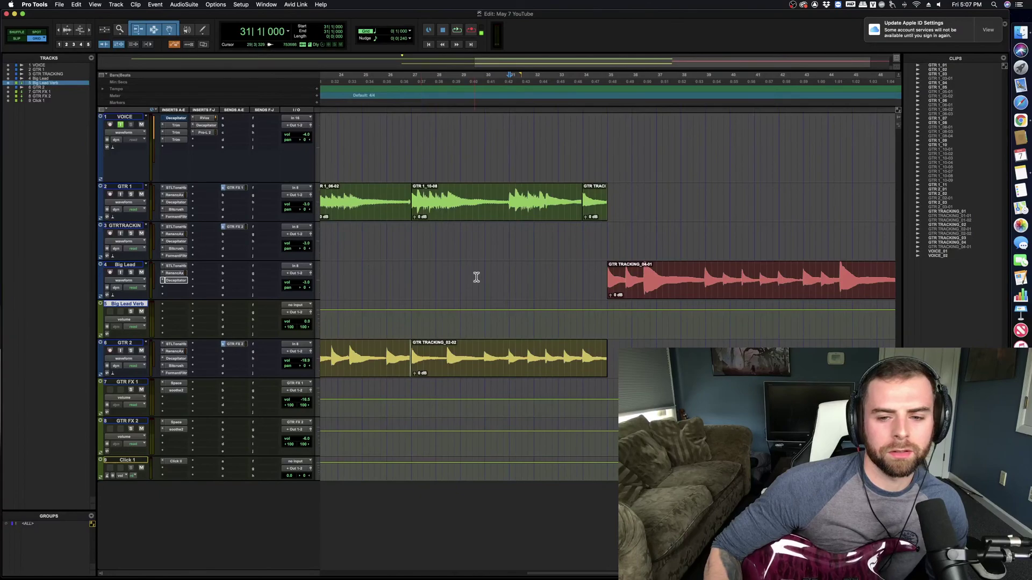
Step: Add a send from the Big Lead track to the Big Lead Verb track and play the lead section
{"action": "left_click", "coordinate": [583, 277]}
{"action": "key", "text": "space"}
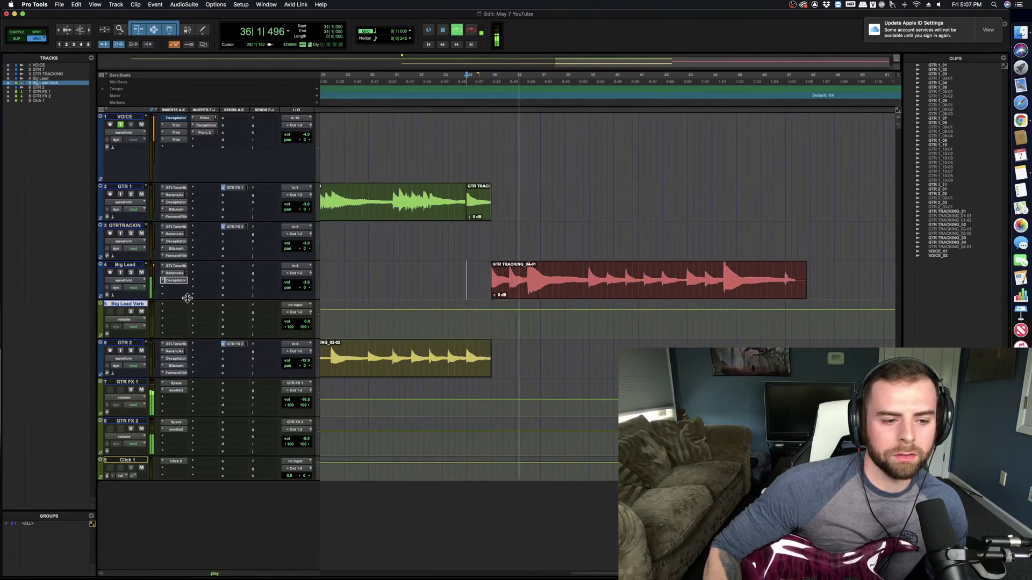
{"action": "key", "text": "space"}
{"action": "left_click", "coordinate": [236, 265]}
{"action": "mouse_move", "coordinate": [256, 306]}
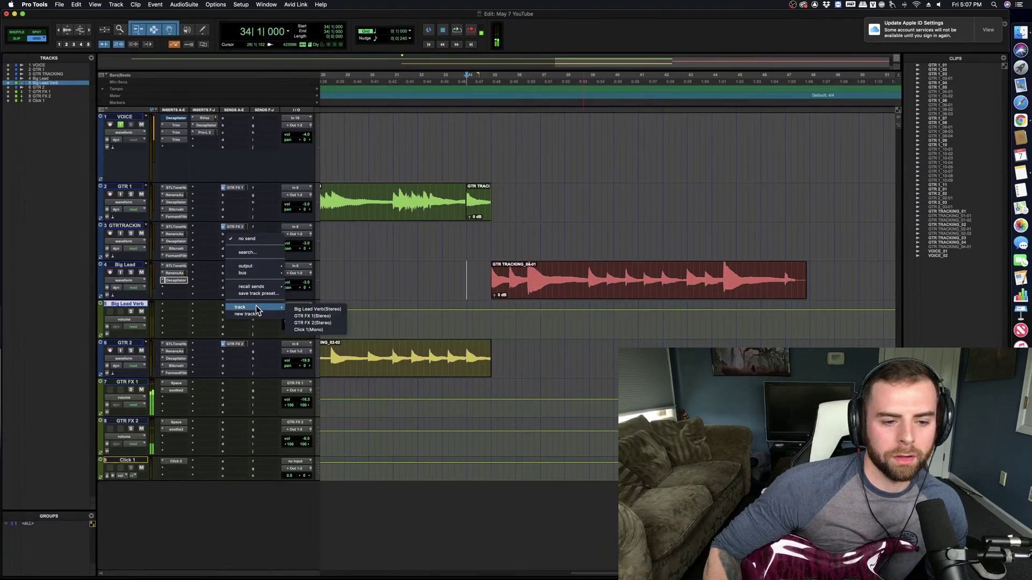
{"action": "left_click", "coordinate": [317, 309]}
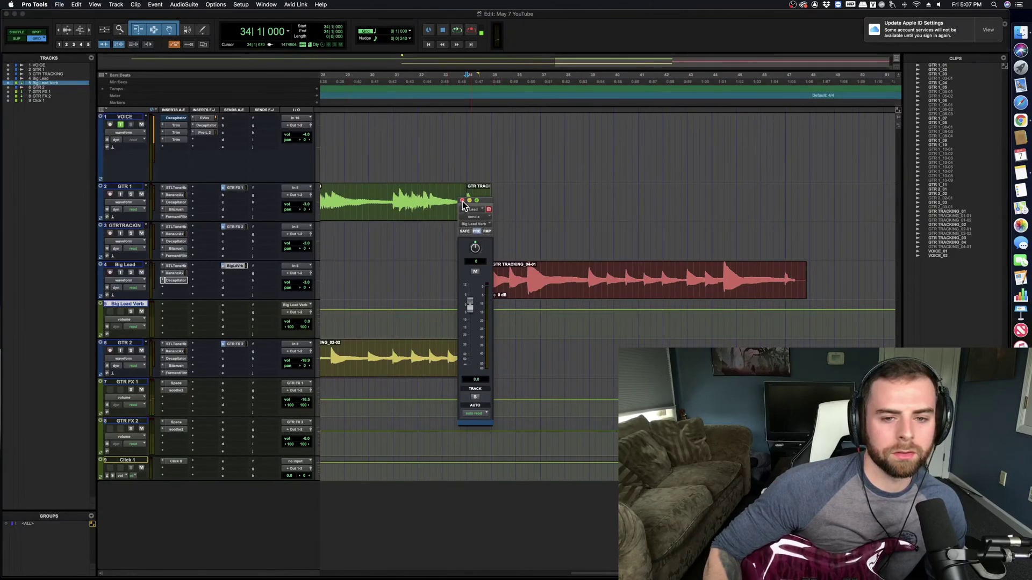
{"action": "left_click", "coordinate": [462, 201]}
{"action": "key", "text": "space"}
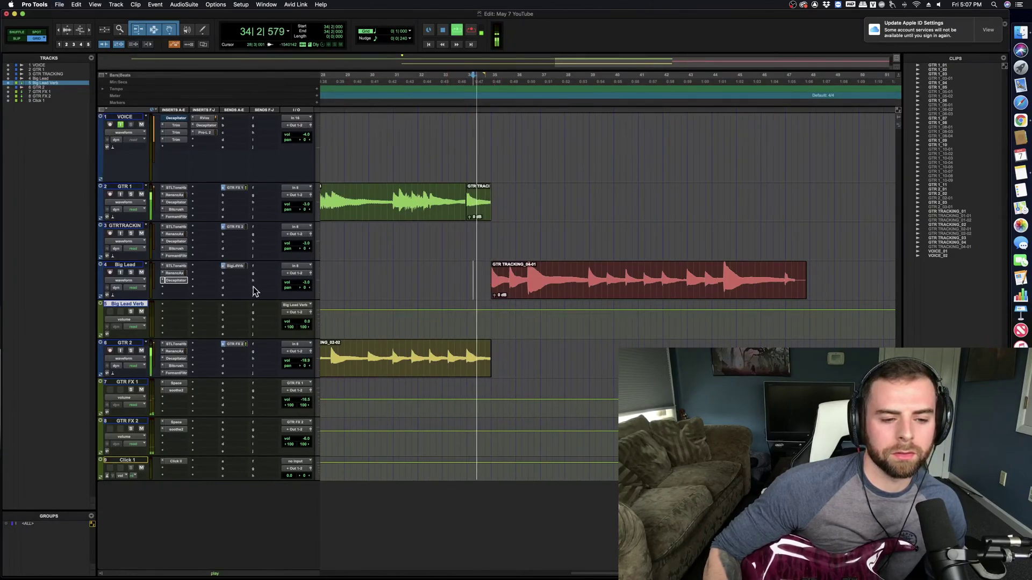
{"action": "key", "text": "space"}
Step: Insert the VerbSuite Classics reverb on the Big Lead Verb track
{"action": "left_click", "coordinate": [174, 311]}
{"action": "left_click", "coordinate": [177, 308]}
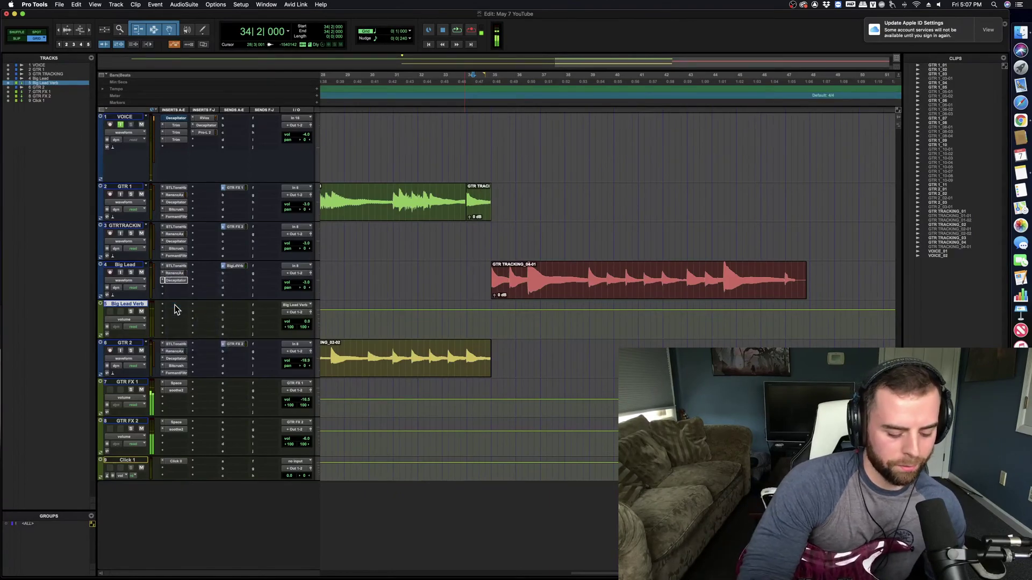
{"action": "left_click", "coordinate": [174, 310]}
{"action": "left_click", "coordinate": [175, 306]}
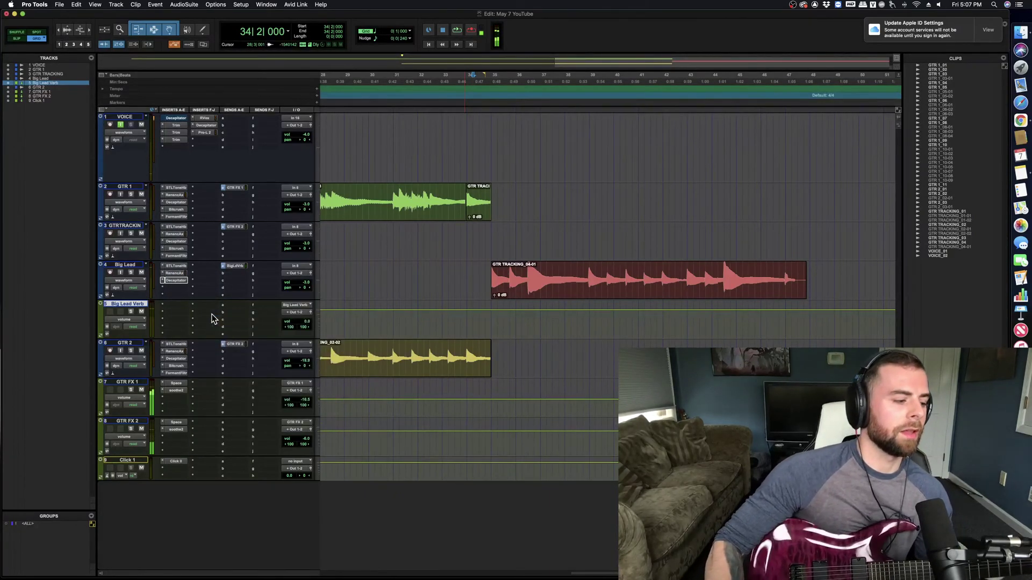
Step: Browse the reverb's factory presets by category and filter its device list to the 5+ length
{"action": "left_click", "coordinate": [508, 184]}
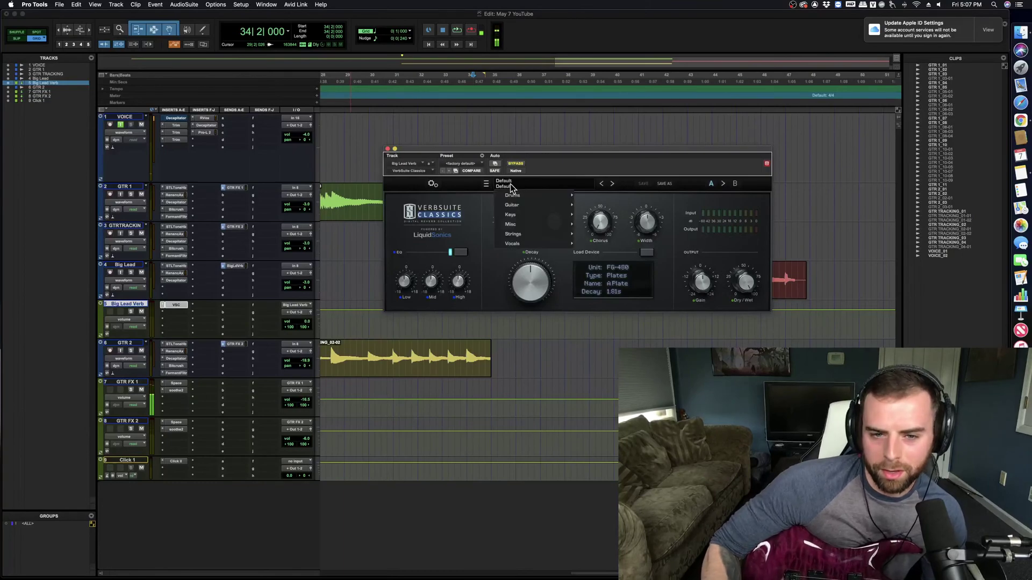
{"action": "left_click", "coordinate": [510, 187]}
{"action": "left_click", "coordinate": [511, 187]}
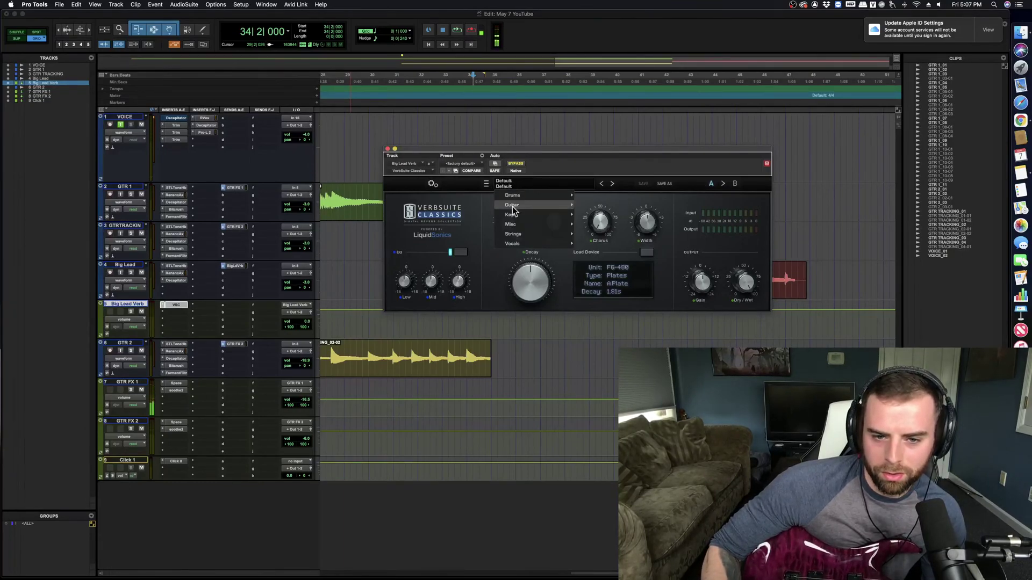
{"action": "mouse_move", "coordinate": [516, 243]}
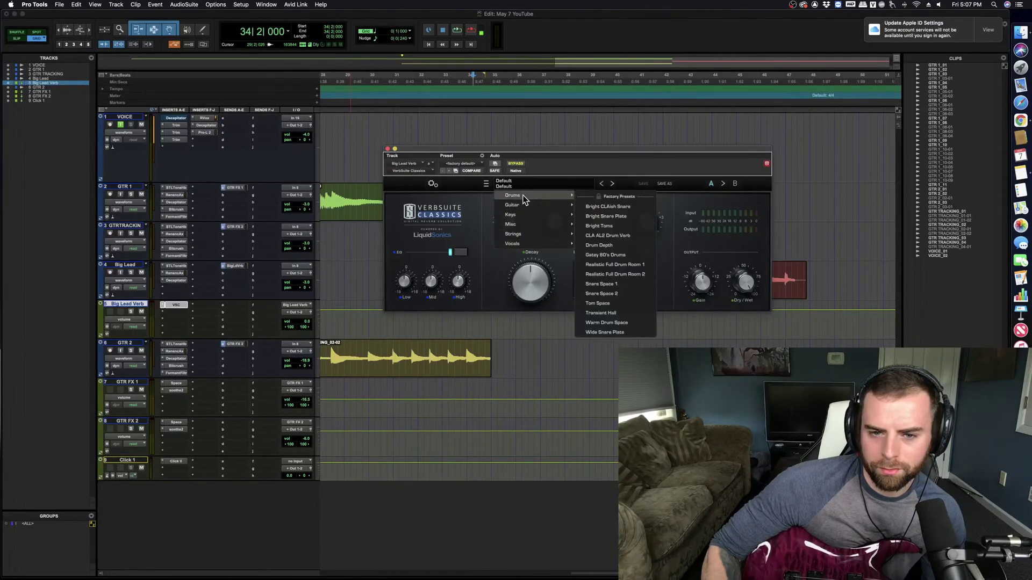
{"action": "mouse_move", "coordinate": [527, 224]}
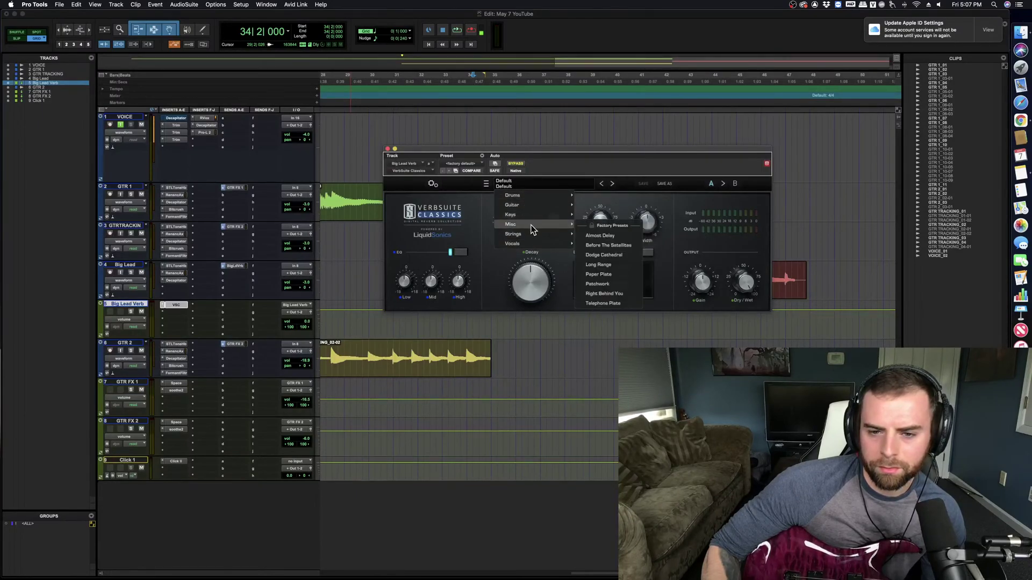
{"action": "left_click", "coordinate": [589, 198]}
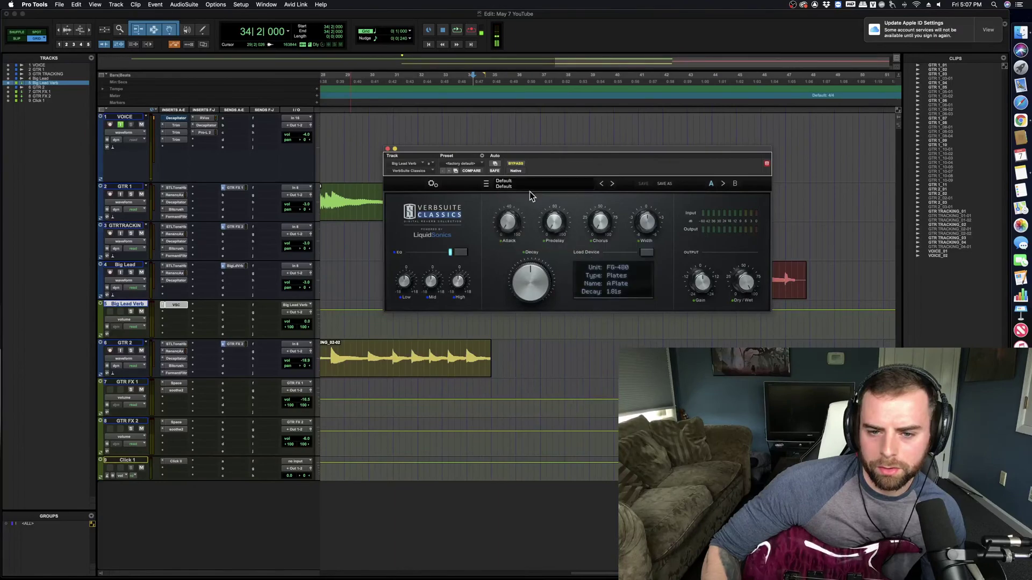
{"action": "left_click", "coordinate": [598, 285]}
{"action": "left_click", "coordinate": [519, 366]}
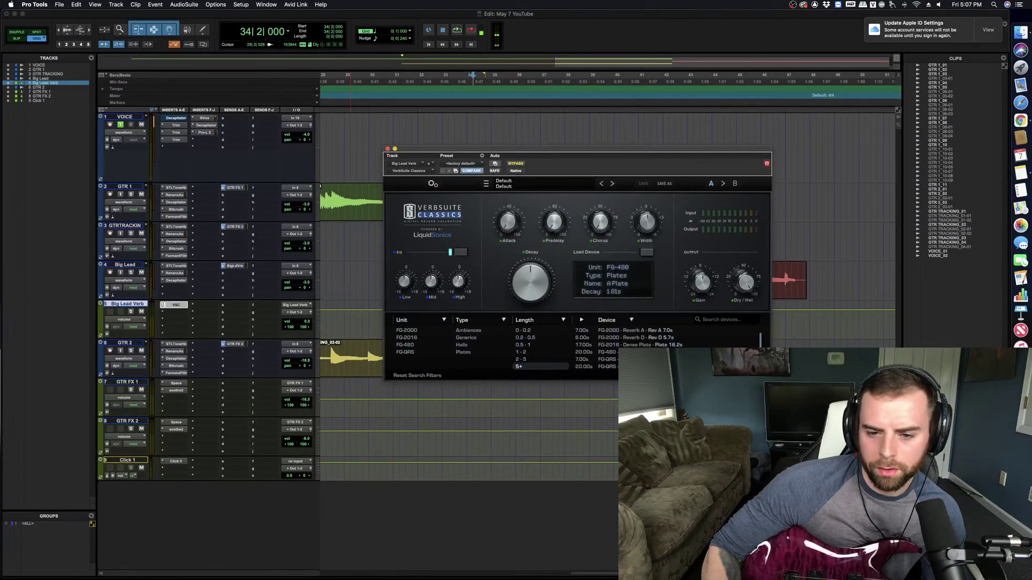
{"action": "left_click", "coordinate": [388, 150]}
Step: Balance the lead during playback, setting the Big Lead volume to -10.0 dB and Big Lead Verb to -4.0 dB
{"action": "key", "text": "space"}
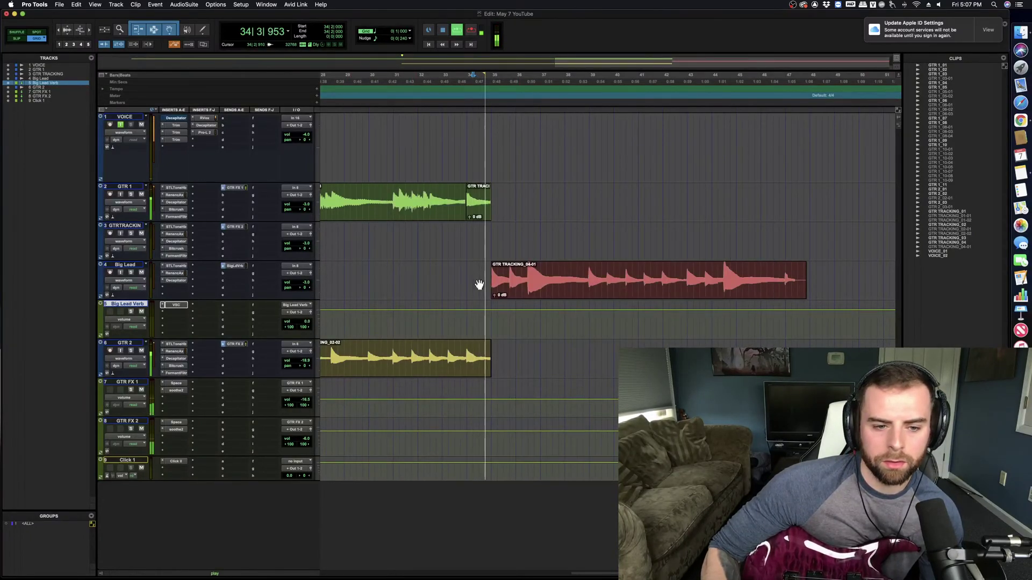
{"action": "left_click", "coordinate": [308, 325]}
{"action": "mouse_move", "coordinate": [308, 325]}
{"action": "left_mouse_down"}
{"action": "mouse_move", "coordinate": [309, 341]}
{"action": "mouse_move", "coordinate": [313, 328]}
{"action": "left_mouse_up"}
{"action": "mouse_move", "coordinate": [305, 283]}
{"action": "left_mouse_down"}
{"action": "mouse_move", "coordinate": [309, 304]}
{"action": "mouse_move", "coordinate": [304, 288]}
{"action": "left_mouse_up"}
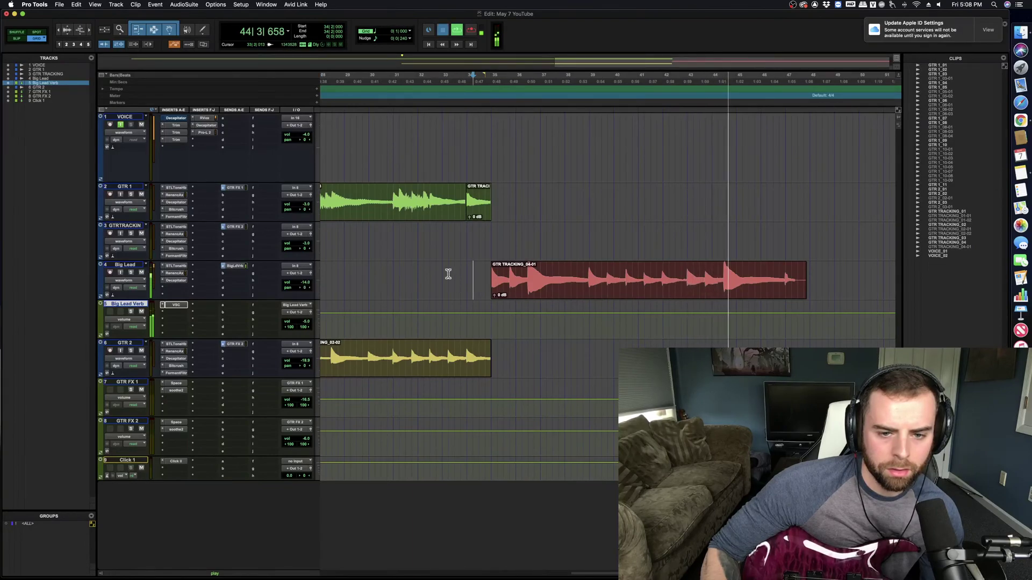
{"action": "left_click", "coordinate": [448, 273]}
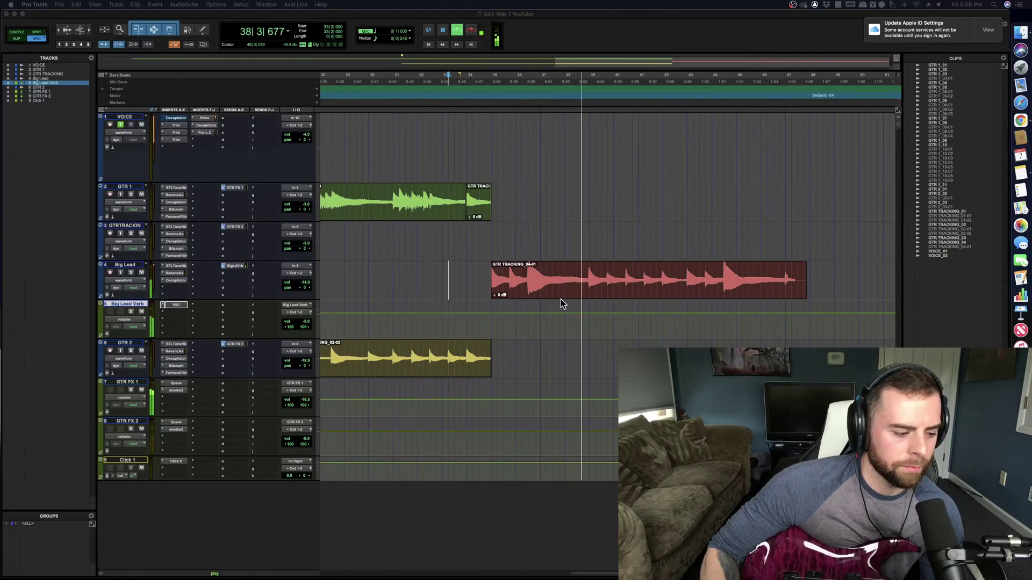
{"action": "left_click", "coordinate": [476, 272]}
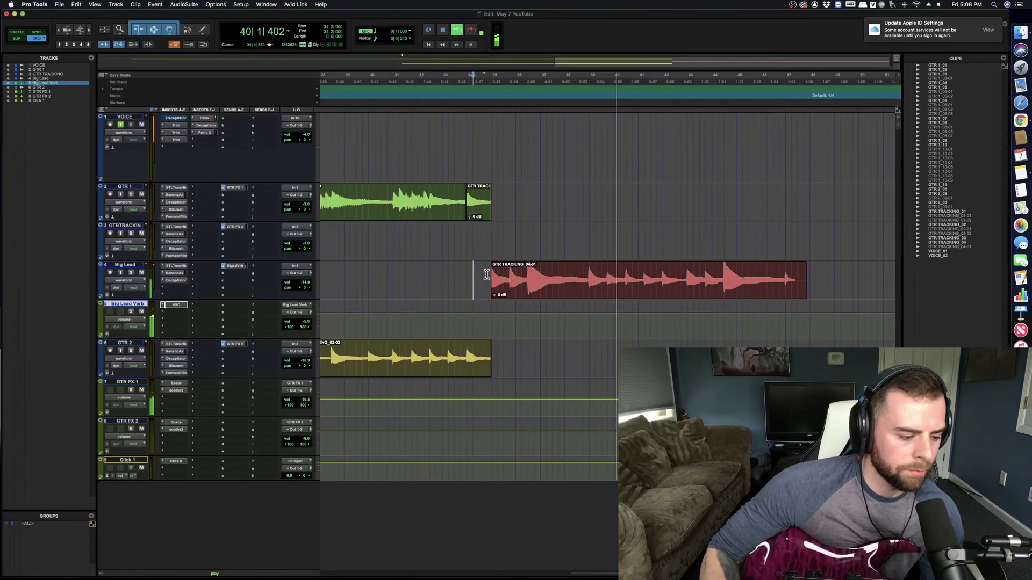
{"action": "left_click", "coordinate": [305, 322]}
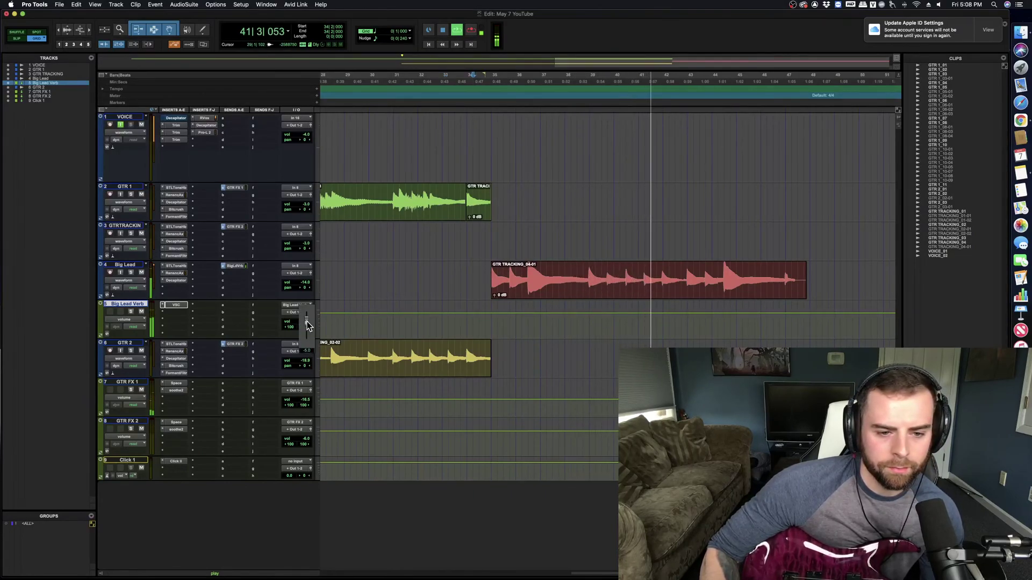
{"action": "left_click_drag", "start_coordinate": [307, 321], "coordinate": [317, 257]}
{"action": "key", "text": "space"}
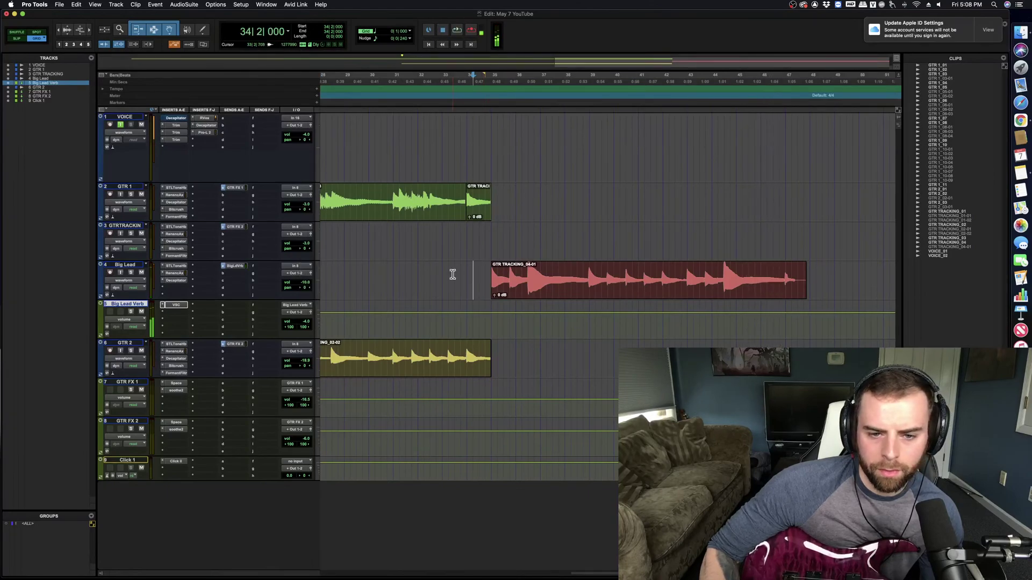
Step: Play from bar 33 through the Big Lead clip to check its start and its level with the reverb
{"action": "key", "text": "space"}
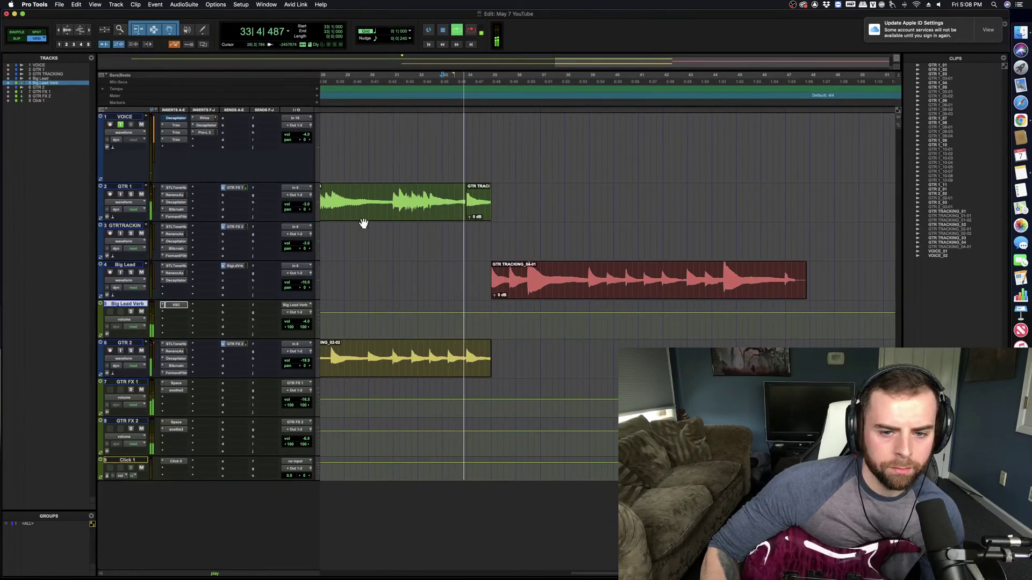
{"action": "left_click", "coordinate": [514, 293]}
{"action": "key", "text": "super+bracketright"}
{"action": "key", "text": "super+bracketright"}
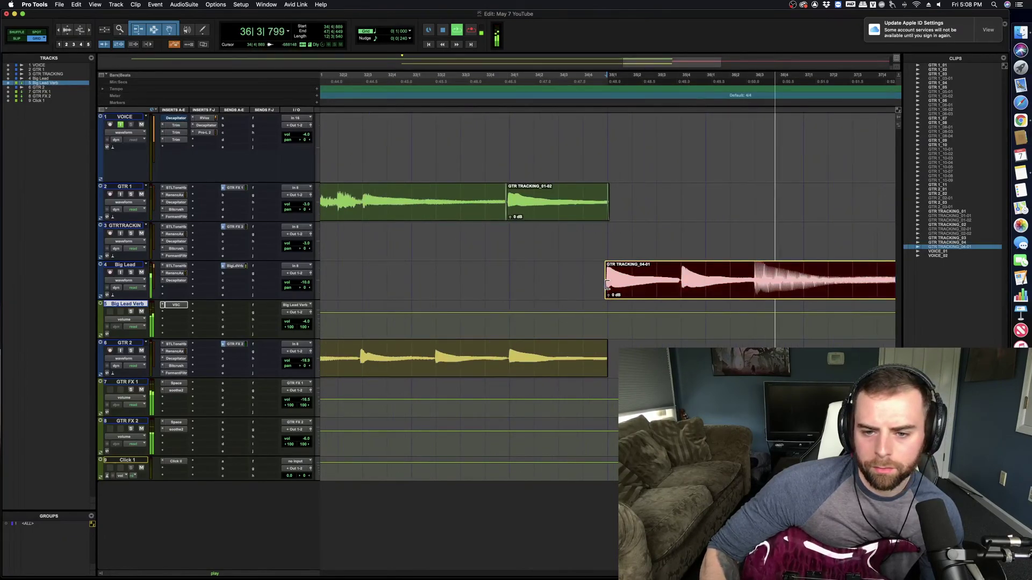
{"action": "left_click", "coordinate": [605, 267]}
{"action": "scroll", "coordinate": [606, 272], "scroll_direction": "right", "scroll_amount": 5}
{"action": "key", "text": "super+bracketleft"}
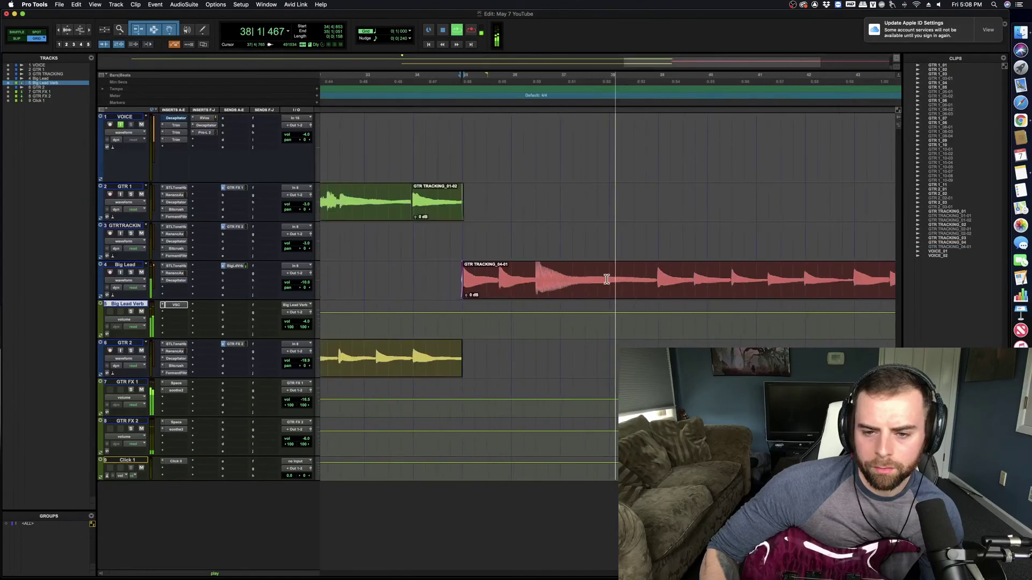
{"action": "scroll", "coordinate": [586, 271], "scroll_direction": "right", "scroll_amount": 4}
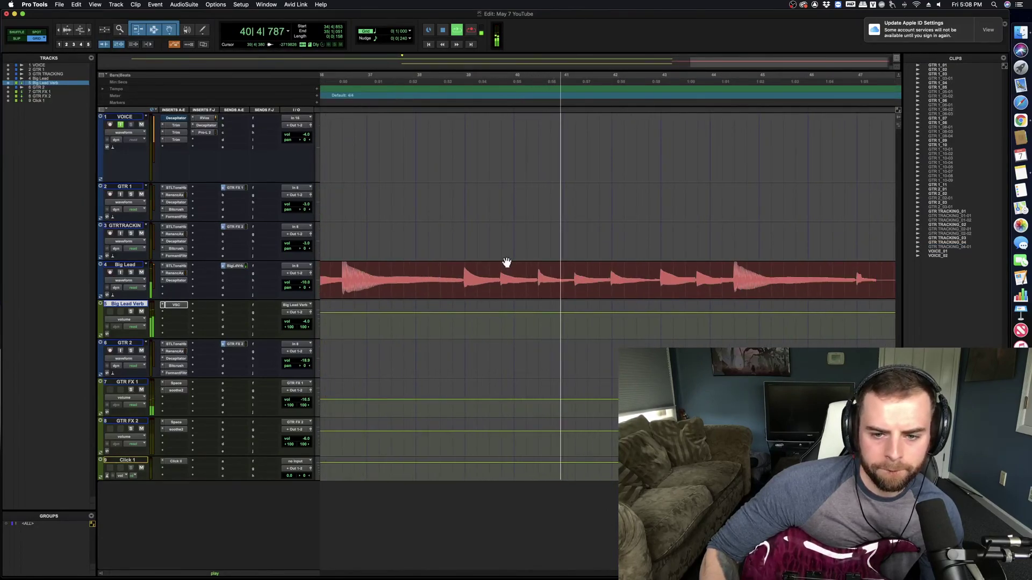
{"action": "scroll", "coordinate": [530, 269], "scroll_direction": "right", "scroll_amount": 3}
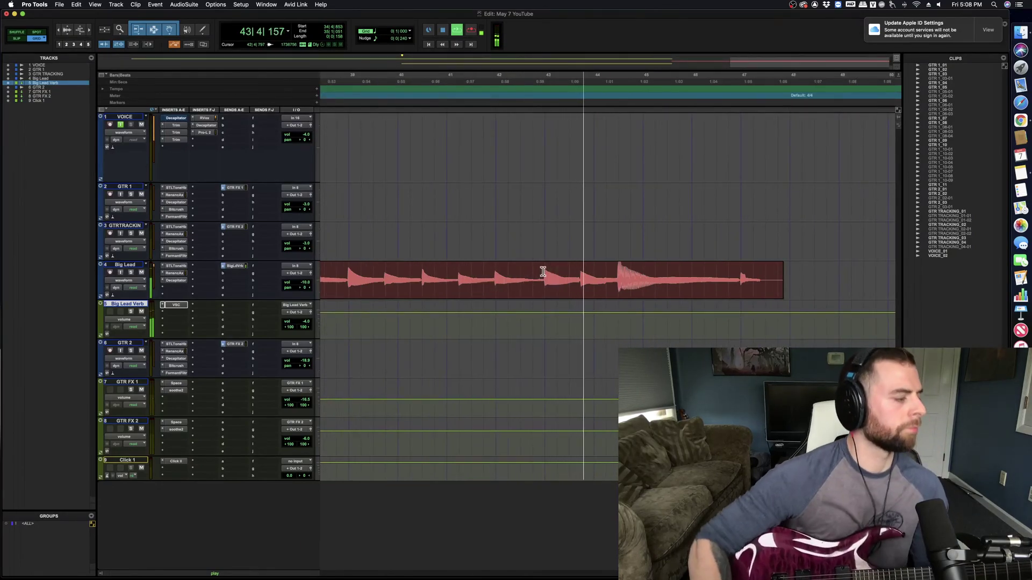
{"action": "scroll", "coordinate": [545, 272], "scroll_direction": "left", "scroll_amount": 3}
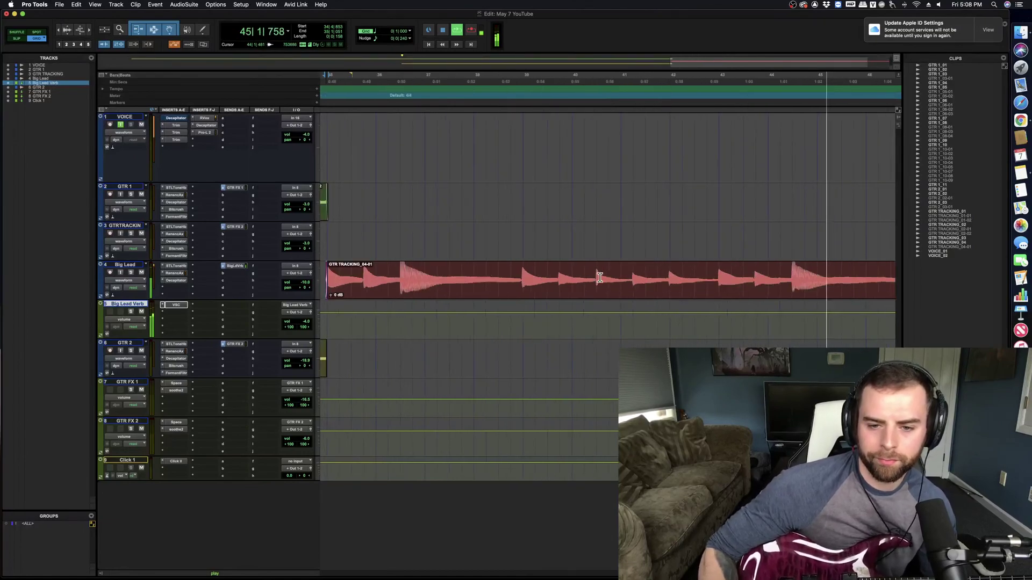
{"action": "key", "text": "super+bracketleft"}
{"action": "key", "text": "space"}
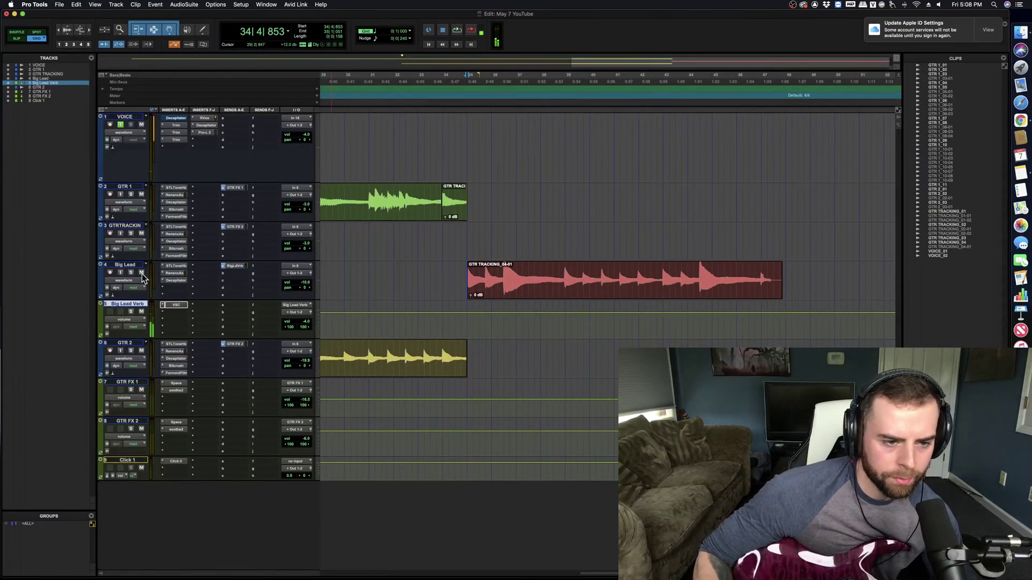
Step: Save the session and delete the empty GTR TRACKING track
{"action": "left_click", "coordinate": [131, 228]}
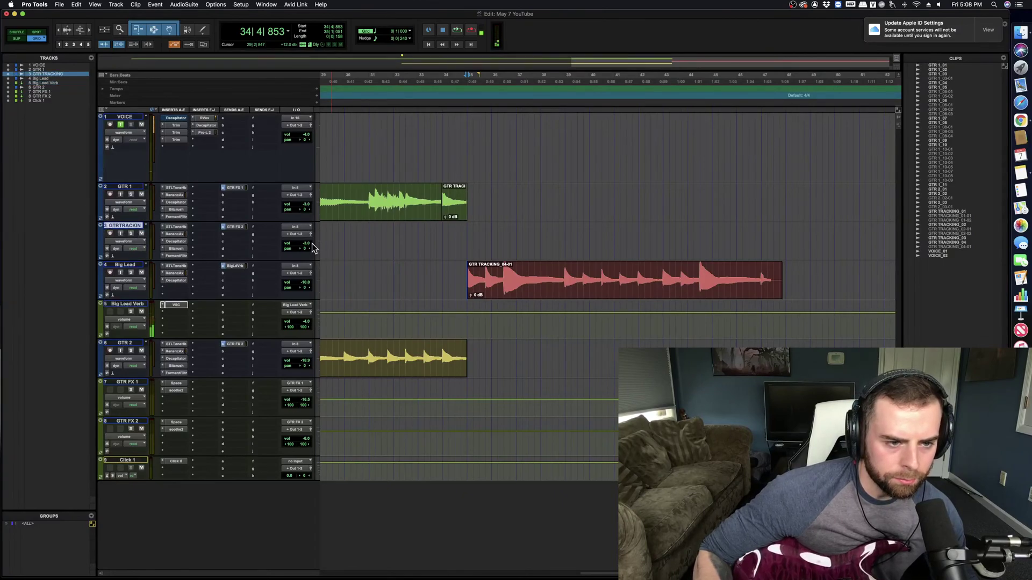
{"action": "key", "text": "super+bracketleft"}
{"action": "key", "text": "super+bracketleft"}
{"action": "key", "text": "super+bracketleft"}
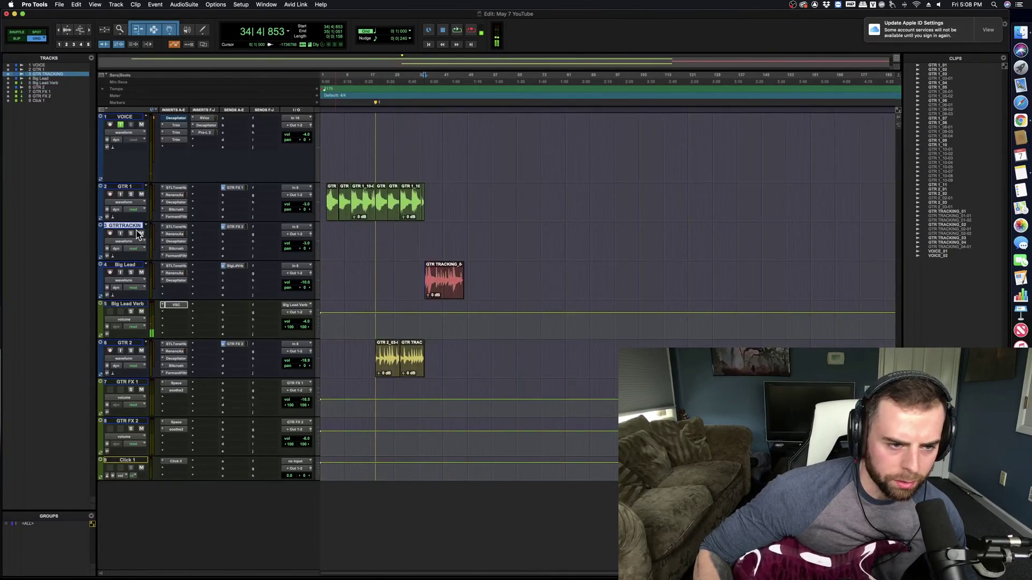
{"action": "key", "text": "super+s"}
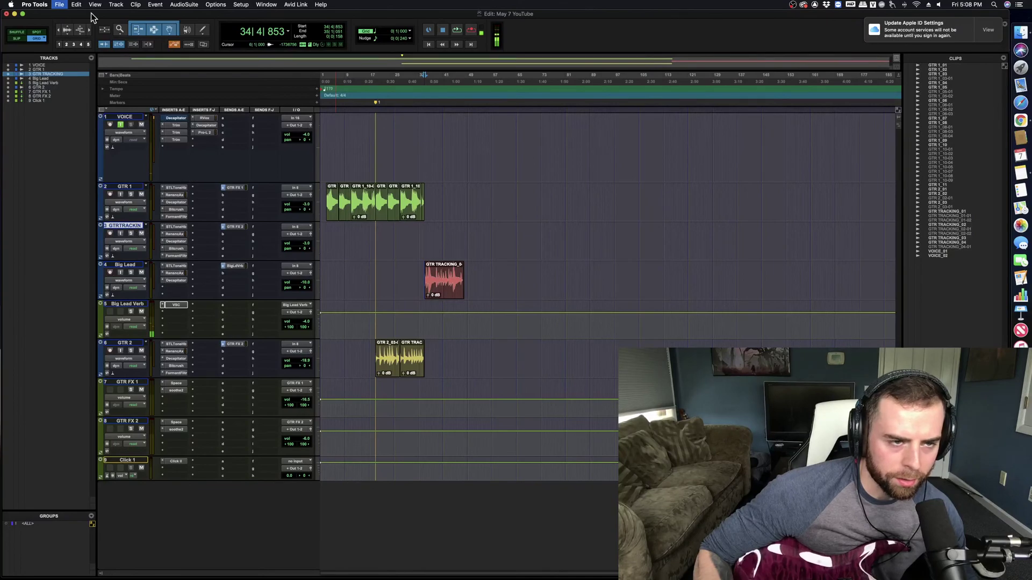
{"action": "left_click", "coordinate": [117, 9]}
{"action": "left_click", "coordinate": [143, 68]}
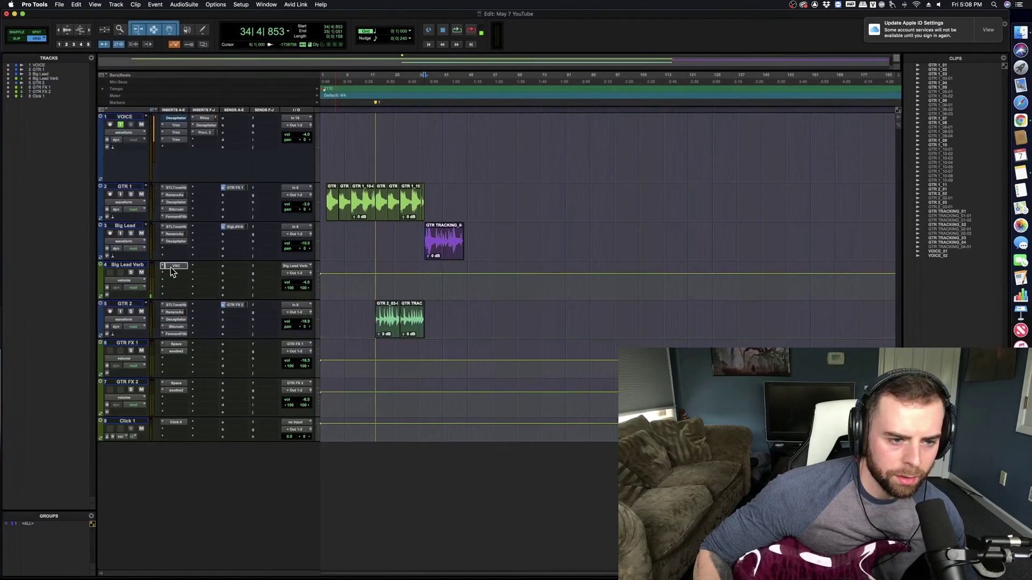
Step: Duplicate the Big Lead track with its inserts and place the copy directly above the original
{"action": "key", "text": "alt+shift+d"}
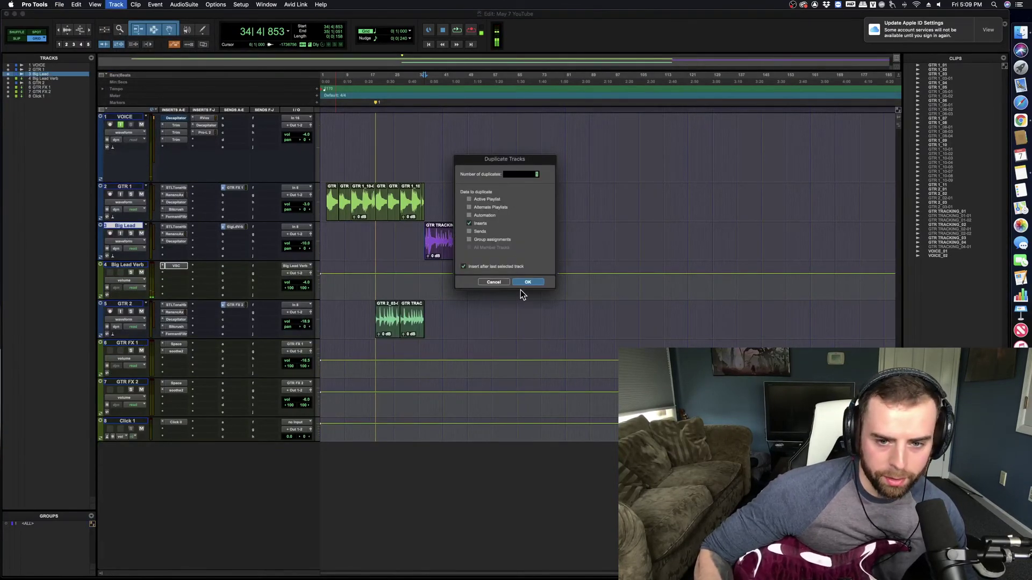
{"action": "key", "text": "Return"}
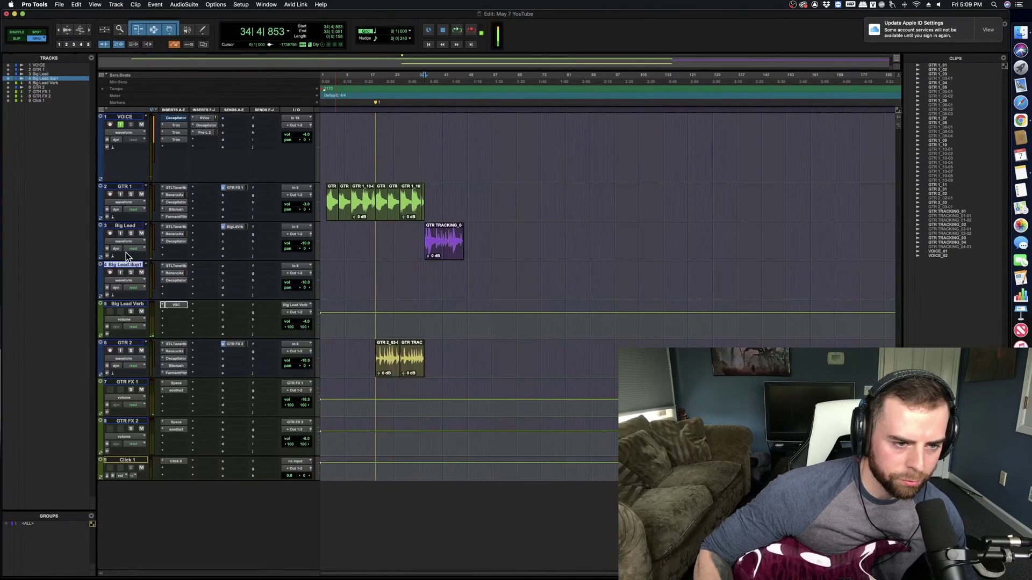
{"action": "left_click_drag", "start_coordinate": [122, 266], "coordinate": [133, 229]}
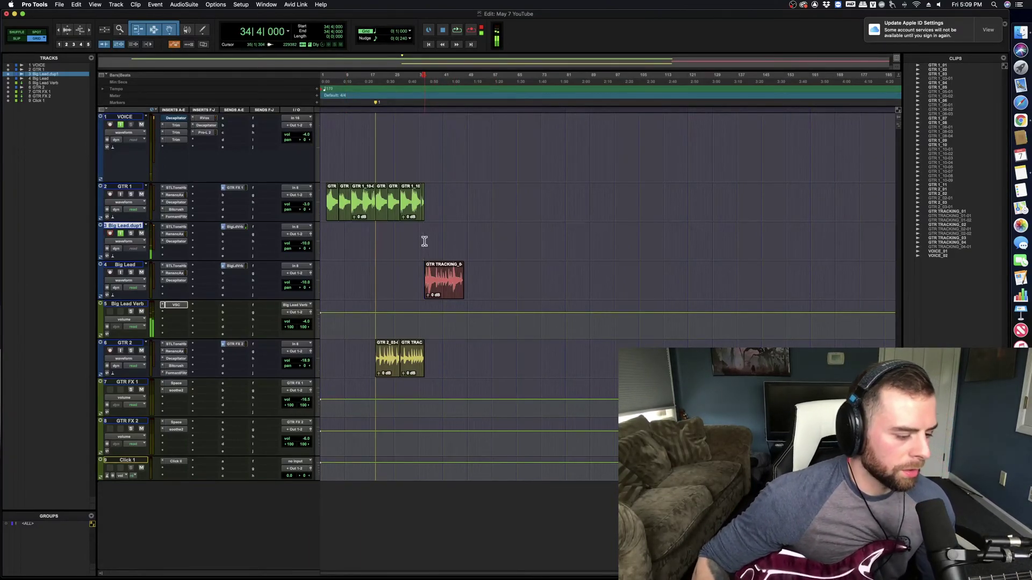
Step: Play from bar 33 with the record-armed duplicate of the Big Lead track ready for a new part
{"action": "scroll", "coordinate": [480, 258], "scroll_direction": "up", "scroll_amount": 5}
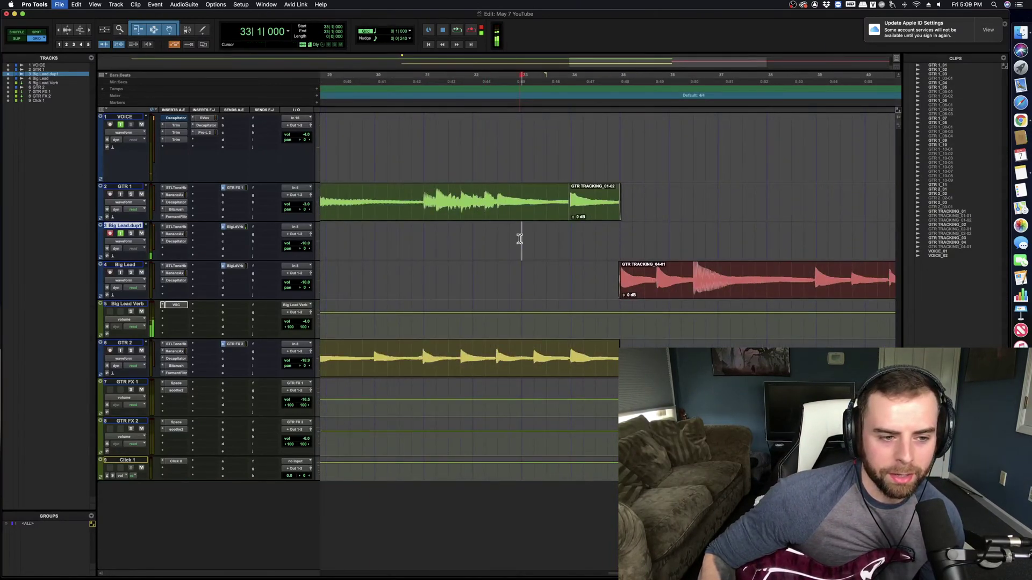
{"action": "key", "text": "space"}
{"action": "scroll", "coordinate": [597, 257], "scroll_direction": "down", "scroll_amount": 2}
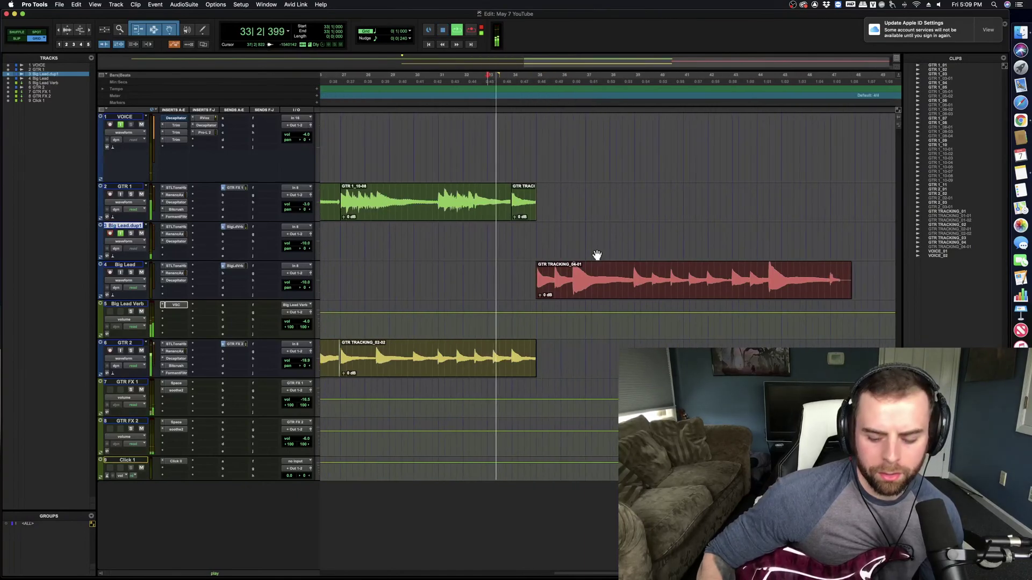
{"action": "scroll", "coordinate": [602, 264], "scroll_direction": "right", "scroll_amount": 2}
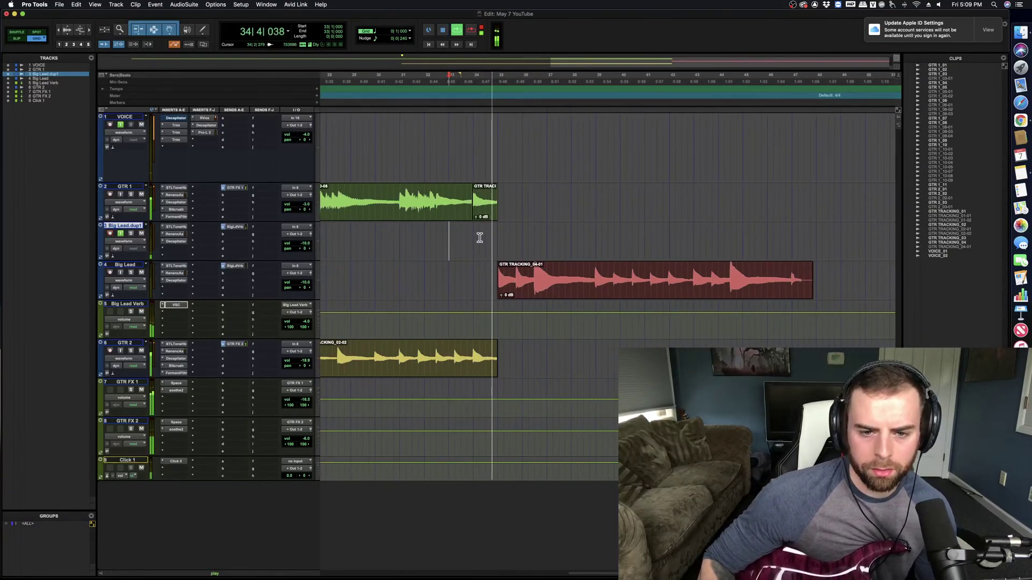
Step: Play on through the Big Lead clip and delete its section from bar 43 to the end
{"action": "scroll", "coordinate": [539, 291], "scroll_direction": "right", "scroll_amount": 2}
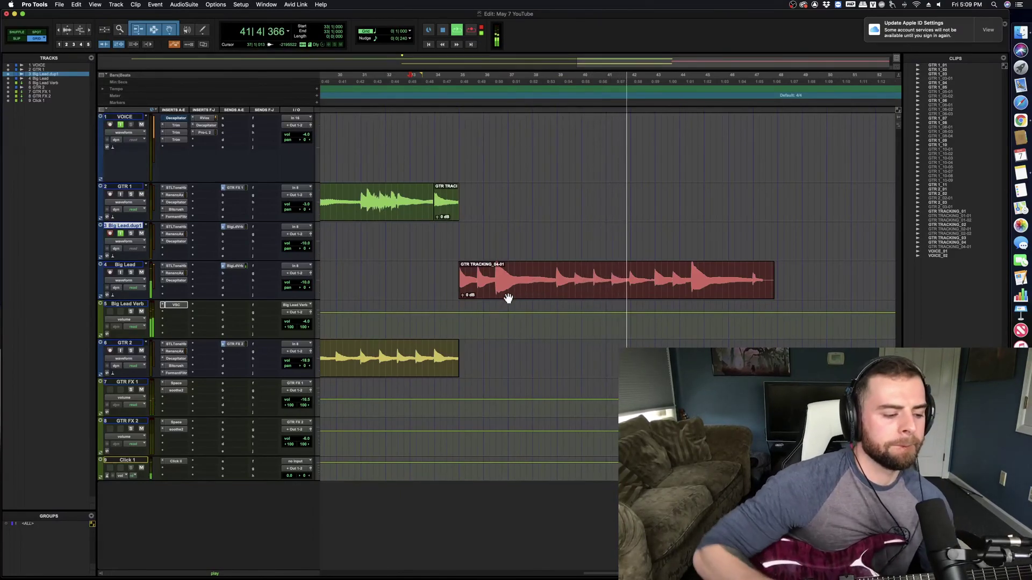
{"action": "scroll", "coordinate": [542, 298], "scroll_direction": "right", "scroll_amount": 2}
{"action": "key", "text": "space"}
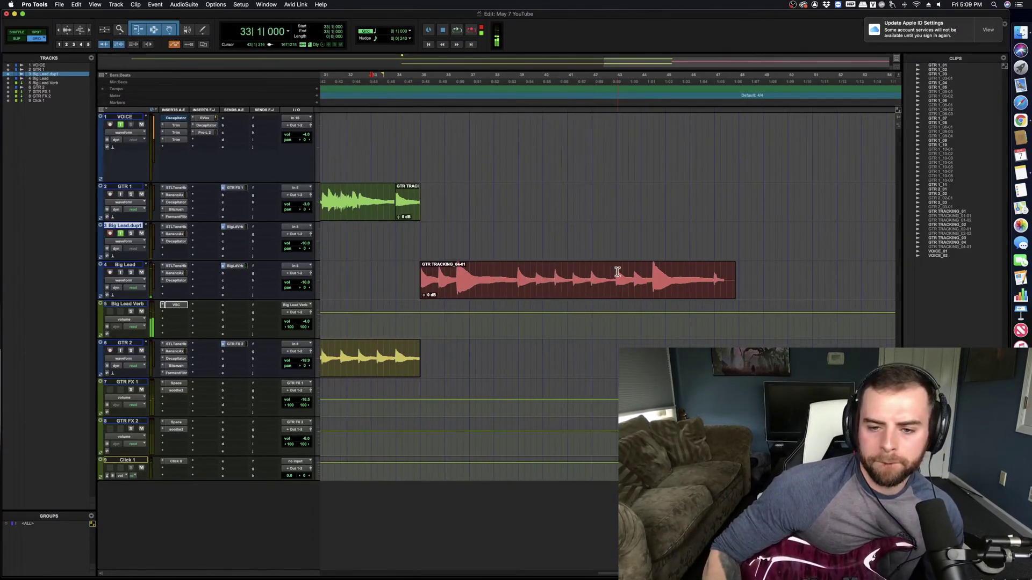
{"action": "left_click_drag", "start_coordinate": [617, 275], "coordinate": [738, 272]}
{"action": "key", "text": "Delete"}
{"action": "scroll", "coordinate": [627, 283], "scroll_direction": "right", "scroll_amount": 2}
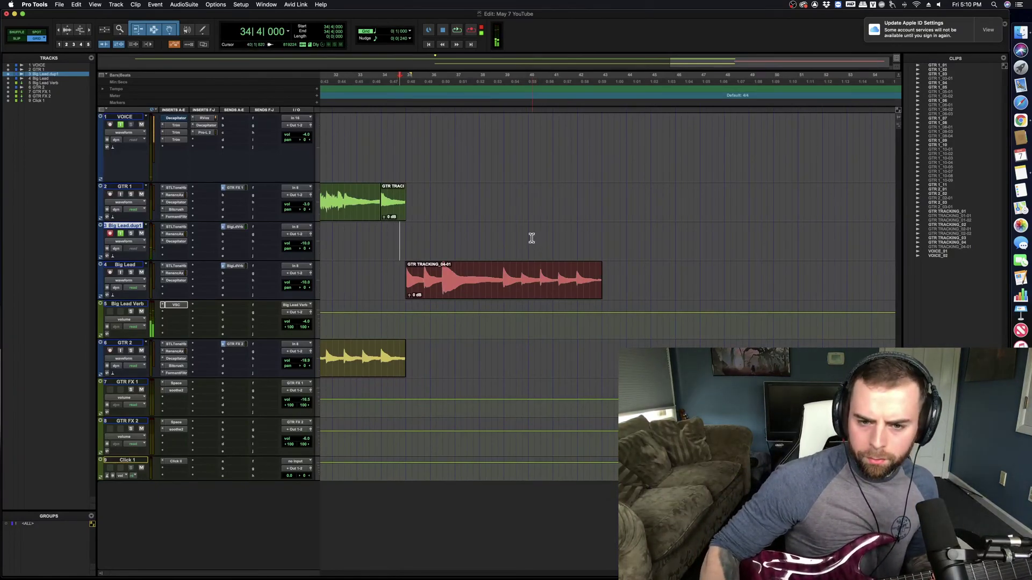
Step: Record a new lead take on the duplicate Big Lead track from bar 41
{"action": "key", "text": "F12"}
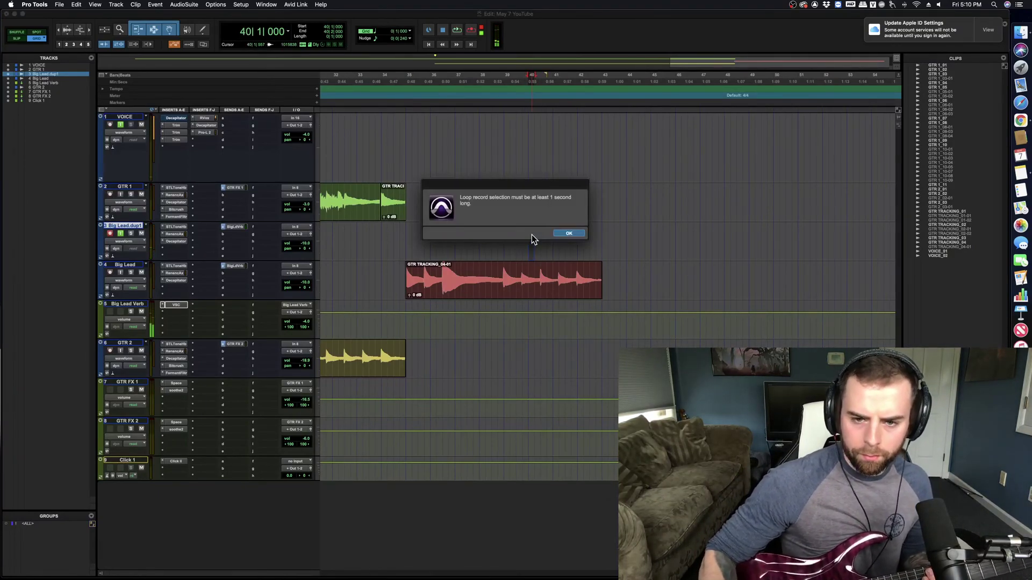
{"action": "left_click", "coordinate": [581, 233]}
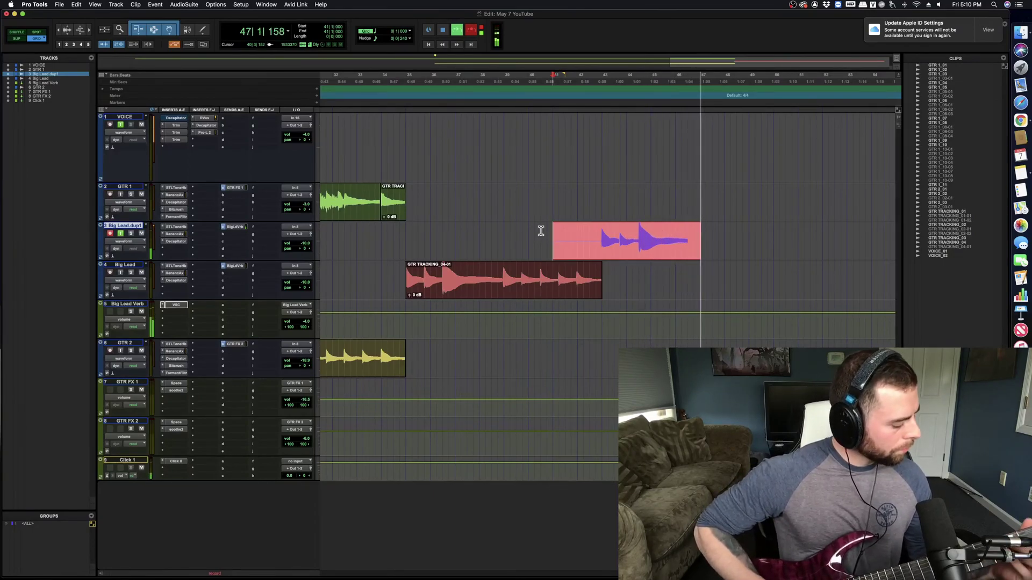
{"action": "key", "text": "space"}
{"action": "key", "text": "space"}
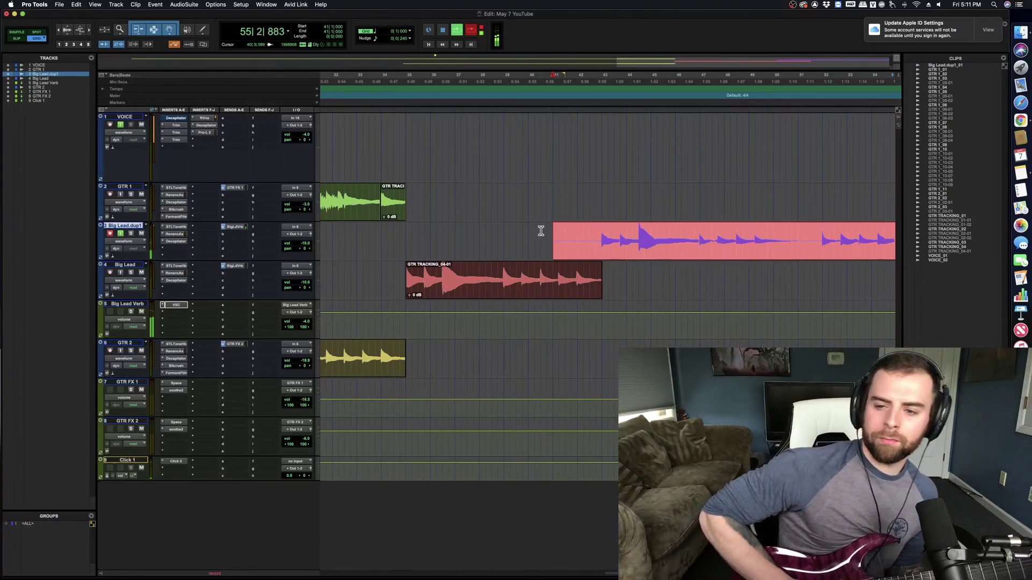
{"action": "key", "text": "space"}
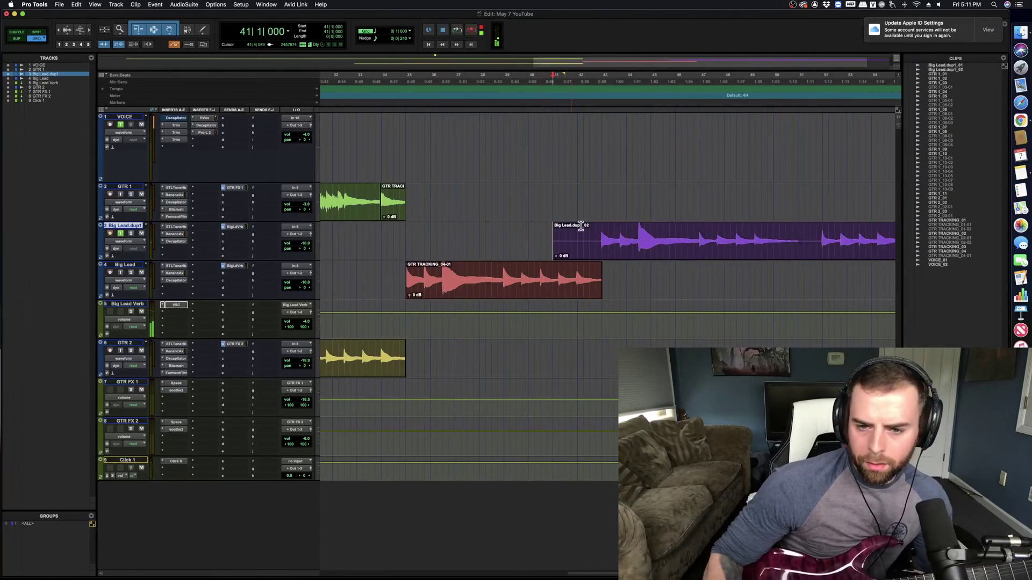
Step: Delete the new take's empty lead-in up to bar 43 and move the clip onto the Big Lead track, right after the existing clip
{"action": "left_click_drag", "start_coordinate": [602, 228], "coordinate": [516, 232]}
{"action": "key", "text": "Delete"}
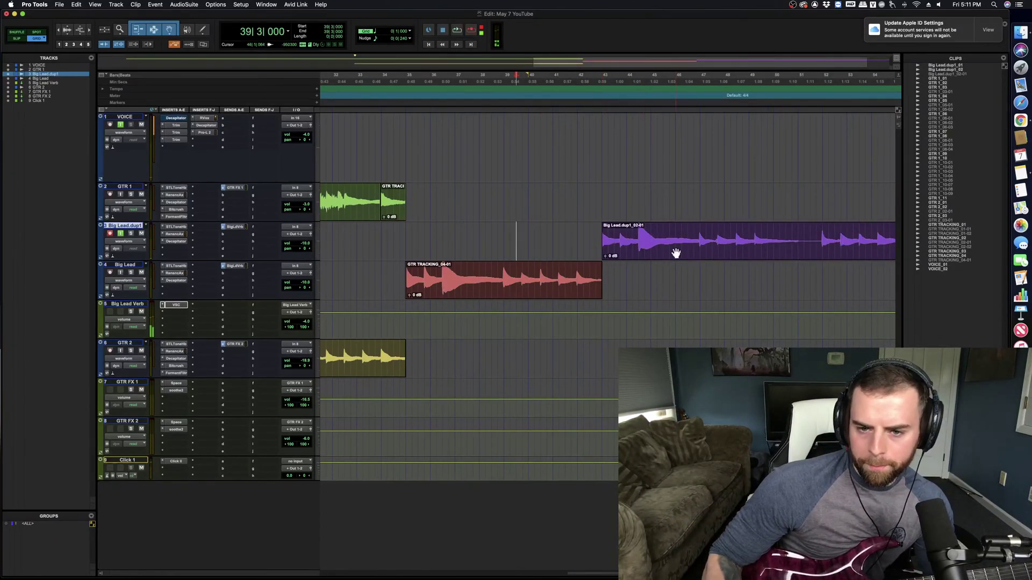
{"action": "left_click_drag", "start_coordinate": [675, 253], "coordinate": [675, 274]}
{"action": "key", "text": "space"}
{"action": "key", "text": "super+bracketright"}
{"action": "key", "text": "super+bracketright"}
{"action": "key", "text": "super+bracketright"}
{"action": "key", "text": "super+bracketright"}
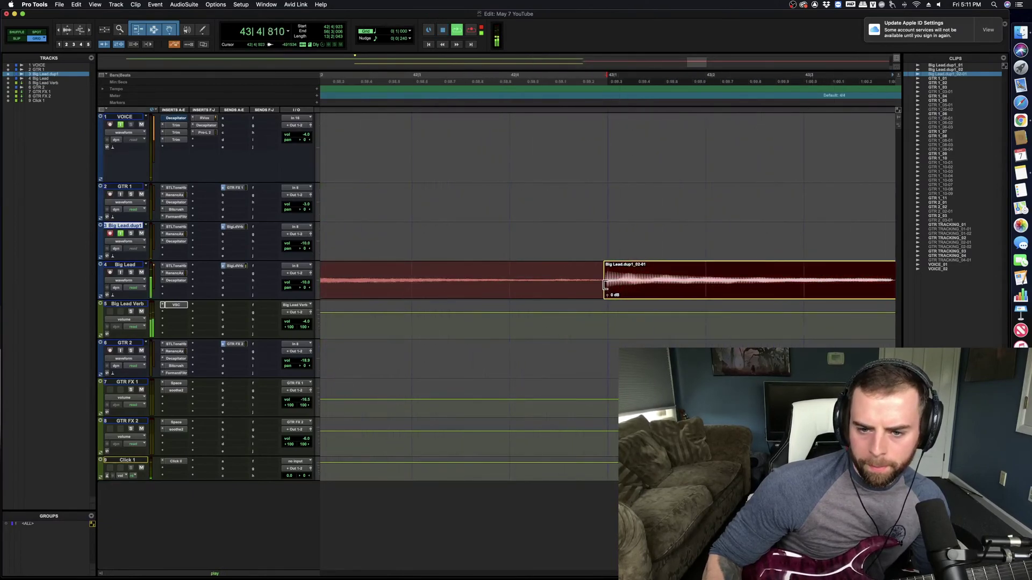
{"action": "key", "text": "super+bracketleft"}
{"action": "key", "text": "super+bracketleft"}
{"action": "key", "text": "super+bracketleft"}
{"action": "key", "text": "super+bracketleft"}
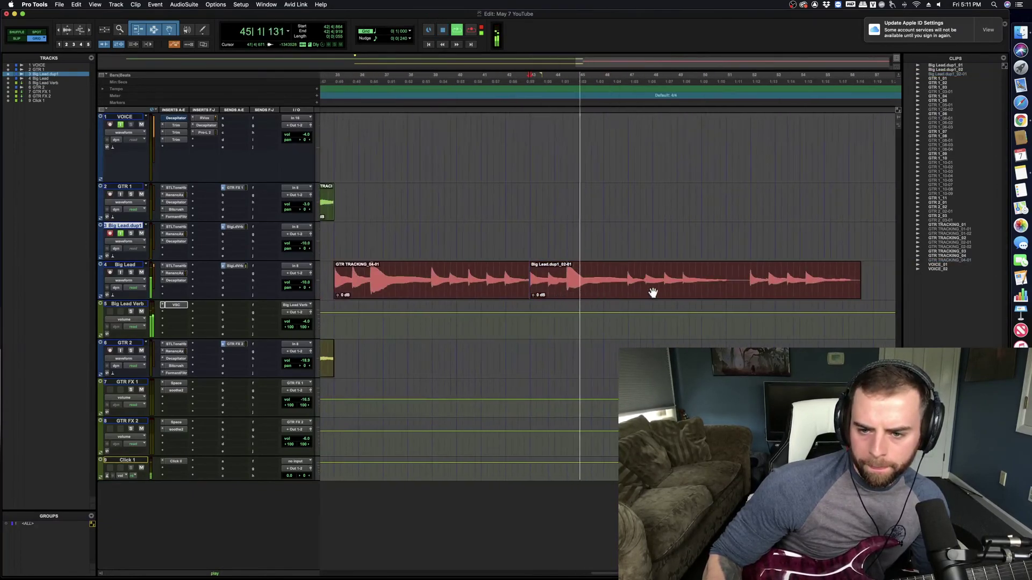
Step: Split off the last phrase of the new Big Lead take and move it earlier so that it starts at bar 47
{"action": "left_click", "coordinate": [750, 275]}
{"action": "key", "text": "super+e"}
{"action": "left_click_drag", "start_coordinate": [769, 288], "coordinate": [602, 296]}
{"action": "key", "text": "super+bracketright"}
{"action": "key", "text": "super+bracketright"}
{"action": "key", "text": "super+bracketright"}
{"action": "key", "text": "super+bracketright"}
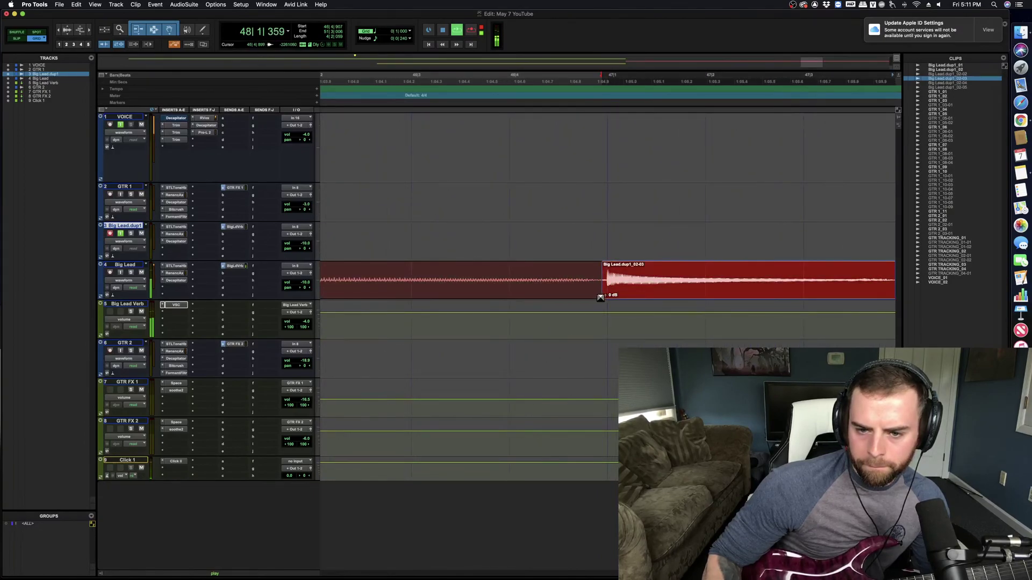
{"action": "key", "text": "super+bracketleft"}
{"action": "key", "text": "super+bracketleft"}
{"action": "key", "text": "super+bracketleft"}
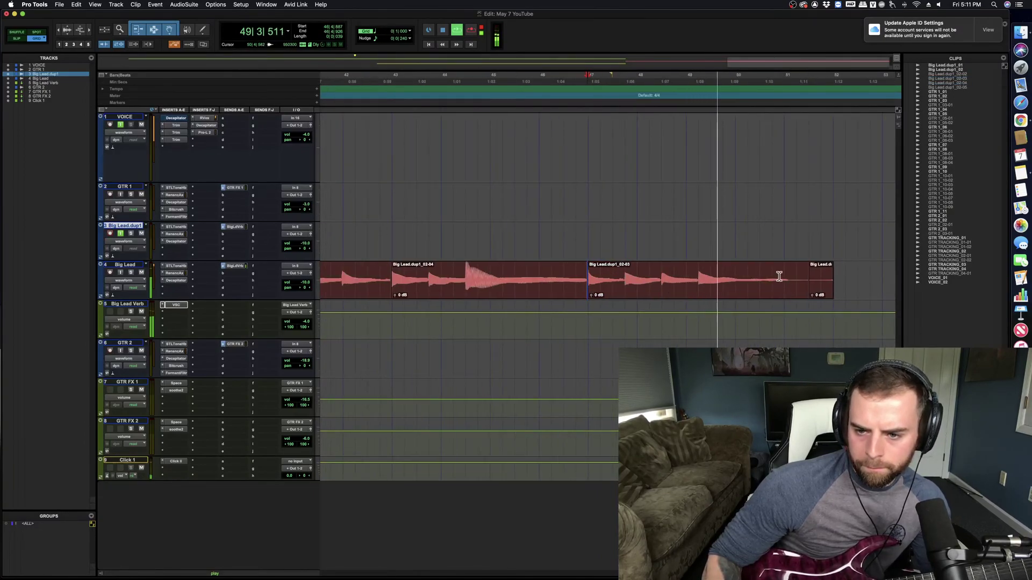
Step: Delete the leftover end of the Big Lead take after bar 51, stop playback and save the session
{"action": "left_click_drag", "start_coordinate": [788, 282], "coordinate": [841, 282]}
{"action": "key", "text": "Delete"}
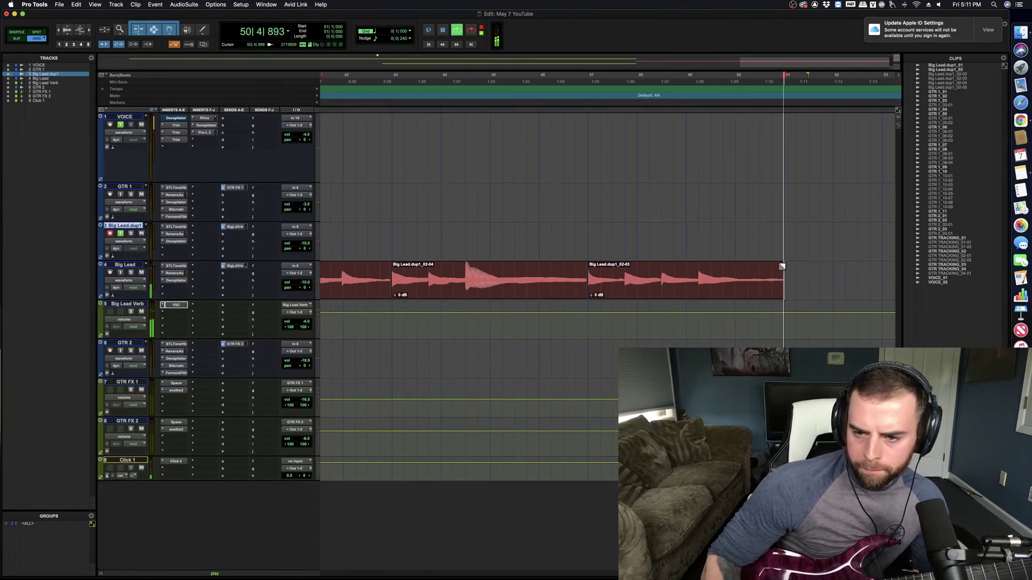
{"action": "key", "text": "space"}
{"action": "key", "text": "super+s"}
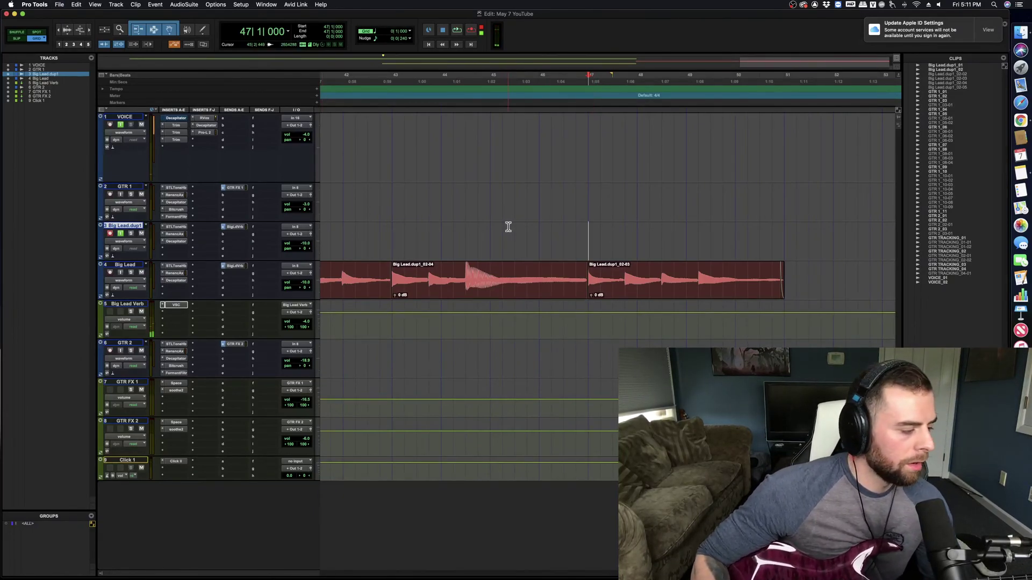
Step: Create a mono audio track directly below VOICE and name it Rhythm 1
{"action": "scroll", "coordinate": [451, 233], "scroll_direction": "down", "scroll_amount": 5}
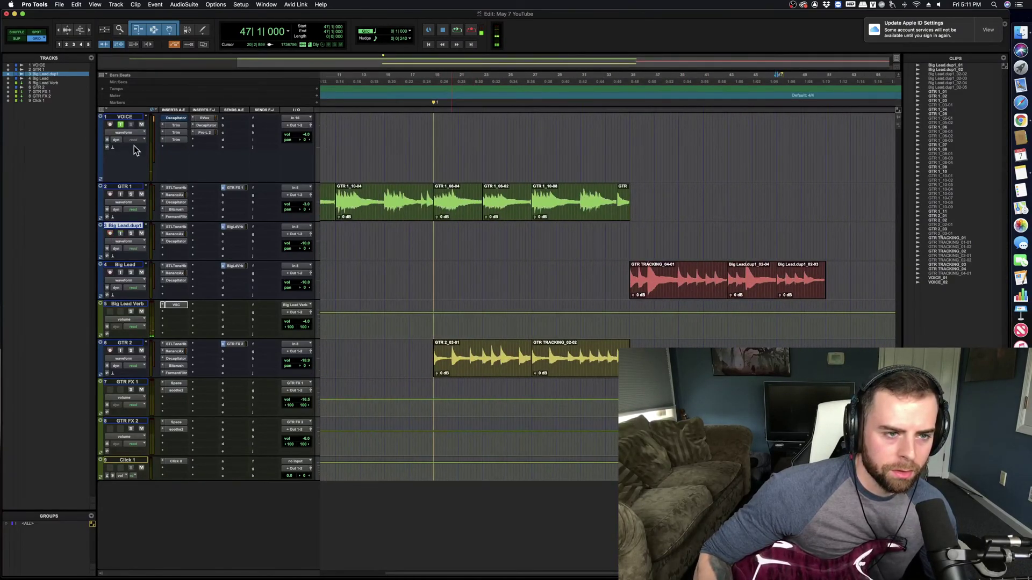
{"action": "left_click", "coordinate": [126, 117]}
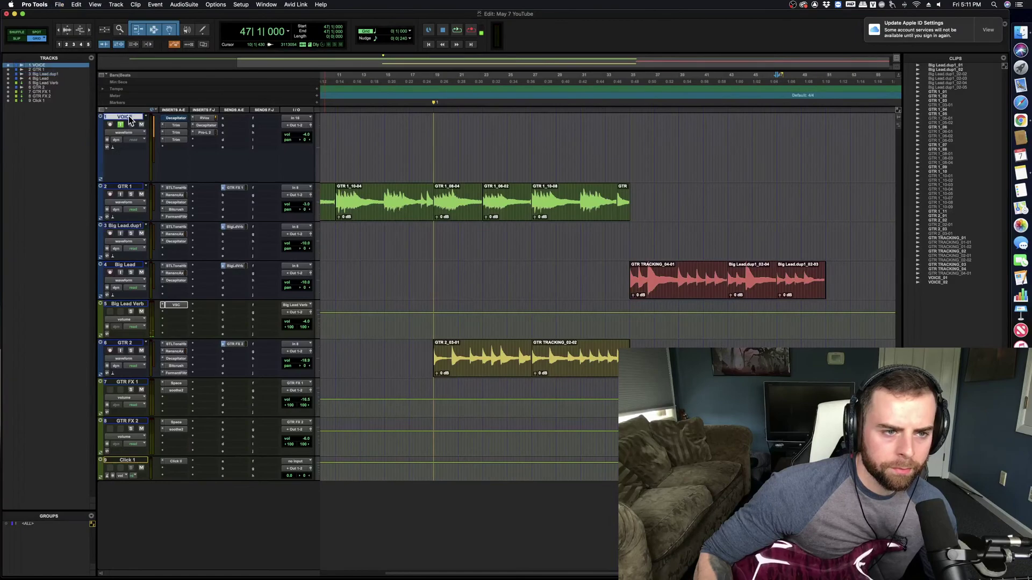
{"action": "key", "text": "super+shift+n"}
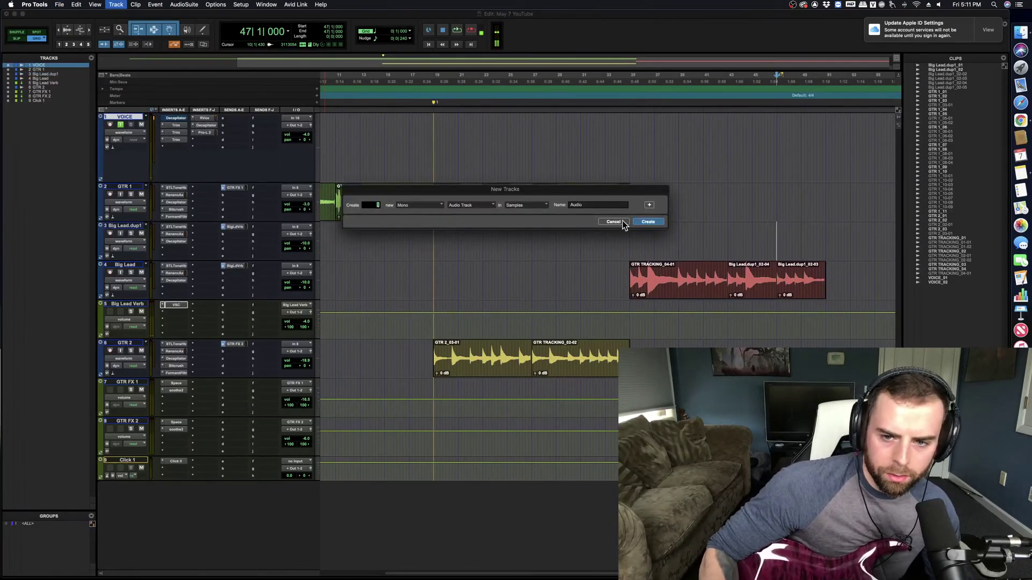
{"action": "left_click", "coordinate": [648, 222]}
{"action": "double_click", "coordinate": [131, 187]}
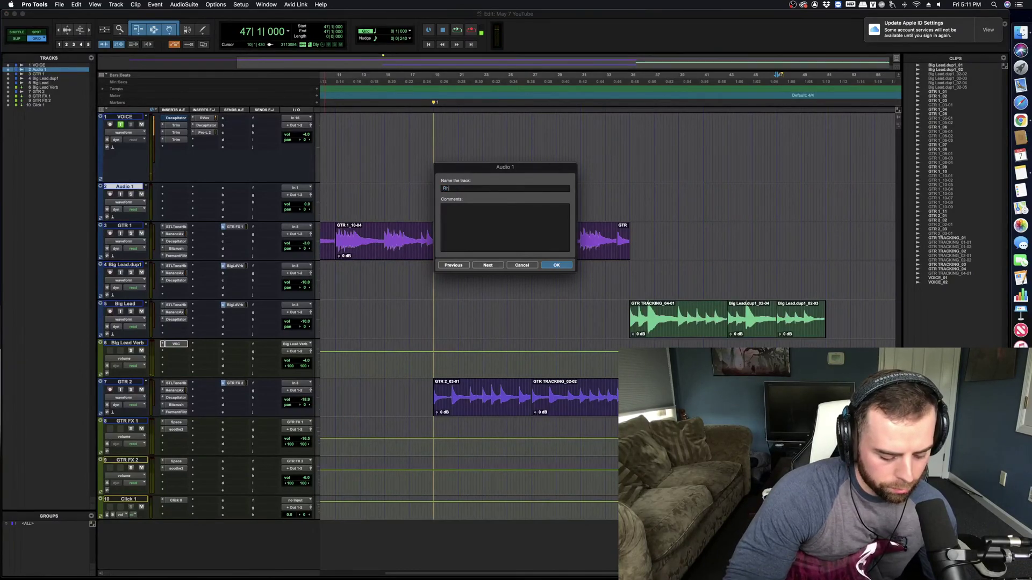
{"action": "type", "text": "Rhythm 1"}
{"action": "key", "text": "Return"}
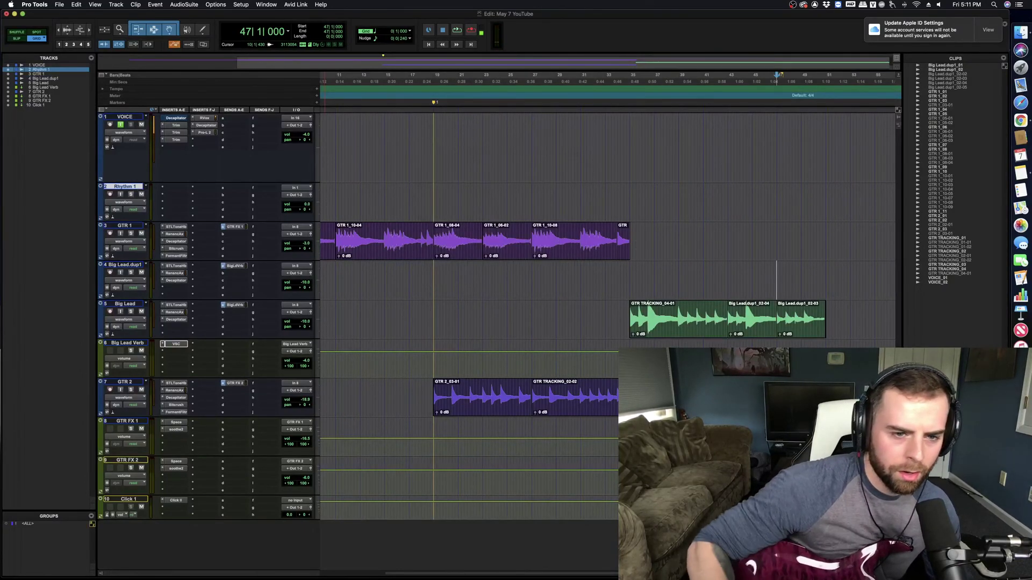
Step: Set the Rhythm 1 input to In 8, insert STL ToneHub on the track and enable its input monitoring
{"action": "left_click", "coordinate": [295, 188]}
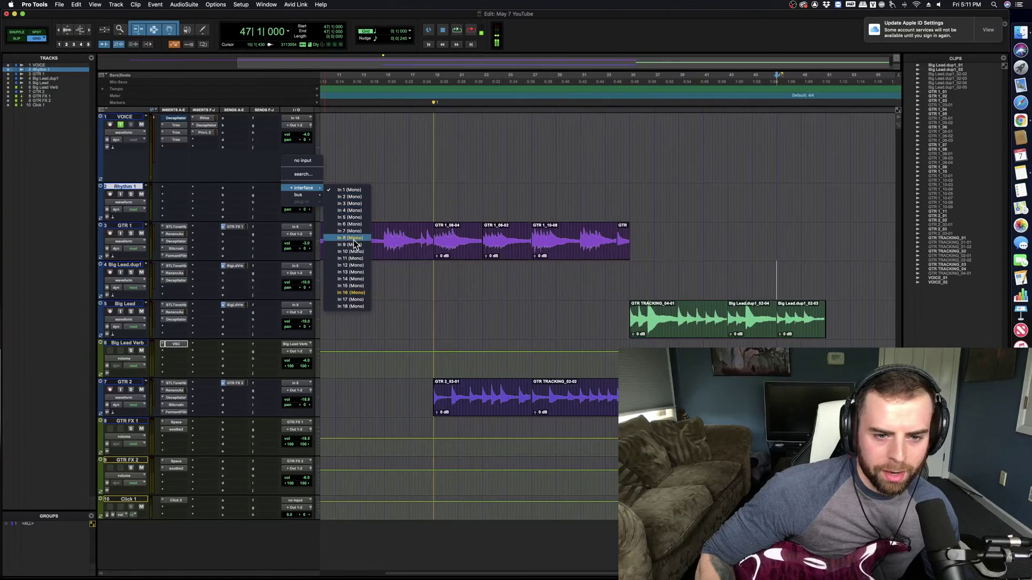
{"action": "left_click", "coordinate": [346, 243]}
{"action": "left_click", "coordinate": [175, 187]}
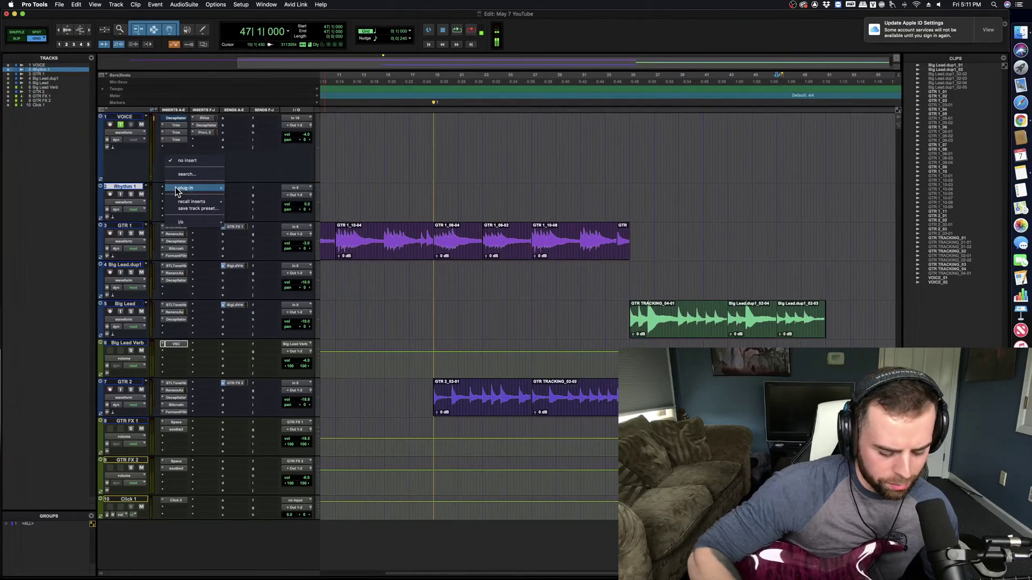
{"action": "type", "text": "stl"}
{"action": "left_click", "coordinate": [237, 225]}
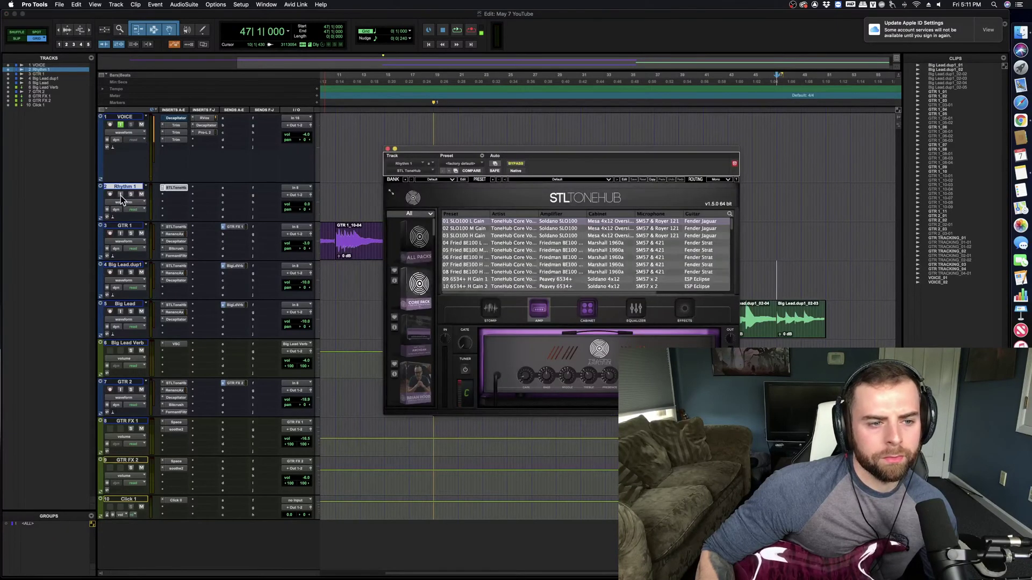
{"action": "left_click", "coordinate": [120, 196]}
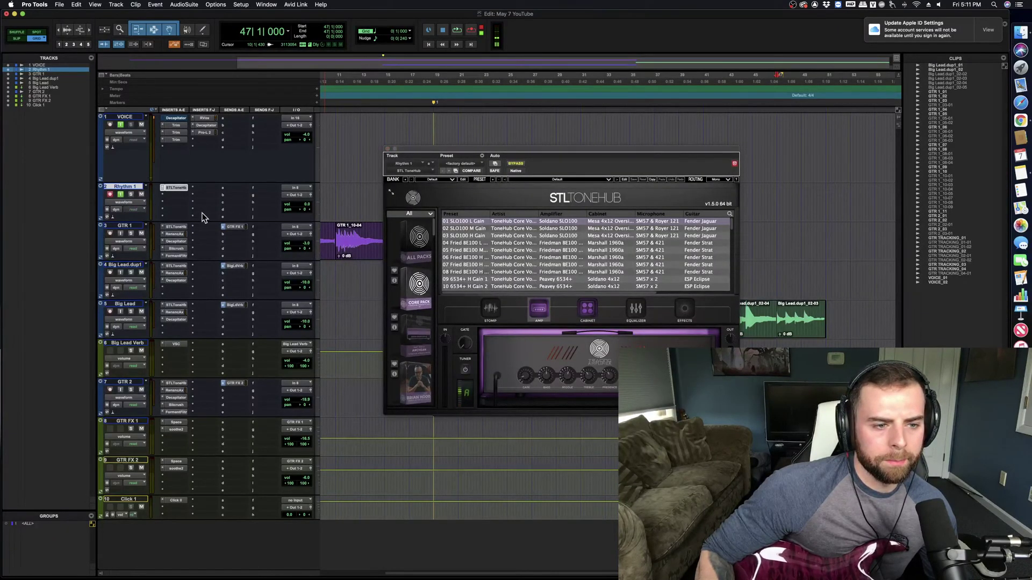
Step: Load the Will Putney Guitar pack's Them Bones preset in STL ToneHub and move the plug-in window clear of the Rhythm 1 track
{"action": "left_click_drag", "start_coordinate": [494, 161], "coordinate": [573, 161]}
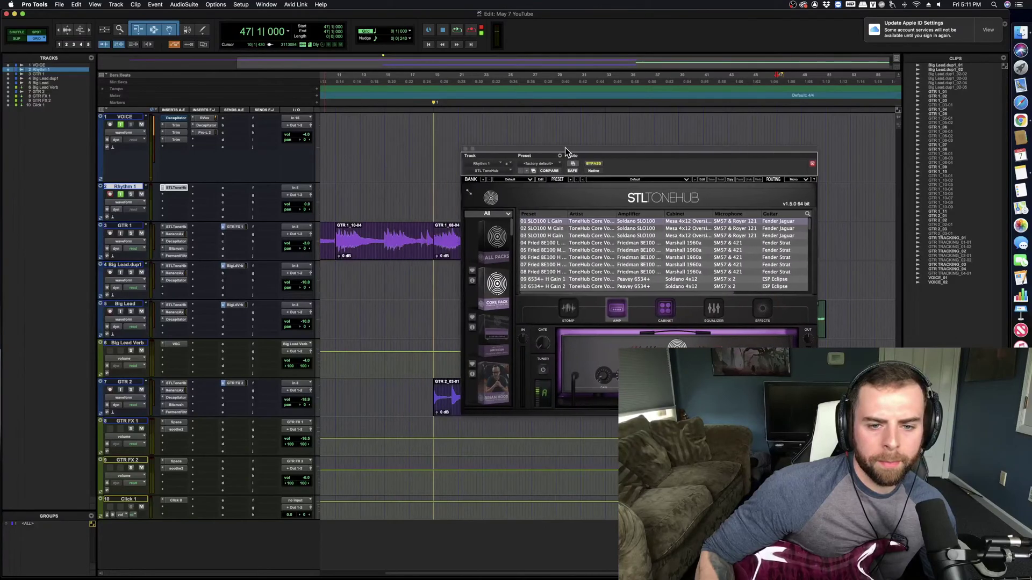
{"action": "scroll", "coordinate": [499, 291], "scroll_direction": "down", "scroll_amount": 3}
{"action": "scroll", "coordinate": [500, 291], "scroll_direction": "down", "scroll_amount": 5}
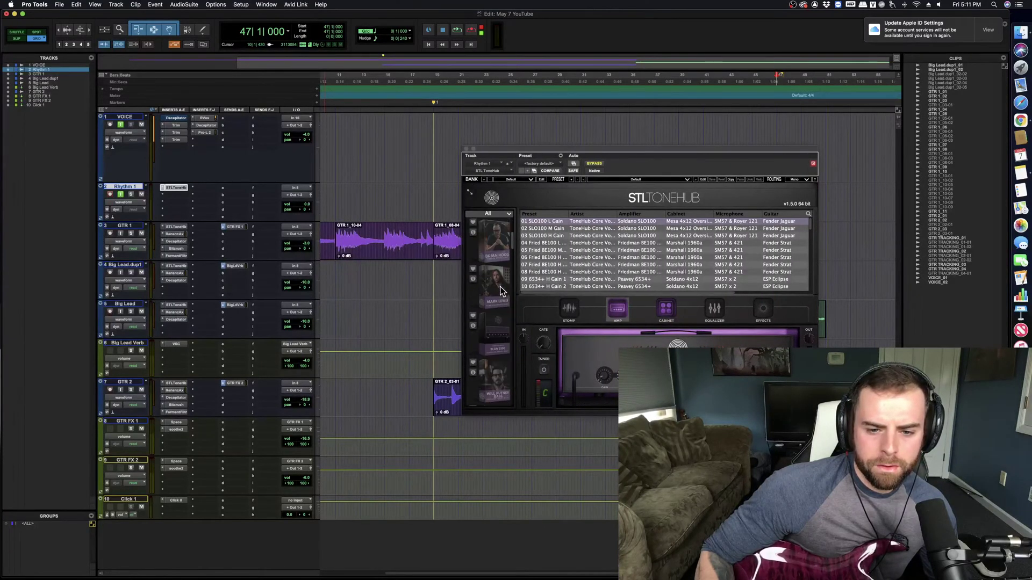
{"action": "scroll", "coordinate": [501, 341], "scroll_direction": "down", "scroll_amount": 2}
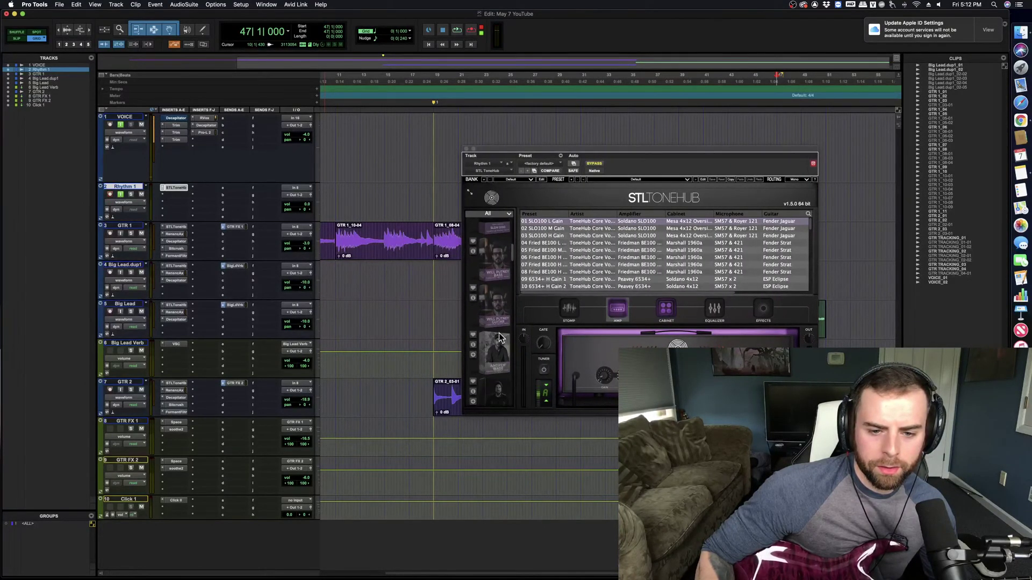
{"action": "left_click", "coordinate": [496, 312]}
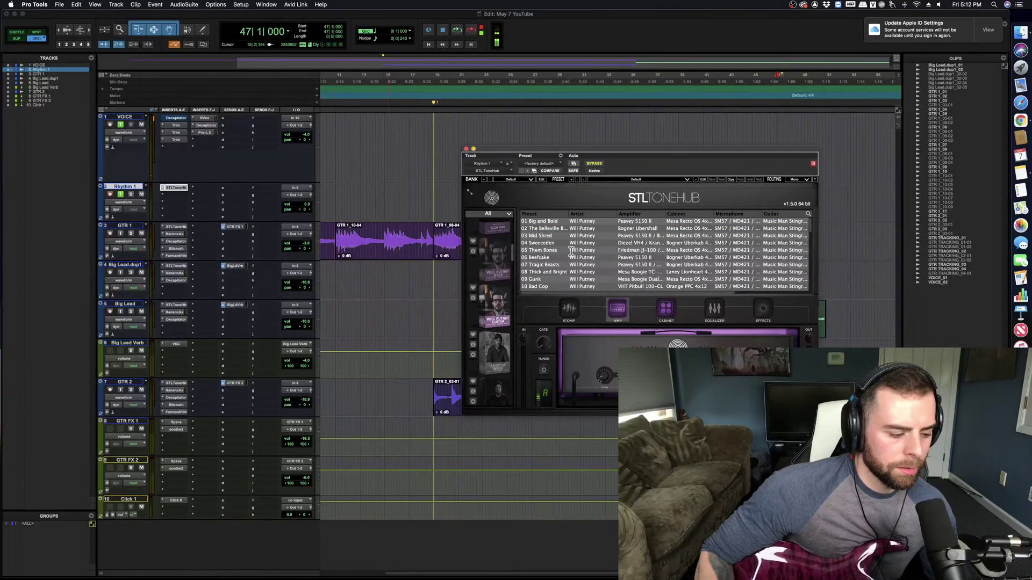
{"action": "left_click_drag", "start_coordinate": [561, 159], "coordinate": [557, 284]}
Step: Record a rhythm guitar take on Rhythm 1 from bar 55, beat 2
{"action": "scroll", "coordinate": [677, 218], "scroll_direction": "right", "scroll_amount": 5}
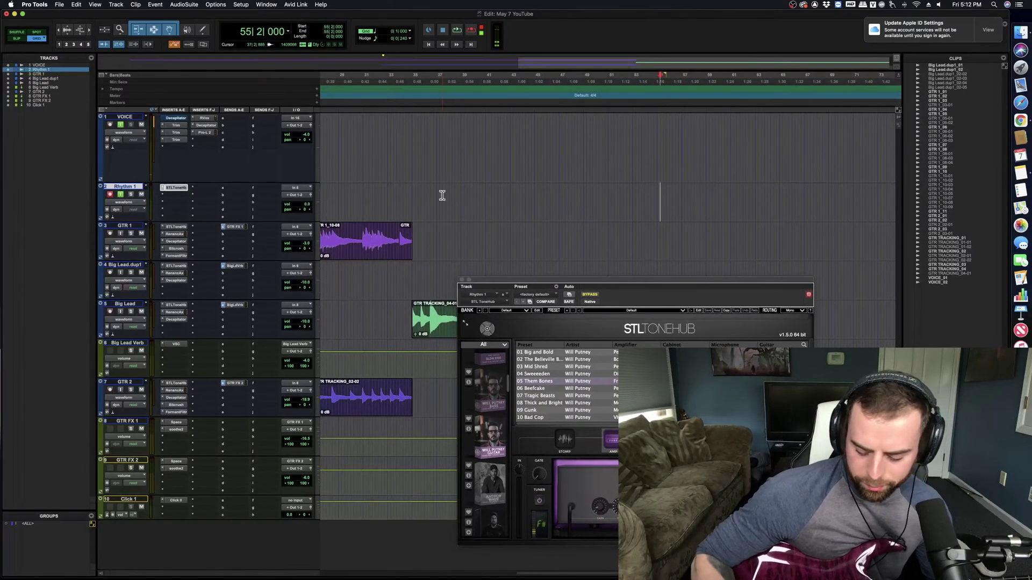
{"action": "key", "text": "space"}
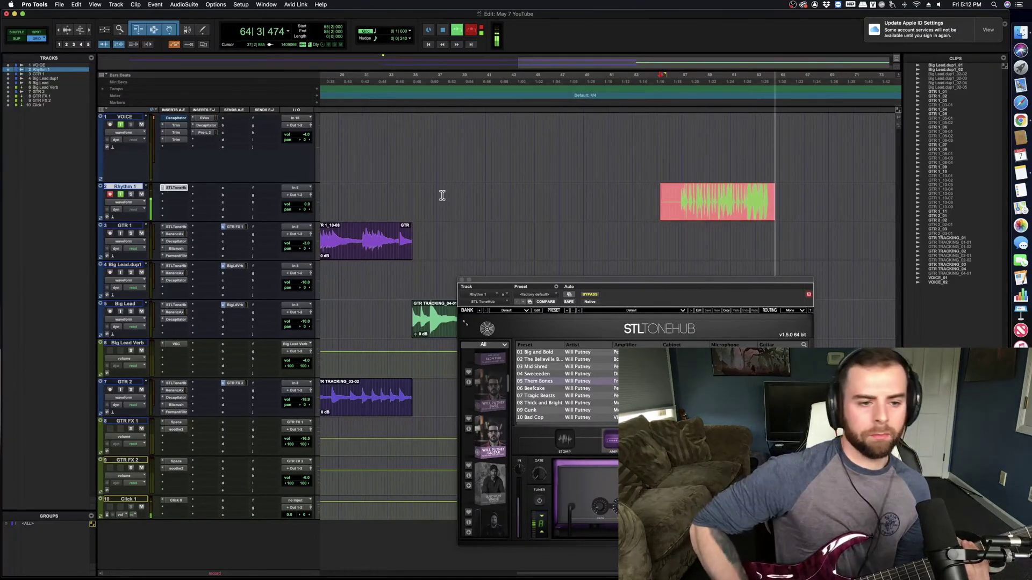
{"action": "key", "text": "space"}
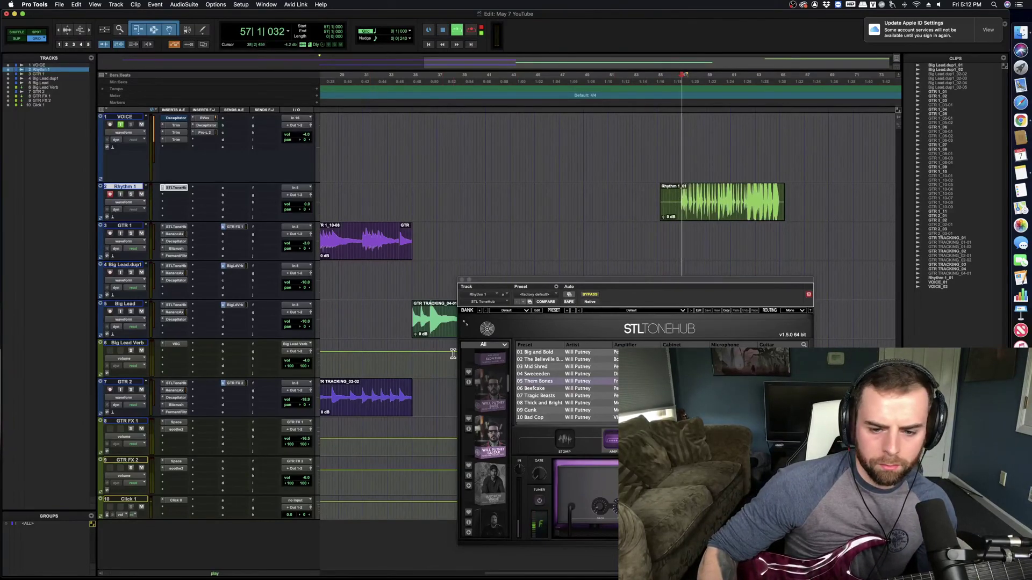
Step: Audition Will Putney presets from 01 Big and Bold to 08 Thick and Bright in STL ToneHub during playback of the Rhythm 1 take
{"action": "left_click", "coordinate": [534, 352]}
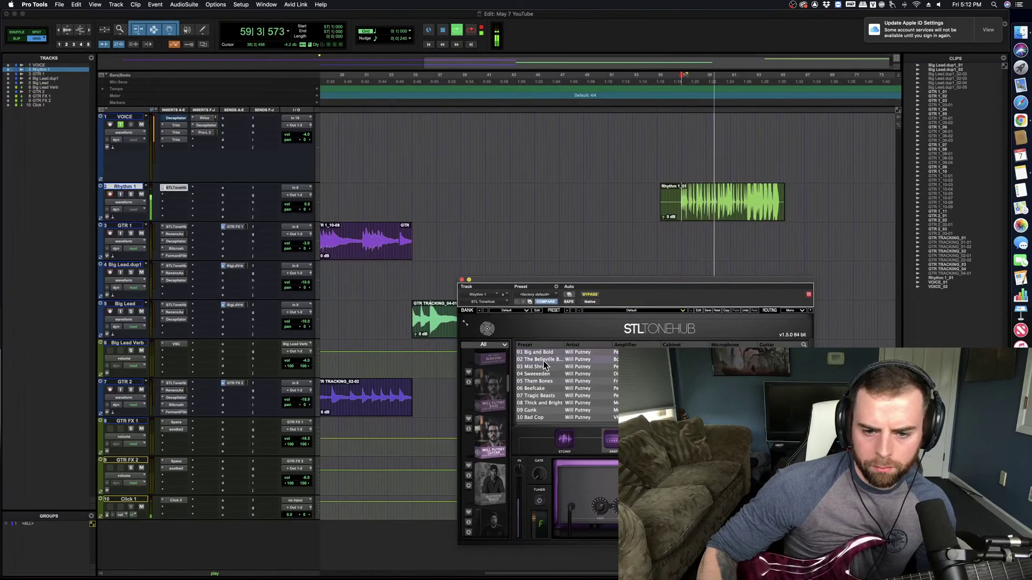
{"action": "mouse_move", "coordinate": [540, 467]}
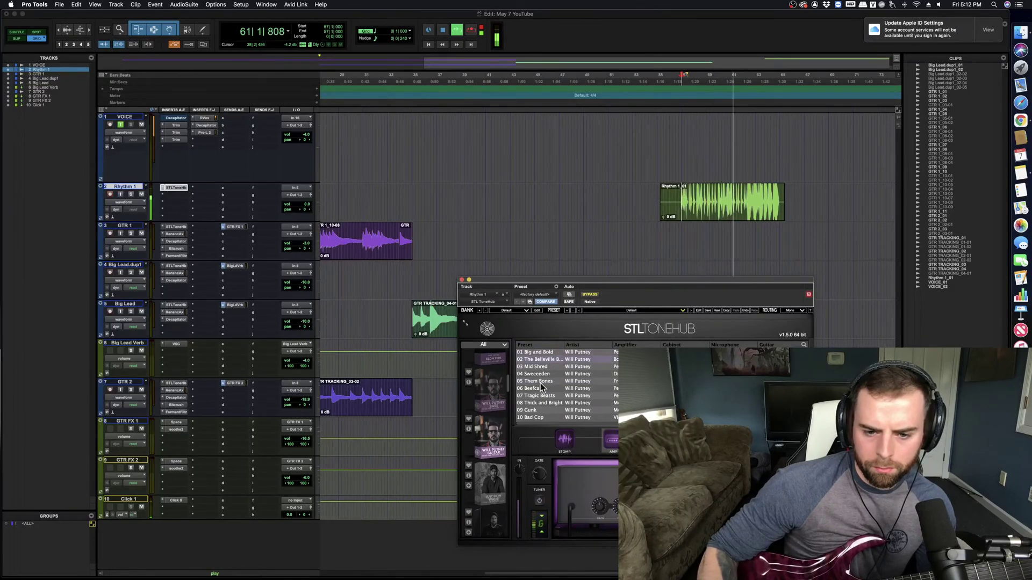
{"action": "left_click", "coordinate": [536, 366]}
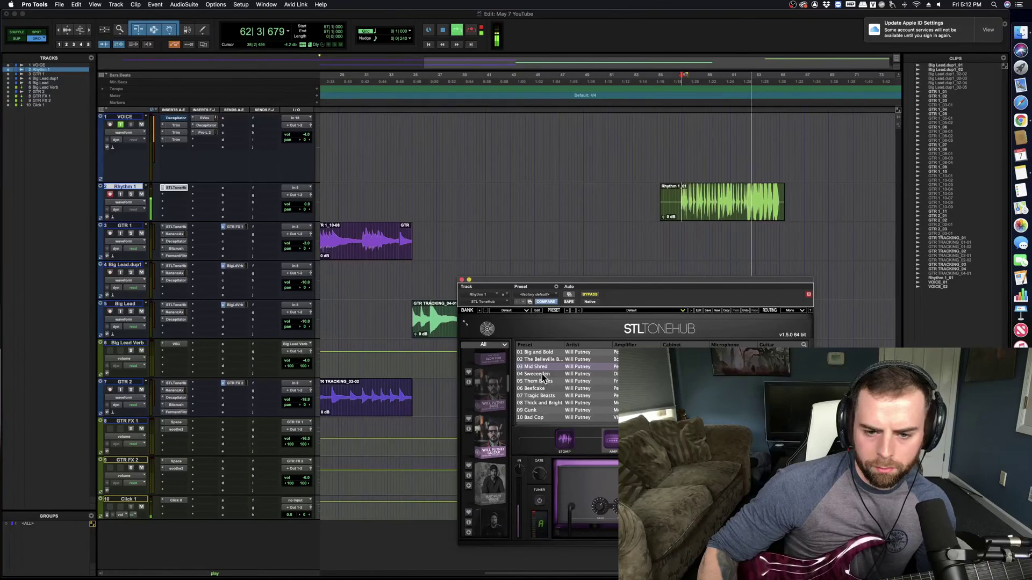
{"action": "left_click", "coordinate": [543, 381]}
{"action": "left_click", "coordinate": [543, 388]}
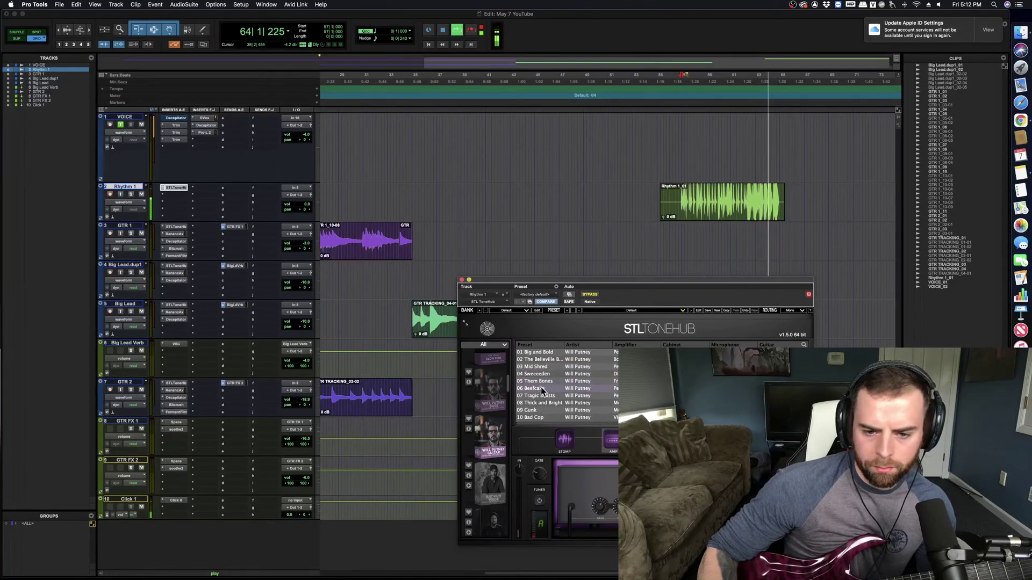
{"action": "left_click", "coordinate": [545, 398]}
{"action": "left_click", "coordinate": [546, 403]}
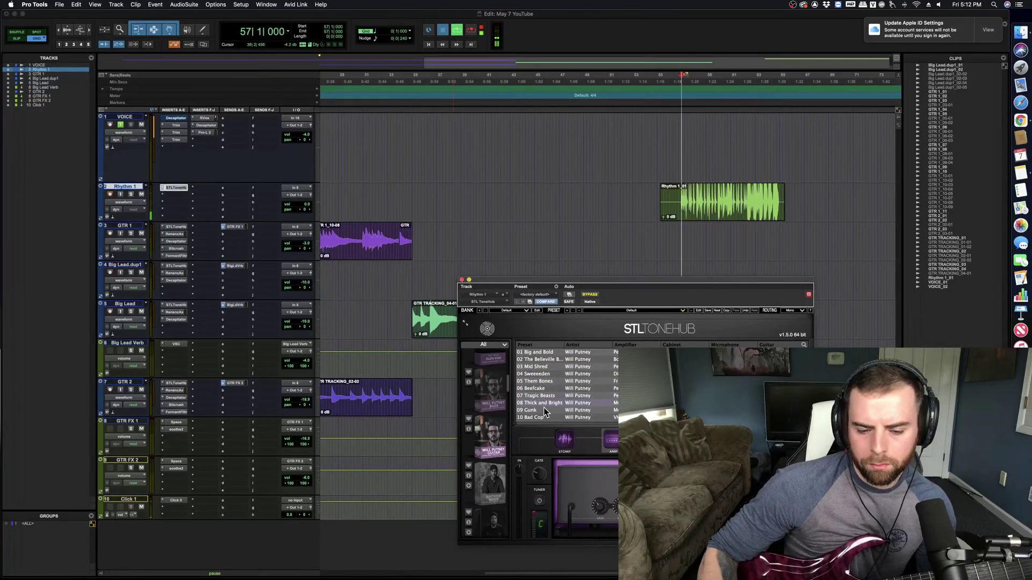
Step: Continue auditioning the Will Putney presets on the Rhythm 1 take, from 09 Gunk through preset 13
{"action": "left_click", "coordinate": [534, 410]}
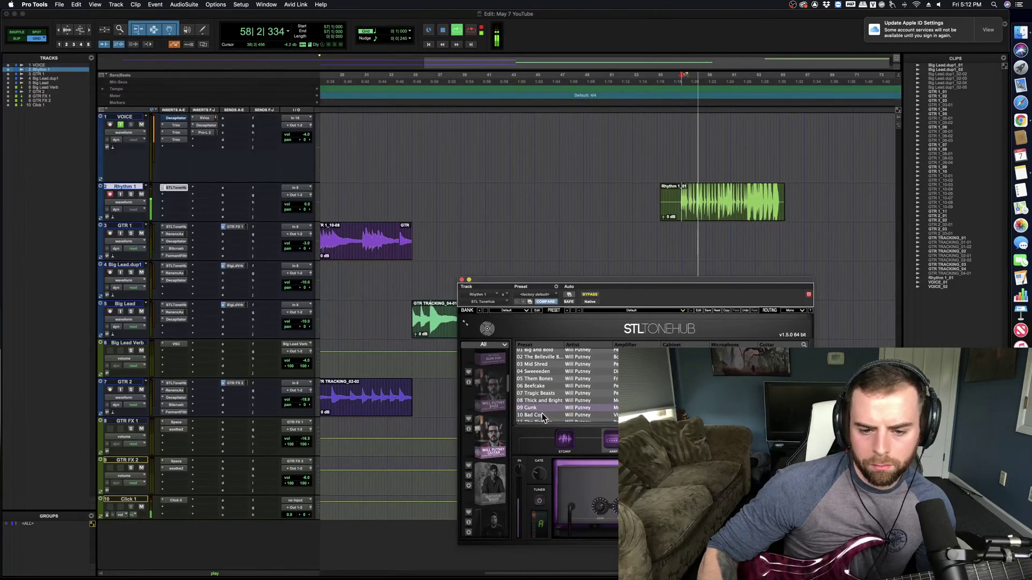
{"action": "left_click", "coordinate": [543, 415]}
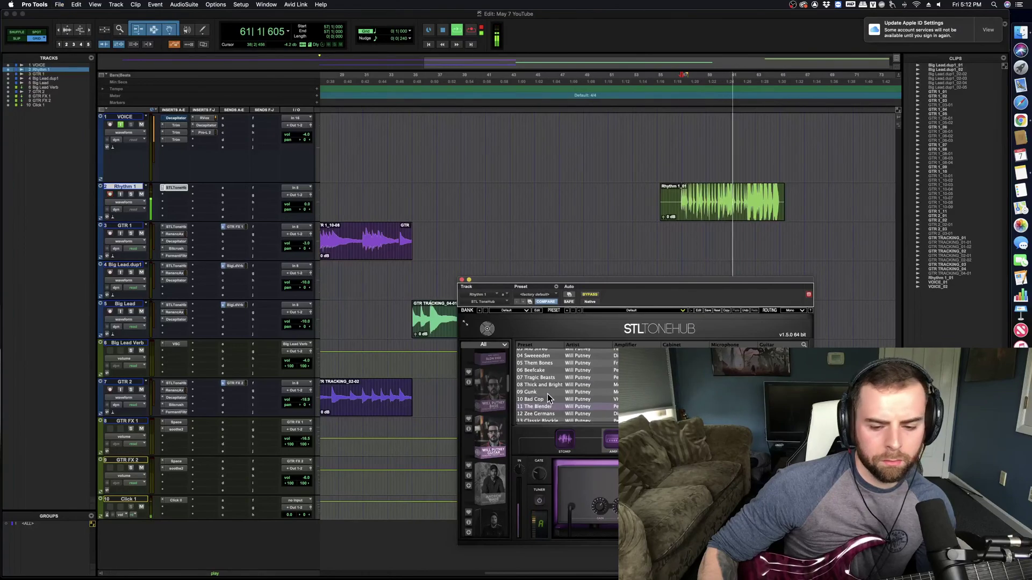
{"action": "left_click", "coordinate": [544, 407]}
{"action": "left_click", "coordinate": [547, 408]}
{"action": "left_click", "coordinate": [549, 402]}
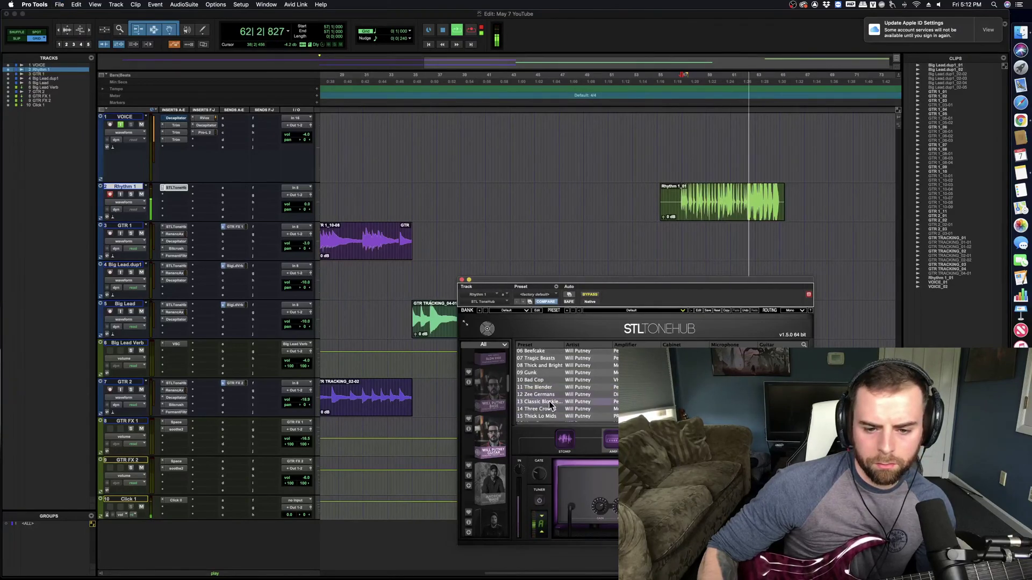
{"action": "left_click", "coordinate": [575, 233]}
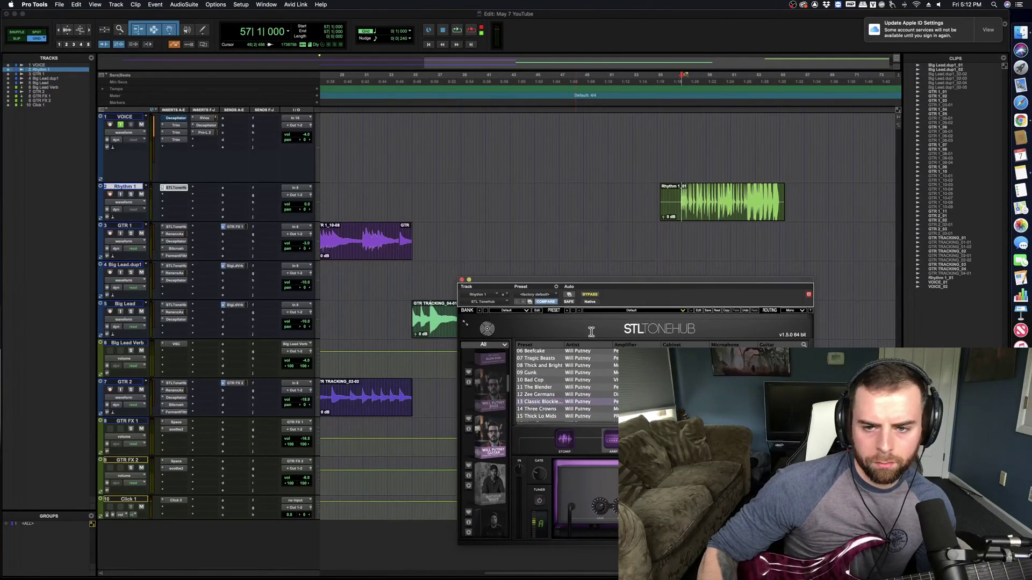
Step: Load the 14 Three Crowns preset for Rhythm 1, dismiss the CPU overload alert and close the STL ToneHub window
{"action": "left_click", "coordinate": [544, 410]}
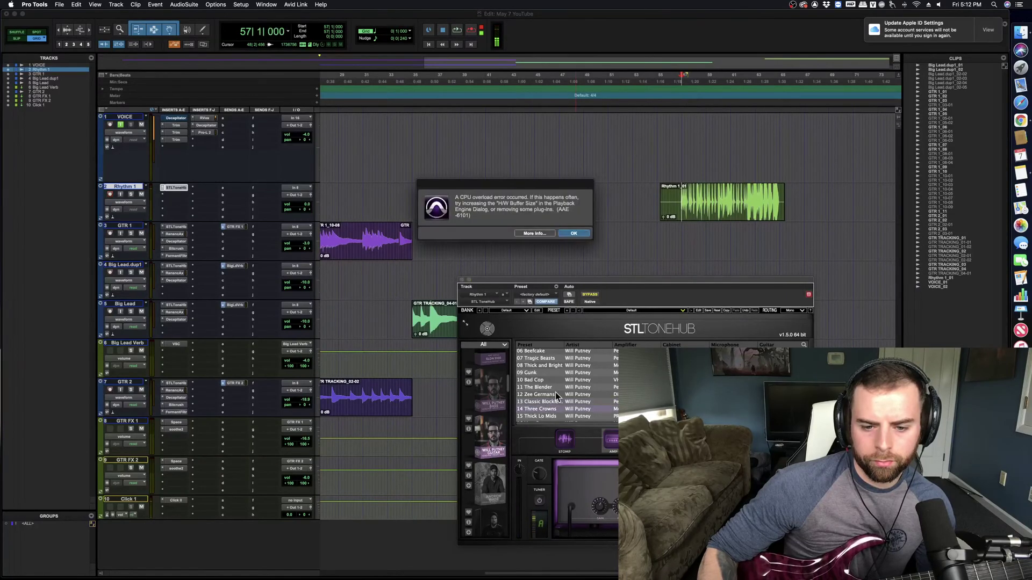
{"action": "left_click", "coordinate": [573, 235]}
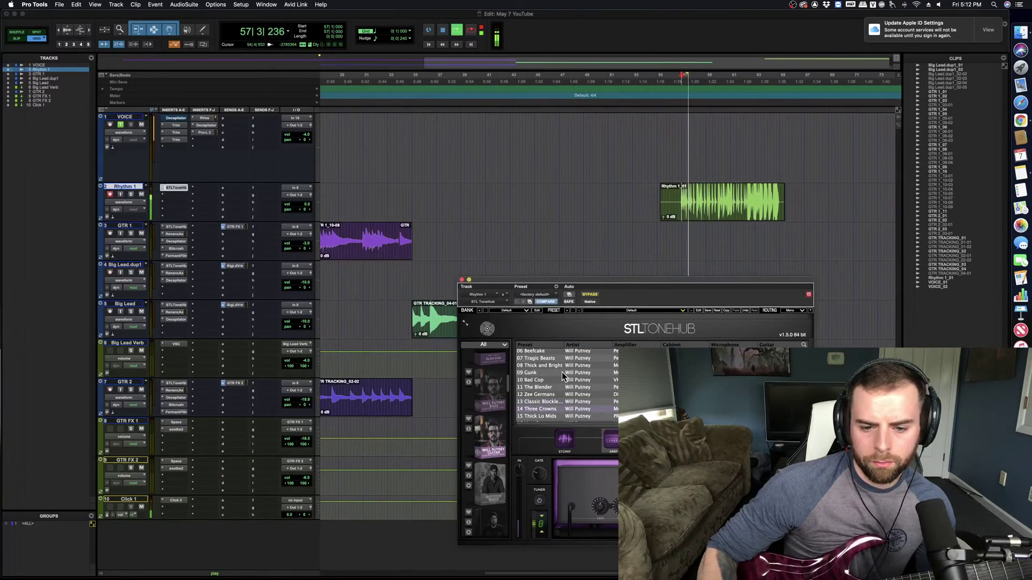
{"action": "left_click", "coordinate": [461, 280]}
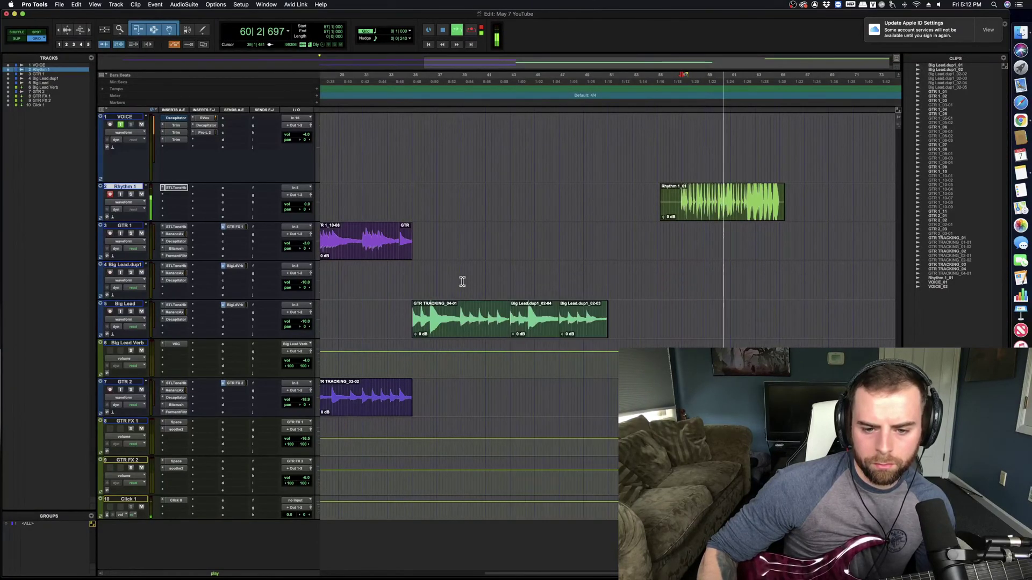
Step: Stop the Rhythm 1 playback and listen to the end of the Big Lead part from bar 48, beat 3
{"action": "key", "text": "space"}
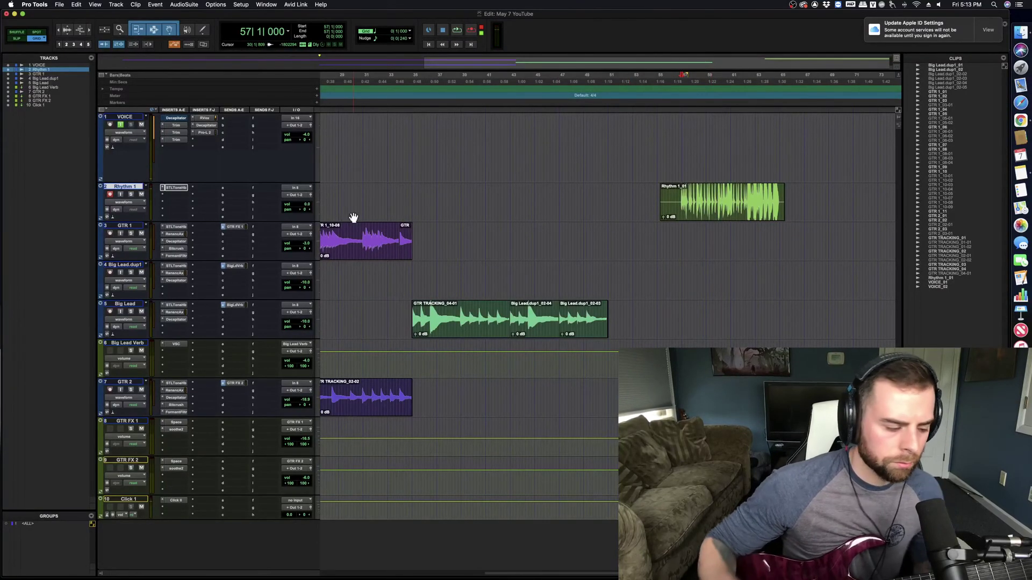
{"action": "key", "text": "shift+r"}
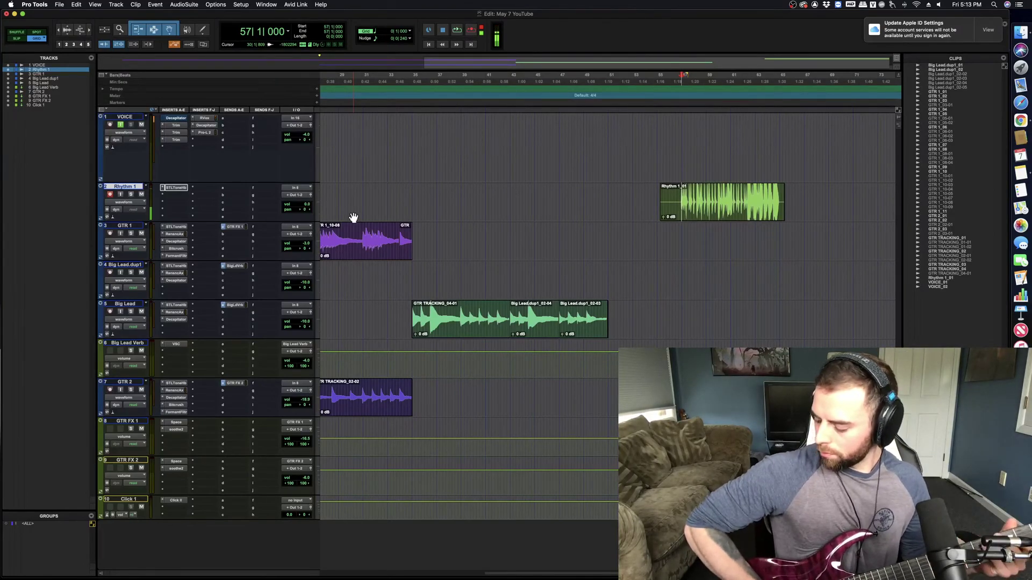
{"action": "left_click", "coordinate": [576, 274]}
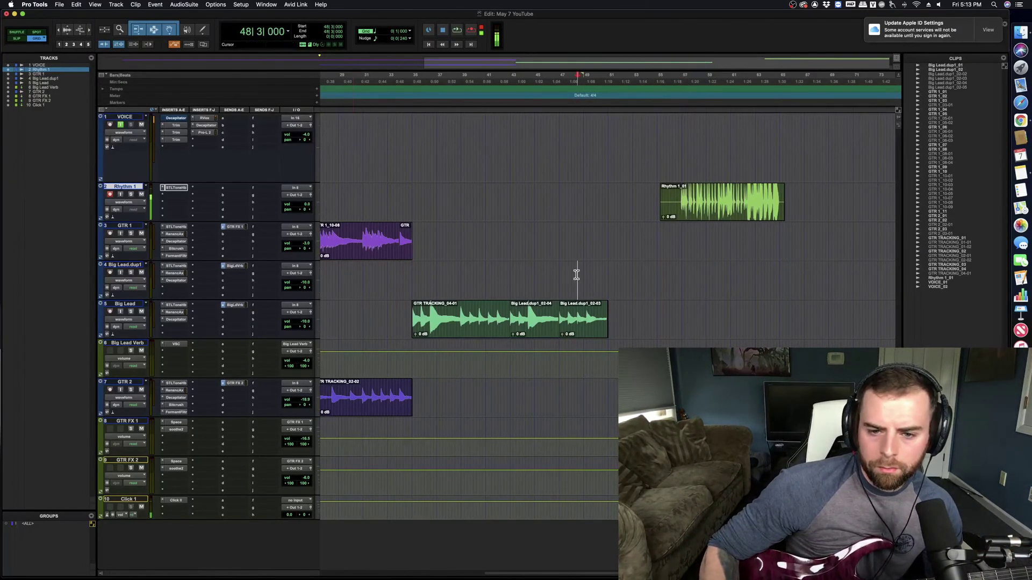
{"action": "key", "text": "space"}
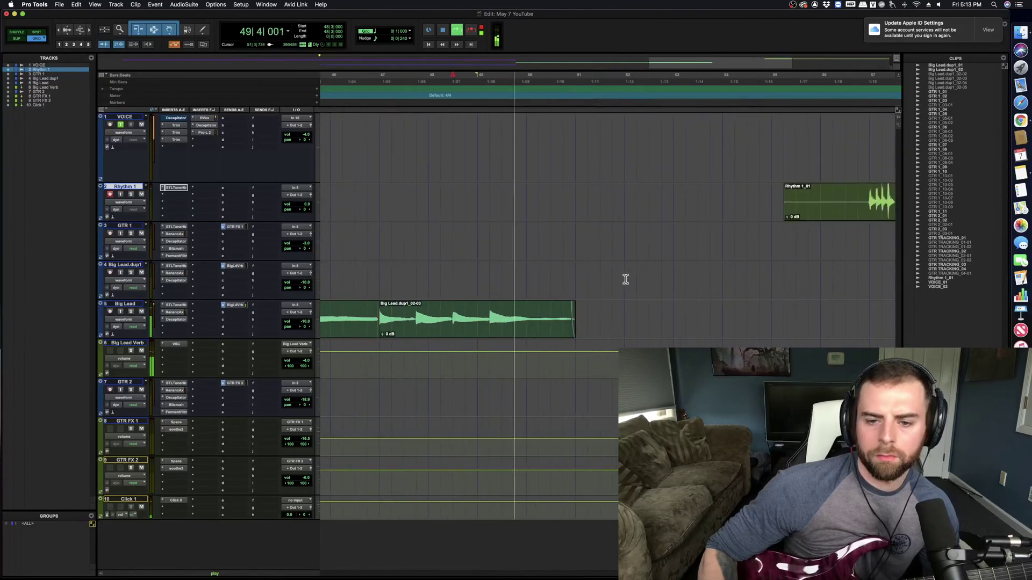
{"action": "key", "text": "space"}
Step: Play the arrangement from bar 2, beat 2 to hear the GTR 1 and GTR 2 sections
{"action": "key", "text": "super+bracketleft"}
{"action": "key", "text": "super+bracketleft"}
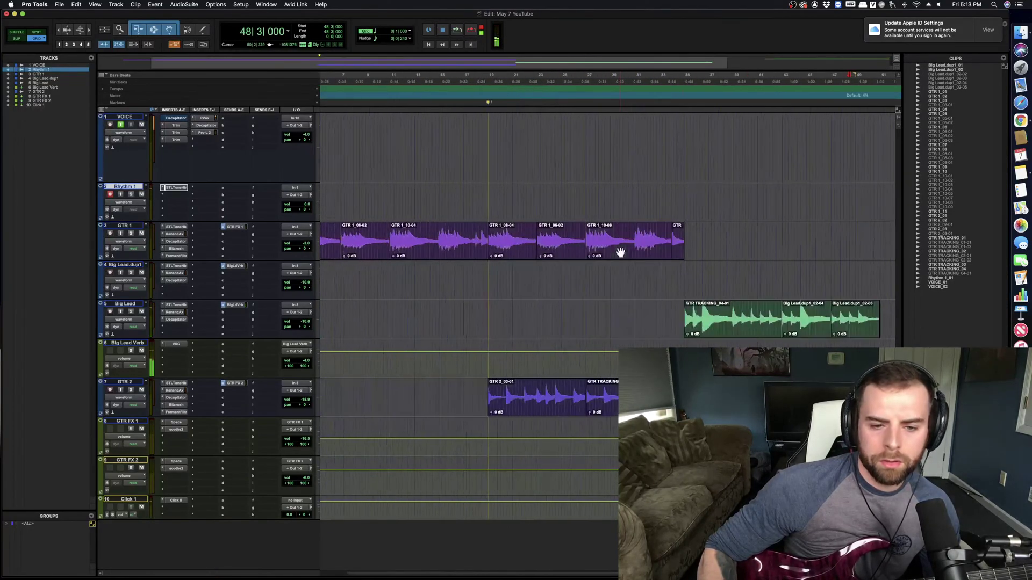
{"action": "scroll", "coordinate": [601, 274], "scroll_direction": "left", "scroll_amount": 3}
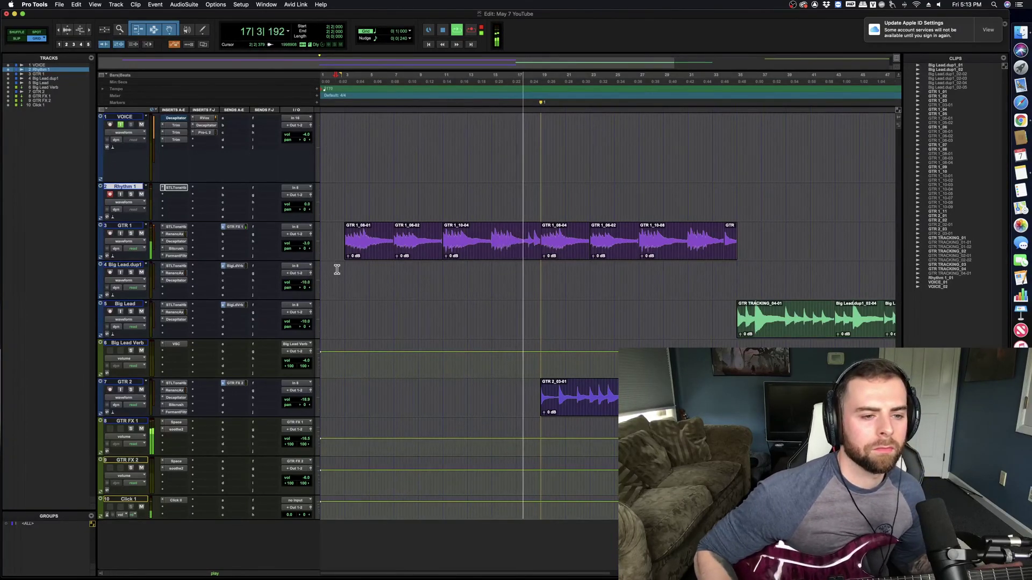
Step: Enable input monitoring on Rhythm 1 and record a rhythm guitar take on it from bar 17
{"action": "left_click", "coordinate": [120, 194]}
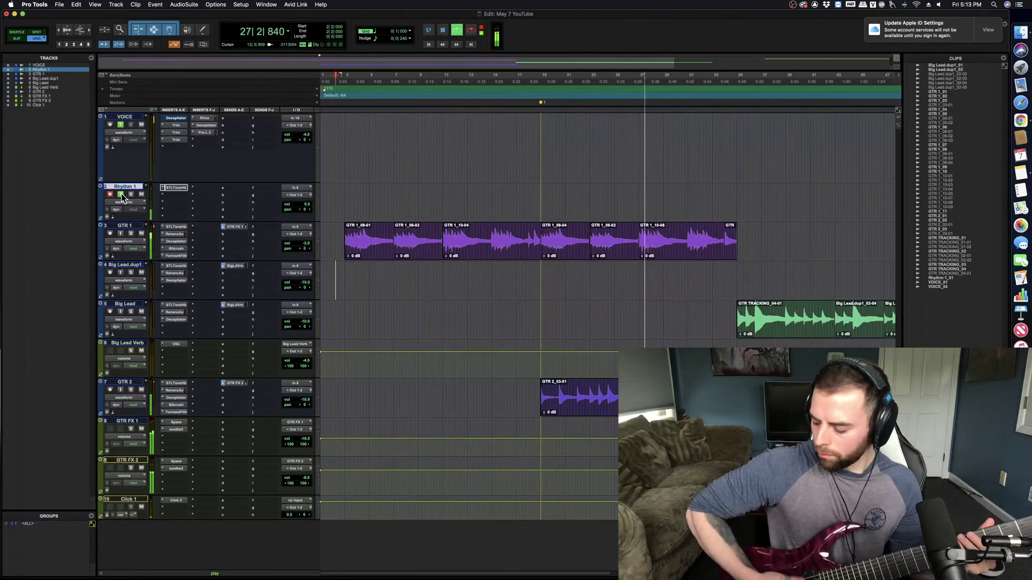
{"action": "left_click", "coordinate": [109, 194]}
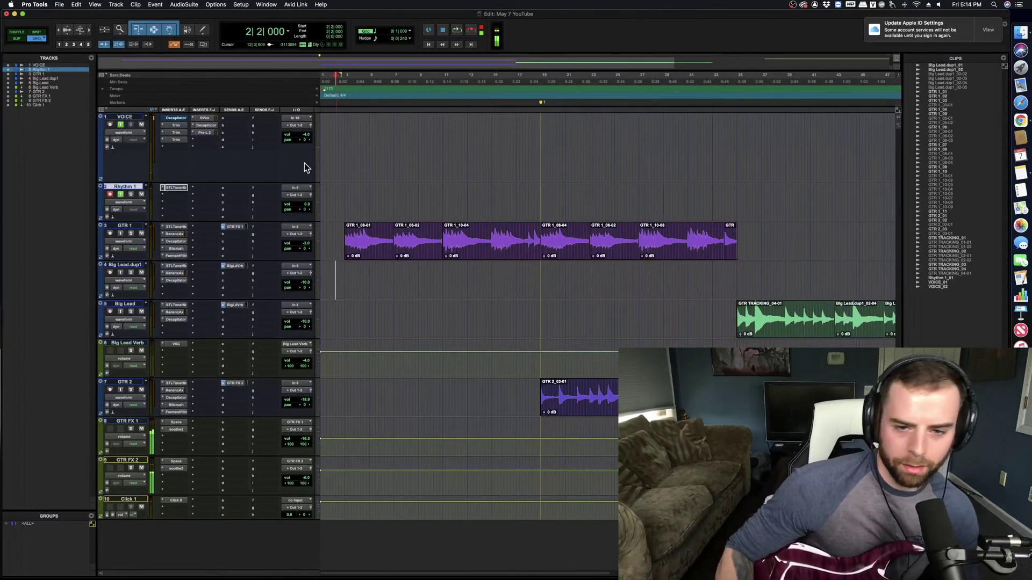
{"action": "scroll", "coordinate": [546, 207], "scroll_direction": "up", "scroll_amount": 2}
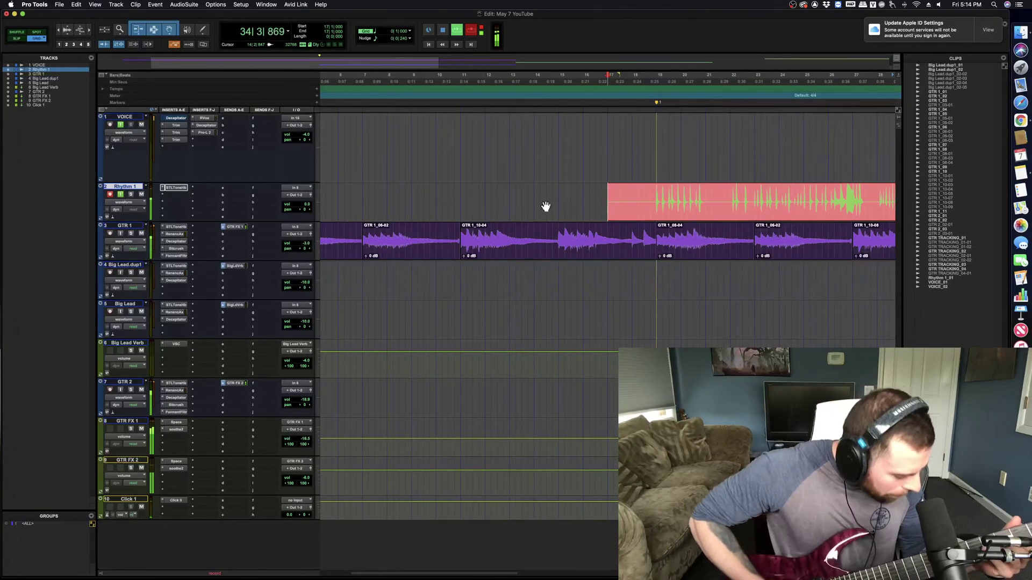
{"action": "key", "text": "space"}
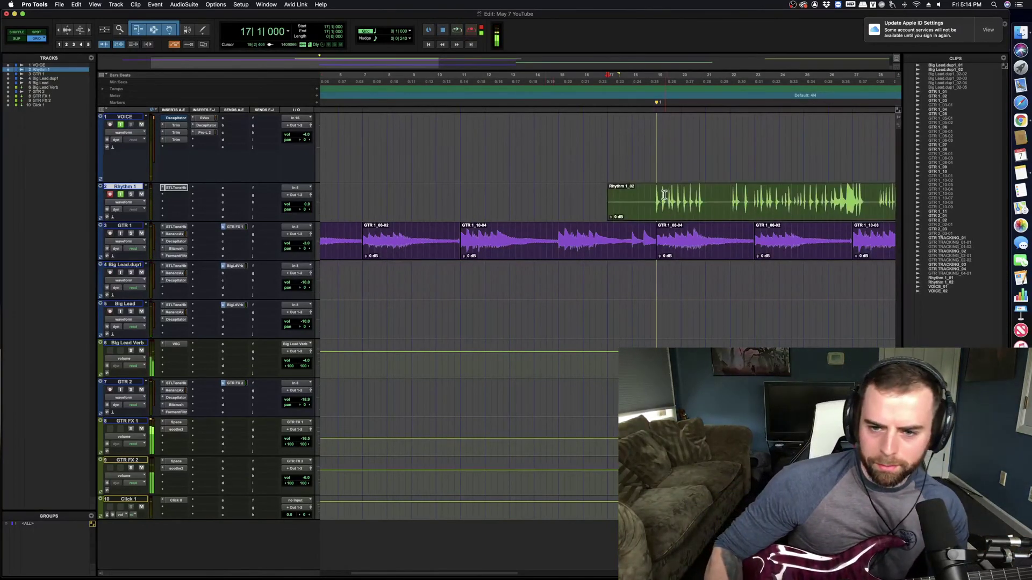
Step: Remove the lead-in of the new Rhythm 1 take so the clip starts at bar 19
{"action": "left_click_drag", "start_coordinate": [665, 195], "coordinate": [571, 206]}
{"action": "key", "text": "Delete"}
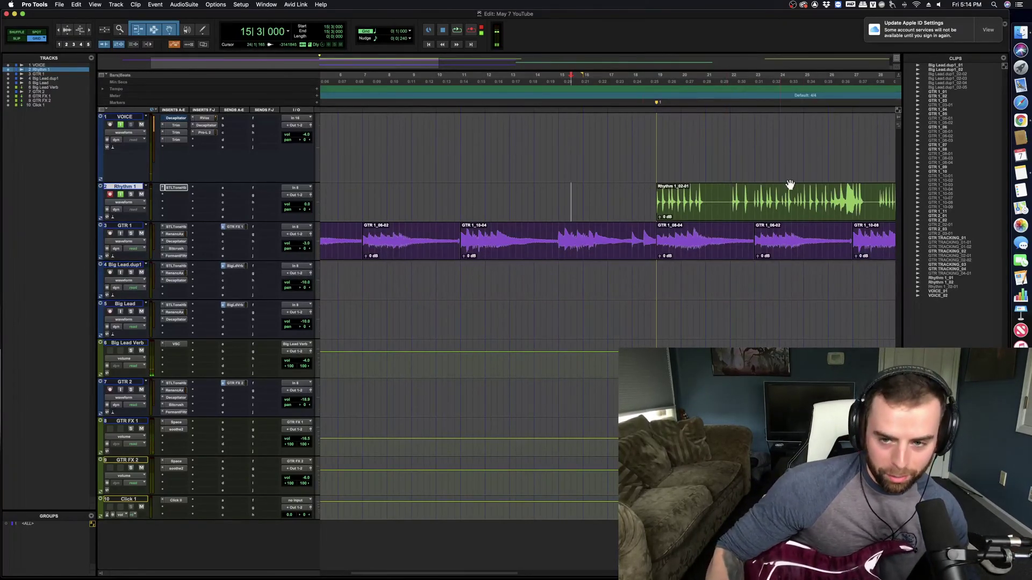
Step: Duplicate the Rhythm 1 track twice with only its inserts, placed after the original, and pan the duplicates left and right
{"action": "scroll", "coordinate": [790, 188], "scroll_direction": "right", "scroll_amount": 5}
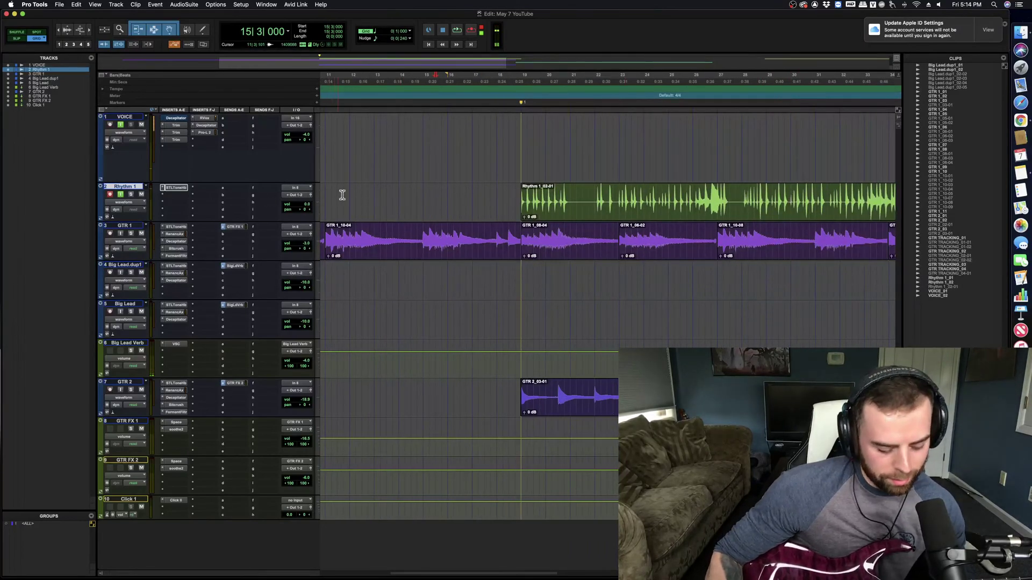
{"action": "scroll", "coordinate": [505, 216], "scroll_direction": "right", "scroll_amount": 1}
{"action": "key", "text": "alt+shift+d"}
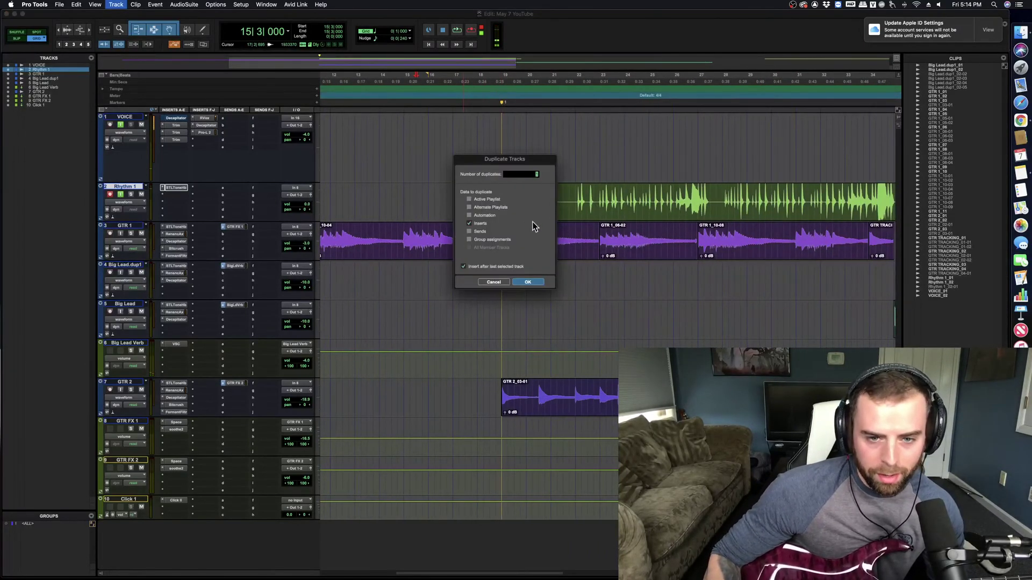
{"action": "type", "text": "2"}
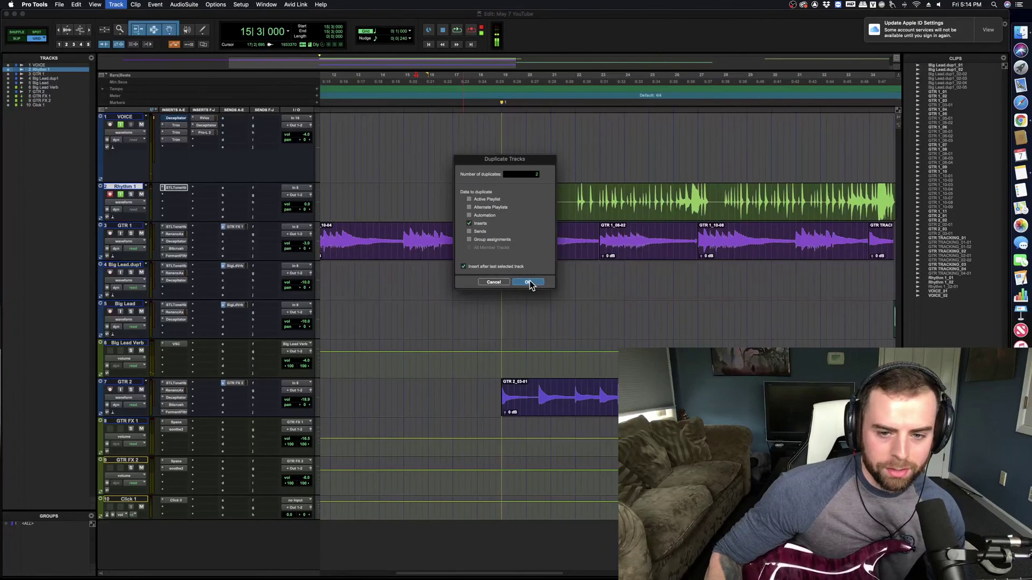
{"action": "key", "text": "Return"}
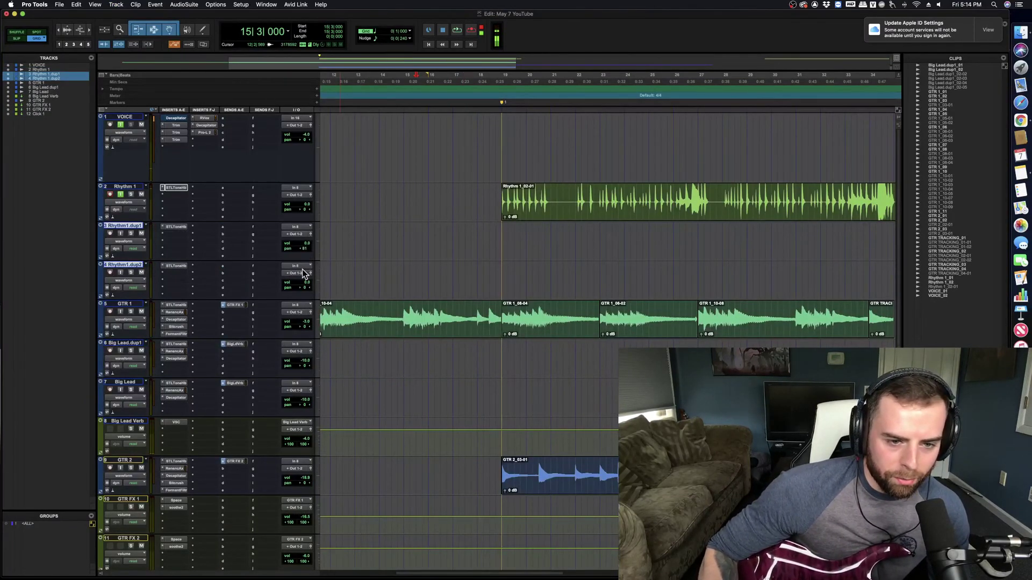
{"action": "scroll", "coordinate": [409, 231], "scroll_direction": "right", "scroll_amount": 1}
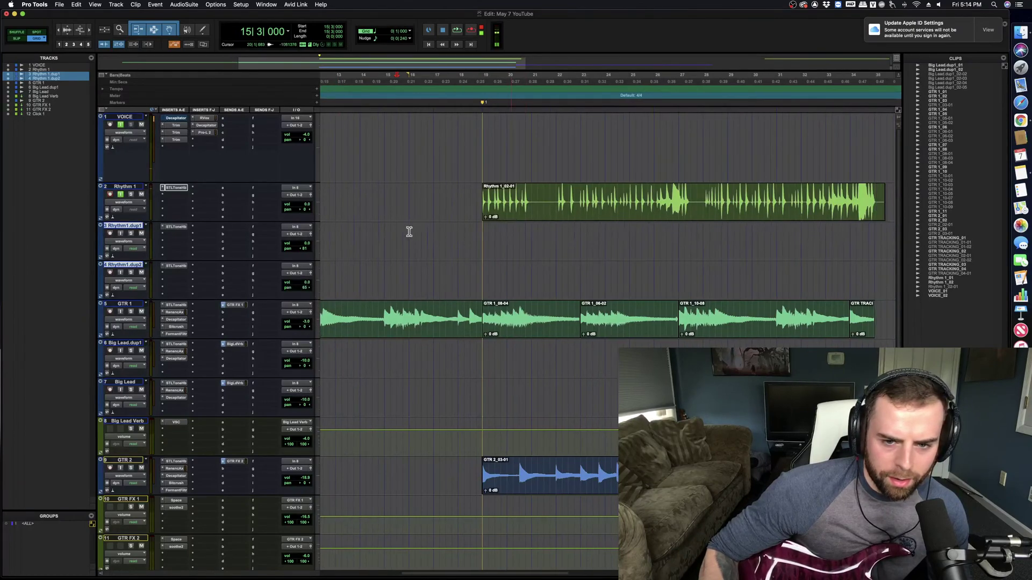
Step: Rename the two duplicated tracks Rhythm L and Rhythm R
{"action": "double_click", "coordinate": [128, 226]}
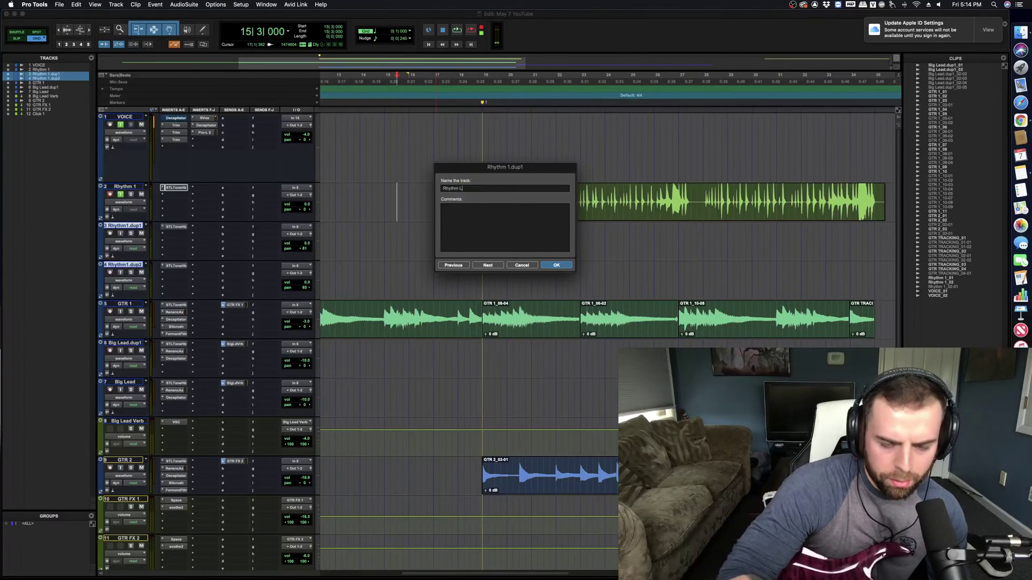
{"action": "key", "text": "Return"}
{"action": "double_click", "coordinate": [134, 266]}
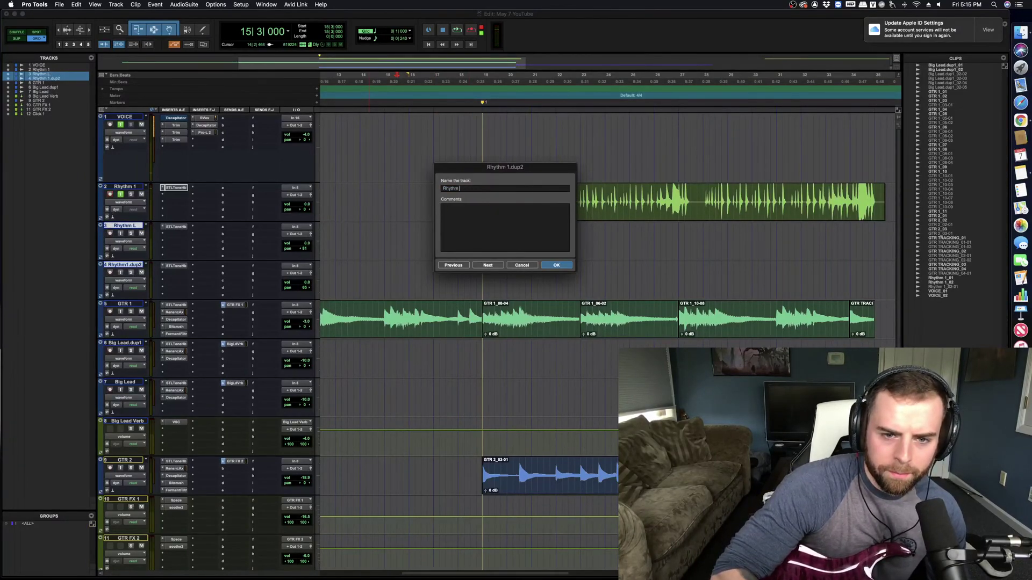
{"action": "type", "text": "Rhythm R"}
{"action": "key", "text": "Return"}
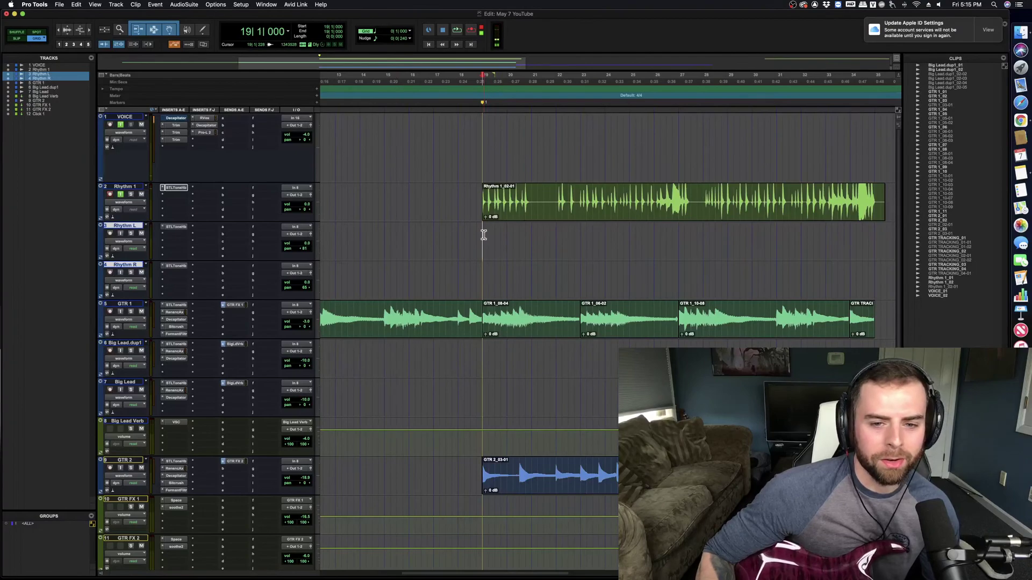
Step: Move the trimmed take from Rhythm 1 onto Rhythm L, keeping its start at bar 19, and play it back
{"action": "left_click_drag", "start_coordinate": [514, 216], "coordinate": [514, 237]}
{"action": "key", "text": "space"}
{"action": "key", "text": "super+bracketright"}
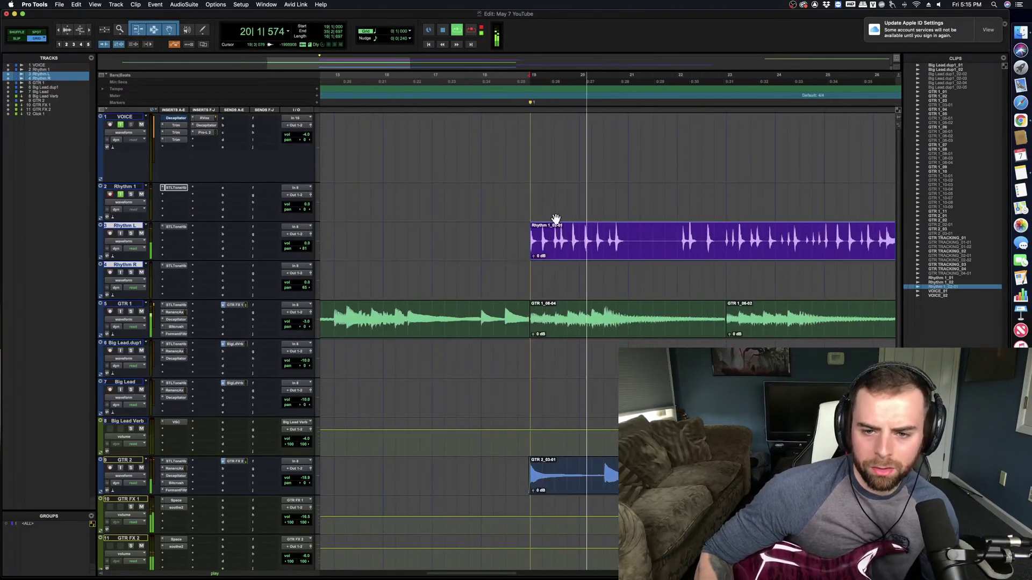
{"action": "key", "text": "space"}
Step: Select bars 19 to 21 on Rhythm 1 and record a new rhythm guitar part over that range
{"action": "left_click", "coordinate": [624, 196]}
{"action": "left_click_drag", "start_coordinate": [605, 196], "coordinate": [530, 199]}
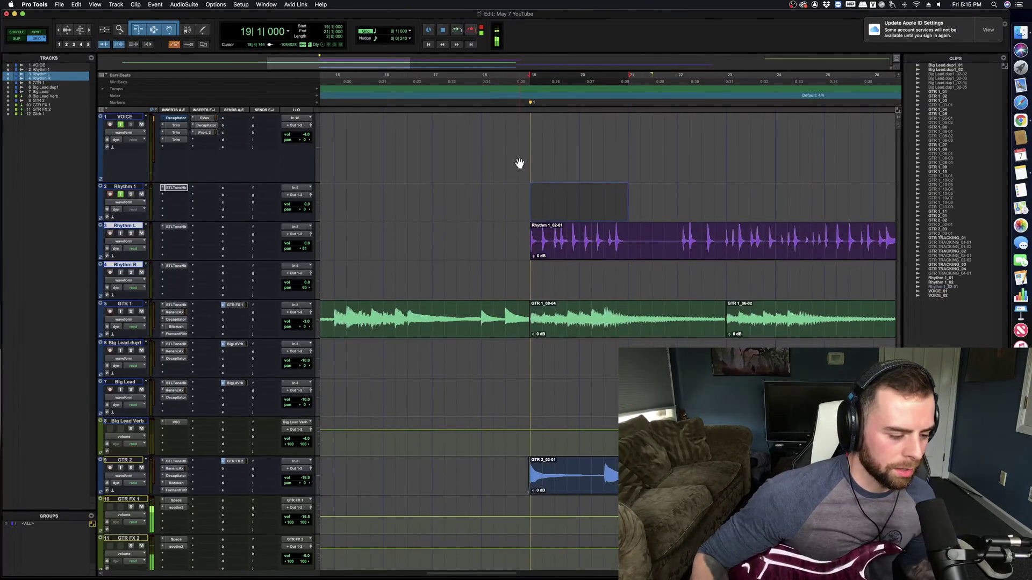
{"action": "key", "text": "super+space"}
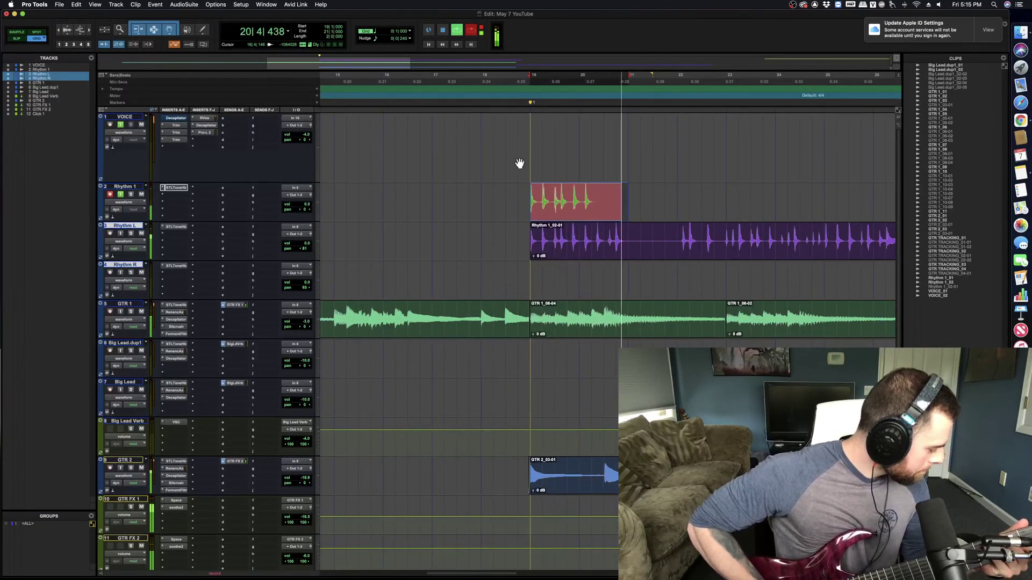
{"action": "key", "text": "space"}
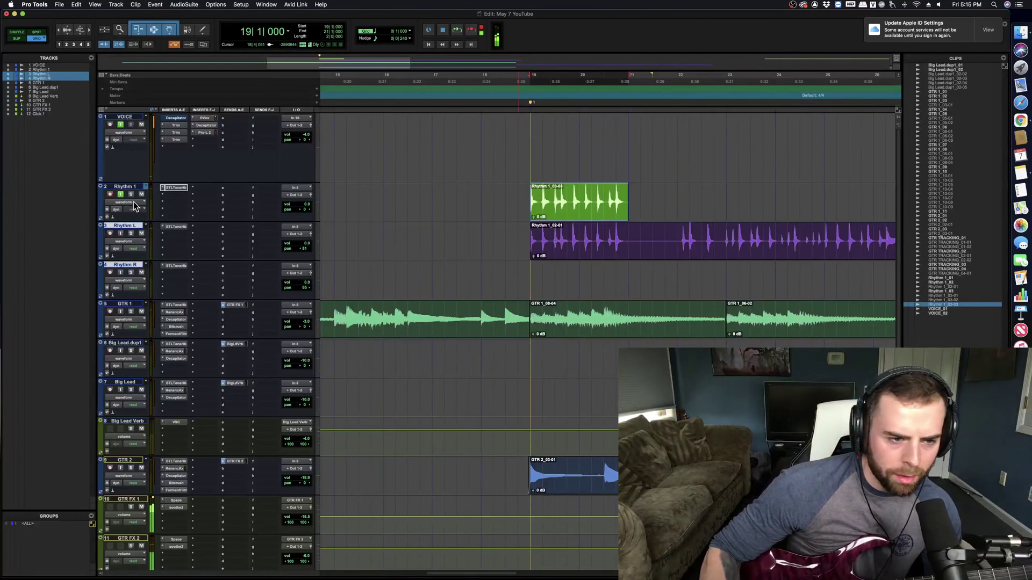
Step: Show Rhythm 1's playlists, then move the bar 19 main take to Rhythm L and the Rhythm 1.02 take to Rhythm R
{"action": "left_click", "coordinate": [133, 203]}
{"action": "left_click", "coordinate": [133, 184]}
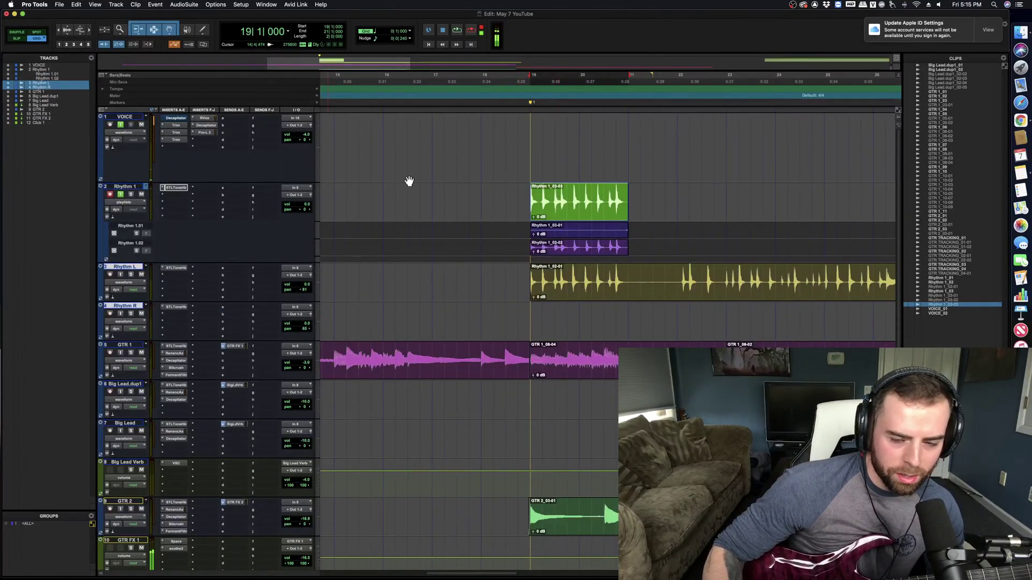
{"action": "left_click_drag", "start_coordinate": [550, 196], "coordinate": [629, 192]}
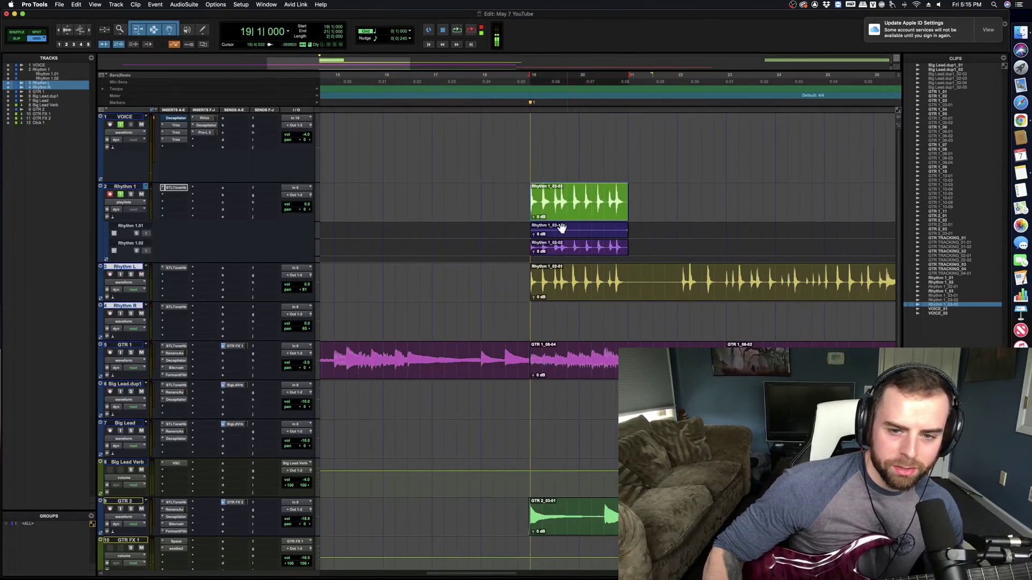
{"action": "left_click_drag", "start_coordinate": [537, 214], "coordinate": [579, 280]}
Step: Play back the layered takes from bar 19 and inspect the enlarged Rhythm L and Rhythm R waveforms
{"action": "key", "text": "space"}
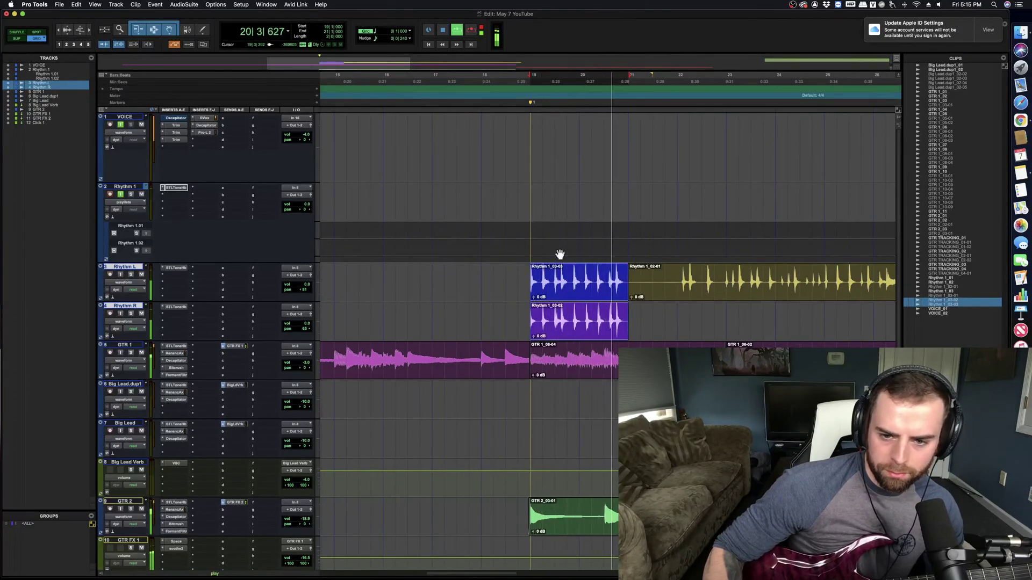
{"action": "key", "text": "super+bracketright"}
{"action": "key", "text": "super+bracketright"}
{"action": "key", "text": "super+bracketright"}
{"action": "key", "text": "super+bracketright"}
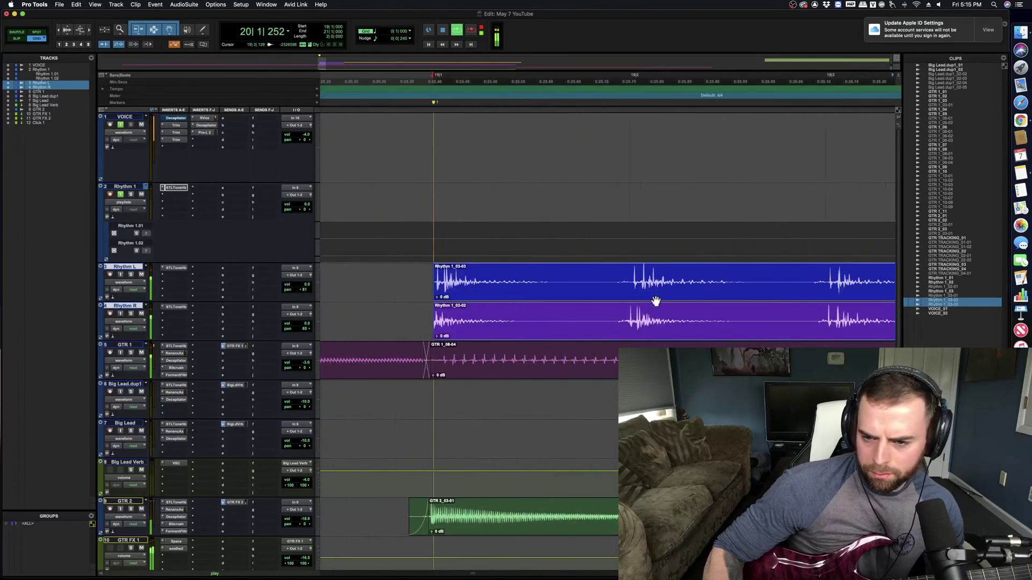
{"action": "key", "text": "super+bracketleft"}
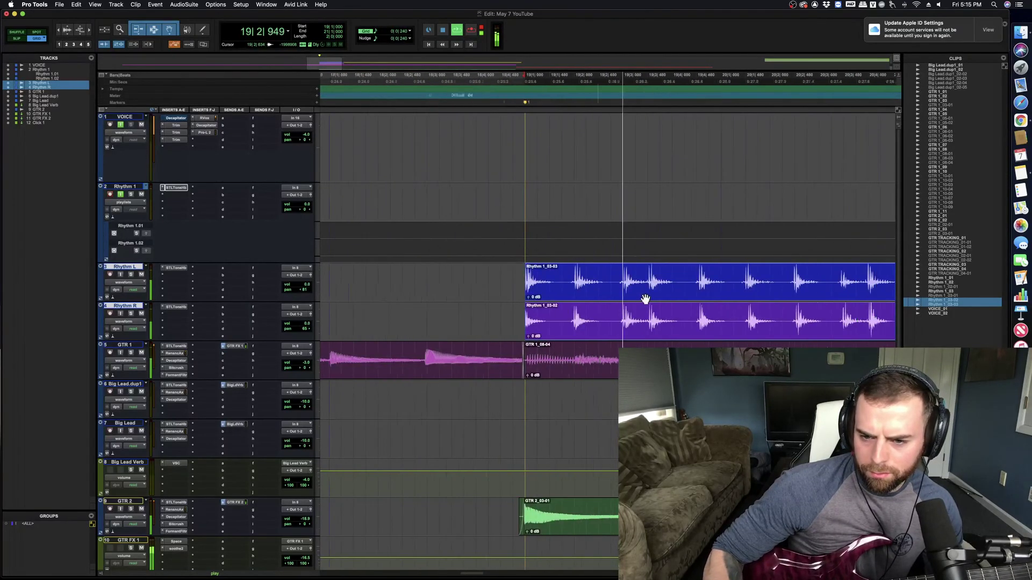
{"action": "key", "text": "super+bracketleft"}
{"action": "key", "text": "space"}
Step: Select bar 22 up to bar 23 on Rhythm 1 and record several rhythm guitar takes over that range
{"action": "key", "text": "super+bracketleft"}
{"action": "scroll", "coordinate": [647, 298], "scroll_direction": "down", "scroll_amount": 2}
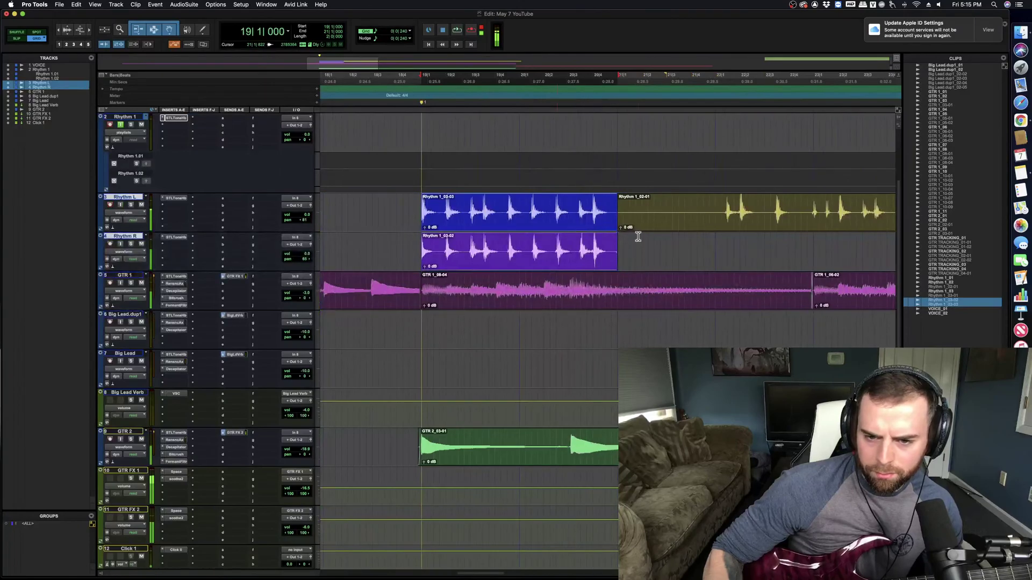
{"action": "scroll", "coordinate": [634, 220], "scroll_direction": "right", "scroll_amount": 10}
{"action": "scroll", "coordinate": [551, 199], "scroll_direction": "up", "scroll_amount": 2}
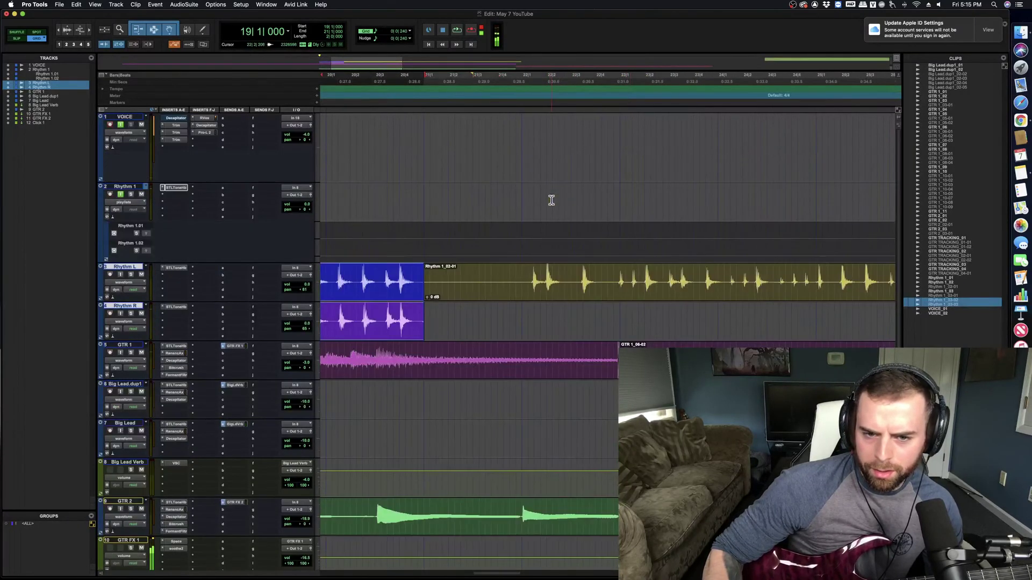
{"action": "left_click_drag", "start_coordinate": [619, 242], "coordinate": [525, 244]}
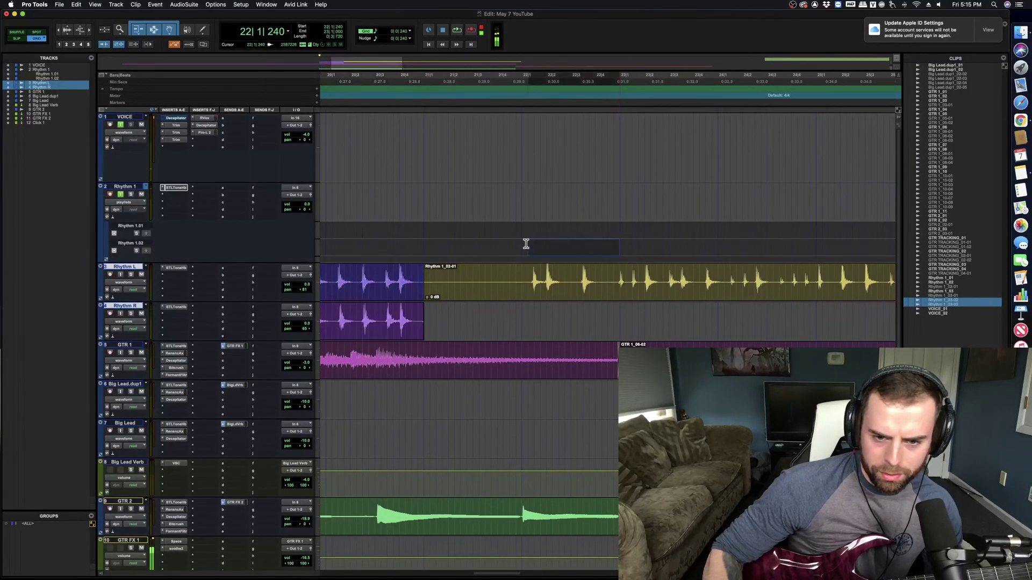
{"action": "key", "text": "super+space"}
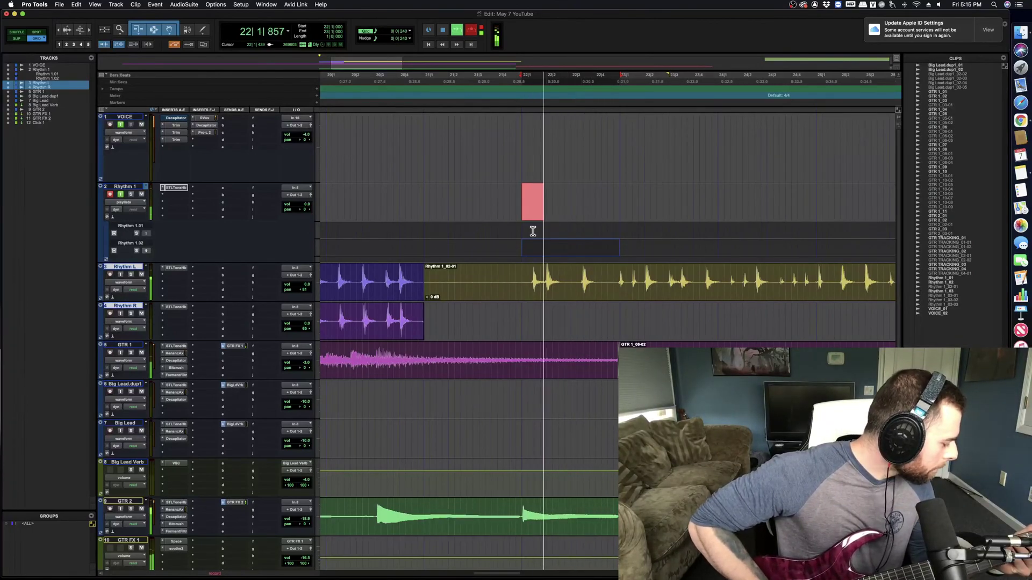
{"action": "key", "text": "space"}
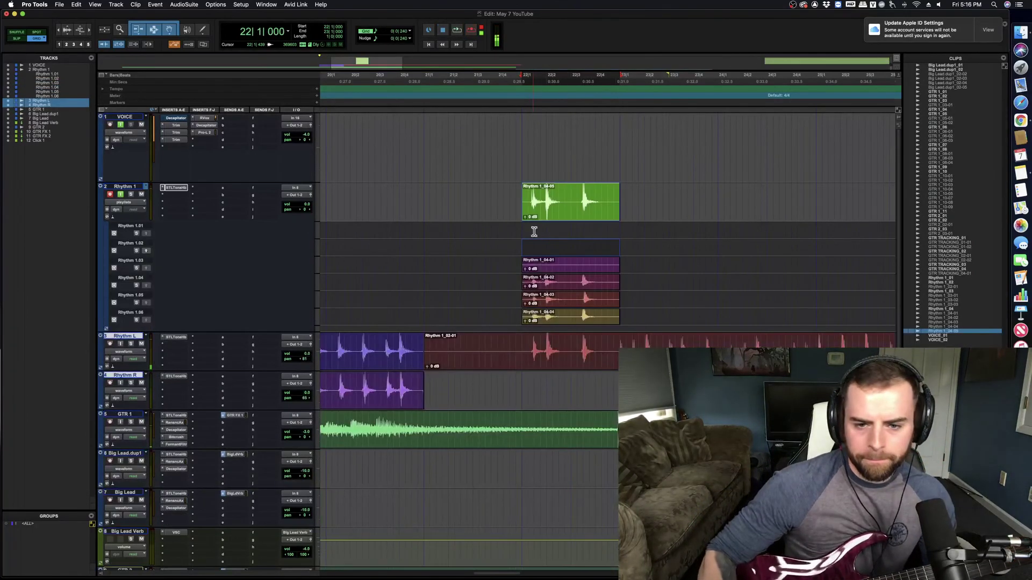
Step: Move the last two bar 22 takes onto Rhythm L and Rhythm R, and delete Rhythm L's old clip between bars 21 and 22
{"action": "left_click_drag", "start_coordinate": [556, 312], "coordinate": [547, 349]}
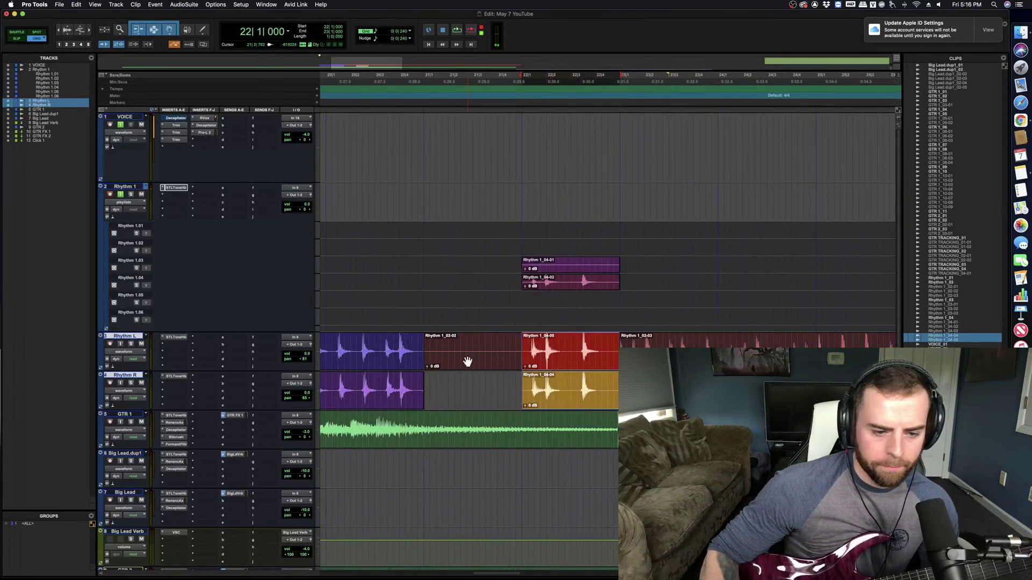
{"action": "left_click", "coordinate": [469, 358]}
{"action": "key", "text": "Delete"}
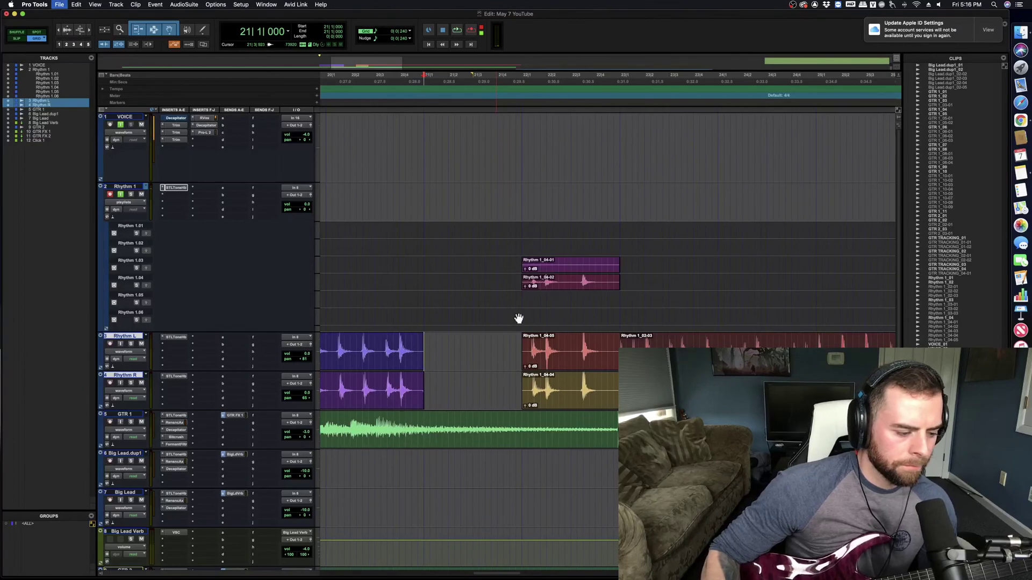
{"action": "left_click", "coordinate": [527, 313]}
{"action": "key", "text": "space"}
Step: Delete the two unused bar 22 takes left in Rhythm 1's playlists
{"action": "left_click_drag", "start_coordinate": [621, 288], "coordinate": [497, 279]}
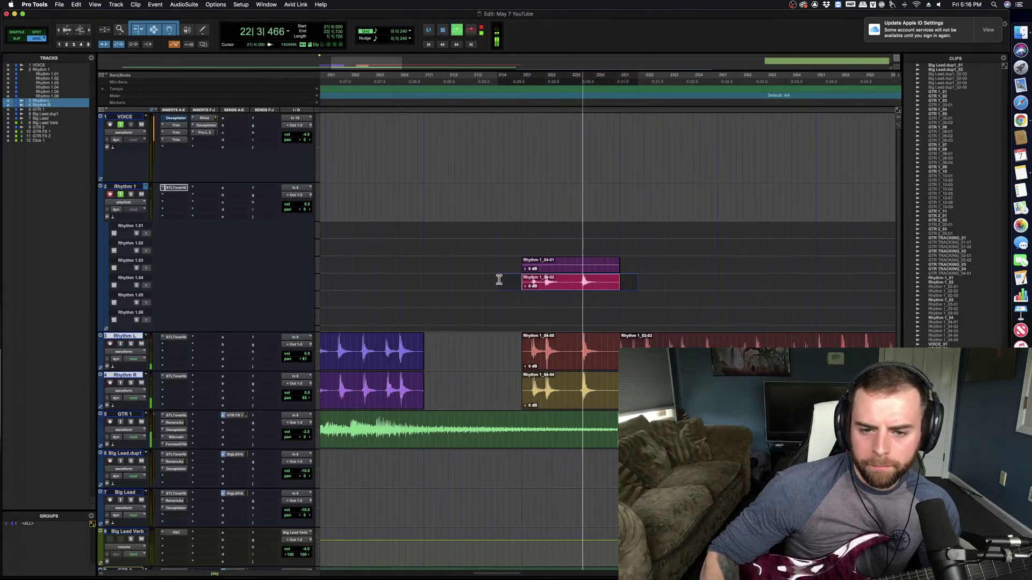
{"action": "key", "text": "Delete"}
{"action": "left_click", "coordinate": [548, 275]}
{"action": "key", "text": "Delete"}
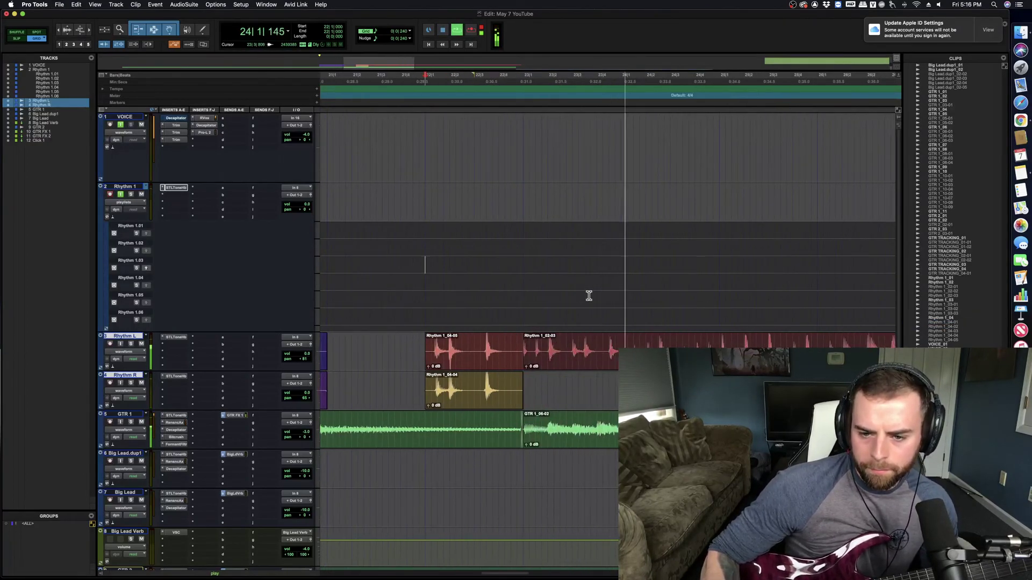
Step: Record several takes over bars 23 to 25 on Rhythm 1 and move the last two onto Rhythm L and Rhythm R
{"action": "key", "text": "space"}
{"action": "left_click_drag", "start_coordinate": [700, 317], "coordinate": [483, 319]}
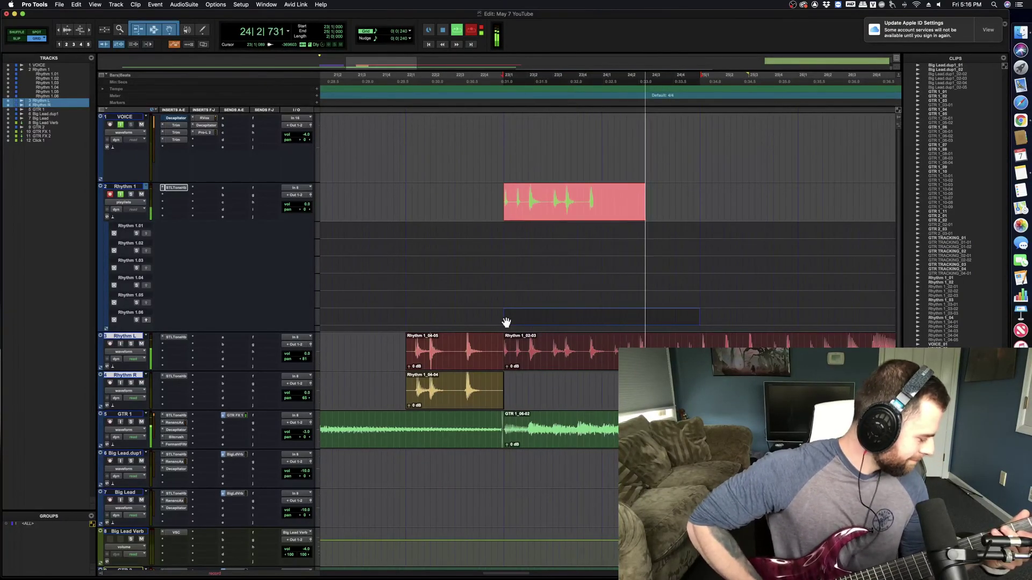
{"action": "key", "text": "space"}
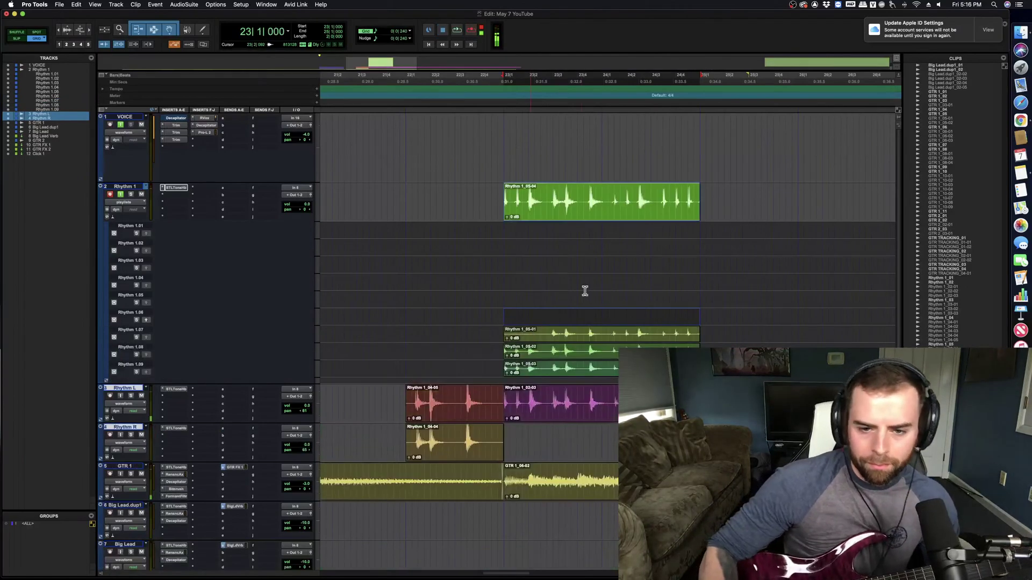
{"action": "left_click_drag", "start_coordinate": [593, 219], "coordinate": [585, 404]}
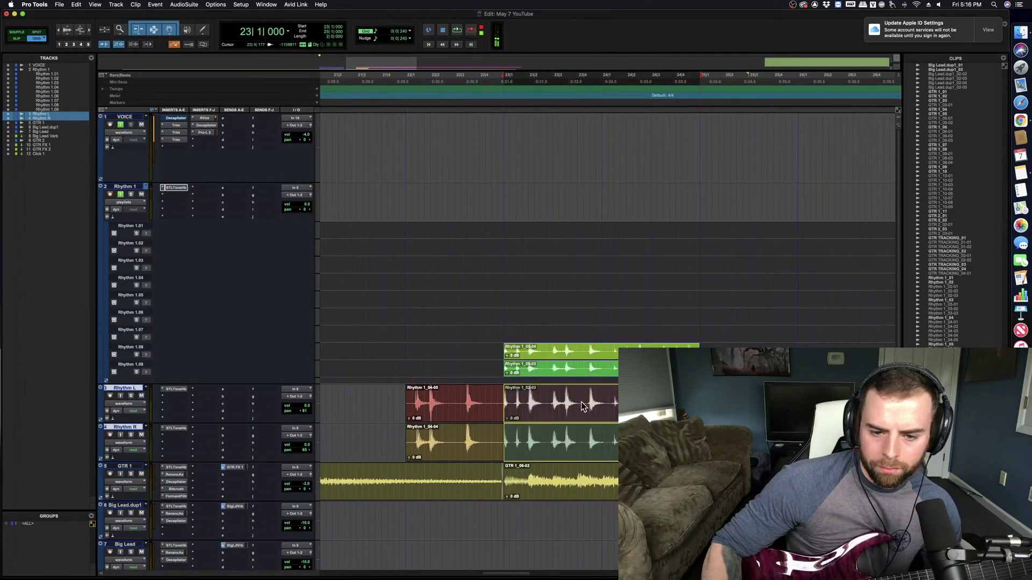
{"action": "key", "text": "space"}
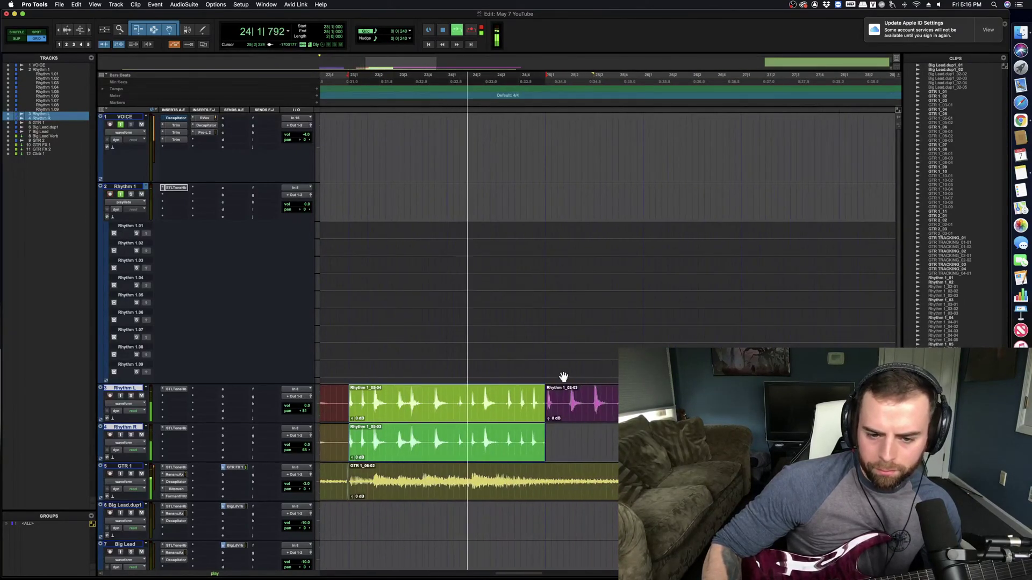
Step: Select bars 25 to 27 on Rhythm 1 and record several rhythm guitar takes over that range
{"action": "left_click", "coordinate": [544, 368]}
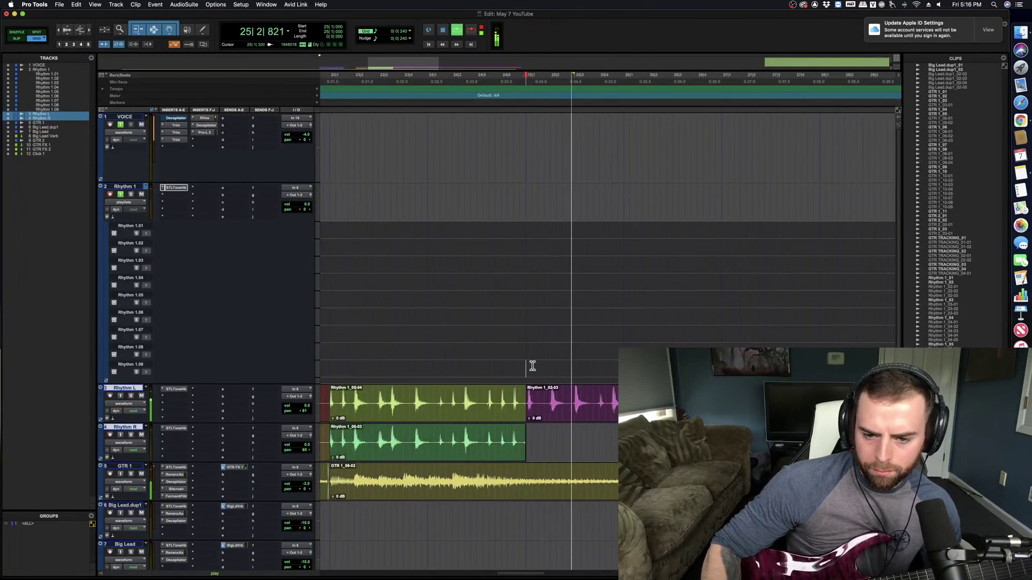
{"action": "left_click_drag", "start_coordinate": [525, 364], "coordinate": [756, 370]}
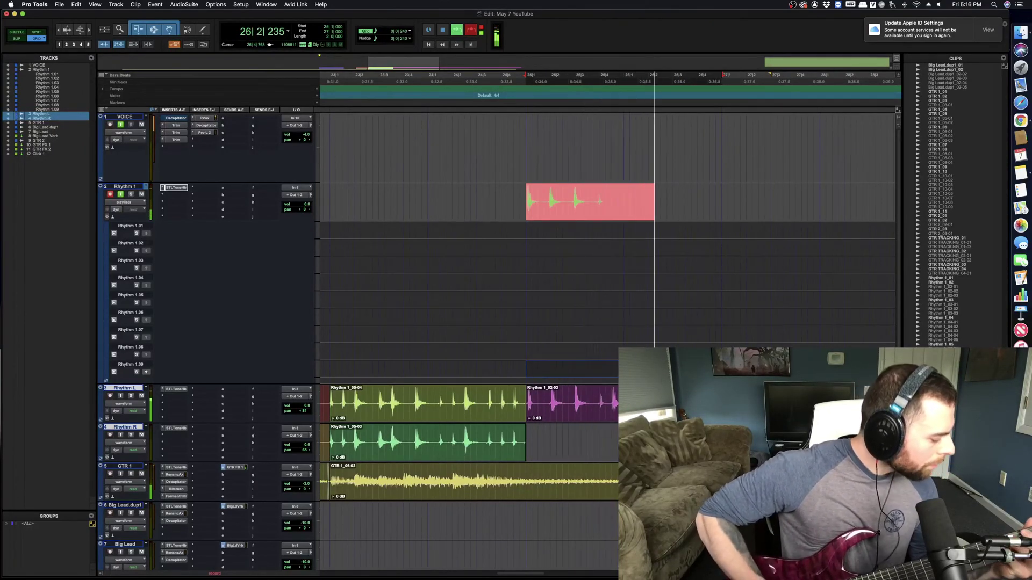
{"action": "key", "text": "space"}
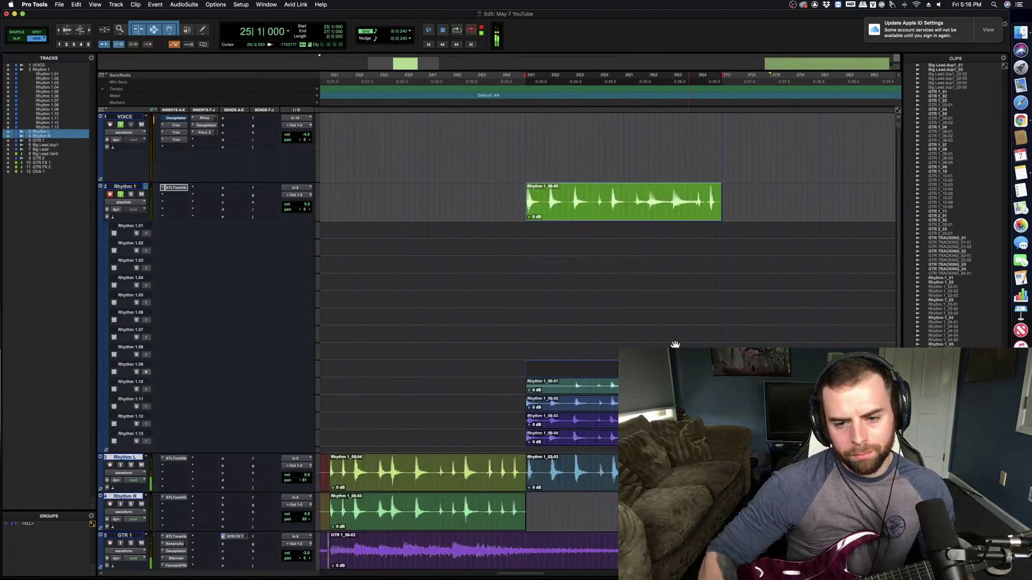
Step: Move the last two bar 25 takes onto Rhythm L and Rhythm R and delete the unused takes from the playlists
{"action": "left_click", "coordinate": [617, 212]}
{"action": "key", "text": "Delete"}
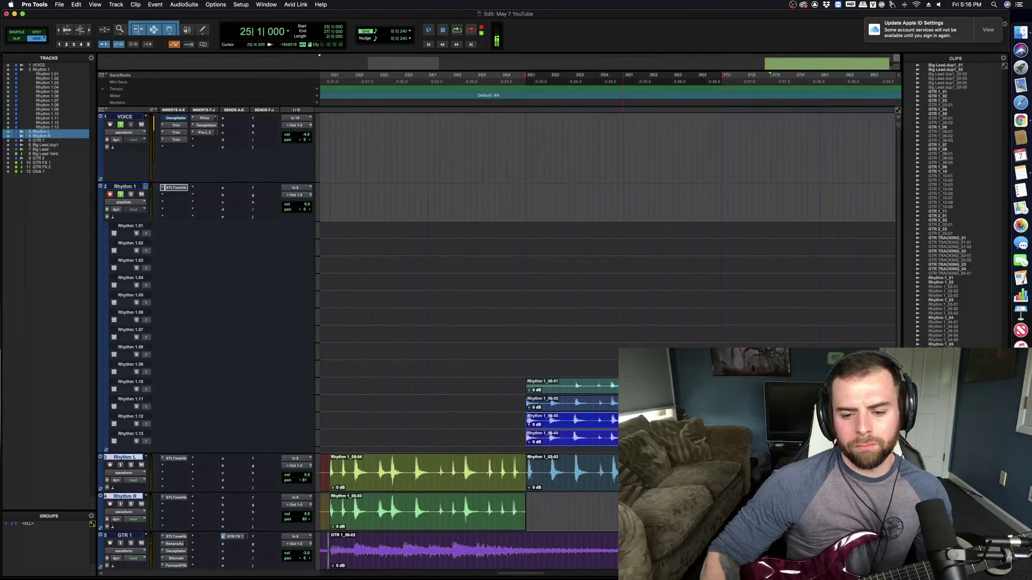
{"action": "key", "text": "space"}
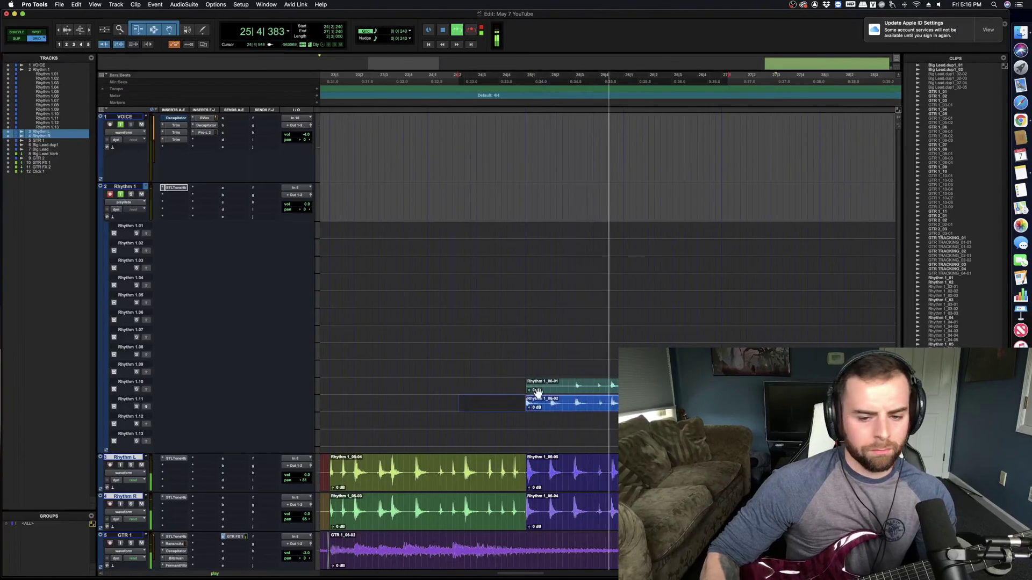
{"action": "left_click", "coordinate": [553, 395]}
{"action": "key", "text": "Delete"}
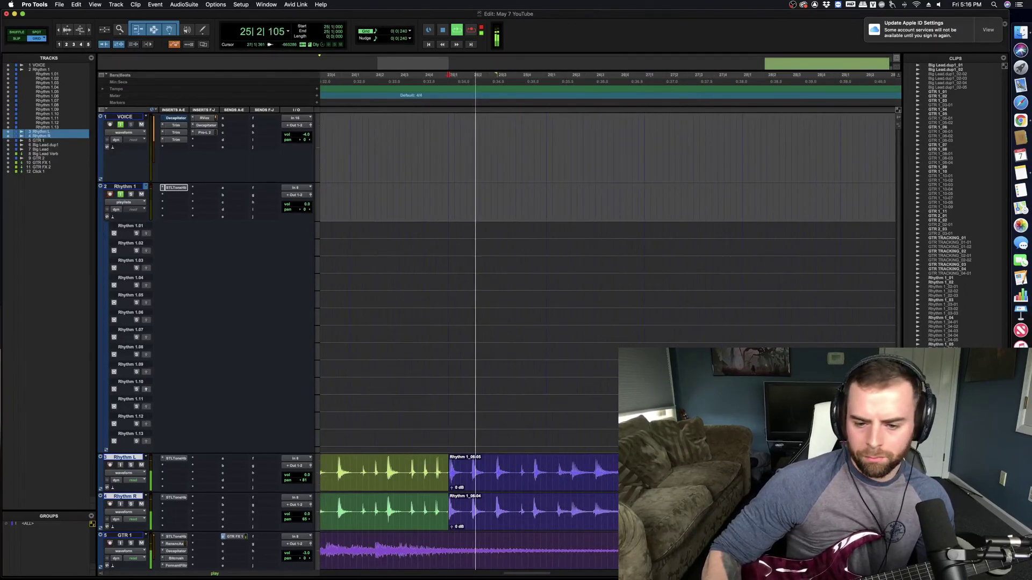
Step: Play the layered rhythm guitars from just before bar 19 to review the section so far
{"action": "key", "text": "space"}
{"action": "key", "text": "space"}
{"action": "key", "text": "r"}
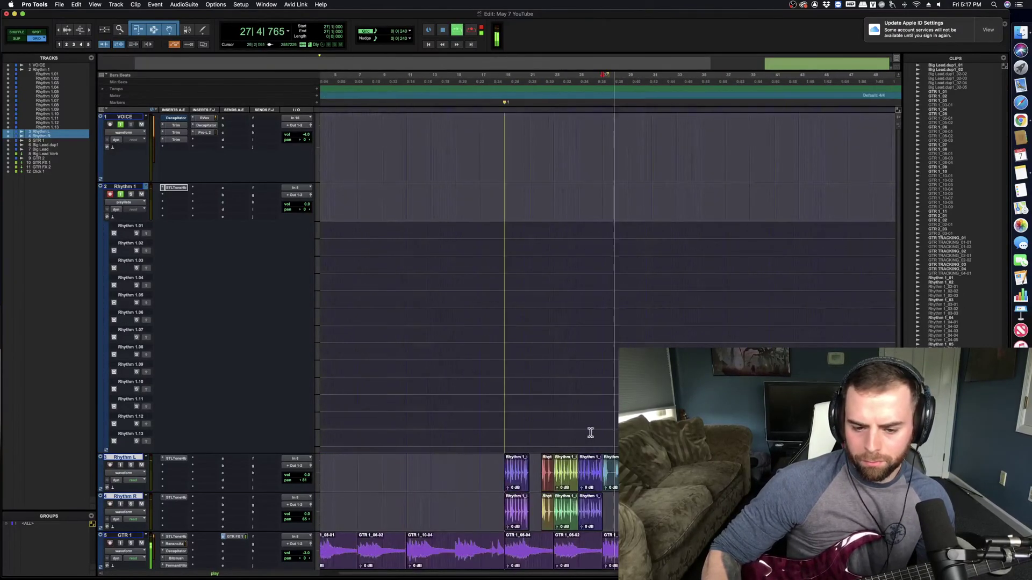
{"action": "key", "text": "space"}
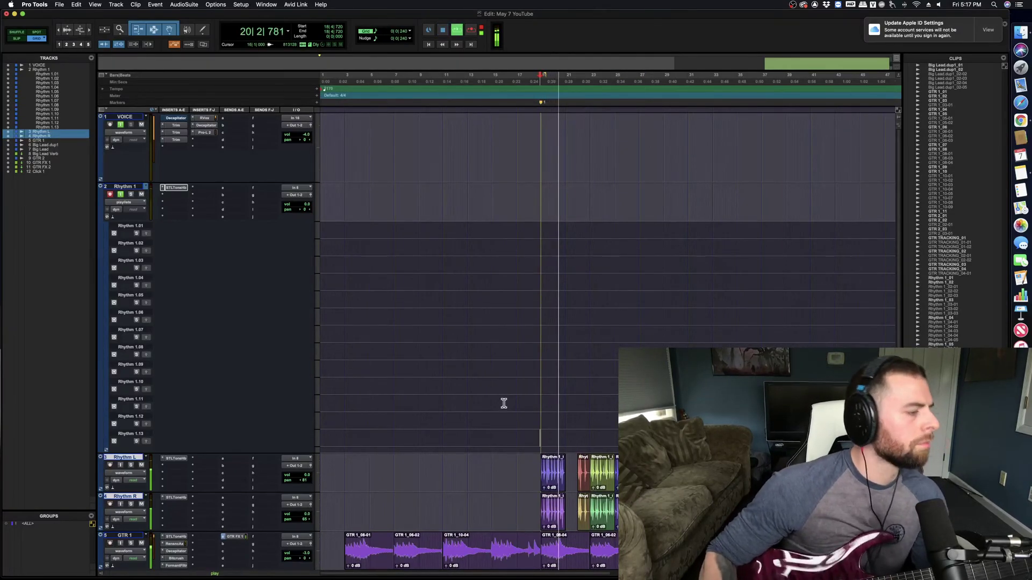
{"action": "key", "text": "t"}
{"action": "key", "text": "t"}
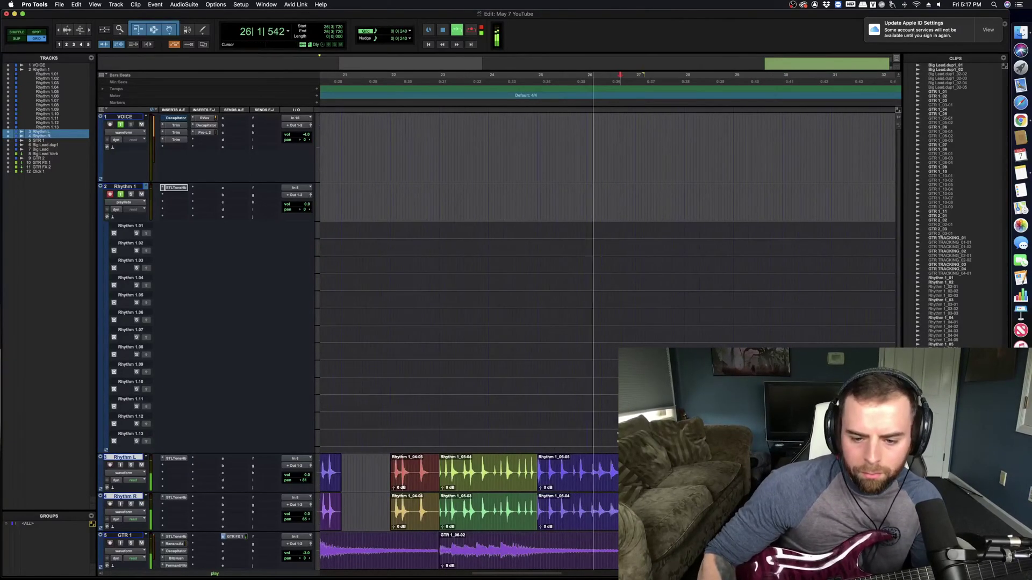
Step: Select bars 25 to 27 and play the rhythm guitars through to bar 27
{"action": "key", "text": "super+bracketright"}
{"action": "left_click_drag", "start_coordinate": [638, 435], "coordinate": [456, 435]}
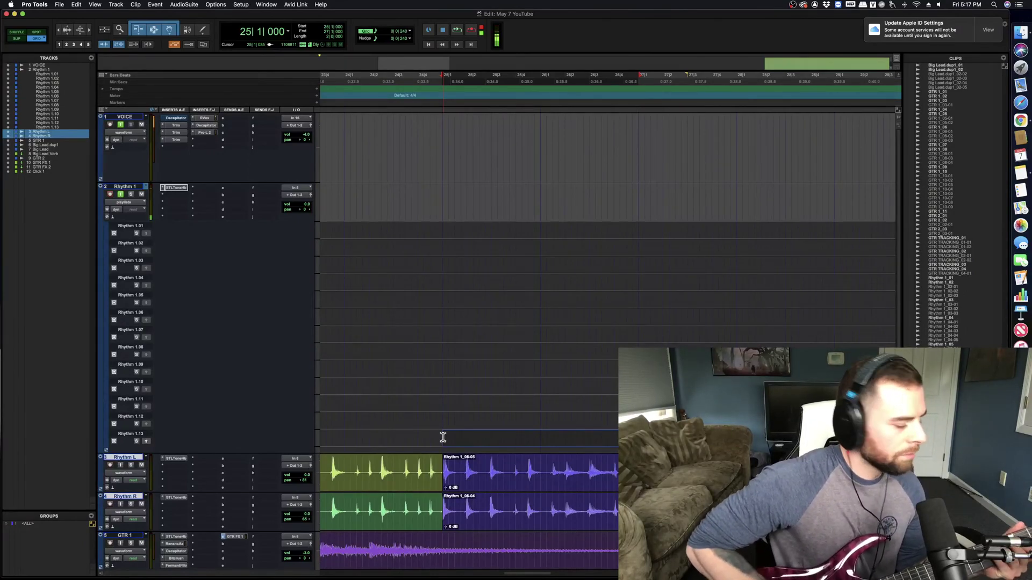
{"action": "key", "text": "space"}
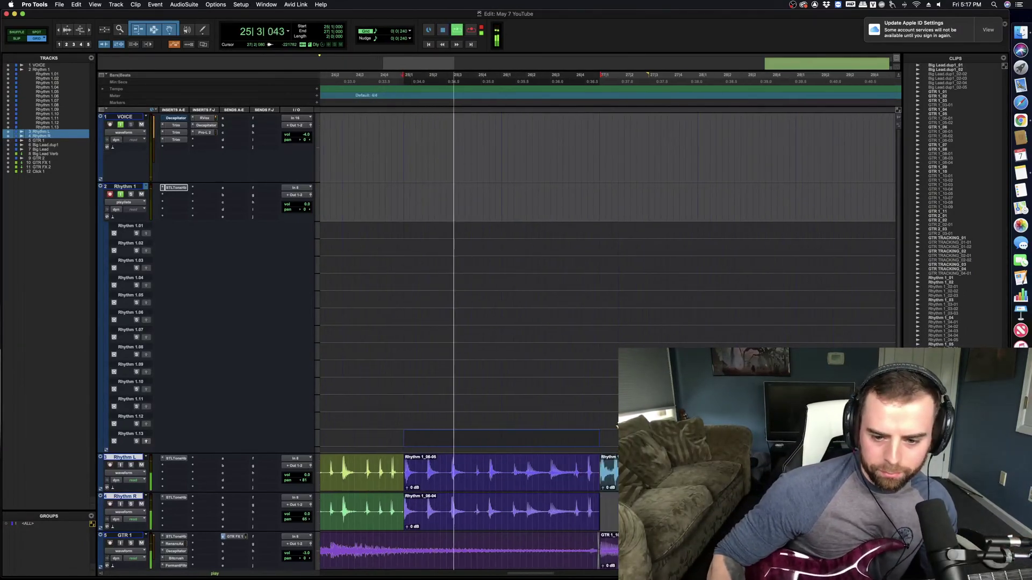
{"action": "key", "text": "super+bracketleft"}
{"action": "scroll", "coordinate": [570, 422], "scroll_direction": "left", "scroll_amount": 2}
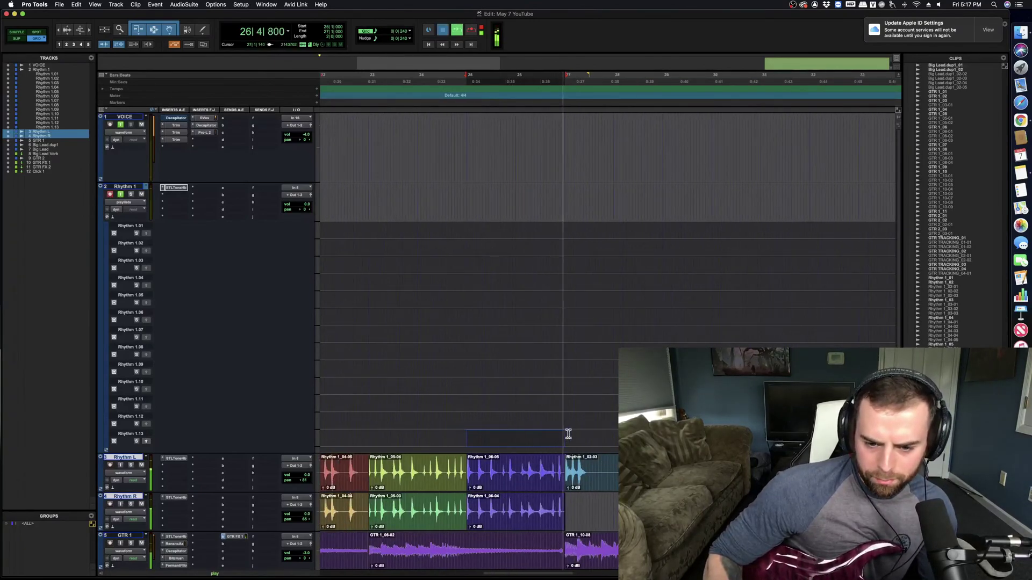
{"action": "left_click", "coordinate": [565, 436]}
{"action": "key", "text": "space"}
{"action": "scroll", "coordinate": [590, 431], "scroll_direction": "left", "scroll_amount": 3}
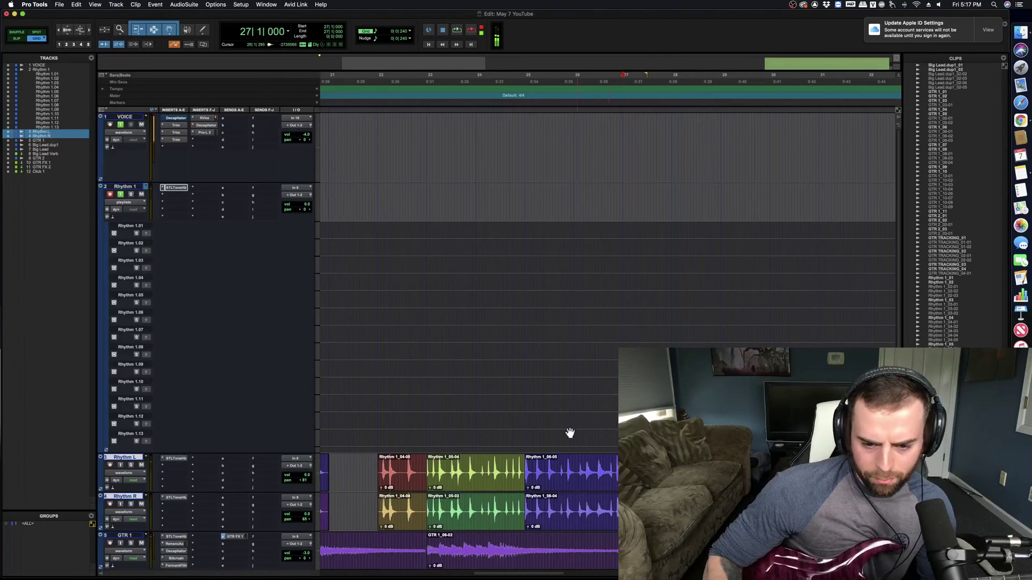
Step: Copy the bar 19 clips on Rhythm L and Rhythm R to bar 27 on the same tracks
{"action": "scroll", "coordinate": [571, 433], "scroll_direction": "right", "scroll_amount": 4}
{"action": "scroll", "coordinate": [592, 438], "scroll_direction": "down", "scroll_amount": 3}
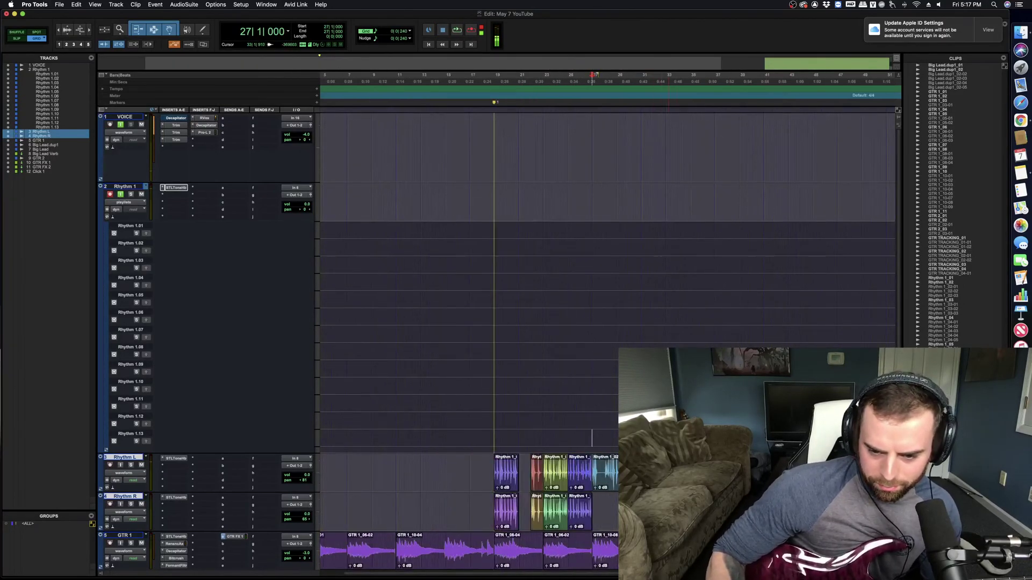
{"action": "scroll", "coordinate": [564, 449], "scroll_direction": "up", "scroll_amount": 5}
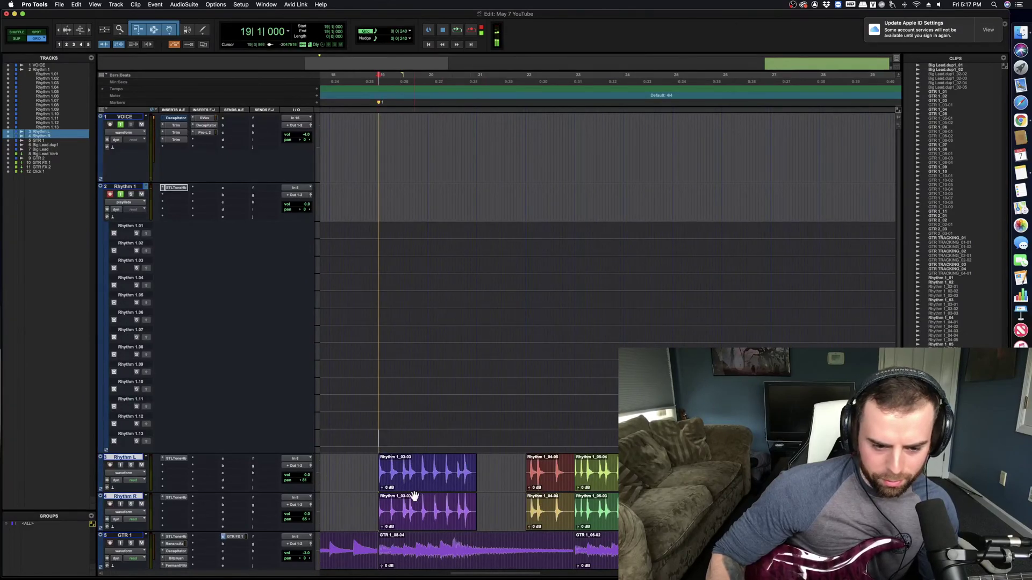
{"action": "key", "text": "space"}
{"action": "left_click", "coordinate": [417, 486]}
{"action": "left_click", "coordinate": [419, 508], "text": "shift"}
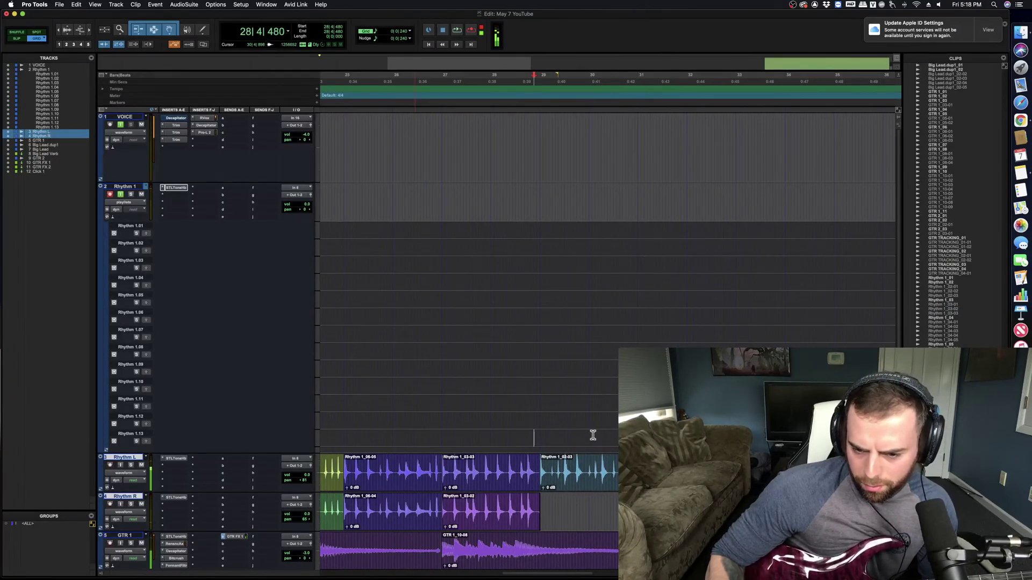
Step: Select bars 29 to 31 and record new rhythm guitar takes for that section on Rhythm 1
{"action": "left_click_drag", "start_coordinate": [593, 435], "coordinate": [544, 436]}
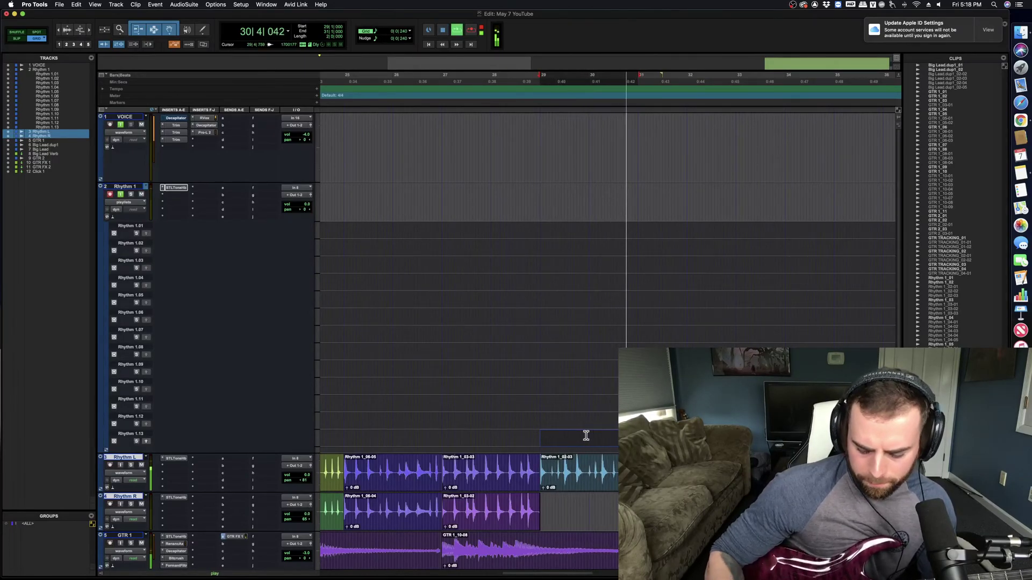
{"action": "key", "text": "space"}
{"action": "key", "text": "super+space"}
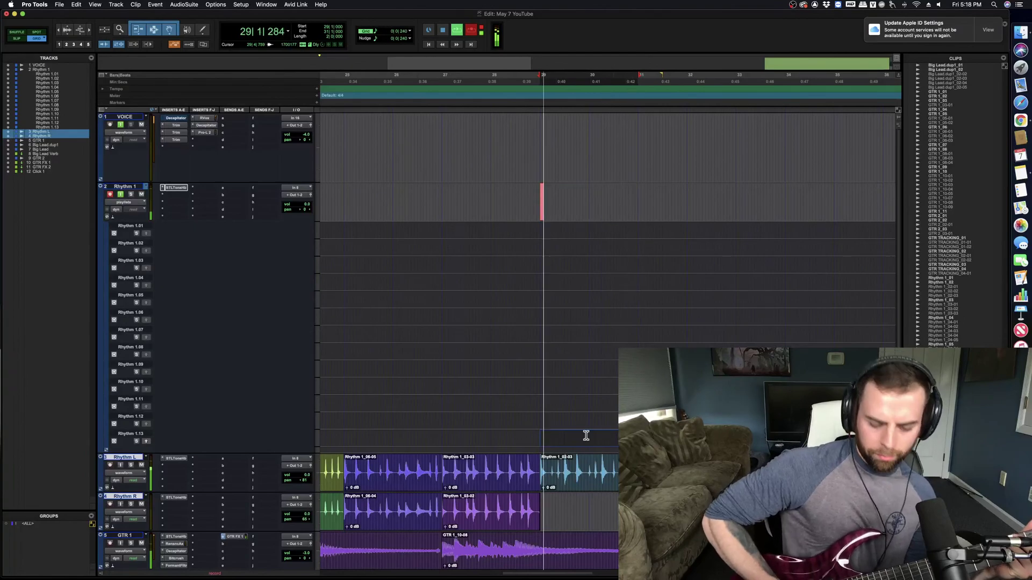
{"action": "key", "text": "space"}
Step: Move the last two bar 29 takes onto Rhythm L and Rhythm R and delete the unused take from the playlist
{"action": "left_click_drag", "start_coordinate": [596, 204], "coordinate": [598, 522]}
{"action": "key", "text": "space"}
{"action": "scroll", "coordinate": [598, 430], "scroll_direction": "down", "scroll_amount": 4}
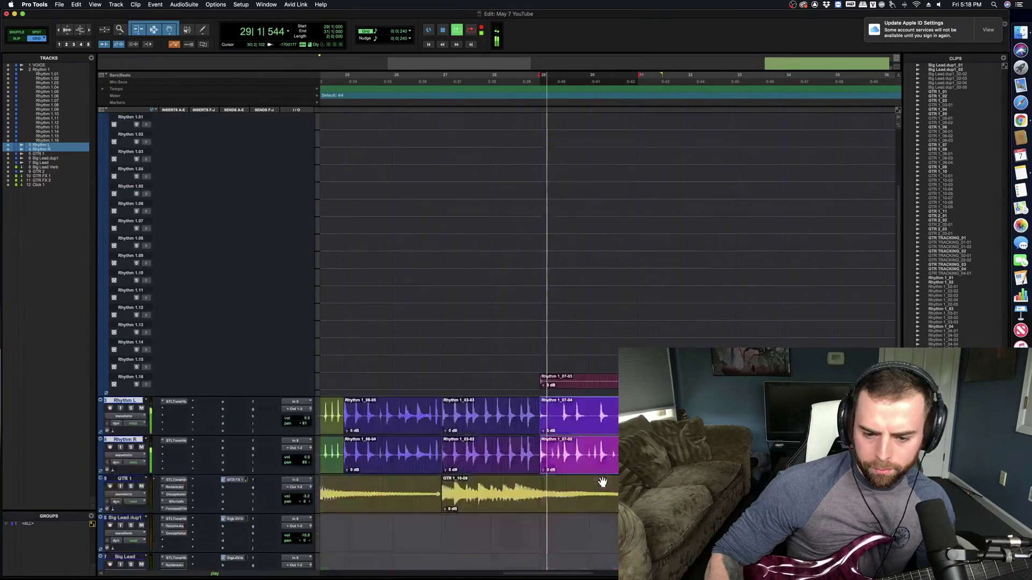
{"action": "left_click", "coordinate": [586, 381]}
{"action": "key", "text": "Delete"}
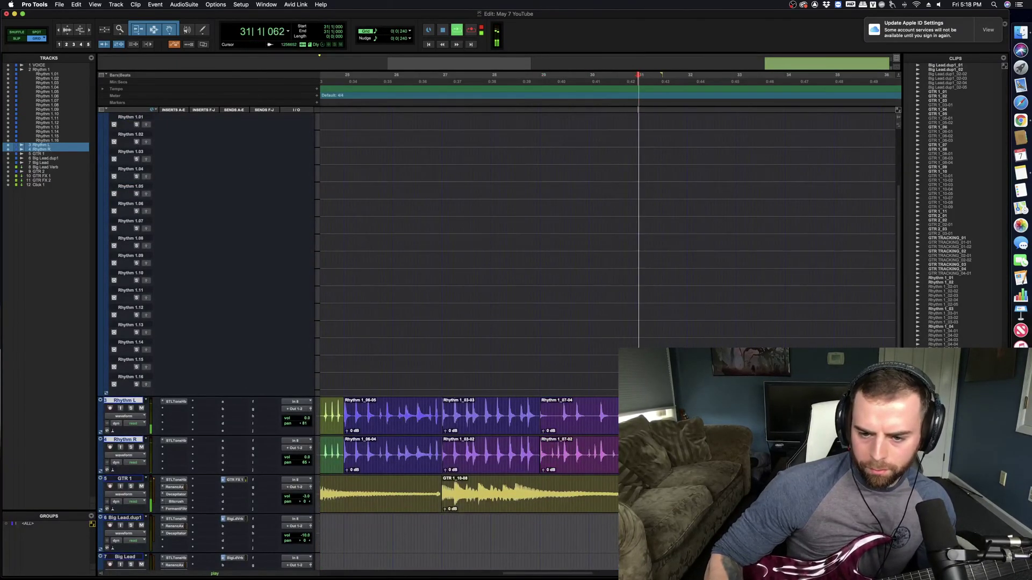
Step: Copy the bar 25 clips on Rhythm L and Rhythm R to bar 31 on the same tracks
{"action": "scroll", "coordinate": [542, 428], "scroll_direction": "left", "scroll_amount": 5}
{"action": "left_click", "coordinate": [542, 427]}
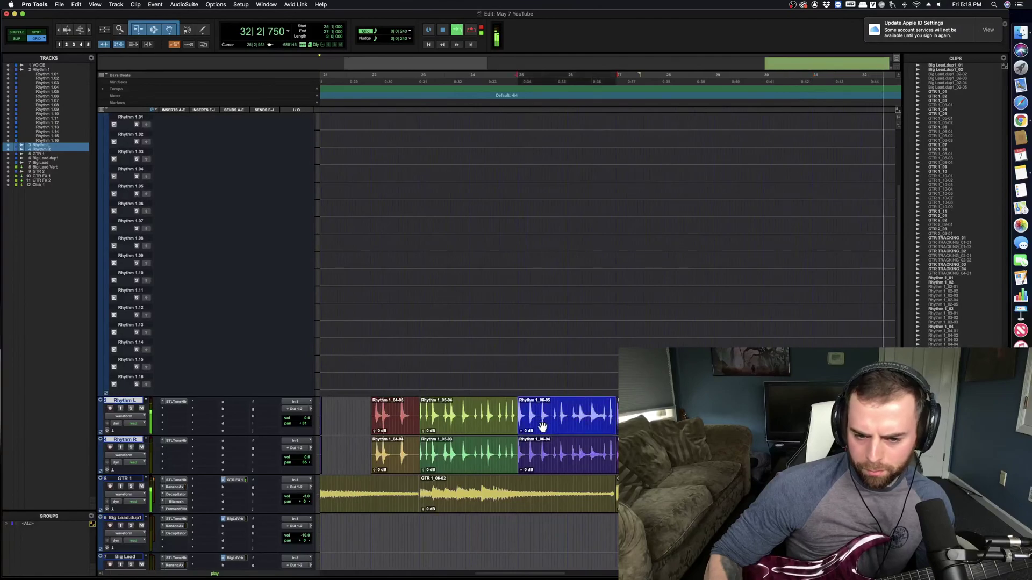
{"action": "left_click", "coordinate": [553, 449], "text": "shift"}
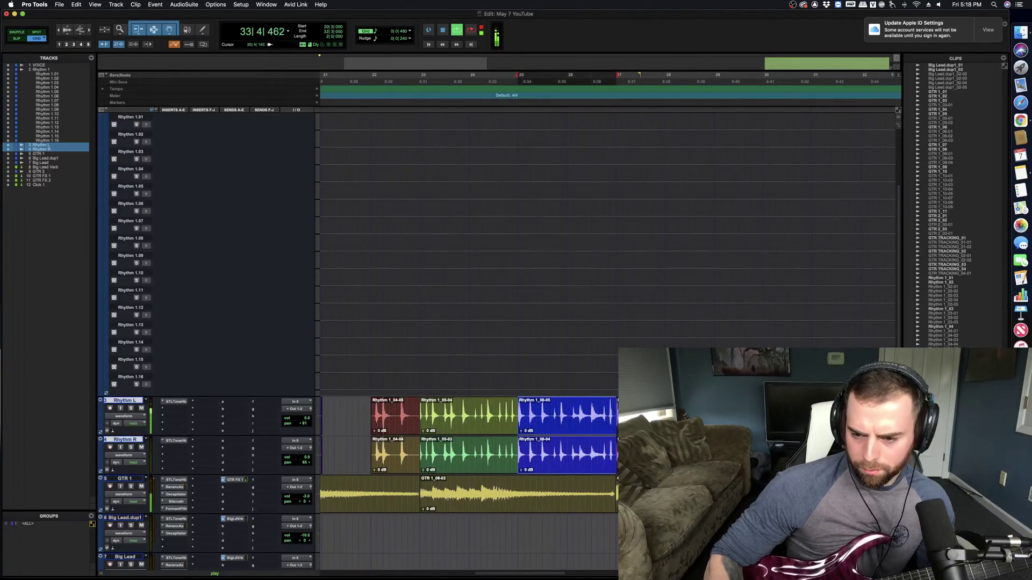
{"action": "left_click_drag", "start_coordinate": [536, 449], "coordinate": [830, 449]}
{"action": "left_click", "coordinate": [813, 430]}
Step: Play the layered rhythm guitars from just before bar 29 through the copied clips at bar 31
{"action": "key", "text": "space"}
{"action": "key", "text": "space"}
{"action": "scroll", "coordinate": [732, 430], "scroll_direction": "right", "scroll_amount": 3}
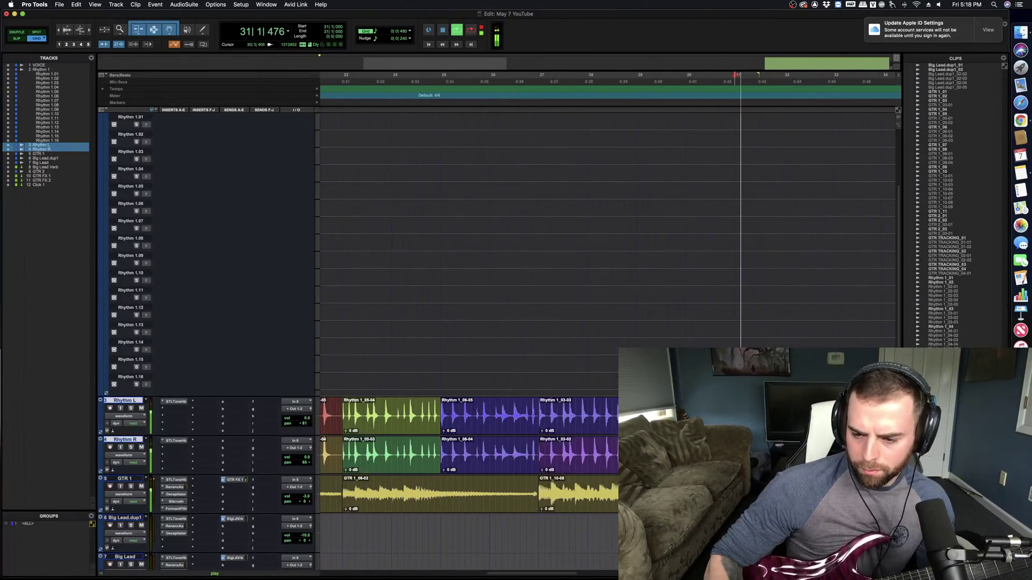
{"action": "left_click", "coordinate": [591, 380]}
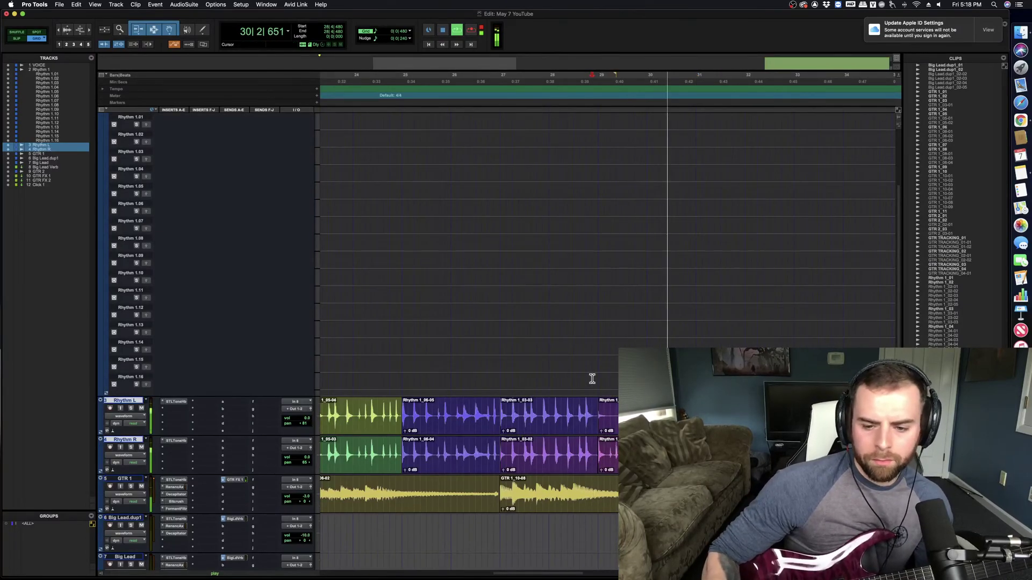
{"action": "scroll", "coordinate": [592, 379], "scroll_direction": "right", "scroll_amount": 3}
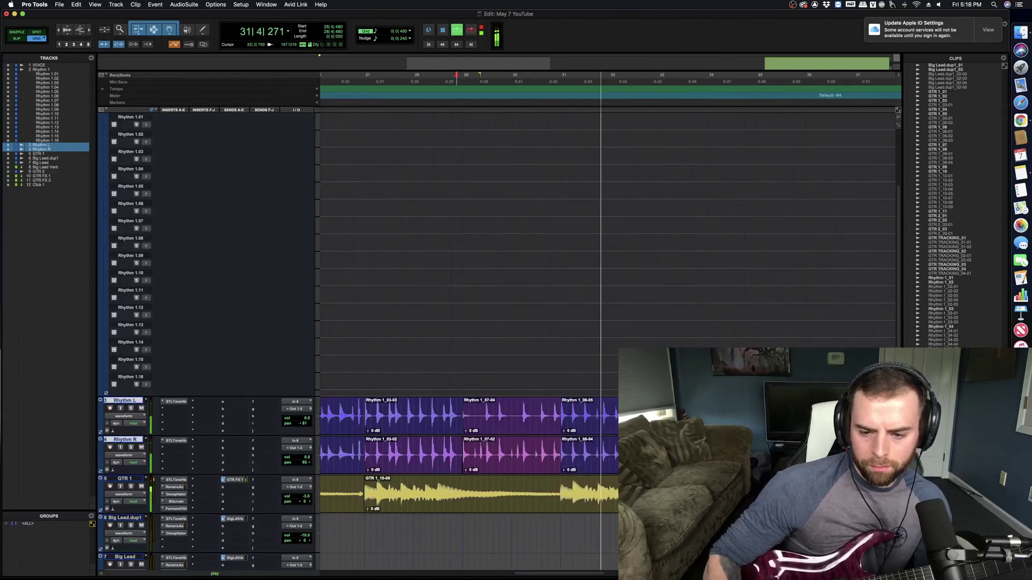
{"action": "scroll", "coordinate": [598, 375], "scroll_direction": "right", "scroll_amount": 1}
{"action": "key", "text": "space"}
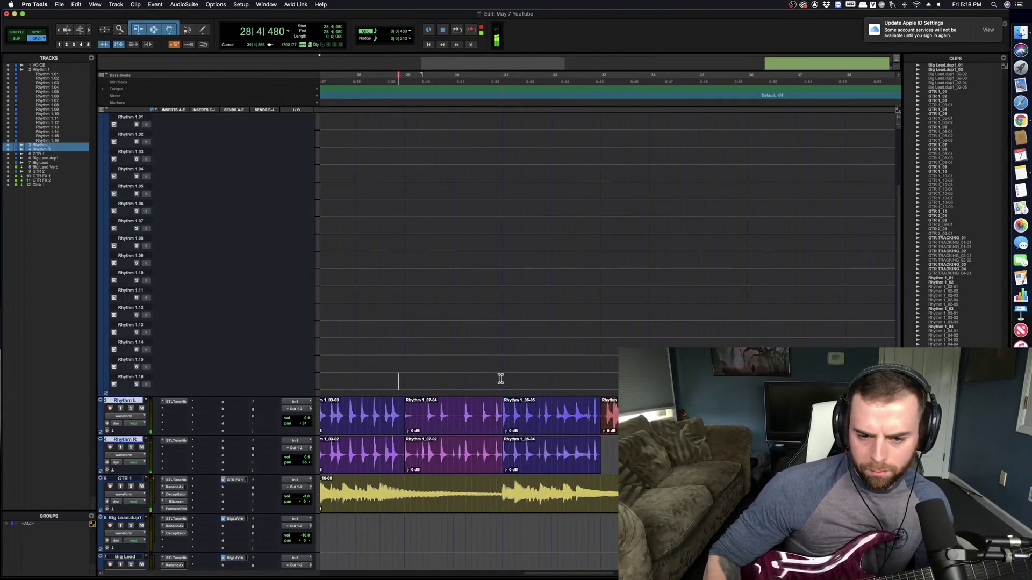
Step: Split out and mute 32|2 to 32|4 on Rhythm L and Rhythm R, and record new Rhythm 1 takes over bars 31 to 33
{"action": "scroll", "coordinate": [535, 411], "scroll_direction": "up", "scroll_amount": 3}
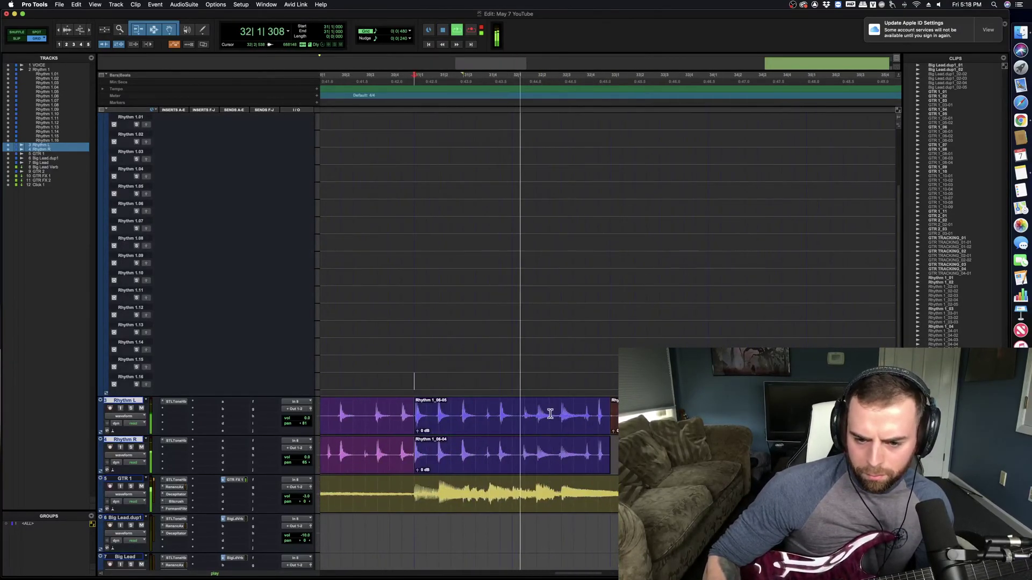
{"action": "key", "text": "super+e"}
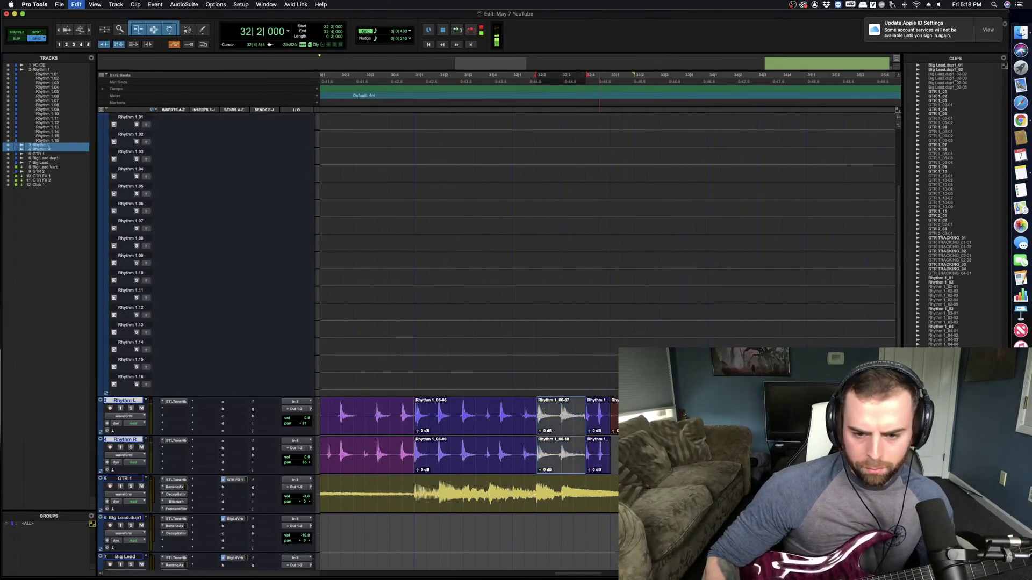
{"action": "left_click_drag", "start_coordinate": [610, 376], "coordinate": [429, 376]}
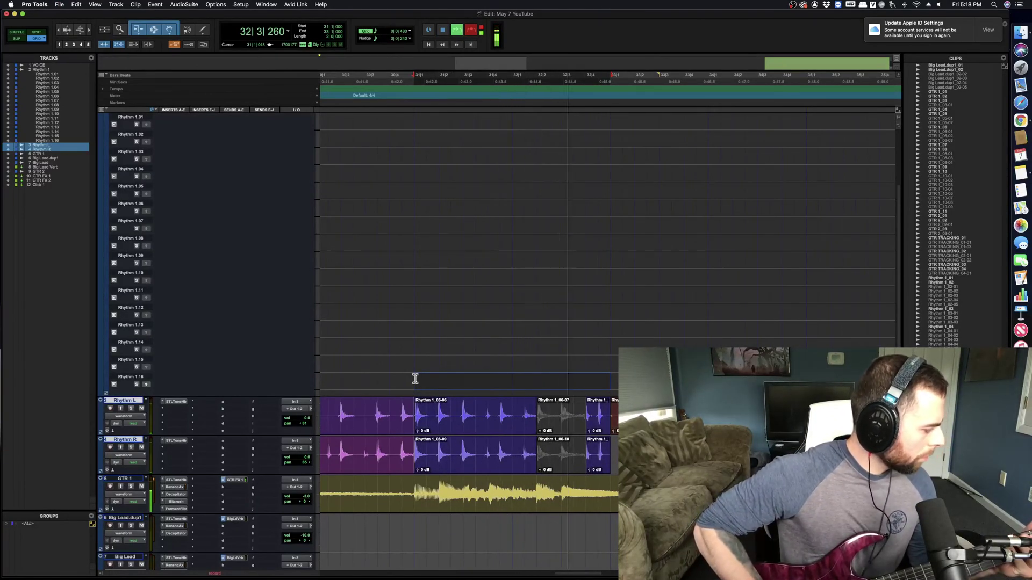
{"action": "key", "text": "space"}
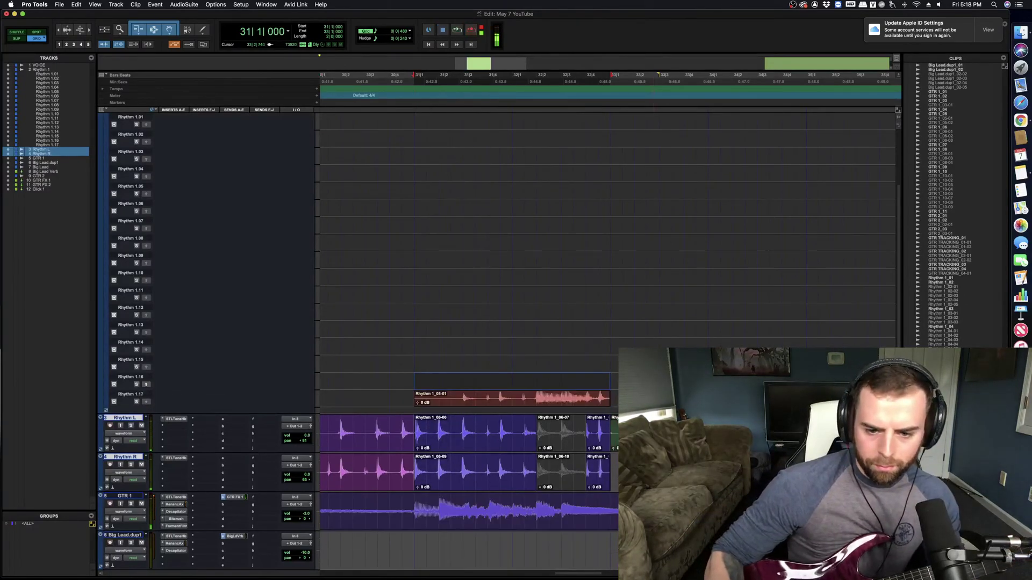
Step: Trim the two new takes to start at bar 32 beat 2 and move them onto Rhythm L and Rhythm R
{"action": "scroll", "coordinate": [495, 371], "scroll_direction": "up", "scroll_amount": 4}
{"action": "left_click_drag", "start_coordinate": [542, 214], "coordinate": [424, 498]}
{"action": "left_click", "coordinate": [392, 502], "text": "shift"}
{"action": "key", "text": "Delete"}
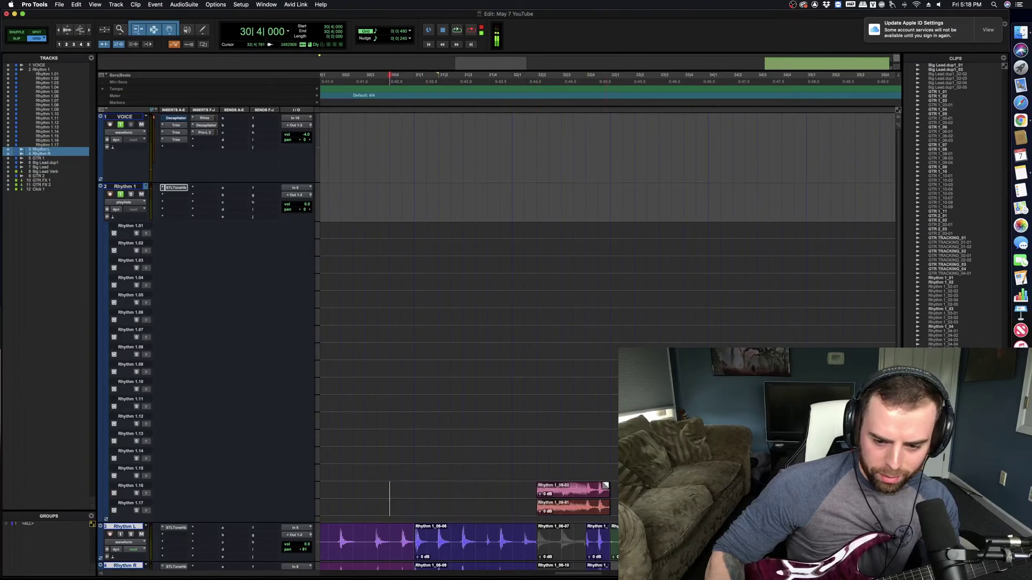
{"action": "scroll", "coordinate": [484, 430], "scroll_direction": "down", "scroll_amount": 4}
{"action": "double_click", "coordinate": [584, 396]}
{"action": "left_click_drag", "start_coordinate": [584, 393], "coordinate": [582, 442]}
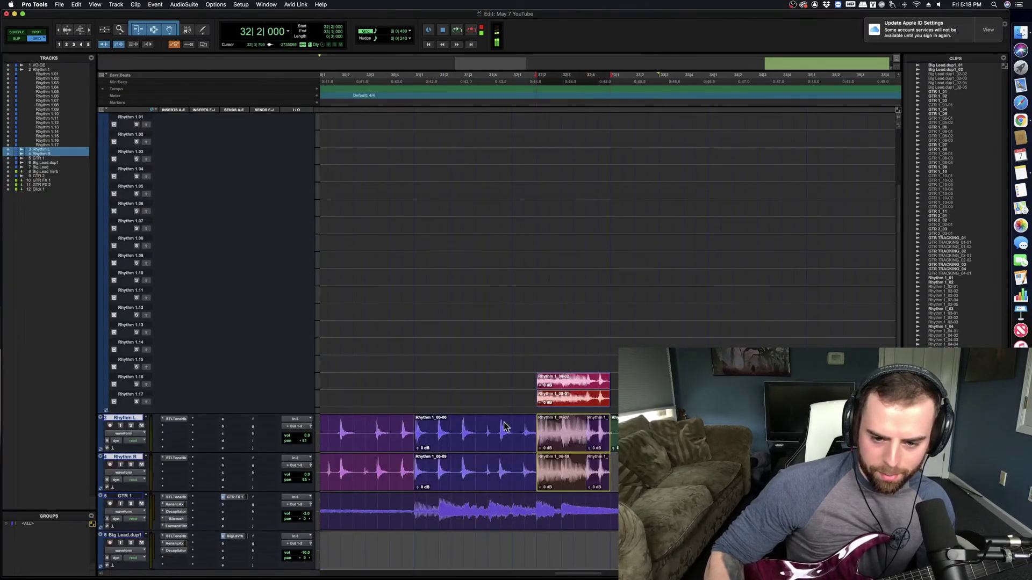
Step: Play the rhythm guitars from bar 31, and again from bar 32 beat 2, to review the replaced ending
{"action": "key", "text": "space"}
{"action": "left_click", "coordinate": [413, 395]}
{"action": "key", "text": "space"}
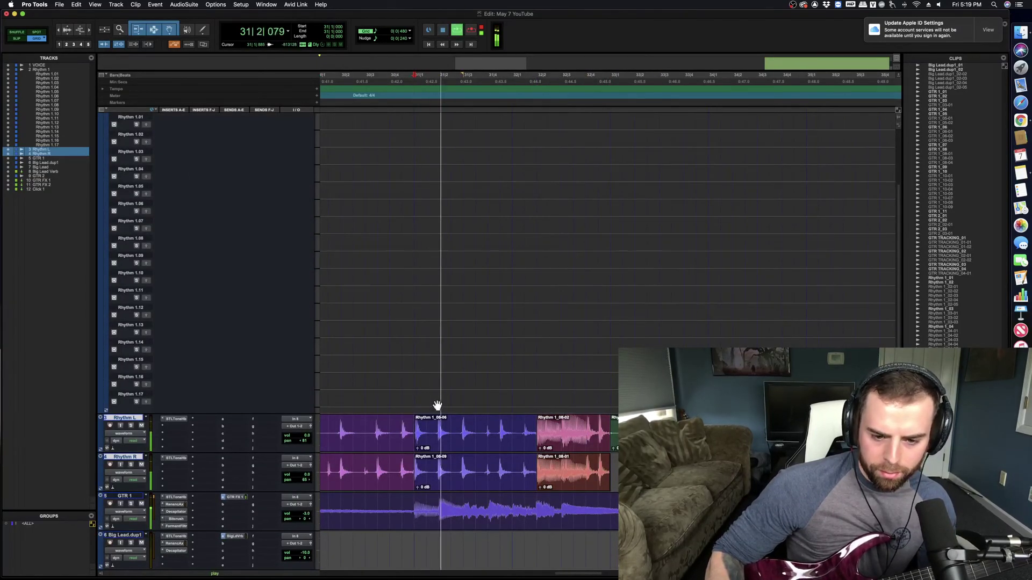
{"action": "scroll", "coordinate": [445, 405], "scroll_direction": "right", "scroll_amount": 5}
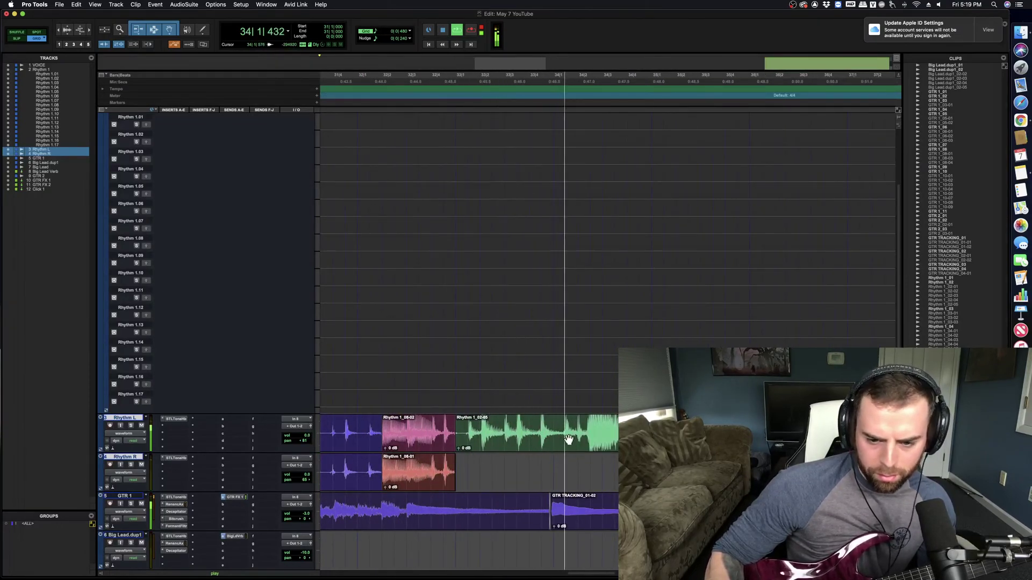
{"action": "left_click_drag", "start_coordinate": [657, 432], "coordinate": [718, 433]}
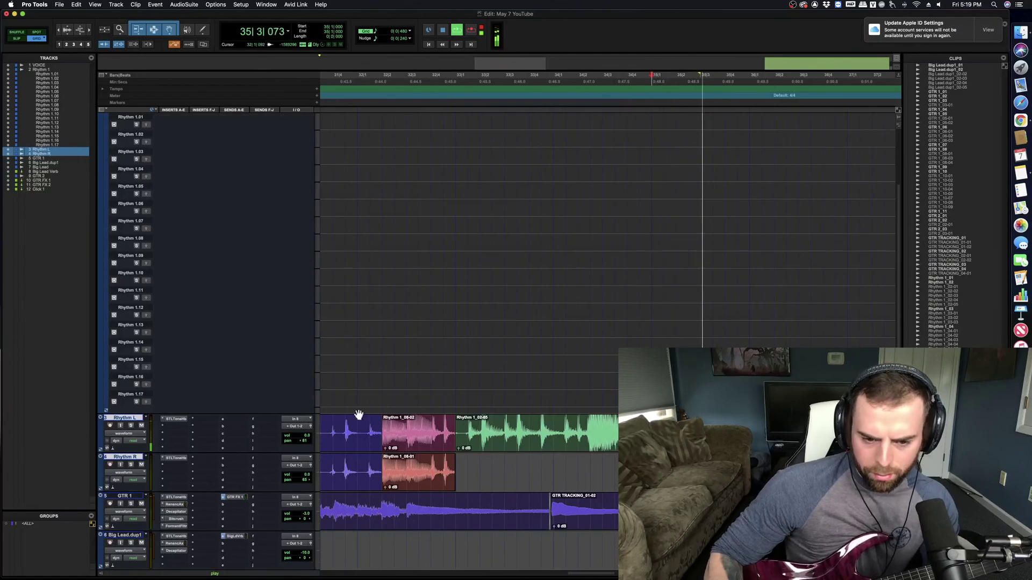
{"action": "key", "text": "space"}
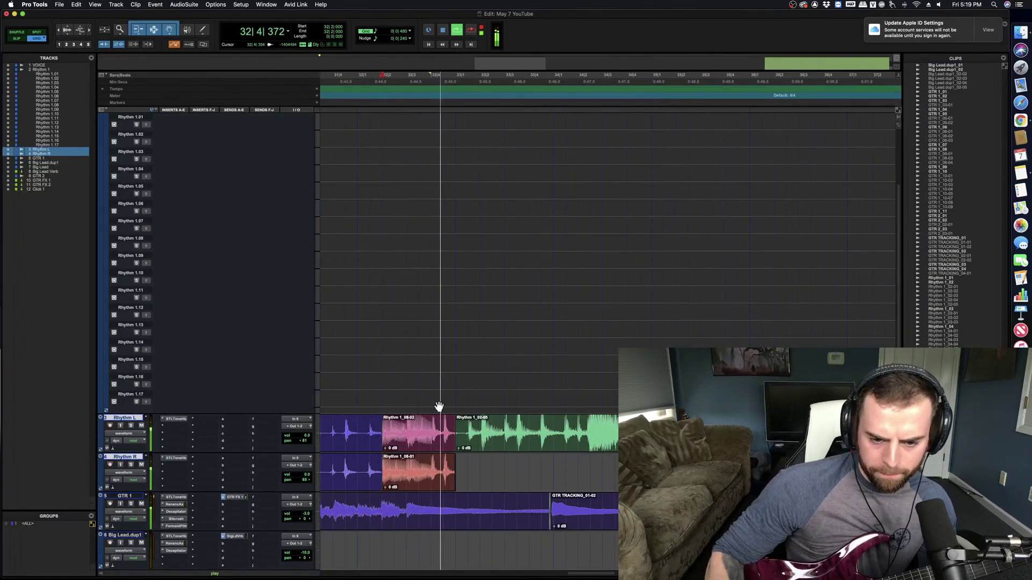
Step: Record takes for bars 33 to 35 on Rhythm 1 and move the last two onto Rhythm L and Rhythm R
{"action": "left_click_drag", "start_coordinate": [456, 398], "coordinate": [653, 397]}
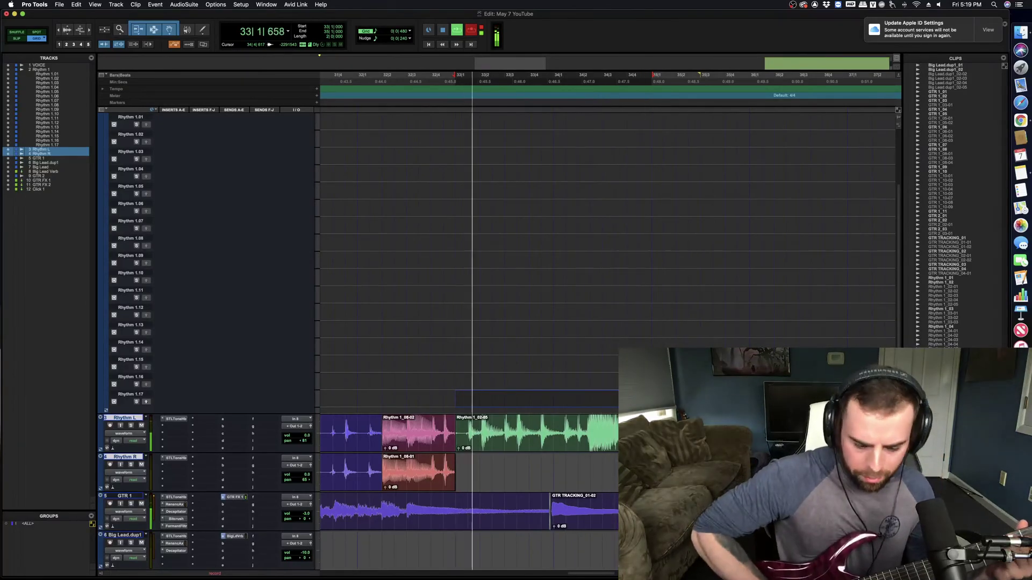
{"action": "key", "text": "space"}
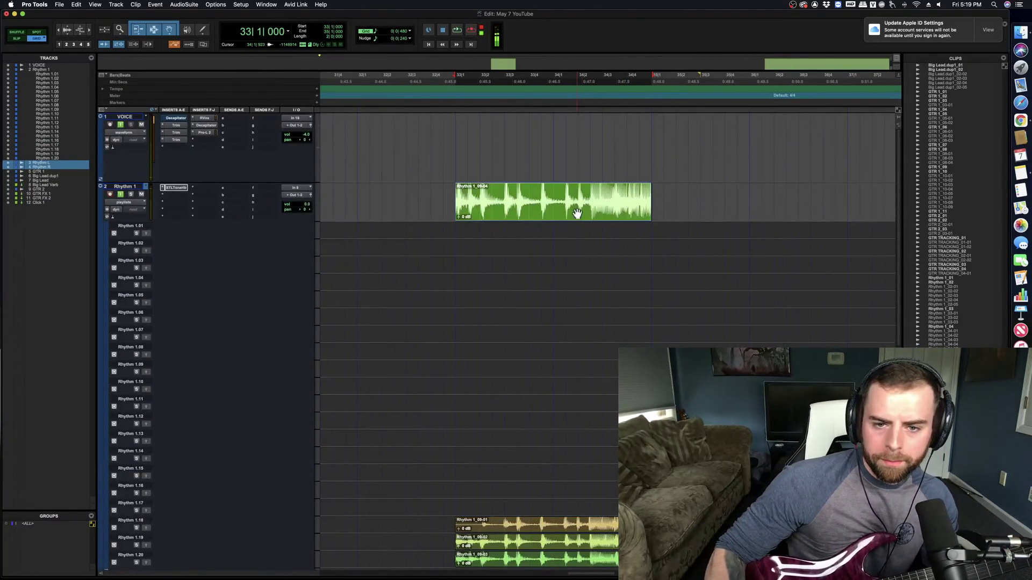
{"action": "left_click_drag", "start_coordinate": [567, 513], "coordinate": [568, 528]}
{"action": "left_click_drag", "start_coordinate": [568, 495], "coordinate": [572, 561]}
Step: Delete the unused bar 33 takes from the playlists and play the rhythm guitars from bar 32 beat 4
{"action": "key", "text": "space"}
{"action": "left_click_drag", "start_coordinate": [666, 476], "coordinate": [436, 463]}
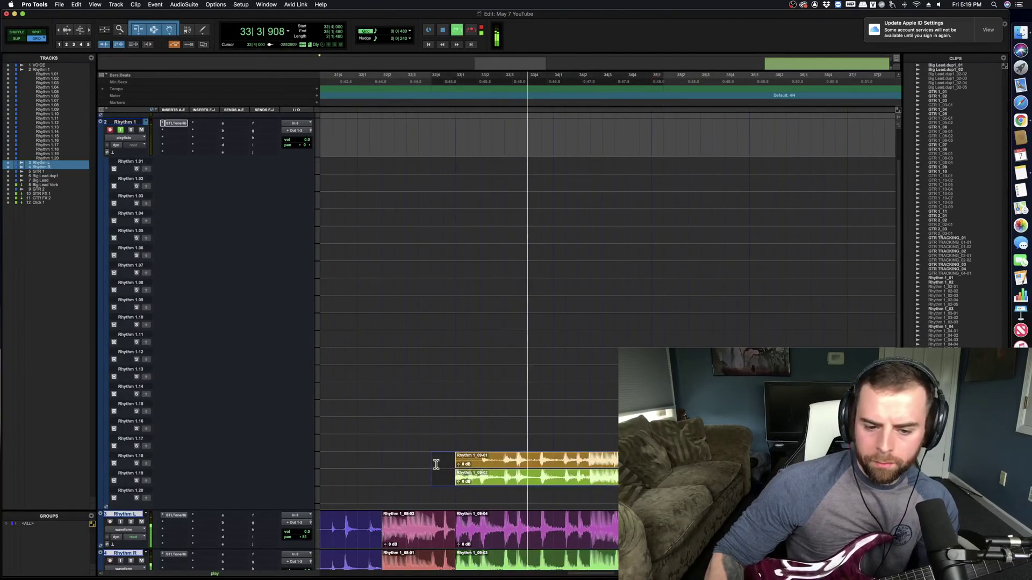
{"action": "key", "text": "Delete"}
{"action": "scroll", "coordinate": [626, 478], "scroll_direction": "down", "scroll_amount": 3}
{"action": "key", "text": "r"}
{"action": "key", "text": "r"}
{"action": "key", "text": "space"}
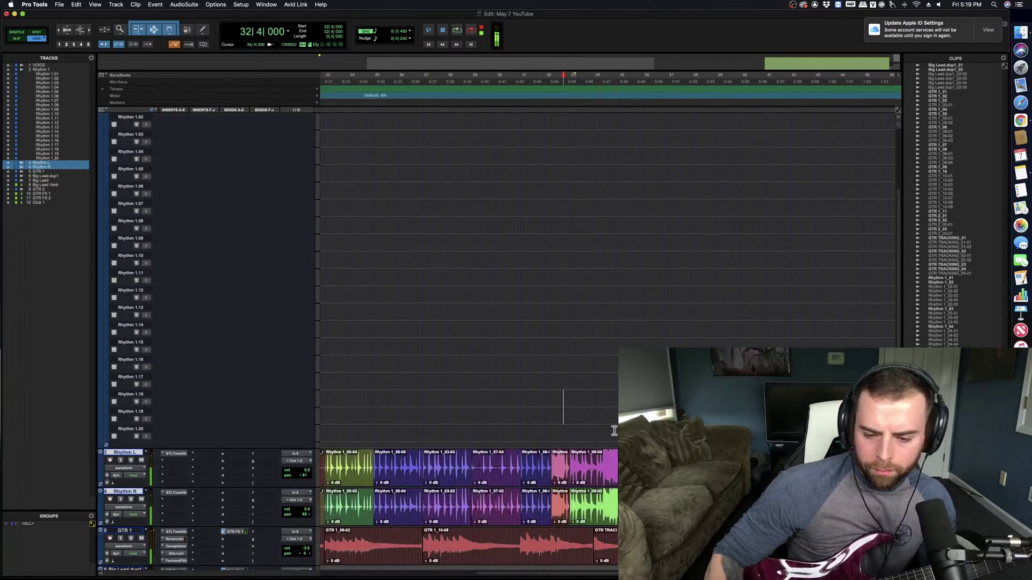
{"action": "key", "text": "t"}
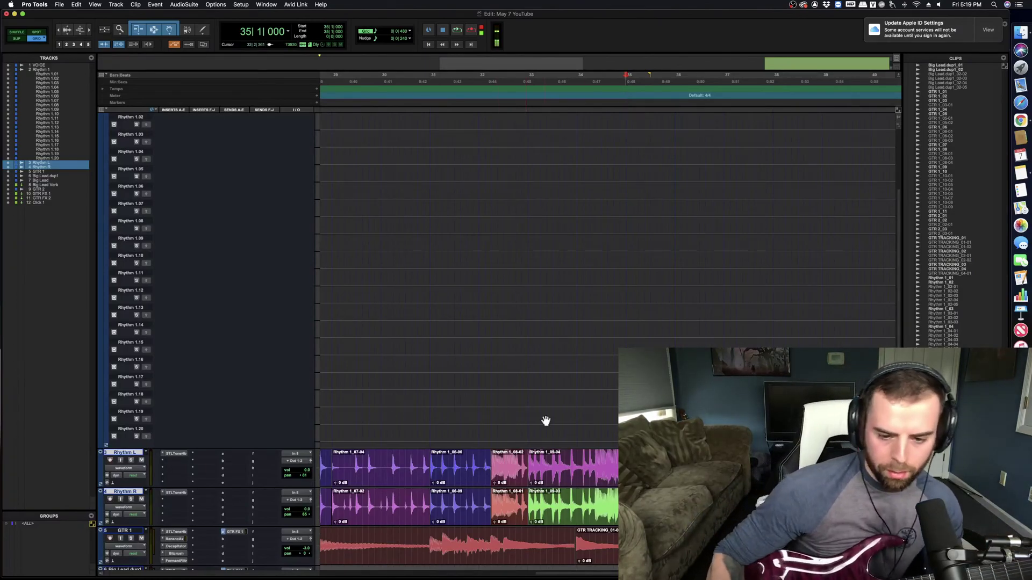
Step: Save the session and play the layered rhythm guitars from just before bar 19 to review the whole section
{"action": "key", "text": "super+["}
{"action": "scroll", "coordinate": [515, 427], "scroll_direction": "left", "scroll_amount": 5}
{"action": "key", "text": "super+s"}
{"action": "key", "text": "space"}
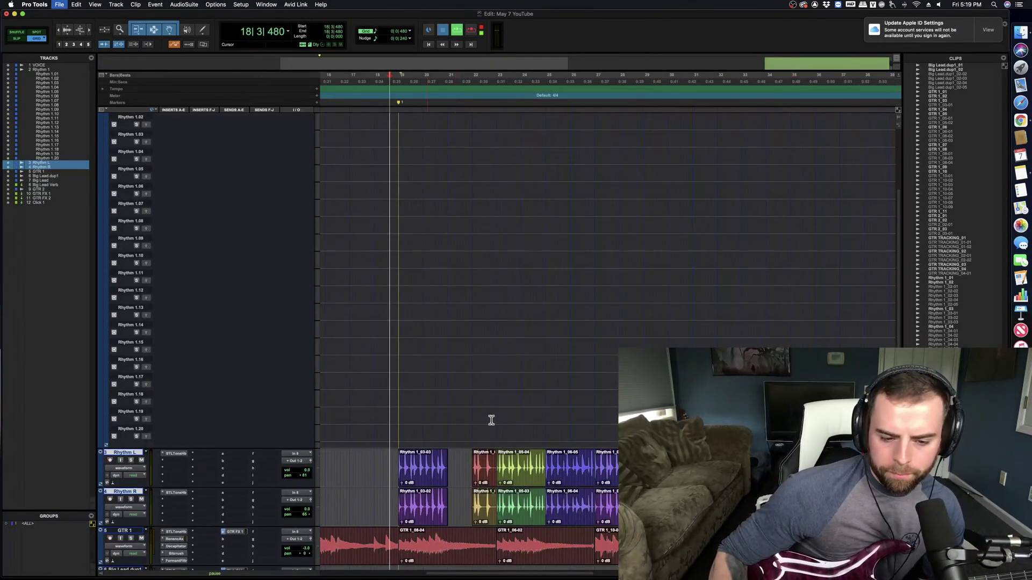
{"action": "key", "text": "super+]"}
{"action": "scroll", "coordinate": [503, 427], "scroll_direction": "left", "scroll_amount": 3}
{"action": "scroll", "coordinate": [503, 427], "scroll_direction": "right", "scroll_amount": 5}
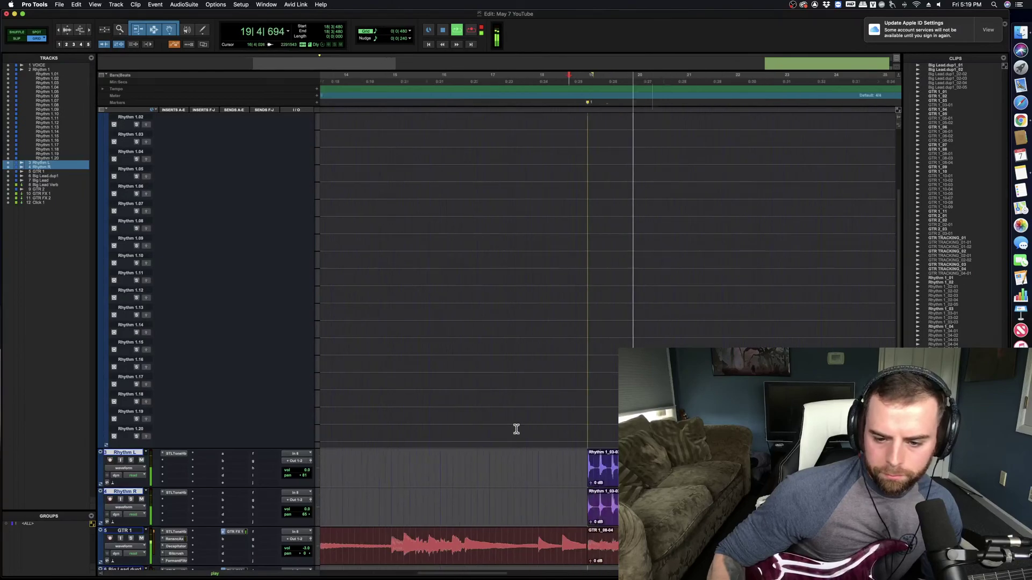
{"action": "scroll", "coordinate": [484, 430], "scroll_direction": "right", "scroll_amount": 2}
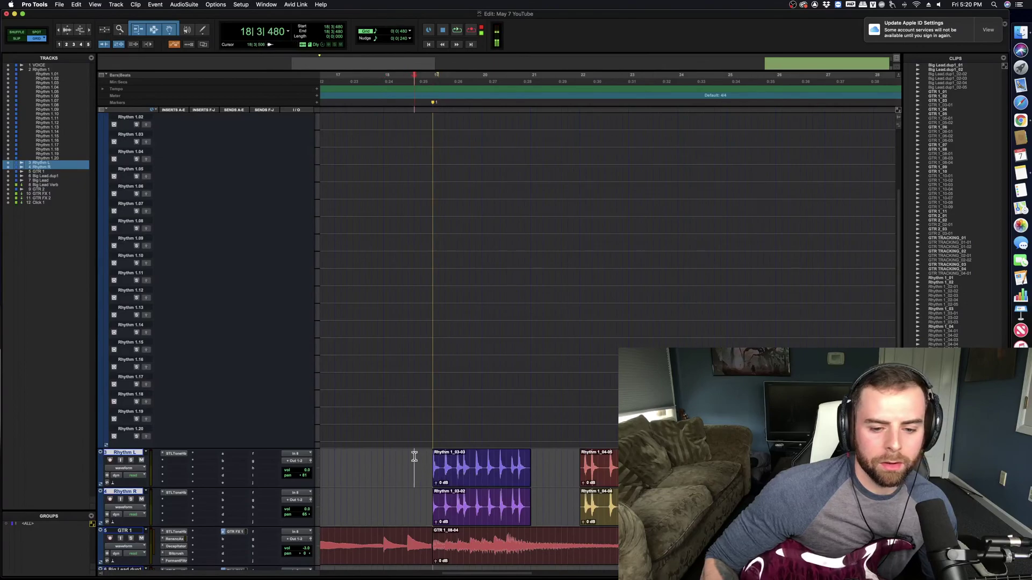
Step: Solo Rhythm L and play the selected range from bar 31 to bar 35
{"action": "scroll", "coordinate": [555, 458], "scroll_direction": "right", "scroll_amount": 3}
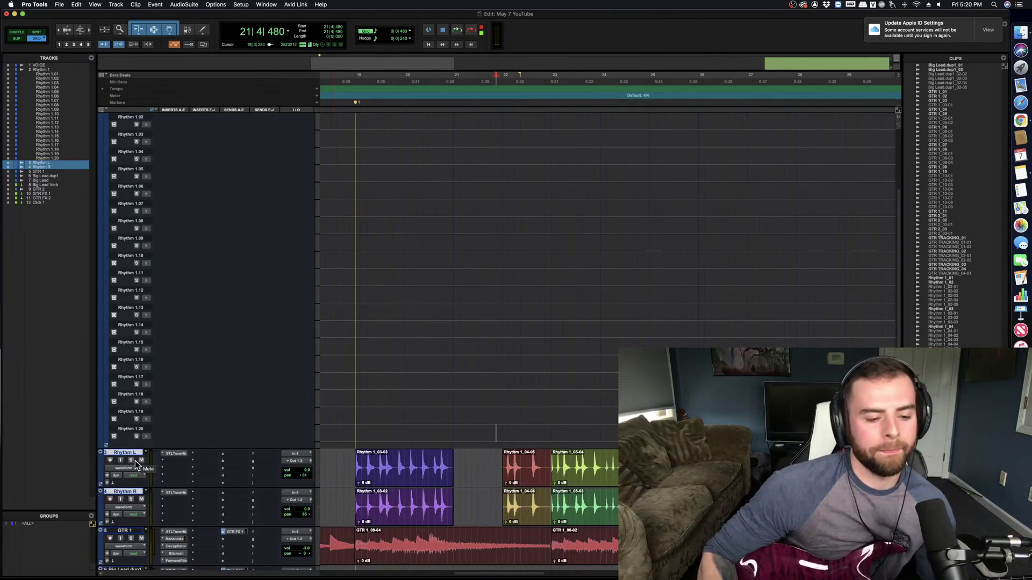
{"action": "left_click", "coordinate": [132, 460]}
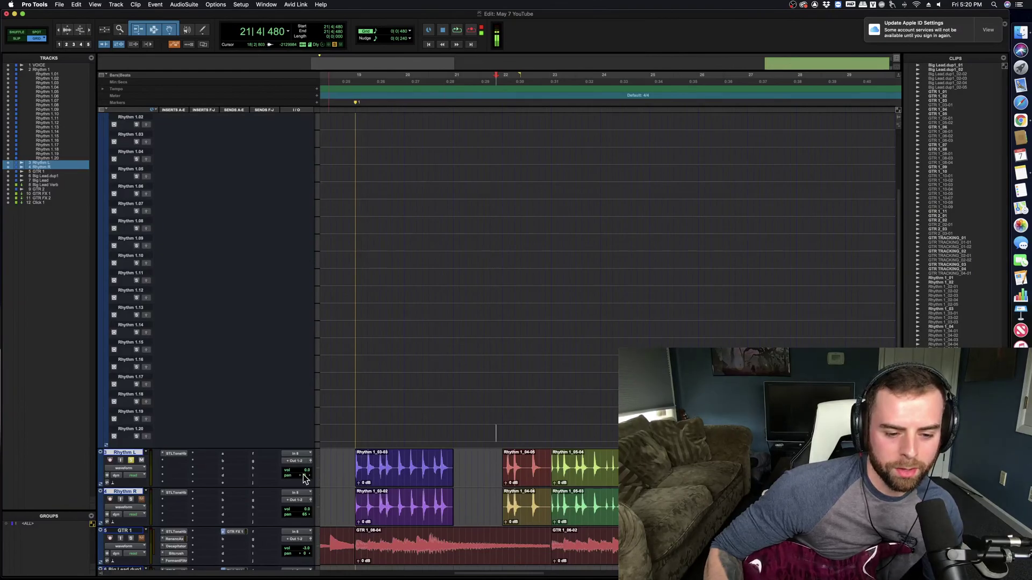
{"action": "scroll", "coordinate": [493, 476], "scroll_direction": "right", "scroll_amount": 10}
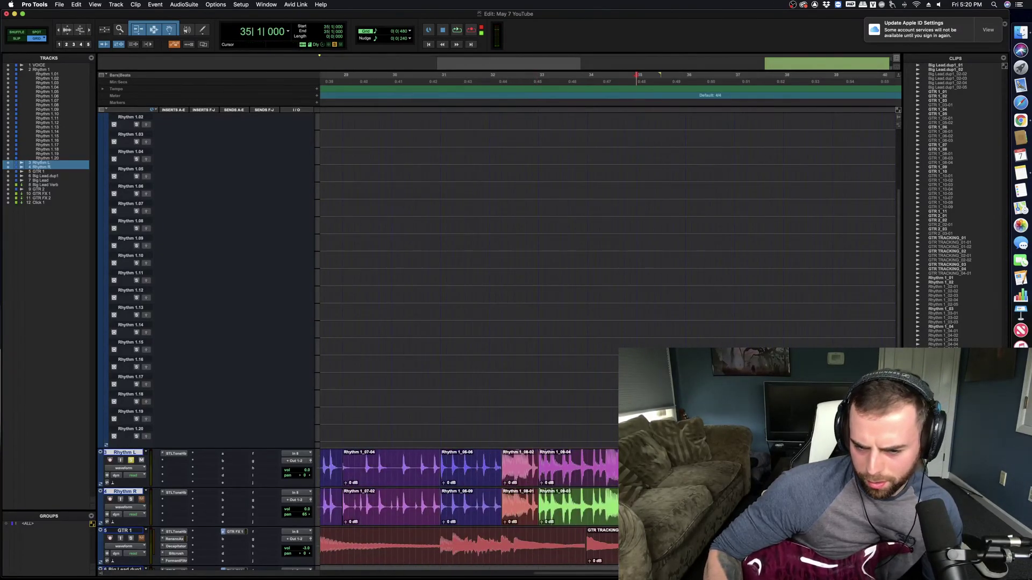
{"action": "left_click_drag", "start_coordinate": [638, 433], "coordinate": [476, 432]}
{"action": "key", "text": "space"}
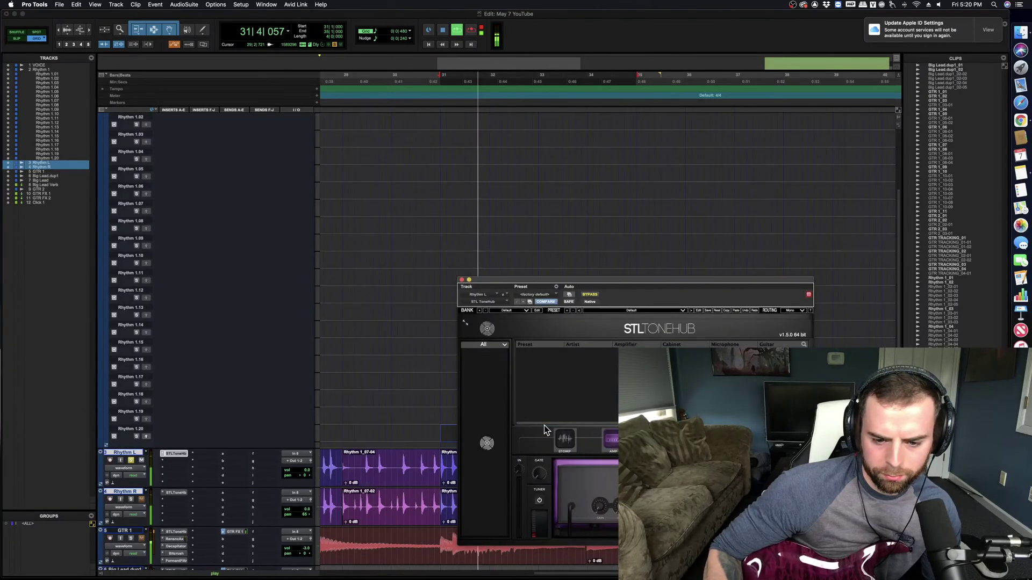
Step: Set the amp's first knob to 3.8 in the STL ToneHub plug-in on Rhythm L while the section plays
{"action": "left_click_drag", "start_coordinate": [543, 477], "coordinate": [543, 469]}
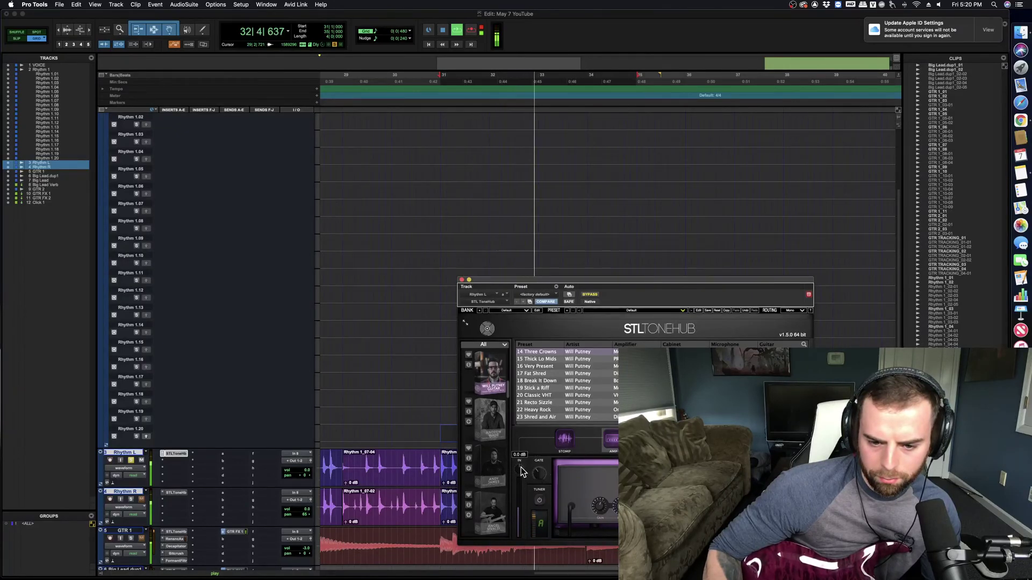
{"action": "left_click_drag", "start_coordinate": [665, 282], "coordinate": [599, 244]}
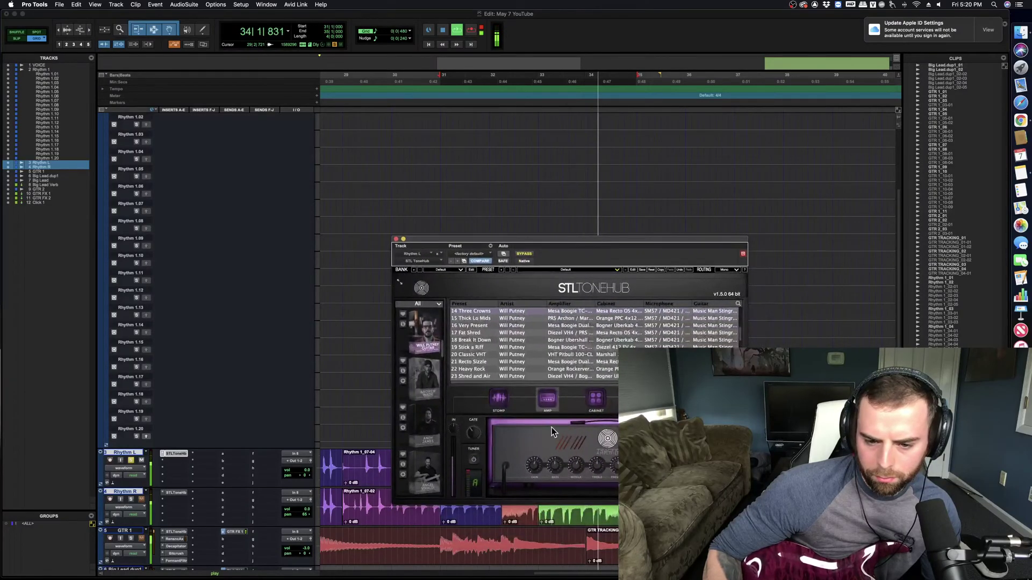
{"action": "mouse_move", "coordinate": [536, 484]}
{"action": "mouse_move", "coordinate": [536, 484]}
{"action": "left_mouse_down"}
{"action": "mouse_move", "coordinate": [546, 462]}
{"action": "mouse_move", "coordinate": [541, 480]}
{"action": "left_mouse_up"}
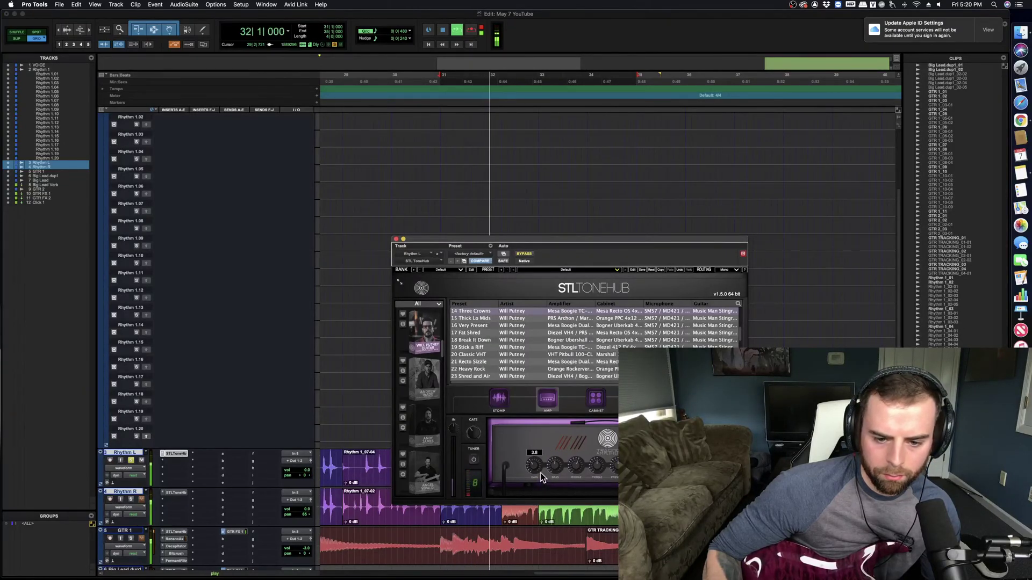
Step: Save the session and set the amp's first knob to 4.7 on Rhythm L while the section plays
{"action": "key", "text": "space"}
{"action": "key", "text": "super+s"}
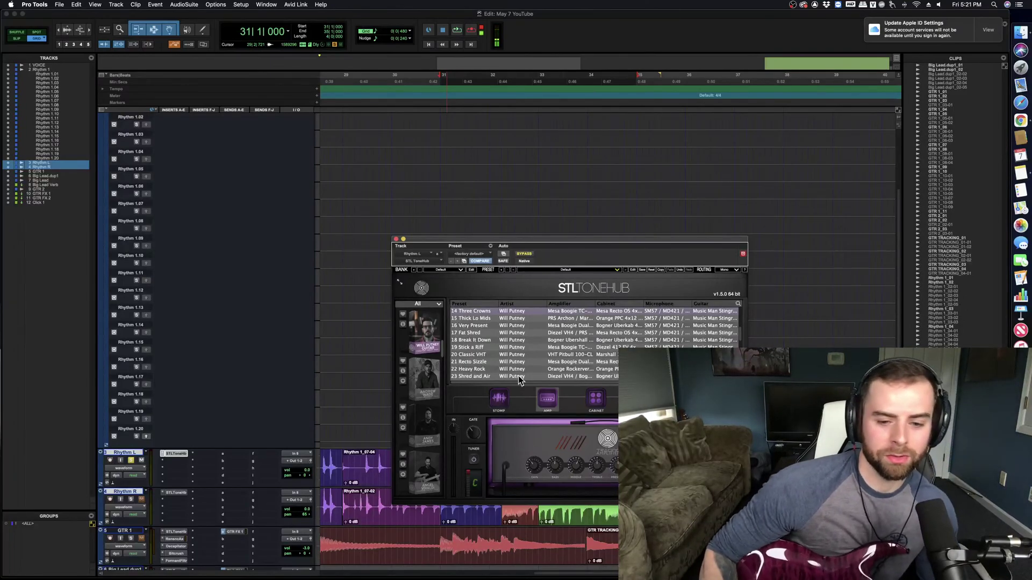
{"action": "left_click_drag", "start_coordinate": [577, 239], "coordinate": [529, 178]}
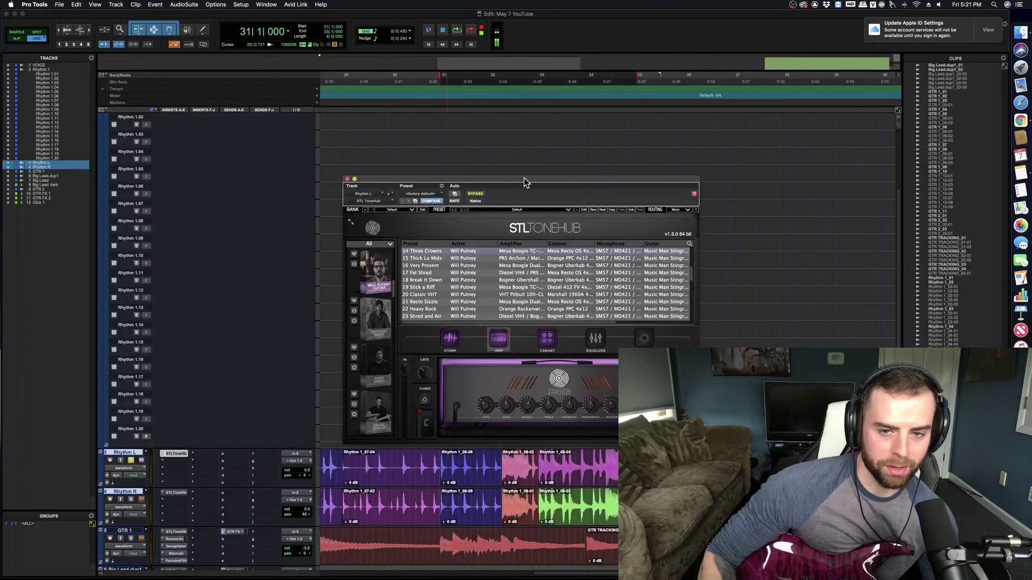
{"action": "key", "text": "space"}
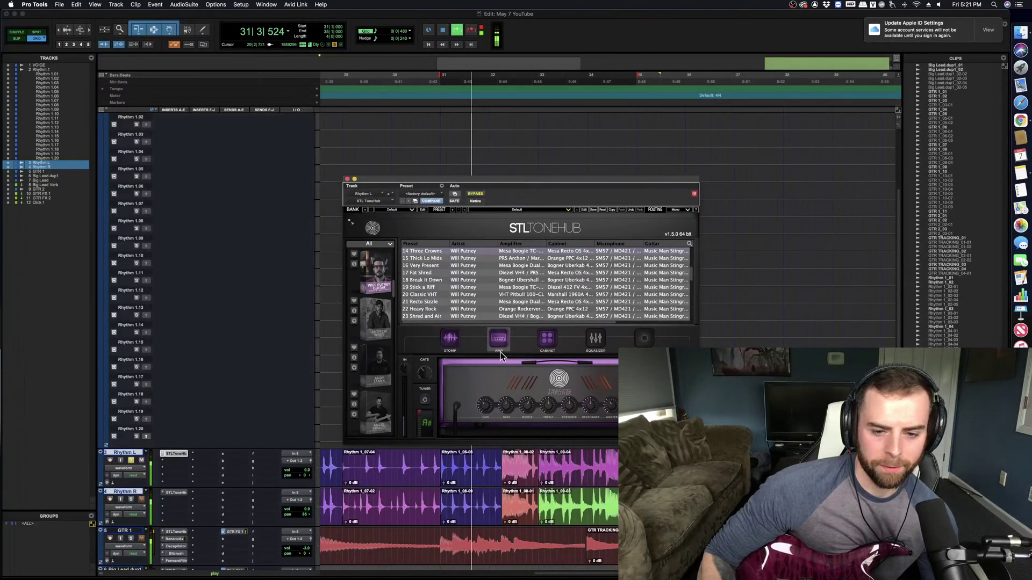
{"action": "mouse_move", "coordinate": [488, 403]}
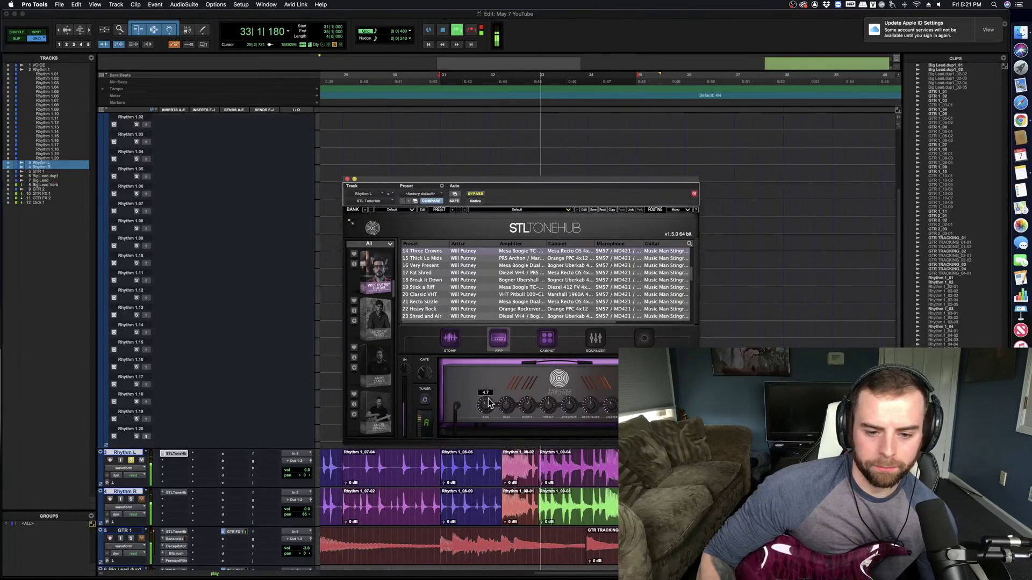
{"action": "left_click_drag", "start_coordinate": [488, 403], "coordinate": [522, 402]}
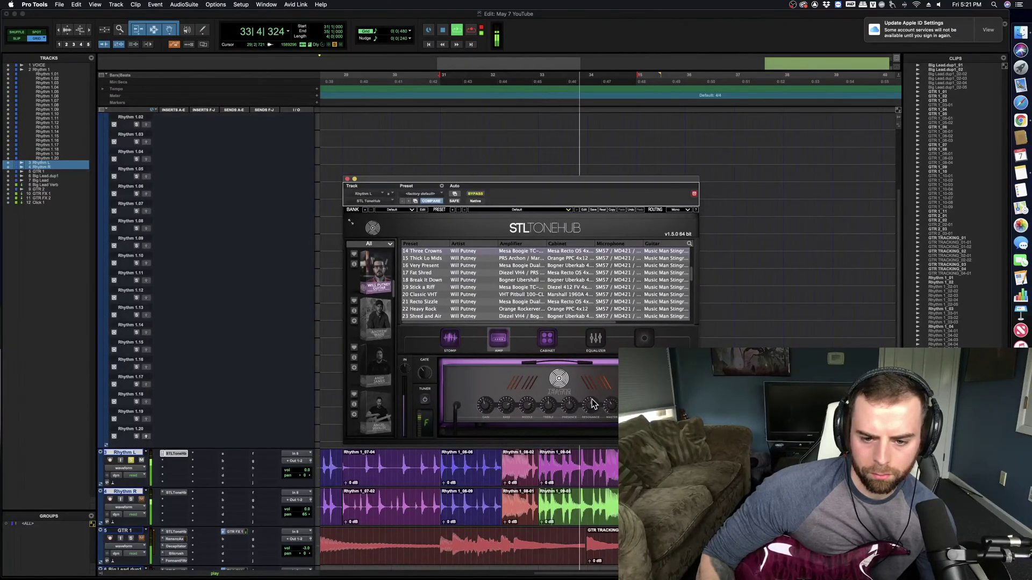
Step: Set the cabinet's second knob to 21 %, look over the stomp and amp sections, and close the plug-in
{"action": "left_click", "coordinate": [547, 339]}
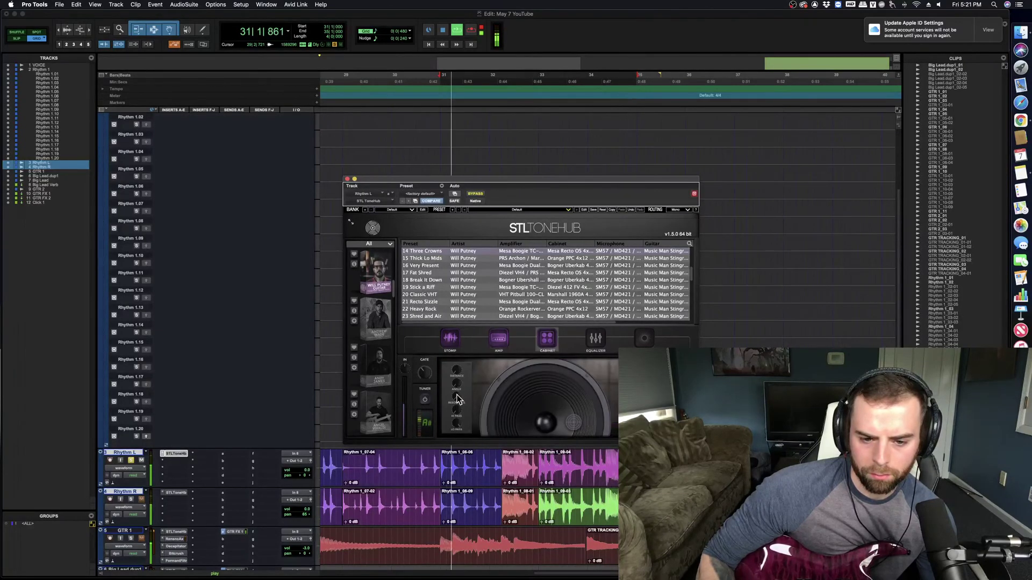
{"action": "mouse_move", "coordinate": [457, 399]}
{"action": "left_mouse_down"}
{"action": "mouse_move", "coordinate": [461, 359]}
{"action": "mouse_move", "coordinate": [455, 389]}
{"action": "left_mouse_up"}
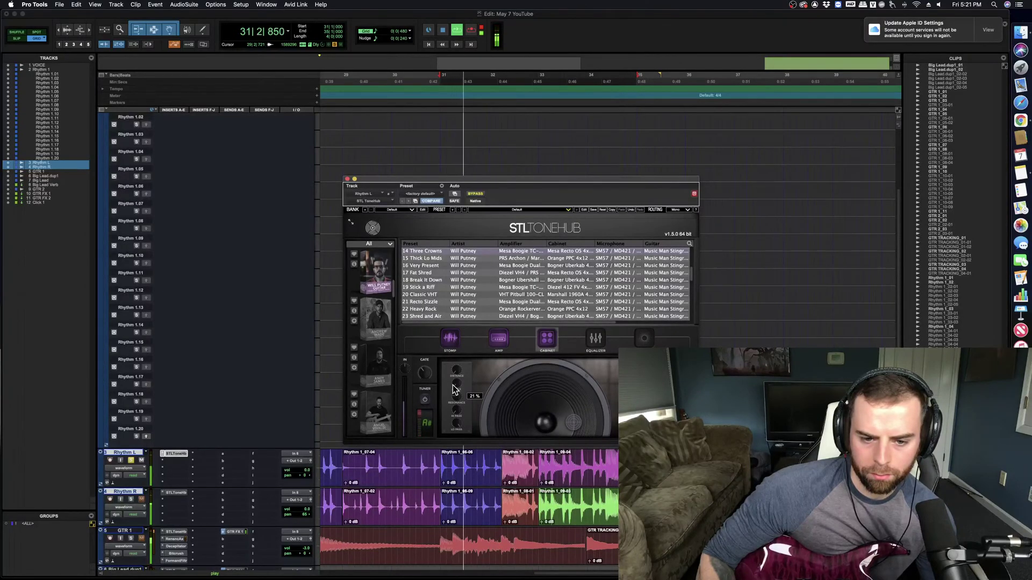
{"action": "left_click", "coordinate": [460, 350]}
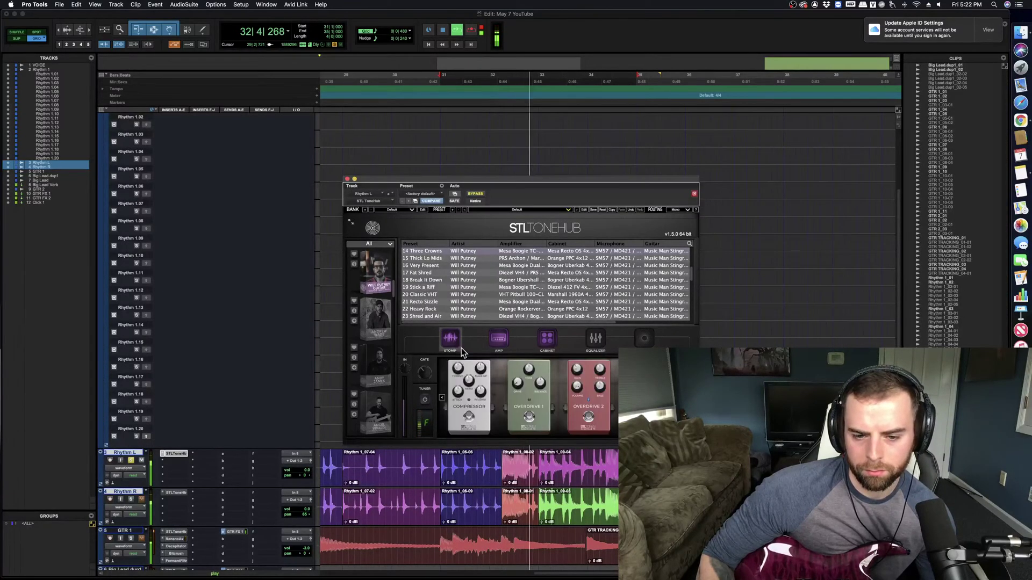
{"action": "left_click", "coordinate": [499, 338]}
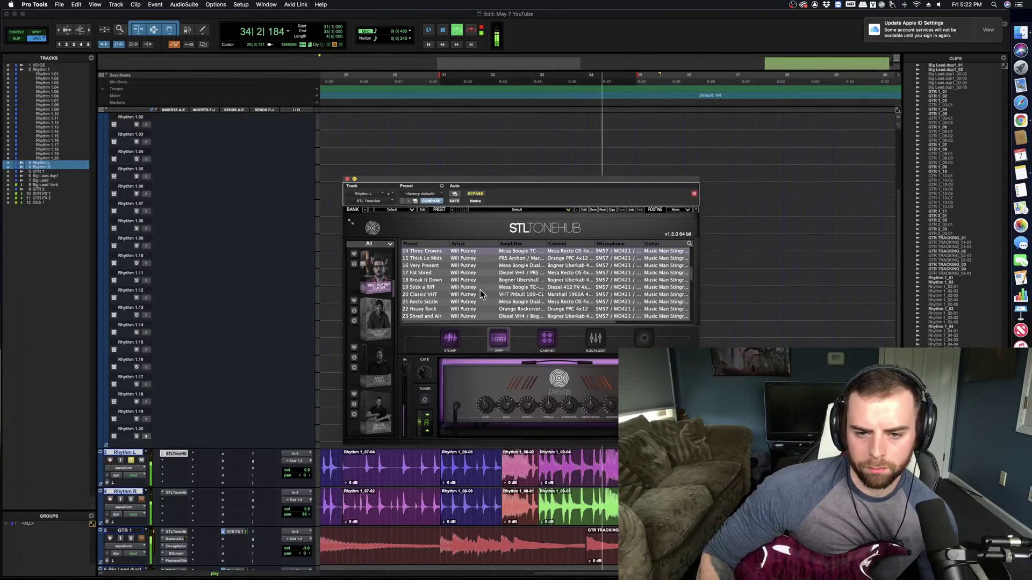
{"action": "left_click", "coordinate": [346, 178]}
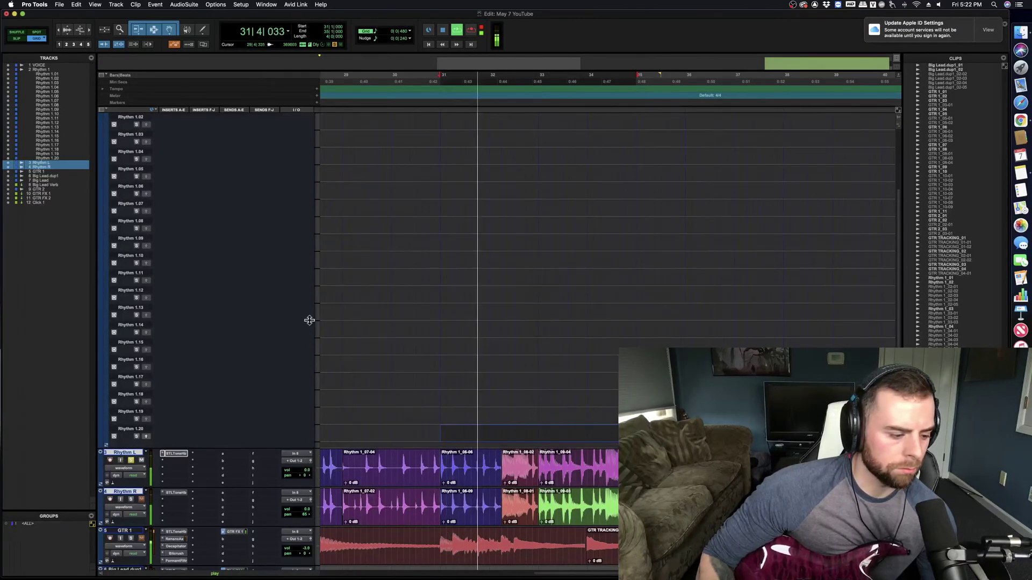
Step: Solo Rhythm R along with Rhythm L, play the section, and pan the tracks 80 left and 80 right
{"action": "key", "text": "space"}
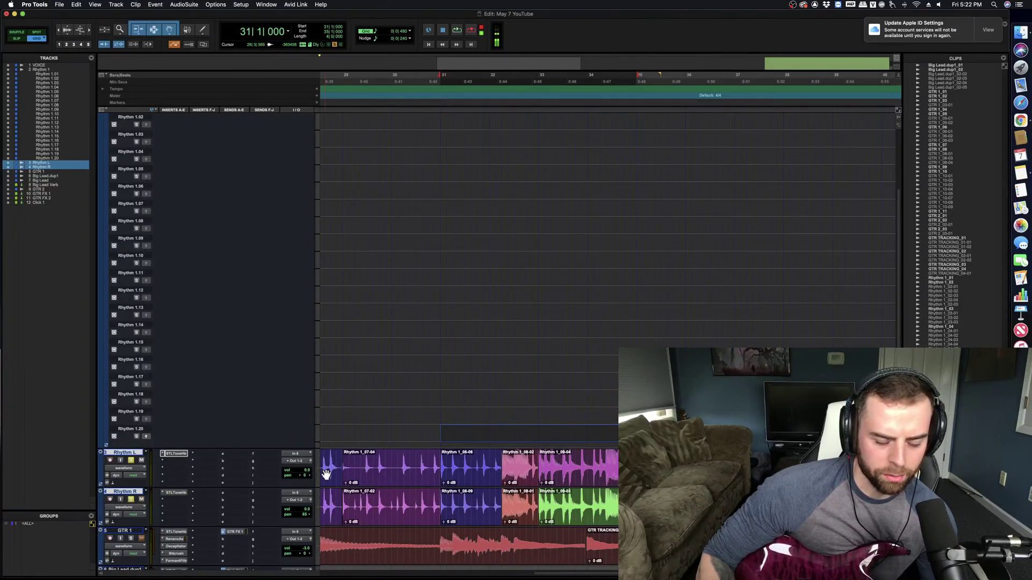
{"action": "key", "text": "space"}
{"action": "left_click", "coordinate": [292, 475]}
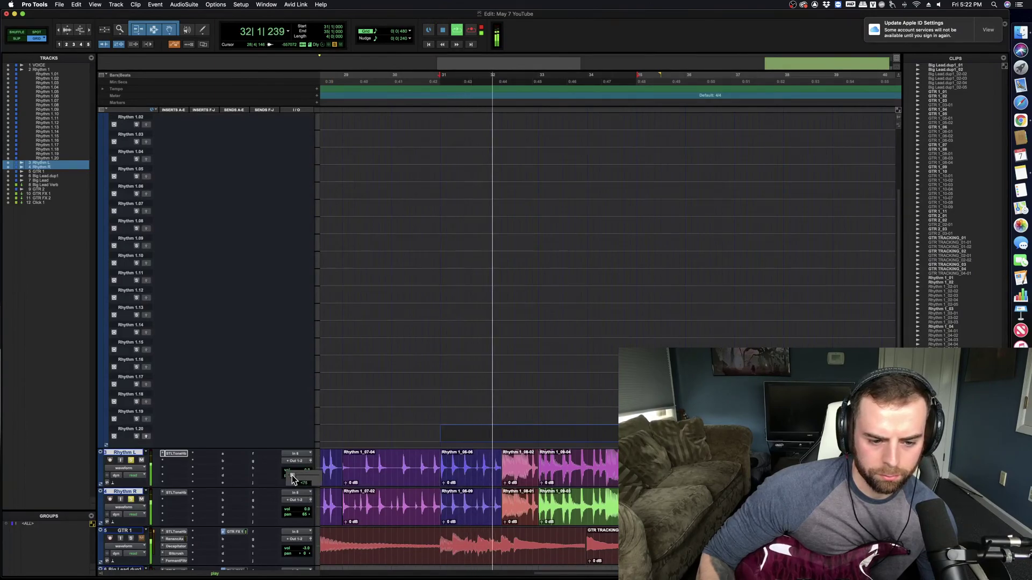
{"action": "left_click_drag", "start_coordinate": [292, 476], "coordinate": [318, 515]}
{"action": "key", "text": "space"}
{"action": "left_click", "coordinate": [306, 515]}
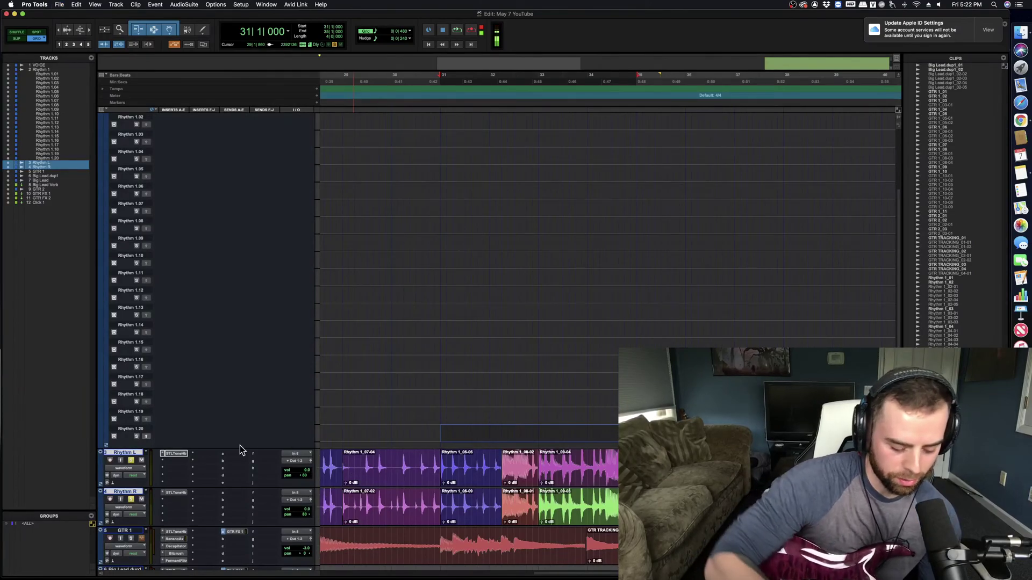
Step: Create one new stereo Aux Input track below Rhythm R
{"action": "key", "text": "shift+super+n"}
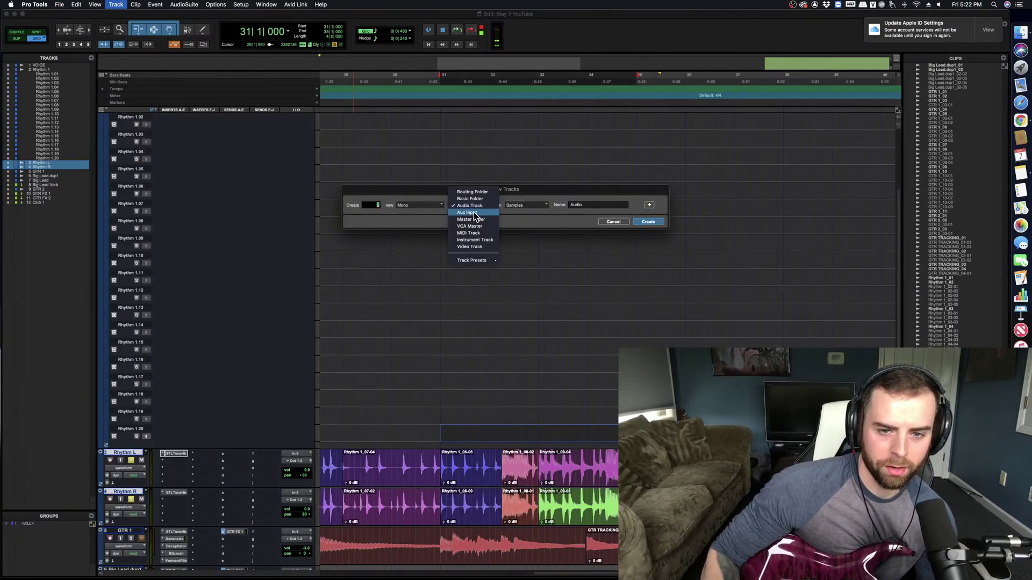
{"action": "left_click", "coordinate": [473, 213]}
{"action": "left_click", "coordinate": [430, 205]}
{"action": "left_click", "coordinate": [429, 214]}
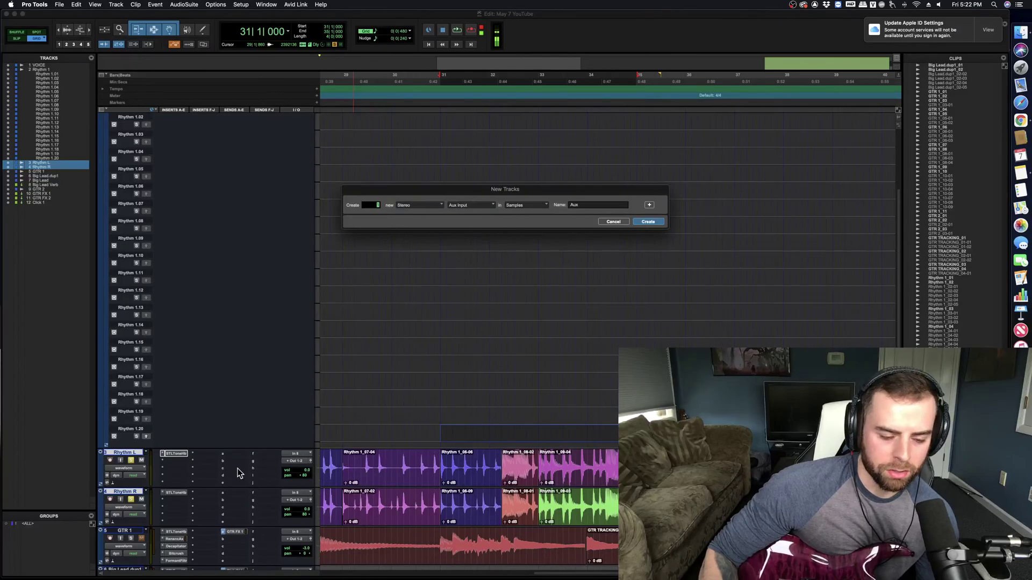
{"action": "key", "text": "Return"}
Step: Rename the new aux track GTR BUS 1 and save the session
{"action": "double_click", "coordinate": [127, 536]}
{"action": "type", "text": "G"}
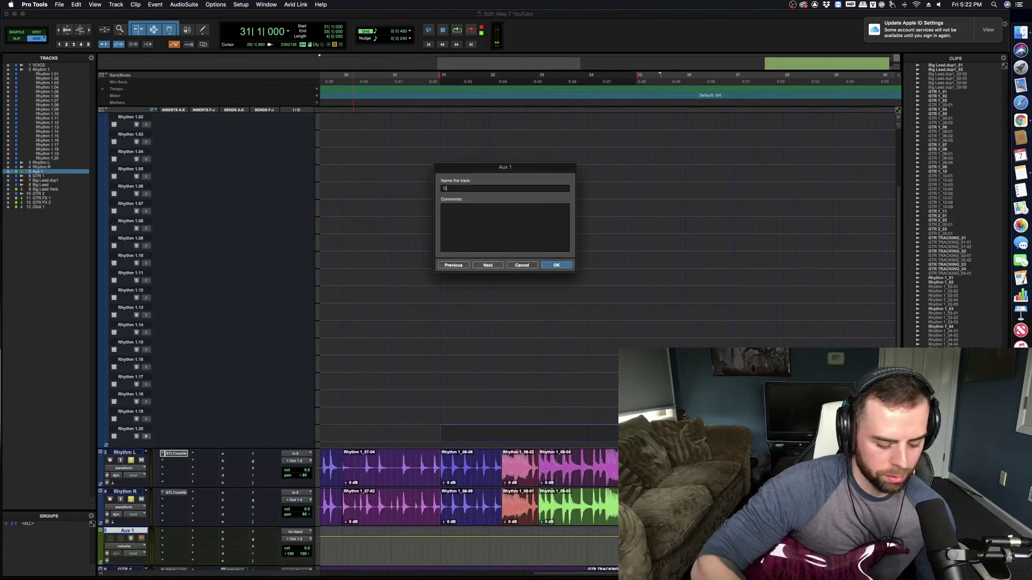
{"action": "type", "text": "TR BUS 1"}
{"action": "key", "text": "Return"}
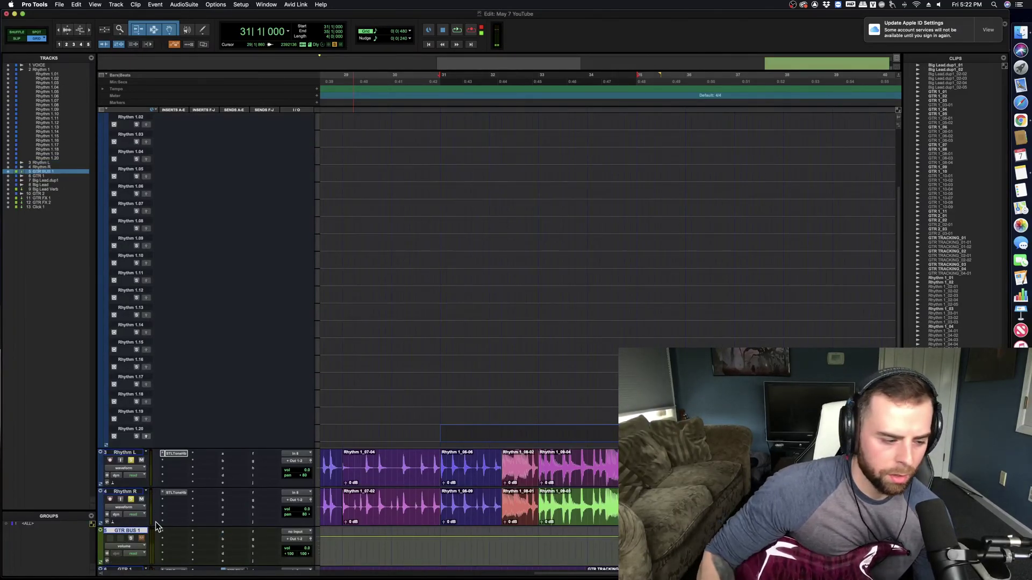
{"action": "key", "text": "super+s"}
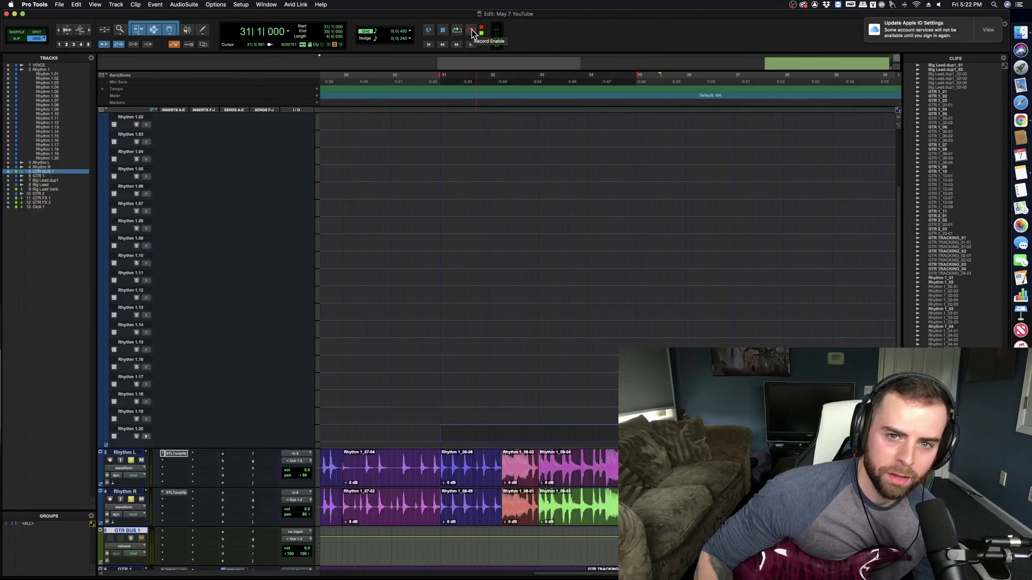
Step: Check the record mode options and loop-record a test pass on Rhythm 1 from bar 35 to bar 37
{"action": "right_click", "coordinate": [472, 30]}
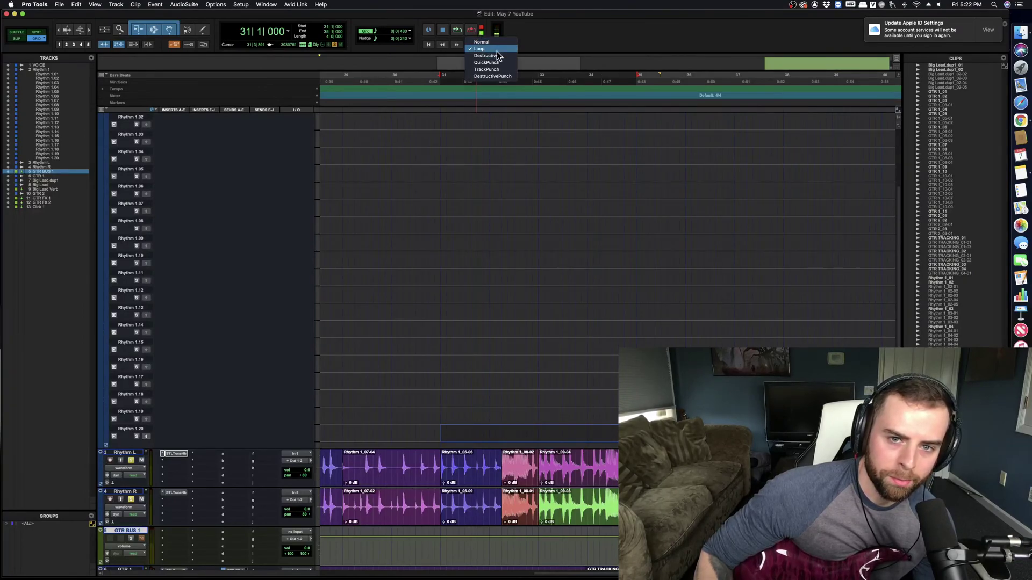
{"action": "left_click", "coordinate": [536, 38]}
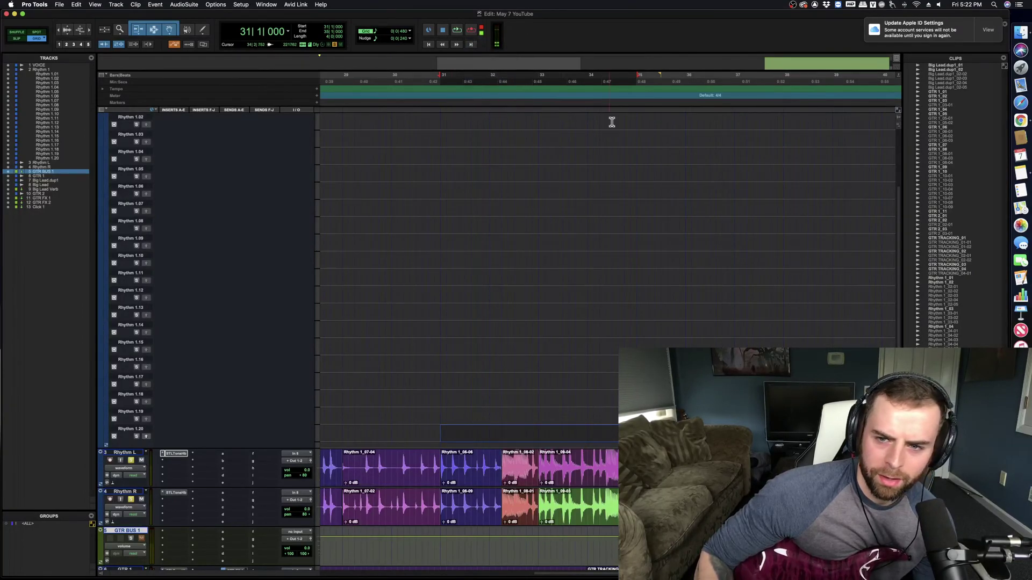
{"action": "scroll", "coordinate": [605, 345], "scroll_direction": "right", "scroll_amount": 4}
{"action": "left_click_drag", "start_coordinate": [416, 437], "coordinate": [612, 432]}
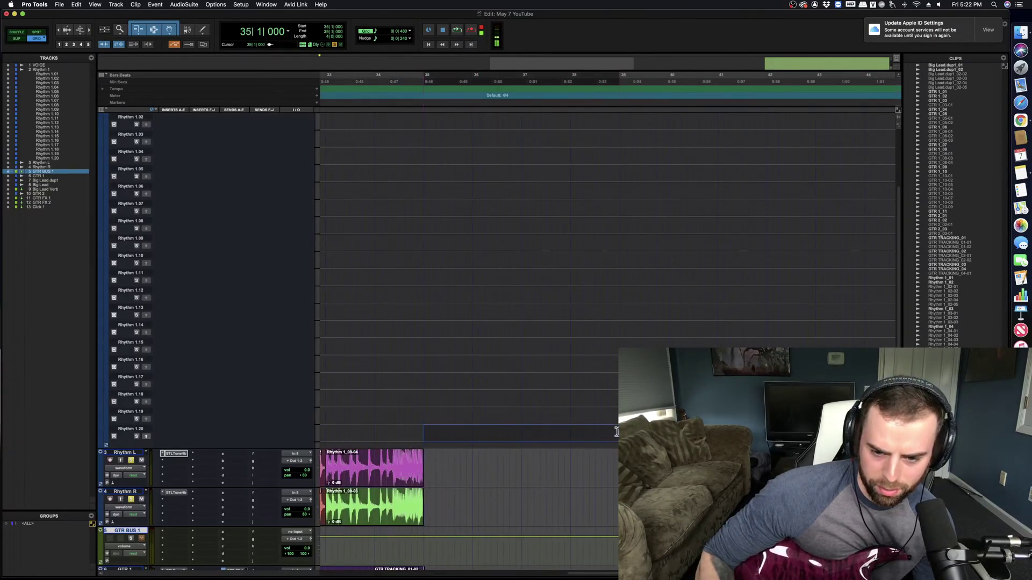
{"action": "left_click", "coordinate": [519, 430], "text": "shift"}
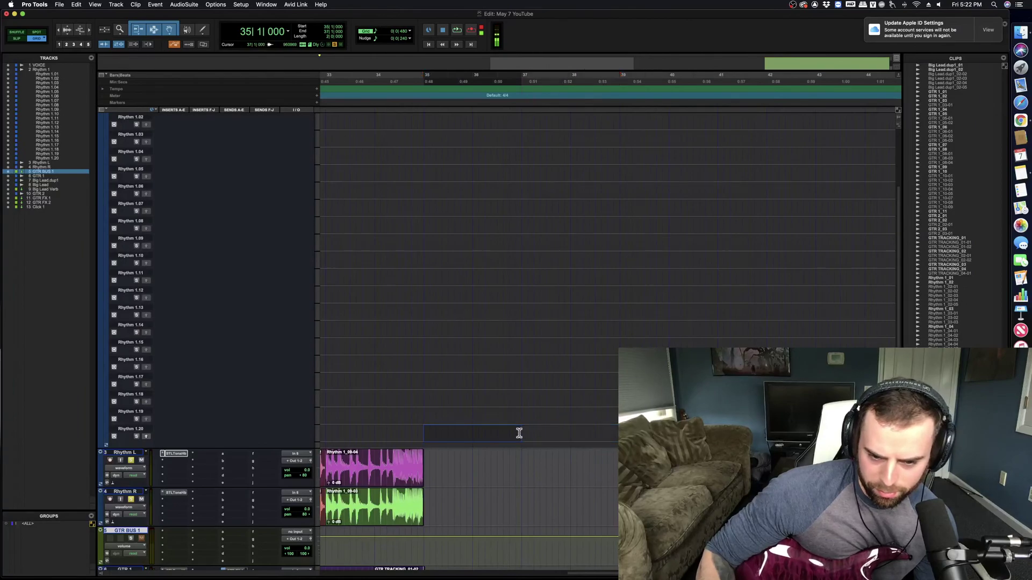
{"action": "key", "text": "super+space"}
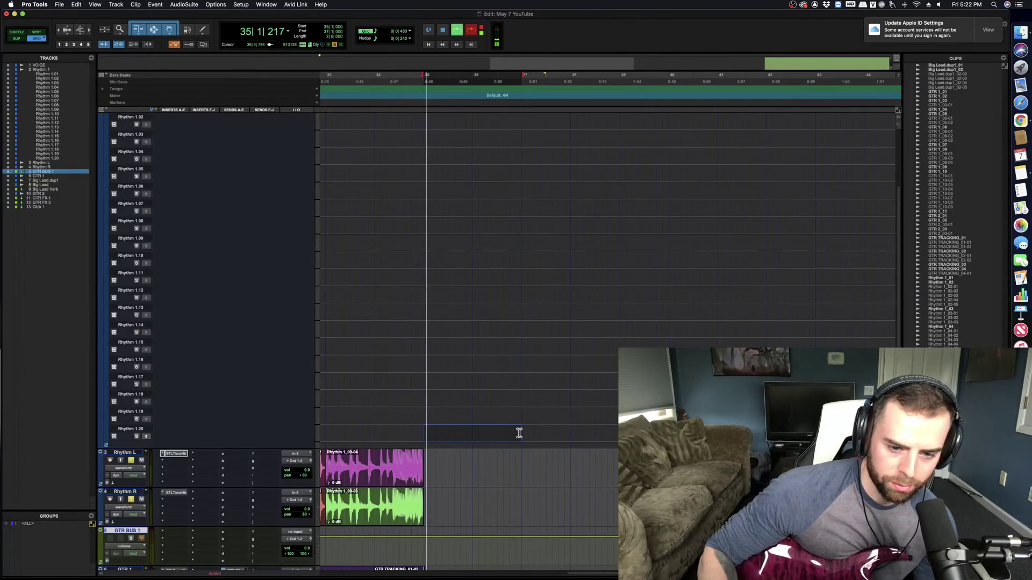
{"action": "scroll", "coordinate": [530, 434], "scroll_direction": "up", "scroll_amount": 2}
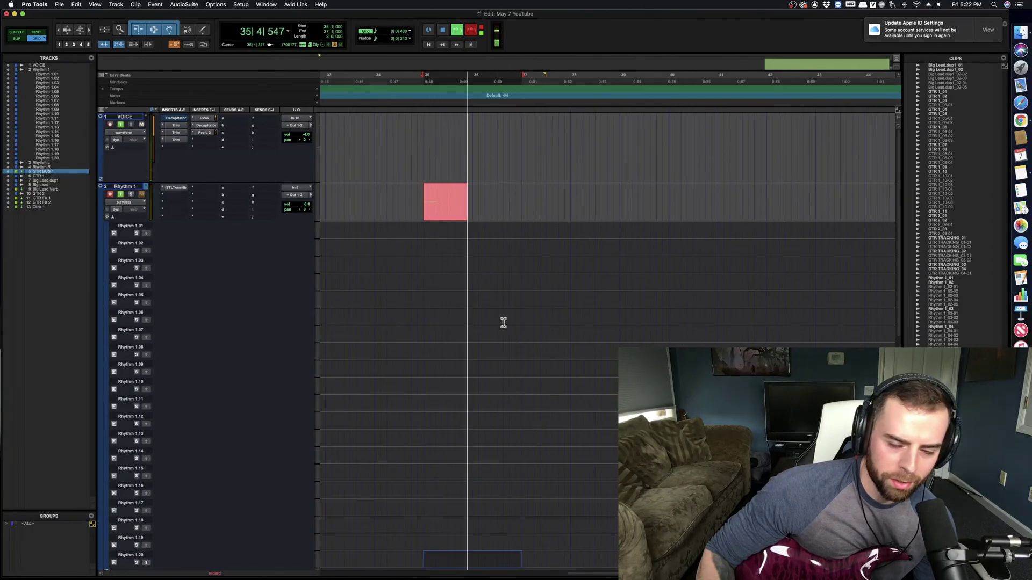
{"action": "key", "text": "space"}
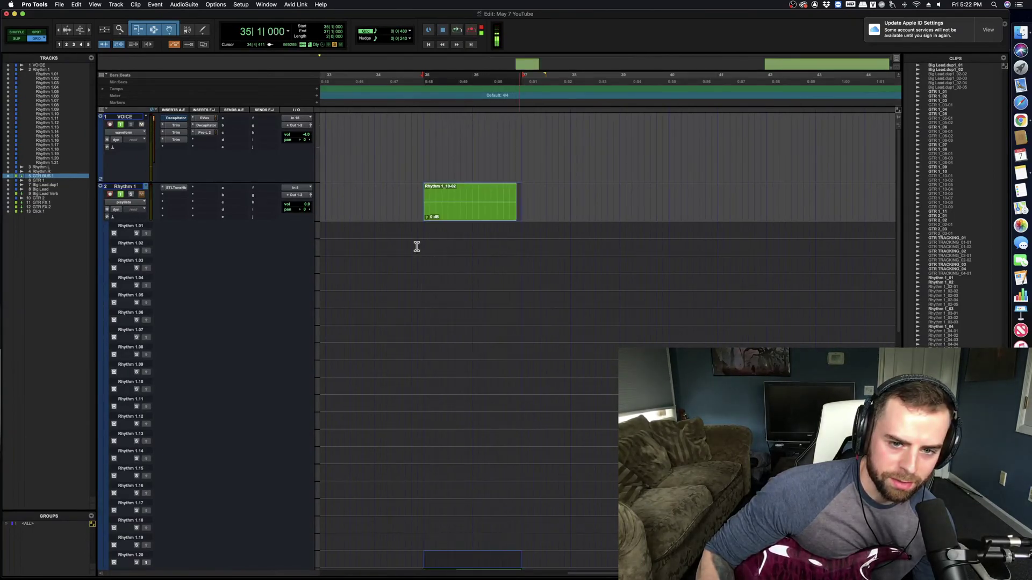
Step: Check the Operation preference for automatically creating new playlists when loop recording, and leave the preferences without changes
{"action": "left_click", "coordinate": [59, 4]}
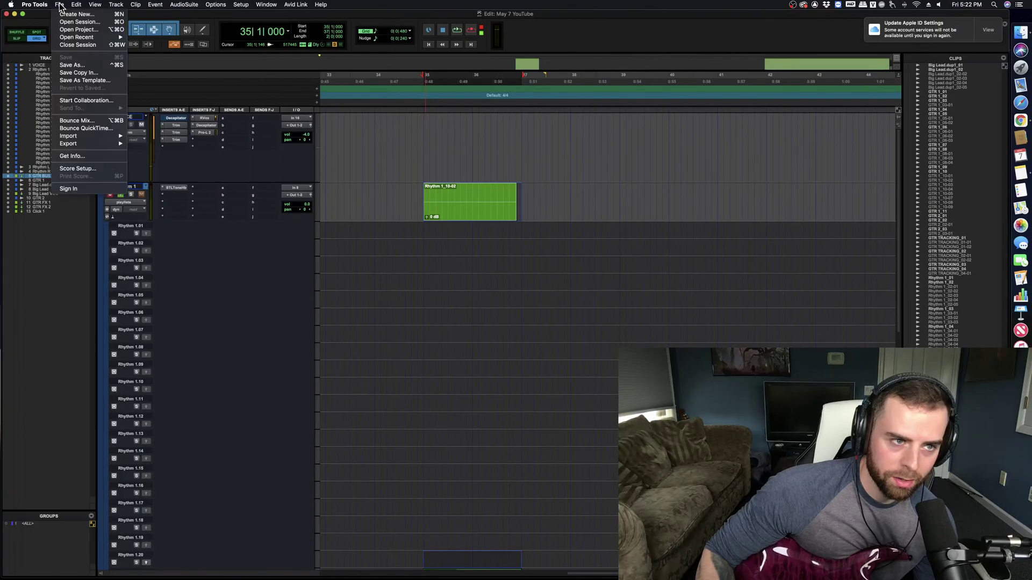
{"action": "mouse_move", "coordinate": [39, 7]}
{"action": "left_click", "coordinate": [47, 27]}
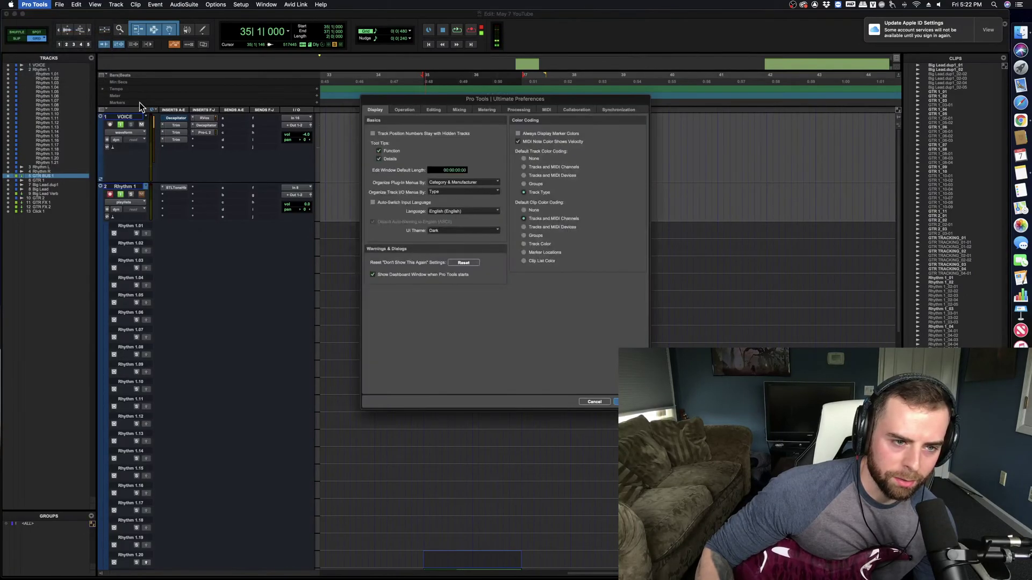
{"action": "left_click", "coordinate": [404, 110]}
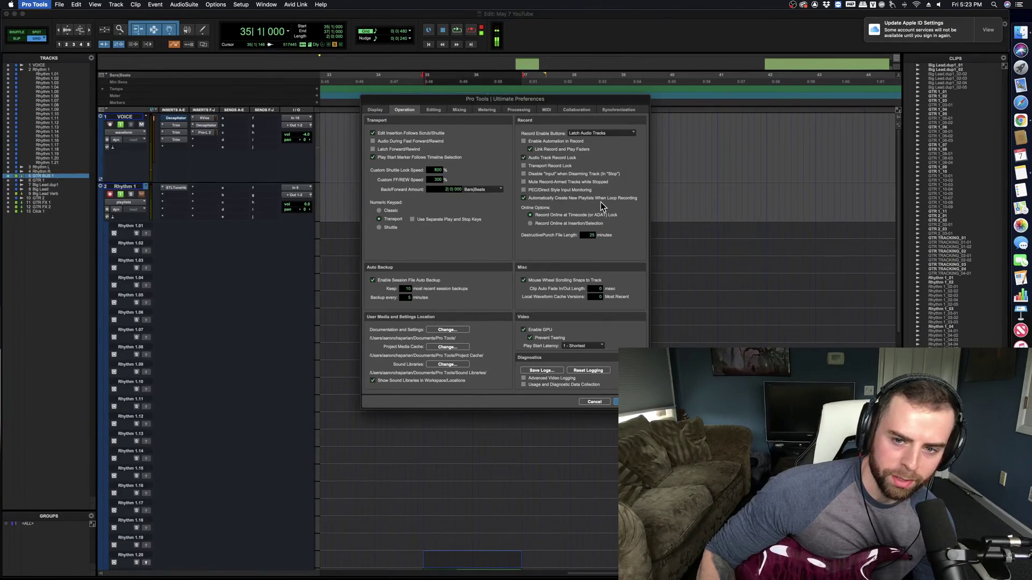
{"action": "left_click", "coordinate": [594, 403]}
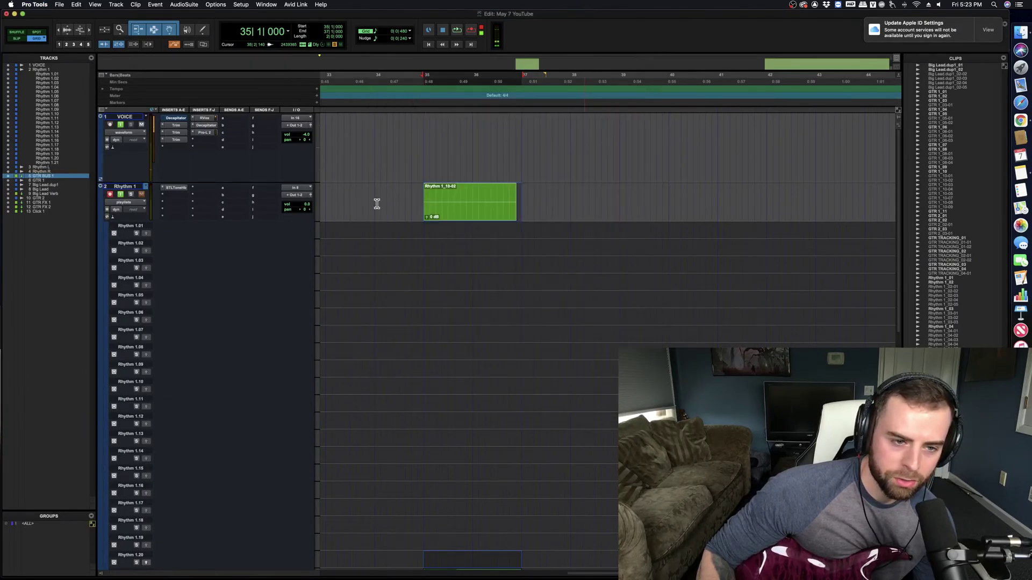
Step: Delete the unused playlists Rhythm 1.01 through Rhythm 1.20 from the Rhythm 1 track, keeping Rhythm 1.21
{"action": "left_click", "coordinate": [132, 187]}
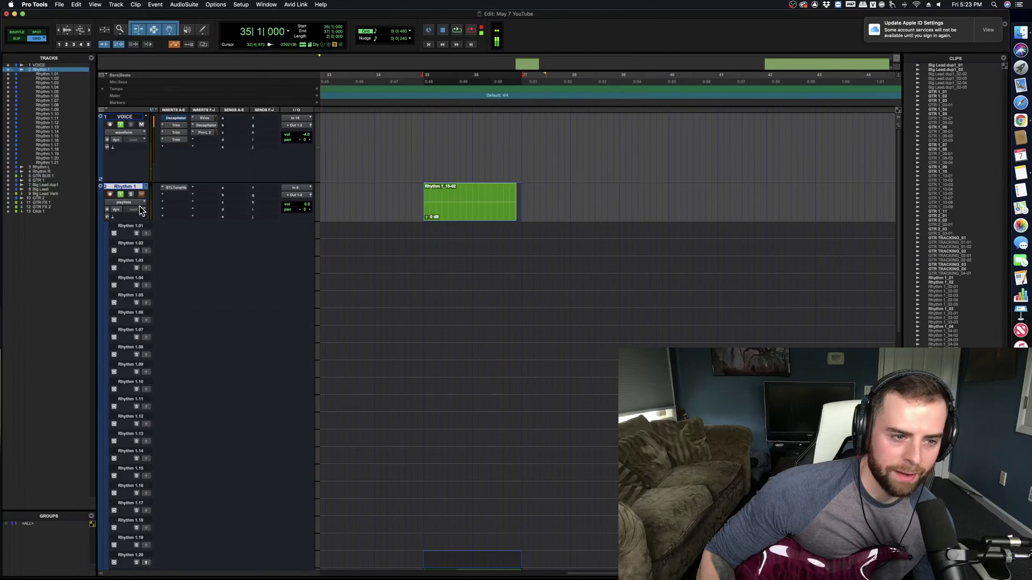
{"action": "left_click", "coordinate": [128, 202]}
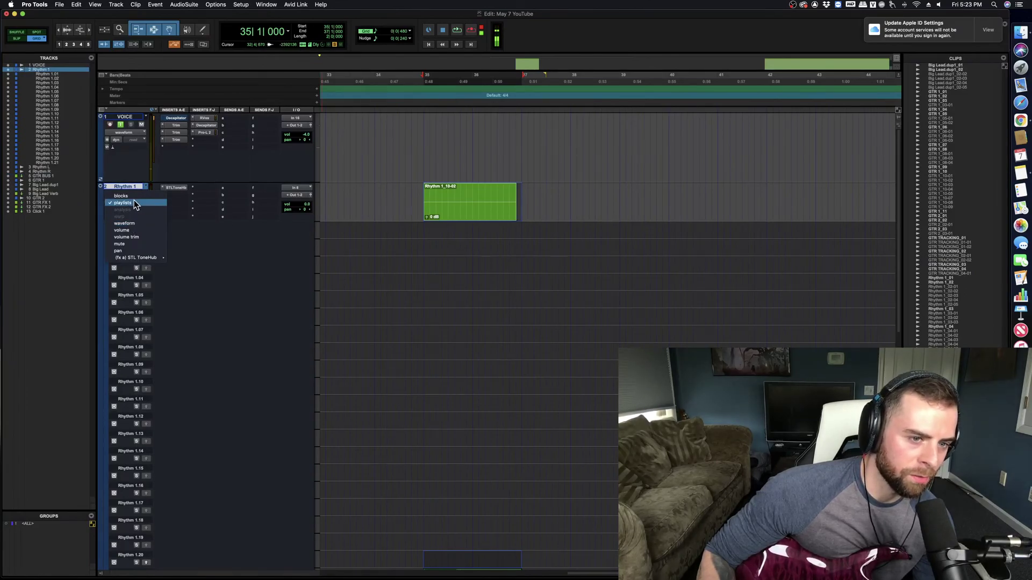
{"action": "left_click", "coordinate": [219, 208]}
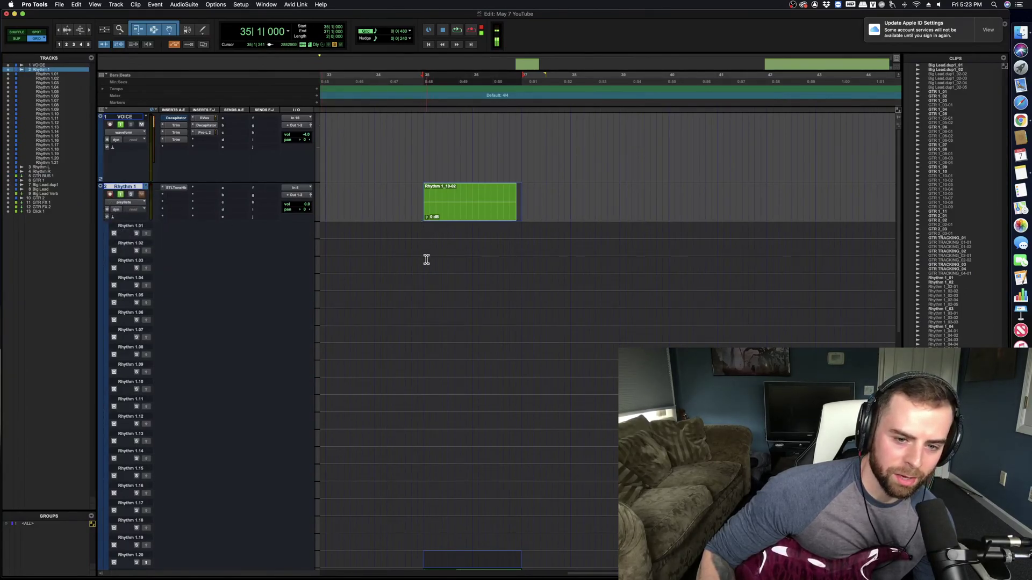
{"action": "scroll", "coordinate": [449, 421], "scroll_direction": "down", "scroll_amount": 5}
{"action": "scroll", "coordinate": [455, 414], "scroll_direction": "up", "scroll_amount": 5}
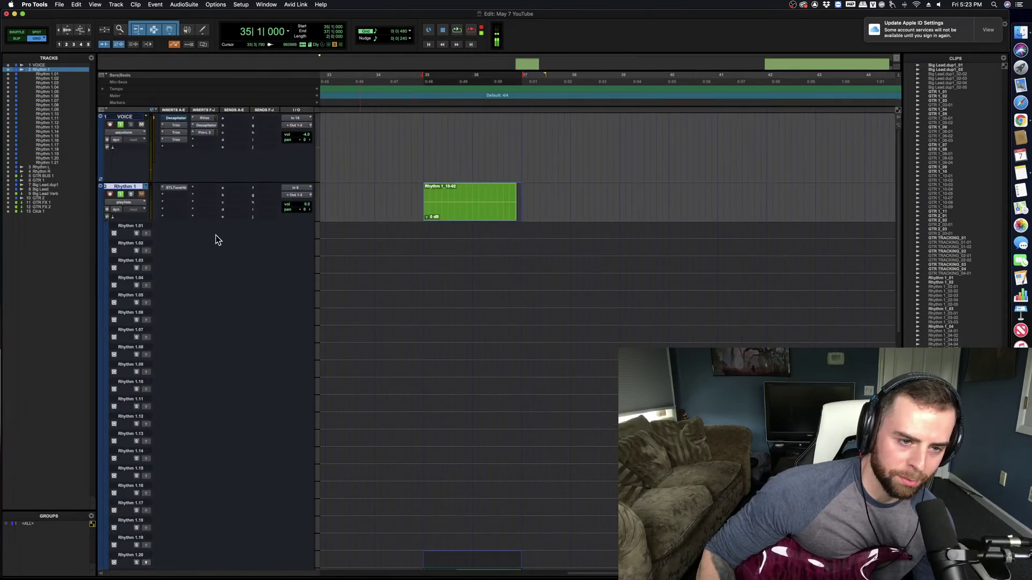
{"action": "left_click", "coordinate": [146, 187]}
{"action": "left_click", "coordinate": [170, 160]}
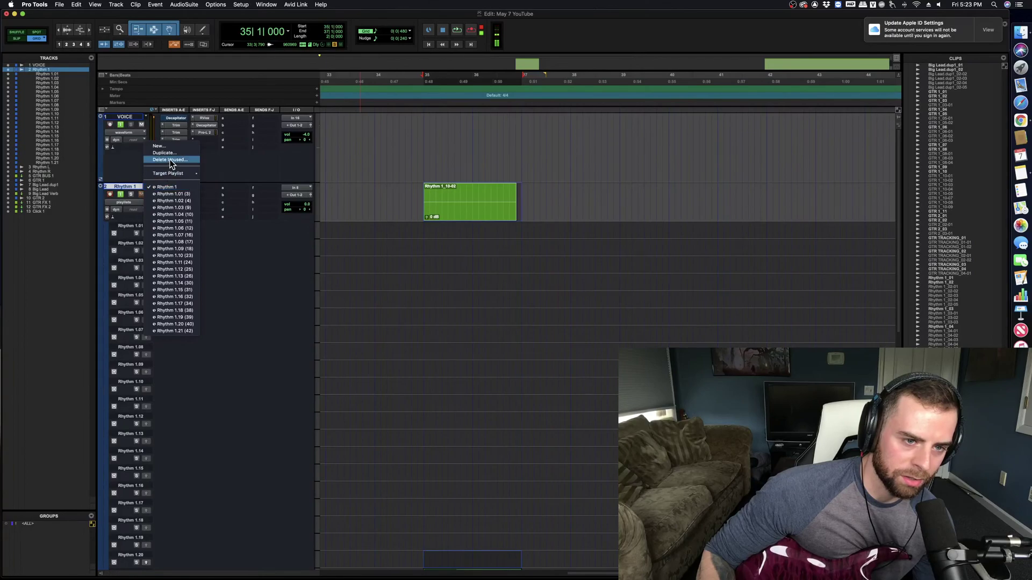
{"action": "left_click_drag", "start_coordinate": [476, 182], "coordinate": [482, 273]}
{"action": "left_click", "coordinate": [539, 287]}
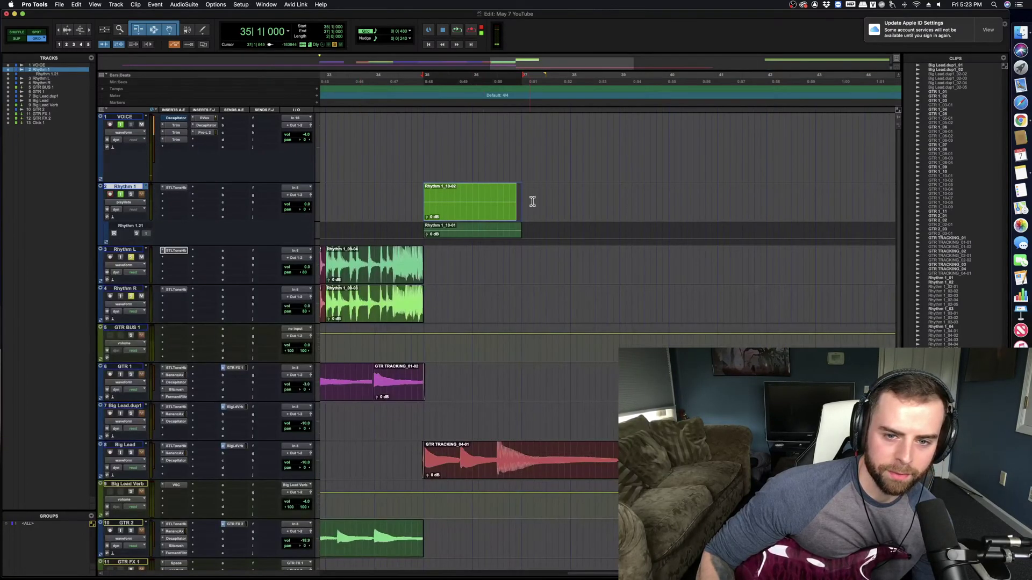
Step: Delete the test recordings from Rhythm 1 and its playlist, and select bars 35 to 37 on the track
{"action": "left_click_drag", "start_coordinate": [532, 201], "coordinate": [421, 223]}
{"action": "key", "text": "BackSpace"}
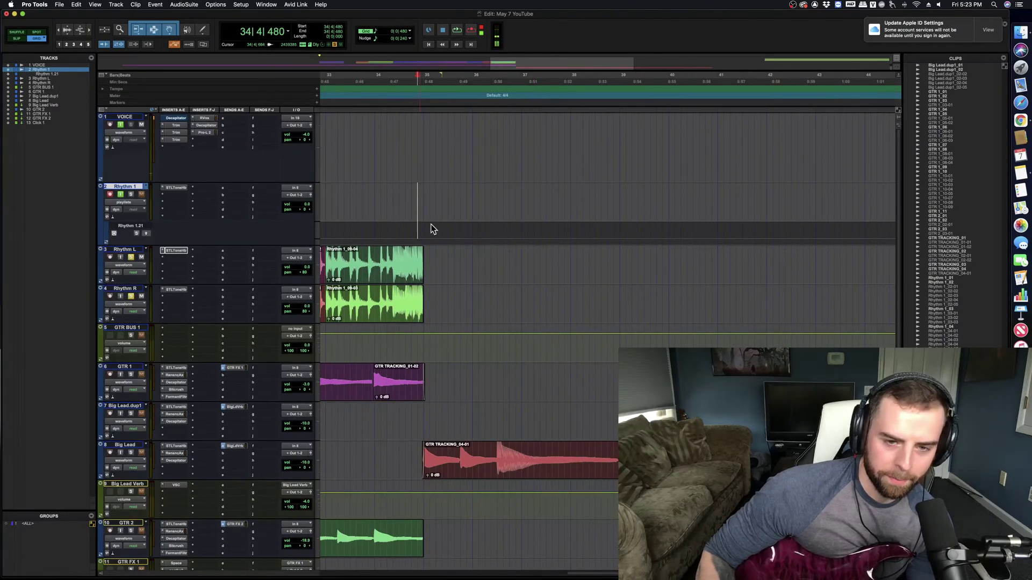
{"action": "left_click", "coordinate": [423, 195]}
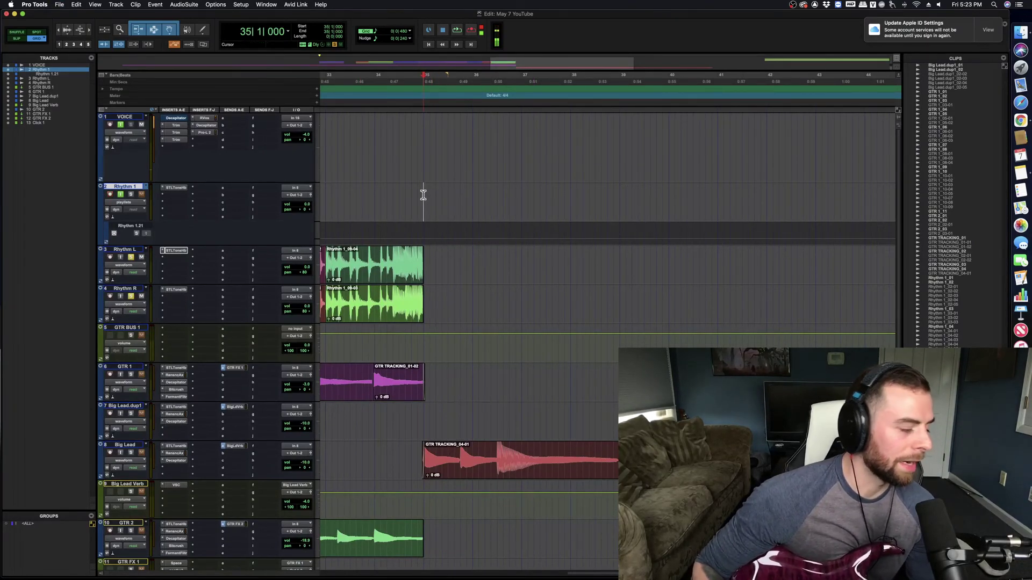
{"action": "left_click_drag", "start_coordinate": [423, 196], "coordinate": [521, 195]}
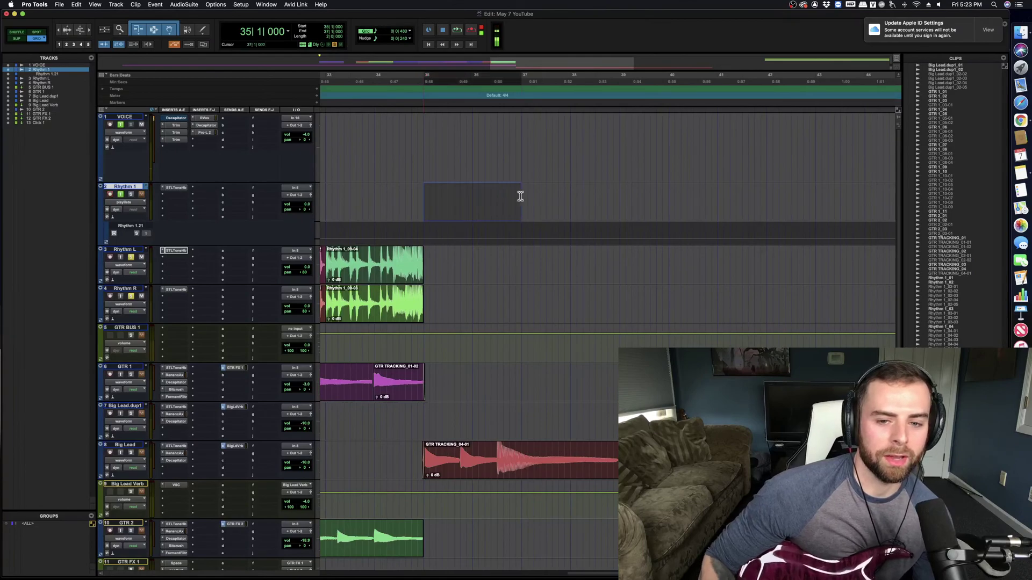
Step: Audition the rhythm guitars leading up to bar 35, and select bars 31 to 35 as the playback range
{"action": "scroll", "coordinate": [488, 220], "scroll_direction": "left", "scroll_amount": 2}
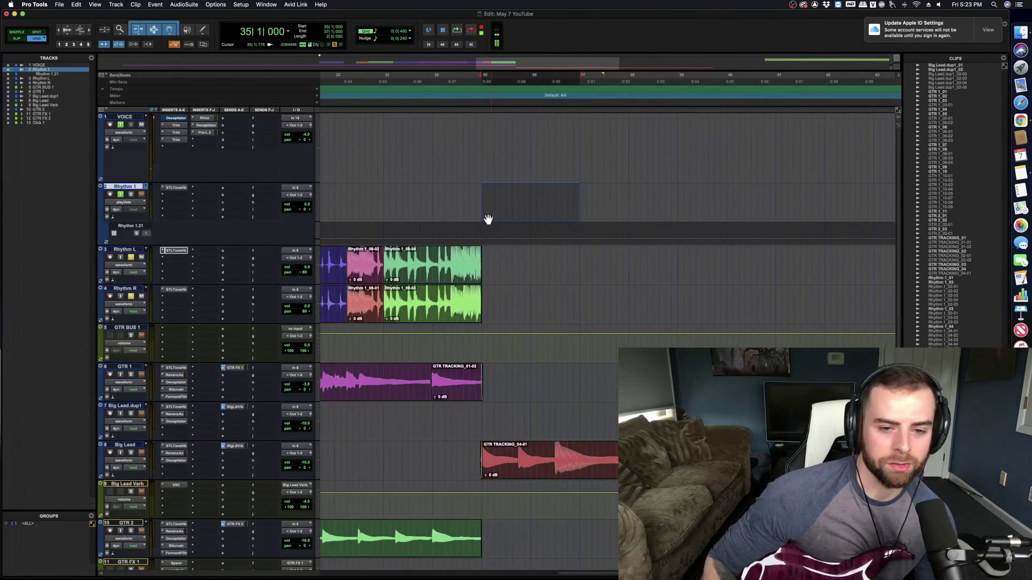
{"action": "left_click", "coordinate": [381, 227]}
{"action": "key", "text": "space"}
{"action": "scroll", "coordinate": [382, 227], "scroll_direction": "right", "scroll_amount": 2}
{"action": "scroll", "coordinate": [441, 237], "scroll_direction": "left", "scroll_amount": 4}
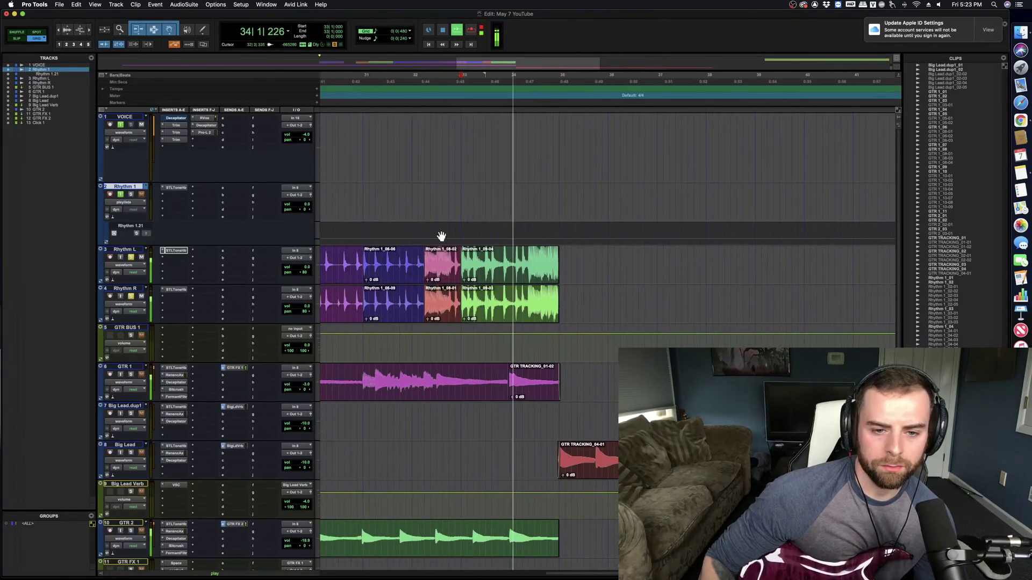
{"action": "key", "text": "space"}
{"action": "scroll", "coordinate": [418, 236], "scroll_direction": "left", "scroll_amount": 1}
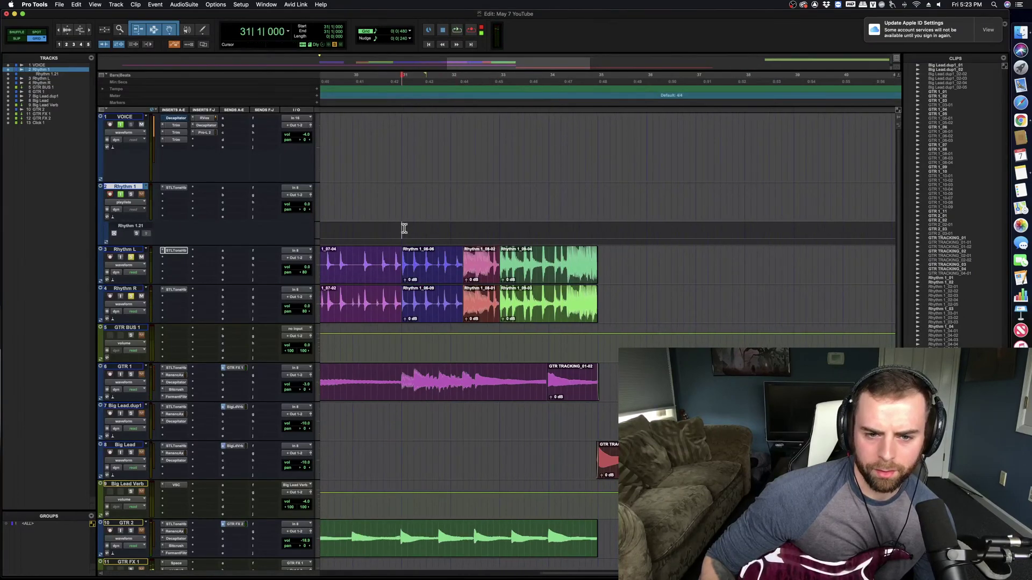
{"action": "left_click_drag", "start_coordinate": [404, 229], "coordinate": [593, 231]}
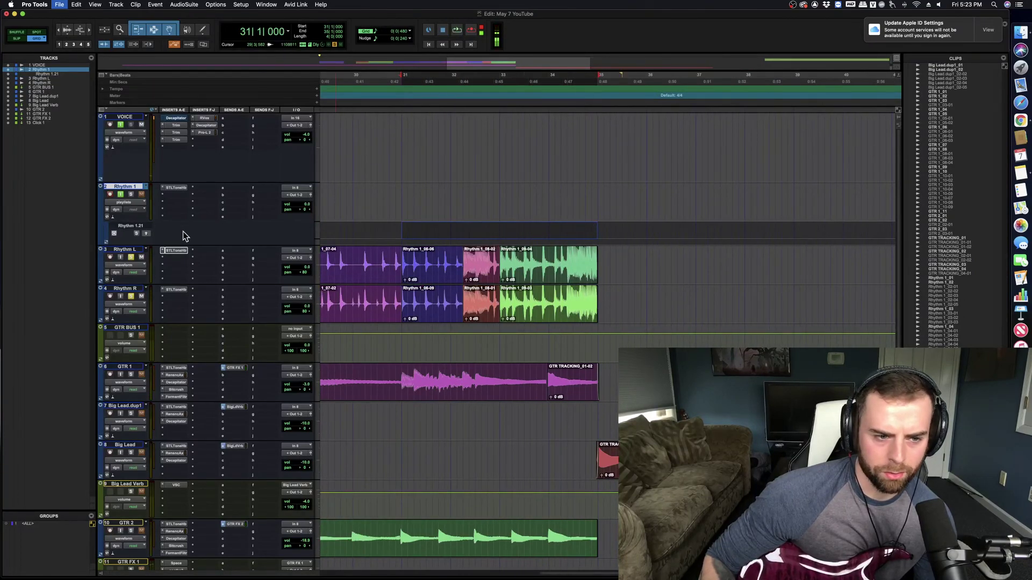
{"action": "key", "text": "space"}
Step: Route the outputs of Rhythm L and Rhythm R to the GTR BUS 1 track and save the session
{"action": "left_click", "coordinate": [127, 288]}
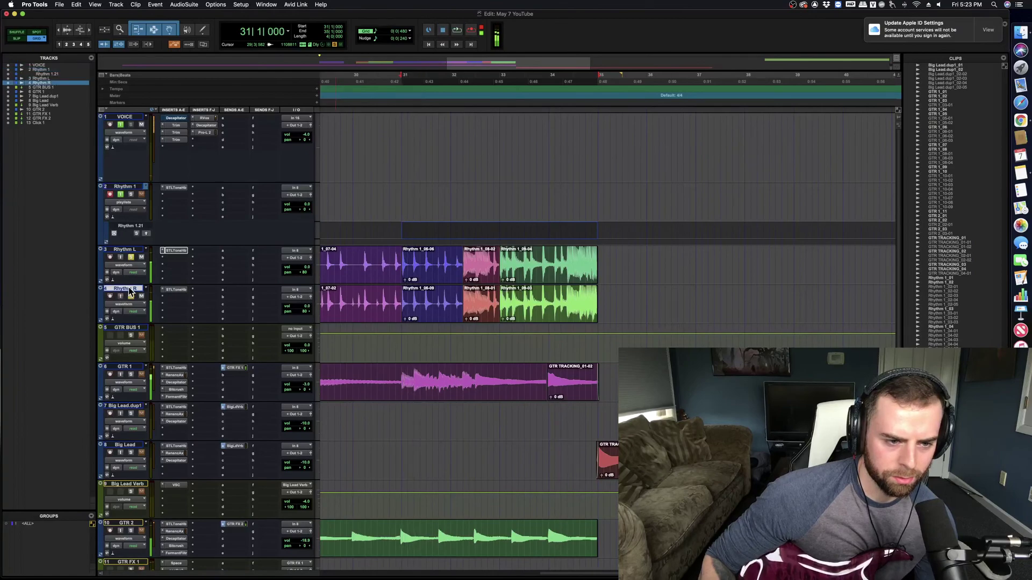
{"action": "left_click", "coordinate": [298, 262]}
{"action": "mouse_move", "coordinate": [309, 279]}
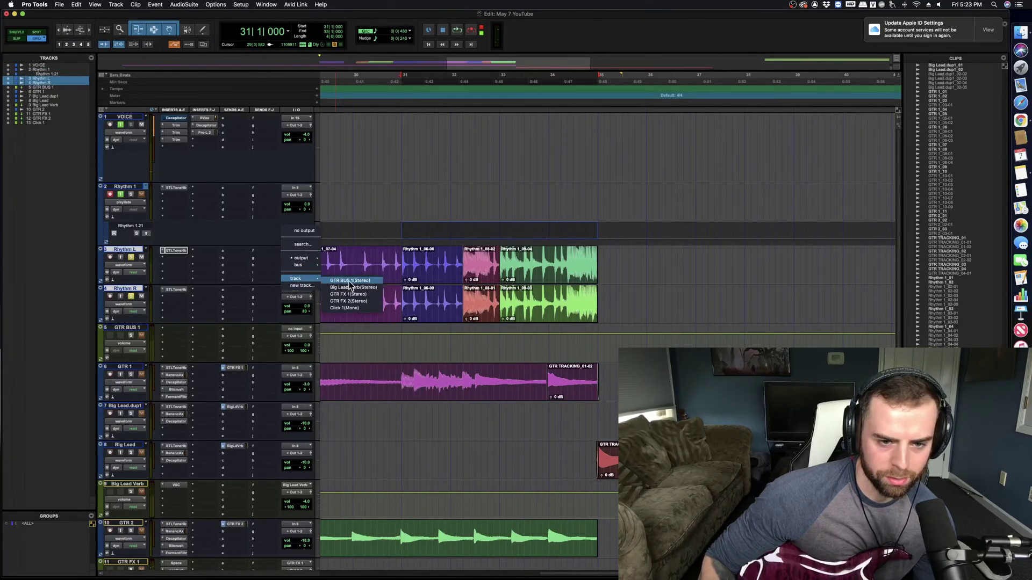
{"action": "left_click", "coordinate": [350, 280], "text": "alt+shift"}
{"action": "key", "text": "space"}
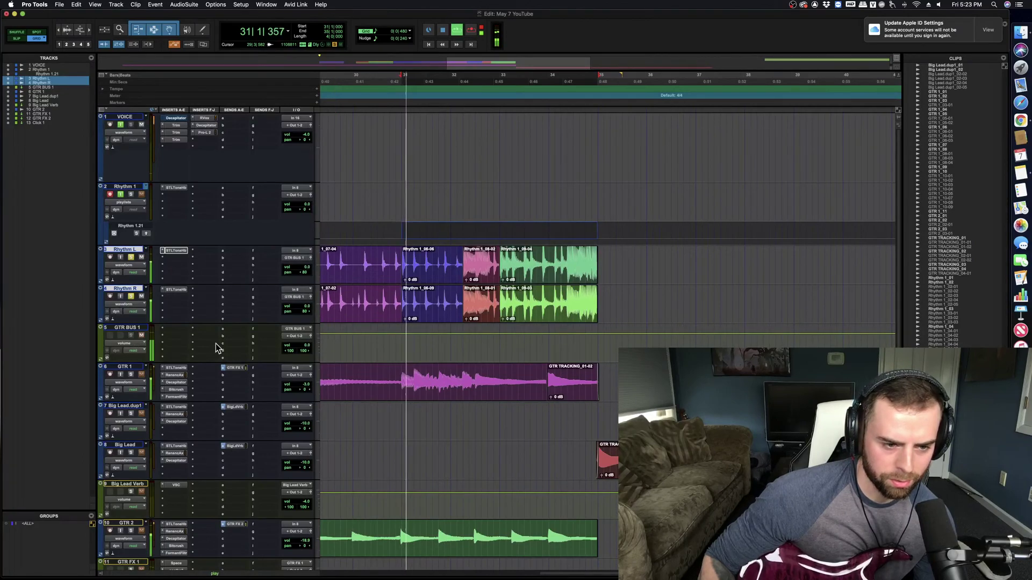
{"action": "key", "text": "space"}
{"action": "left_click", "coordinate": [188, 329]}
{"action": "key", "text": "super+s"}
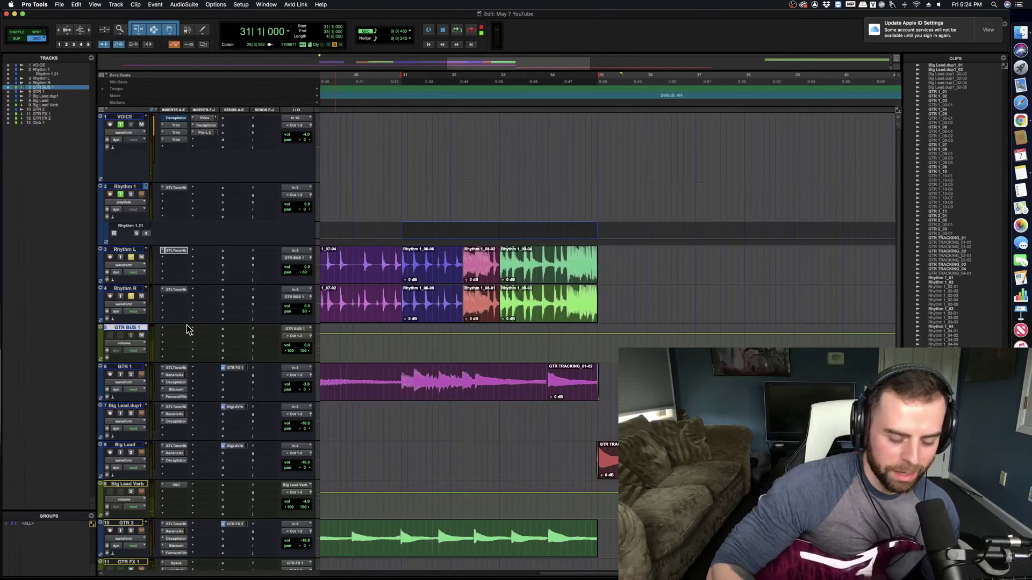
Step: Create a stereo aux input track below GTR BUS 1 and name it GTR COMP
{"action": "key", "text": "shift+super+n"}
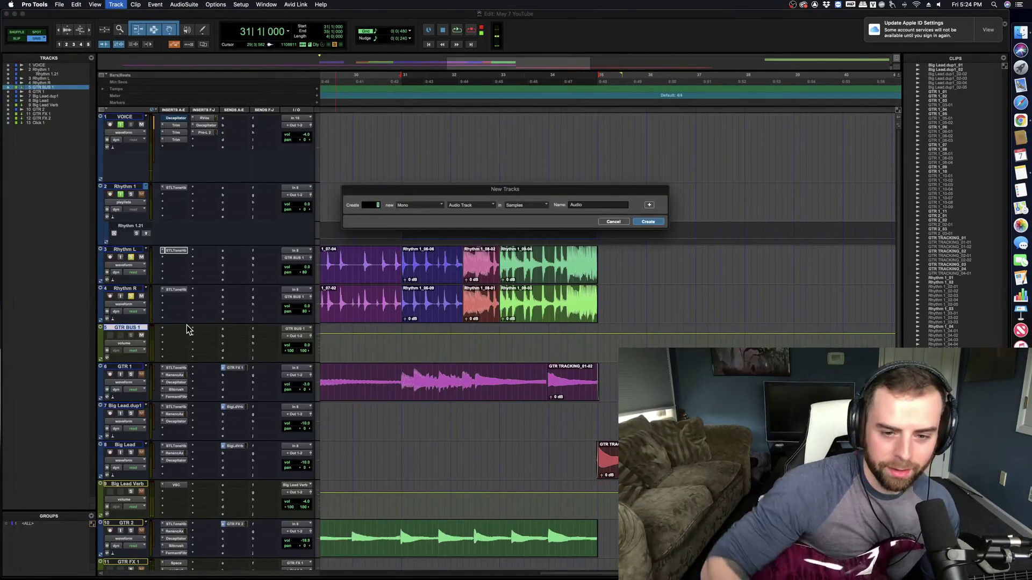
{"action": "left_click", "coordinate": [465, 204]}
{"action": "left_click", "coordinate": [467, 212]}
{"action": "left_click", "coordinate": [419, 205]}
{"action": "left_click", "coordinate": [419, 212]}
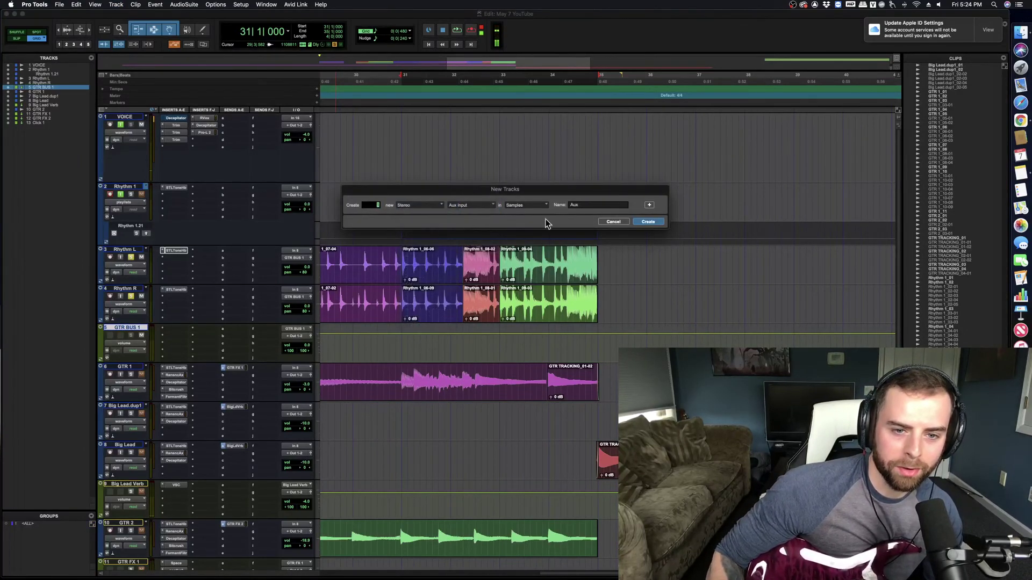
{"action": "key", "text": "Return"}
{"action": "double_click", "coordinate": [137, 365]}
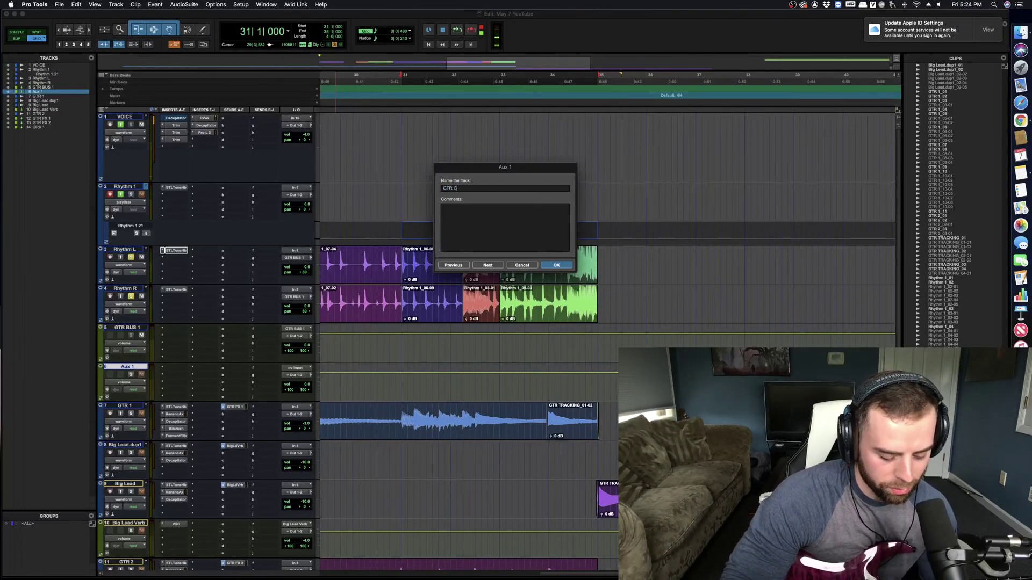
{"action": "key", "text": "Return"}
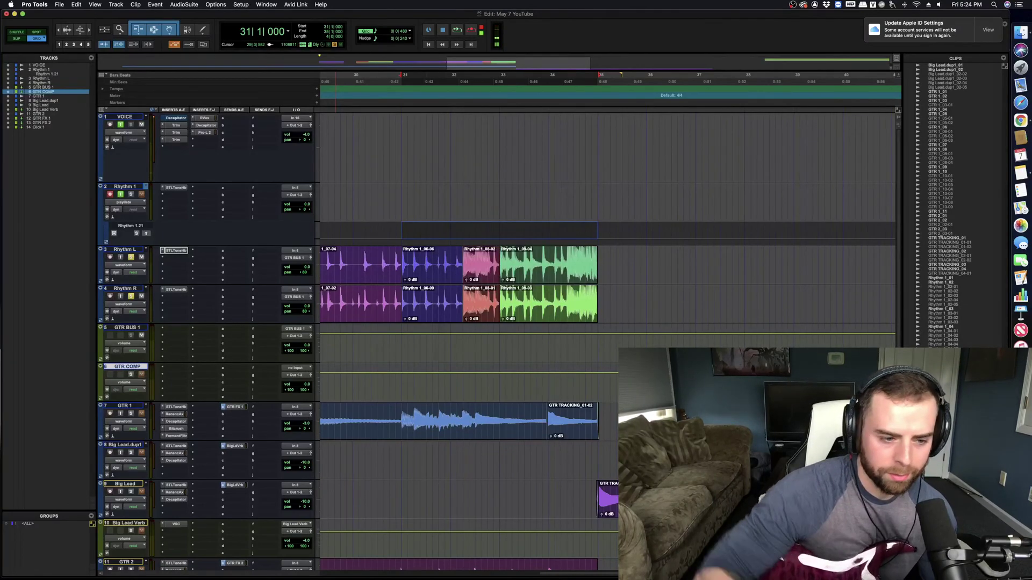
Step: Add a send from GTR BUS 1 to the GTR COMP track and set its level to 0.0 dB
{"action": "left_click", "coordinate": [238, 332]}
{"action": "mouse_move", "coordinate": [240, 372]}
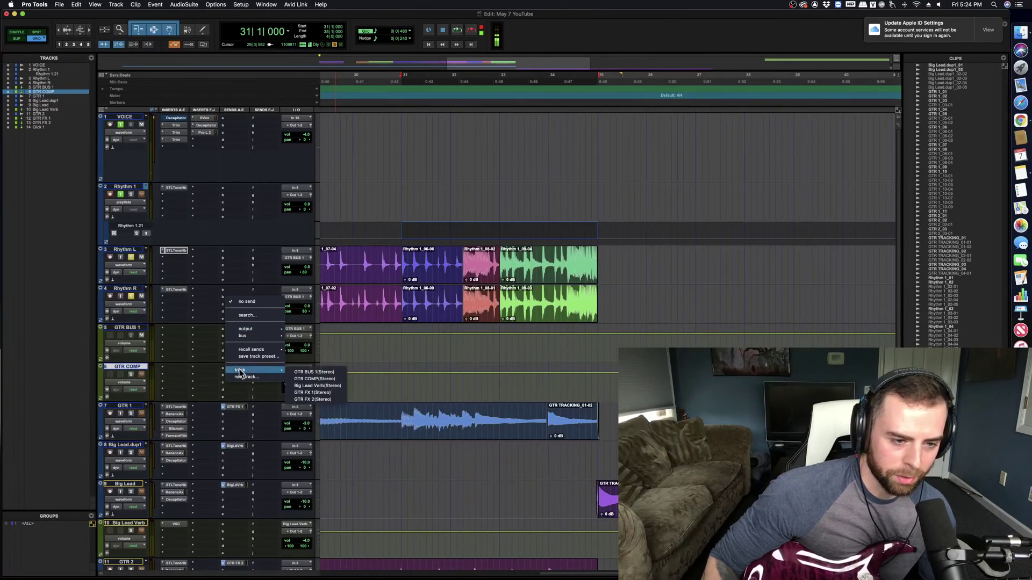
{"action": "left_click", "coordinate": [318, 378]}
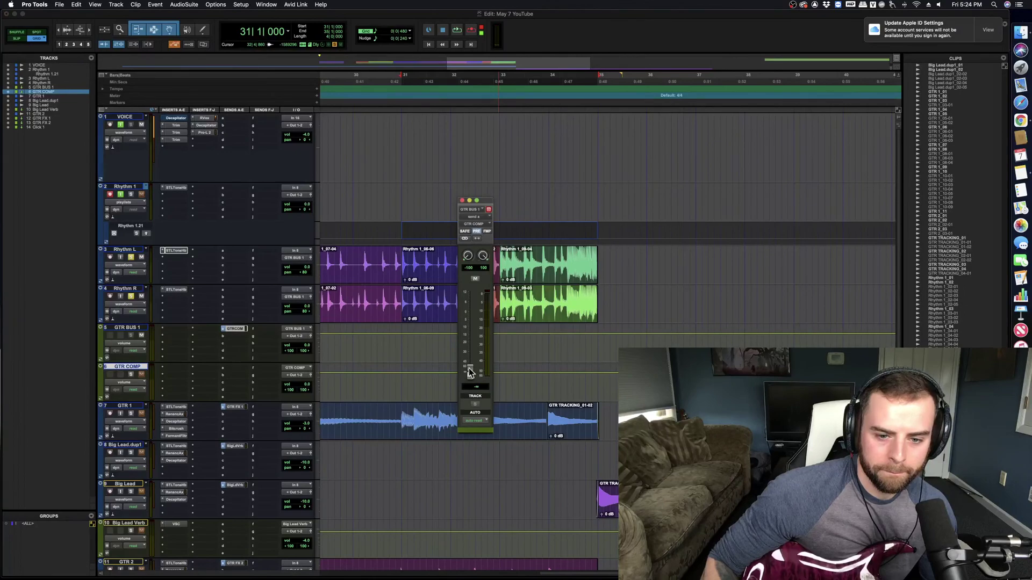
{"action": "left_click", "coordinate": [469, 369], "text": "alt"}
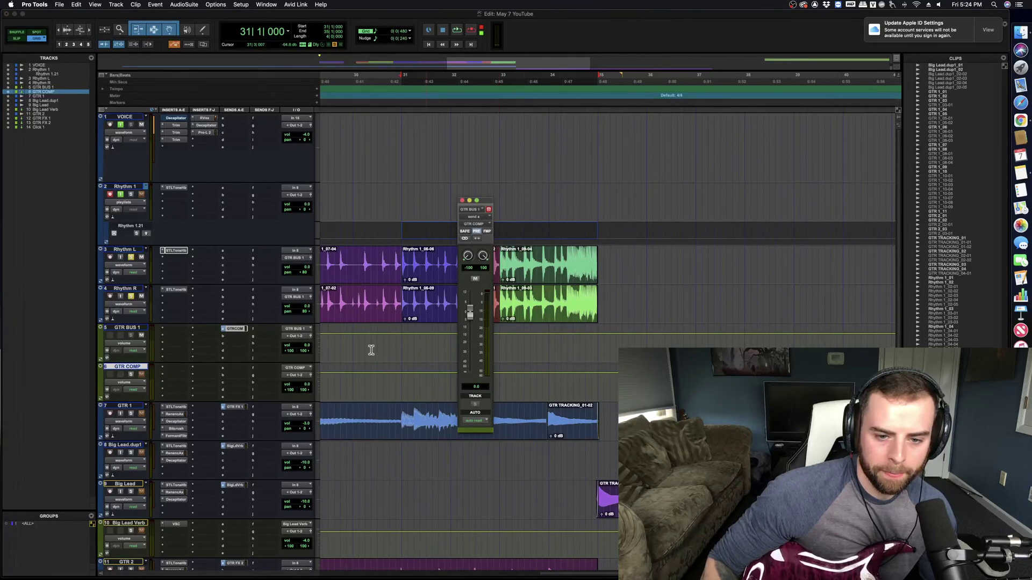
Step: Play back a range starting at 30|3|480 to check the send signal, and solo GTR COMP
{"action": "left_click", "coordinate": [142, 330]}
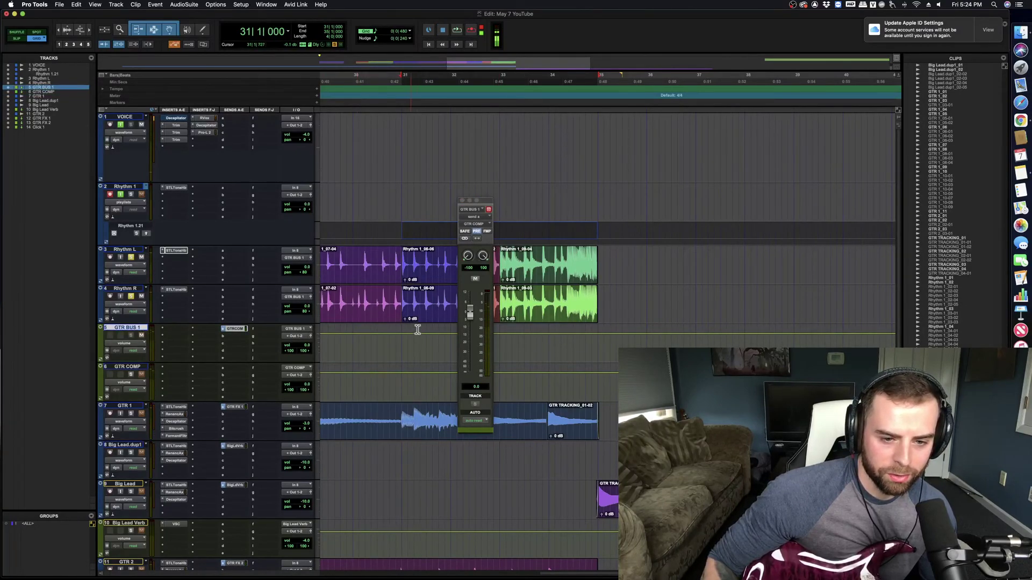
{"action": "left_click_drag", "start_coordinate": [384, 341], "coordinate": [443, 351]}
{"action": "left_click", "coordinate": [134, 368]}
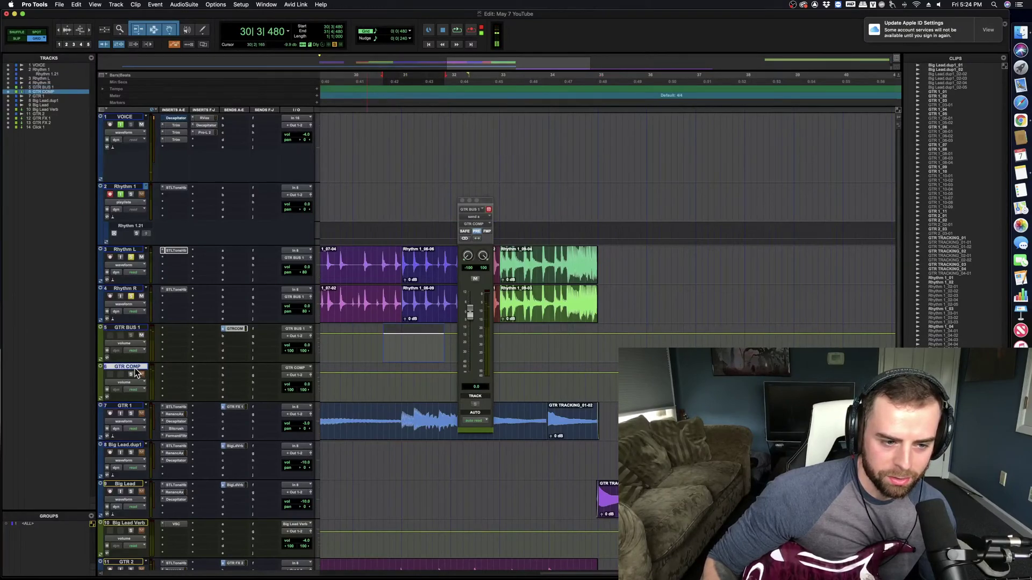
{"action": "key", "text": "space"}
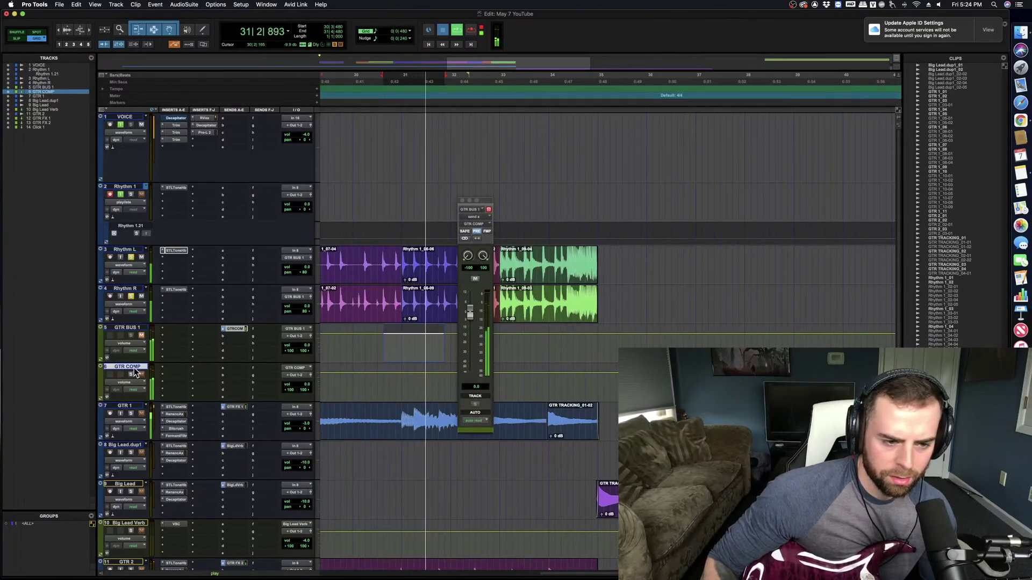
{"action": "left_click", "coordinate": [131, 374]}
{"action": "key", "text": "space"}
Step: Insert the Renaissance Axx compressor on GTR COMP and save the session
{"action": "left_click", "coordinate": [175, 368]}
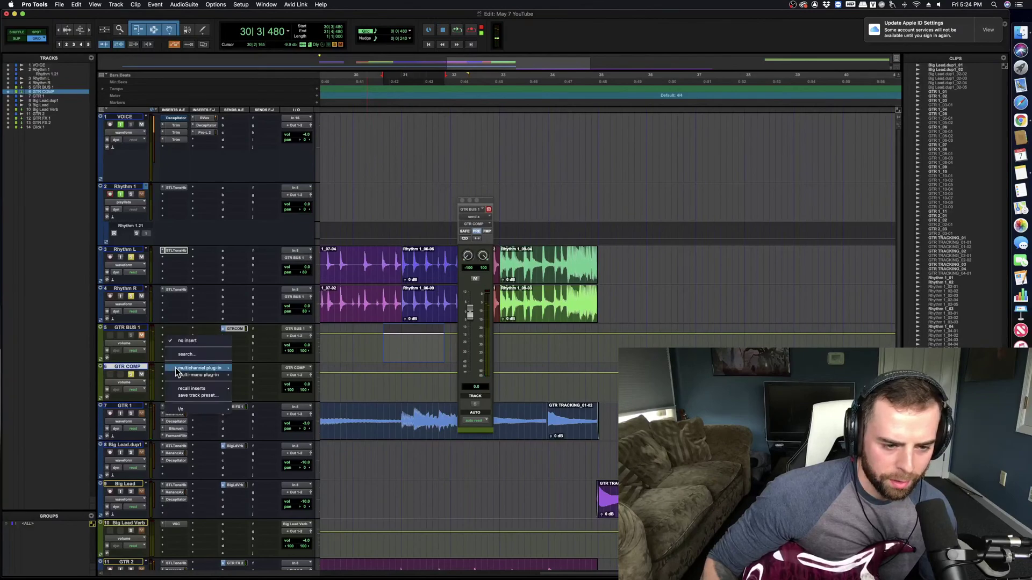
{"action": "type", "text": "ren"}
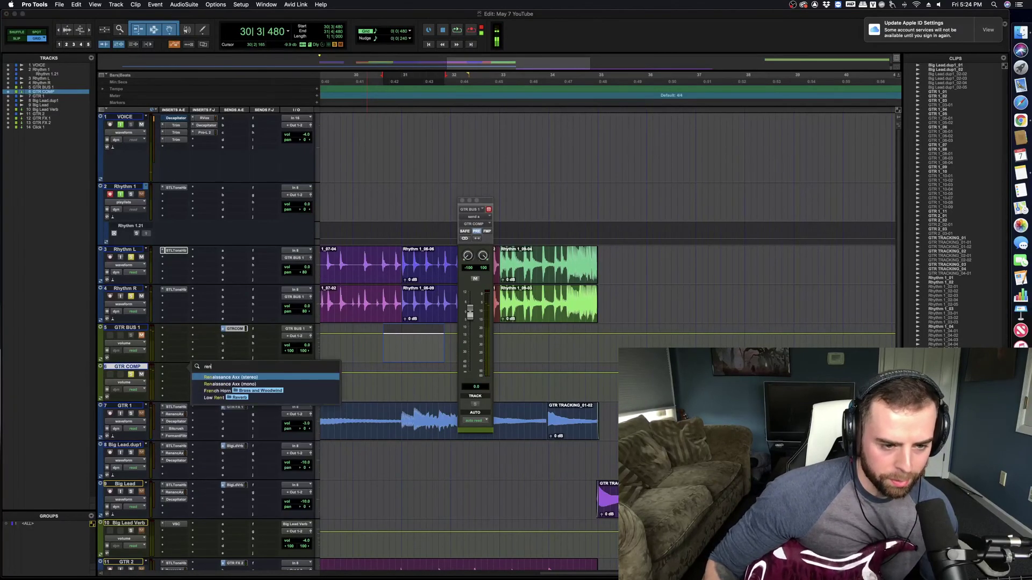
{"action": "left_click", "coordinate": [226, 384]}
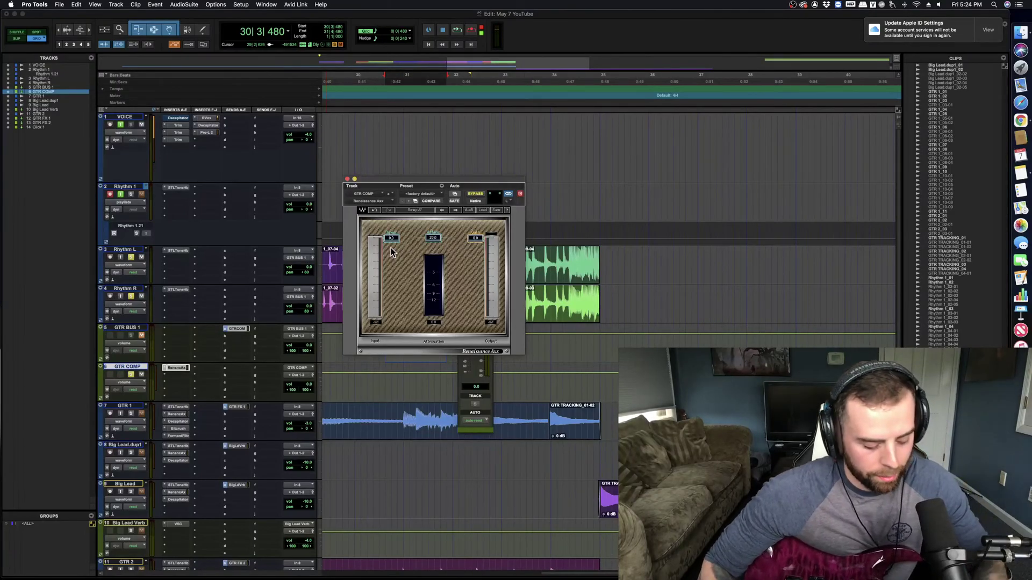
{"action": "key", "text": "super+s"}
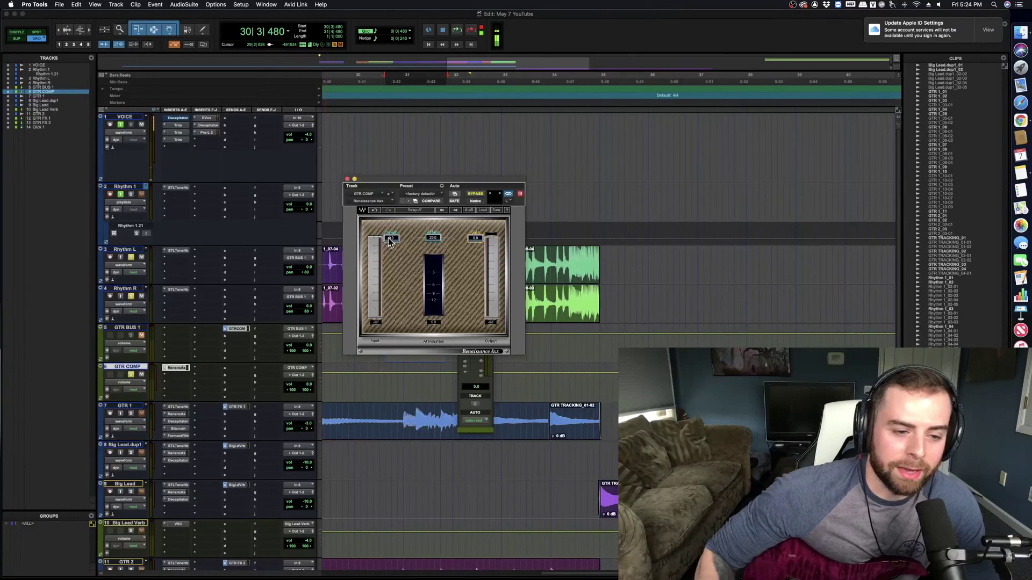
Step: Lower the Renaissance Axx threshold during playback for heavy compression, close the plug-in and save the session
{"action": "key", "text": "space"}
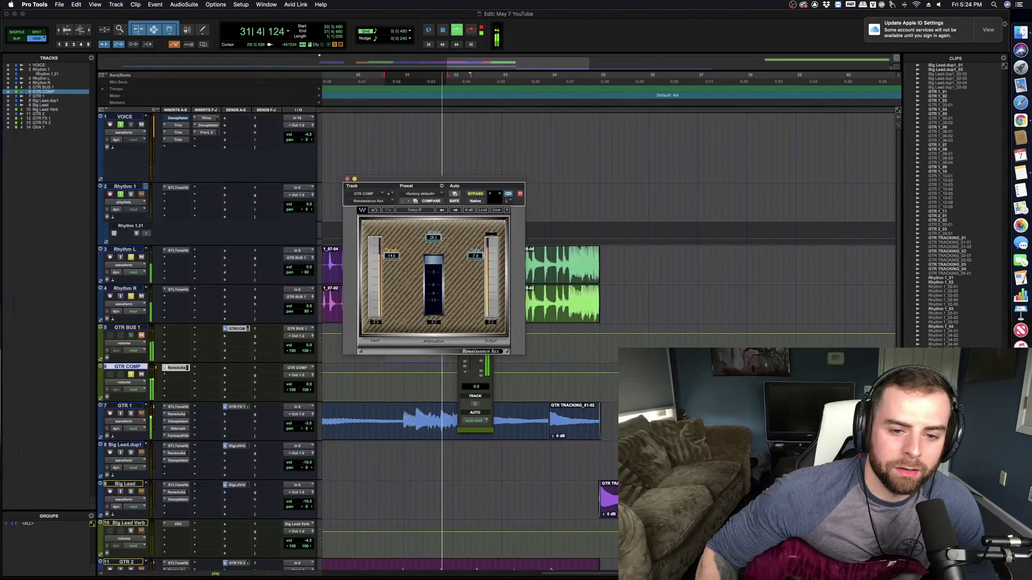
{"action": "left_click_drag", "start_coordinate": [391, 240], "coordinate": [391, 259]}
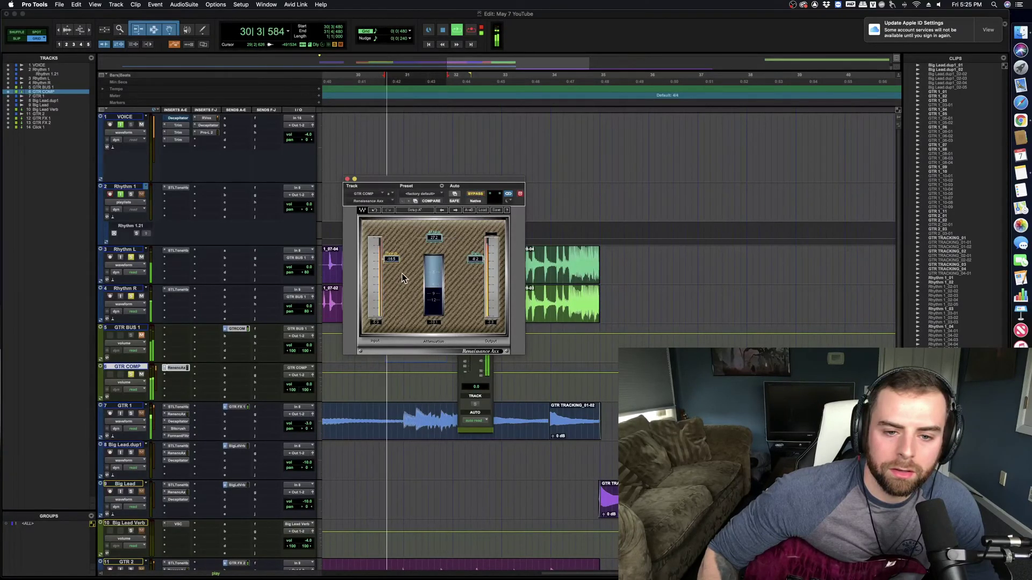
{"action": "key", "text": "space"}
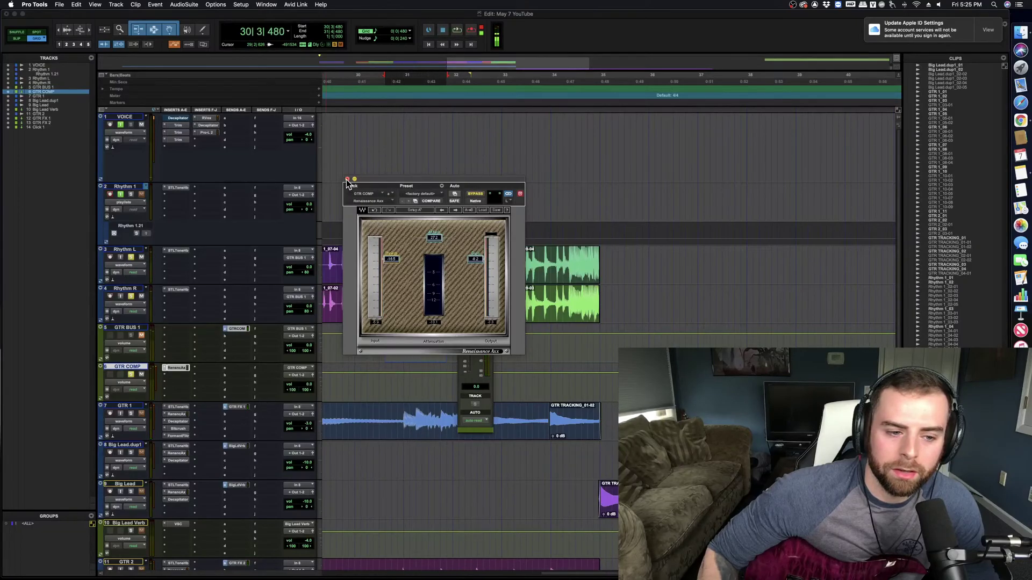
{"action": "left_click", "coordinate": [347, 179]}
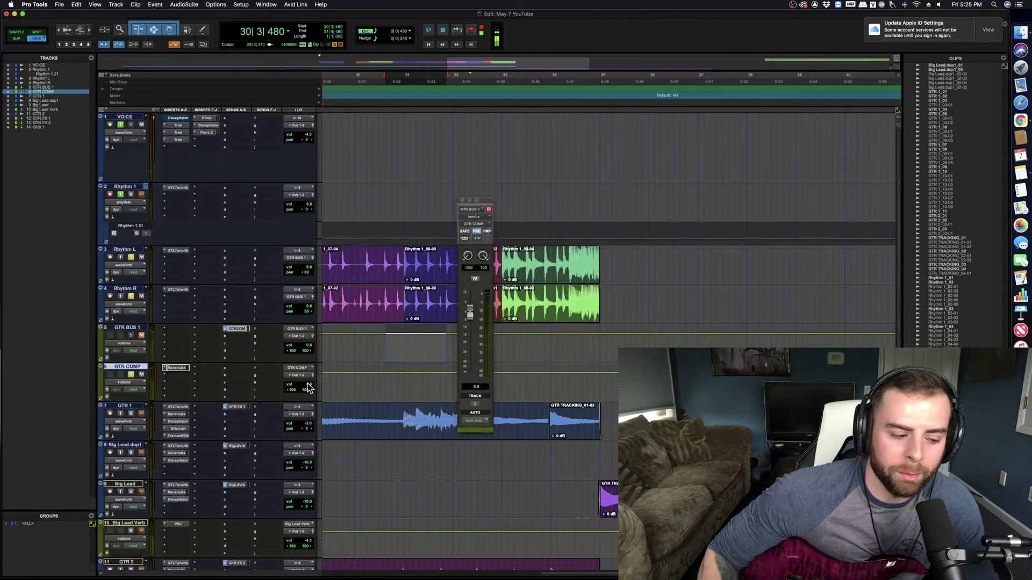
{"action": "key", "text": "super+s"}
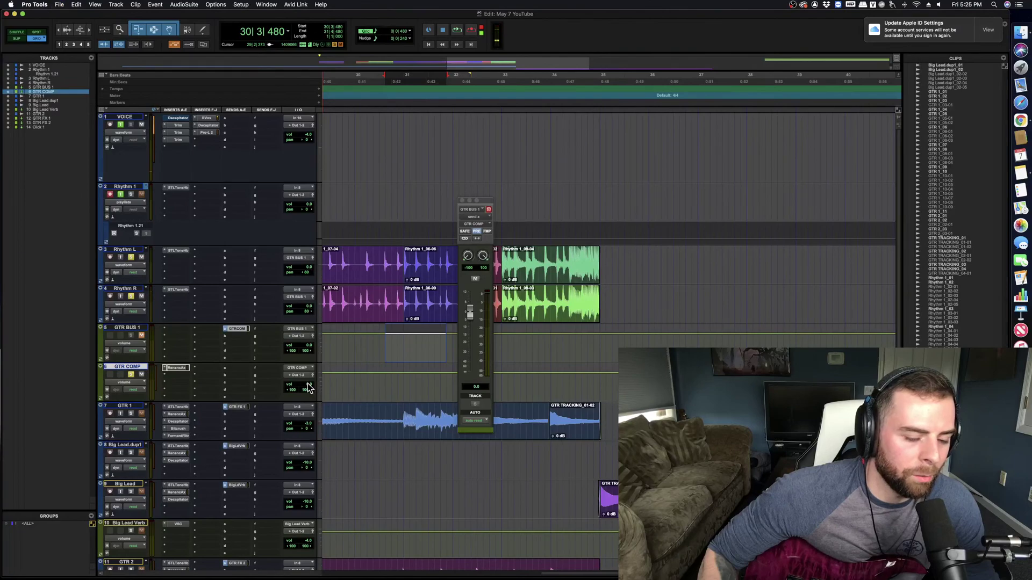
Step: Pull the GTR COMP volume all the way down and play back the selected range
{"action": "left_click", "coordinate": [308, 387]}
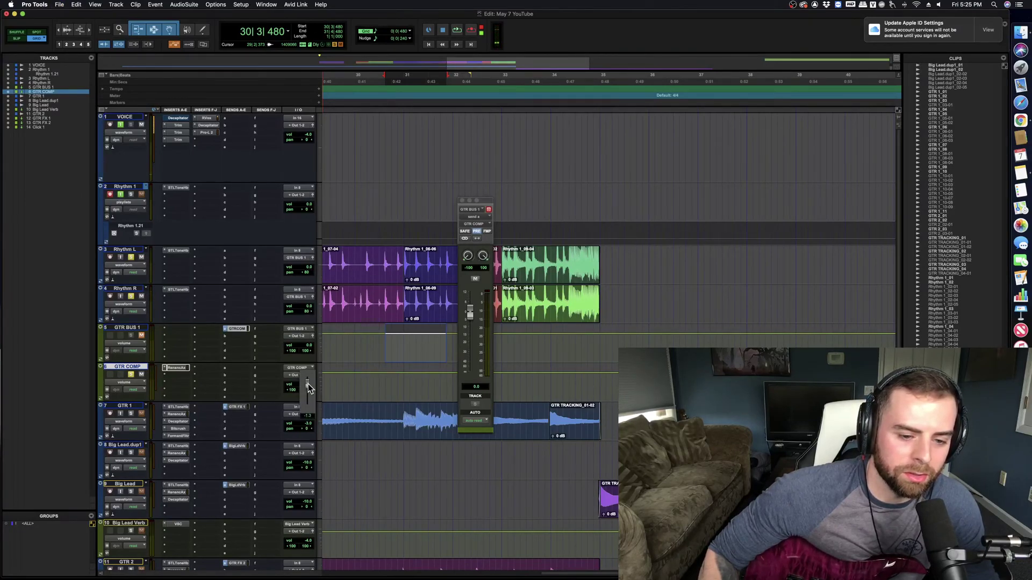
{"action": "left_click_drag", "start_coordinate": [311, 423], "coordinate": [311, 423]}
{"action": "key", "text": "space"}
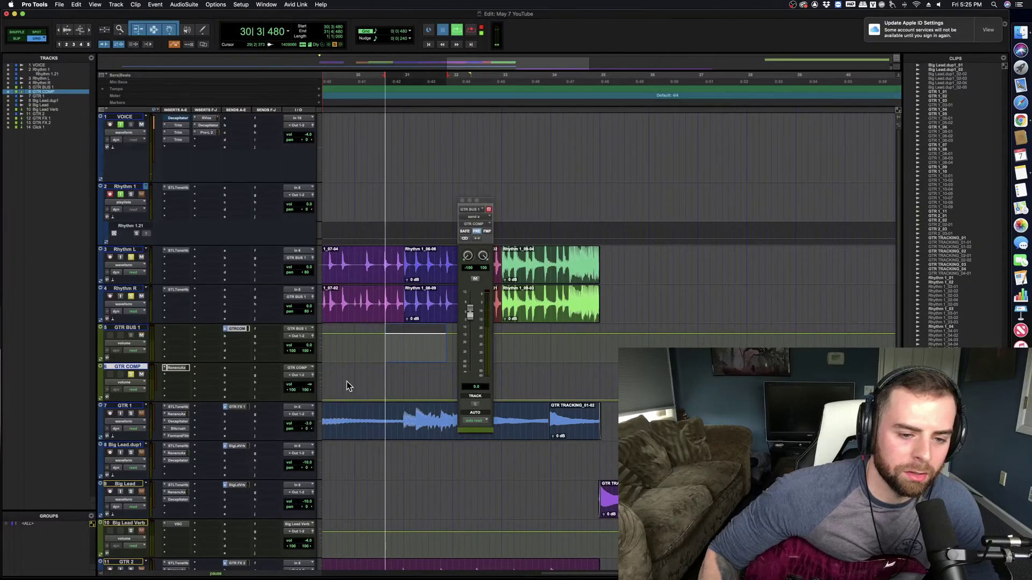
Step: Try GTR BUS 1 at about -4 dB, reset its volume to 0.0 dB, and lower it to about -2 dB
{"action": "left_click_drag", "start_coordinate": [305, 346], "coordinate": [315, 355]}
{"action": "key", "text": "space"}
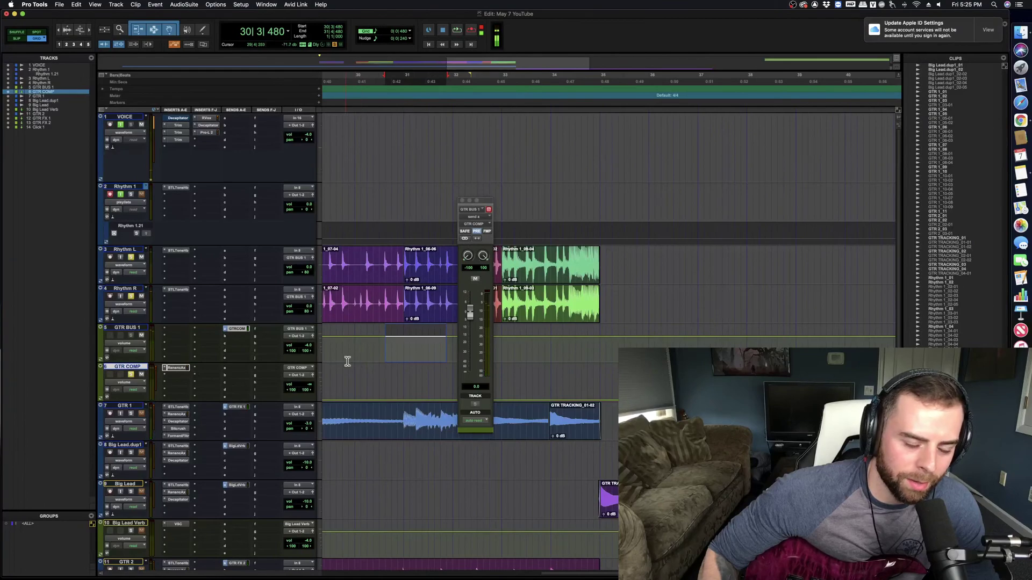
{"action": "left_click", "coordinate": [310, 346], "text": "alt"}
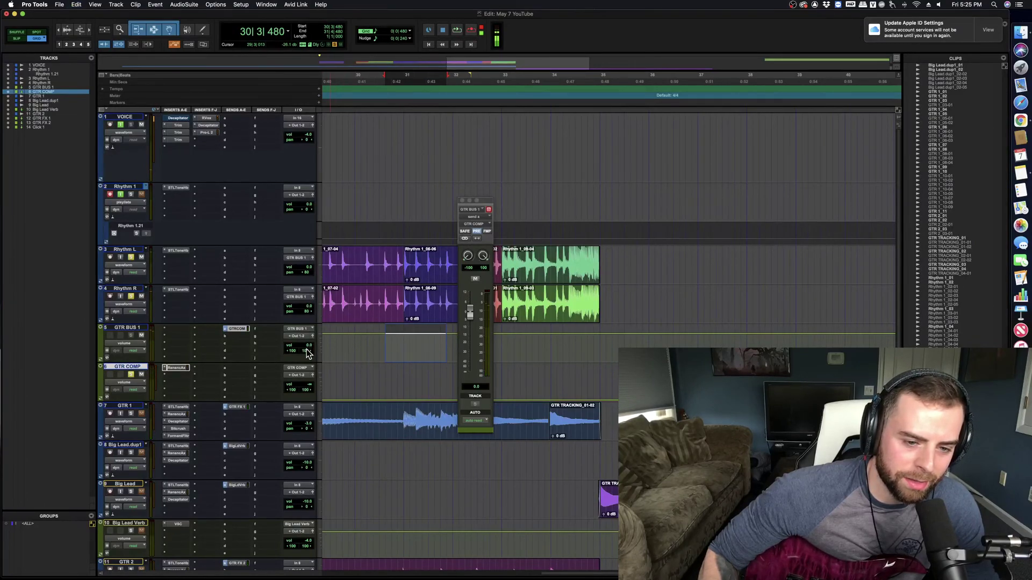
{"action": "left_click_drag", "start_coordinate": [304, 350], "coordinate": [313, 355]}
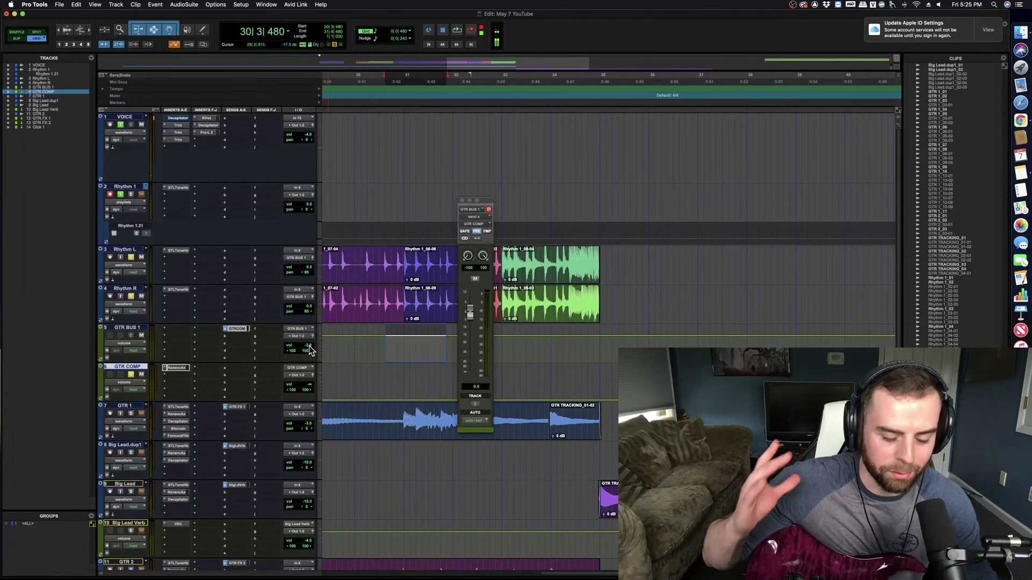
Step: During playback, lower the GTR BUS 1 volume to about -5 dB and raise GTR COMP from silence to blend in the compression
{"action": "key", "text": "space"}
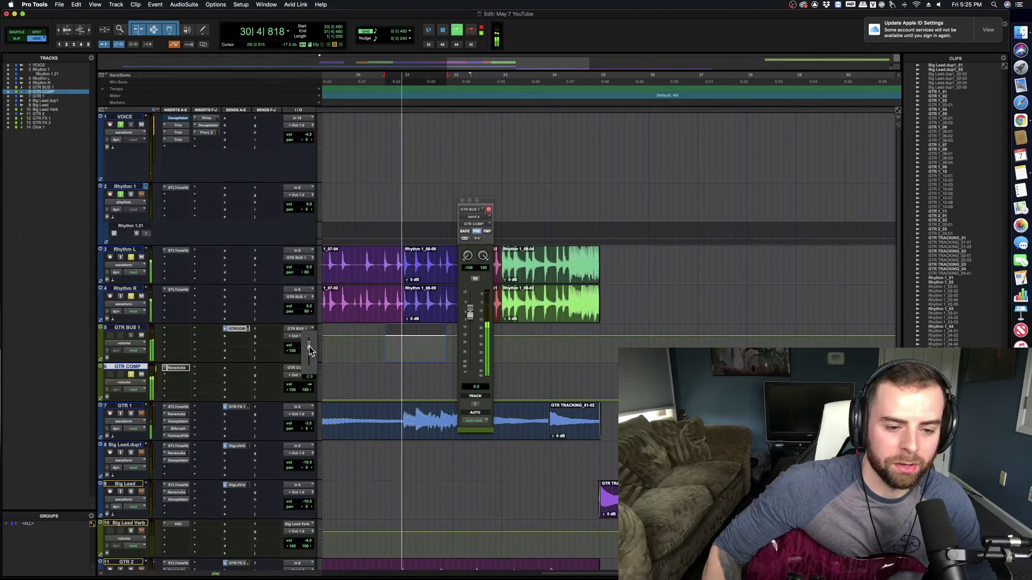
{"action": "left_click_drag", "start_coordinate": [309, 349], "coordinate": [313, 342]}
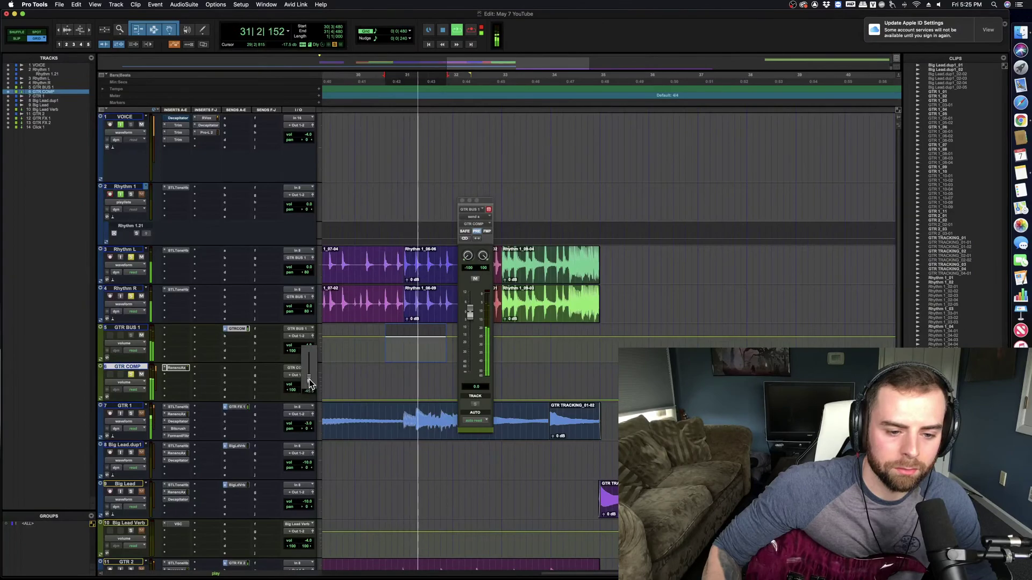
{"action": "left_click_drag", "start_coordinate": [313, 394], "coordinate": [313, 355]}
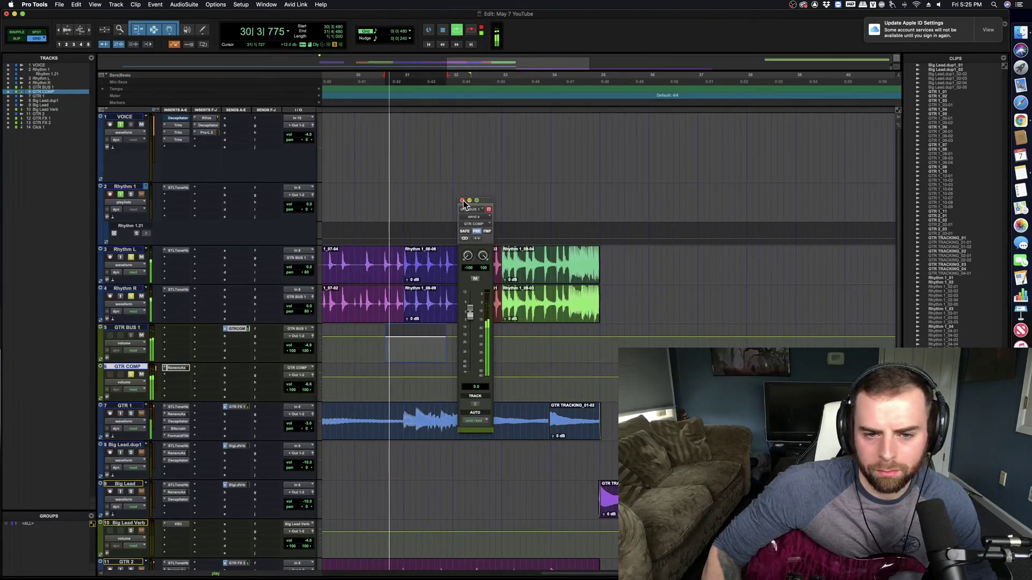
Step: Close the send window and play back the rhythm guitars from around bar 32 to check the blend
{"action": "left_click", "coordinate": [479, 342]}
{"action": "key", "text": "space"}
{"action": "left_click", "coordinate": [469, 345]}
{"action": "key", "text": "space"}
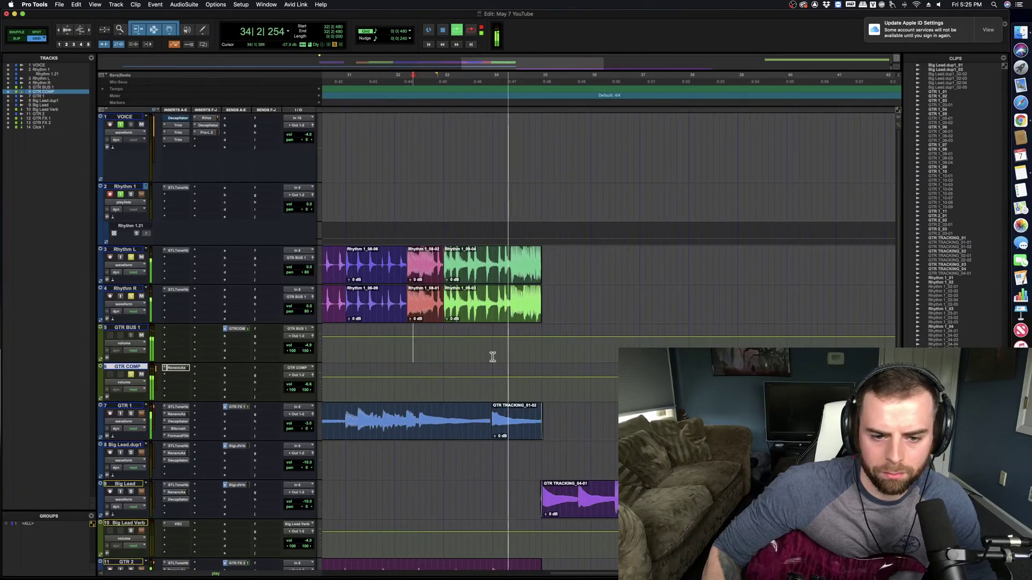
{"action": "key", "text": "space"}
{"action": "key", "text": "space"}
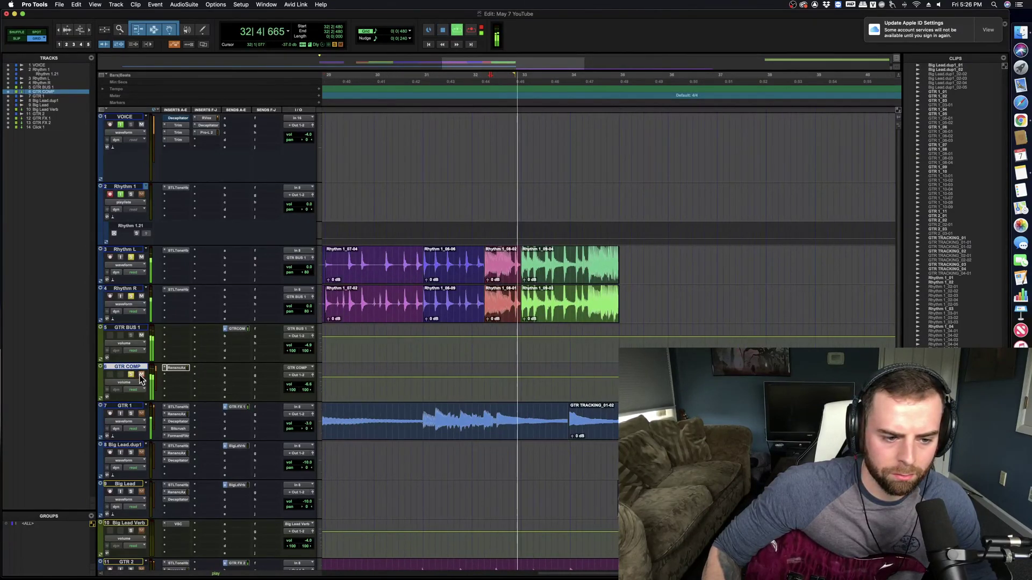
Step: Lower the GTR COMP volume slightly and trim GTR BUS 1 to about -5.1 dB
{"action": "left_click_drag", "start_coordinate": [306, 388], "coordinate": [312, 392]}
{"action": "key", "text": "space"}
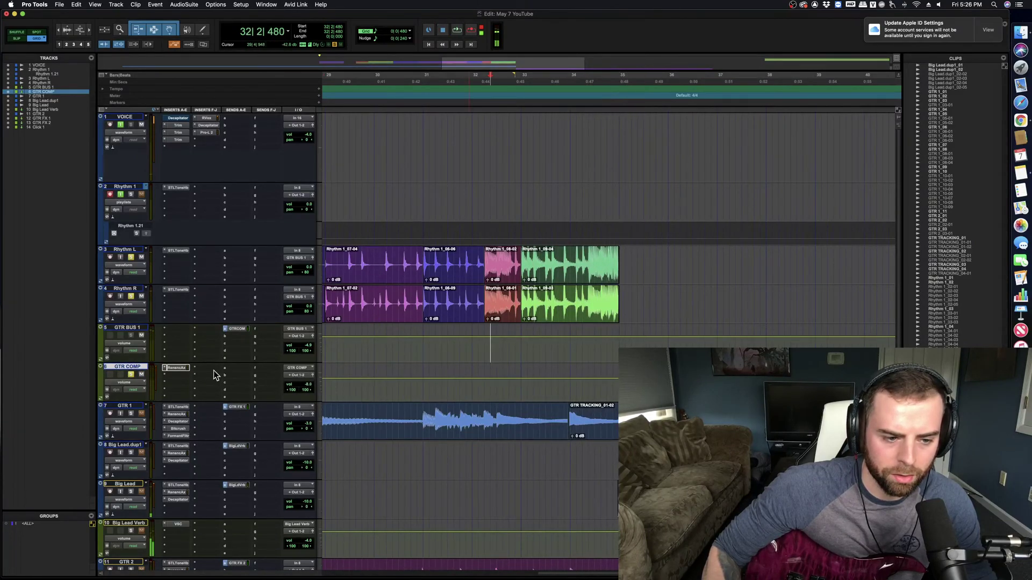
{"action": "left_click_drag", "start_coordinate": [311, 349], "coordinate": [312, 351]}
Step: Create one new stereo Aux Input track below GTR COMP
{"action": "key", "text": "super+shift+n"}
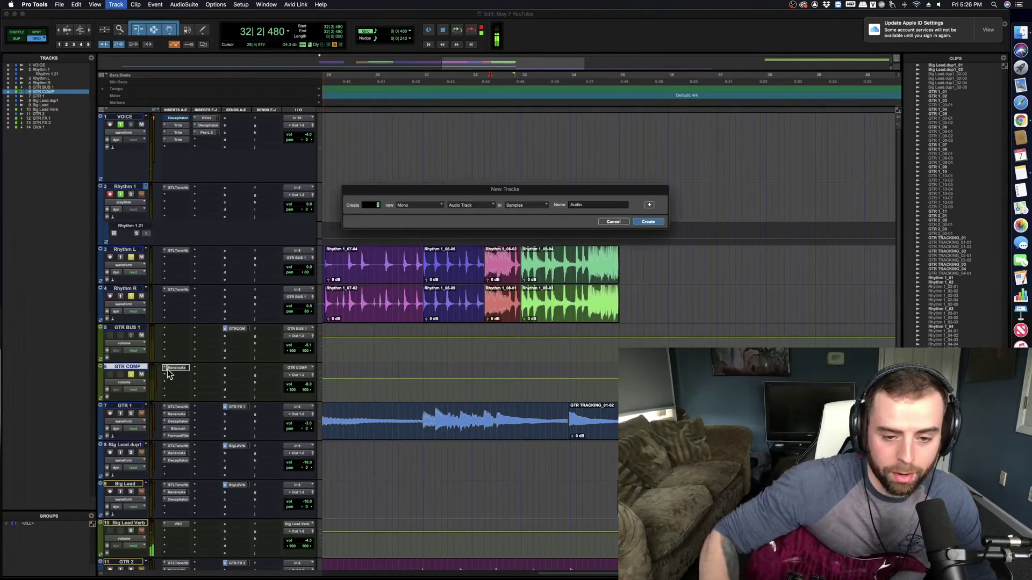
{"action": "left_click", "coordinate": [471, 205]}
{"action": "left_click", "coordinate": [468, 211]}
{"action": "left_click", "coordinate": [421, 205]}
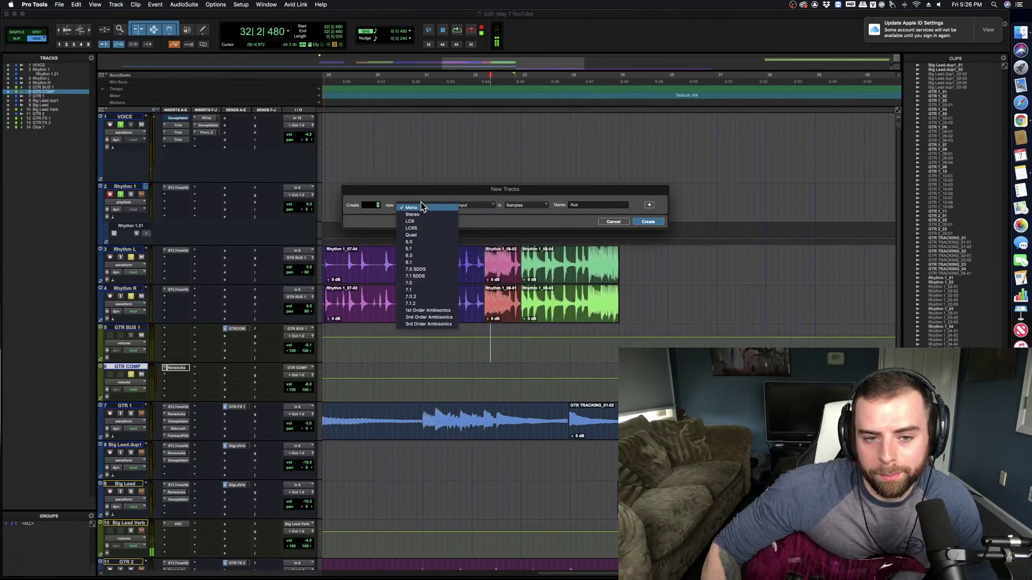
{"action": "left_click", "coordinate": [431, 214]}
{"action": "key", "text": "Return"}
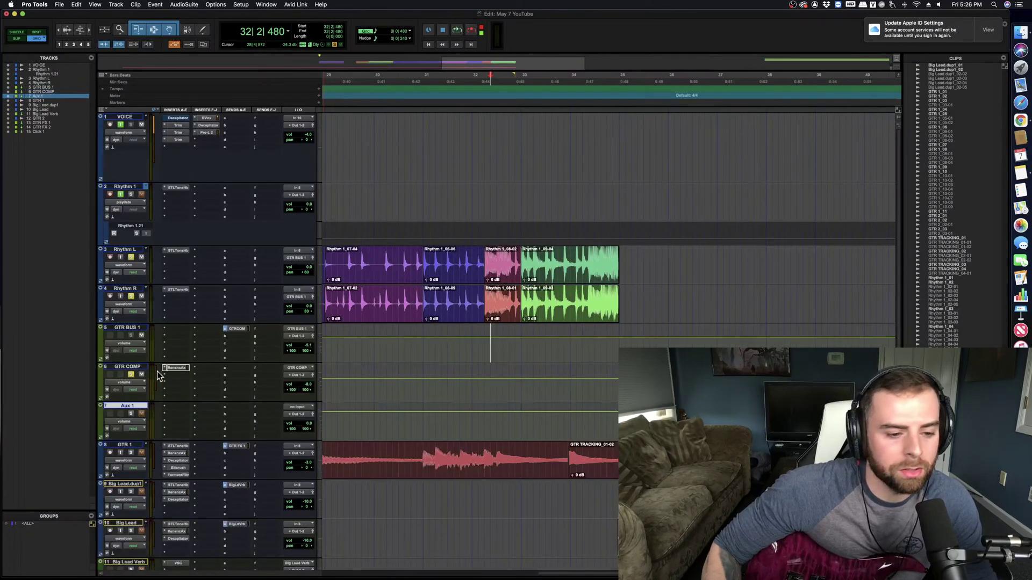
Step: Rename the new aux track as GTR Bus 2 and save the session
{"action": "double_click", "coordinate": [133, 405]}
{"action": "type", "text": "G"}
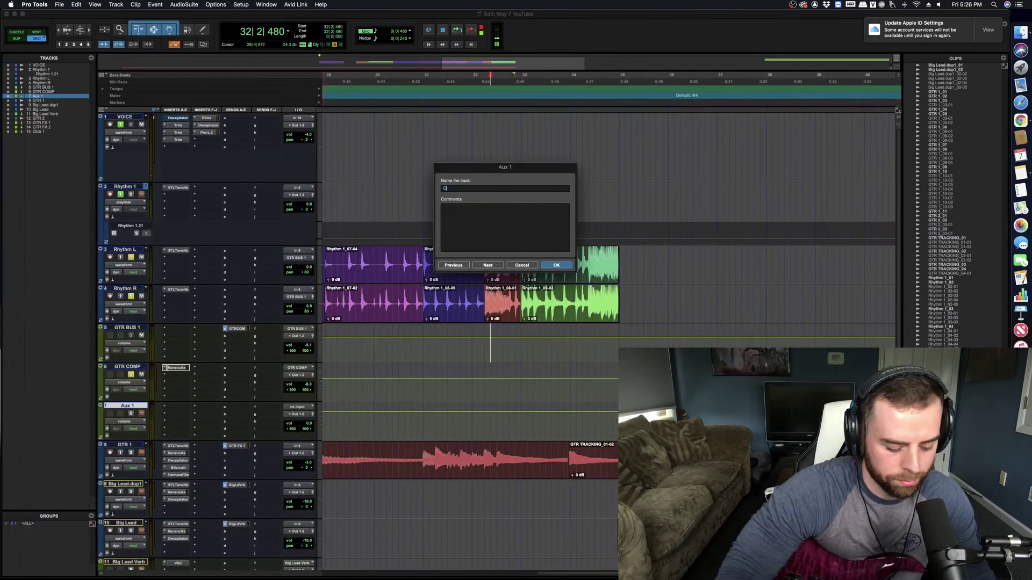
{"action": "type", "text": "TR Bus 2"}
{"action": "key", "text": "Return"}
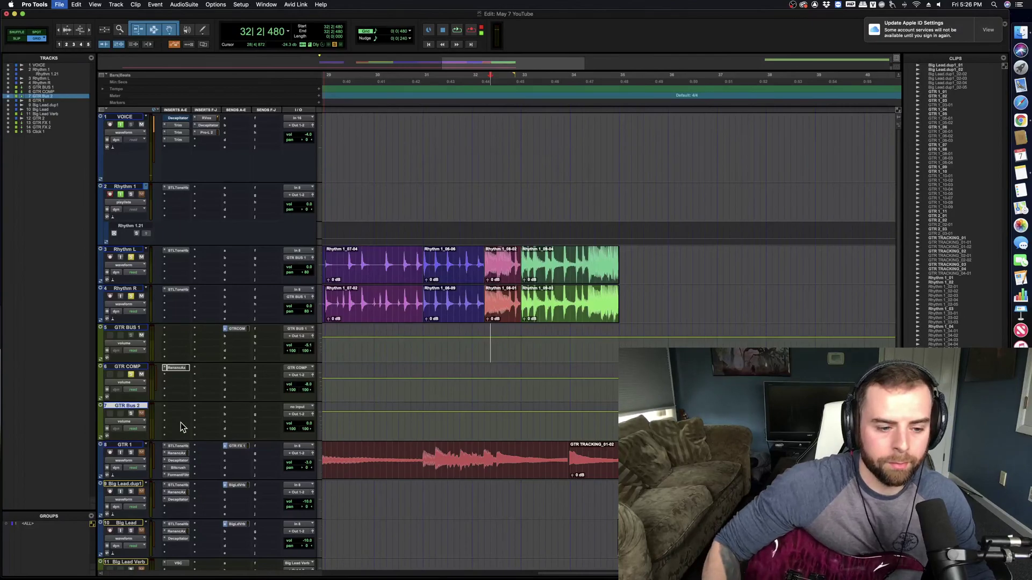
{"action": "key", "text": "super+s"}
Step: Insert the Decapitator plug-in in the first insert slot of GTR Bus 2
{"action": "left_click", "coordinate": [176, 406]}
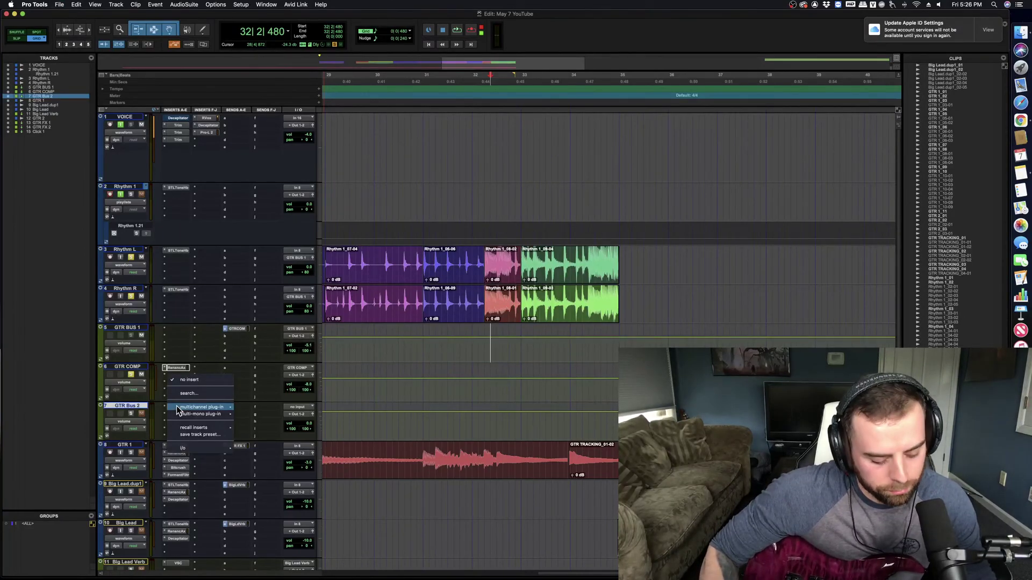
{"action": "key", "text": "Escape"}
{"action": "left_click", "coordinate": [177, 407]}
{"action": "left_click", "coordinate": [223, 421]}
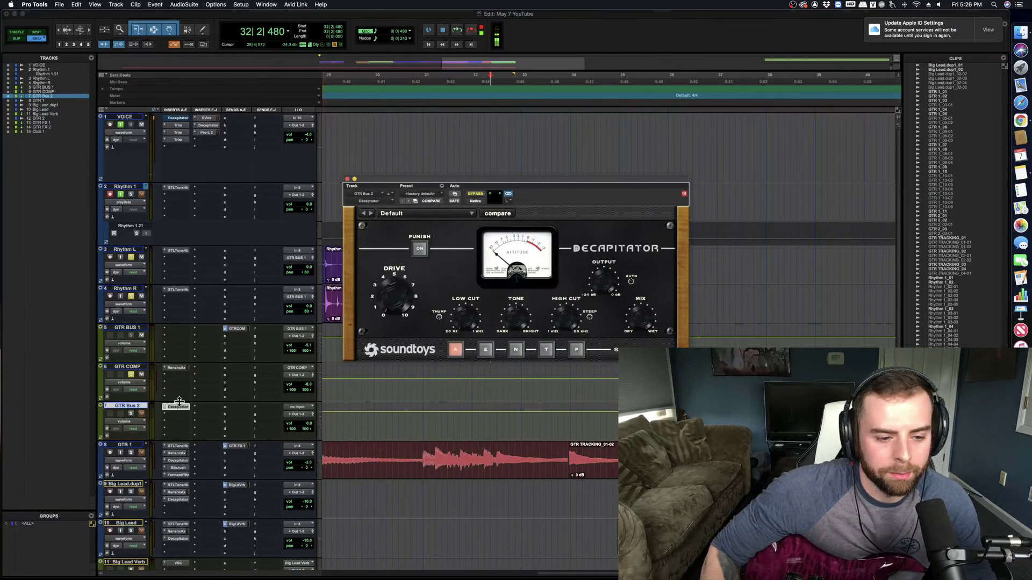
Step: Select GTR BUS 1 and GTR COMP together and route both outputs to the GTR Bus 2 track
{"action": "left_click", "coordinate": [135, 328]}
{"action": "left_click", "coordinate": [134, 367], "text": "shift"}
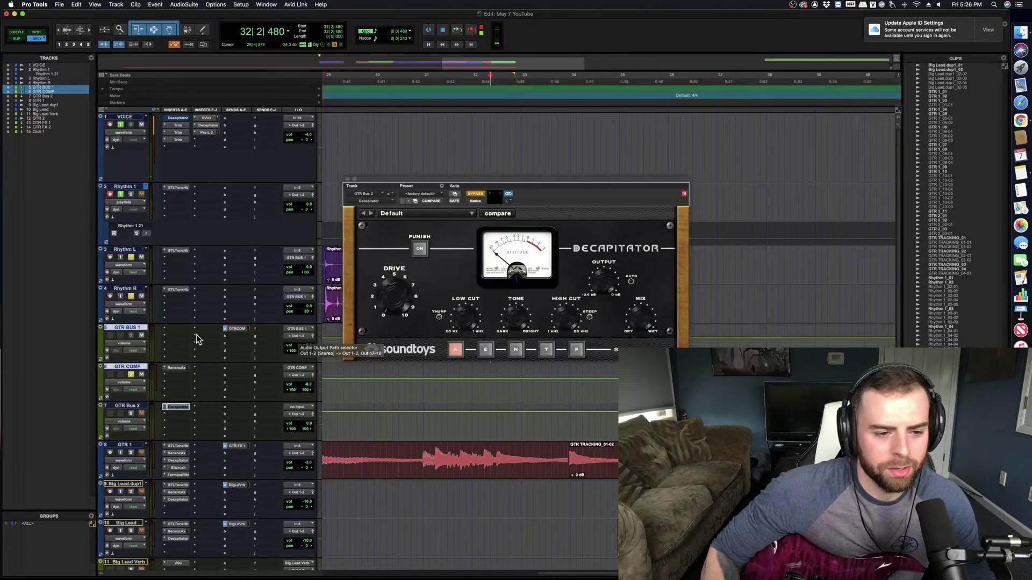
{"action": "left_click", "coordinate": [128, 329]}
{"action": "left_click", "coordinate": [134, 368], "text": "shift"}
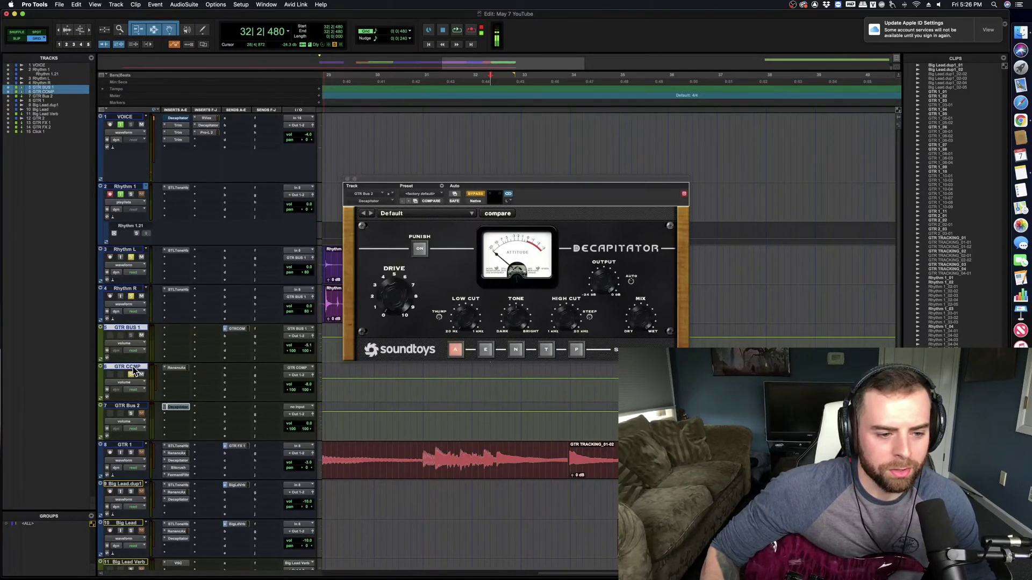
{"action": "left_click", "coordinate": [300, 339]}
{"action": "mouse_move", "coordinate": [301, 356]}
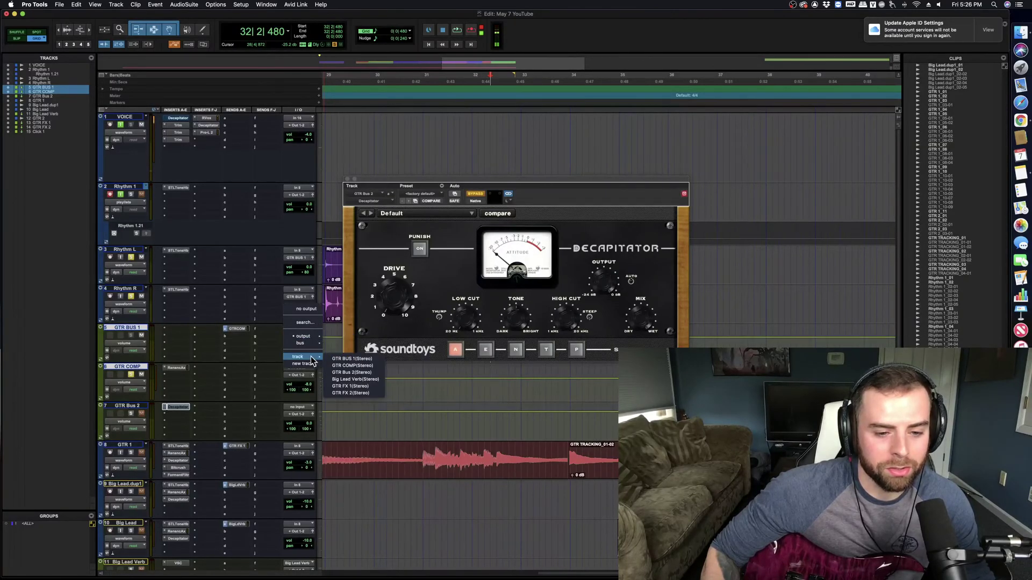
{"action": "left_click", "coordinate": [357, 373]}
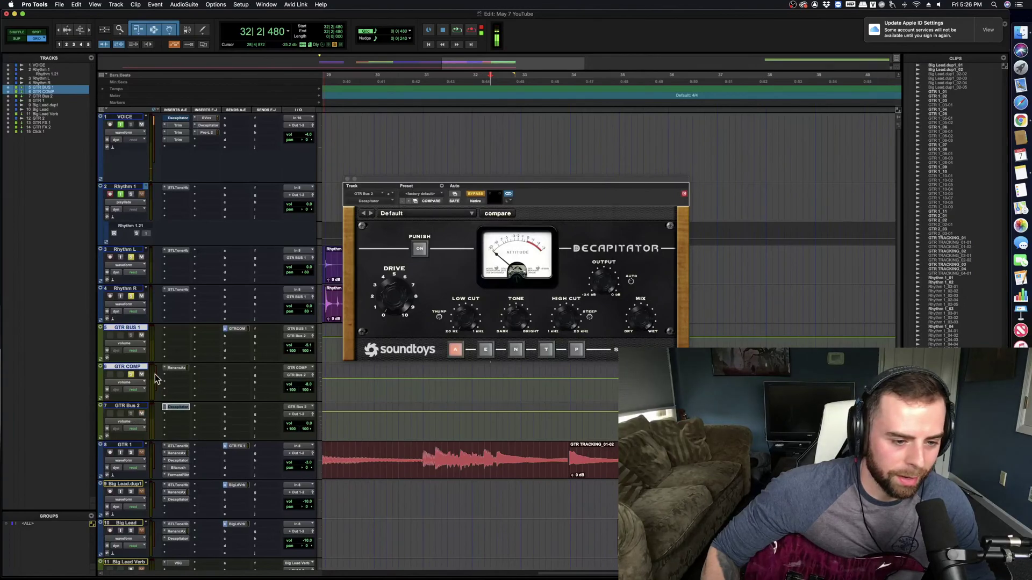
Step: Reselect GTR BUS 1 and GTR COMP and play them back through GTR Bus 2 with Decapitator bypassed
{"action": "left_click", "coordinate": [130, 329]}
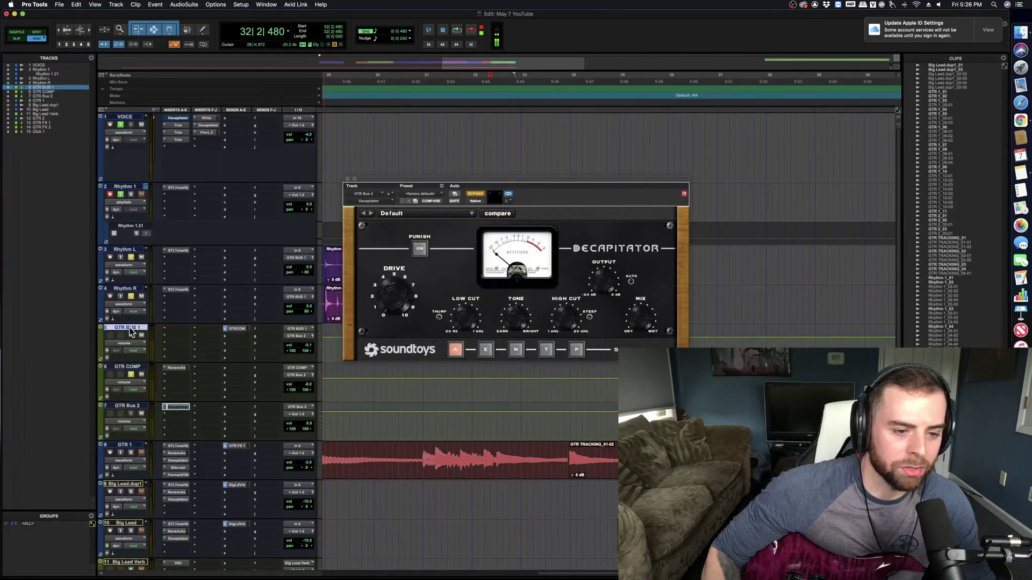
{"action": "left_click", "coordinate": [129, 367], "text": "shift"}
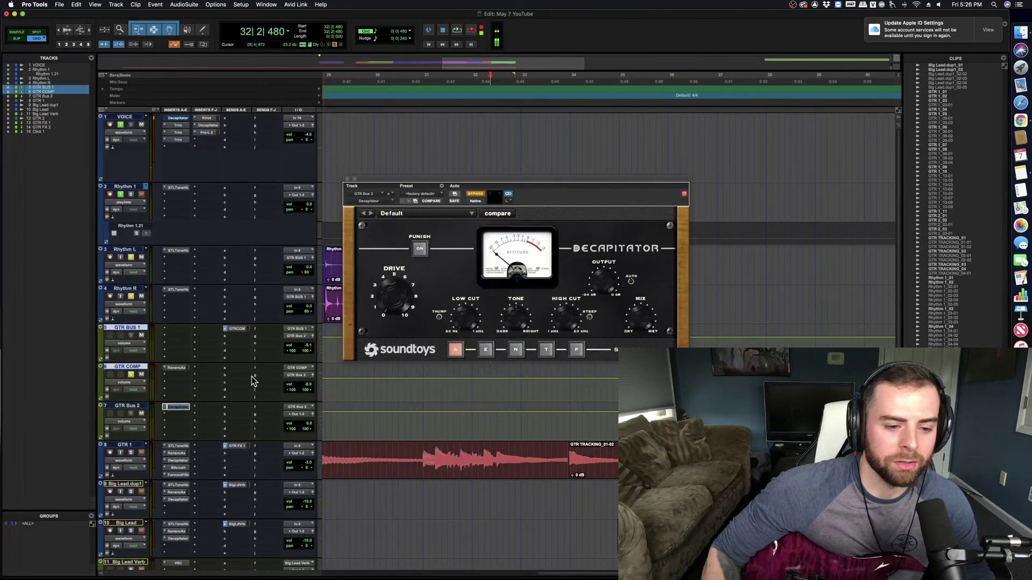
{"action": "key", "text": "space"}
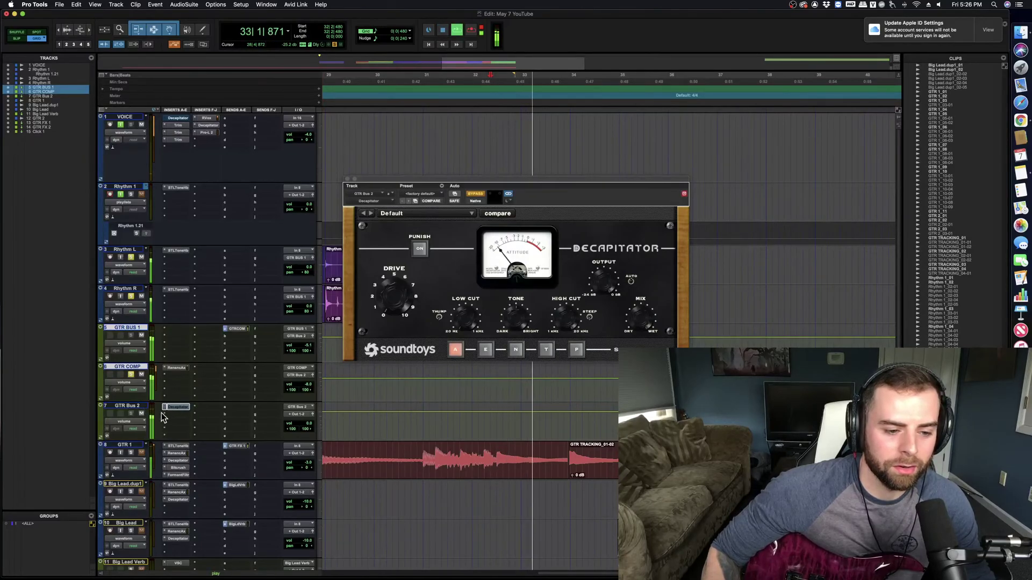
{"action": "key", "text": "space"}
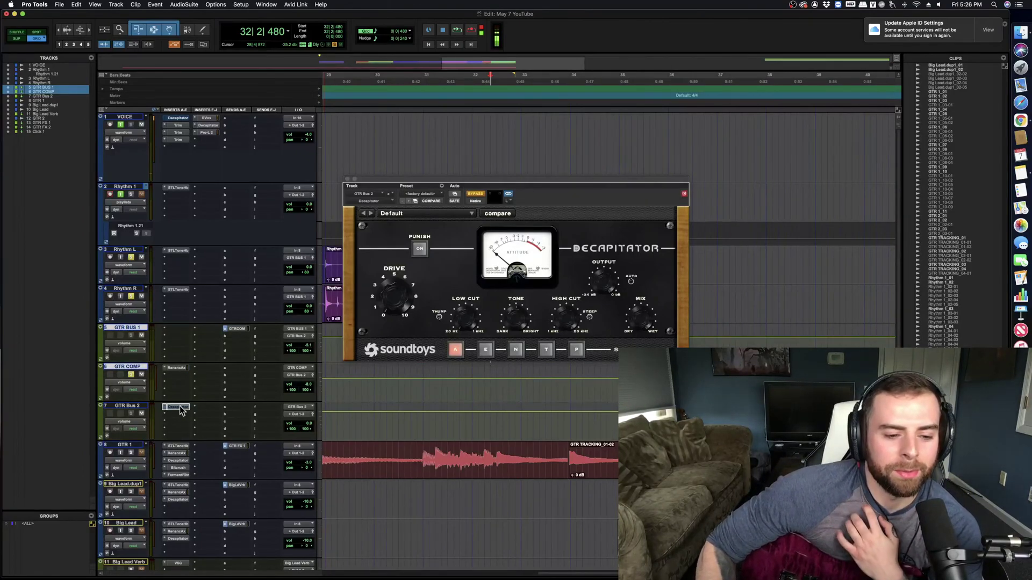
Step: Take Decapitator on GTR Bus 2 out of bypass during playback and save the session
{"action": "left_click_drag", "start_coordinate": [532, 185], "coordinate": [528, 194]}
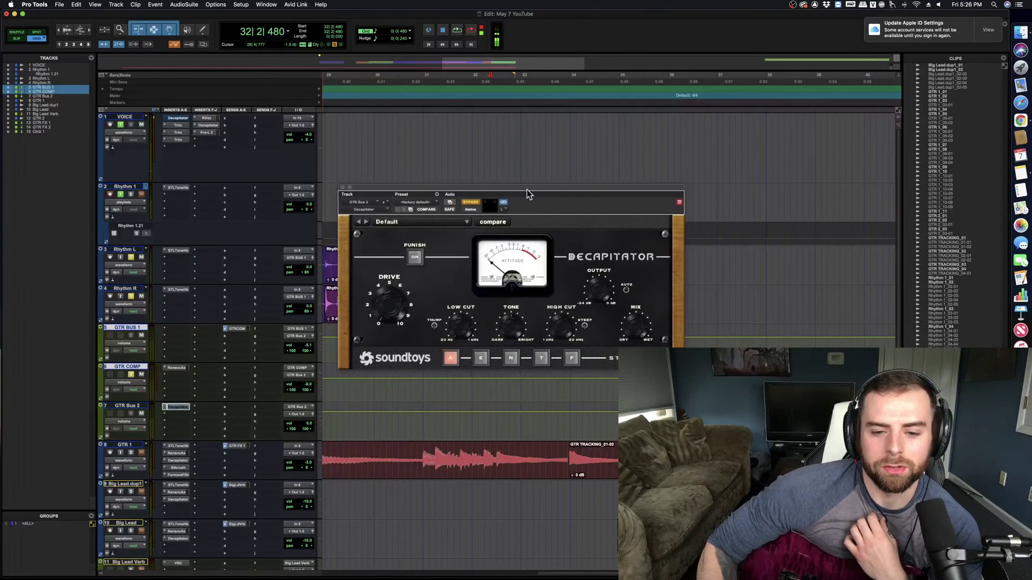
{"action": "key", "text": "space"}
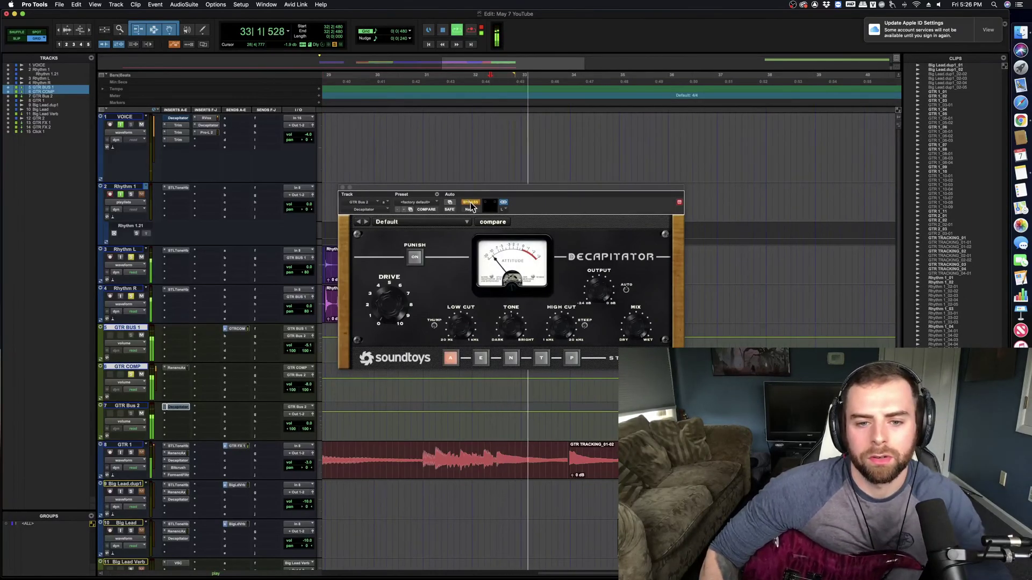
{"action": "key", "text": "space"}
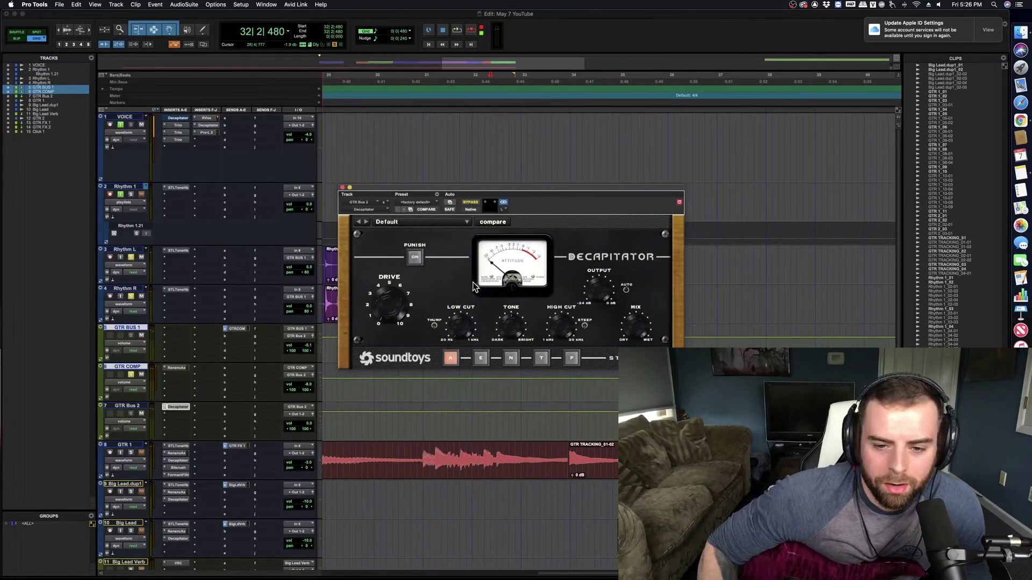
{"action": "key", "text": "super+s"}
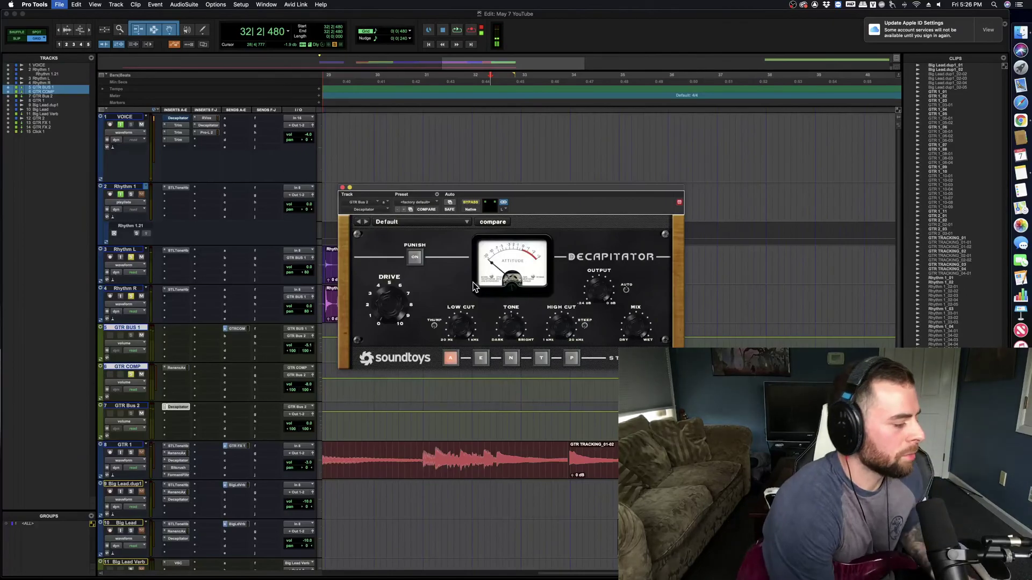
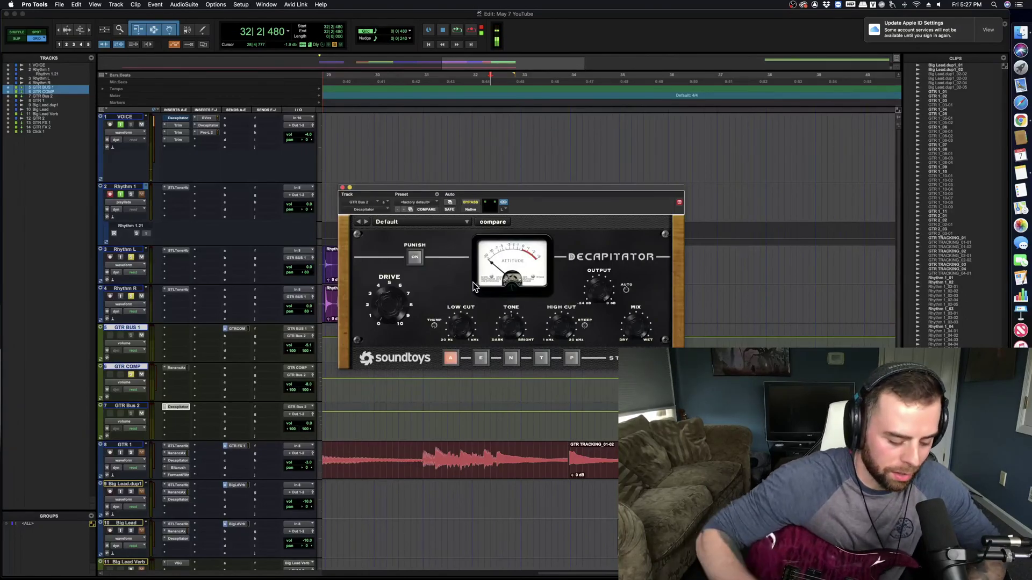
Step: Switch Decapitator to saturation style E and play back the passage from bar 32 to hear it
{"action": "left_click", "coordinate": [481, 358]}
{"action": "key", "text": "space"}
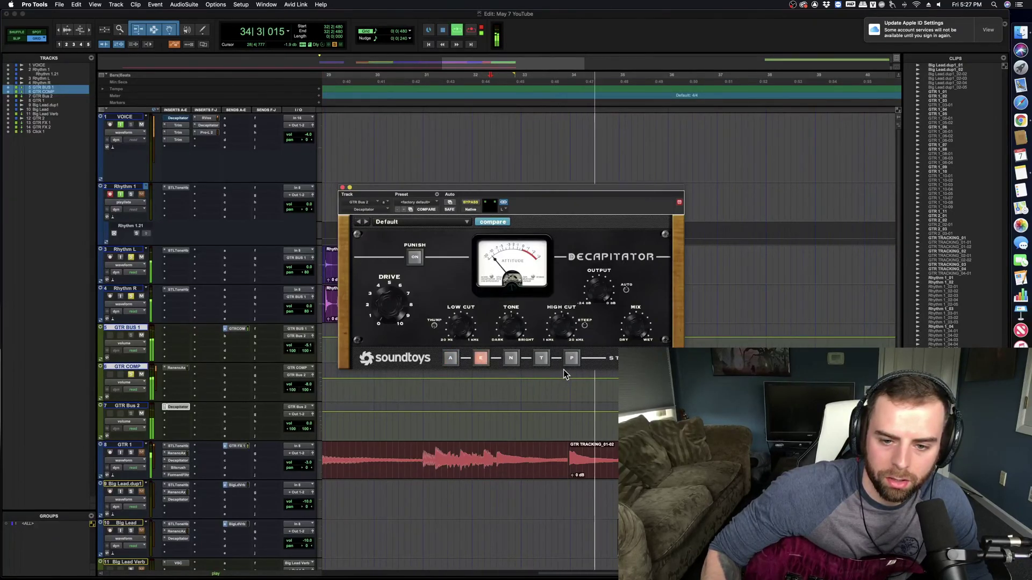
{"action": "key", "text": "space"}
{"action": "key", "text": "space"}
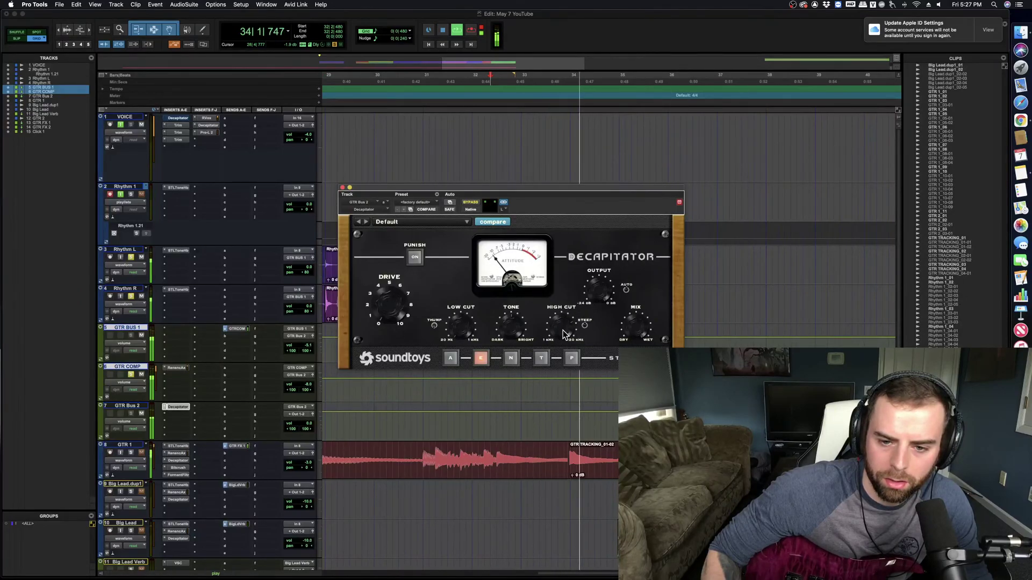
{"action": "key", "text": "space"}
{"action": "key", "text": "space"}
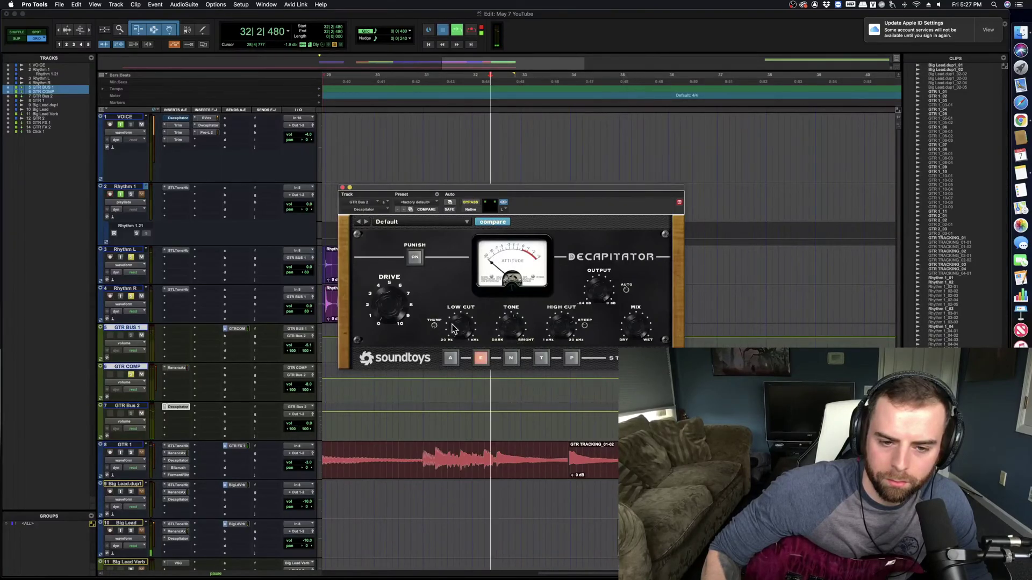
Step: Replay the passage from bar 32 several times to evaluate Decapitator's sound on GTR Bus 2
{"action": "key", "text": "space"}
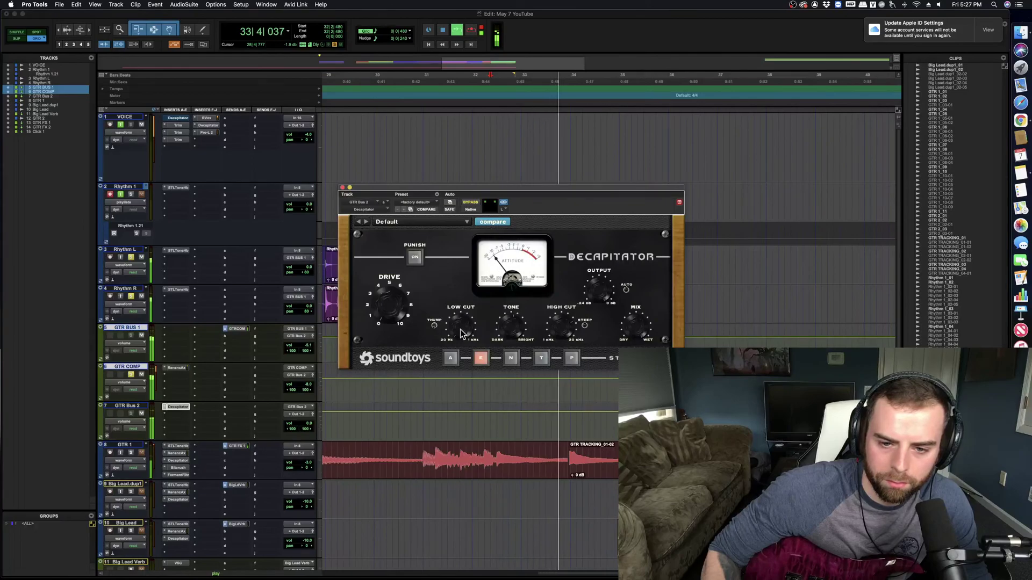
{"action": "key", "text": "space"}
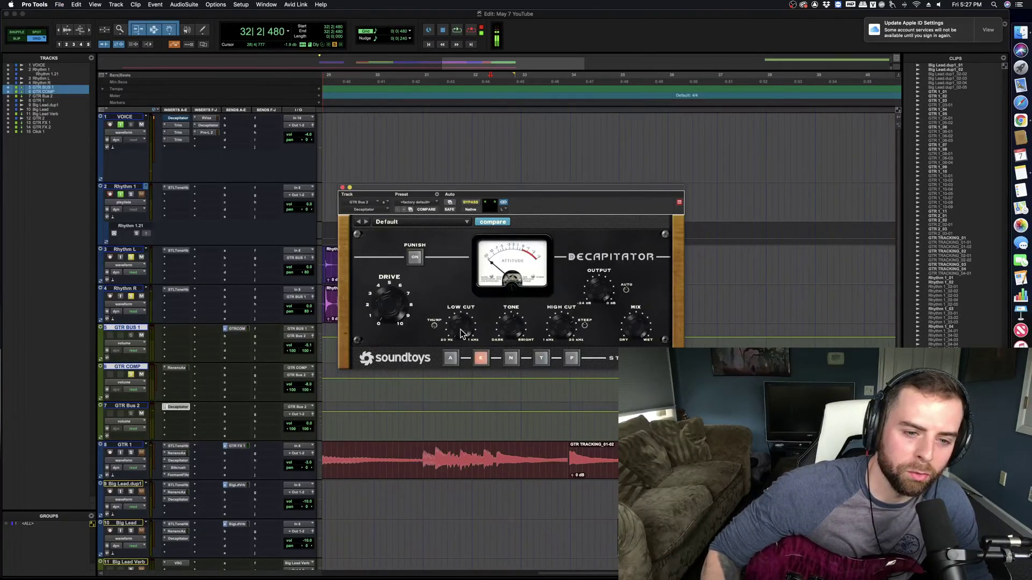
{"action": "key", "text": "space"}
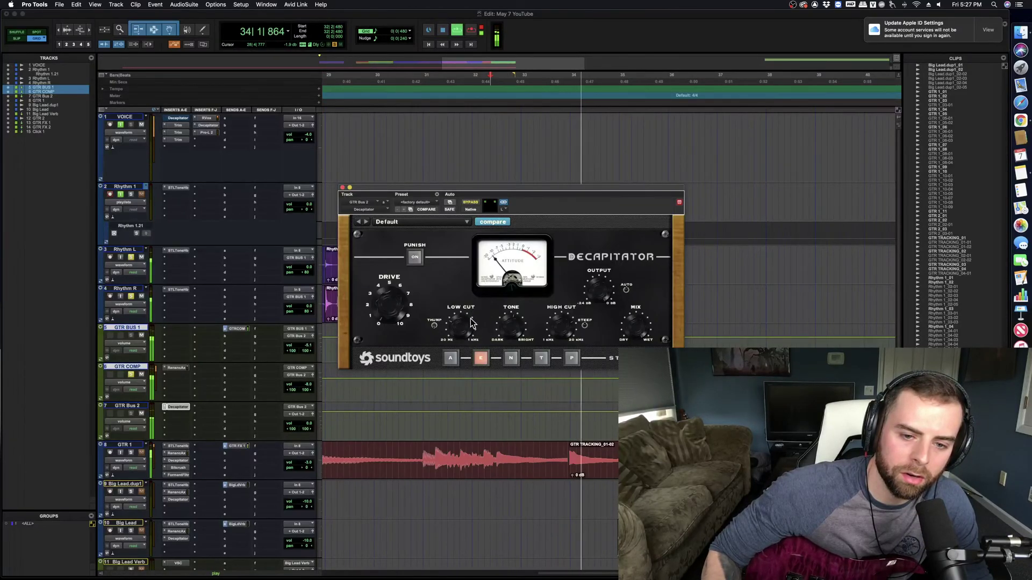
{"action": "key", "text": "space"}
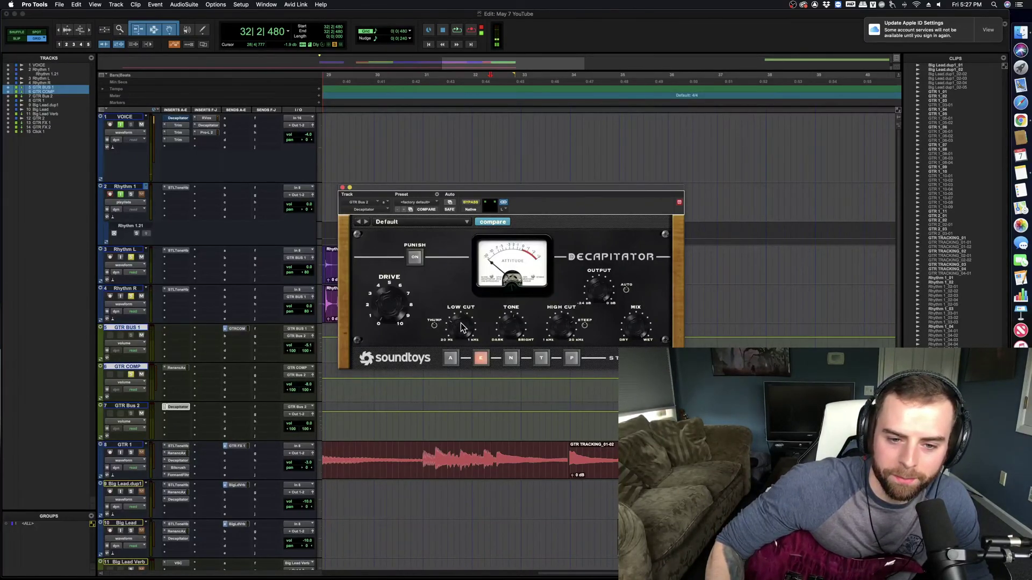
{"action": "key", "text": "space"}
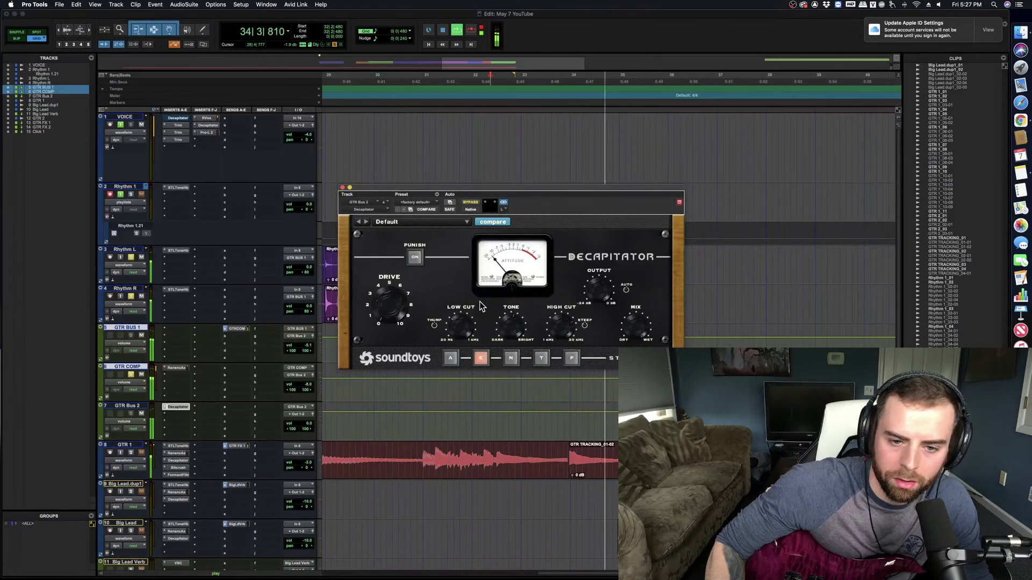
{"action": "key", "text": "space"}
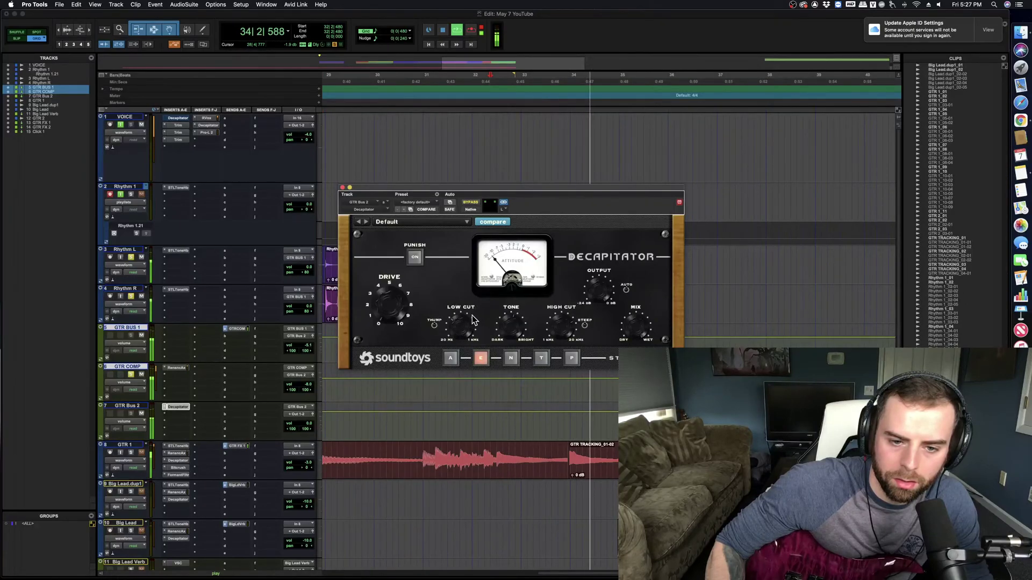
Step: Raise Decapitator's Drive on GTR Bus 2 while replaying the passage from bar 32
{"action": "key", "text": "space"}
{"action": "key", "text": "space"}
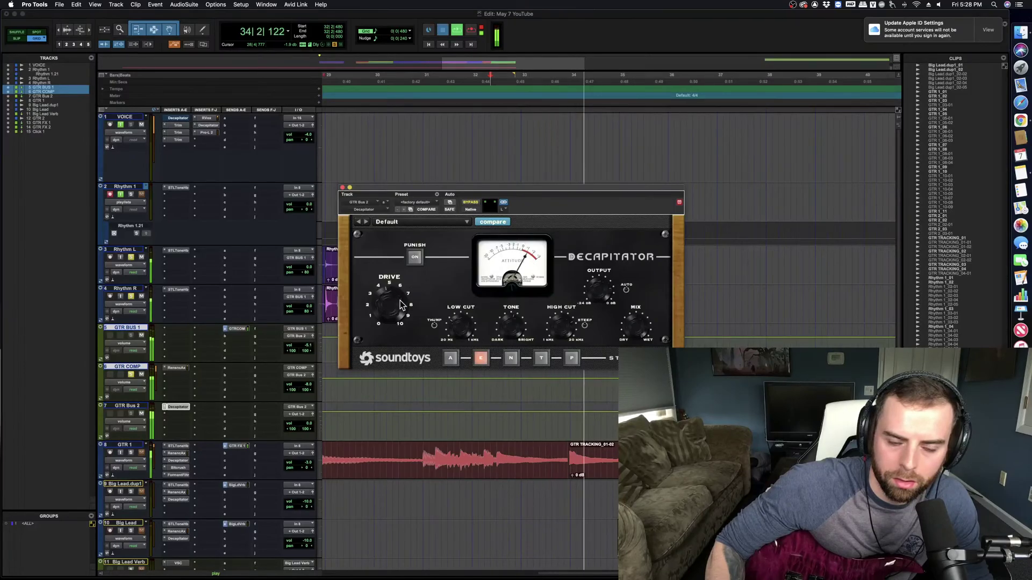
{"action": "key", "text": "space"}
{"action": "key", "text": "space"}
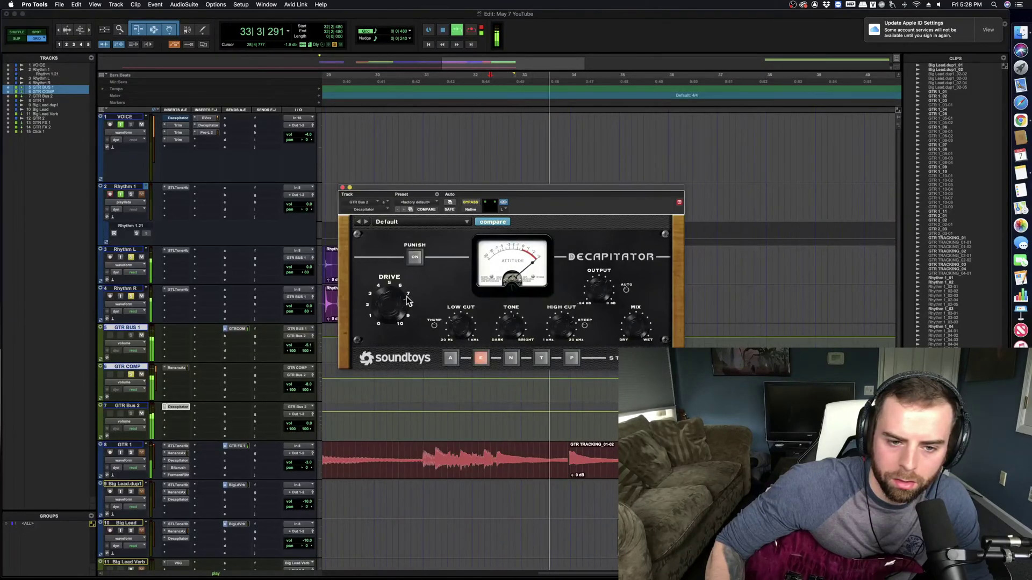
{"action": "key", "text": "space"}
{"action": "key", "text": "space"}
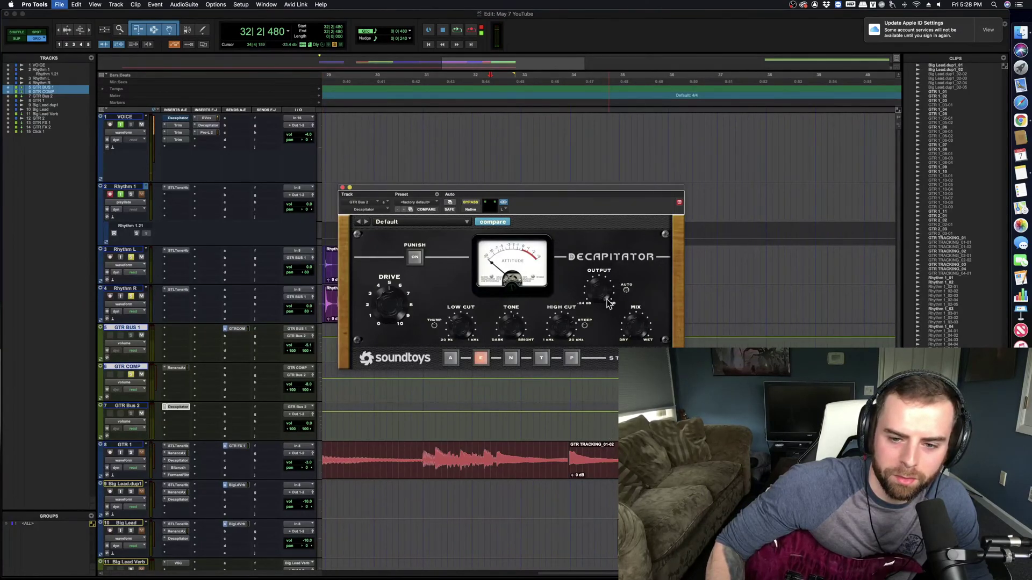
Step: Set Decapitator's Mix to about 35% wet, comparing against bypass during playback
{"action": "key", "text": "space"}
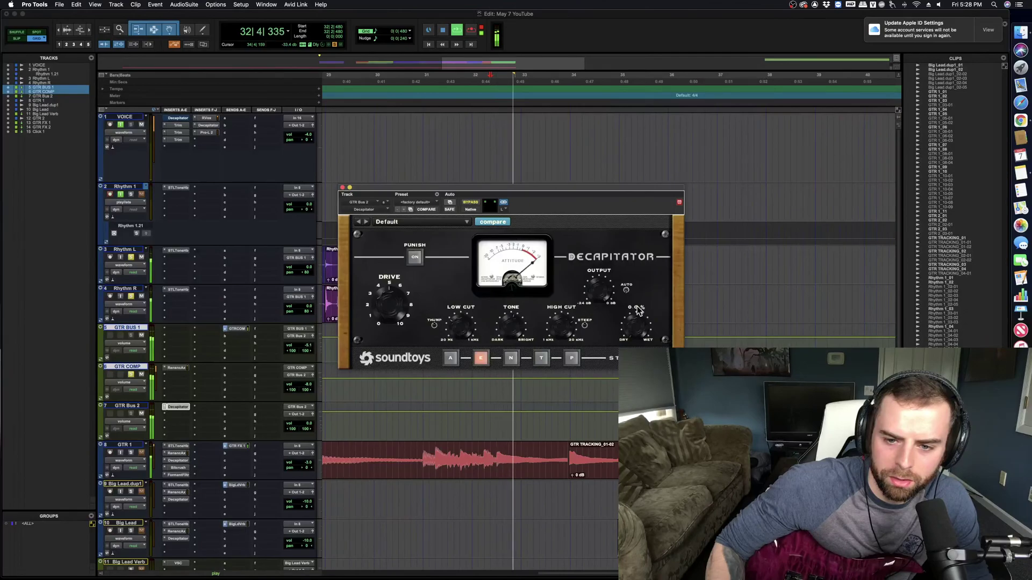
{"action": "mouse_move", "coordinate": [638, 311]}
{"action": "left_mouse_down"}
{"action": "mouse_move", "coordinate": [653, 299]}
{"action": "mouse_move", "coordinate": [645, 310]}
{"action": "left_mouse_up"}
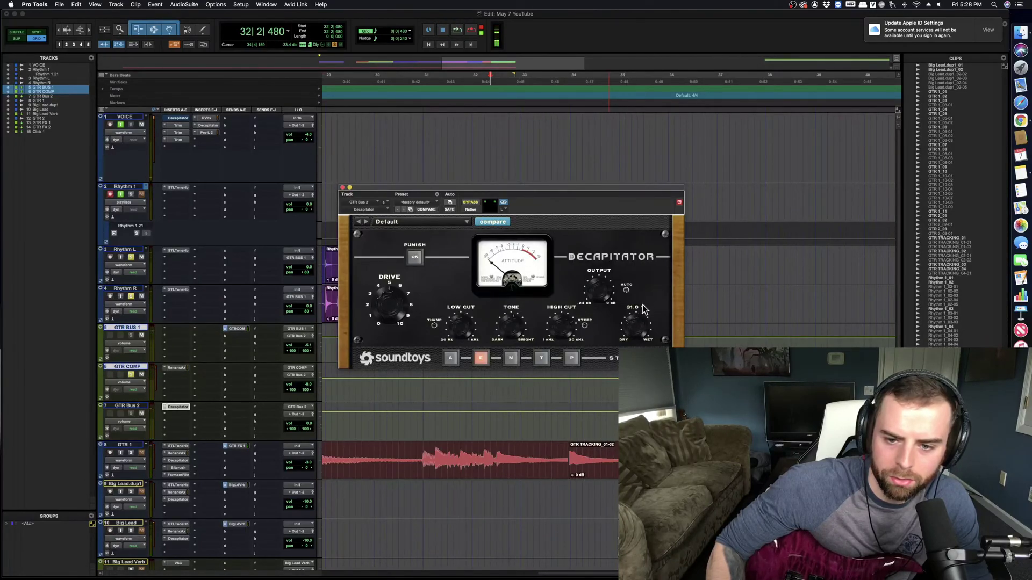
{"action": "key", "text": "space"}
{"action": "left_click", "coordinate": [471, 203]}
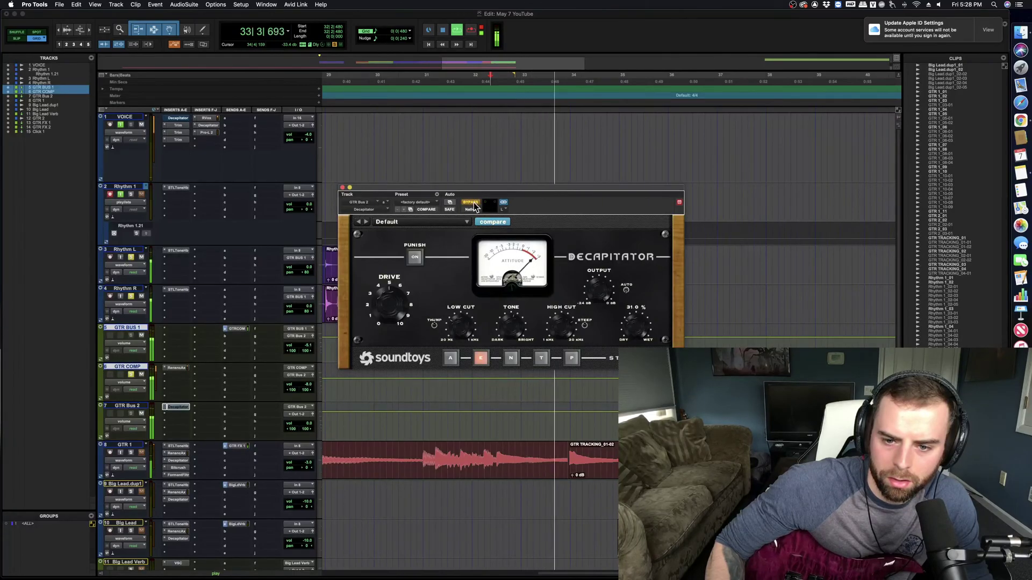
{"action": "key", "text": "space"}
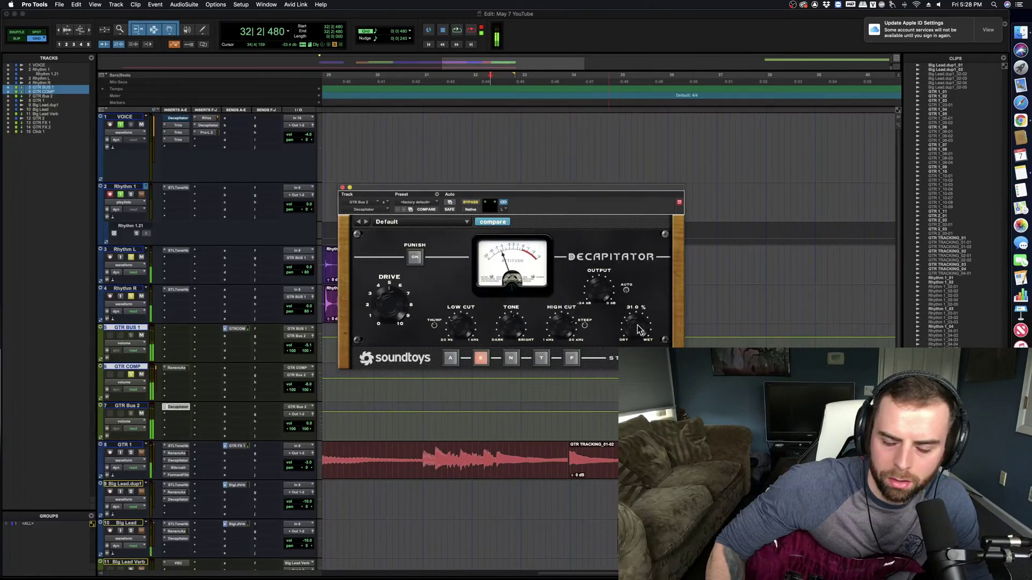
{"action": "left_click_drag", "start_coordinate": [636, 344], "coordinate": [637, 339]}
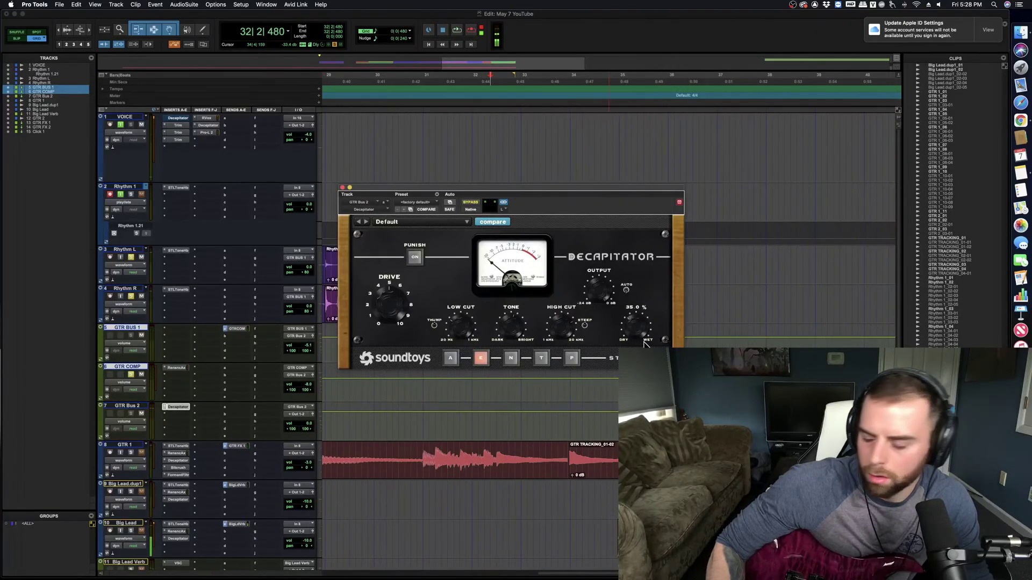
Step: Try a lower volume on GTR Bus 2 during playback, and reset its fader to 0.0 dB
{"action": "mouse_move", "coordinate": [308, 425]}
{"action": "left_mouse_down"}
{"action": "mouse_move", "coordinate": [312, 433]}
{"action": "mouse_move", "coordinate": [313, 424]}
{"action": "left_mouse_up"}
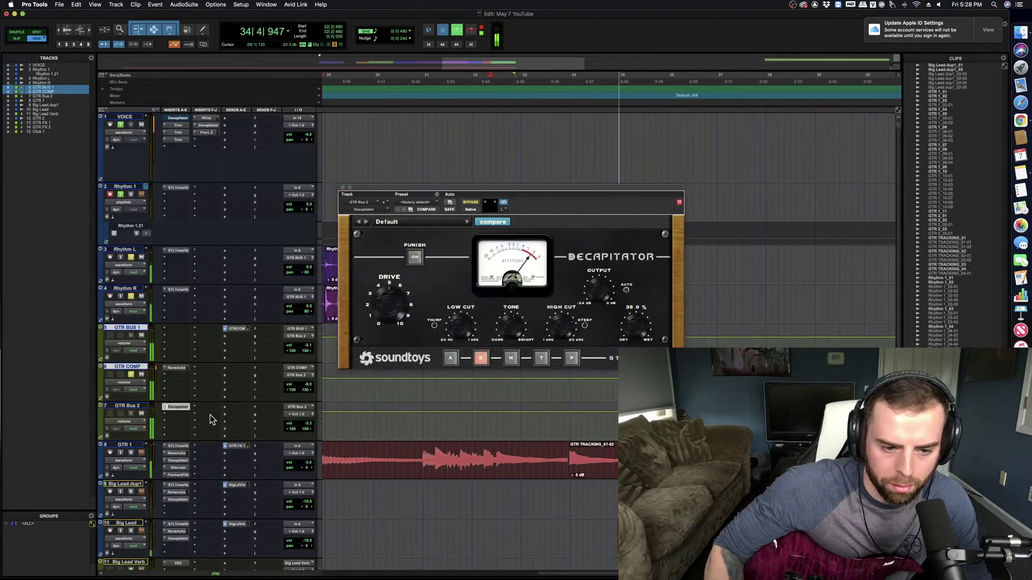
{"action": "left_click", "coordinate": [309, 425], "text": "alt"}
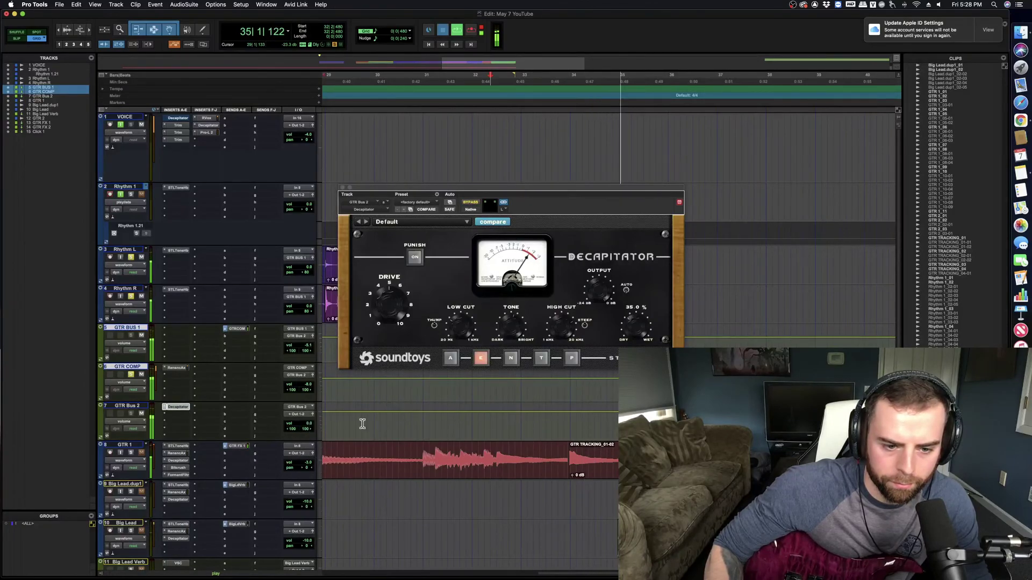
{"action": "key", "text": "space"}
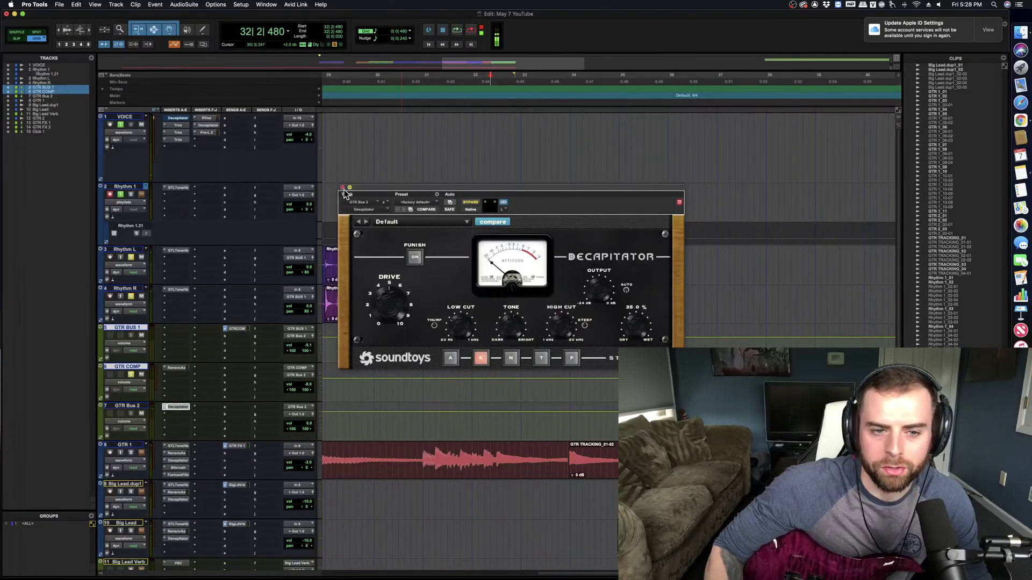
Step: Close the Decapitator window and play back the rhythm guitars from an earlier section
{"action": "left_click", "coordinate": [343, 188]}
{"action": "scroll", "coordinate": [421, 359], "scroll_direction": "left", "scroll_amount": 1}
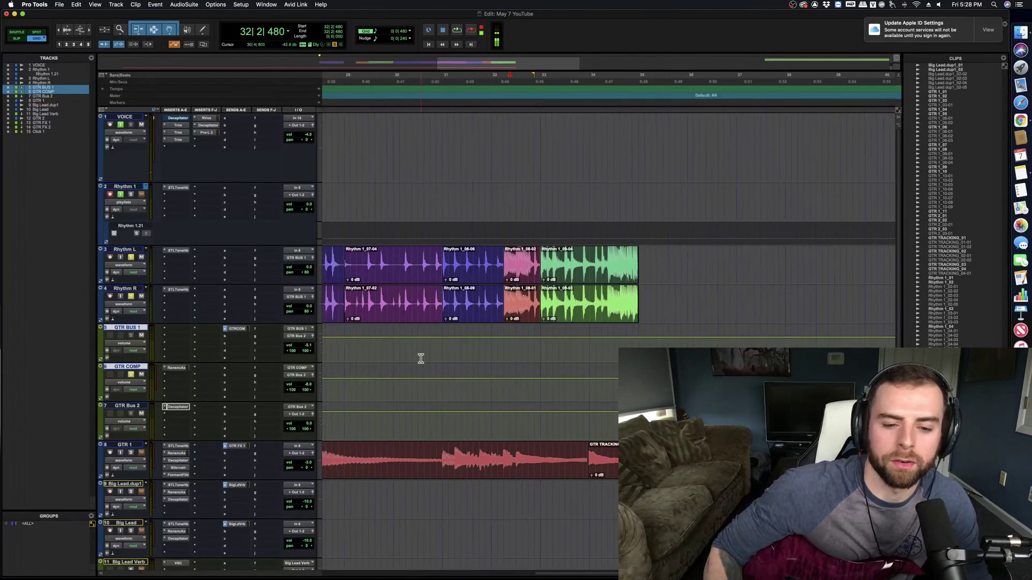
{"action": "scroll", "coordinate": [430, 357], "scroll_direction": "left", "scroll_amount": 5}
{"action": "key", "text": "space"}
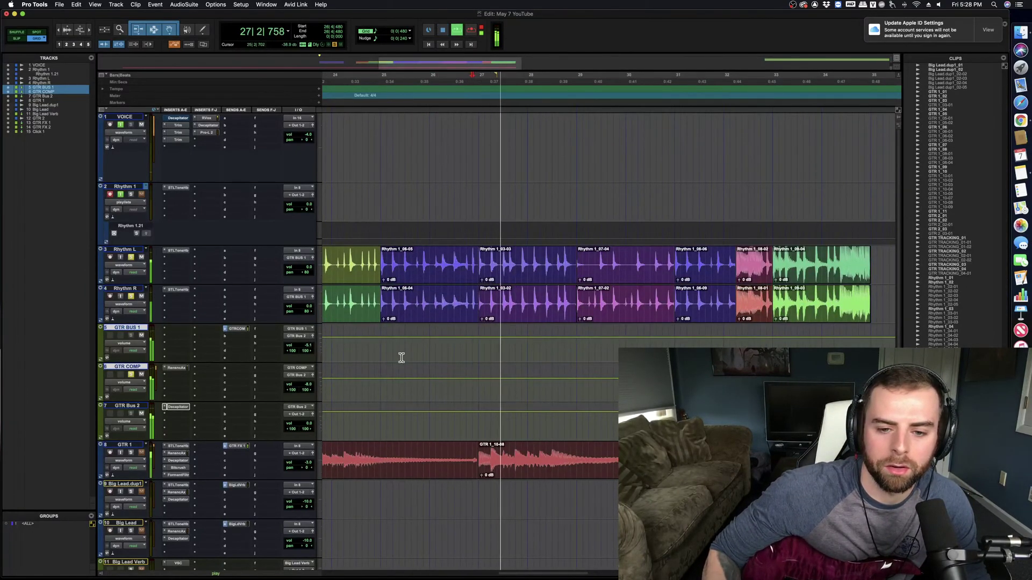
{"action": "scroll", "coordinate": [403, 358], "scroll_direction": "right", "scroll_amount": 2}
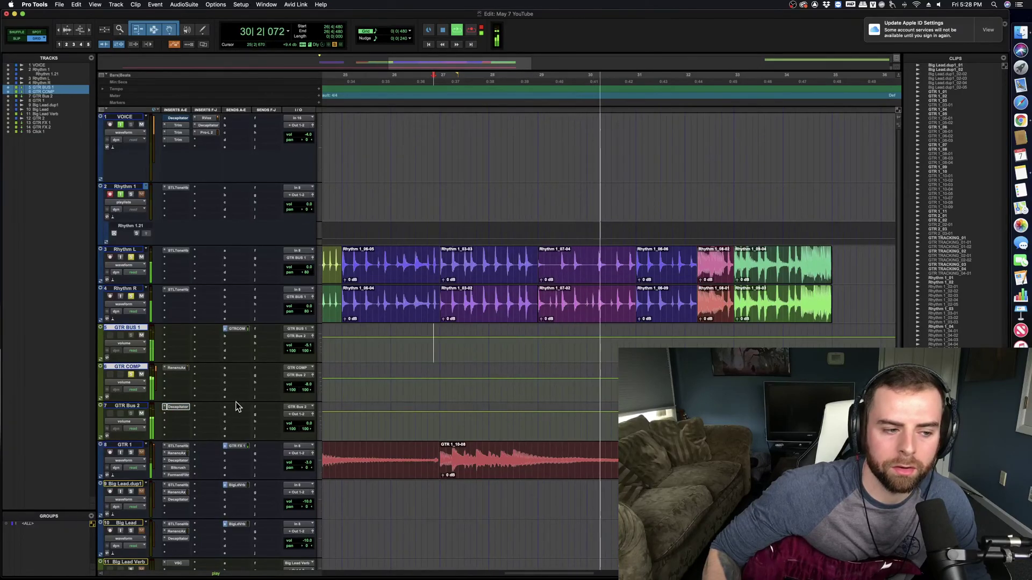
{"action": "scroll", "coordinate": [515, 406], "scroll_direction": "right", "scroll_amount": 5}
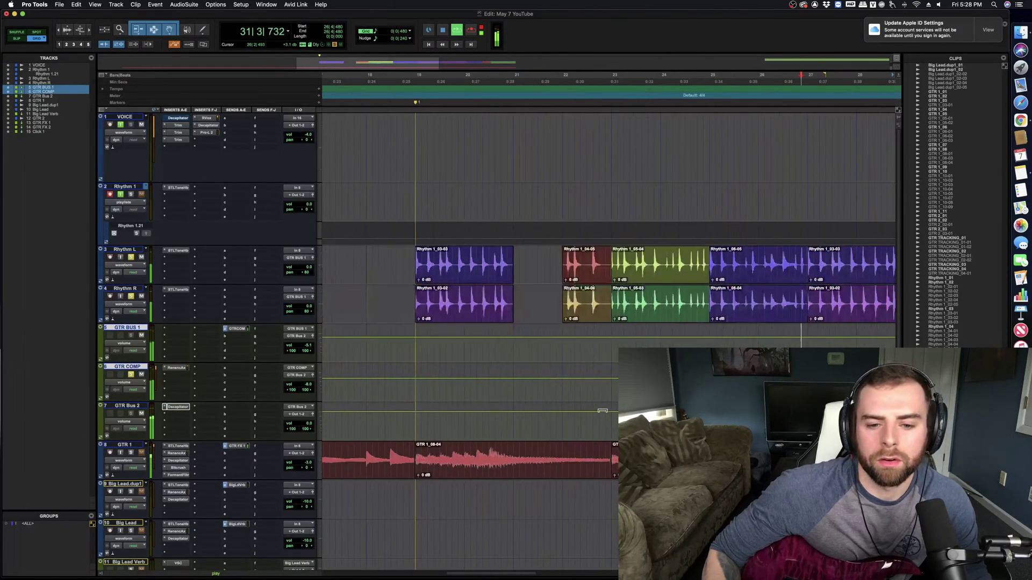
Step: Select bars 31 to 35 for playback and insert FabFilter Pro-Q 3 after Decapitator on GTR Bus 2
{"action": "left_click_drag", "start_coordinate": [640, 387], "coordinate": [448, 388]}
{"action": "key", "text": "space"}
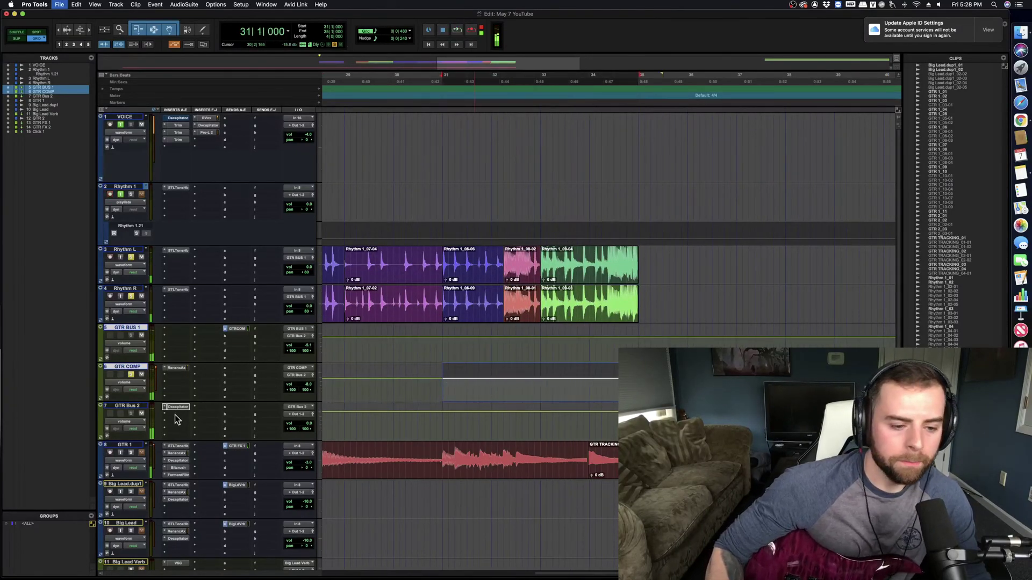
{"action": "left_click", "coordinate": [178, 421]}
{"action": "mouse_move", "coordinate": [180, 420]}
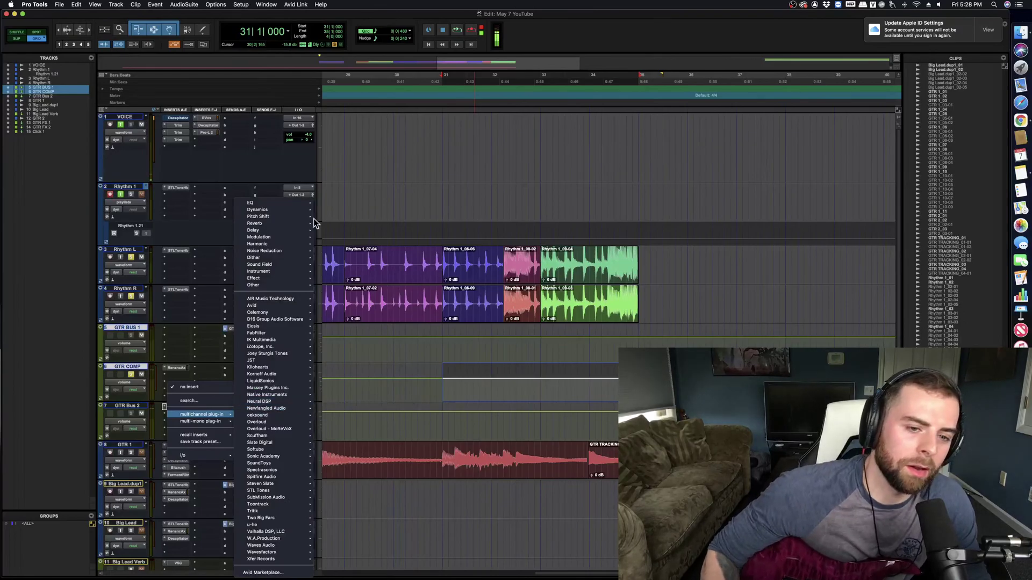
{"action": "mouse_move", "coordinate": [288, 201]}
{"action": "left_click", "coordinate": [346, 168]}
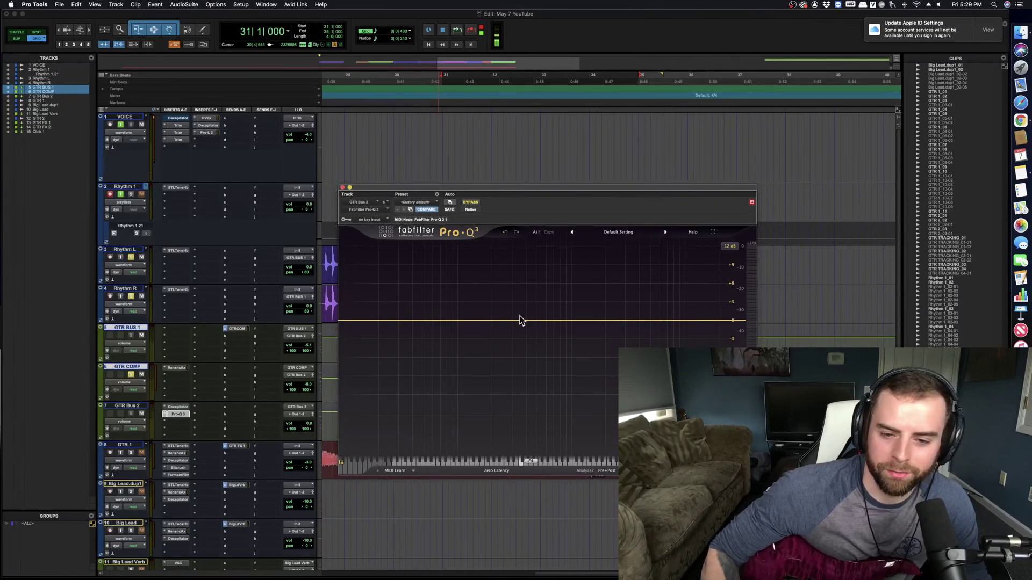
Step: Add a bell band near 3.8 kHz in Pro-Q 3 and give it a slight cut during playback
{"action": "key", "text": "space"}
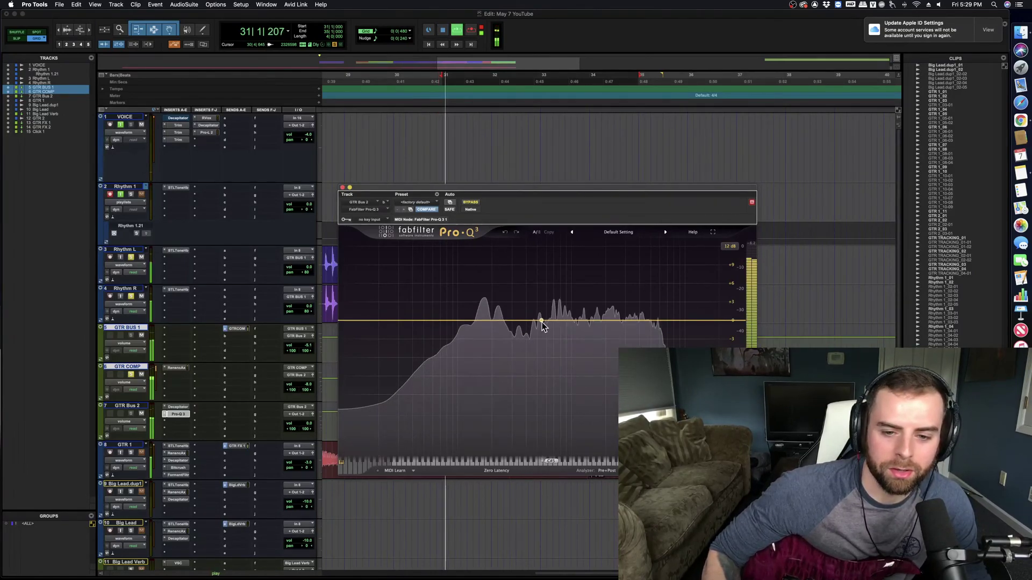
{"action": "left_click", "coordinate": [556, 322]}
{"action": "left_click_drag", "start_coordinate": [558, 322], "coordinate": [638, 321]}
{"action": "key", "text": "space"}
{"action": "key", "text": "space"}
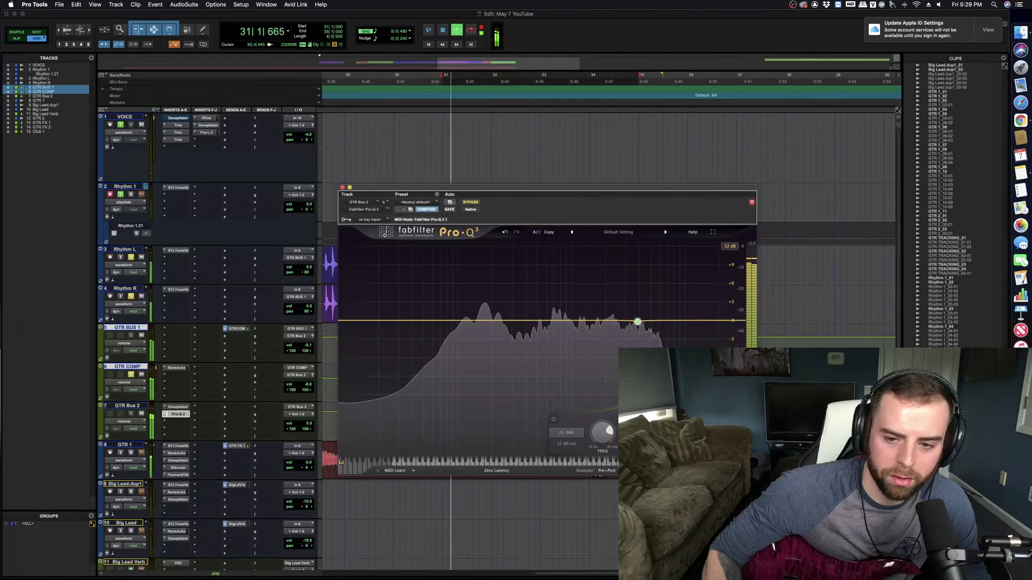
{"action": "key", "text": "space"}
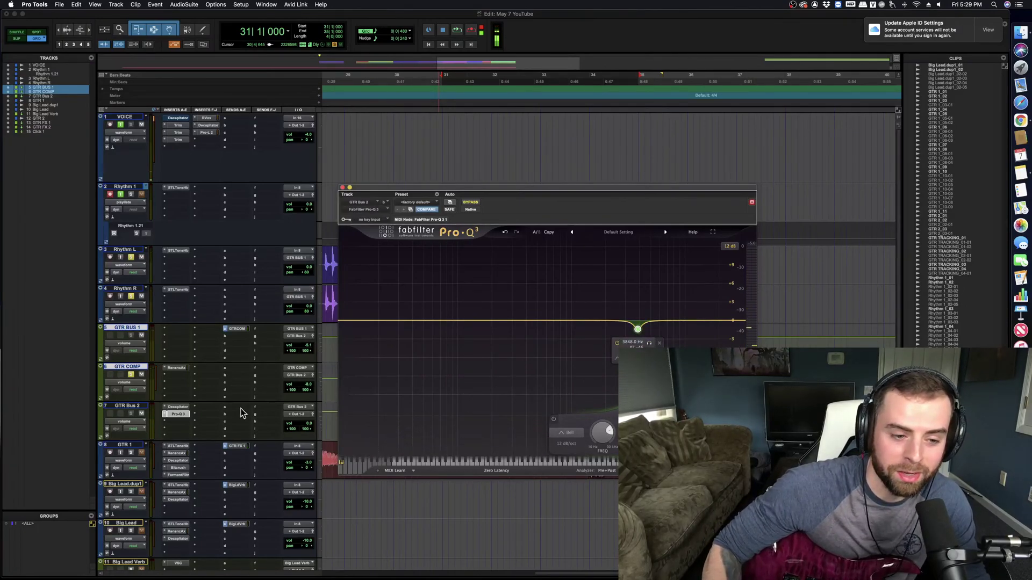
Step: Try a narrow bell band near 235 Hz in Pro-Q 3 as a boost and a cut, and remove it
{"action": "left_click_drag", "start_coordinate": [500, 321], "coordinate": [500, 278]}
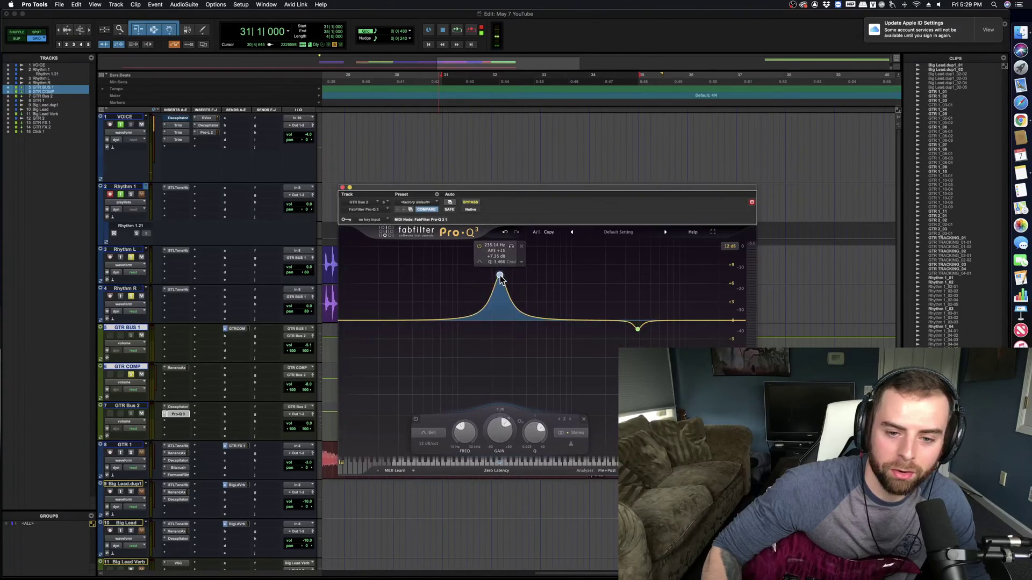
{"action": "scroll", "coordinate": [504, 425], "scroll_direction": "down", "scroll_amount": 10}
{"action": "scroll", "coordinate": [505, 399], "scroll_direction": "up", "scroll_amount": 8}
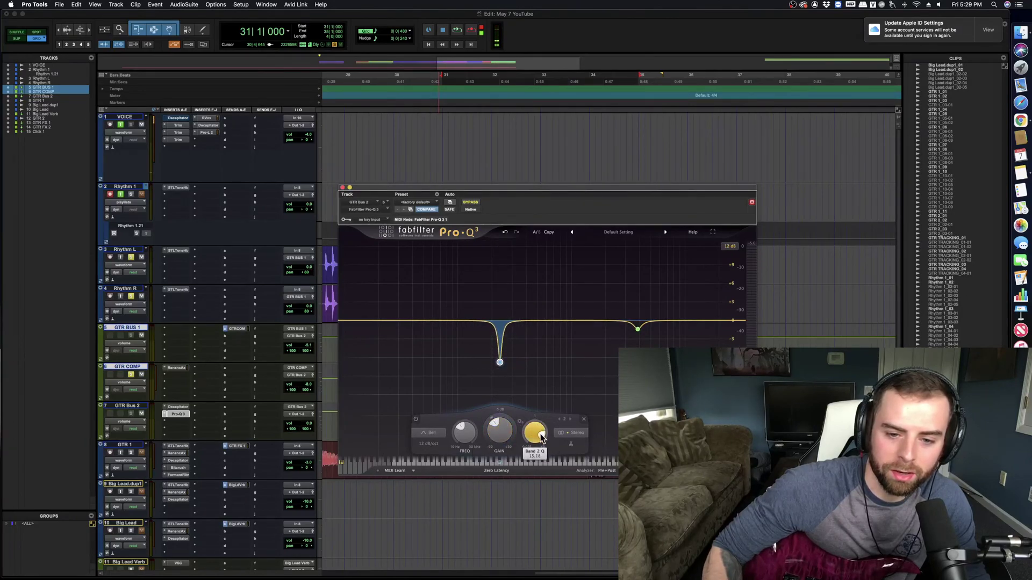
{"action": "left_click", "coordinate": [500, 361], "text": "alt"}
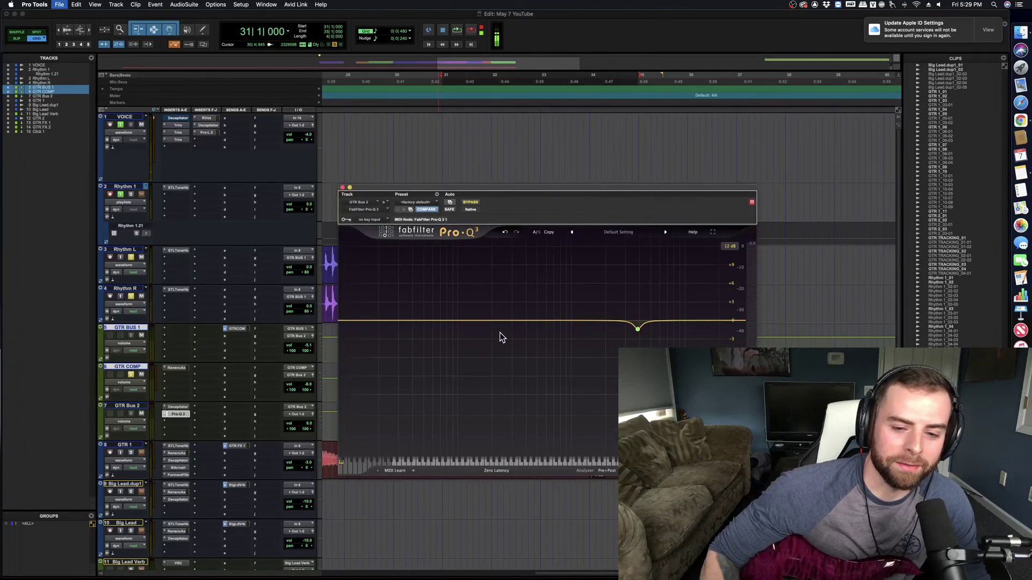
Step: Add a bell band at about 241 Hz in Pro-Q 3 during playback and cut it by about 2 dB
{"action": "key", "text": "space"}
{"action": "left_click_drag", "start_coordinate": [512, 323], "coordinate": [502, 267]}
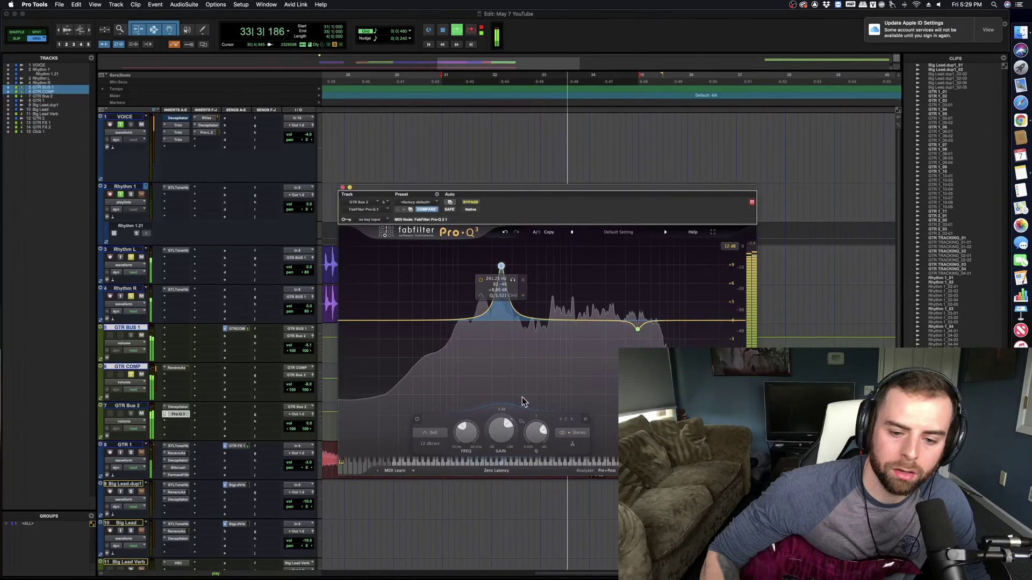
{"action": "left_click_drag", "start_coordinate": [501, 415], "coordinate": [501, 425]}
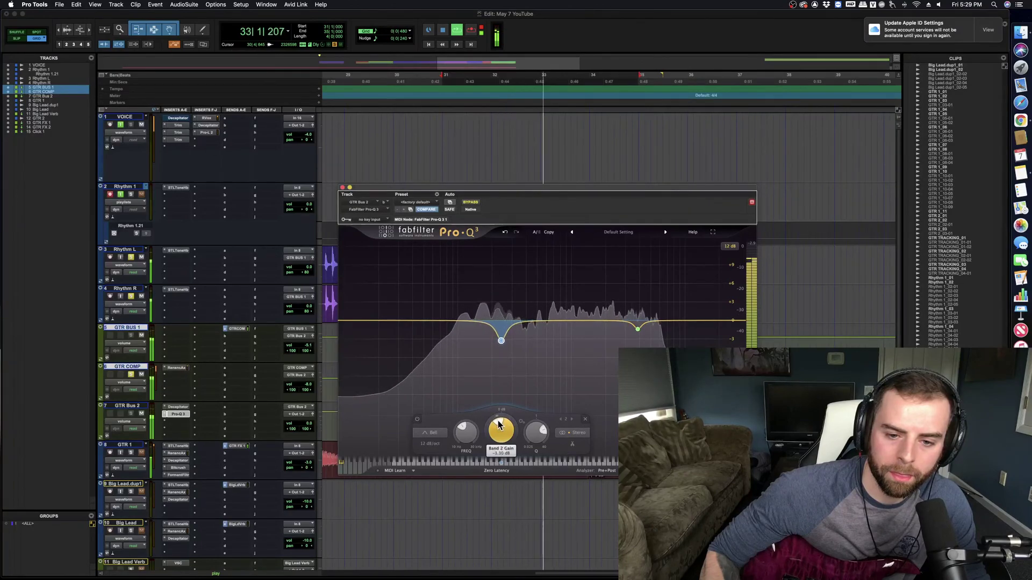
{"action": "key", "text": "space"}
Step: Add a 12 dB/oct high cut at about 11.5 kHz in Pro-Q 3 and compare the EQ with bypass
{"action": "double_click", "coordinate": [735, 321]}
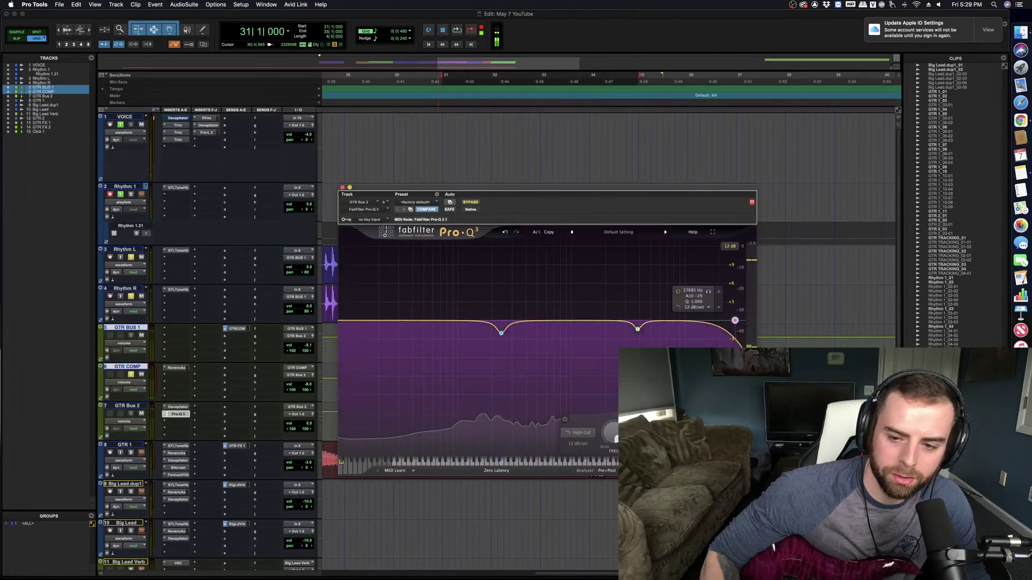
{"action": "key", "text": "space"}
{"action": "left_click_drag", "start_coordinate": [605, 447], "coordinate": [615, 454]}
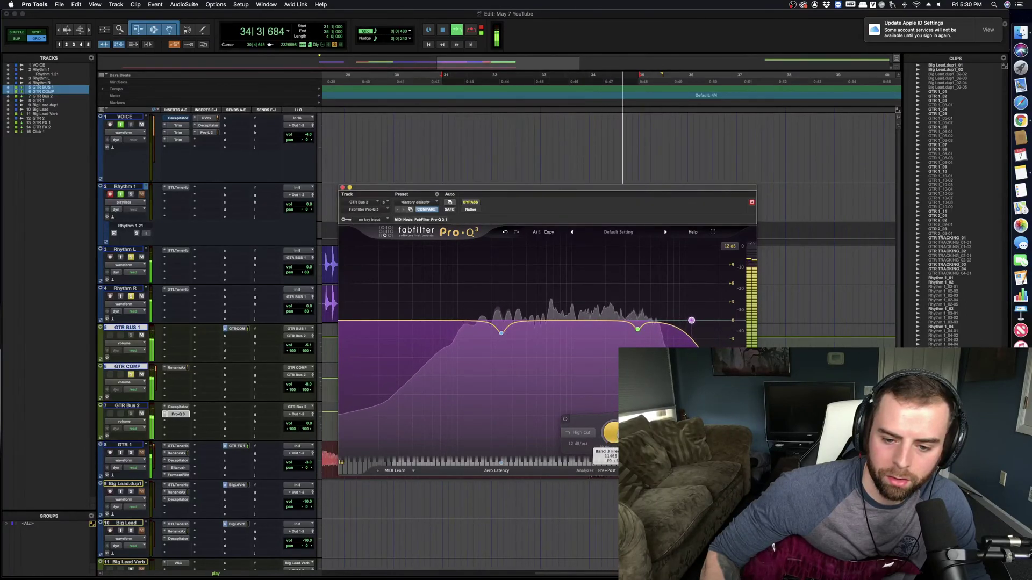
{"action": "left_click", "coordinate": [470, 203]}
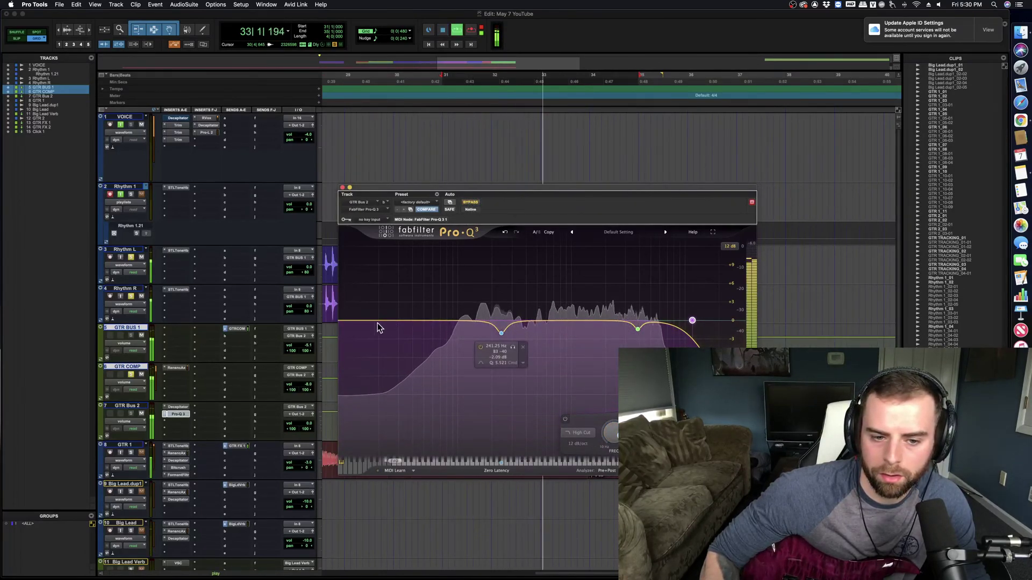
Step: Add a 12 dB/oct low cut in Pro-Q 3 and raise its frequency to trim the lowest bass during playback
{"action": "left_click", "coordinate": [357, 321]}
{"action": "left_click_drag", "start_coordinate": [398, 443], "coordinate": [396, 437]}
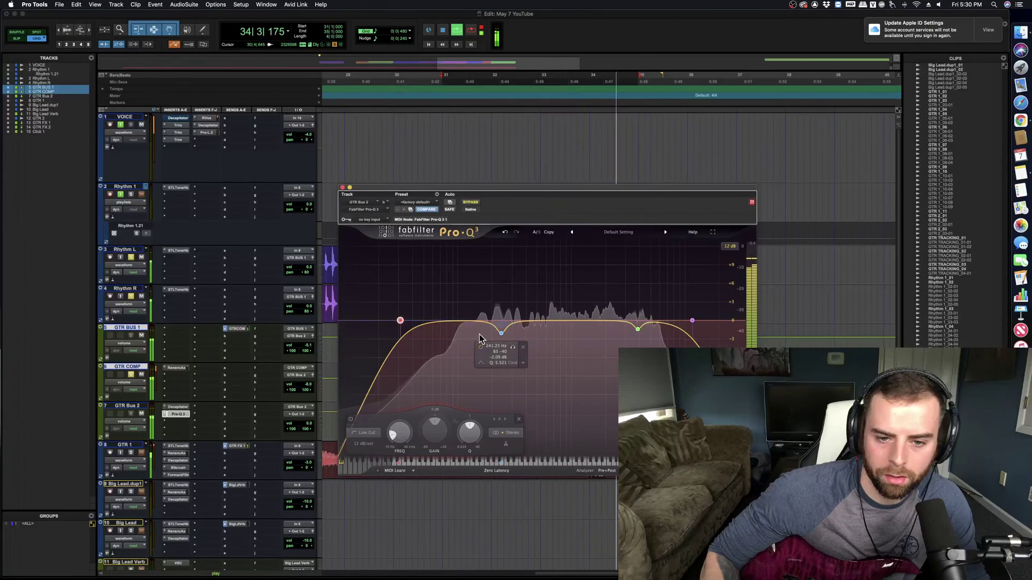
{"action": "key", "text": "space"}
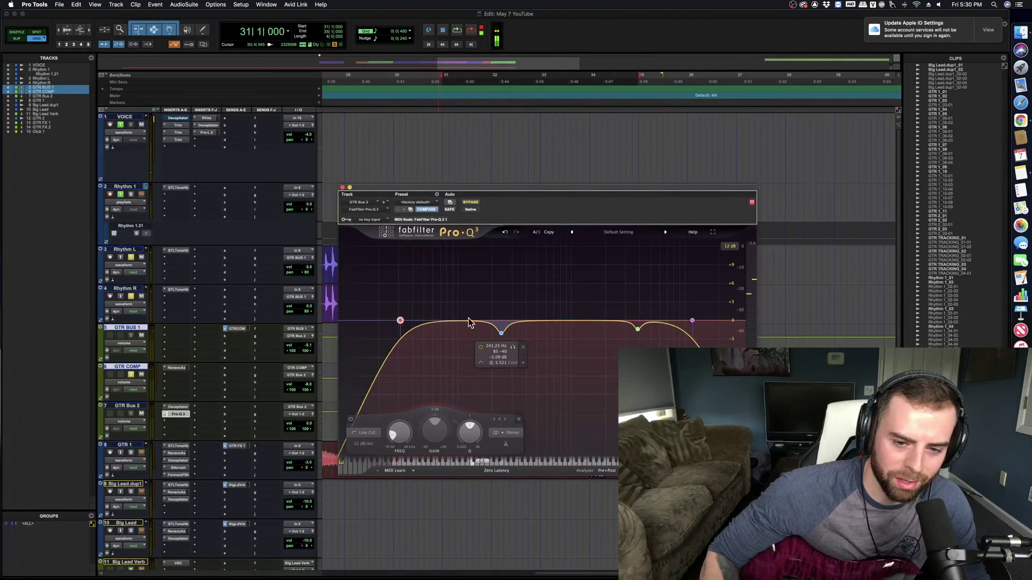
Step: Add a bell band at about 137 Hz in Pro-Q 3, narrow its Q to about 2, and set its dynamic range to -2 dB
{"action": "left_click", "coordinate": [473, 321]}
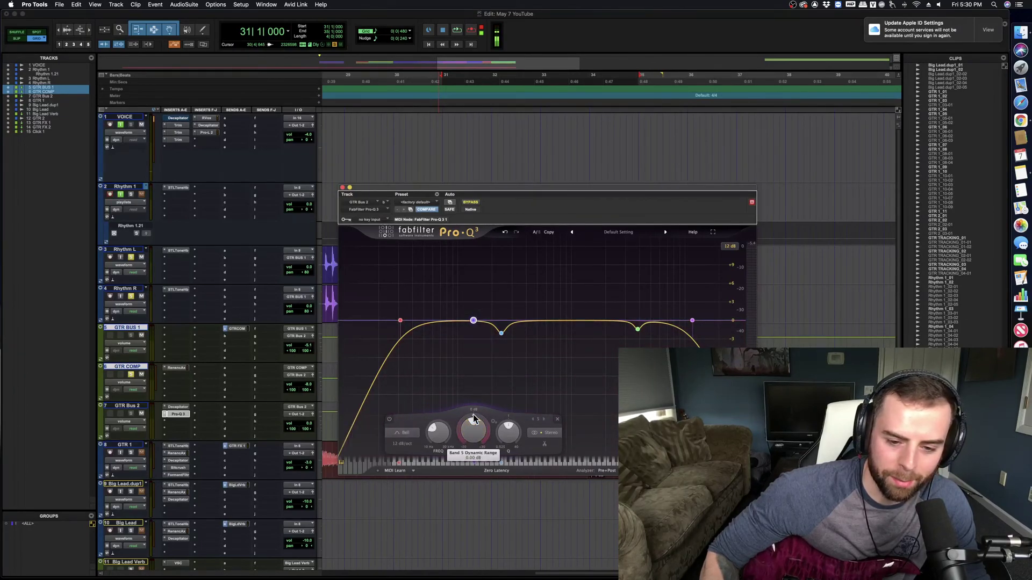
{"action": "mouse_move", "coordinate": [473, 418]}
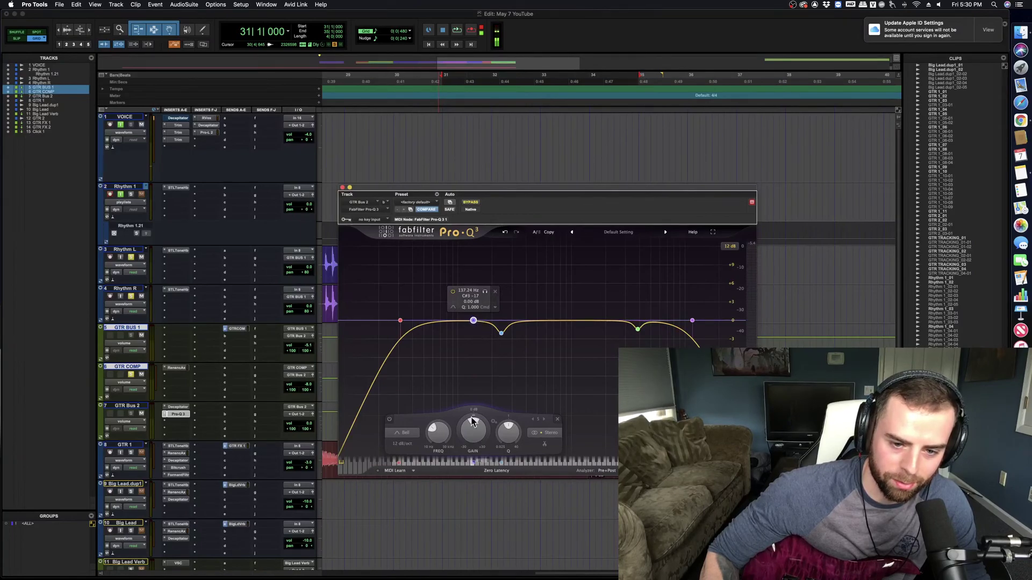
{"action": "key", "text": "space"}
{"action": "left_click_drag", "start_coordinate": [471, 420], "coordinate": [470, 443]}
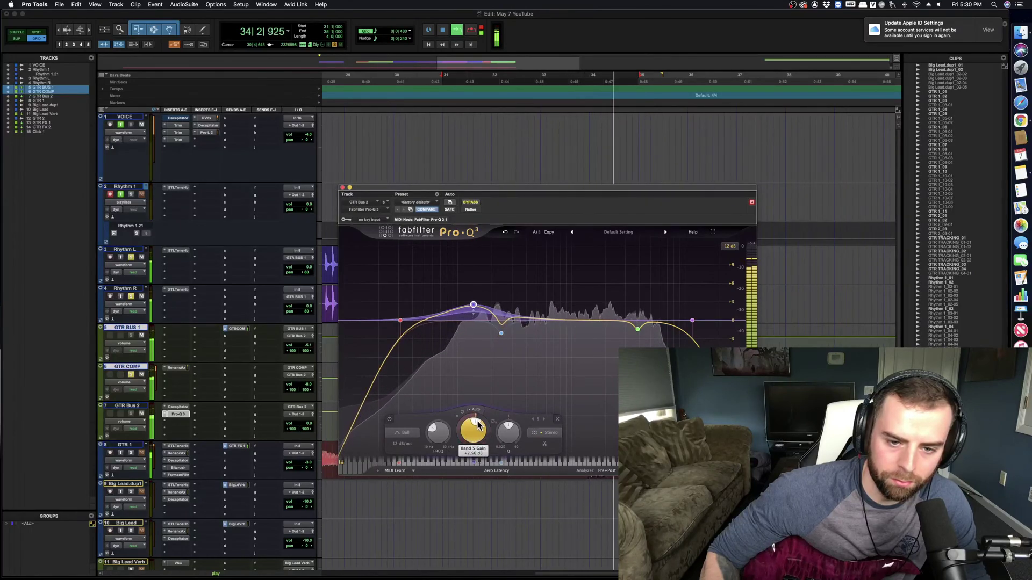
{"action": "double_click", "coordinate": [478, 426]}
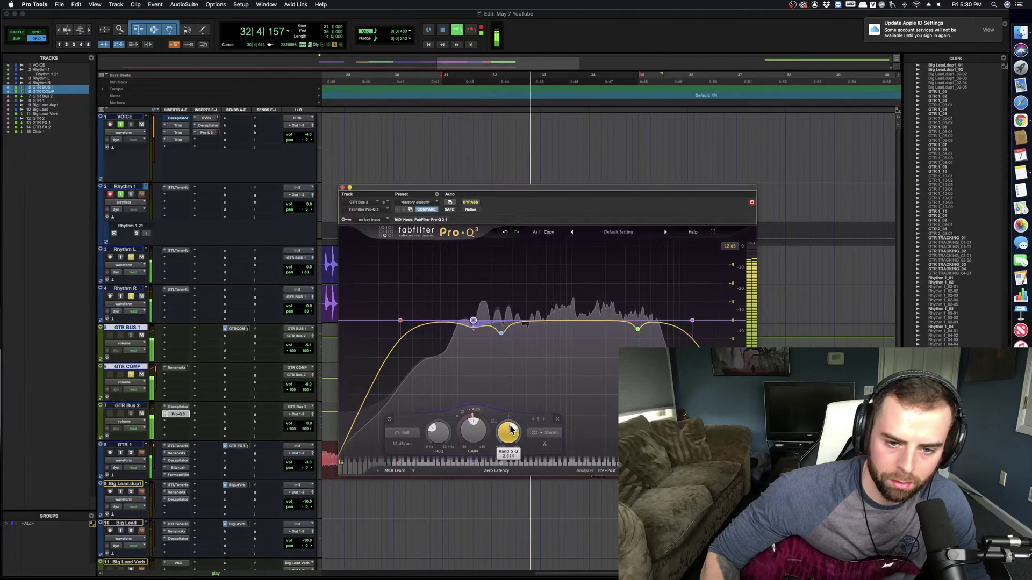
{"action": "double_click", "coordinate": [473, 417]}
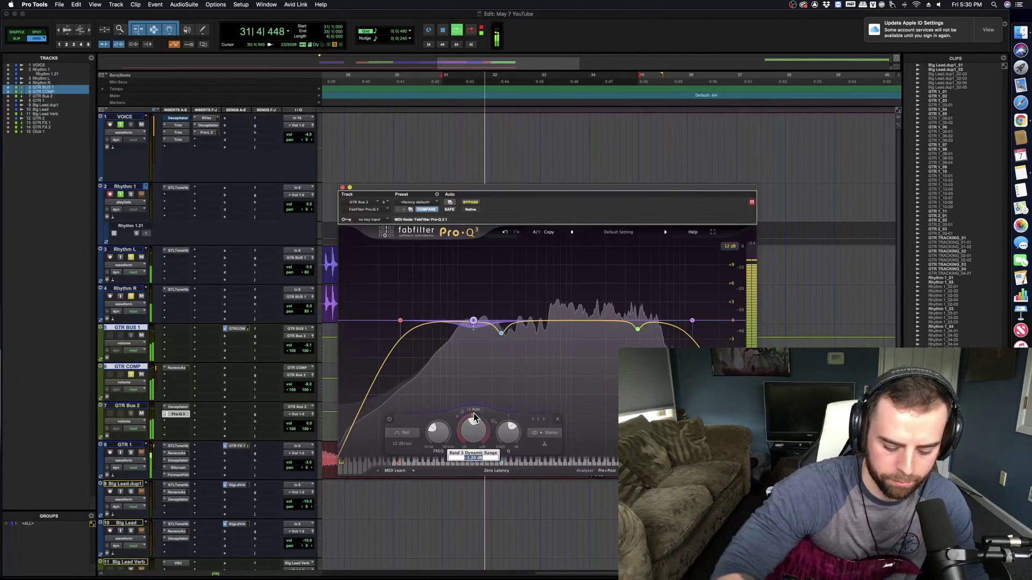
{"action": "type", "text": "-2"}
{"action": "key", "text": "Return"}
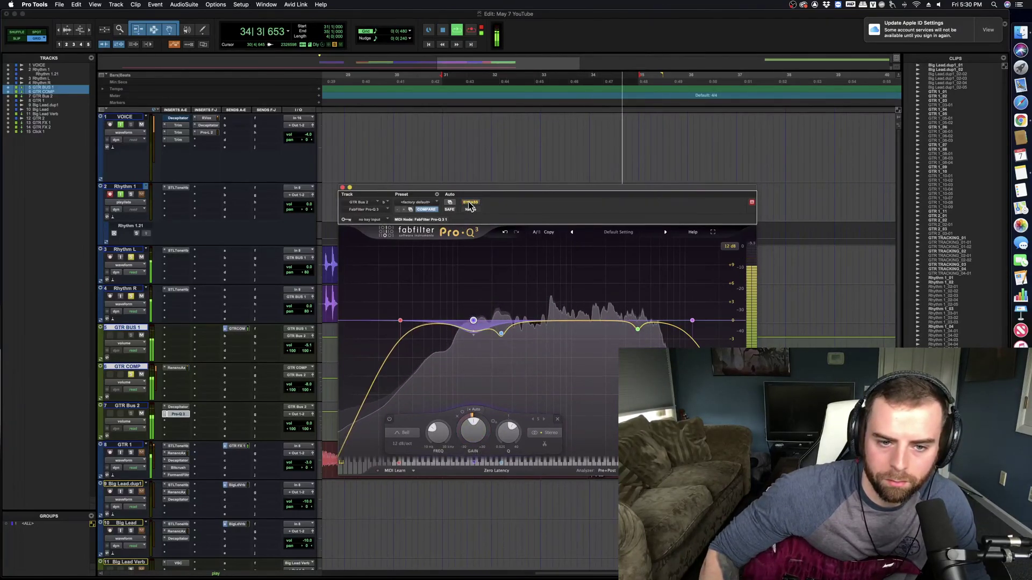
{"action": "left_click", "coordinate": [343, 188]}
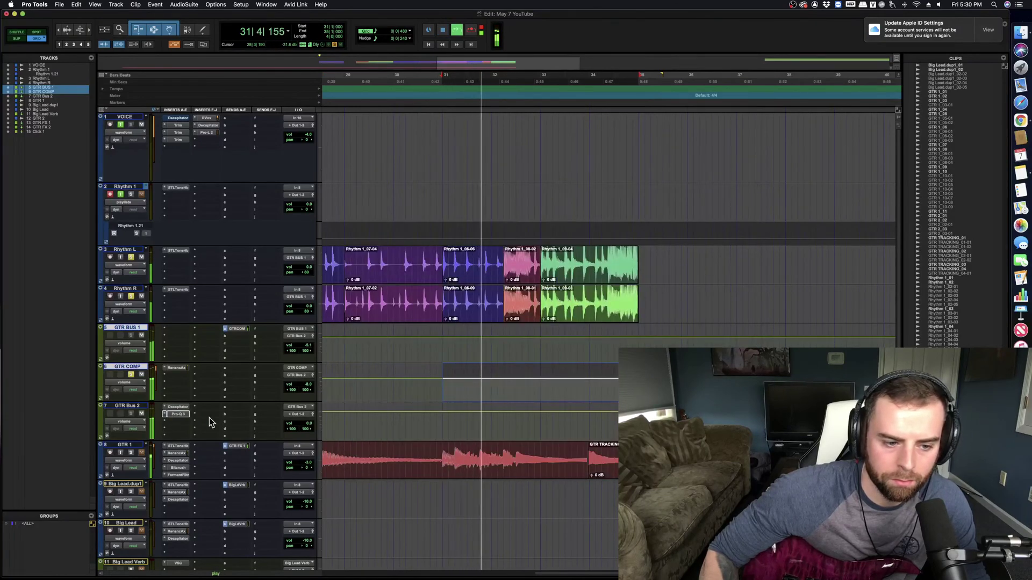
Step: Insert Transient Master after Pro-Q 3 on GTR Bus 2 and start playback
{"action": "left_click", "coordinate": [177, 422]}
{"action": "key", "text": "Escape"}
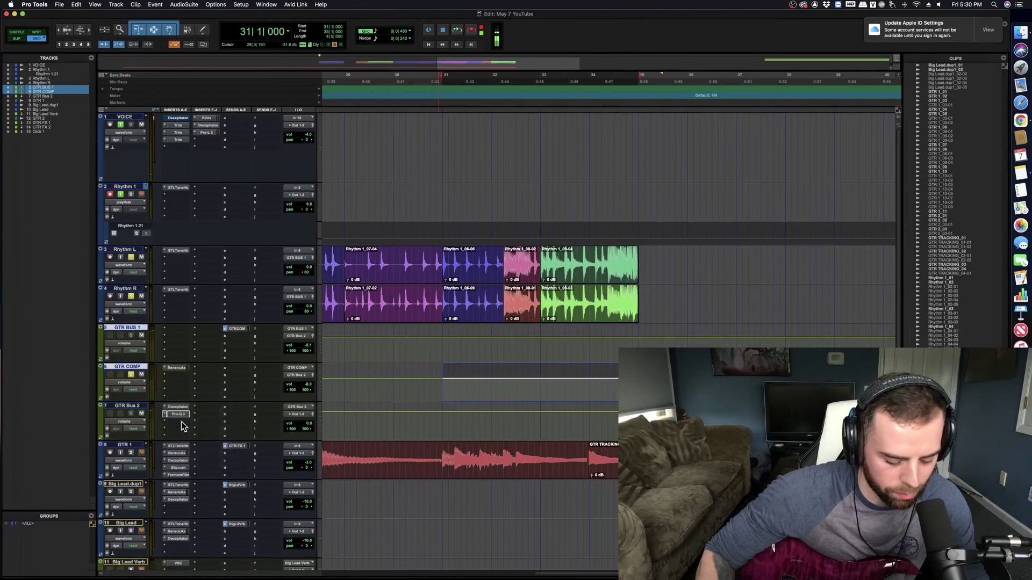
{"action": "left_click", "coordinate": [183, 427]}
{"action": "key", "text": "Escape"}
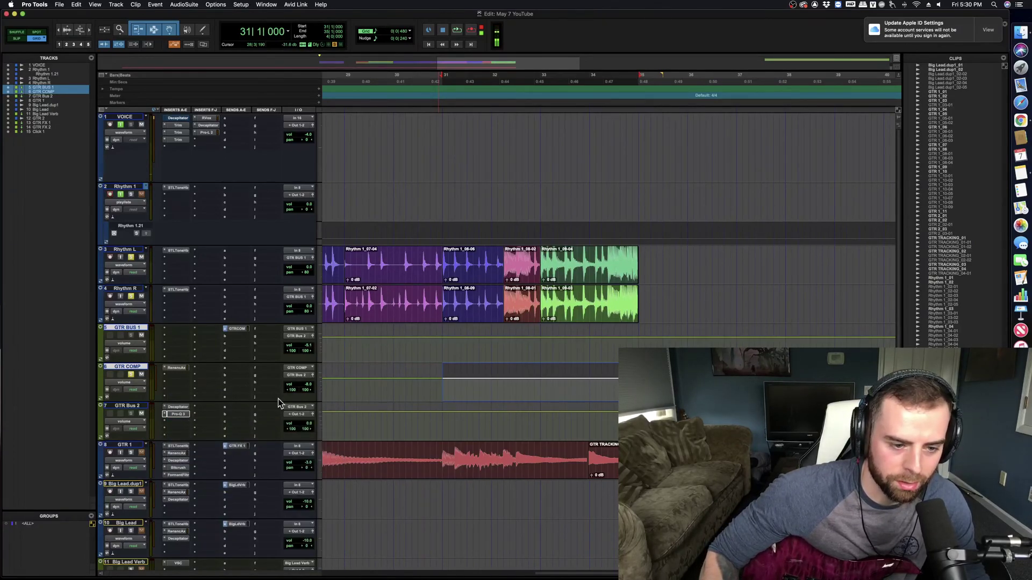
{"action": "key", "text": "space"}
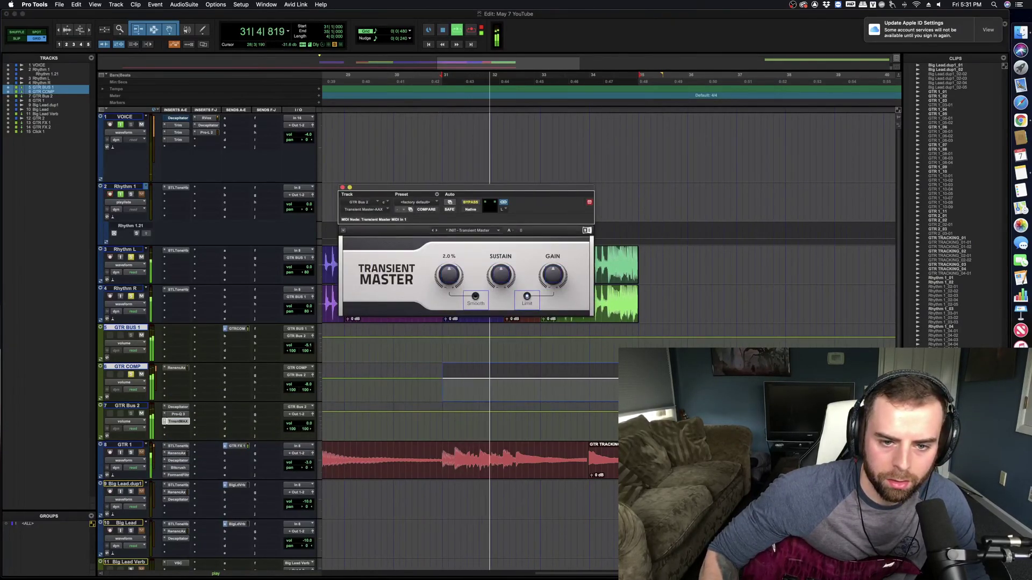
Step: Adjust the attack and sustain in Transient Master while playing earlier parts of the rhythm guitars
{"action": "key", "text": "space"}
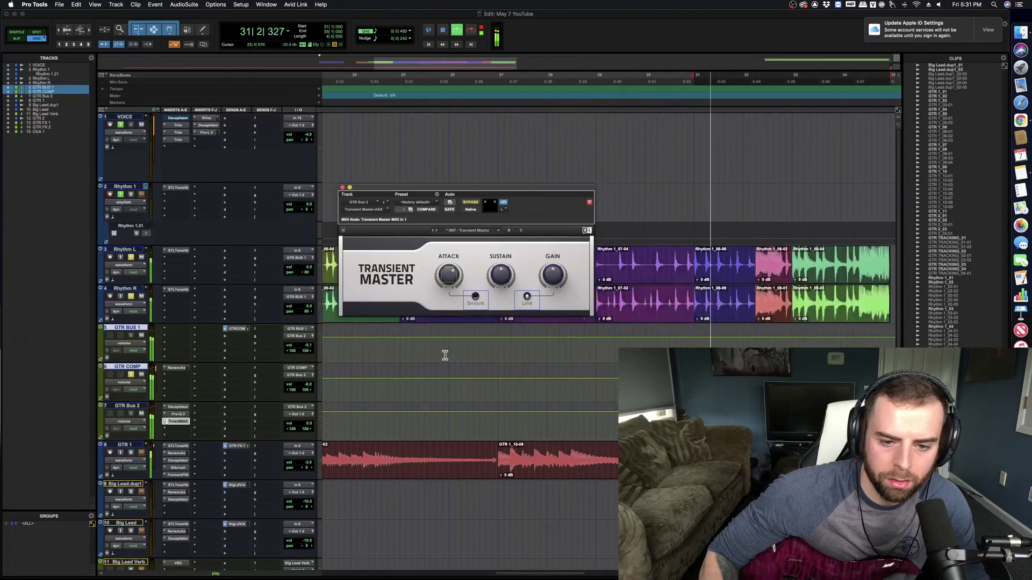
{"action": "key", "text": "space"}
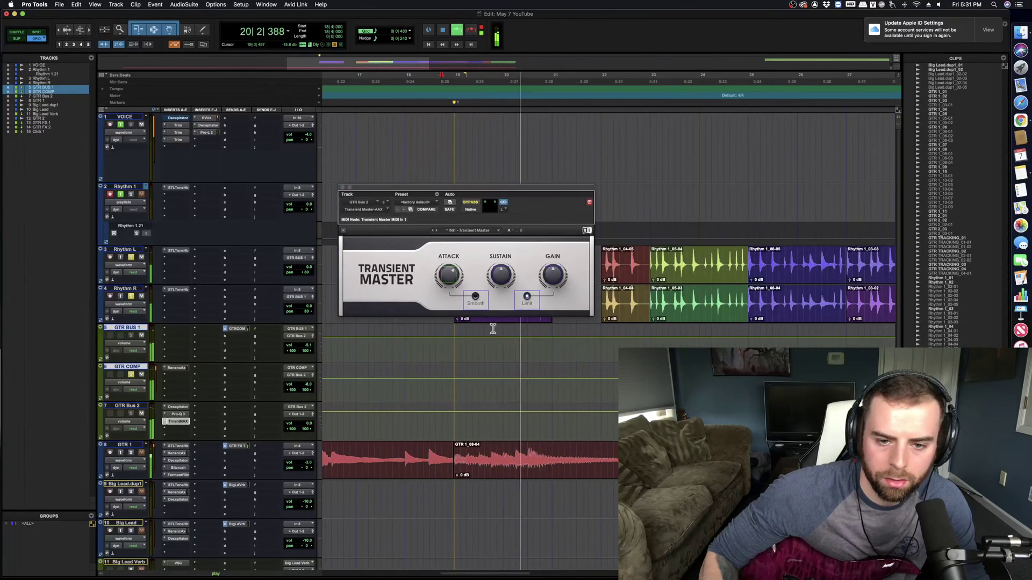
{"action": "left_click_drag", "start_coordinate": [501, 275], "coordinate": [501, 292]}
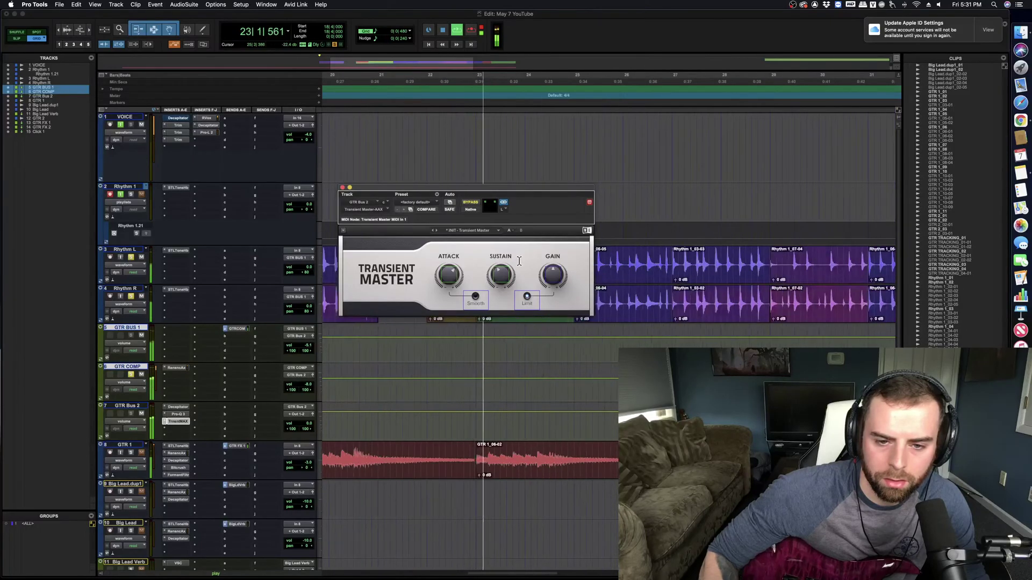
Step: Compare Transient Master with bypass during playback, moving its window off the rhythm clips, and close the plug-in
{"action": "left_click", "coordinate": [470, 204]}
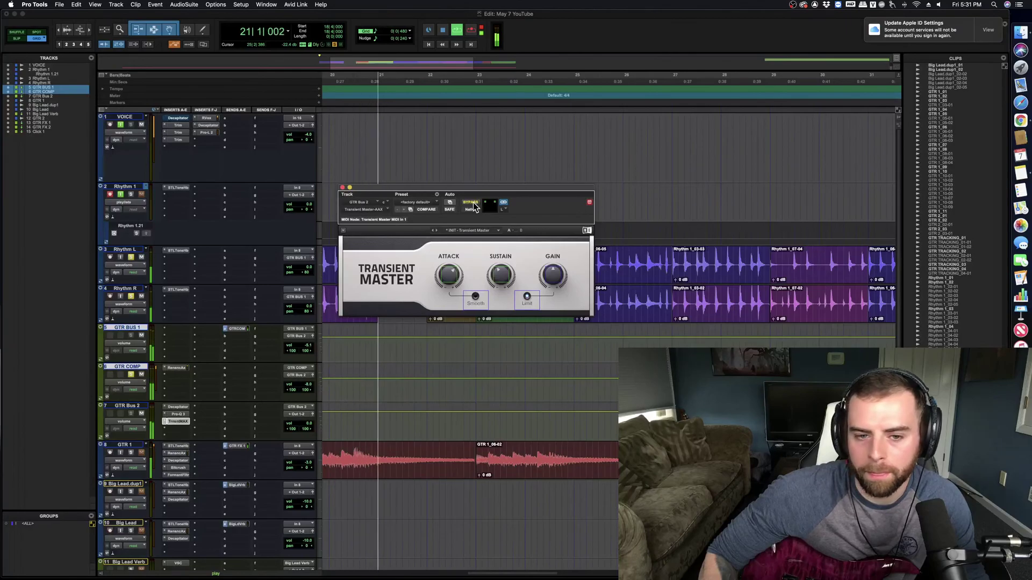
{"action": "left_click_drag", "start_coordinate": [476, 192], "coordinate": [624, 143]}
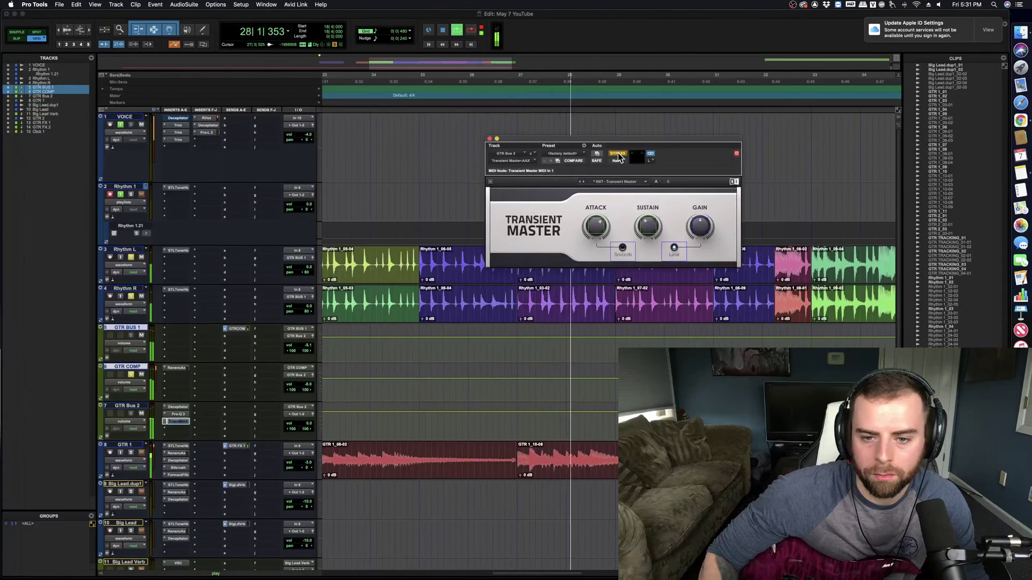
{"action": "key", "text": "space"}
{"action": "left_click", "coordinate": [489, 138]}
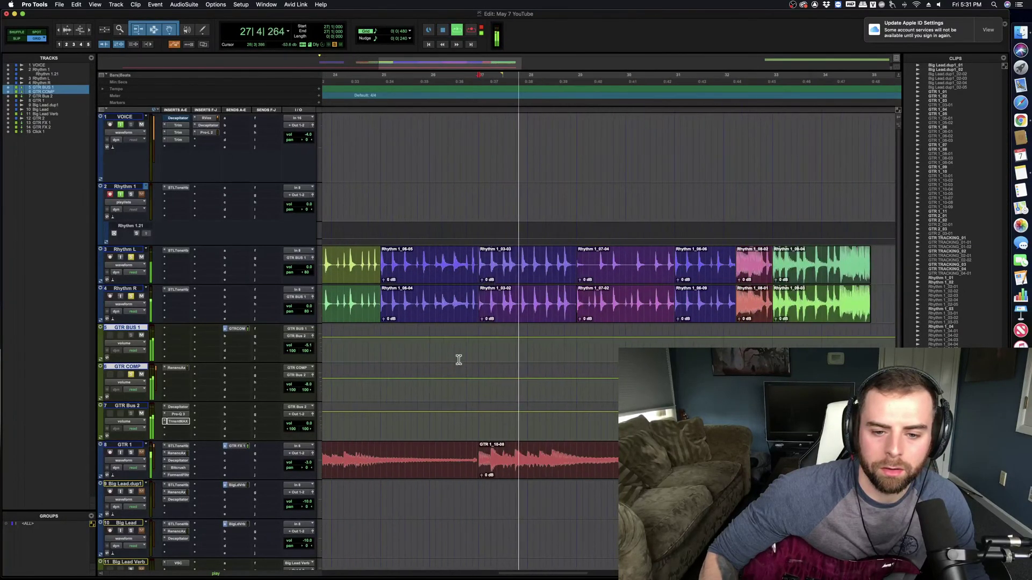
Step: Select bars 31 to 35 on GTR BUS 1, insert the RBass plug-in after TrionMAX on GTR Bus 2, and play the section
{"action": "left_click_drag", "start_coordinate": [478, 350], "coordinate": [522, 355]}
{"action": "left_click", "coordinate": [774, 344]}
{"action": "key", "text": "space"}
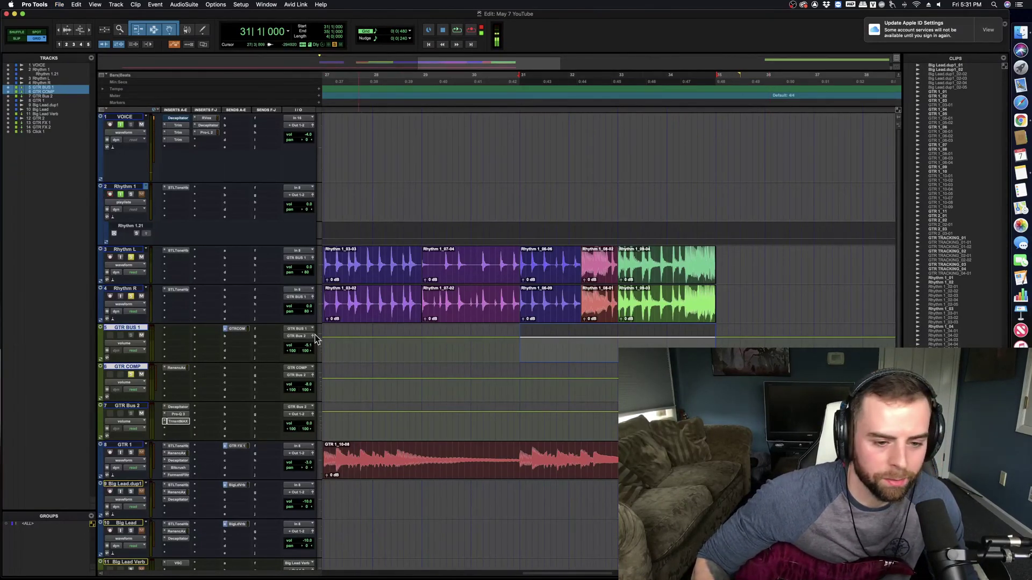
{"action": "left_click", "coordinate": [179, 429]}
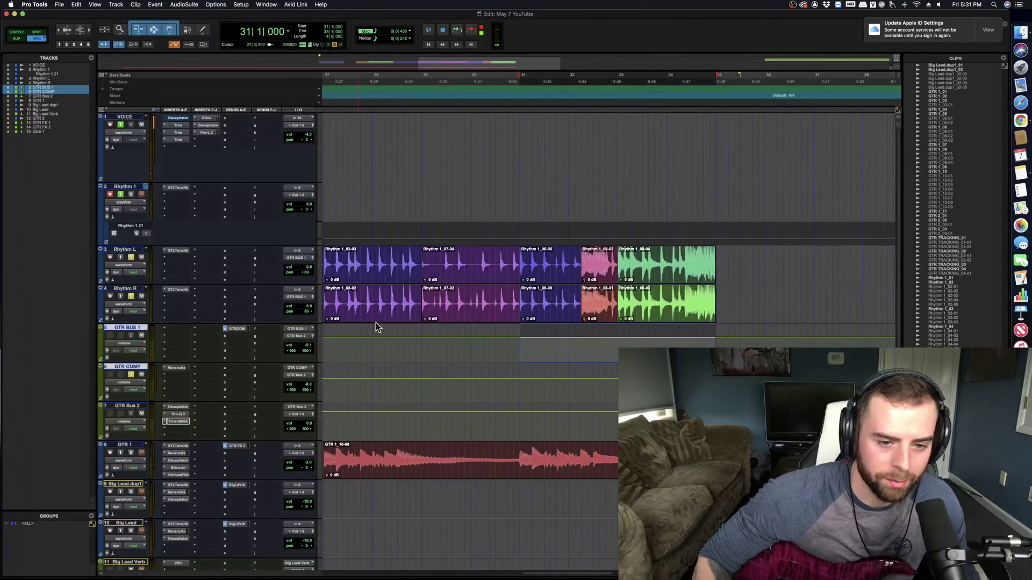
{"action": "key", "text": "space"}
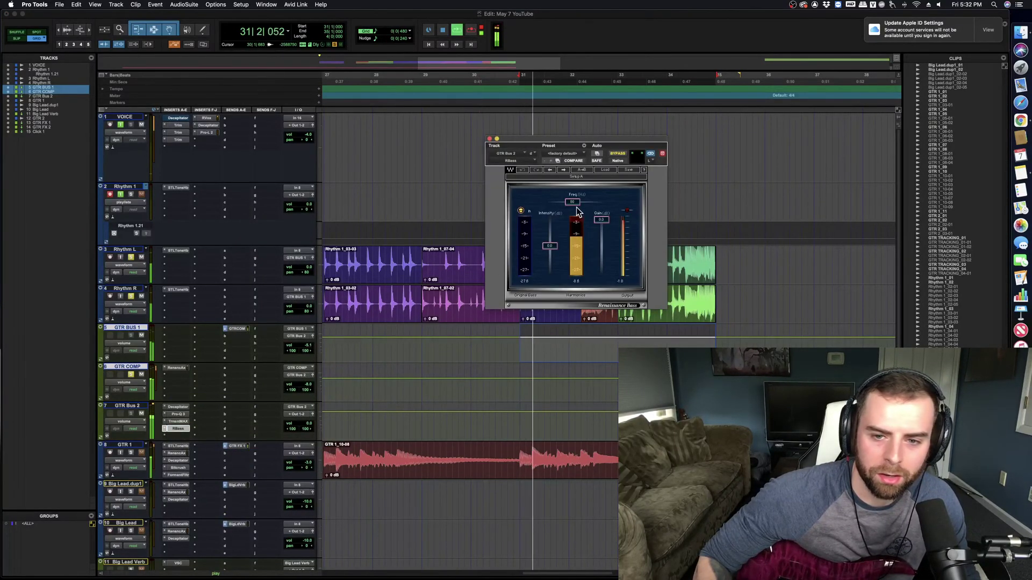
Step: Set the RBass frequency to 75 Hz and lower its intensity to about -17 dB while playing the selected bars
{"action": "left_click_drag", "start_coordinate": [574, 202], "coordinate": [576, 202]}
{"action": "key", "text": "space"}
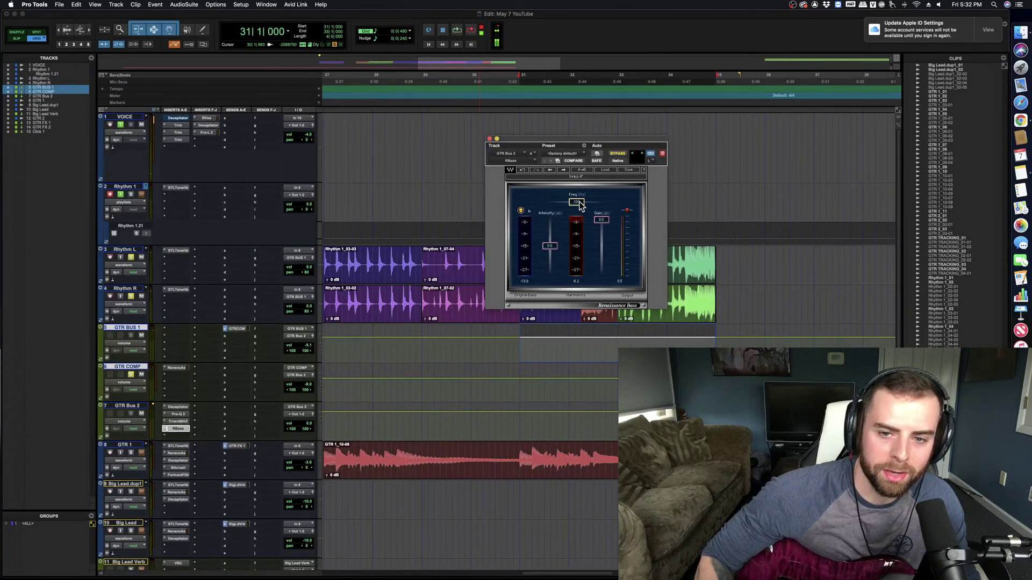
{"action": "key", "text": "space"}
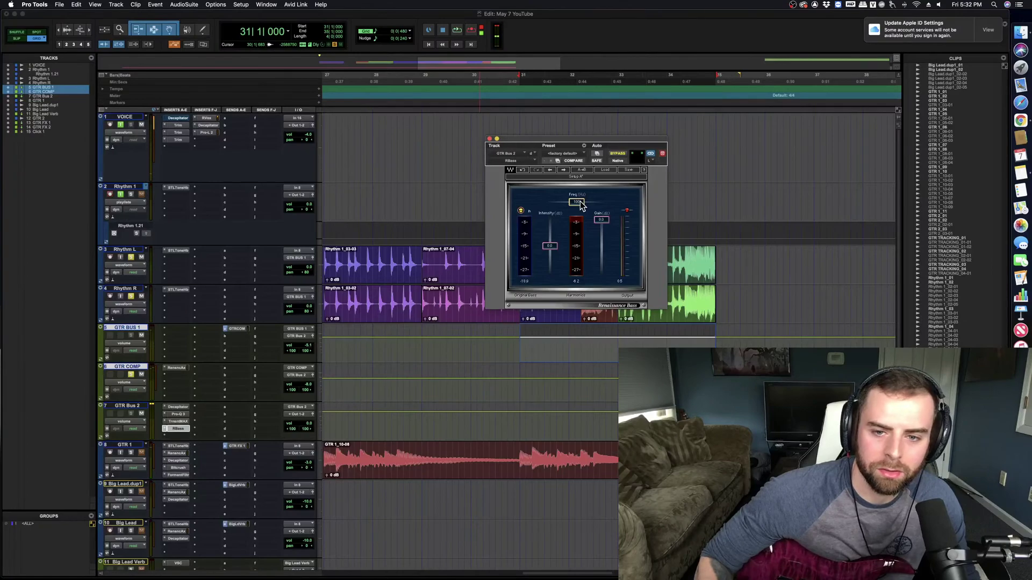
{"action": "key", "text": "space"}
{"action": "left_click_drag", "start_coordinate": [580, 204], "coordinate": [558, 204]}
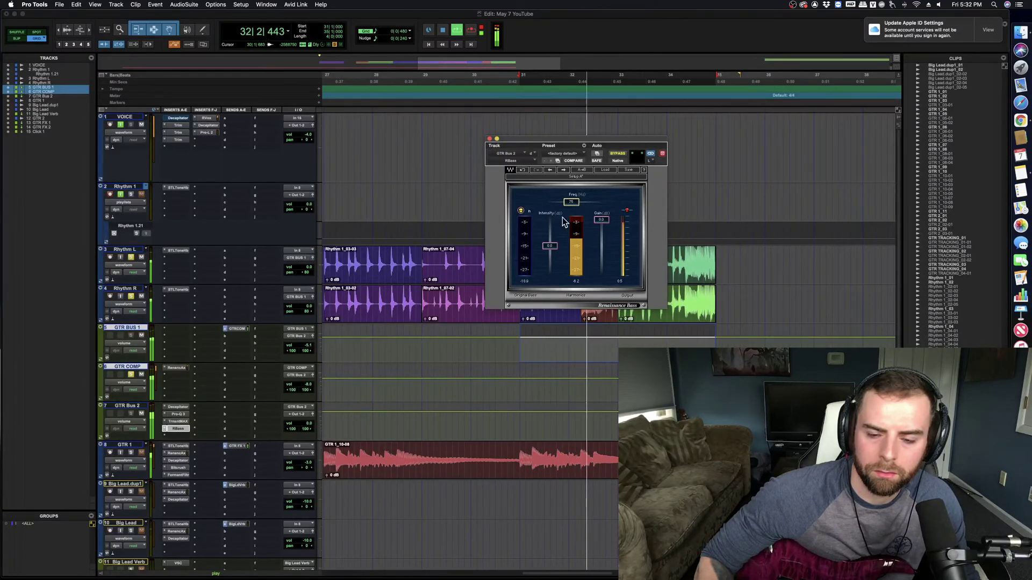
{"action": "left_click_drag", "start_coordinate": [549, 246], "coordinate": [549, 272]}
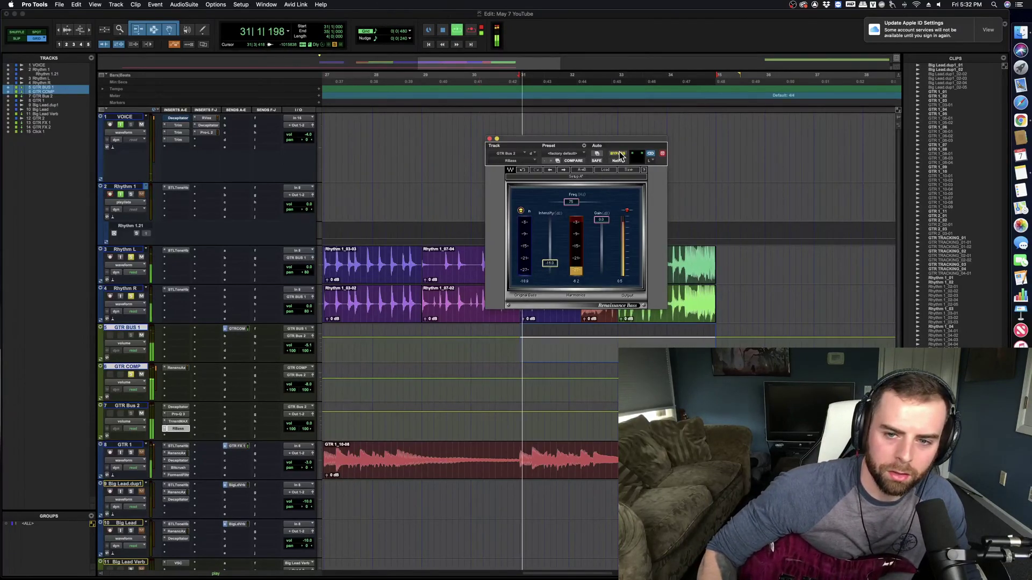
Step: Compare the guitars with RBass bypassed and engaged while playing from bar 31
{"action": "left_click", "coordinate": [619, 154]}
{"action": "key", "text": "space"}
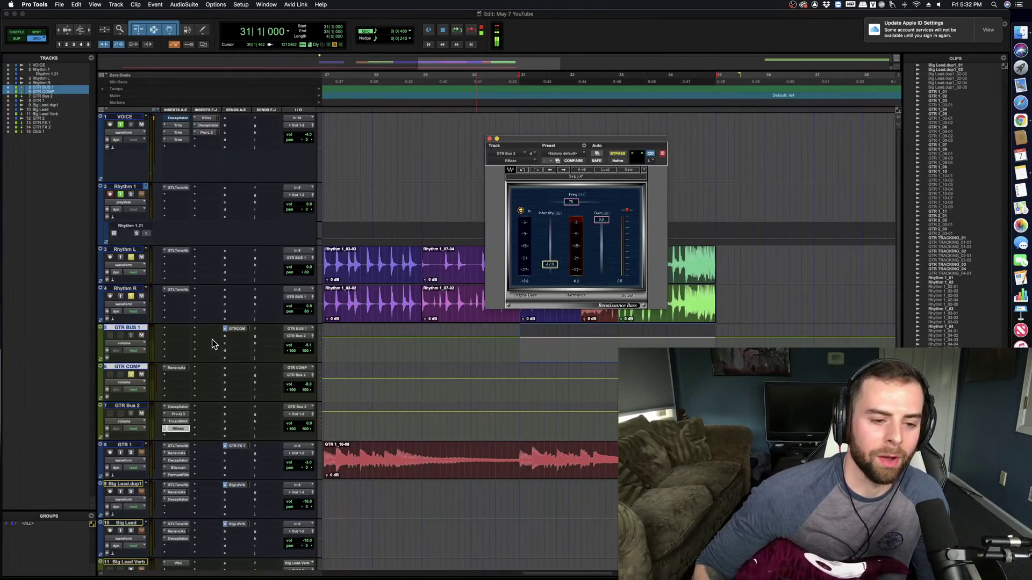
{"action": "key", "text": "space"}
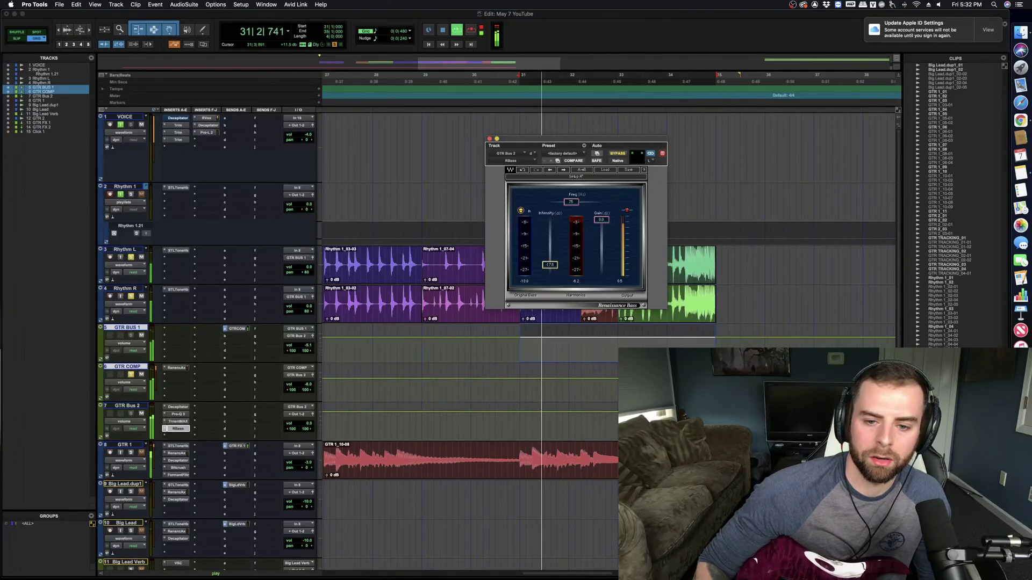
{"action": "left_click", "coordinate": [618, 155]}
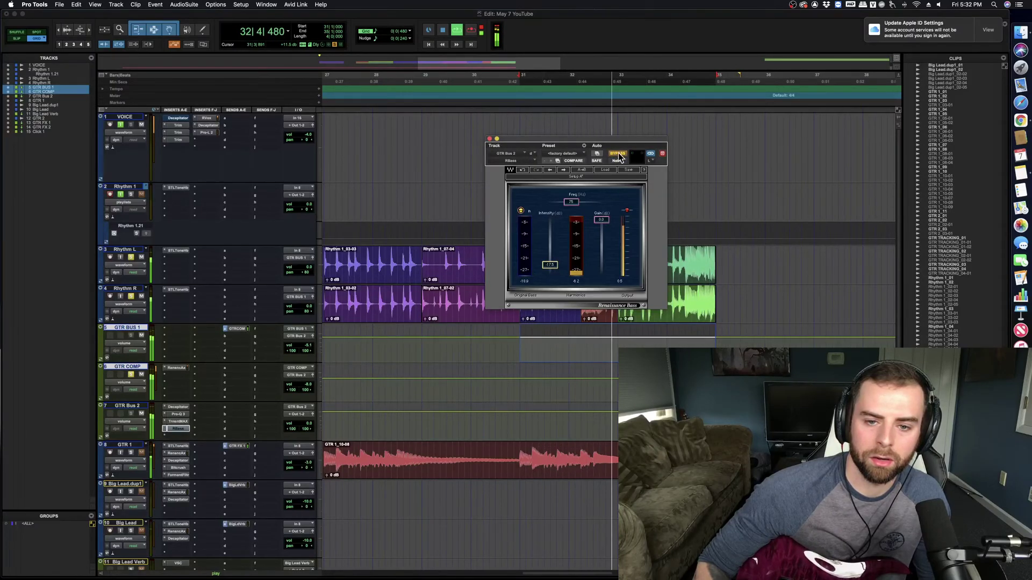
Step: Close the RBass window, save the session during playback, and stop the transport
{"action": "left_click", "coordinate": [489, 139]}
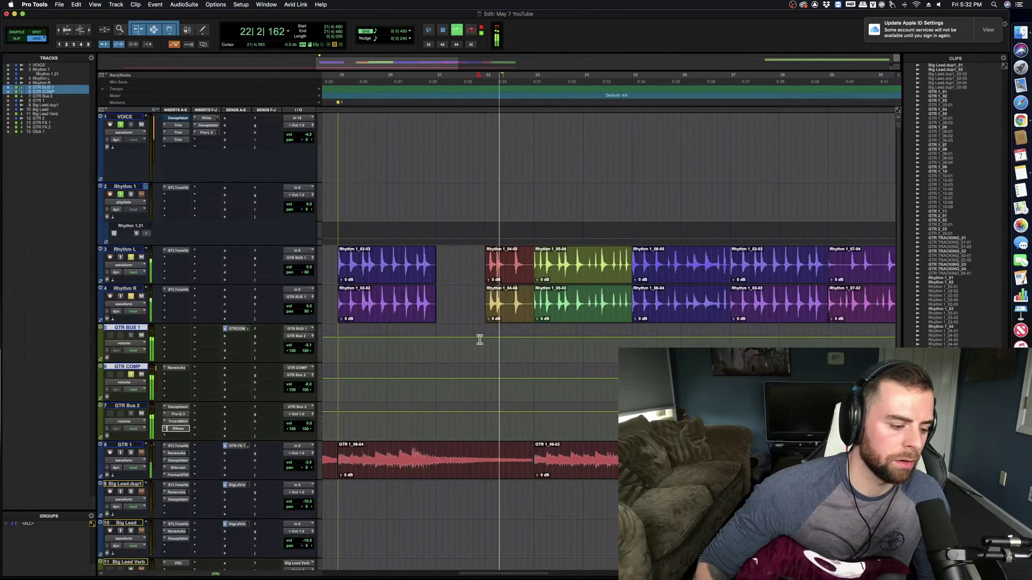
{"action": "key", "text": "super+s"}
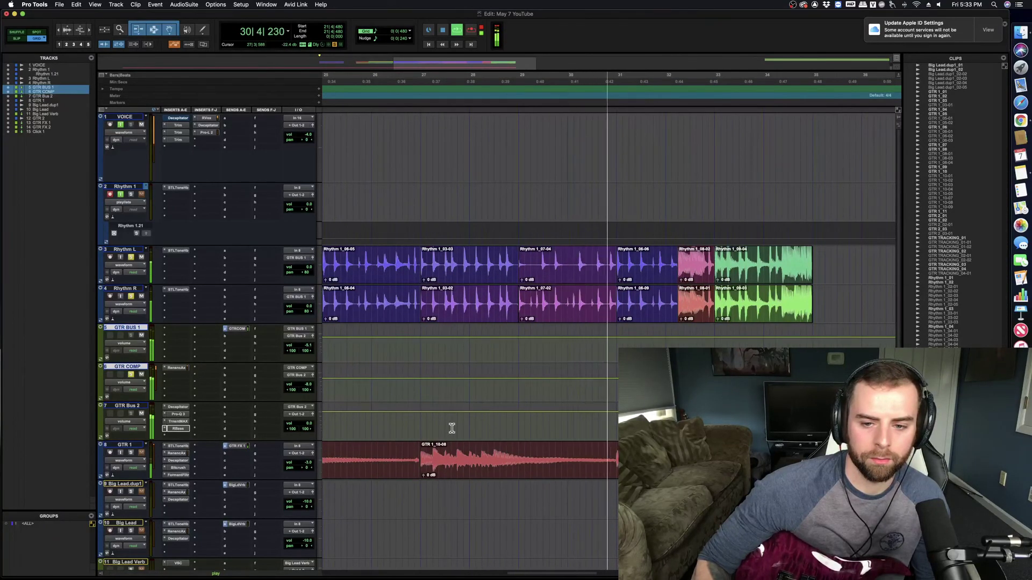
{"action": "key", "text": "space"}
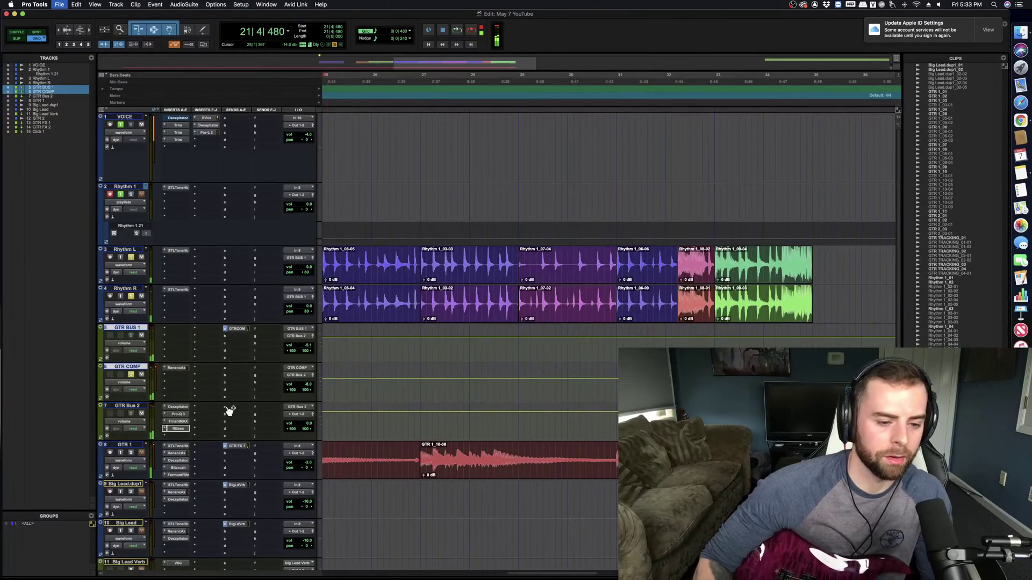
{"action": "left_click", "coordinate": [180, 436]}
{"action": "mouse_move", "coordinate": [201, 436]}
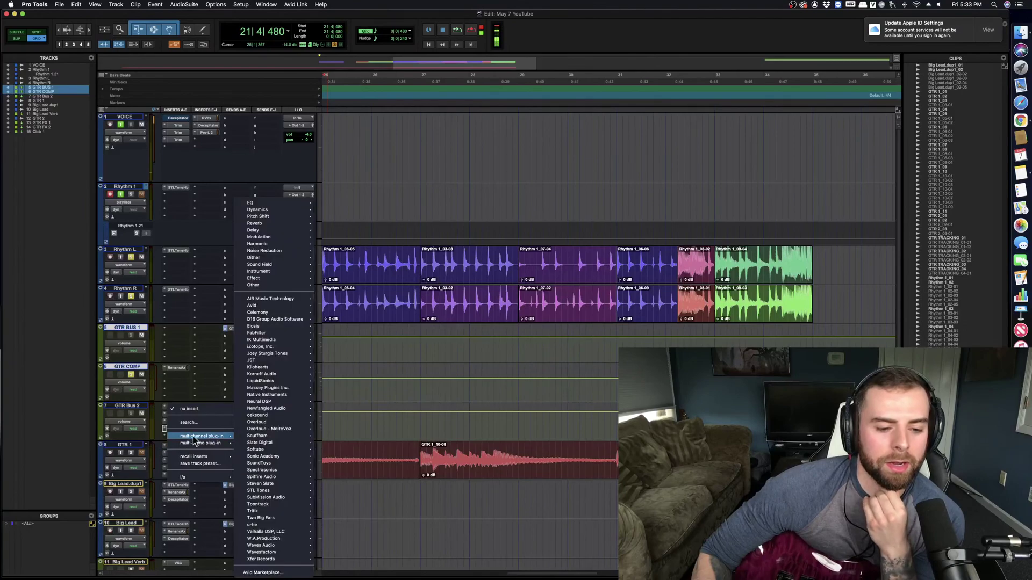
{"action": "mouse_move", "coordinate": [279, 346]}
{"action": "mouse_move", "coordinate": [285, 243]}
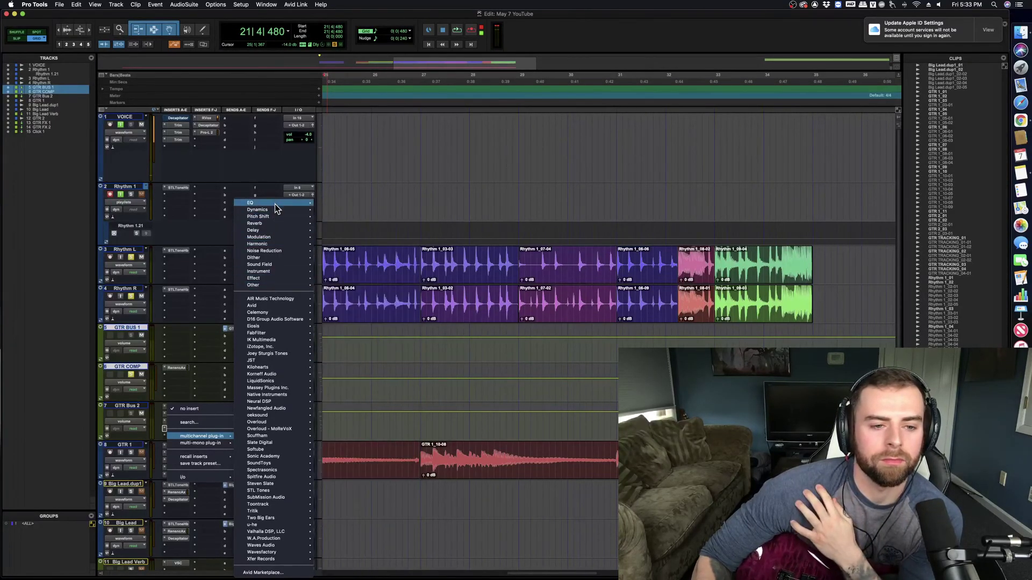
{"action": "mouse_move", "coordinate": [275, 202]}
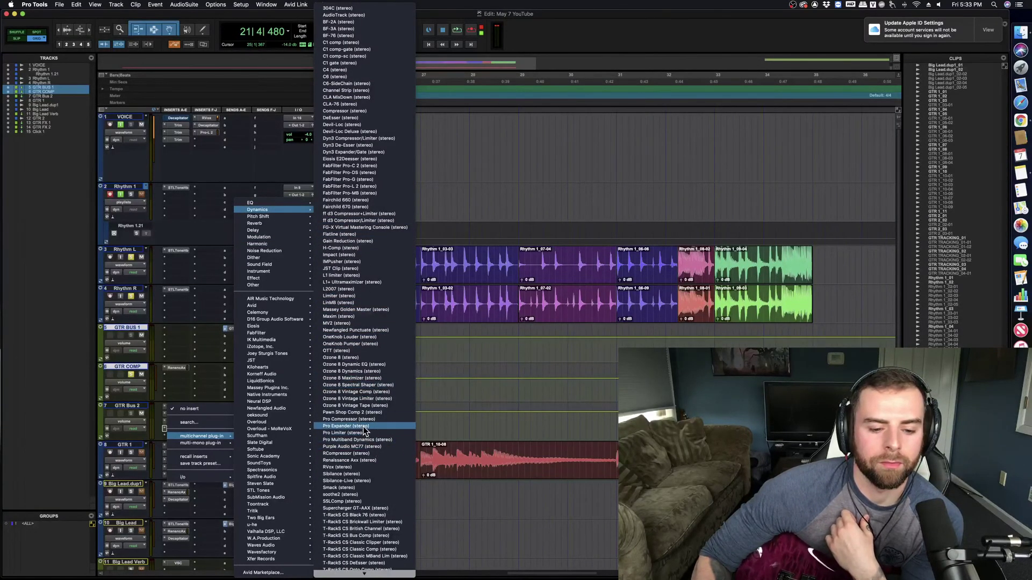
{"action": "left_click", "coordinate": [349, 454]}
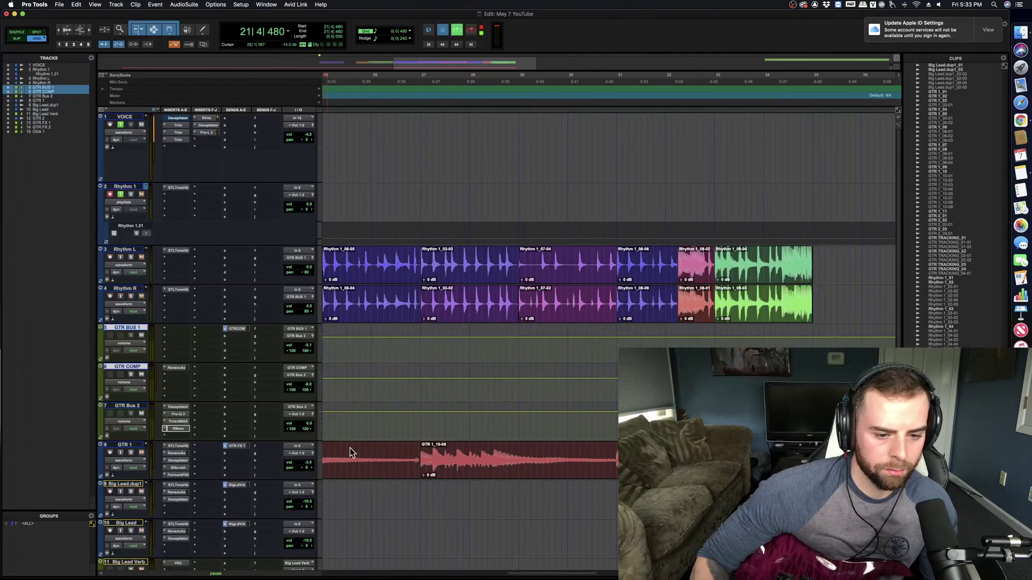
Step: Lower the GTR Bus 2 volume during playback and listen through the rhythm parts from just before bar 22
{"action": "key", "text": "space"}
{"action": "left_click", "coordinate": [311, 428]}
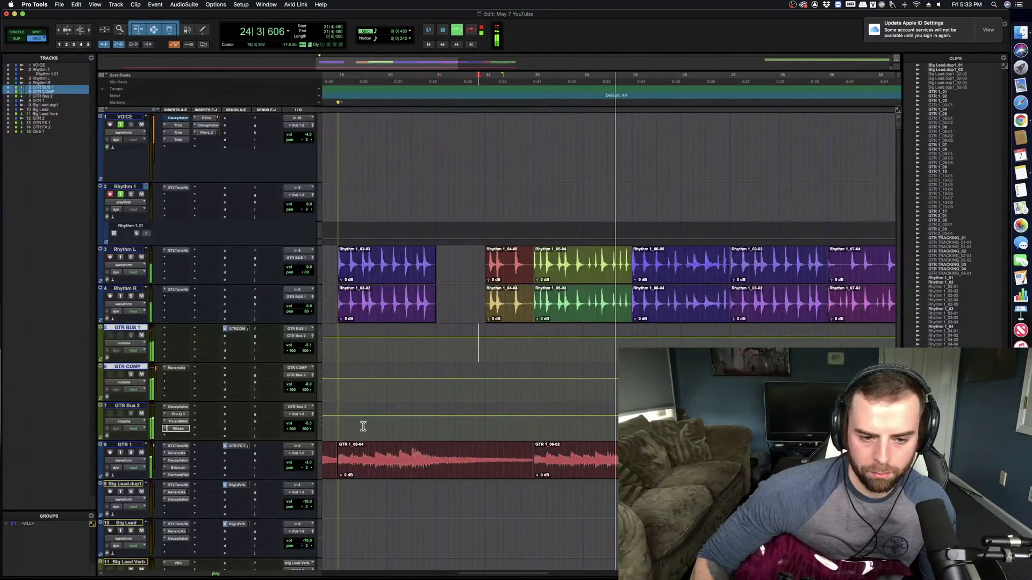
{"action": "left_click", "coordinate": [478, 421]}
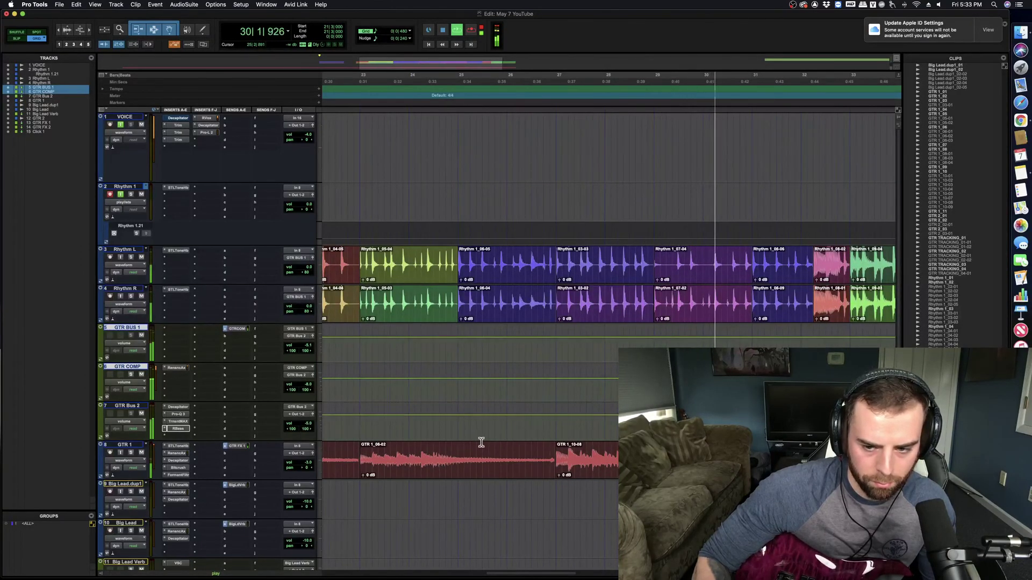
{"action": "key", "text": "r"}
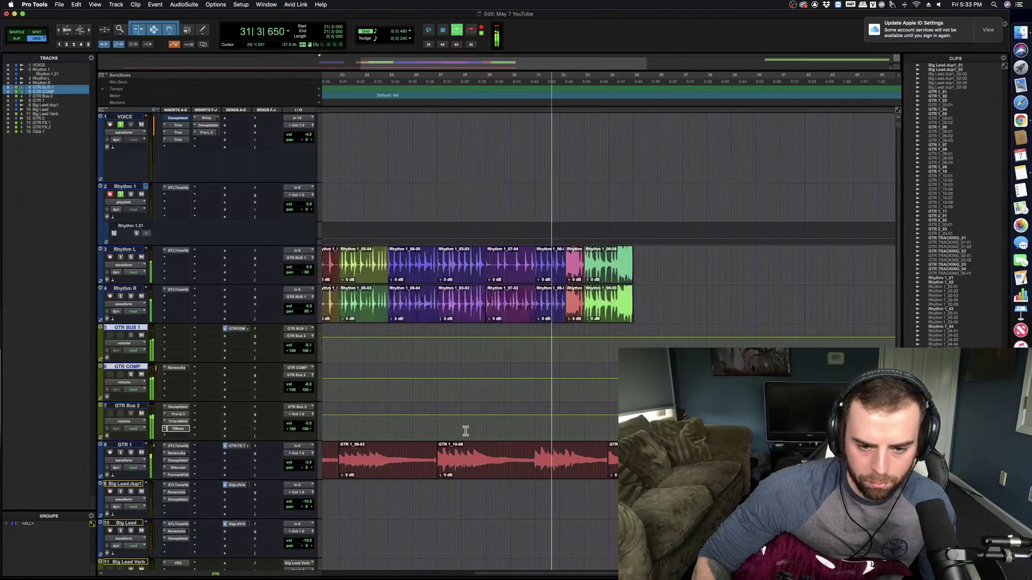
{"action": "scroll", "coordinate": [468, 432], "scroll_direction": "left", "scroll_amount": 5}
{"action": "scroll", "coordinate": [469, 434], "scroll_direction": "right", "scroll_amount": 3}
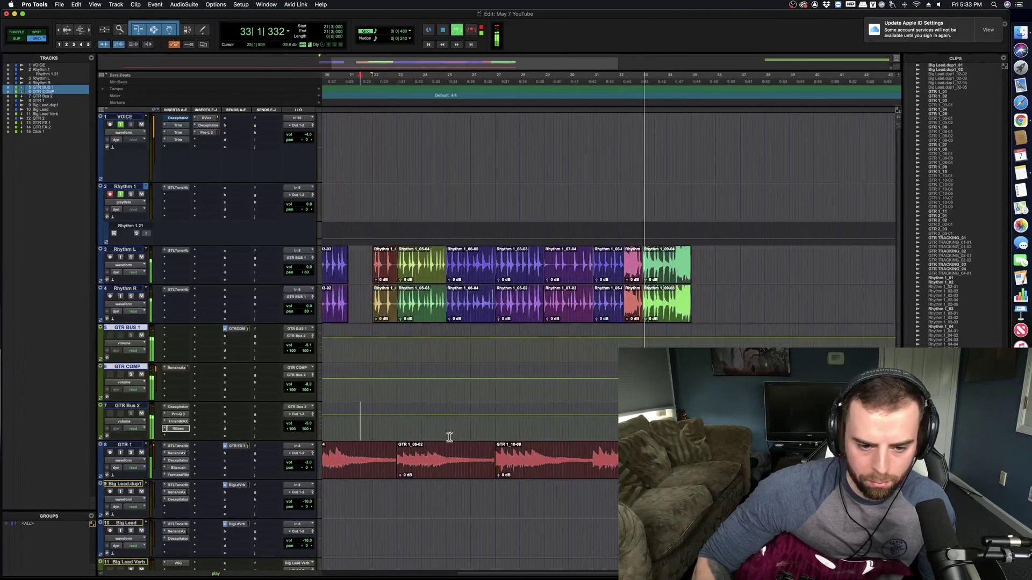
{"action": "scroll", "coordinate": [449, 437], "scroll_direction": "left", "scroll_amount": 8}
{"action": "scroll", "coordinate": [453, 439], "scroll_direction": "right", "scroll_amount": 4}
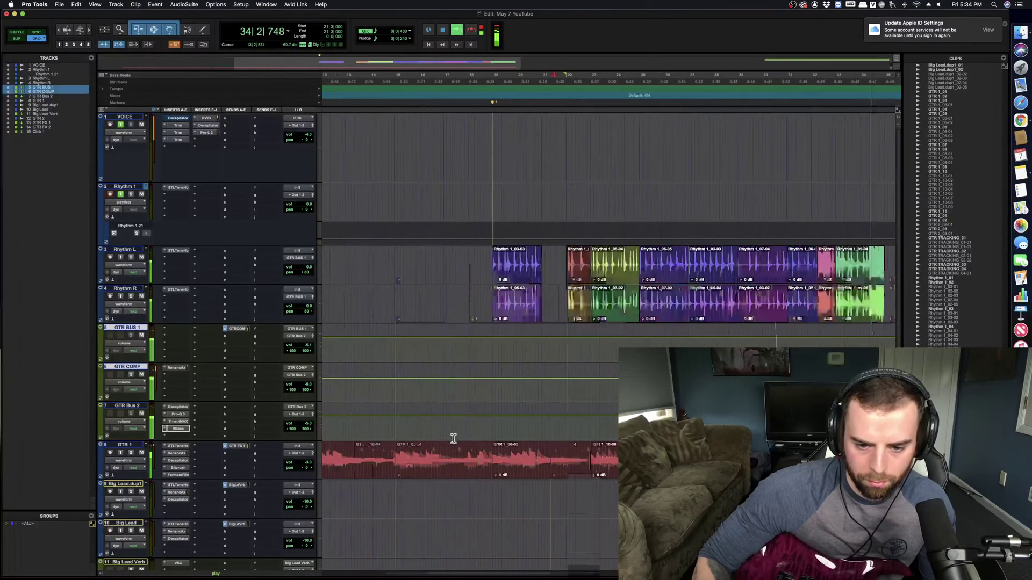
{"action": "scroll", "coordinate": [453, 440], "scroll_direction": "right", "scroll_amount": 7}
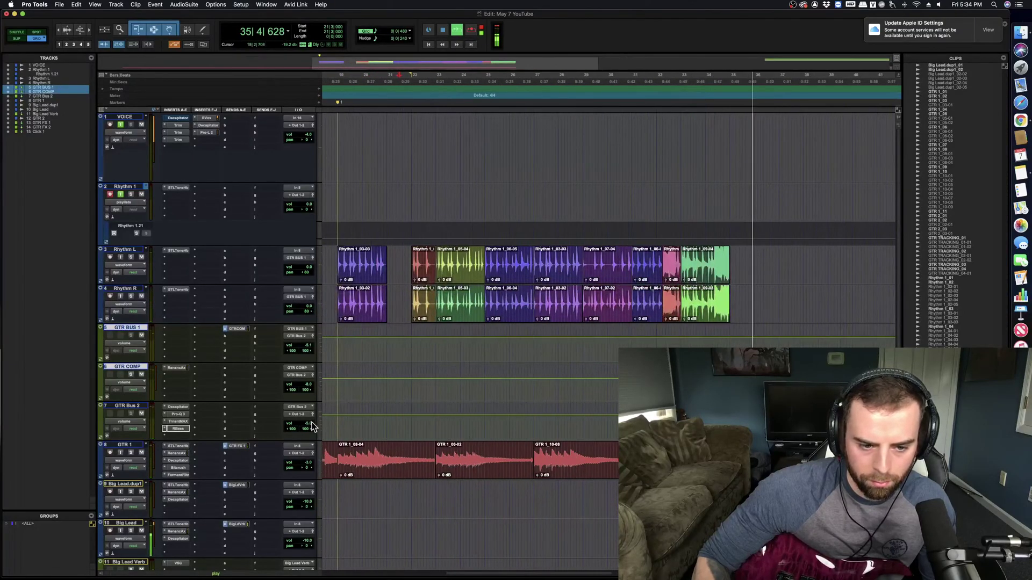
Step: Readjust the GTR Bus 2 volume while playing from bar 22, and listen through the transition into the Big Lead part
{"action": "key", "text": "space"}
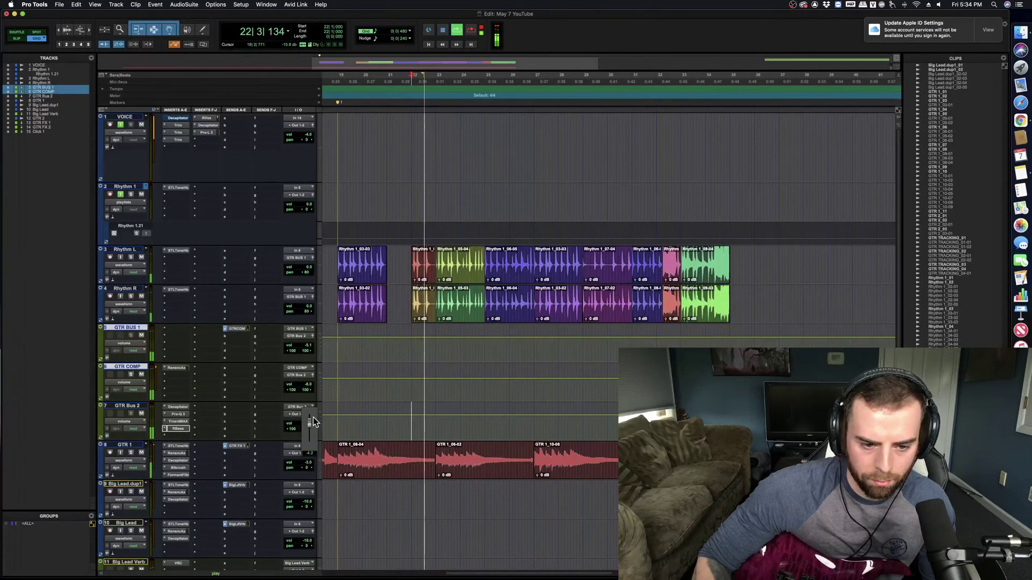
{"action": "left_click_drag", "start_coordinate": [322, 398], "coordinate": [321, 423]}
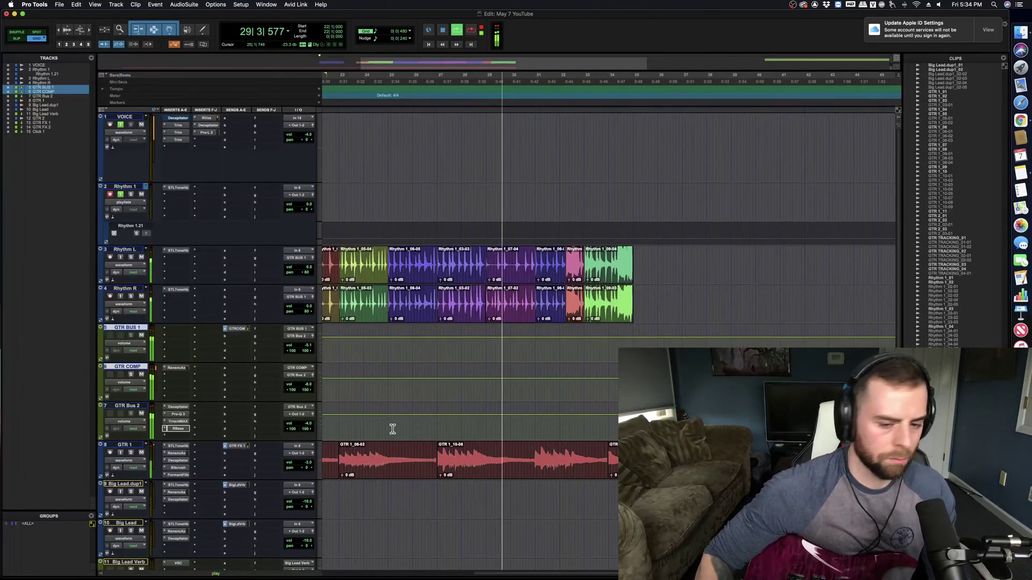
{"action": "scroll", "coordinate": [407, 428], "scroll_direction": "left", "scroll_amount": 5}
{"action": "scroll", "coordinate": [408, 428], "scroll_direction": "right", "scroll_amount": 3}
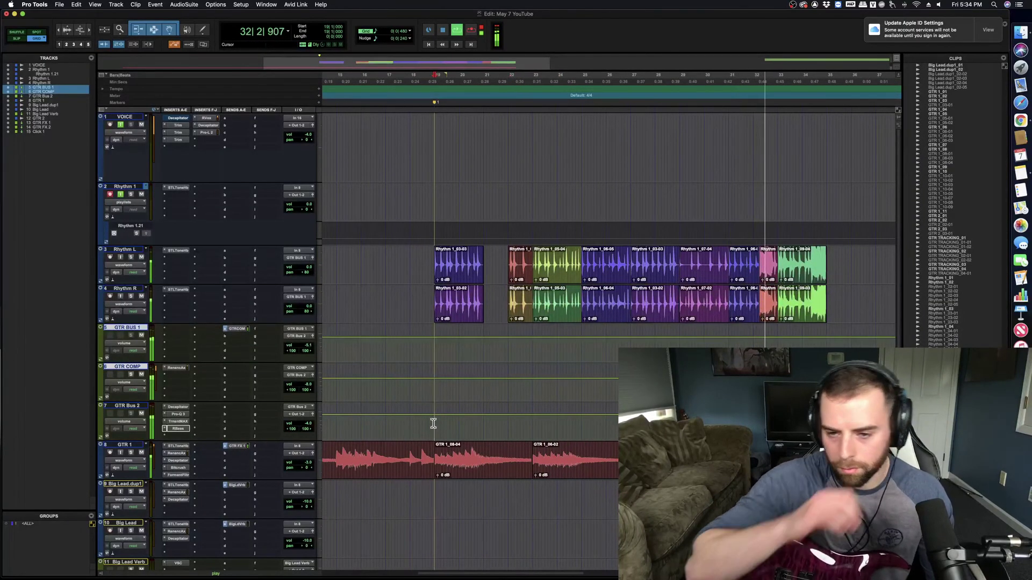
{"action": "scroll", "coordinate": [544, 392], "scroll_direction": "right", "scroll_amount": 8}
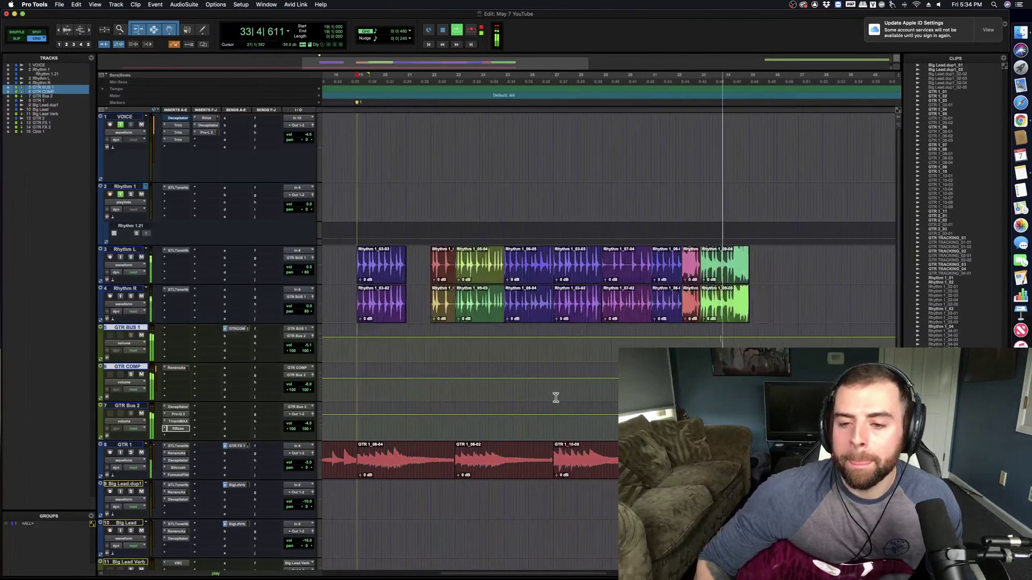
{"action": "scroll", "coordinate": [606, 387], "scroll_direction": "right", "scroll_amount": 10}
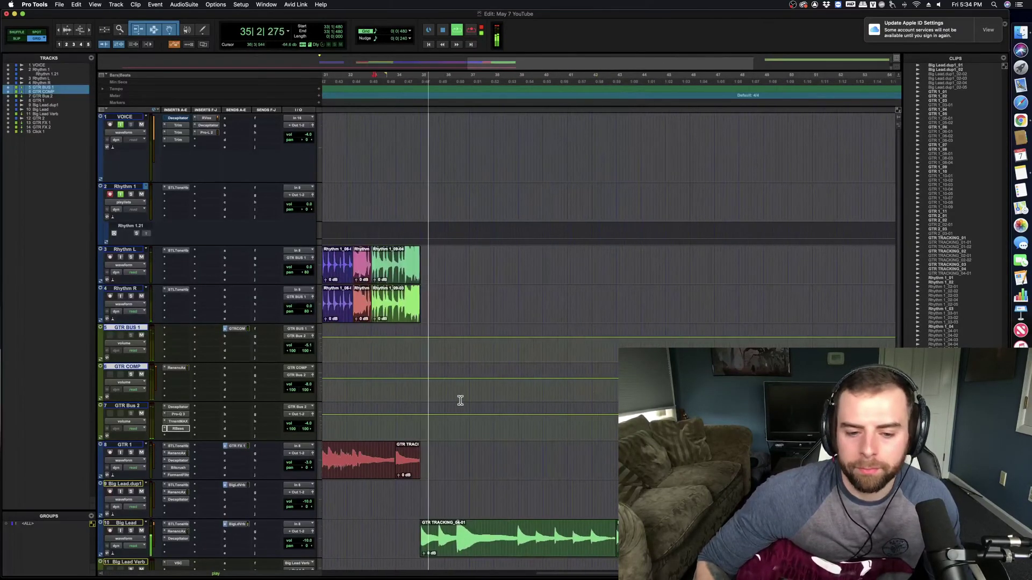
{"action": "scroll", "coordinate": [460, 398], "scroll_direction": "left", "scroll_amount": 6}
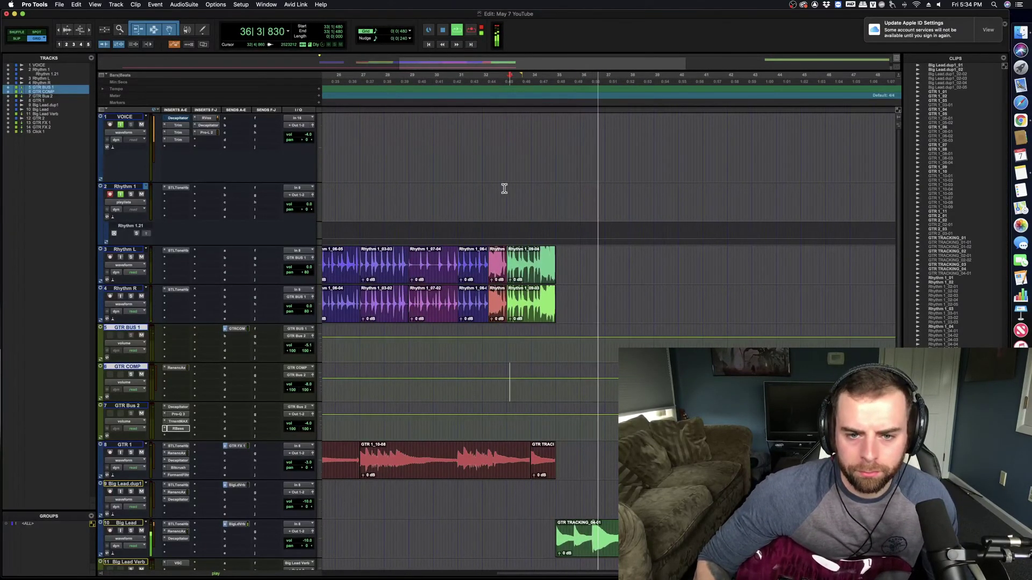
Step: Stop playback and record a new guitar take on the Rhythm 1 track starting at bar 31
{"action": "left_click", "coordinate": [505, 188]}
{"action": "key", "text": "space"}
{"action": "key", "text": "shift+r"}
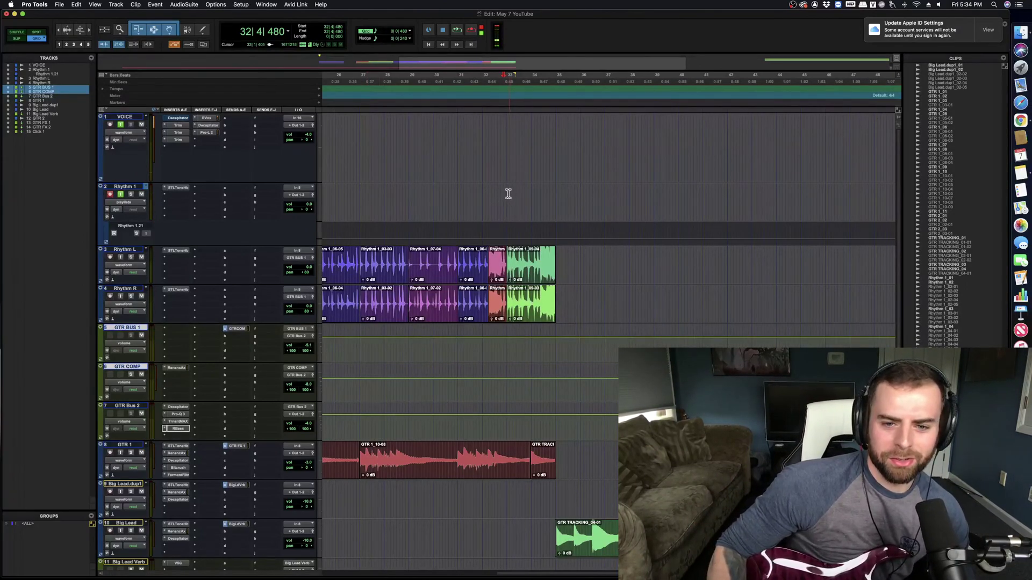
{"action": "key", "text": "super+space"}
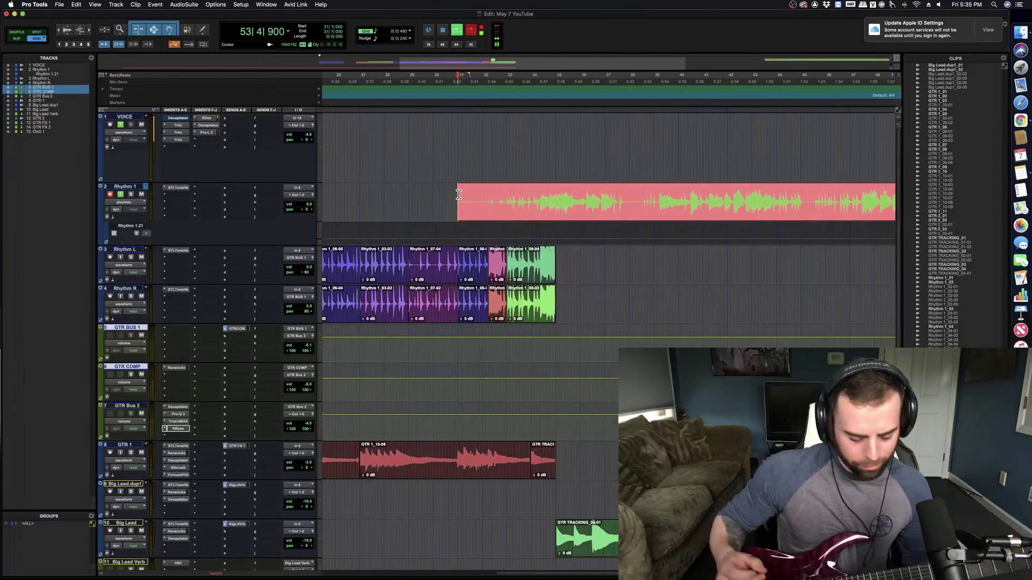
{"action": "key", "text": "space"}
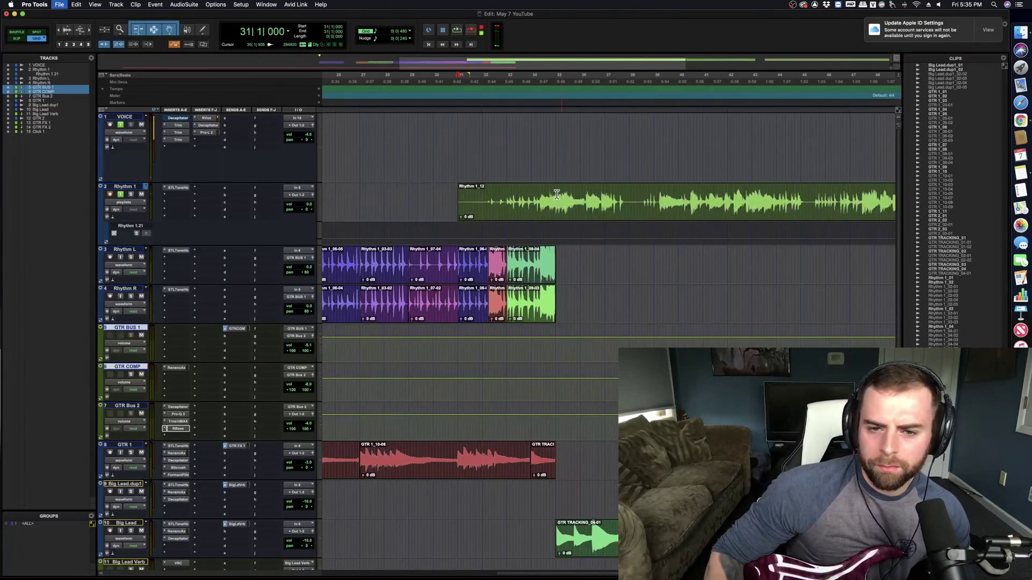
Step: Move the part of the new take from bar 35 onward to the Rhythm L track and play it back from bar 33
{"action": "left_click_drag", "start_coordinate": [458, 202], "coordinate": [607, 259]}
{"action": "left_click", "coordinate": [524, 197]}
{"action": "key", "text": "space"}
{"action": "key", "text": "super+bracketright"}
{"action": "key", "text": "super+bracketright"}
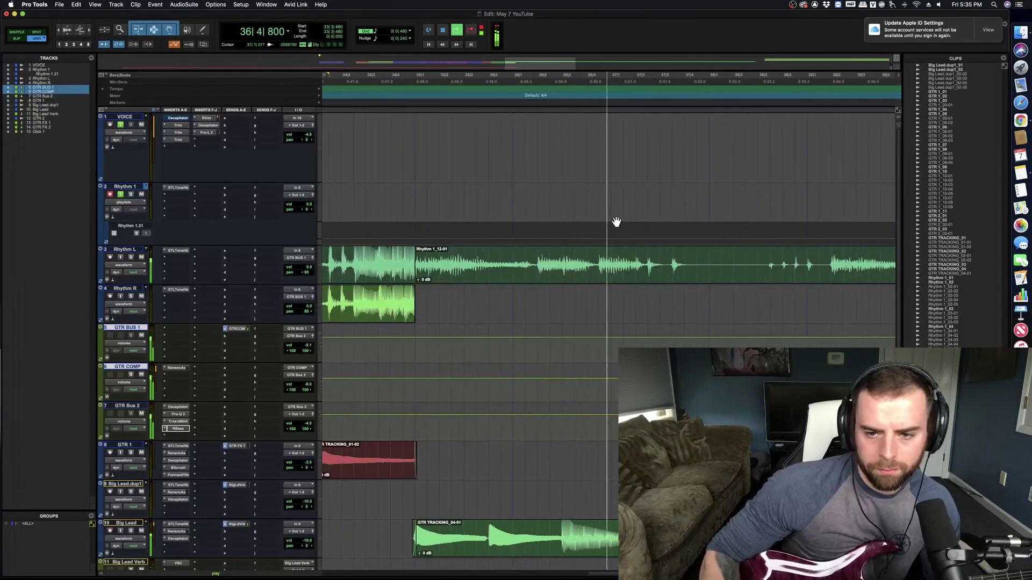
Step: Stop playback and loop-record several new guitar takes on the Rhythm 1 track over bars 35 to 38
{"action": "key", "text": "space"}
{"action": "left_click_drag", "start_coordinate": [710, 197], "coordinate": [407, 209]}
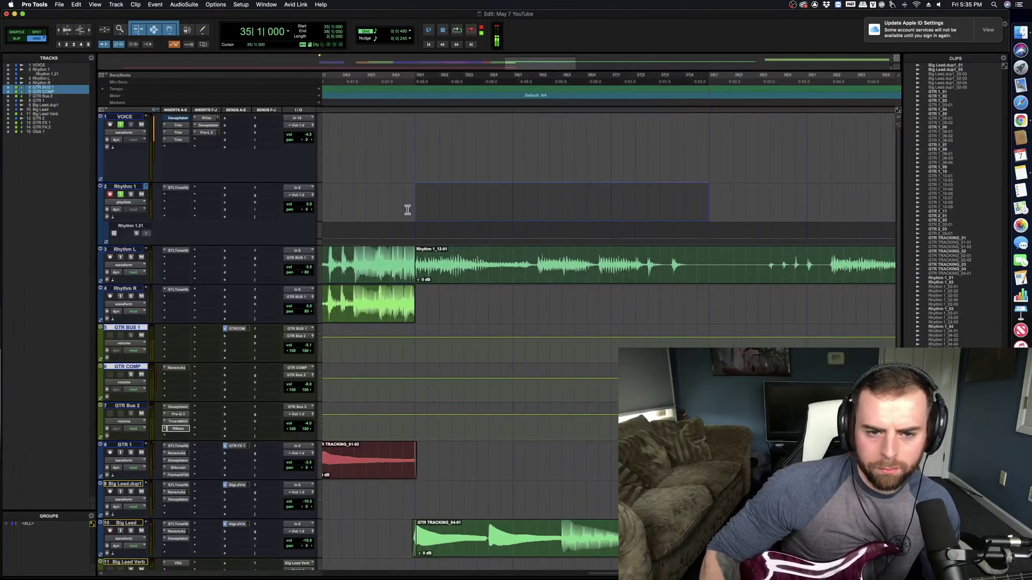
{"action": "key", "text": "super+space"}
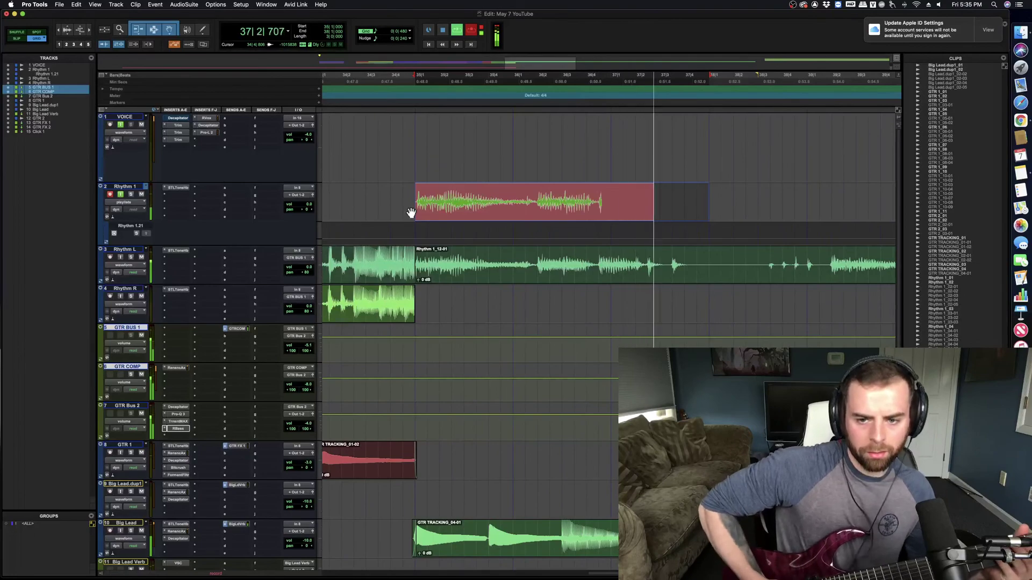
{"action": "key", "text": "space"}
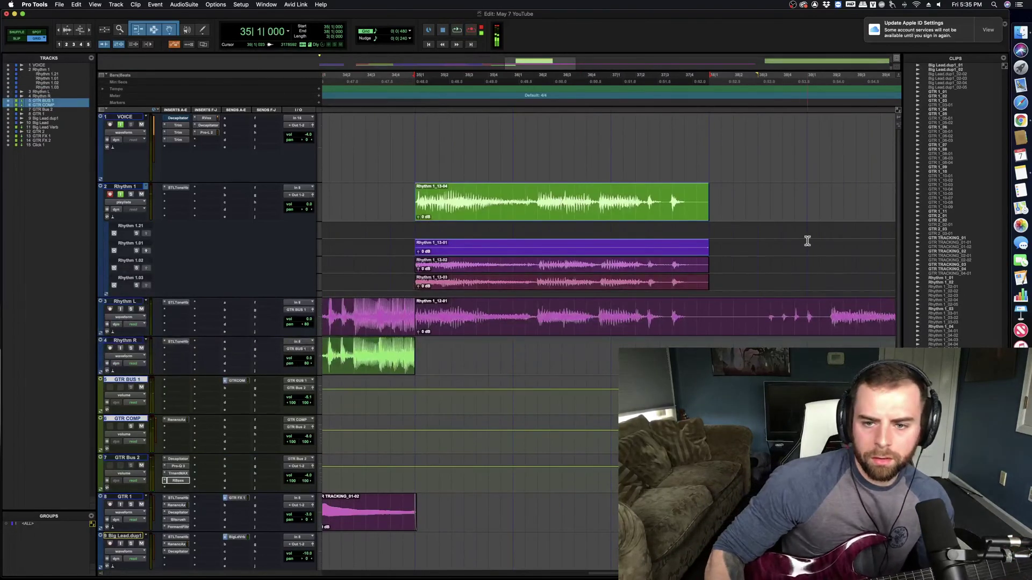
Step: Move takes Rhythm 1_13-04 and Rhythm 1_13-03 to Rhythm L and Rhythm R at bar 35, trim their ends, and delete the leftover take
{"action": "left_click_drag", "start_coordinate": [633, 217], "coordinate": [638, 275]}
{"action": "left_click", "coordinate": [637, 322]}
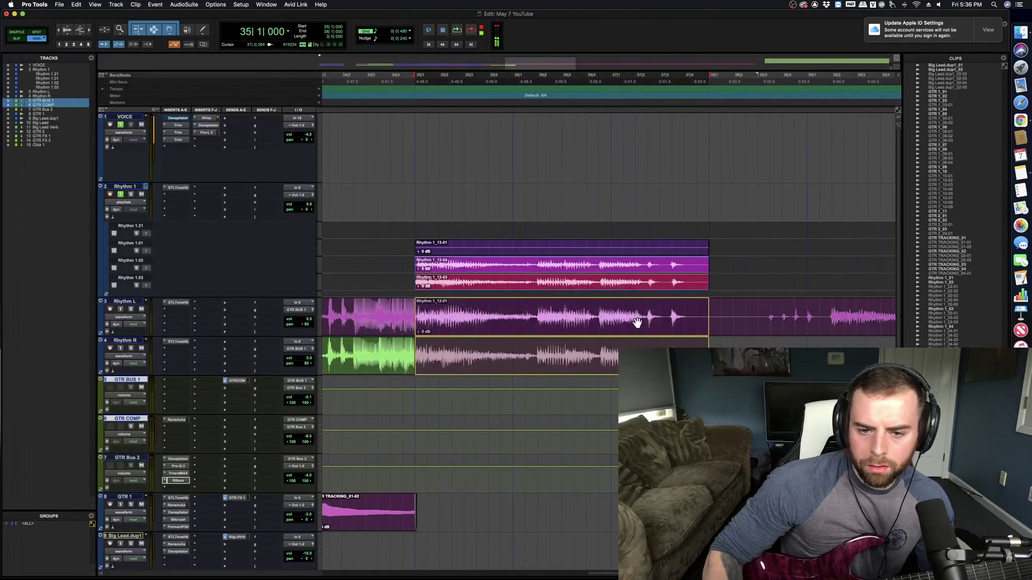
{"action": "left_click_drag", "start_coordinate": [637, 322], "coordinate": [638, 322]}
{"action": "key", "text": "space"}
{"action": "left_click", "coordinate": [650, 252]}
{"action": "key", "text": "Delete"}
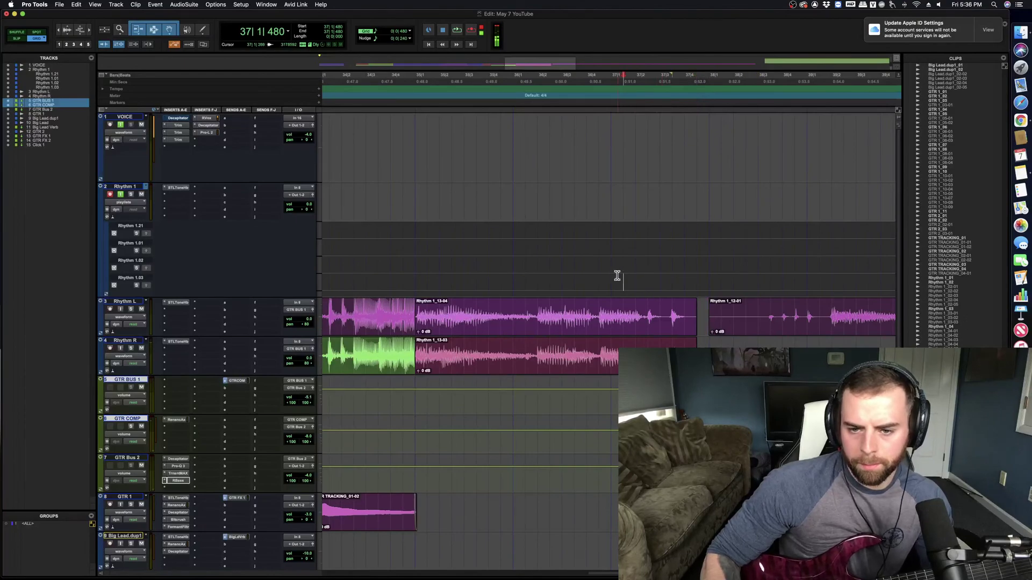
Step: Play from bar 37 and listen through the end of the doubled section into the following Rhythm L part
{"action": "key", "text": "space"}
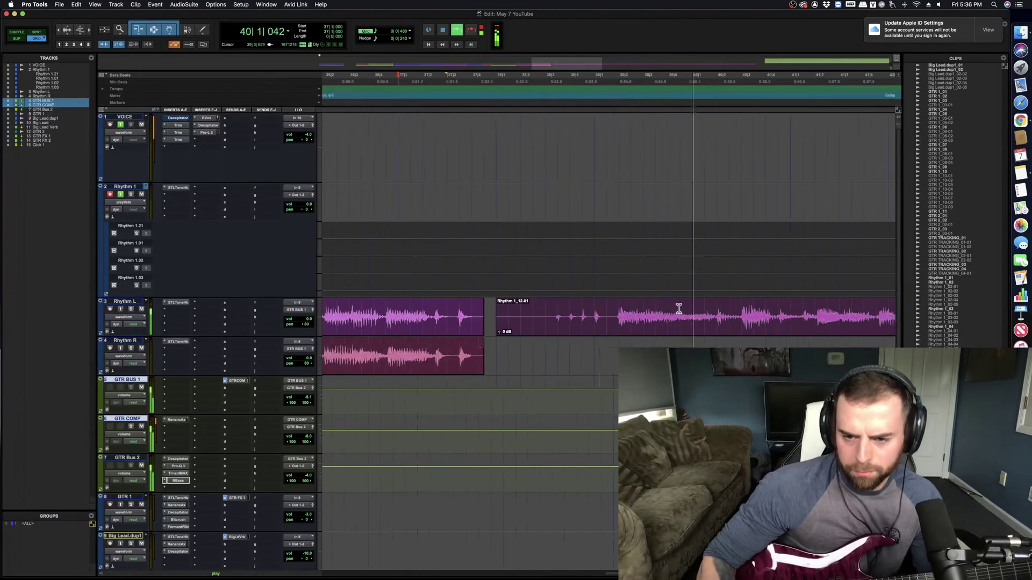
{"action": "key", "text": "super+bracketleft"}
{"action": "key", "text": "super+bracketleft"}
{"action": "key", "text": "super+bracketleft"}
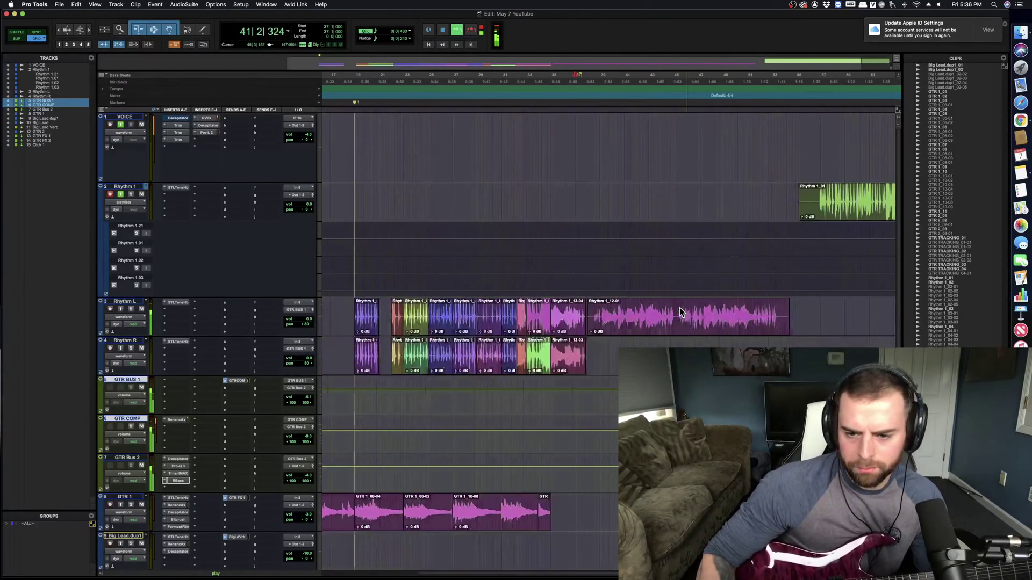
{"action": "key", "text": "super+bracketright"}
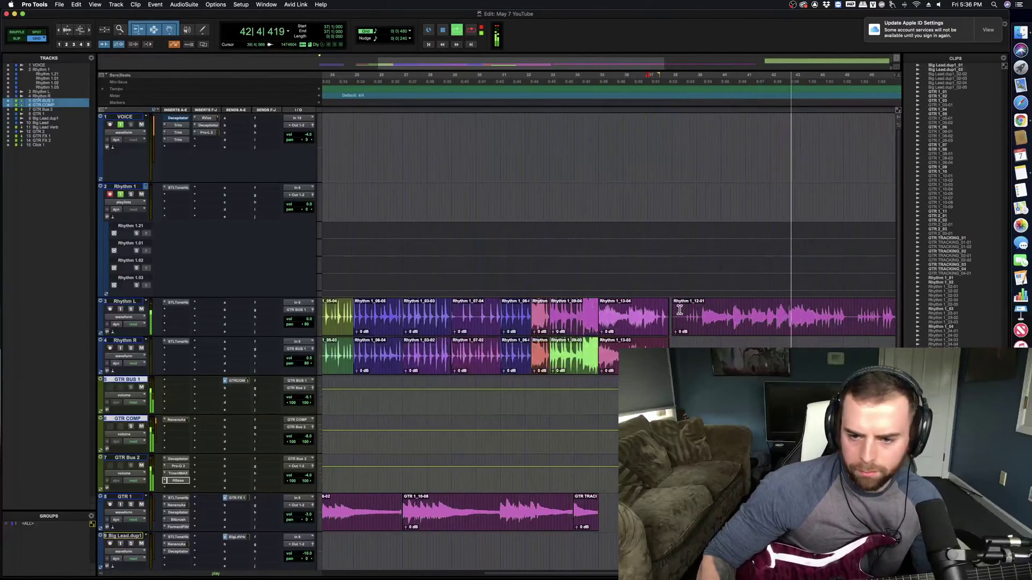
{"action": "scroll", "coordinate": [450, 291], "scroll_direction": "left", "scroll_amount": 2}
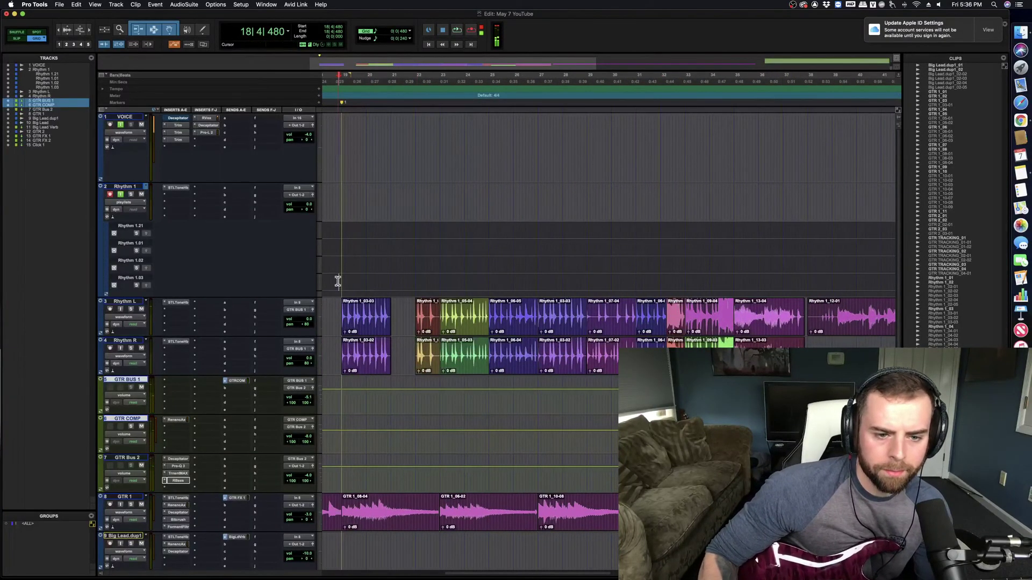
Step: Play the doubled rhythm parts from just before bar 19 and save the session
{"action": "key", "text": "space"}
{"action": "scroll", "coordinate": [435, 300], "scroll_direction": "left", "scroll_amount": 2}
{"action": "key", "text": "super+bracketright"}
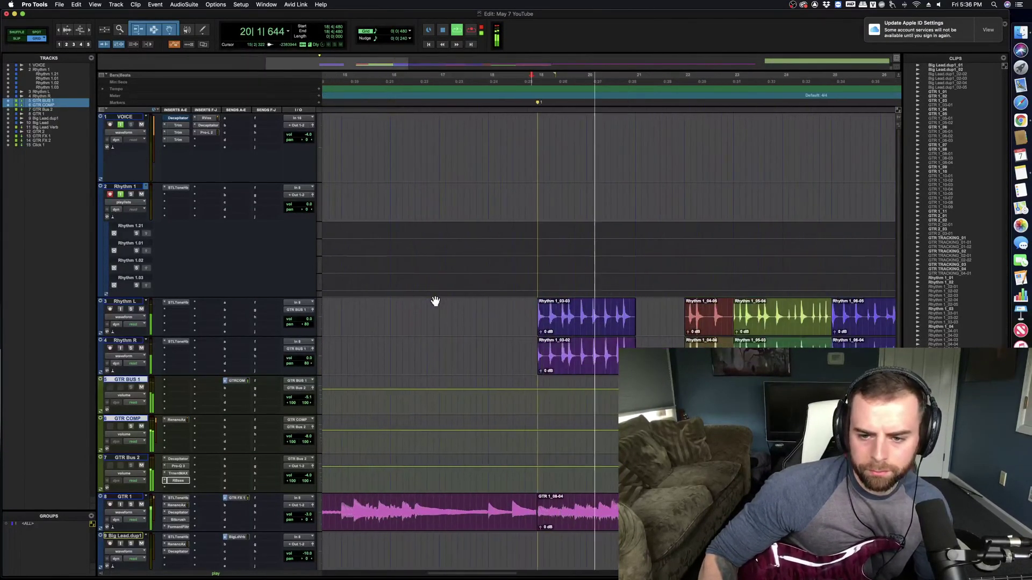
{"action": "scroll", "coordinate": [435, 301], "scroll_direction": "right", "scroll_amount": 3}
{"action": "key", "text": "super+s"}
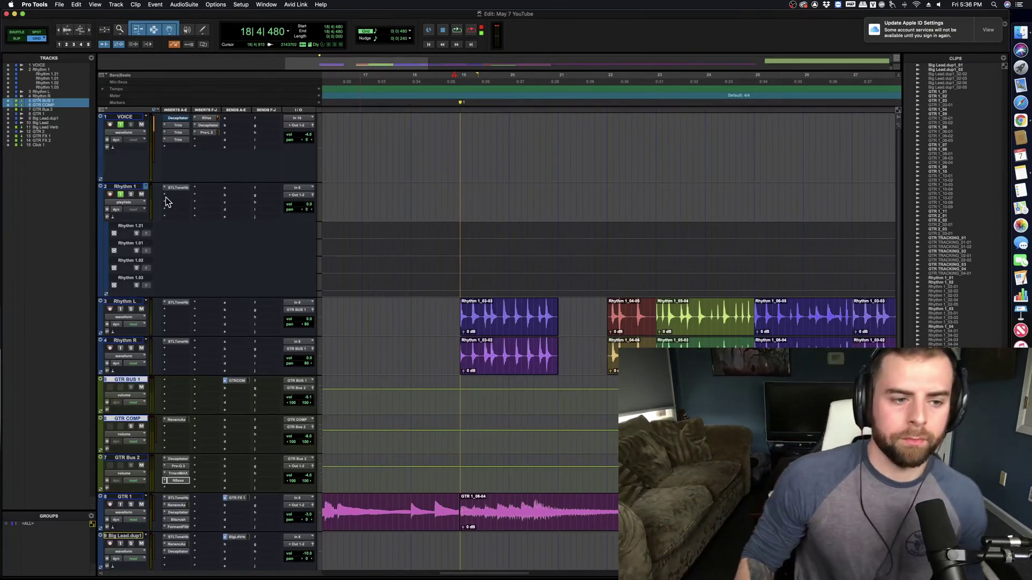
Step: Create a stereo instrument track directly below Rhythm 1 and name it DRUMS
{"action": "left_click", "coordinate": [126, 186]}
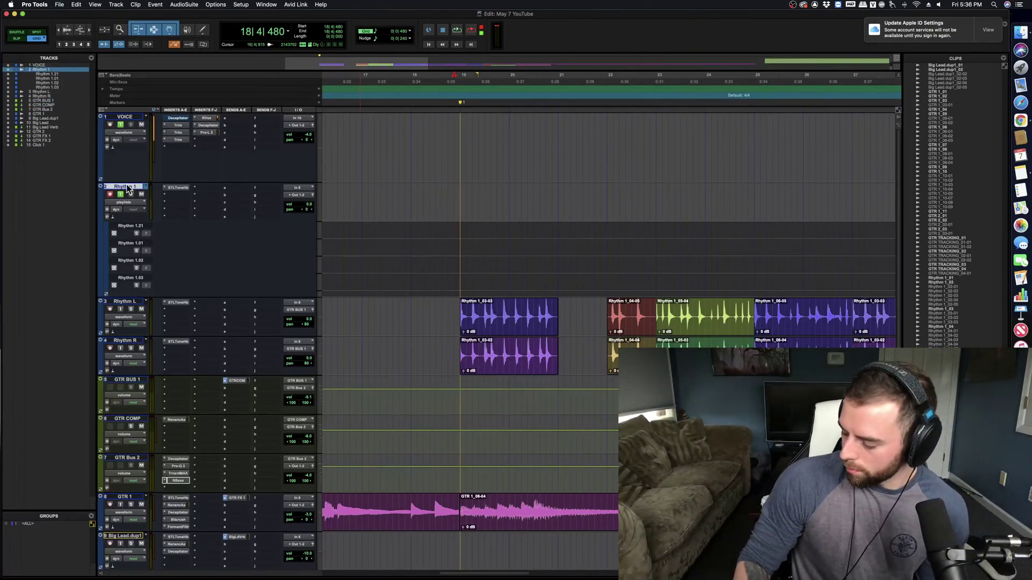
{"action": "key", "text": "super+shift+n"}
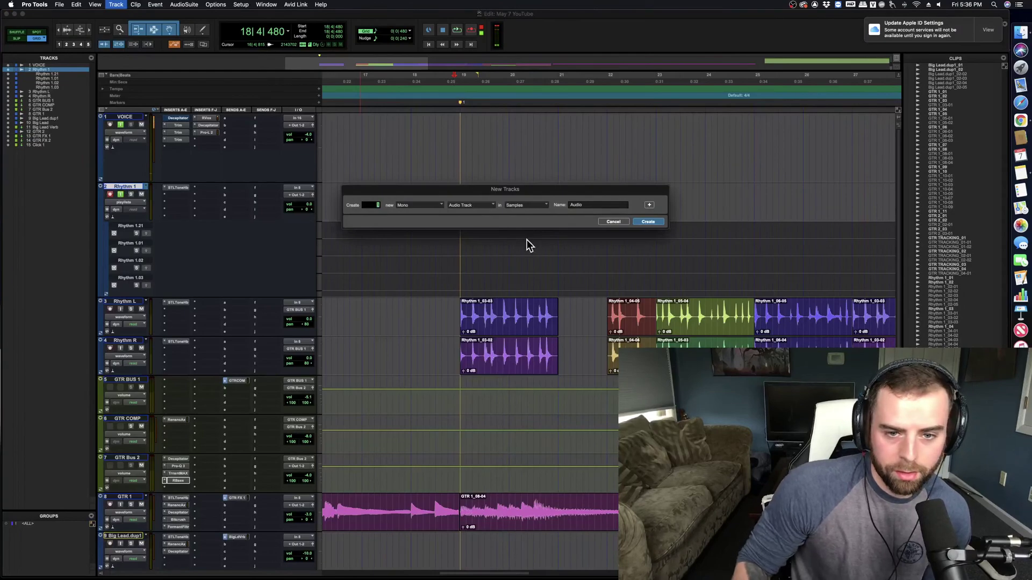
{"action": "left_click", "coordinate": [473, 240]}
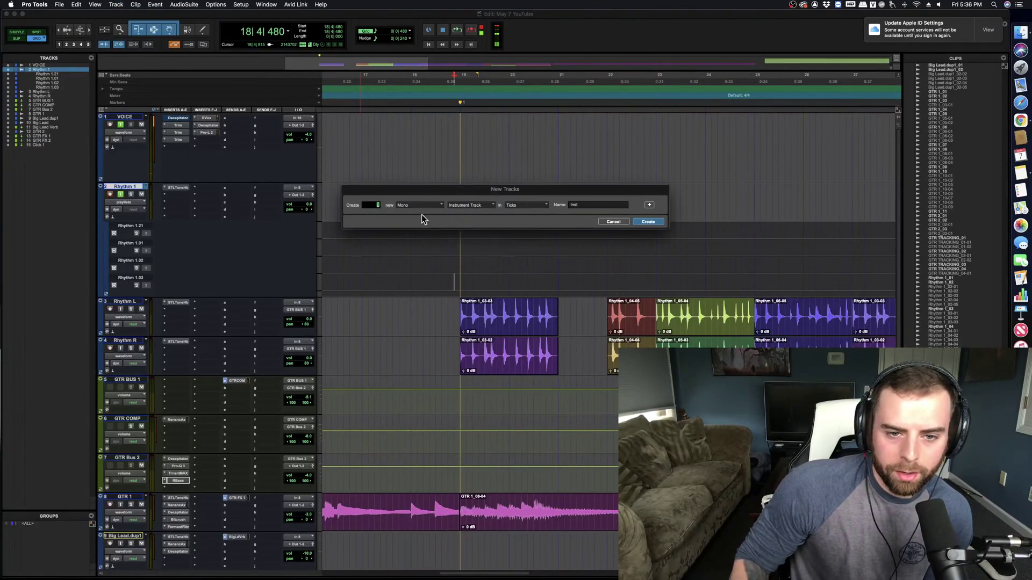
{"action": "left_click", "coordinate": [419, 205]}
{"action": "left_click", "coordinate": [419, 212]}
{"action": "left_click", "coordinate": [657, 223]}
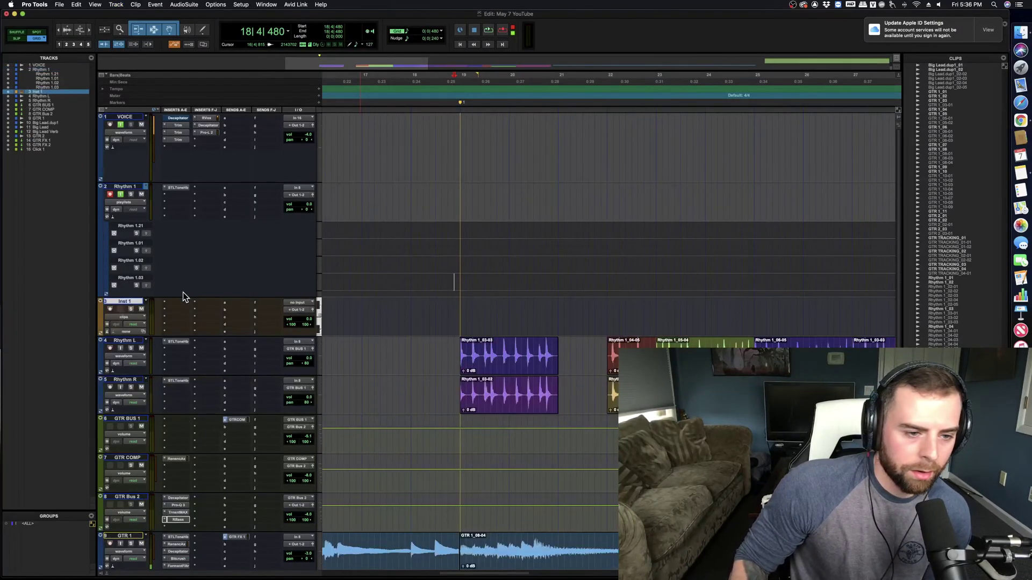
{"action": "double_click", "coordinate": [133, 300]}
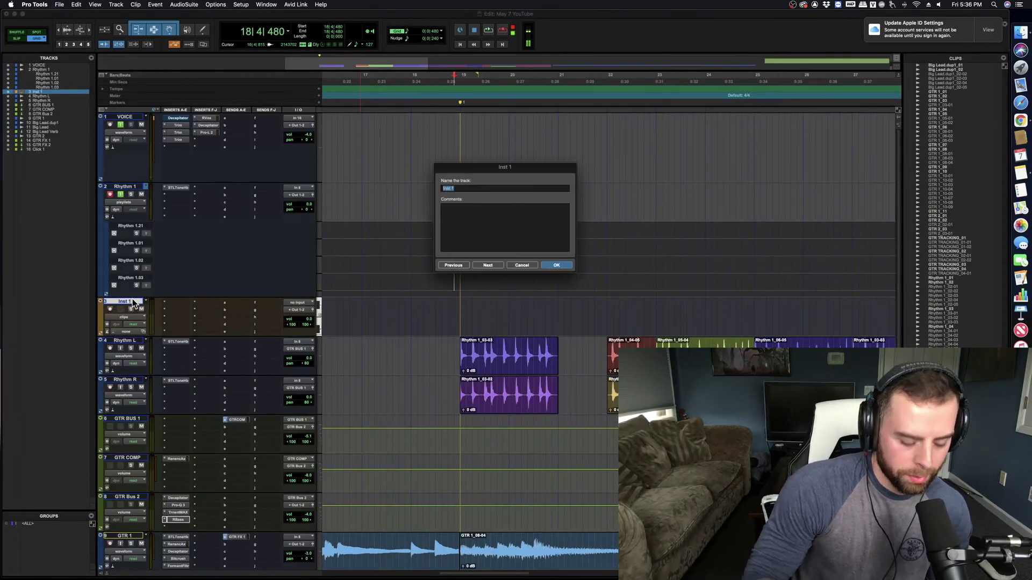
{"action": "type", "text": "DRUMS"}
{"action": "key", "text": "Return"}
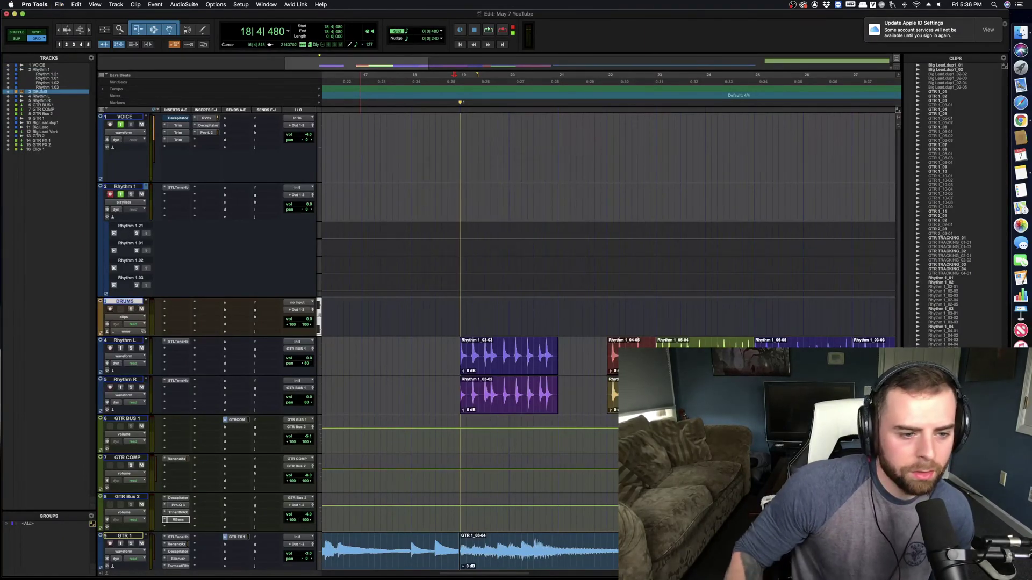
Step: Insert the Superior Drummer 3 instrument plug-in on the DRUMS track
{"action": "left_click", "coordinate": [181, 302]}
{"action": "mouse_move", "coordinate": [201, 303]}
{"action": "mouse_move", "coordinate": [263, 273]}
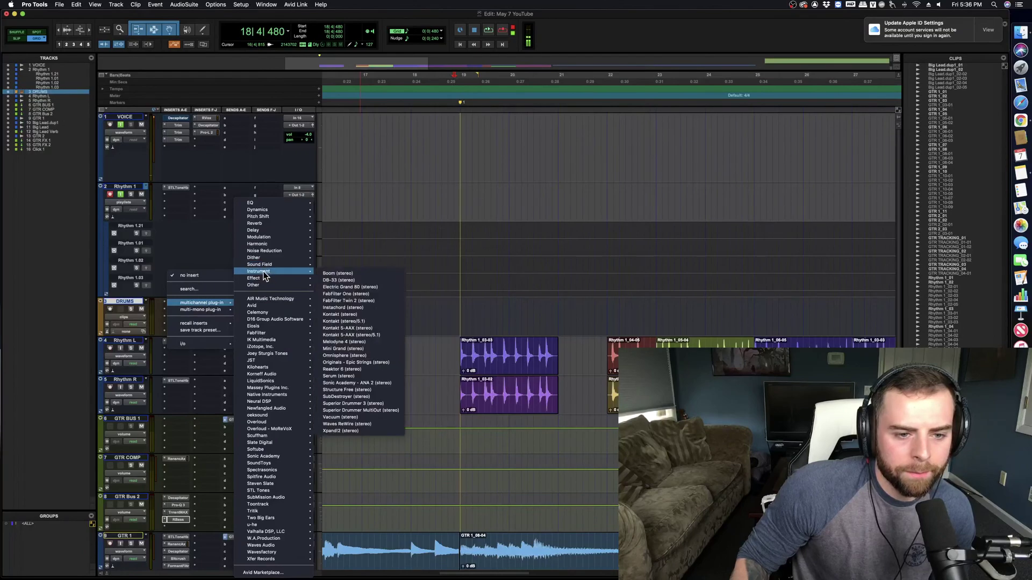
{"action": "left_click", "coordinate": [364, 398]}
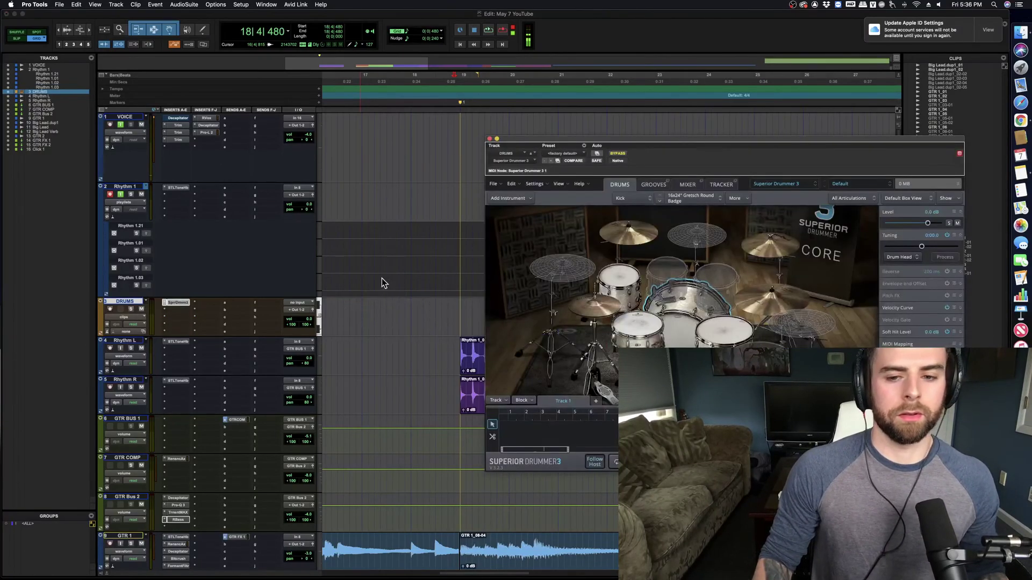
Step: Load The Metal Foundry library in Superior Drummer and reposition the plug-in window clear of the track controls
{"action": "left_click_drag", "start_coordinate": [651, 144], "coordinate": [443, 140]}
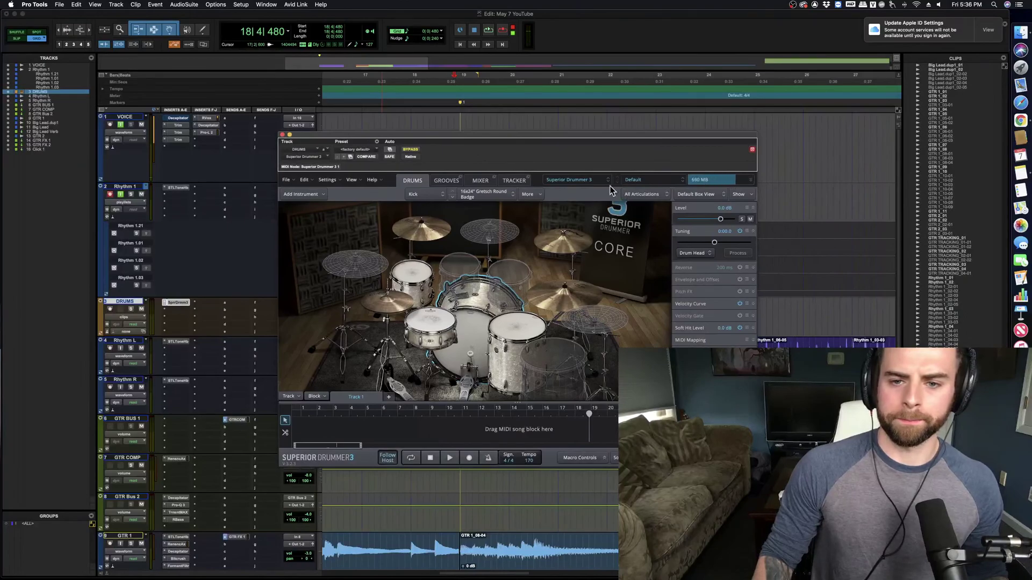
{"action": "left_click", "coordinate": [592, 181]}
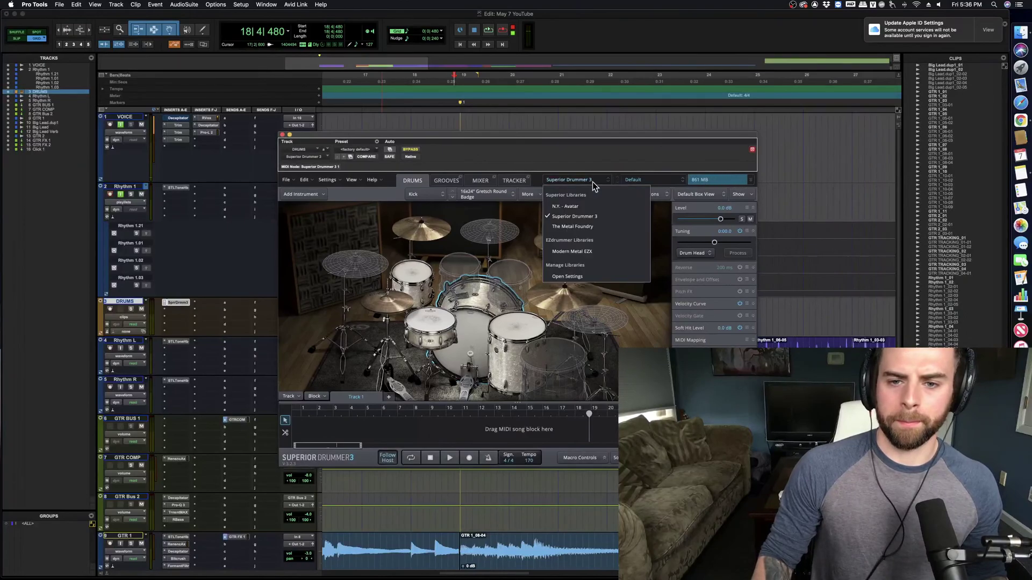
{"action": "left_click", "coordinate": [588, 227]}
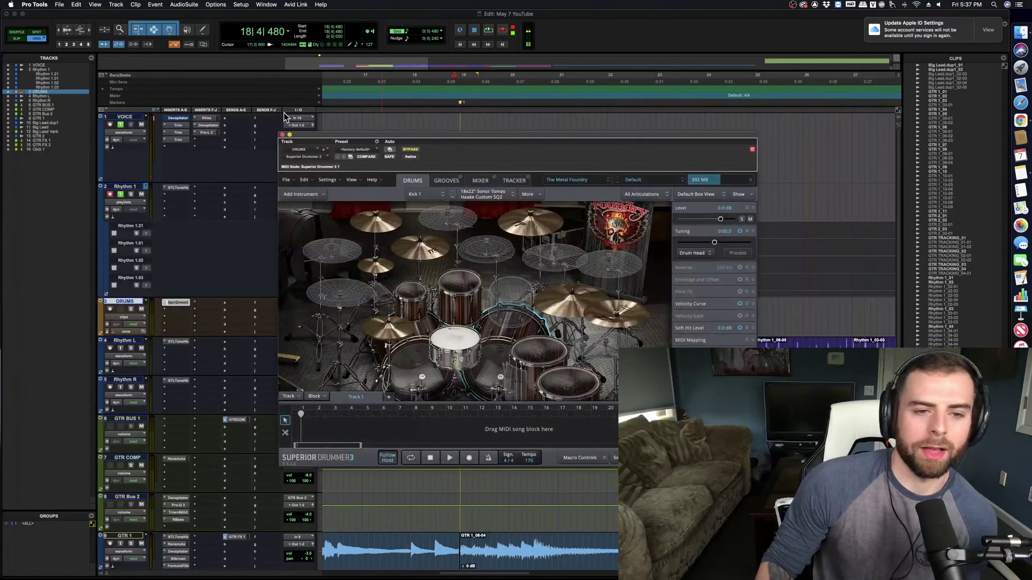
{"action": "left_click_drag", "start_coordinate": [330, 140], "coordinate": [478, 136]}
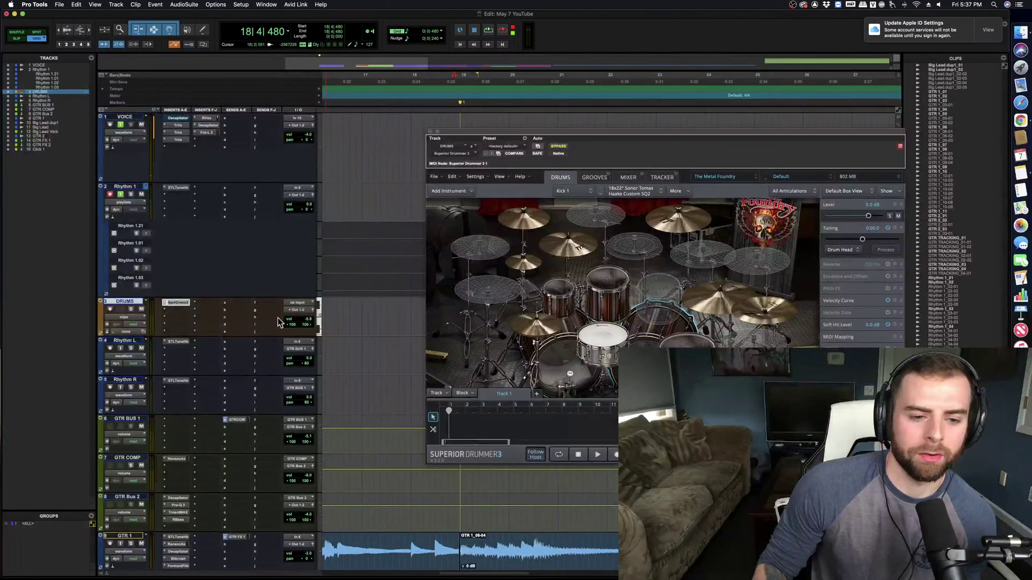
Step: Create a new MIDI track and place it directly above the DRUMS track
{"action": "key", "text": "super+shift+n"}
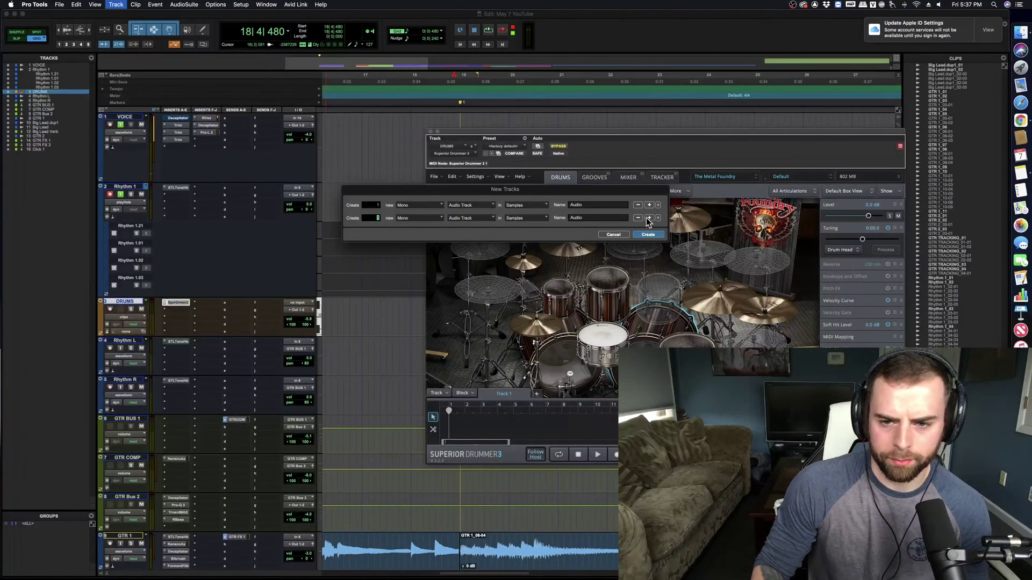
{"action": "left_click", "coordinate": [638, 217]}
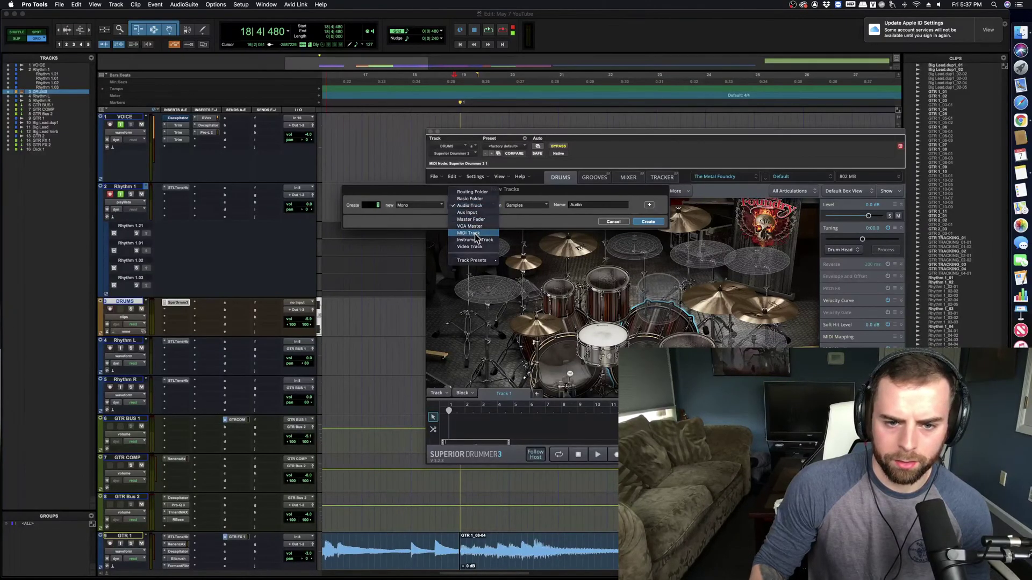
{"action": "left_click", "coordinate": [468, 233]}
{"action": "left_click", "coordinate": [647, 222]}
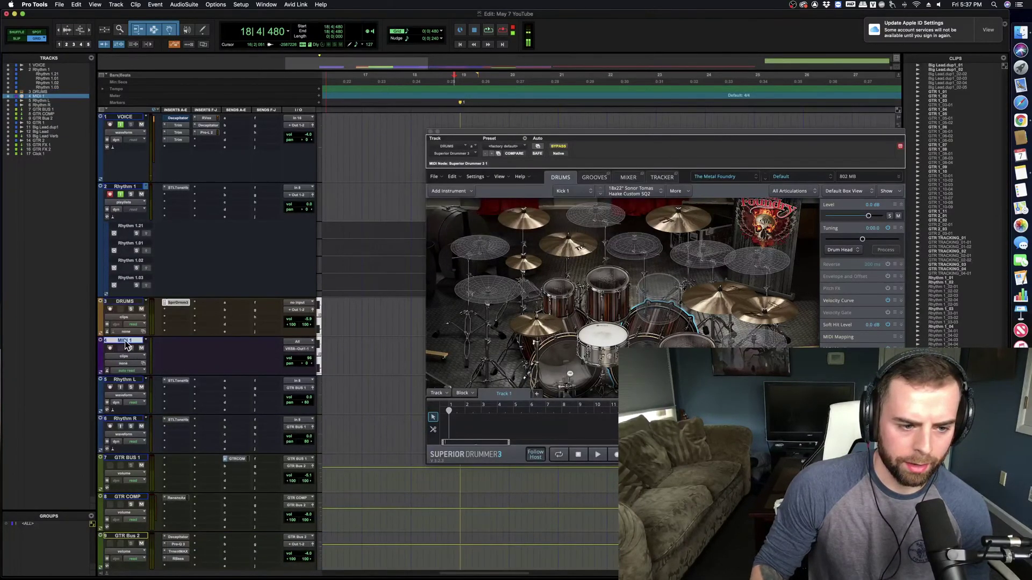
{"action": "left_click_drag", "start_coordinate": [126, 346], "coordinate": [134, 315]}
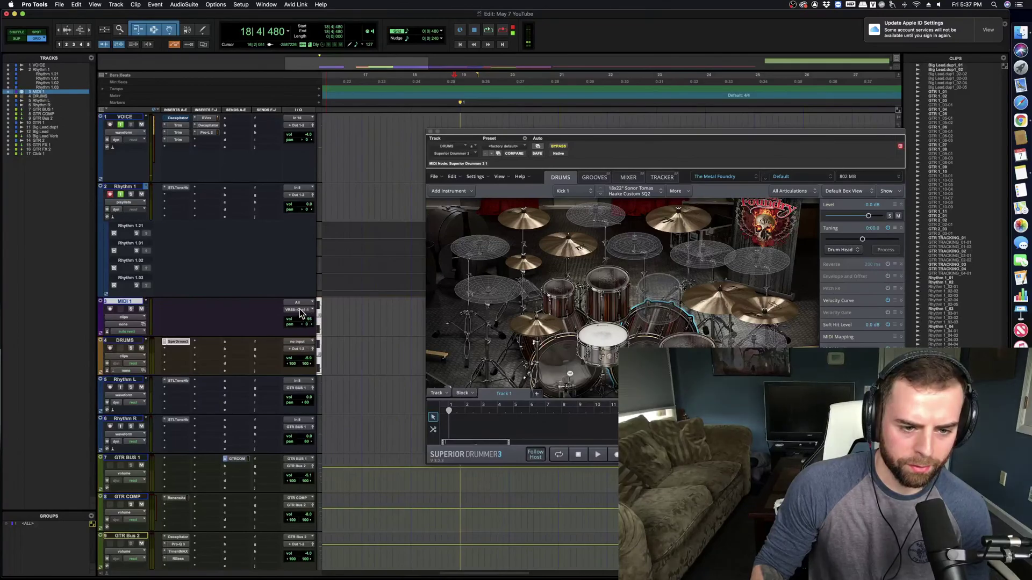
Step: Route the new MIDI track's output to Superior Drummer channel 1 and name the track Drum Midi
{"action": "left_click", "coordinate": [298, 310]}
{"action": "mouse_move", "coordinate": [349, 288]}
{"action": "left_click", "coordinate": [393, 285]}
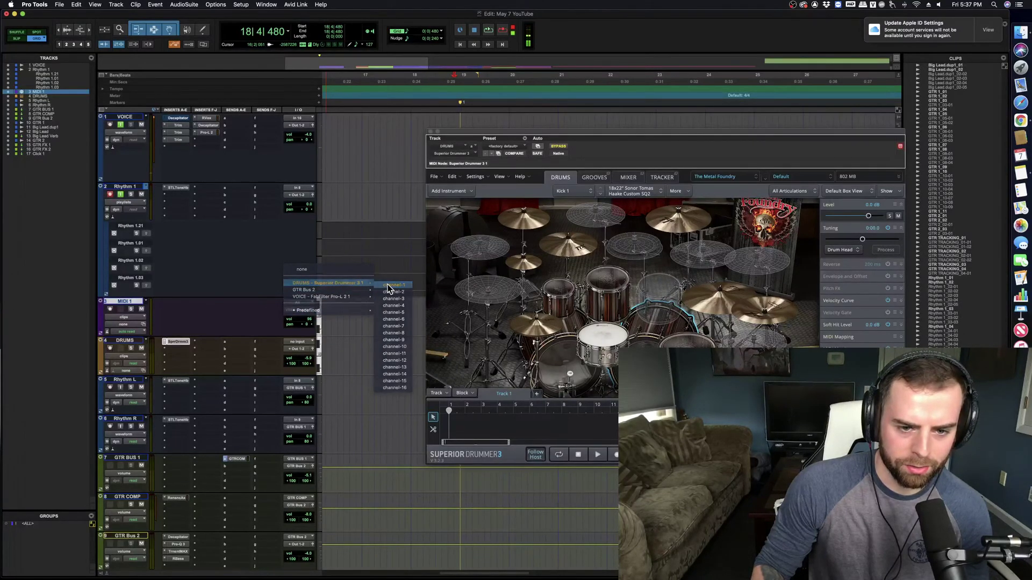
{"action": "double_click", "coordinate": [124, 302]}
{"action": "type", "text": "Drum Midi"}
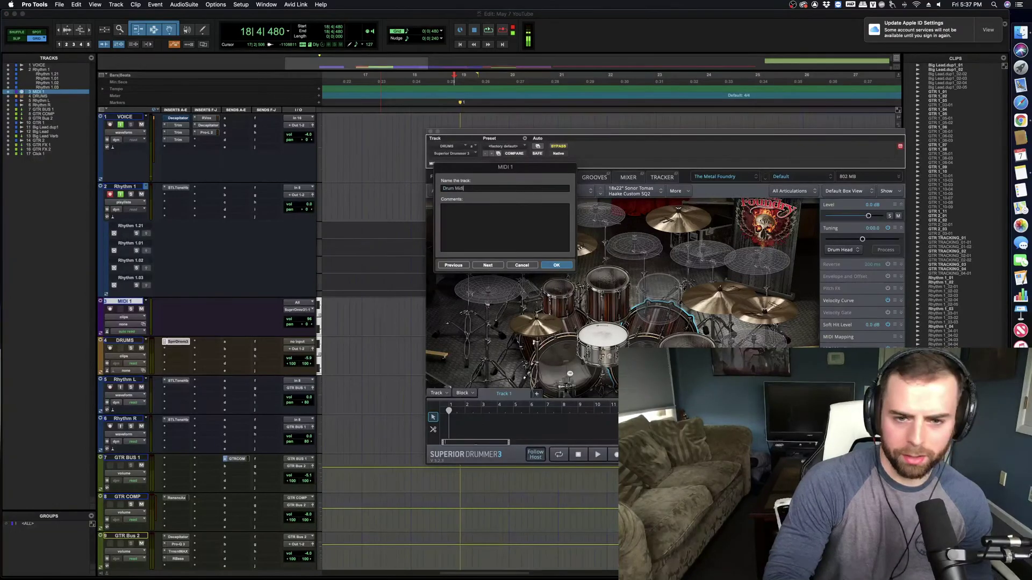
{"action": "key", "text": "Return"}
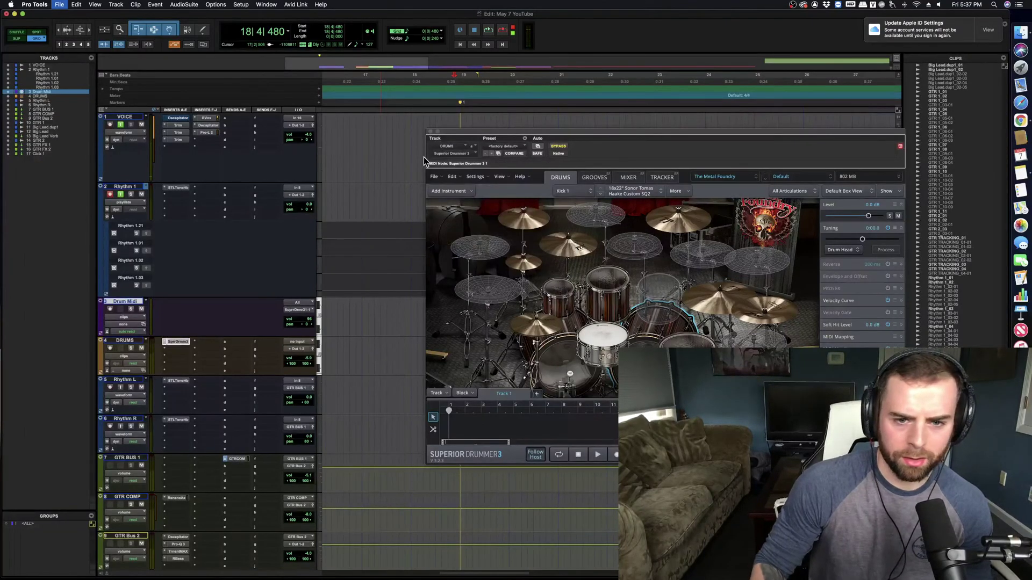
Step: Close the drum plug-in window and show the Drum Midi track in notes view at a taller height
{"action": "left_click_drag", "start_coordinate": [466, 132], "coordinate": [456, 147]}
{"action": "left_click", "coordinate": [421, 147]}
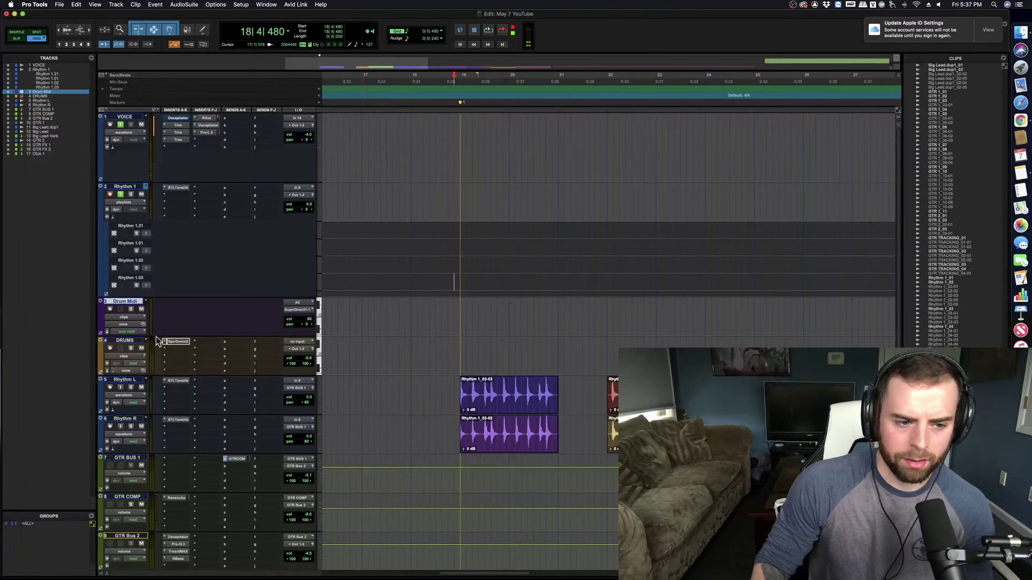
{"action": "left_click", "coordinate": [130, 317]}
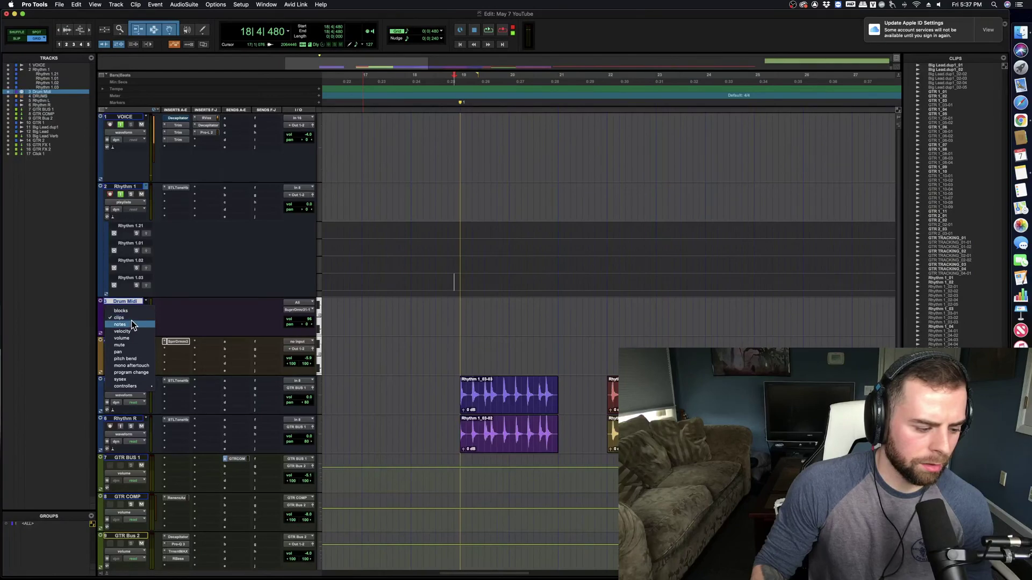
{"action": "key", "text": "Escape"}
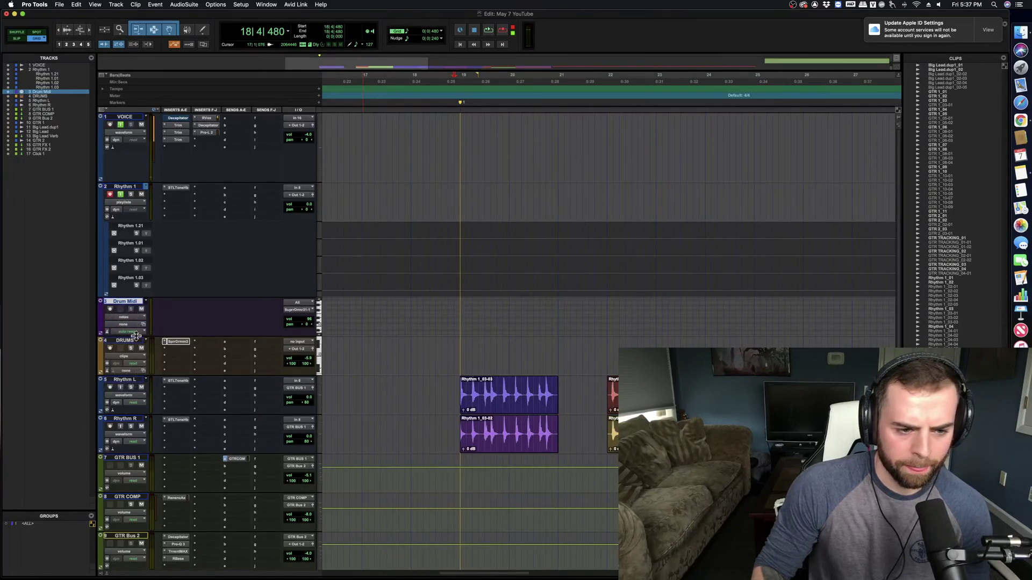
{"action": "left_click_drag", "start_coordinate": [136, 336], "coordinate": [141, 361]}
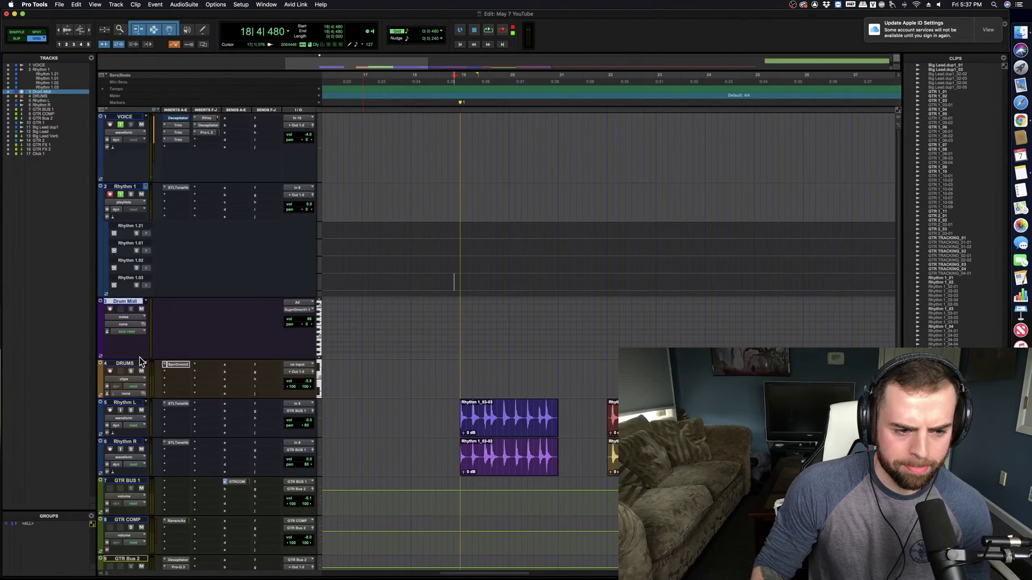
Step: Enlarge the Drum Midi track and show its velocity lane below the notes
{"action": "left_click", "coordinate": [436, 347]}
{"action": "key", "text": "space"}
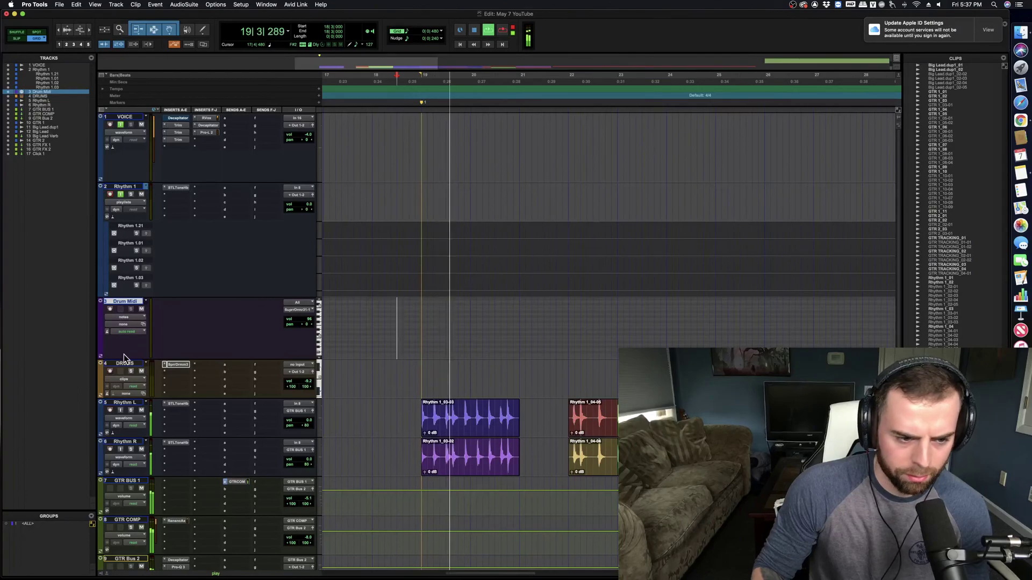
{"action": "left_click_drag", "start_coordinate": [125, 357], "coordinate": [139, 480]}
{"action": "key", "text": "space"}
{"action": "left_click", "coordinate": [100, 416]}
{"action": "scroll", "coordinate": [453, 429], "scroll_direction": "right", "scroll_amount": 1}
{"action": "scroll", "coordinate": [453, 429], "scroll_direction": "down", "scroll_amount": 2}
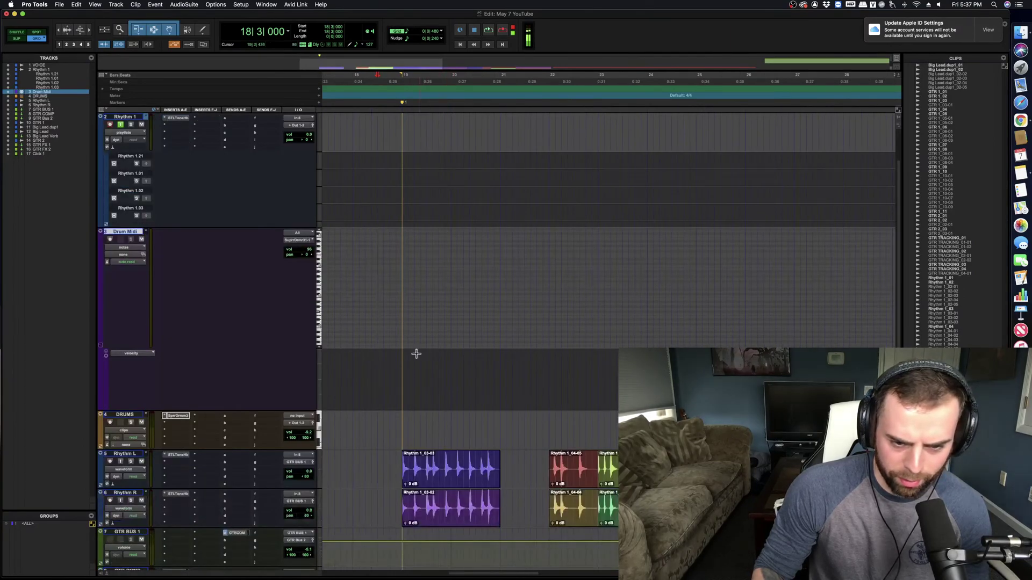
Step: Place the first drum note at bar 19 beat 1 on the Drum Midi track and audition it against the rhythm guitars
{"action": "left_click", "coordinate": [408, 318]}
{"action": "key", "text": "super+bracketright"}
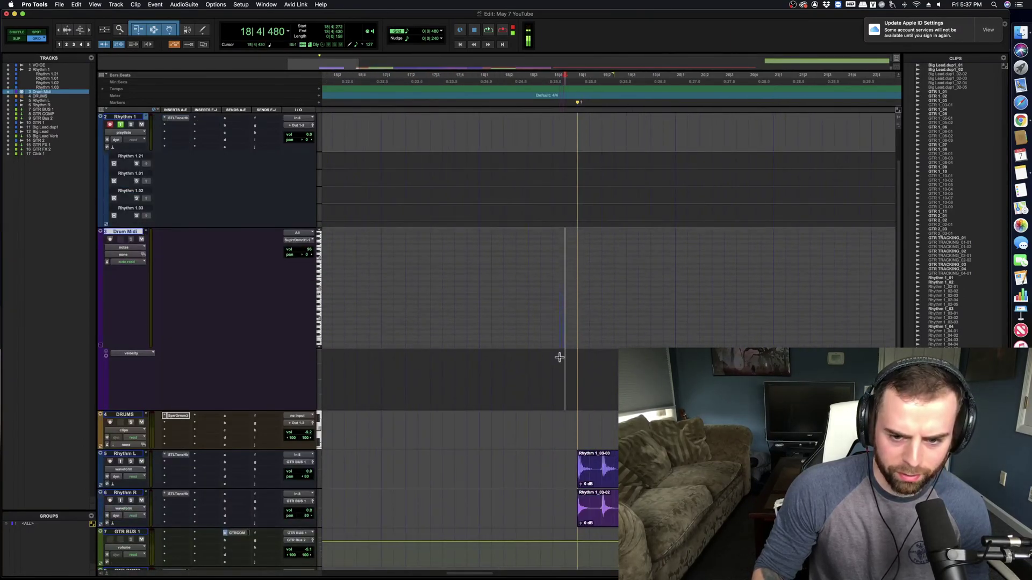
{"action": "scroll", "coordinate": [542, 314], "scroll_direction": "right", "scroll_amount": 1}
{"action": "left_click", "coordinate": [540, 318]}
{"action": "key", "text": "space"}
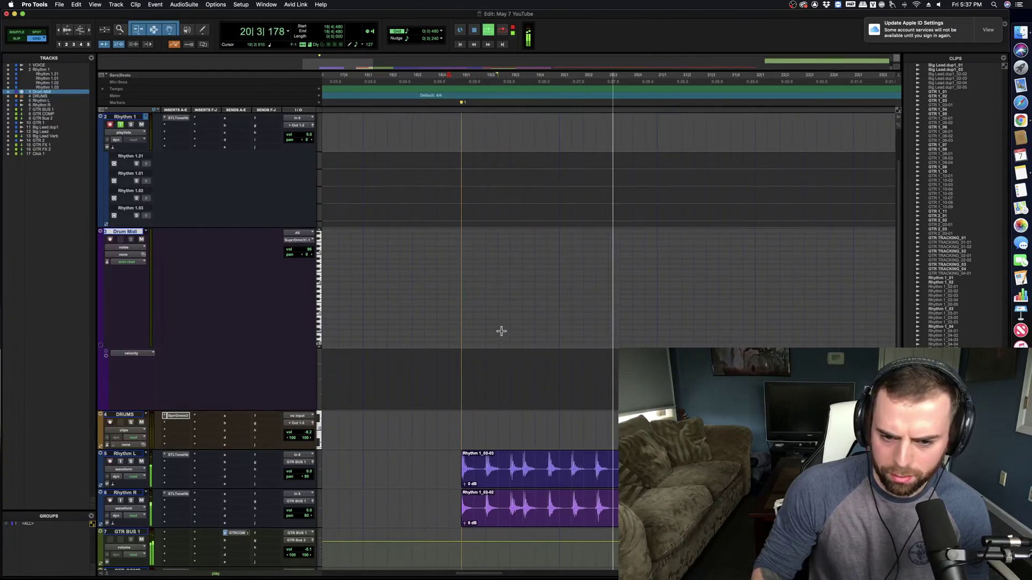
{"action": "key", "text": "space"}
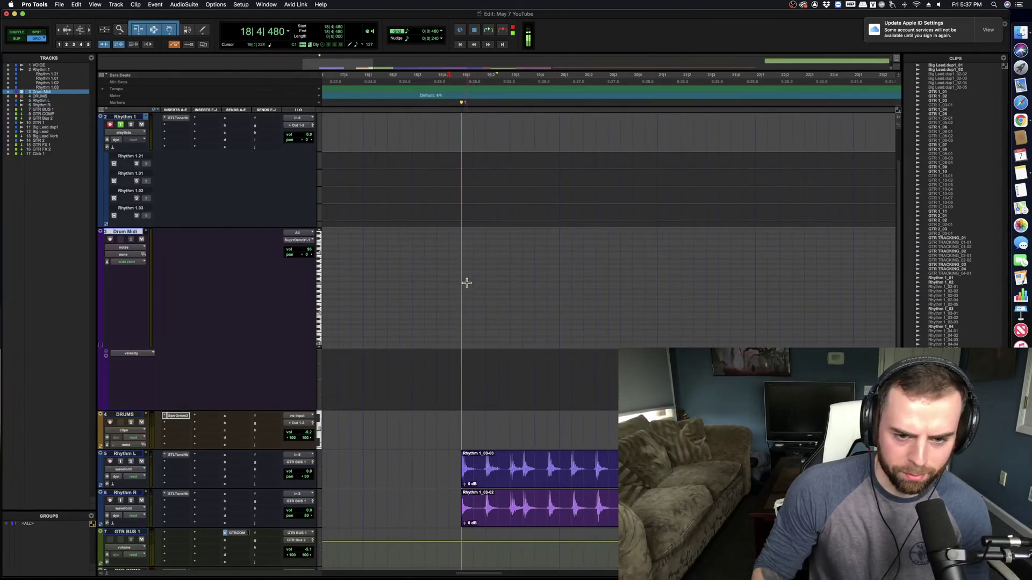
{"action": "left_click", "coordinate": [466, 283]}
{"action": "key", "text": "space"}
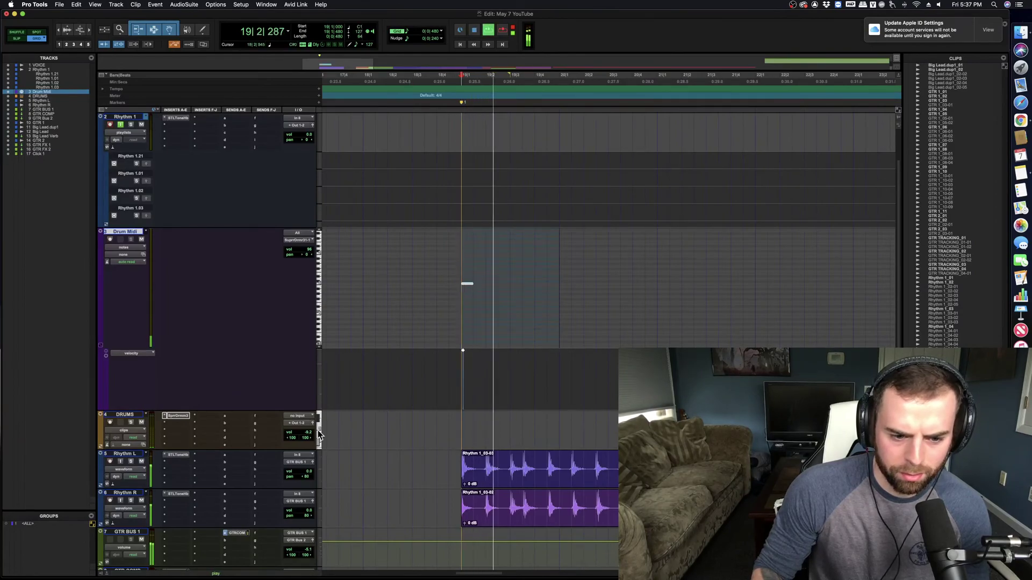
{"action": "key", "text": "space"}
{"action": "key", "text": "space"}
{"action": "key", "text": "space"}
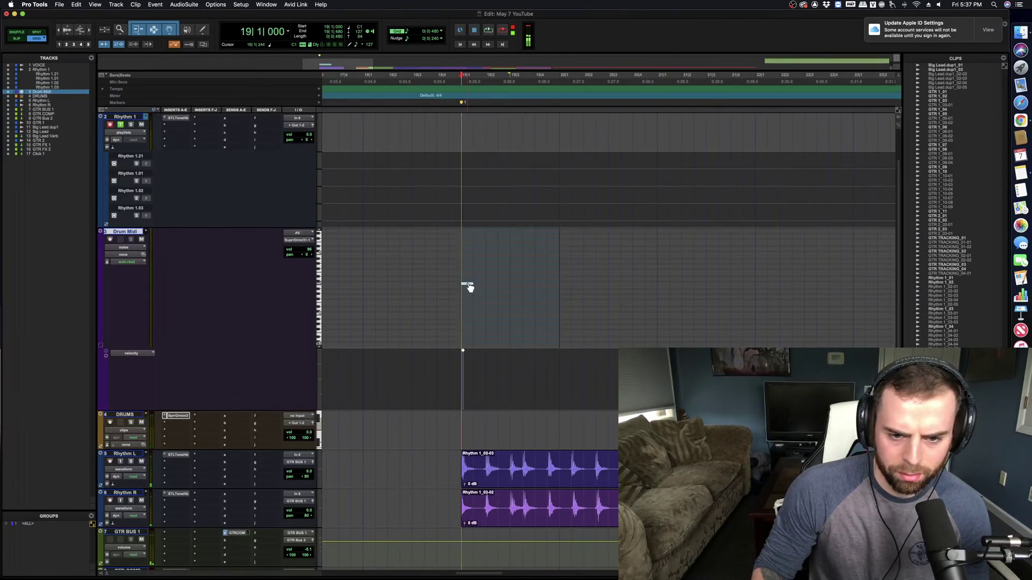
Step: Add notes on the same pitch at 19|2|000, 19|3|000 and 19|3|480 to follow the guitar hits
{"action": "left_click", "coordinate": [470, 285]}
{"action": "left_click_drag", "start_coordinate": [471, 286], "coordinate": [495, 283]}
{"action": "key", "text": "space"}
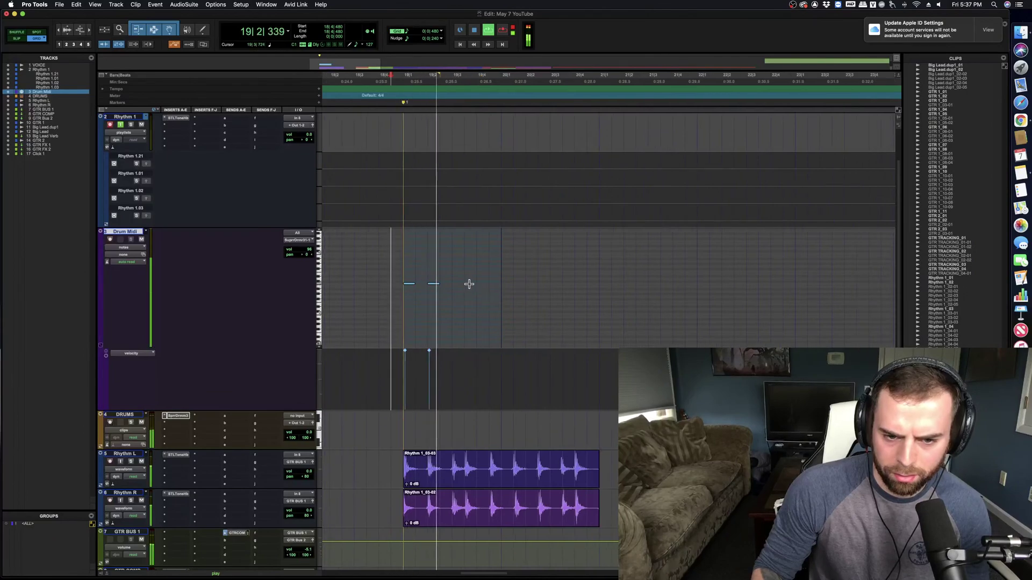
{"action": "left_click", "coordinate": [457, 284]}
{"action": "left_click", "coordinate": [467, 284]}
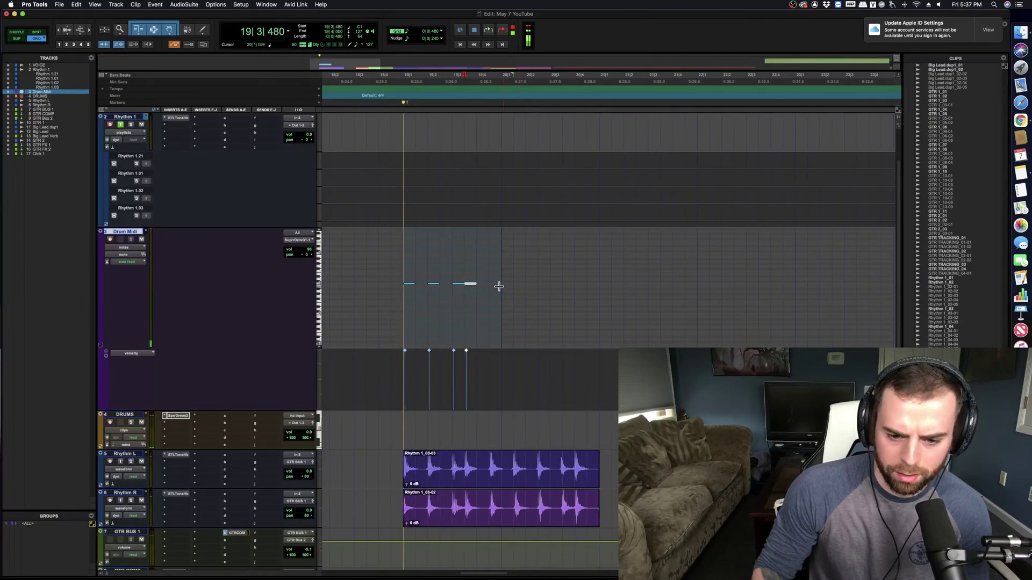
Step: Continue the same-pitch pattern with notes at 19|4|480, 20|1|480, 20|2|480, 20|3|480 and 20|4|000
{"action": "left_click", "coordinate": [493, 285]}
{"action": "left_click", "coordinate": [528, 285]}
{"action": "left_click_drag", "start_coordinate": [530, 285], "coordinate": [520, 283]}
{"action": "left_click", "coordinate": [546, 284]}
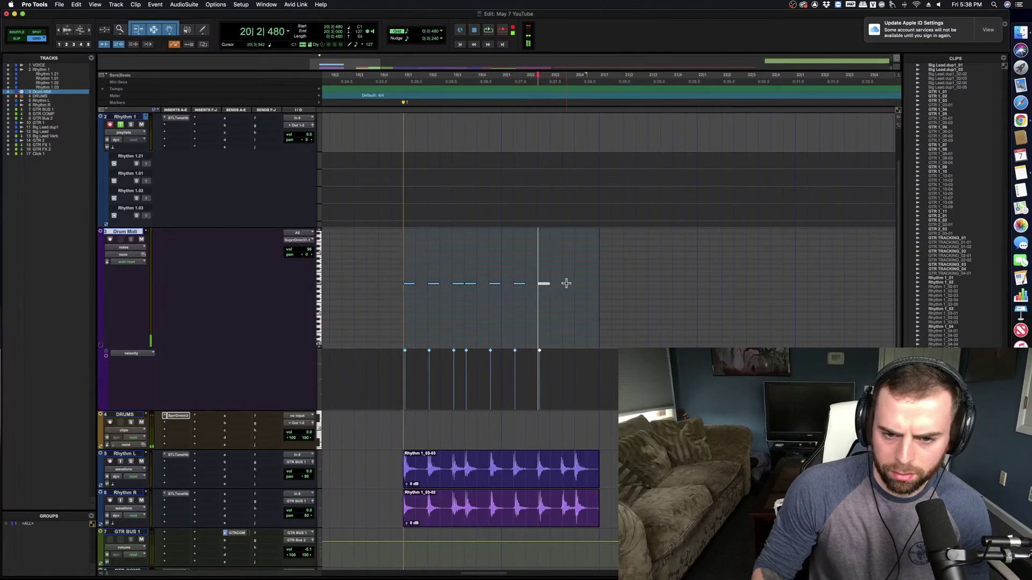
{"action": "left_click", "coordinate": [568, 283]}
{"action": "left_click", "coordinate": [583, 283]}
Step: Play the drum pattern with the guitars and raise the DRUMS track volume to about +6 dB
{"action": "left_click", "coordinate": [391, 267]}
{"action": "key", "text": "space"}
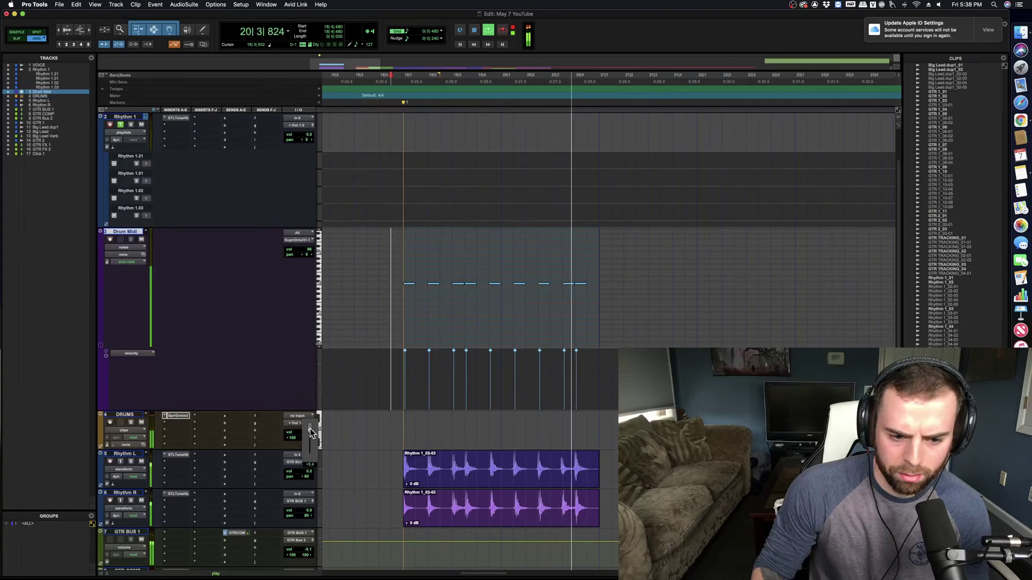
{"action": "key", "text": "space"}
{"action": "key", "text": "space"}
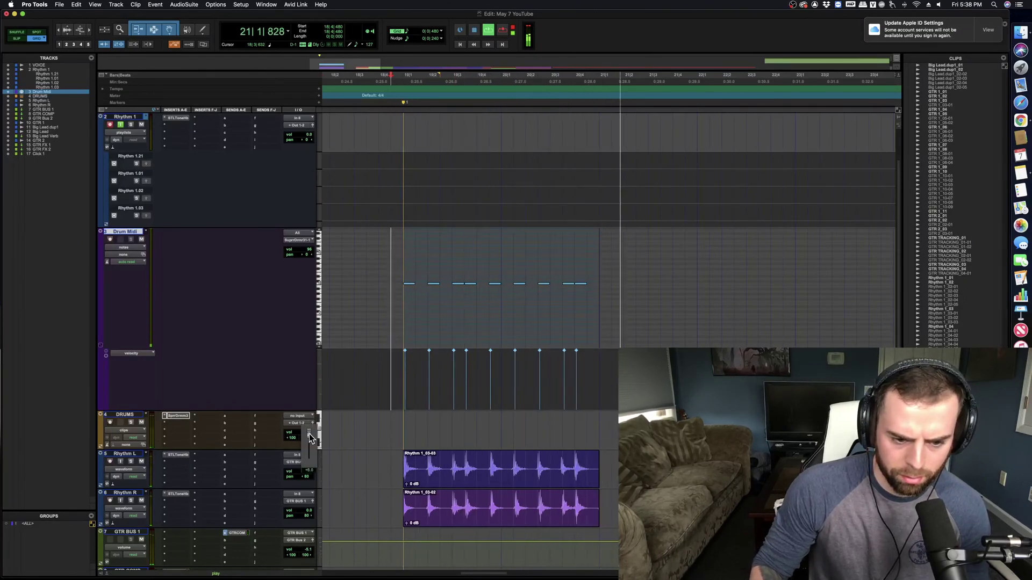
{"action": "key", "text": "space"}
{"action": "key", "text": "space"}
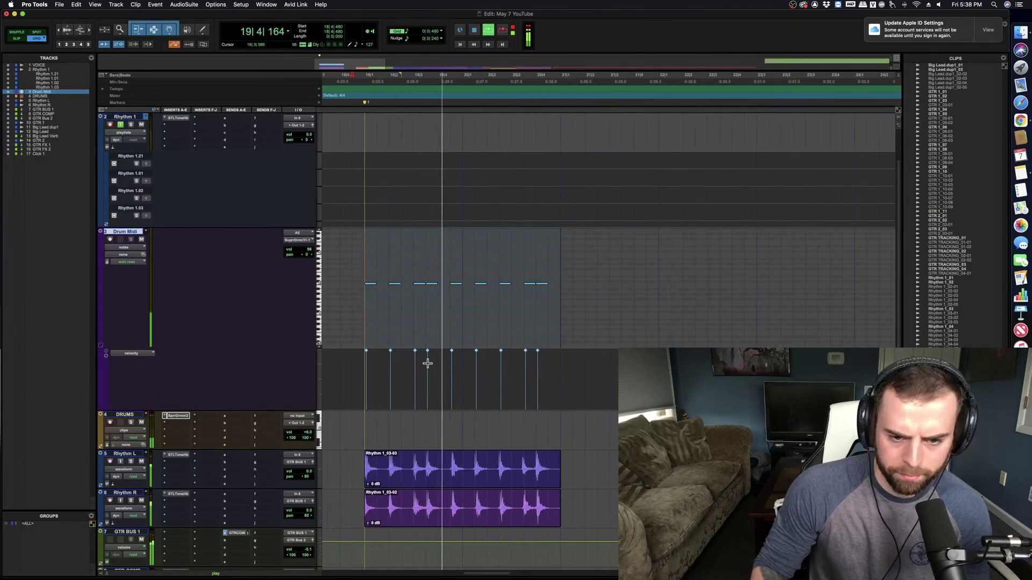
Step: Lower the velocities of the drum notes at 19|3|000 and 20|3|480 to about 111, play the result and save the session
{"action": "key", "text": "space"}
{"action": "left_click_drag", "start_coordinate": [417, 352], "coordinate": [418, 377]}
{"action": "key", "text": "space"}
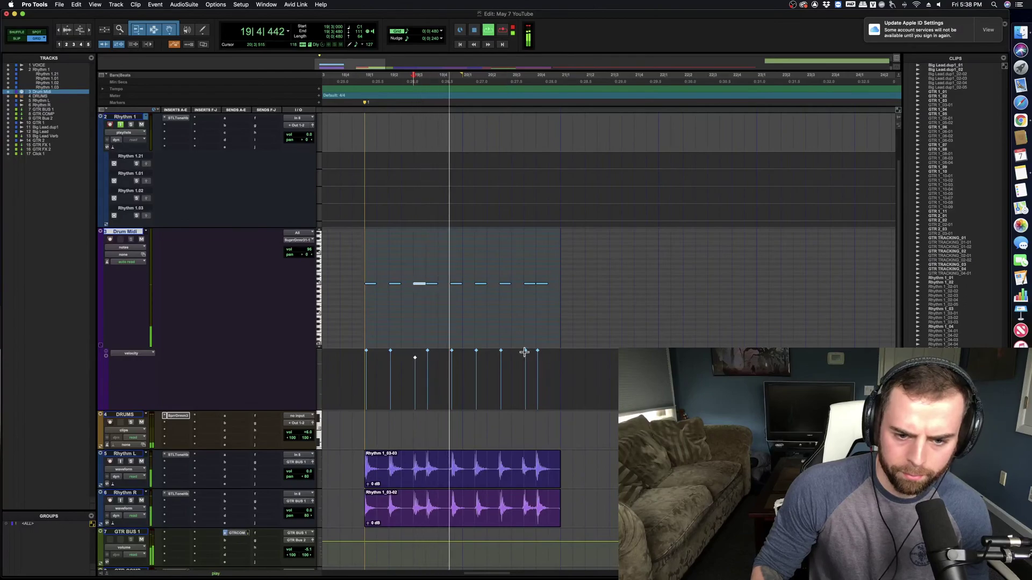
{"action": "key", "text": "space"}
{"action": "left_click", "coordinate": [526, 351]}
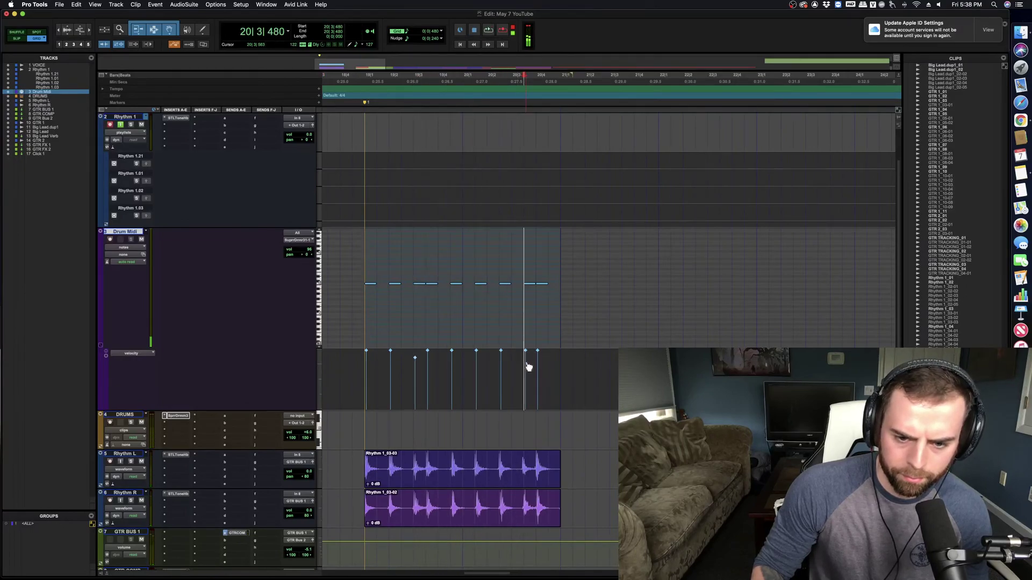
{"action": "left_click_drag", "start_coordinate": [528, 367], "coordinate": [528, 375]}
{"action": "key", "text": "space"}
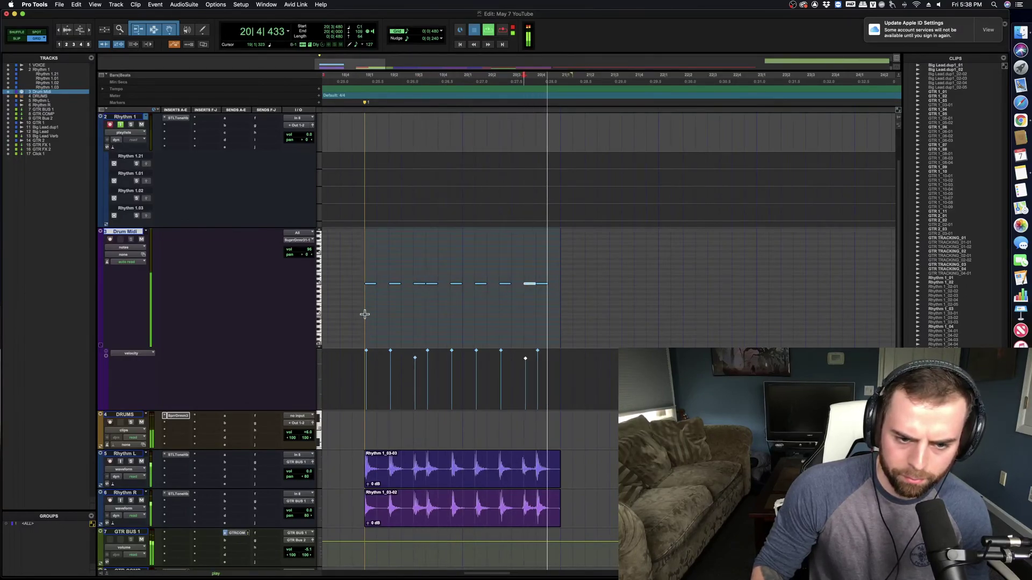
{"action": "left_click", "coordinate": [364, 314]}
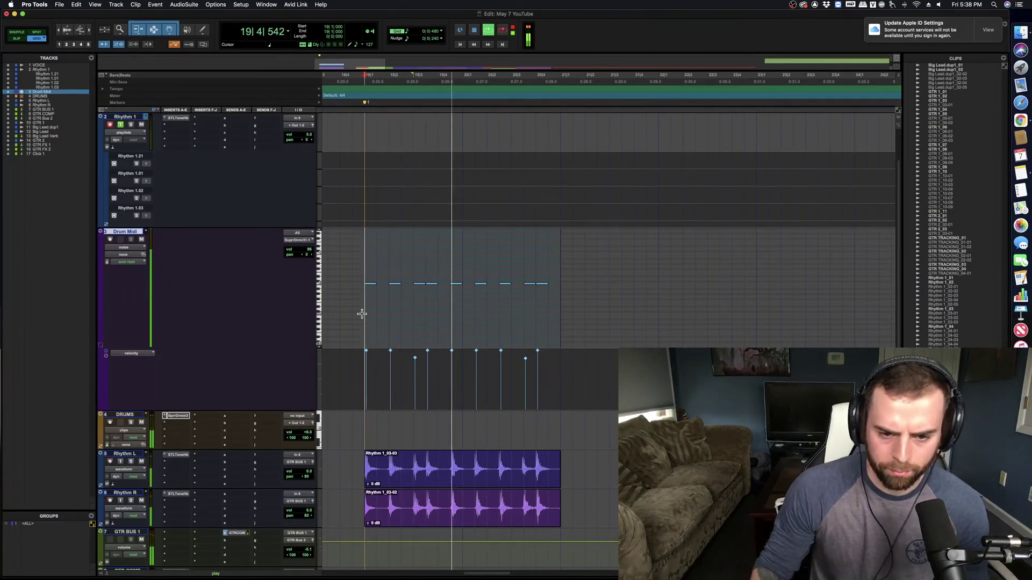
{"action": "key", "text": "space"}
{"action": "key", "text": "super+s"}
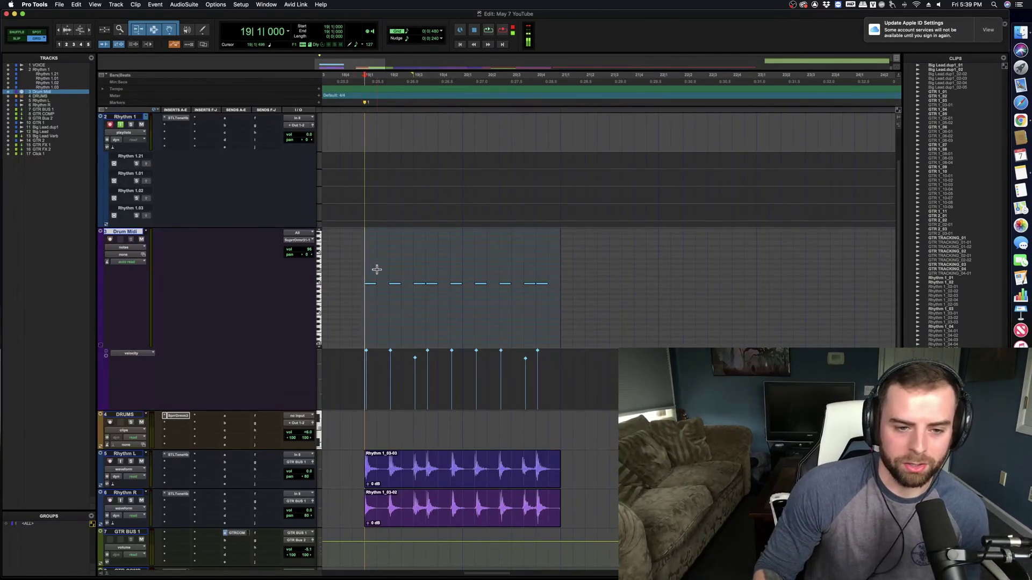
Step: Play back the drum pattern from bar 19 against the rhythm guitars
{"action": "key", "text": "space"}
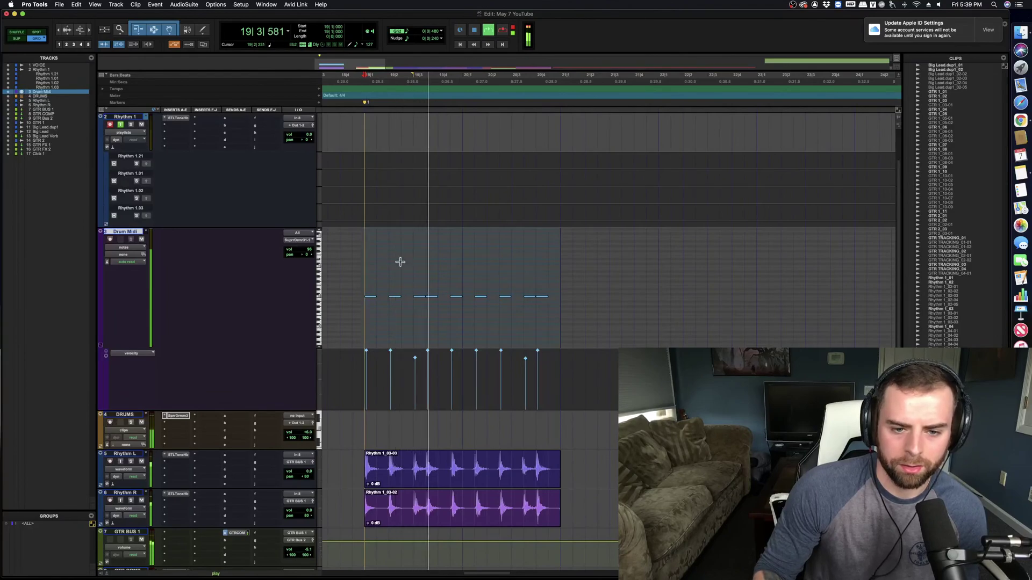
{"action": "key", "text": "space"}
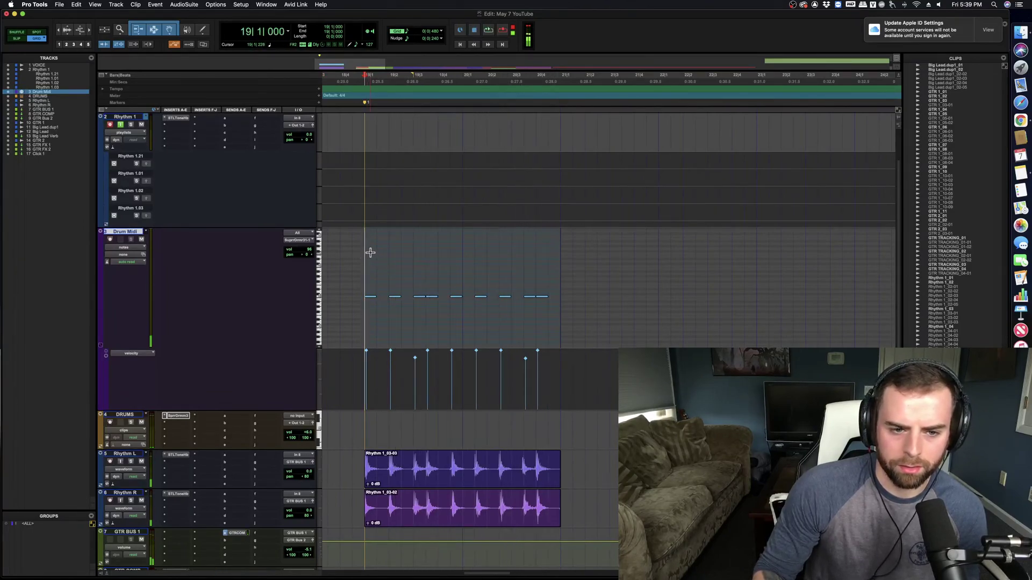
{"action": "key", "text": "space"}
{"action": "scroll", "coordinate": [562, 291], "scroll_direction": "right", "scroll_amount": 2}
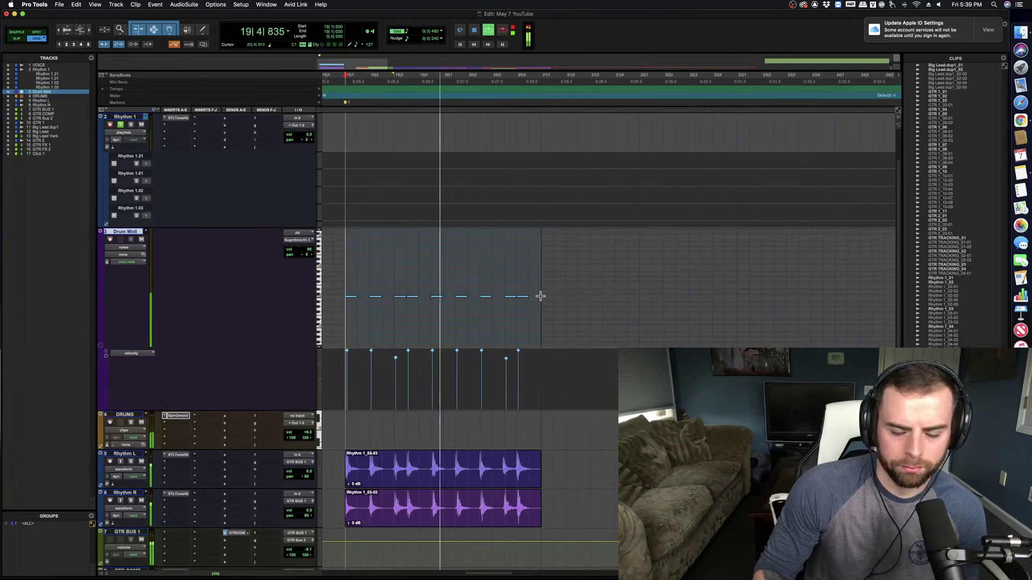
{"action": "key", "text": "space"}
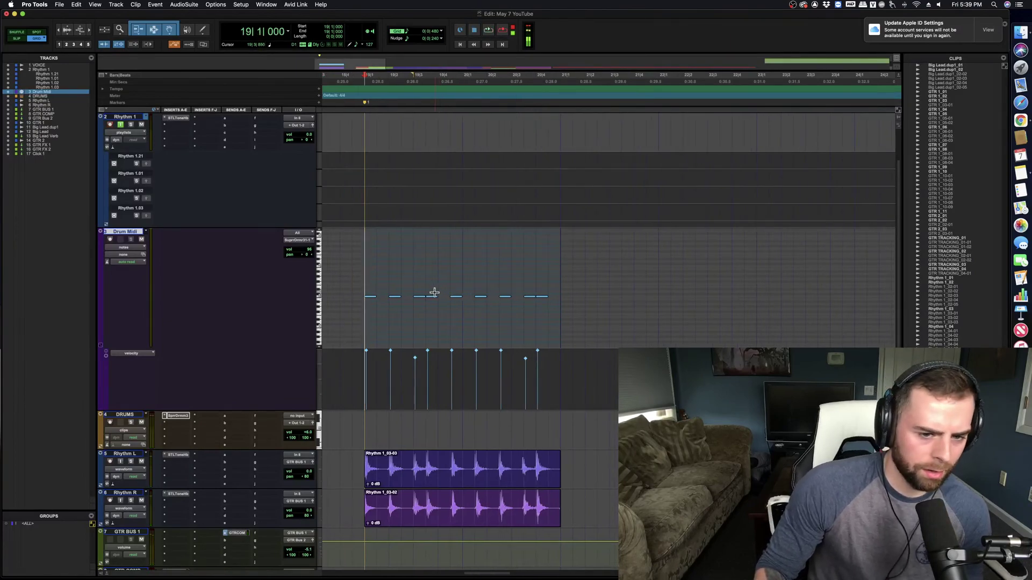
{"action": "scroll", "coordinate": [434, 293], "scroll_direction": "left", "scroll_amount": 6}
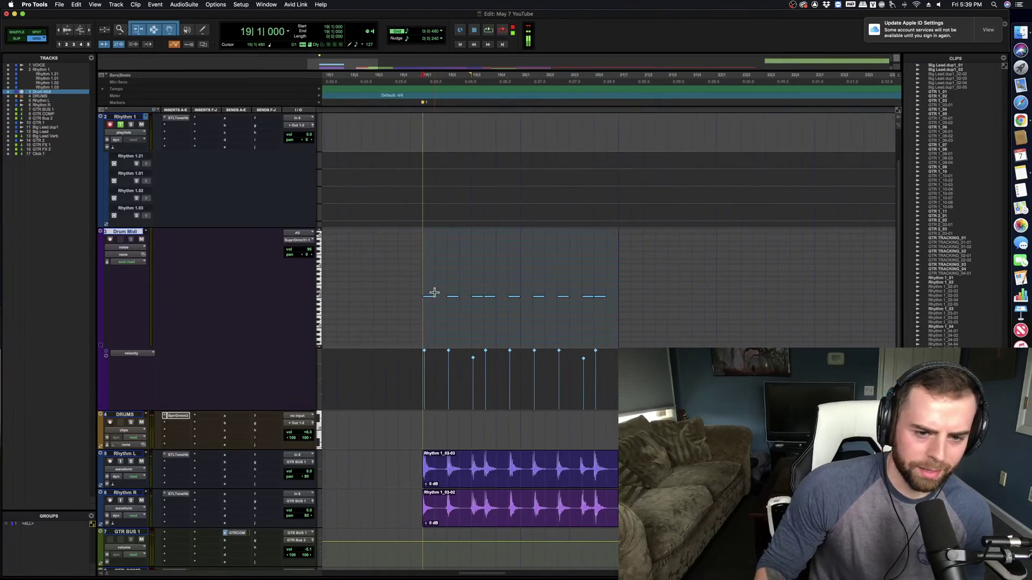
Step: Add a higher-pitched drum note at 20|1|000 on the Drum Midi track, play from 18|3|480 and save the session
{"action": "left_click", "coordinate": [400, 293]}
{"action": "key", "text": "space"}
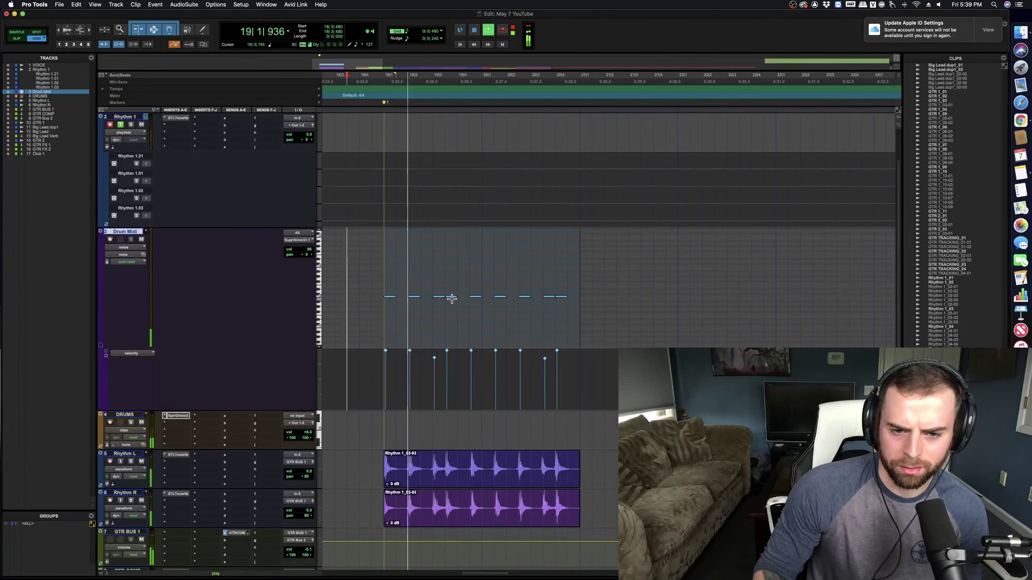
{"action": "left_click", "coordinate": [488, 292]}
{"action": "left_click", "coordinate": [351, 288]}
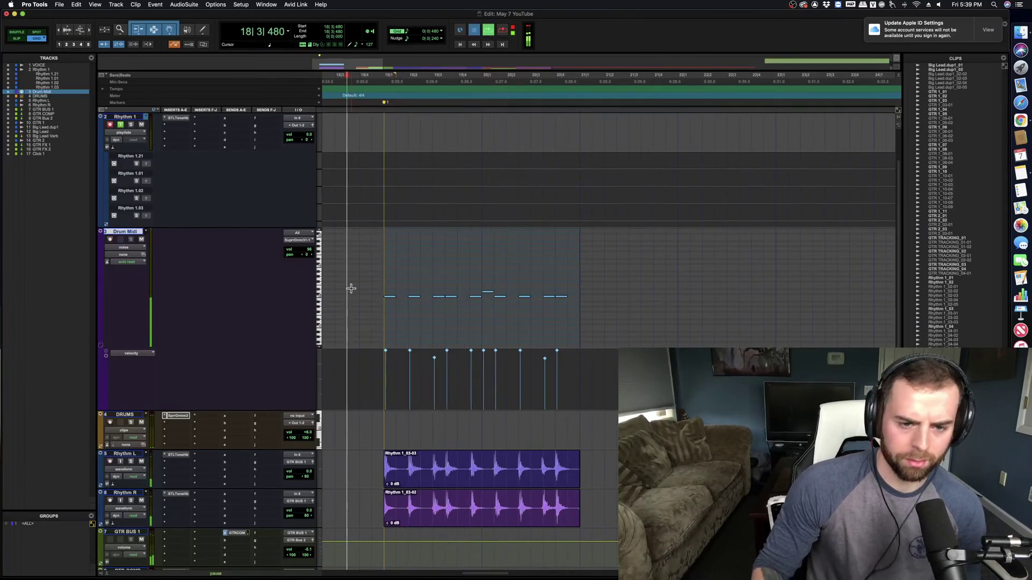
{"action": "key", "text": "space"}
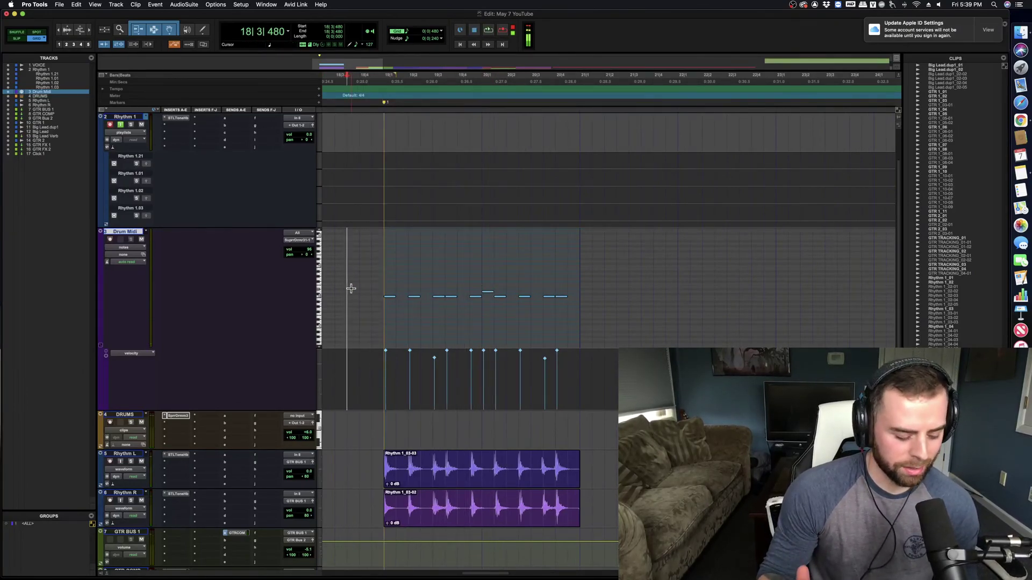
{"action": "key", "text": "super+s"}
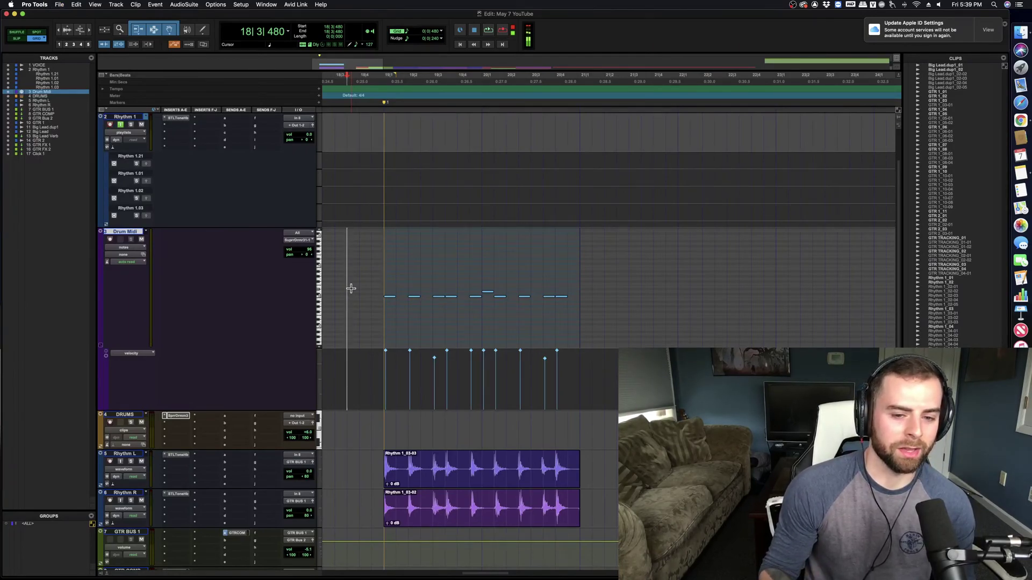
Step: Add another note on the higher pitch at 22|1|000, where the guitars re-enter, and audition it with the guitar clips
{"action": "scroll", "coordinate": [430, 319], "scroll_direction": "left", "scroll_amount": 2}
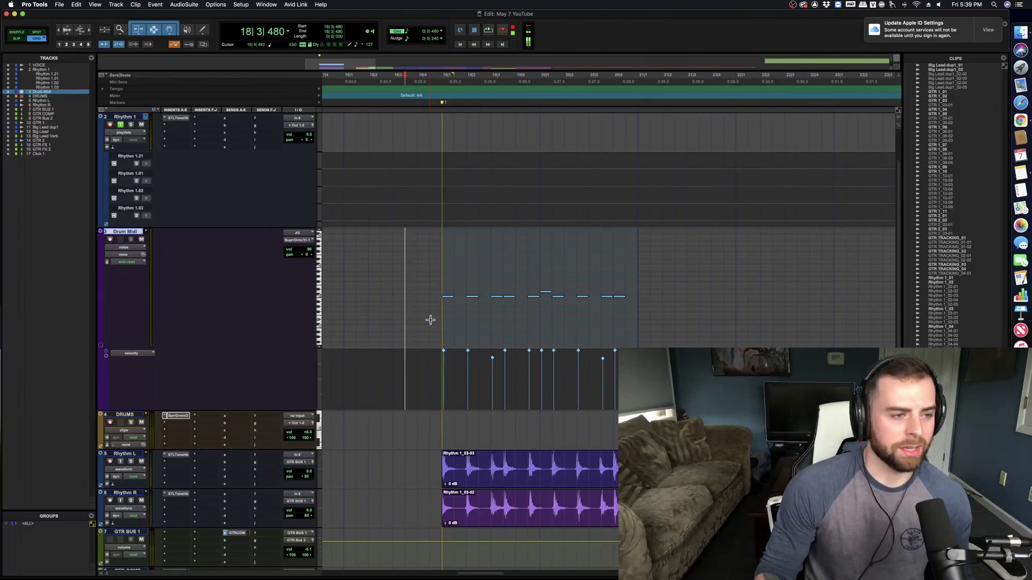
{"action": "key", "text": "space"}
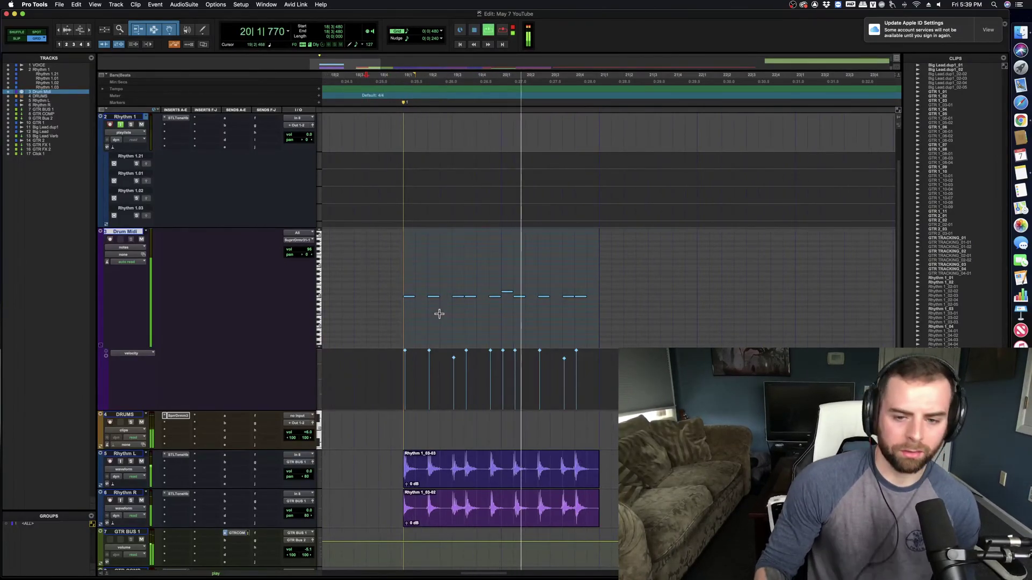
{"action": "left_click", "coordinate": [660, 297]}
{"action": "key", "text": "space"}
{"action": "scroll", "coordinate": [594, 314], "scroll_direction": "down", "scroll_amount": 2}
{"action": "key", "text": "space"}
{"action": "scroll", "coordinate": [594, 314], "scroll_direction": "down", "scroll_amount": 5}
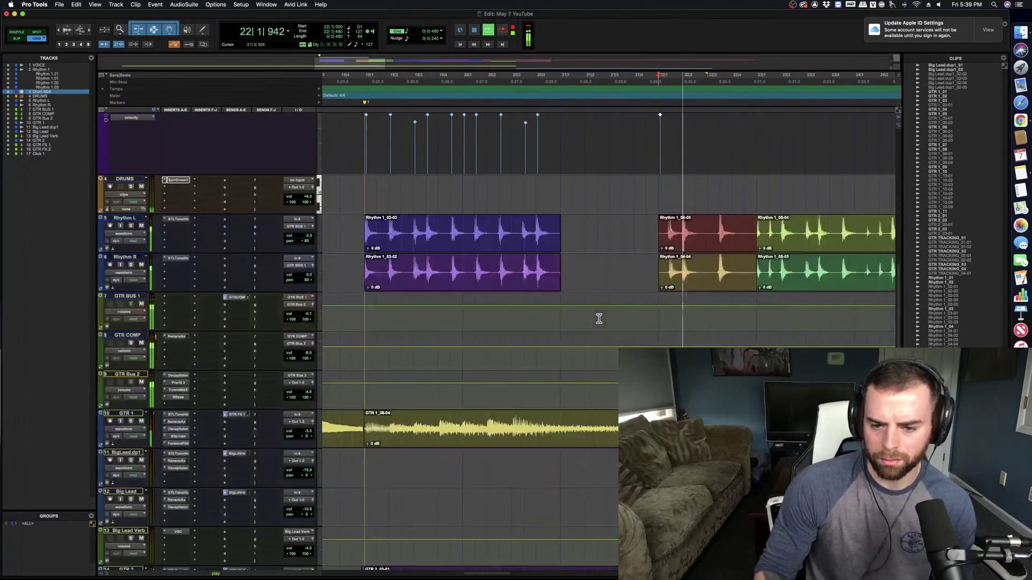
{"action": "scroll", "coordinate": [599, 333], "scroll_direction": "up", "scroll_amount": 4}
{"action": "key", "text": "space"}
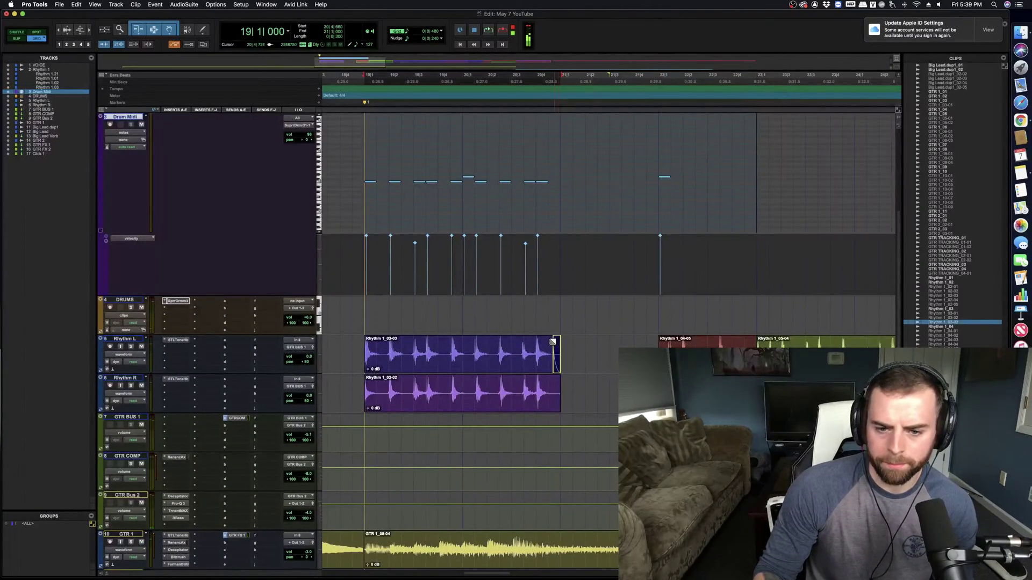
Step: Create a short fade-out at the end of the bar 19–20 Rhythm L and Rhythm R clips and play from bar 19
{"action": "left_click_drag", "start_coordinate": [561, 339], "coordinate": [555, 401]}
{"action": "left_click", "coordinate": [369, 247]}
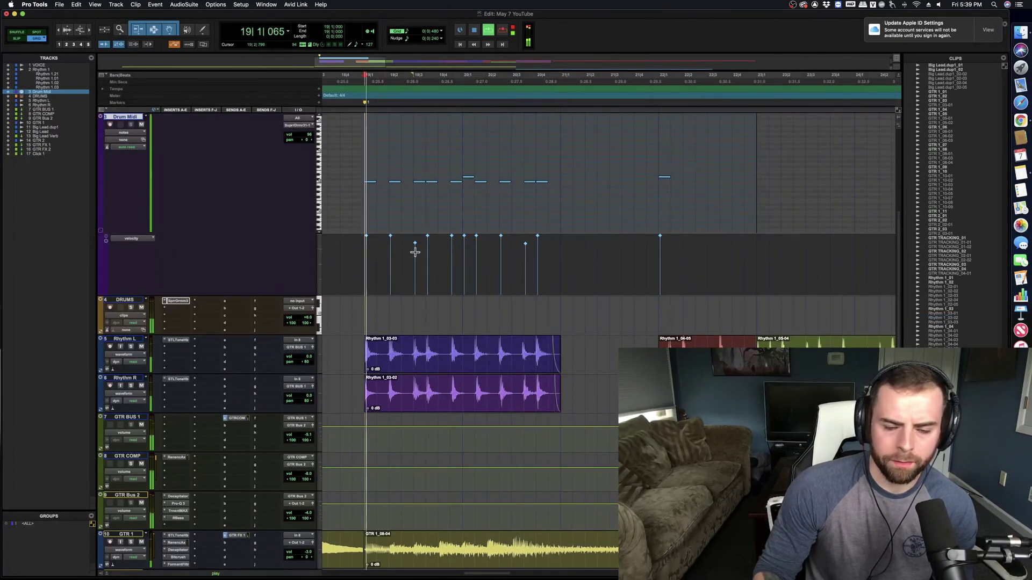
{"action": "key", "text": "space"}
{"action": "scroll", "coordinate": [428, 264], "scroll_direction": "up", "scroll_amount": 2}
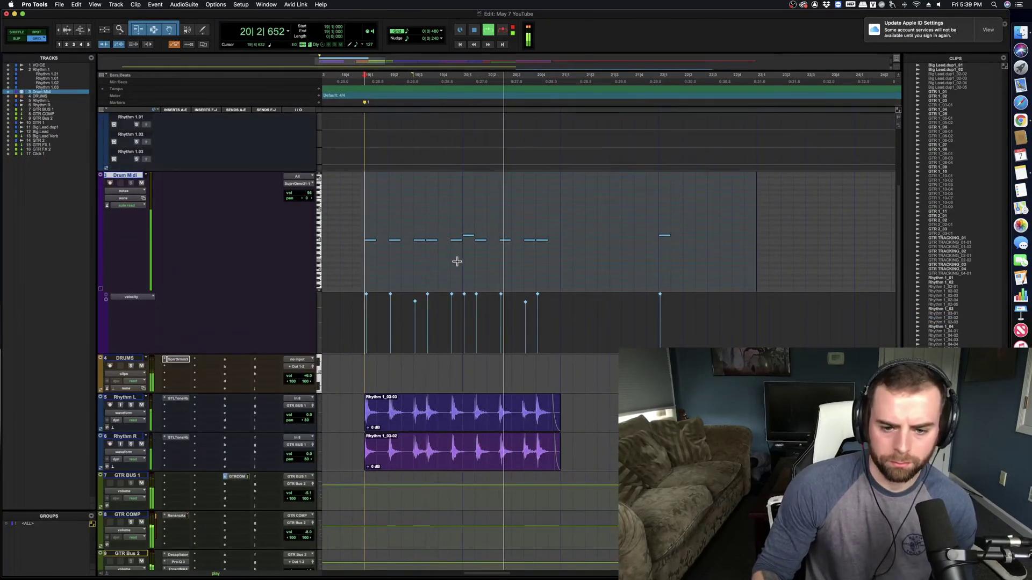
Step: Add lower-pitched drum notes at 22|1|480, 22|2|000 and 22|3|480 on the Drum Midi track and play them back
{"action": "scroll", "coordinate": [573, 276], "scroll_direction": "right", "scroll_amount": 2}
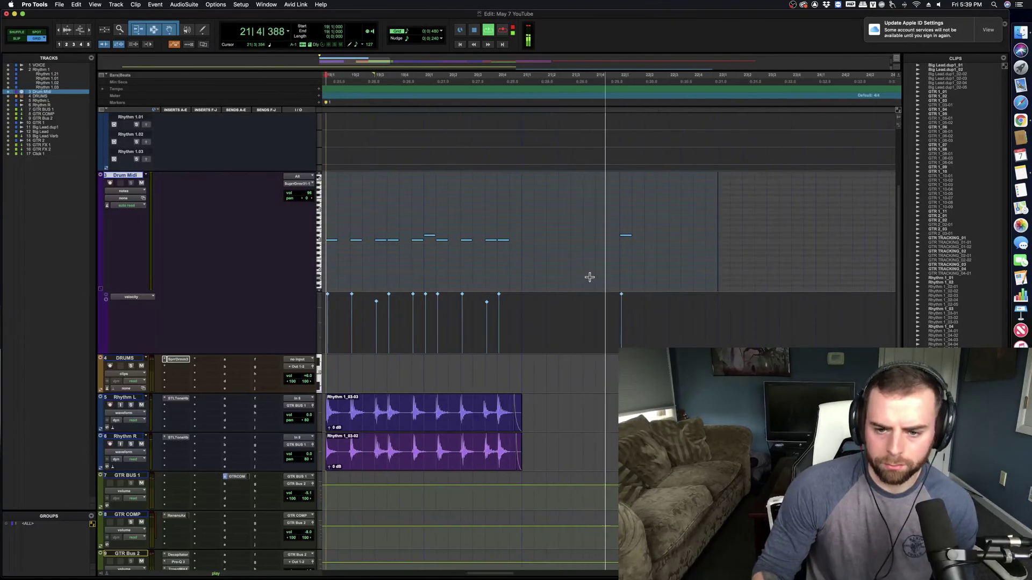
{"action": "left_click", "coordinate": [638, 241]}
{"action": "left_click", "coordinate": [651, 240]}
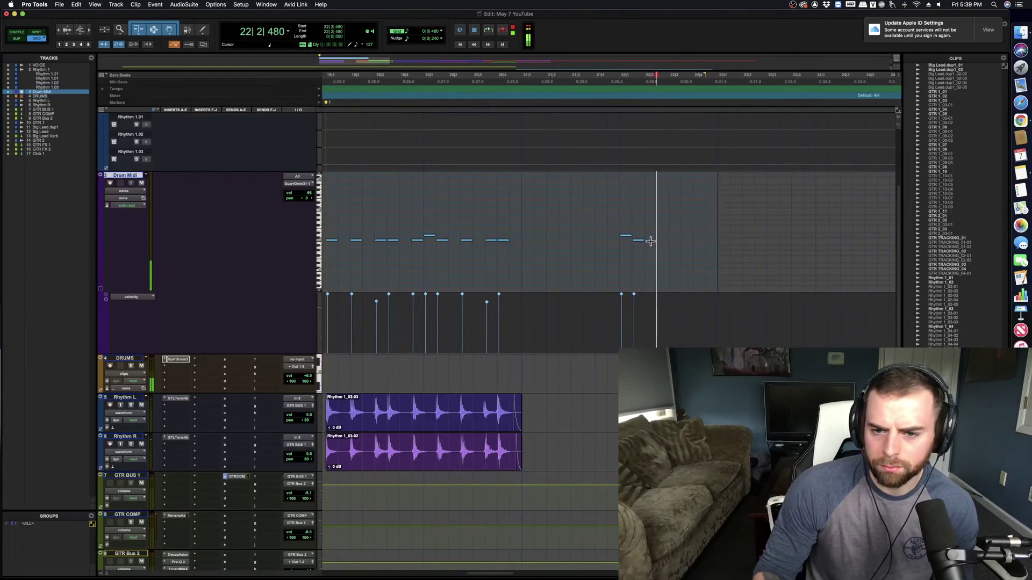
{"action": "left_click", "coordinate": [687, 240]}
{"action": "left_click", "coordinate": [618, 262]}
{"action": "key", "text": "space"}
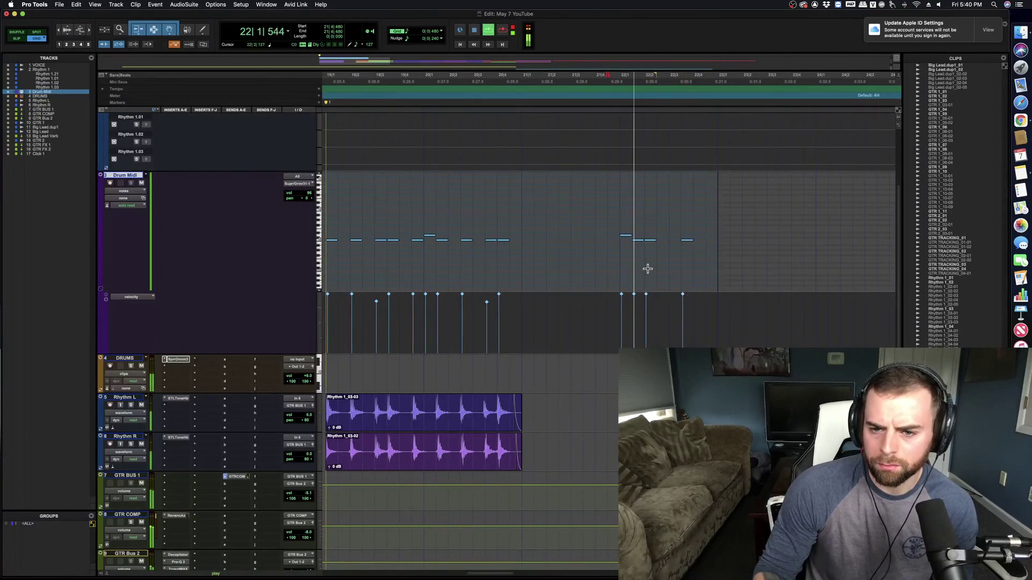
Step: Lower the velocity of the drum note at 22|1|480 slightly, play it back and save the session
{"action": "key", "text": "space"}
{"action": "left_click_drag", "start_coordinate": [633, 295], "coordinate": [634, 319]}
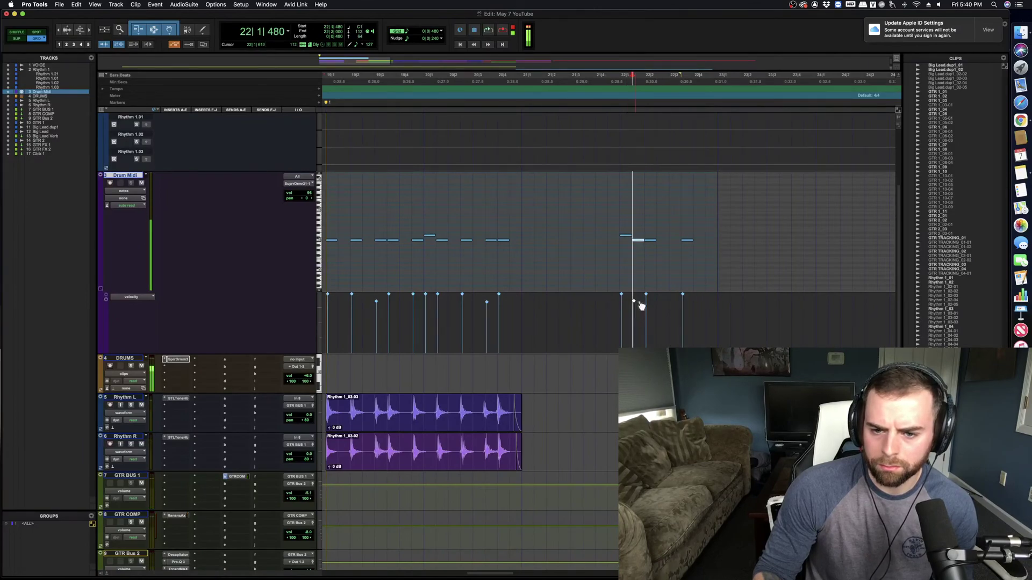
{"action": "key", "text": "space"}
{"action": "scroll", "coordinate": [634, 272], "scroll_direction": "left", "scroll_amount": 2}
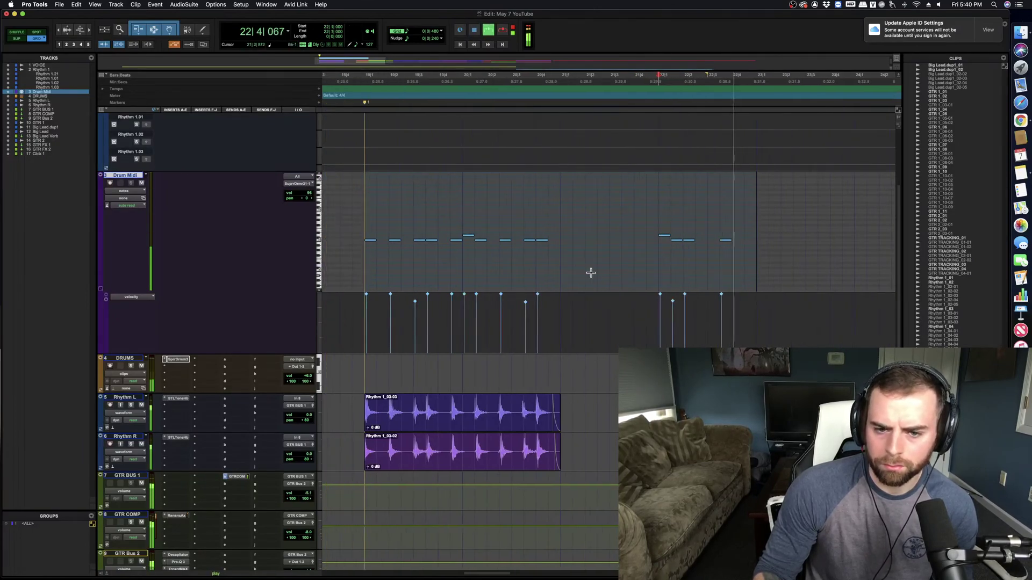
{"action": "key", "text": "space"}
{"action": "key", "text": "super+s"}
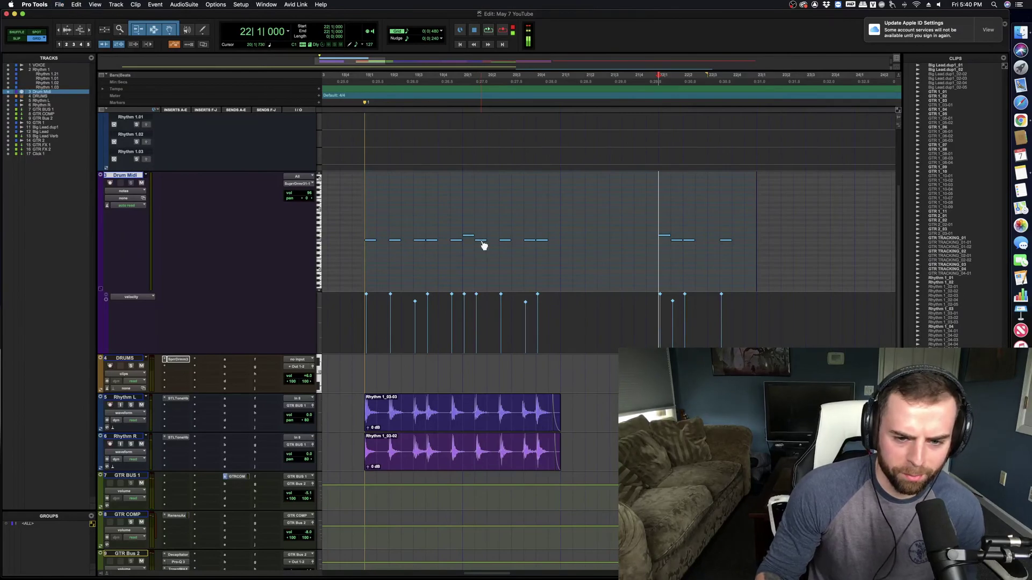
Step: Repeat the bar 19–22 drum pattern from 23|1|000 on the Drum Midi track and play the transition from 22|4|000
{"action": "left_click", "coordinate": [365, 281]}
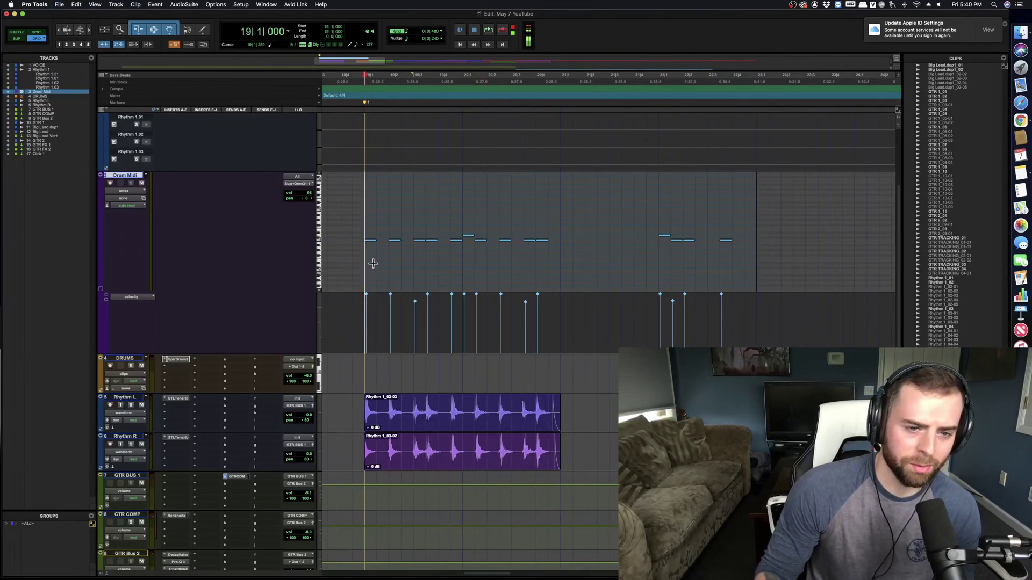
{"action": "left_click", "coordinate": [367, 297]}
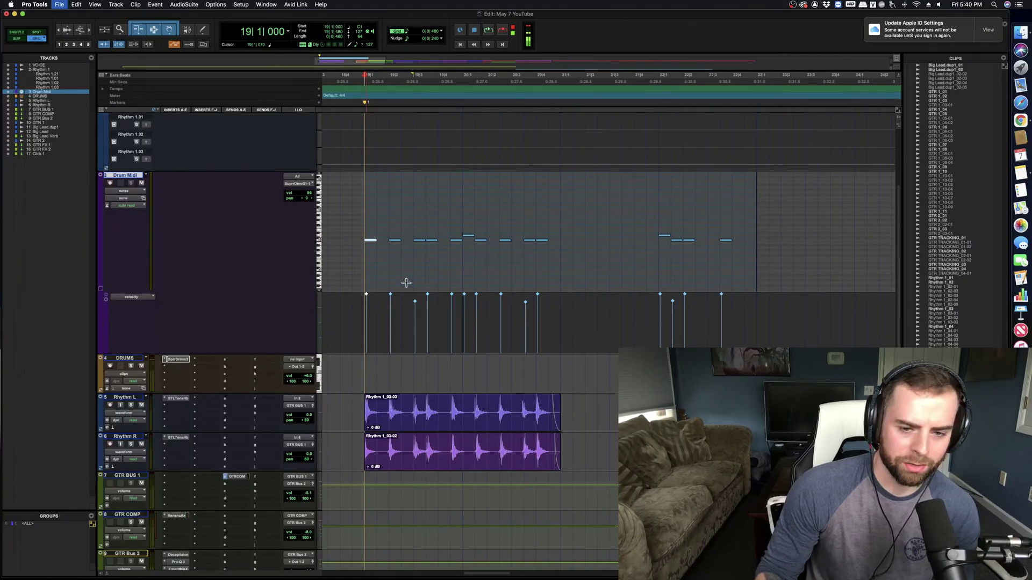
{"action": "left_click_drag", "start_coordinate": [754, 230], "coordinate": [362, 265]}
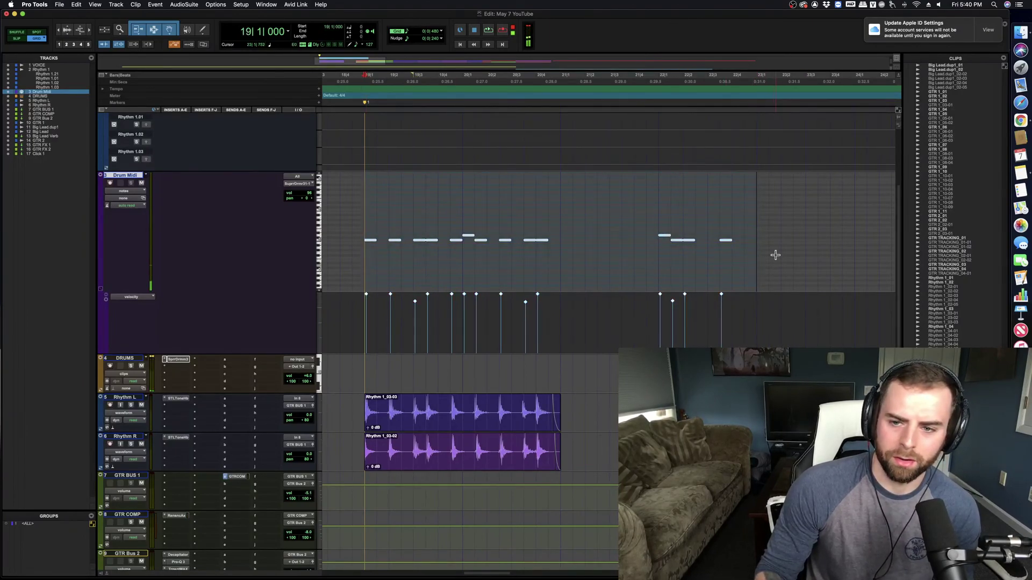
{"action": "left_click", "coordinate": [730, 258]}
{"action": "key", "text": "space"}
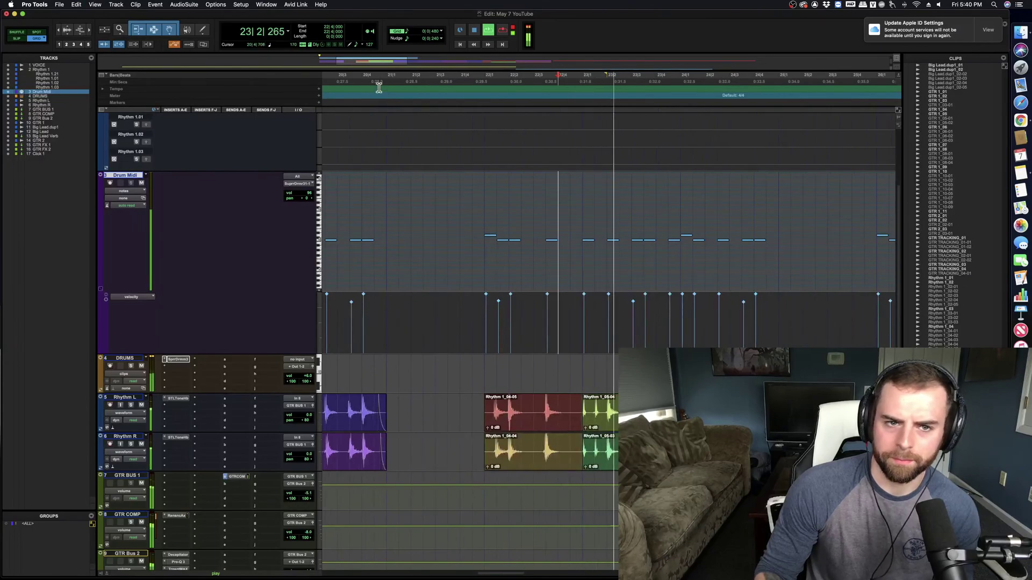
{"action": "scroll", "coordinate": [543, 220], "scroll_direction": "left", "scroll_amount": 4}
{"action": "key", "text": "space"}
{"action": "key", "text": "space"}
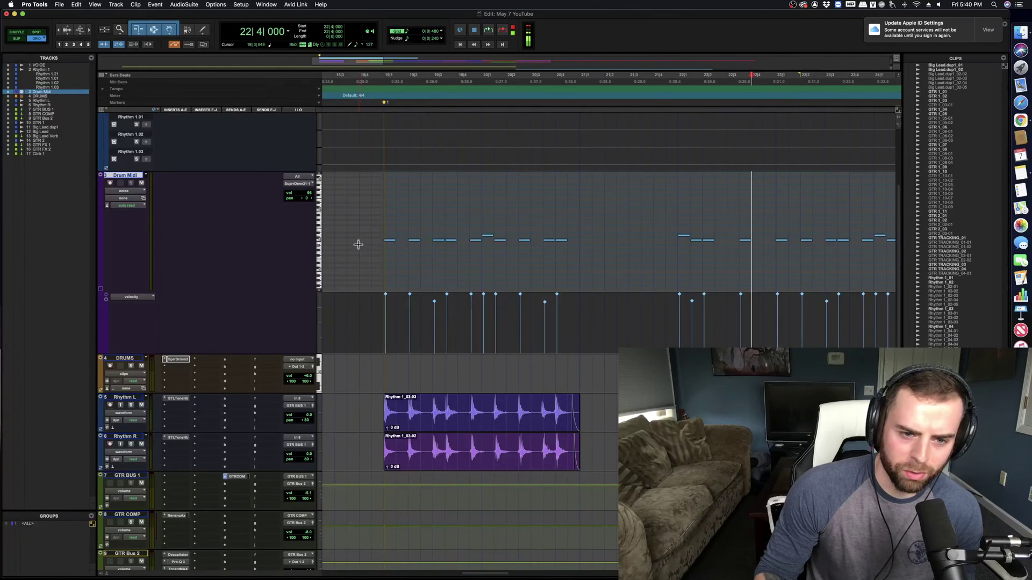
Step: Try a much higher drum note at 18|3|480 on the Drum Midi track and undo it
{"action": "left_click", "coordinate": [348, 211]}
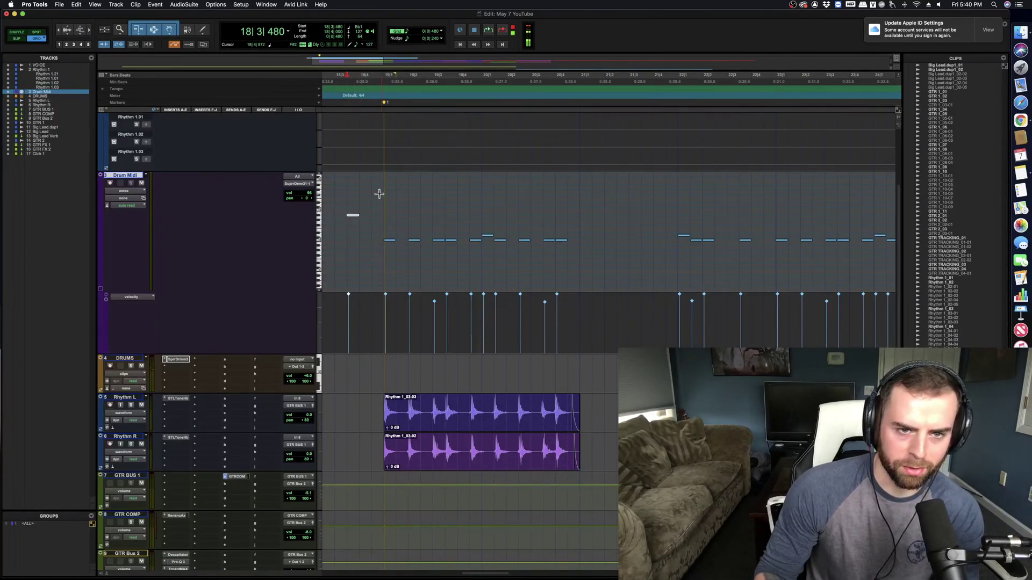
{"action": "key", "text": "super+z"}
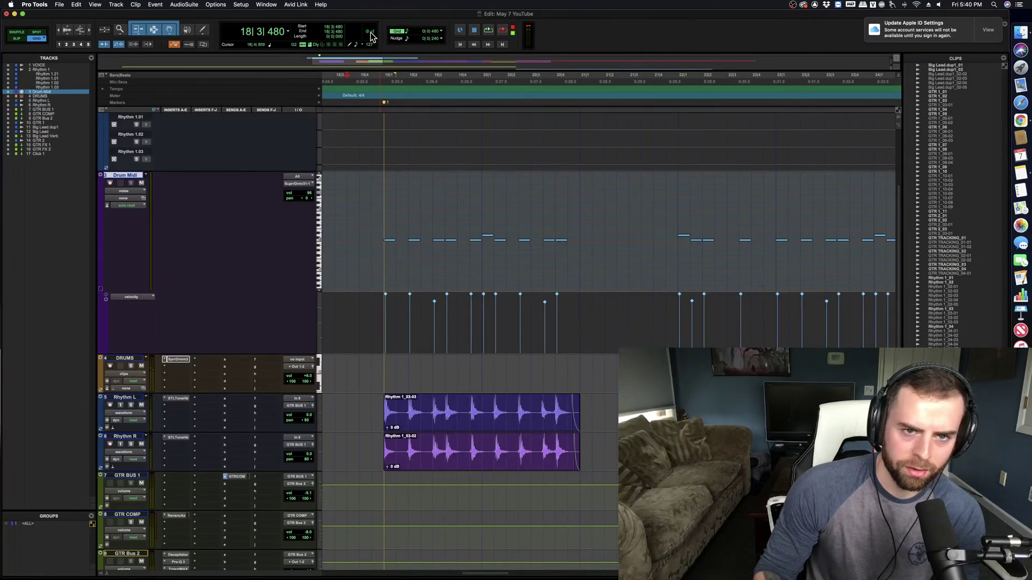
{"action": "left_click", "coordinate": [363, 235]}
{"action": "left_click_drag", "start_coordinate": [365, 211], "coordinate": [365, 241]}
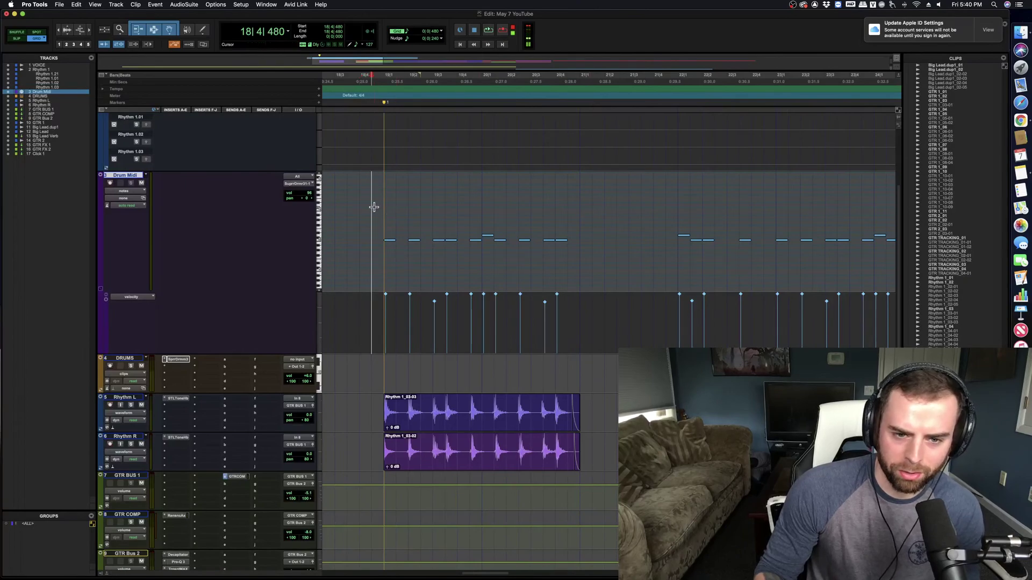
{"action": "left_click_drag", "start_coordinate": [373, 208], "coordinate": [897, 272]}
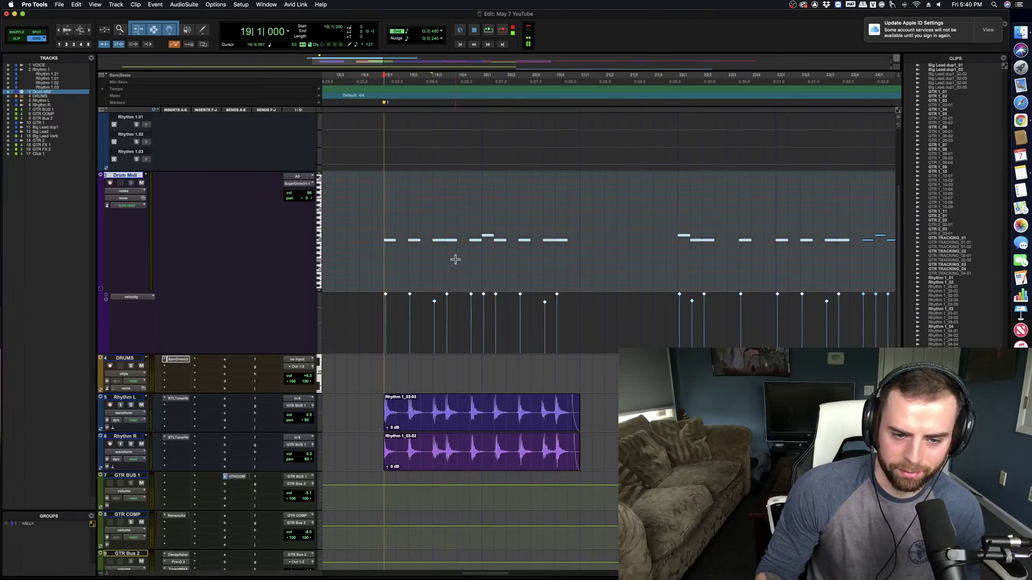
{"action": "left_click", "coordinate": [372, 245]}
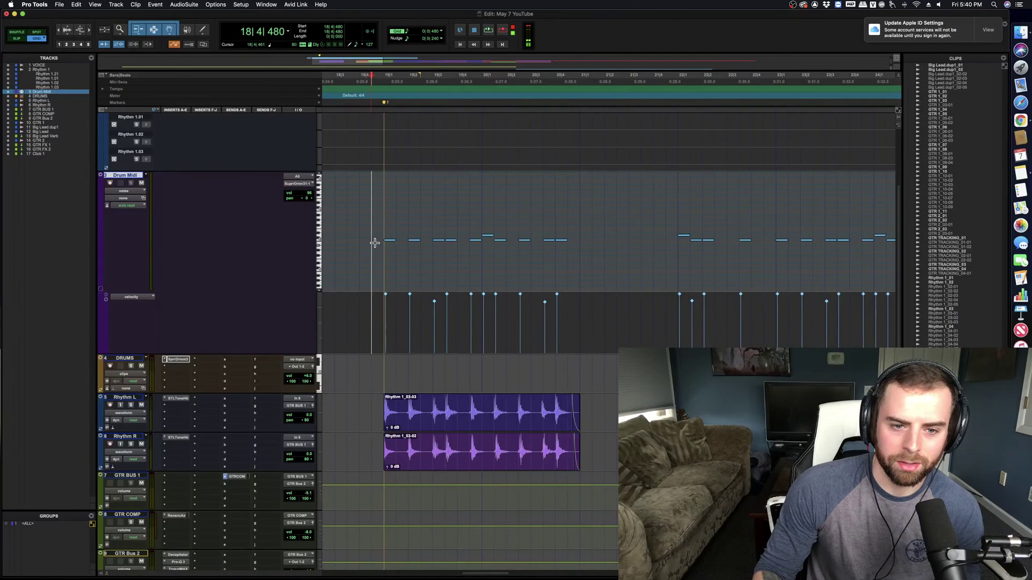
Step: Enlarge the MIDI notes vertically, make the Drum Midi track taller and bring the higher pitches into view
{"action": "left_click", "coordinate": [85, 28]}
{"action": "left_click_drag", "start_coordinate": [392, 199], "coordinate": [398, 164]}
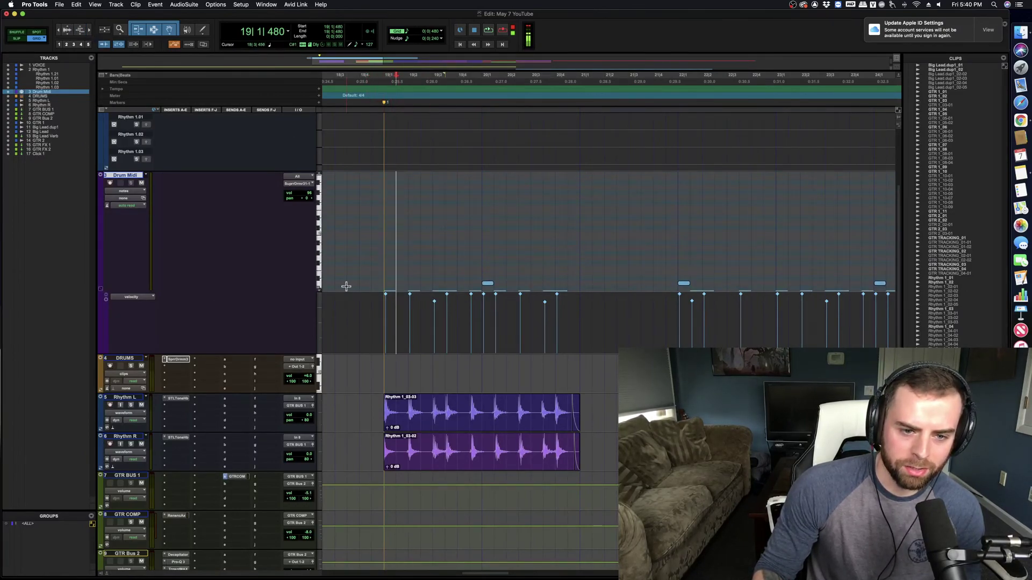
{"action": "left_click_drag", "start_coordinate": [346, 286], "coordinate": [345, 296]}
{"action": "left_click_drag", "start_coordinate": [357, 243], "coordinate": [363, 165]}
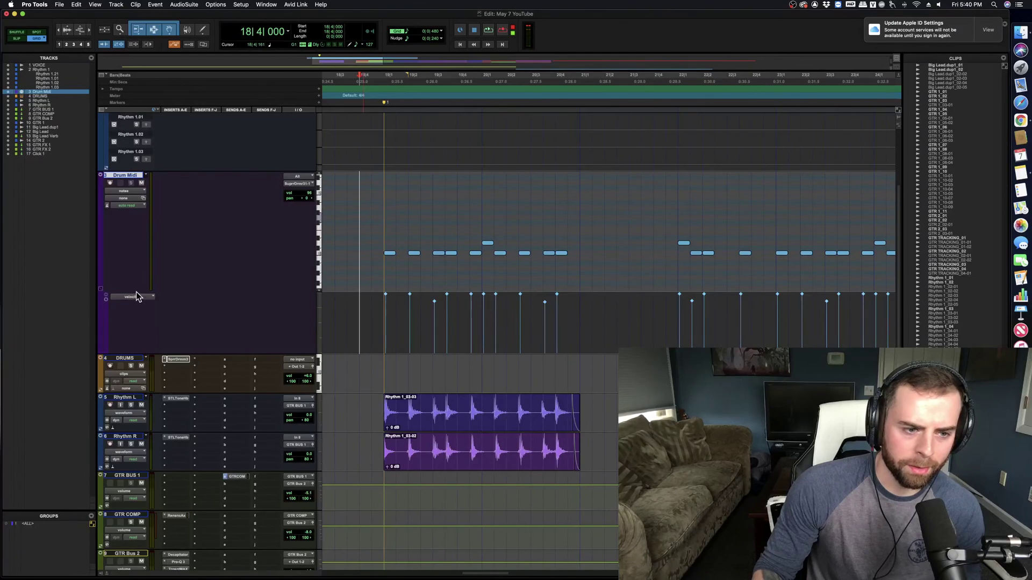
{"action": "left_click_drag", "start_coordinate": [139, 317], "coordinate": [146, 377]}
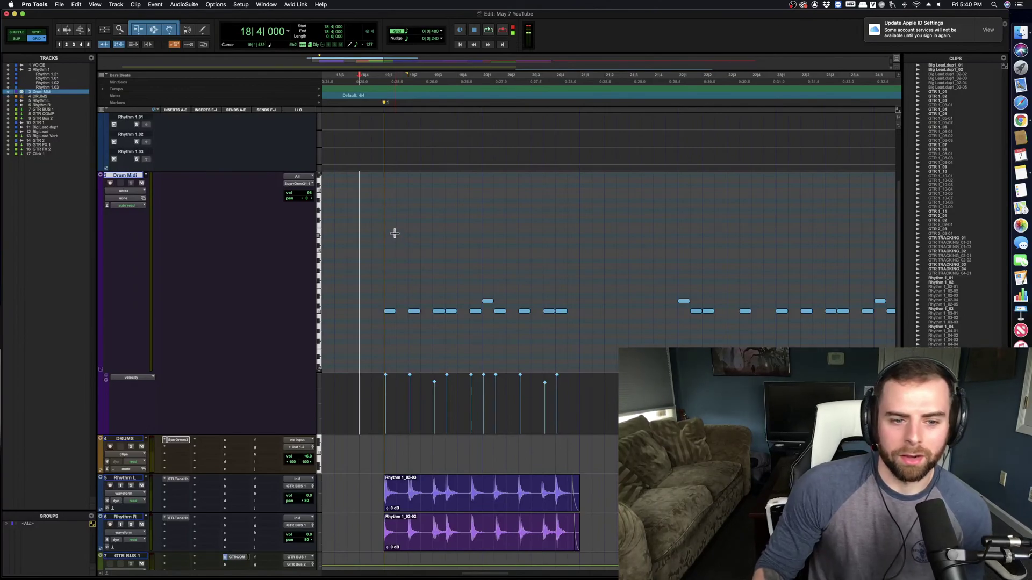
Step: Add two drum notes at different higher pitches at 19|1|000 on the Drum Midi track and play from 18|3|000
{"action": "left_click", "coordinate": [378, 250]}
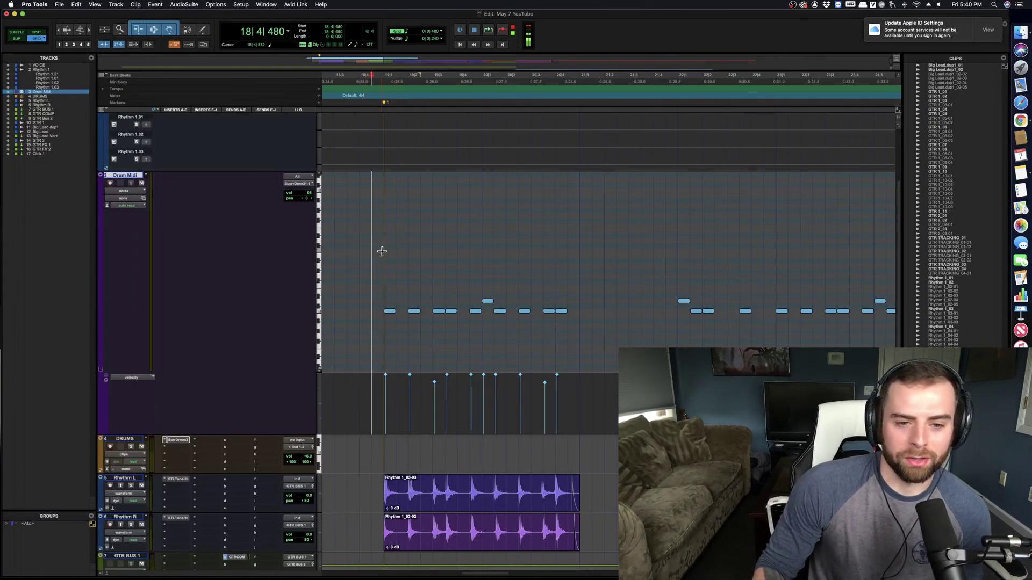
{"action": "left_click", "coordinate": [348, 245]}
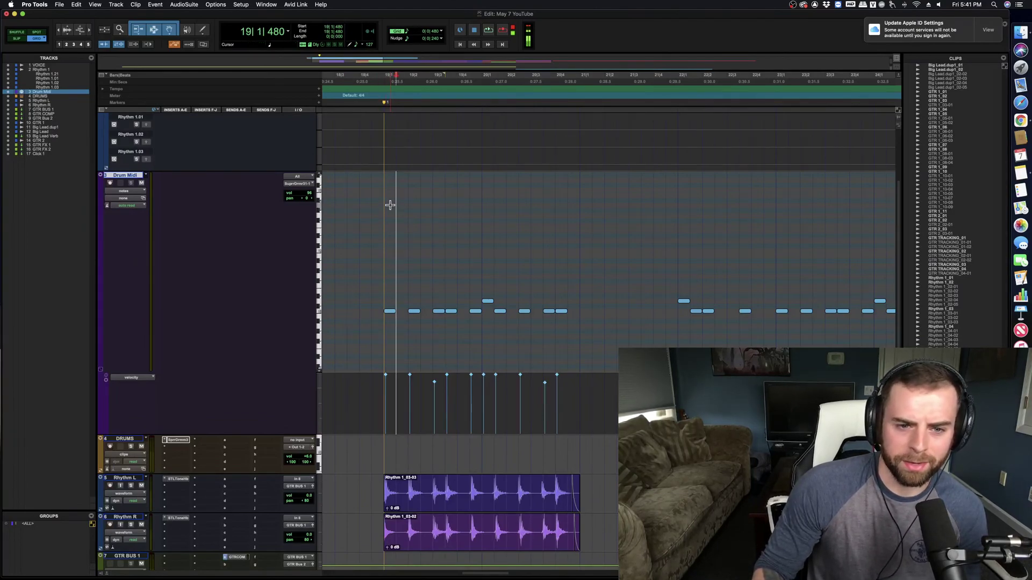
{"action": "left_click", "coordinate": [391, 206]}
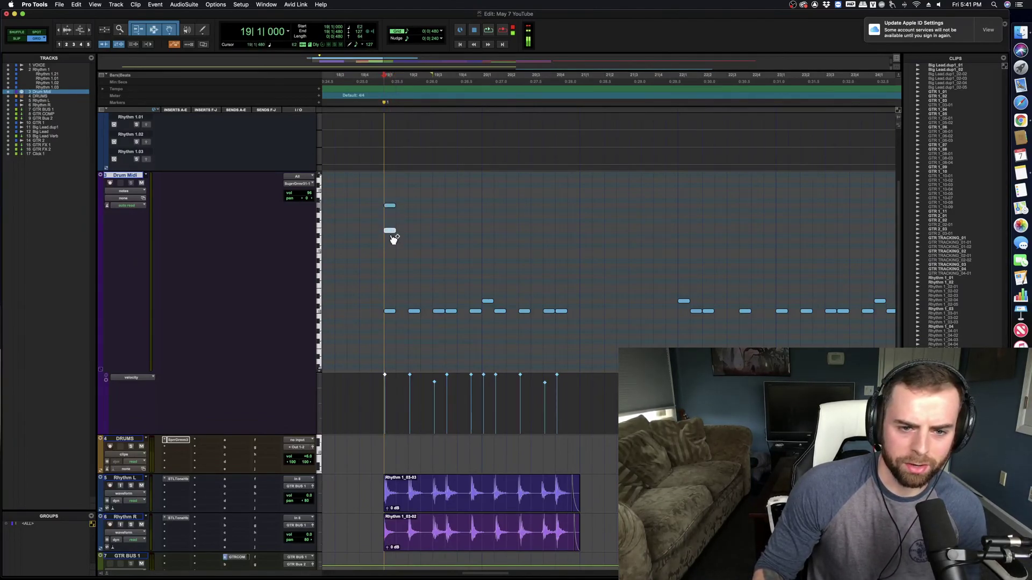
{"action": "left_click_drag", "start_coordinate": [392, 245], "coordinate": [393, 248]}
{"action": "scroll", "coordinate": [422, 243], "scroll_direction": "right", "scroll_amount": 1}
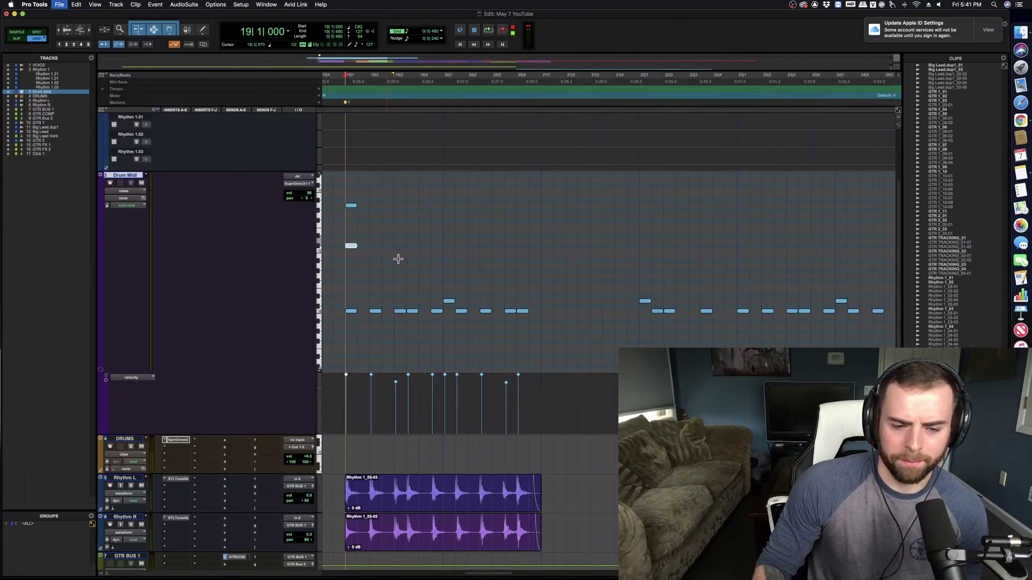
{"action": "scroll", "coordinate": [397, 259], "scroll_direction": "left", "scroll_amount": 2}
{"action": "scroll", "coordinate": [391, 260], "scroll_direction": "down", "scroll_amount": 1}
{"action": "scroll", "coordinate": [392, 260], "scroll_direction": "up", "scroll_amount": 1}
{"action": "left_click", "coordinate": [353, 250]}
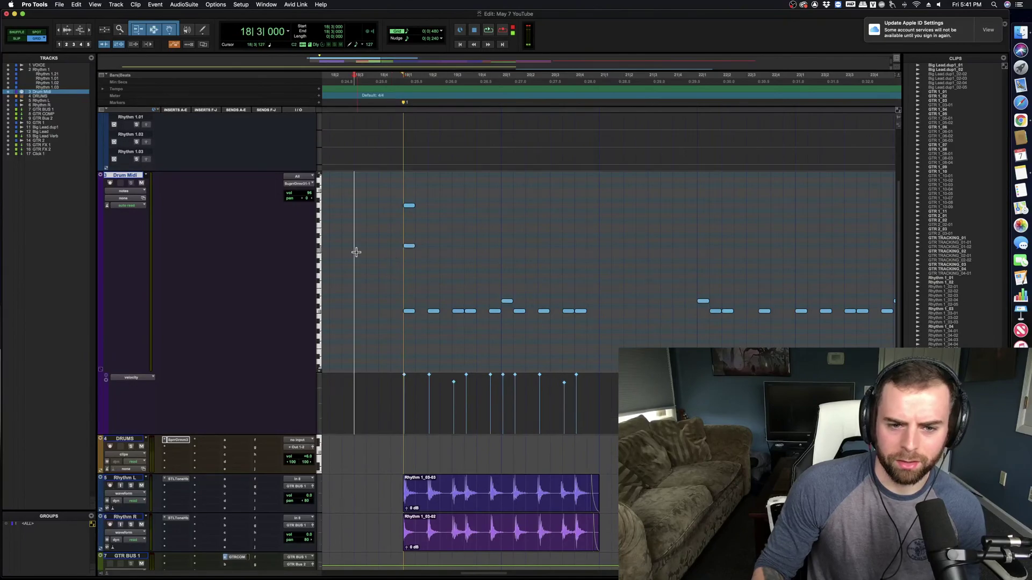
{"action": "key", "text": "space"}
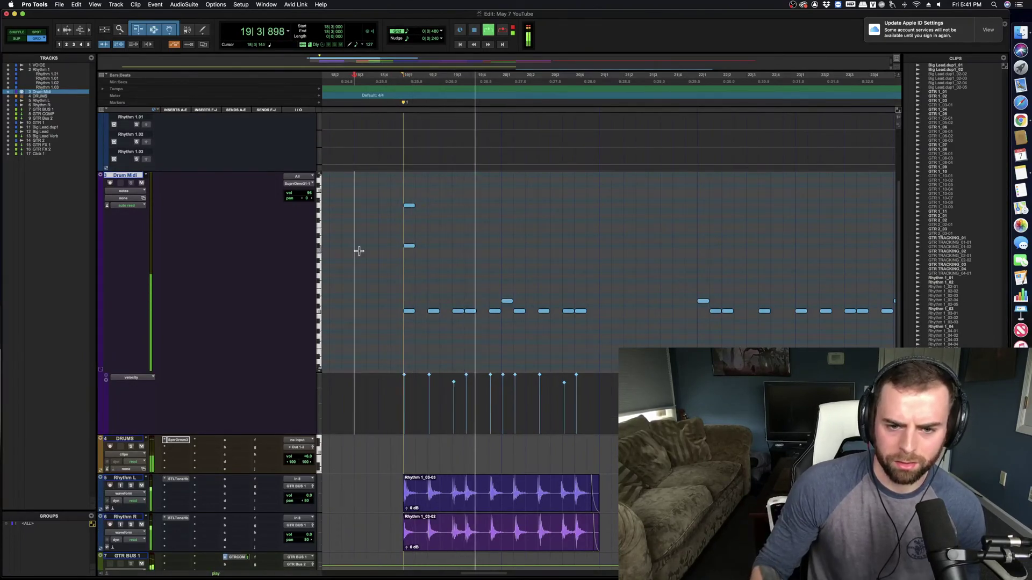
{"action": "key", "text": "space"}
Step: Add drum notes between the two upper pitches at 19|3|000, 20|1|000 and 20|3|000, then repeat them from 21|1|000 to 22|1|000
{"action": "left_click", "coordinate": [460, 231]}
{"action": "key", "text": "space"}
{"action": "left_click", "coordinate": [503, 231]}
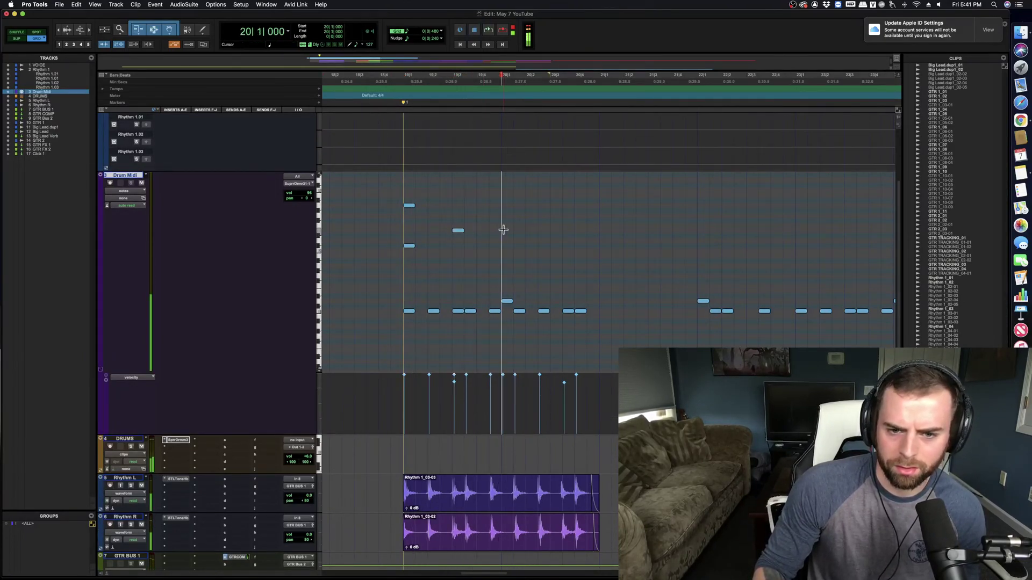
{"action": "left_click", "coordinate": [553, 231]}
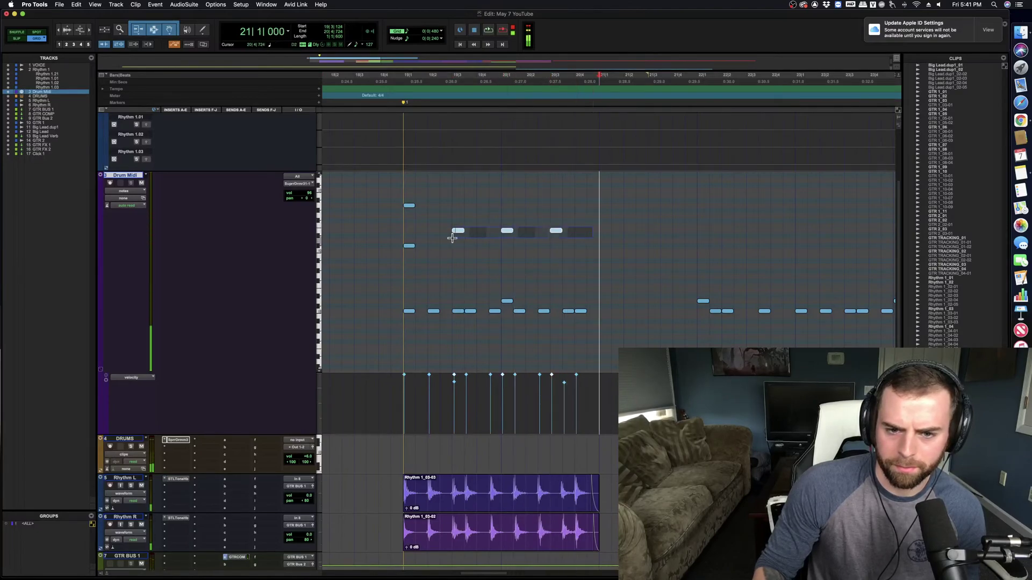
{"action": "key", "text": "space"}
{"action": "left_click_drag", "start_coordinate": [460, 233], "coordinate": [611, 233]}
{"action": "scroll", "coordinate": [553, 256], "scroll_direction": "right", "scroll_amount": 2}
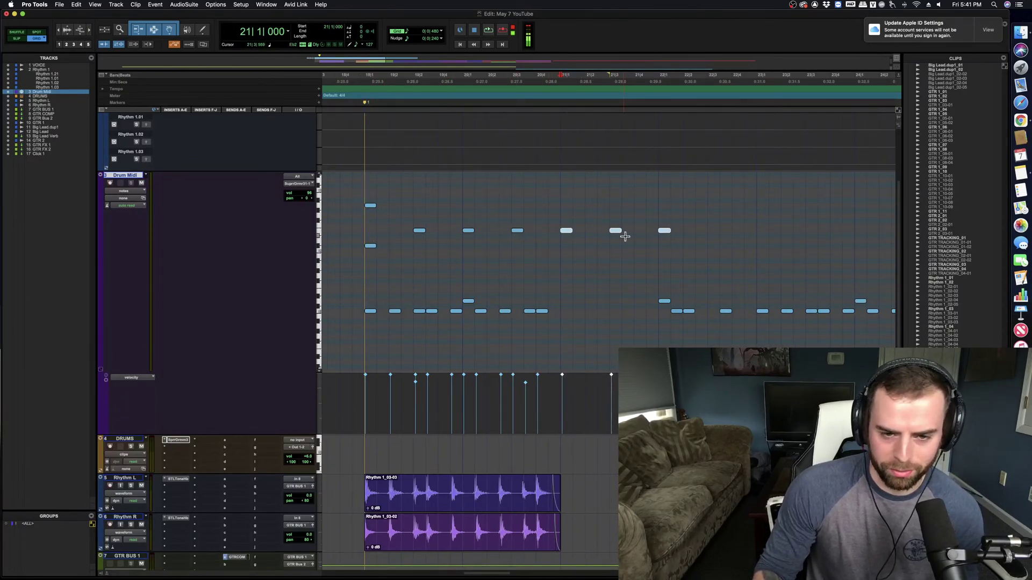
Step: Try extra drum notes at higher pitches at 21|1|000 and 21|3|000 and delete them
{"action": "left_click", "coordinate": [377, 226]}
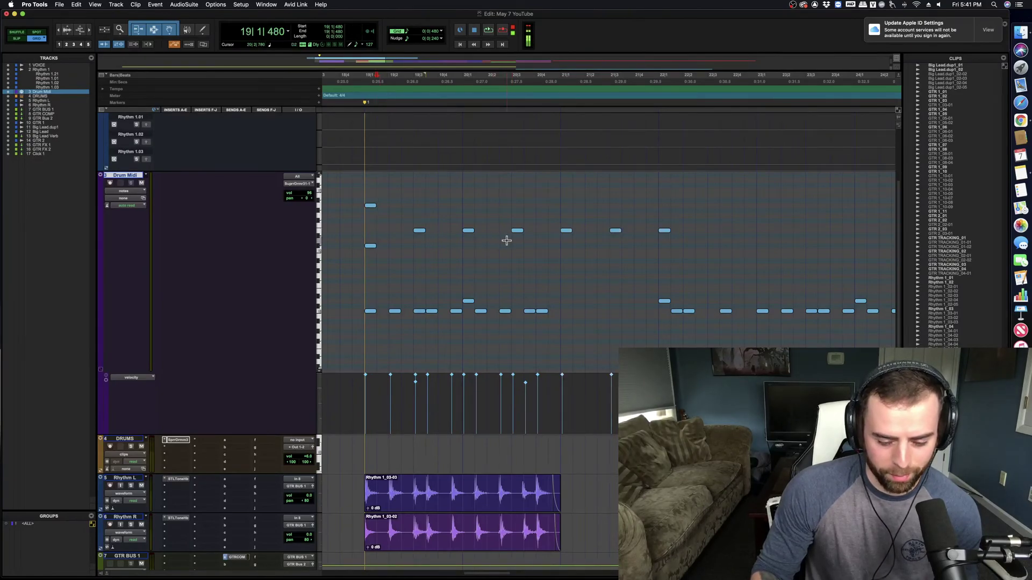
{"action": "left_click", "coordinate": [518, 231]}
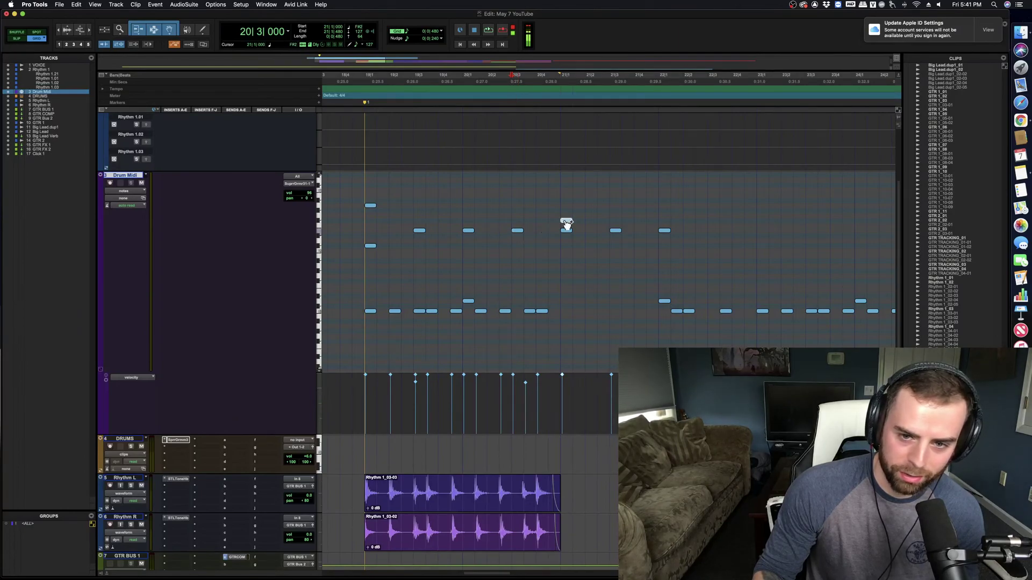
{"action": "left_click_drag", "start_coordinate": [567, 225], "coordinate": [616, 214]}
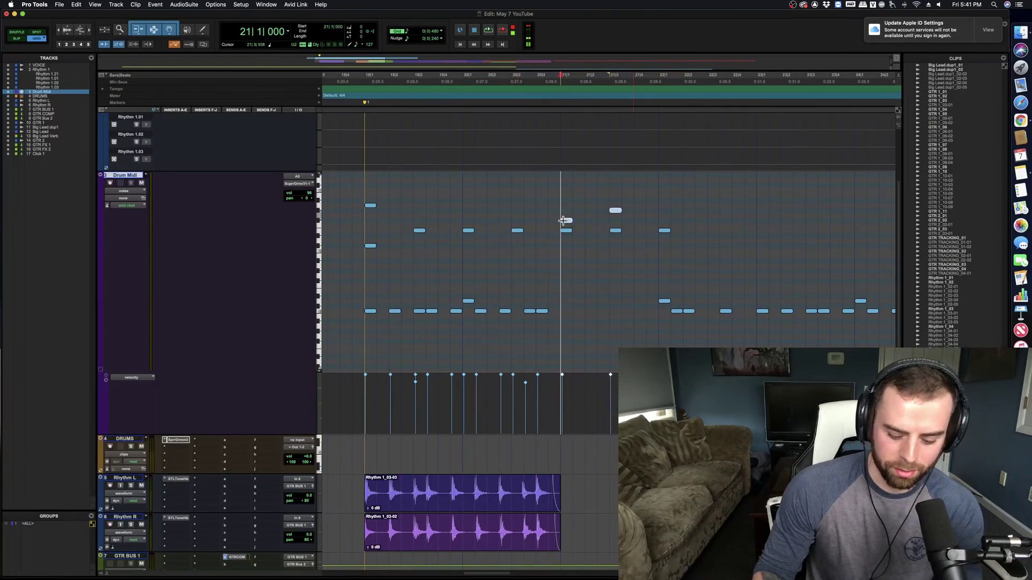
{"action": "key", "text": "Delete"}
Step: Try pasting a copy of all bar 19–20 drum notes at 21|1|000 and undo the paste
{"action": "scroll", "coordinate": [526, 251], "scroll_direction": "left", "scroll_amount": 2}
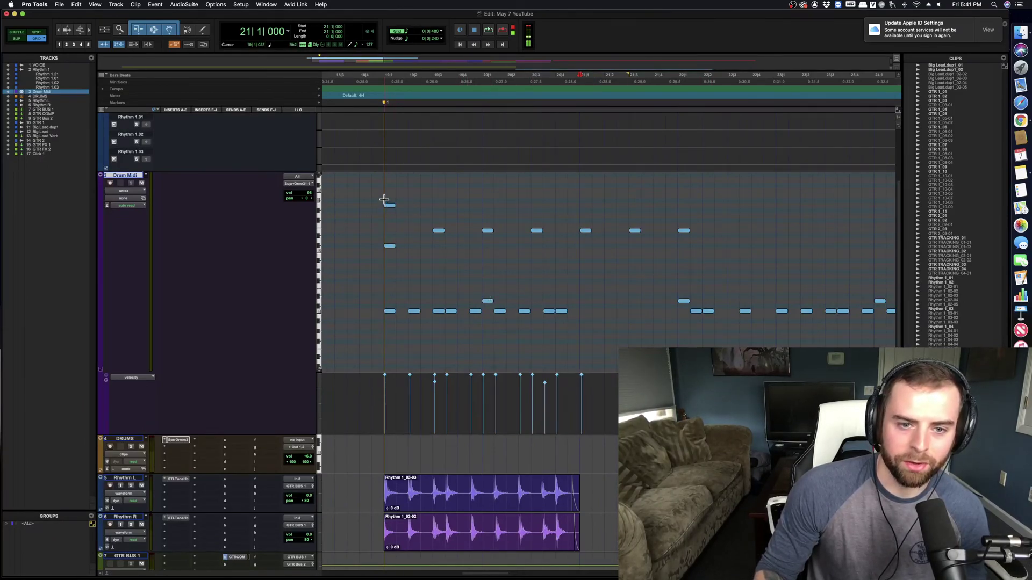
{"action": "left_click_drag", "start_coordinate": [385, 193], "coordinate": [581, 337]}
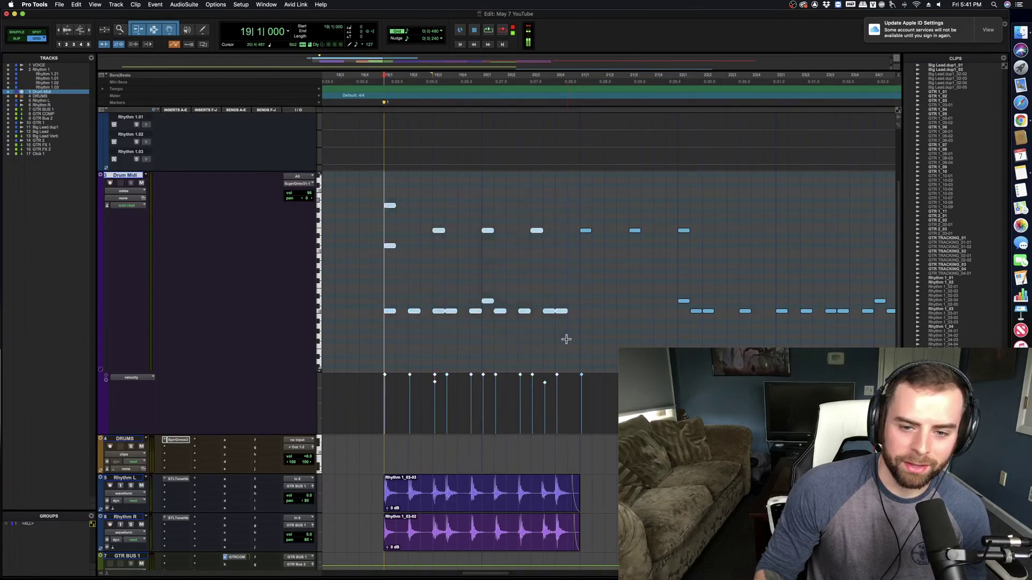
{"action": "left_click", "coordinate": [579, 260]}
{"action": "key", "text": "super+v"}
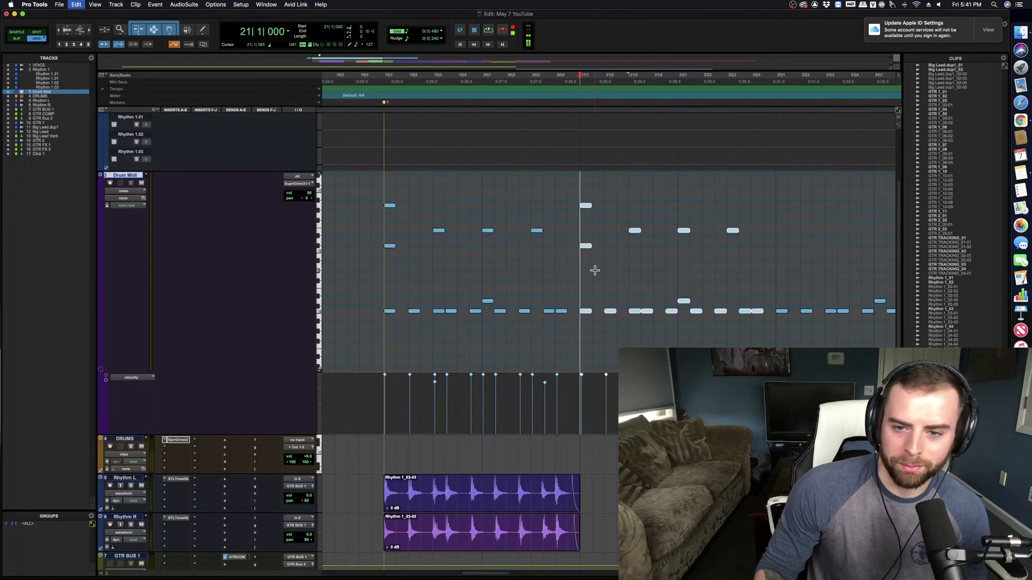
{"action": "key", "text": "super+z"}
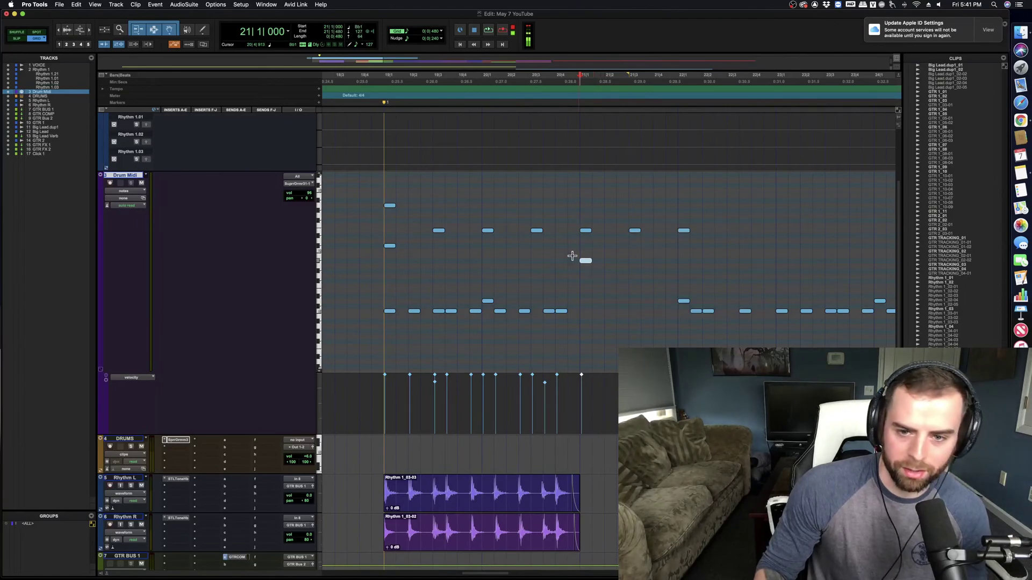
Step: Try copying all drum notes of bars 19–20 to 21|1|480 and undo the copy
{"action": "left_click", "coordinate": [390, 312]}
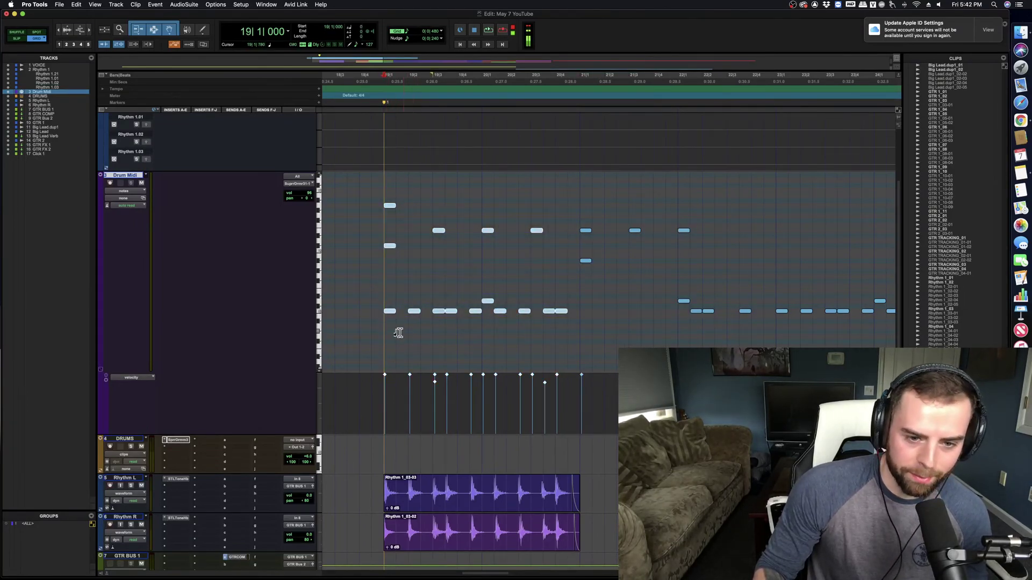
{"action": "left_click_drag", "start_coordinate": [392, 315], "coordinate": [600, 316]}
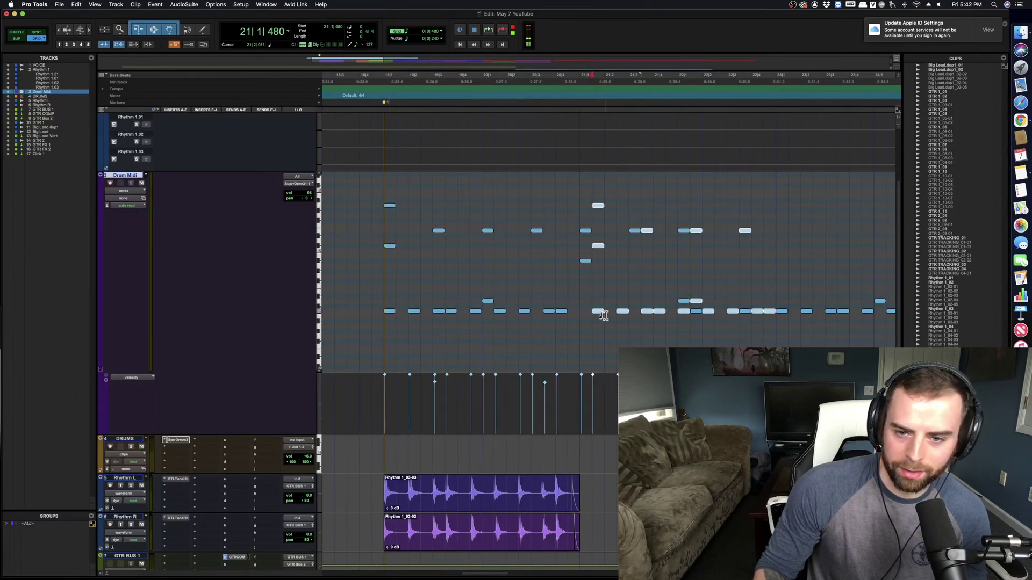
{"action": "key", "text": "super+z"}
Step: Play the pattern from 18|4|000 and delete the lower-pitched extra drum note at 21|1|000
{"action": "left_click", "coordinate": [358, 281]}
{"action": "key", "text": "space"}
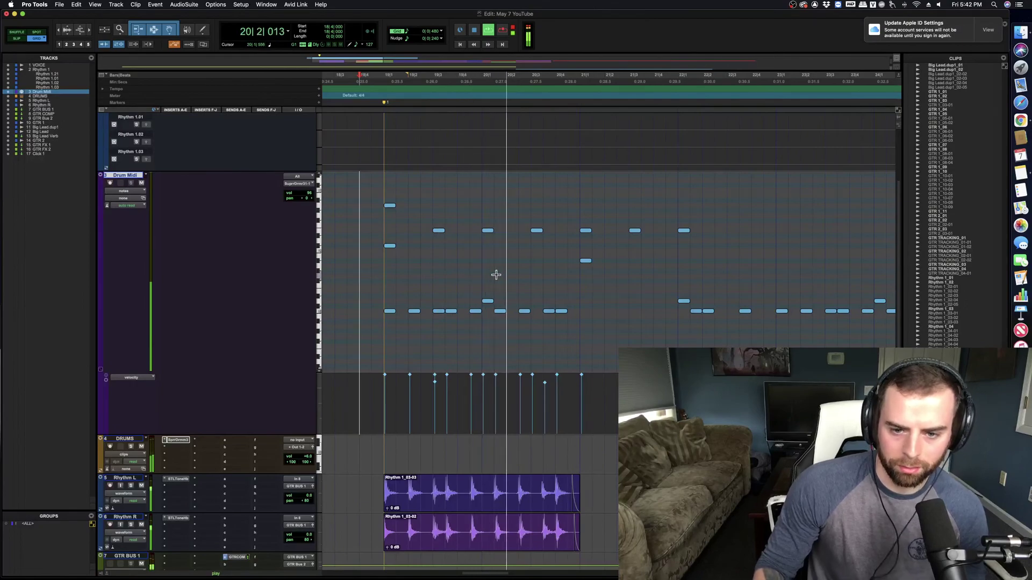
{"action": "key", "text": "space"}
{"action": "left_click", "coordinate": [569, 266]}
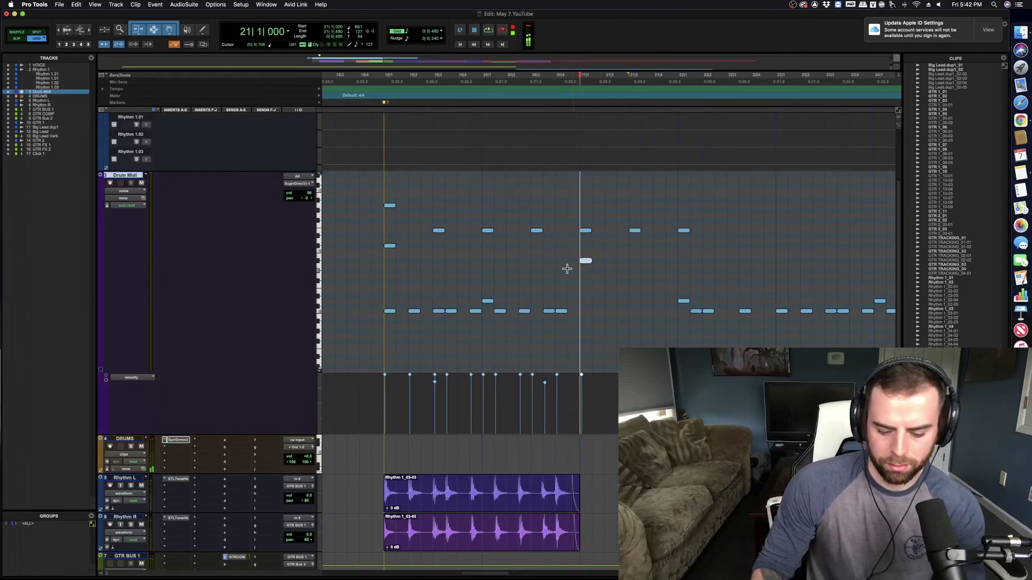
{"action": "key", "text": "space"}
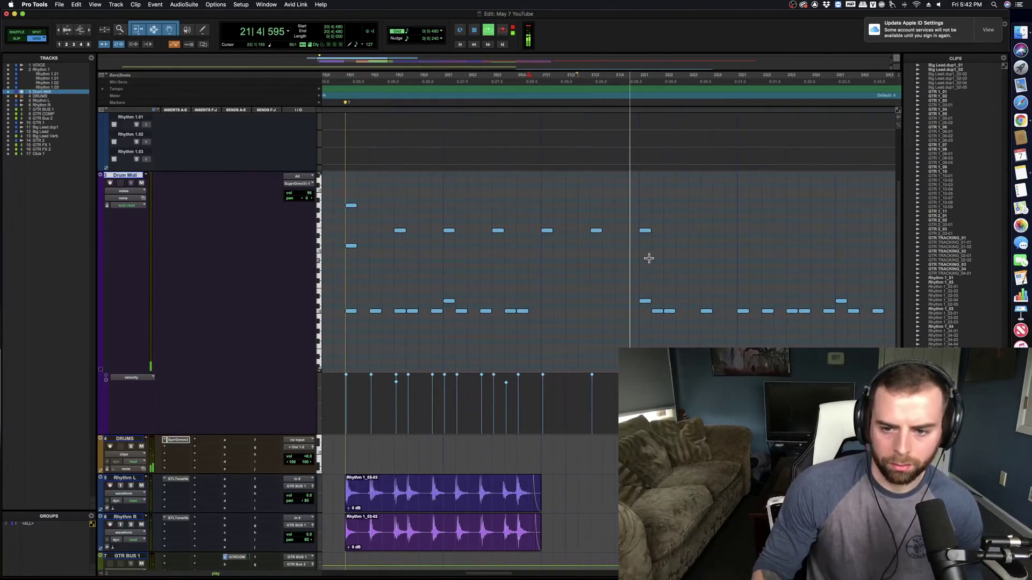
Step: Add a drum note at 22|3|000 in the repeating upper row and play from 18|4|480
{"action": "scroll", "coordinate": [592, 258], "scroll_direction": "left", "scroll_amount": 1}
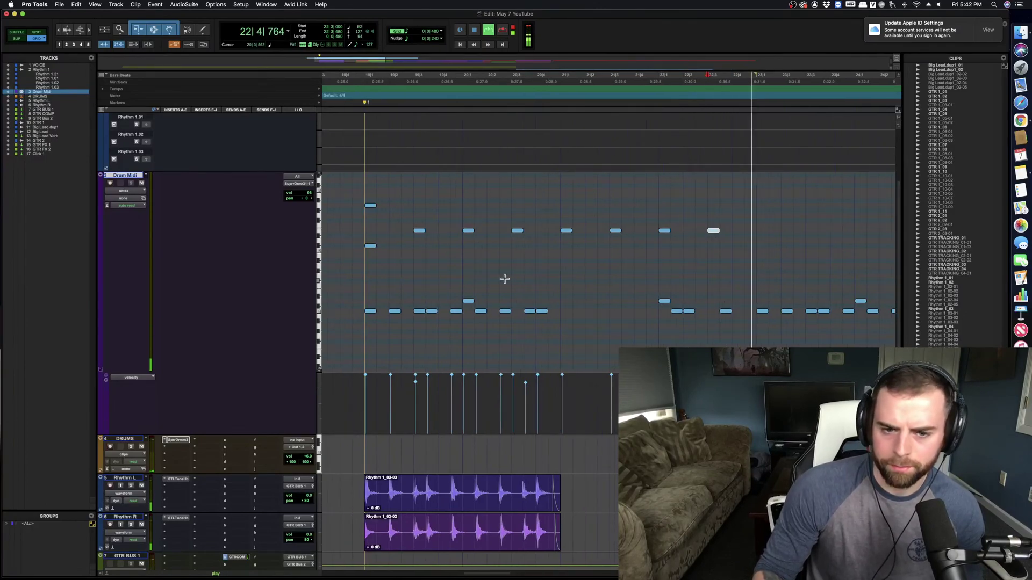
{"action": "left_click", "coordinate": [350, 266]}
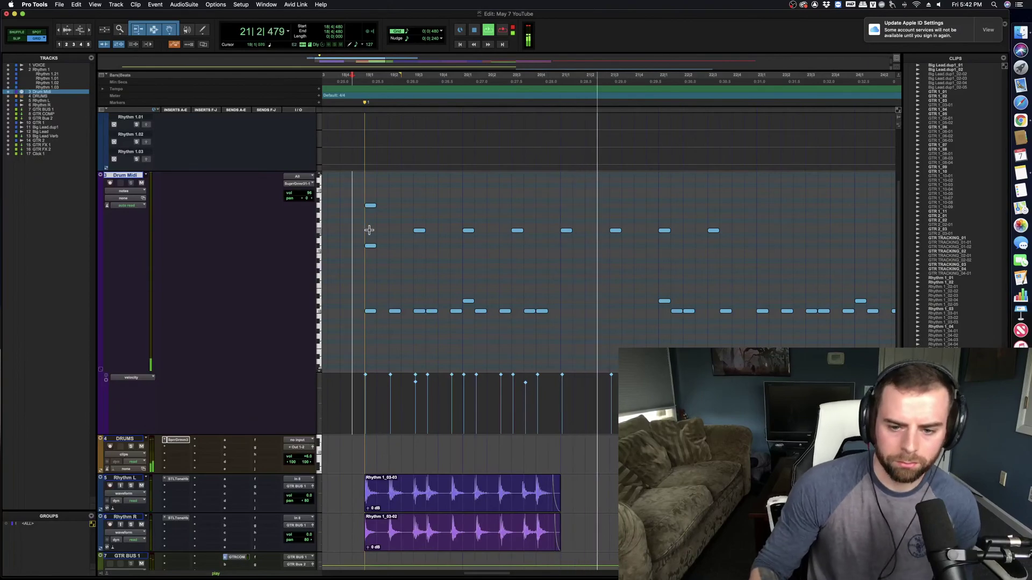
{"action": "key", "text": "space"}
Step: Lower the velocity of the upper-row note at 21|3|000 to about 118 and make the velocity lane taller
{"action": "left_click", "coordinate": [612, 376]}
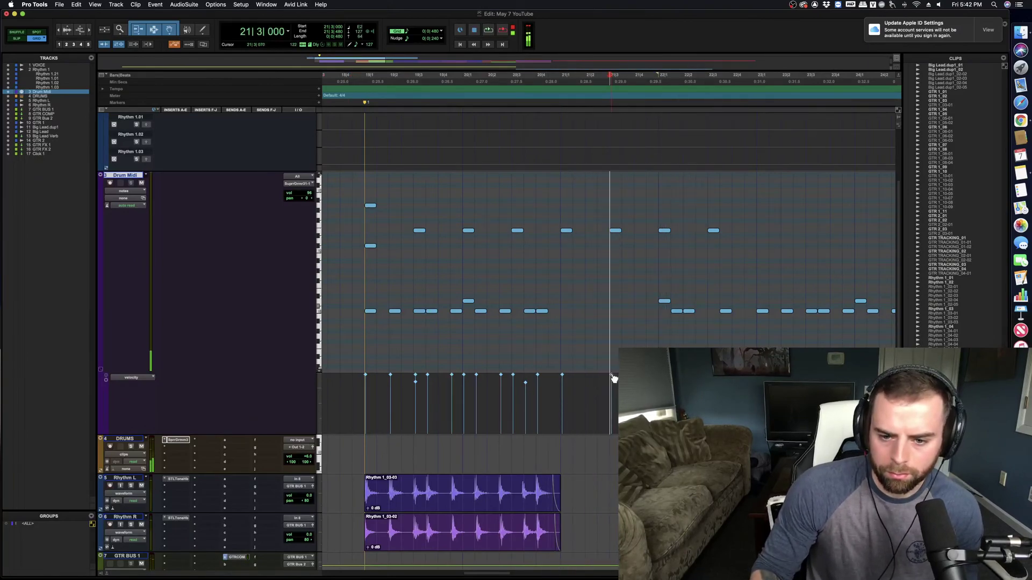
{"action": "key", "text": "space"}
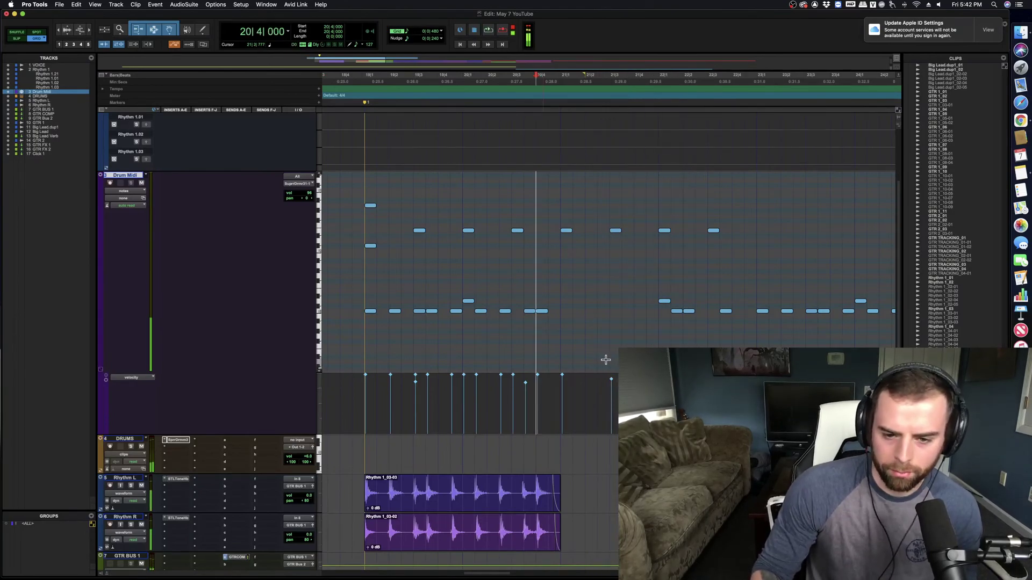
{"action": "key", "text": "space"}
{"action": "left_click", "coordinate": [612, 380]}
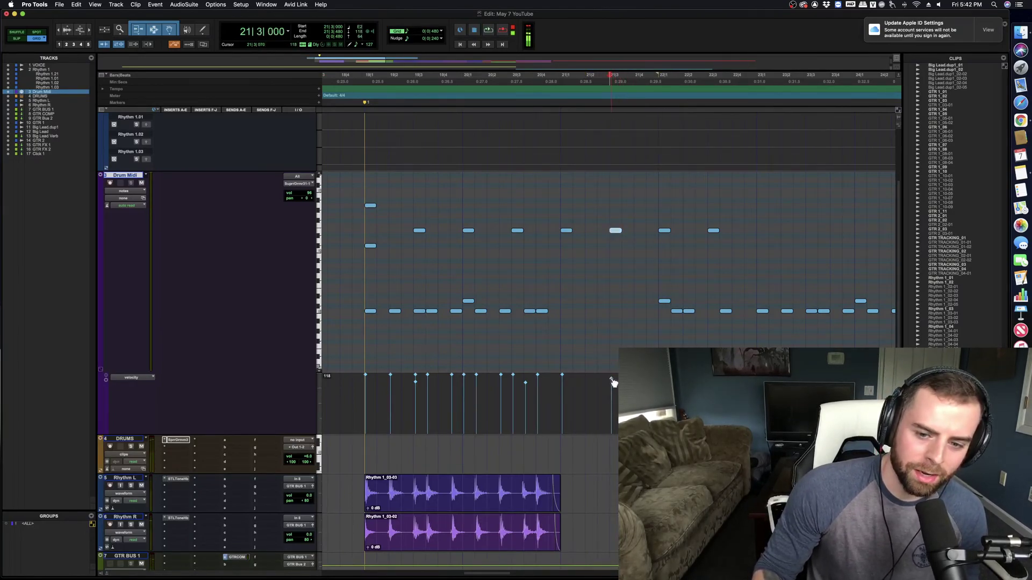
{"action": "left_click_drag", "start_coordinate": [141, 434], "coordinate": [141, 458]}
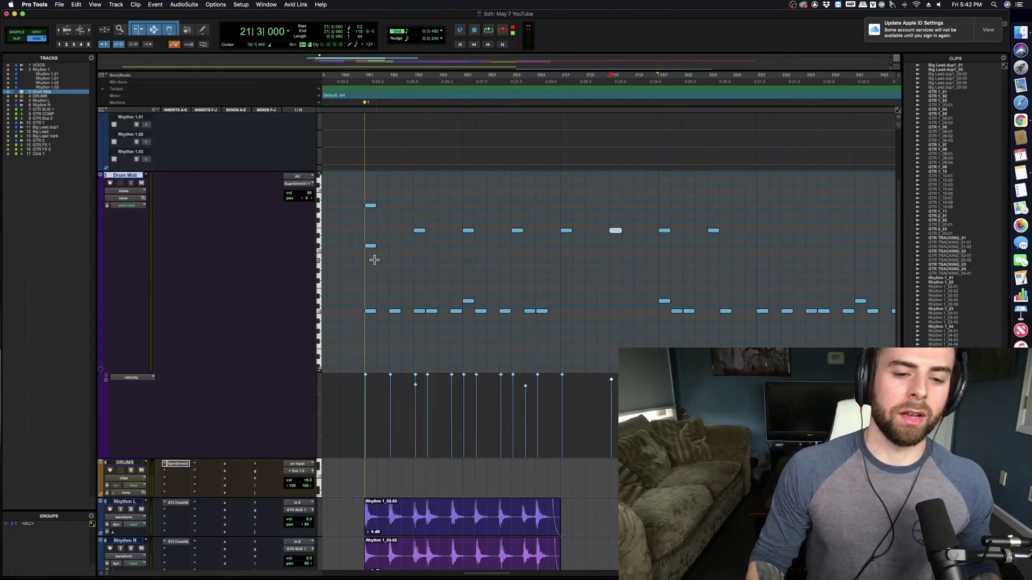
Step: Save the session and play the drum pattern from 18|4|000
{"action": "left_click", "coordinate": [351, 259]}
{"action": "left_click", "coordinate": [340, 258]}
{"action": "key", "text": "super+s"}
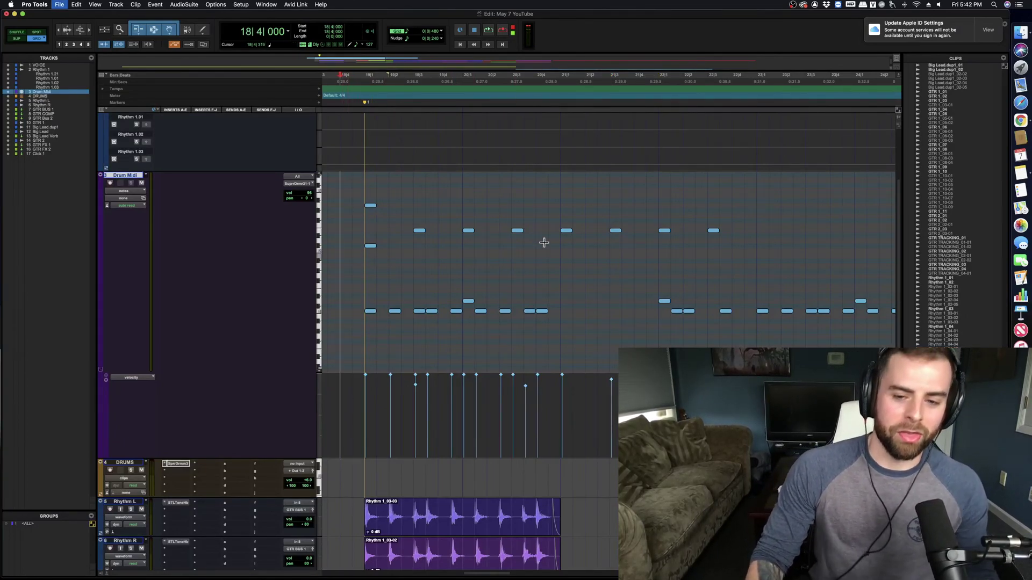
{"action": "key", "text": "space"}
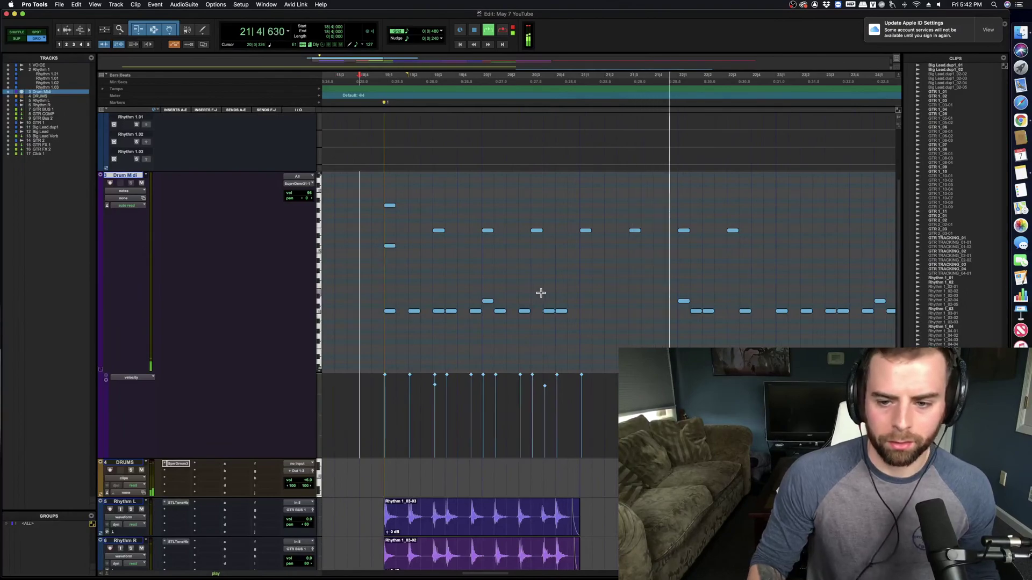
{"action": "key", "text": "space"}
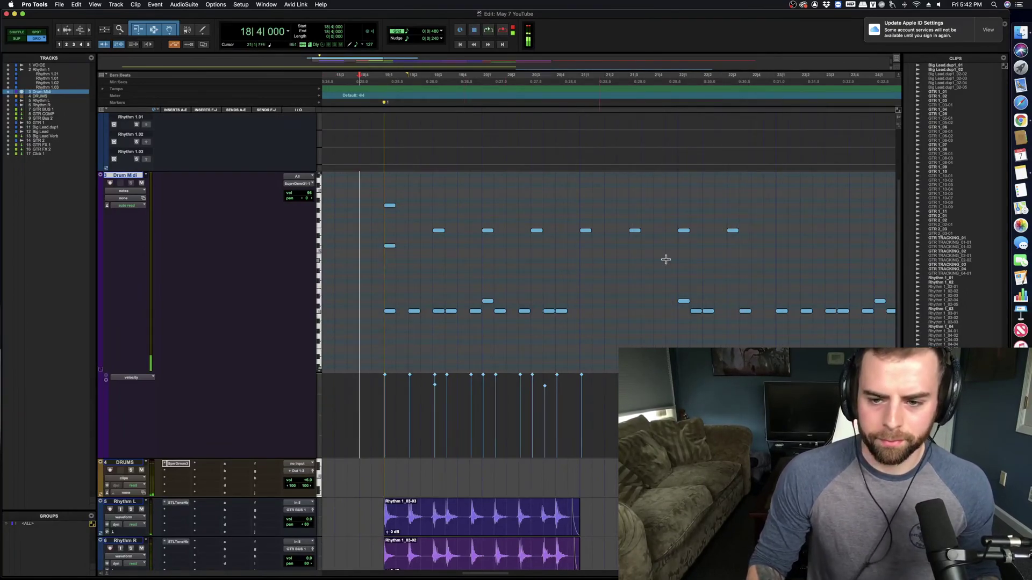
Step: Copy the upper-row drum notes between 19|3|000 and 22|3|000 one beat earlier, starting at 19|2|000
{"action": "left_click_drag", "start_coordinate": [762, 230], "coordinate": [445, 226]}
{"action": "left_click", "coordinate": [440, 232]}
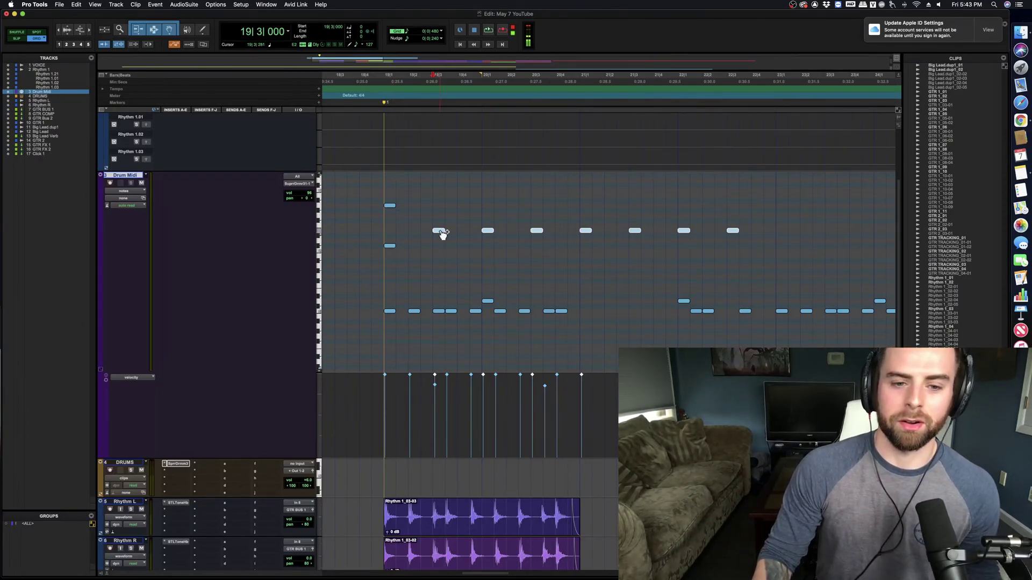
{"action": "left_click_drag", "start_coordinate": [442, 235], "coordinate": [415, 233], "text": "alt"}
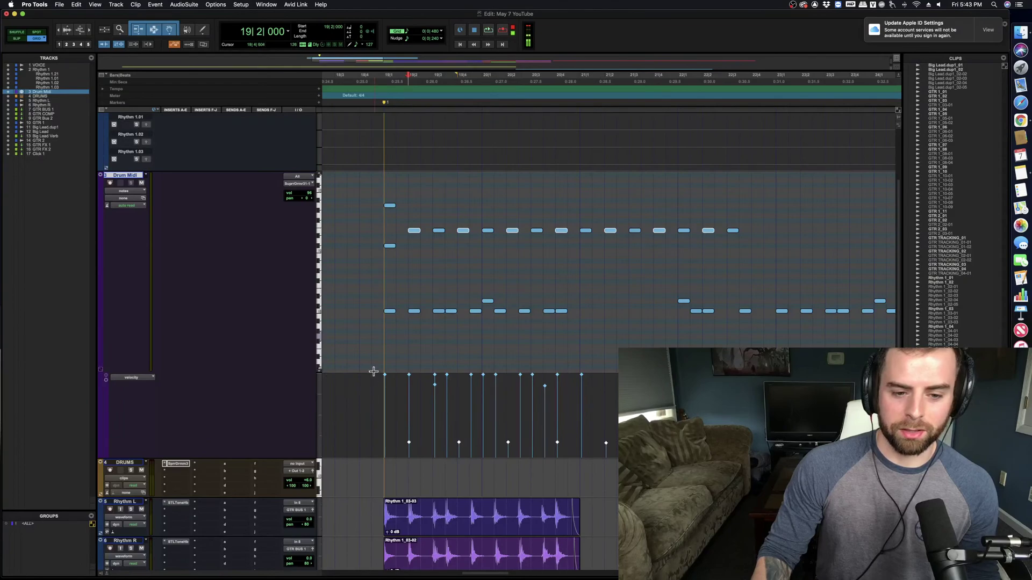
Step: Adjust the velocities of the copied in-between notes, keeping them well below the main hits, and play from 18|3|000
{"action": "key", "text": "space"}
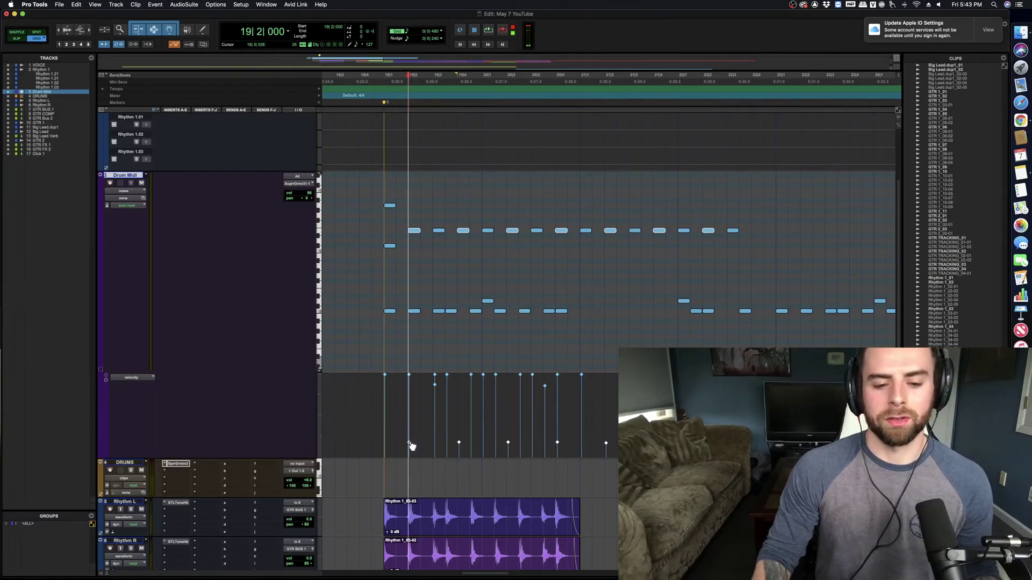
{"action": "left_click_drag", "start_coordinate": [410, 443], "coordinate": [411, 408]}
{"action": "key", "text": "space"}
{"action": "key", "text": "space"}
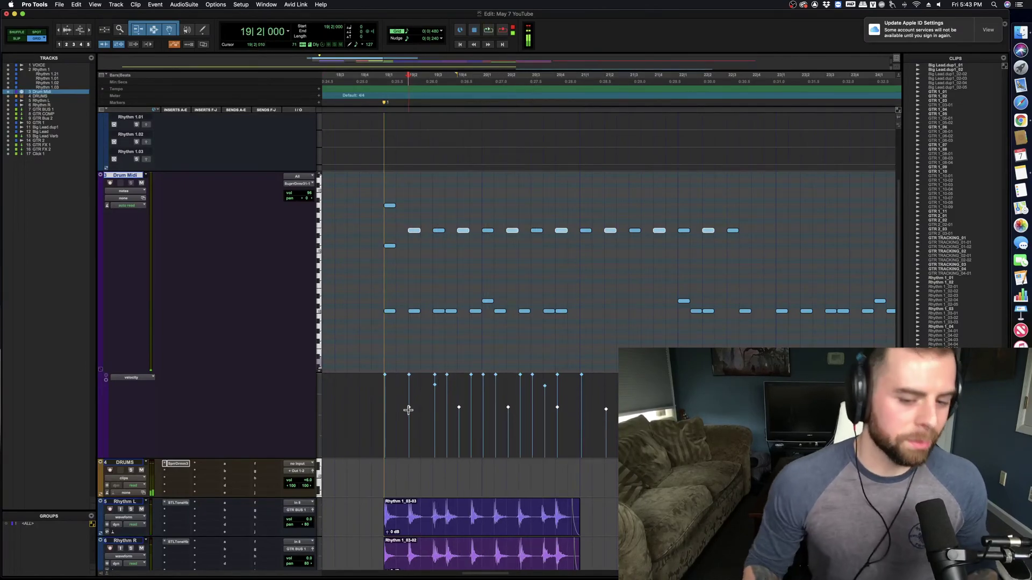
{"action": "left_click", "coordinate": [338, 327]}
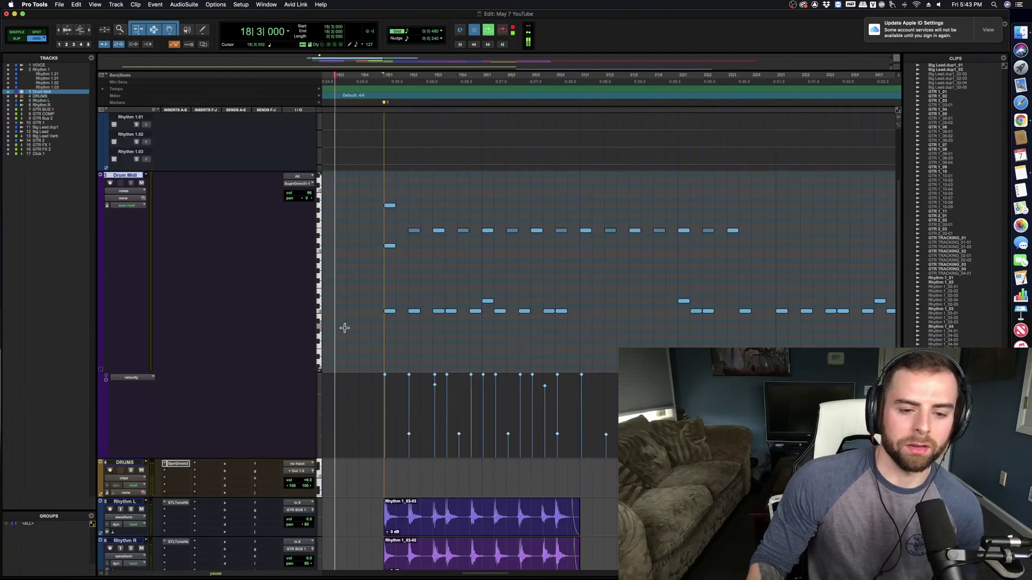
{"action": "key", "text": "space"}
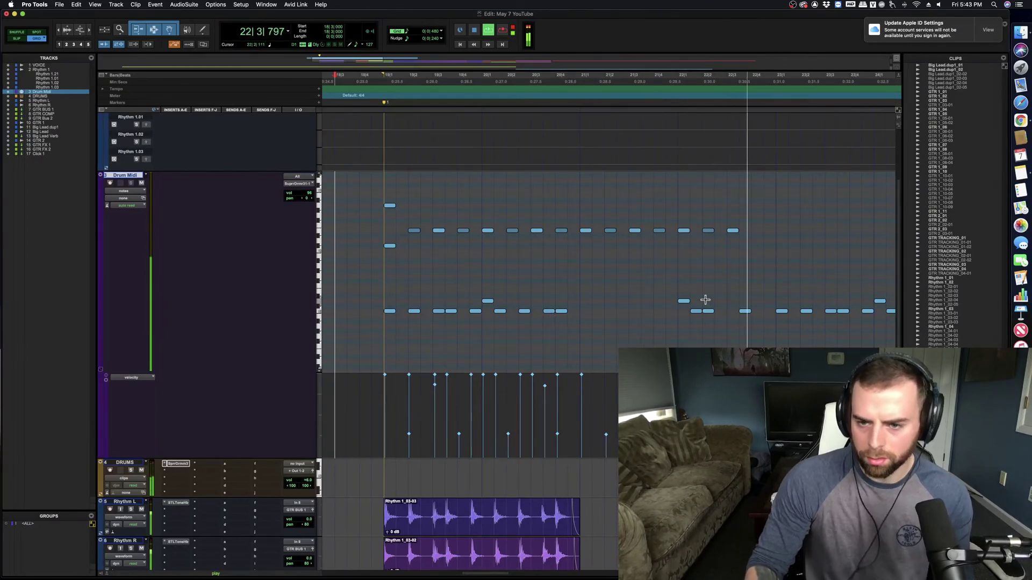
{"action": "key", "text": "space"}
Step: Play from 18|4|000 and add a drum note just below the upper row at 21|4|000
{"action": "left_click", "coordinate": [361, 257]}
{"action": "key", "text": "space"}
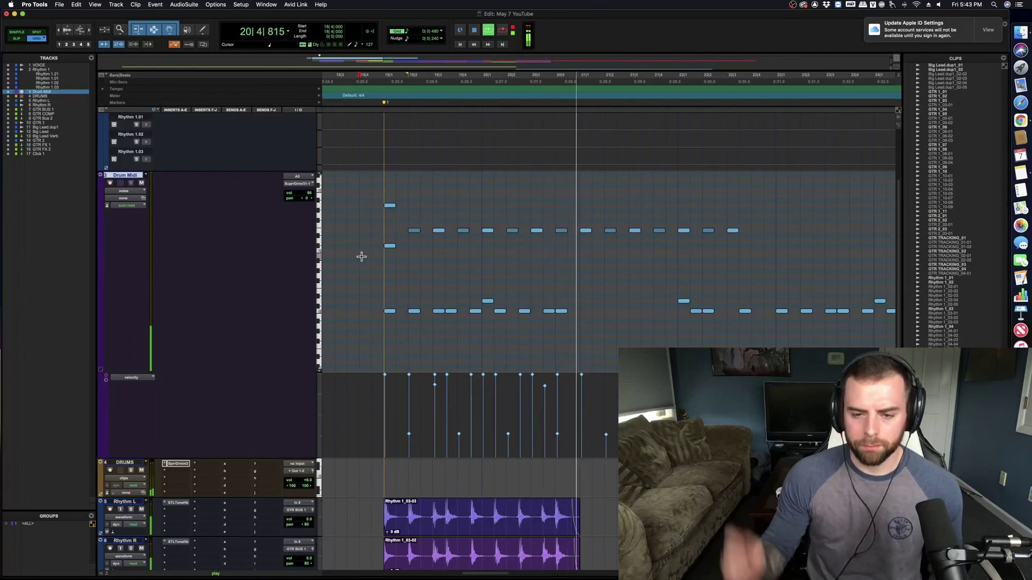
{"action": "key", "text": "space"}
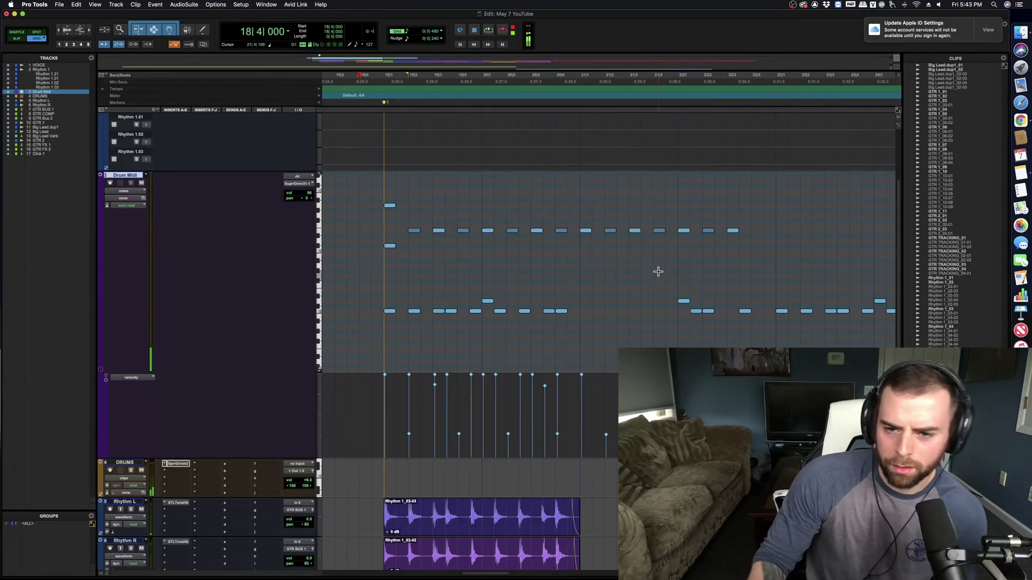
{"action": "left_click", "coordinate": [658, 261]}
{"action": "key", "text": "space"}
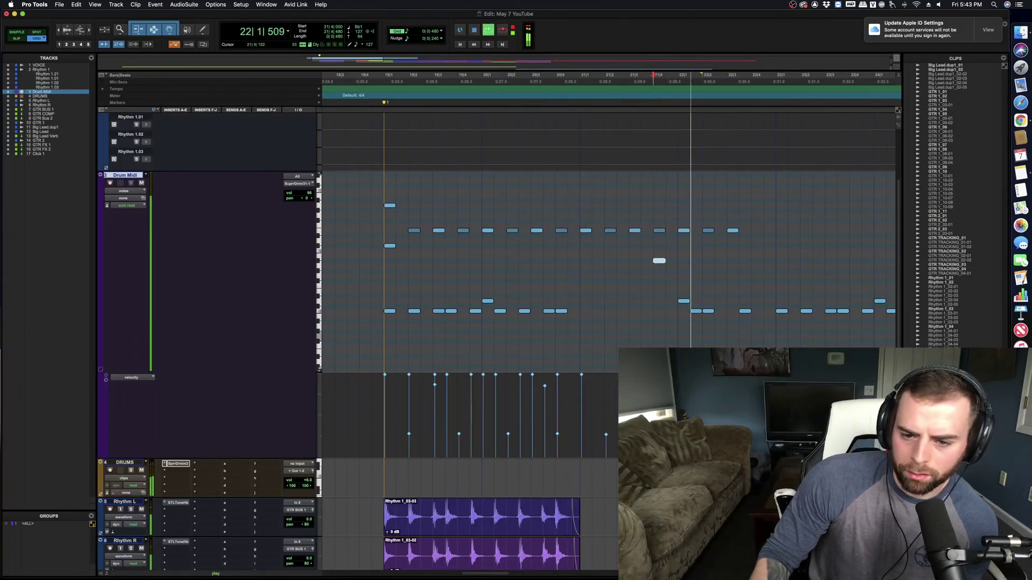
Step: Add a drum note below the lowest row at 22|3|480 and play from 18|3|480
{"action": "key", "text": "space"}
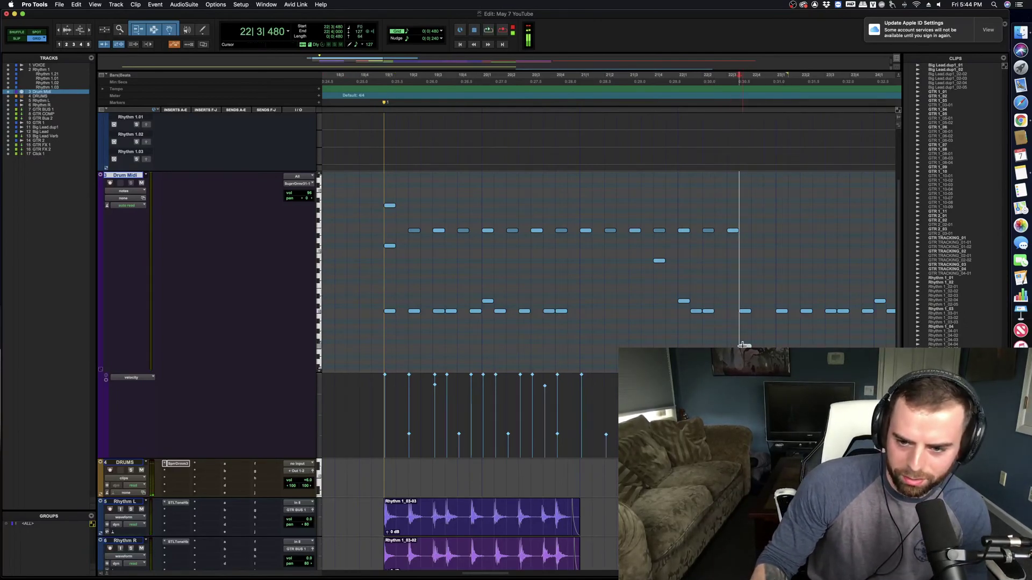
{"action": "key", "text": "space"}
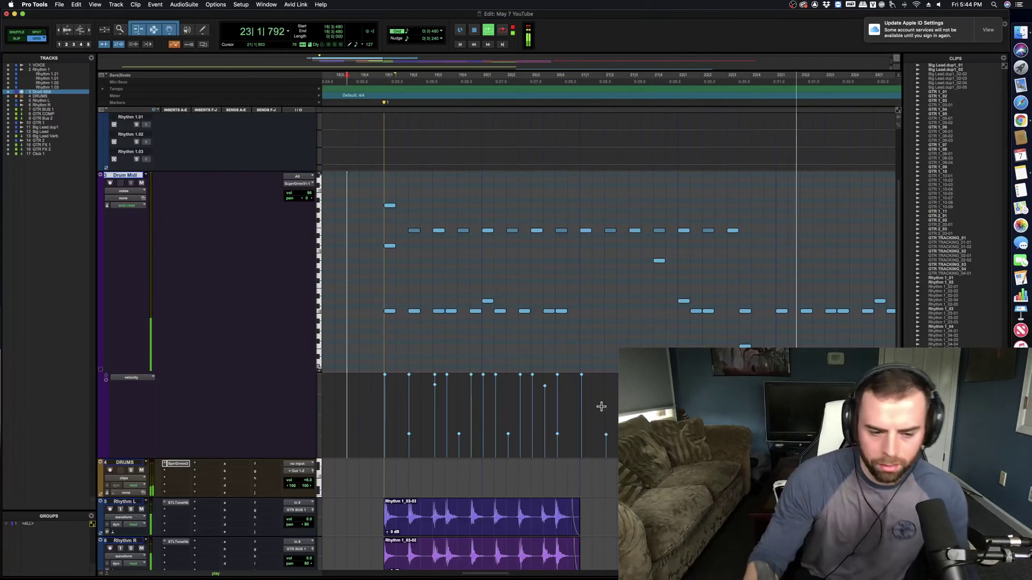
{"action": "key", "text": "space"}
Step: Open Superior Drummer 3 from the DRUMS track, load the inactive Spock crash cymbal into the kit, and close the plug-in
{"action": "left_click", "coordinate": [178, 463]}
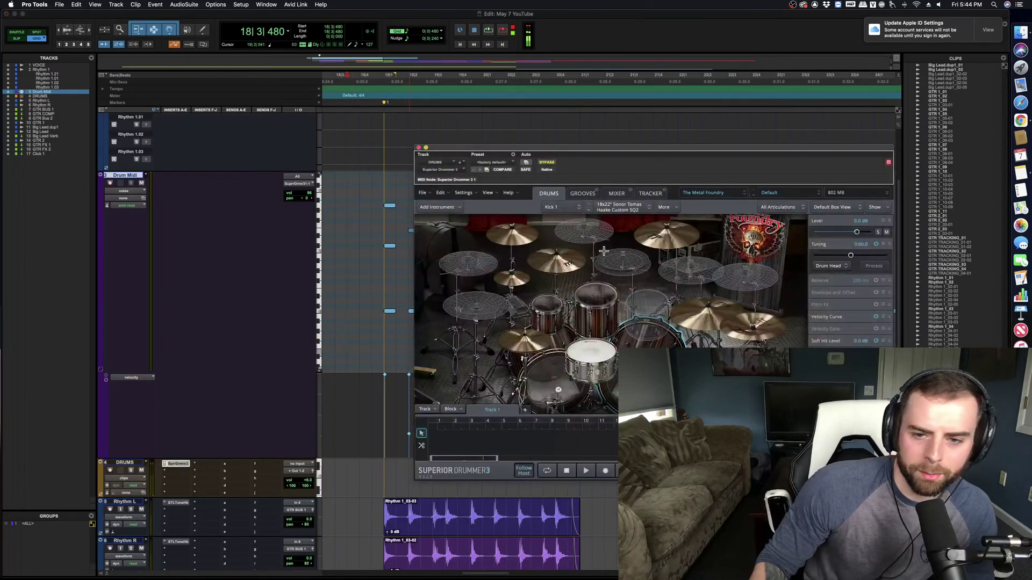
{"action": "left_click", "coordinate": [619, 258]}
{"action": "left_click", "coordinate": [650, 308]}
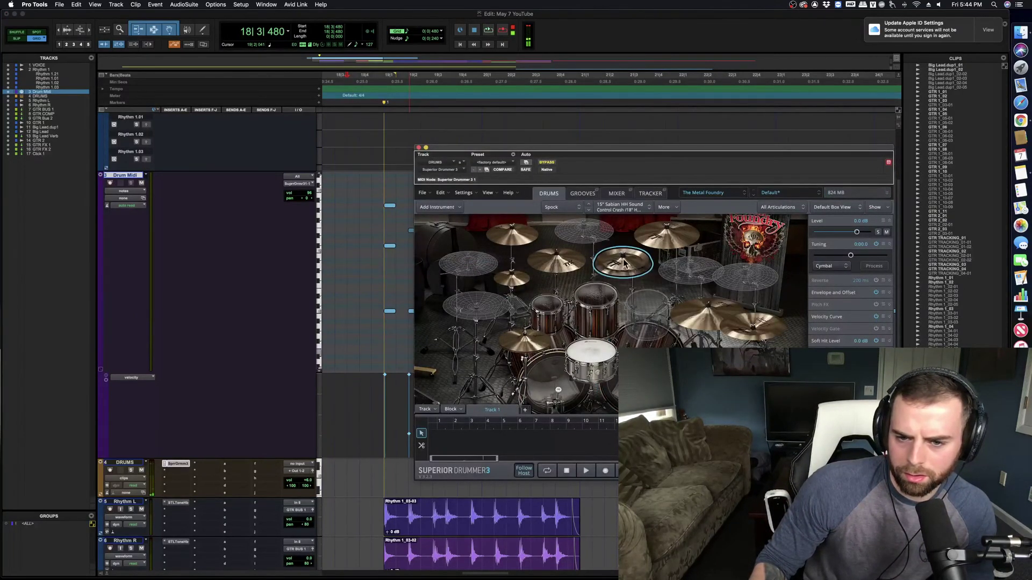
{"action": "left_click", "coordinate": [419, 148]}
Step: Add an upper-row note at 22|4|000 and copy the upper-row and opening accent notes from bars 19–22 to 23|1|000
{"action": "key", "text": "space"}
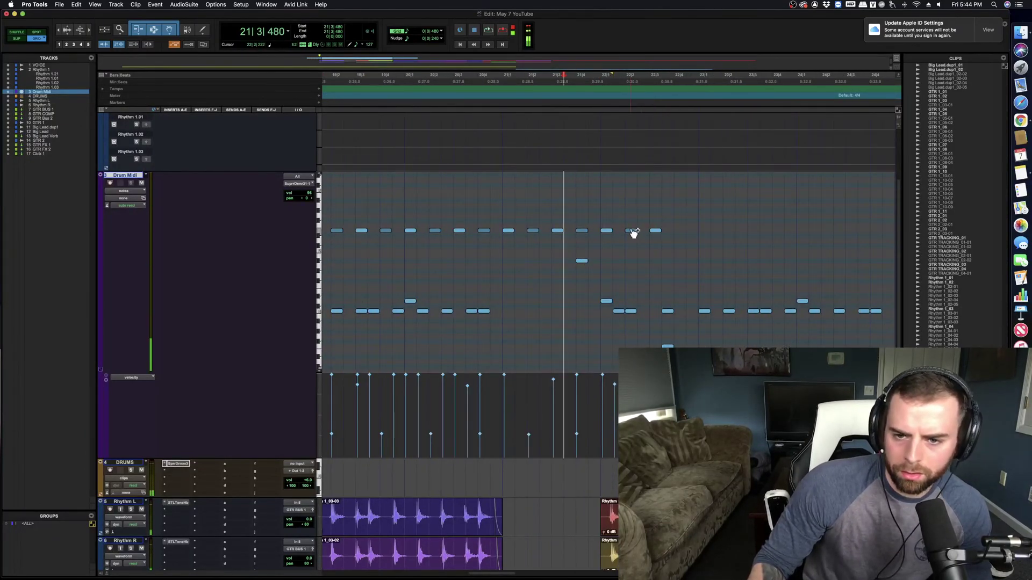
{"action": "scroll", "coordinate": [682, 234], "scroll_direction": "left", "scroll_amount": 3}
{"action": "left_click_drag", "start_coordinate": [796, 202], "coordinate": [390, 249]}
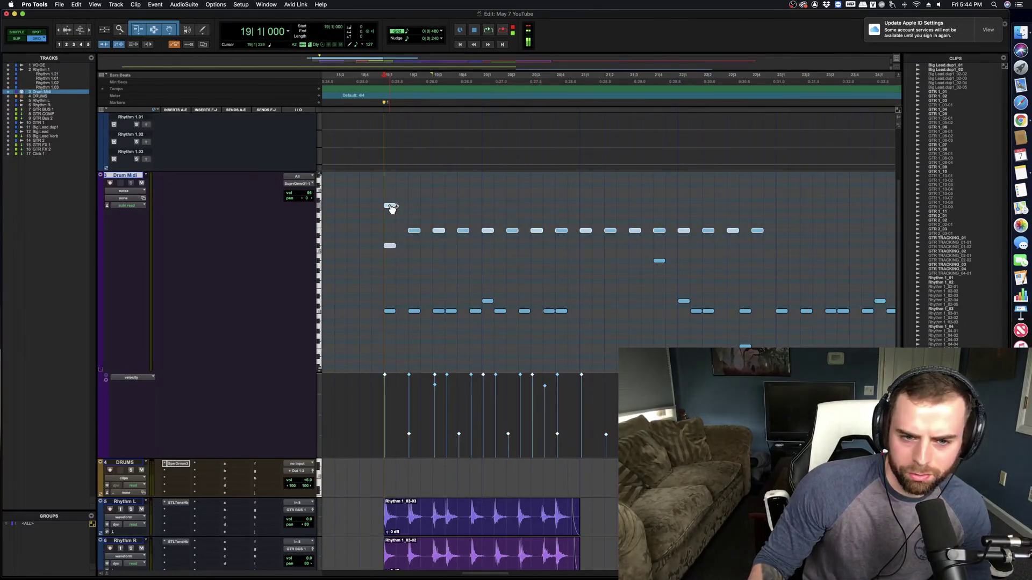
{"action": "left_click_drag", "start_coordinate": [392, 208], "coordinate": [709, 209]}
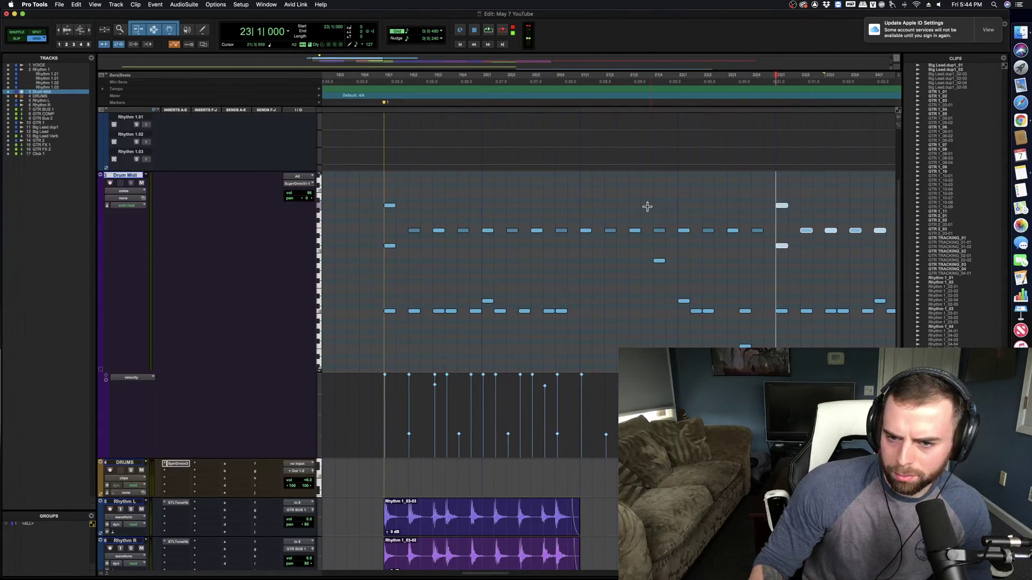
Step: Delete the lowest-row drum notes following the riff in bars 23–24 and play from 23|1|000
{"action": "scroll", "coordinate": [690, 230], "scroll_direction": "down", "scroll_amount": 2}
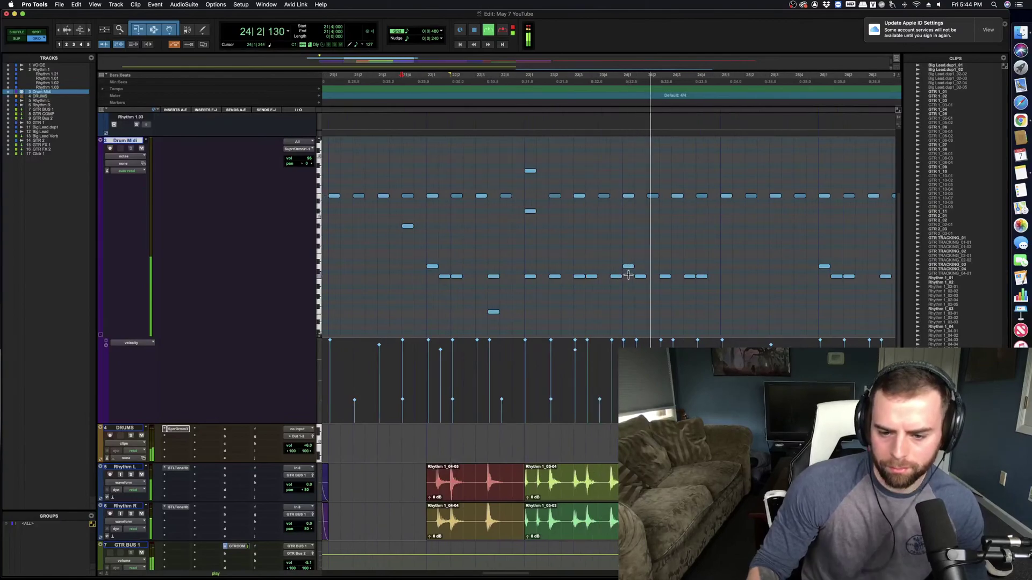
{"action": "key", "text": "space"}
{"action": "key", "text": "Delete"}
{"action": "left_click", "coordinate": [525, 276]}
{"action": "key", "text": "space"}
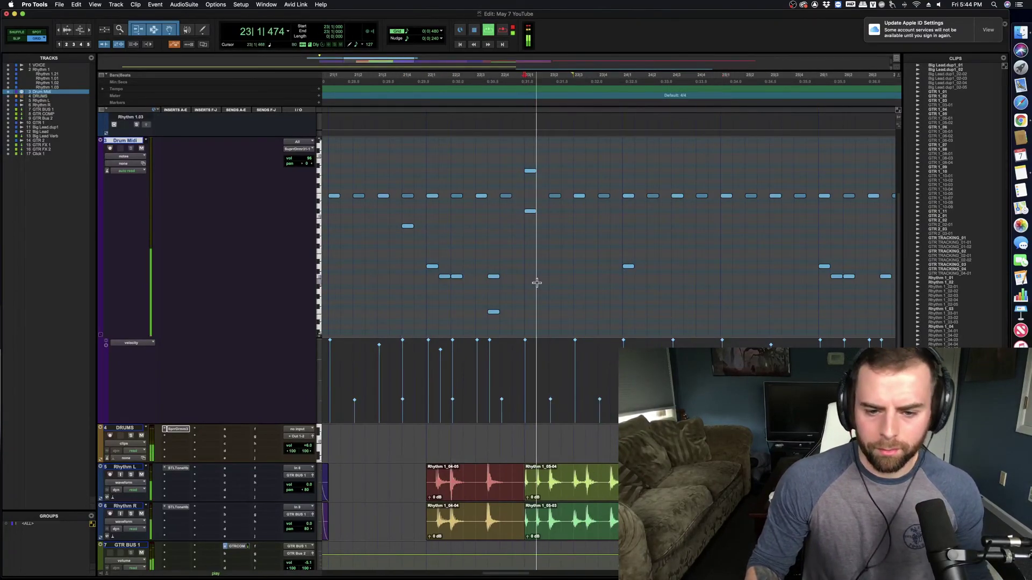
{"action": "key", "text": "space"}
Step: Add drum notes in the low riff-following row at 23|2|000, 23|3|000 and 23|3|480, checking them with playback
{"action": "left_click", "coordinate": [555, 275]}
{"action": "left_click", "coordinate": [415, 267]}
{"action": "key", "text": "space"}
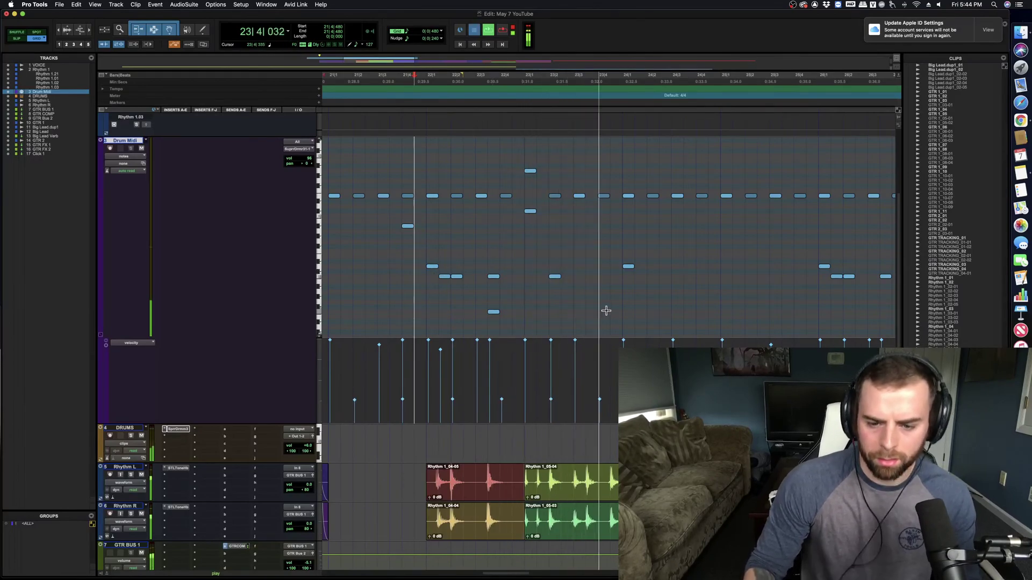
{"action": "key", "text": "space"}
{"action": "key", "text": "space"}
{"action": "left_click", "coordinate": [581, 278]}
{"action": "left_click", "coordinate": [591, 276]}
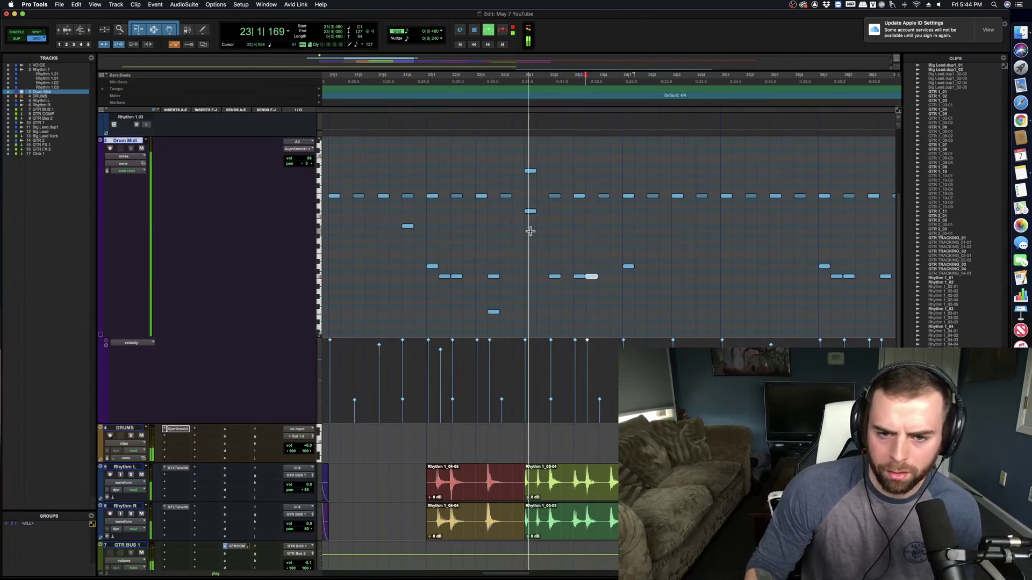
Step: Add low-row notes at 23|4|480, 24|1|480, 24|2|000 and 24|2|480, and slightly lower the velocities at 24|1|480 and 24|2|000
{"action": "left_click", "coordinate": [616, 272]}
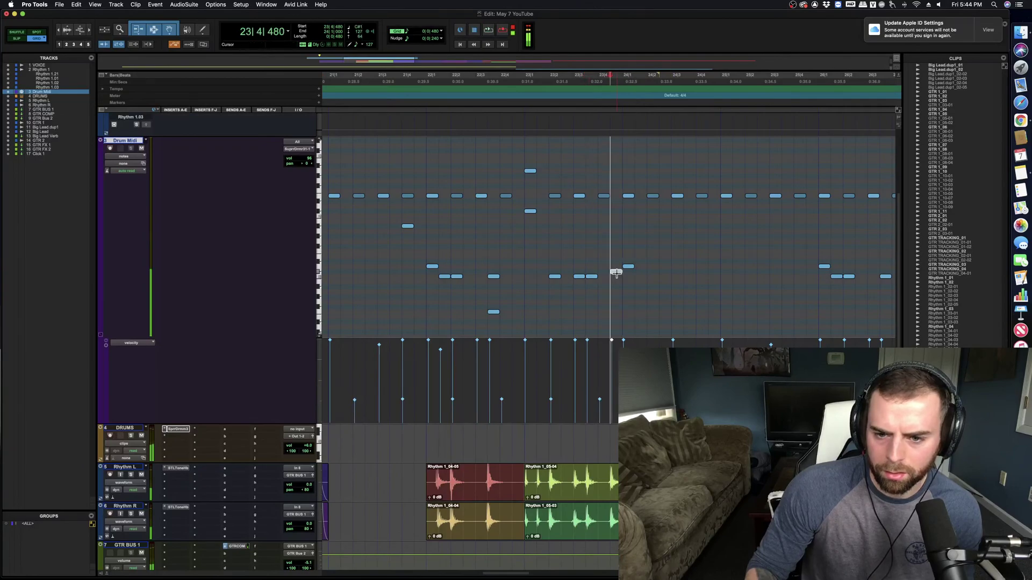
{"action": "left_click_drag", "start_coordinate": [620, 278], "coordinate": [631, 280]}
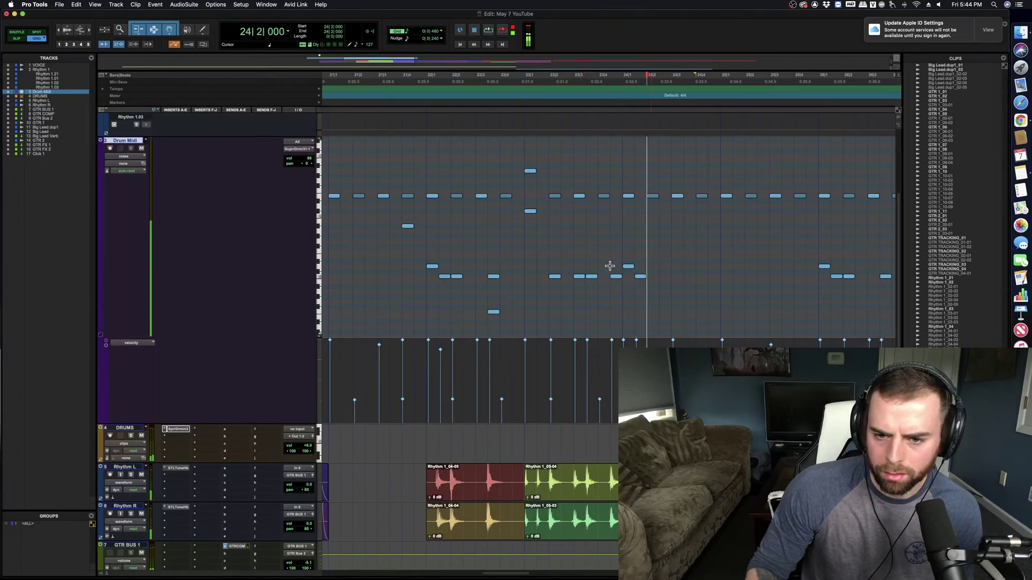
{"action": "left_click", "coordinate": [662, 276]}
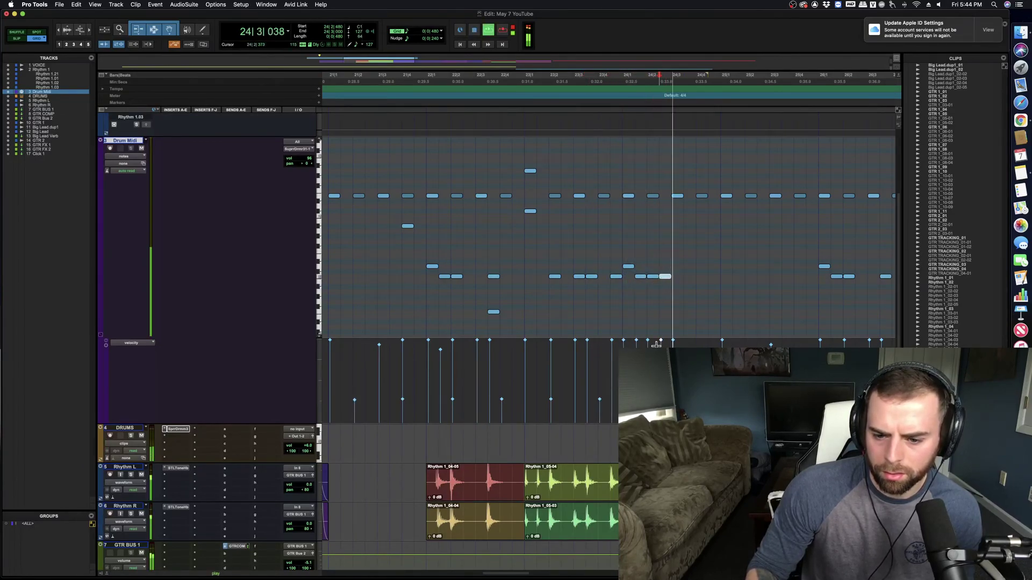
{"action": "left_click", "coordinate": [637, 341]}
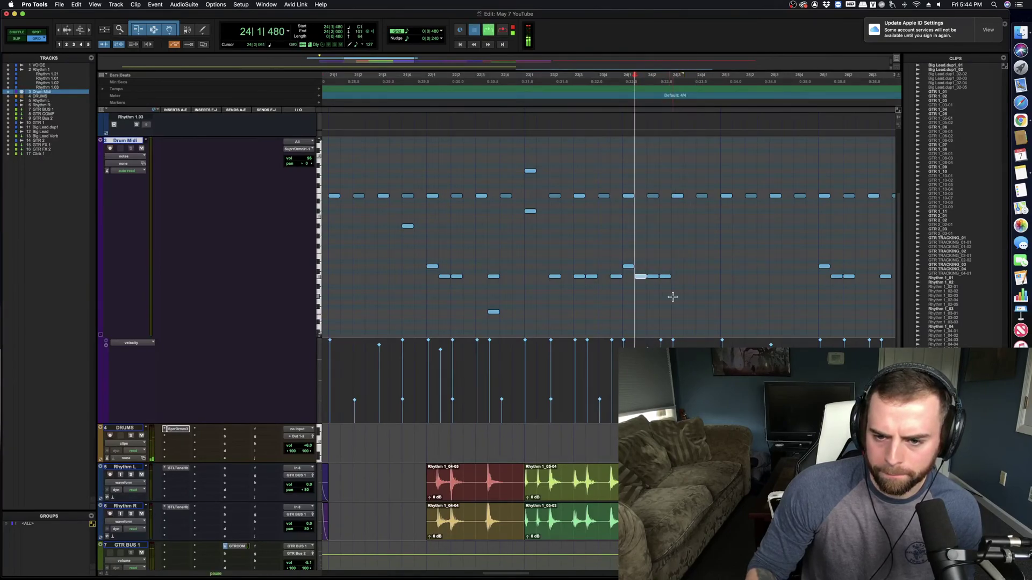
Step: Add a low-row note at 24|3|480 and notes in the row above at 24|4|000 and 24|4|480, and play from 21|4|000
{"action": "left_click", "coordinate": [689, 276]}
{"action": "left_click", "coordinate": [702, 266]}
{"action": "left_click", "coordinate": [714, 266]}
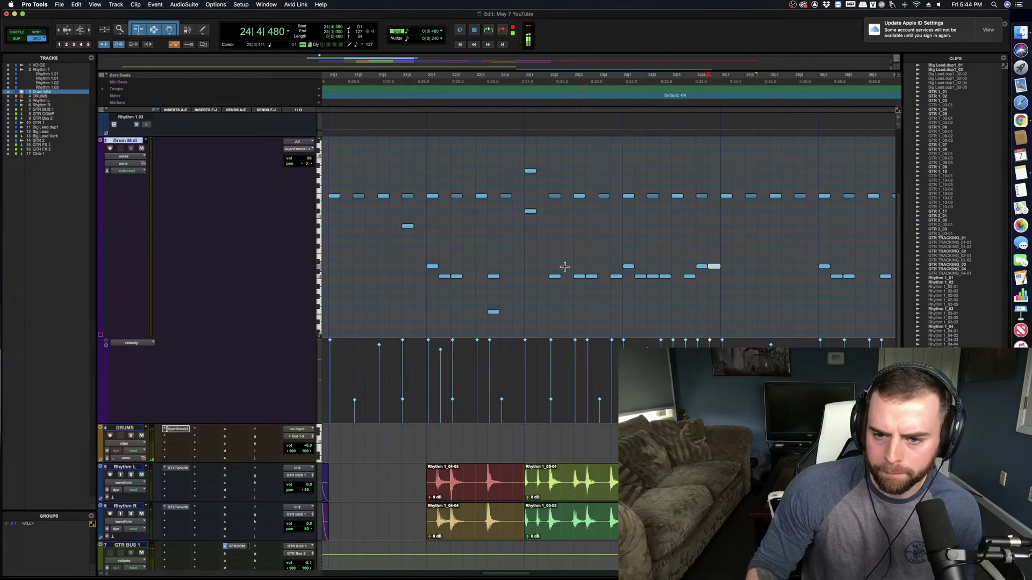
{"action": "left_click", "coordinate": [524, 263]}
{"action": "key", "text": "space"}
{"action": "key", "text": "space"}
{"action": "left_click", "coordinate": [405, 240]}
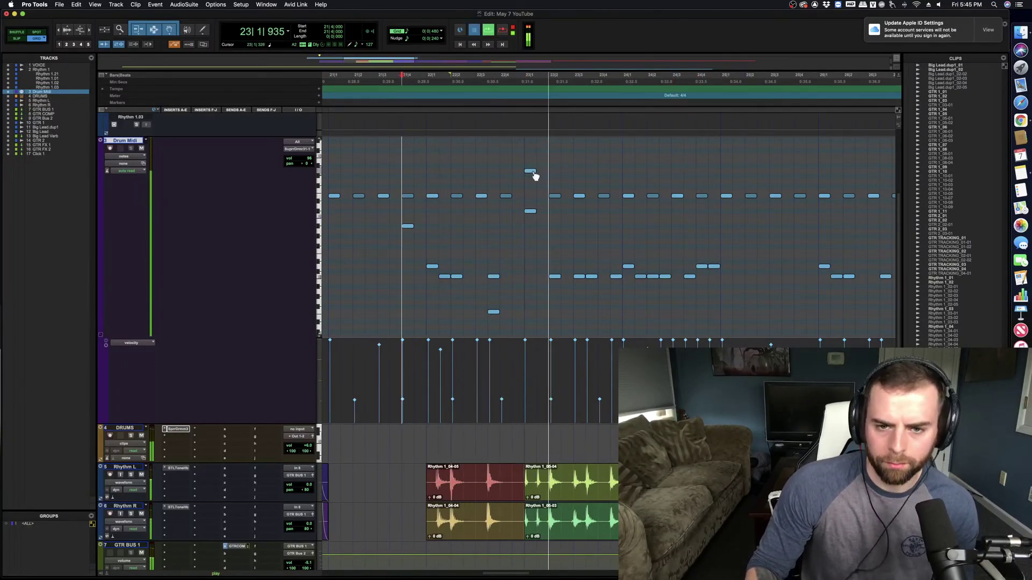
Step: Move the topmost accent note at 23|1|000 down into the repeating upper row and play the passage
{"action": "key", "text": "space"}
{"action": "left_click_drag", "start_coordinate": [532, 172], "coordinate": [530, 205]}
{"action": "key", "text": "space"}
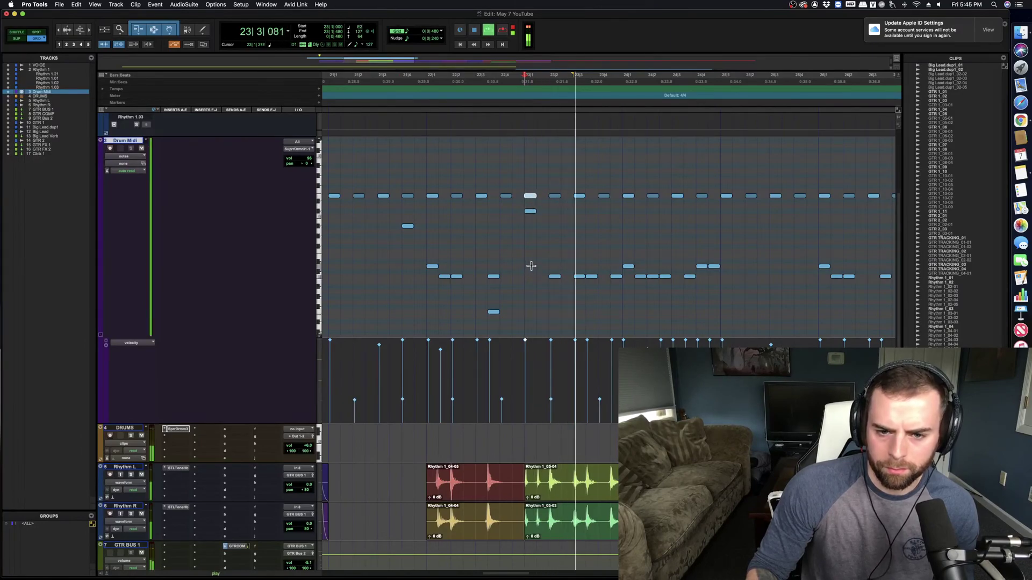
Step: Add low-row notes at 23|1|000 and 23|1|480, slightly lower their velocities, and play from 21|4|480
{"action": "left_click_drag", "start_coordinate": [529, 276], "coordinate": [542, 276]}
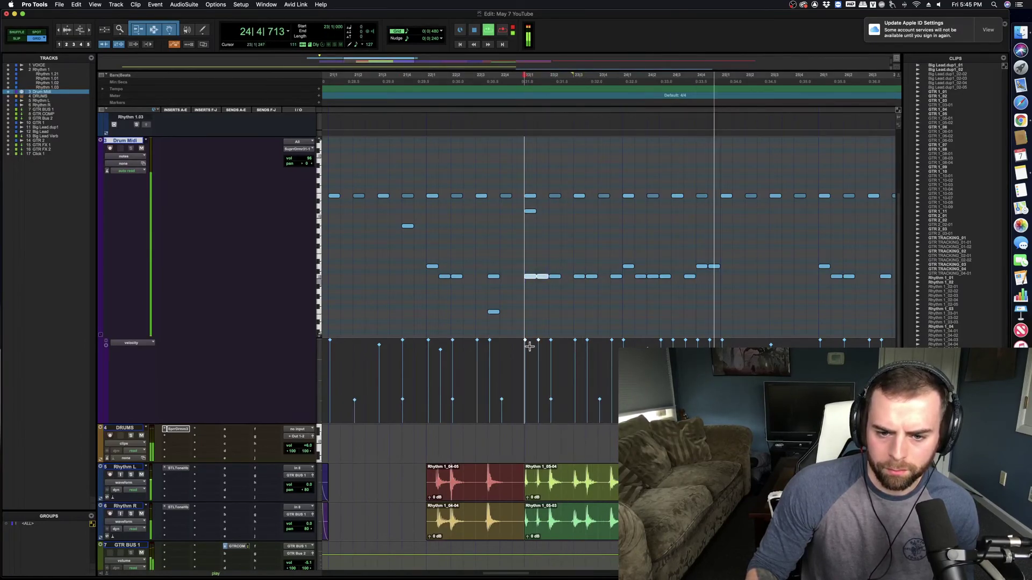
{"action": "key", "text": "space"}
{"action": "key", "text": "space"}
{"action": "left_click", "coordinate": [414, 299]}
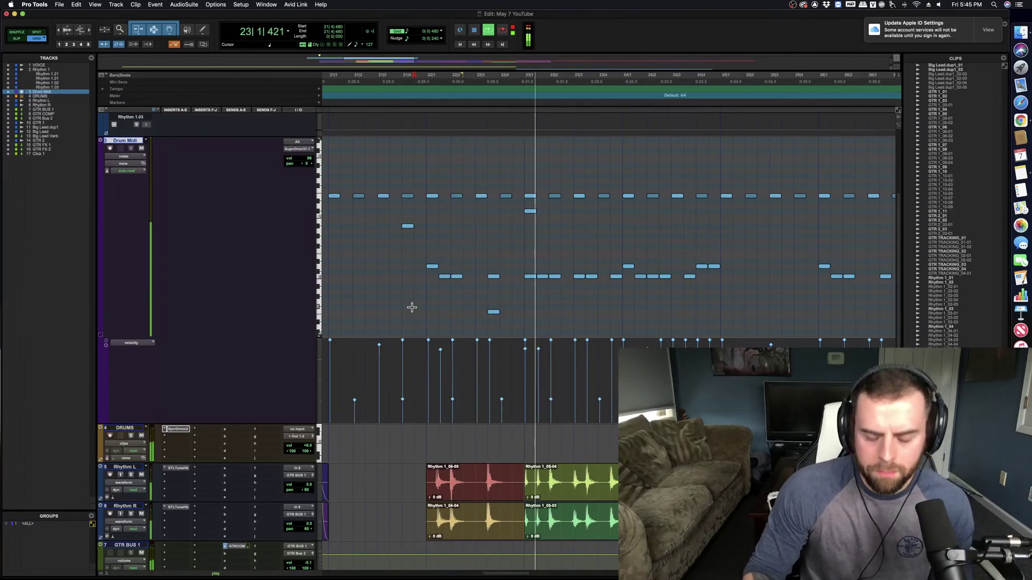
Step: Add a bottom accent-row note at 24|2|480 and play on through bar 25
{"action": "scroll", "coordinate": [543, 312], "scroll_direction": "right", "scroll_amount": 2}
{"action": "scroll", "coordinate": [546, 315], "scroll_direction": "right", "scroll_amount": 1}
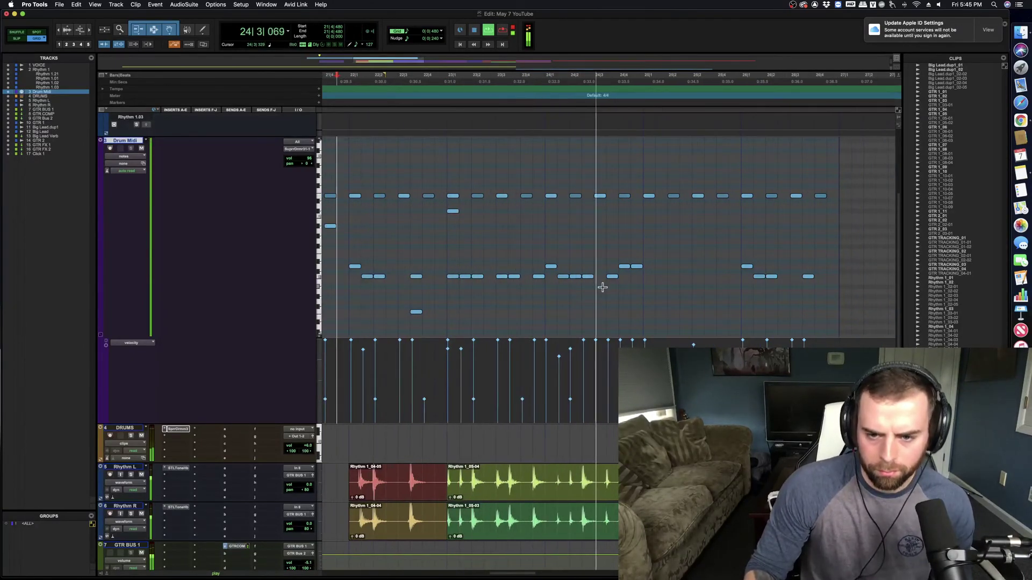
{"action": "left_click", "coordinate": [535, 296]}
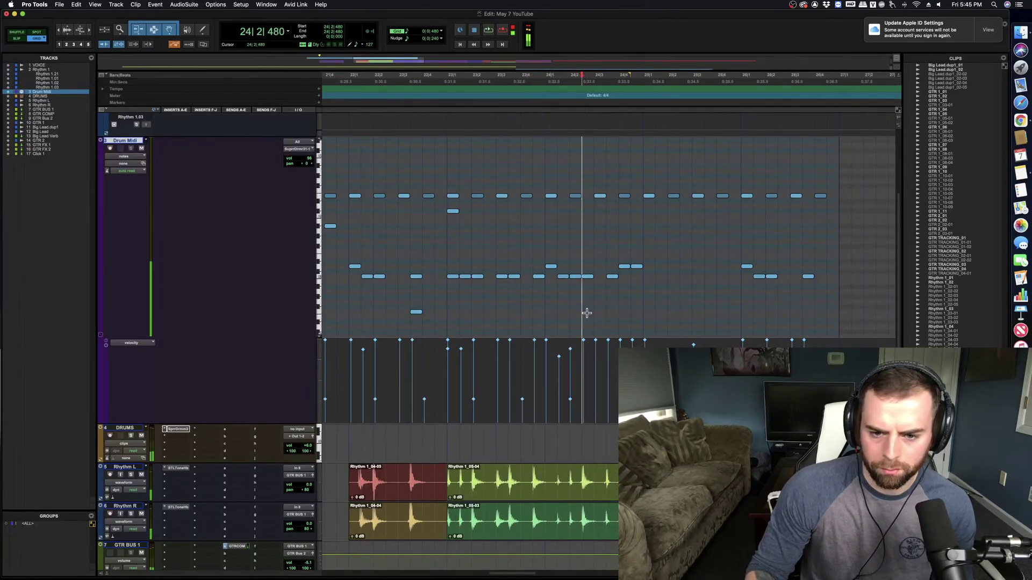
{"action": "left_click", "coordinate": [588, 311]}
{"action": "scroll", "coordinate": [661, 290], "scroll_direction": "right", "scroll_amount": 5}
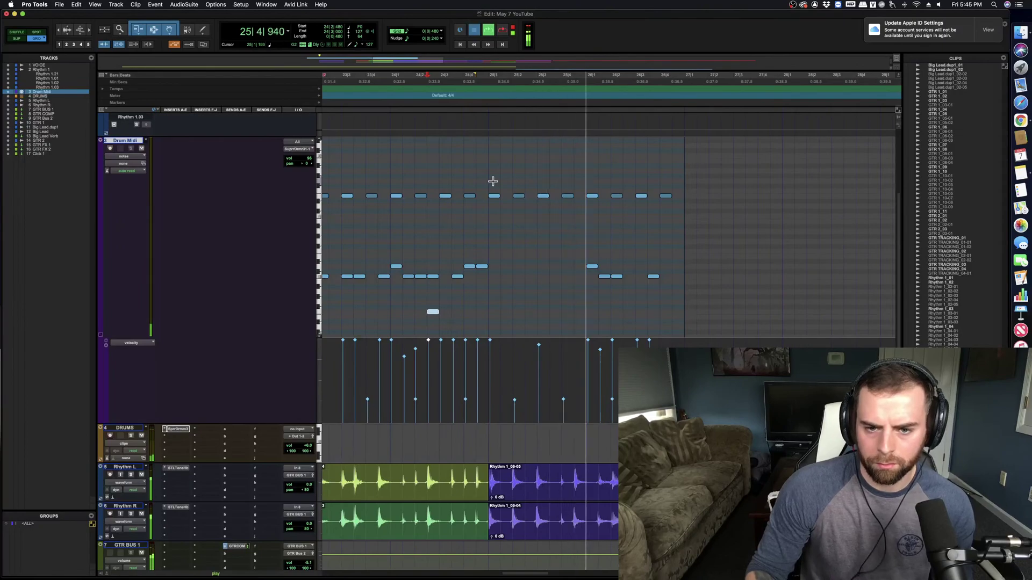
Step: Delete all the drum notes in bars 25–26
{"action": "key", "text": "space"}
{"action": "left_click_drag", "start_coordinate": [491, 177], "coordinate": [682, 300]}
{"action": "key", "text": "Delete"}
{"action": "key", "text": "r"}
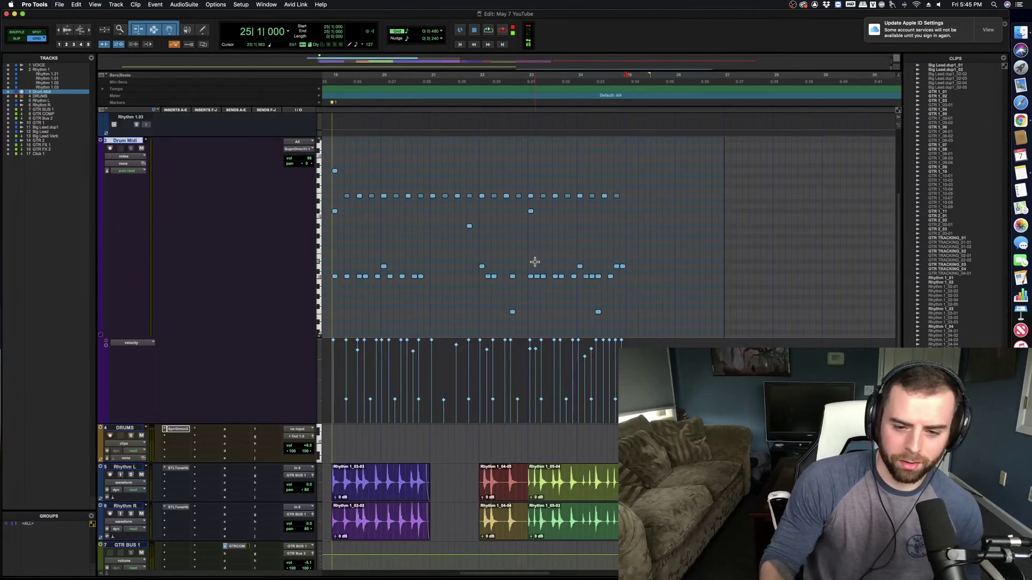
{"action": "scroll", "coordinate": [521, 367], "scroll_direction": "left", "scroll_amount": 2}
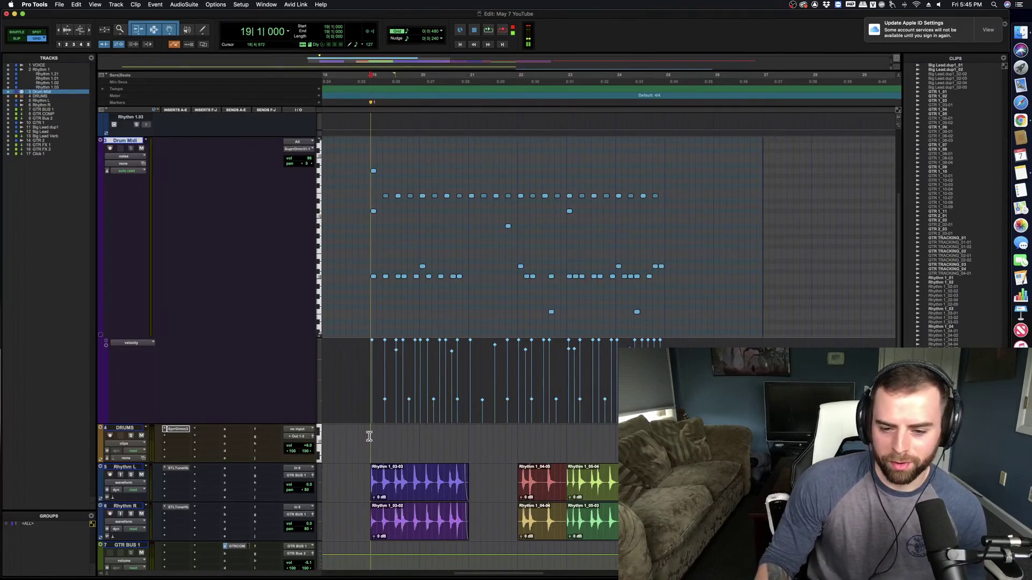
{"action": "left_click_drag", "start_coordinate": [369, 436], "coordinate": [817, 441]}
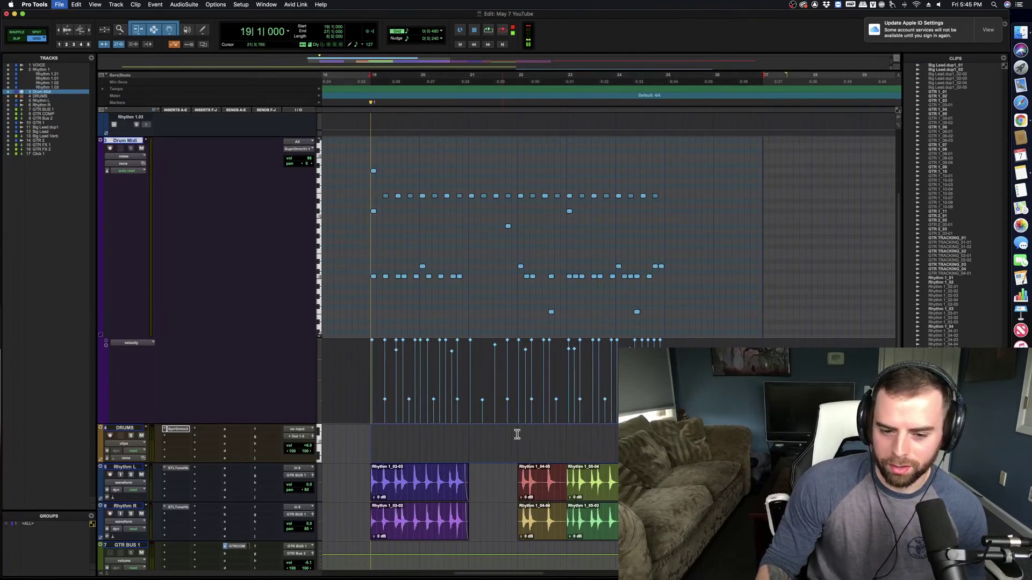
{"action": "left_click", "coordinate": [667, 443]}
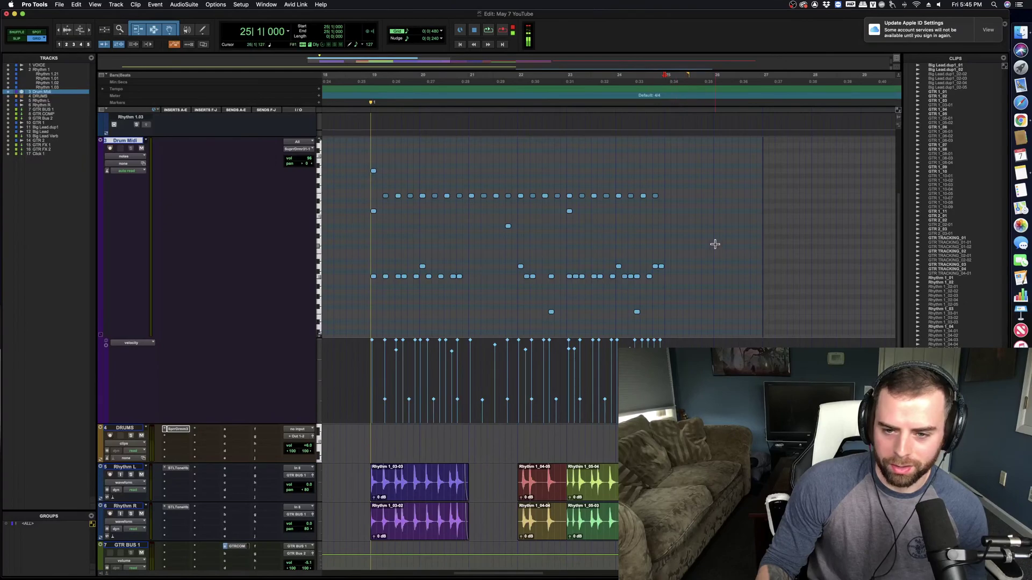
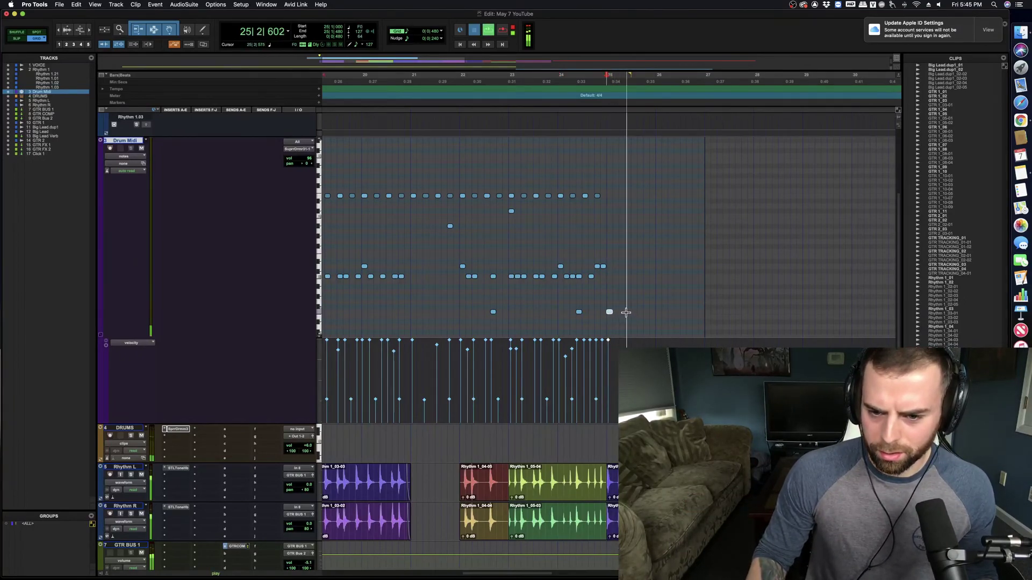
Step: Add bottom accent-row notes at 25|2|000, 25|3|000 and 25|4|480, replaying from 25|1|000 to match the riff
{"action": "key", "text": "super+bracketright"}
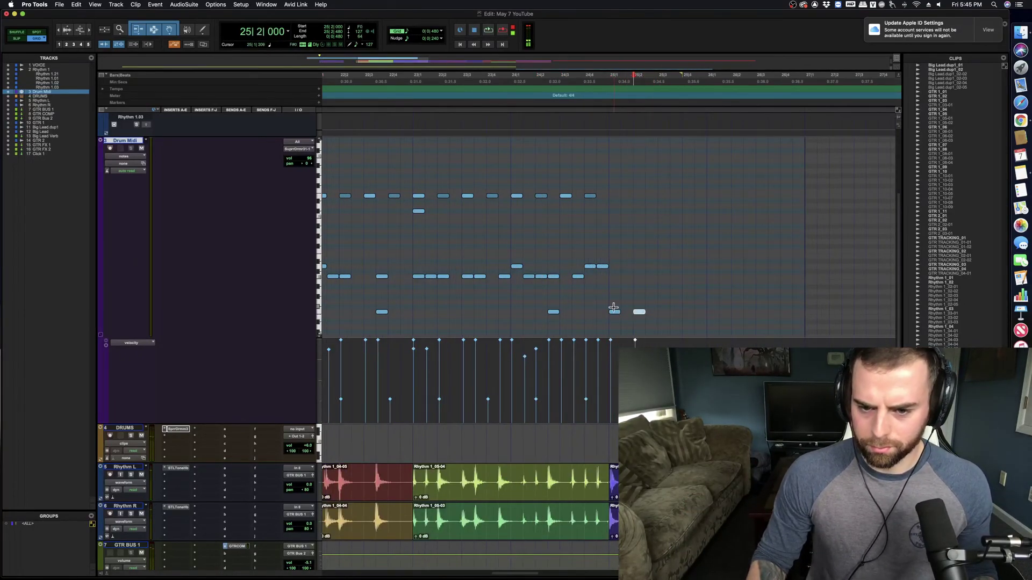
{"action": "left_click", "coordinate": [613, 307]}
{"action": "key", "text": "space"}
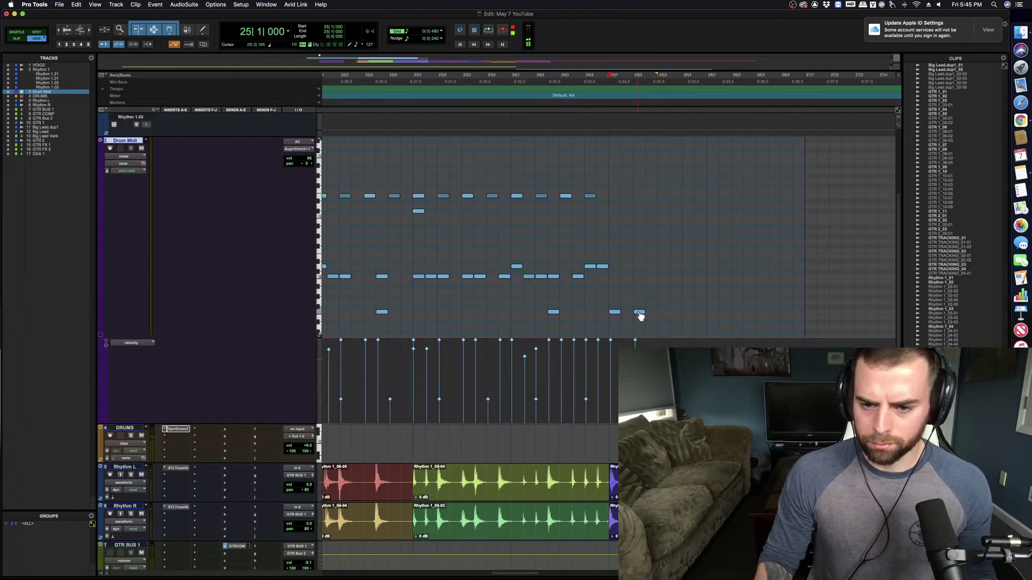
{"action": "key", "text": "space"}
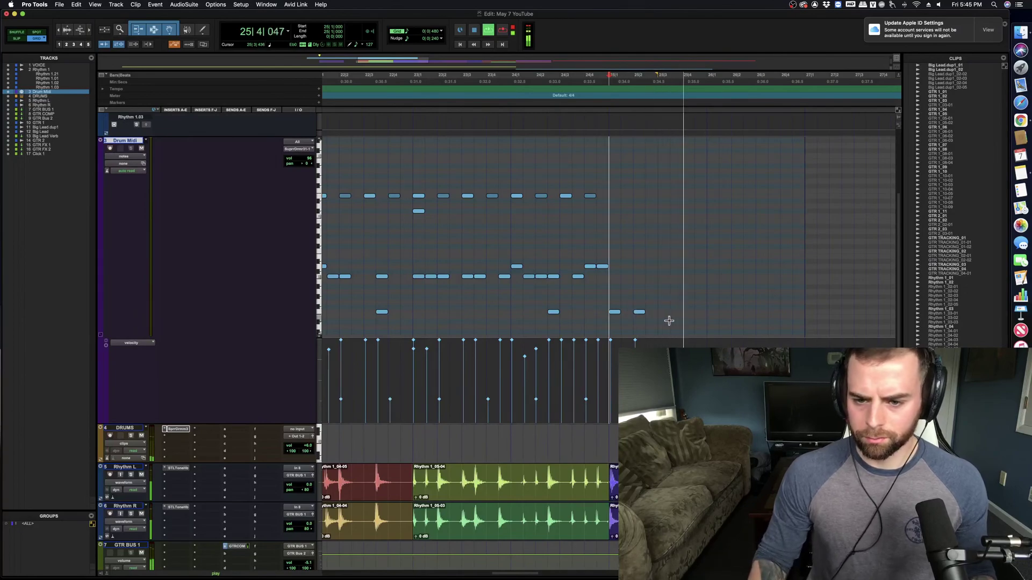
{"action": "key", "text": "space"}
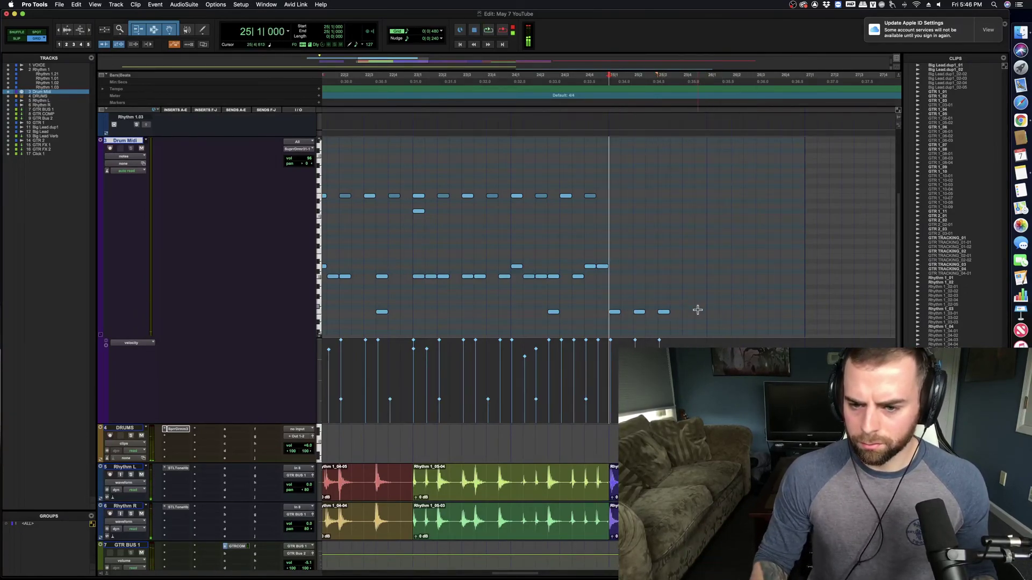
{"action": "key", "text": "space"}
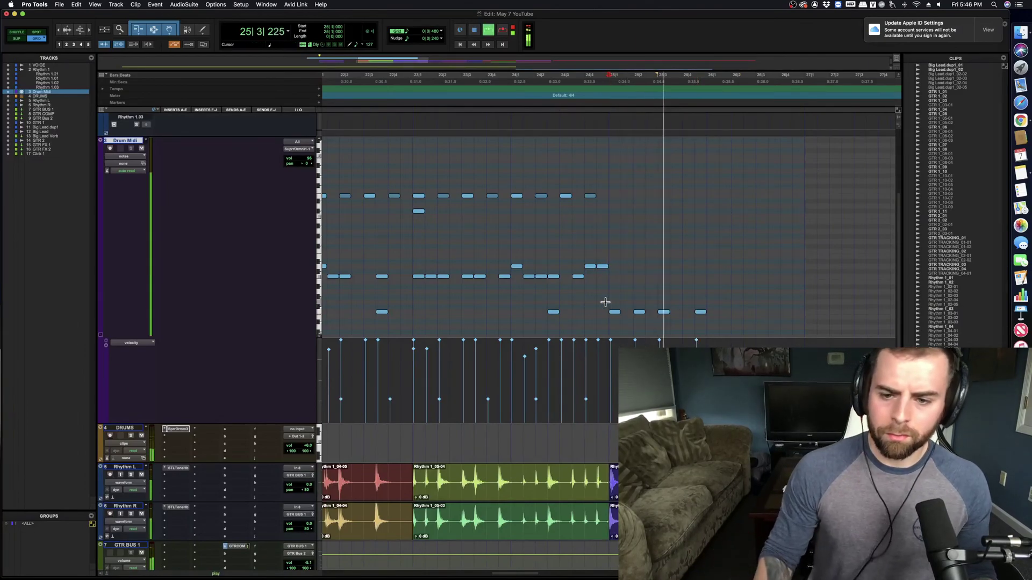
Step: Add notes at 26|2|000, 26|3|000, 26|4|000 and 26|4|480 in the row just above the low riff-following row
{"action": "key", "text": "space"}
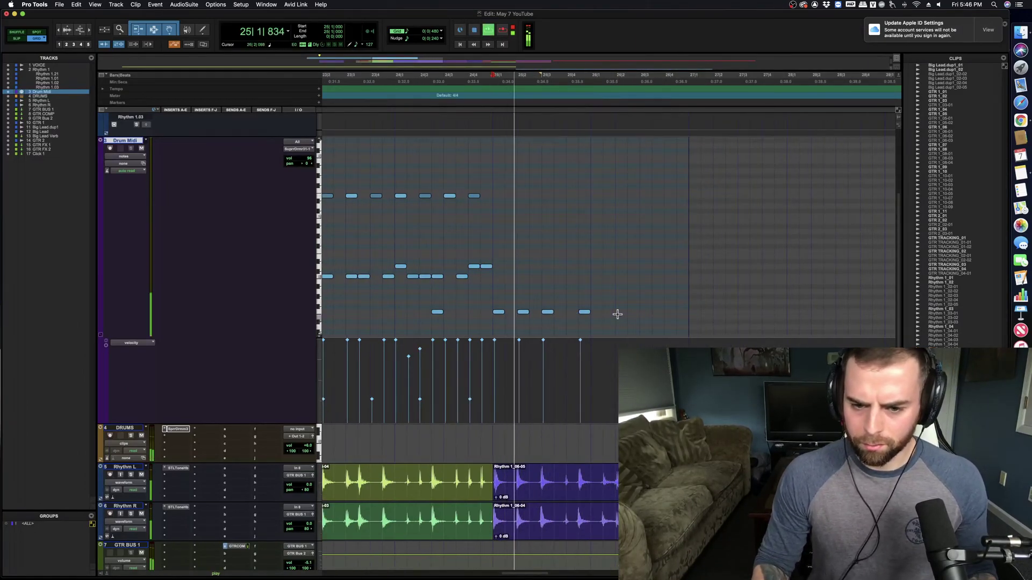
{"action": "key", "text": "space"}
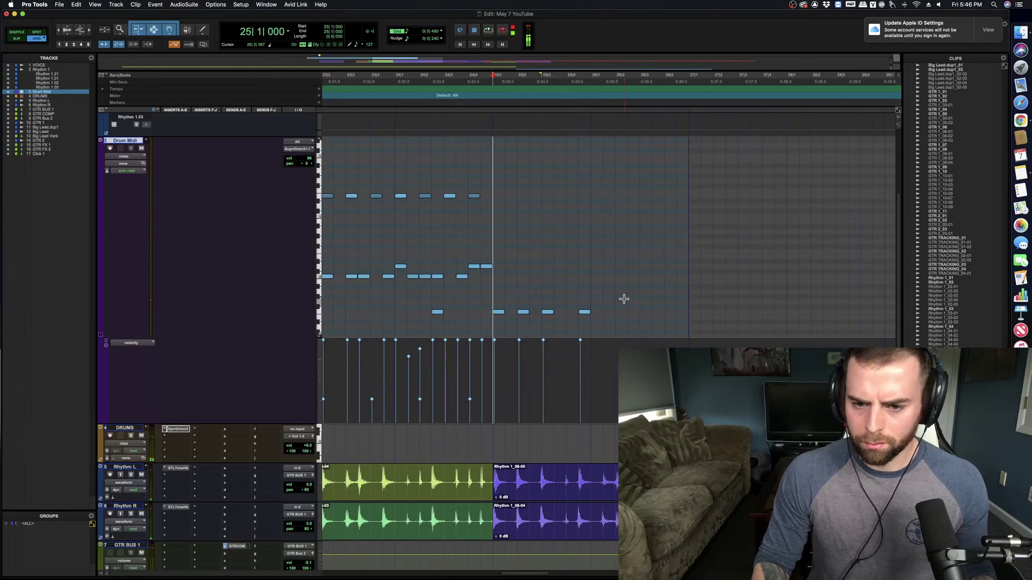
{"action": "key", "text": "space"}
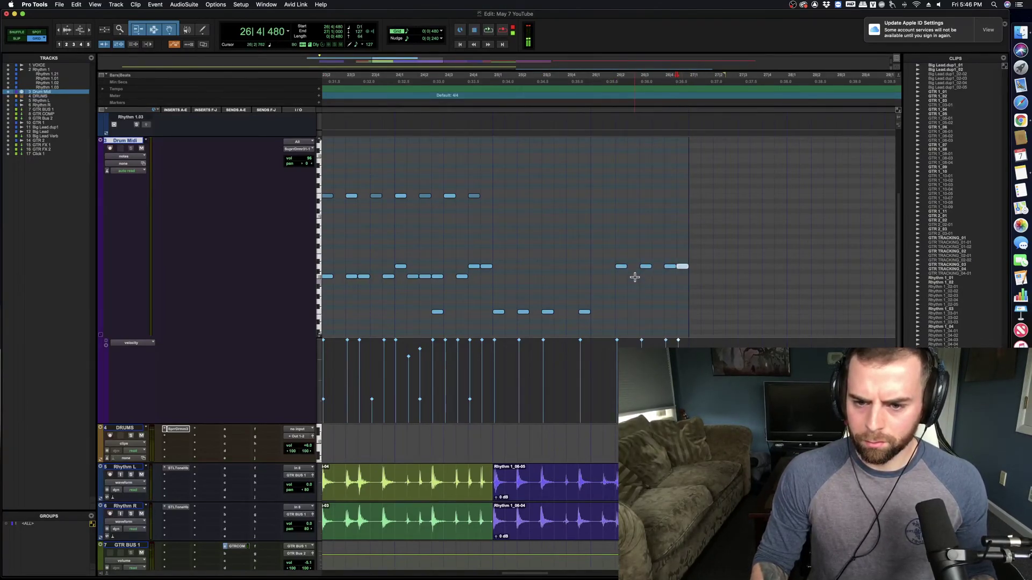
Step: Fill bars 25–26 with alternating notes in the two low rows, lower the in-between bar 25 velocities, and play the result
{"action": "left_click", "coordinate": [503, 277]}
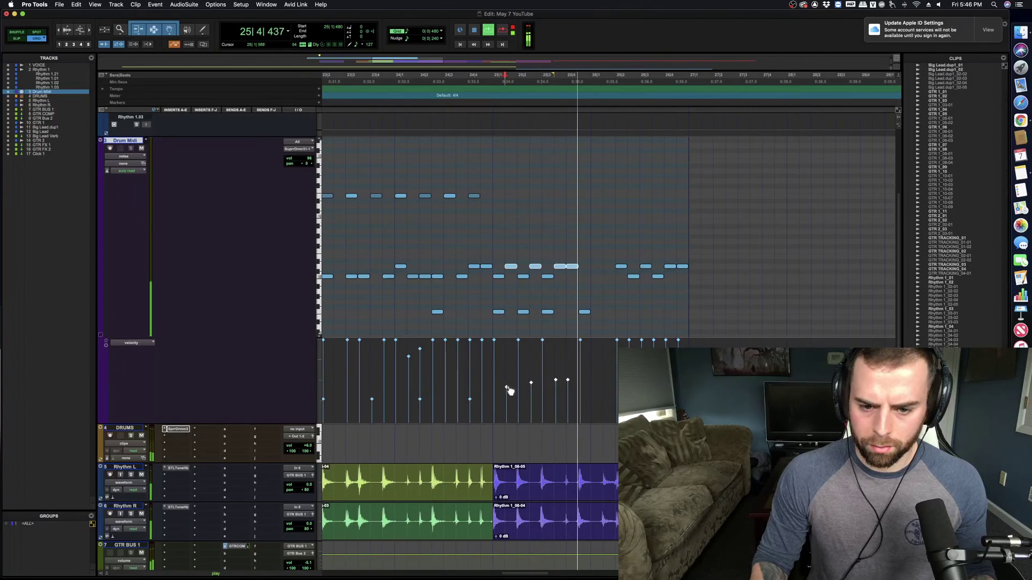
{"action": "key", "text": "space"}
{"action": "left_click", "coordinate": [447, 323]}
{"action": "key", "text": "space"}
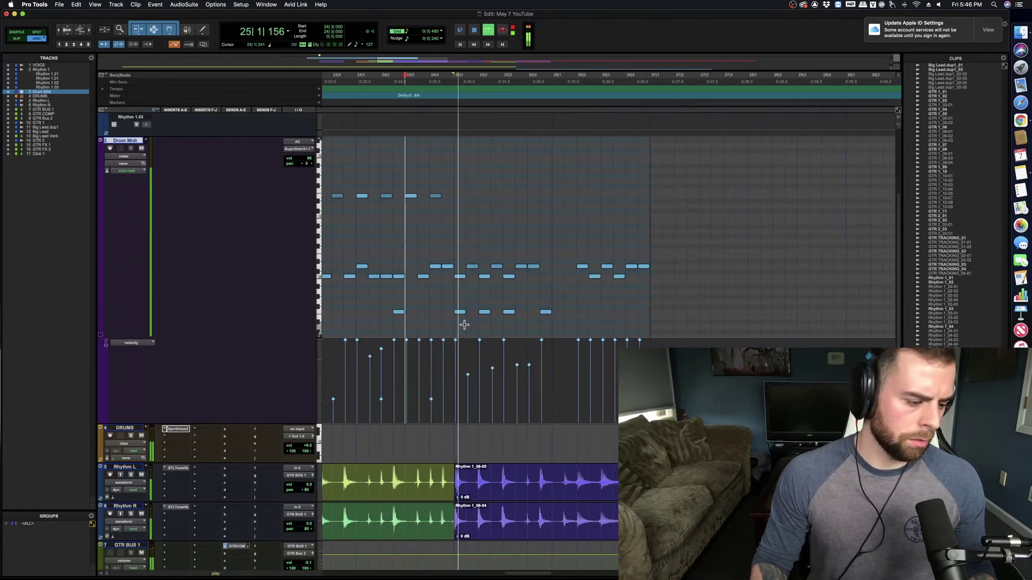
{"action": "key", "text": "space"}
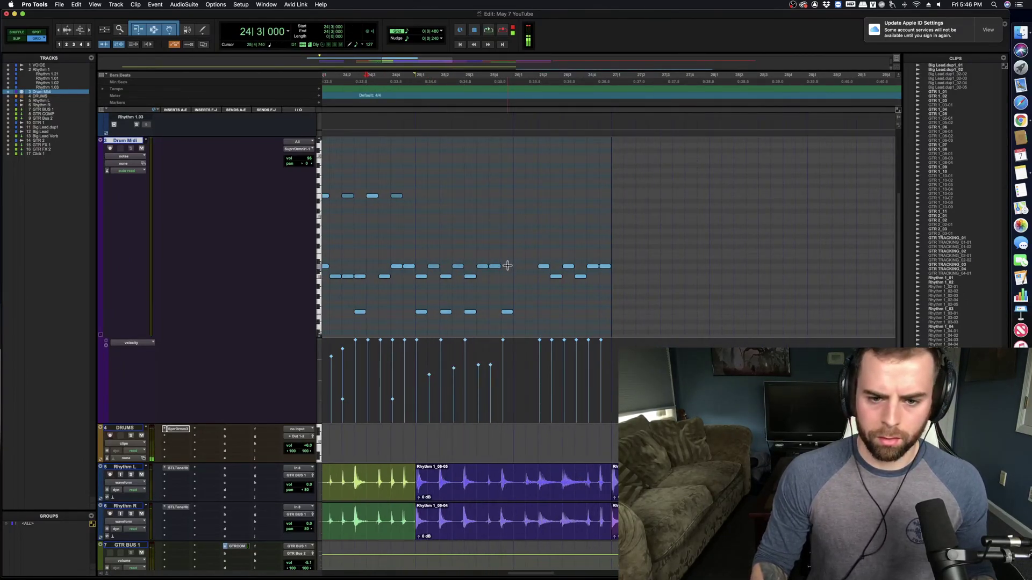
Step: Add a note at 25|4|480 in the row just above the low riff-following row and play from 24|2|480
{"action": "left_click", "coordinate": [507, 265]}
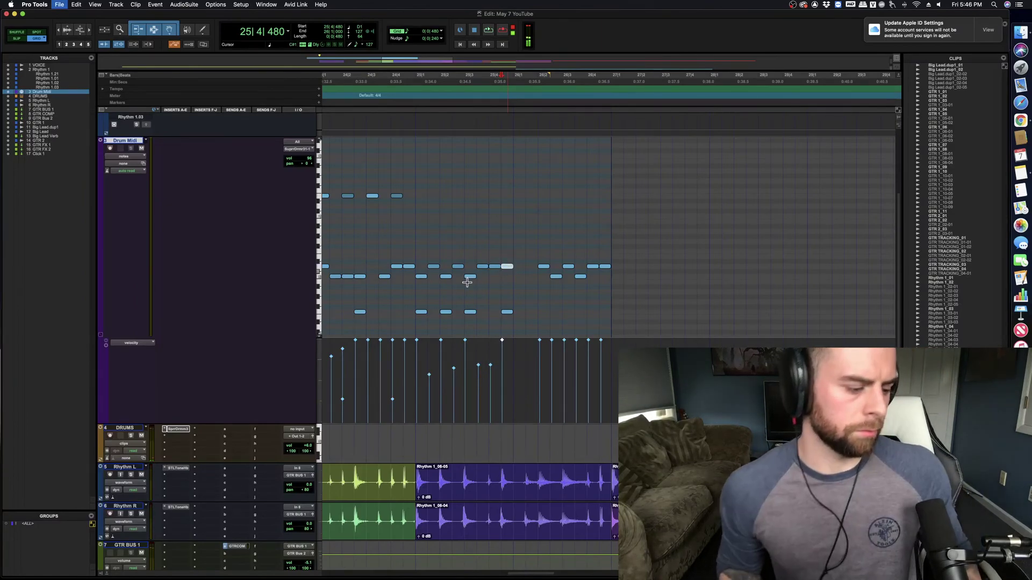
{"action": "scroll", "coordinate": [388, 253], "scroll_direction": "left", "scroll_amount": 3}
{"action": "left_click", "coordinate": [388, 253]}
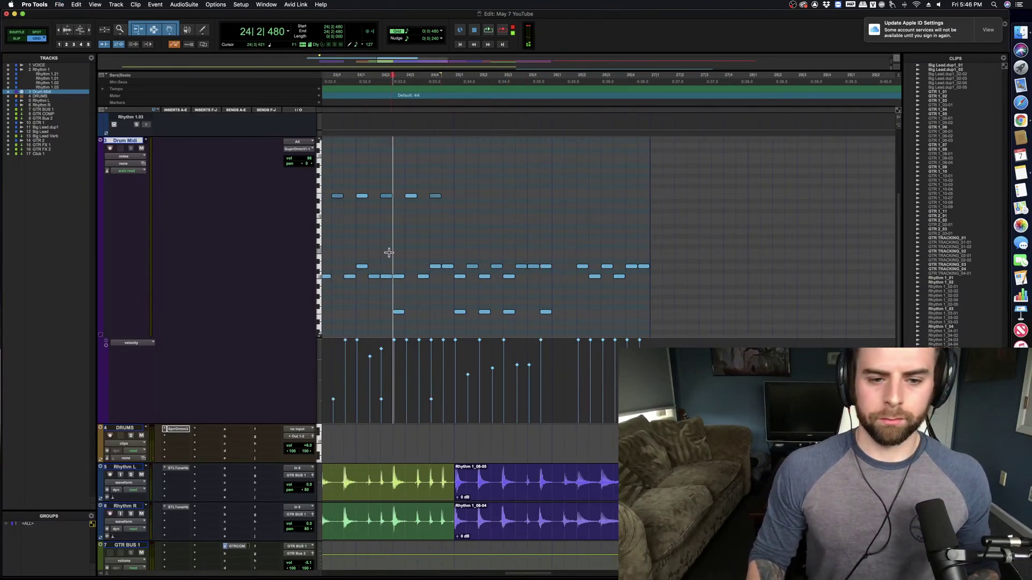
{"action": "key", "text": "space"}
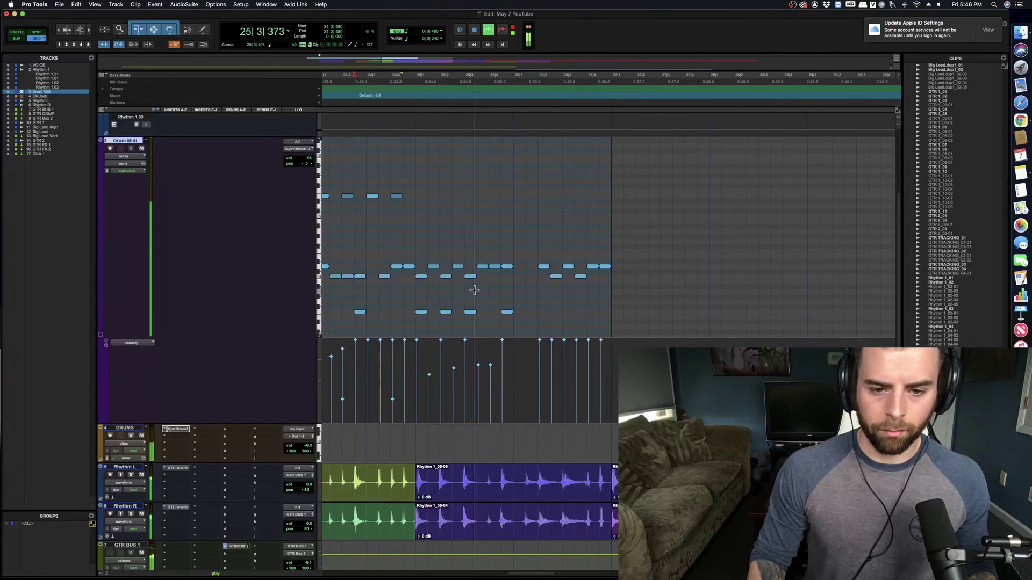
Step: Move the 25|4|480 note down to the low row, add fill notes at 26|1|000 and 26|1|480, and play from 24|2|000
{"action": "left_click_drag", "start_coordinate": [508, 266], "coordinate": [511, 277]}
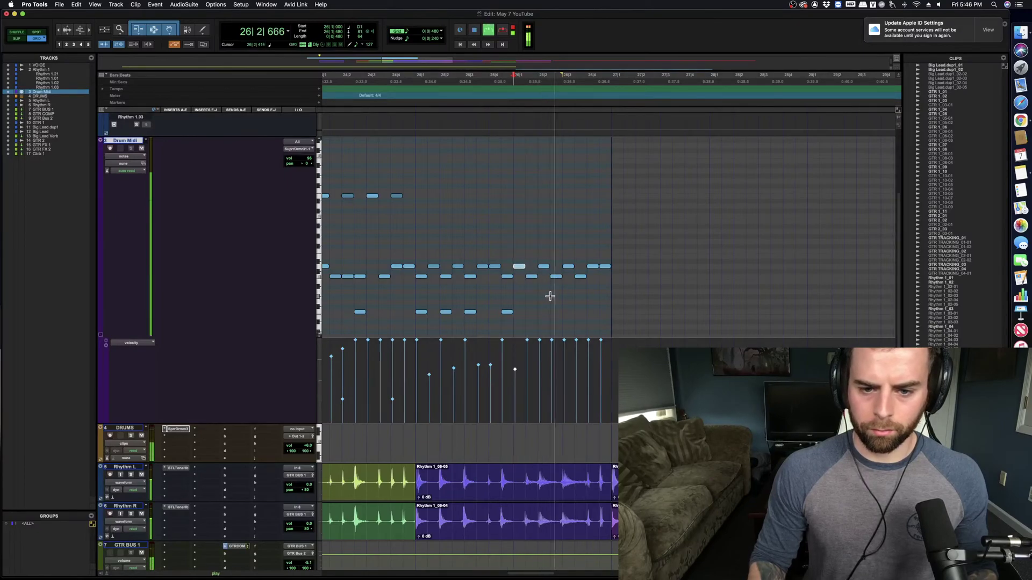
{"action": "left_click", "coordinate": [341, 226]}
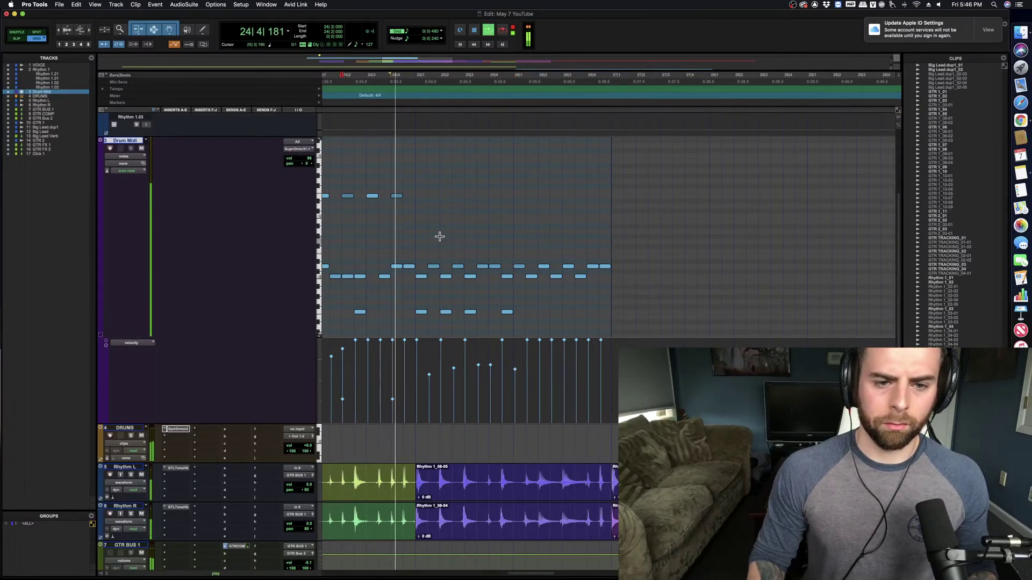
Step: Move the lowest-row notes at 25|1|000 and 25|3|000 to the rows above and below the steady upper row, and play from 24|3|480
{"action": "key", "text": "space"}
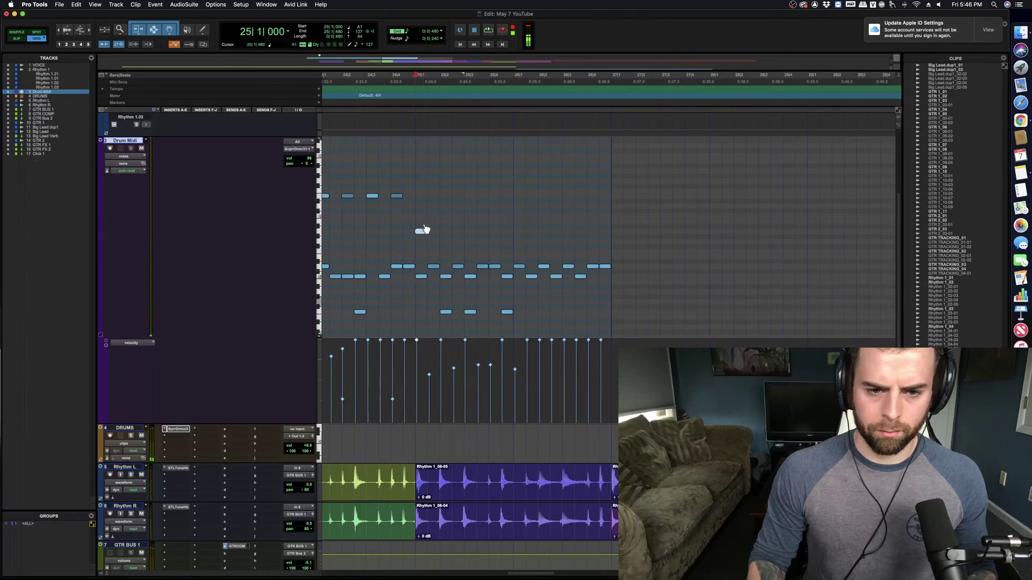
{"action": "key", "text": "space"}
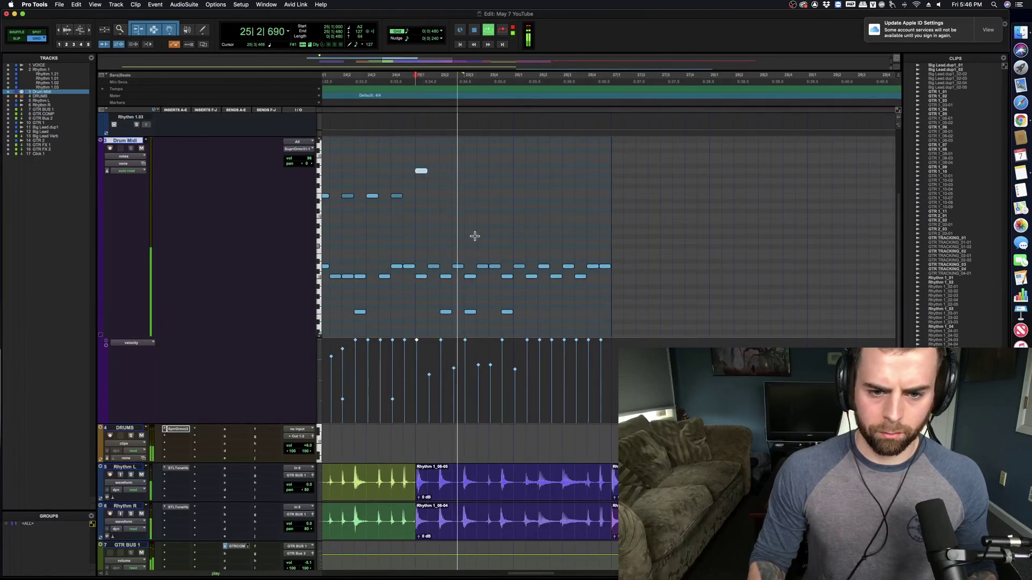
{"action": "left_click", "coordinate": [468, 212]}
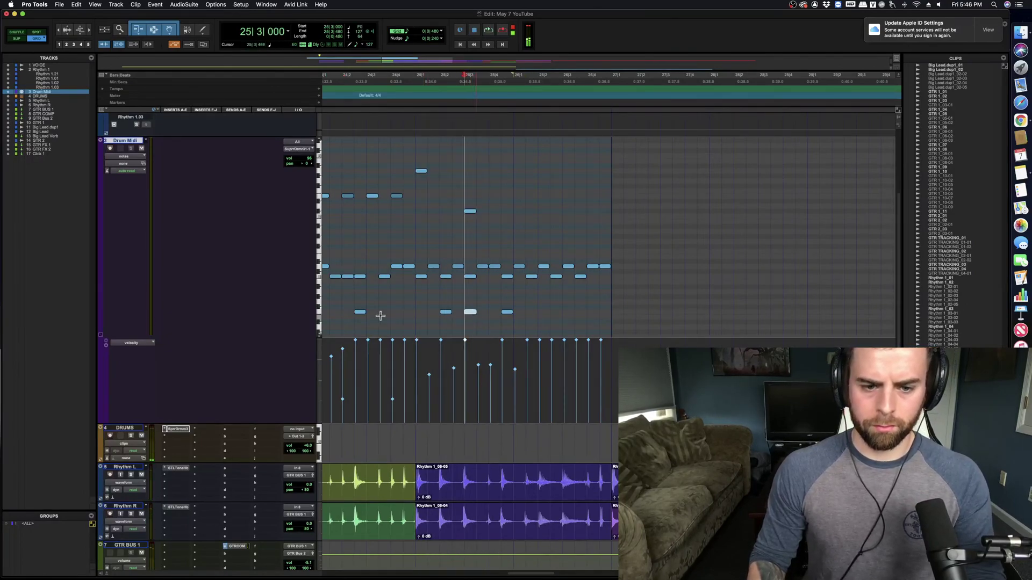
{"action": "key", "text": "space"}
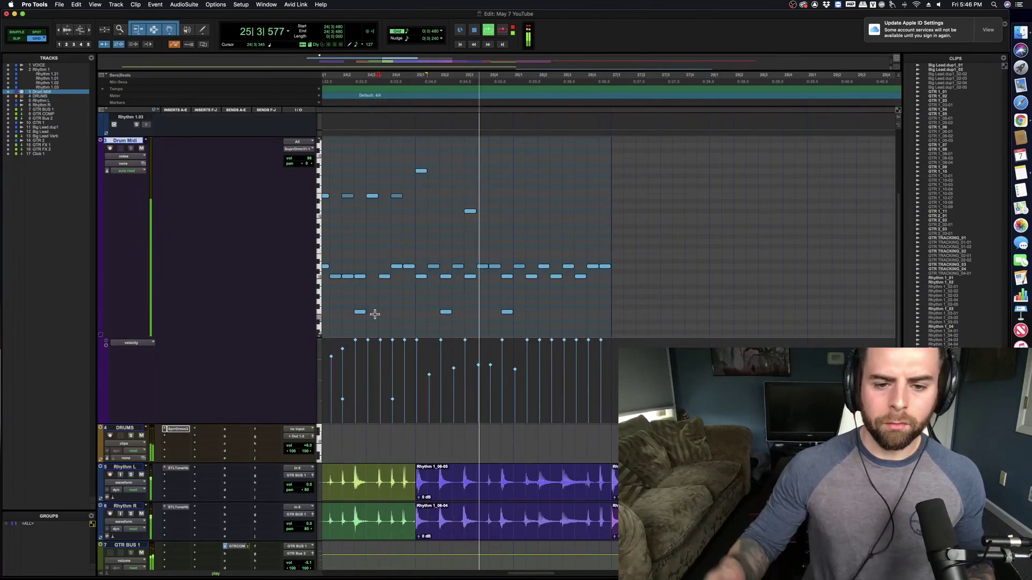
Step: Add notes at 26|2|000 and 26|3|000 in the steady upper row and play the fill from 24|1|480
{"action": "left_click", "coordinate": [544, 196]}
{"action": "key", "text": "space"}
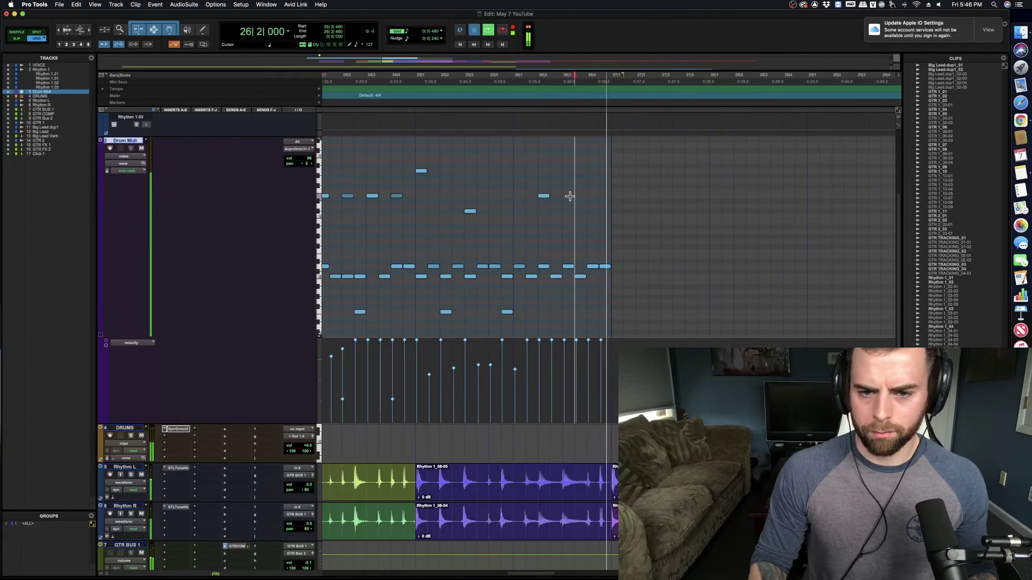
{"action": "left_click", "coordinate": [568, 196]}
{"action": "key", "text": "space"}
{"action": "key", "text": "space"}
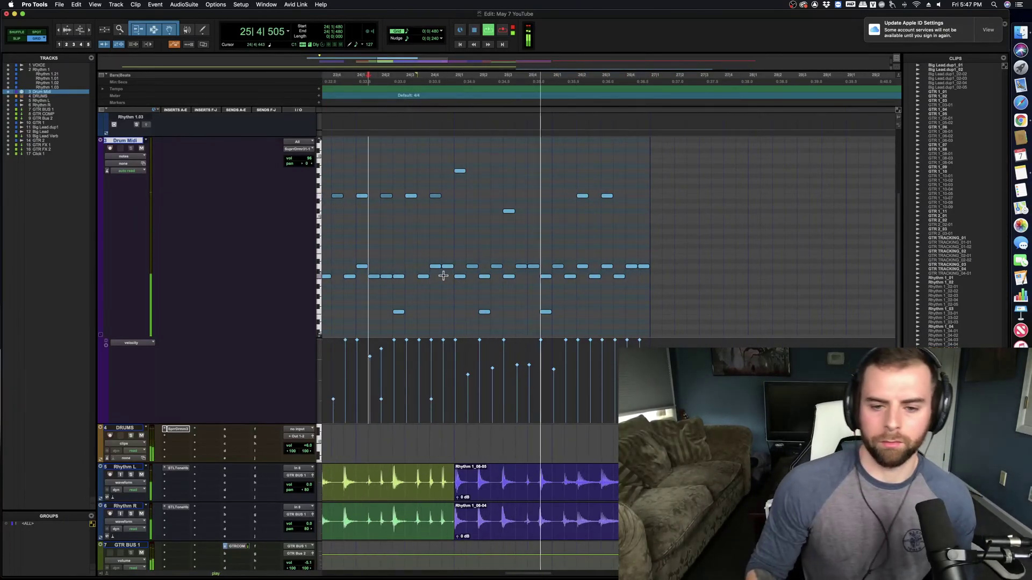
Step: Select all the drum notes in bars 19–26, duplicate them to start at 27|1|000, and play the copy
{"action": "key", "text": "r"}
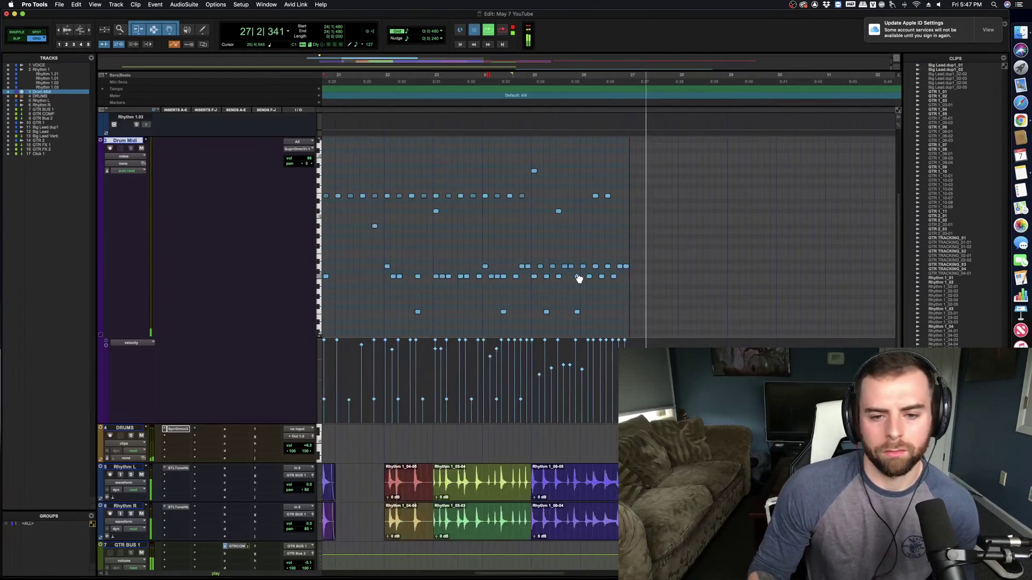
{"action": "key", "text": "space"}
{"action": "key", "text": "r"}
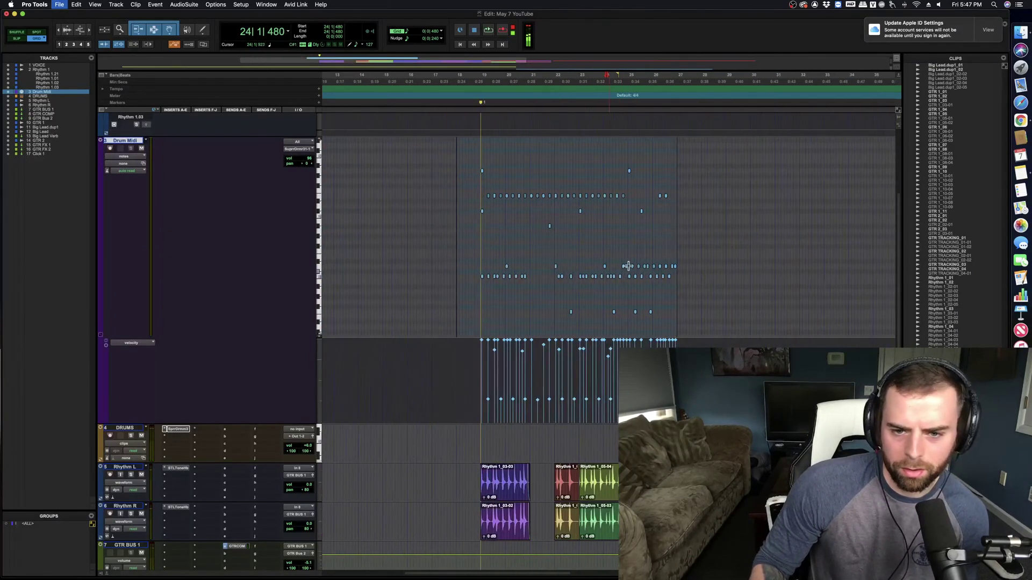
{"action": "left_click_drag", "start_coordinate": [584, 243], "coordinate": [466, 330]}
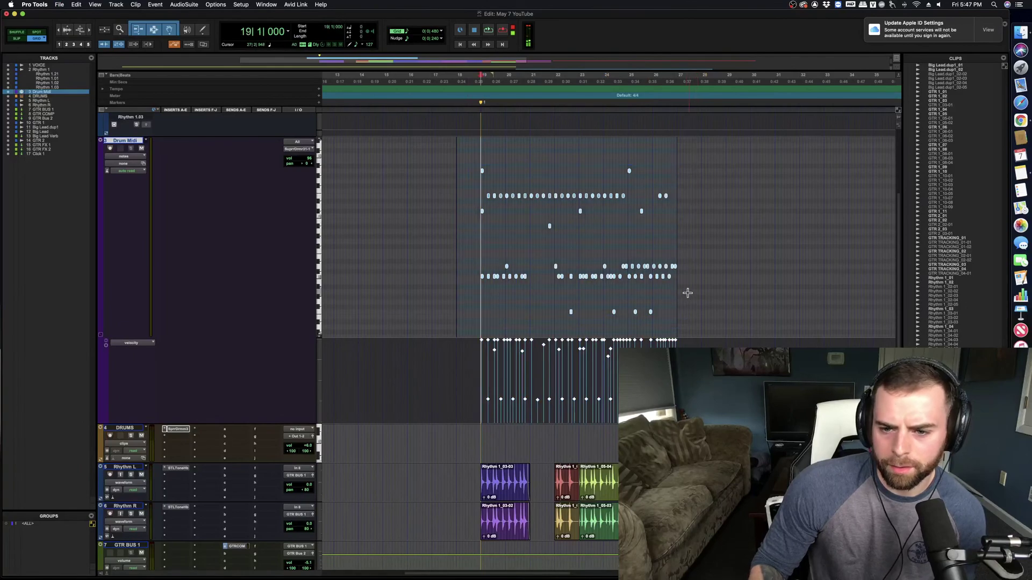
{"action": "key", "text": "space"}
{"action": "key", "text": "t"}
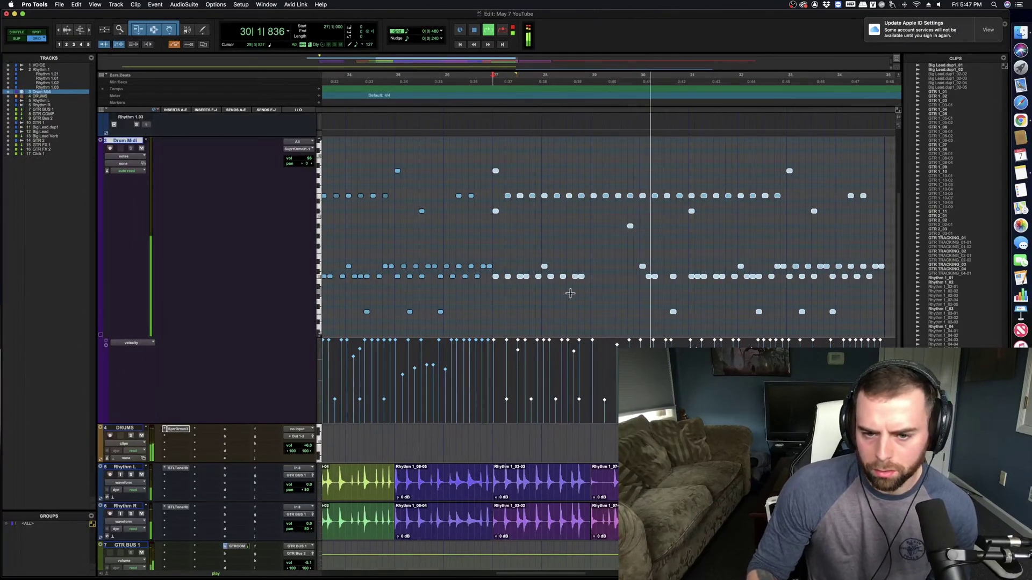
Step: Add notes at 29|1|000, 29|3|000 and 29|4|000 in the low riff-following row
{"action": "left_click", "coordinate": [569, 293]}
{"action": "key", "text": "t"}
{"action": "left_click", "coordinate": [587, 277]}
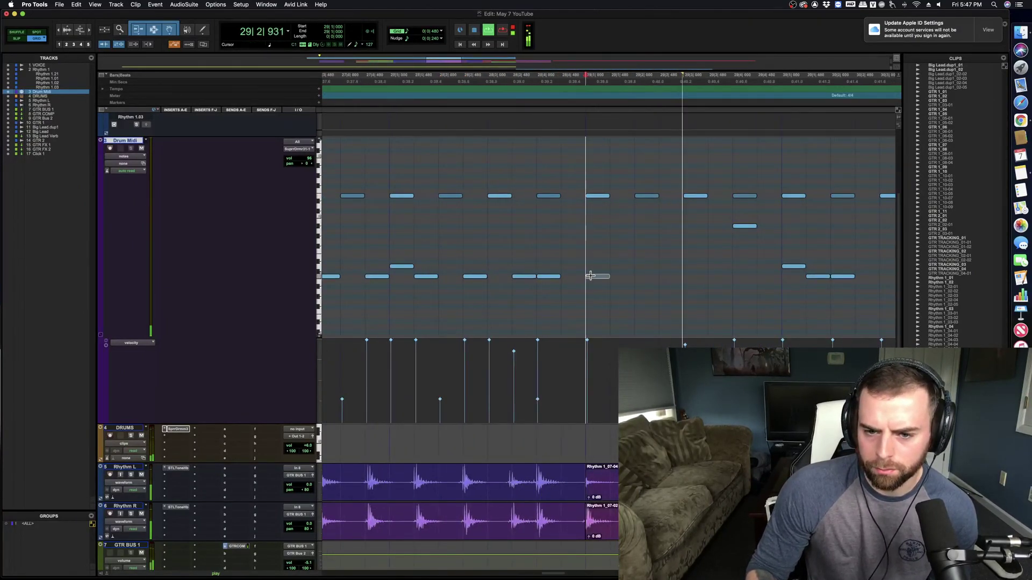
{"action": "left_click", "coordinate": [696, 276]}
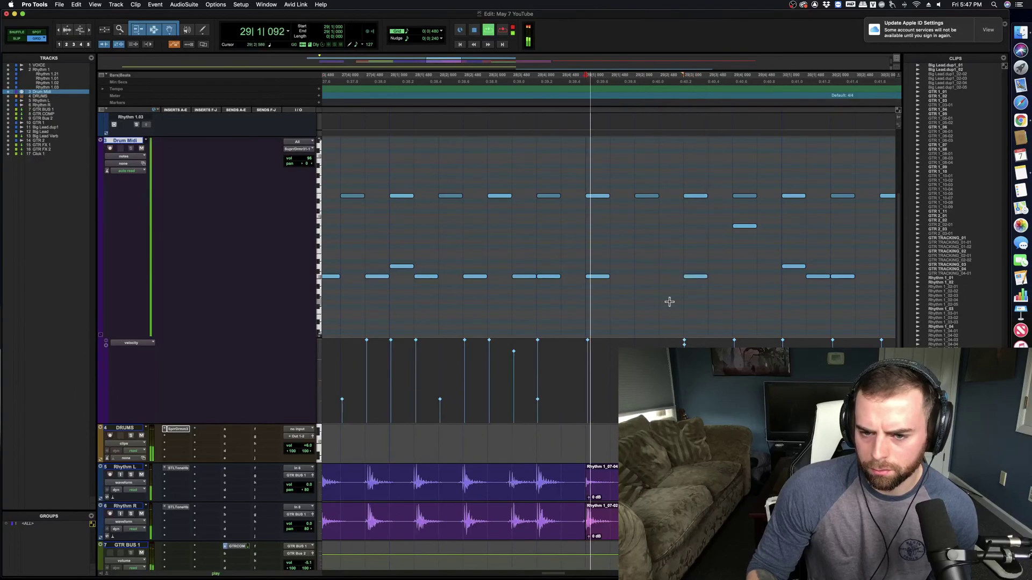
{"action": "left_click", "coordinate": [744, 276]}
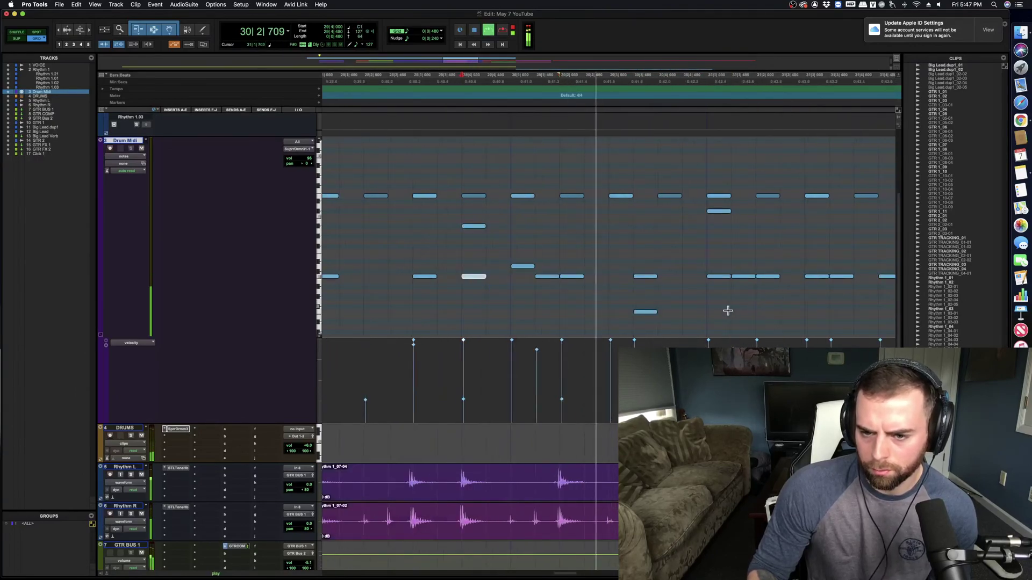
Step: Add a note at 30|4|480 in the row just above the low riff-following row
{"action": "left_click", "coordinate": [598, 312]}
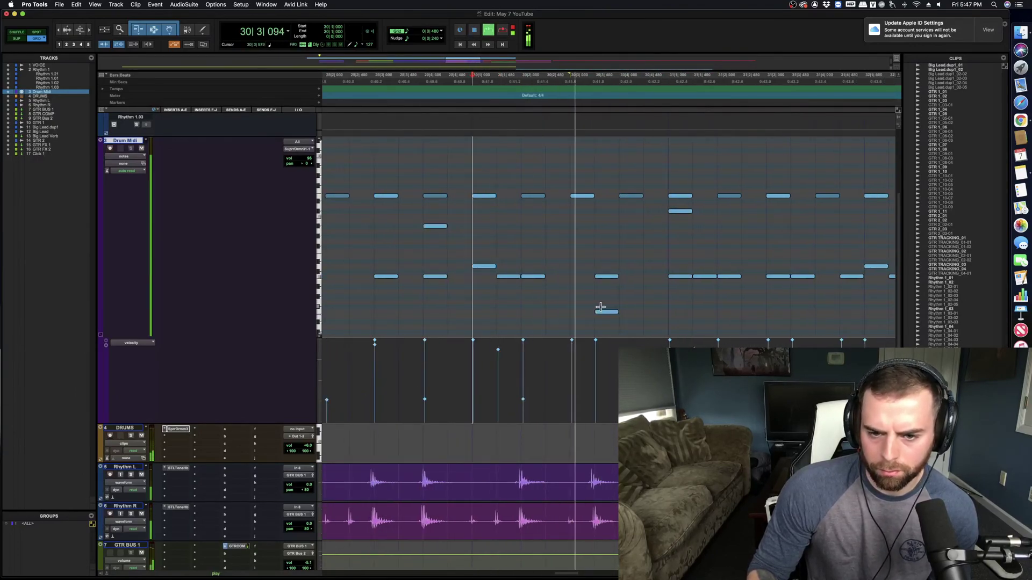
{"action": "key", "text": "super+bracketleft"}
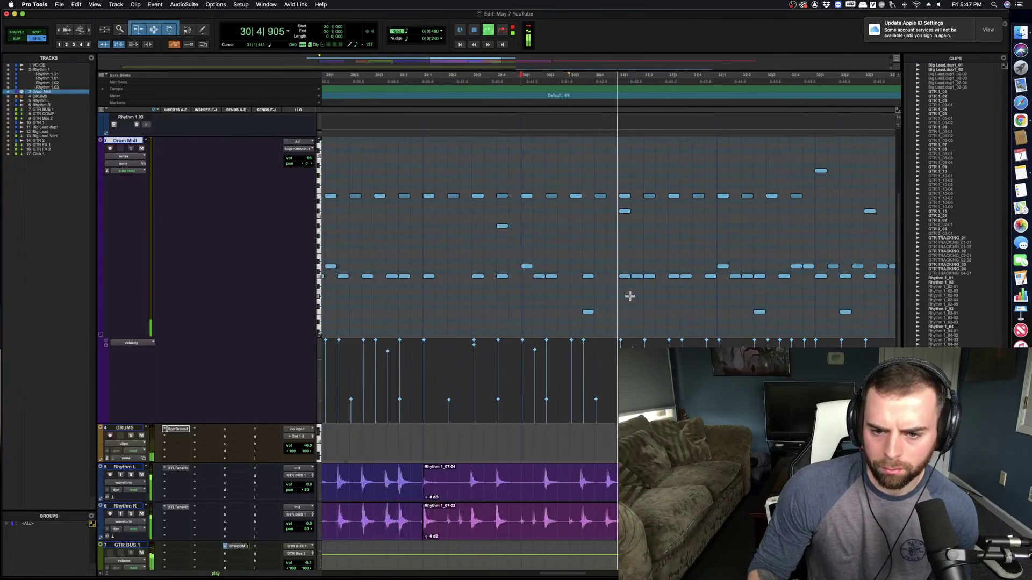
{"action": "left_click", "coordinate": [606, 266]}
Step: Remove the low-row note at 31|1|480, shift the one at 31|3|480 to 31|4|000, and play from 31|1|000
{"action": "left_click", "coordinate": [601, 281]}
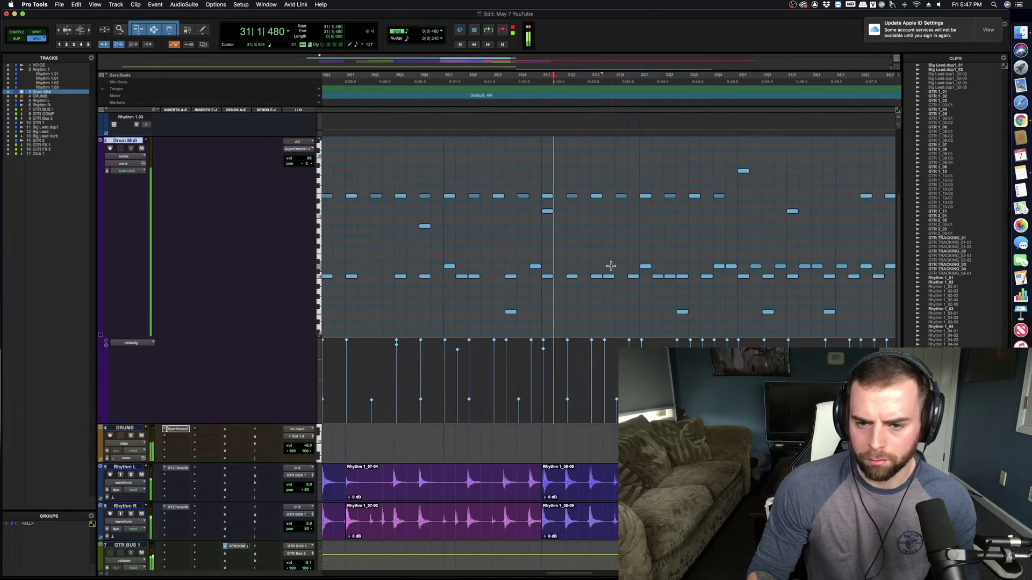
{"action": "left_click_drag", "start_coordinate": [609, 278], "coordinate": [621, 278]}
{"action": "left_click", "coordinate": [543, 249]}
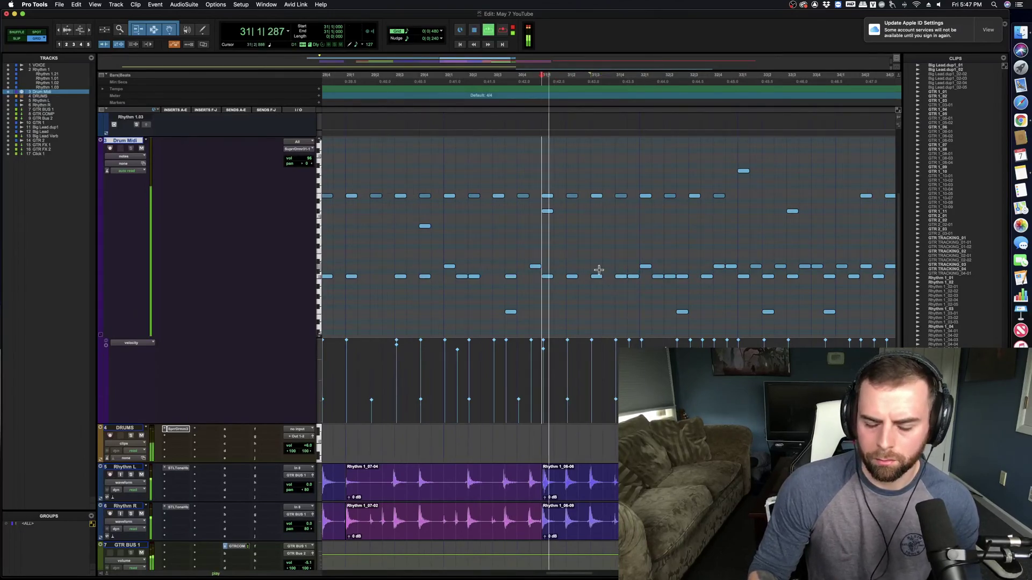
{"action": "key", "text": "space"}
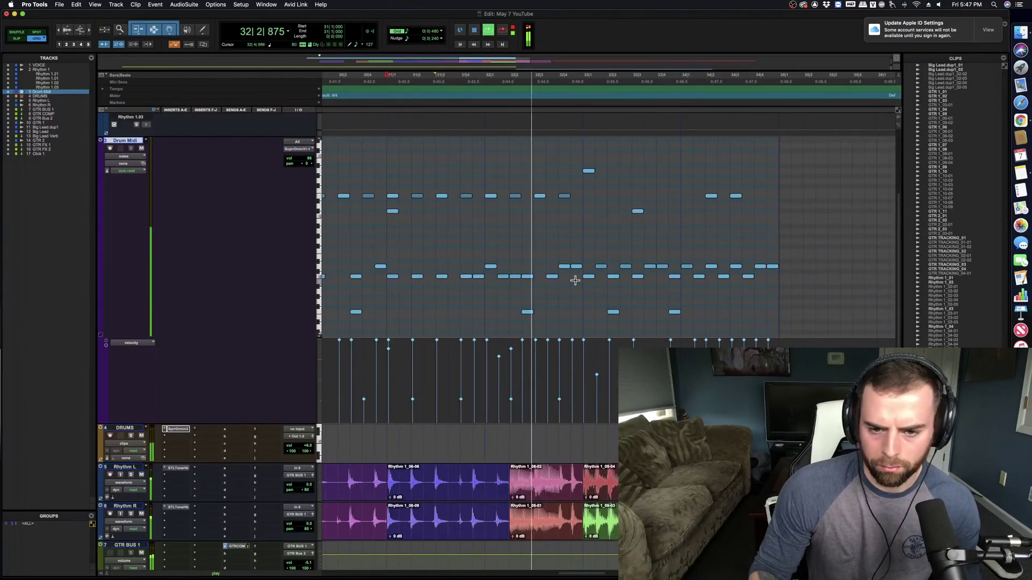
Step: Clear the low-row and lowest-row notes at 32|2|480, replace the low-row note at 32|3|480 with one at 32|3|000, and play the result
{"action": "left_click", "coordinate": [493, 296]}
{"action": "key", "text": "space"}
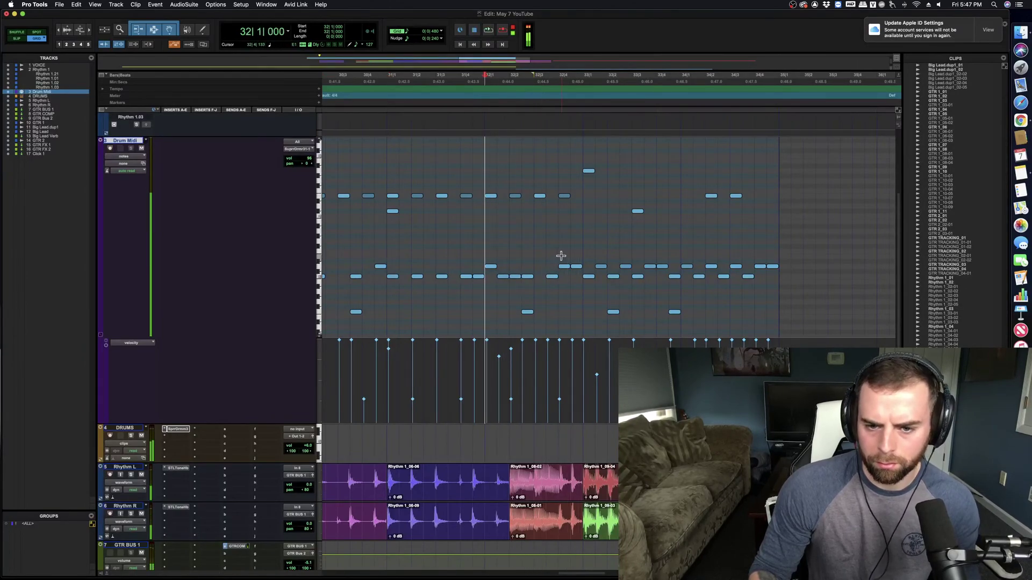
{"action": "mouse_move", "coordinate": [560, 258]}
{"action": "left_mouse_down"}
{"action": "mouse_move", "coordinate": [581, 271]}
{"action": "mouse_move", "coordinate": [541, 279]}
{"action": "mouse_move", "coordinate": [567, 278]}
{"action": "mouse_move", "coordinate": [567, 267]}
{"action": "left_mouse_up"}
{"action": "key", "text": "Delete"}
{"action": "left_click", "coordinate": [525, 311]}
{"action": "key", "text": "Delete"}
{"action": "left_click", "coordinate": [476, 254]}
{"action": "key", "text": "space"}
{"action": "key", "text": "space"}
{"action": "double_click", "coordinate": [574, 268]}
{"action": "left_click", "coordinate": [471, 244]}
{"action": "key", "text": "space"}
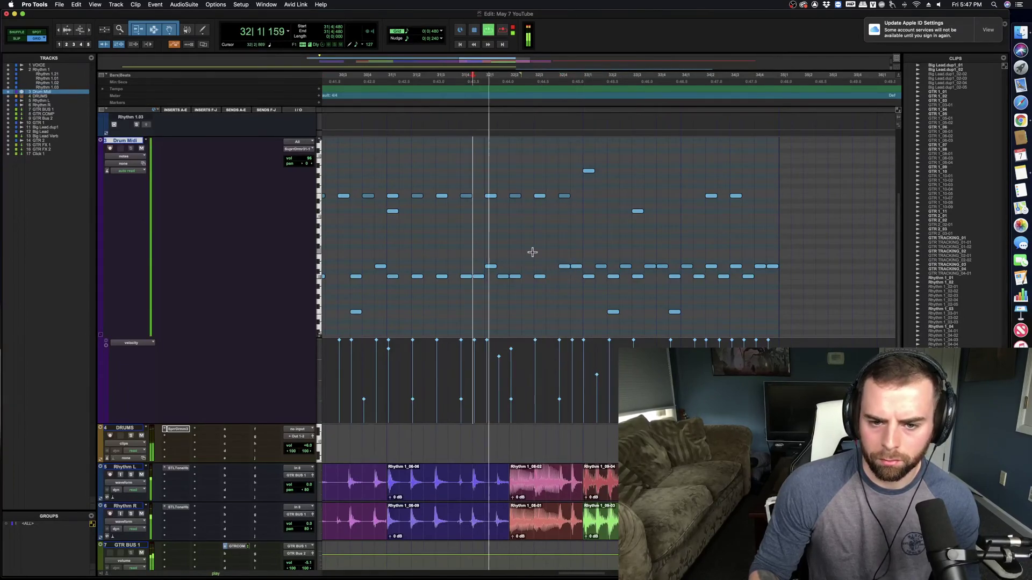
Step: Delete the steady upper-row notes from 32|2|000 to 32|4|000, add a note at 32|2|000 in the row of the 29|4|000 accent, and play
{"action": "left_click_drag", "start_coordinate": [509, 189], "coordinate": [579, 205]}
{"action": "key", "text": "Delete"}
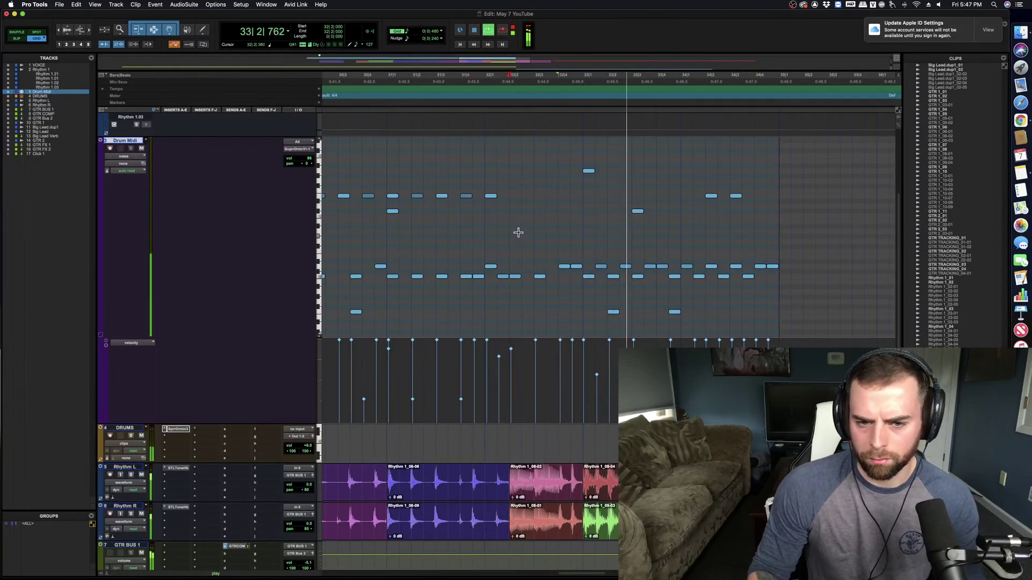
{"action": "key", "text": "space"}
{"action": "double_click", "coordinate": [515, 226]}
{"action": "key", "text": "space"}
{"action": "key", "text": "space"}
{"action": "left_click", "coordinate": [463, 214]}
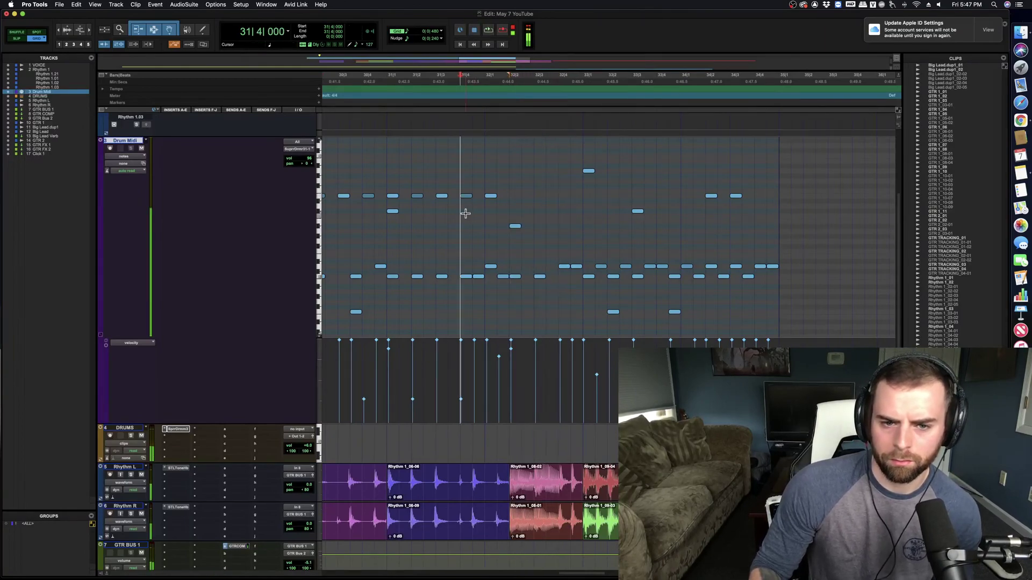
{"action": "key", "text": "space"}
{"action": "key", "text": "space"}
Step: Add steady upper-row notes at 32|2|000 and 32|3|000 plus an accent-row note at 32|3|000, and play from 31|4|000
{"action": "left_click", "coordinate": [516, 197]}
{"action": "double_click", "coordinate": [516, 197]}
{"action": "left_click", "coordinate": [538, 196]}
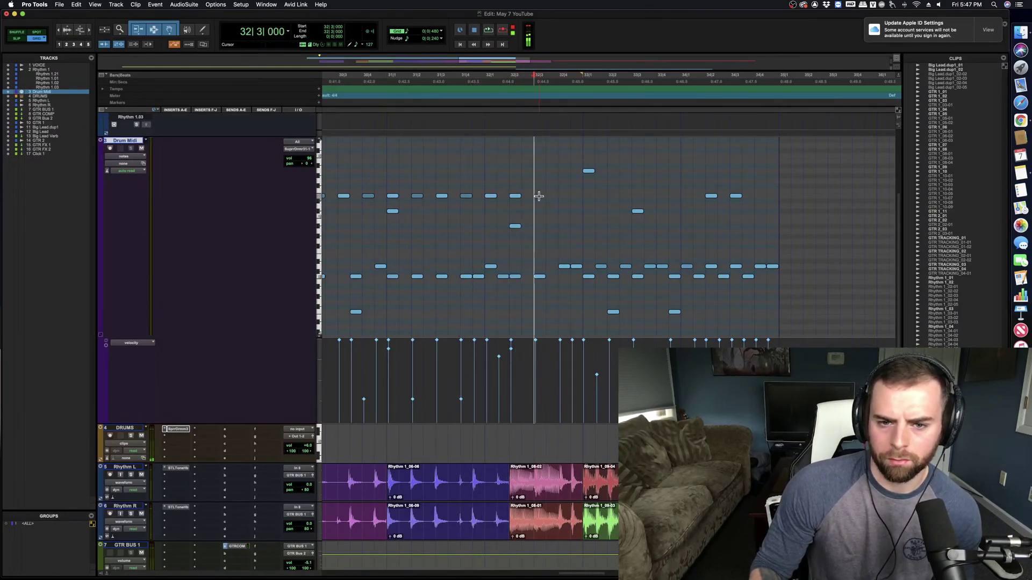
{"action": "double_click", "coordinate": [541, 226]}
{"action": "left_click", "coordinate": [458, 224]}
{"action": "key", "text": "space"}
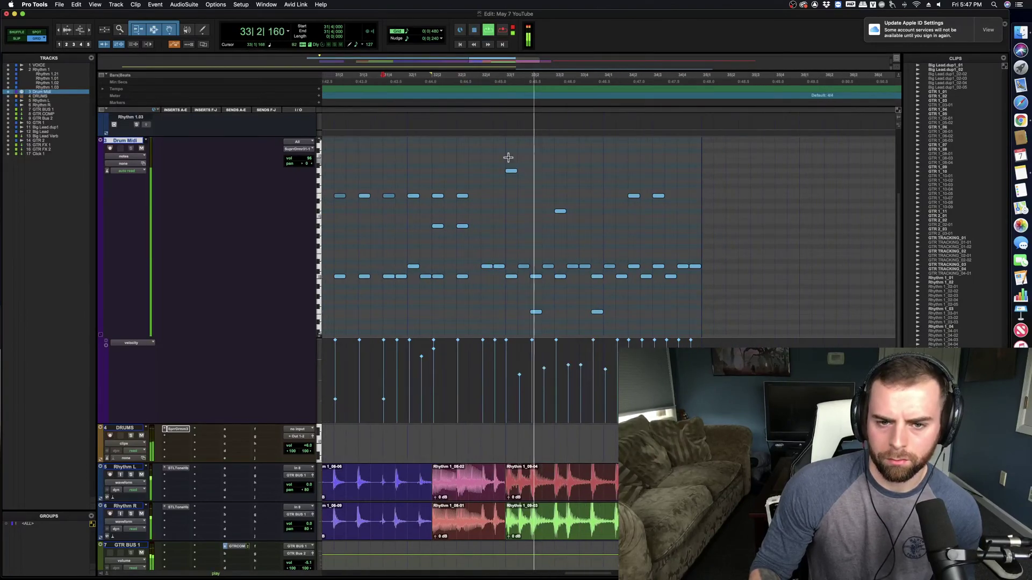
Step: Delete all the duplicated drum notes from 33|1|000 onward and save the session
{"action": "left_click_drag", "start_coordinate": [508, 162], "coordinate": [724, 332]}
{"action": "key", "text": "Delete"}
{"action": "key", "text": "r"}
{"action": "key", "text": "r"}
{"action": "key", "text": "r"}
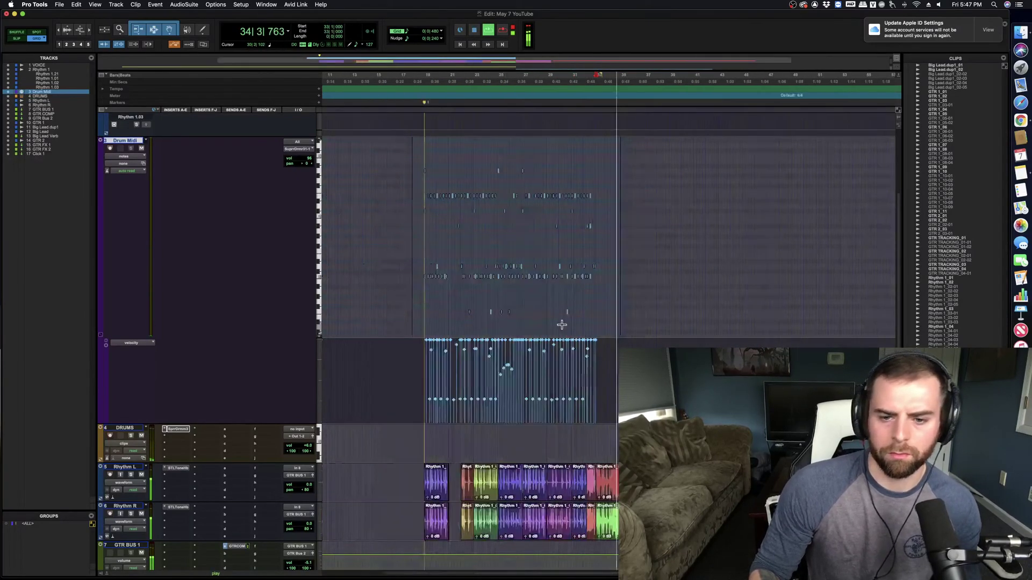
{"action": "scroll", "coordinate": [560, 323], "scroll_direction": "left", "scroll_amount": 3}
{"action": "key", "text": "space"}
{"action": "key", "text": "space"}
{"action": "key", "text": "super+s"}
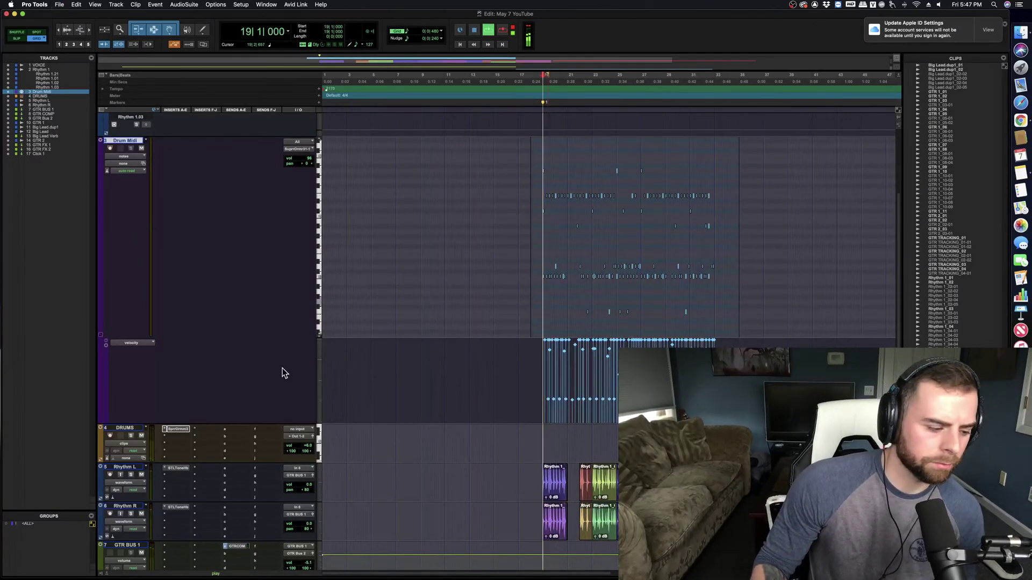
Step: Create 20 new stereo Aux Input tracks directly below the DRUMS track
{"action": "key", "text": "t"}
{"action": "scroll", "coordinate": [412, 388], "scroll_direction": "right", "scroll_amount": 3}
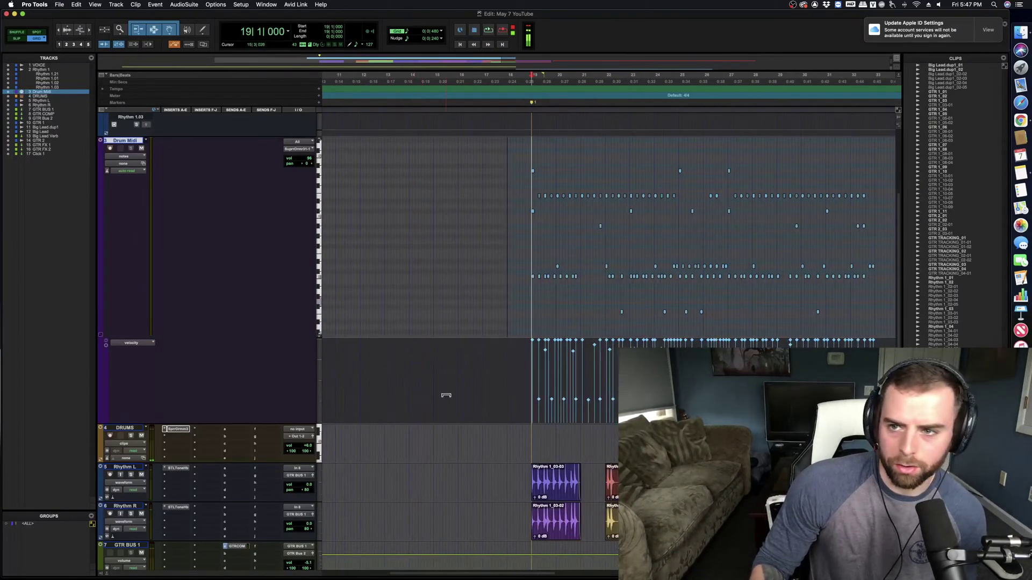
{"action": "left_click", "coordinate": [127, 429]}
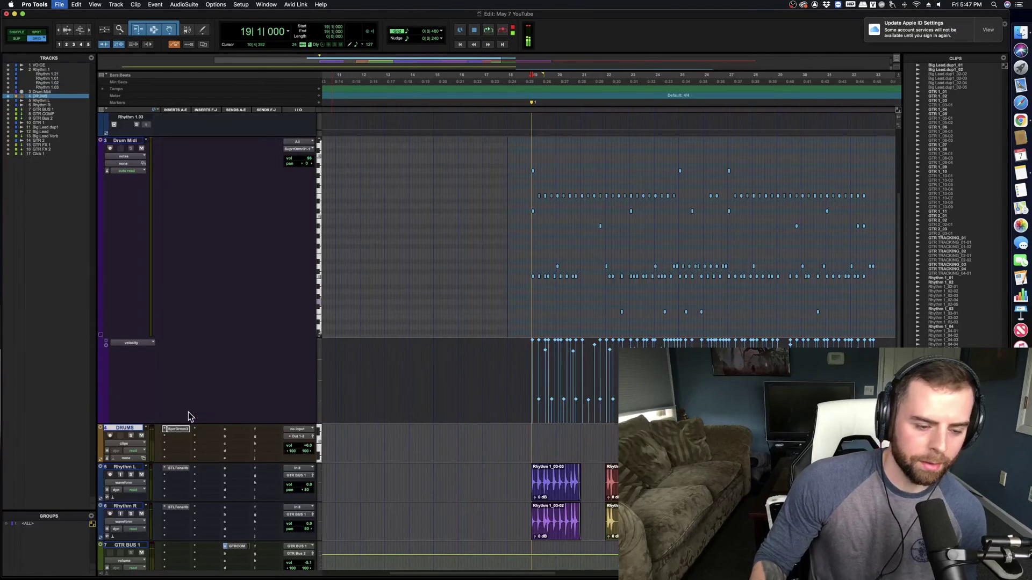
{"action": "key", "text": "super+shift+n"}
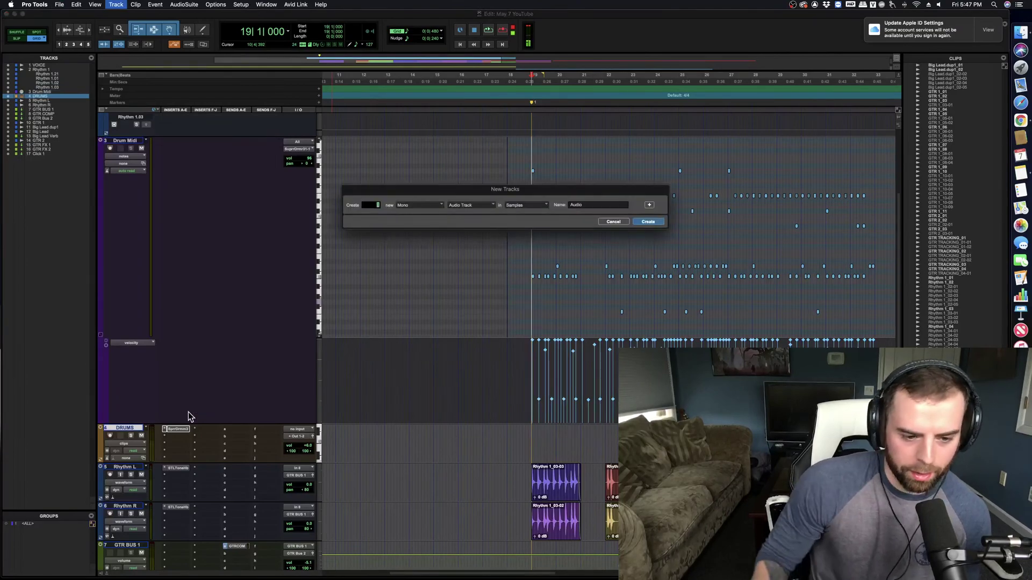
{"action": "left_click", "coordinate": [483, 207]}
{"action": "left_click", "coordinate": [481, 214]}
{"action": "left_click", "coordinate": [433, 205]}
{"action": "left_click", "coordinate": [425, 213]}
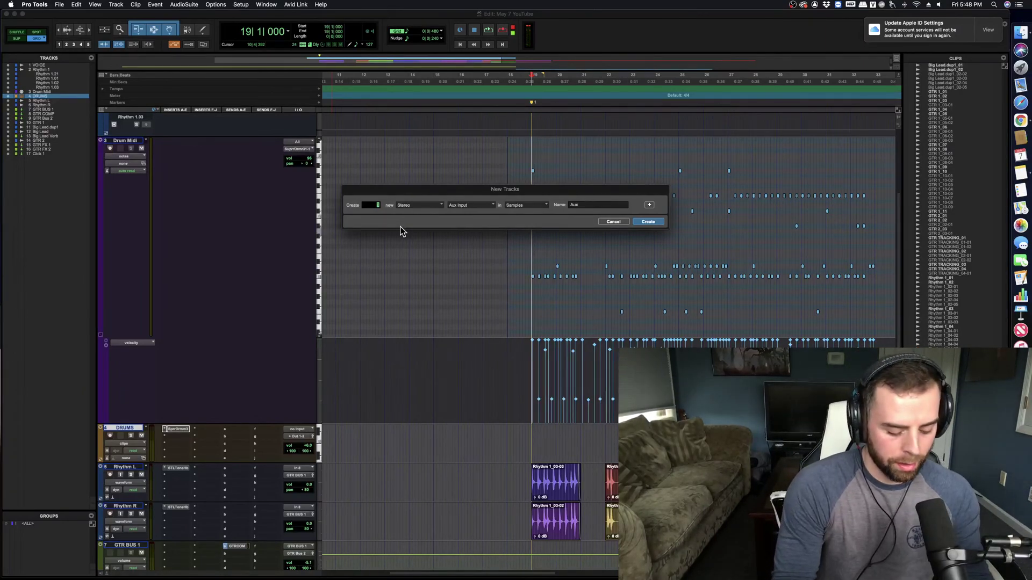
{"action": "key", "text": "Return"}
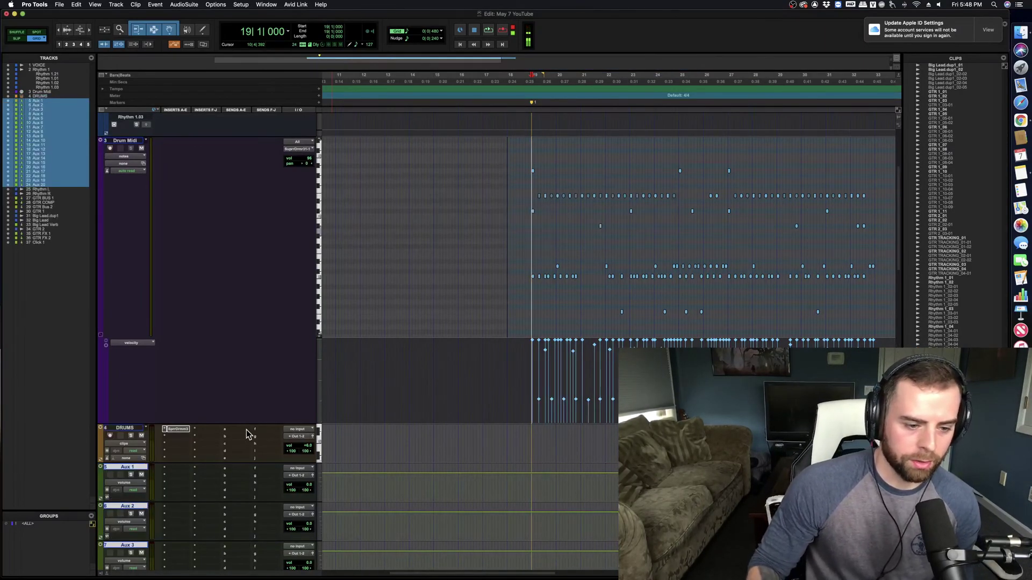
Step: Show Superior Drummer's mixer from the DRUMS track and apply multichannel outputs to its channels
{"action": "scroll", "coordinate": [219, 431], "scroll_direction": "down", "scroll_amount": 2}
{"action": "left_click", "coordinate": [186, 406]}
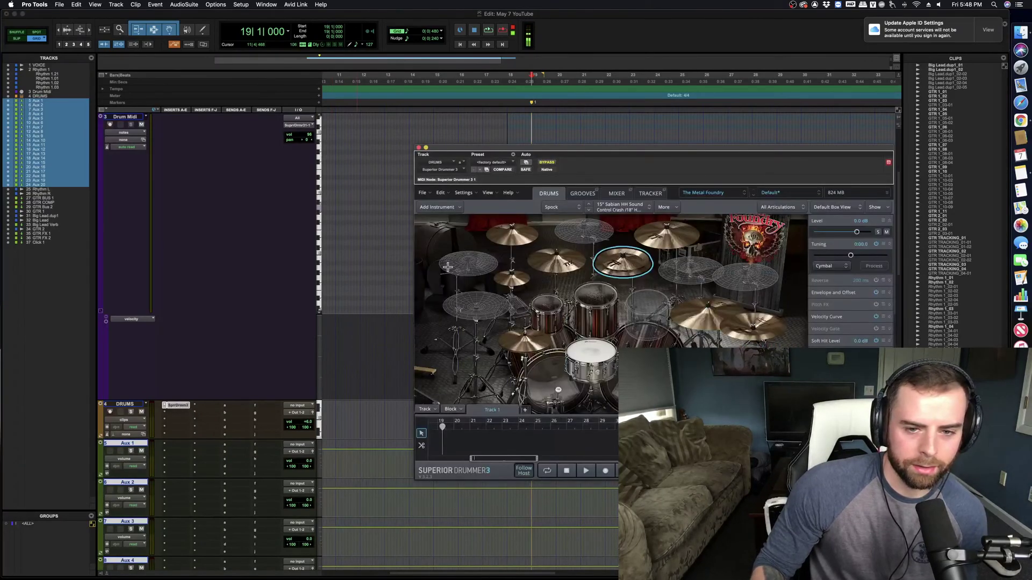
{"action": "left_click", "coordinate": [615, 194]}
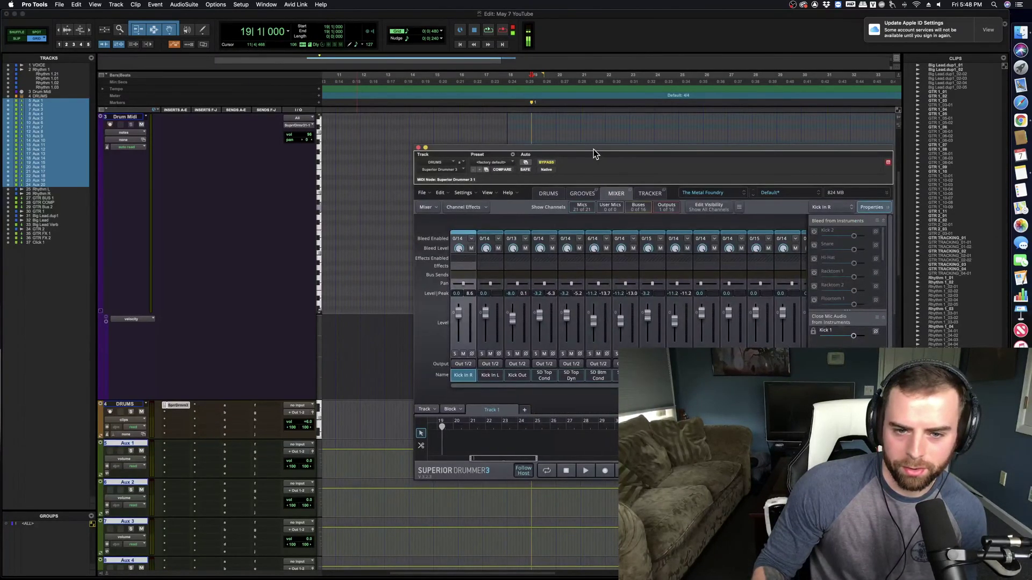
{"action": "left_click_drag", "start_coordinate": [594, 149], "coordinate": [581, 146]}
{"action": "left_click", "coordinate": [416, 205]}
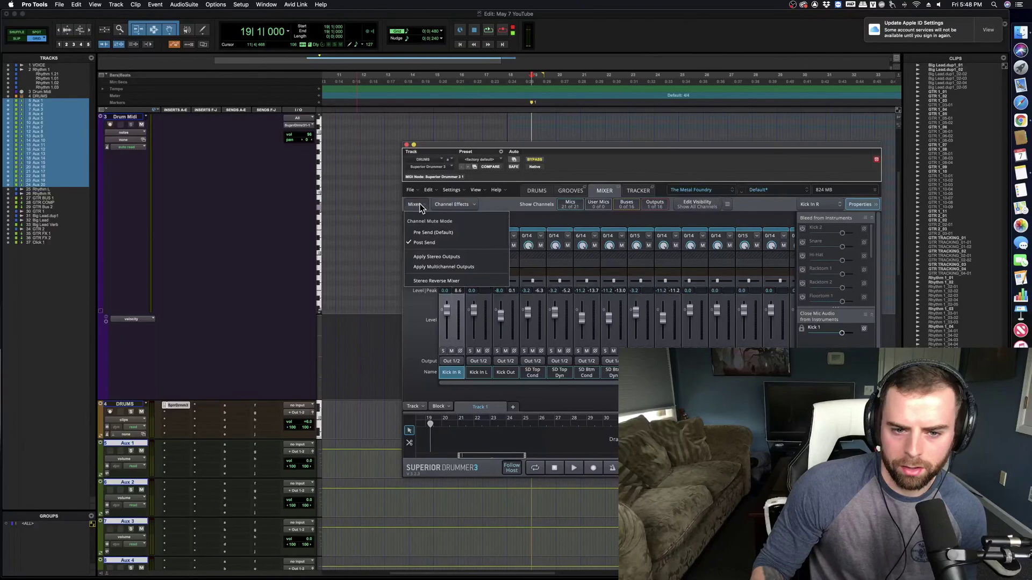
{"action": "left_click", "coordinate": [452, 267]}
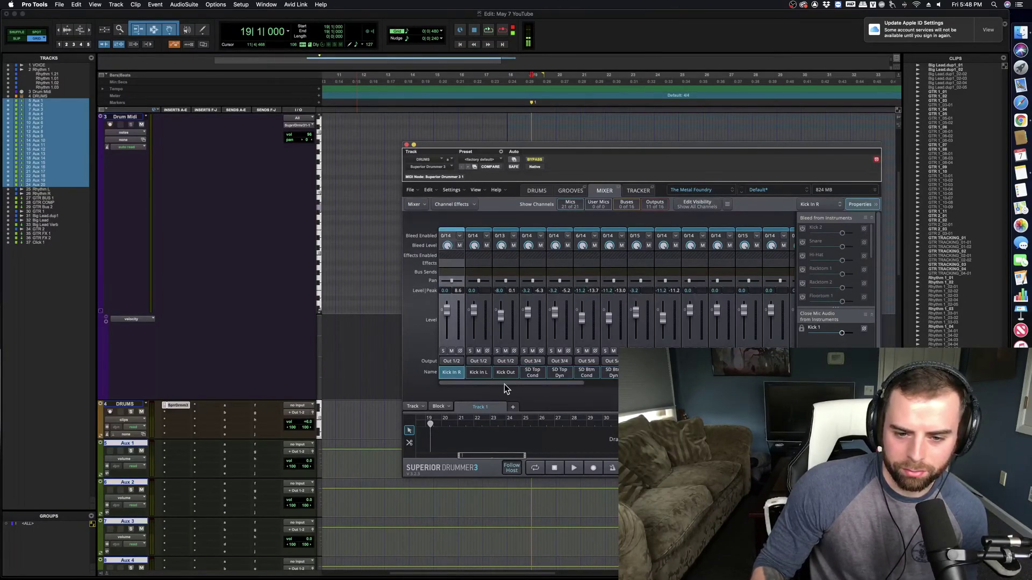
Step: Route the Kick In R, Kick In L and Kick Out mixer channels to Out 31/32
{"action": "left_click_drag", "start_coordinate": [498, 383], "coordinate": [468, 383]}
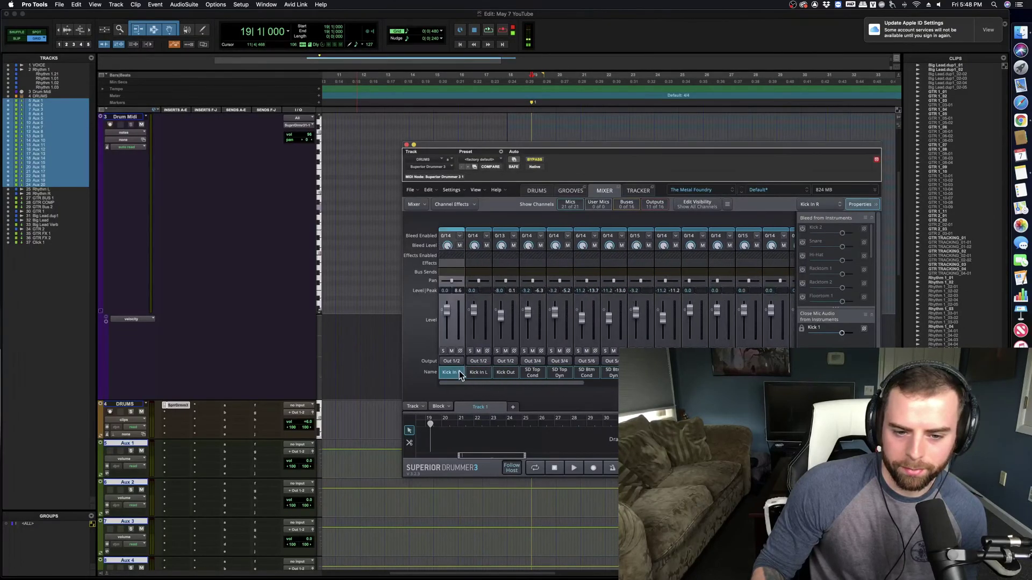
{"action": "left_click", "coordinate": [452, 361]}
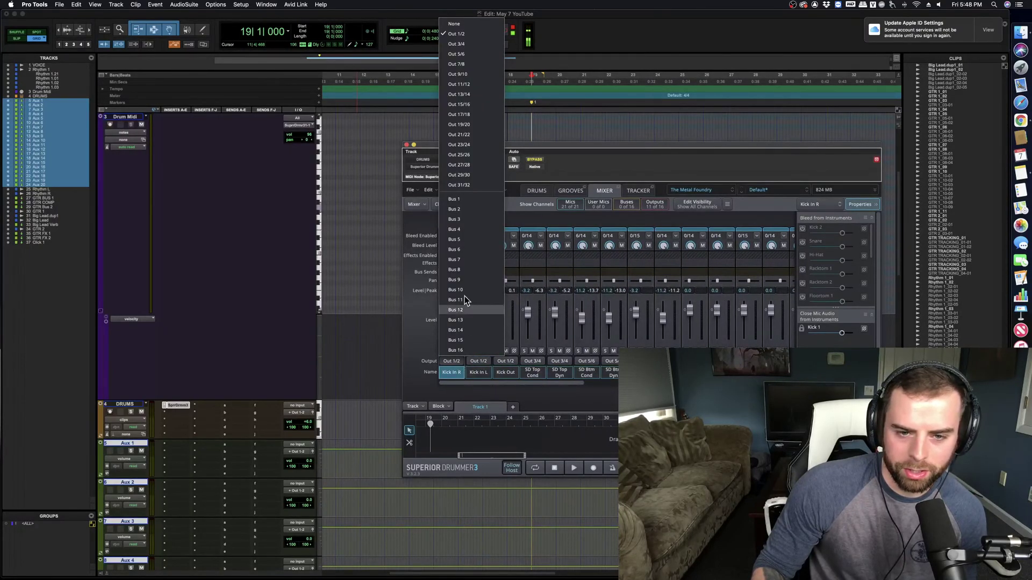
{"action": "left_click", "coordinate": [460, 185]}
{"action": "left_click", "coordinate": [484, 361]}
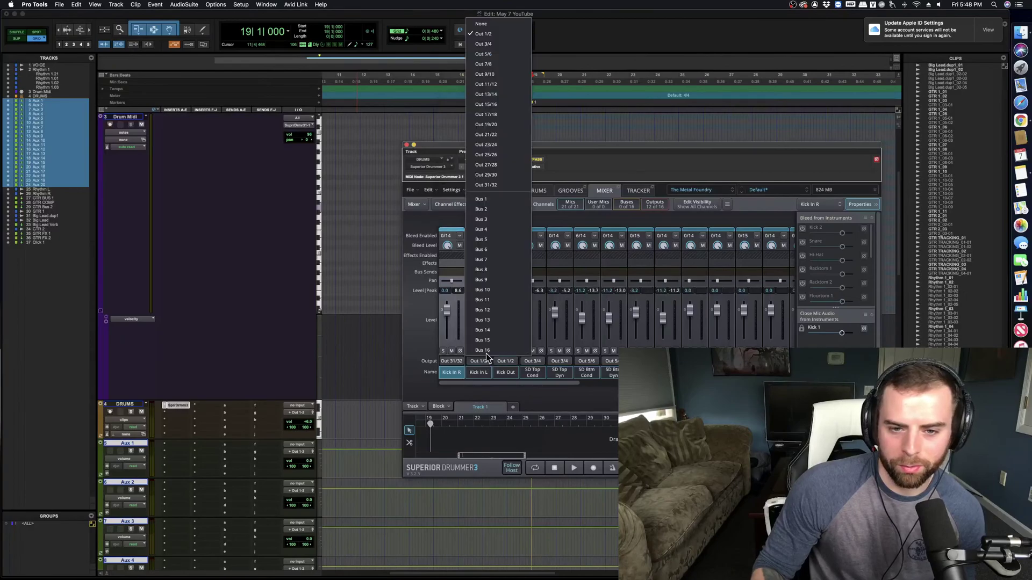
{"action": "left_click", "coordinate": [495, 185]}
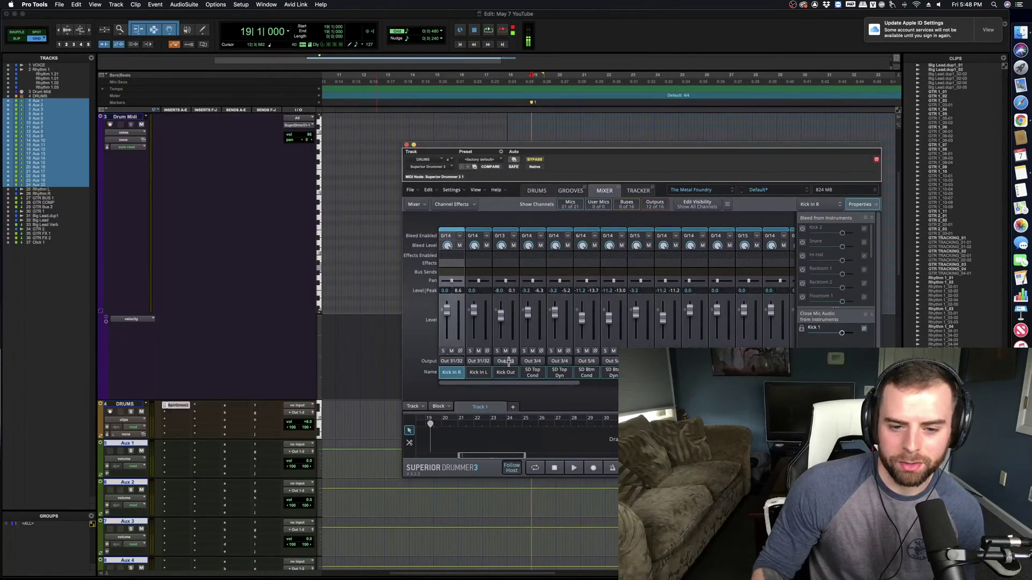
{"action": "left_click", "coordinate": [506, 362]}
{"action": "left_click", "coordinate": [537, 186]}
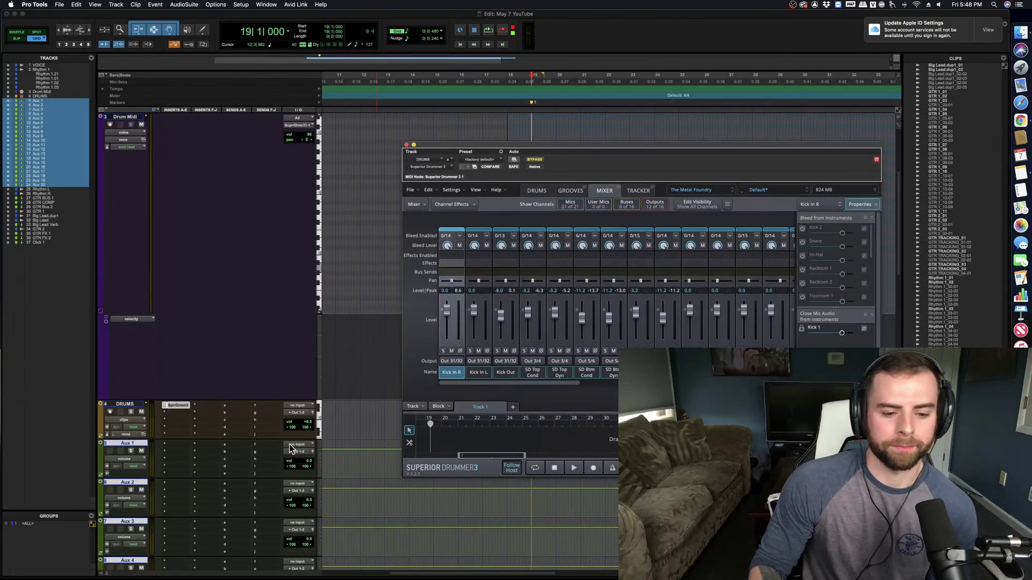
Step: Rename the Aux 1 track as Kick and the Aux 2 track as Snare
{"action": "double_click", "coordinate": [131, 444]}
{"action": "type", "text": "Kick"}
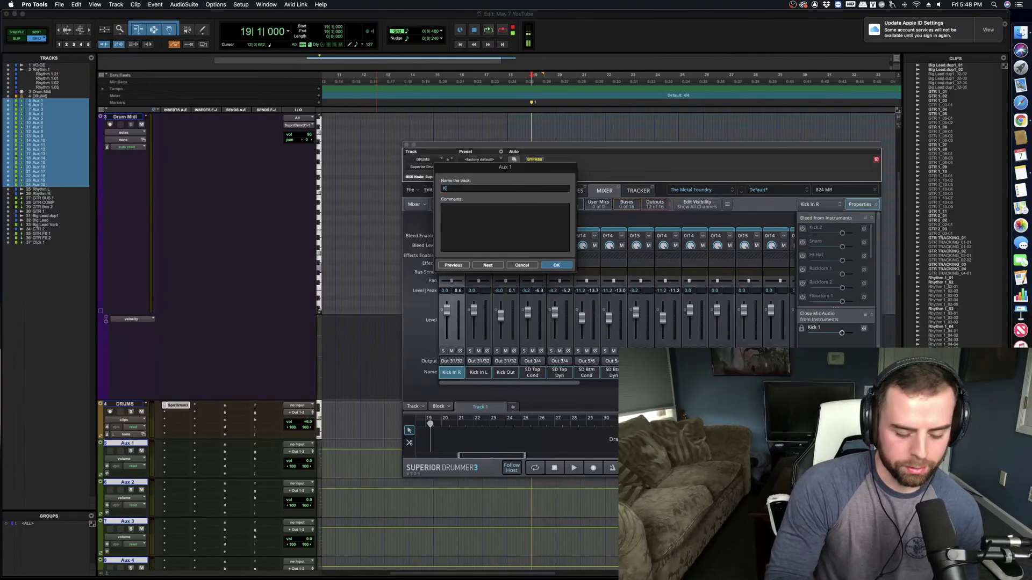
{"action": "key", "text": "Return"}
{"action": "double_click", "coordinate": [127, 483]}
{"action": "type", "text": "S"}
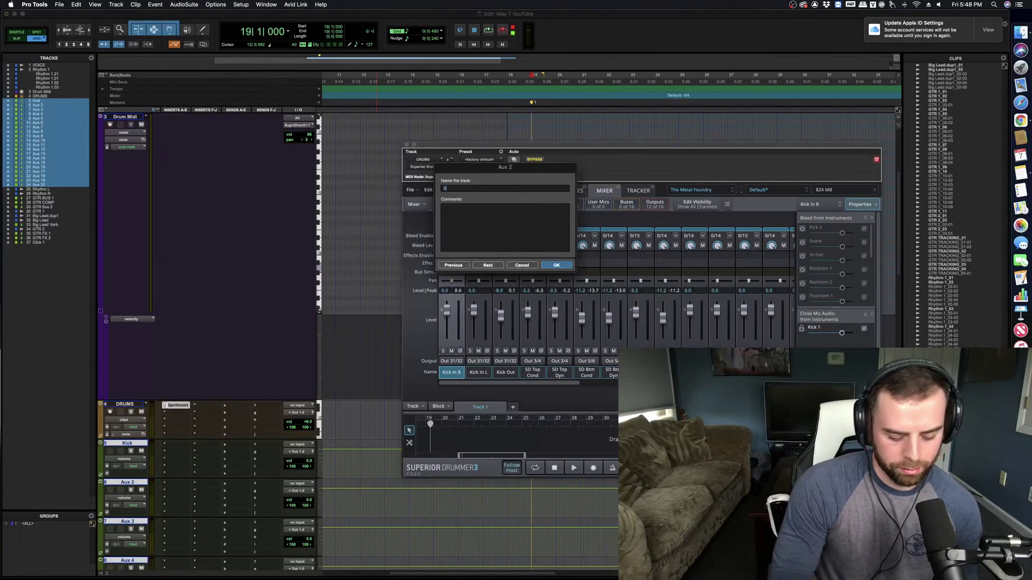
{"action": "type", "text": "nare"}
{"action": "key", "text": "Return"}
Step: Rename the Aux 3 track as Toms and the Aux 4 track as Hi Hat
{"action": "scroll", "coordinate": [157, 469], "scroll_direction": "down", "scroll_amount": 5}
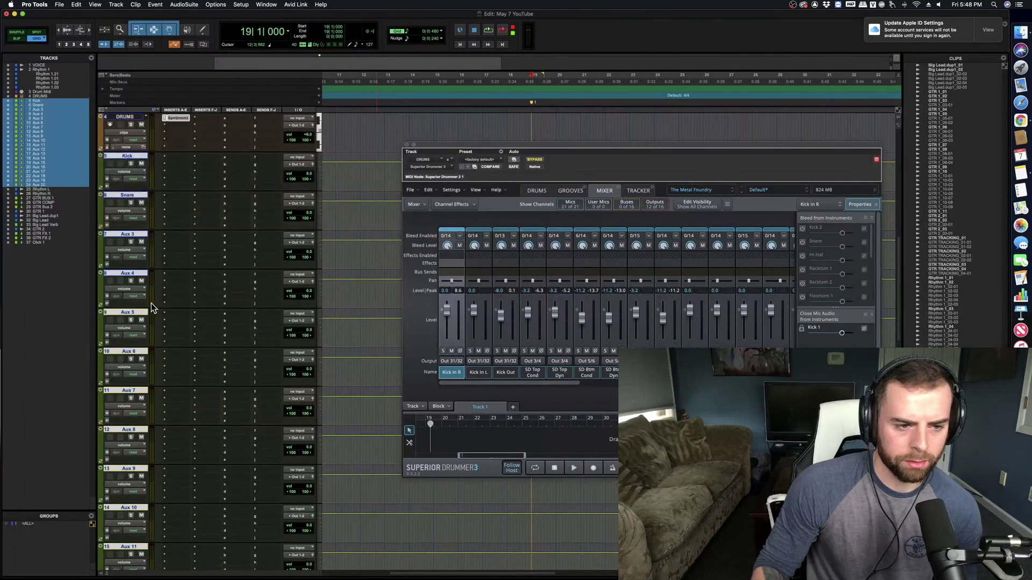
{"action": "double_click", "coordinate": [131, 234]}
{"action": "type", "text": "T"}
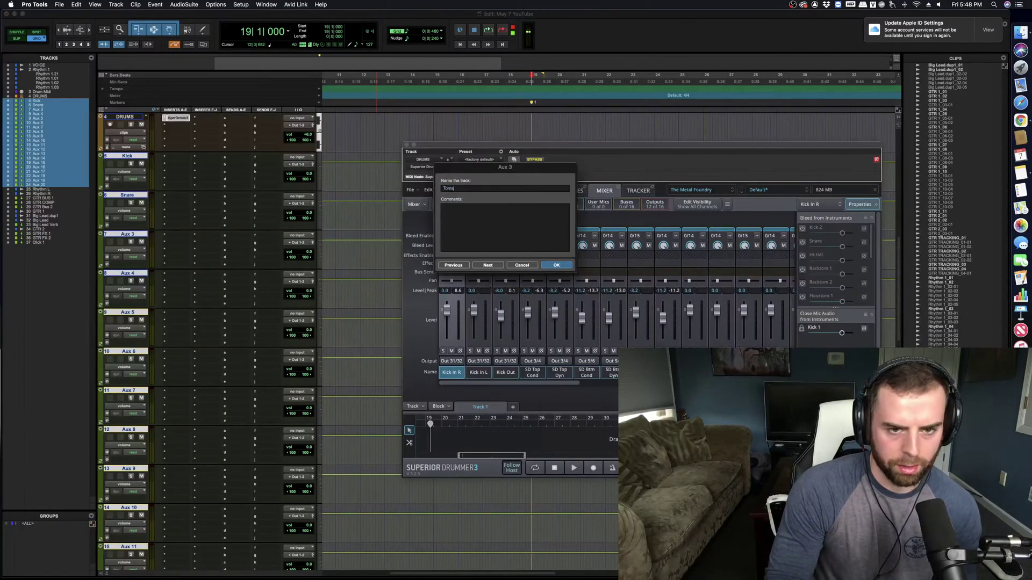
{"action": "type", "text": "oms"}
{"action": "key", "text": "Return"}
{"action": "double_click", "coordinate": [134, 272]}
{"action": "type", "text": "H"}
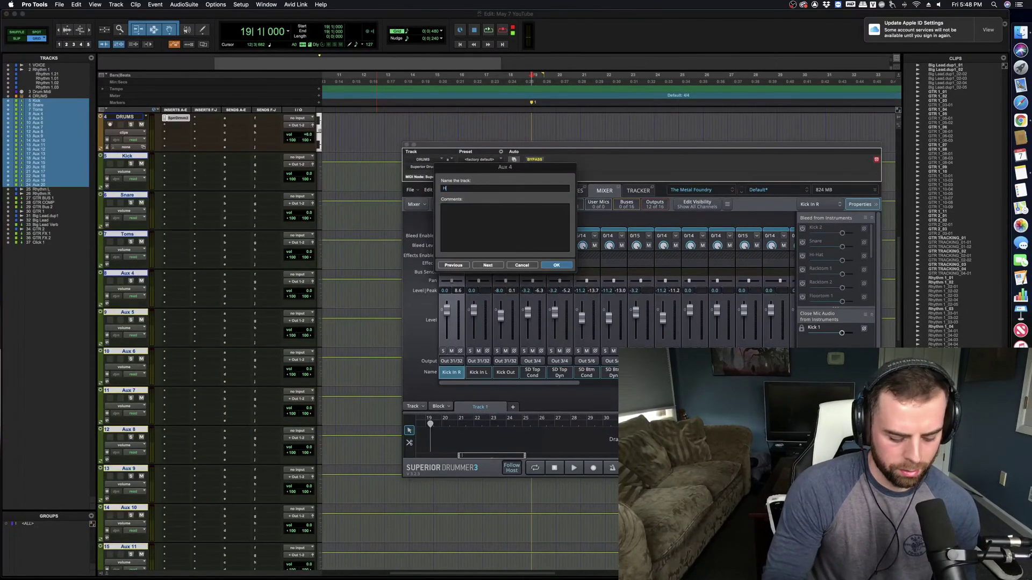
{"action": "type", "text": "i Hat"}
{"action": "key", "text": "Return"}
Step: Rename the Aux 5, Aux 6 and Aux 7 tracks as OH, Room 1 and Room 2
{"action": "double_click", "coordinate": [133, 313]}
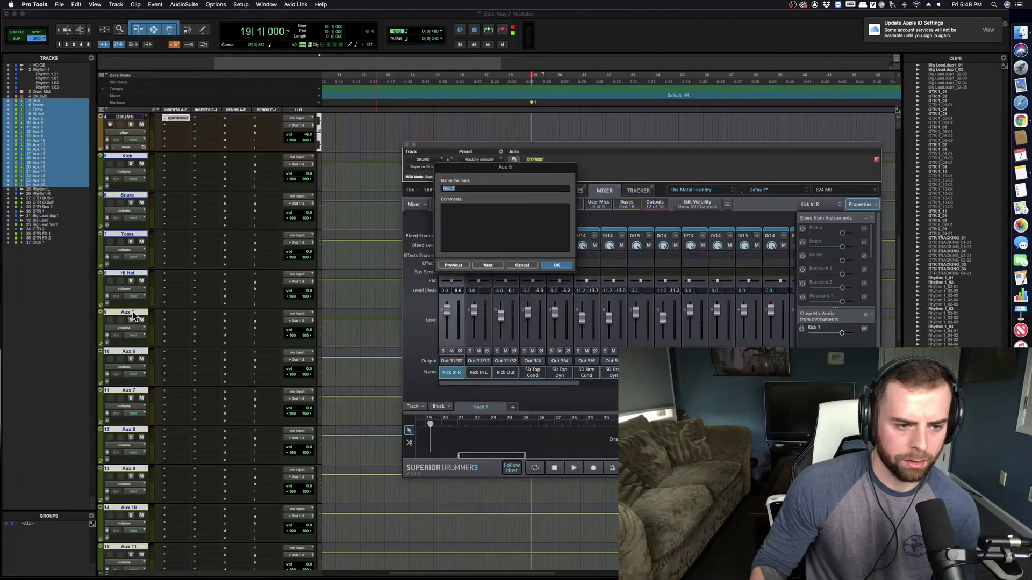
{"action": "type", "text": "OH"}
{"action": "key", "text": "Return"}
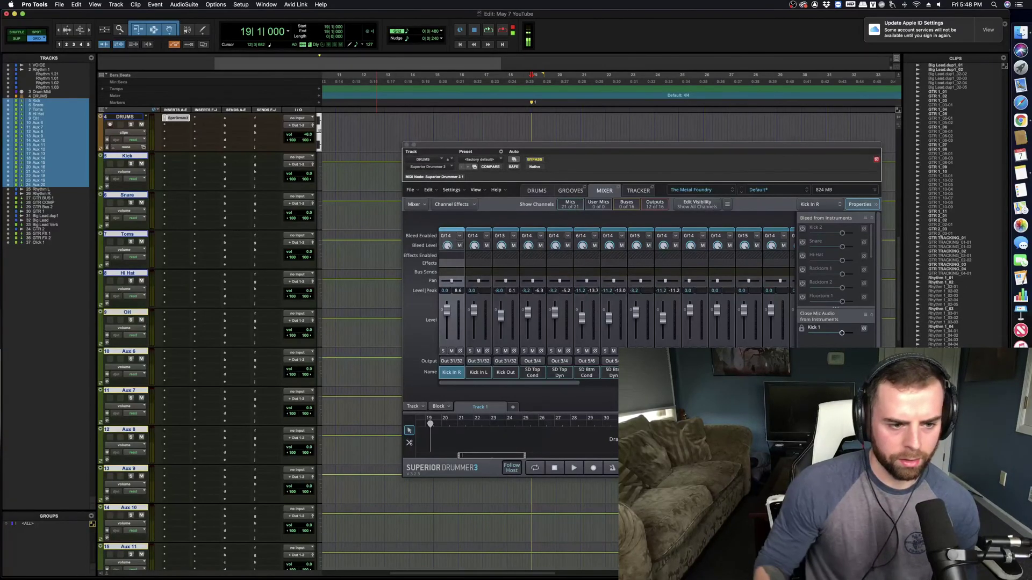
{"action": "double_click", "coordinate": [129, 351]}
{"action": "type", "text": "Room 1"}
{"action": "key", "text": "Return"}
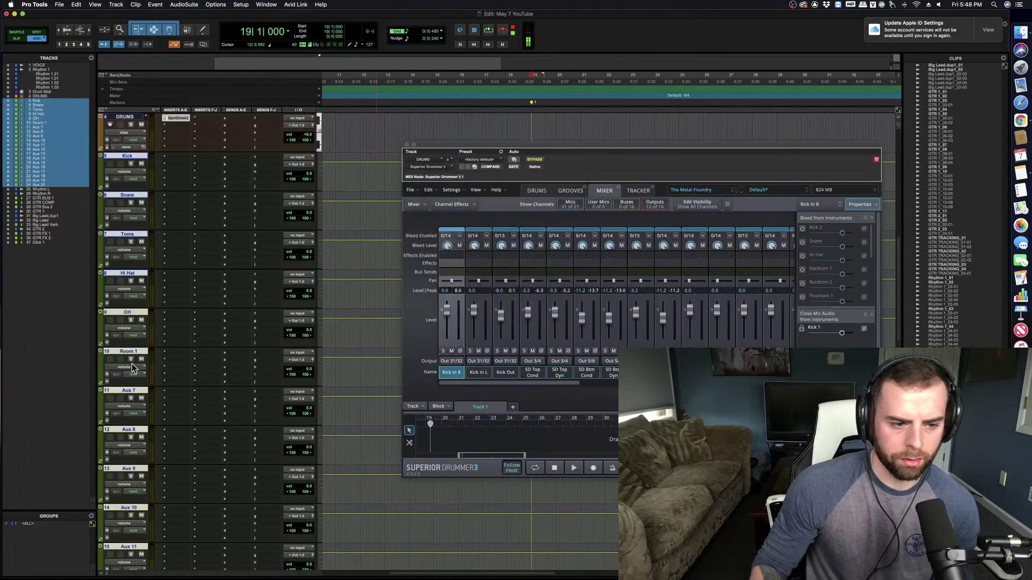
{"action": "double_click", "coordinate": [133, 392]}
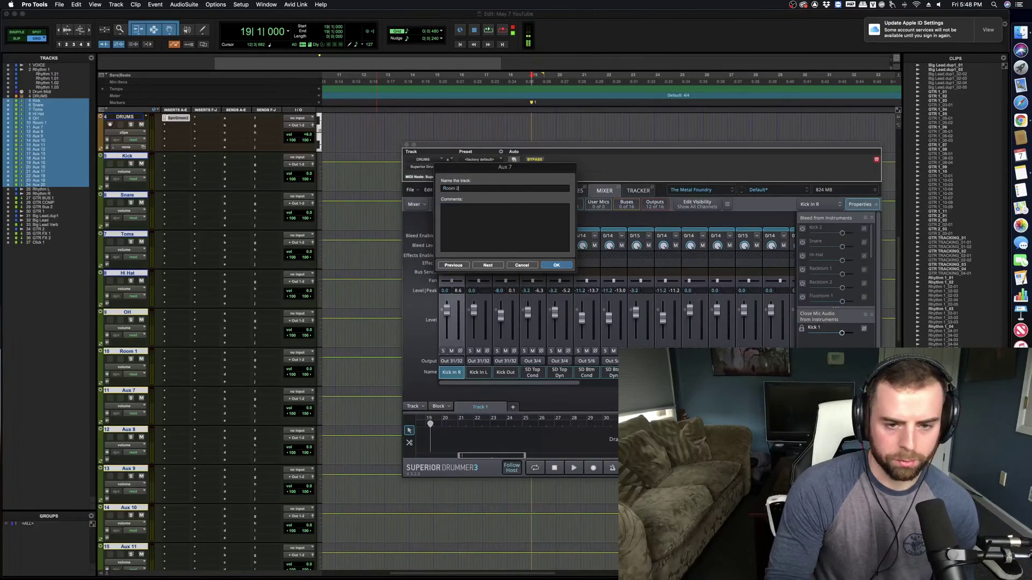
{"action": "key", "text": "Return"}
Step: Play the drum part briefly from bar 19 to check the signal on the mixer channels
{"action": "key", "text": "space"}
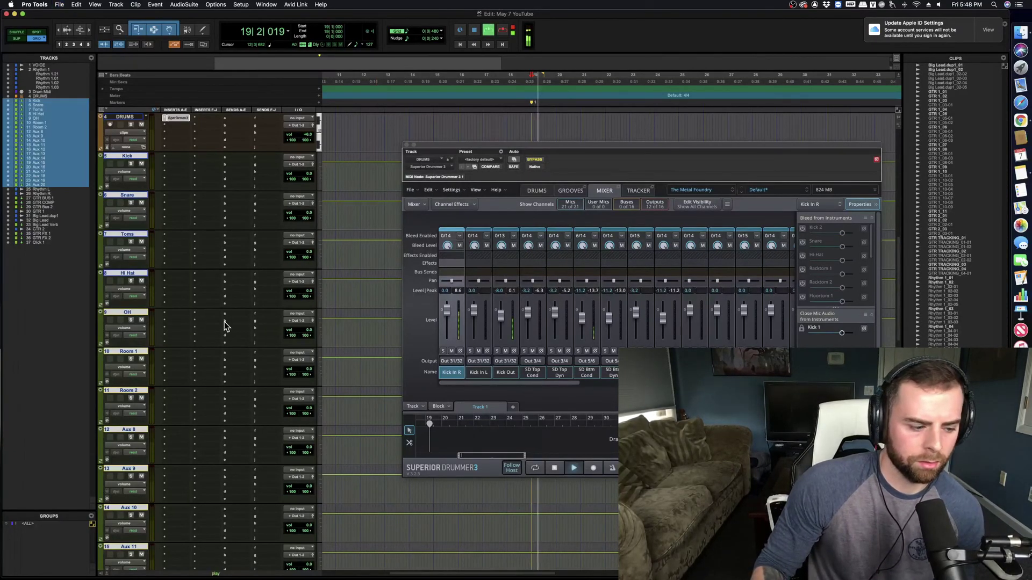
{"action": "scroll", "coordinate": [224, 323], "scroll_direction": "up", "scroll_amount": 5}
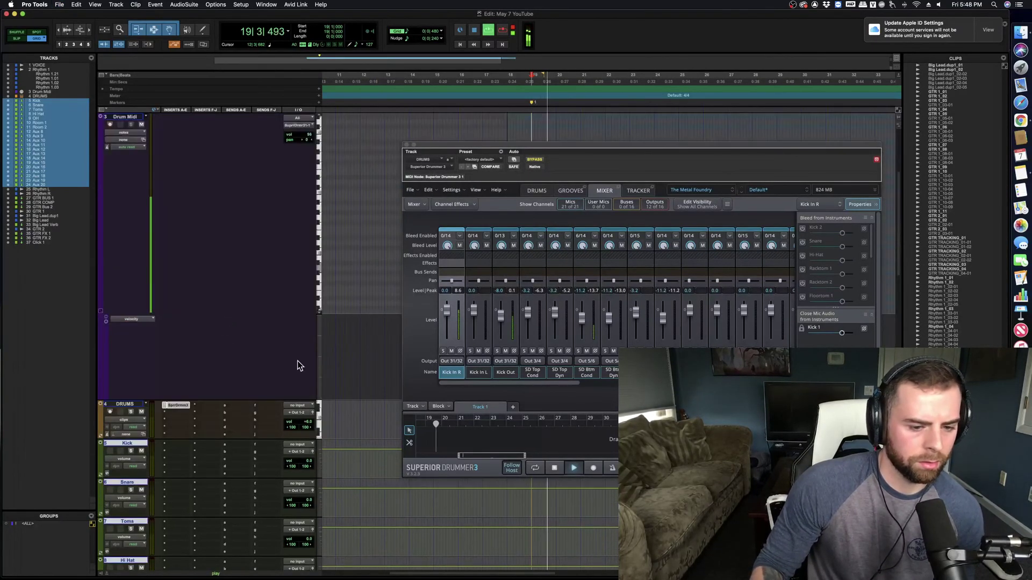
{"action": "key", "text": "space"}
Step: Set the Kick track's input to Superior Drummer's plug-in output S31/32
{"action": "left_click", "coordinate": [299, 445]}
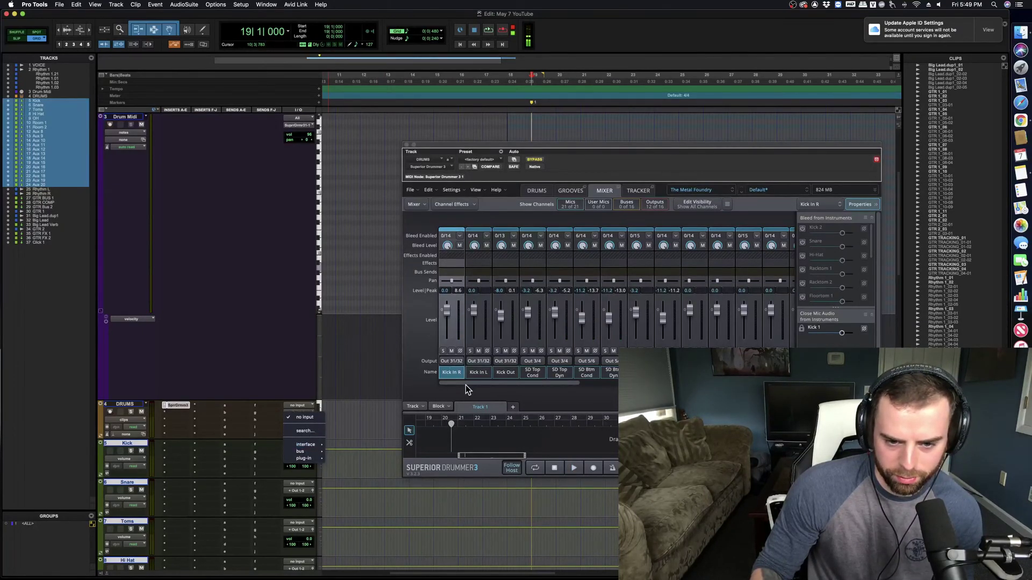
{"action": "mouse_move", "coordinate": [306, 446]}
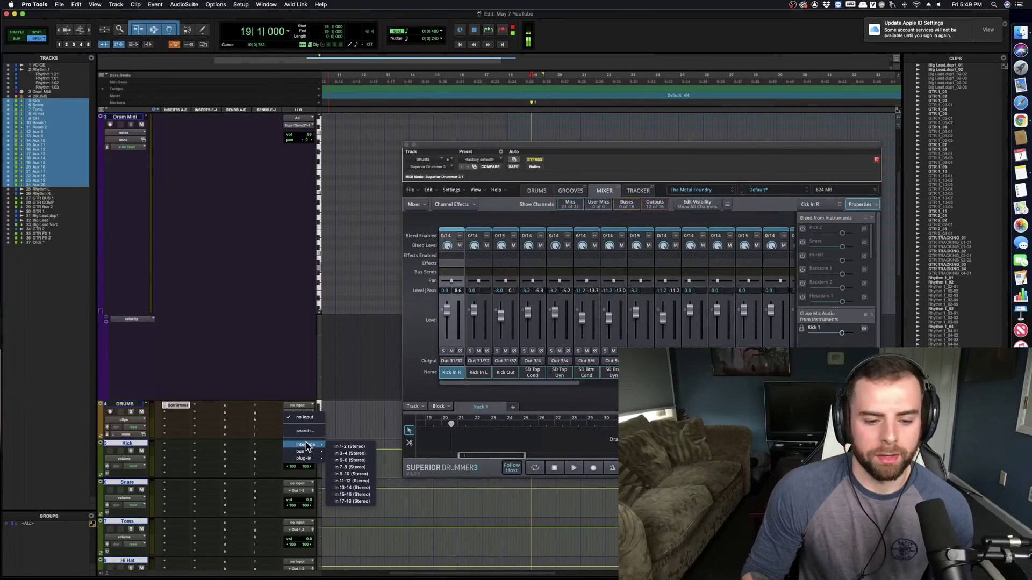
{"action": "mouse_move", "coordinate": [424, 461]}
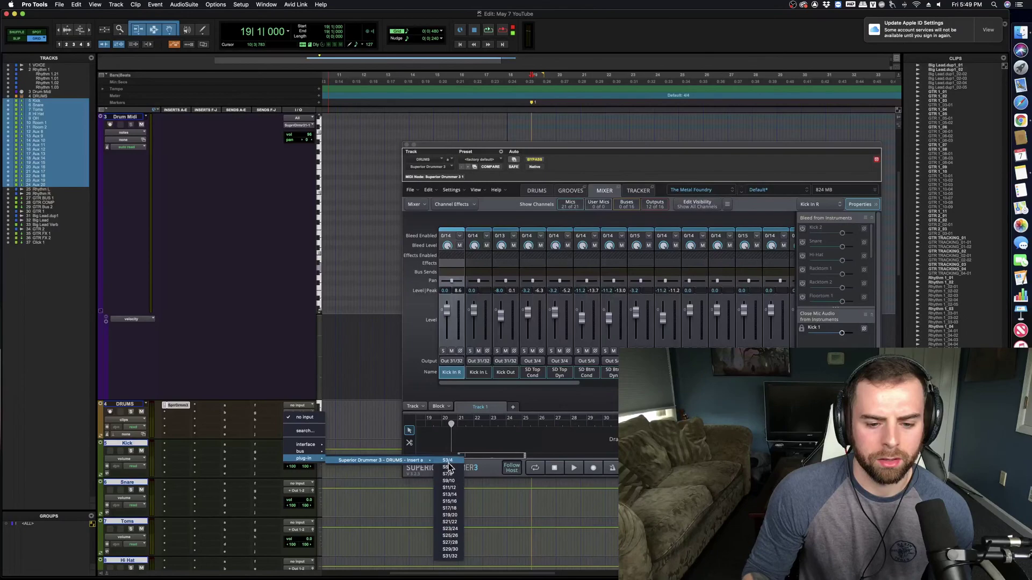
{"action": "left_click", "coordinate": [452, 557]}
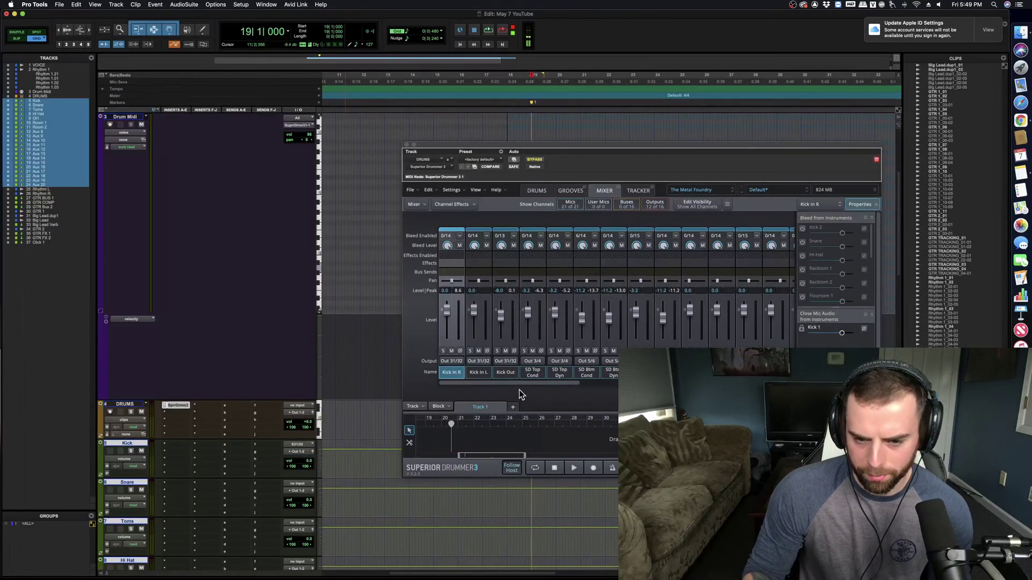
Step: Route the SD Btm Cond and SD Btm Dyn mixer channels to Out 3/4
{"action": "scroll", "coordinate": [537, 380], "scroll_direction": "right", "scroll_amount": 2}
{"action": "left_click_drag", "start_coordinate": [543, 379], "coordinate": [525, 380]}
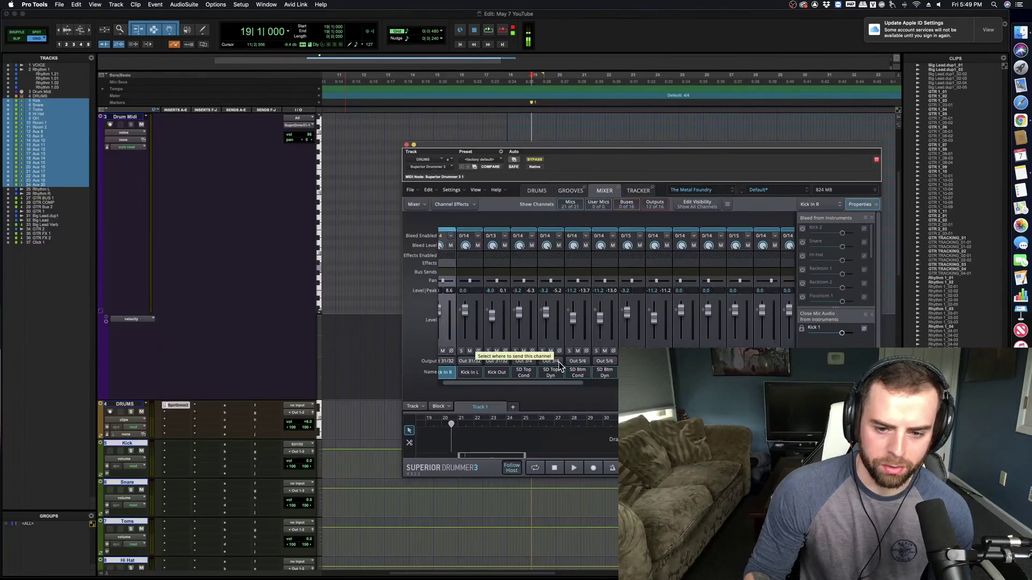
{"action": "left_click", "coordinate": [577, 361]}
{"action": "left_click", "coordinate": [588, 55]}
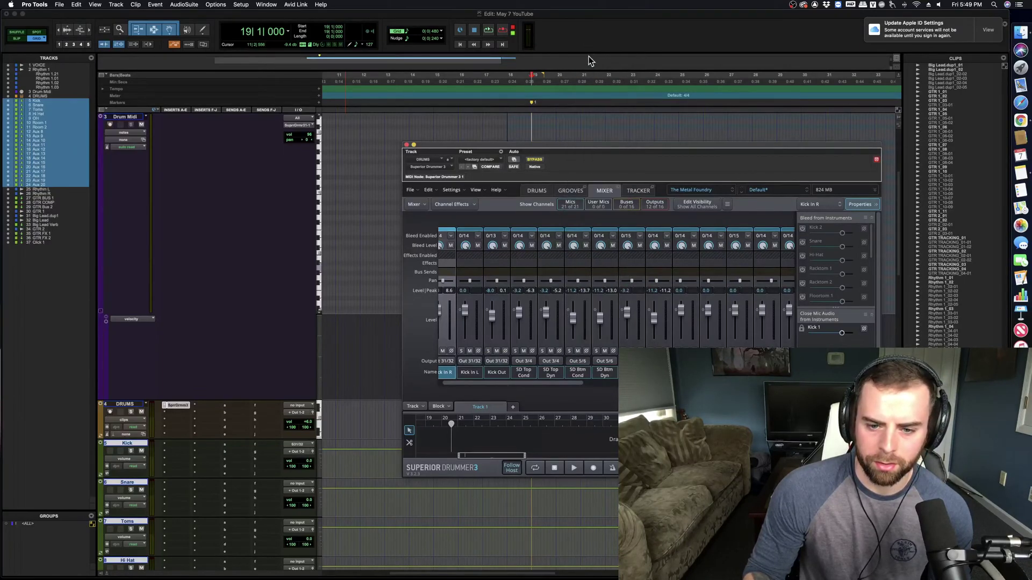
{"action": "left_click", "coordinate": [607, 362]}
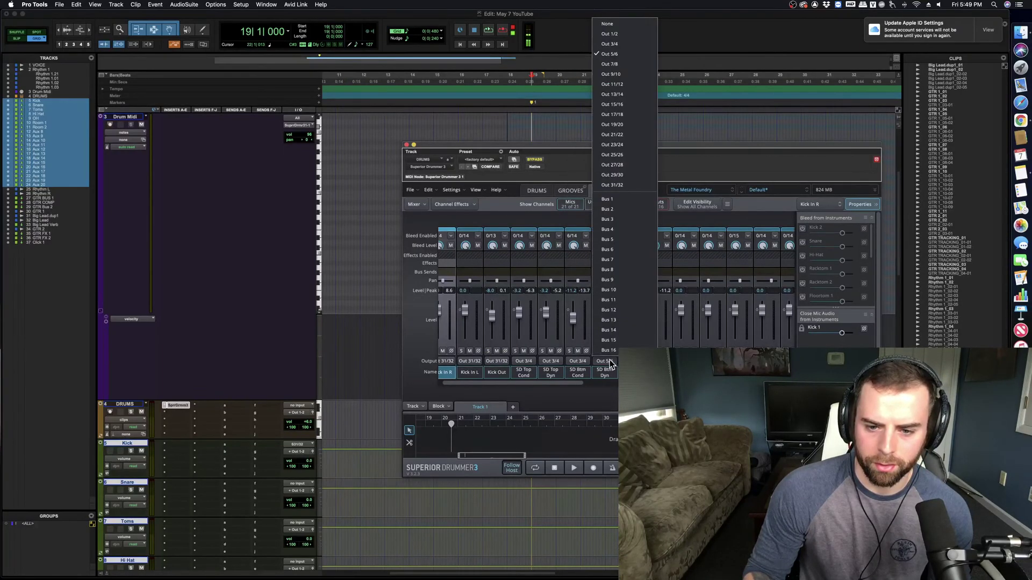
{"action": "left_click", "coordinate": [609, 44]}
Step: Set the Snare track's input to Superior Drummer's plug-in output S3/4
{"action": "left_click", "coordinate": [305, 485]}
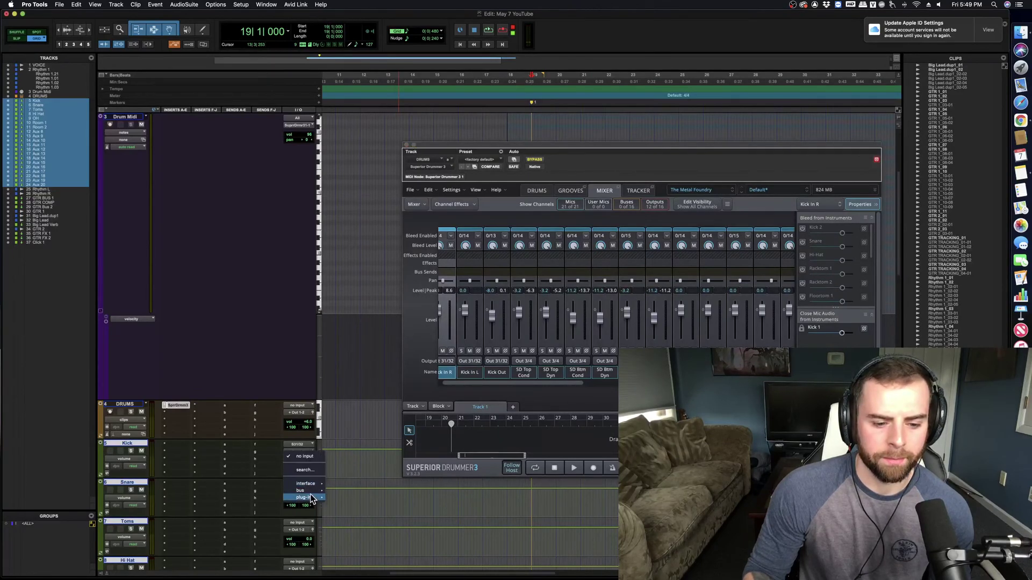
{"action": "mouse_move", "coordinate": [304, 498]}
{"action": "mouse_move", "coordinate": [408, 499]}
{"action": "left_click", "coordinate": [445, 478]}
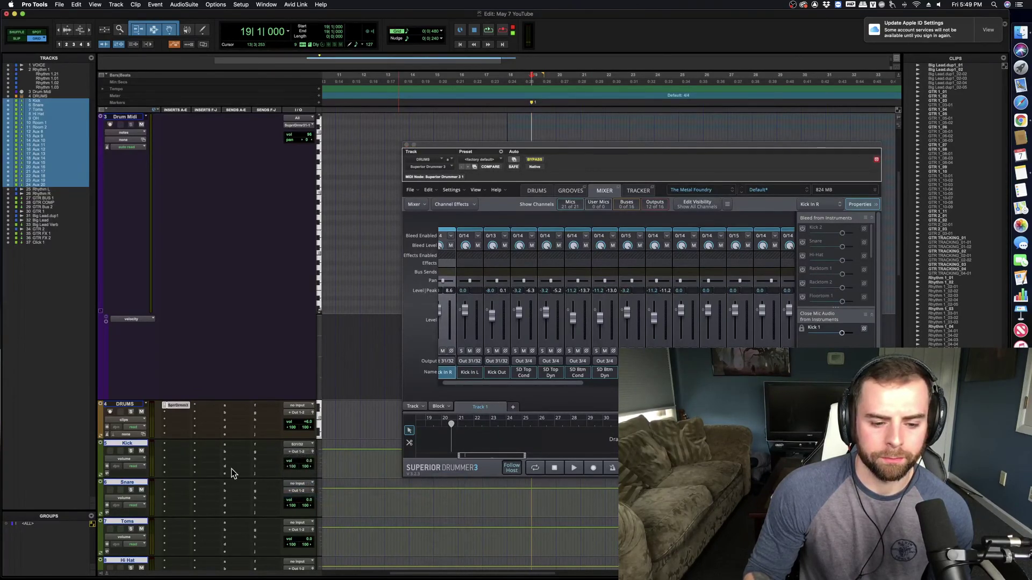
Step: Set the Toms track's input to Superior Drummer's plug-in output S9/10 and the Hi Hat track's input to S7/8
{"action": "scroll", "coordinate": [232, 473], "scroll_direction": "down", "scroll_amount": 5}
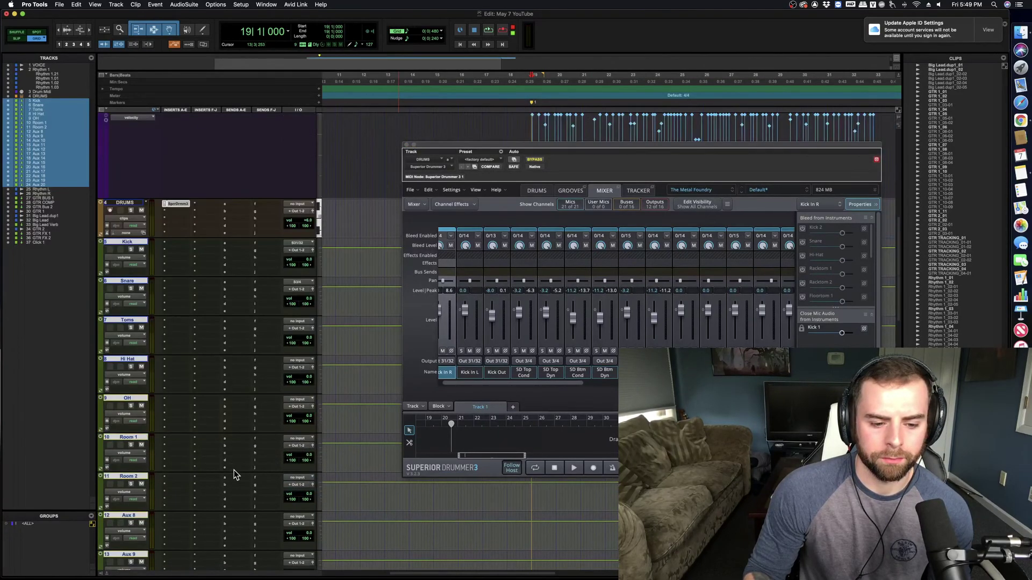
{"action": "left_click", "coordinate": [297, 321]}
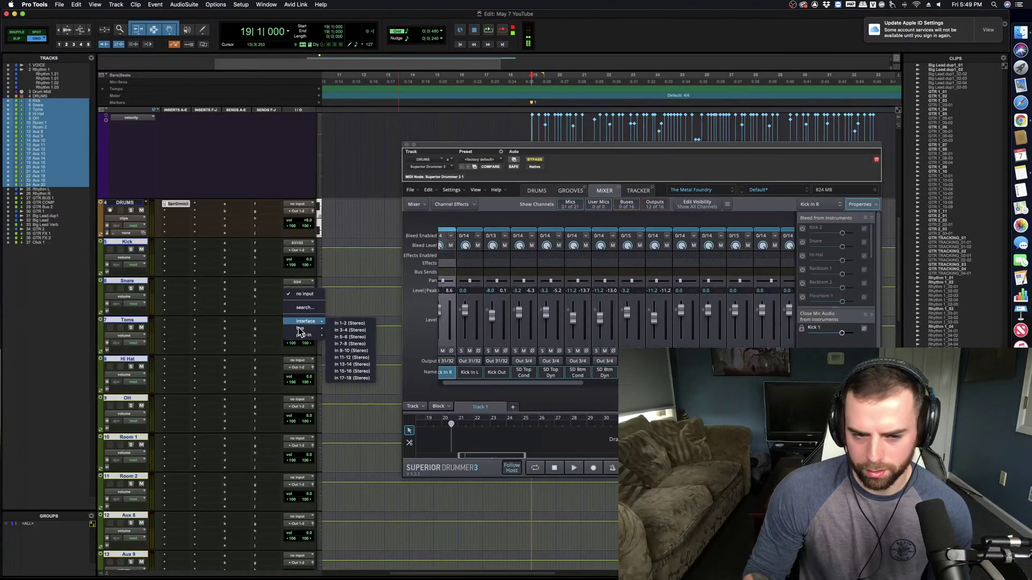
{"action": "mouse_move", "coordinate": [304, 336]}
{"action": "mouse_move", "coordinate": [374, 337]}
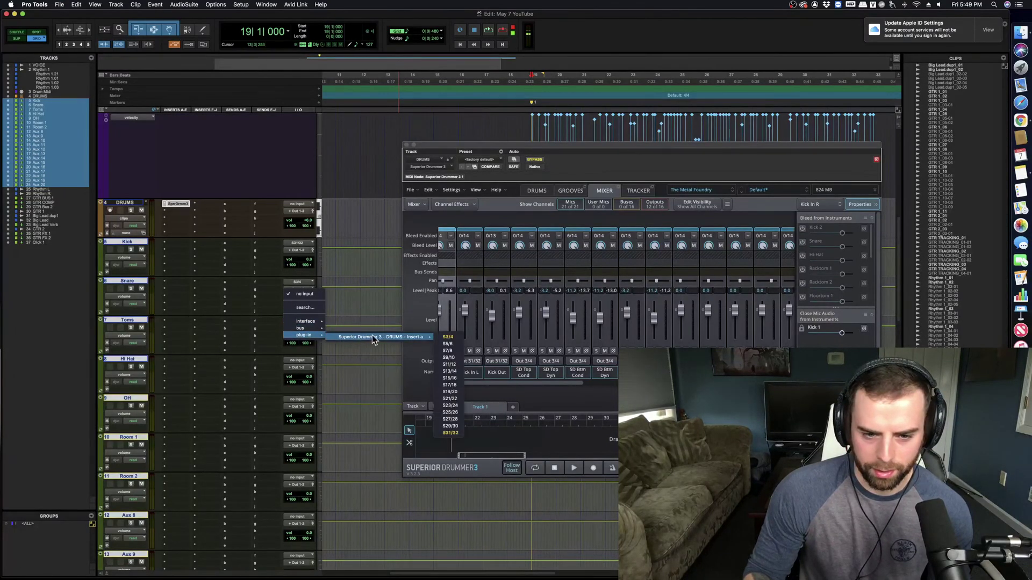
{"action": "left_click", "coordinate": [450, 358]}
{"action": "left_click", "coordinate": [298, 362]}
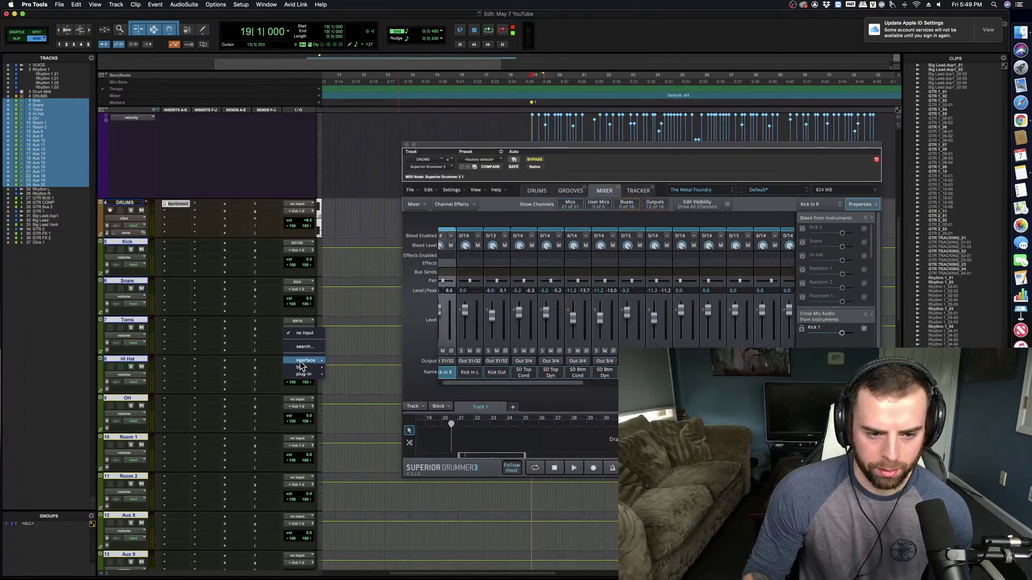
{"action": "mouse_move", "coordinate": [305, 374]}
{"action": "mouse_move", "coordinate": [352, 376]}
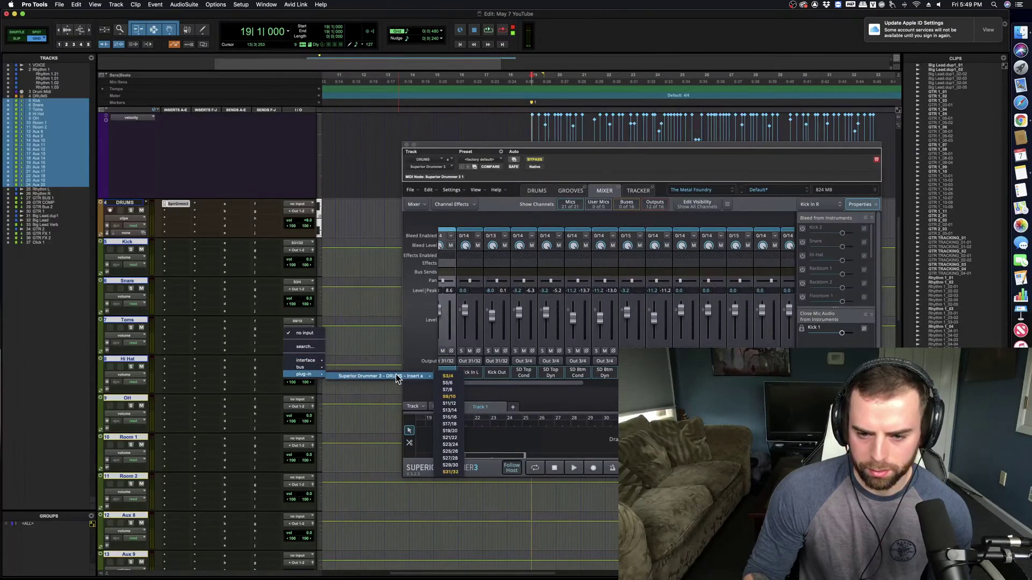
{"action": "left_click", "coordinate": [433, 390]}
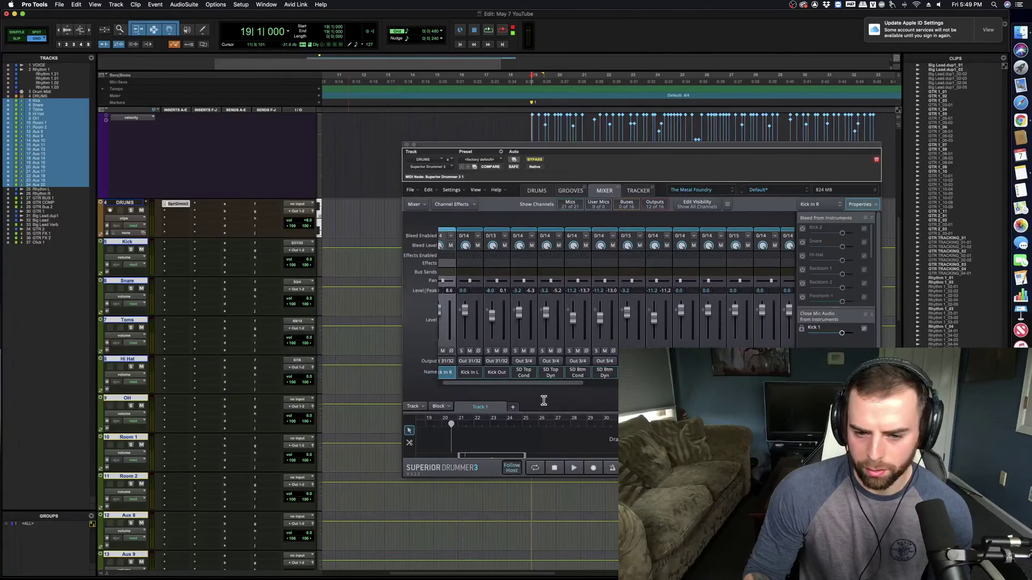
Step: Set the OH track's input to Superior Drummer's plug-in output S11/12
{"action": "left_click_drag", "start_coordinate": [533, 383], "coordinate": [584, 381]}
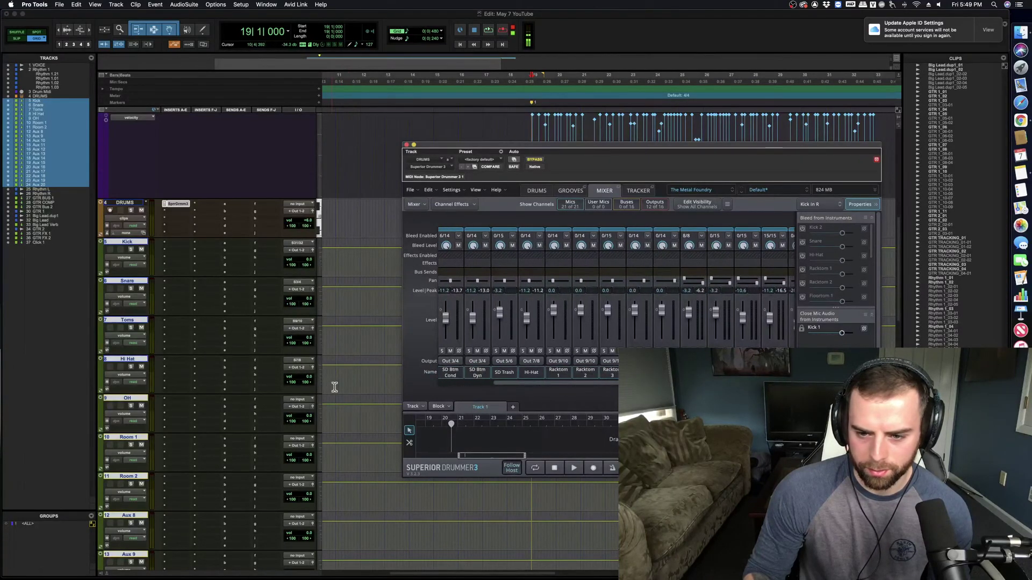
{"action": "left_click", "coordinate": [298, 401]}
{"action": "mouse_move", "coordinate": [307, 414]}
{"action": "mouse_move", "coordinate": [404, 417]}
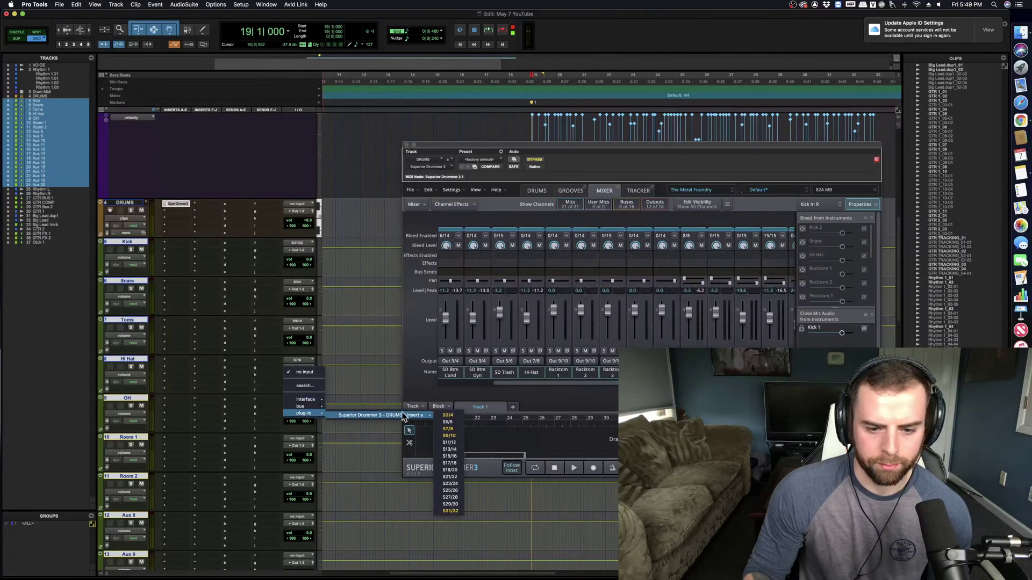
{"action": "left_click", "coordinate": [454, 443]}
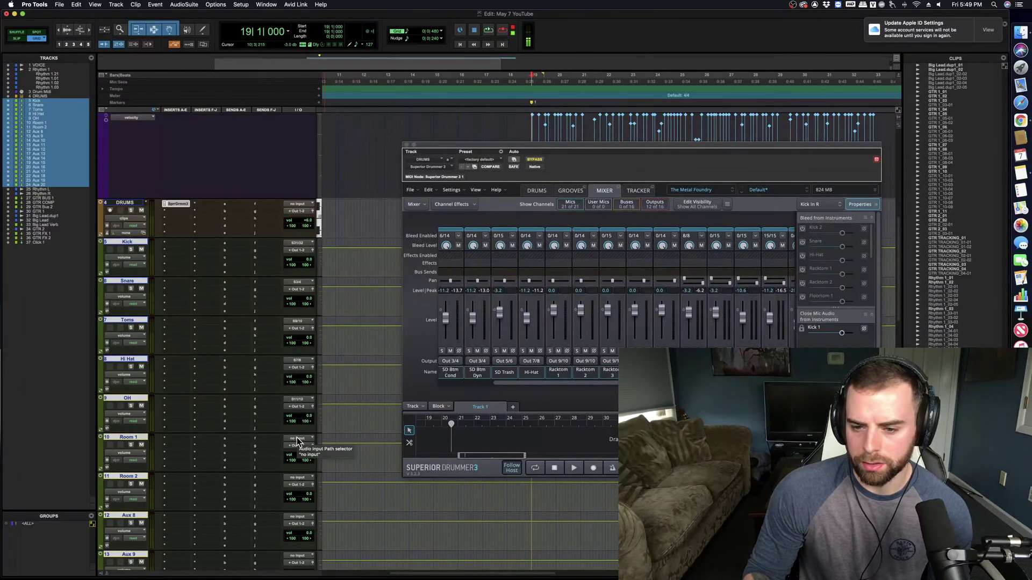
Step: Set the Room 1 track's input to Superior Drummer's plug-in output S13/14 and the Room 2 track's input to S17/18
{"action": "left_click", "coordinate": [298, 440]}
{"action": "mouse_move", "coordinate": [309, 453]}
{"action": "mouse_move", "coordinate": [361, 455]}
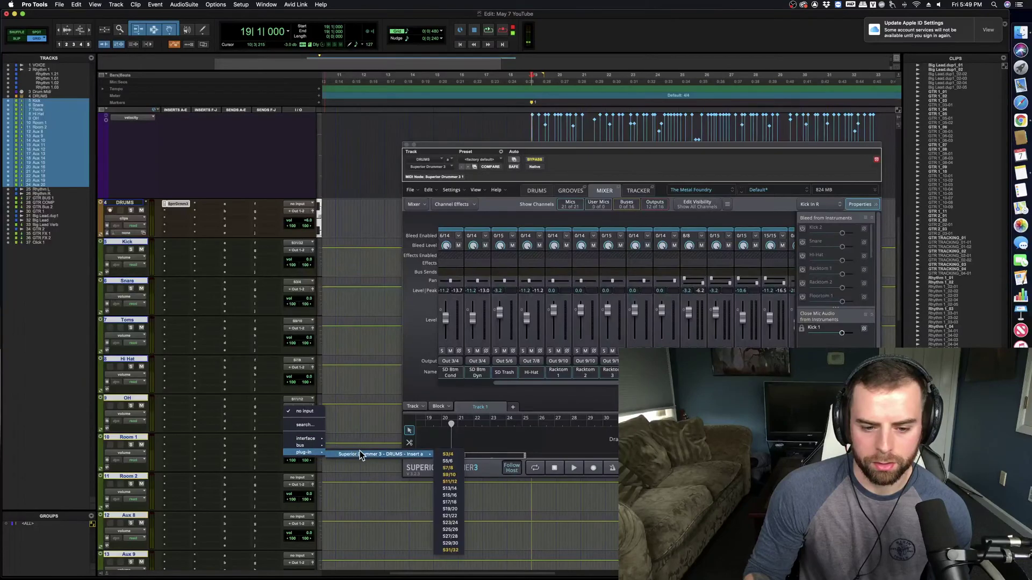
{"action": "left_click", "coordinate": [455, 489]}
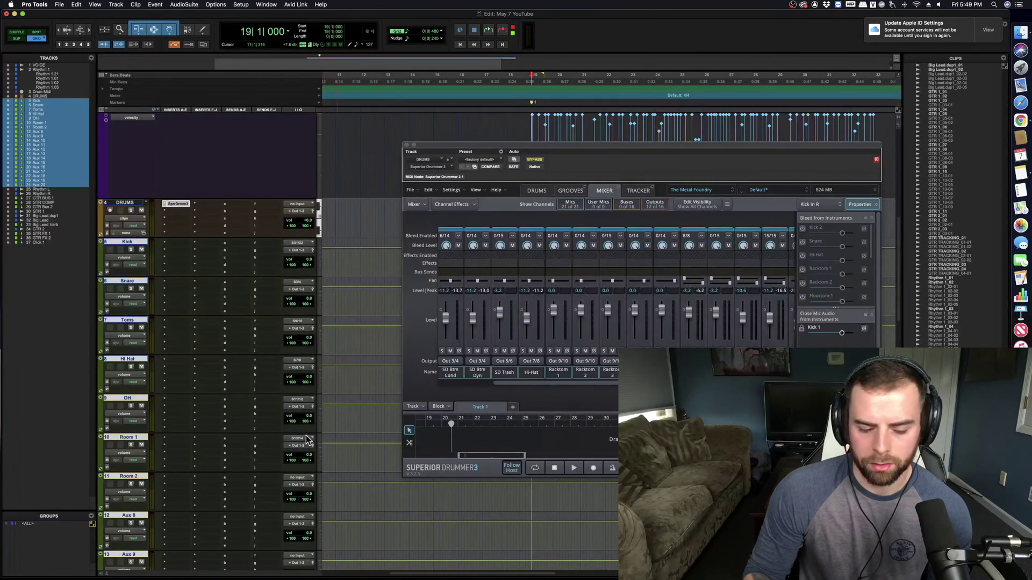
{"action": "left_click", "coordinate": [307, 481]}
{"action": "mouse_move", "coordinate": [309, 491]}
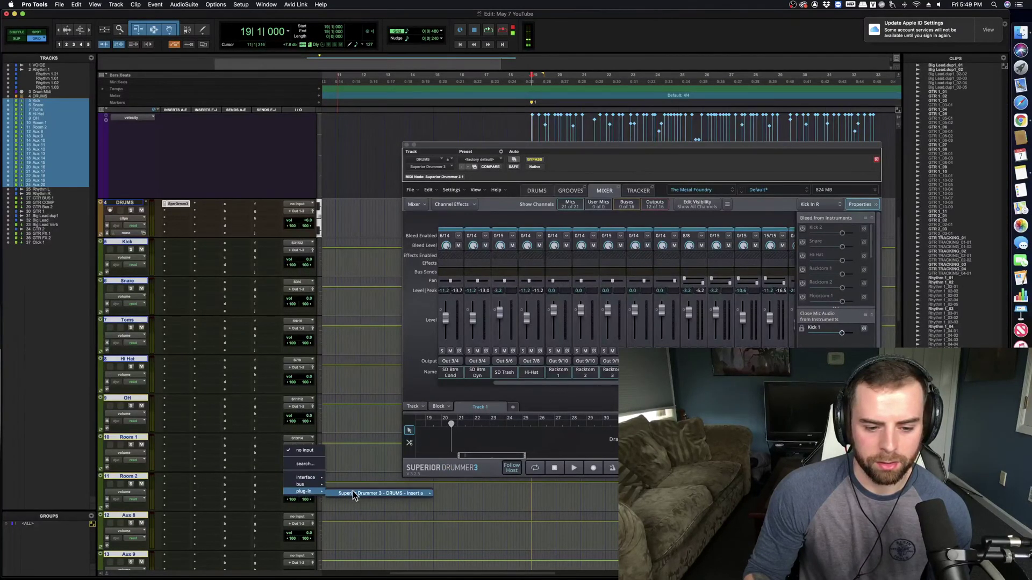
{"action": "mouse_move", "coordinate": [376, 493]}
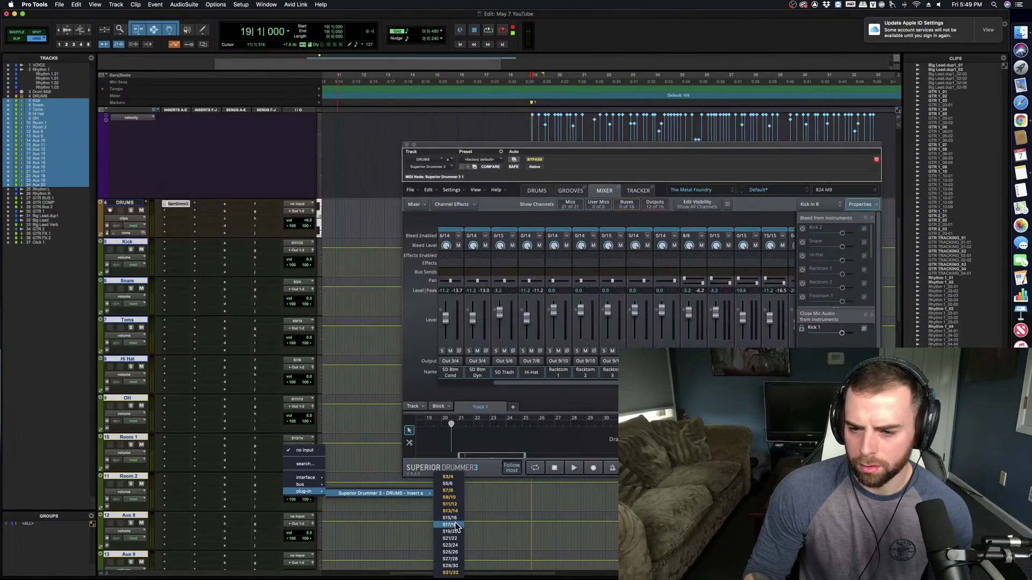
{"action": "left_click", "coordinate": [455, 525]}
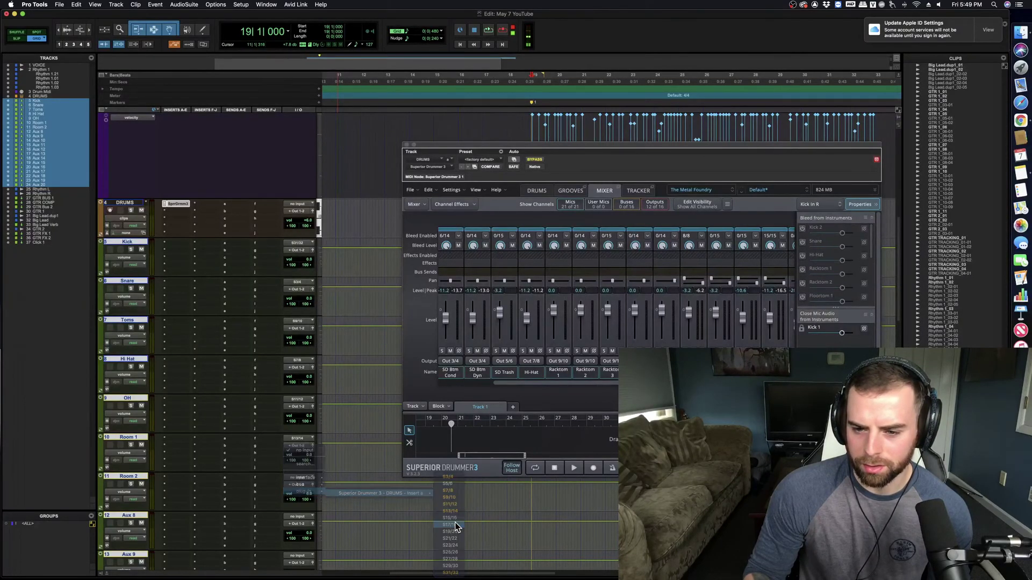
Step: Review the tom and overhead channels' outputs in the Superior Drummer mixer and play from bar 19 to check the aux track meters
{"action": "left_click_drag", "start_coordinate": [550, 383], "coordinate": [584, 383]}
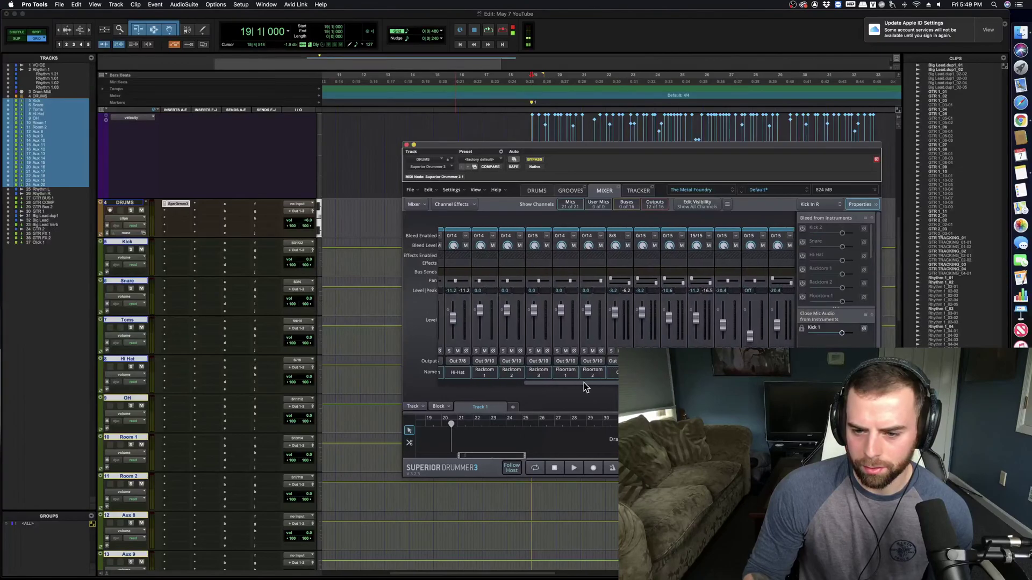
{"action": "key", "text": "space"}
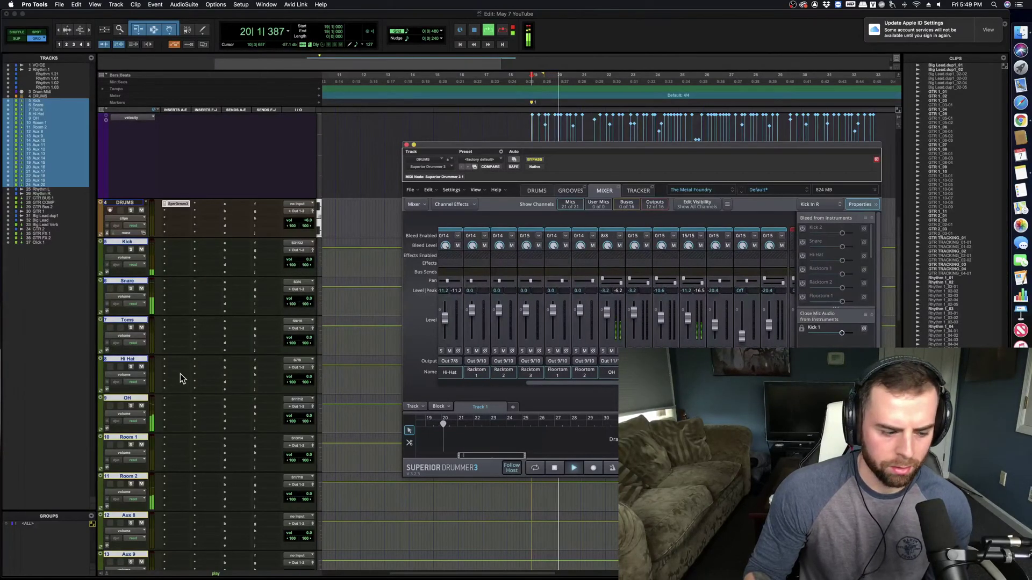
{"action": "key", "text": "space"}
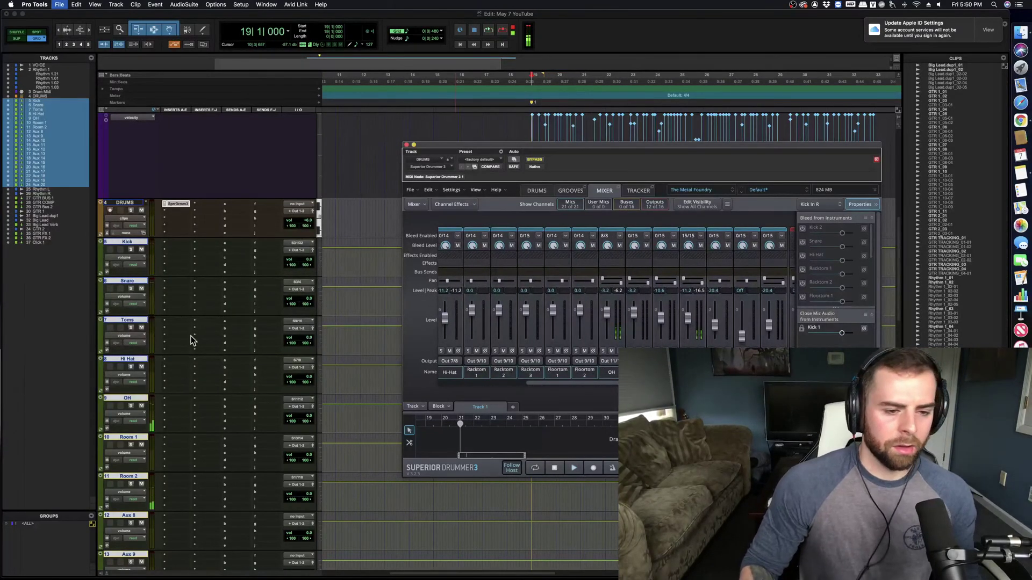
{"action": "key", "text": "space"}
Step: Close the plug-in window, solo the Kick track and play the Drum Midi part from bar 19
{"action": "left_click", "coordinate": [407, 145]}
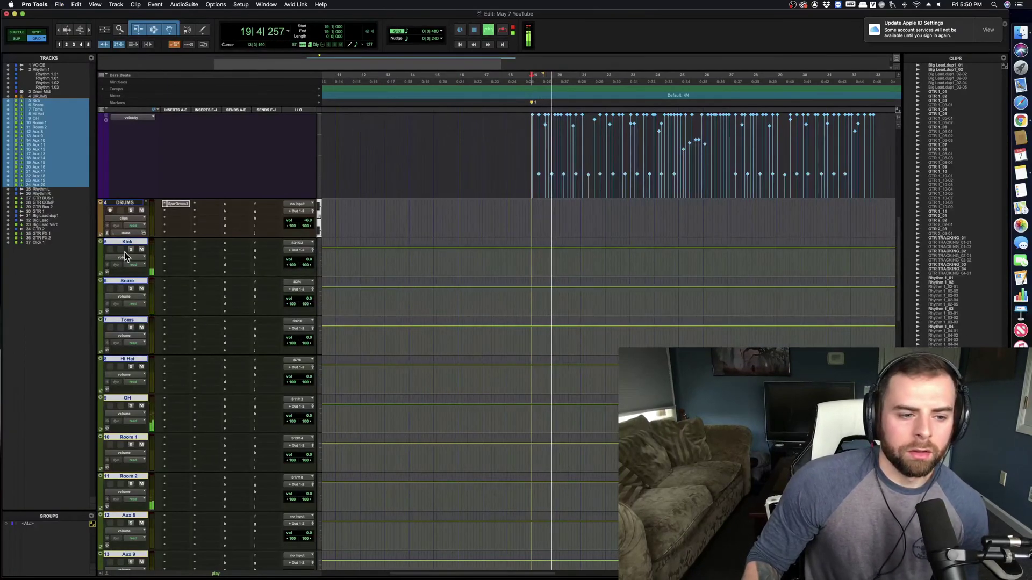
{"action": "scroll", "coordinate": [506, 269], "scroll_direction": "up", "scroll_amount": 5}
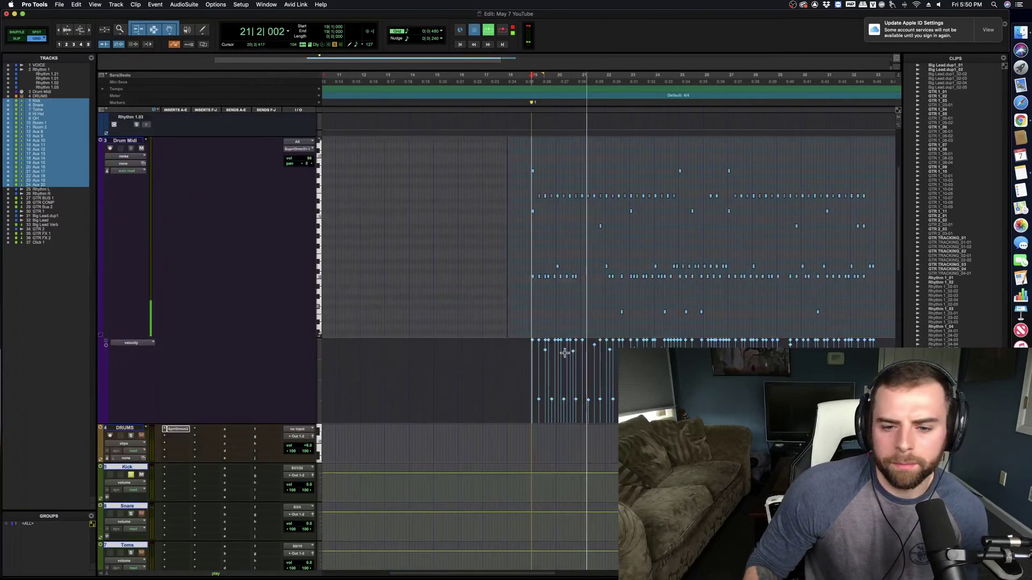
{"action": "key", "text": "space"}
{"action": "key", "text": "space"}
{"action": "key", "text": "super+bracketright"}
{"action": "key", "text": "super+bracketright"}
{"action": "scroll", "coordinate": [382, 392], "scroll_direction": "down", "scroll_amount": 1}
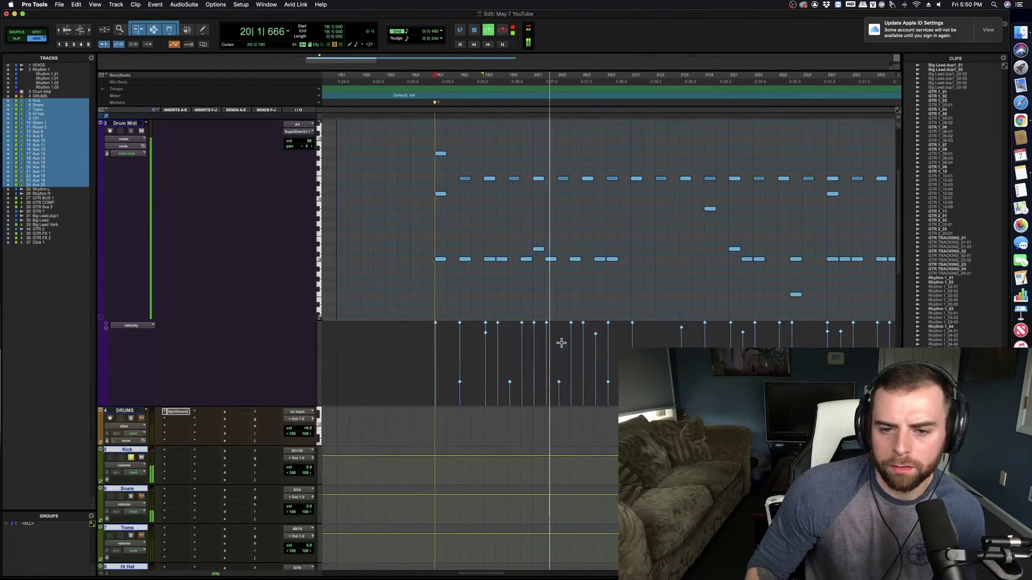
Step: Reopen Superior Drummer on the DRUMS track and check the kick channels in its mixer during playback
{"action": "left_click", "coordinate": [177, 406]}
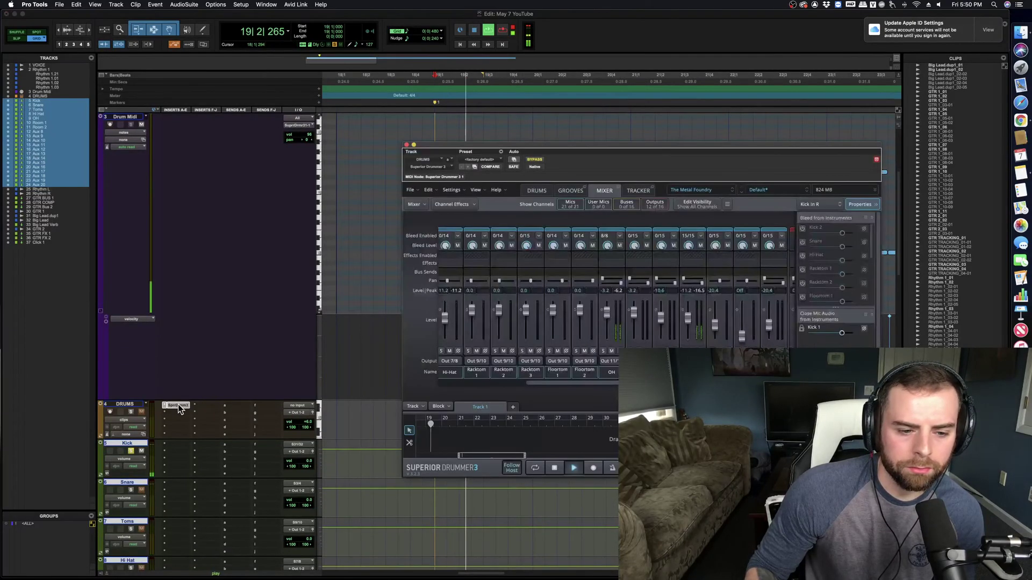
{"action": "scroll", "coordinate": [487, 376], "scroll_direction": "left", "scroll_amount": 5}
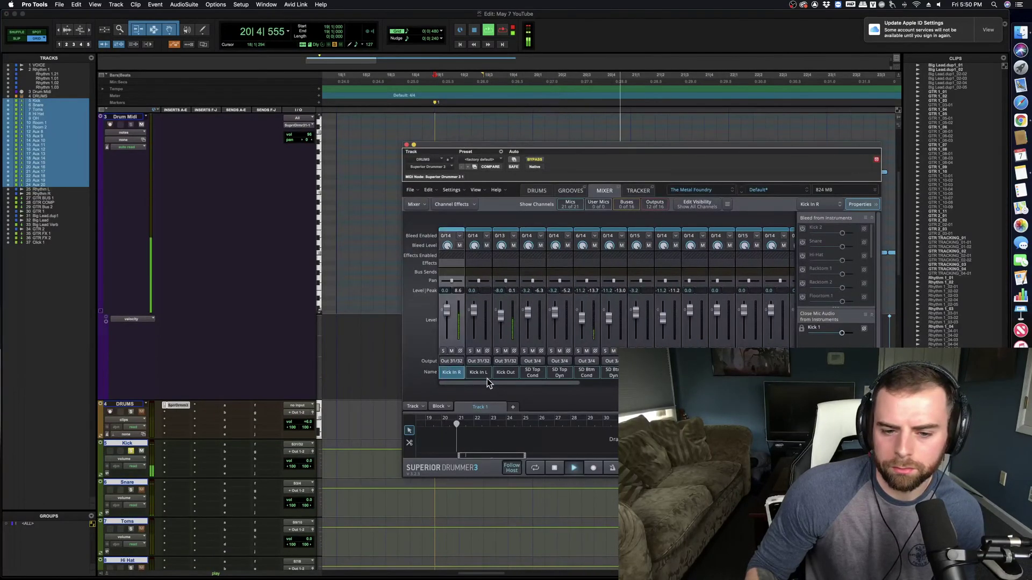
{"action": "key", "text": "space"}
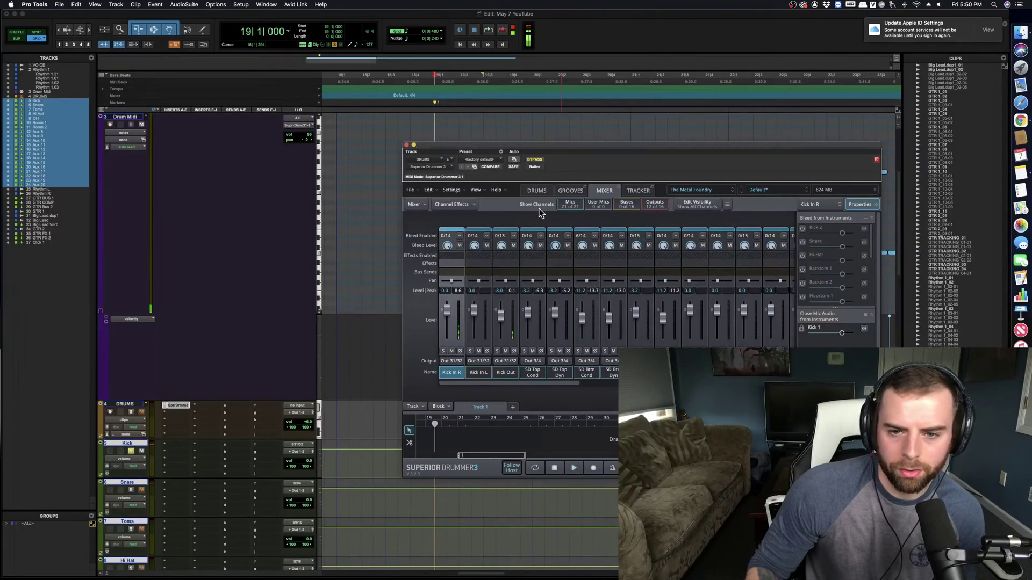
Step: Audition alternative drums for Kick 1 in the kit view during playback and choose the 18x22" Sonor Tomas Haake Custom SQ2
{"action": "left_click", "coordinate": [536, 191]}
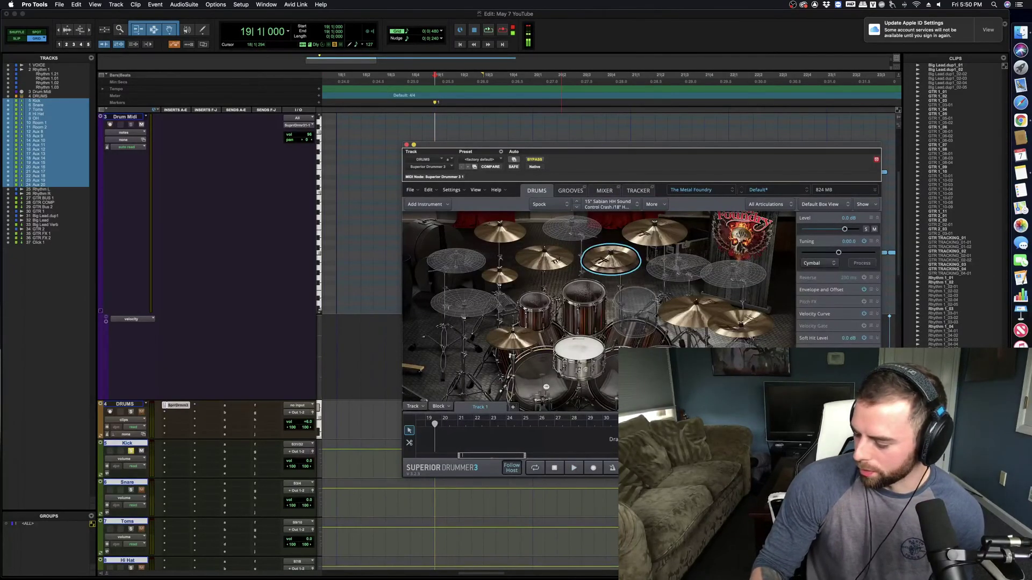
{"action": "key", "text": "space"}
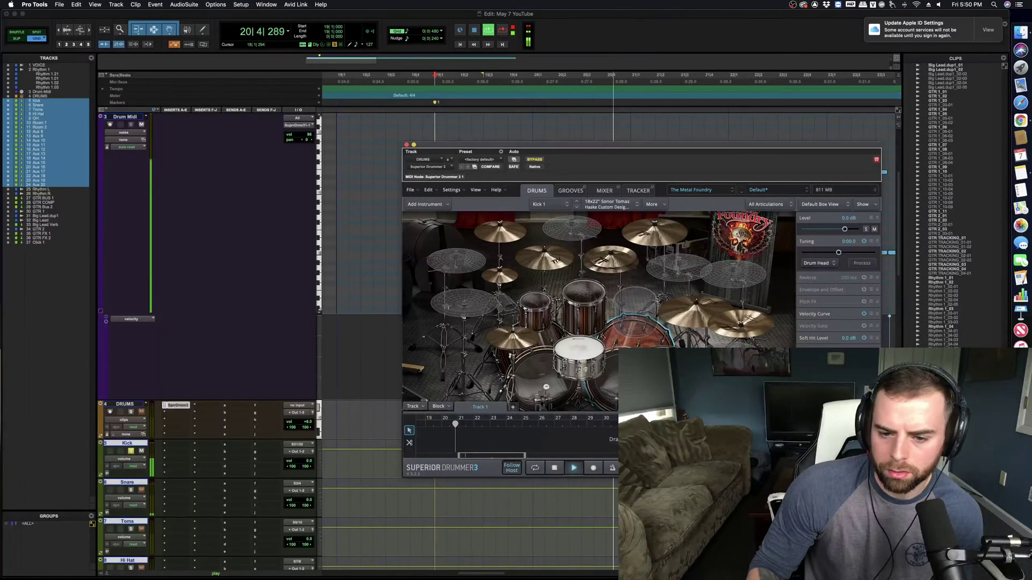
{"action": "key", "text": "space"}
{"action": "key", "text": "super+s"}
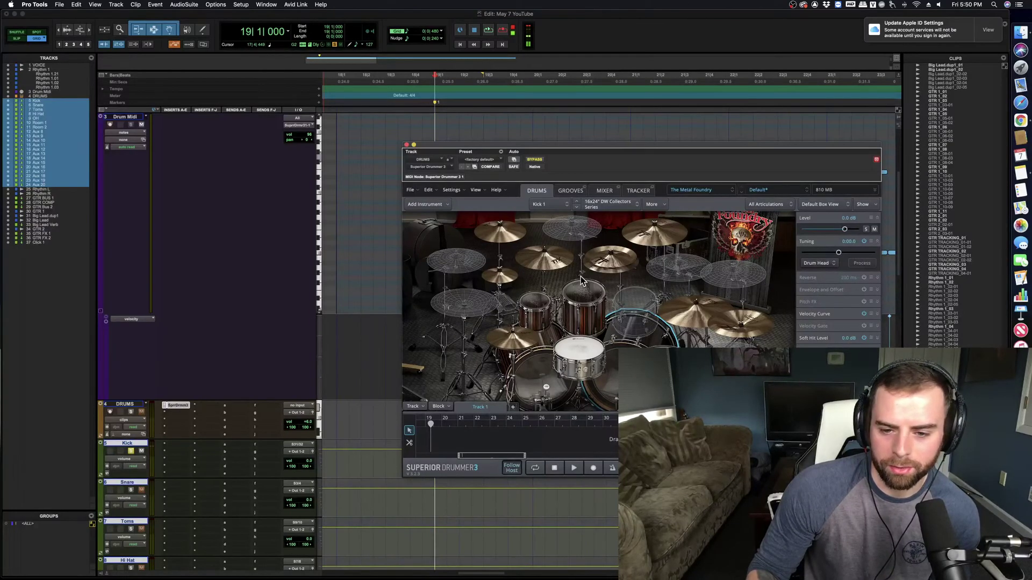
{"action": "key", "text": "space"}
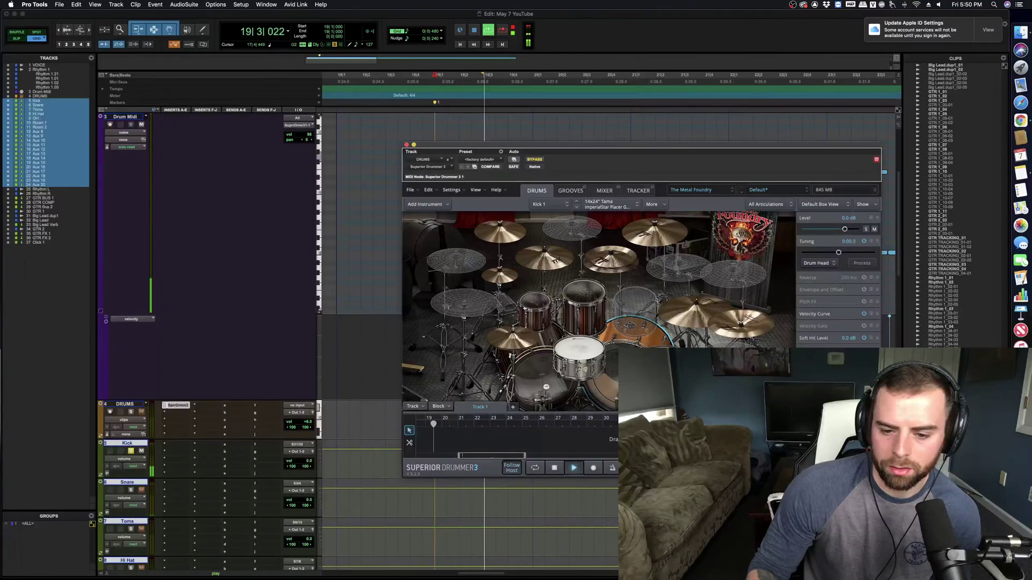
{"action": "key", "text": "Down"}
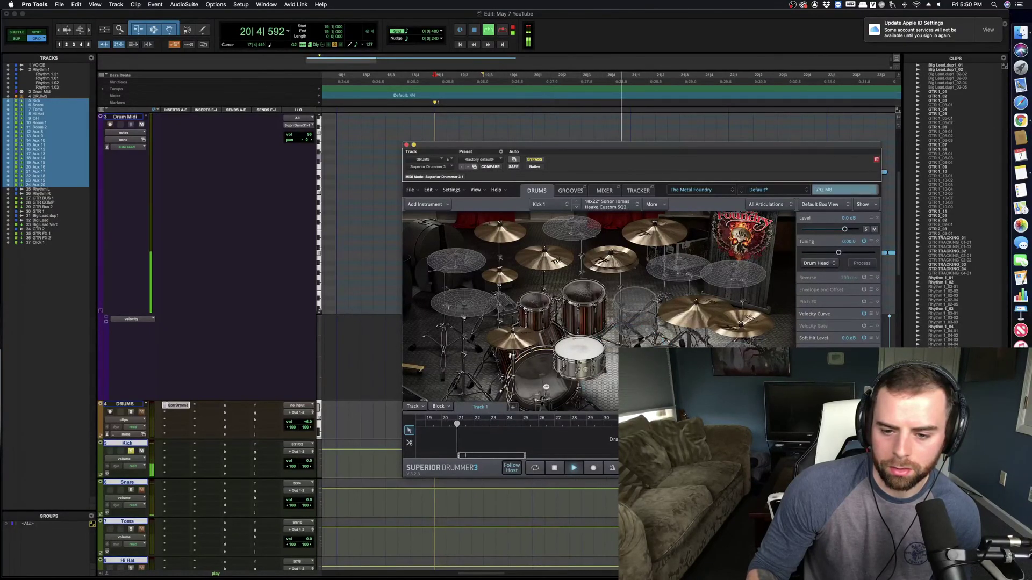
{"action": "key", "text": "space"}
{"action": "key", "text": "space"}
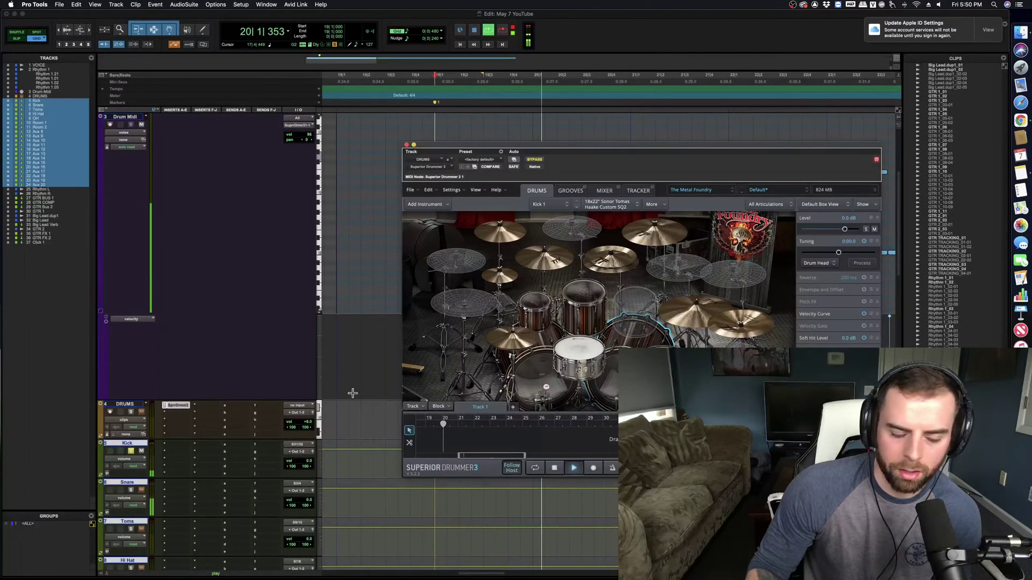
Step: Solo the Snare track instead of Kick, play from bar 19 and check the snare channels in the Superior Drummer mixer
{"action": "scroll", "coordinate": [218, 426], "scroll_direction": "down", "scroll_amount": 5}
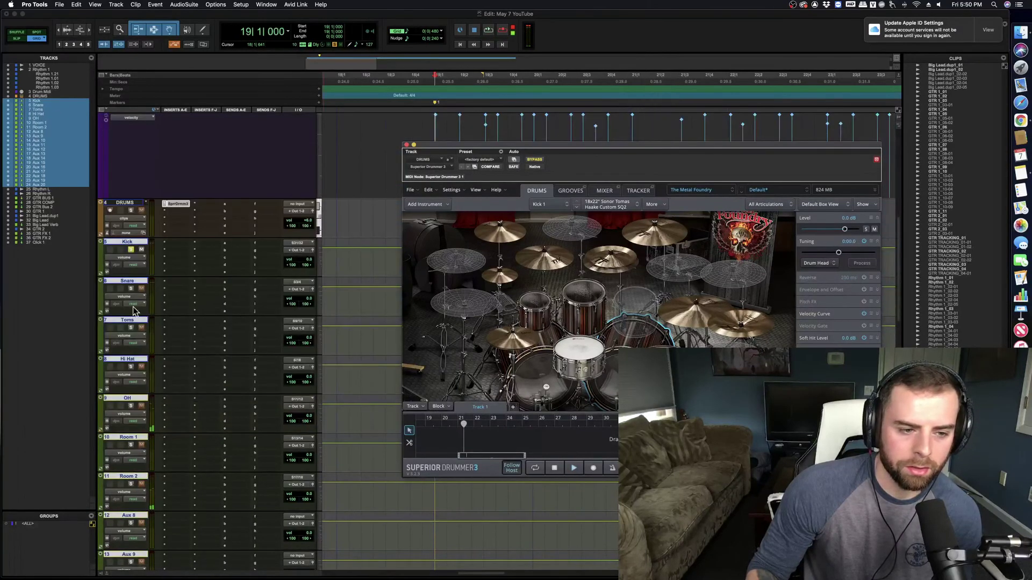
{"action": "key", "text": "space"}
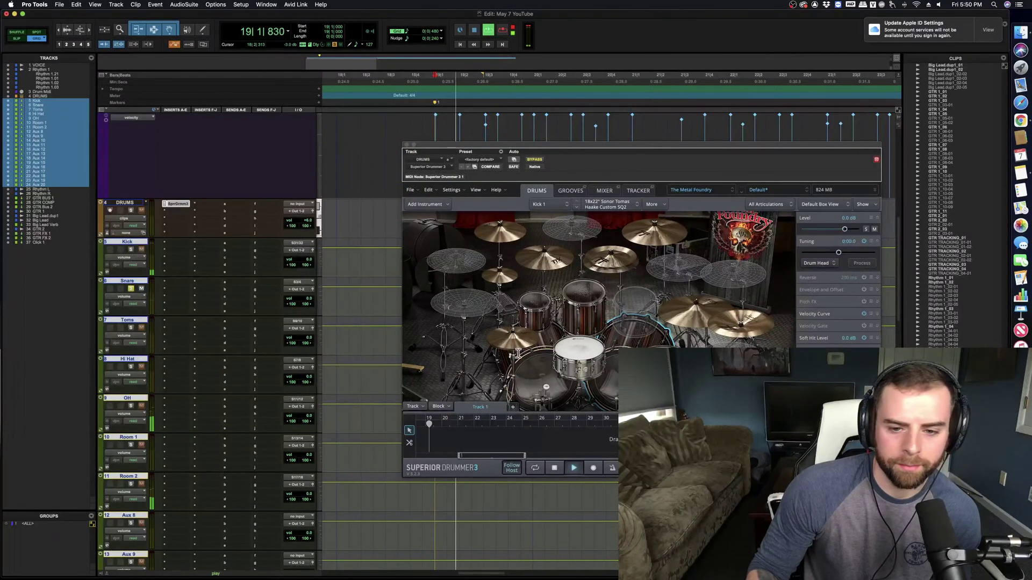
{"action": "left_click", "coordinate": [603, 191]}
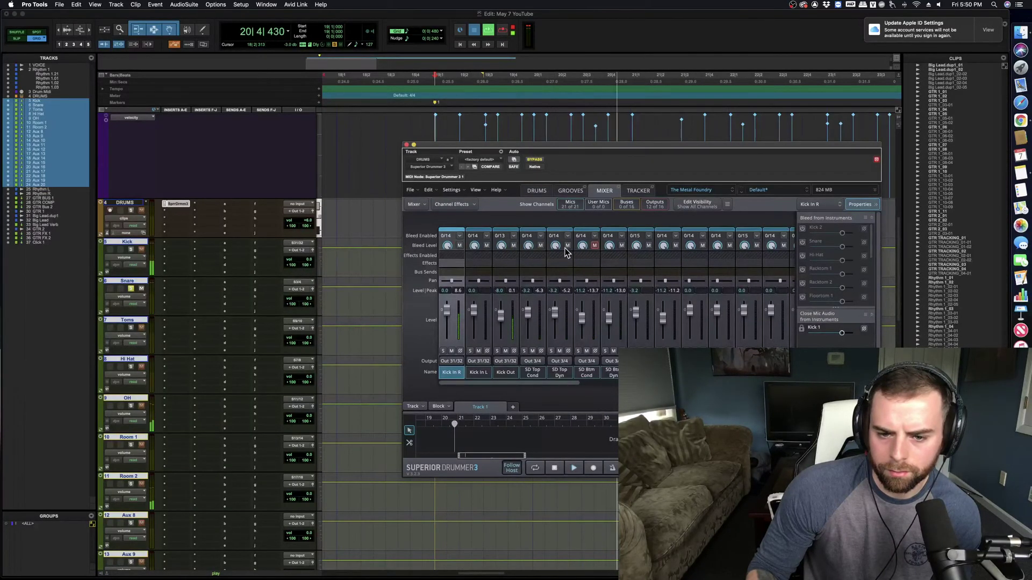
{"action": "left_click", "coordinate": [537, 190]}
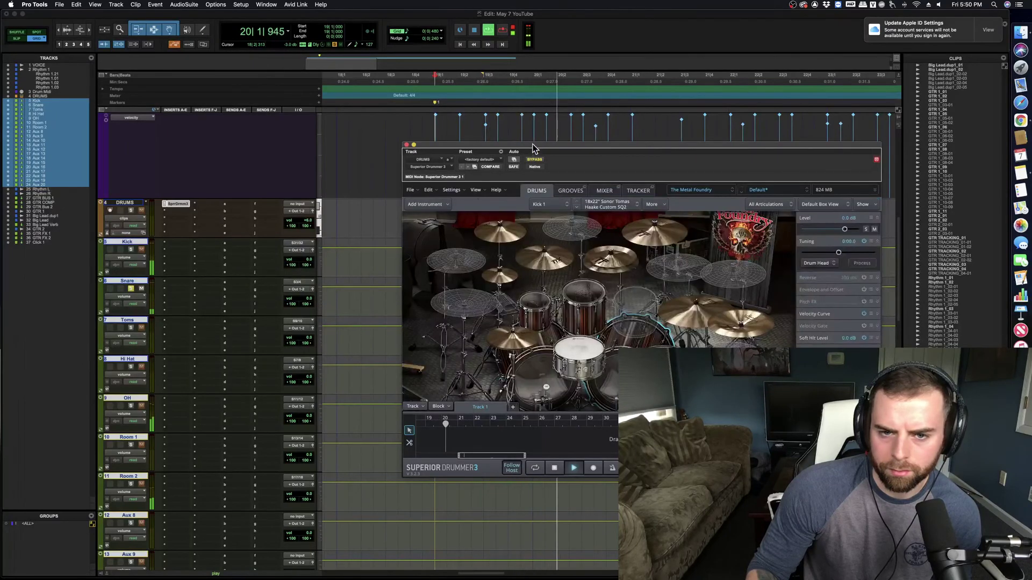
Step: Add test snare notes in bar 17 of Drum Midi at beats 1, 2, 2|480, 3 and 4, lowering the second and third notes' velocities
{"action": "left_click_drag", "start_coordinate": [530, 146], "coordinate": [561, 310]}
{"action": "scroll", "coordinate": [554, 267], "scroll_direction": "up", "scroll_amount": 4}
{"action": "scroll", "coordinate": [554, 268], "scroll_direction": "left", "scroll_amount": 5}
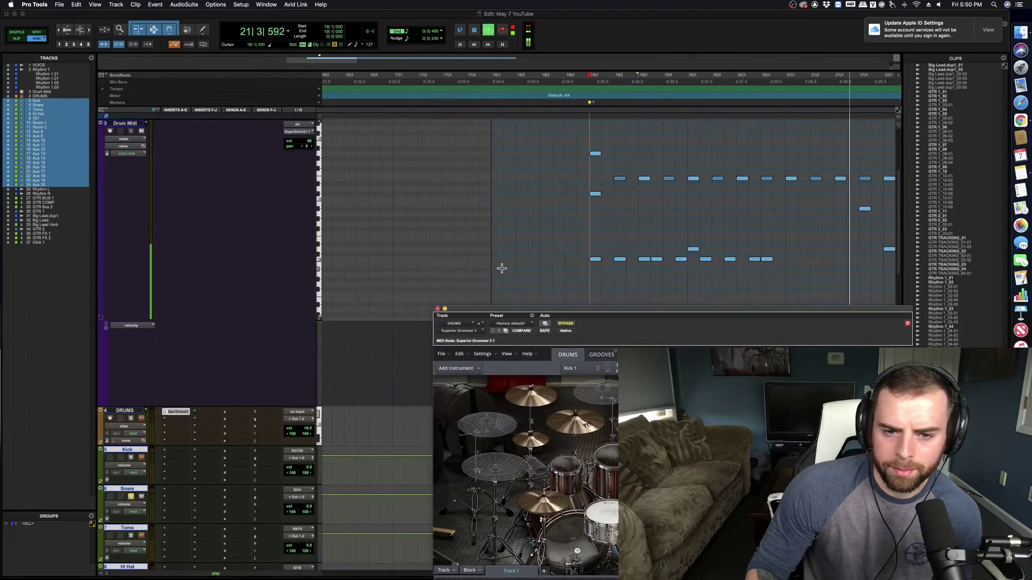
{"action": "key", "text": "space"}
{"action": "left_click", "coordinate": [399, 249]}
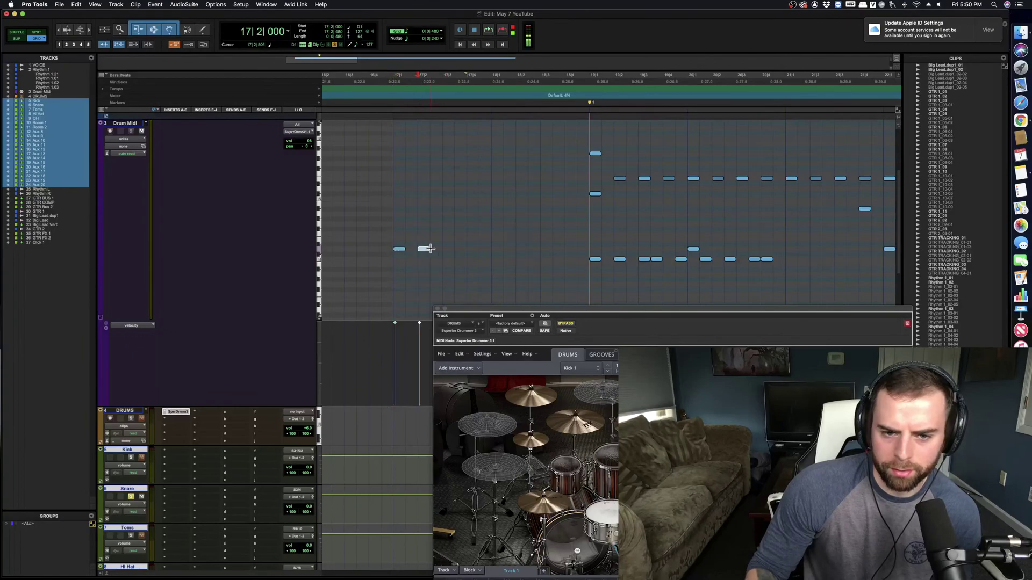
{"action": "left_click", "coordinate": [438, 309]}
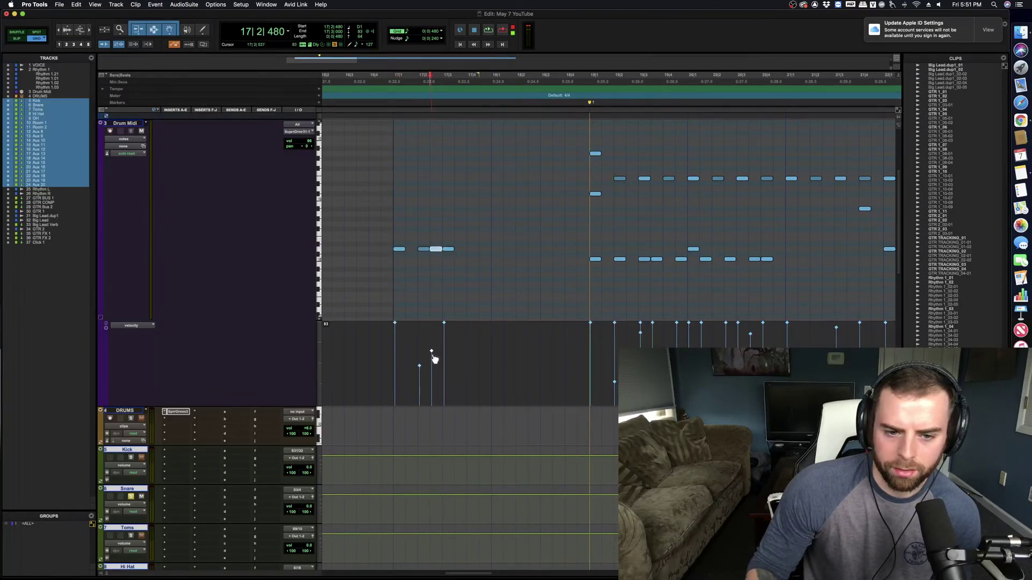
{"action": "key", "text": "space"}
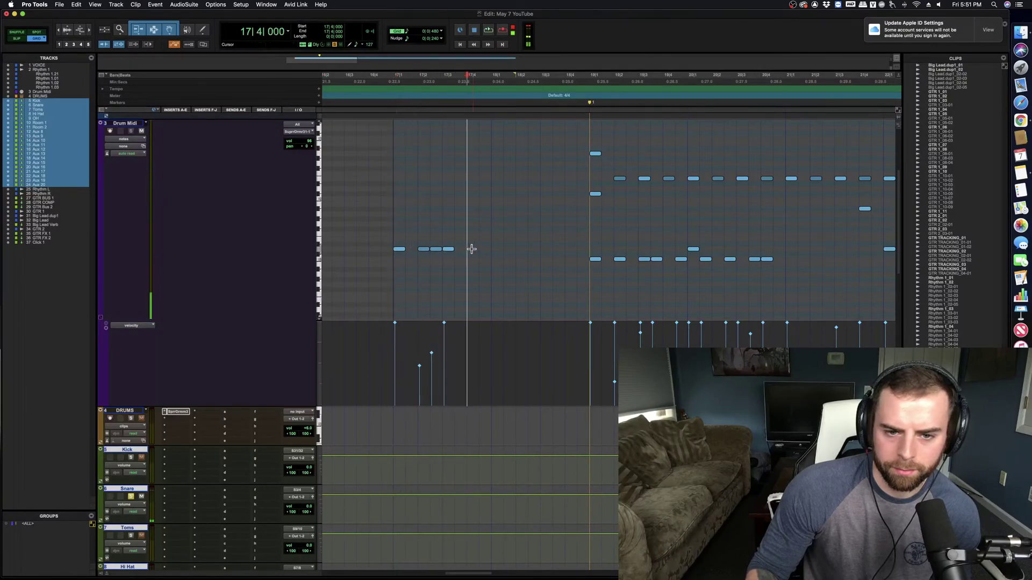
{"action": "key", "text": "space"}
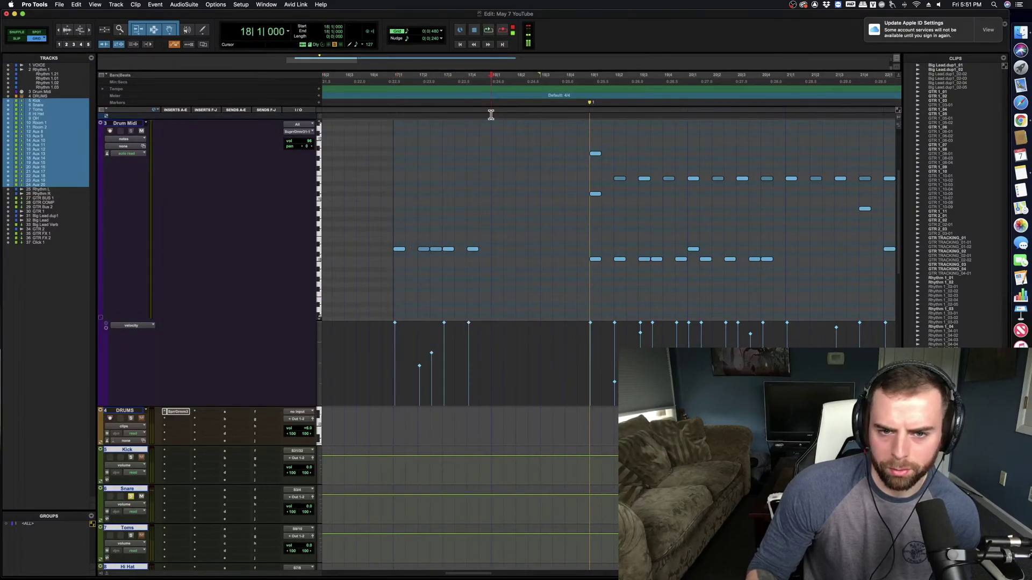
Step: Select bar 17 for loop playback of the snare test pattern and reopen Superior Drummer on the DRUMS track
{"action": "left_click_drag", "start_coordinate": [490, 114], "coordinate": [394, 126]}
{"action": "key", "text": "space"}
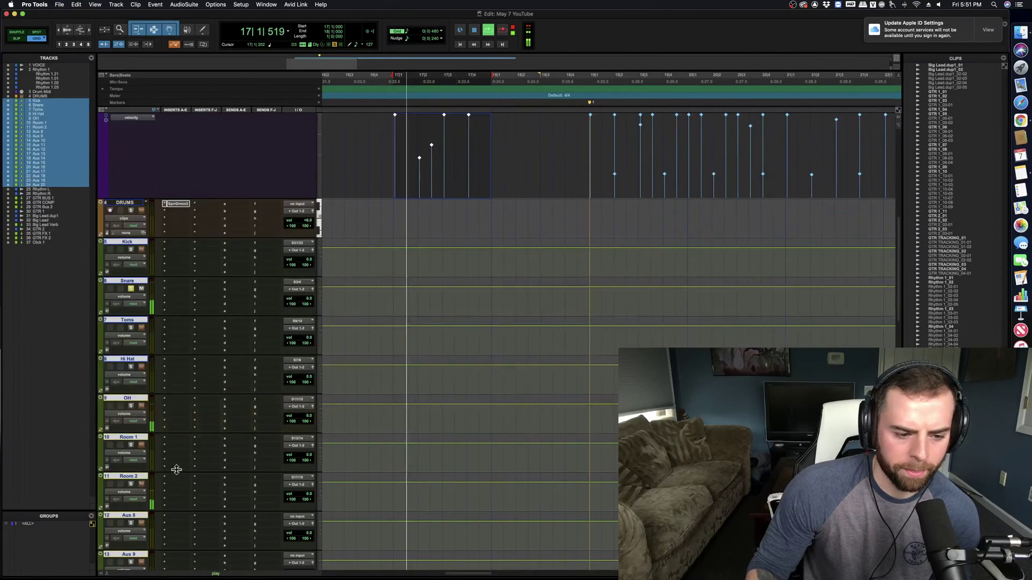
{"action": "scroll", "coordinate": [161, 457], "scroll_direction": "down", "scroll_amount": 5}
{"action": "left_click", "coordinate": [178, 203]}
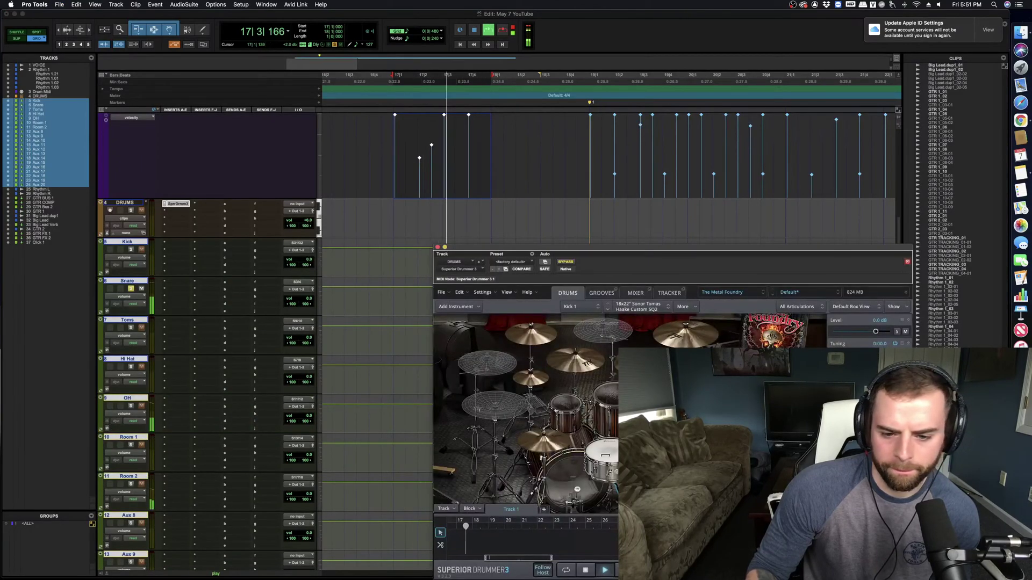
Step: Audition alternative snares over the loop, including the 7x13" Tomas Haake Engineering and 8x14" Sonor HLD598, and load the 6.5x14" Pearl Ian Paice Signature
{"action": "left_click", "coordinate": [608, 455]}
{"action": "left_click", "coordinate": [638, 324]}
{"action": "left_click", "coordinate": [637, 307]}
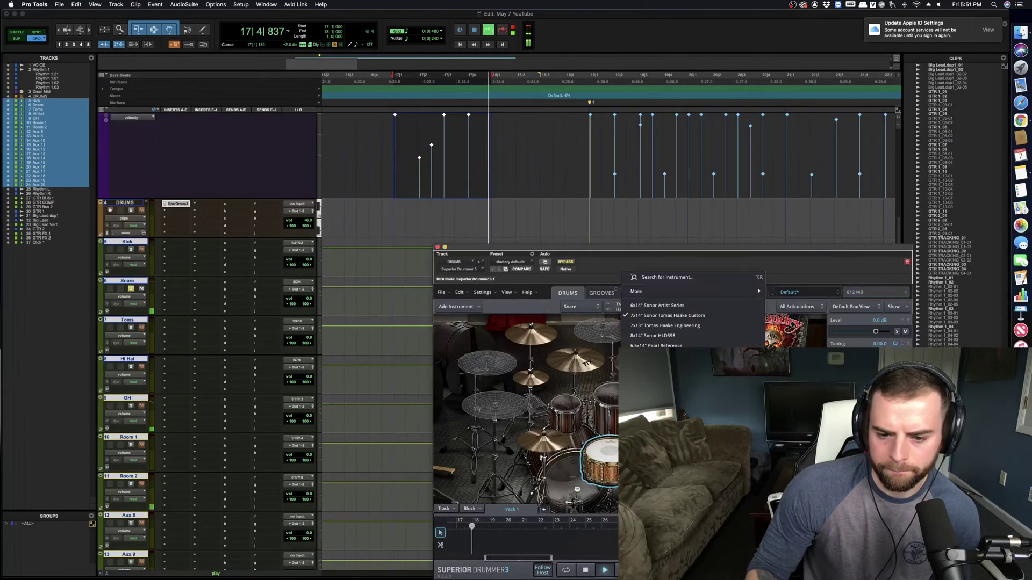
{"action": "left_click", "coordinate": [655, 325]}
{"action": "left_click", "coordinate": [637, 307]}
{"action": "left_click", "coordinate": [650, 337]}
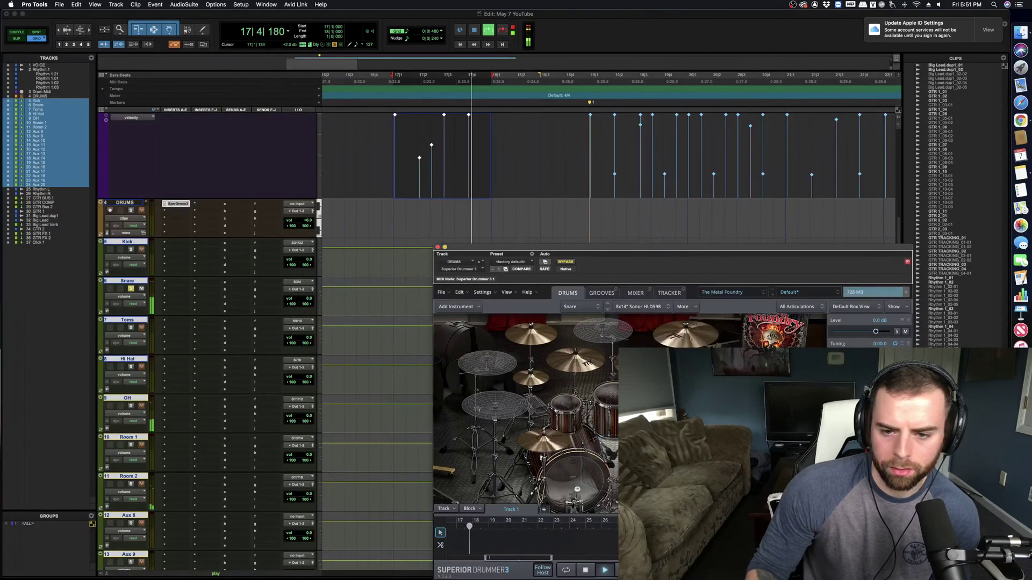
{"action": "left_click", "coordinate": [637, 307]}
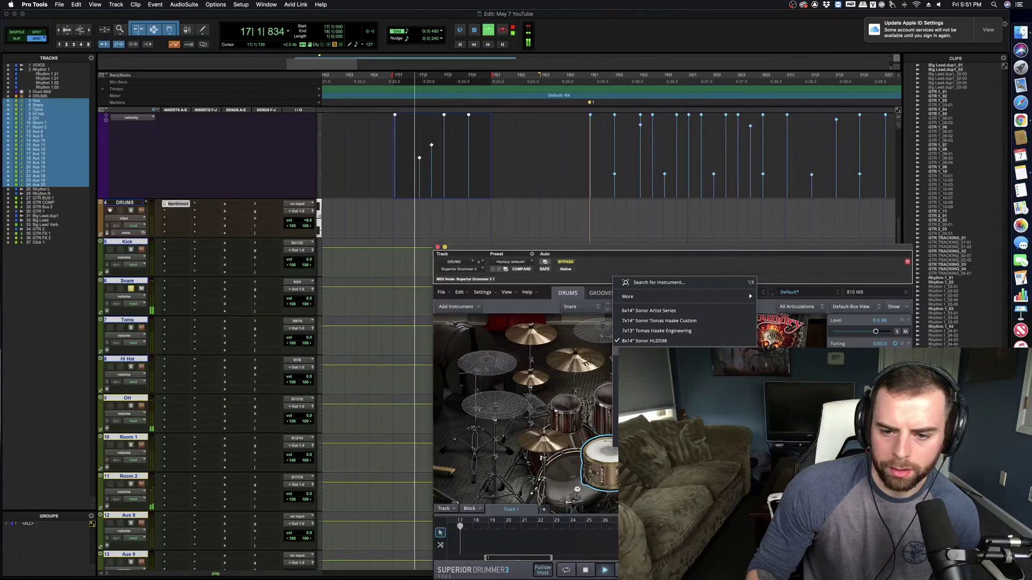
{"action": "left_click", "coordinate": [650, 351]}
{"action": "left_click", "coordinate": [637, 307]}
{"action": "left_click", "coordinate": [651, 363]}
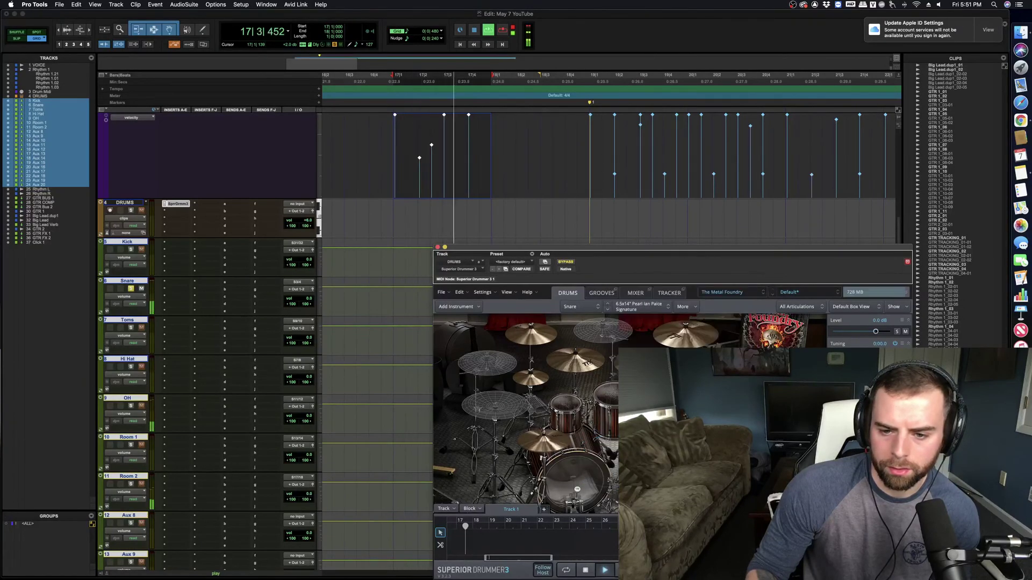
Step: Audition more snares over the loop, including the 5x14" Pearl Free Floating Brass, and load the 7x14" Sonor Tomas Haake Custom
{"action": "left_click", "coordinate": [608, 307]}
{"action": "left_click", "coordinate": [650, 376]}
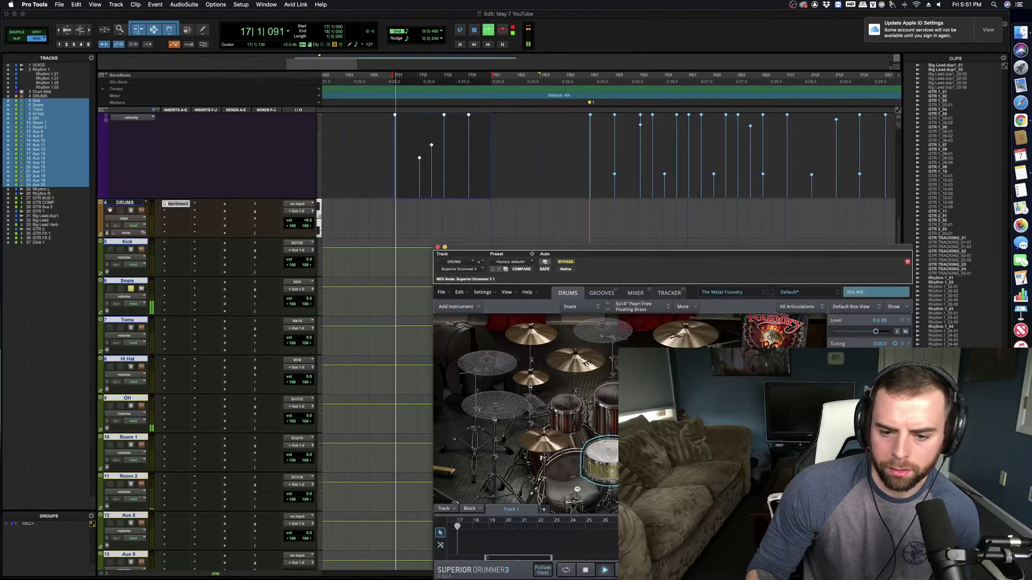
{"action": "left_click", "coordinate": [607, 306]}
{"action": "left_click", "coordinate": [651, 388]}
{"action": "left_click", "coordinate": [607, 307]}
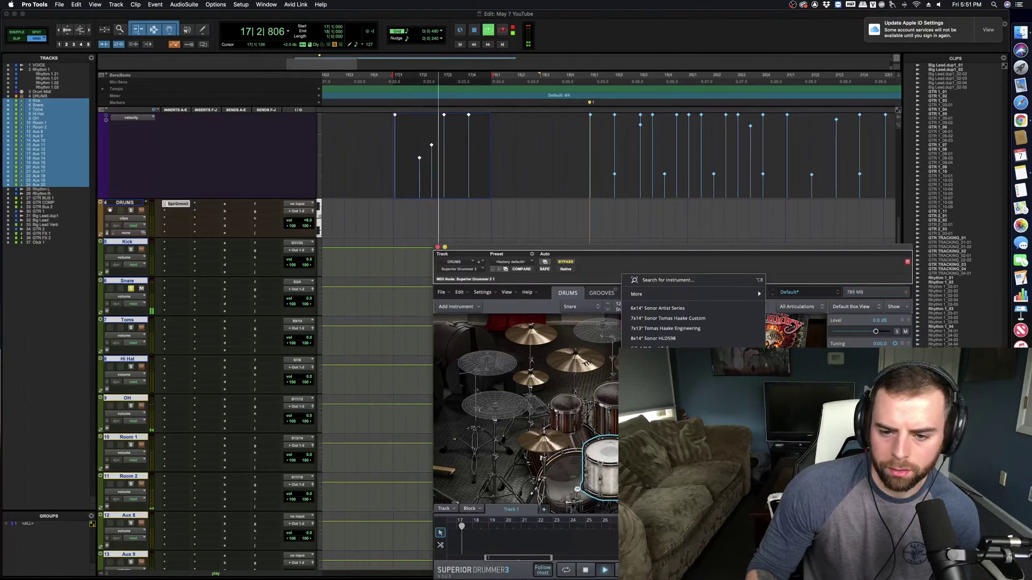
{"action": "left_click", "coordinate": [650, 401]}
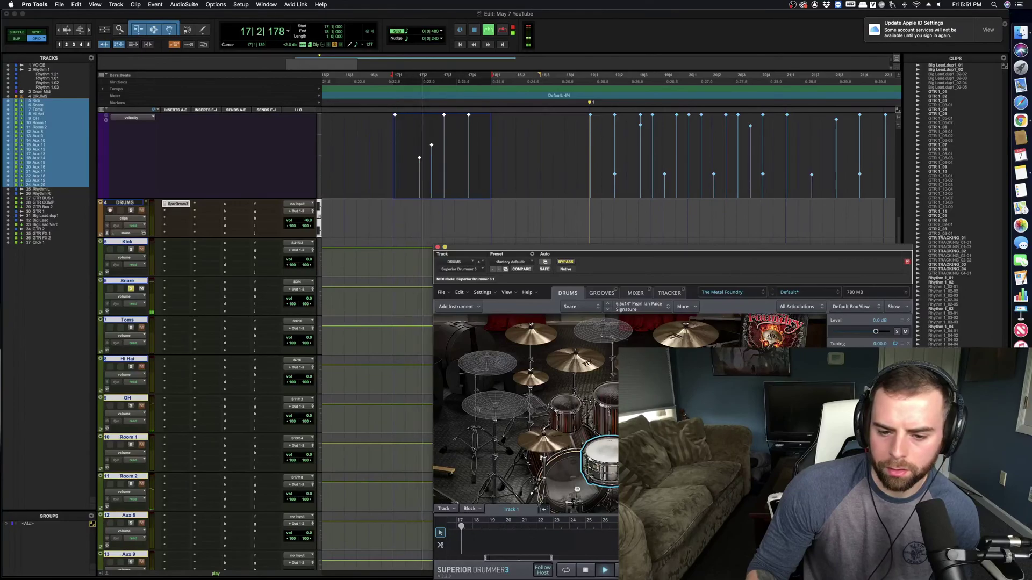
{"action": "left_click", "coordinate": [647, 307]}
{"action": "left_click", "coordinate": [659, 315]}
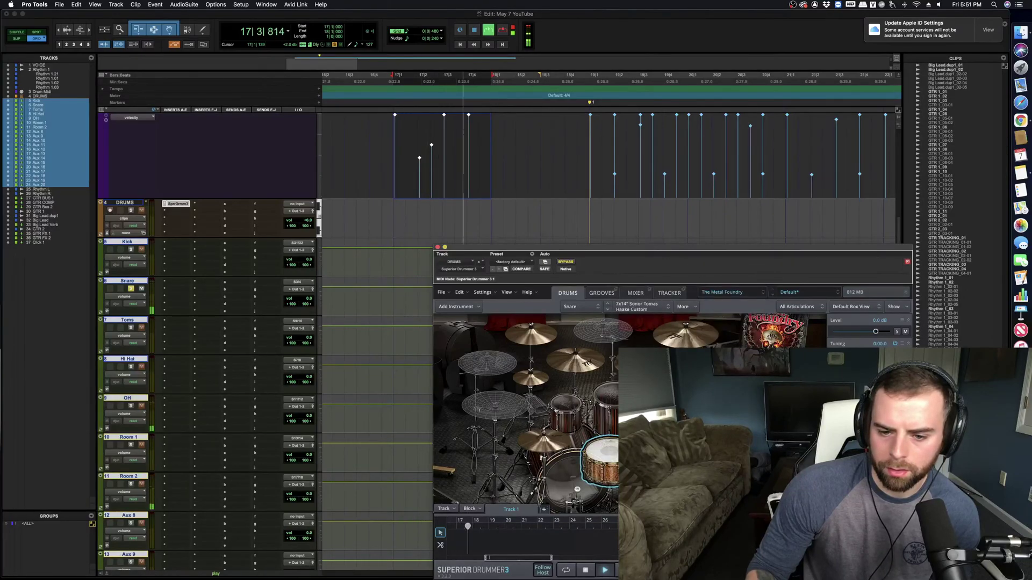
Step: Close Superior Drummer and play the soloed snare from bar 19, and again from the test pattern in bar 17
{"action": "left_click", "coordinate": [438, 247]}
{"action": "scroll", "coordinate": [562, 281], "scroll_direction": "up", "scroll_amount": 4}
{"action": "left_click", "coordinate": [591, 273]}
{"action": "key", "text": "space"}
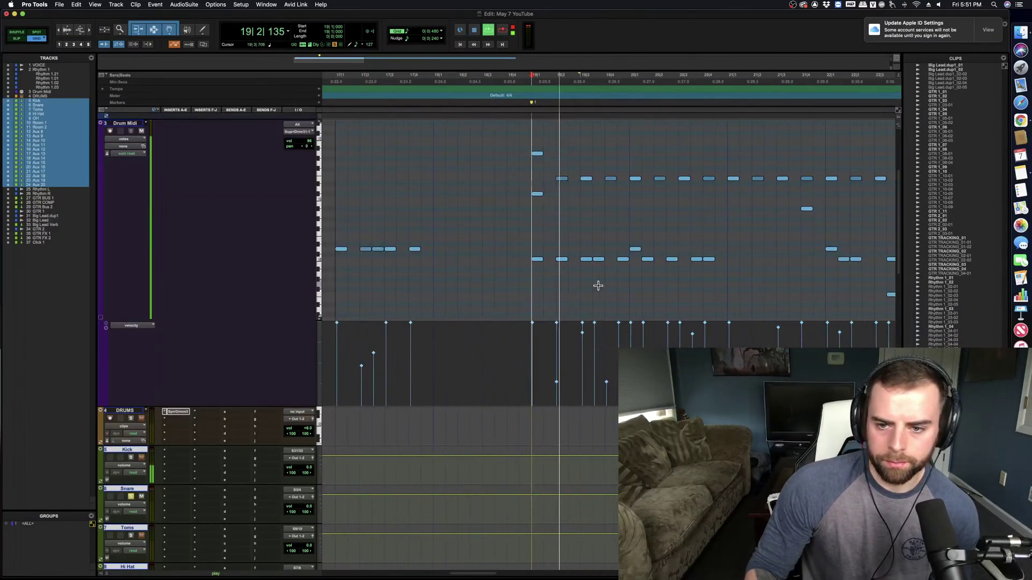
{"action": "left_click", "coordinate": [487, 288]}
{"action": "scroll", "coordinate": [333, 401], "scroll_direction": "down", "scroll_amount": 5}
{"action": "key", "text": "space"}
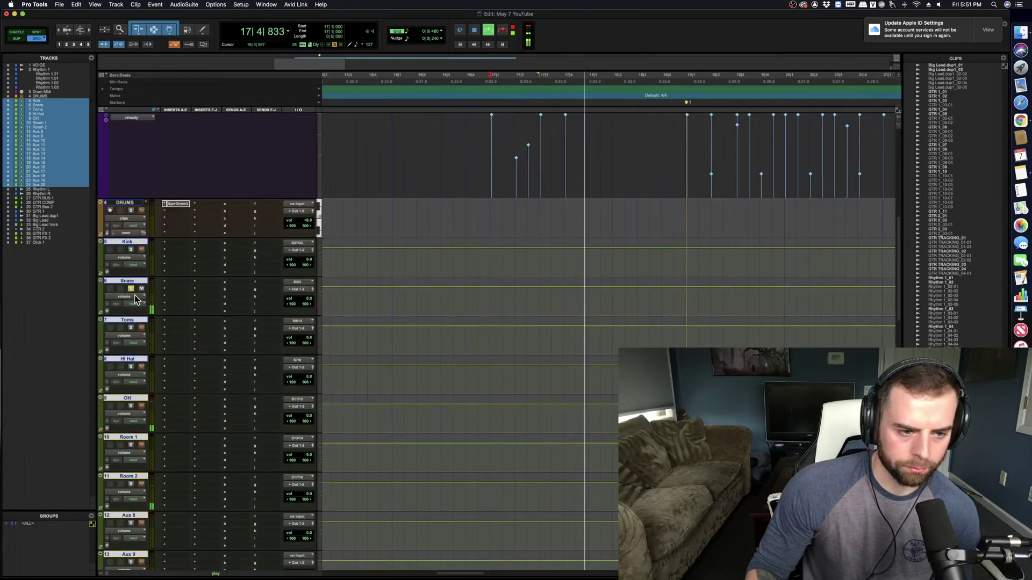
Step: Solo Toms instead of Snare and add four descending tom notes in Drum Midi at 14|4, 15|1, 15|2 and 15|3, playing them back
{"action": "key", "text": "space"}
{"action": "scroll", "coordinate": [436, 284], "scroll_direction": "up", "scroll_amount": 5}
{"action": "scroll", "coordinate": [436, 284], "scroll_direction": "left", "scroll_amount": 2}
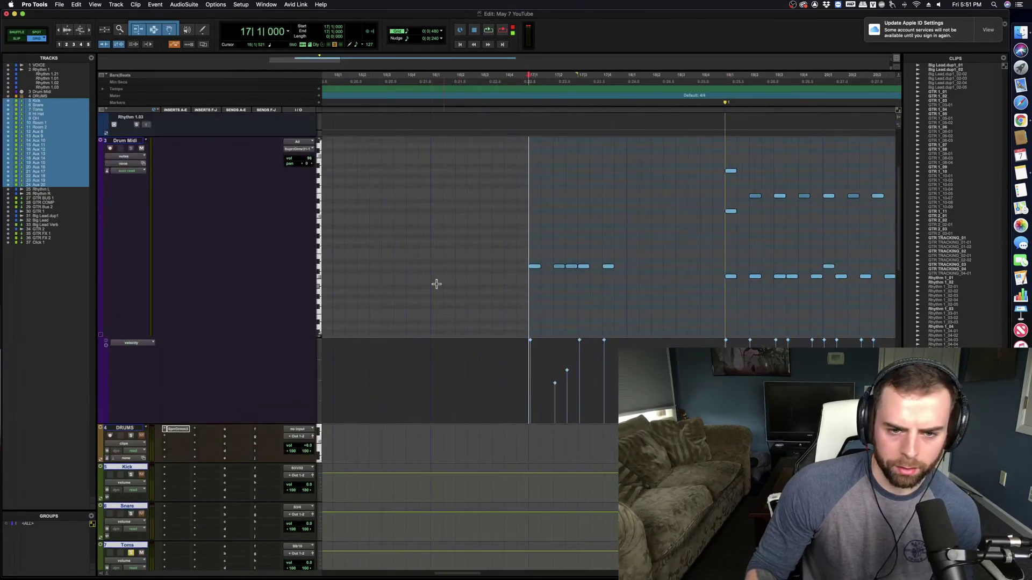
{"action": "scroll", "coordinate": [355, 239], "scroll_direction": "left", "scroll_amount": 1}
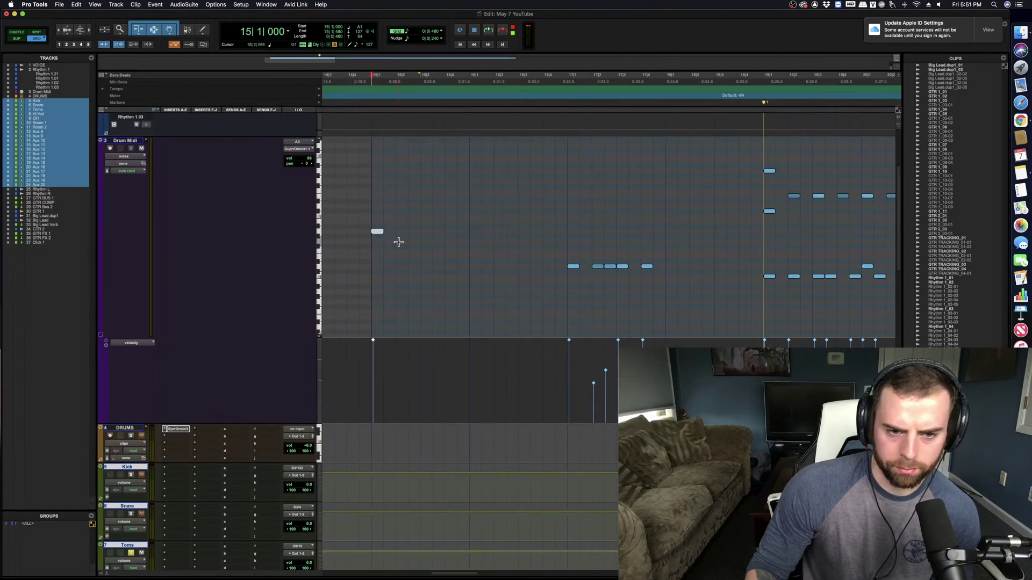
{"action": "left_click", "coordinate": [426, 251]}
{"action": "key", "text": "space"}
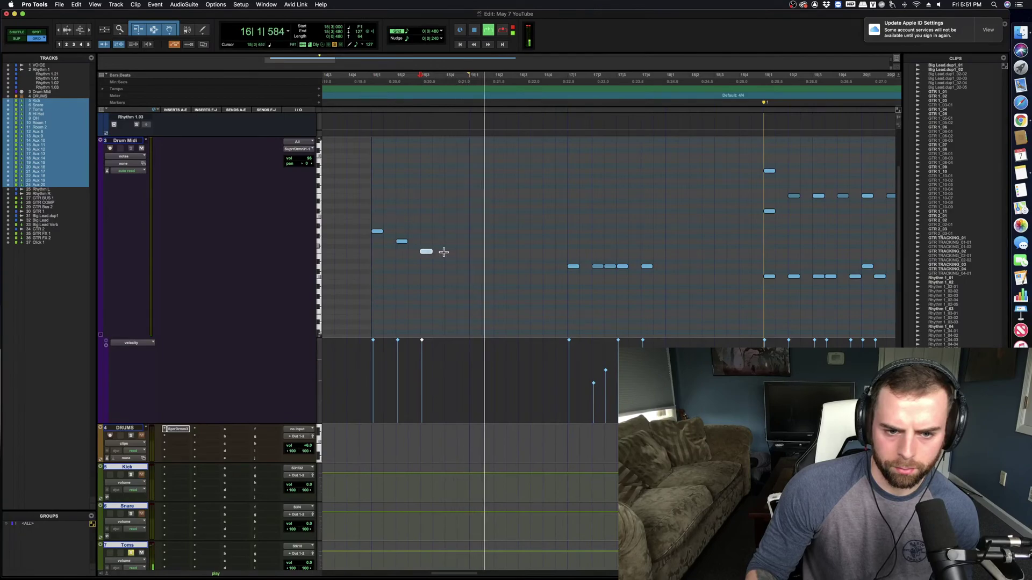
{"action": "key", "text": "space"}
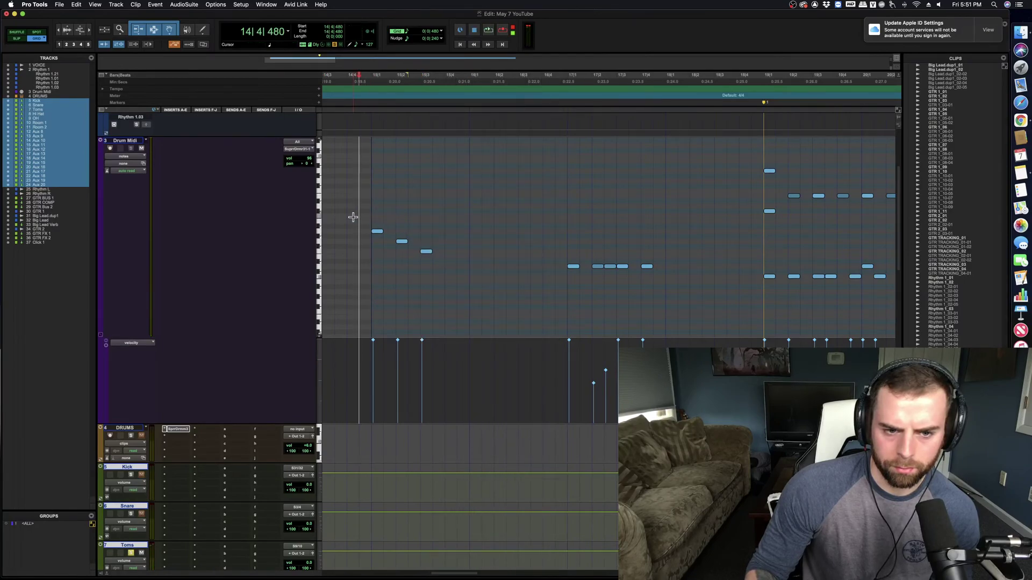
{"action": "left_click", "coordinate": [353, 217]}
{"action": "key", "text": "space"}
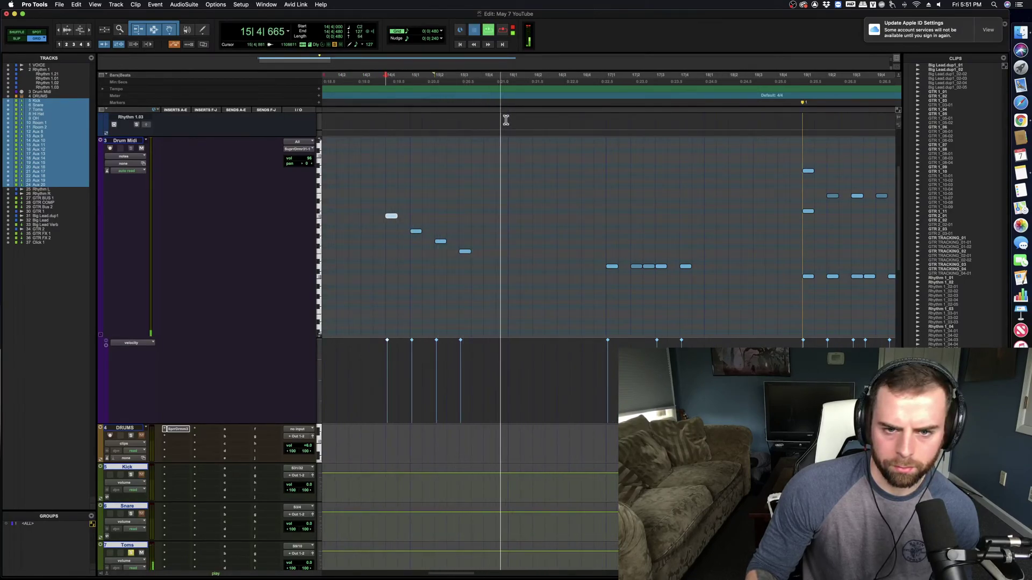
Step: Loop playback from 14|4 to 16|1, reopen Superior Drummer and audition alternative toms, switching Racktom 1 to the 8x10" Sonor Tomas Haake Custom Design
{"action": "left_click_drag", "start_coordinate": [506, 120], "coordinate": [412, 120]}
{"action": "key", "text": "space"}
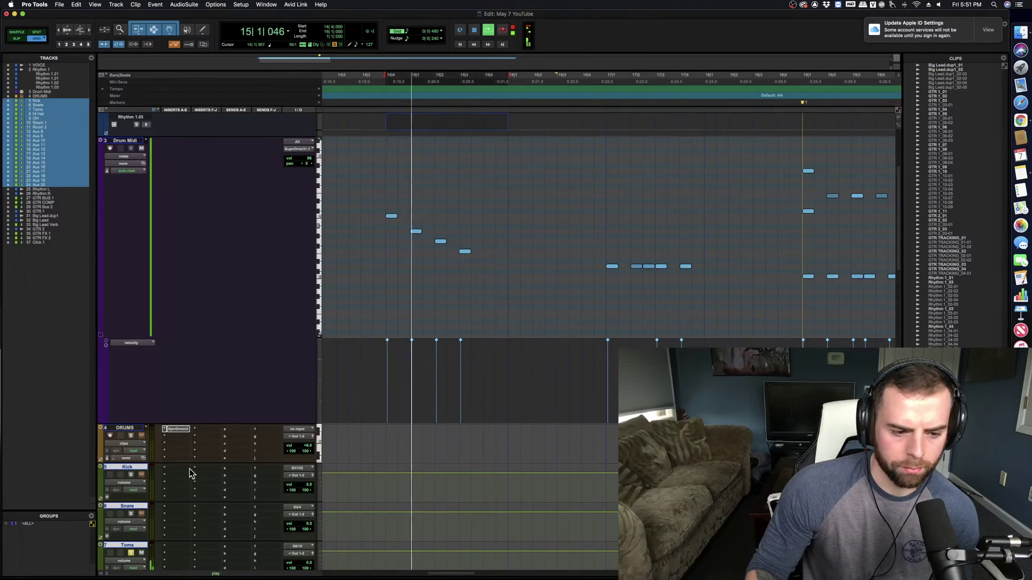
{"action": "left_click", "coordinate": [178, 429]}
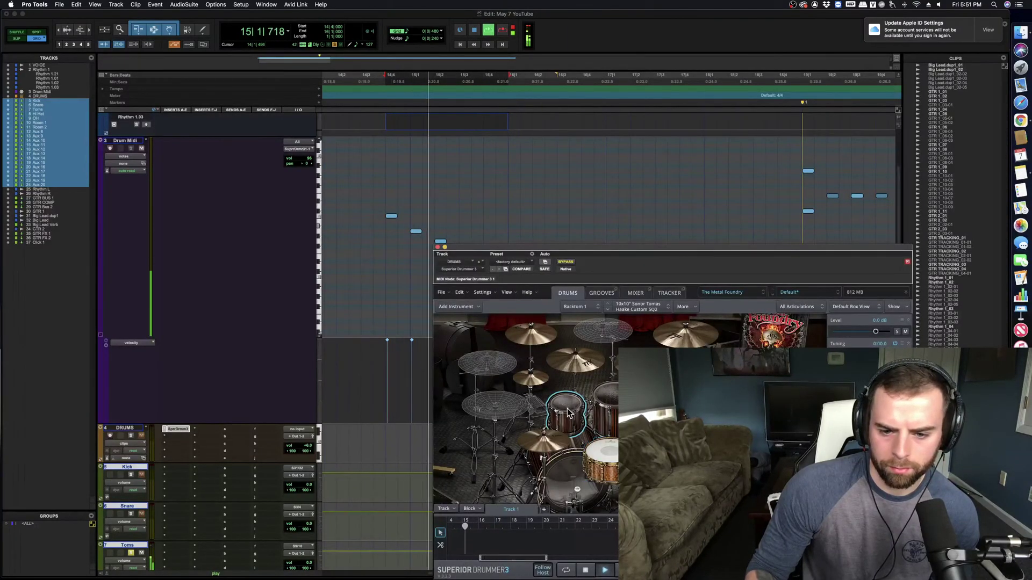
{"action": "left_click", "coordinate": [580, 419]}
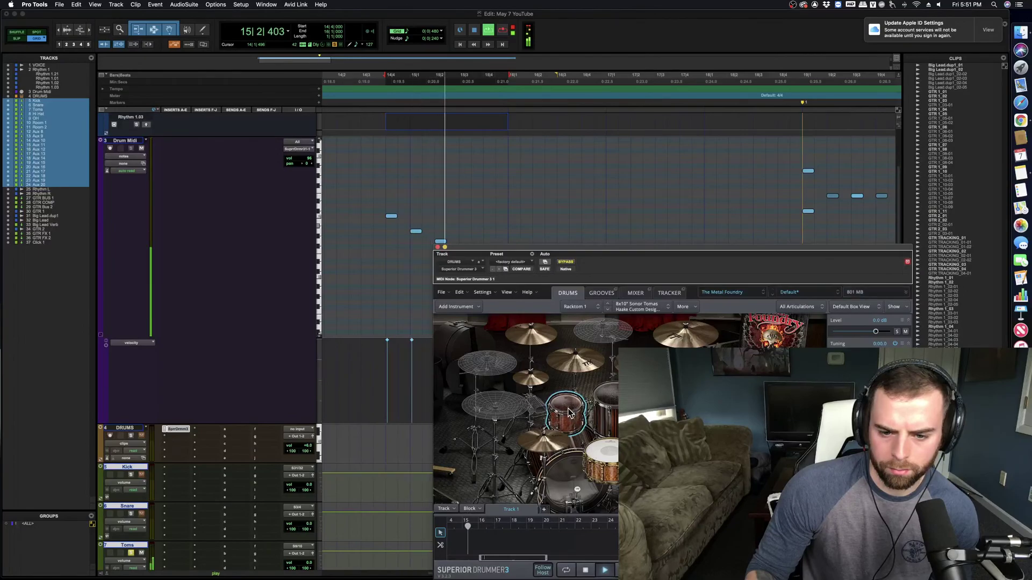
{"action": "left_click", "coordinate": [606, 409]}
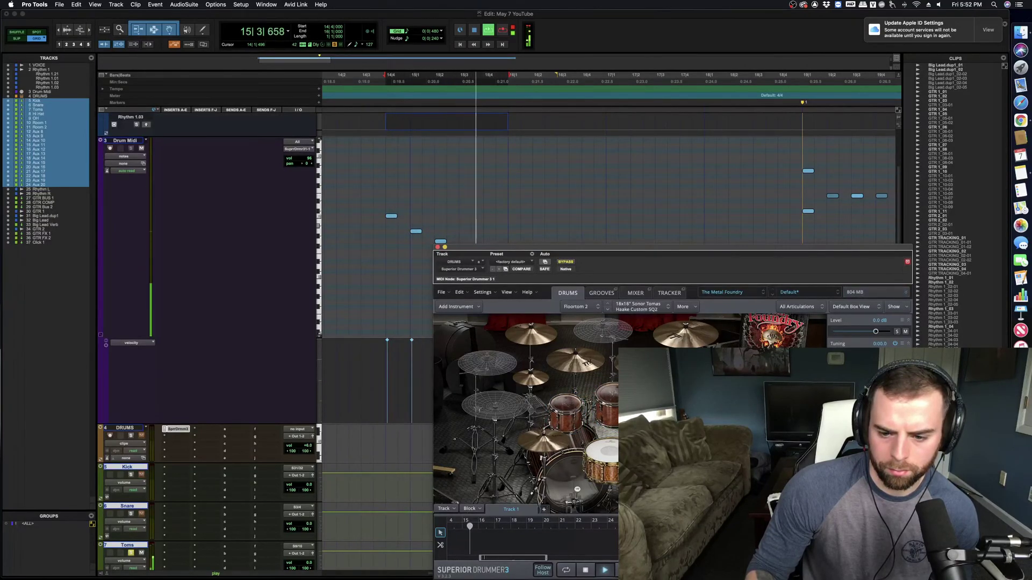
Step: Swap the floor toms for Sonor Tomas Haake Custom Design models and close the drum instrument
{"action": "left_click", "coordinate": [608, 309]}
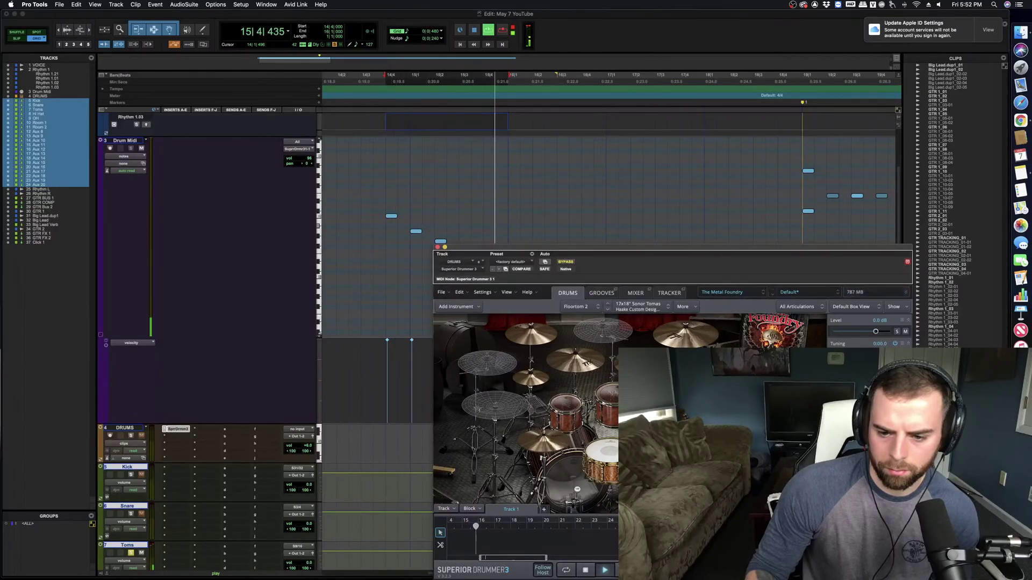
{"action": "left_click", "coordinate": [666, 446]}
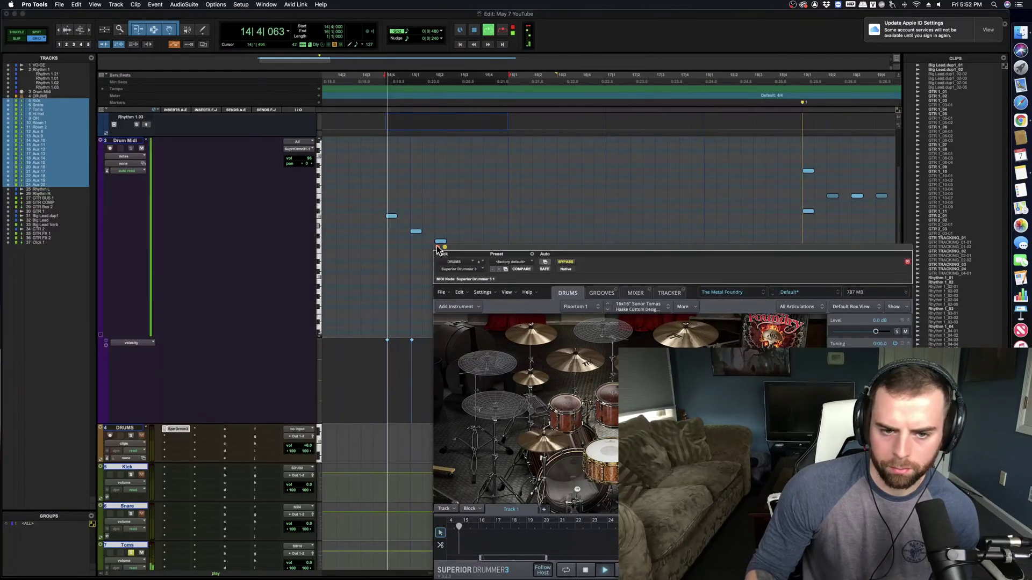
{"action": "left_click", "coordinate": [437, 247]}
Step: Play back the descending tom fill from bar 14 and check the drum track meters and the kit view
{"action": "scroll", "coordinate": [212, 442], "scroll_direction": "down", "scroll_amount": 5}
{"action": "key", "text": "space"}
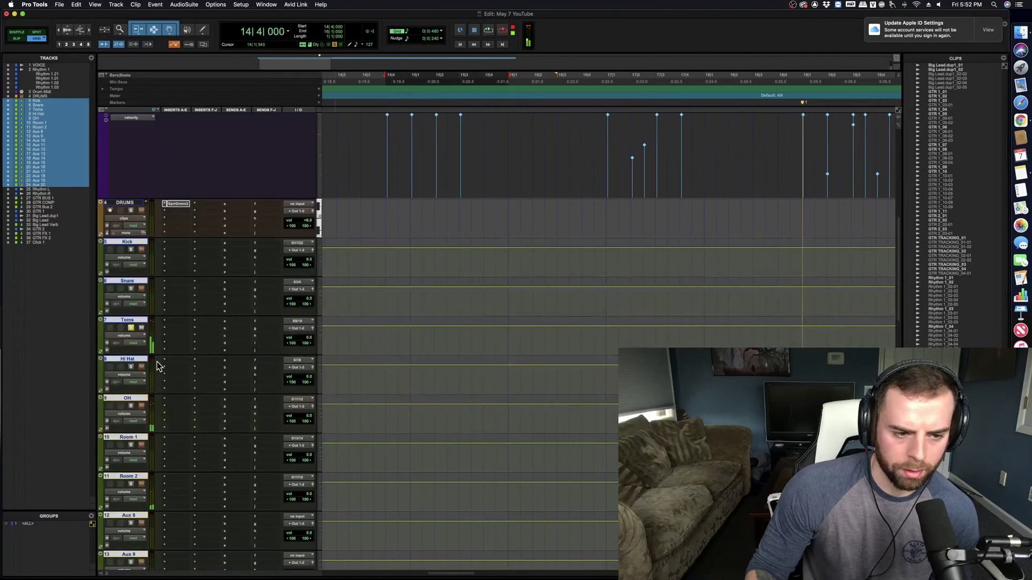
{"action": "key", "text": "space"}
{"action": "scroll", "coordinate": [460, 345], "scroll_direction": "up", "scroll_amount": 5}
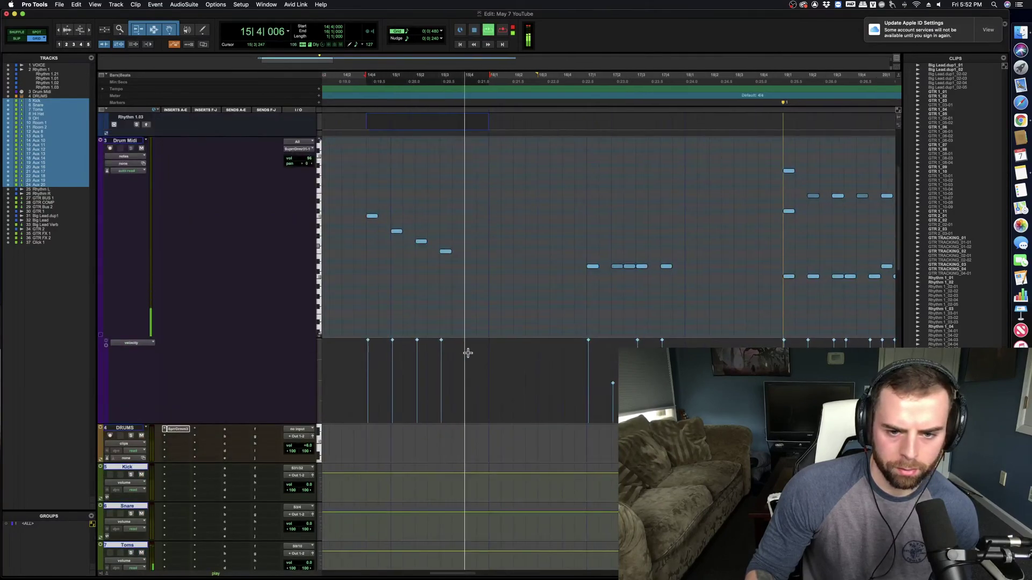
{"action": "left_click", "coordinate": [178, 429]}
{"action": "key", "text": "space"}
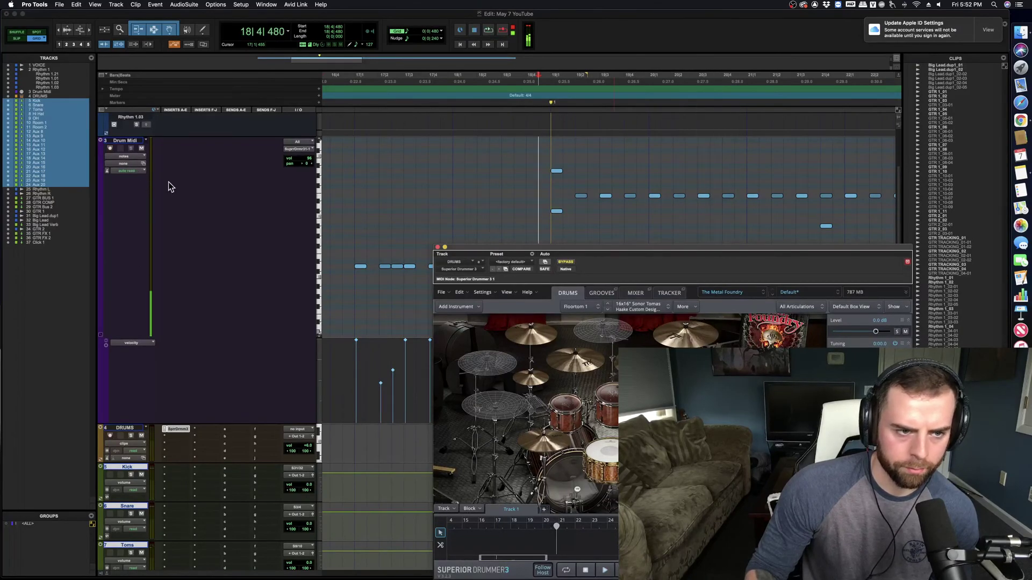
{"action": "scroll", "coordinate": [193, 213], "scroll_direction": "up", "scroll_amount": 1}
{"action": "left_click", "coordinate": [437, 248]}
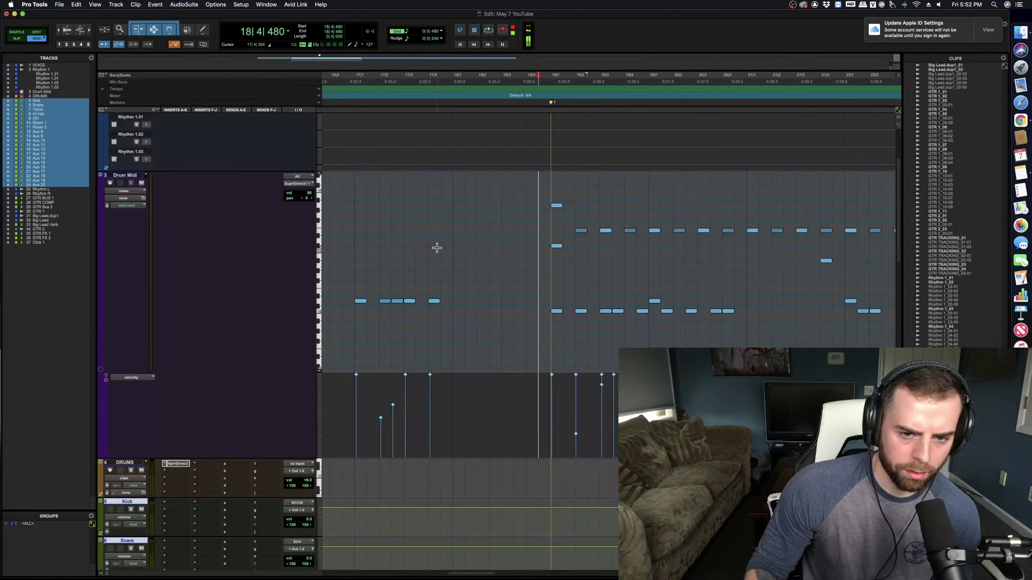
Step: Move the tracks from Drum Midi through Room 2 into a new Basic Folder named DRUMS
{"action": "left_click", "coordinate": [122, 176]}
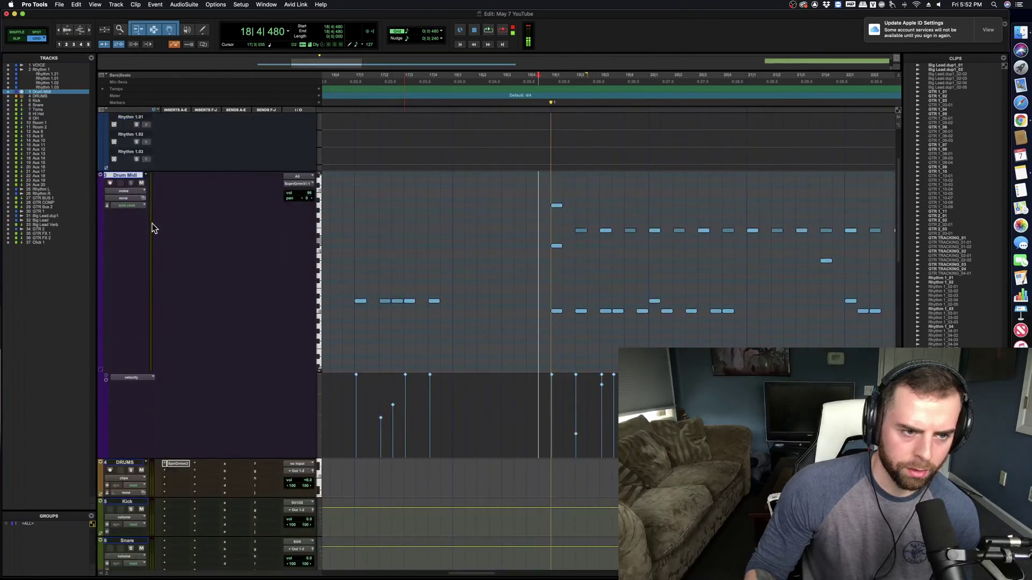
{"action": "scroll", "coordinate": [131, 246], "scroll_direction": "down", "scroll_amount": 10}
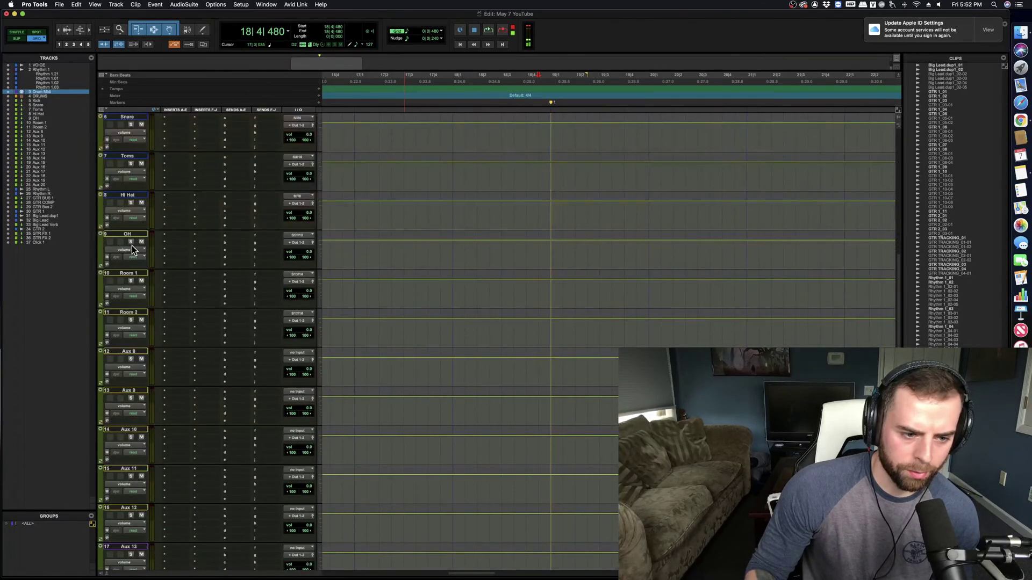
{"action": "scroll", "coordinate": [146, 288], "scroll_direction": "up", "scroll_amount": 5}
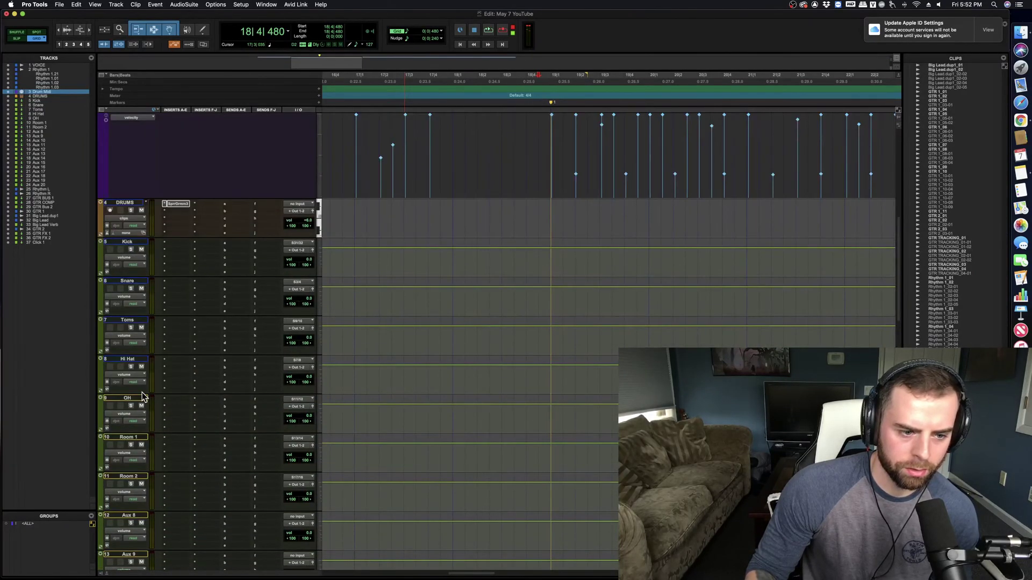
{"action": "left_click", "coordinate": [129, 480], "text": "shift"}
{"action": "right_click", "coordinate": [129, 482]}
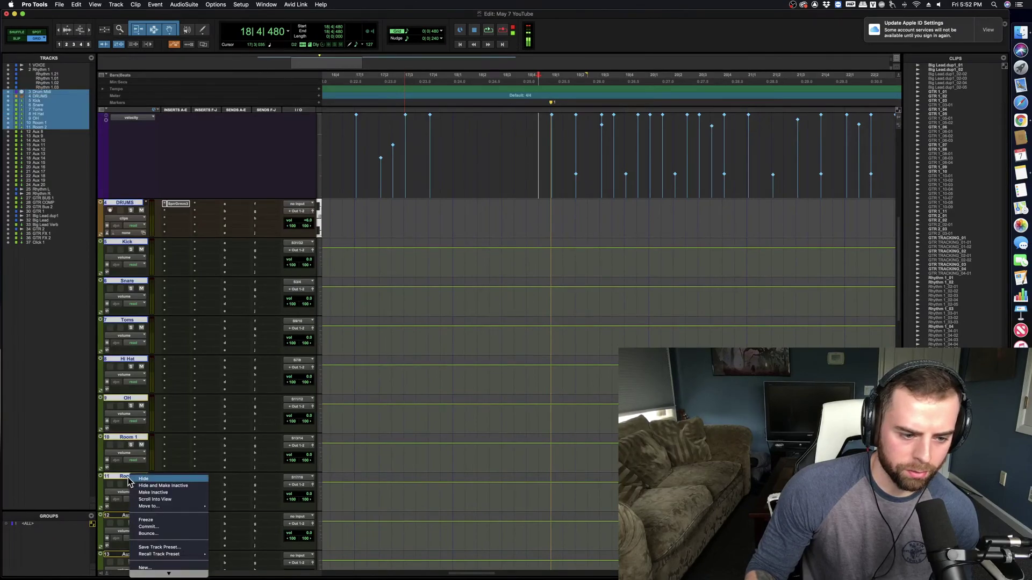
{"action": "left_click", "coordinate": [135, 487]}
{"action": "scroll", "coordinate": [125, 478], "scroll_direction": "down", "scroll_amount": 5}
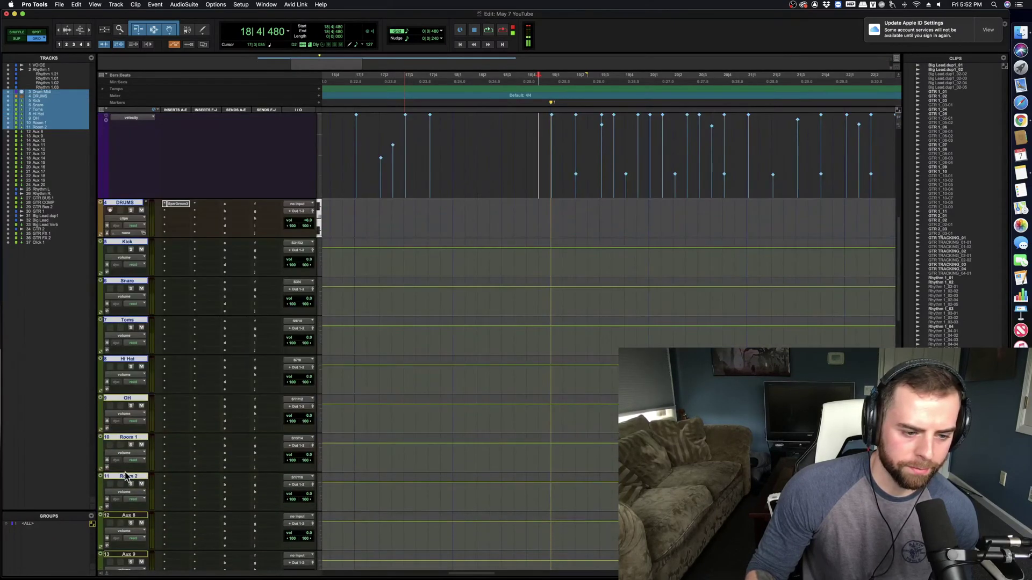
{"action": "right_click", "coordinate": [129, 477]}
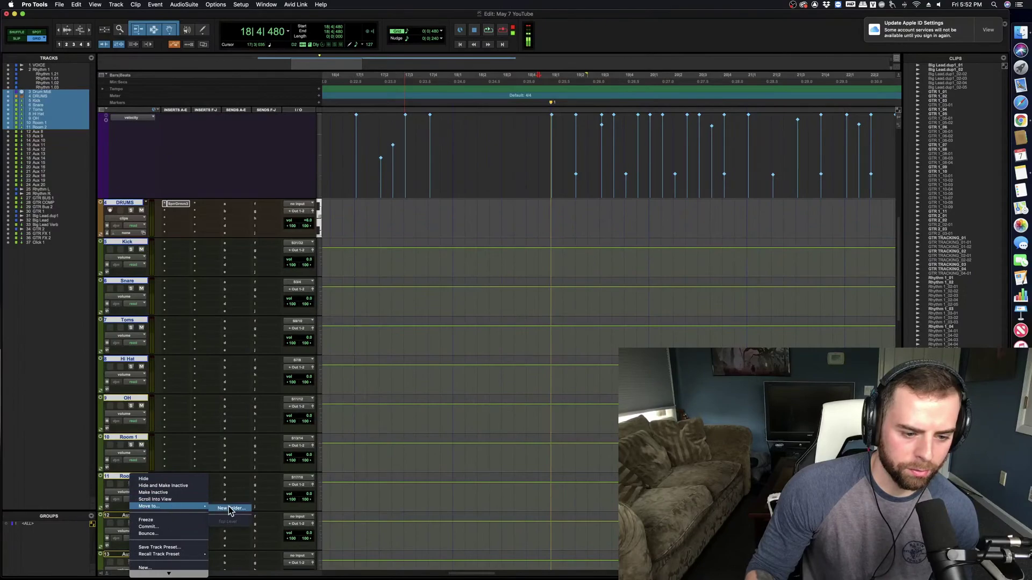
{"action": "left_click", "coordinate": [230, 508]}
{"action": "type", "text": "DRU"}
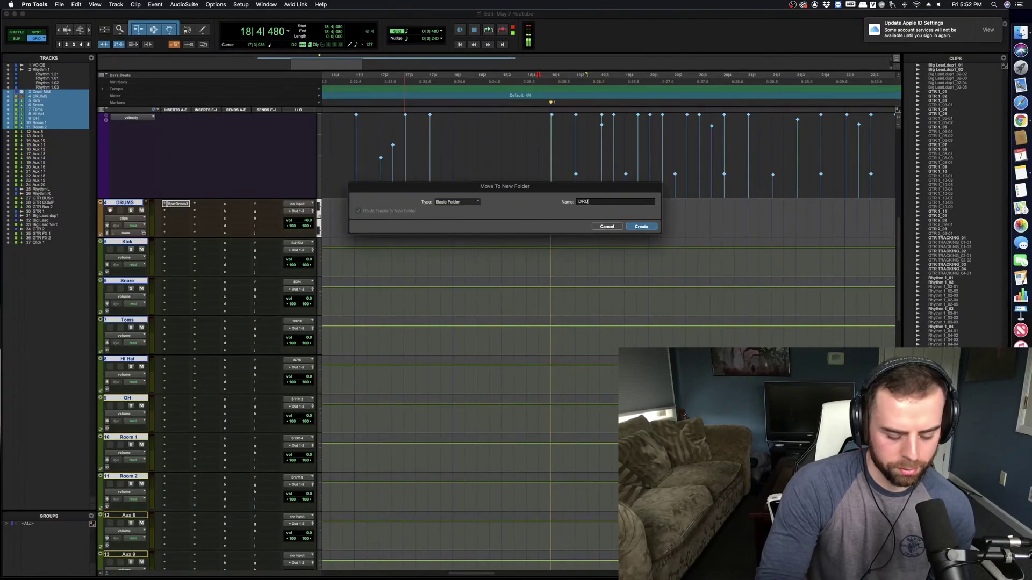
{"action": "type", "text": "MS"}
{"action": "key", "text": "Return"}
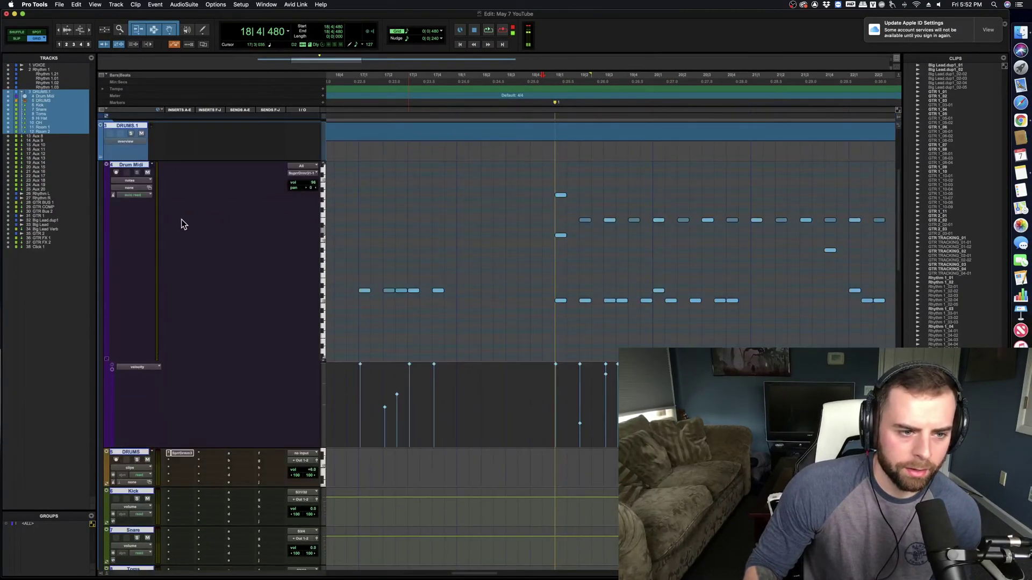
Step: Collapse and reopen the new drum folder, then solo it for playback from bar 18
{"action": "left_click", "coordinate": [101, 157]}
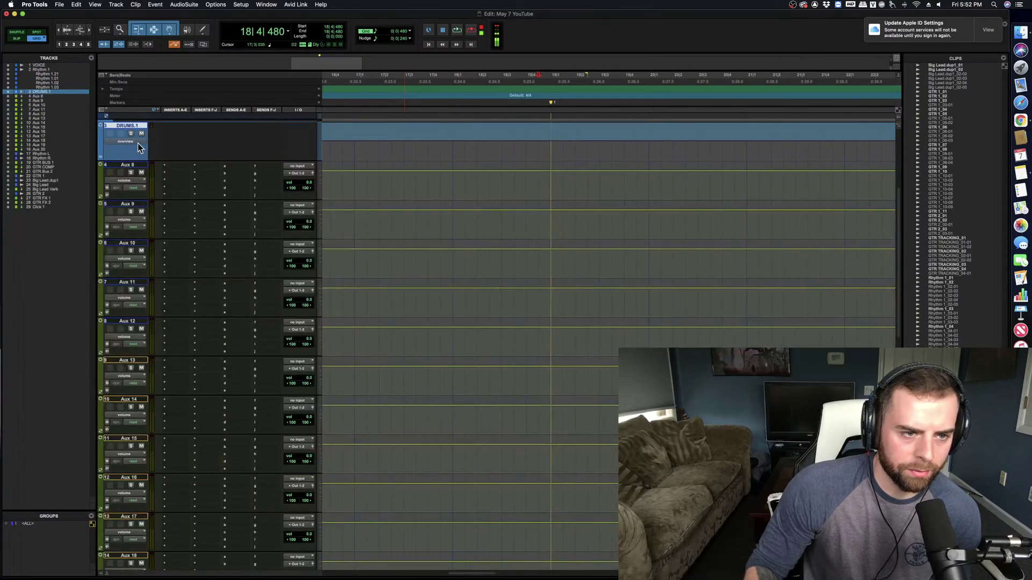
{"action": "left_click", "coordinate": [101, 158]}
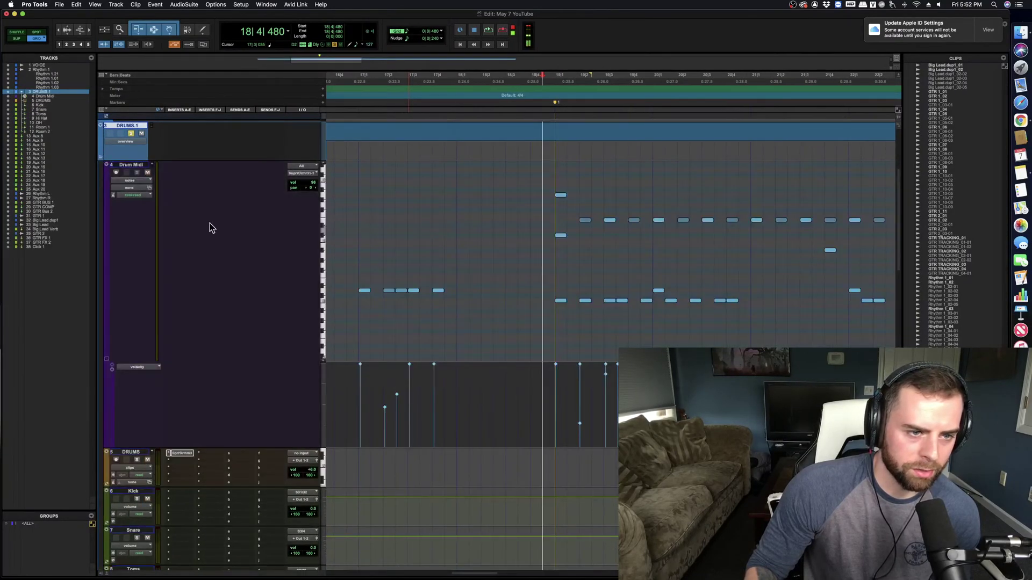
{"action": "key", "text": "space"}
{"action": "scroll", "coordinate": [226, 391], "scroll_direction": "down", "scroll_amount": 5}
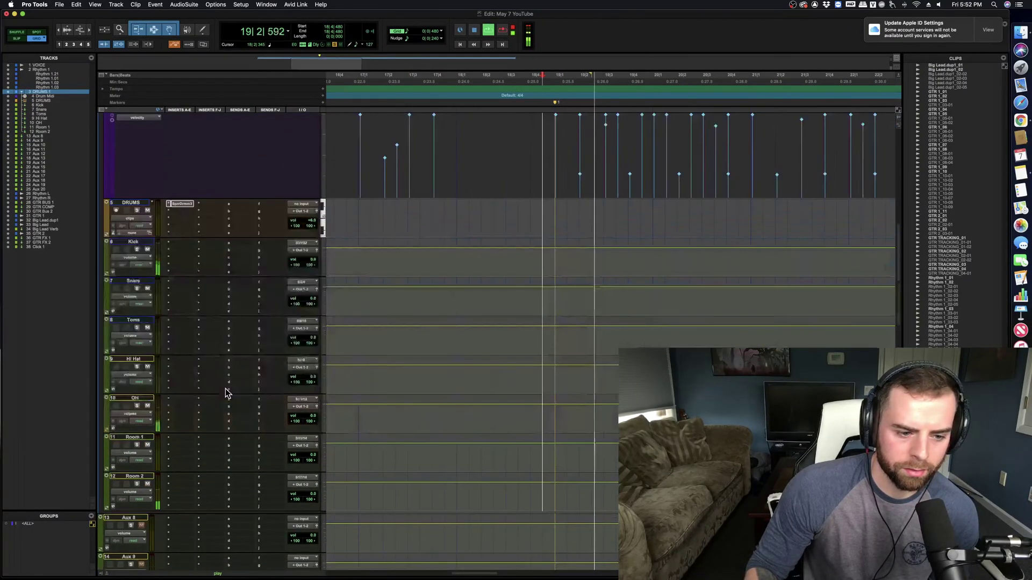
Step: Open the drum instrument, move its window clear, and set China 2 to the 19" Sabian AAXtreme Chinese during playback
{"action": "left_click", "coordinate": [180, 204]}
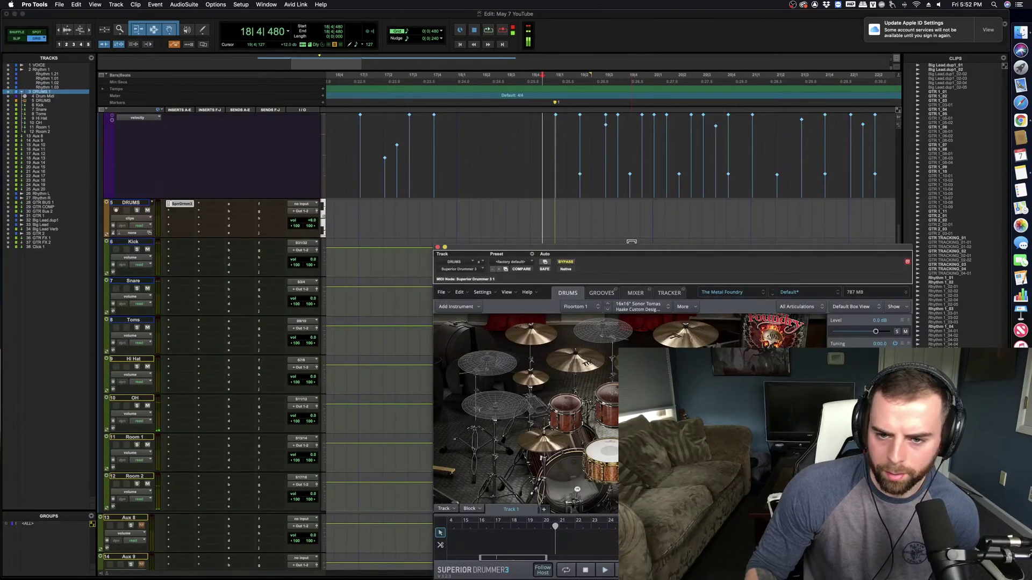
{"action": "left_click_drag", "start_coordinate": [632, 242], "coordinate": [549, 226]}
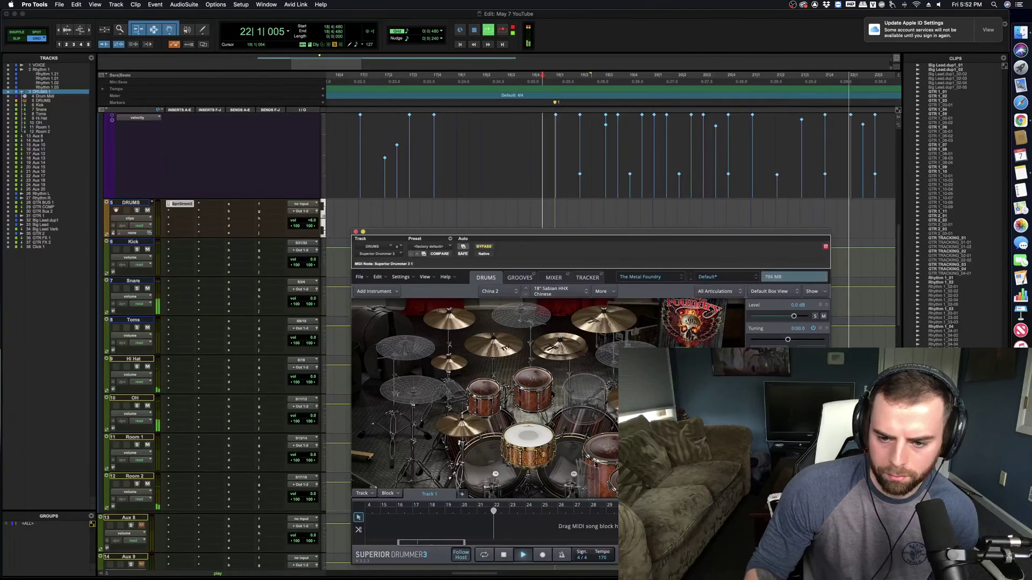
{"action": "key", "text": "space"}
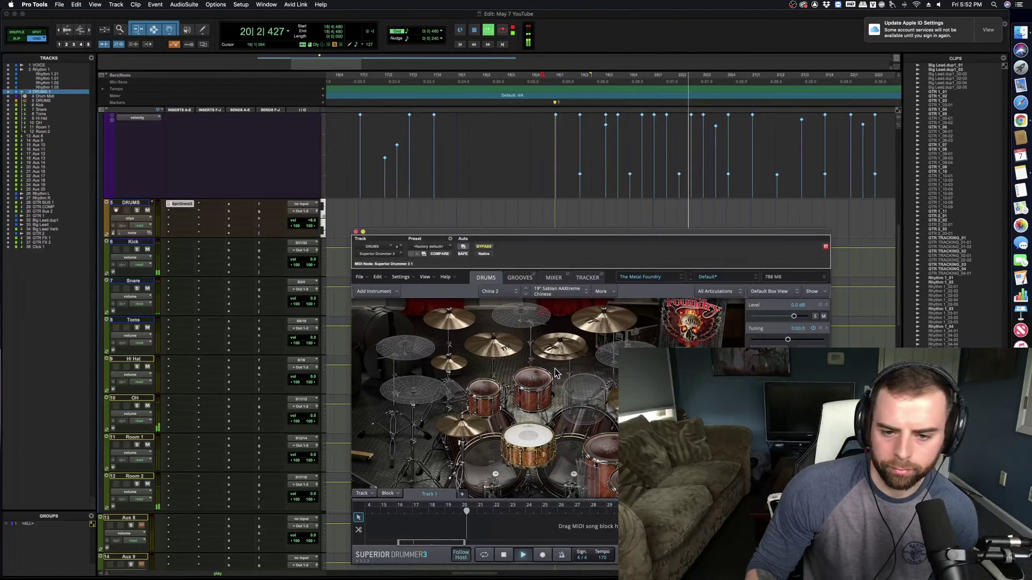
{"action": "key", "text": "space"}
{"action": "key", "text": "space"}
Step: Audition alternatives for Cymbal 5, including the 18" Zildjian Medium Crash, and settle on the 20" Sabian HHX Stage Crash
{"action": "right_click", "coordinate": [594, 323]}
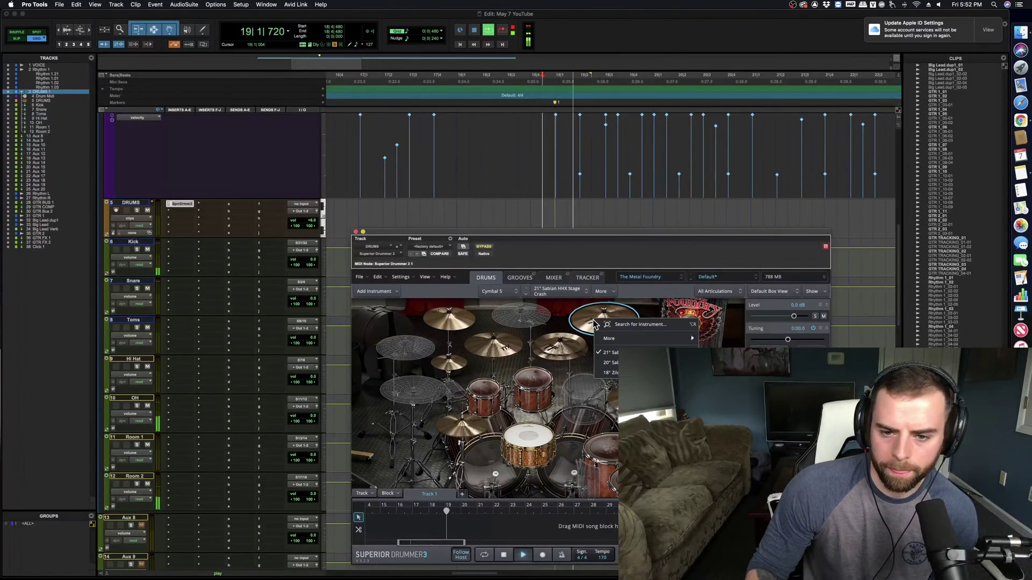
{"action": "left_click", "coordinate": [610, 373]}
{"action": "key", "text": "space"}
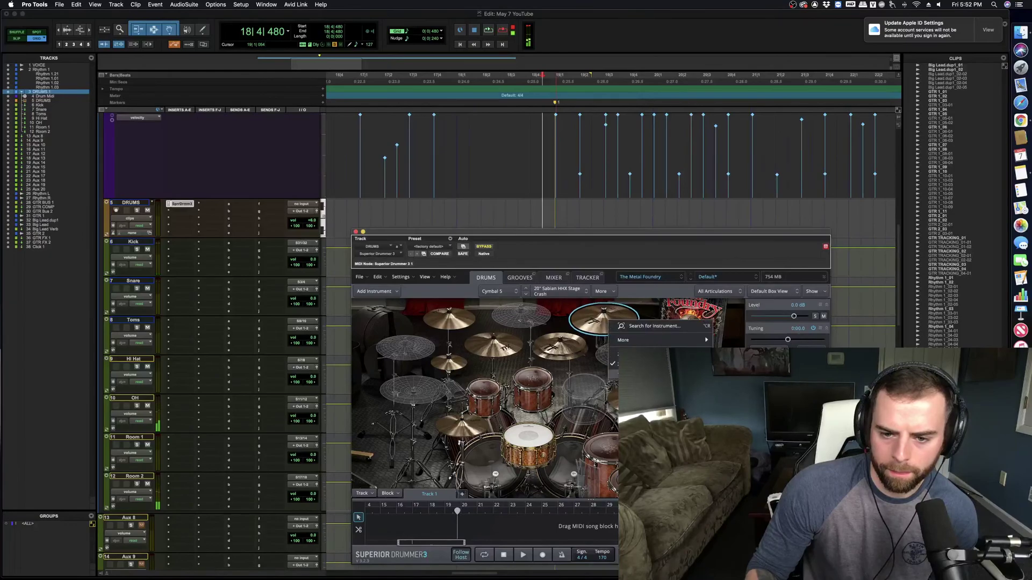
{"action": "key", "text": "space"}
{"action": "right_click", "coordinate": [606, 325]}
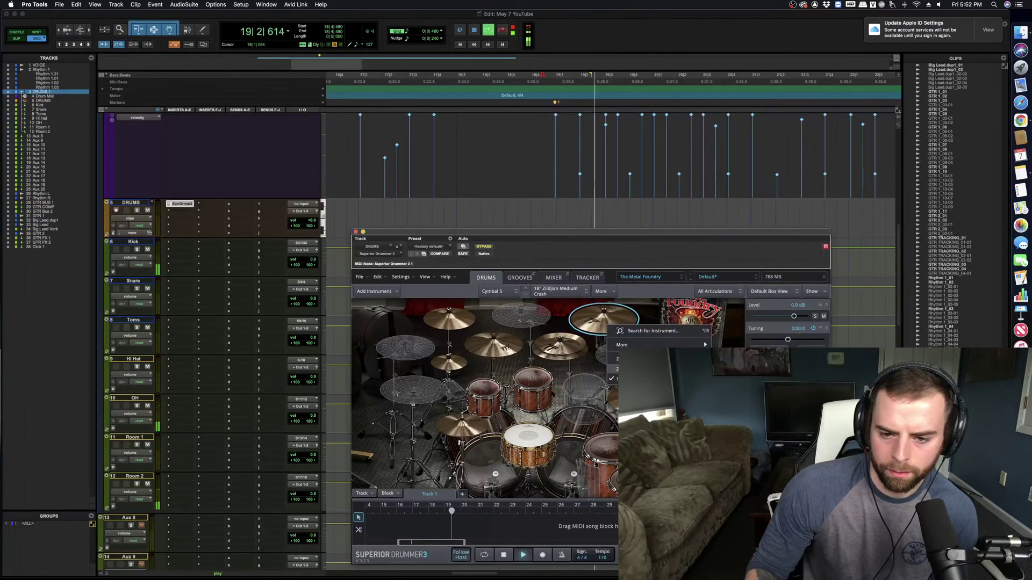
{"action": "left_click", "coordinate": [613, 368]}
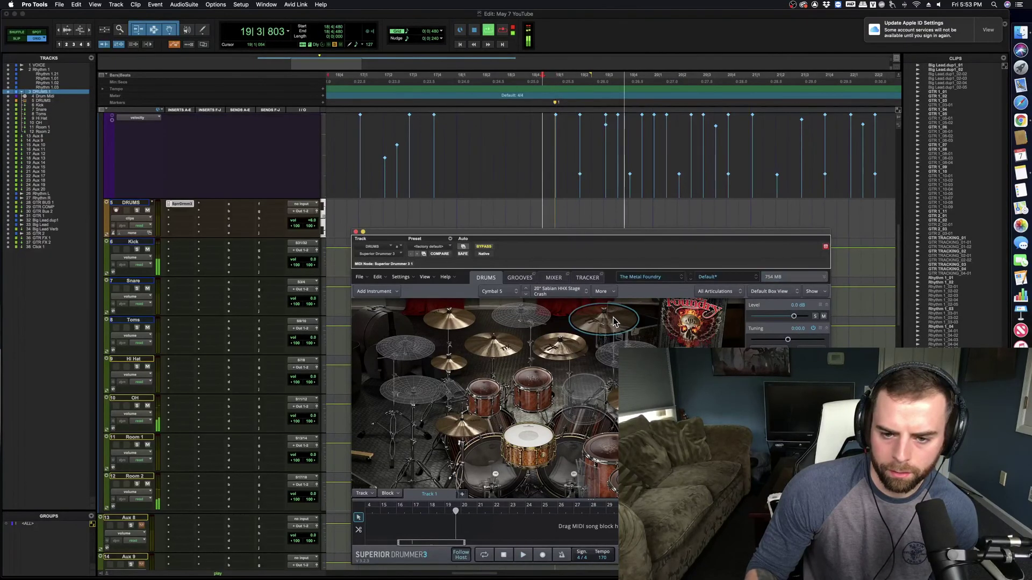
{"action": "key", "text": "space"}
Step: Set Cymbal 2 to an 18" Sabian HHX Stage Crash and play the section from bar 18
{"action": "right_click", "coordinate": [458, 319]}
{"action": "key", "text": "Escape"}
{"action": "right_click", "coordinate": [452, 326]}
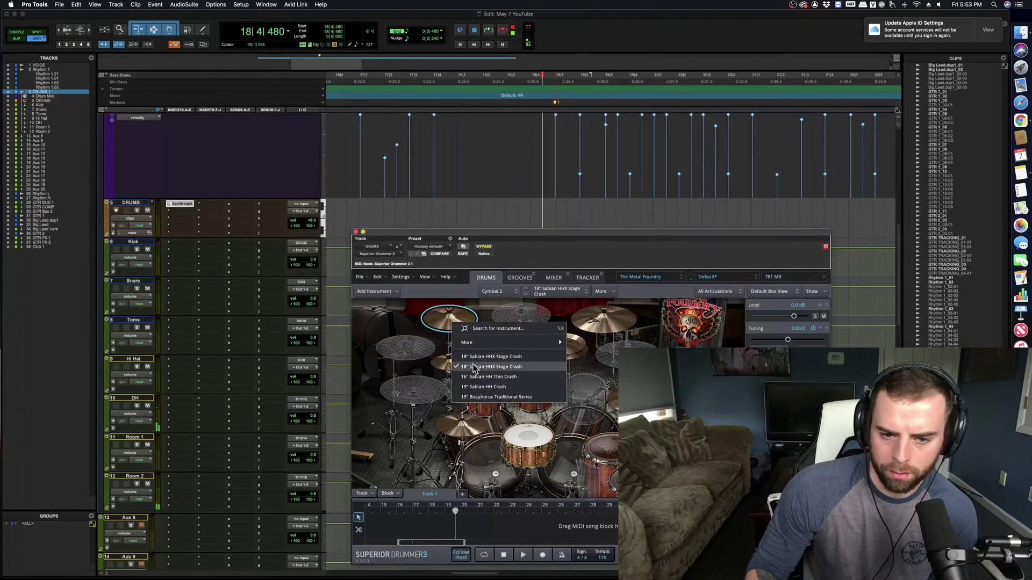
{"action": "left_click", "coordinate": [473, 369]}
{"action": "right_click", "coordinate": [445, 318]}
{"action": "left_click", "coordinate": [473, 361]}
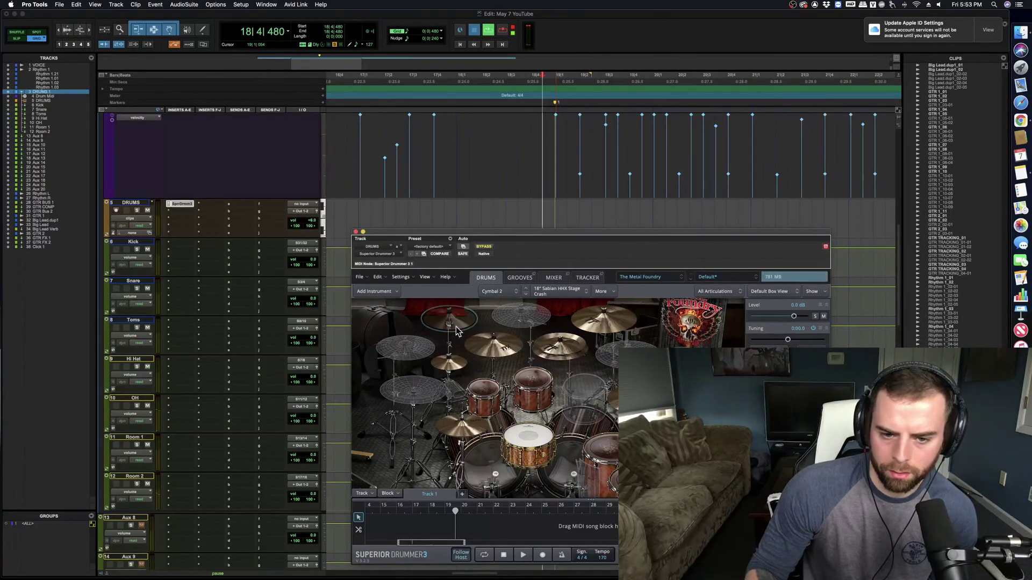
{"action": "key", "text": "space"}
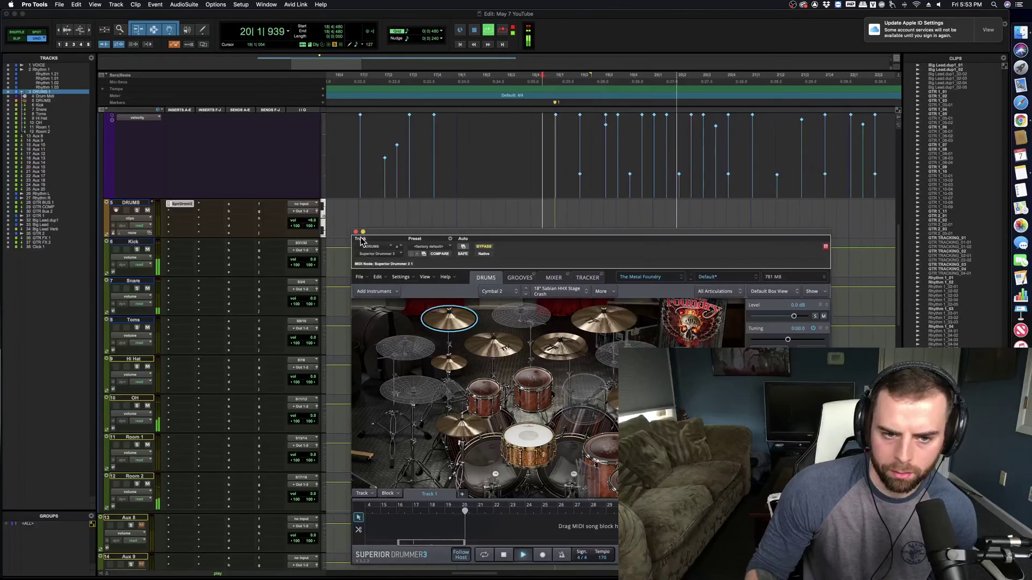
{"action": "key", "text": "space"}
Step: Try several stacks for the Spock cymbal and choose the 18" Sabian HHX Stage Crash with the 21" AAXtreme
{"action": "right_click", "coordinate": [560, 347]}
{"action": "left_click", "coordinate": [584, 379]}
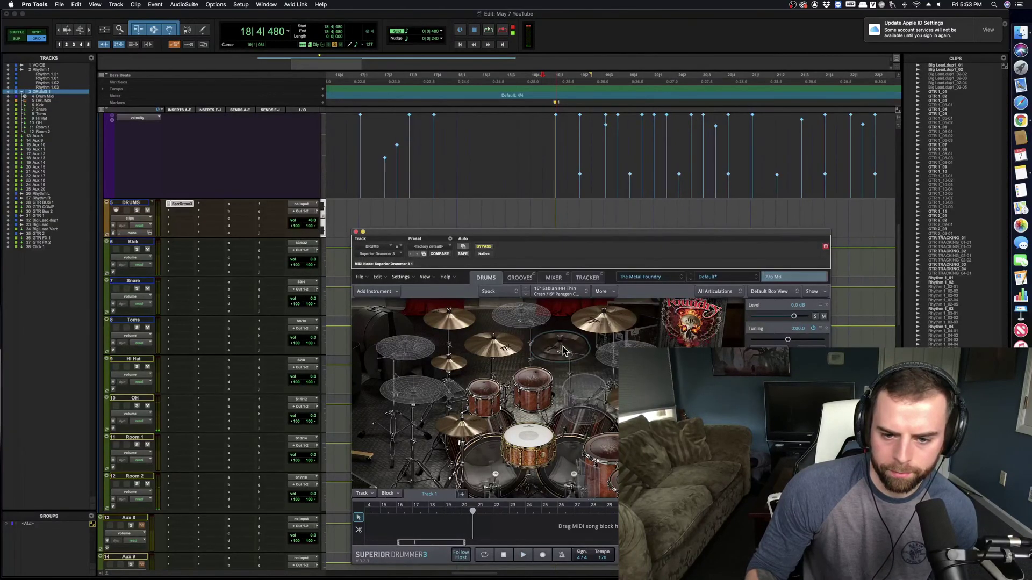
{"action": "right_click", "coordinate": [563, 350]}
{"action": "left_click", "coordinate": [591, 409]}
{"action": "right_click", "coordinate": [562, 351]}
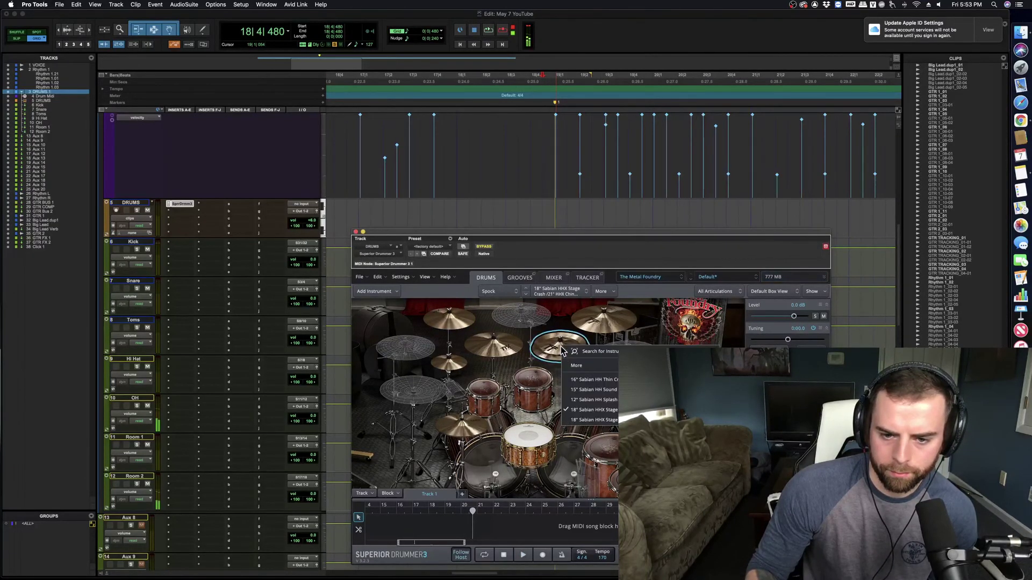
{"action": "left_click", "coordinate": [587, 400]}
{"action": "right_click", "coordinate": [561, 349]}
{"action": "left_click", "coordinate": [592, 420]}
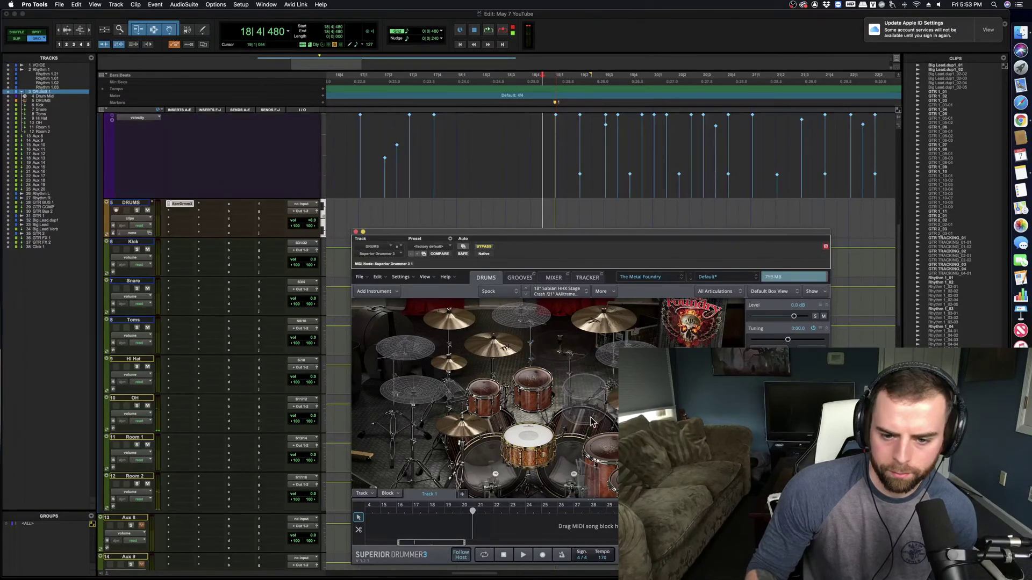
{"action": "right_click", "coordinate": [562, 350]}
{"action": "left_click", "coordinate": [531, 338]}
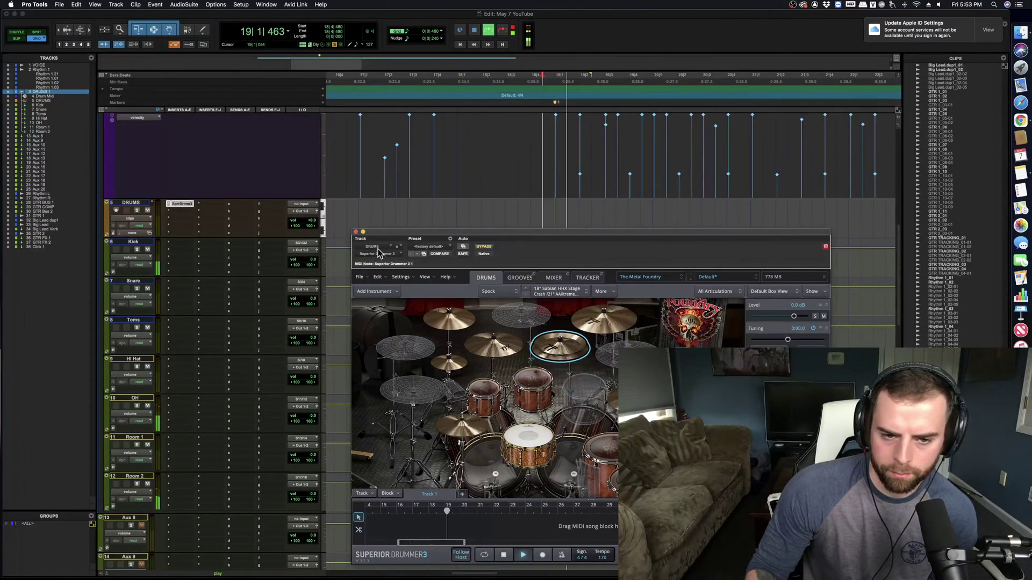
Step: Set Ride 1 to the 22" Sabian Tomas Haake ride and the splash to the 12" Sabian HH Splash
{"action": "left_click", "coordinate": [637, 398]}
{"action": "key", "text": "space"}
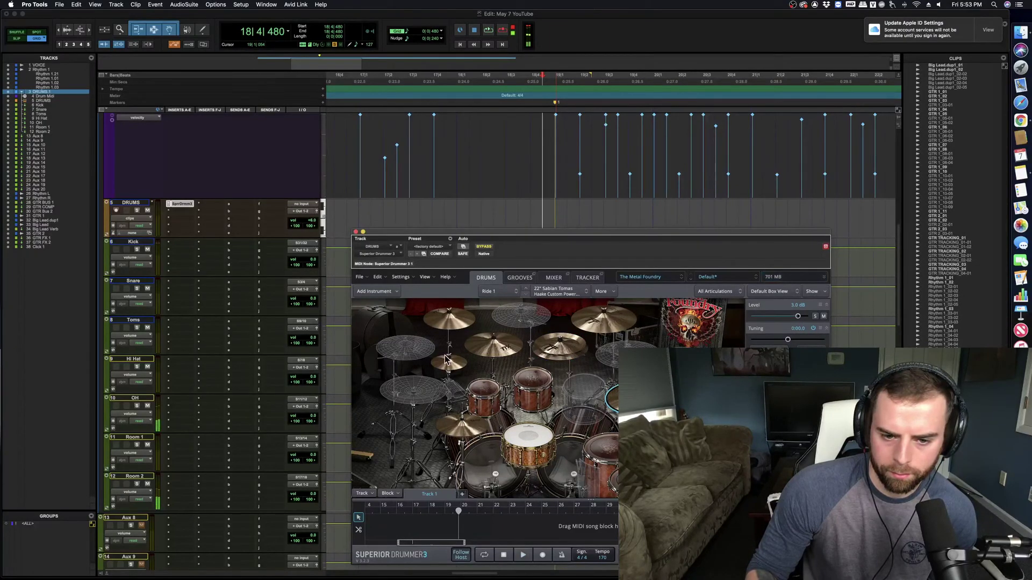
{"action": "right_click", "coordinate": [493, 400]}
{"action": "left_click", "coordinate": [527, 437]}
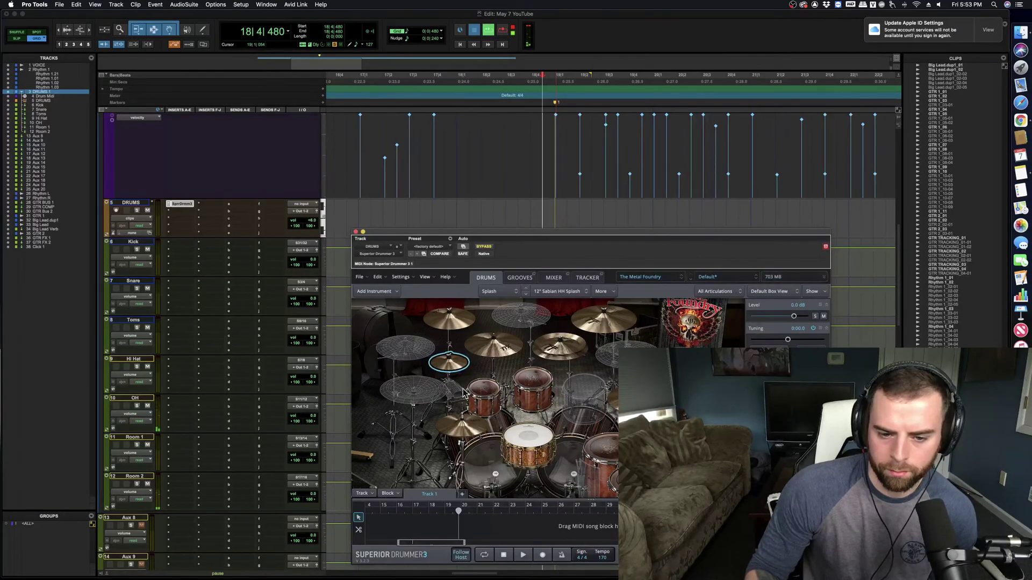
Step: Set the hi-hat to 14" Sabian HHX Power Hats, start playback from bar 18, and close the drum instrument
{"action": "right_click", "coordinate": [460, 427]}
{"action": "left_click", "coordinate": [483, 434]}
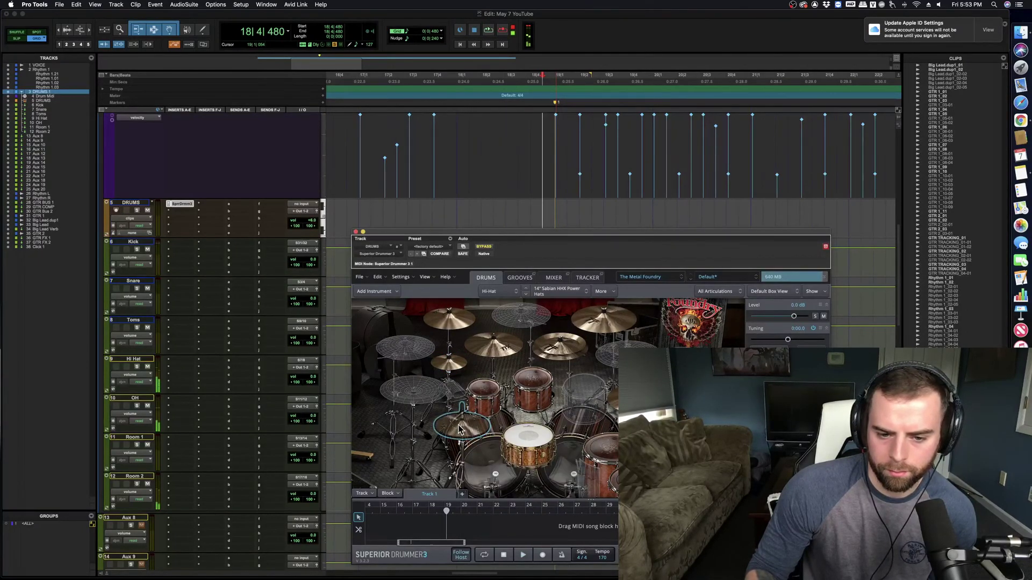
{"action": "key", "text": "space"}
{"action": "left_click", "coordinate": [355, 231]}
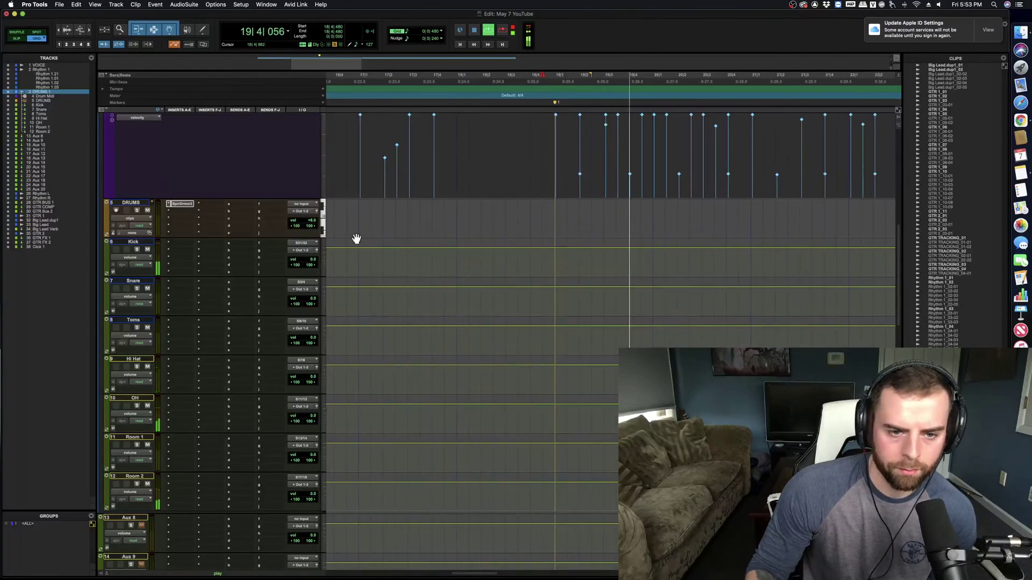
Step: Look over the drum tracks during playback and place the cursor at bar 19 on the Kick track
{"action": "scroll", "coordinate": [527, 310], "scroll_direction": "right", "scroll_amount": 5}
{"action": "scroll", "coordinate": [540, 313], "scroll_direction": "up", "scroll_amount": 8}
{"action": "key", "text": "super+["}
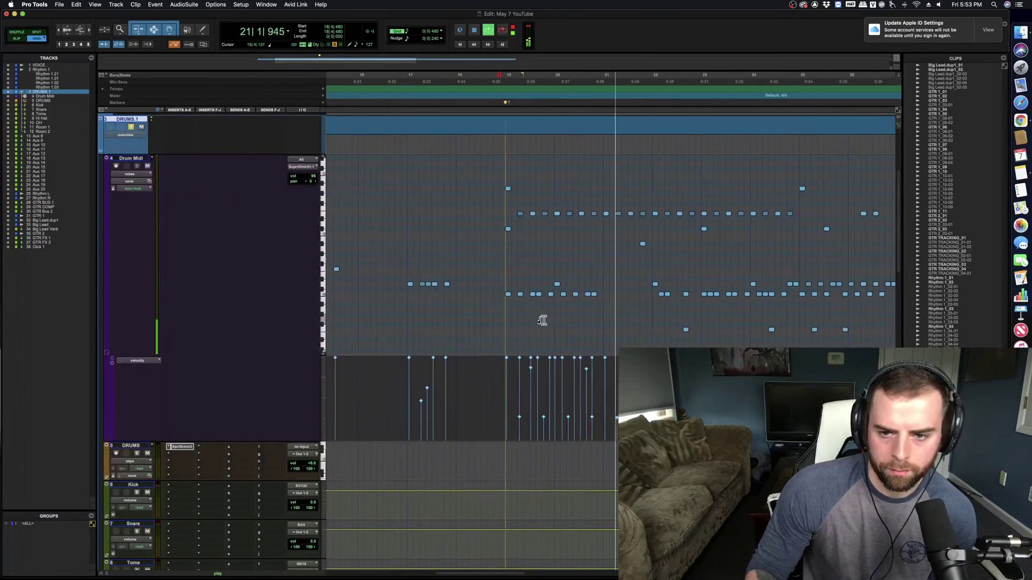
{"action": "scroll", "coordinate": [546, 315], "scroll_direction": "down", "scroll_amount": 6}
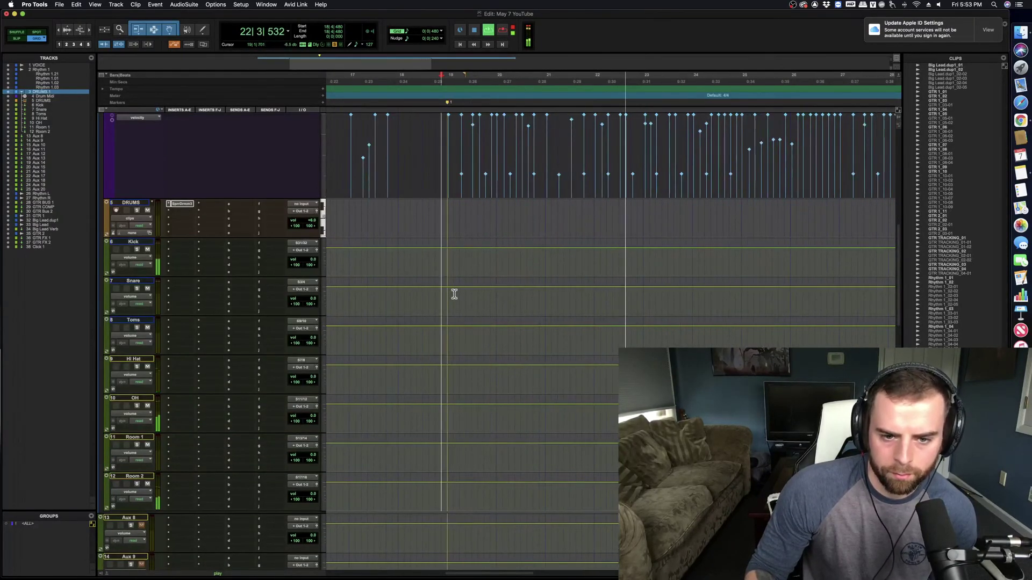
{"action": "left_click_drag", "start_coordinate": [445, 293], "coordinate": [617, 300]}
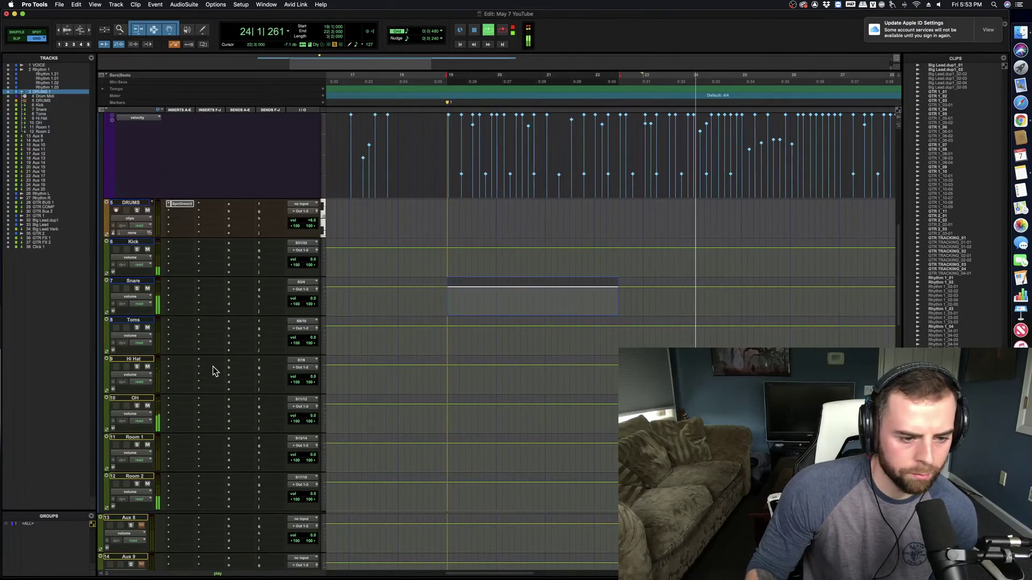
{"action": "left_click", "coordinate": [447, 260]}
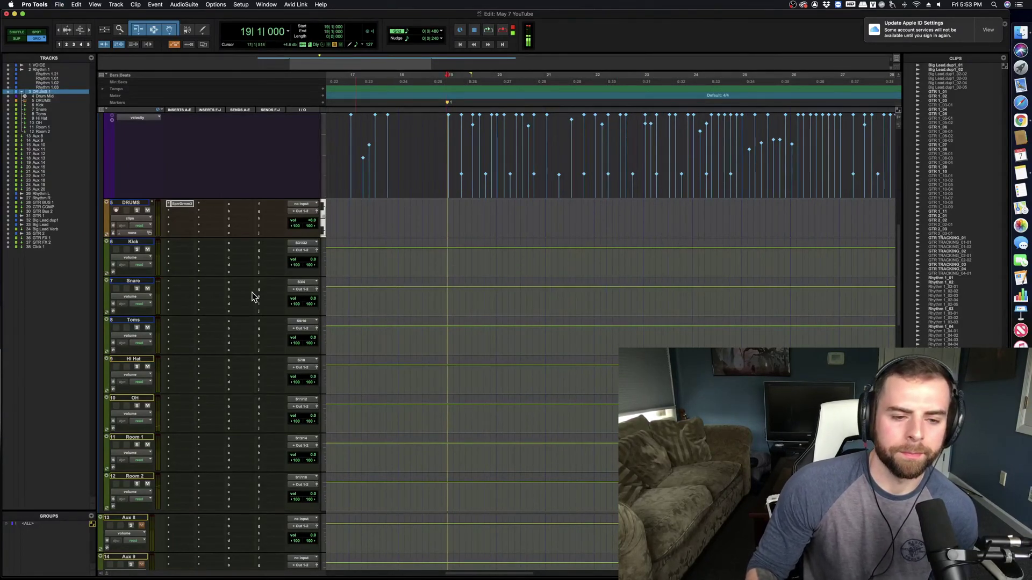
Step: Create one new stereo aux input track directly below the Kick track
{"action": "left_click", "coordinate": [139, 243]}
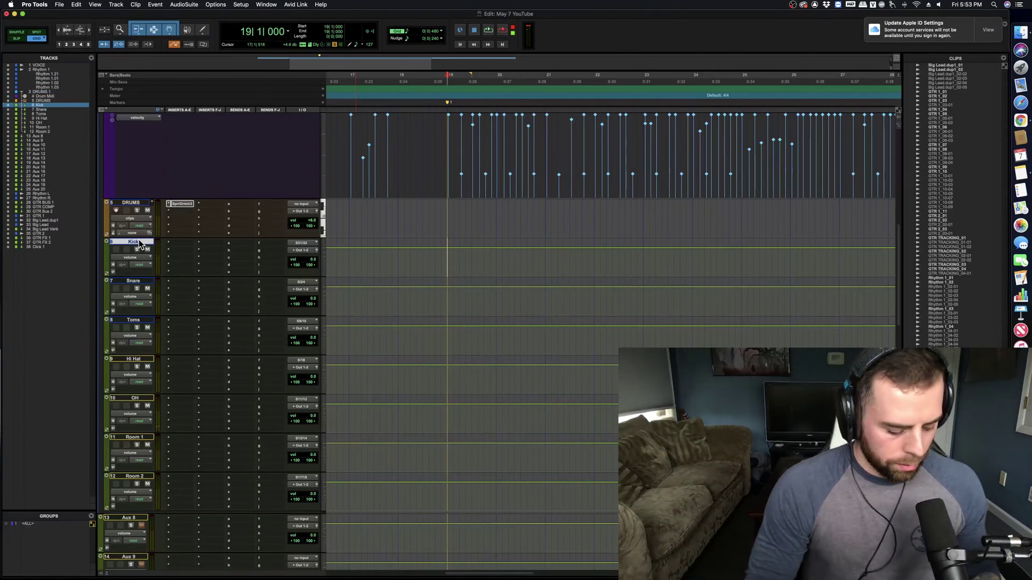
{"action": "key", "text": "shift+super+n"}
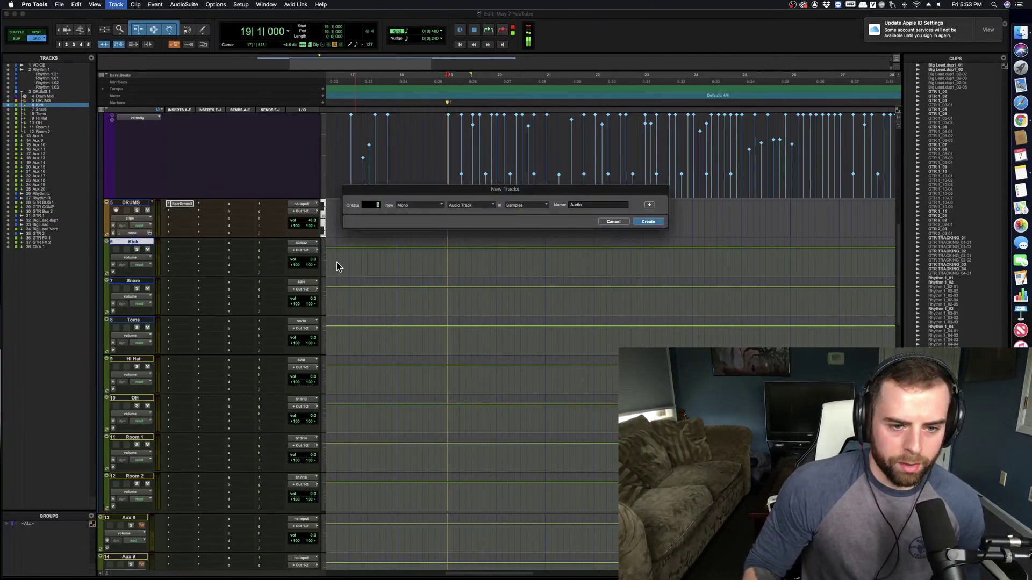
{"action": "left_click", "coordinate": [490, 210]}
{"action": "left_click", "coordinate": [472, 214]}
{"action": "left_click", "coordinate": [427, 205]}
{"action": "left_click", "coordinate": [427, 217]}
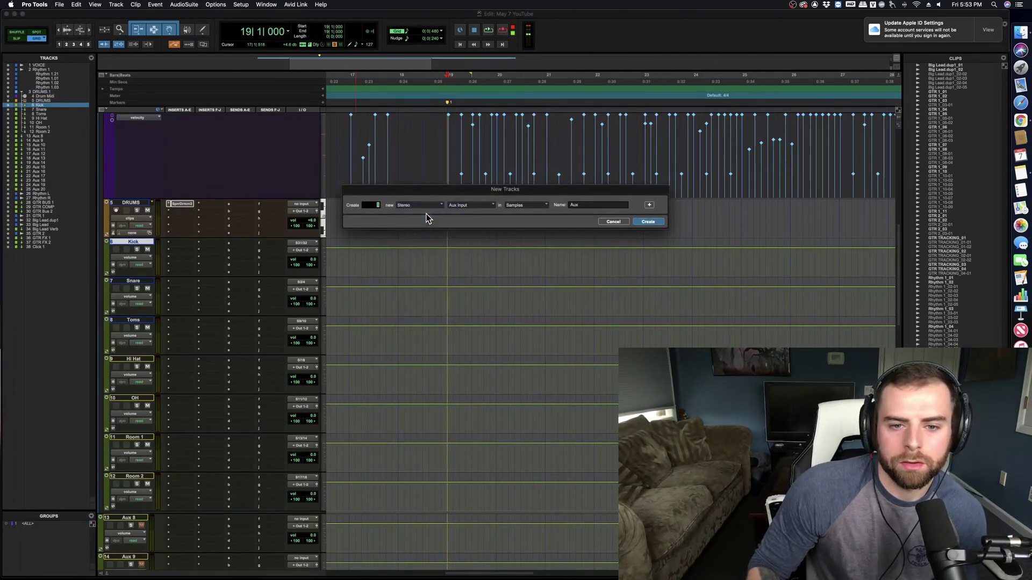
{"action": "left_click", "coordinate": [647, 224]}
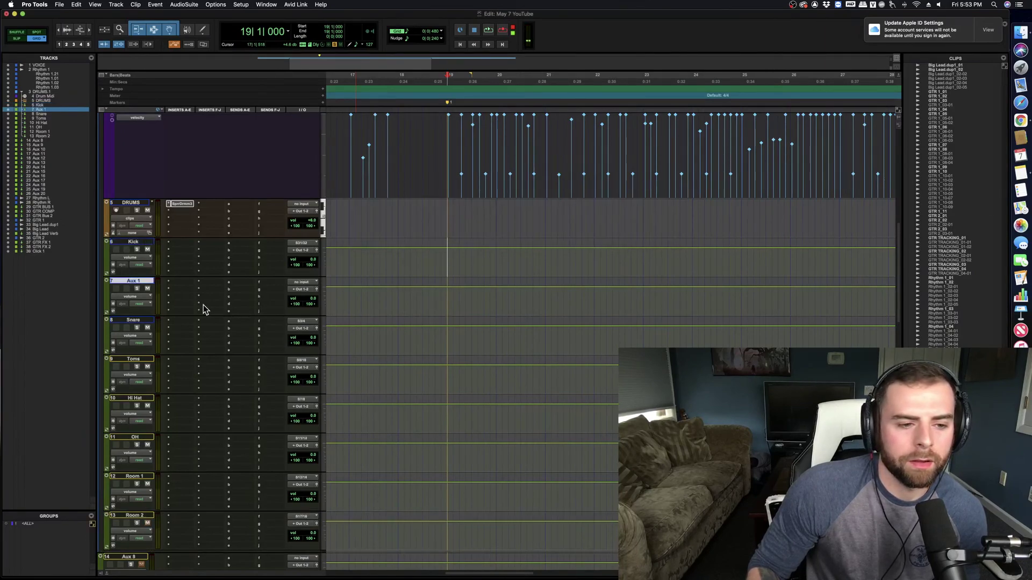
{"action": "right_click", "coordinate": [145, 285]}
{"action": "left_click", "coordinate": [144, 243]}
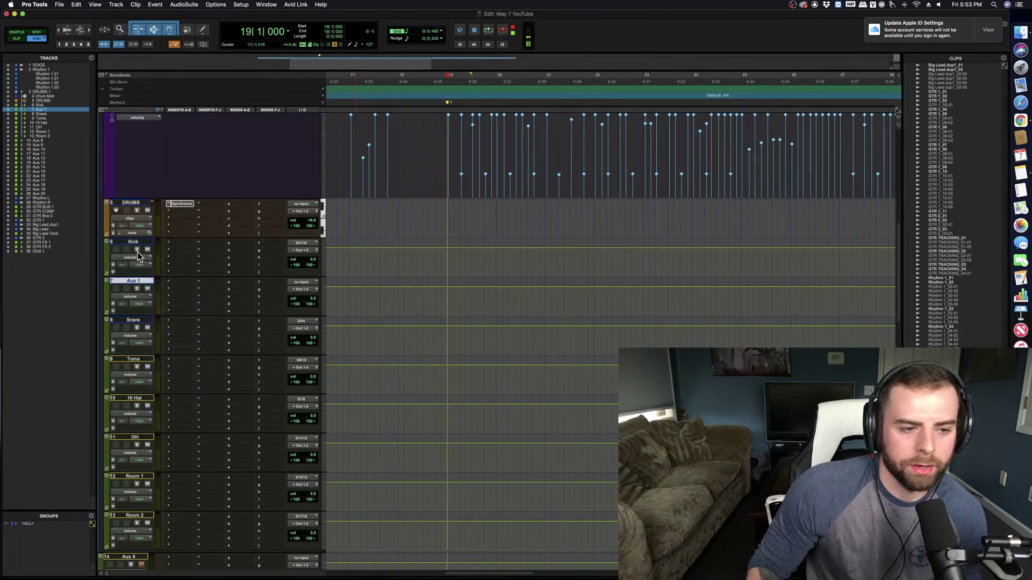
Step: Create a stereo instrument track directly below the Kick track and name it Kick Samp
{"action": "left_click", "coordinate": [145, 243]}
{"action": "key", "text": "super+shift+n"}
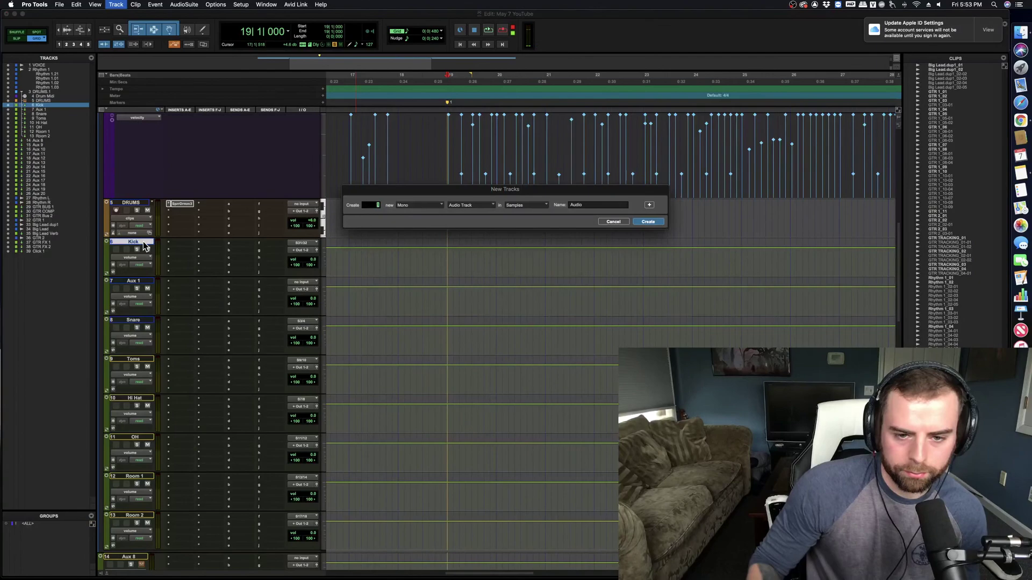
{"action": "left_click", "coordinate": [471, 205]}
{"action": "left_click", "coordinate": [470, 240]}
{"action": "left_click", "coordinate": [419, 206]}
{"action": "left_click", "coordinate": [409, 212]}
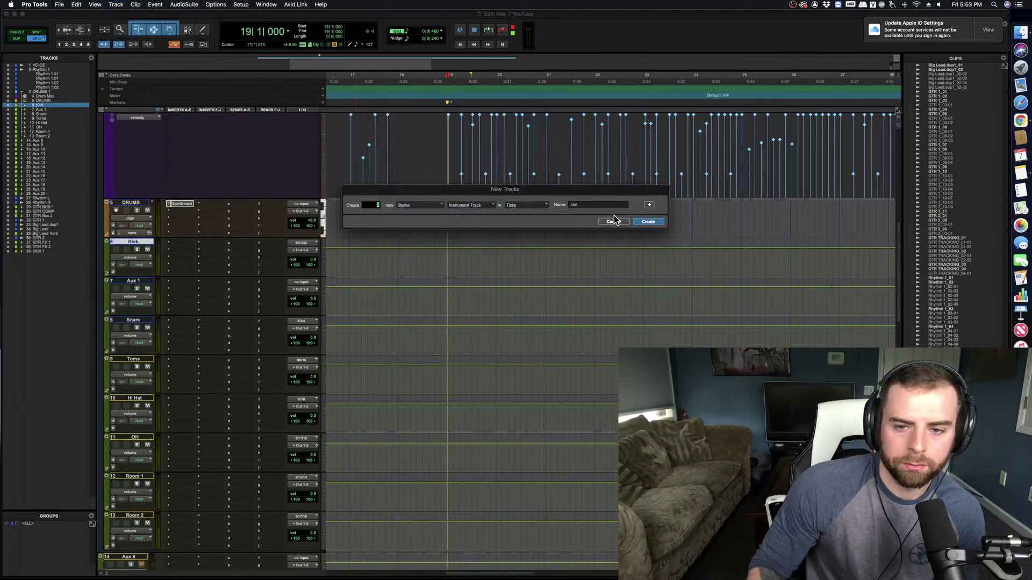
{"action": "key", "text": "Return"}
{"action": "double_click", "coordinate": [137, 281]}
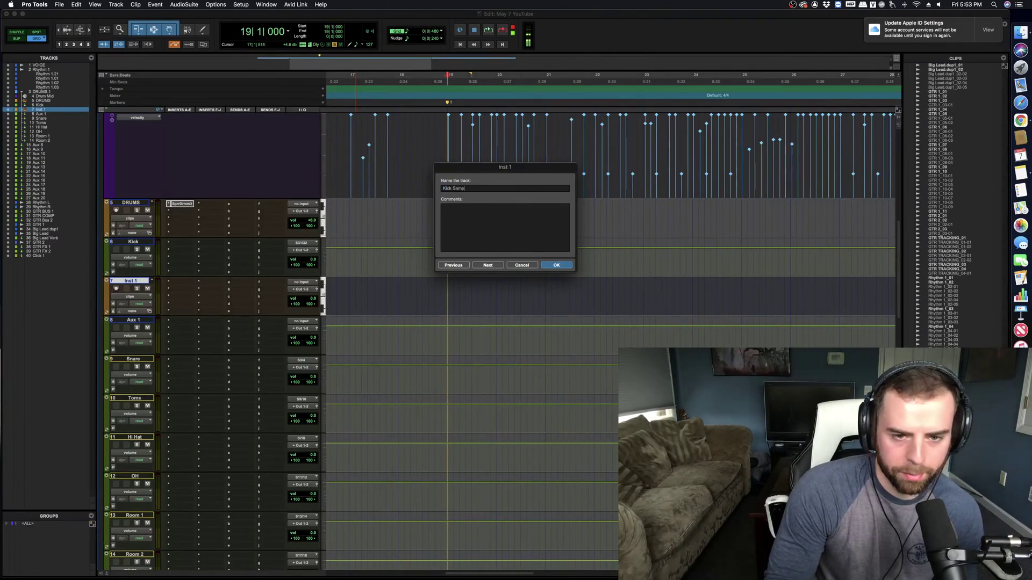
{"action": "key", "text": "Return"}
Step: Insert Trigger 2 on the Kick Samp track and expand the DRUMS folder under SAMPLES in its browser
{"action": "scroll", "coordinate": [427, 310], "scroll_direction": "up", "scroll_amount": 5}
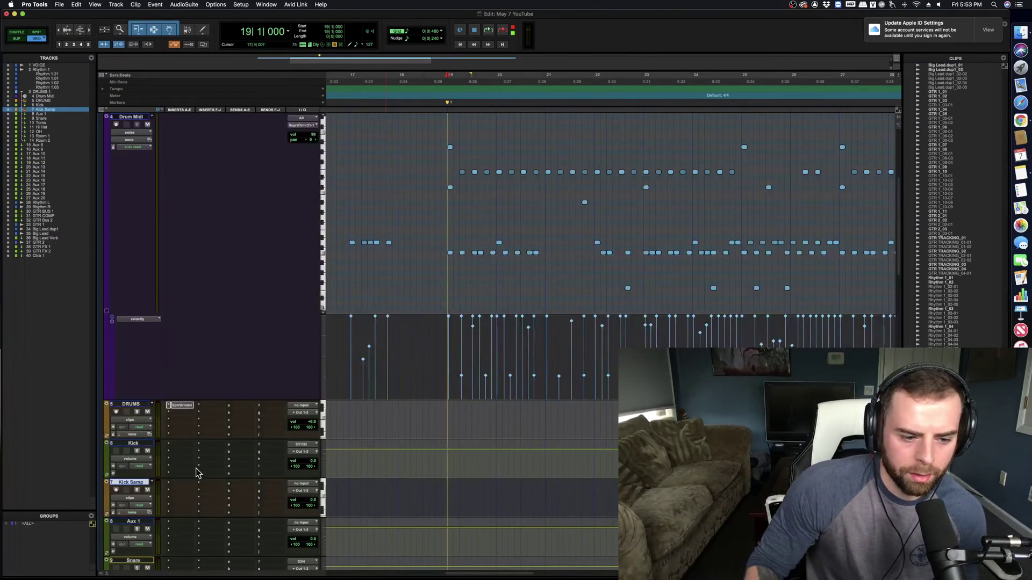
{"action": "left_click", "coordinate": [188, 488]}
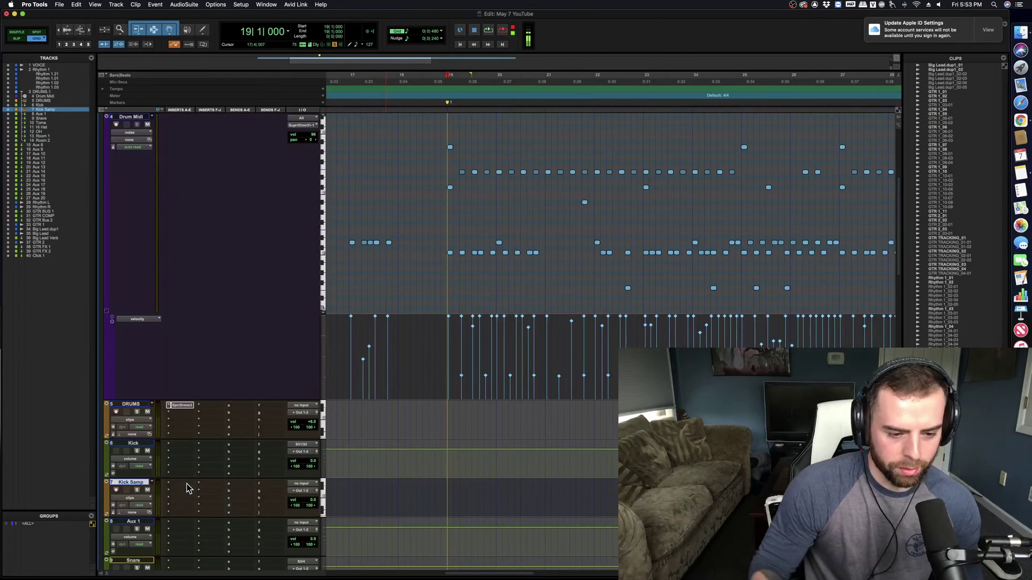
{"action": "left_click", "coordinate": [187, 484]}
{"action": "left_click", "coordinate": [223, 474]}
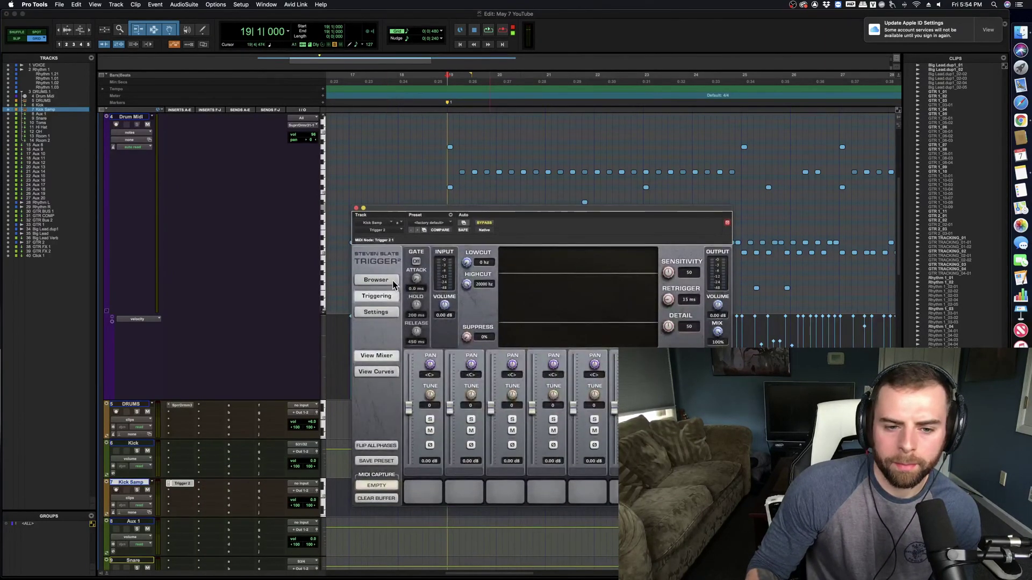
{"action": "left_click", "coordinate": [393, 283]}
{"action": "left_click", "coordinate": [408, 277]}
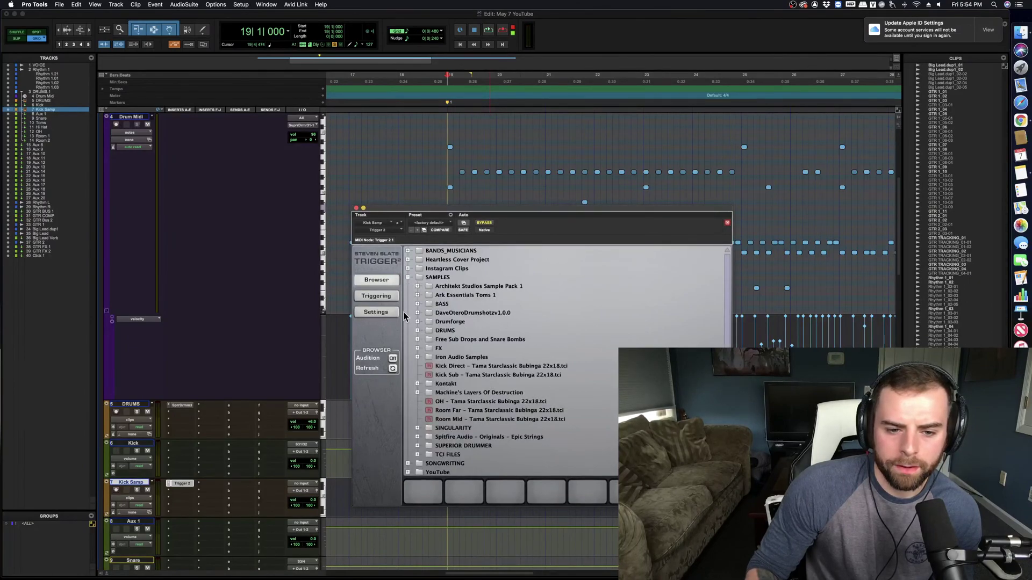
{"action": "left_click", "coordinate": [417, 331]}
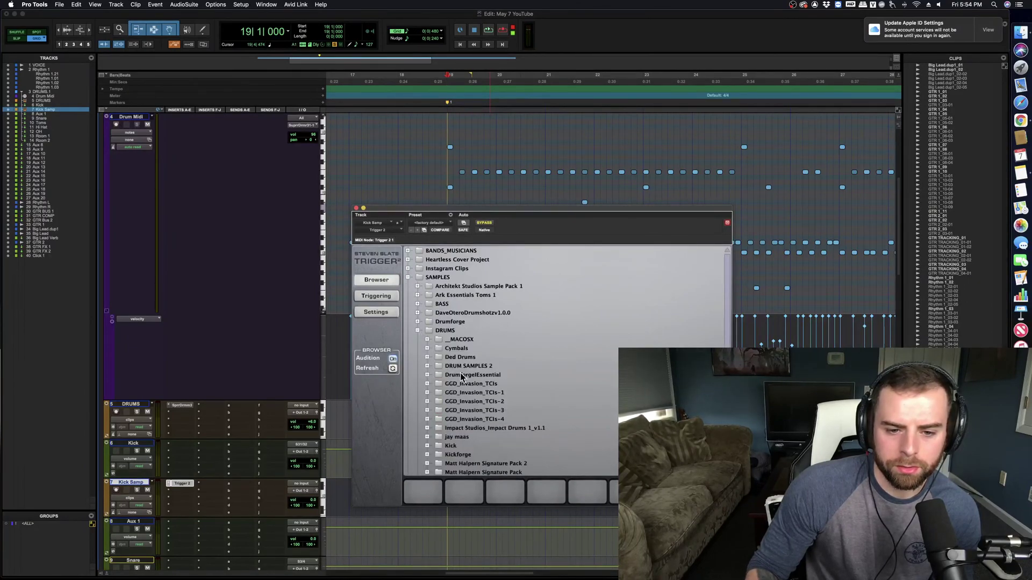
{"action": "scroll", "coordinate": [434, 391], "scroll_direction": "down", "scroll_amount": 1}
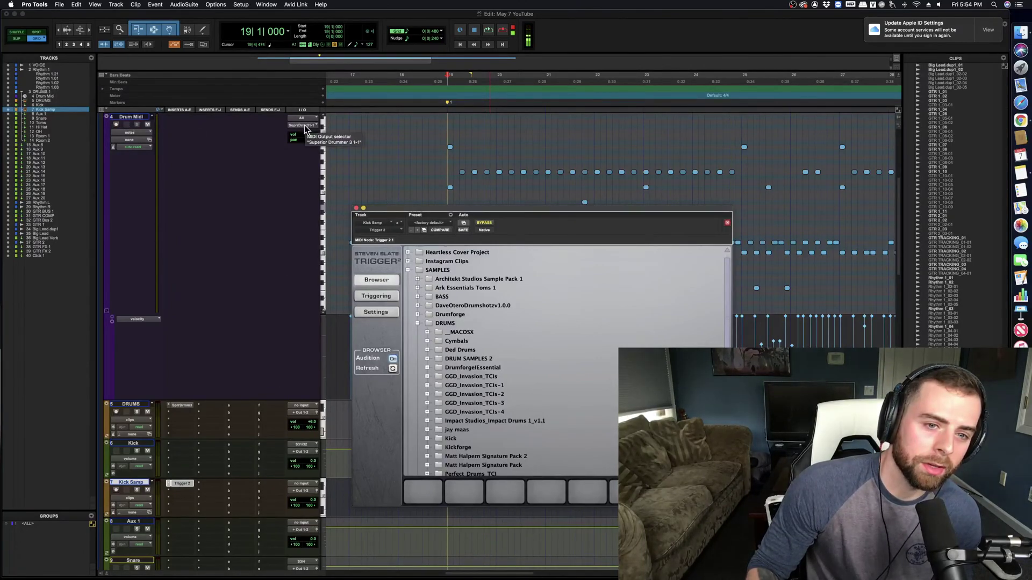
Step: Look through the MIDI output destinations available for the Drum Midi track
{"action": "left_click", "coordinate": [304, 125]}
{"action": "mouse_move", "coordinate": [324, 129]}
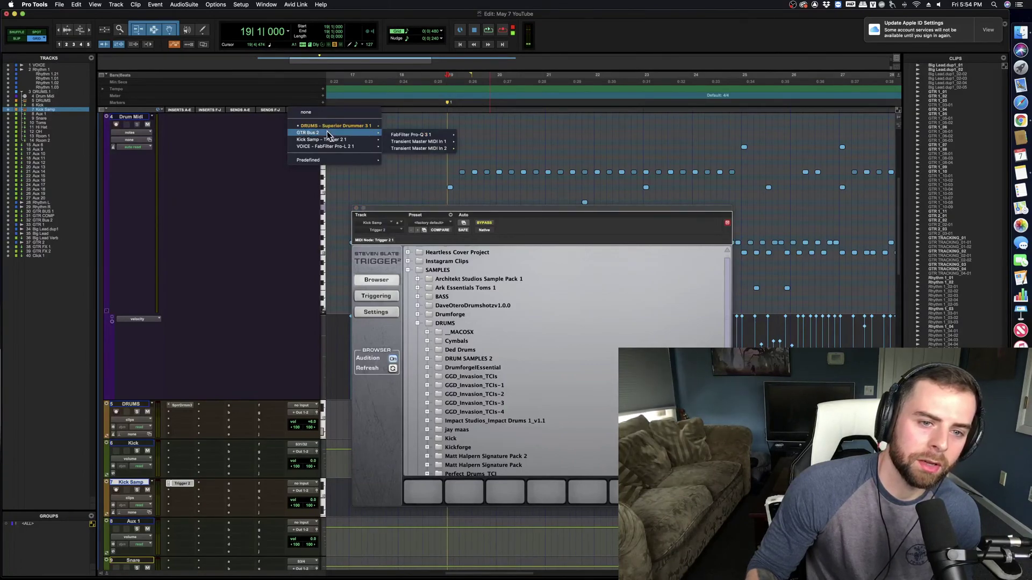
{"action": "left_click", "coordinate": [402, 143]}
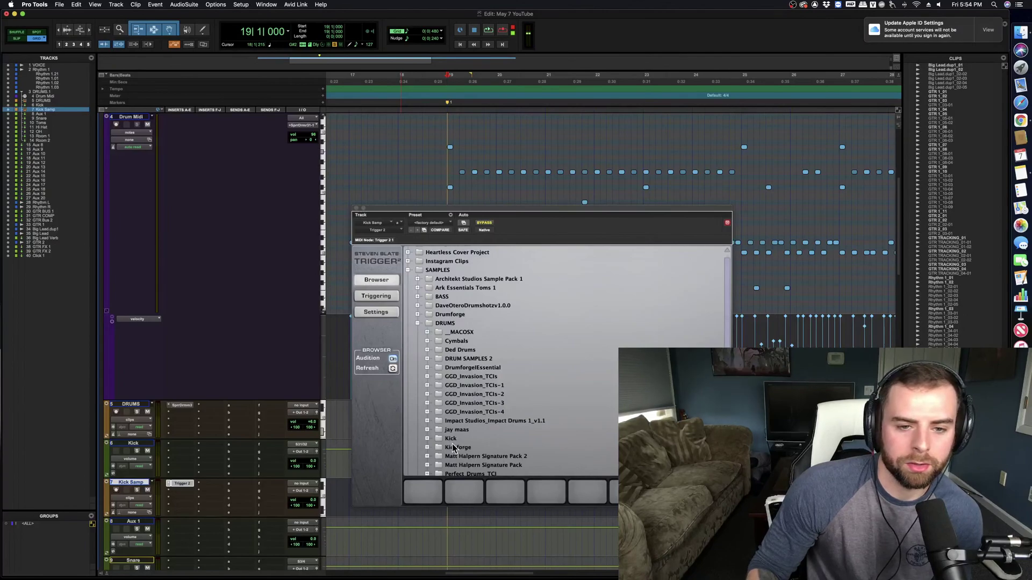
Step: Check Trigger 2's MIDI In channel and note settings and its triggering controls
{"action": "left_click", "coordinate": [378, 313]}
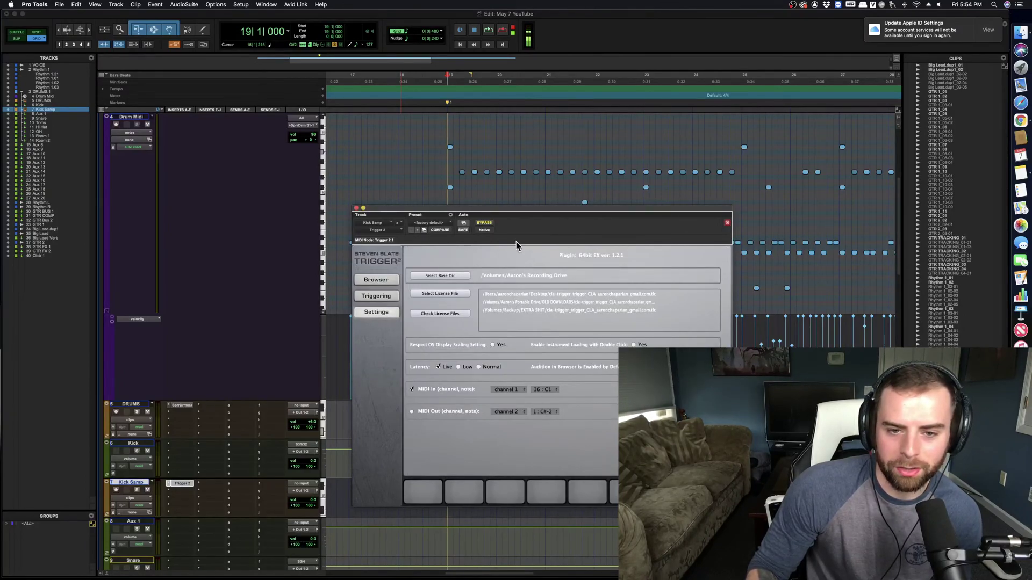
{"action": "left_click_drag", "start_coordinate": [507, 208], "coordinate": [521, 312]}
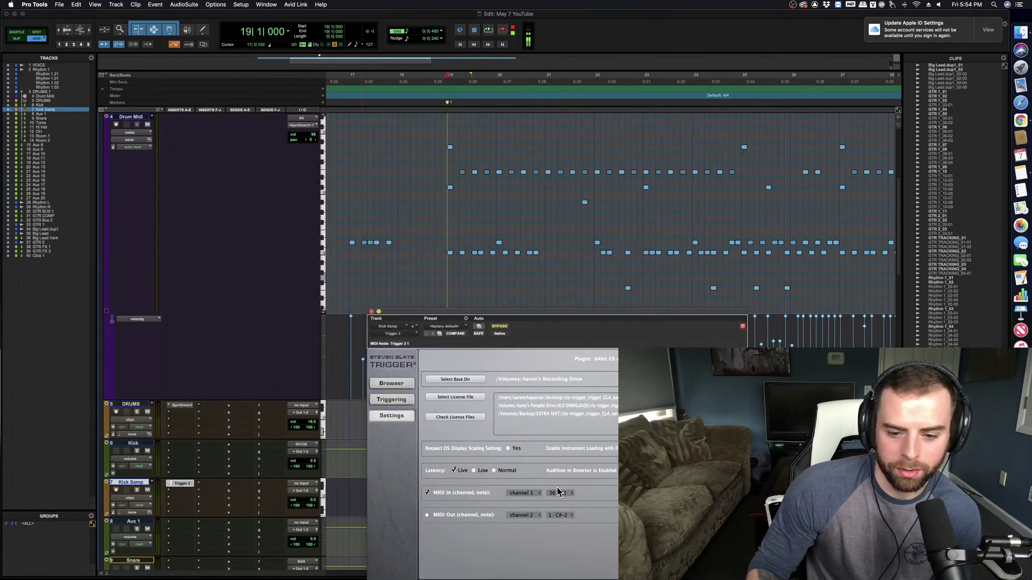
{"action": "left_click", "coordinate": [403, 400]}
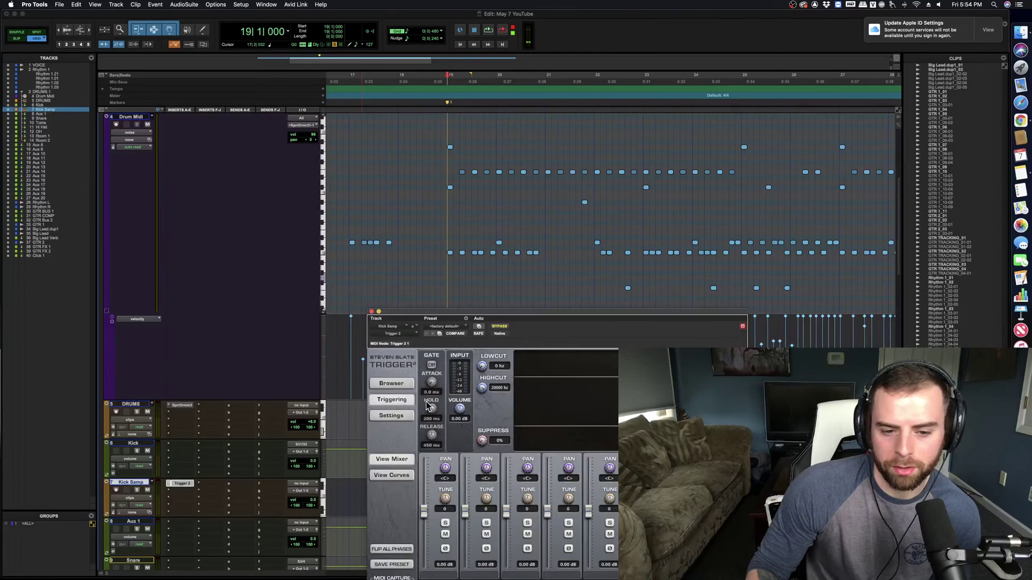
Step: Expand the Kick folder in Trigger 2's sample browser and audition the samples from AA Kick through Barrier Kick
{"action": "left_click", "coordinate": [398, 384]}
{"action": "left_click_drag", "start_coordinate": [519, 322], "coordinate": [505, 286]}
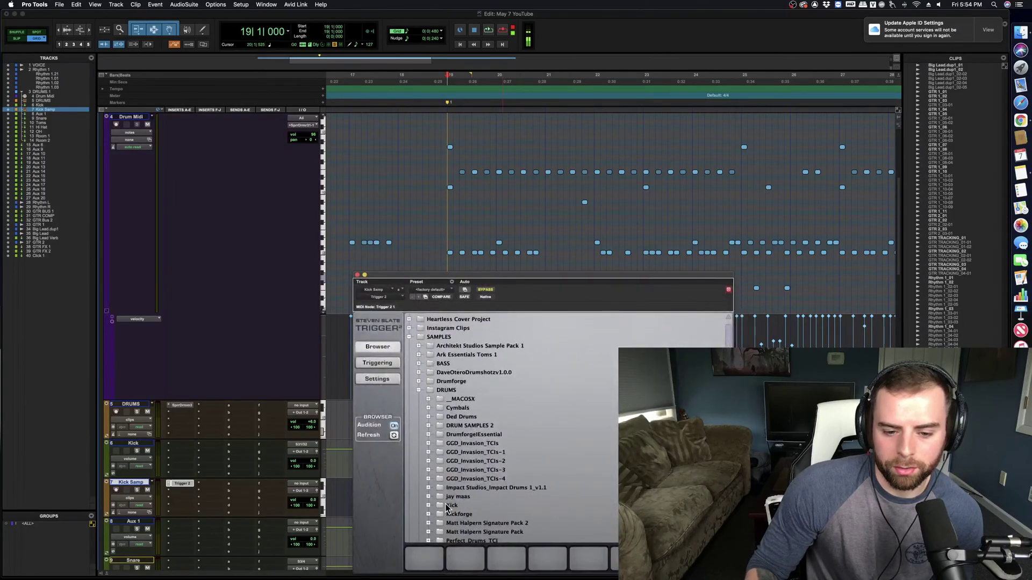
{"action": "scroll", "coordinate": [449, 505], "scroll_direction": "down", "scroll_amount": 2}
{"action": "left_click", "coordinate": [436, 487]}
{"action": "scroll", "coordinate": [473, 482], "scroll_direction": "down", "scroll_amount": 3}
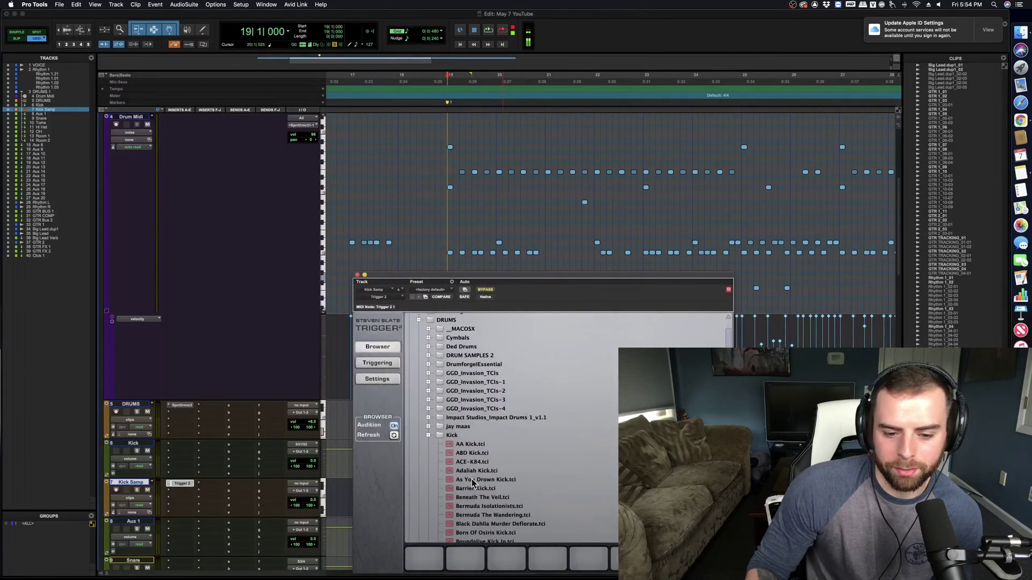
{"action": "left_click", "coordinate": [467, 445]}
{"action": "key", "text": "Down"}
{"action": "key", "text": "Down"}
{"action": "key", "text": "Down"}
{"action": "key", "text": "Down"}
{"action": "key", "text": "Down"}
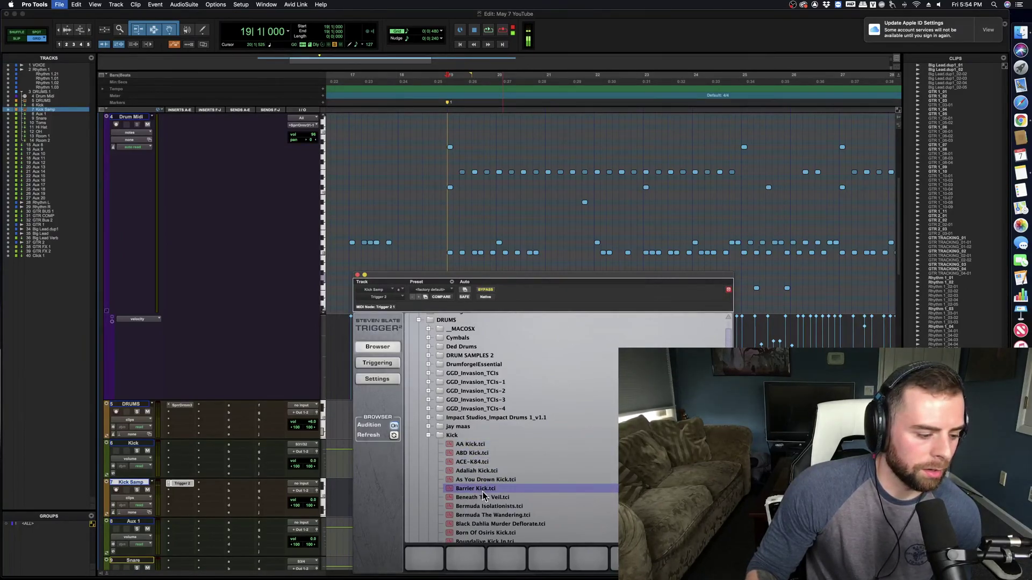
{"action": "scroll", "coordinate": [446, 332], "scroll_direction": "down", "scroll_amount": 1}
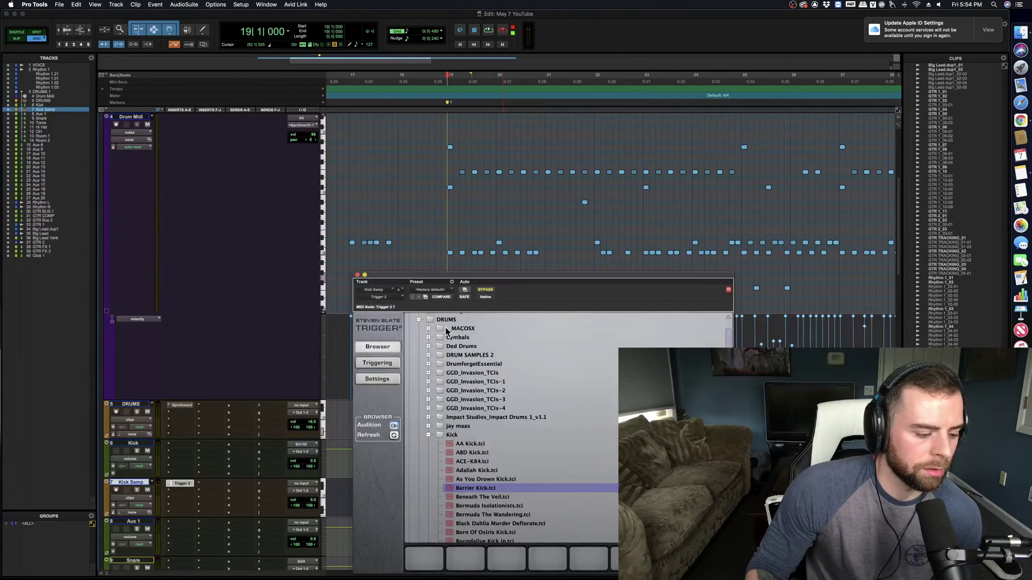
Step: Rename the Kick Samp track as Kick Sample
{"action": "scroll", "coordinate": [319, 369], "scroll_direction": "down", "scroll_amount": 8}
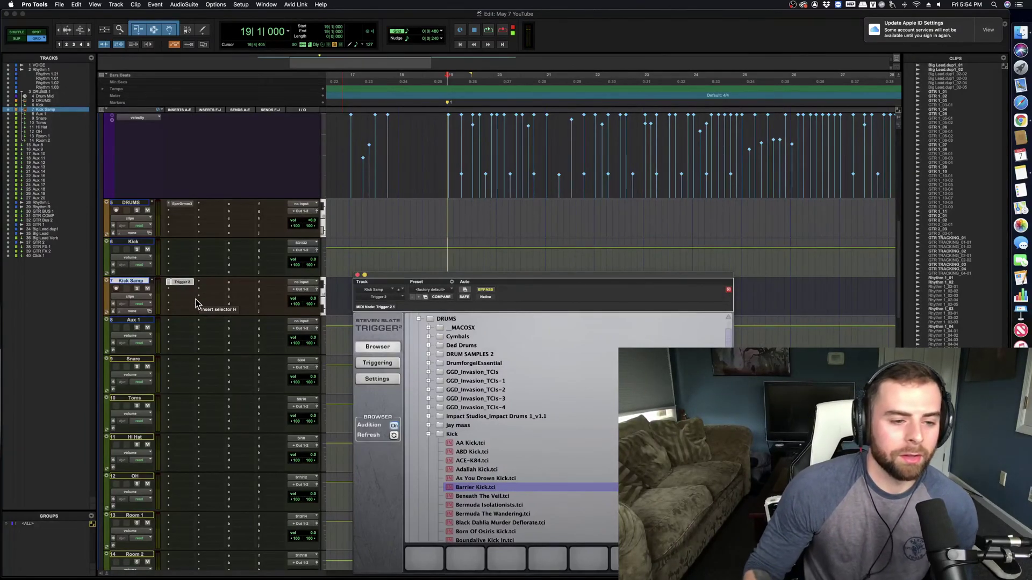
{"action": "double_click", "coordinate": [137, 281]}
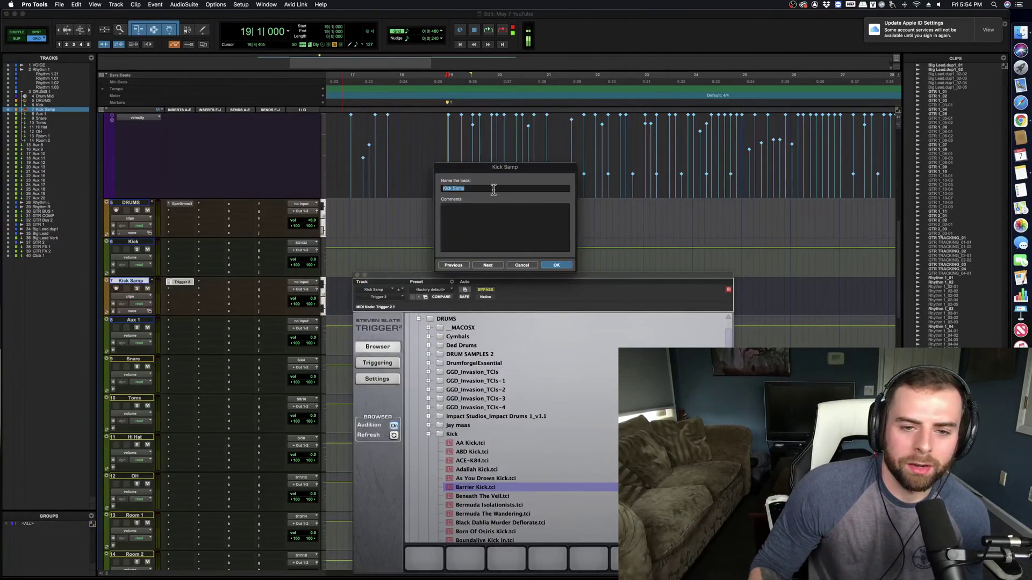
{"action": "key", "text": "Right"}
{"action": "key", "text": "Return"}
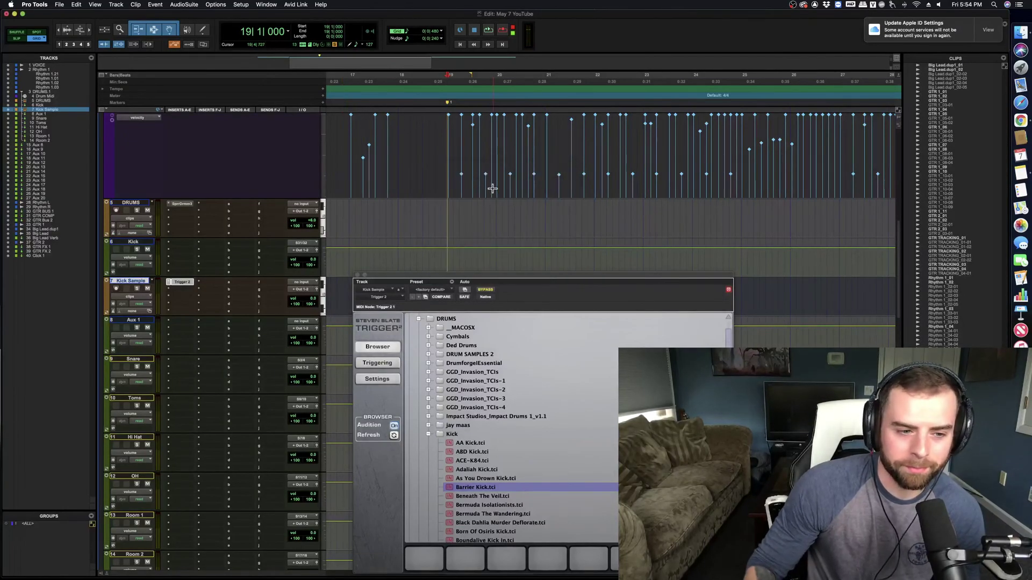
Step: Audition the AA Kick, ABD Kick, ACE-K84 and Adaliah Kick samples in Trigger 2's browser
{"action": "left_click_drag", "start_coordinate": [502, 274], "coordinate": [491, 251]}
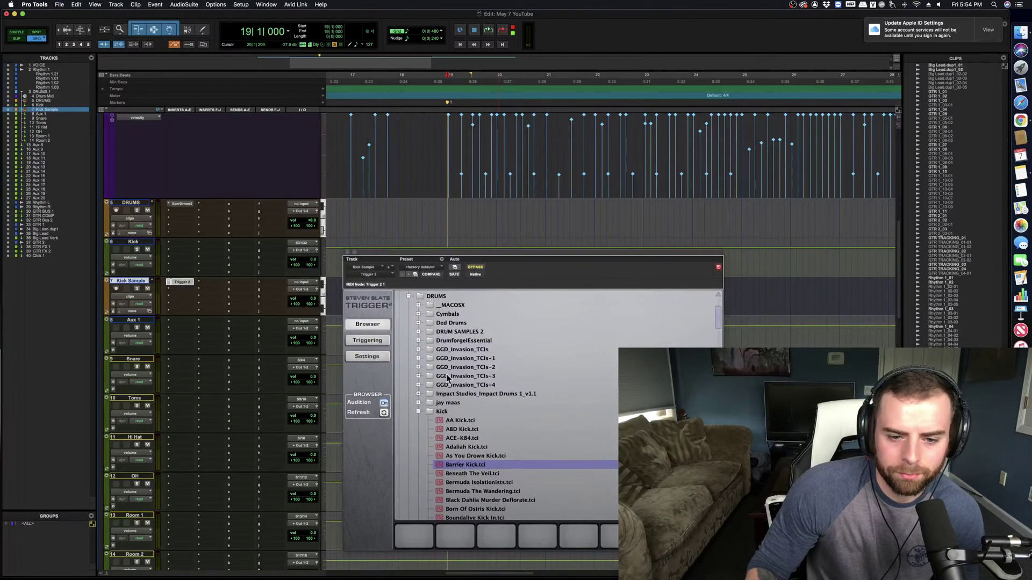
{"action": "left_click", "coordinate": [459, 422]}
{"action": "left_click", "coordinate": [460, 430]}
{"action": "left_click", "coordinate": [462, 438]}
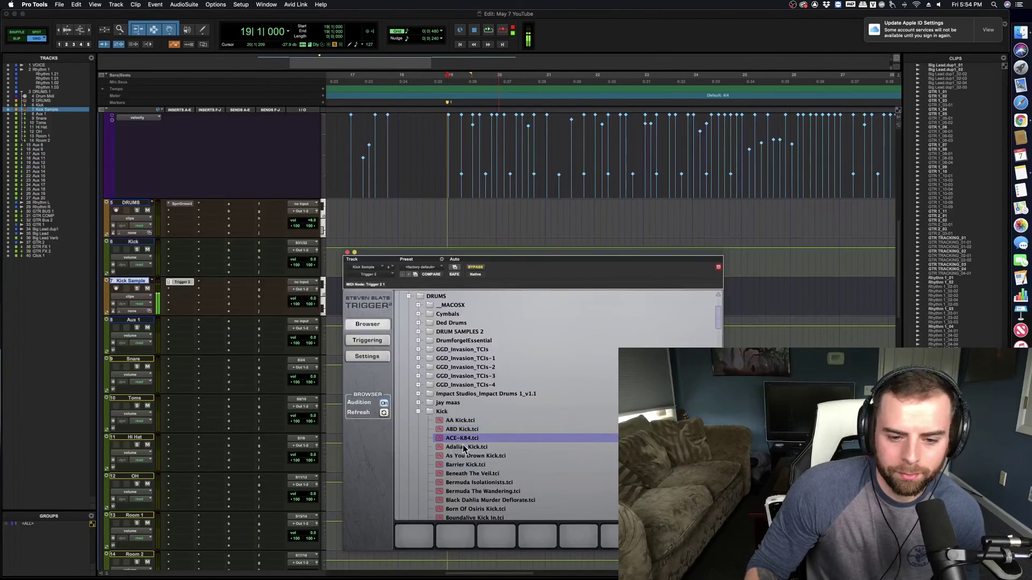
{"action": "left_click", "coordinate": [465, 447]}
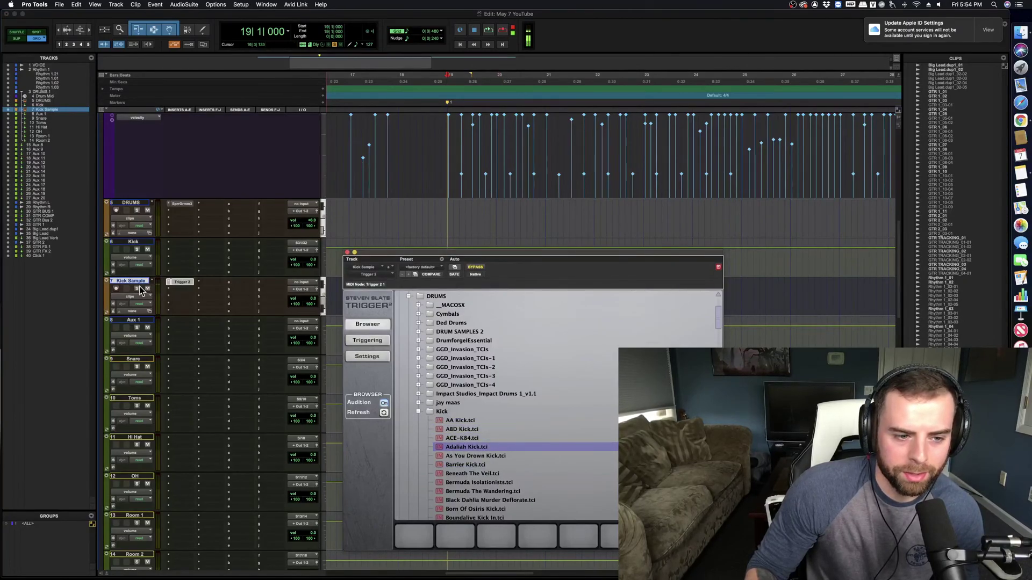
Step: Load the ABD Kick sample into Trigger 2 and play the programmed kick pattern through the Kick Sample track
{"action": "scroll", "coordinate": [193, 280], "scroll_direction": "up", "scroll_amount": 5}
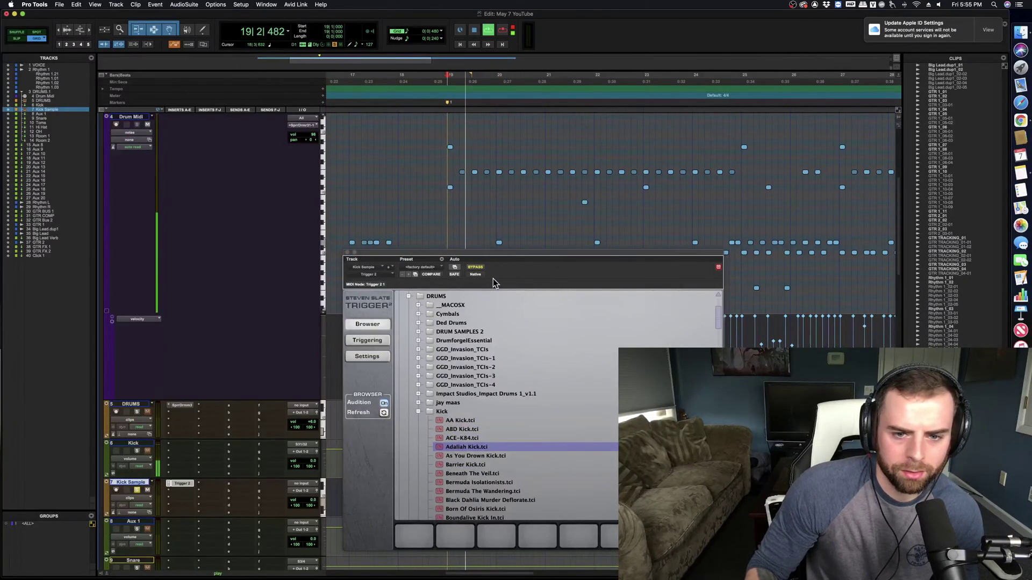
{"action": "left_click_drag", "start_coordinate": [436, 254], "coordinate": [444, 282]}
{"action": "key", "text": "space"}
{"action": "left_click", "coordinate": [472, 458]}
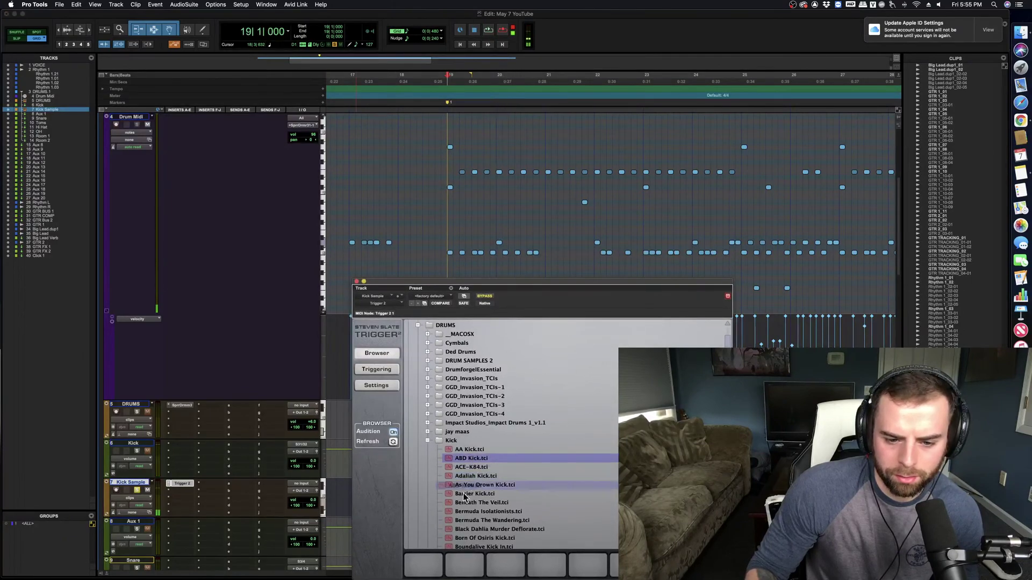
{"action": "scroll", "coordinate": [472, 459], "scroll_direction": "down", "scroll_amount": 1}
{"action": "key", "text": "space"}
{"action": "scroll", "coordinate": [473, 468], "scroll_direction": "down", "scroll_amount": 3}
{"action": "scroll", "coordinate": [474, 473], "scroll_direction": "down", "scroll_amount": 3}
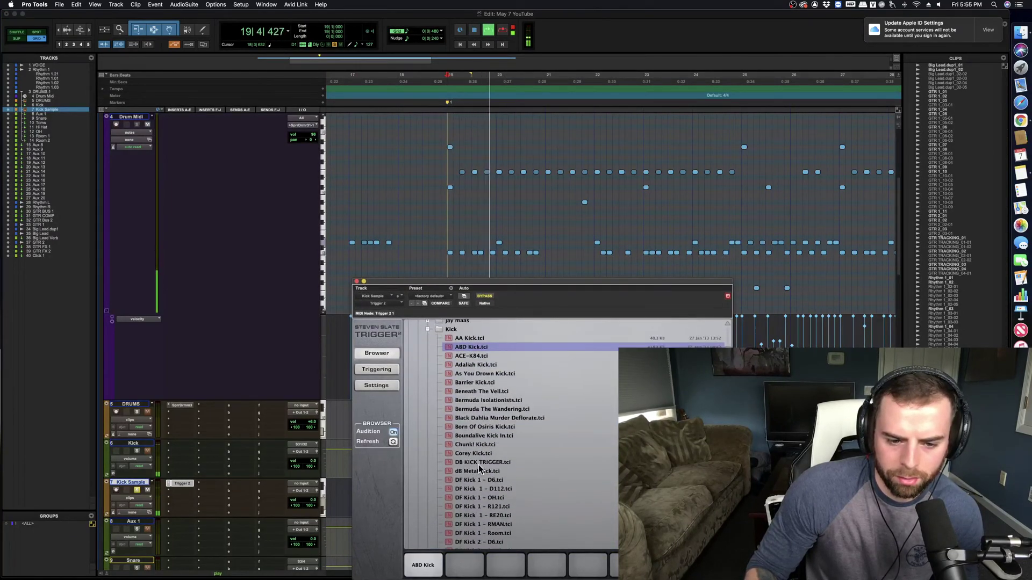
{"action": "key", "text": "space"}
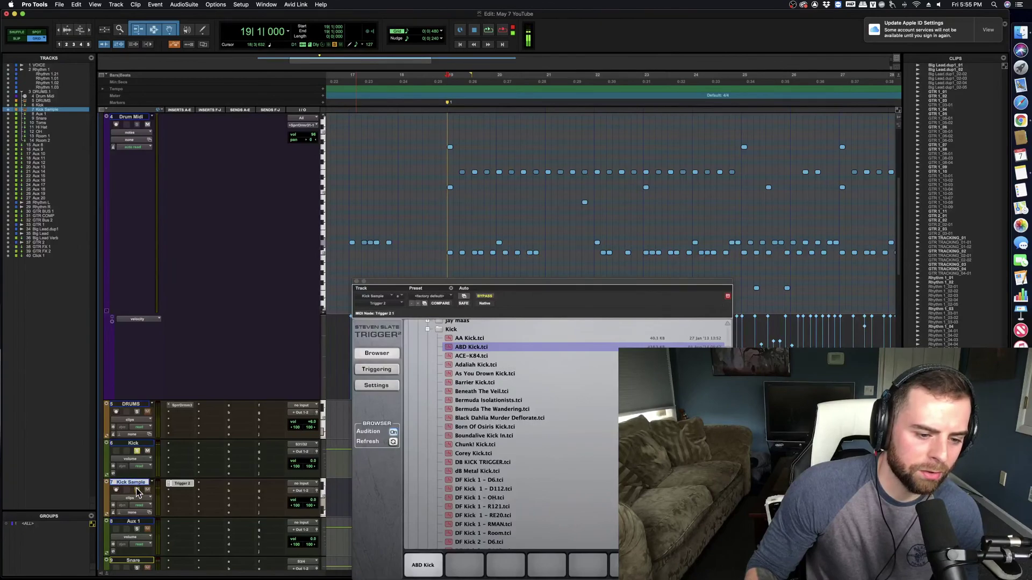
Step: Audition the MESH 1, MESH 2, MESH 3 and MESH 4 kick samples in the Kick folder
{"action": "scroll", "coordinate": [493, 447], "scroll_direction": "down", "scroll_amount": 15}
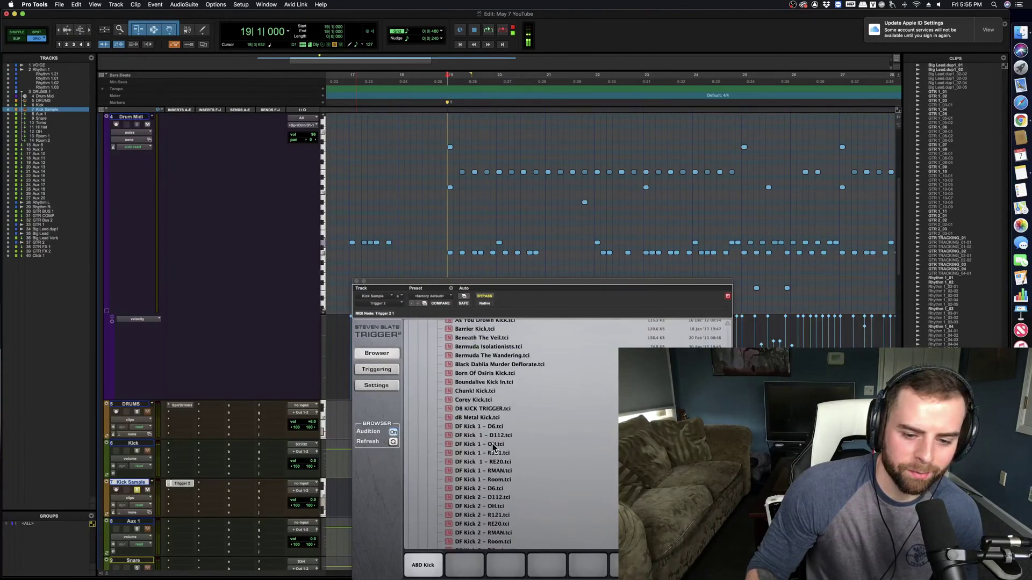
{"action": "scroll", "coordinate": [493, 448], "scroll_direction": "down", "scroll_amount": 15}
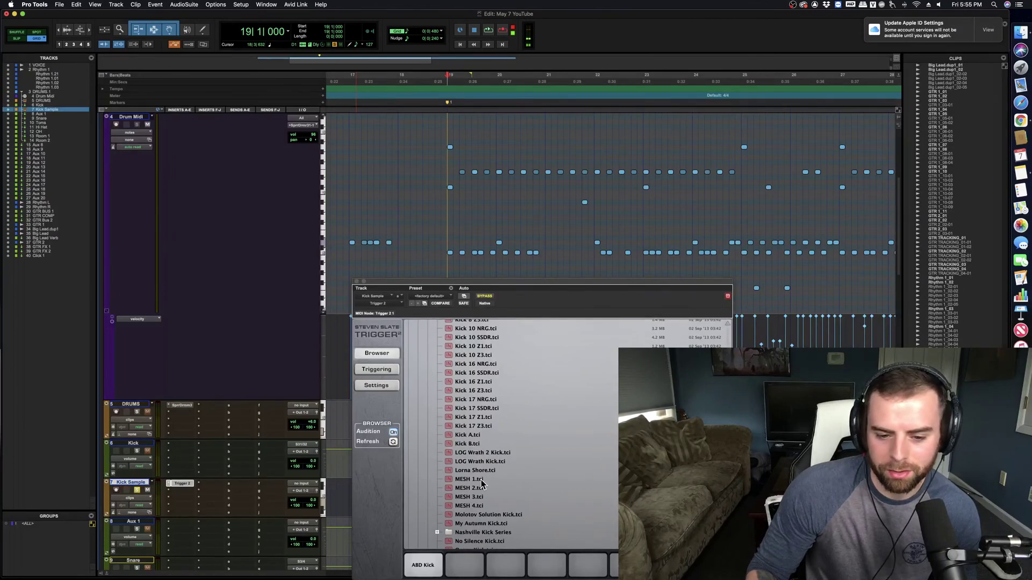
{"action": "left_click", "coordinate": [481, 480]}
{"action": "left_click", "coordinate": [480, 488]}
{"action": "left_click", "coordinate": [480, 498]}
{"action": "left_click", "coordinate": [480, 506]}
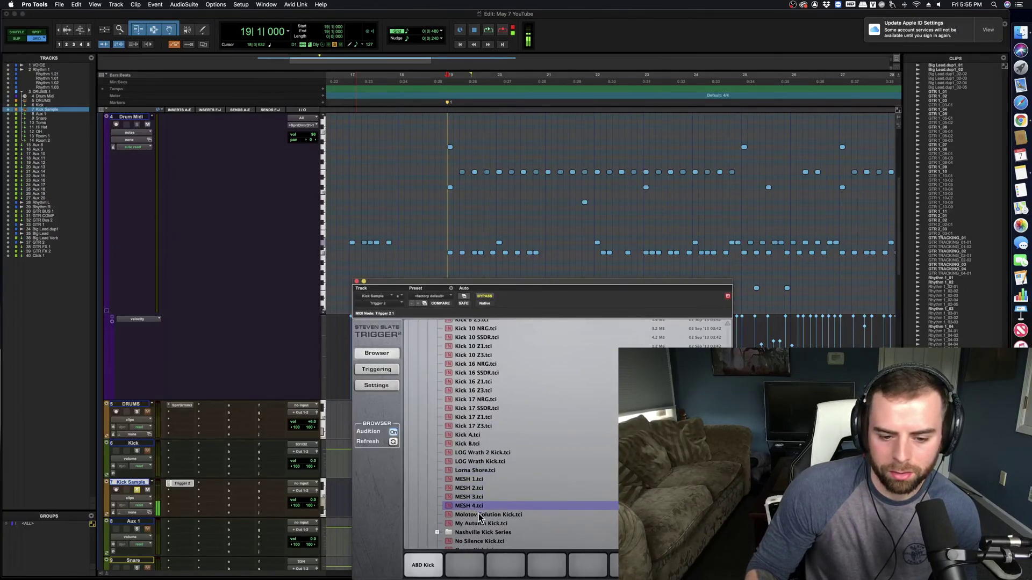
Step: Audition the Kick folder samples from Molotov Solution Kick down to Within the Rains Kick
{"action": "key", "text": "Down"}
{"action": "key", "text": "Down"}
{"action": "key", "text": "Down"}
{"action": "key", "text": "Down"}
{"action": "key", "text": "Down"}
{"action": "key", "text": "Down"}
{"action": "key", "text": "Down"}
{"action": "key", "text": "Down"}
{"action": "key", "text": "Down"}
{"action": "key", "text": "Down"}
{"action": "key", "text": "Down"}
{"action": "key", "text": "Down"}
{"action": "key", "text": "Down"}
{"action": "key", "text": "Down"}
{"action": "key", "text": "Down"}
{"action": "key", "text": "Down"}
{"action": "key", "text": "Down"}
{"action": "key", "text": "Down"}
{"action": "key", "text": "Down"}
{"action": "key", "text": "Down"}
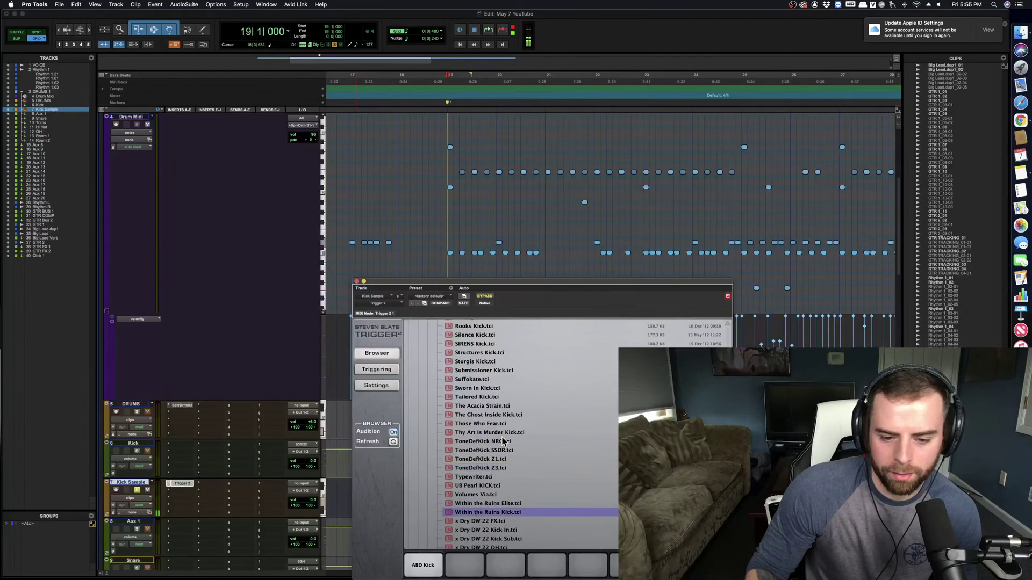
{"action": "scroll", "coordinate": [502, 441], "scroll_direction": "up", "scroll_amount": 15}
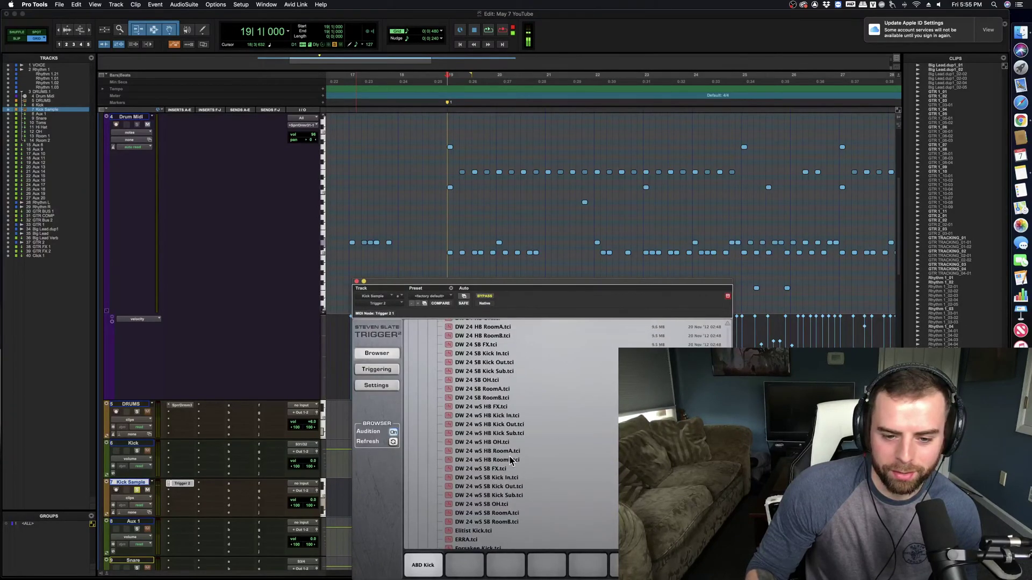
{"action": "scroll", "coordinate": [511, 458], "scroll_direction": "up", "scroll_amount": 20}
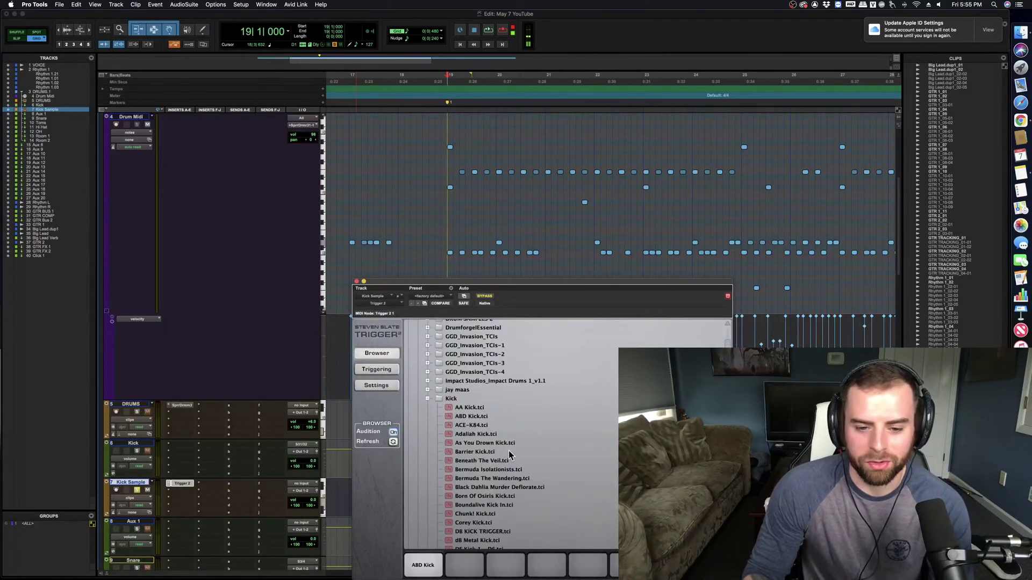
{"action": "scroll", "coordinate": [505, 457], "scroll_direction": "up", "scroll_amount": 1}
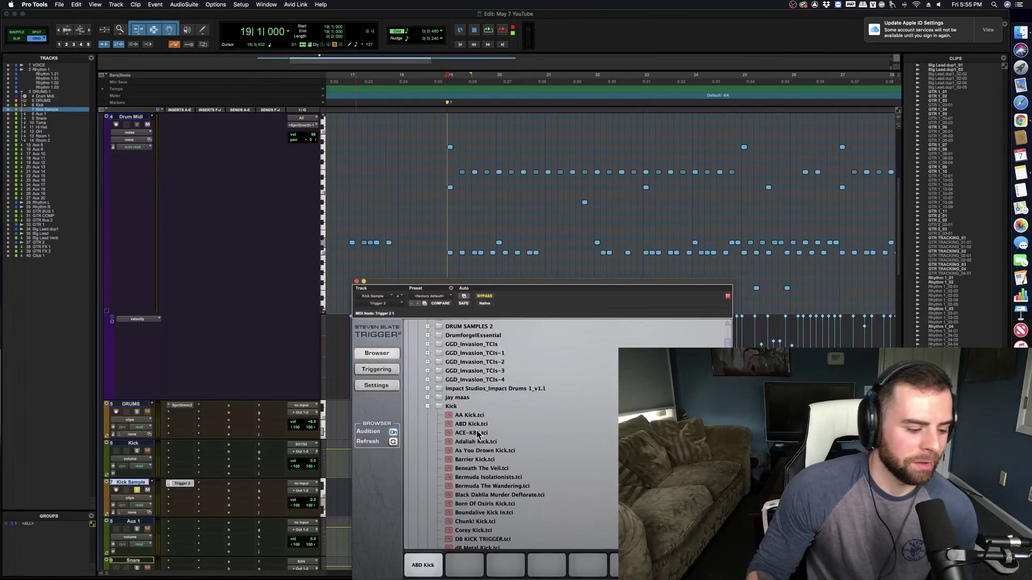
Step: Audition the kick samples from AA Kick through Bermuda The Wandering in the Kick folder
{"action": "left_click", "coordinate": [471, 424]}
{"action": "left_click", "coordinate": [469, 414]}
{"action": "left_click", "coordinate": [479, 434]}
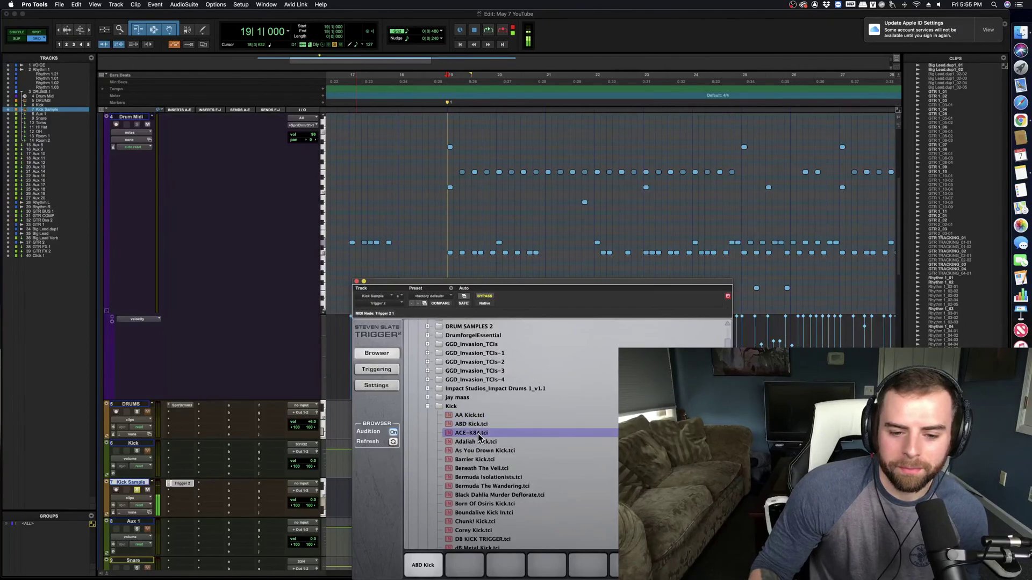
{"action": "left_click", "coordinate": [477, 443]}
{"action": "left_click", "coordinate": [478, 451]}
{"action": "left_click", "coordinate": [482, 459]}
{"action": "left_click", "coordinate": [482, 468]}
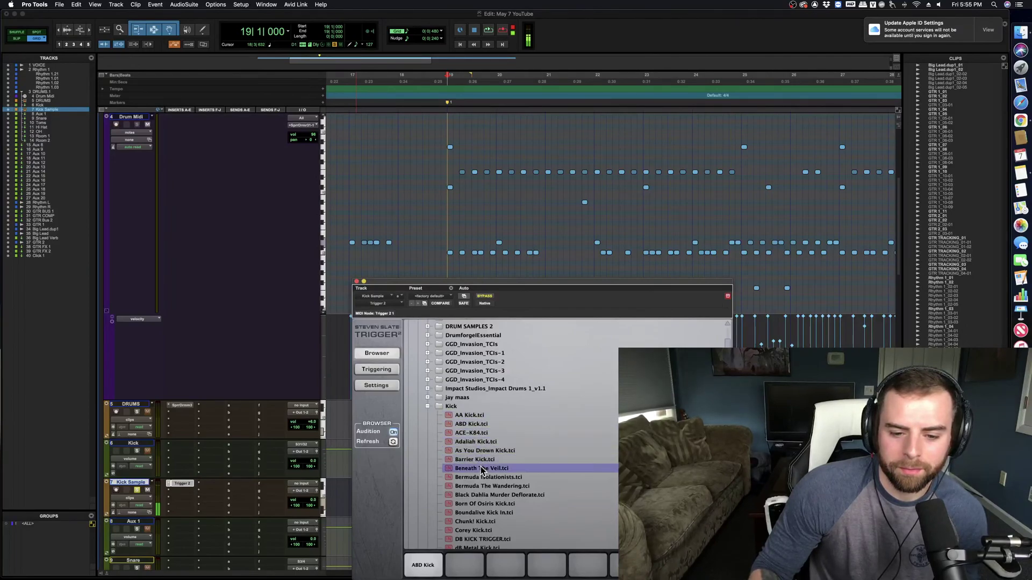
{"action": "left_click", "coordinate": [483, 486]}
Step: Expand the Direct folder inside Ded Drums and load Ded Kick into Trigger 2's first sample slot
{"action": "scroll", "coordinate": [490, 440], "scroll_direction": "up", "scroll_amount": 5}
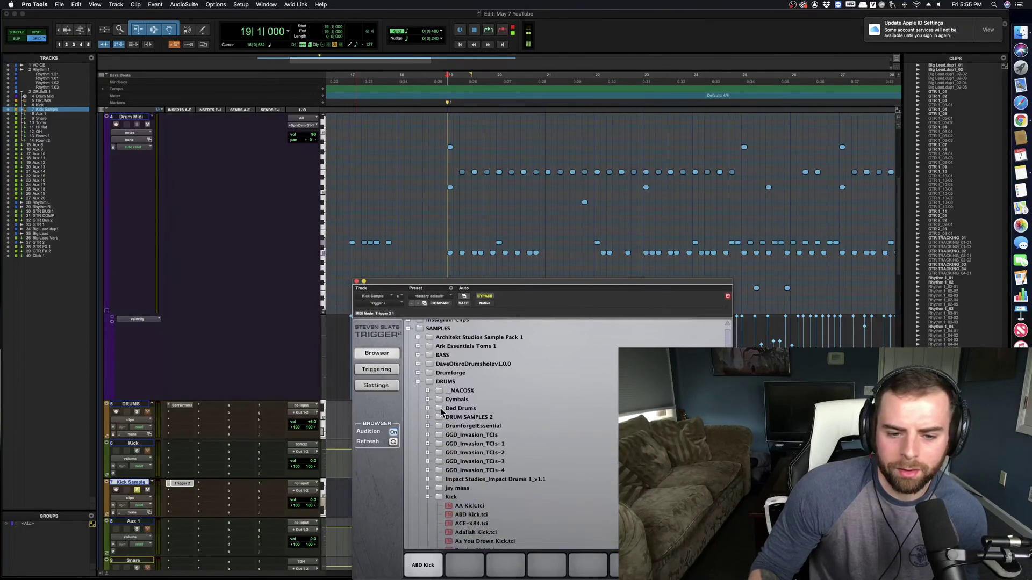
{"action": "left_click", "coordinate": [429, 410]}
{"action": "left_click", "coordinate": [437, 418]}
{"action": "left_click", "coordinate": [479, 426]}
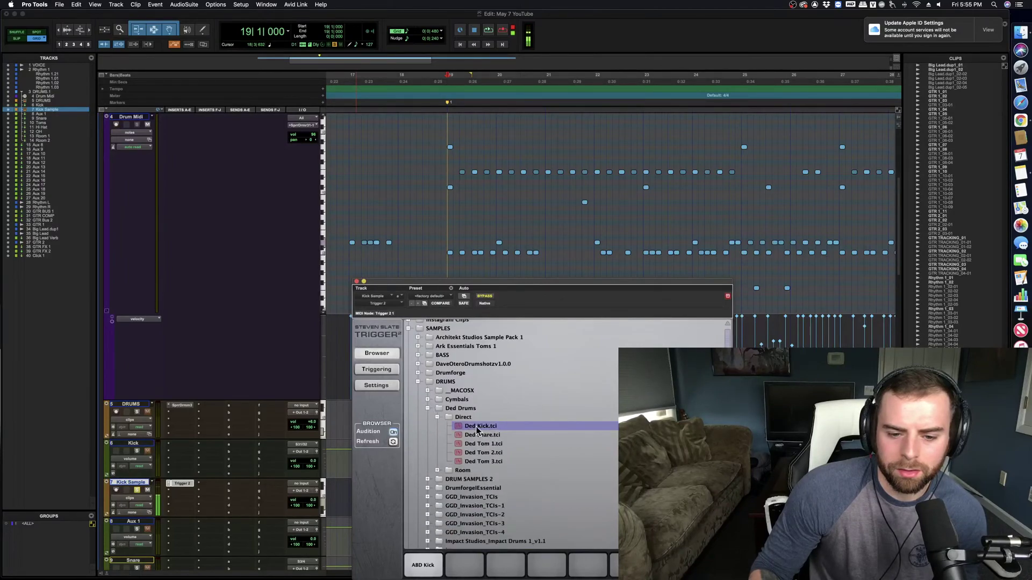
{"action": "double_click", "coordinate": [490, 428]}
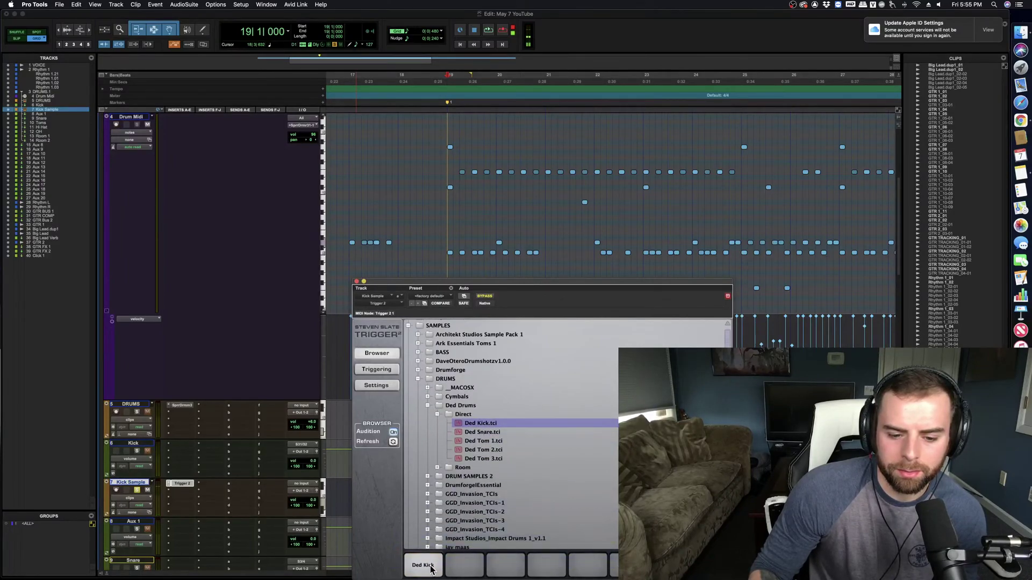
Step: Set Ded Kick's sustain to 0.00 s and release to 0.25 s in Trigger 2's curve settings, checking with playback
{"action": "key", "text": "space"}
{"action": "left_click", "coordinate": [376, 370]}
{"action": "left_click", "coordinate": [377, 445]}
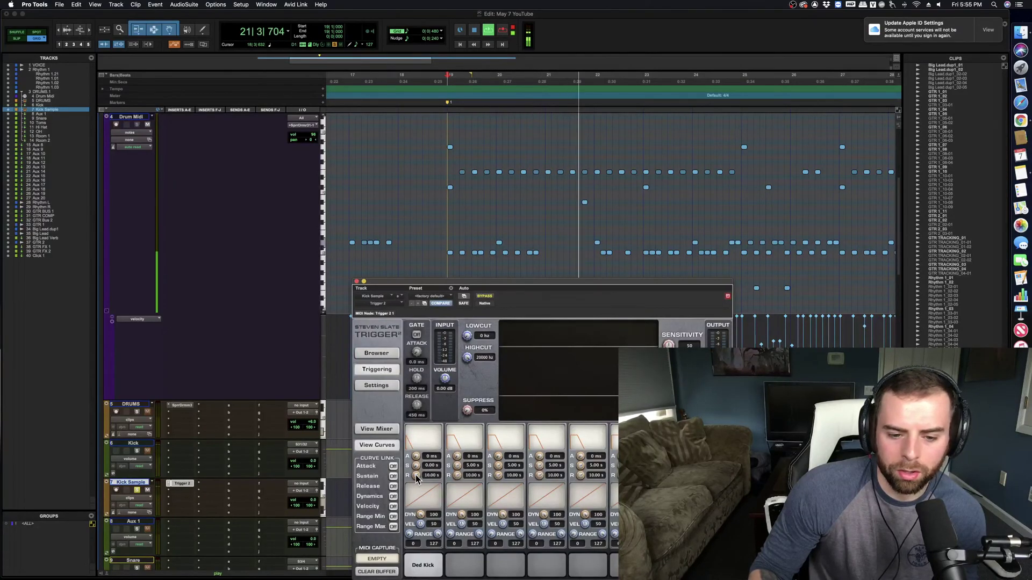
{"action": "key", "text": "space"}
{"action": "mouse_move", "coordinate": [419, 472]}
{"action": "left_mouse_down"}
{"action": "mouse_move", "coordinate": [419, 541]}
{"action": "mouse_move", "coordinate": [417, 473]}
{"action": "left_mouse_up"}
{"action": "key", "text": "space"}
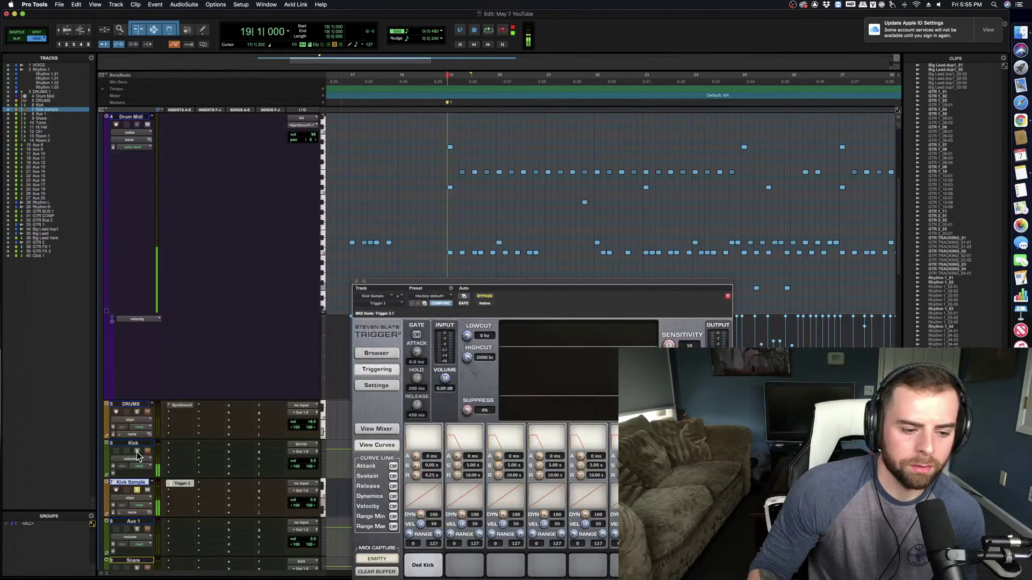
Step: Play the Kick and Kick Sample tracks soloed together and lower the Kick Sample volume to blend the two
{"action": "left_click", "coordinate": [244, 472]}
{"action": "key", "text": "space"}
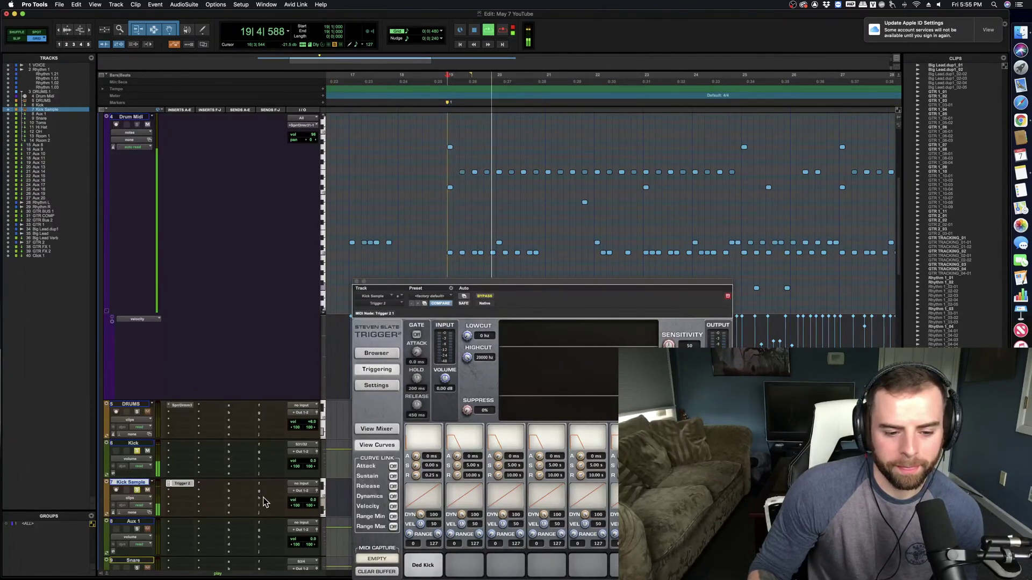
{"action": "key", "text": "space"}
{"action": "left_click_drag", "start_coordinate": [482, 285], "coordinate": [554, 265]}
{"action": "key", "text": "space"}
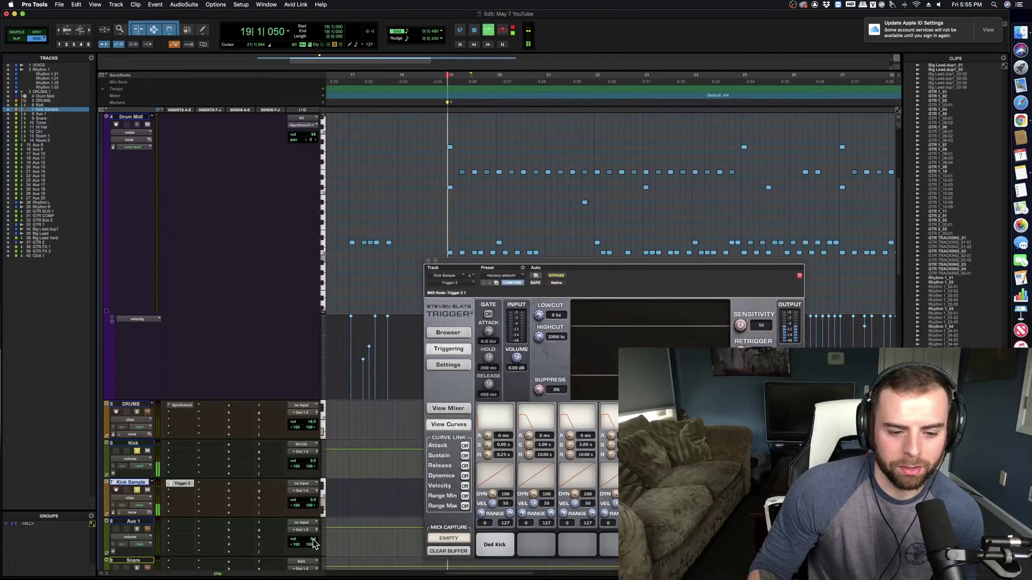
{"action": "left_click_drag", "start_coordinate": [313, 500], "coordinate": [311, 511]}
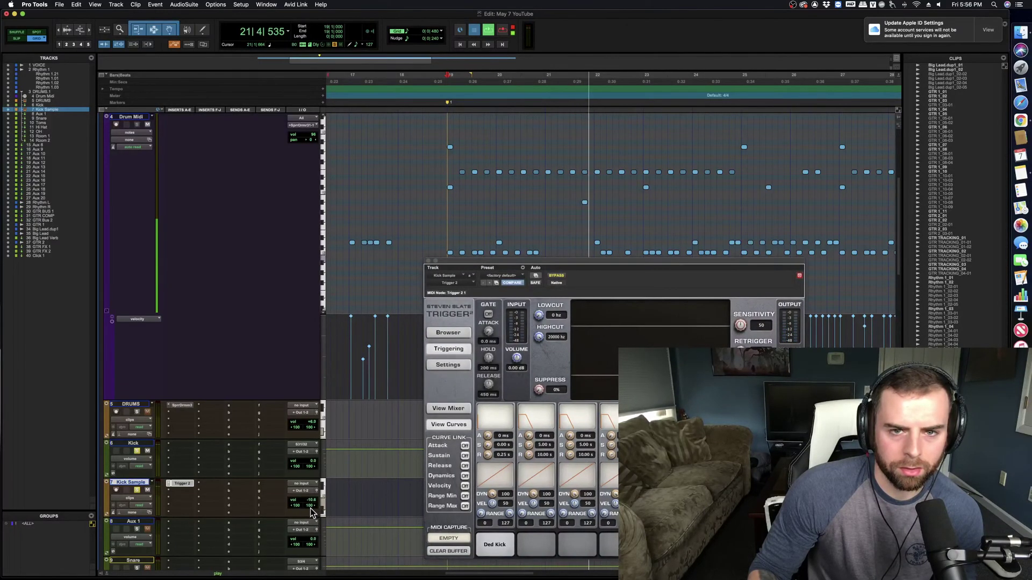
{"action": "key", "text": "space"}
{"action": "key", "text": "space"}
Step: Select bars 19 to 21 on the Drum Midi track for playback and set the Kick Sample volume to about -2.5 dB
{"action": "key", "text": "space"}
{"action": "left_click_drag", "start_coordinate": [450, 118], "coordinate": [548, 119]}
{"action": "key", "text": "space"}
{"action": "left_click", "coordinate": [313, 503]}
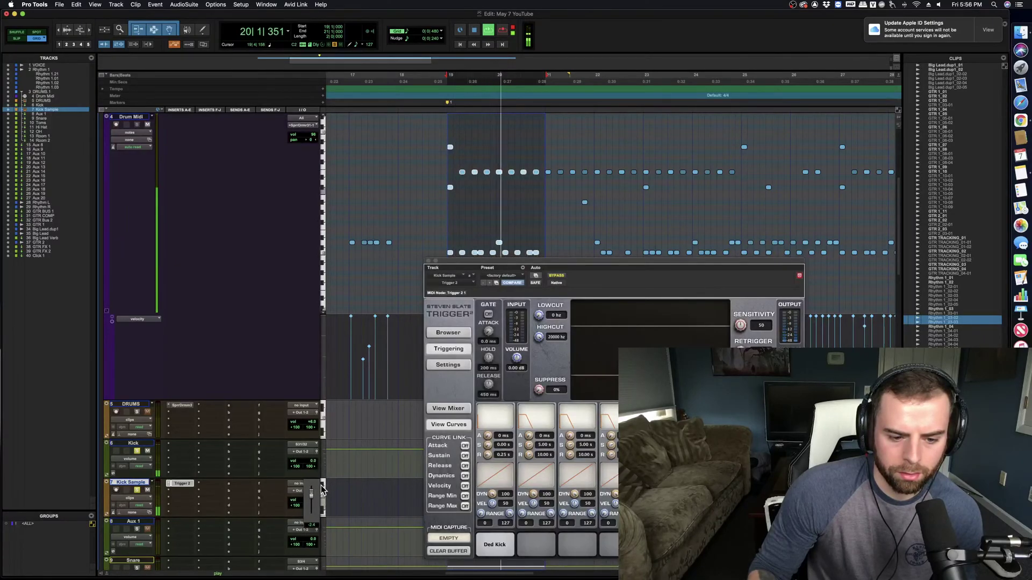
{"action": "left_click_drag", "start_coordinate": [323, 491], "coordinate": [322, 491]}
{"action": "key", "text": "space"}
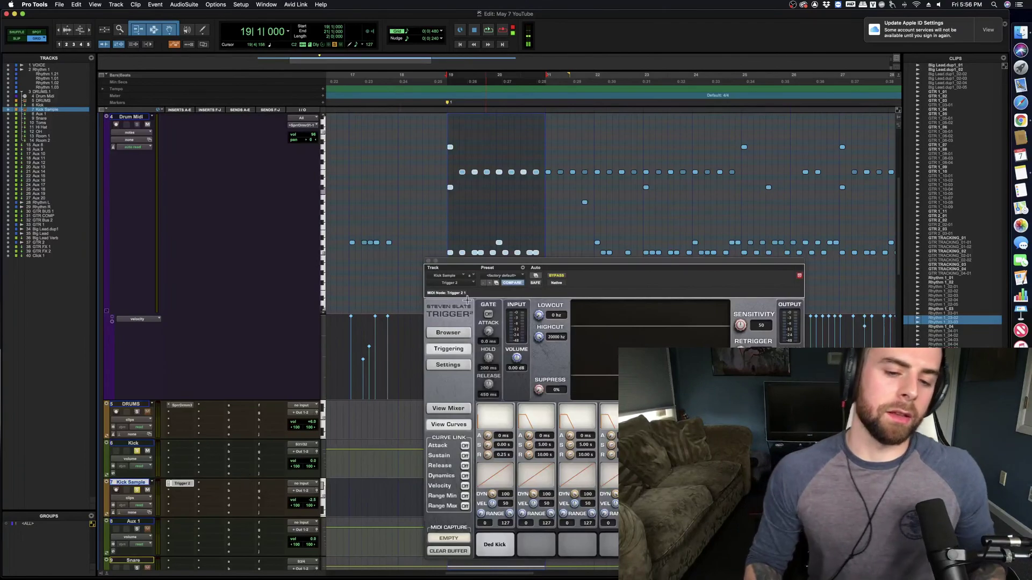
Step: Try inverting Ded Kick's phase in Trigger 2's mixer while playing the selected bars with both kick tracks
{"action": "left_click_drag", "start_coordinate": [535, 264], "coordinate": [558, 263]}
{"action": "key", "text": "space"}
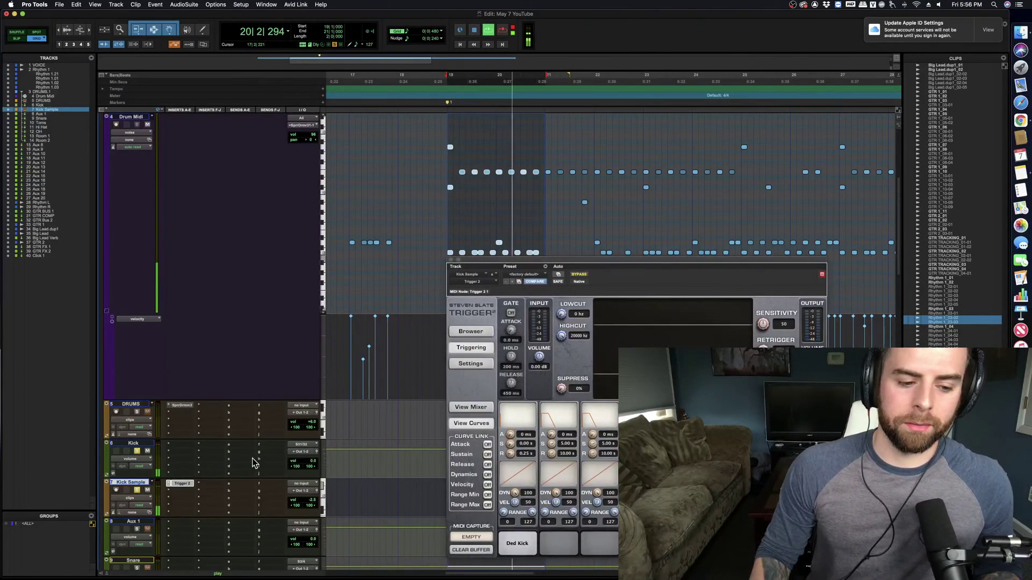
{"action": "left_click", "coordinate": [471, 407]}
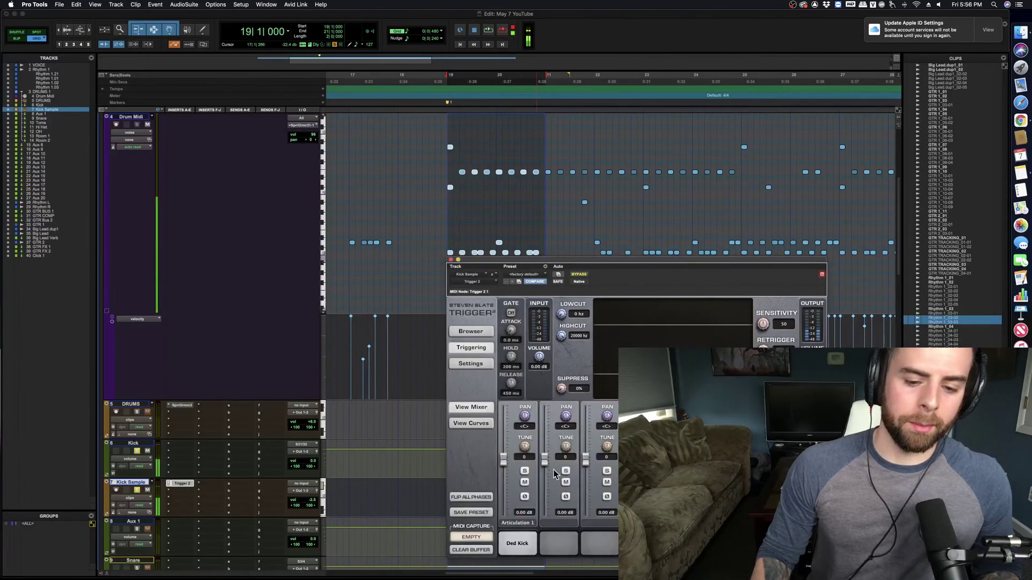
{"action": "left_click", "coordinate": [525, 498]}
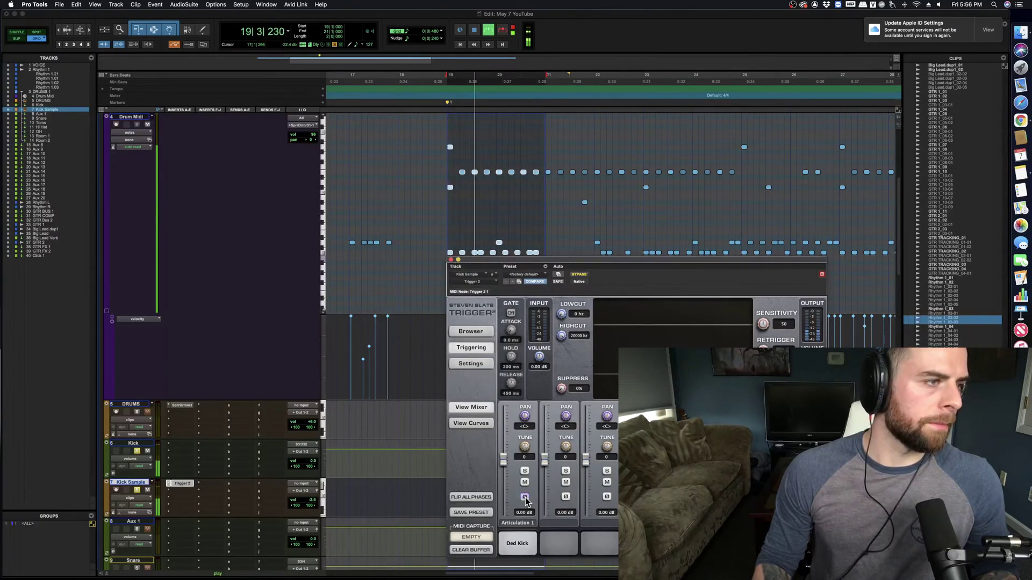
{"action": "key", "text": "space"}
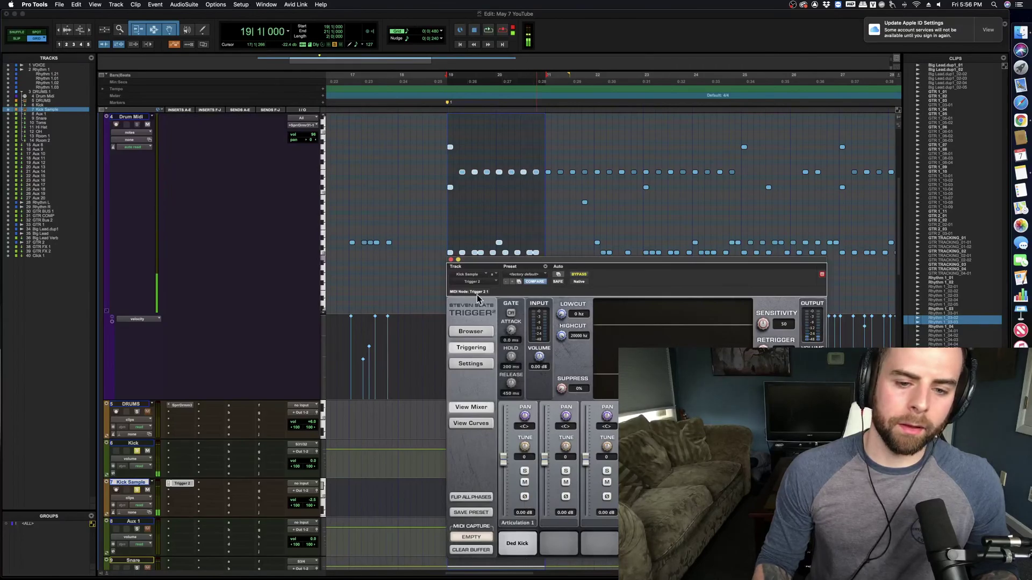
Step: Close the Trigger 2 window, play the blended kicks again and save the session
{"action": "left_click", "coordinate": [451, 261]}
{"action": "key", "text": "space"}
{"action": "scroll", "coordinate": [247, 484], "scroll_direction": "down", "scroll_amount": 5}
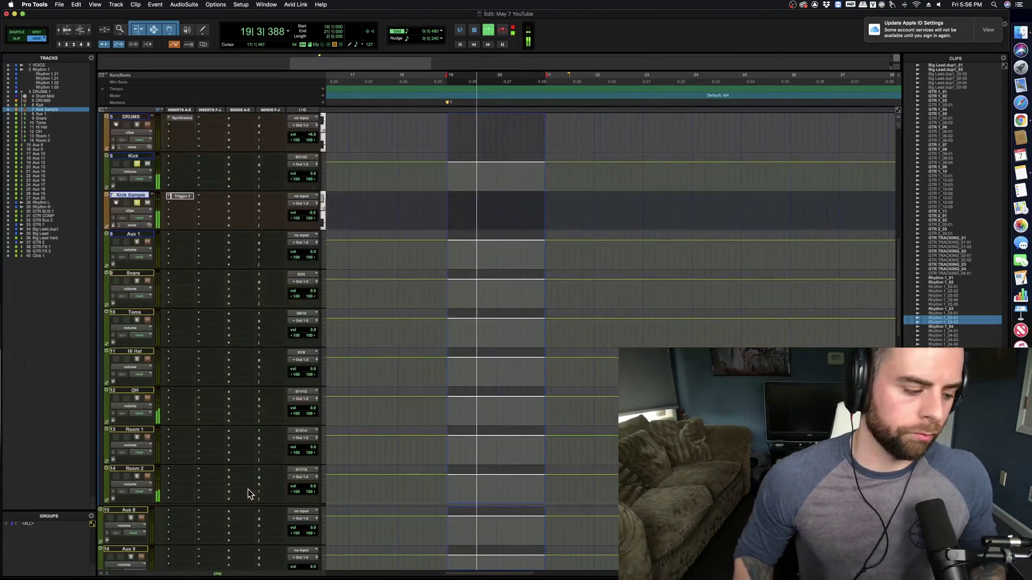
{"action": "scroll", "coordinate": [247, 458], "scroll_direction": "up", "scroll_amount": 3}
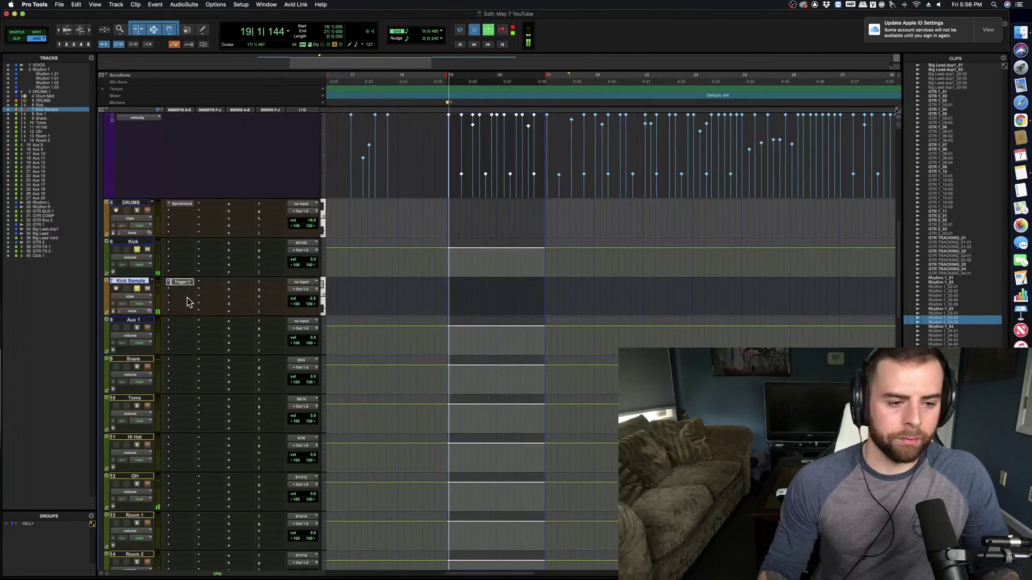
{"action": "key", "text": "space"}
{"action": "key", "text": "super+s"}
Step: Create one new stereo Aux Input track below the Kick Sample track
{"action": "key", "text": "super+shift+n"}
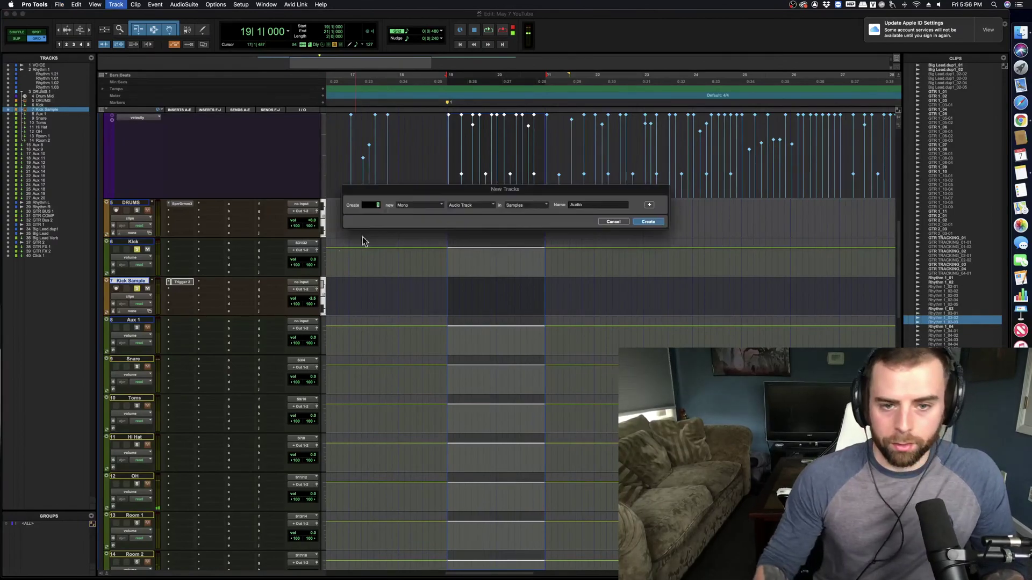
{"action": "left_click", "coordinate": [475, 207]}
{"action": "left_click", "coordinate": [468, 213]}
{"action": "left_click", "coordinate": [424, 206]}
{"action": "key", "text": "Return"}
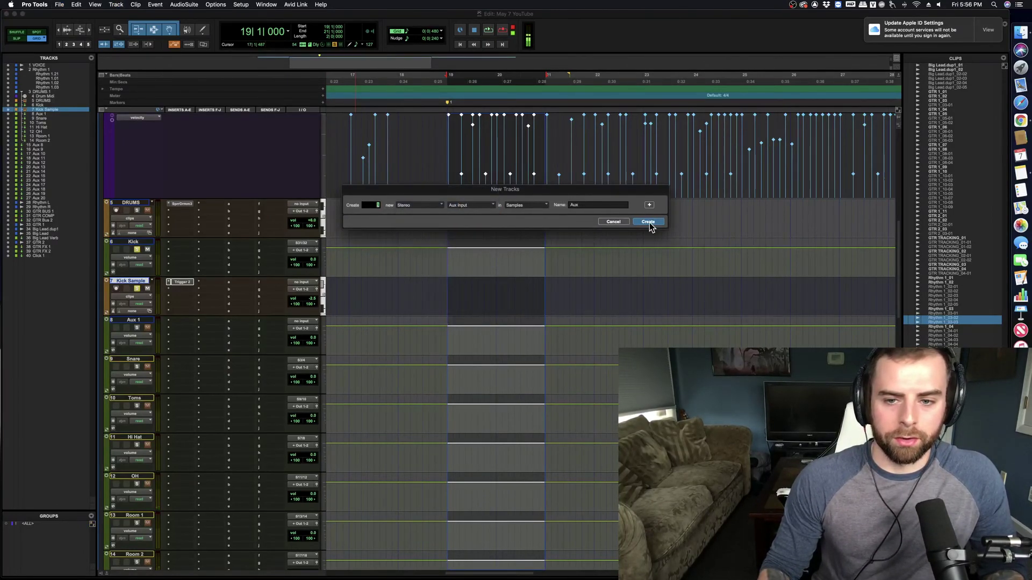
{"action": "key", "text": "Return"}
Step: Rename the new aux track as Kick Bus 1
{"action": "double_click", "coordinate": [144, 321]}
{"action": "type", "text": "K"}
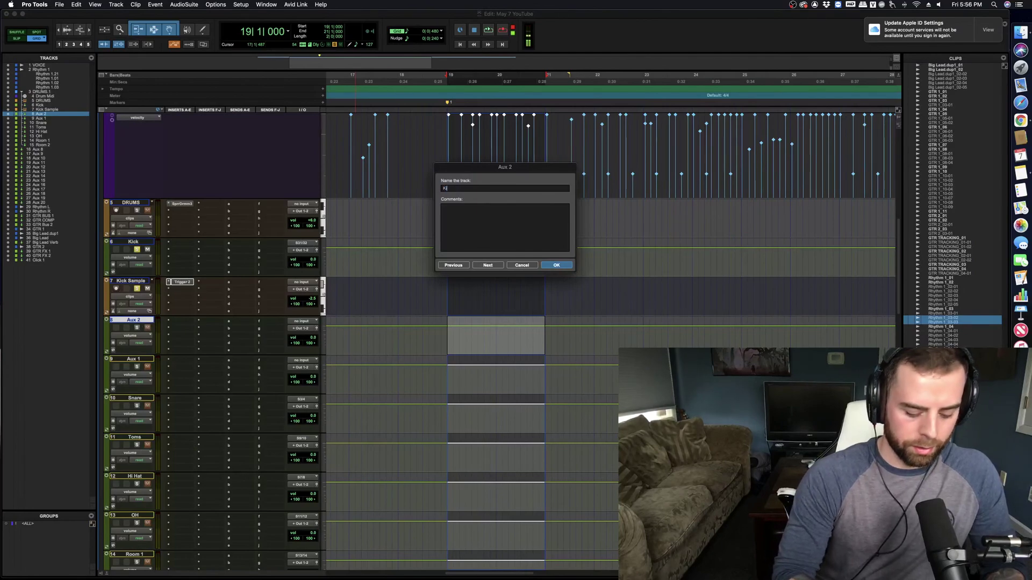
{"action": "type", "text": "ick BUS"}
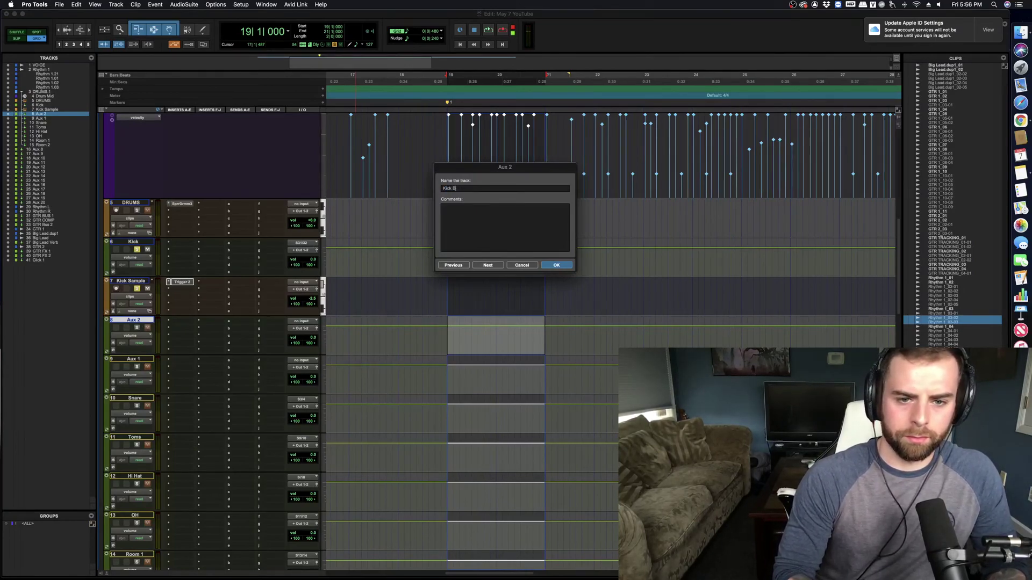
{"action": "key", "text": "Return"}
Step: Route the outputs of the Kick and Kick Sample tracks to Kick Bus 1 and play the selected bars
{"action": "left_click", "coordinate": [131, 281]}
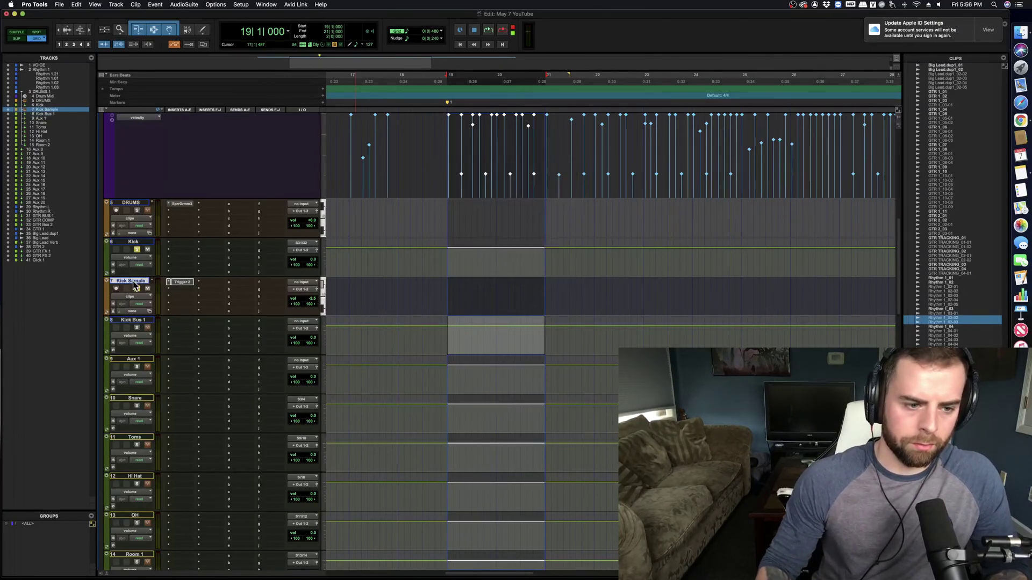
{"action": "left_click", "coordinate": [143, 243], "text": "shift"}
{"action": "left_click", "coordinate": [303, 250]}
{"action": "mouse_move", "coordinate": [312, 273]}
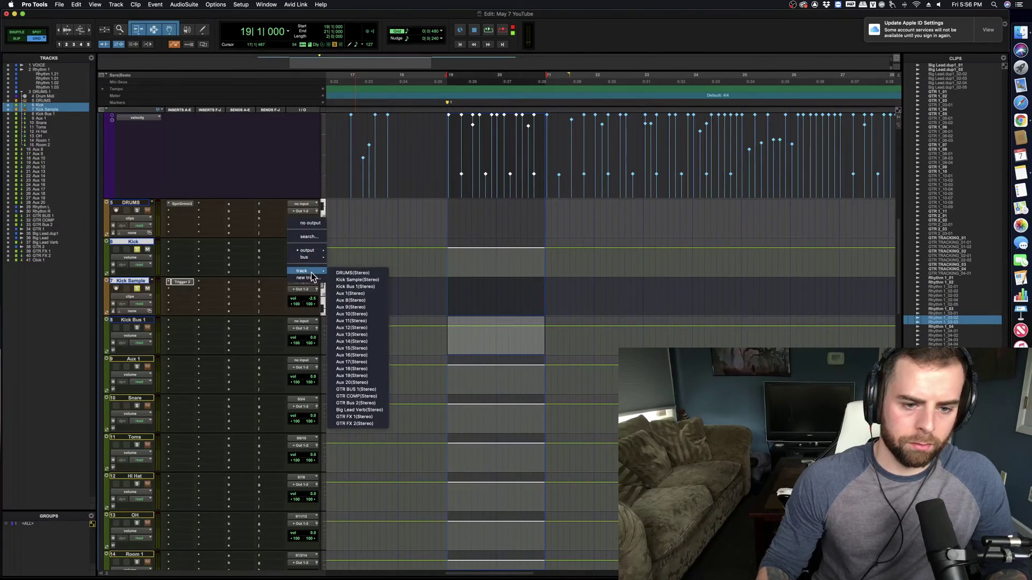
{"action": "left_click", "coordinate": [358, 287]}
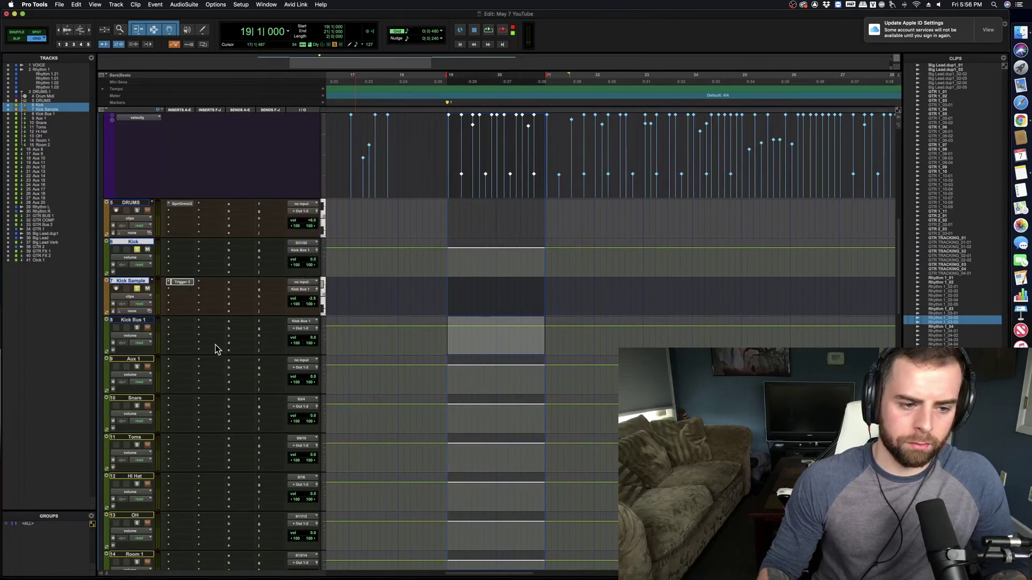
{"action": "key", "text": "space"}
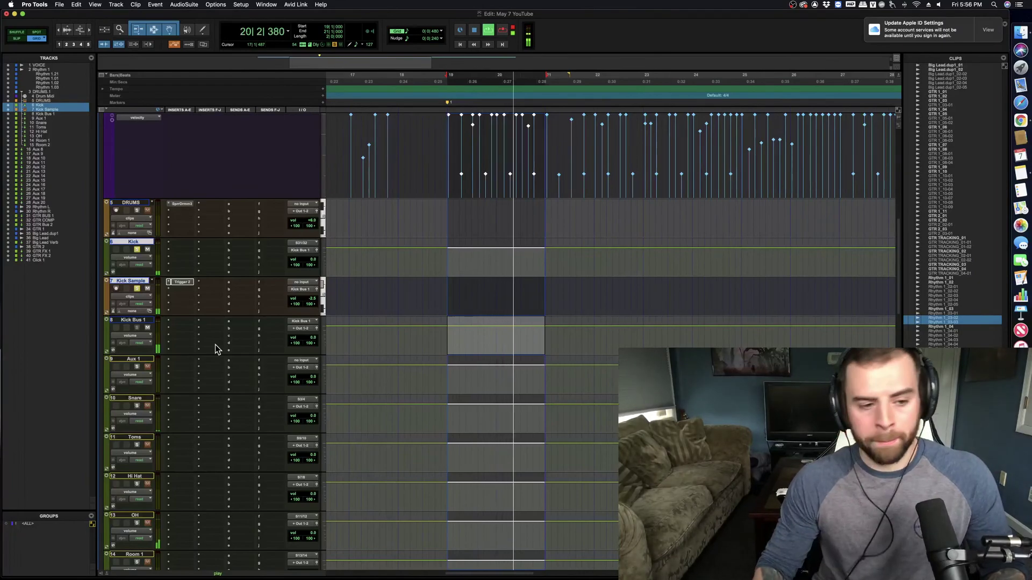
{"action": "key", "text": "space"}
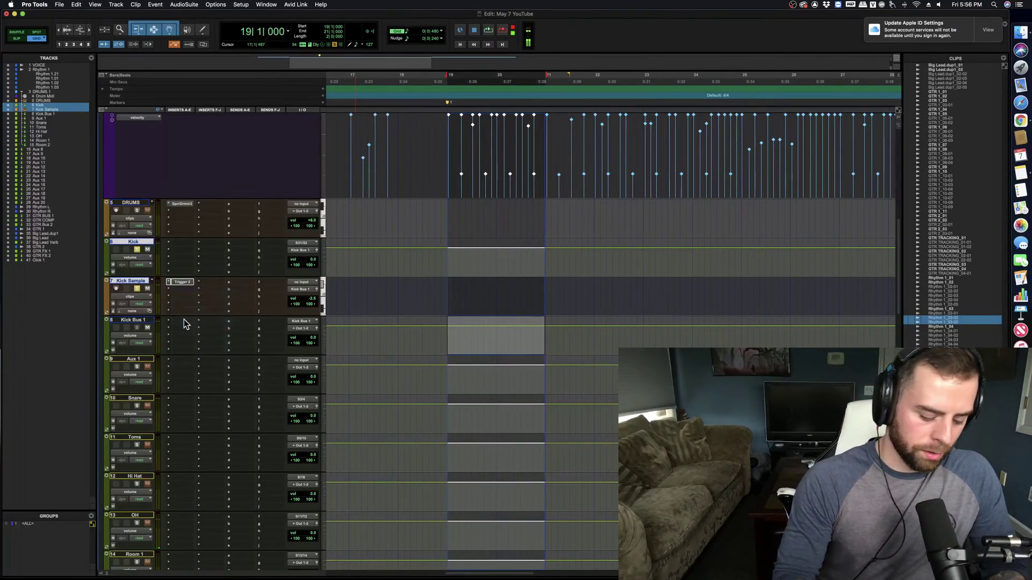
Step: Insert a Trim plug-in on Kick Bus 1 and lower its gain to about -4 dB during playback
{"action": "left_click", "coordinate": [183, 323]}
{"action": "left_click", "coordinate": [240, 333]}
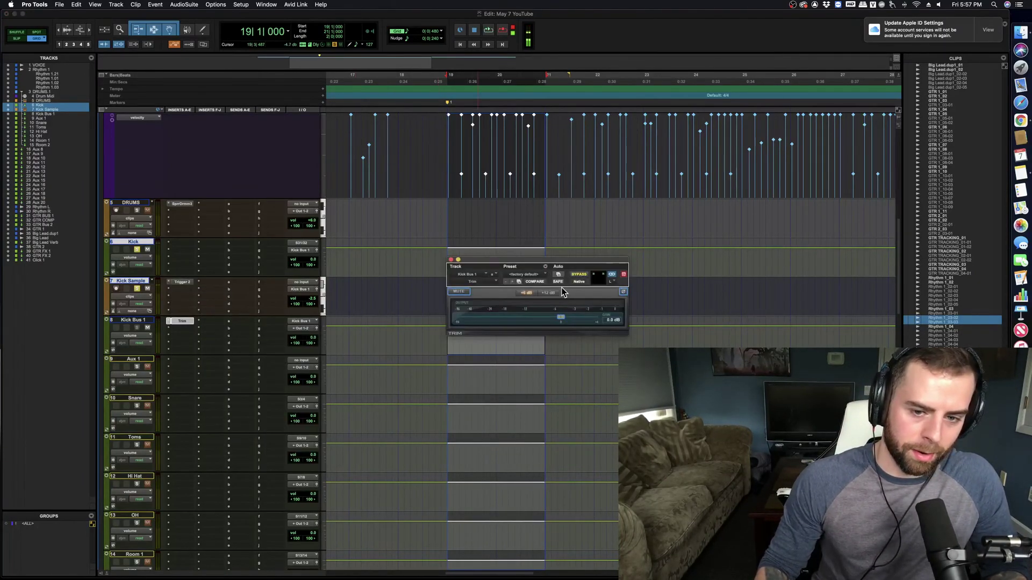
{"action": "key", "text": "space"}
{"action": "left_click_drag", "start_coordinate": [560, 317], "coordinate": [544, 320]}
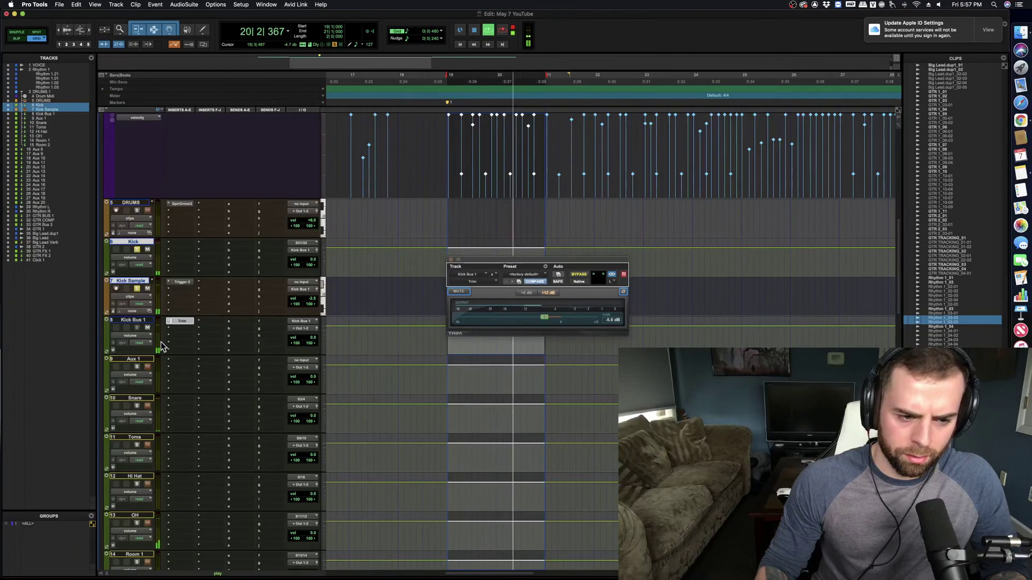
{"action": "left_click_drag", "start_coordinate": [543, 320], "coordinate": [527, 319]}
Step: Create two new stereo Aux Input tracks directly below Kick Bus 1
{"action": "left_click", "coordinate": [138, 320]}
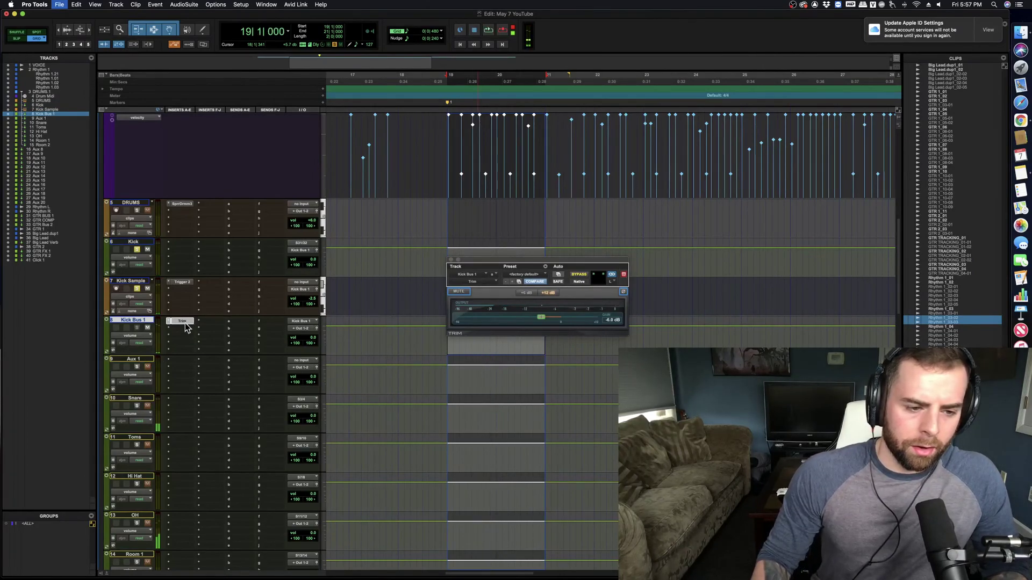
{"action": "key", "text": "super+shift+n"}
{"action": "left_click", "coordinate": [480, 207]}
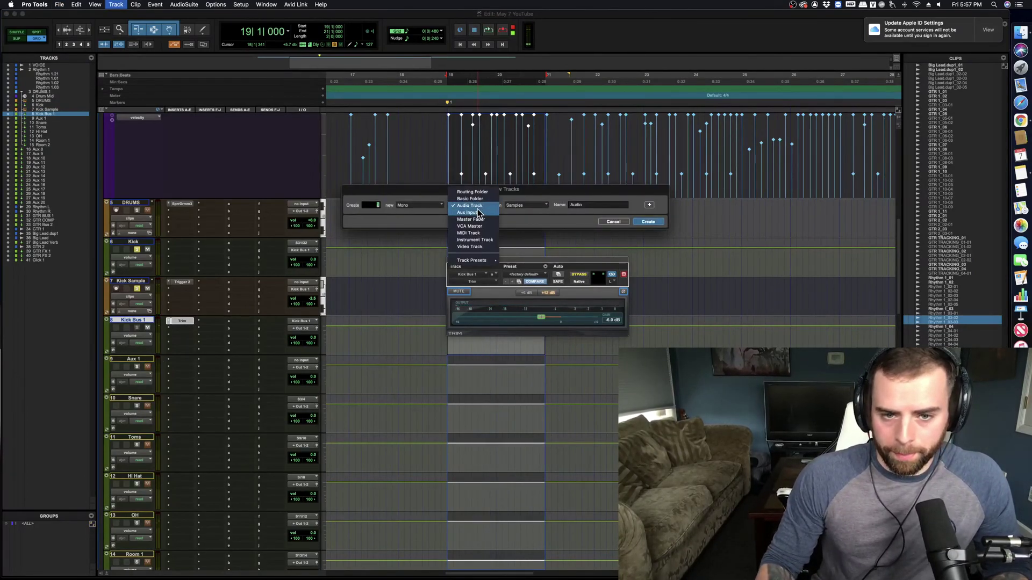
{"action": "left_click", "coordinate": [470, 212]}
{"action": "left_click", "coordinate": [430, 206]}
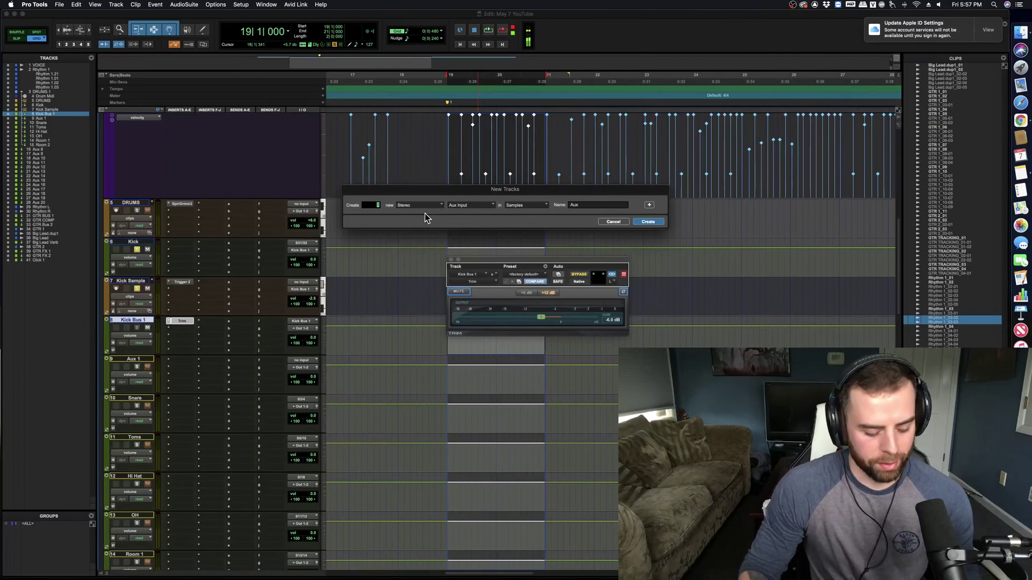
{"action": "key", "text": "Return"}
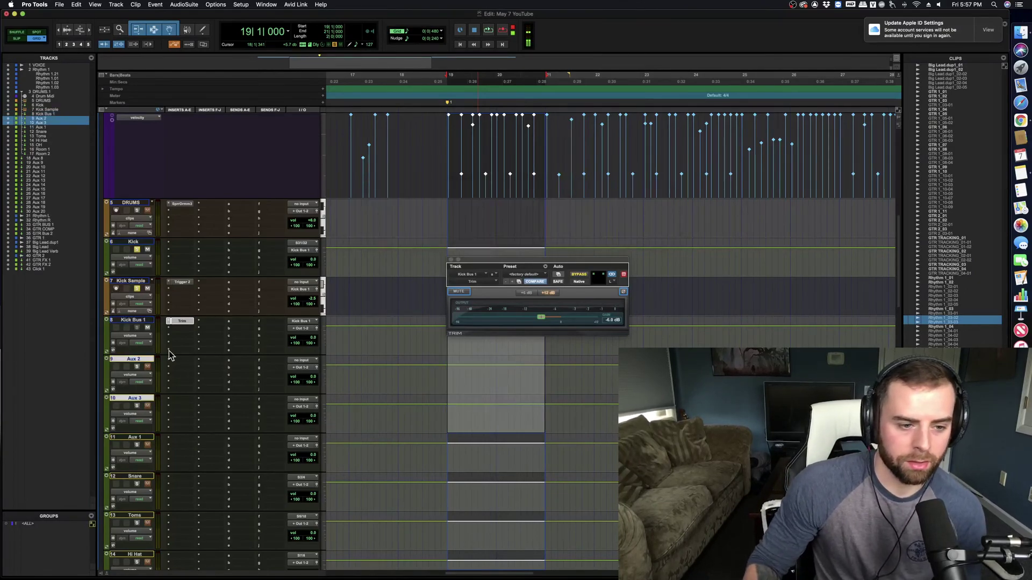
Step: Rename the two new aux tracks as Kick COMP and Kick Bus 2
{"action": "double_click", "coordinate": [134, 360]}
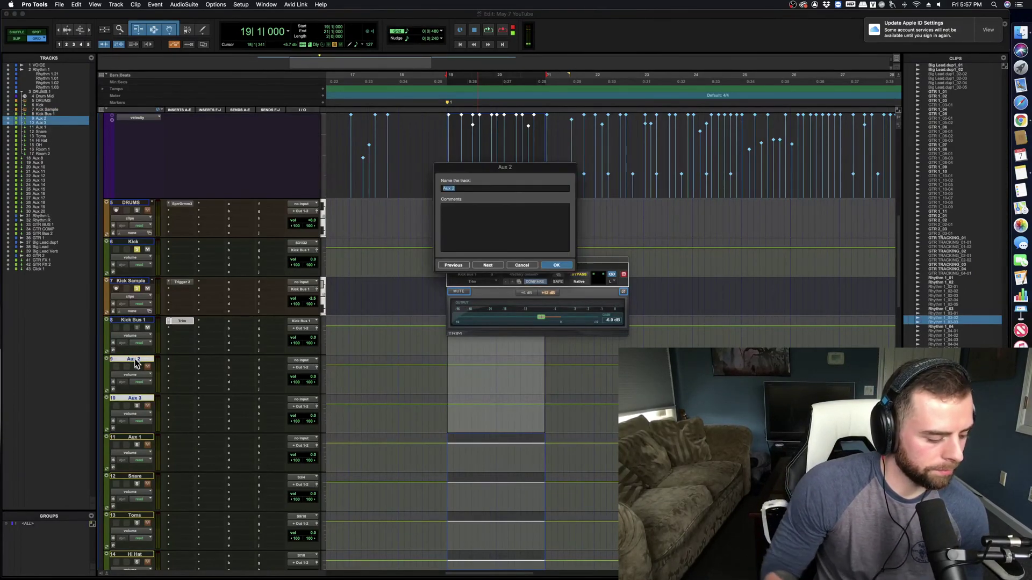
{"action": "key", "text": "Return"}
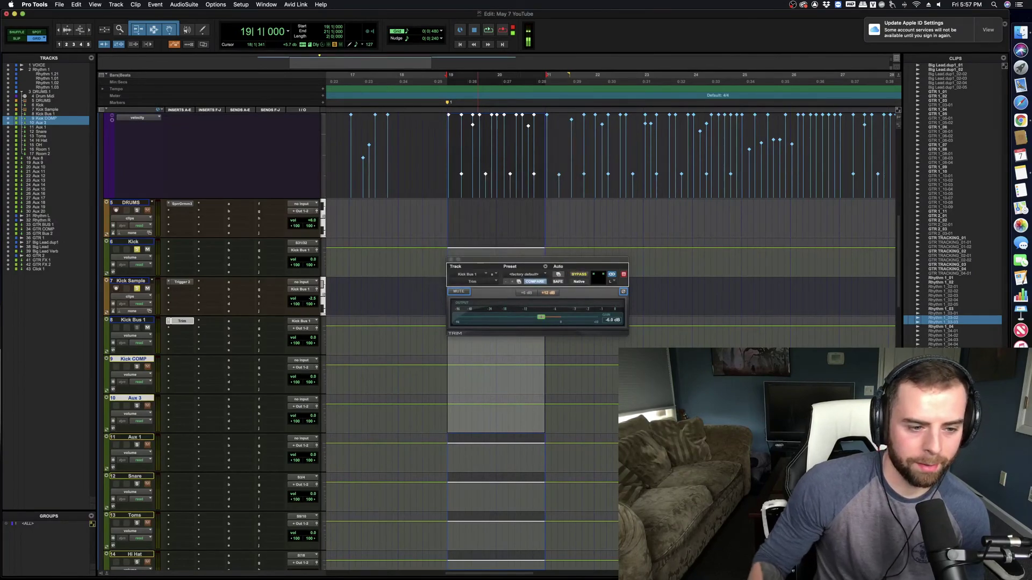
{"action": "double_click", "coordinate": [135, 398]}
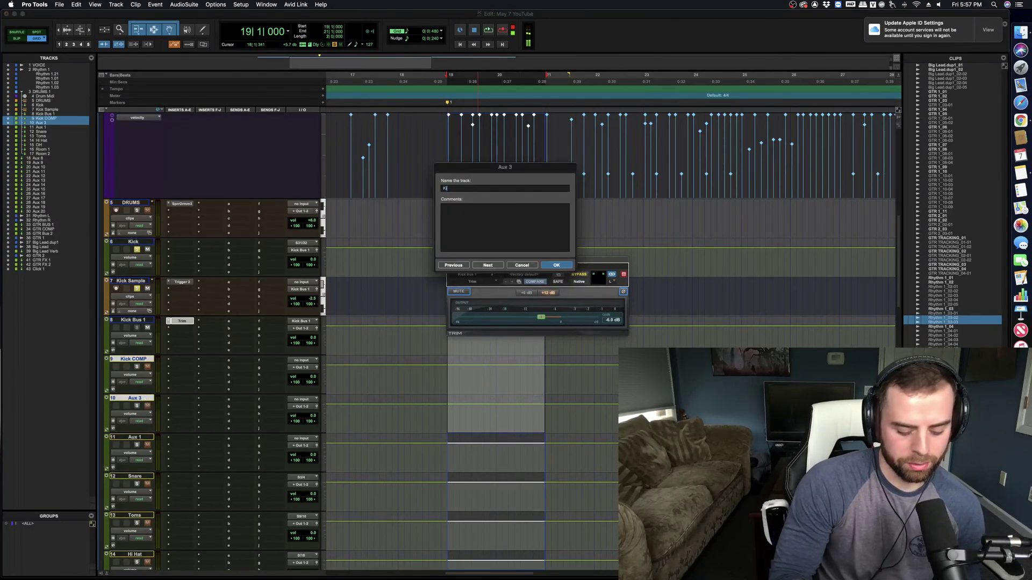
{"action": "type", "text": "Kick Bus"}
{"action": "key", "text": "Return"}
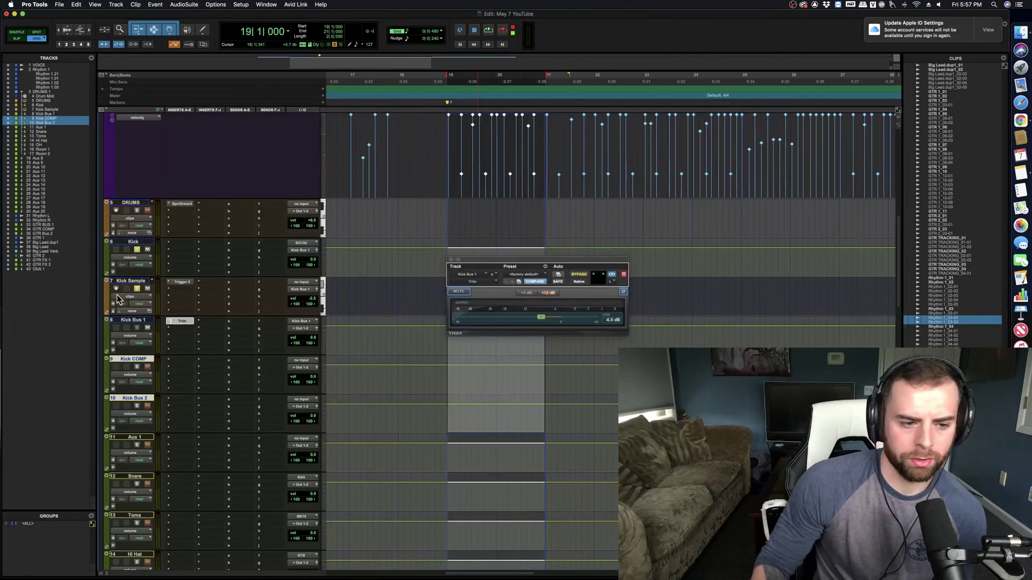
Step: Route the outputs of Kick Bus 1 and Kick COMP to the Kick Bus 2 track
{"action": "left_click", "coordinate": [133, 320]}
{"action": "left_click", "coordinate": [141, 359], "text": "shift"}
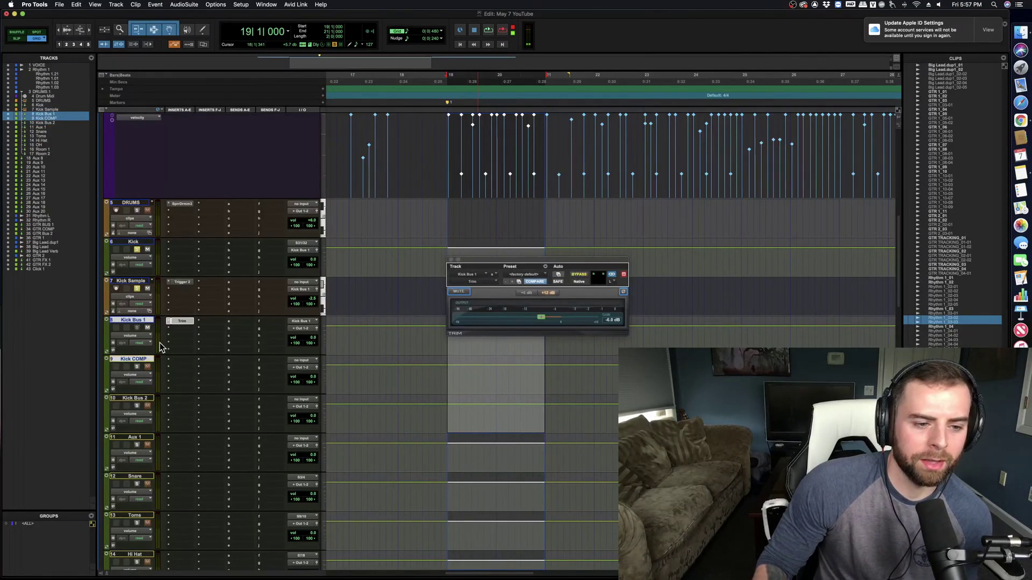
{"action": "left_click", "coordinate": [312, 367]}
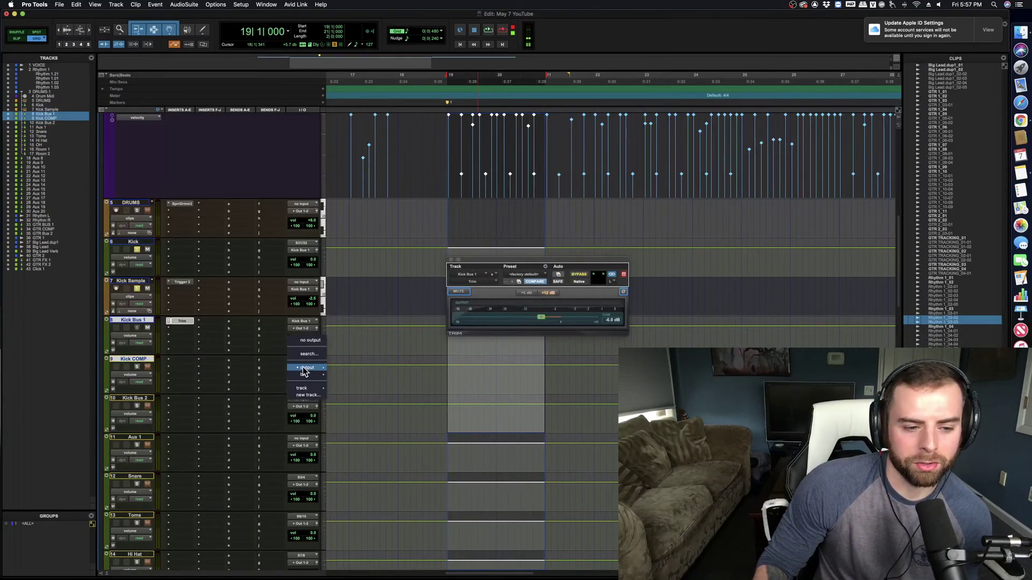
{"action": "mouse_move", "coordinate": [316, 391]}
{"action": "key", "text": "Escape"}
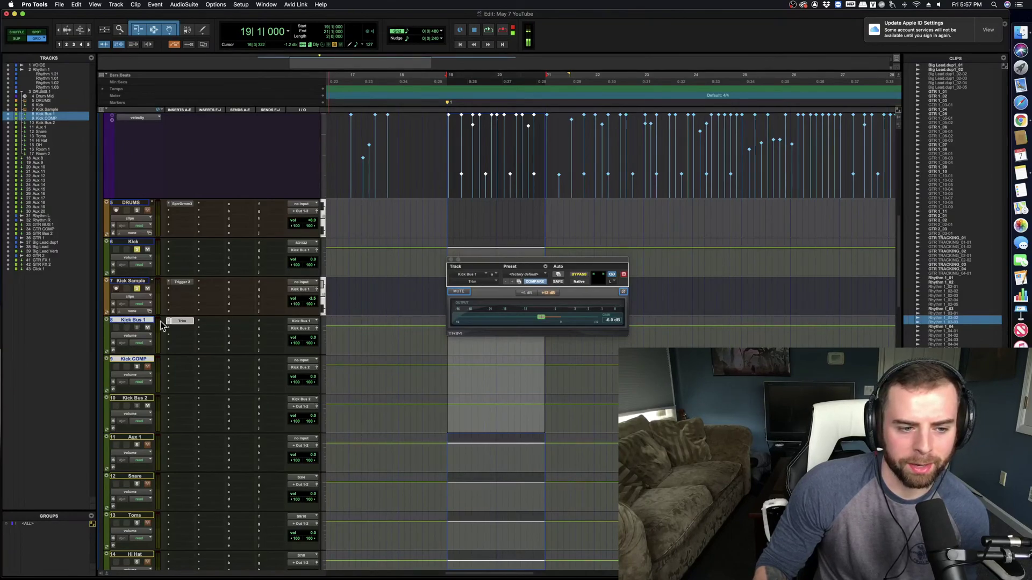
Step: Add a pre-fader send at 0.0 dB from Kick Bus 1 to Kick COMP and start playback
{"action": "left_click", "coordinate": [239, 322]}
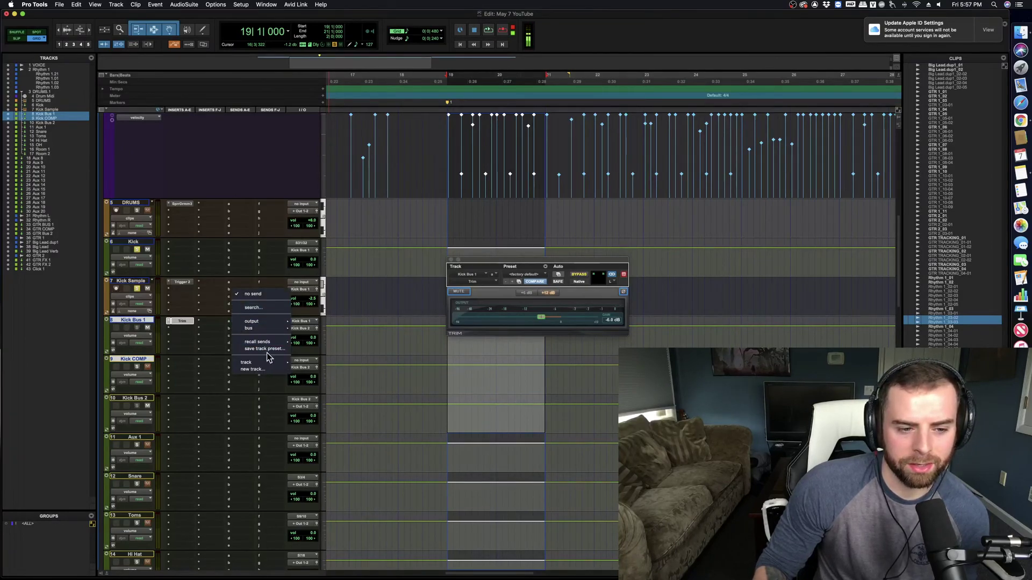
{"action": "mouse_move", "coordinate": [265, 364]}
{"action": "left_click", "coordinate": [328, 386]}
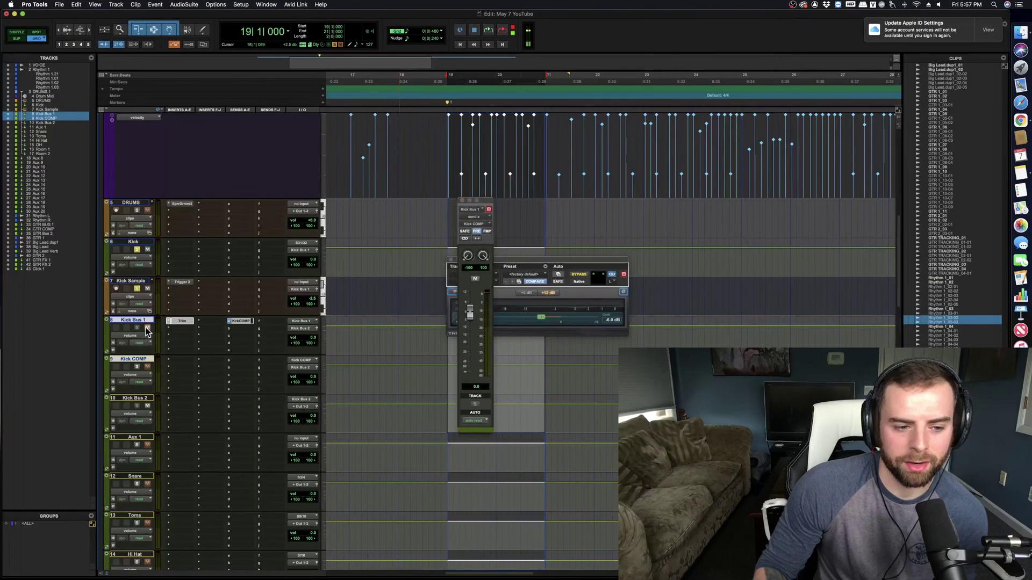
{"action": "key", "text": "space"}
Step: Insert Virtual Mix Rack on Kick COMP and load the FG-Stress compressor into its first slot
{"action": "left_click", "coordinate": [182, 363]}
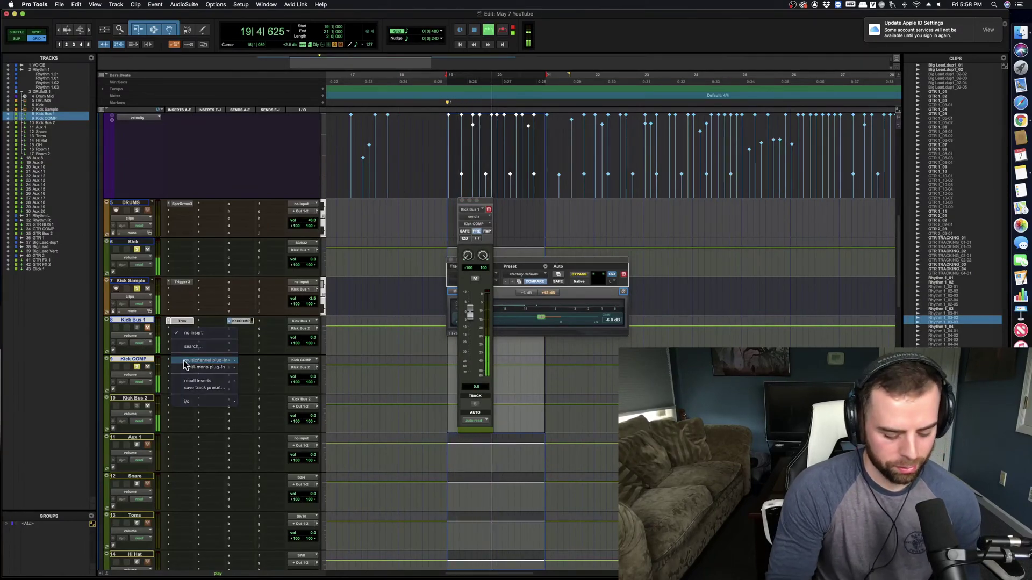
{"action": "type", "text": "1176"}
{"action": "left_click", "coordinate": [220, 372]}
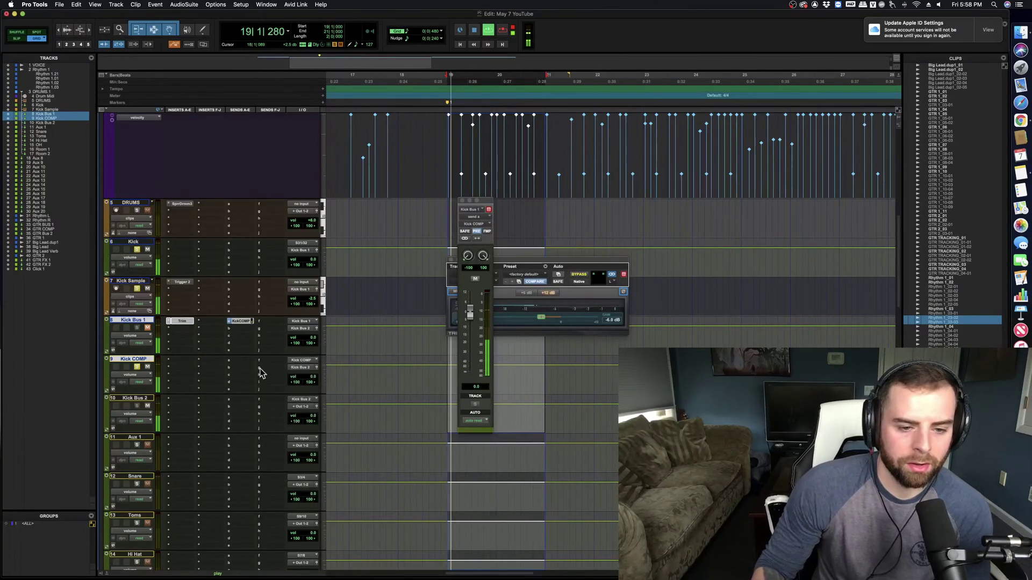
{"action": "left_click_drag", "start_coordinate": [540, 264], "coordinate": [412, 172]}
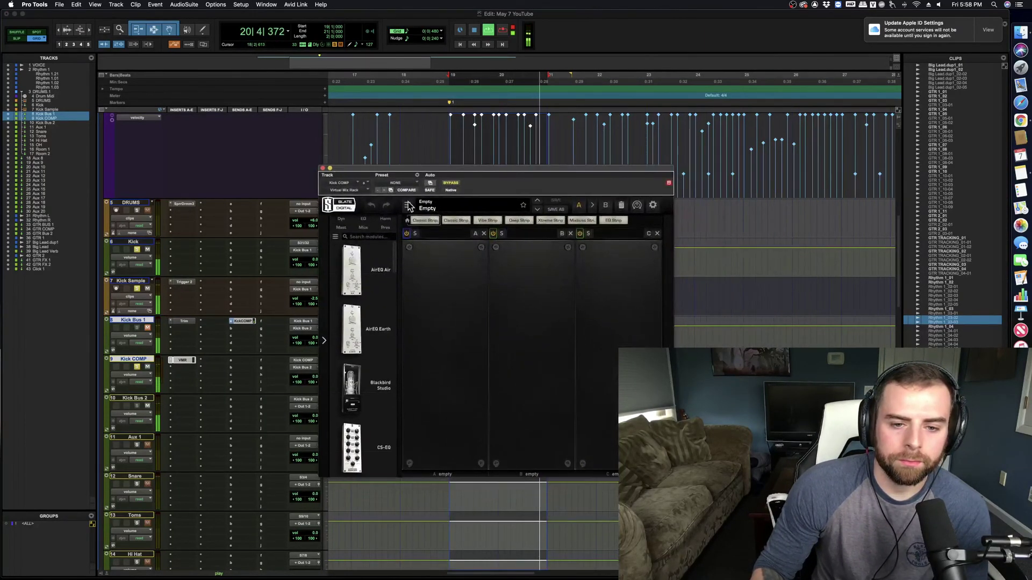
{"action": "left_click_drag", "start_coordinate": [396, 253], "coordinate": [396, 387]}
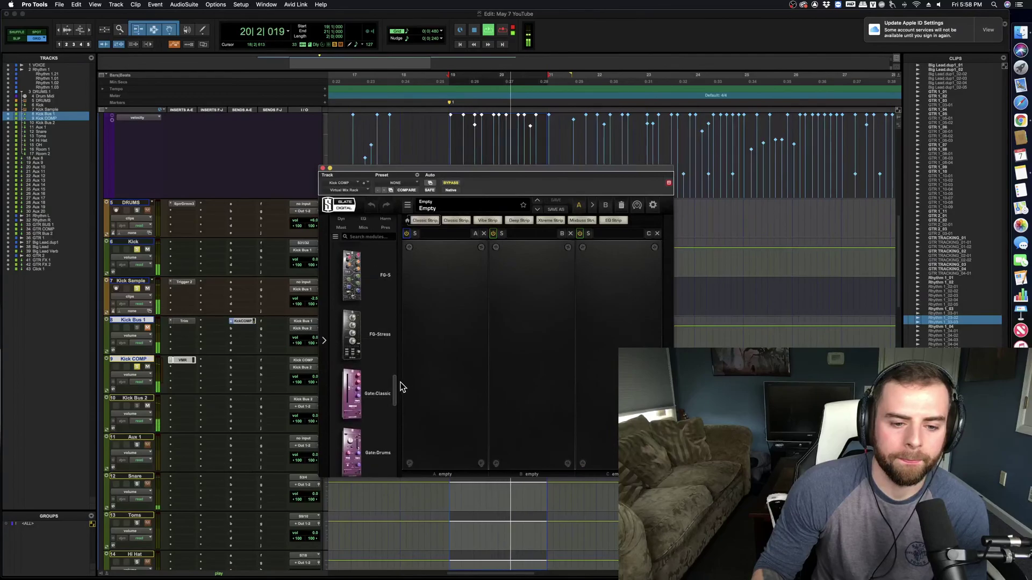
{"action": "left_click_drag", "start_coordinate": [395, 349], "coordinate": [444, 352]}
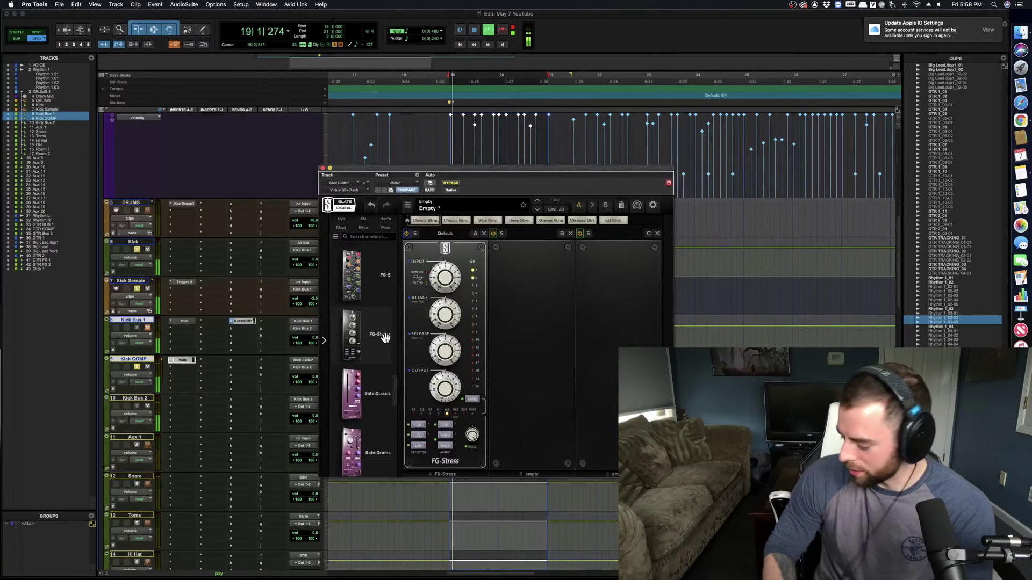
{"action": "mouse_move", "coordinate": [385, 337]}
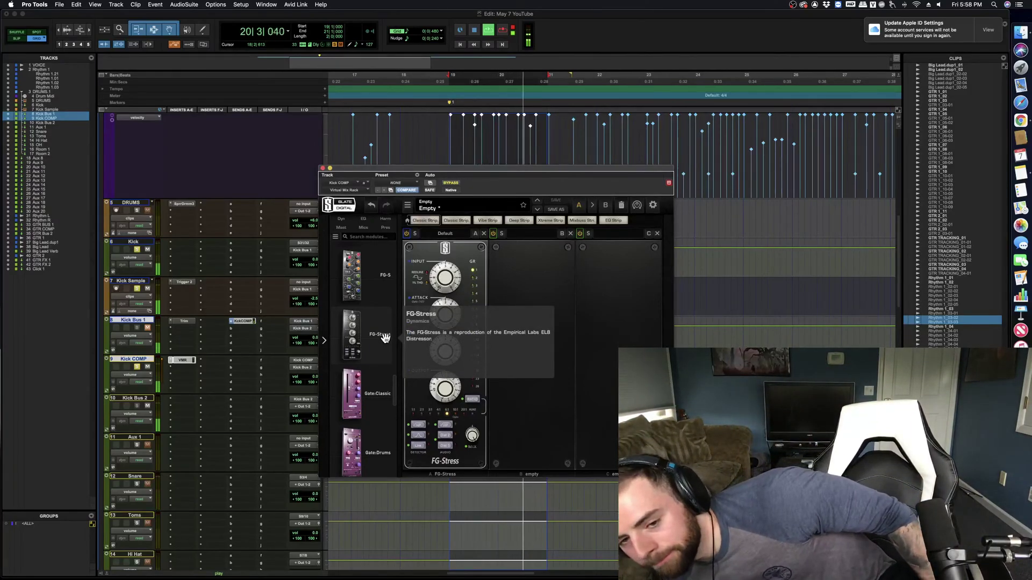
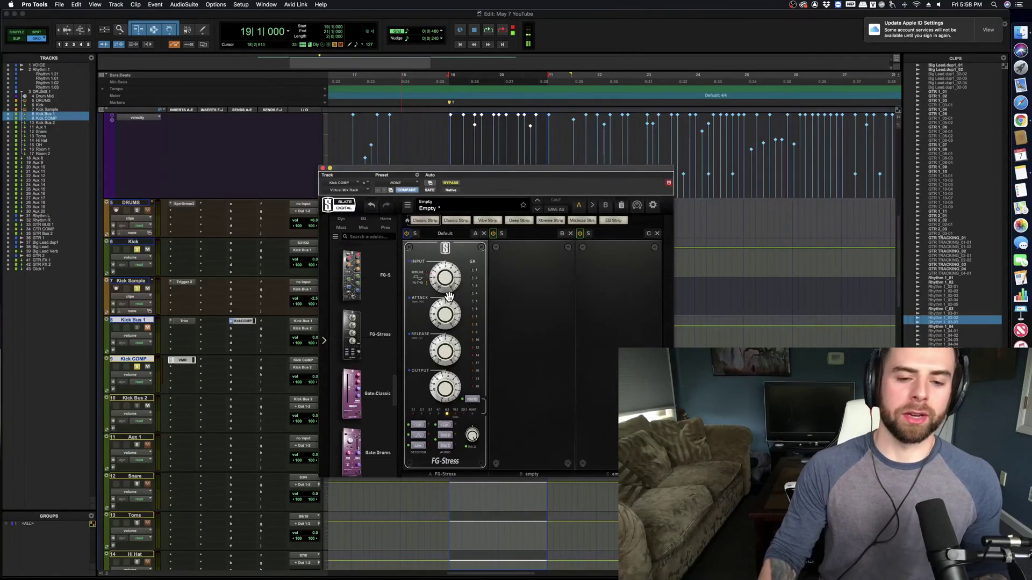
Step: Adjust the FG-Stress attack during playback and set its release to 3.60
{"action": "key", "text": "space"}
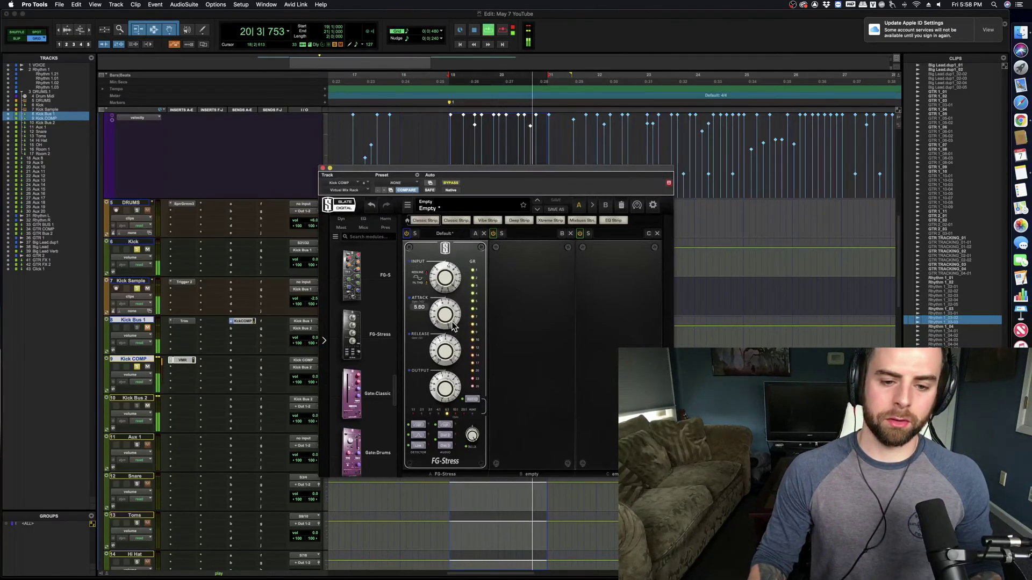
{"action": "mouse_move", "coordinate": [453, 317]}
{"action": "left_mouse_down"}
{"action": "mouse_move", "coordinate": [466, 282]}
{"action": "mouse_move", "coordinate": [461, 308]}
{"action": "left_mouse_up"}
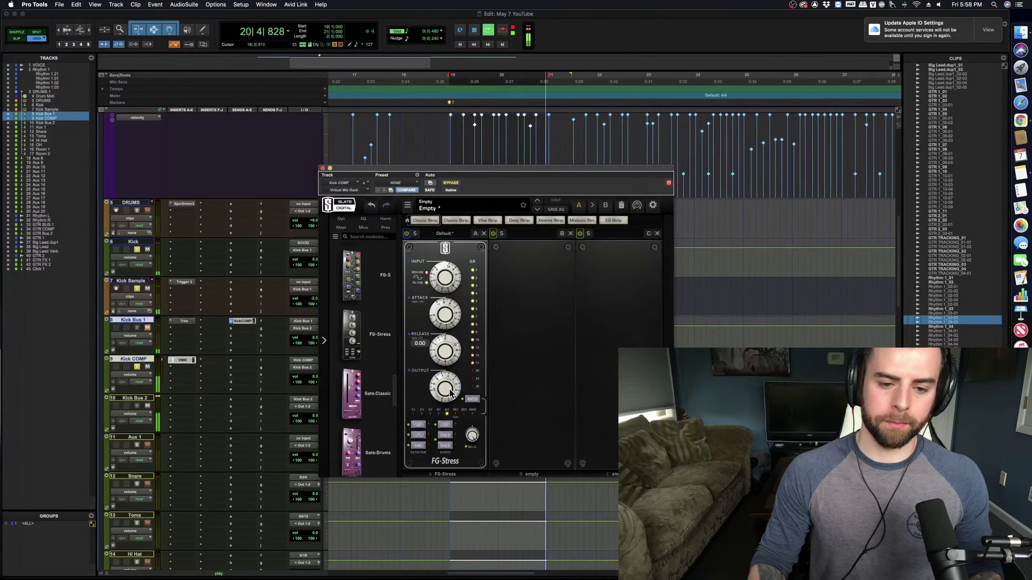
{"action": "left_click_drag", "start_coordinate": [450, 394], "coordinate": [457, 359]}
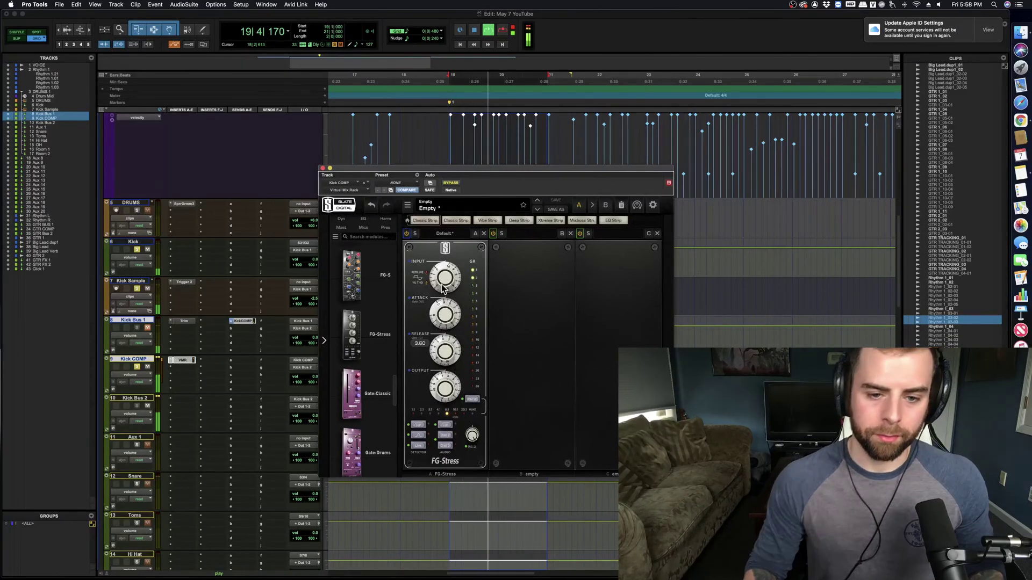
Step: Compare several FG-Stress ratios, including Nuke, during playback, settle on 20:1 and stop playback
{"action": "left_click", "coordinate": [429, 413]}
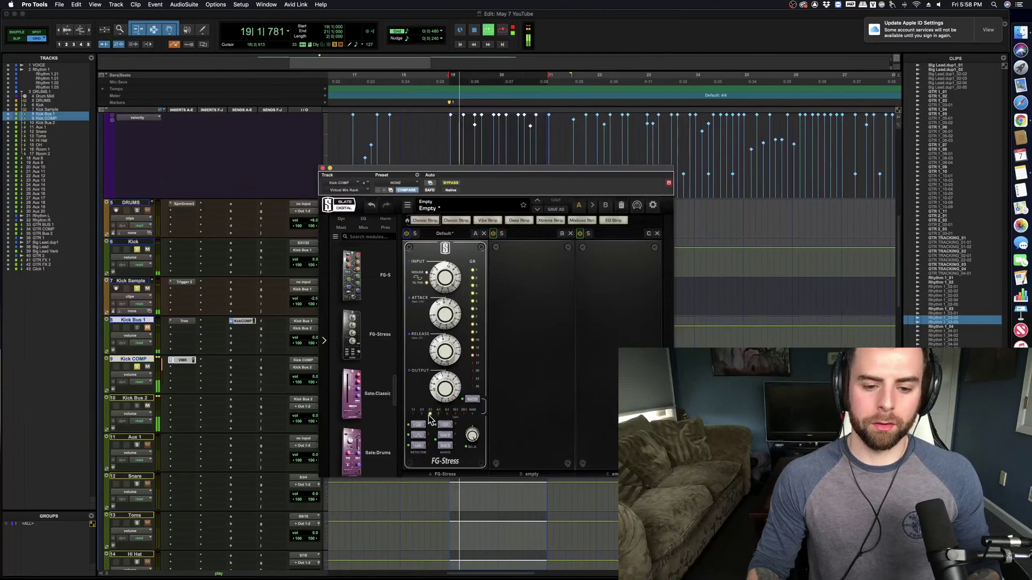
{"action": "left_click", "coordinate": [447, 414]}
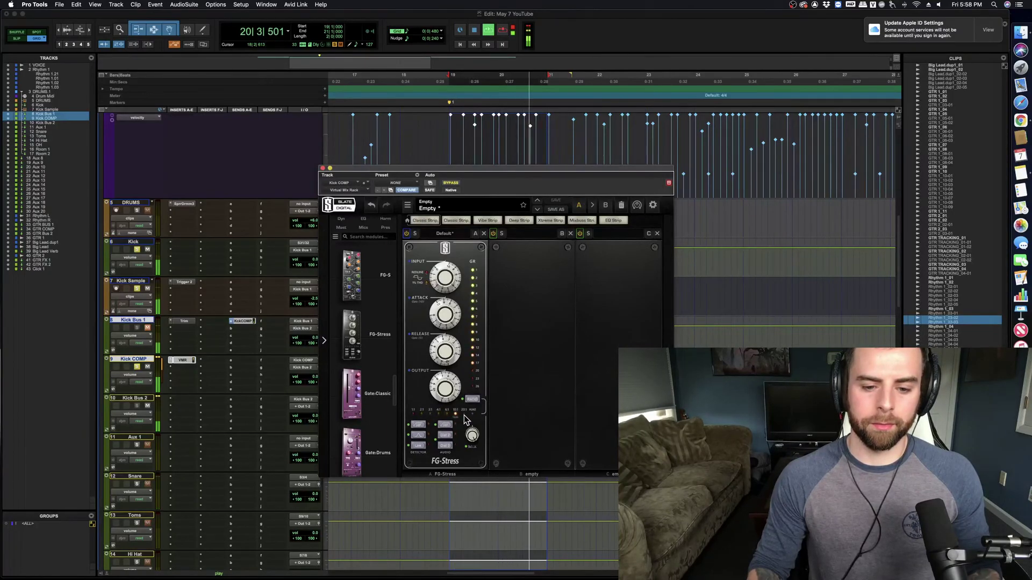
{"action": "left_click", "coordinate": [463, 415]}
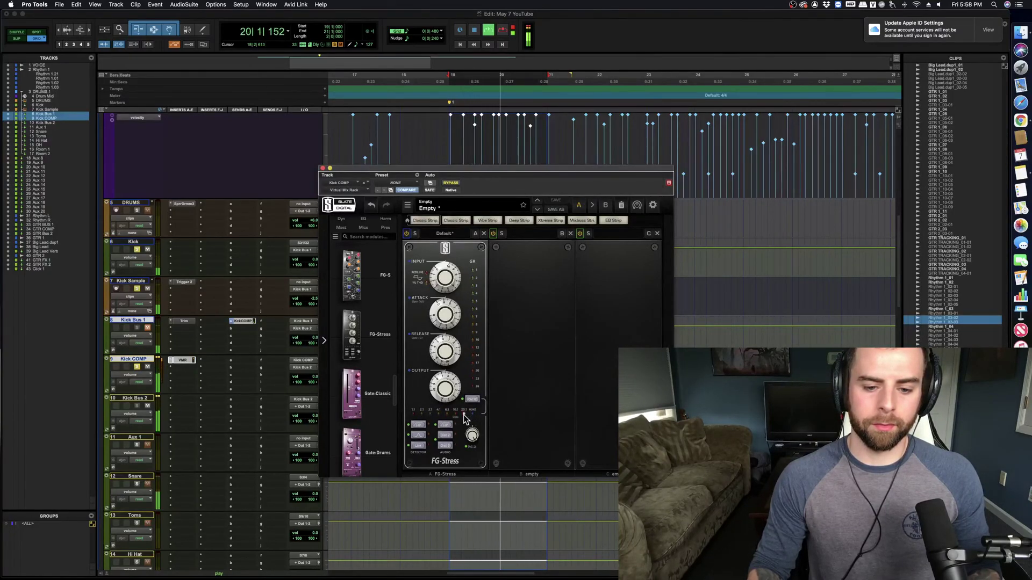
{"action": "left_click", "coordinate": [473, 414]}
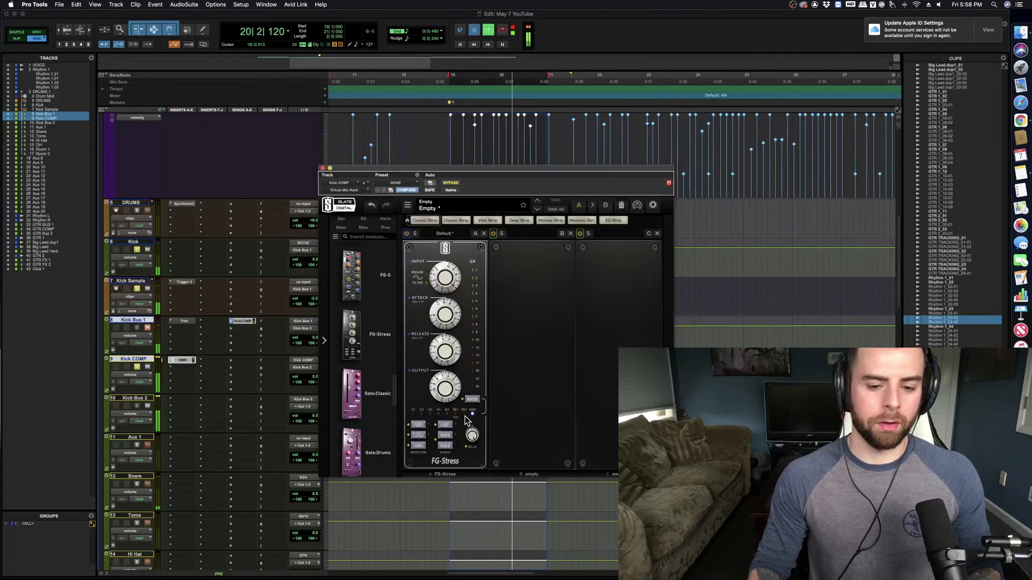
{"action": "key", "text": "space"}
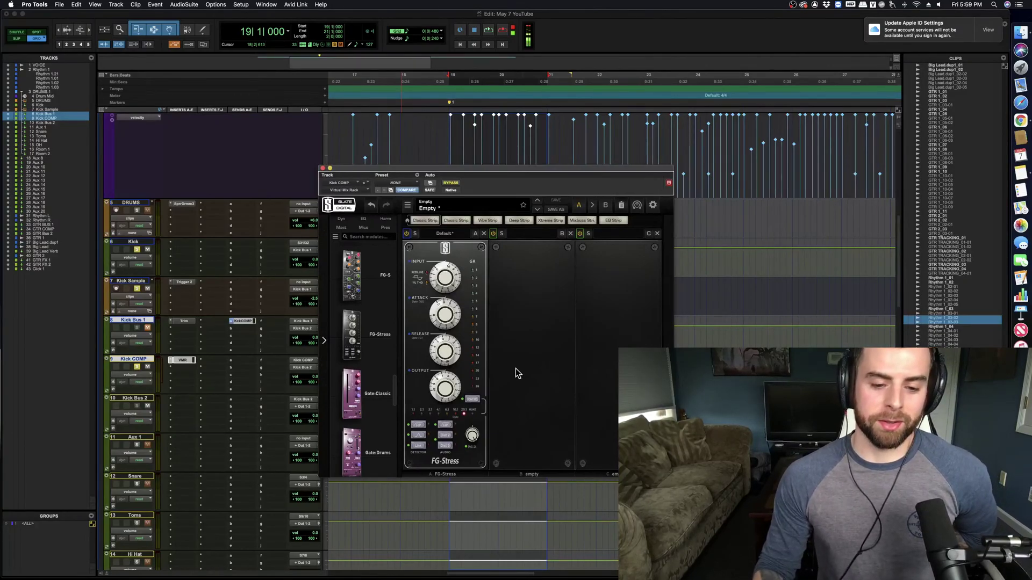
Step: Switch the FG-Stress ratio on Kick COMP to Nuke during playback, then stop playback
{"action": "key", "text": "space"}
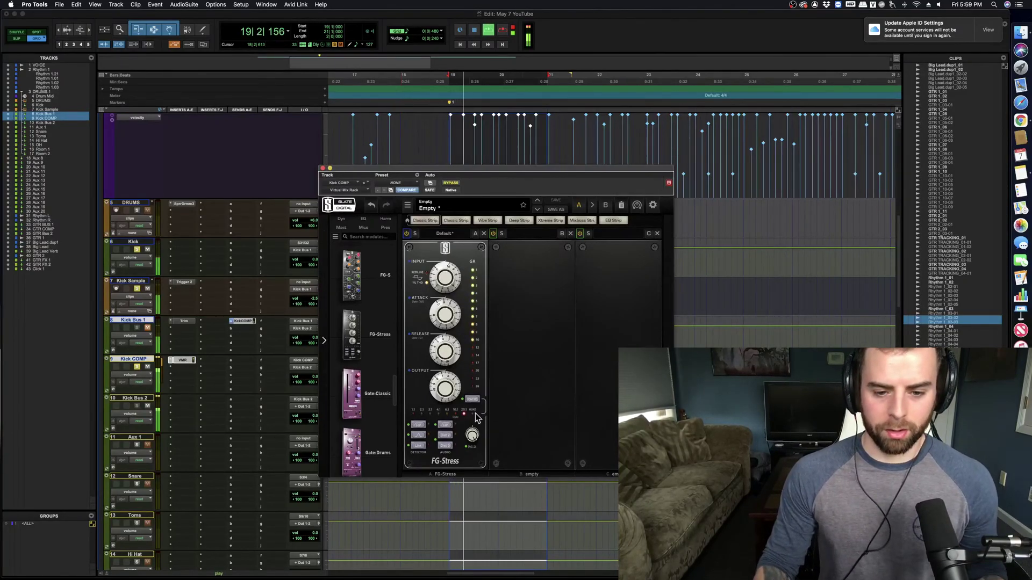
{"action": "left_click", "coordinate": [472, 415]}
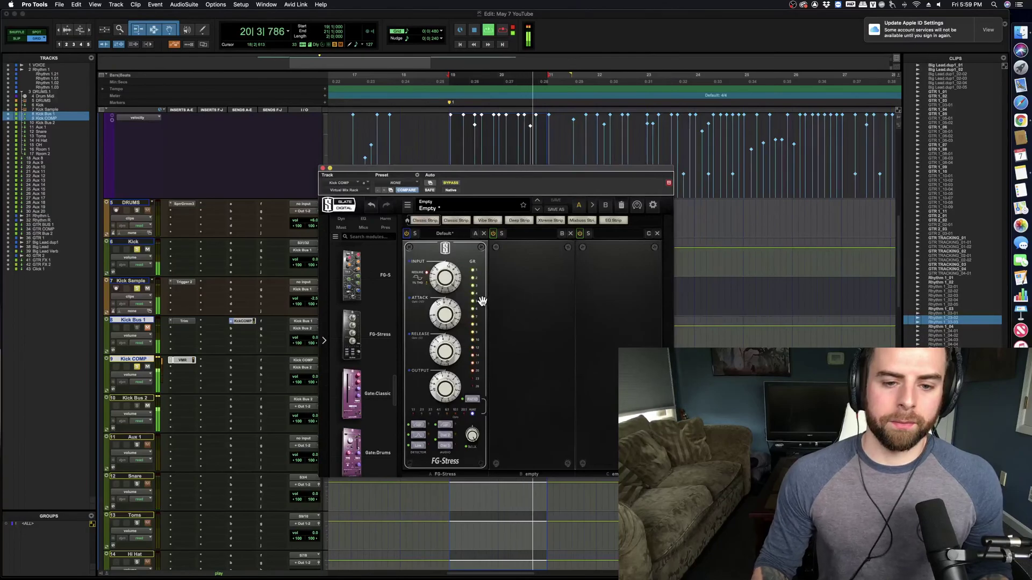
{"action": "key", "text": "space"}
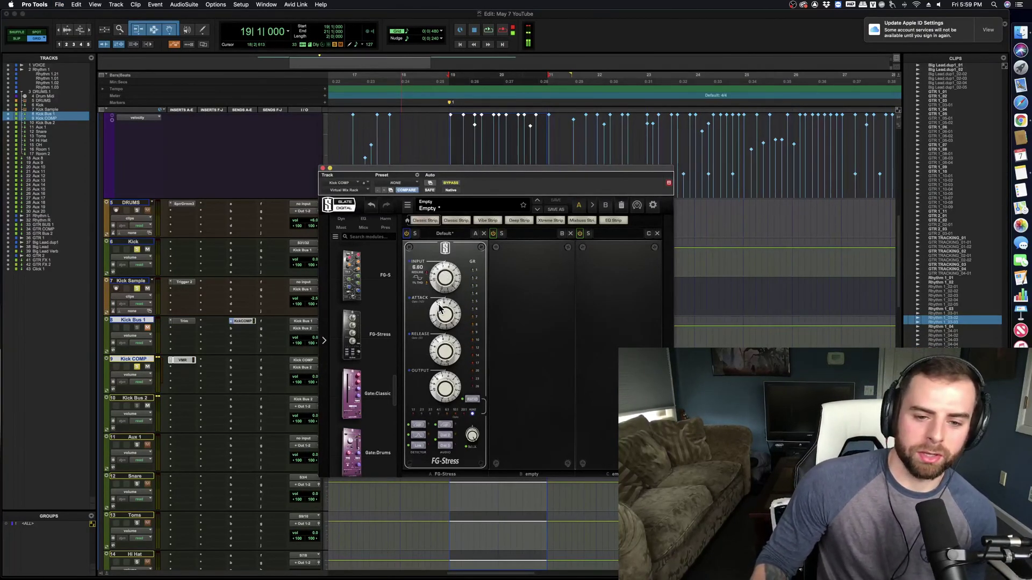
Step: Sweep the FG-Stress input during playback, settle on 6.00 and close the Virtual Mix Rack
{"action": "key", "text": "space"}
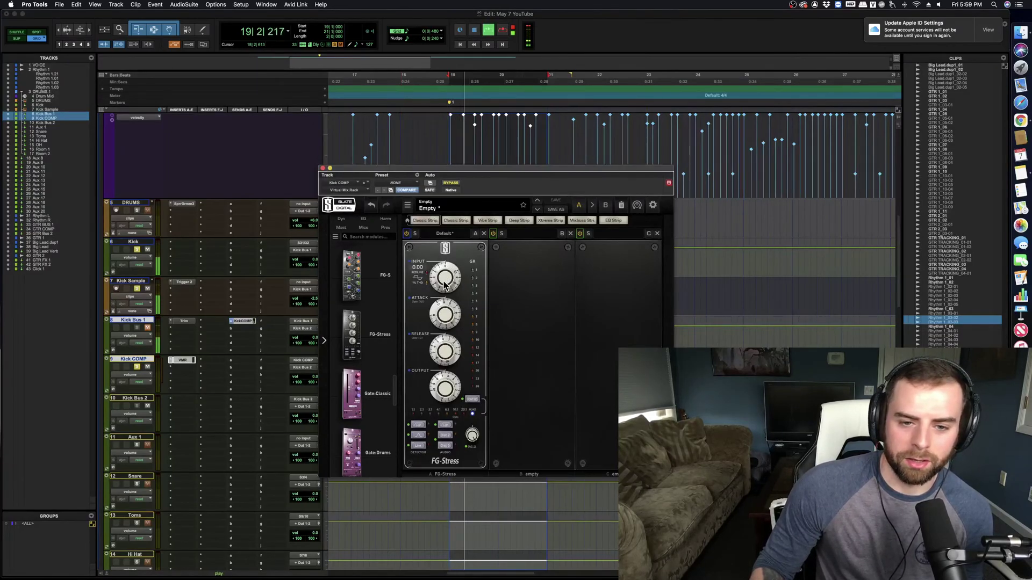
{"action": "left_click_drag", "start_coordinate": [460, 275], "coordinate": [456, 236]}
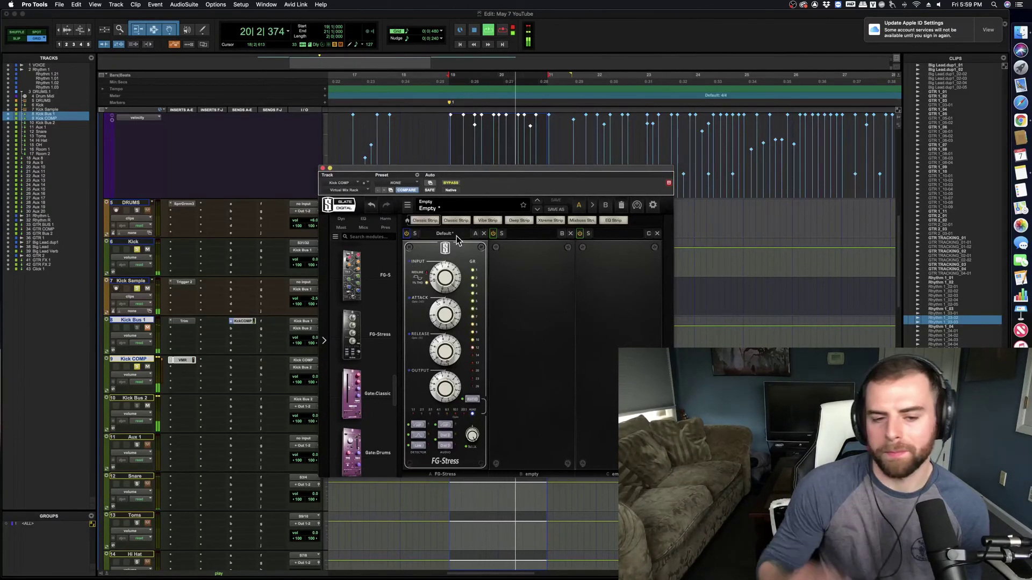
{"action": "left_click_drag", "start_coordinate": [456, 268], "coordinate": [456, 293]}
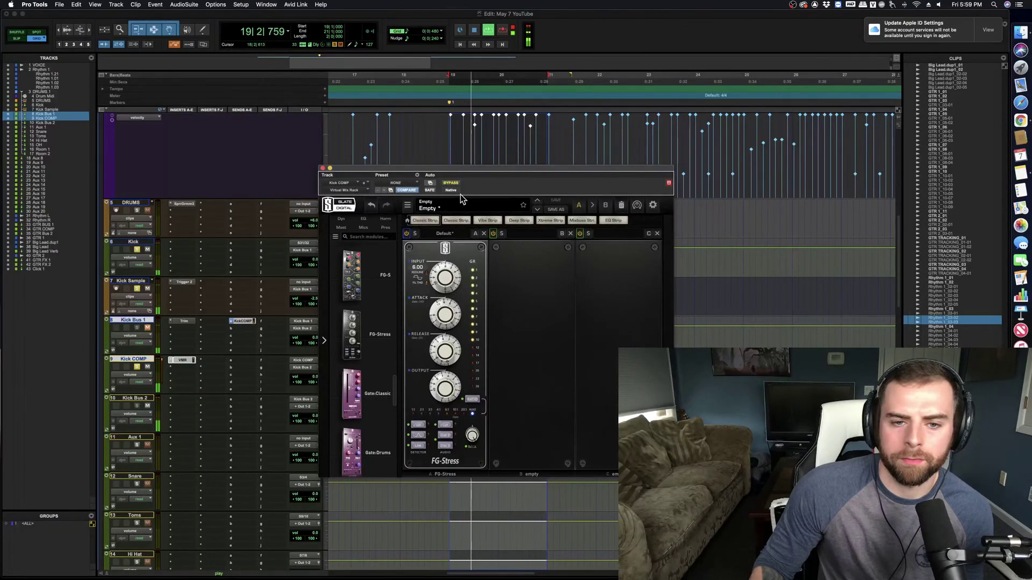
{"action": "left_click", "coordinate": [323, 168]}
Step: Lower the Kick Bus 1 volume, bring up Kick COMP to balance them during playback, and save the session
{"action": "key", "text": "space"}
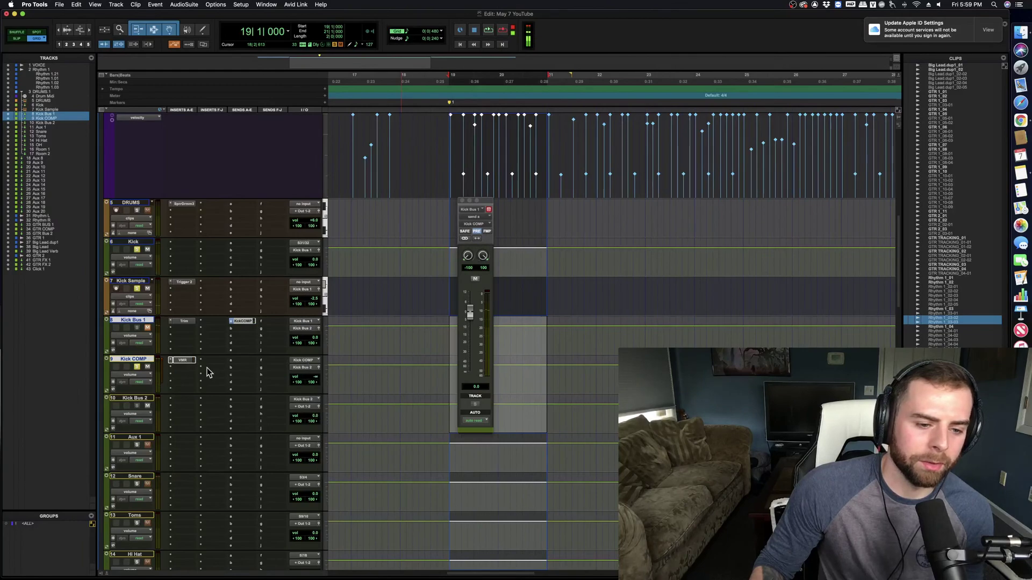
{"action": "key", "text": "space"}
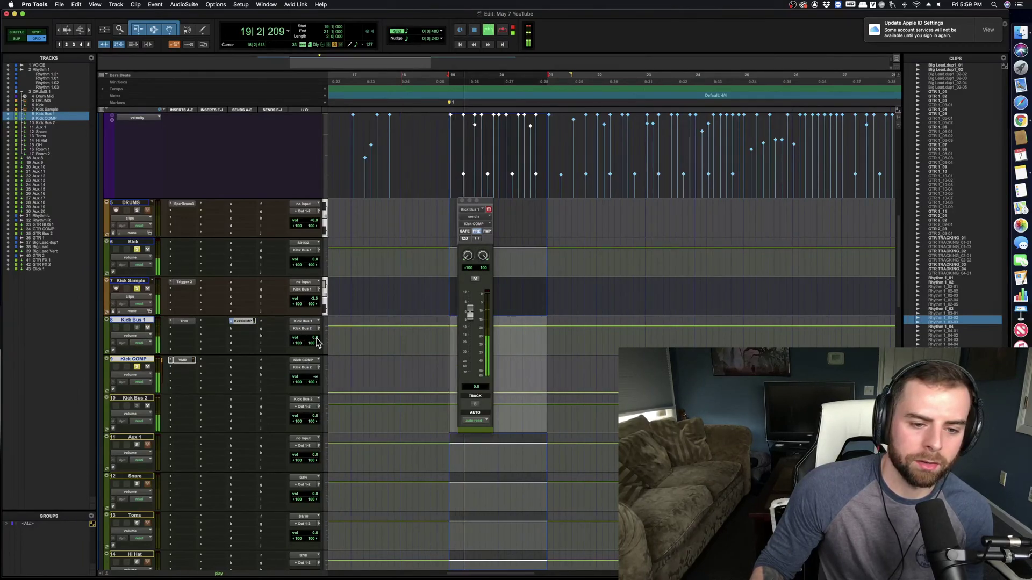
{"action": "left_click", "coordinate": [317, 343]}
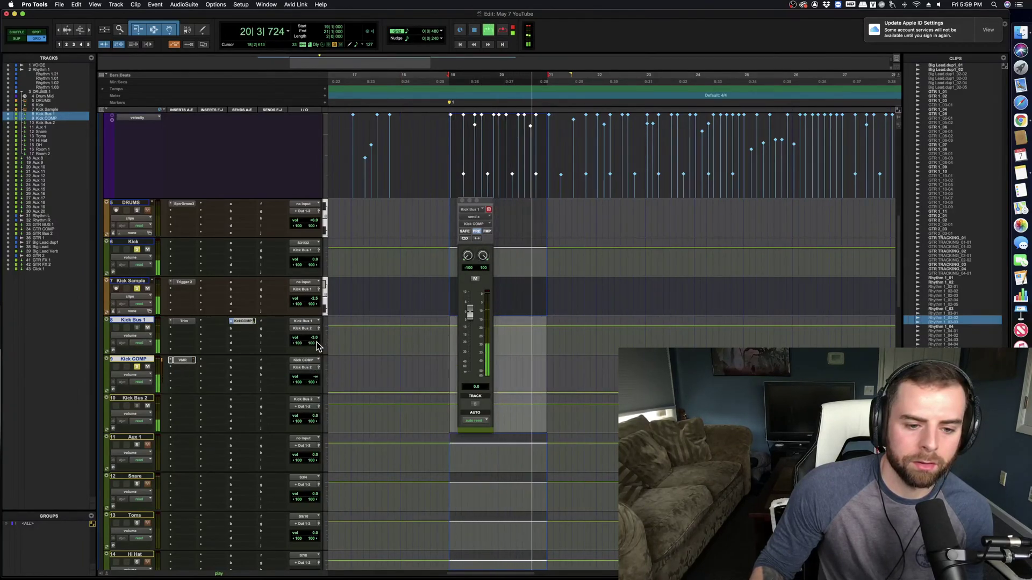
{"action": "mouse_move", "coordinate": [317, 343]}
{"action": "left_mouse_down"}
{"action": "mouse_move", "coordinate": [316, 380]}
{"action": "mouse_move", "coordinate": [320, 340]}
{"action": "mouse_move", "coordinate": [319, 348]}
{"action": "left_mouse_up"}
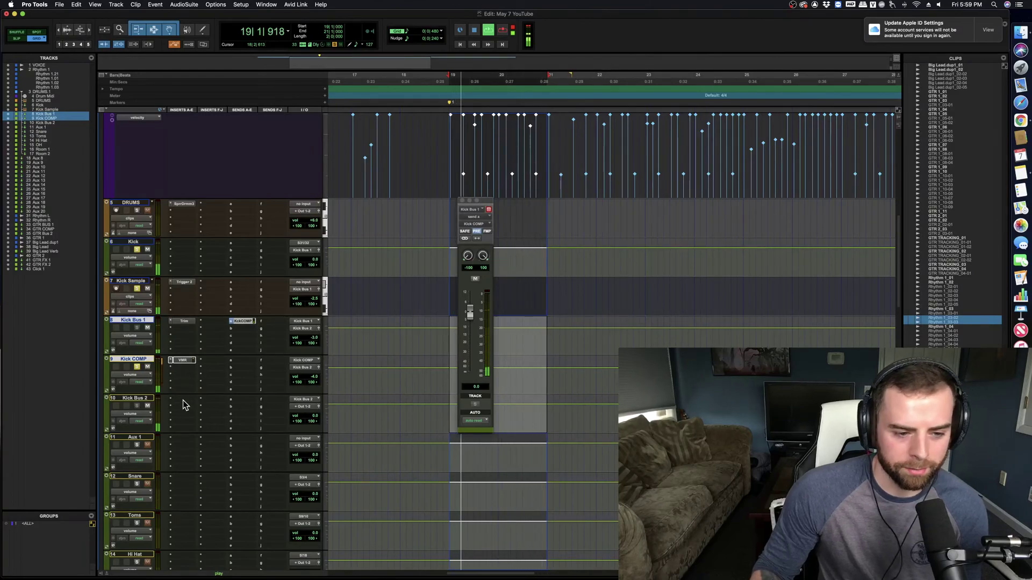
{"action": "key", "text": "super+s"}
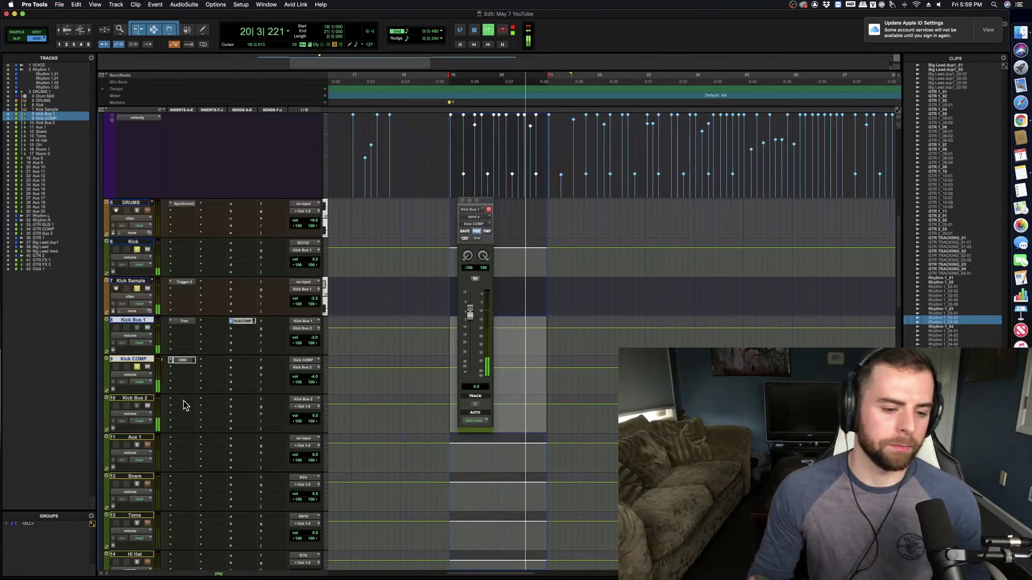
Step: Copy the Trim plug-in from Kick Bus 1 to Kick Bus 2, set its gain to -7.5 dB and save
{"action": "left_click", "coordinate": [183, 400]}
{"action": "key", "text": "Escape"}
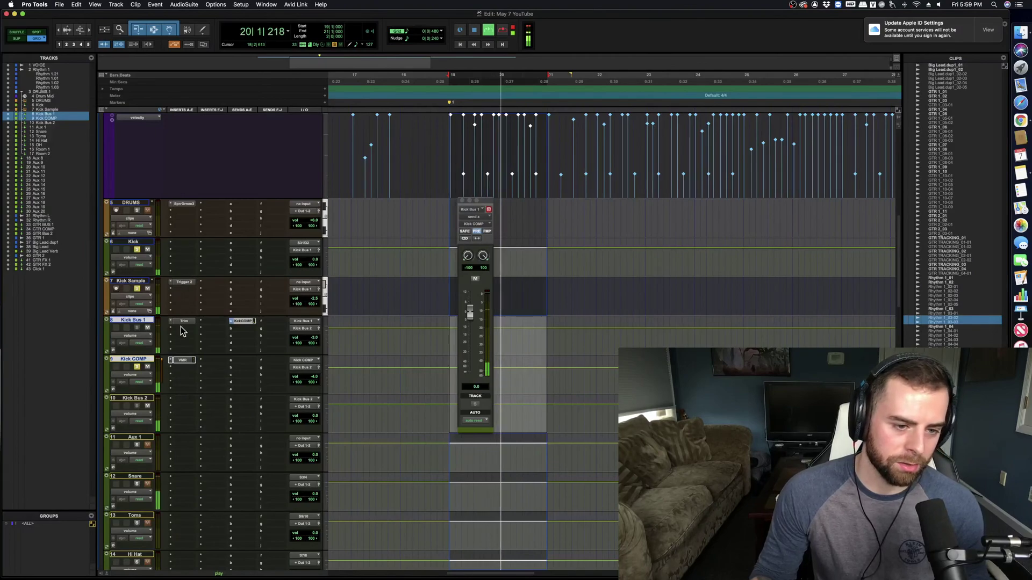
{"action": "left_click_drag", "start_coordinate": [184, 326], "coordinate": [183, 400]}
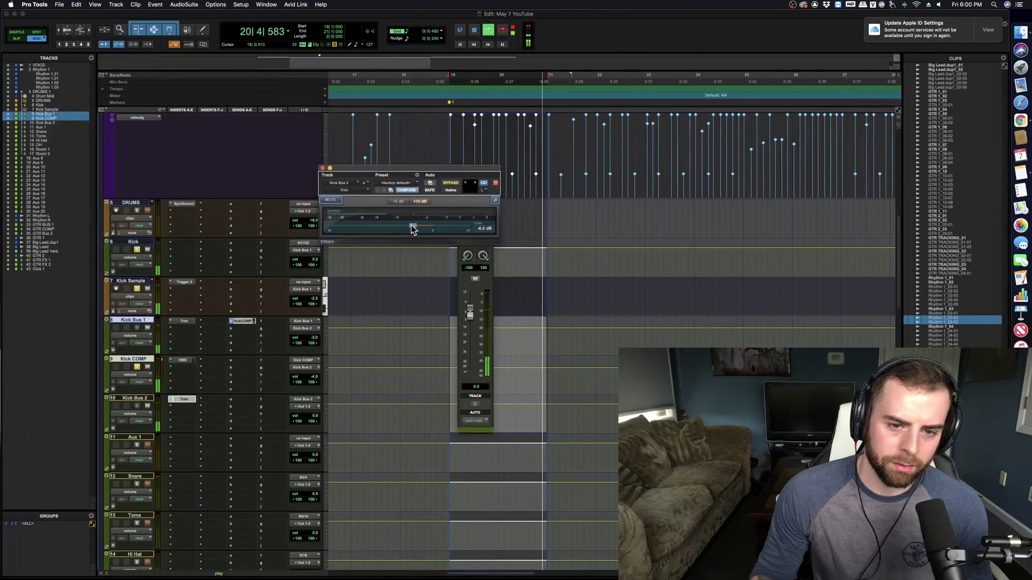
{"action": "left_click_drag", "start_coordinate": [413, 226], "coordinate": [409, 230]}
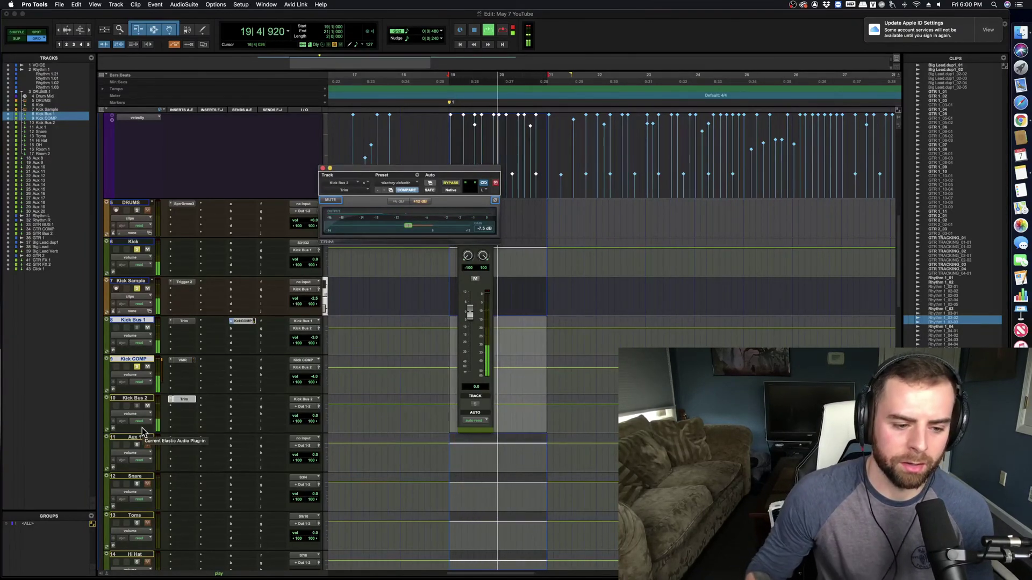
{"action": "key", "text": "space"}
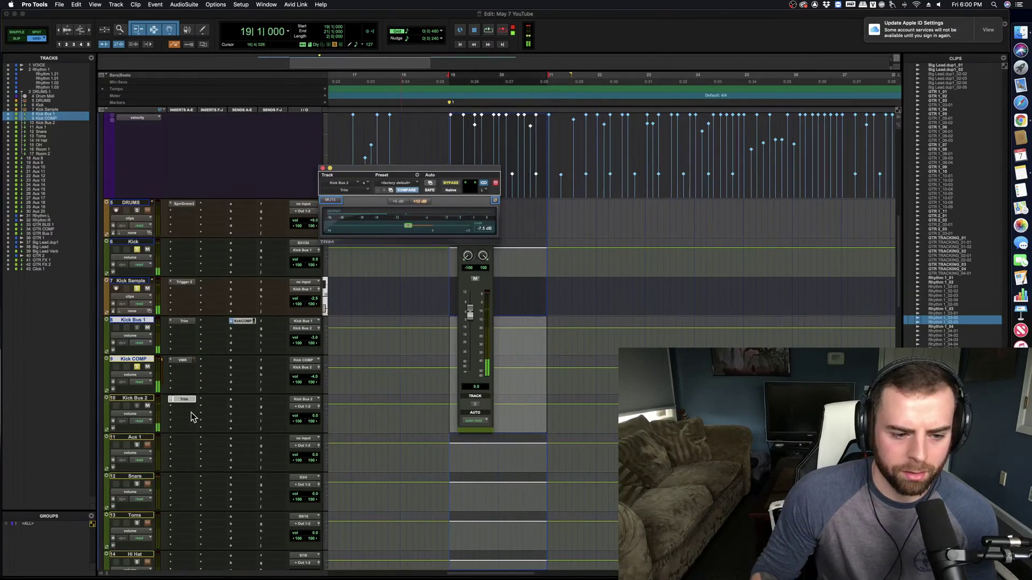
{"action": "key", "text": "super+s"}
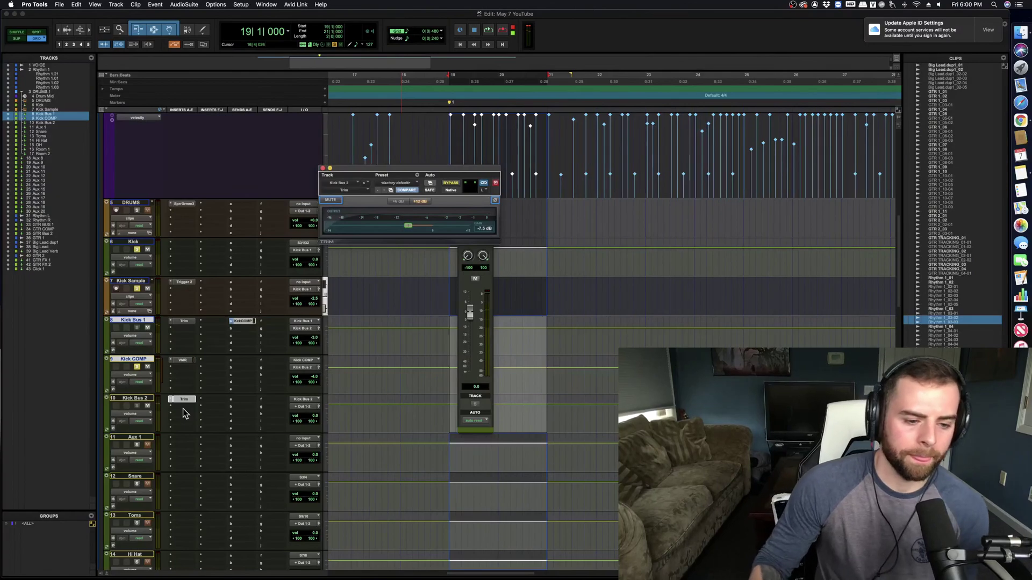
Step: Insert Transient Master on Kick Bus 2 below the Trim plug-in
{"action": "left_click", "coordinate": [185, 413]}
{"action": "mouse_move", "coordinate": [186, 415]}
{"action": "type", "text": "pro-q"}
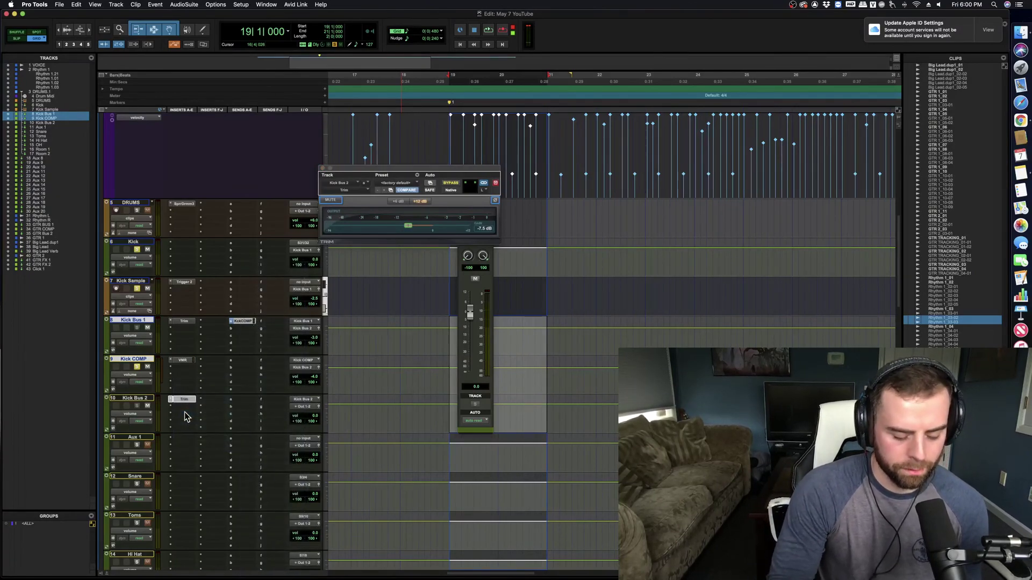
{"action": "left_click", "coordinate": [223, 423]}
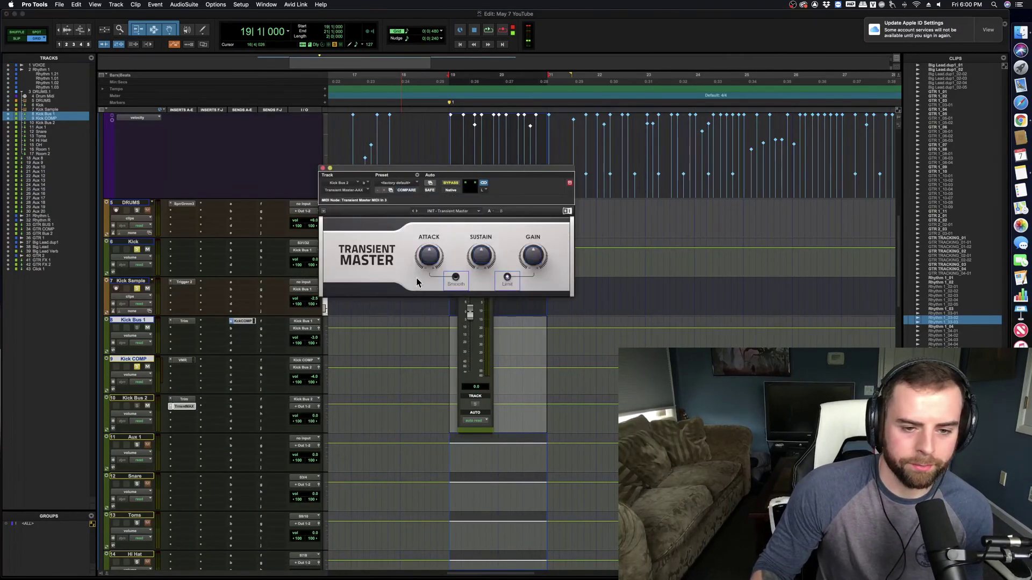
Step: Raise the Kick Bus 2 volume to +6.0 dB and adjust Transient Master's sustain and attack during playback, with attack at 6.0%
{"action": "left_click_drag", "start_coordinate": [475, 256], "coordinate": [475, 265]}
{"action": "key", "text": "space"}
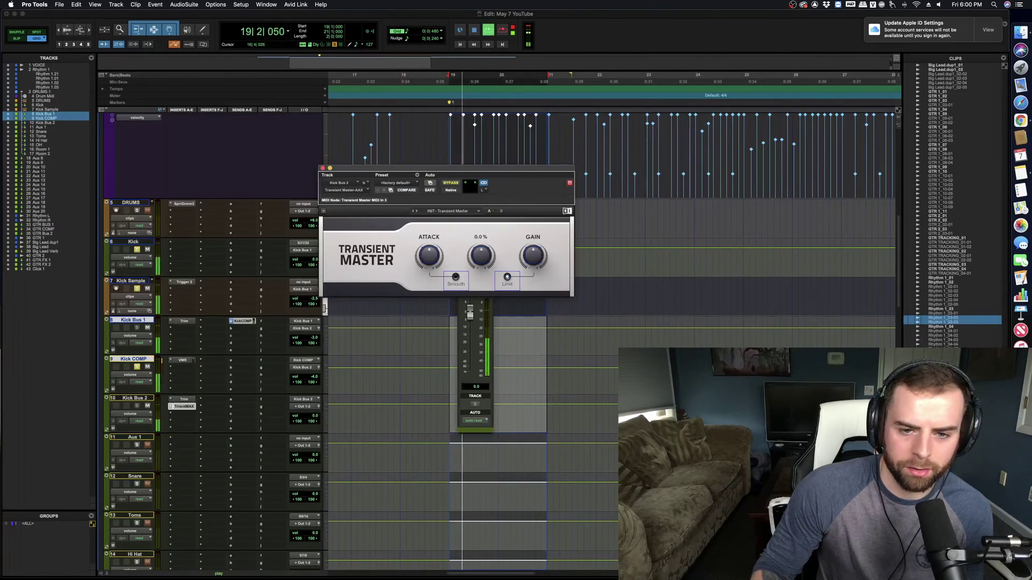
{"action": "left_click_drag", "start_coordinate": [314, 416], "coordinate": [315, 401]}
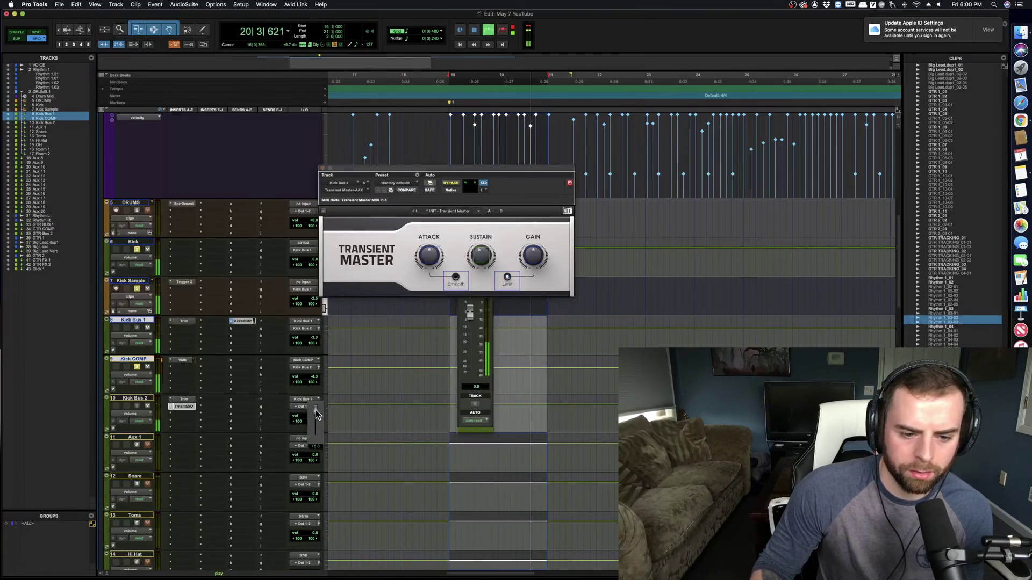
{"action": "left_click_drag", "start_coordinate": [481, 256], "coordinate": [429, 261]}
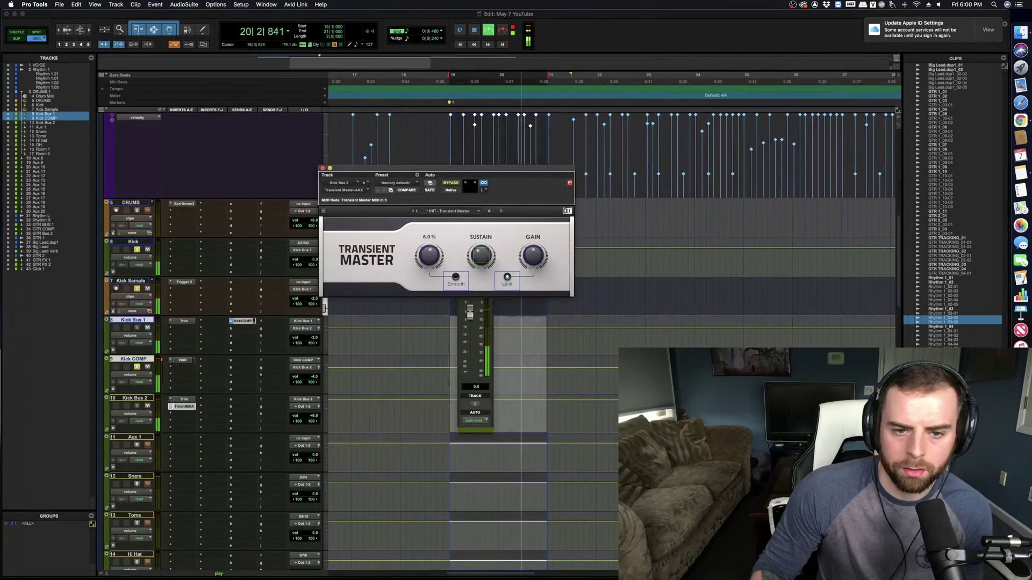
{"action": "left_click", "coordinate": [323, 168]}
Step: Insert FabFilter Pro-Q 3 after Transient Master on Kick Bus 2 and add a +2.82 dB bell boost around 3957 Hz
{"action": "left_click", "coordinate": [195, 424]}
{"action": "mouse_move", "coordinate": [207, 414]}
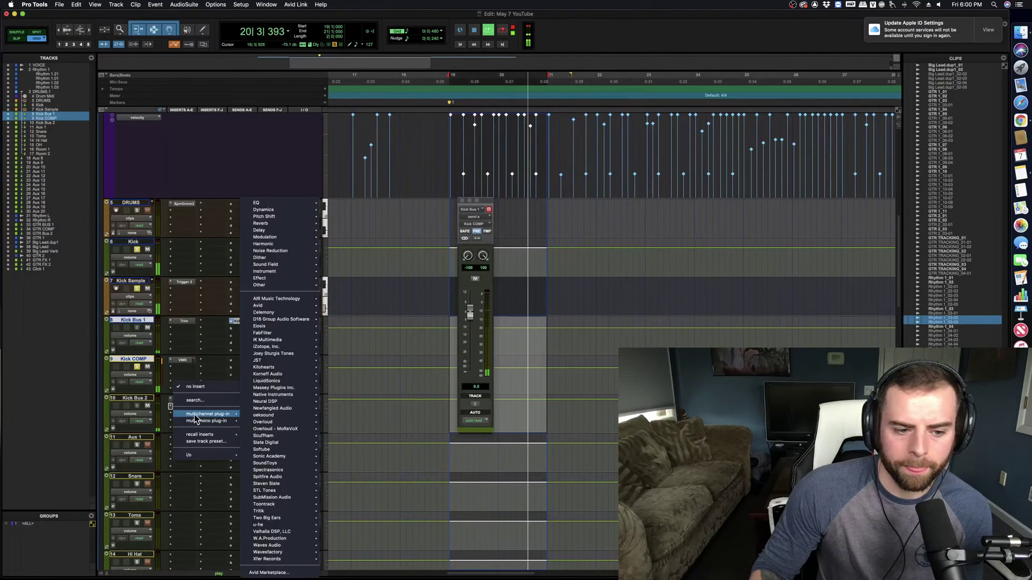
{"action": "mouse_move", "coordinate": [284, 210]}
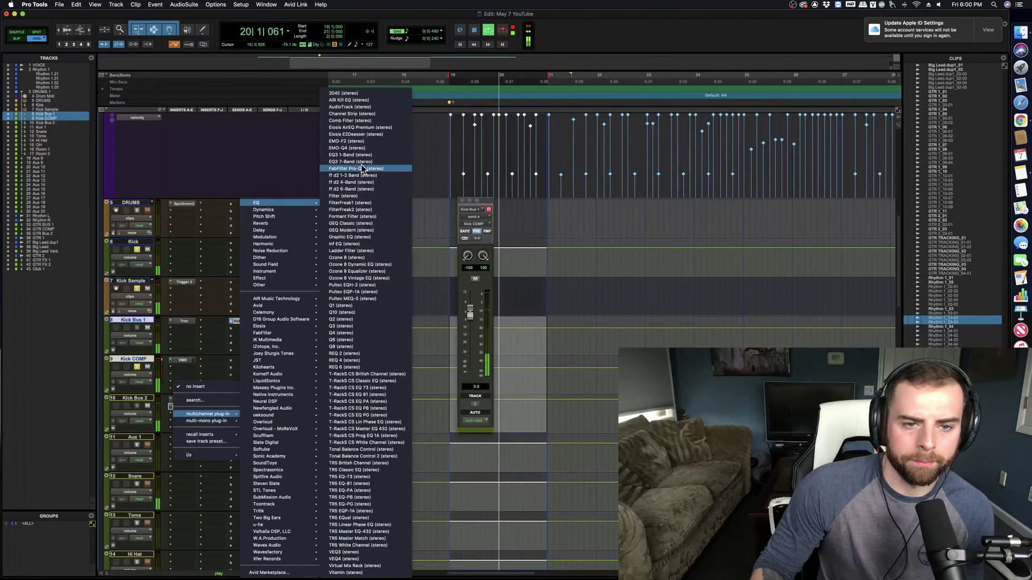
{"action": "left_click", "coordinate": [355, 169]}
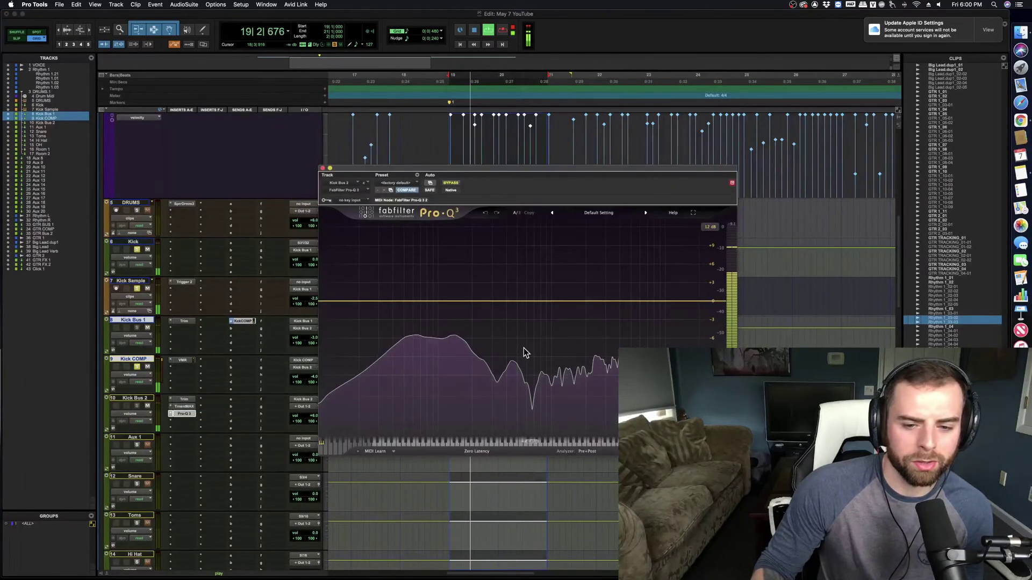
{"action": "key", "text": "space"}
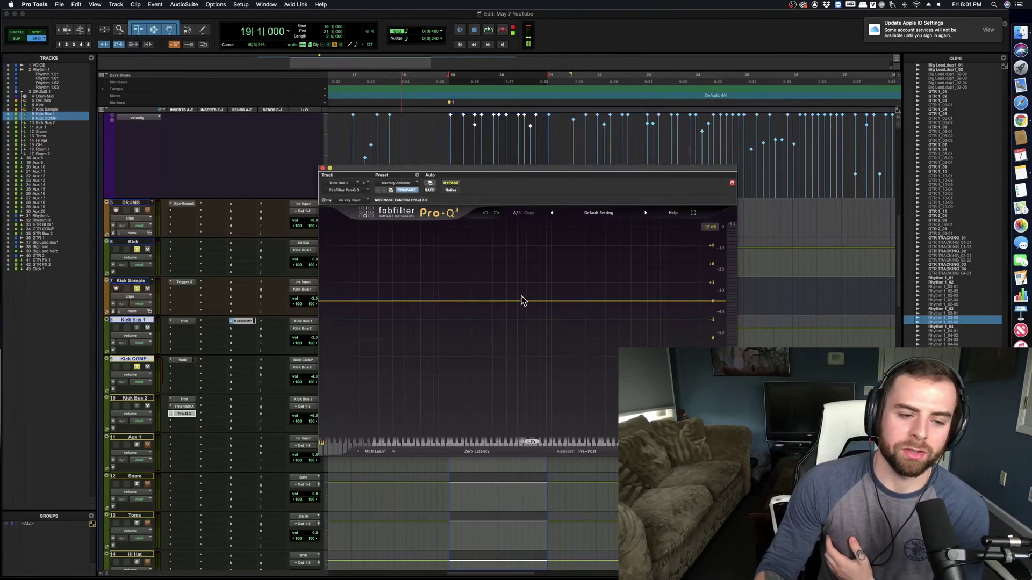
{"action": "key", "text": "space"}
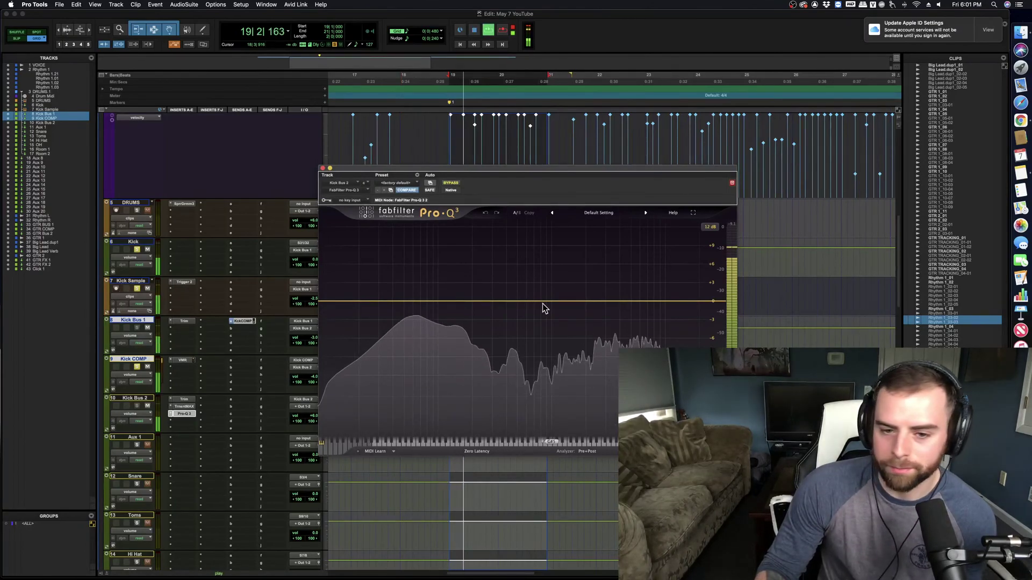
{"action": "left_click_drag", "start_coordinate": [542, 307], "coordinate": [619, 283]}
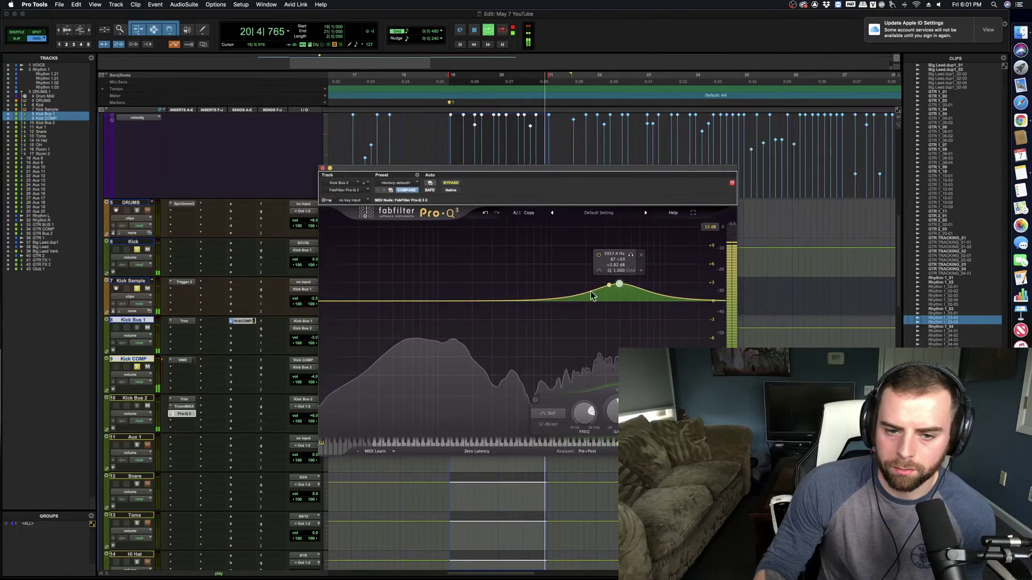
Step: Add a narrow bell near 154 Hz, cut it by about 3 dB, and add a gentle low-frequency bell boost
{"action": "left_click_drag", "start_coordinate": [481, 300], "coordinate": [471, 245]}
{"action": "scroll", "coordinate": [471, 245], "scroll_direction": "up", "scroll_amount": 6}
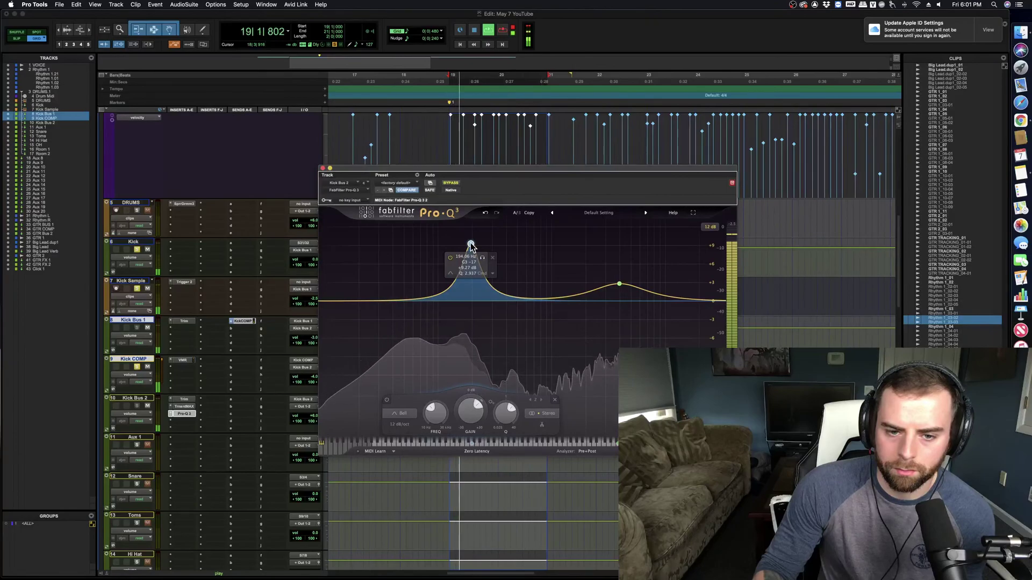
{"action": "key", "text": "space"}
{"action": "scroll", "coordinate": [475, 406], "scroll_direction": "down", "scroll_amount": 2}
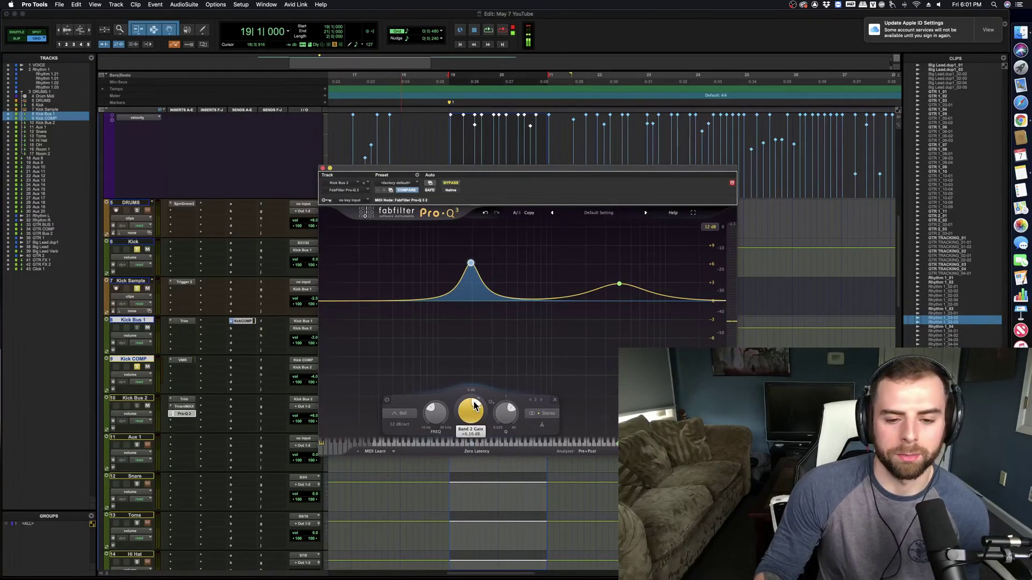
{"action": "key", "text": "space"}
{"action": "scroll", "coordinate": [471, 409], "scroll_direction": "down", "scroll_amount": 10}
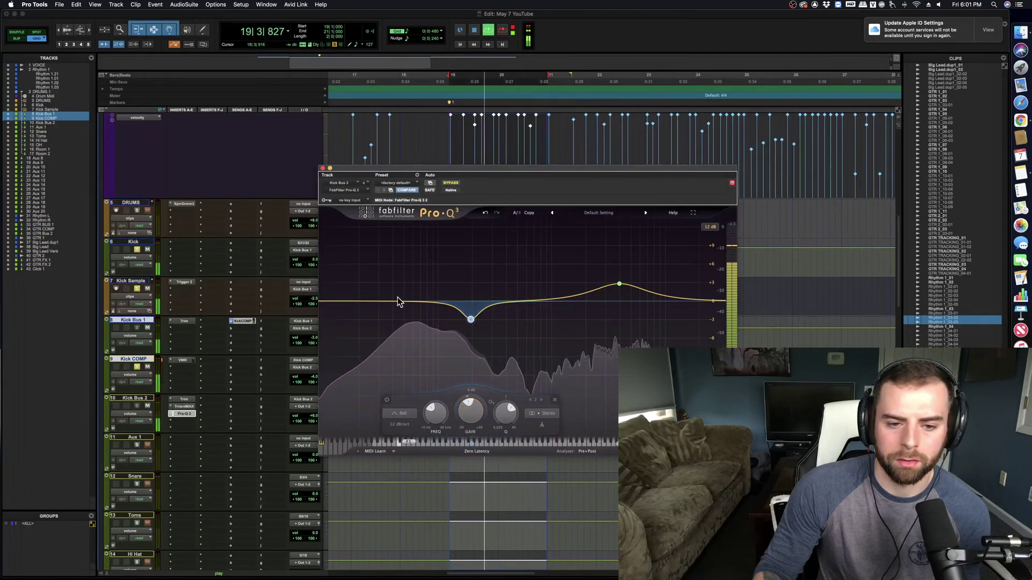
{"action": "mouse_move", "coordinate": [410, 299]}
{"action": "left_mouse_down"}
{"action": "mouse_move", "coordinate": [347, 261]}
{"action": "mouse_move", "coordinate": [348, 231]}
{"action": "mouse_move", "coordinate": [404, 246]}
{"action": "mouse_move", "coordinate": [414, 293]}
{"action": "left_mouse_up"}
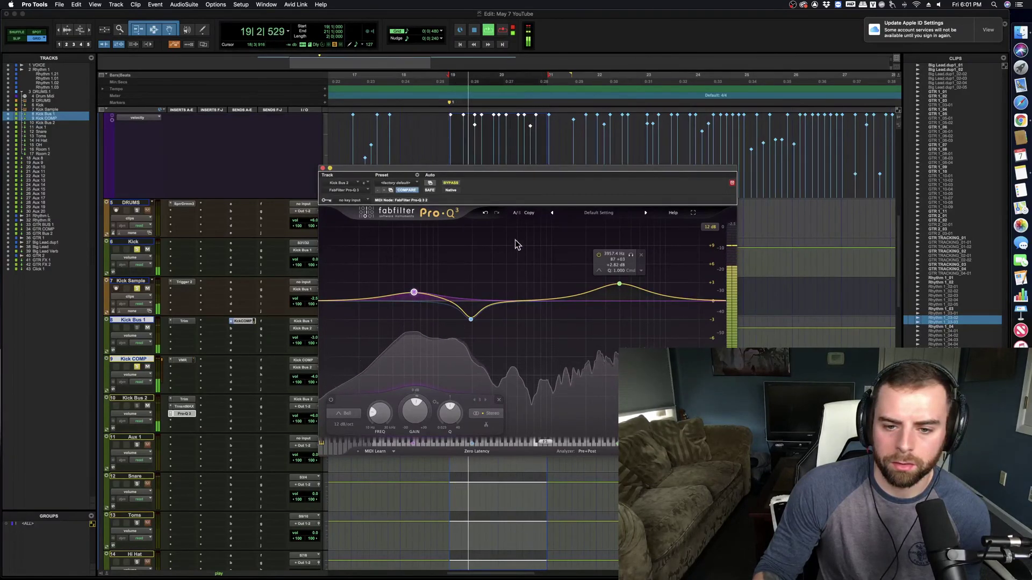
Step: Compare the kick with Pro-Q 3 bypassed and active, then close the plug-in and save the session
{"action": "left_click", "coordinate": [452, 184]}
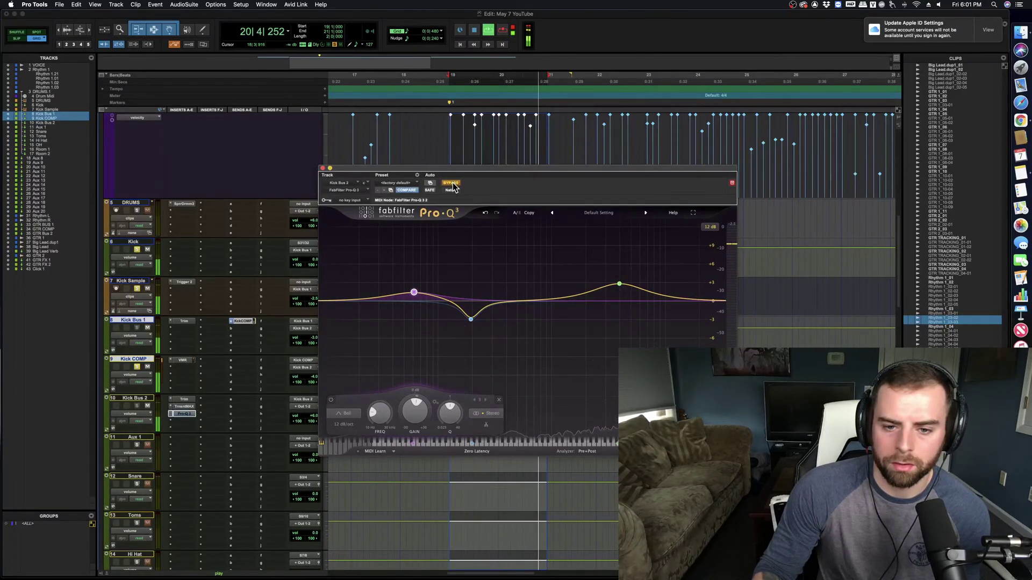
{"action": "left_click", "coordinate": [451, 183]}
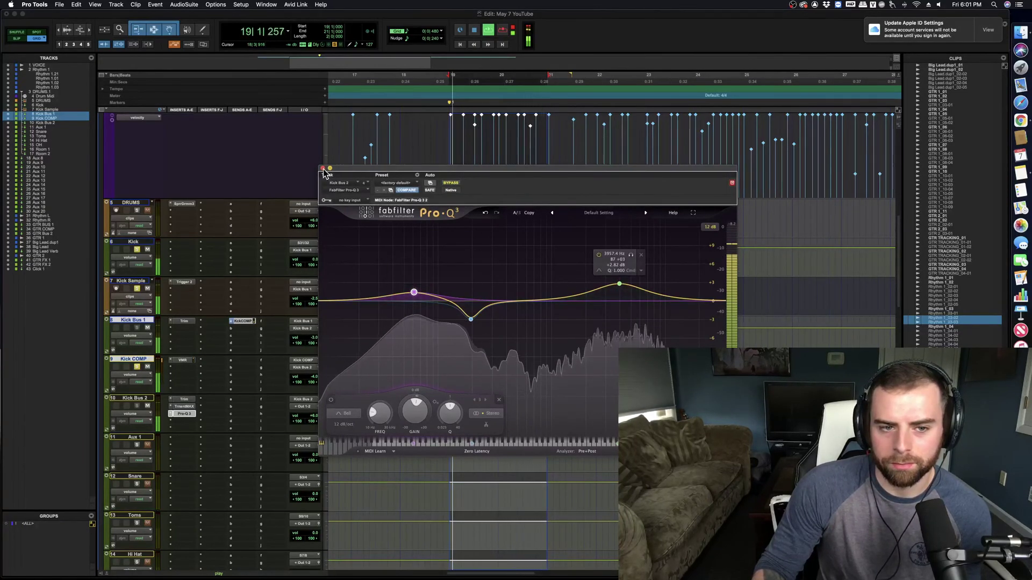
{"action": "left_click", "coordinate": [242, 321]}
{"action": "key", "text": "super+s"}
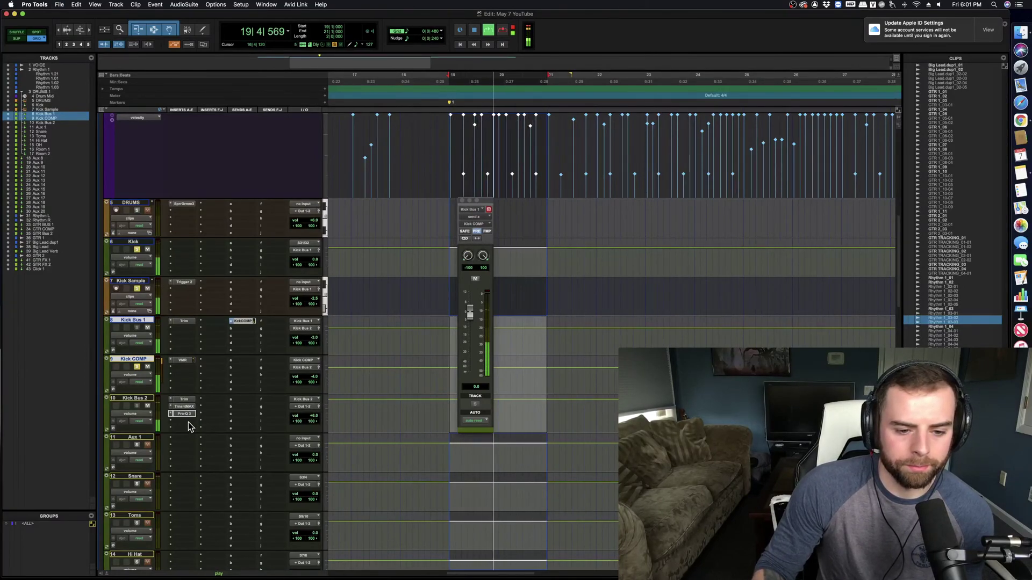
{"action": "key", "text": "space"}
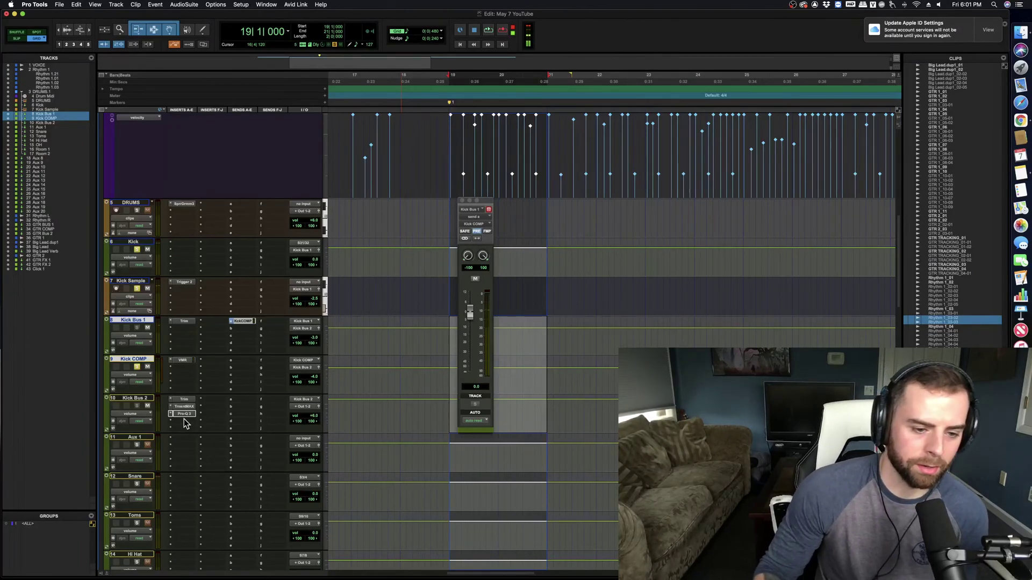
Step: Insert the mono Decapitator on Kick Bus 2 in the slot after Pro-Q 3
{"action": "left_click", "coordinate": [187, 421]}
{"action": "key", "text": "Escape"}
{"action": "left_click", "coordinate": [191, 422]}
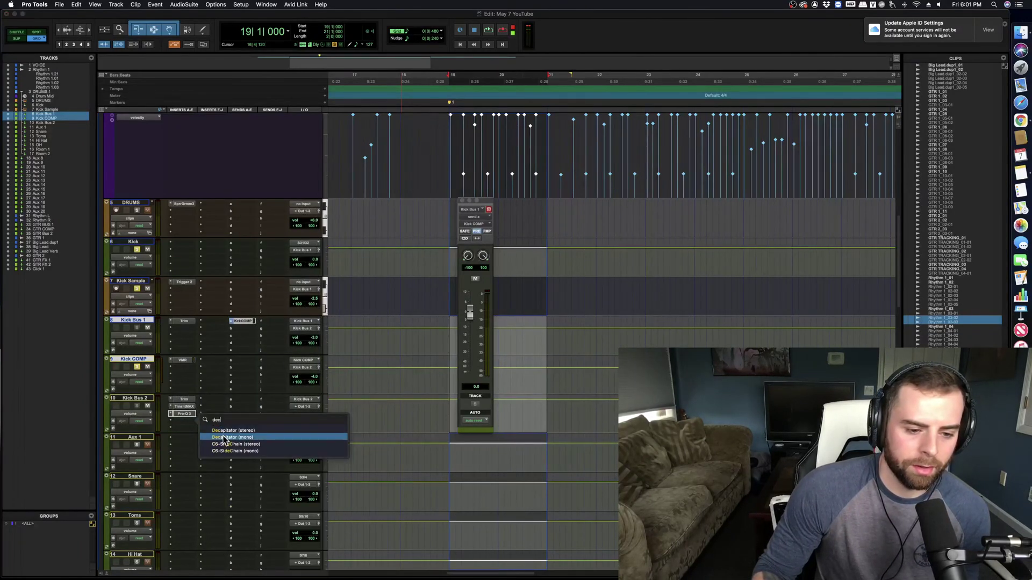
{"action": "key", "text": "Escape"}
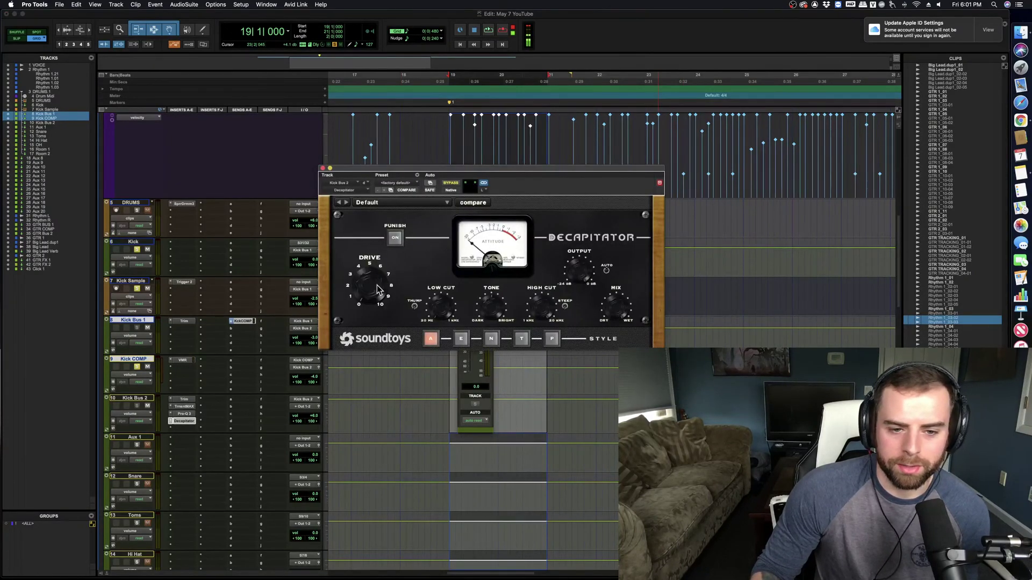
Step: Adjust Decapitator's drive and switch its style to E during playback, then stop and close the plug-in
{"action": "key", "text": "space"}
{"action": "left_click_drag", "start_coordinate": [376, 290], "coordinate": [388, 255]}
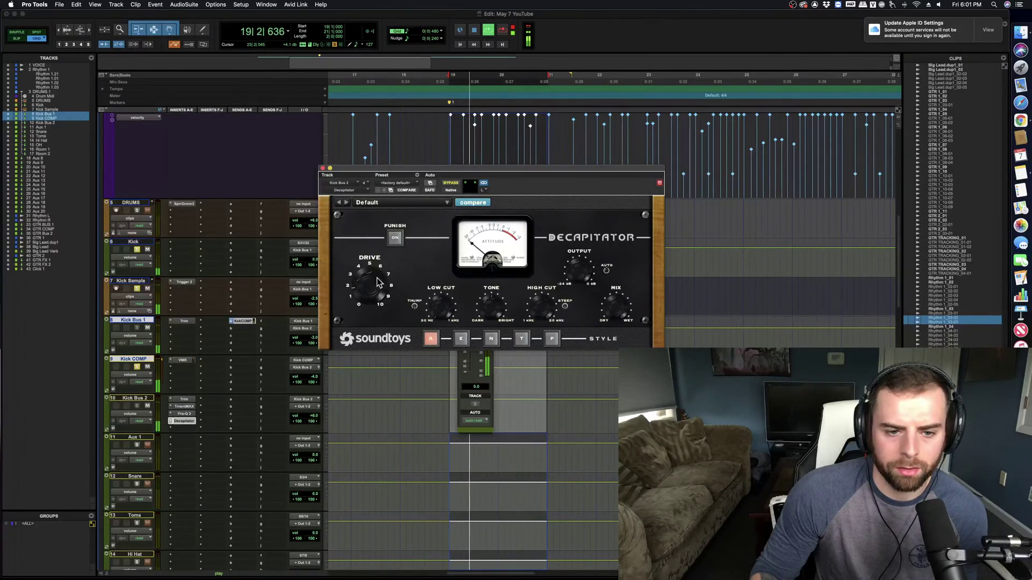
{"action": "left_click", "coordinate": [461, 338]}
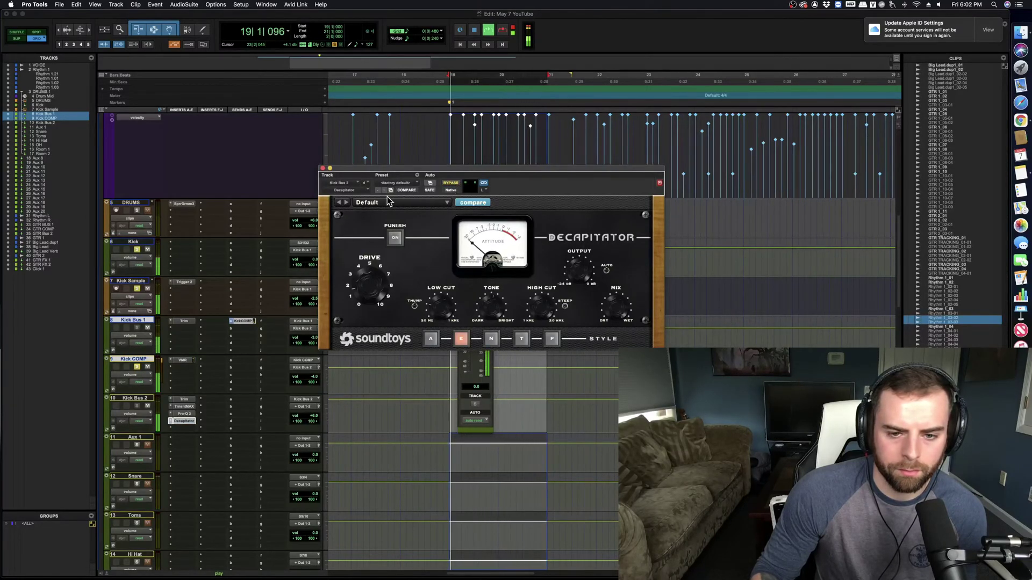
{"action": "left_click", "coordinate": [323, 169]}
{"action": "key", "text": "space"}
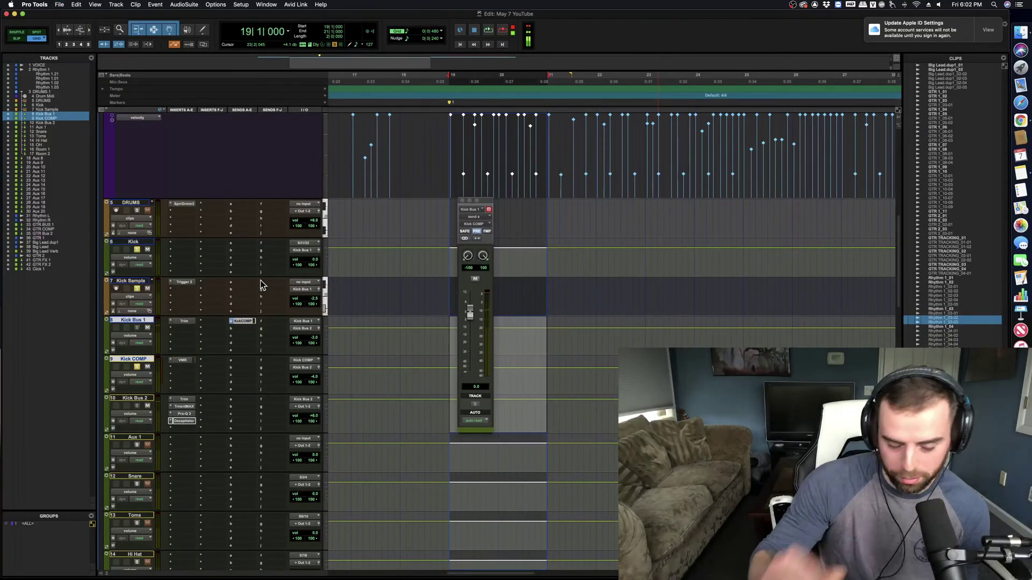
Step: Insert a second Decapitator below the first on Kick Bus 2 and enable Punish during playback
{"action": "left_click", "coordinate": [181, 430]}
{"action": "type", "text": "dec"}
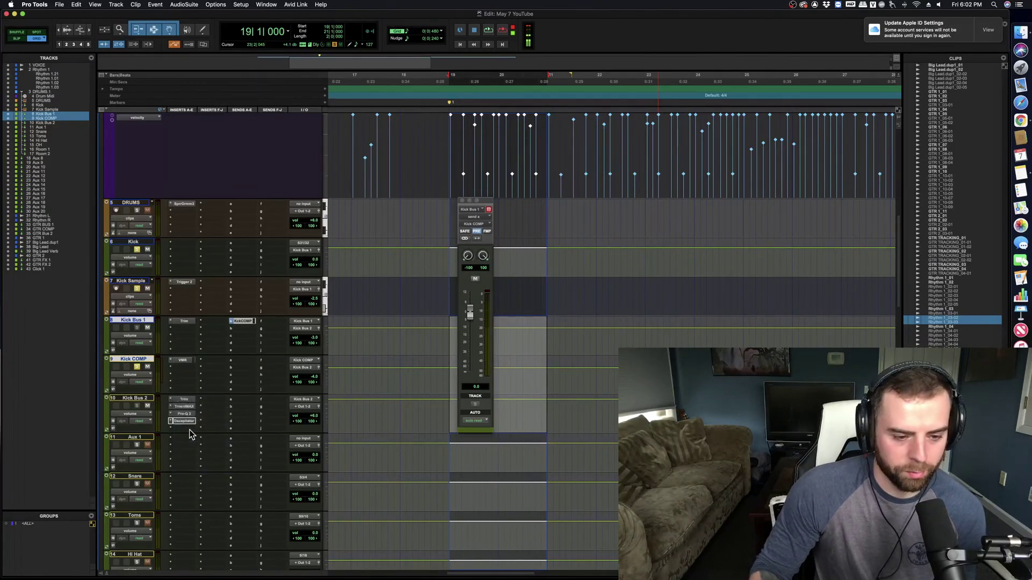
{"action": "left_click", "coordinate": [224, 445]}
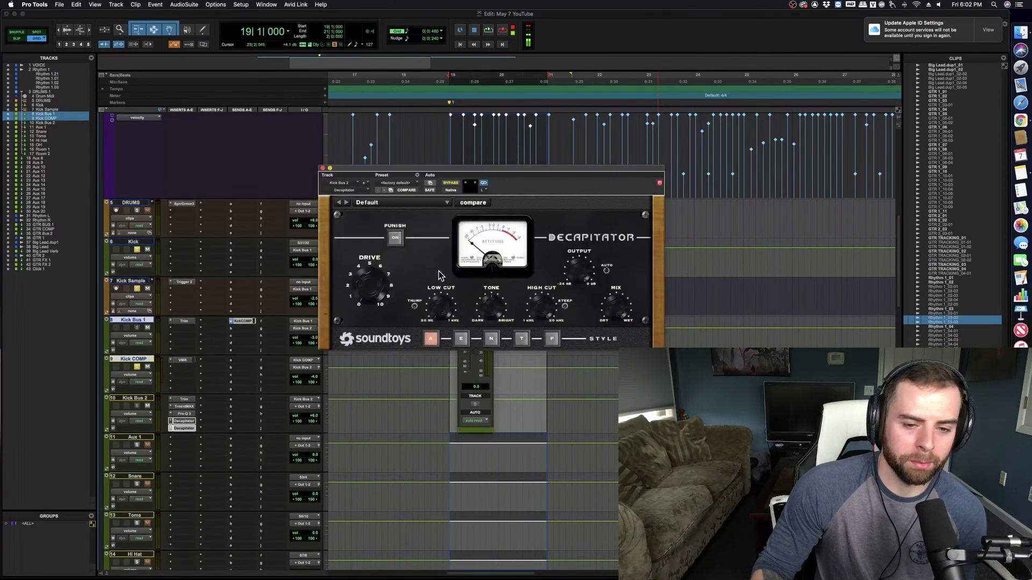
{"action": "key", "text": "space"}
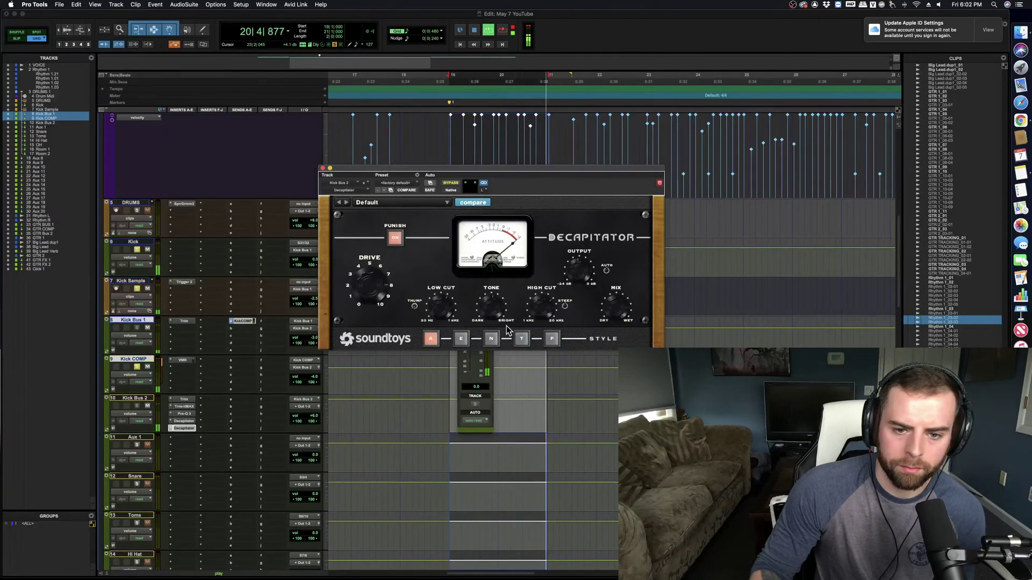
{"action": "key", "text": "space"}
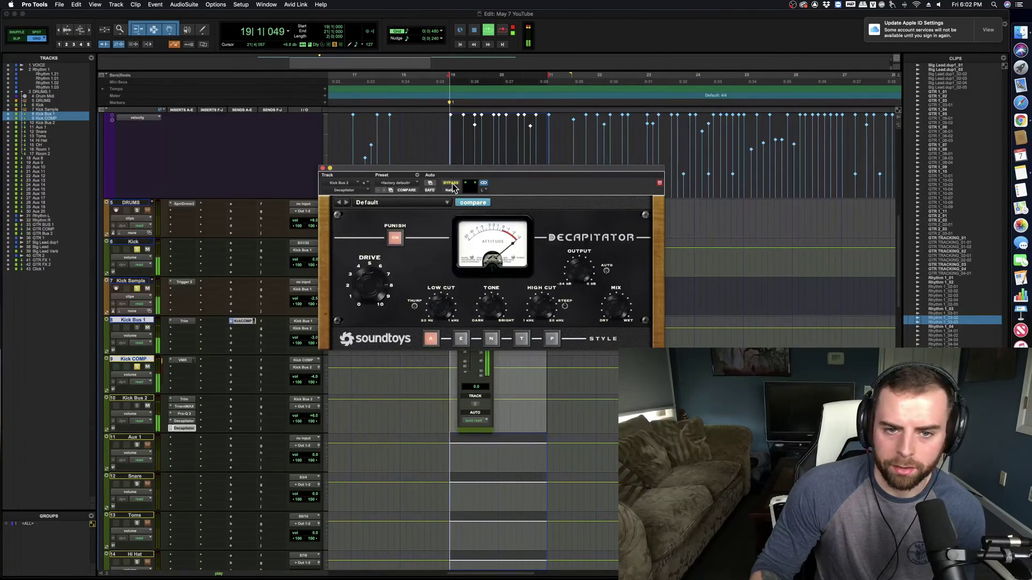
Step: Lower the second Decapitator's mix to 5.0% during playback, checking the kick with the plug-in bypassed and active
{"action": "key", "text": "space"}
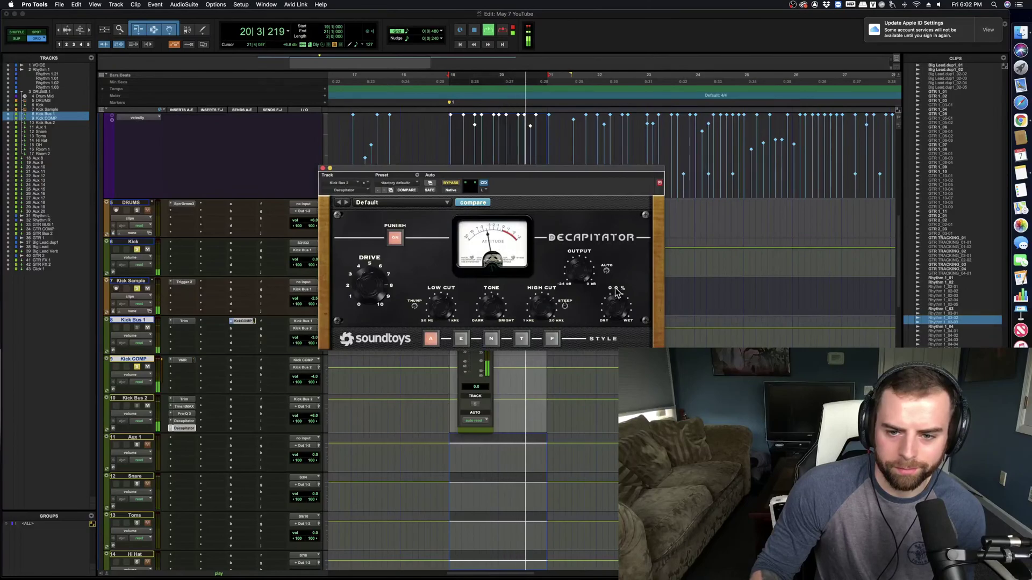
{"action": "mouse_move", "coordinate": [623, 307]}
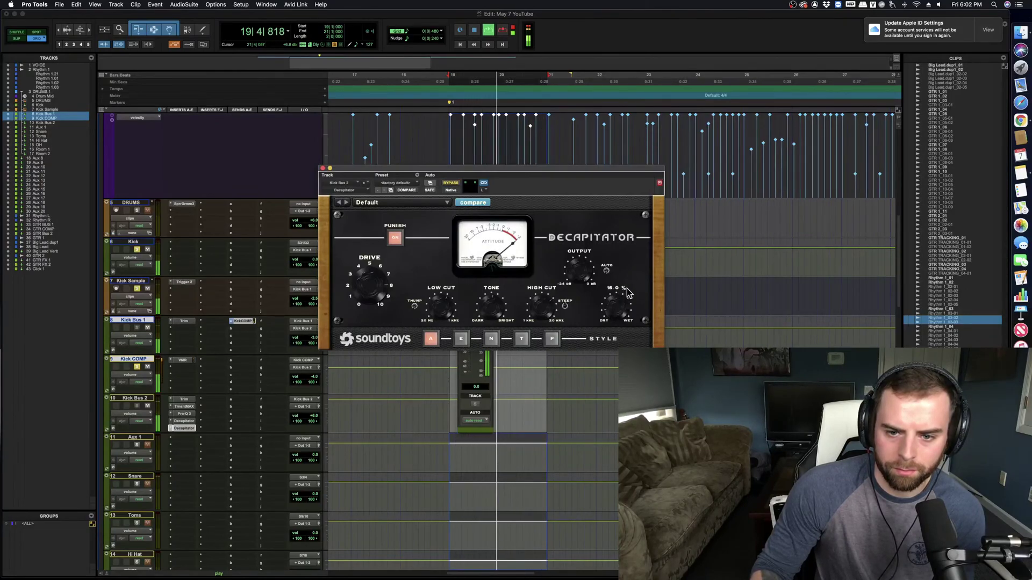
{"action": "left_click_drag", "start_coordinate": [628, 293], "coordinate": [618, 311]}
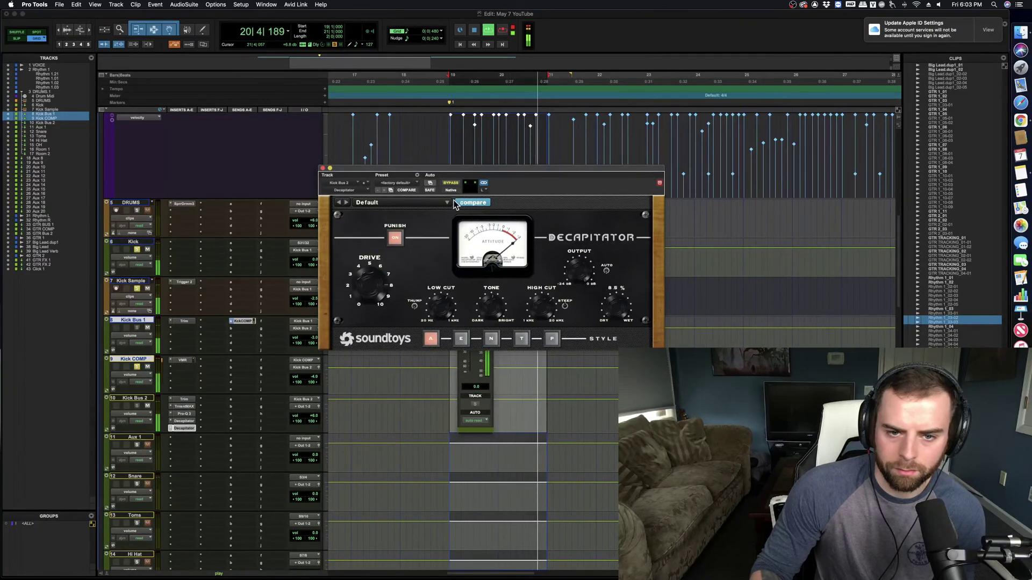
{"action": "left_click", "coordinate": [444, 184]}
{"action": "left_click", "coordinate": [445, 183]}
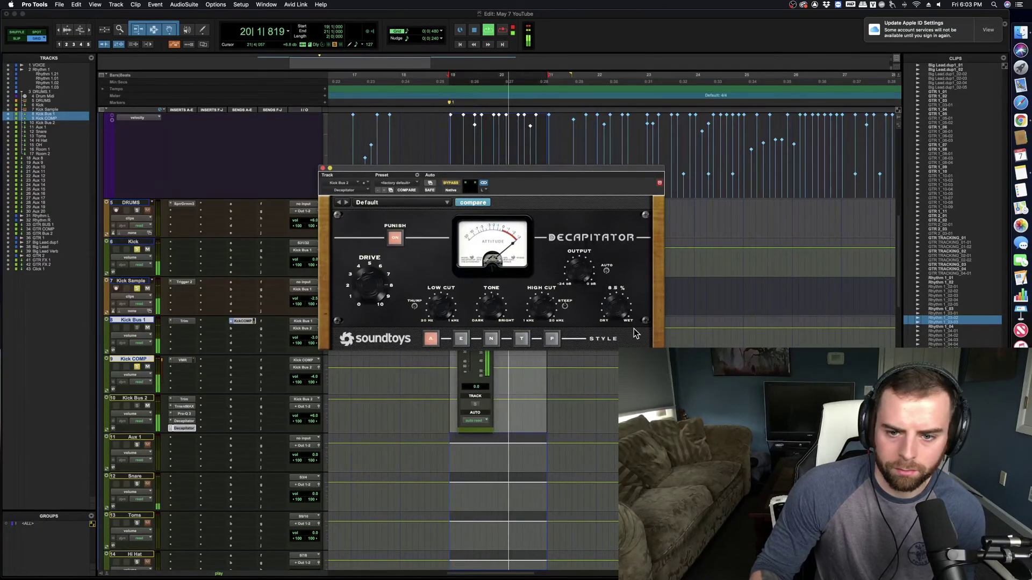
{"action": "left_click_drag", "start_coordinate": [617, 315], "coordinate": [614, 322]}
{"action": "key", "text": "space"}
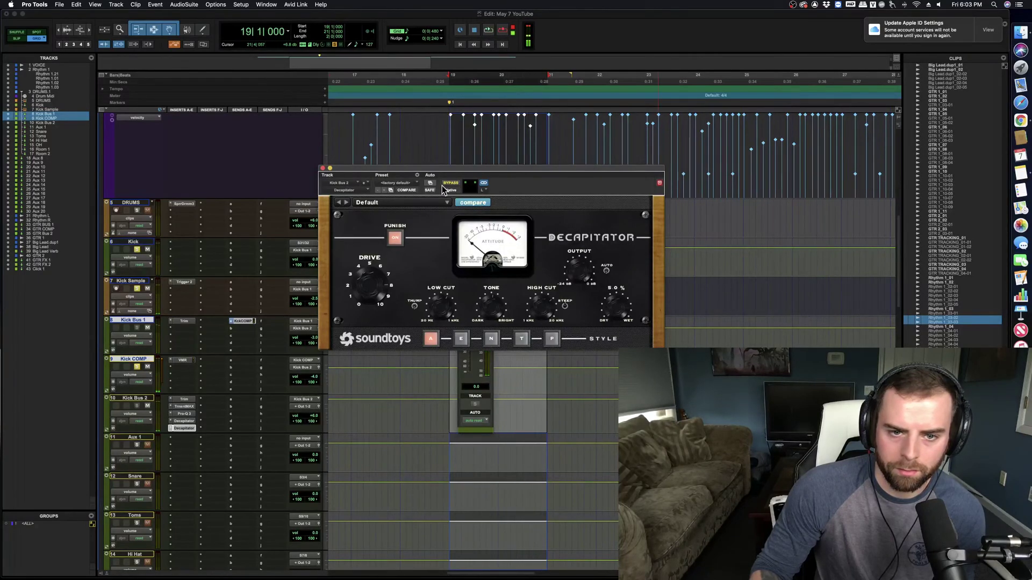
Step: Compare the kick with the second Decapitator bypassed and active, then close the plug-in
{"action": "key", "text": "space"}
{"action": "left_click", "coordinate": [451, 183]}
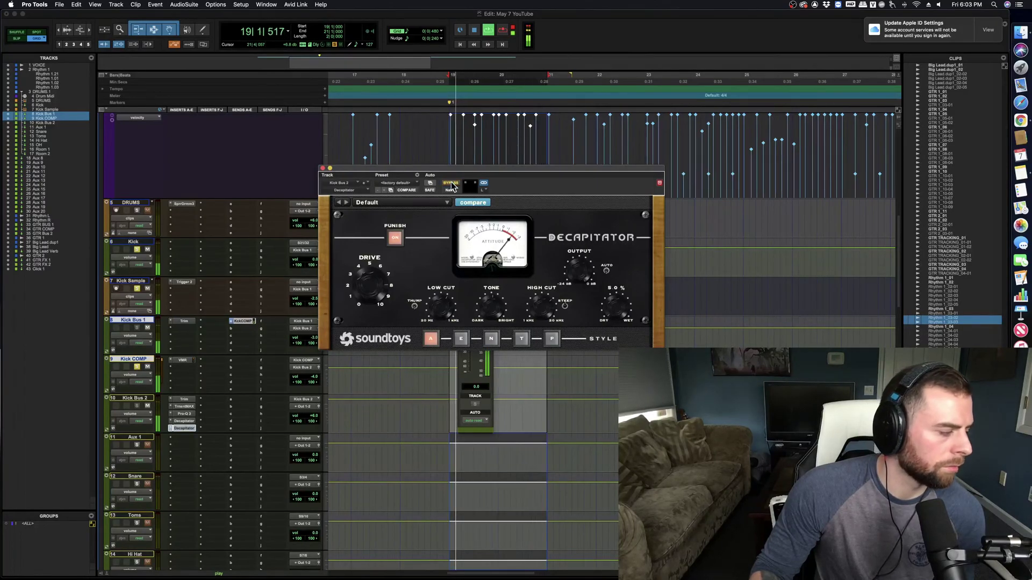
{"action": "left_click", "coordinate": [322, 169]}
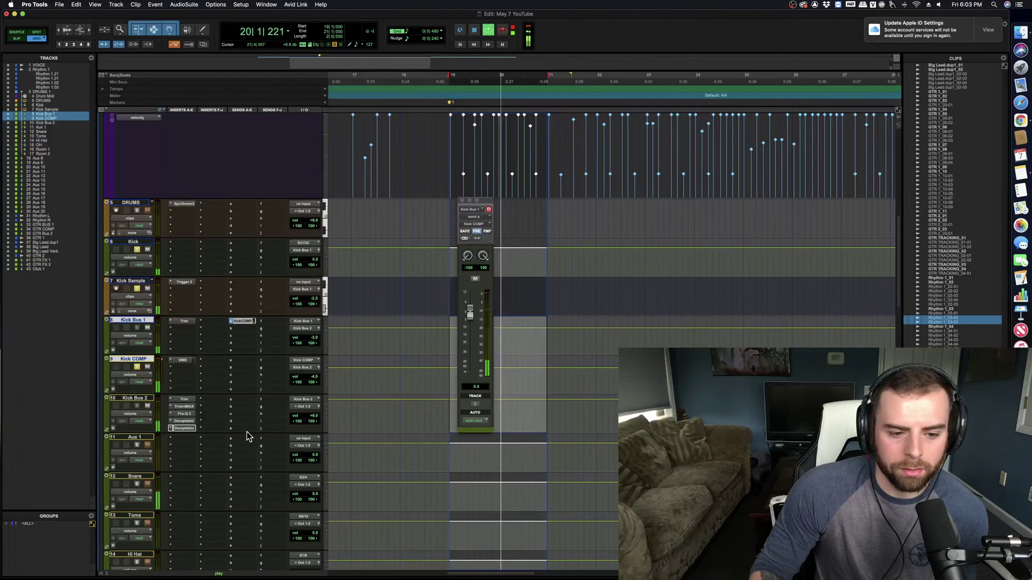
Step: Make the Kick Bus 2 track slightly taller and save the session
{"action": "left_click_drag", "start_coordinate": [143, 431], "coordinate": [143, 439]}
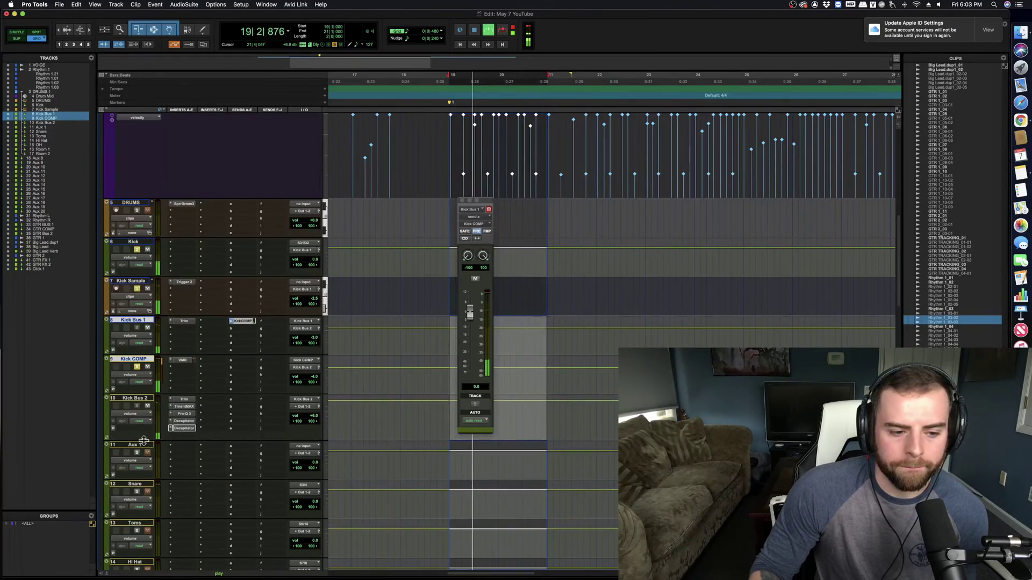
{"action": "key", "text": "super+s"}
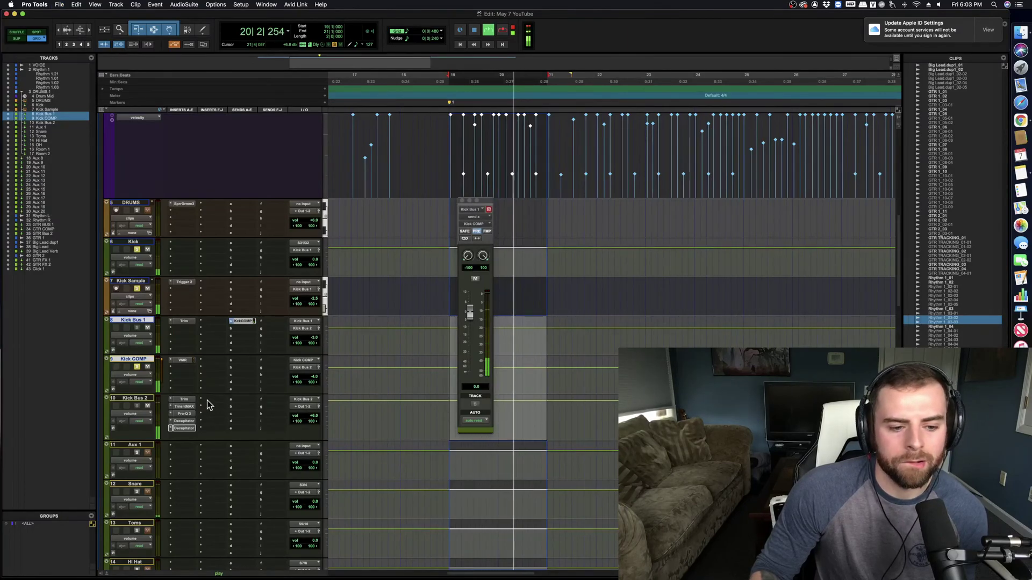
{"action": "key", "text": "space"}
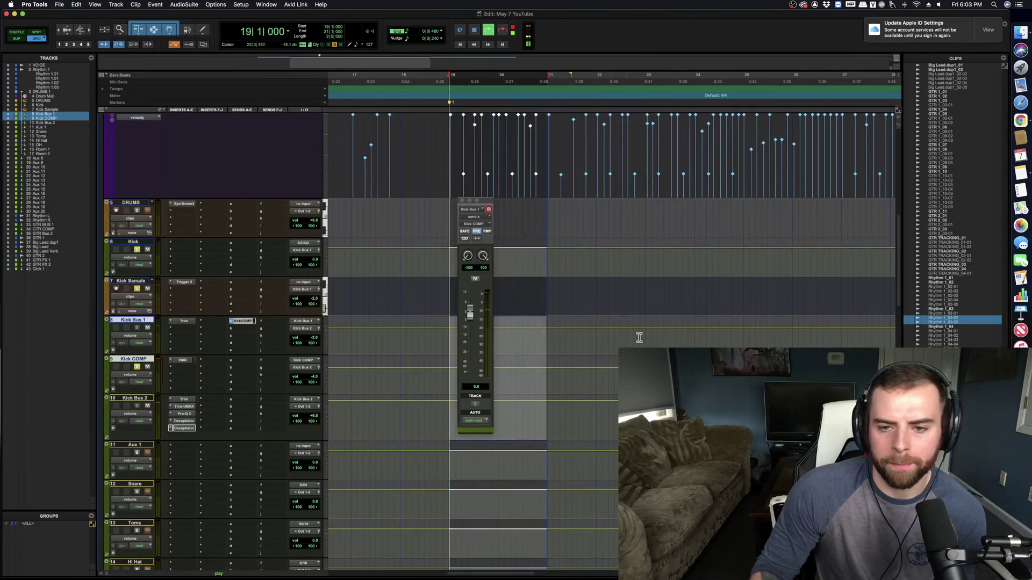
Step: Play back the kick and close the Kick Bus 1 send window
{"action": "key", "text": "space"}
{"action": "scroll", "coordinate": [645, 336], "scroll_direction": "up", "scroll_amount": 5}
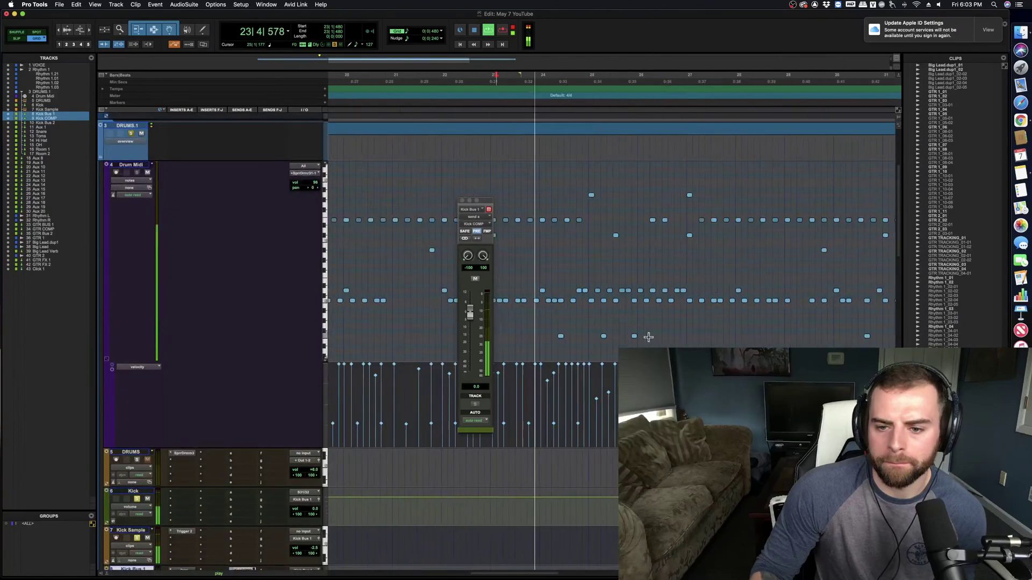
{"action": "left_click", "coordinate": [489, 209]}
{"action": "scroll", "coordinate": [479, 311], "scroll_direction": "left", "scroll_amount": 3}
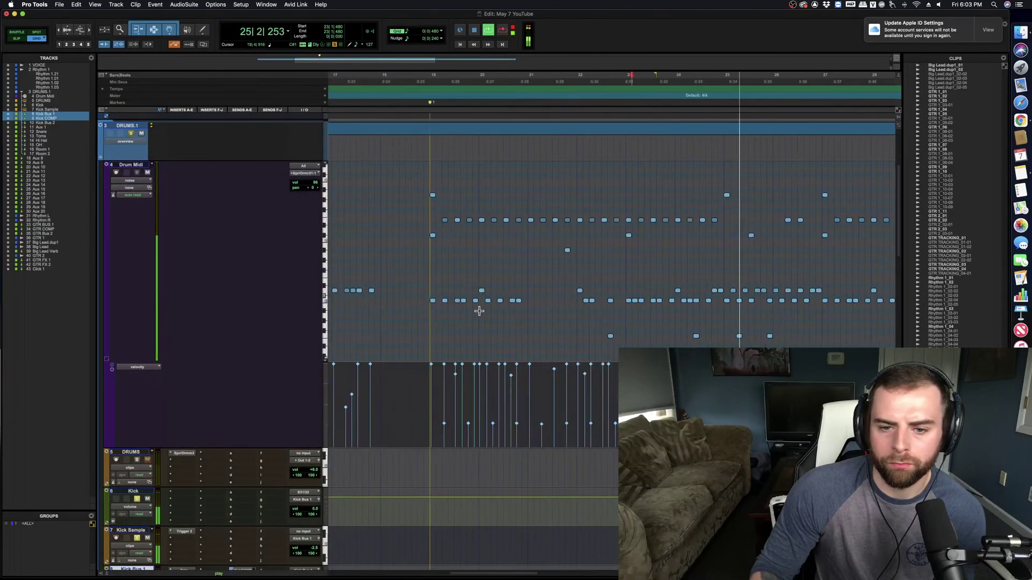
{"action": "key", "text": "space"}
Step: Solo the Snare track instead of the kick tracks
{"action": "scroll", "coordinate": [145, 444], "scroll_direction": "down", "scroll_amount": 8}
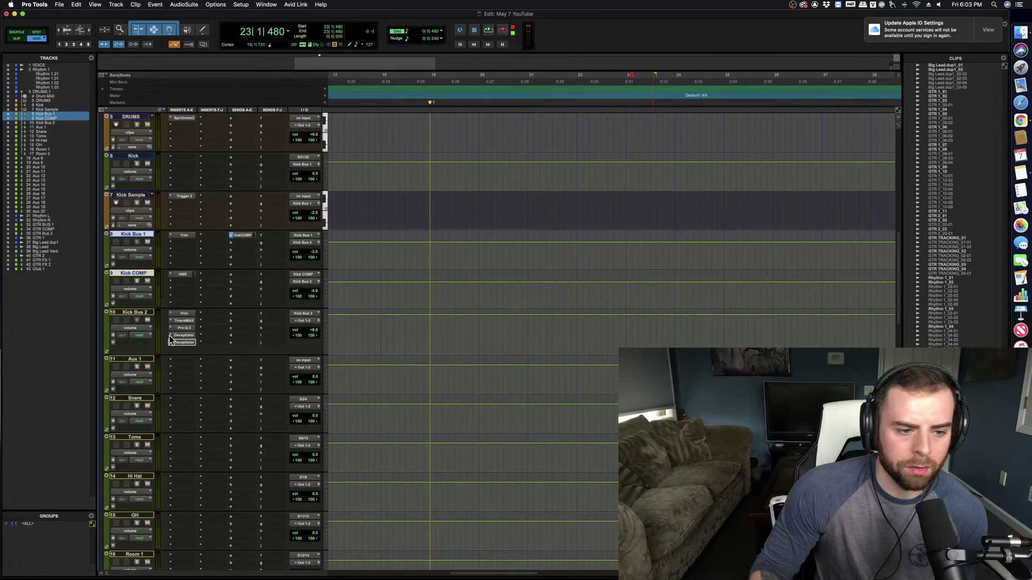
{"action": "left_click", "coordinate": [137, 366]}
{"action": "scroll", "coordinate": [165, 374], "scroll_direction": "down", "scroll_amount": 2}
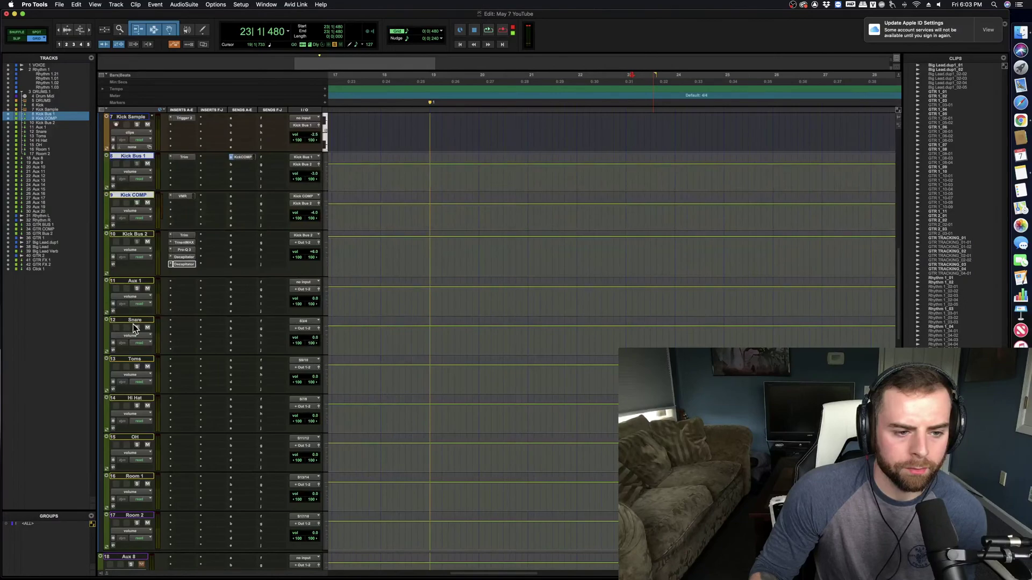
{"action": "left_click", "coordinate": [137, 327]}
Step: Play the soloed snare from the start of bar 17 on the timeline
{"action": "key", "text": "space"}
{"action": "scroll", "coordinate": [497, 350], "scroll_direction": "up", "scroll_amount": 5}
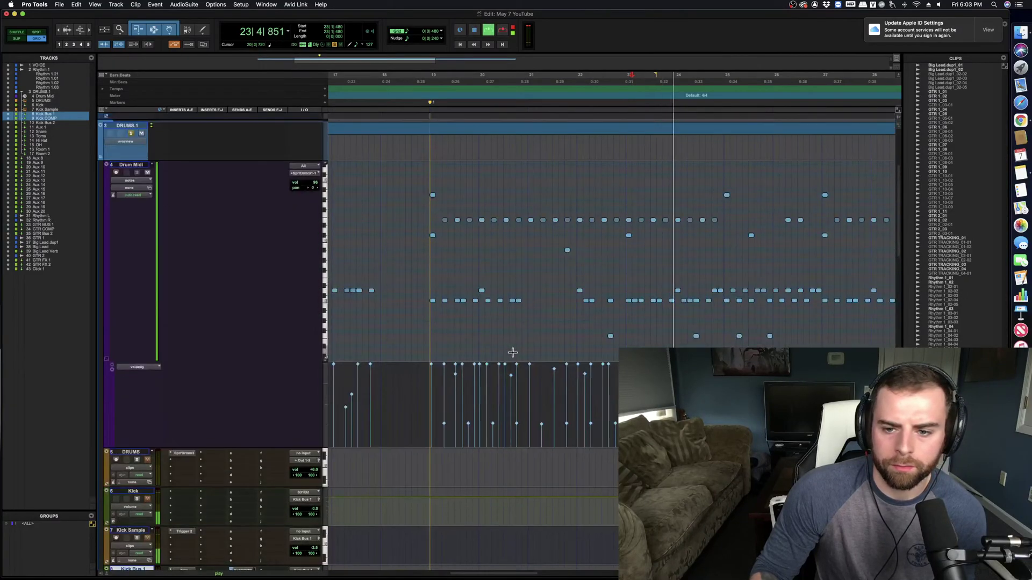
{"action": "scroll", "coordinate": [512, 353], "scroll_direction": "left", "scroll_amount": 3}
{"action": "left_click", "coordinate": [483, 337]}
{"action": "key", "text": "space"}
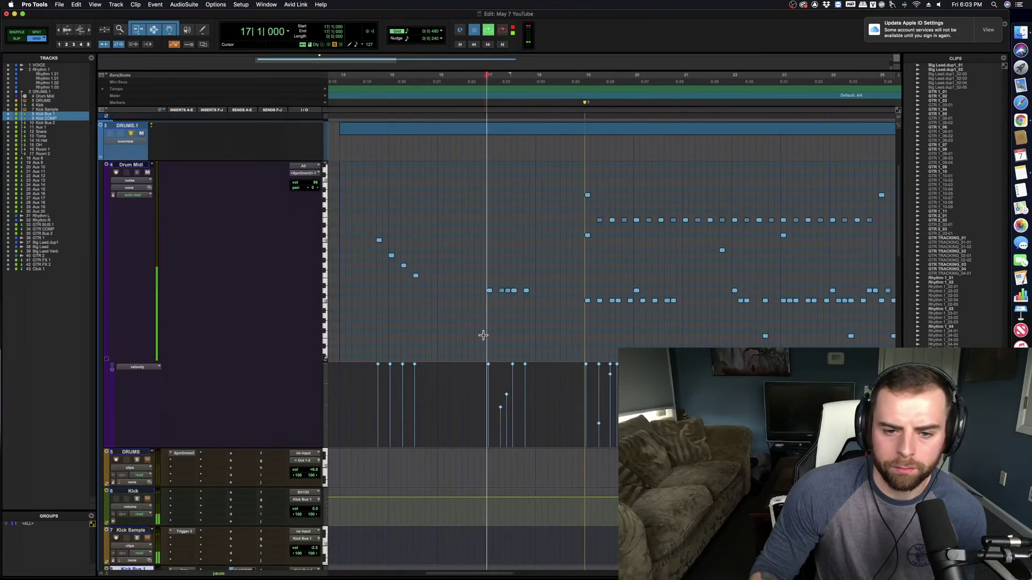
{"action": "key", "text": "space"}
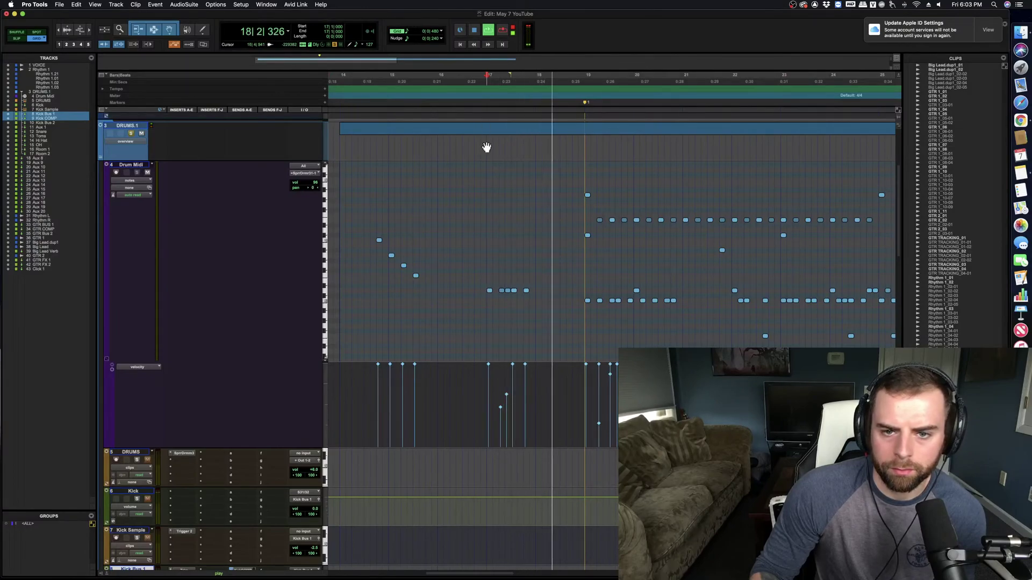
Step: Select the snare fill from the start of bar 17 to about the middle of bar 18 and audition it
{"action": "left_click_drag", "start_coordinate": [487, 147], "coordinate": [559, 543]}
{"action": "key", "text": "space"}
{"action": "scroll", "coordinate": [346, 315], "scroll_direction": "down", "scroll_amount": 8}
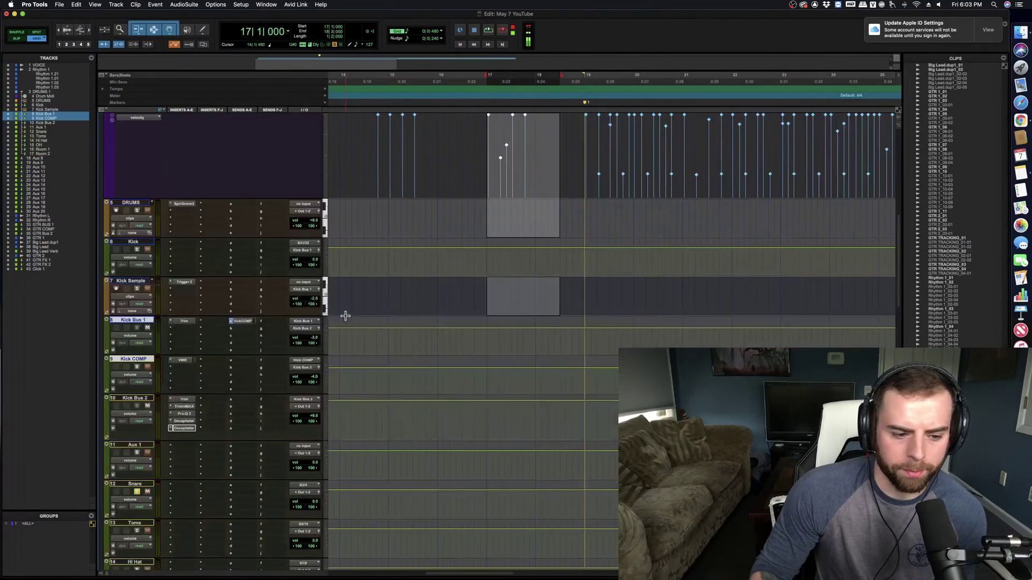
{"action": "key", "text": "space"}
{"action": "scroll", "coordinate": [177, 446], "scroll_direction": "down", "scroll_amount": 3}
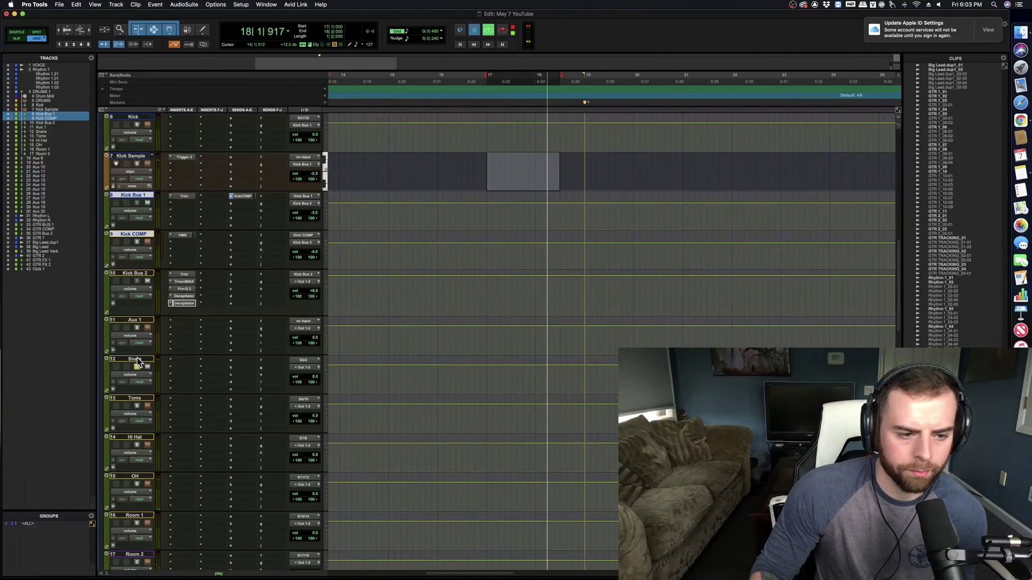
{"action": "key", "text": "space"}
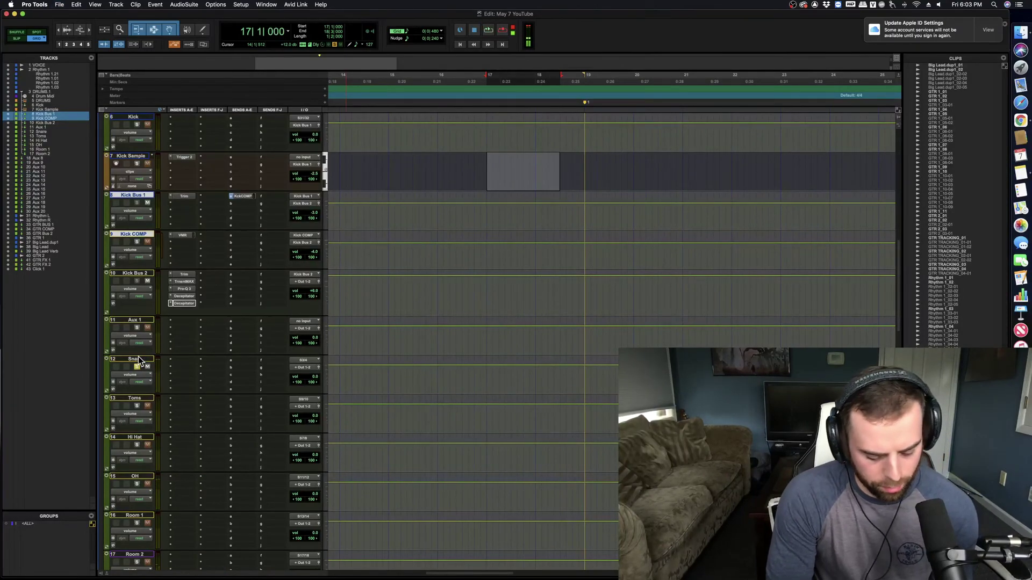
Step: Create one new stereo instrument track
{"action": "key", "text": "super+shift+n"}
{"action": "left_click", "coordinate": [454, 207]}
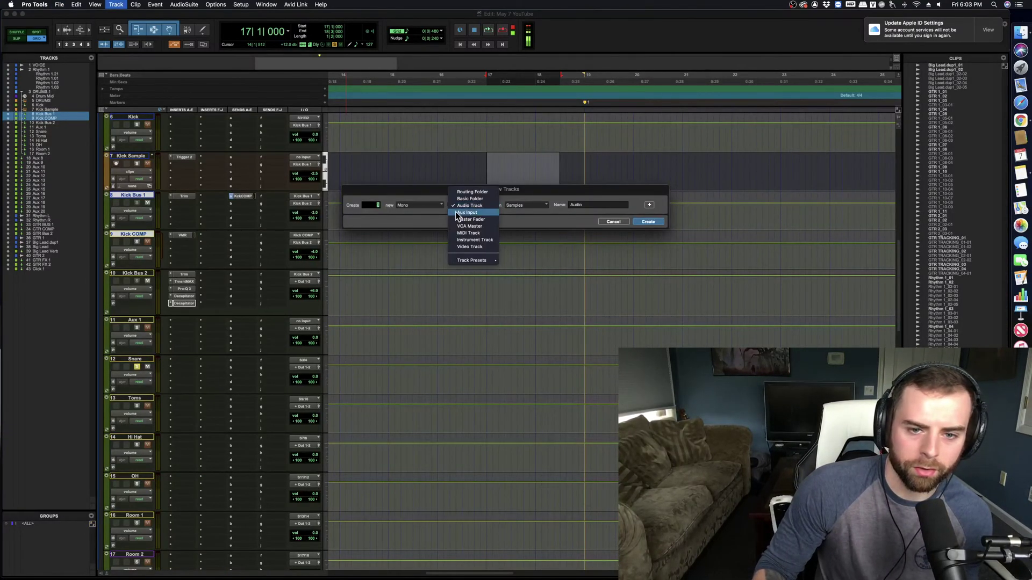
{"action": "left_click", "coordinate": [455, 212]}
{"action": "left_click", "coordinate": [466, 208]}
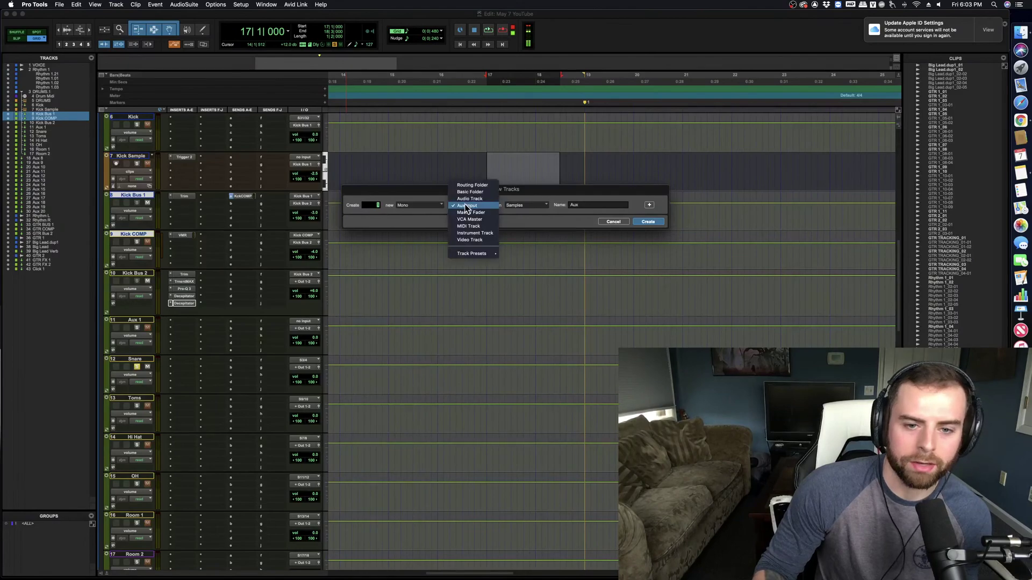
{"action": "left_click", "coordinate": [424, 207]}
{"action": "left_click", "coordinate": [425, 214]}
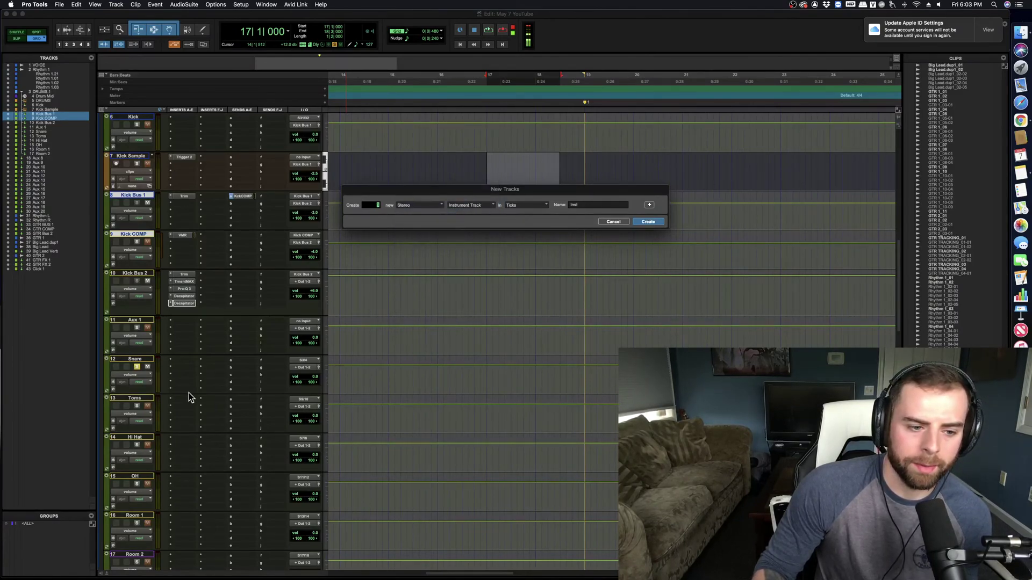
{"action": "key", "text": "Return"}
Step: Move the new instrument track directly below Snare and rename it Snare 1
{"action": "left_click_drag", "start_coordinate": [133, 277], "coordinate": [141, 421]}
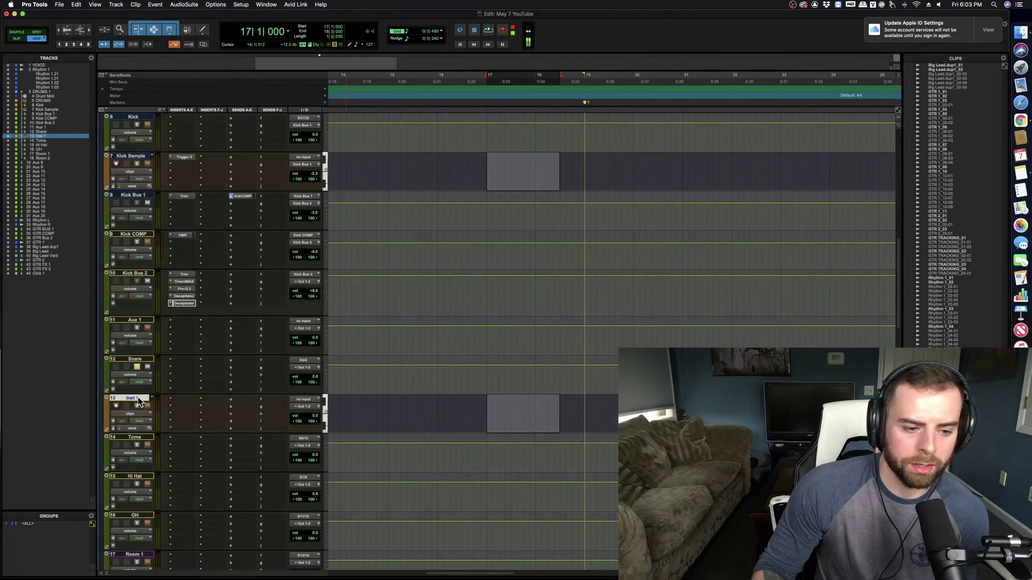
{"action": "double_click", "coordinate": [137, 398]}
{"action": "key", "text": "Return"}
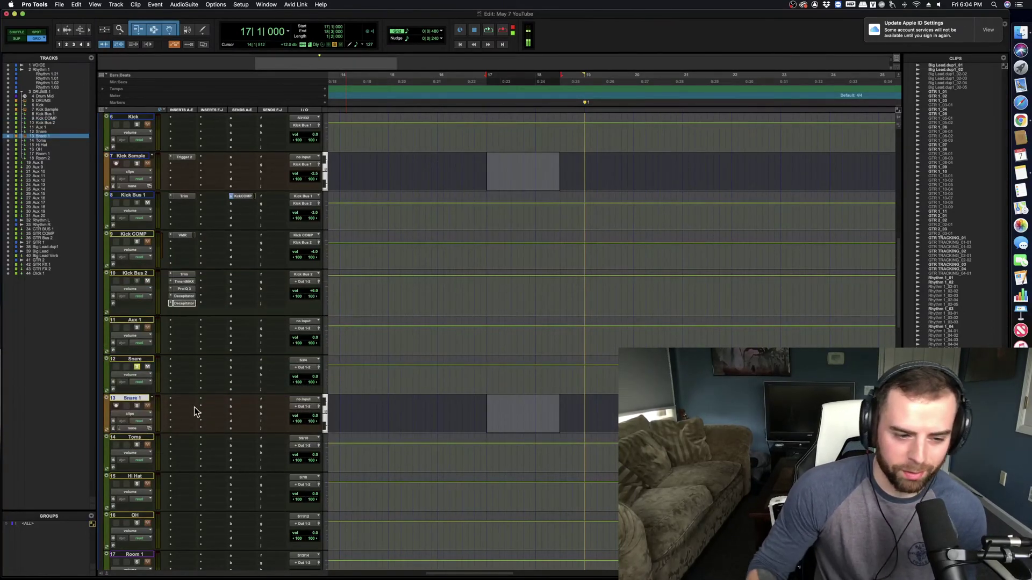
Step: Insert Trigger 2 on the Snare 1 track and expand the SAMPLES folder in its sample browser
{"action": "left_click", "coordinate": [179, 400]}
{"action": "type", "text": "trigger"}
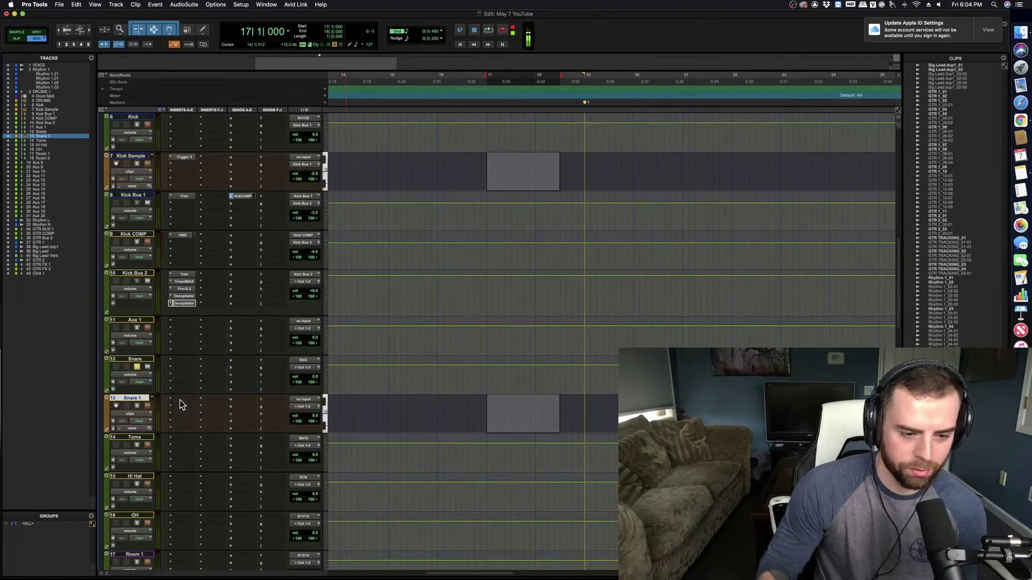
{"action": "left_click", "coordinate": [231, 416]}
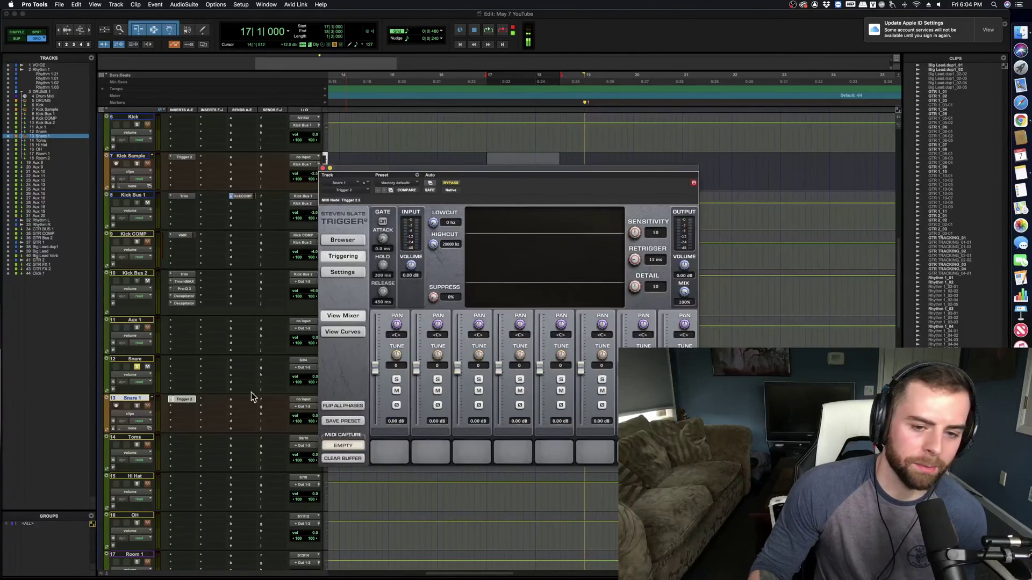
{"action": "left_click", "coordinate": [344, 242]}
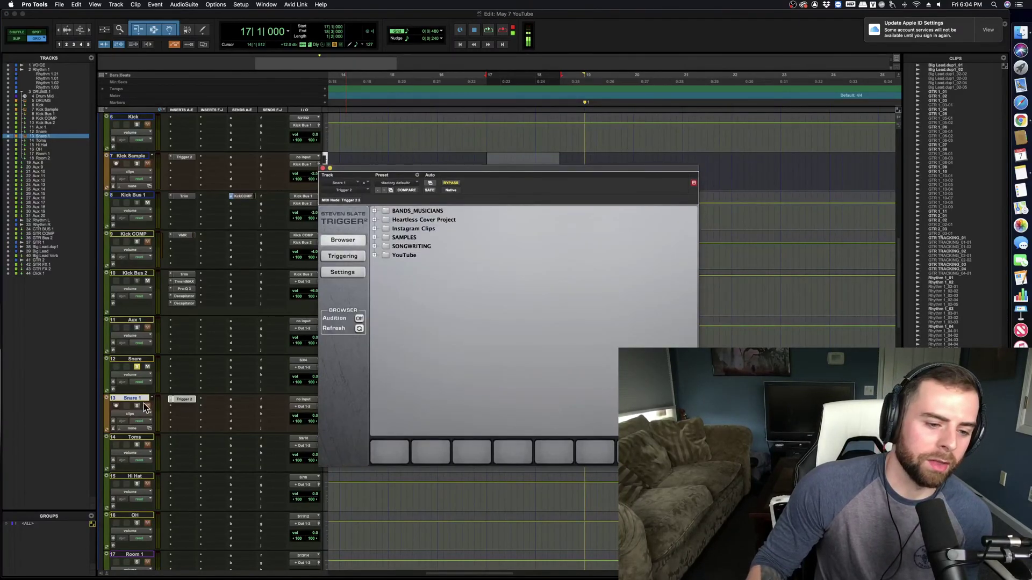
{"action": "left_click", "coordinate": [374, 238]}
{"action": "left_click", "coordinate": [344, 257]}
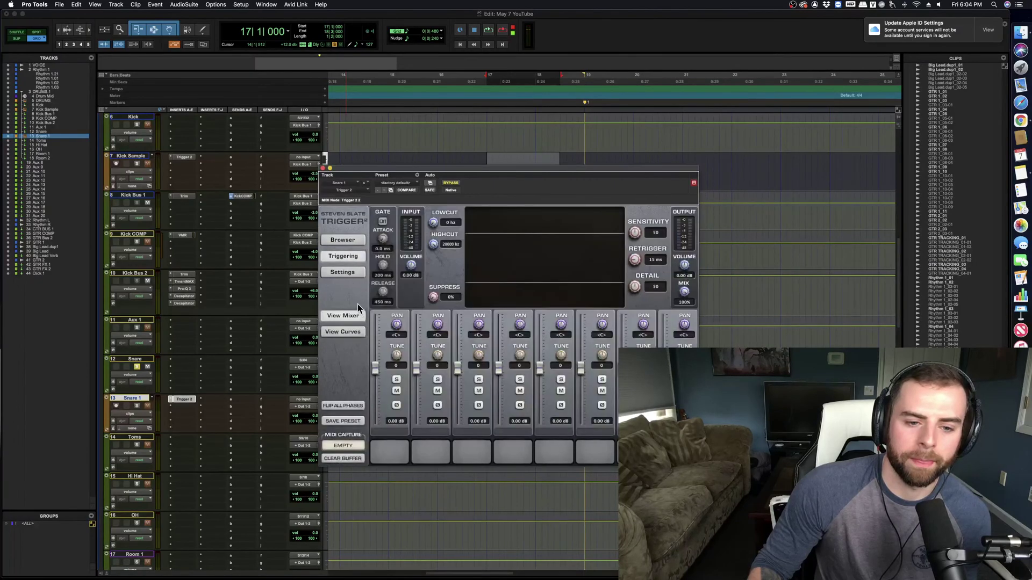
{"action": "left_click", "coordinate": [349, 243]}
{"action": "left_click_drag", "start_coordinate": [373, 169], "coordinate": [441, 183]}
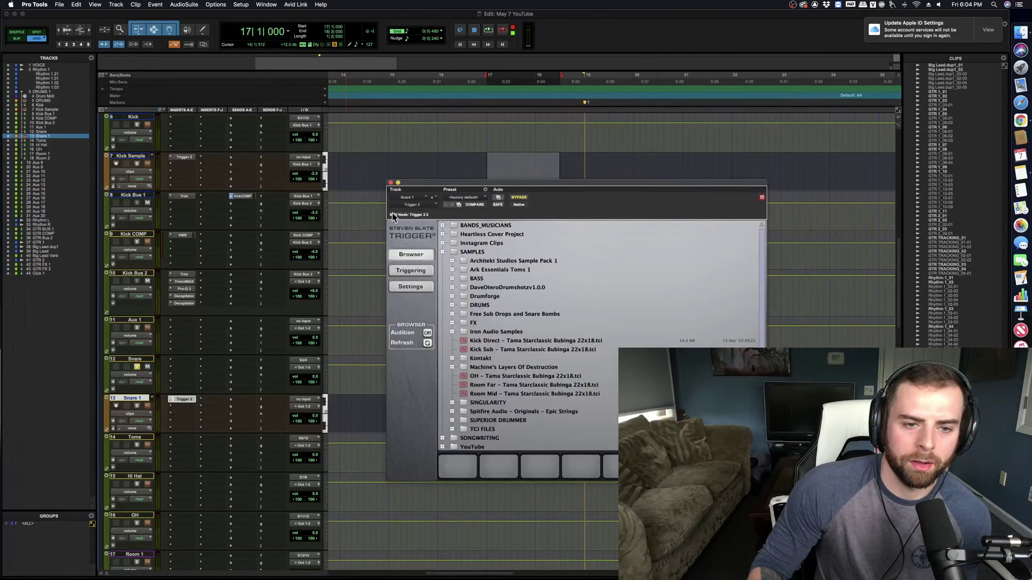
Step: Add channel-1 of Snare 1's Trigger 2 as an additional MIDI output of the Drum Midi track, keeping the existing outputs
{"action": "scroll", "coordinate": [334, 238], "scroll_direction": "up", "scroll_amount": 5}
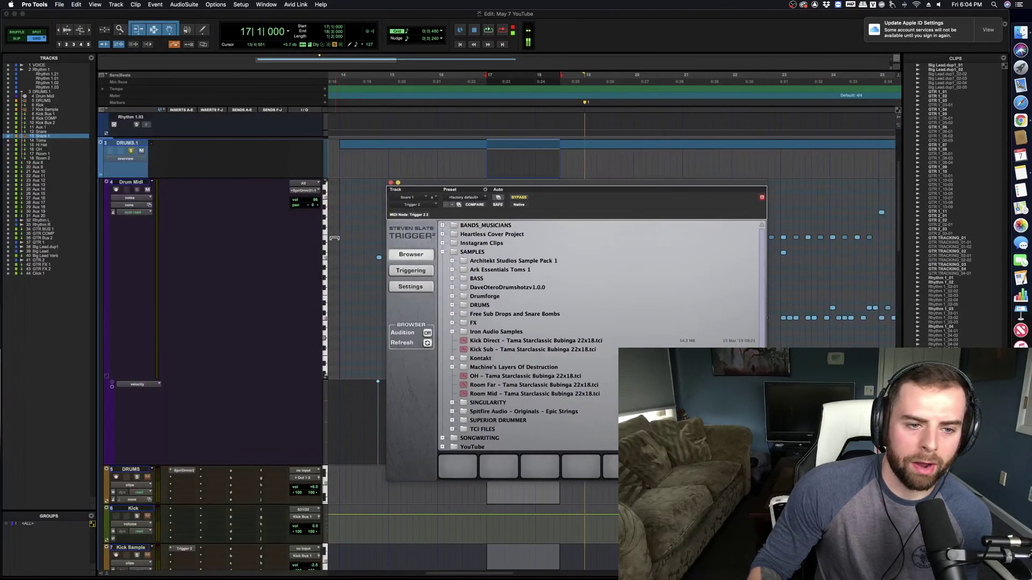
{"action": "left_click", "coordinate": [308, 195]}
{"action": "mouse_move", "coordinate": [341, 218]}
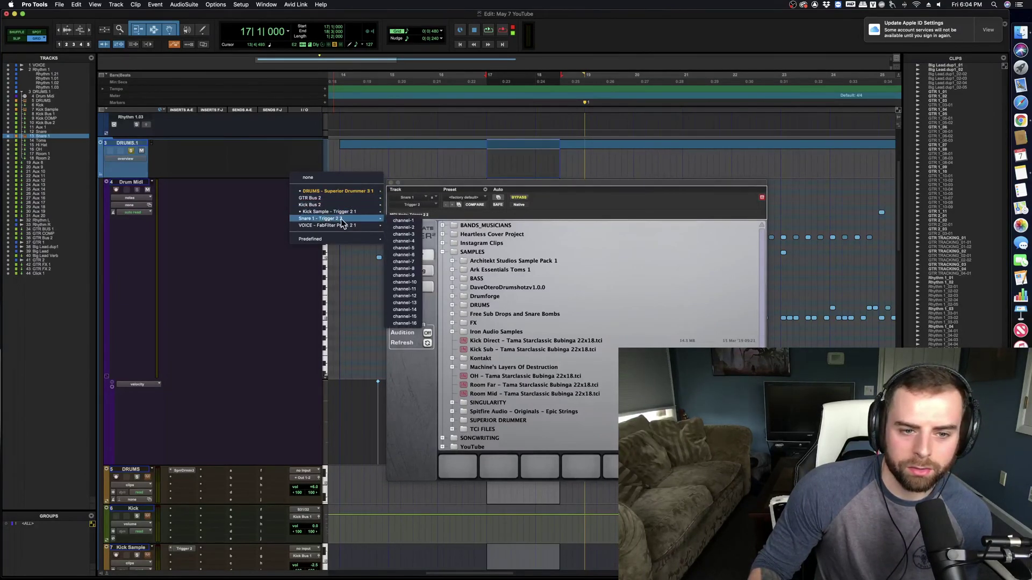
{"action": "left_click", "coordinate": [388, 221]}
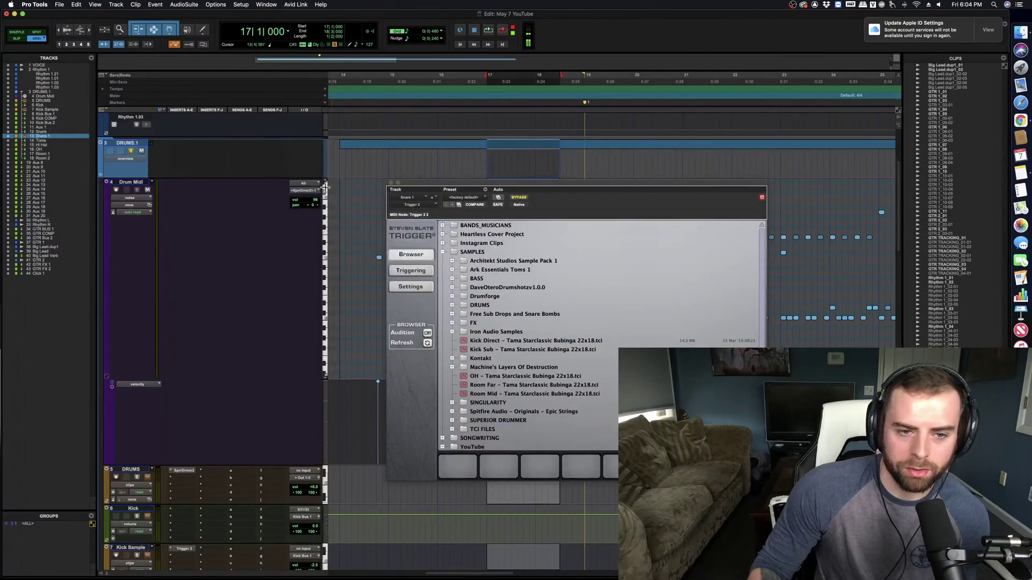
{"action": "left_click", "coordinate": [304, 193]}
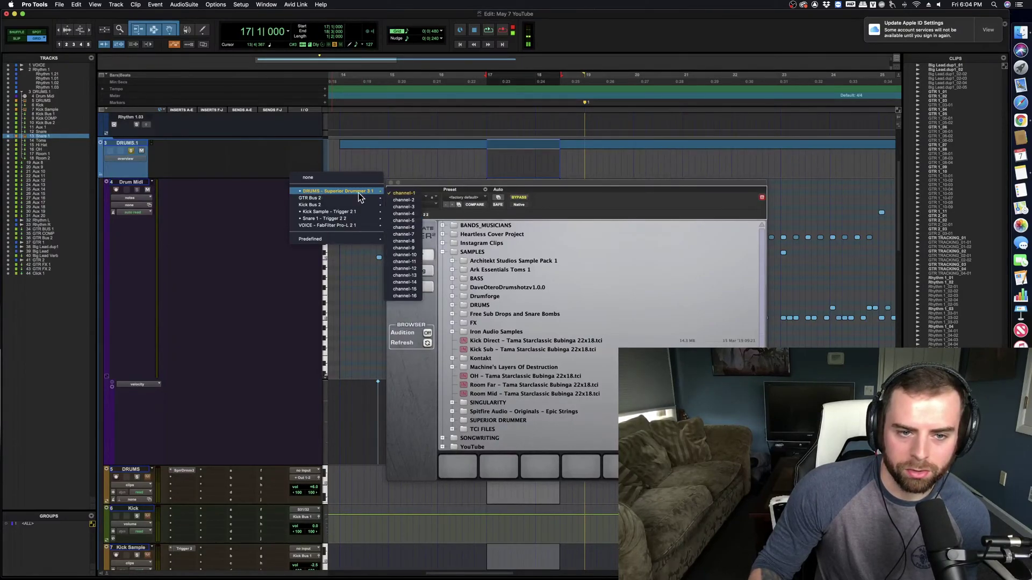
{"action": "mouse_move", "coordinate": [347, 213]}
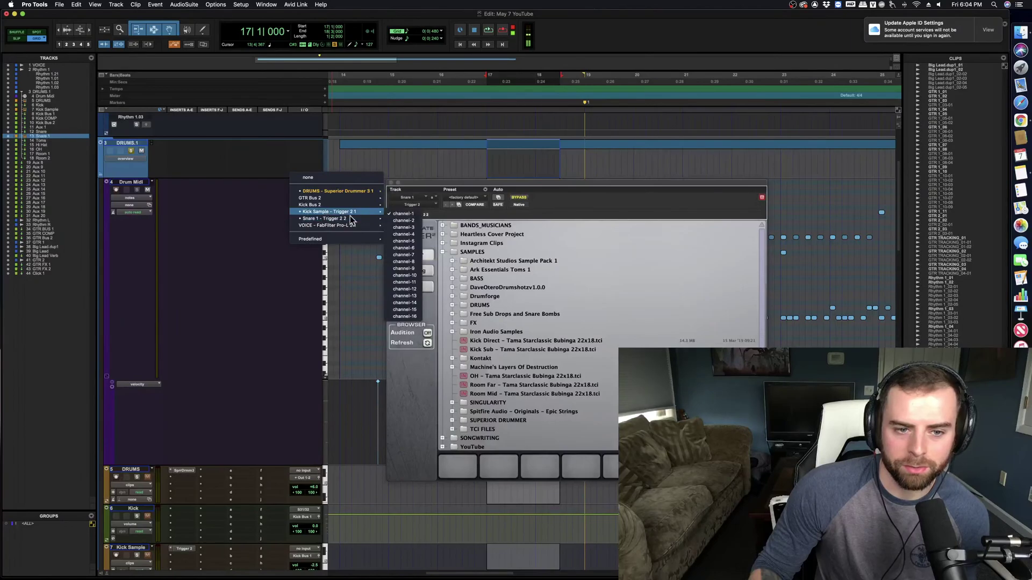
{"action": "left_click", "coordinate": [280, 252]}
Step: Expand the DRUMS sample folder with browser auditioning on, and solo the Snare 1 track
{"action": "scroll", "coordinate": [284, 258], "scroll_direction": "down", "scroll_amount": 10}
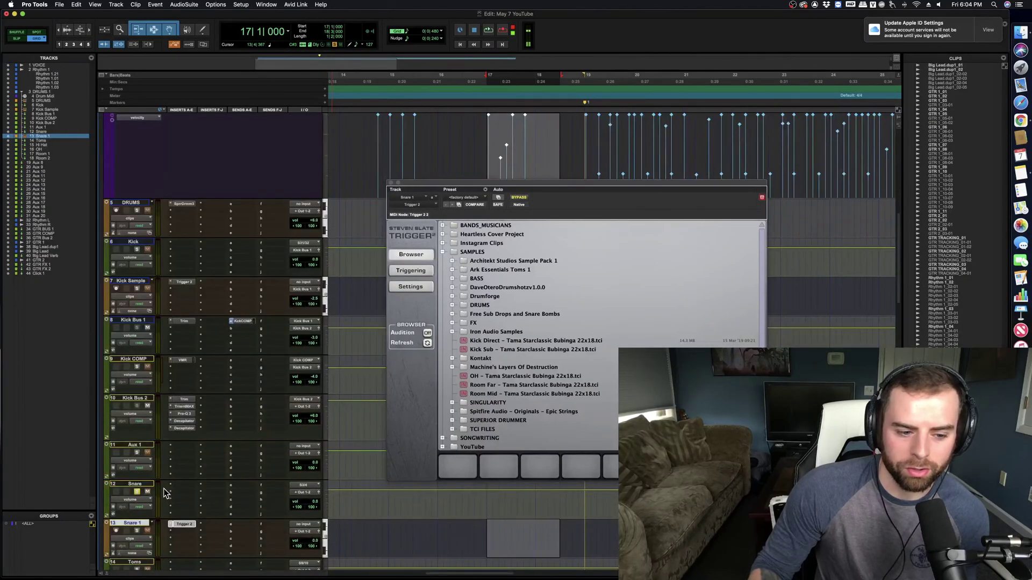
{"action": "scroll", "coordinate": [159, 512], "scroll_direction": "down", "scroll_amount": 3}
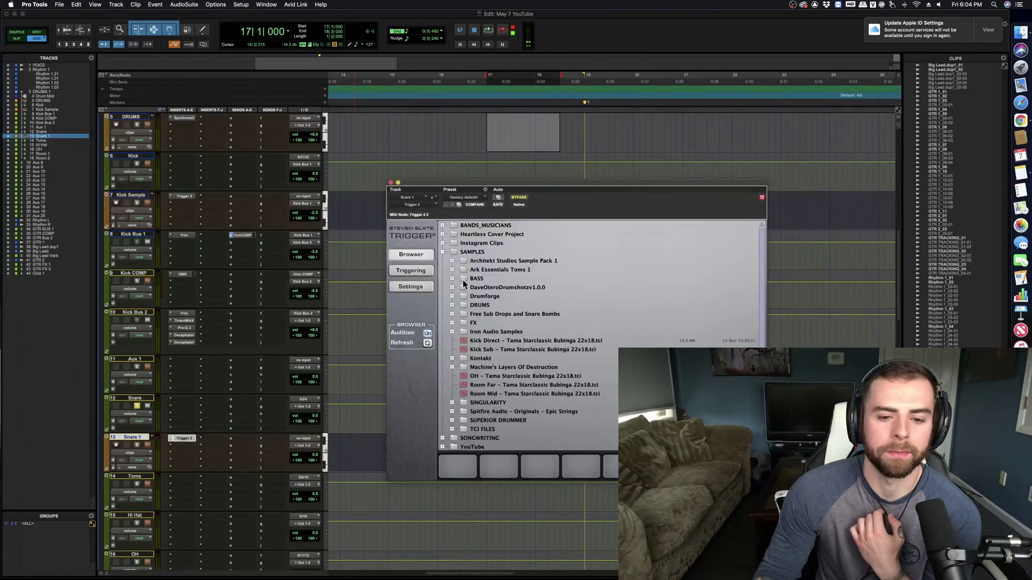
{"action": "left_click", "coordinate": [452, 305]}
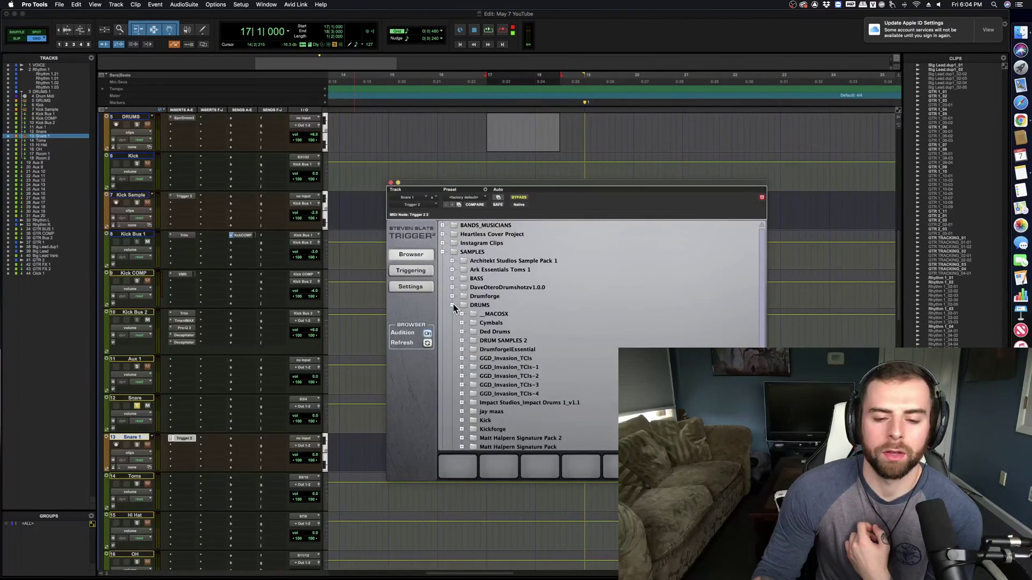
{"action": "left_click", "coordinate": [137, 444]}
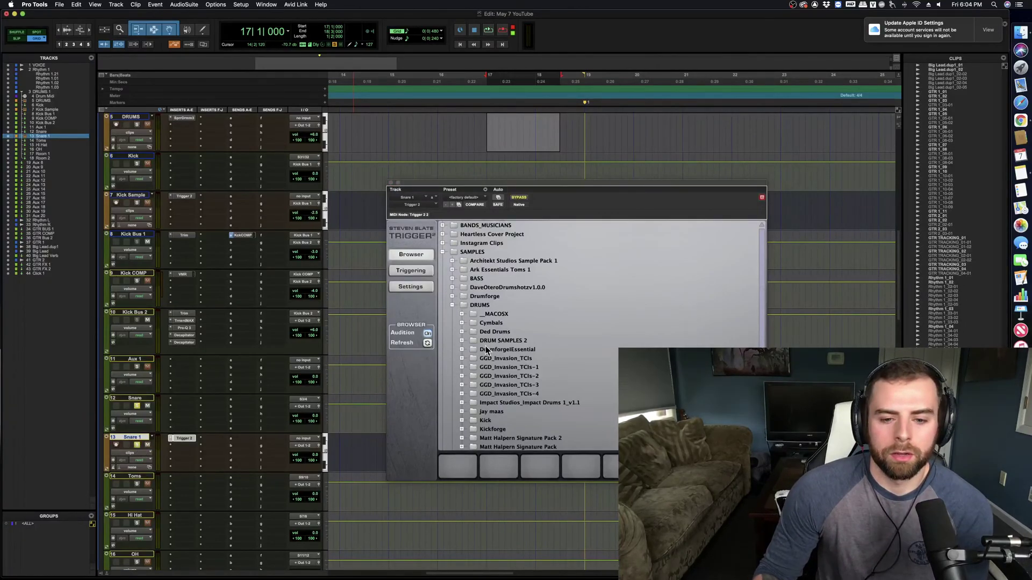
Step: Set Trigger's MIDI In note to 38 (D1) on Snare 1 and check it against the snare notes in Drum Midi
{"action": "left_click", "coordinate": [423, 288]}
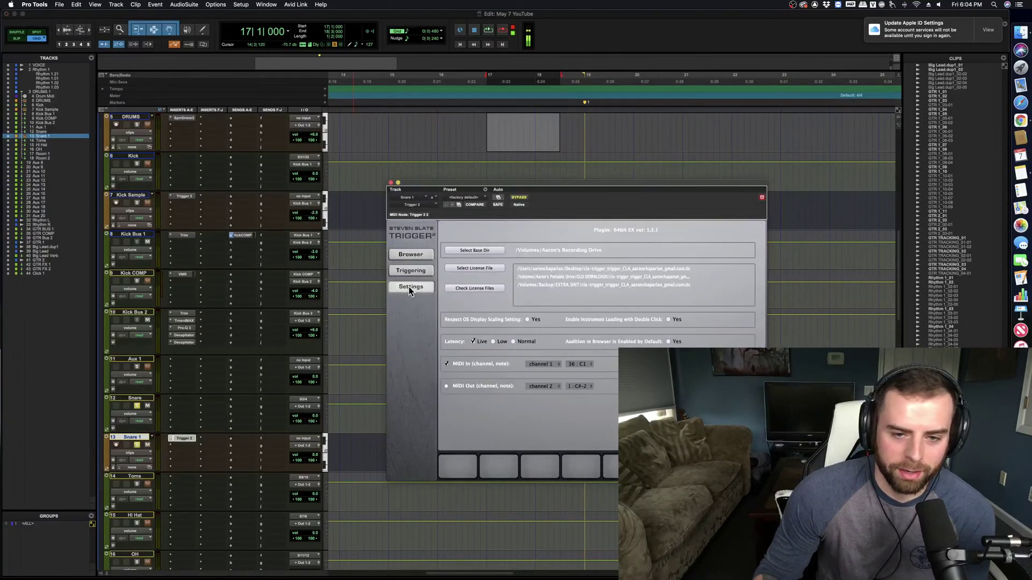
{"action": "left_click", "coordinate": [579, 364]}
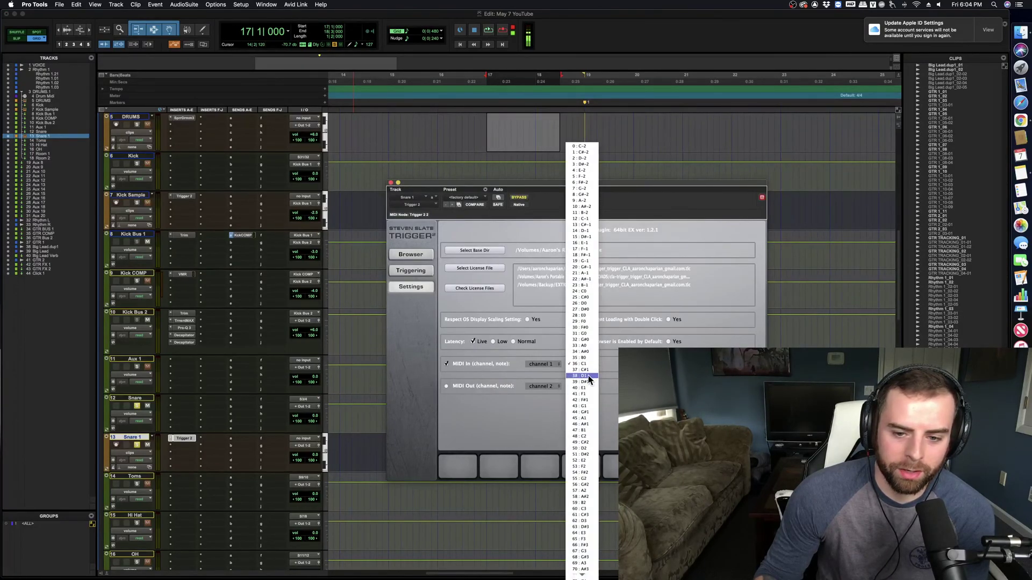
{"action": "left_click", "coordinate": [588, 376]}
{"action": "scroll", "coordinate": [295, 301], "scroll_direction": "up", "scroll_amount": 3}
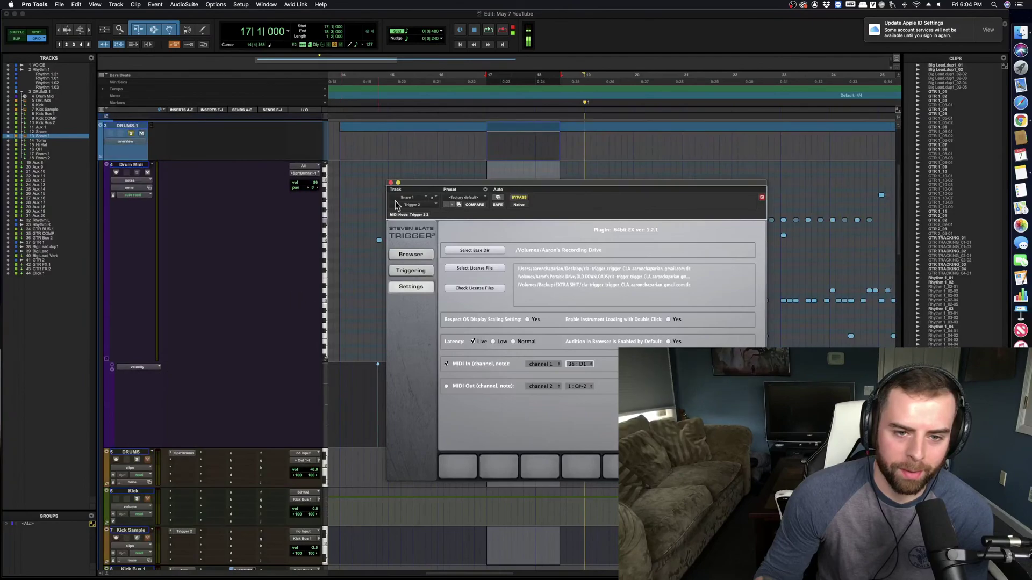
{"action": "left_click_drag", "start_coordinate": [395, 201], "coordinate": [394, 372]}
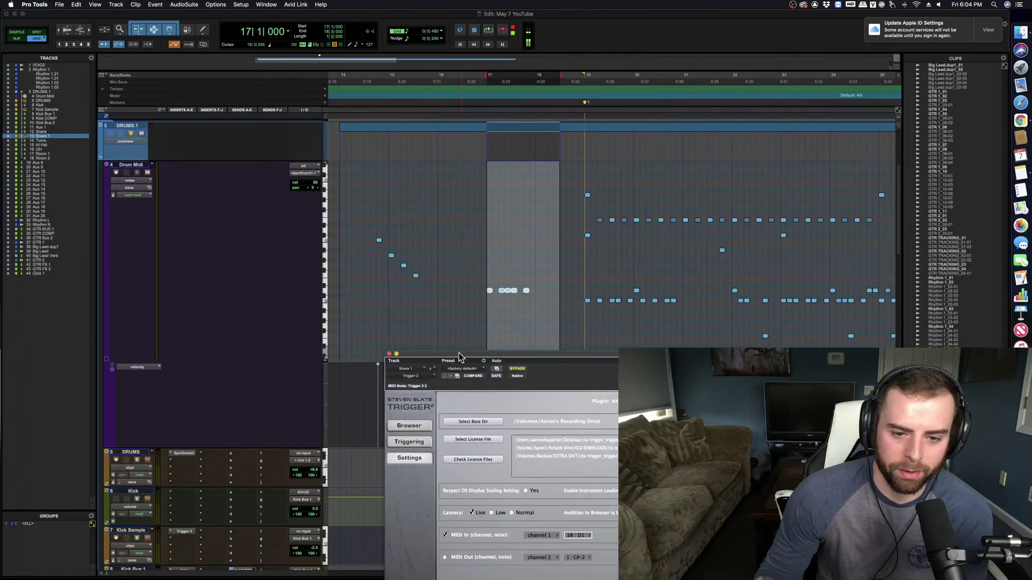
{"action": "left_click_drag", "start_coordinate": [460, 358], "coordinate": [415, 176]}
{"action": "left_click", "coordinate": [369, 263]}
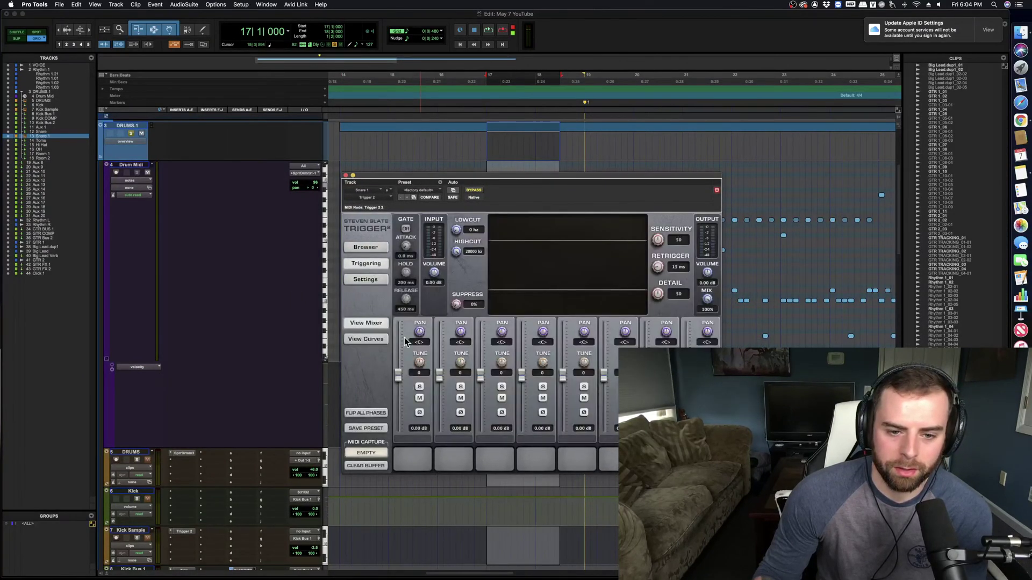
Step: Load Ded Snare.tci from the Ded Drums Direct folder into Trigger's first slot and audition it with the snare fill
{"action": "left_click", "coordinate": [366, 247]}
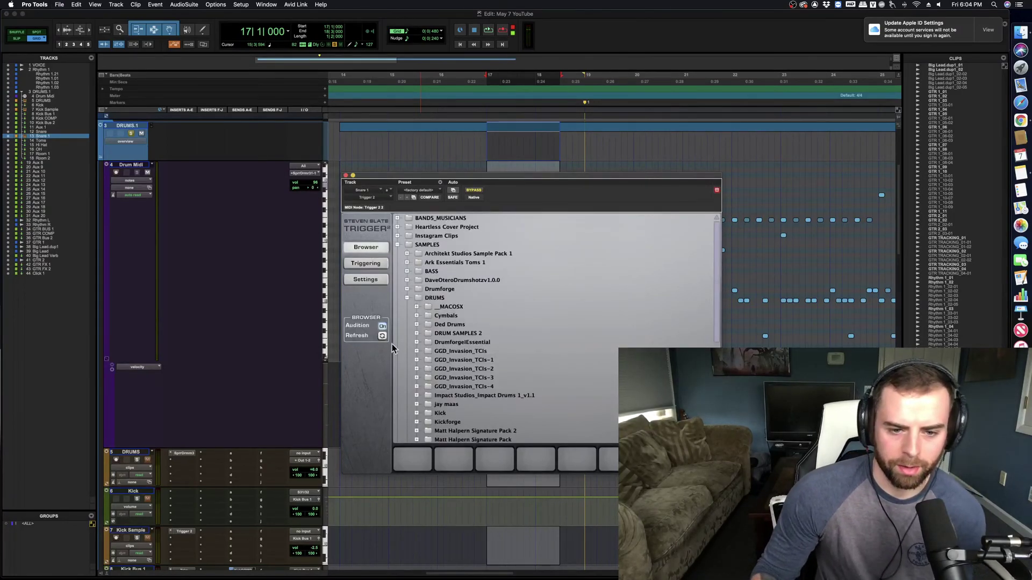
{"action": "scroll", "coordinate": [230, 442], "scroll_direction": "down", "scroll_amount": 10}
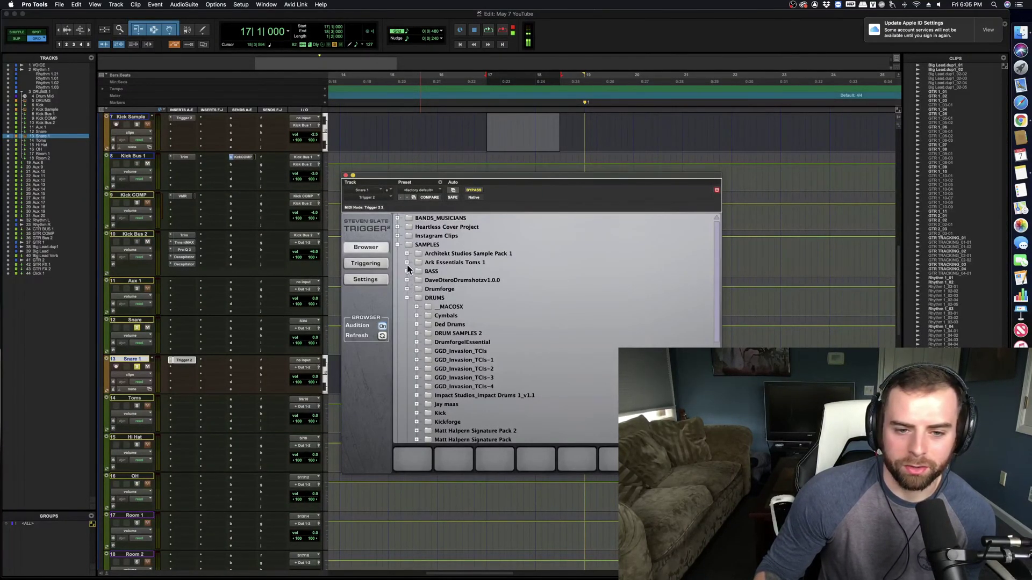
{"action": "left_click", "coordinate": [417, 325]}
{"action": "left_click", "coordinate": [427, 334]}
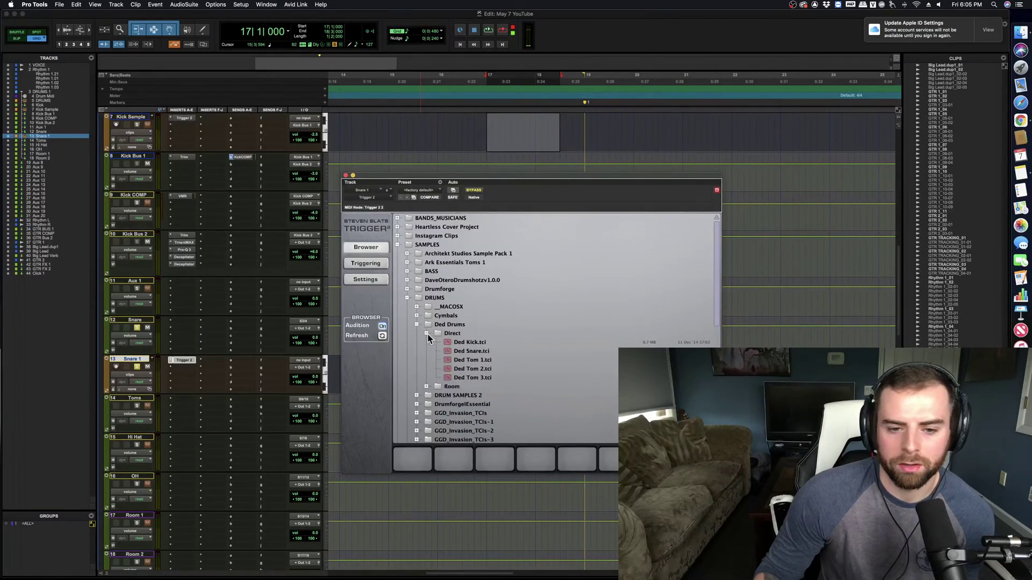
{"action": "left_click", "coordinate": [465, 352]}
{"action": "left_click_drag", "start_coordinate": [464, 352], "coordinate": [421, 452]}
{"action": "key", "text": "space"}
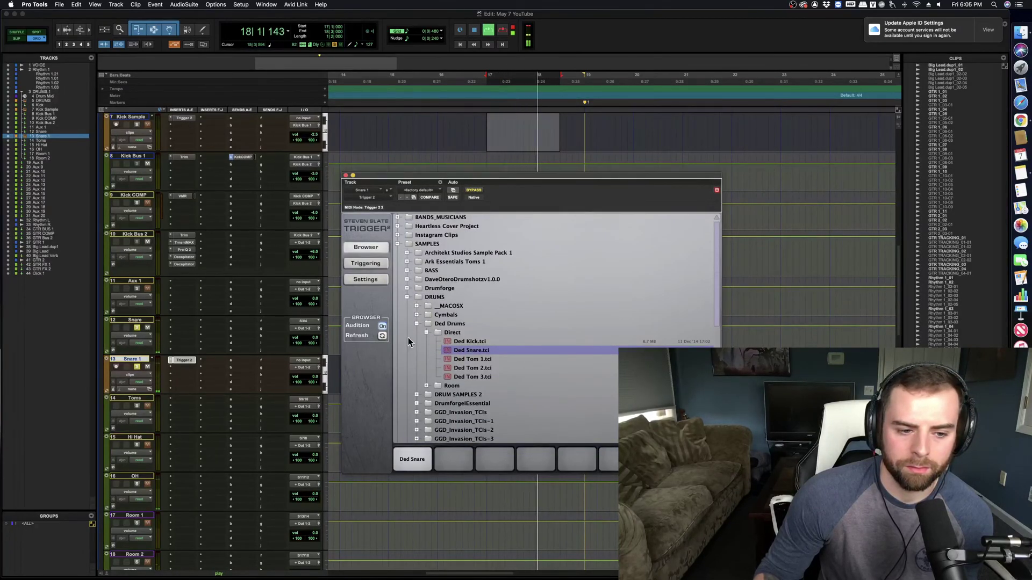
{"action": "left_click", "coordinate": [224, 342]}
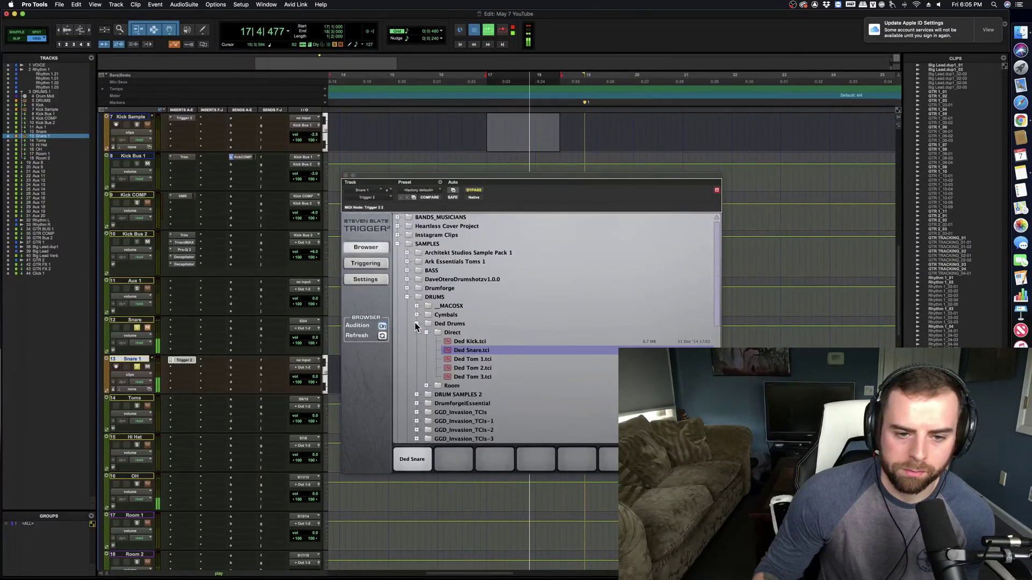
{"action": "double_click", "coordinate": [438, 324]}
{"action": "key", "text": "space"}
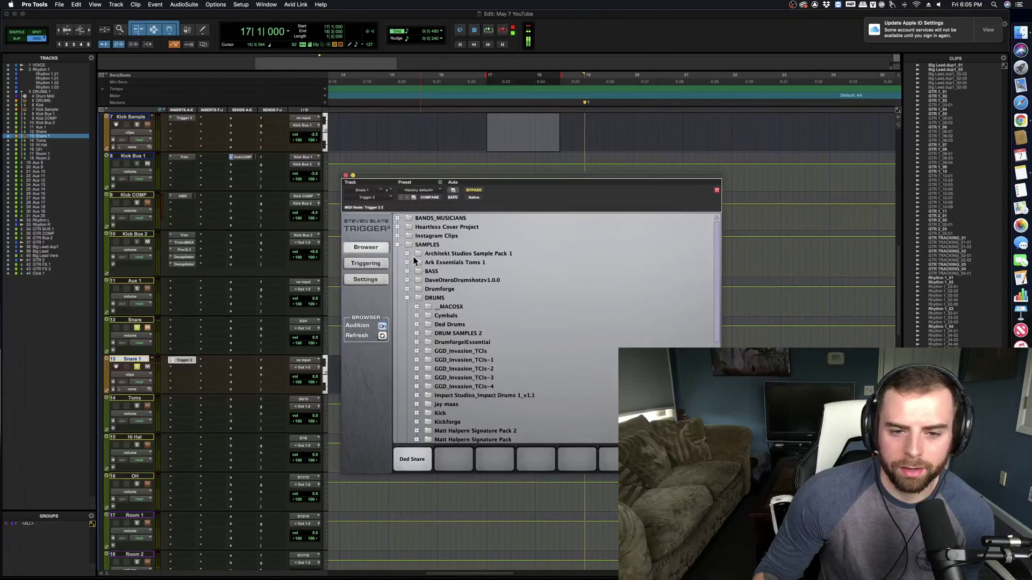
Step: Load Pearl Brass Low Far Room.tci from Ark Snare Essentials 1 into Trigger's second slot and play the fill
{"action": "left_click", "coordinate": [407, 255]}
{"action": "left_click", "coordinate": [417, 272]}
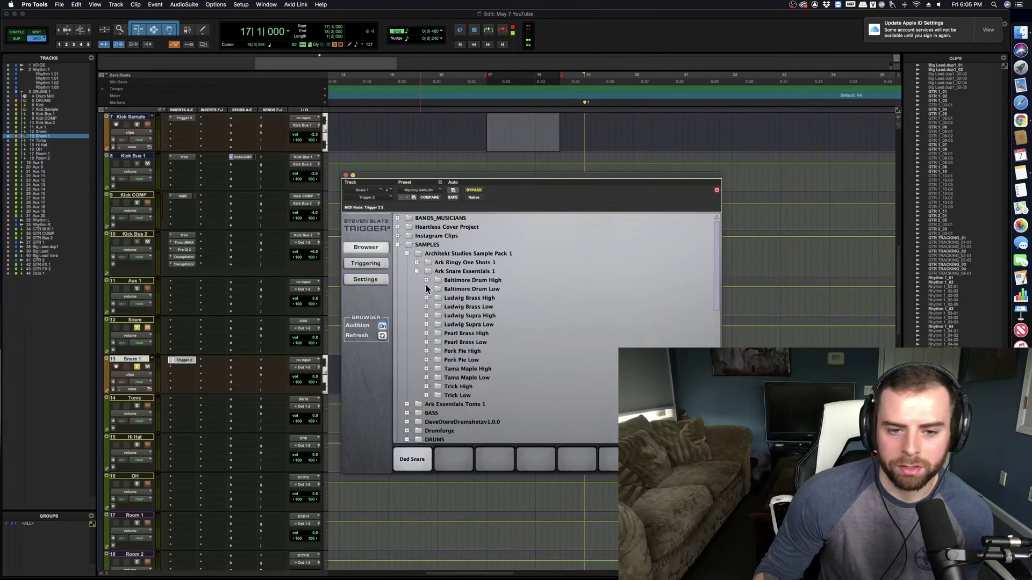
{"action": "left_click", "coordinate": [427, 343]}
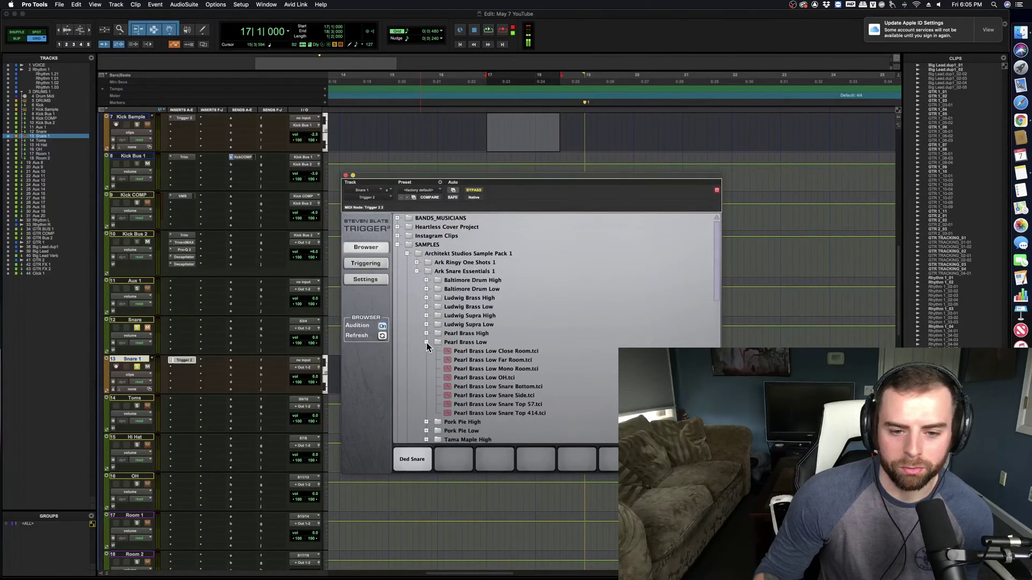
{"action": "left_click", "coordinate": [483, 368]}
{"action": "left_click", "coordinate": [486, 361]}
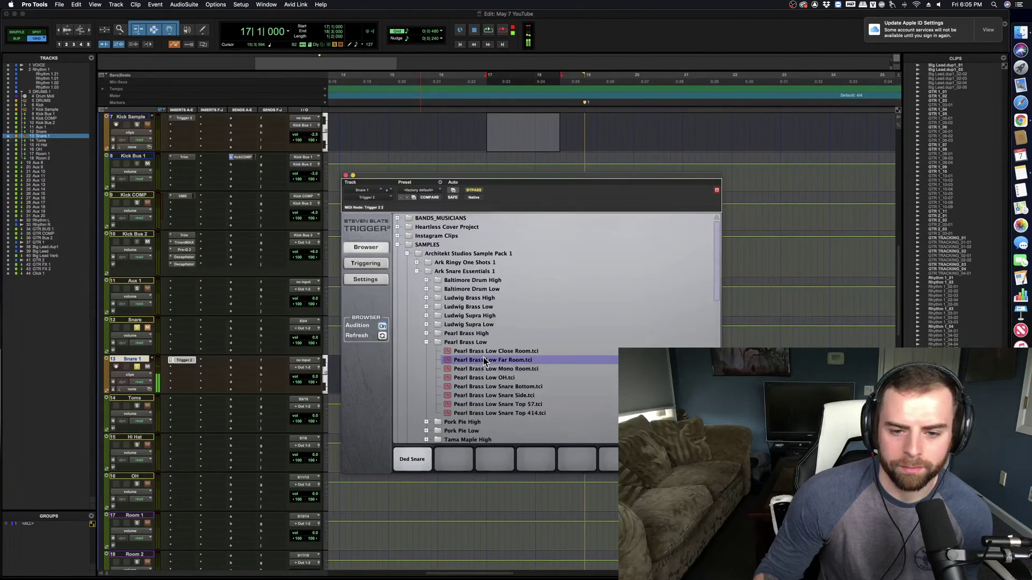
{"action": "left_click_drag", "start_coordinate": [485, 358], "coordinate": [455, 460]}
{"action": "key", "text": "space"}
Step: Set the level of the Pearl Brass Low Far Room sample to -3 dB in Trigger's mixer
{"action": "left_click", "coordinate": [370, 267]}
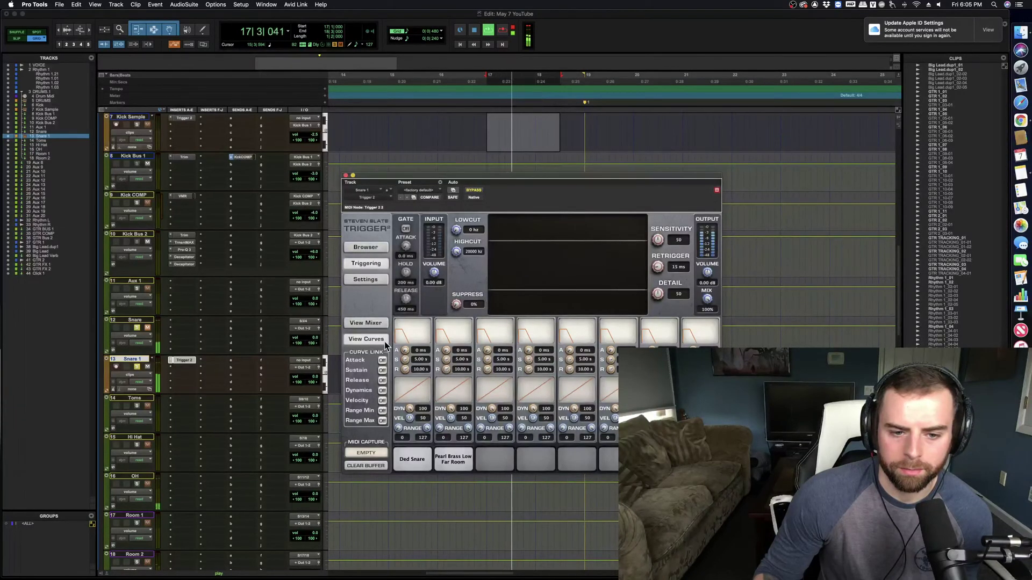
{"action": "left_click", "coordinate": [378, 327]}
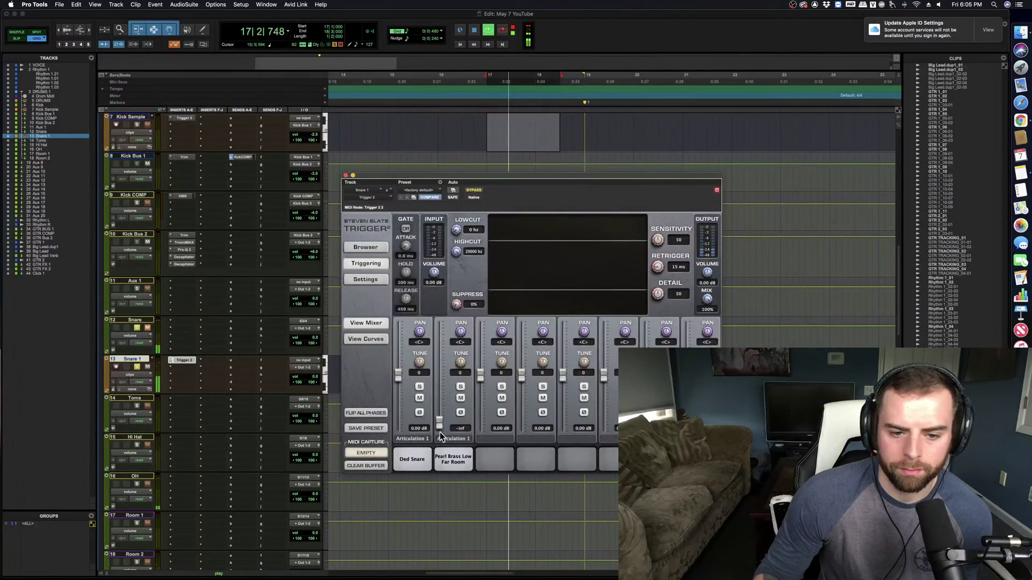
{"action": "left_click_drag", "start_coordinate": [440, 430], "coordinate": [440, 388]}
{"action": "double_click", "coordinate": [463, 431]}
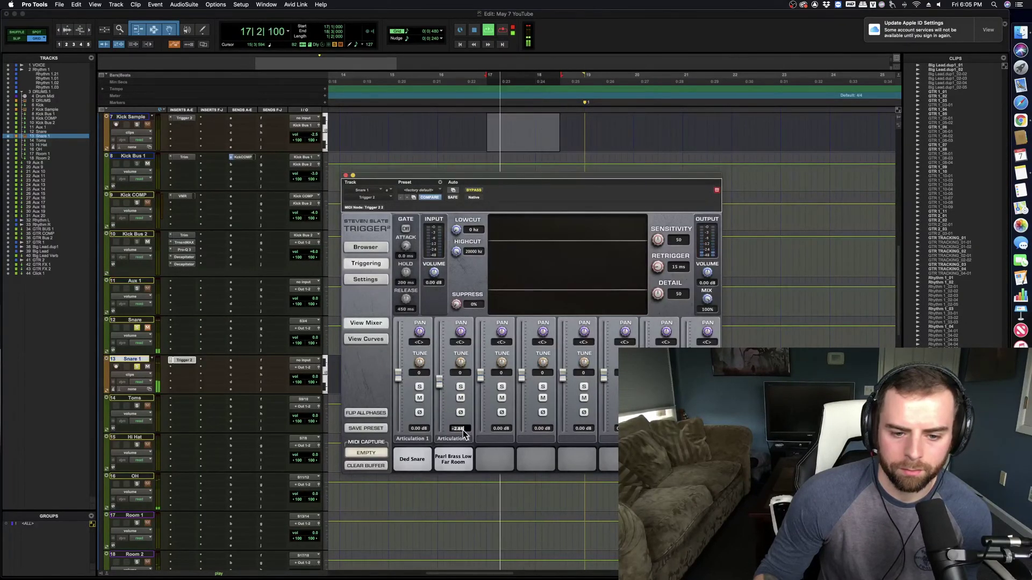
{"action": "type", "text": "-3"}
{"action": "key", "text": "Return"}
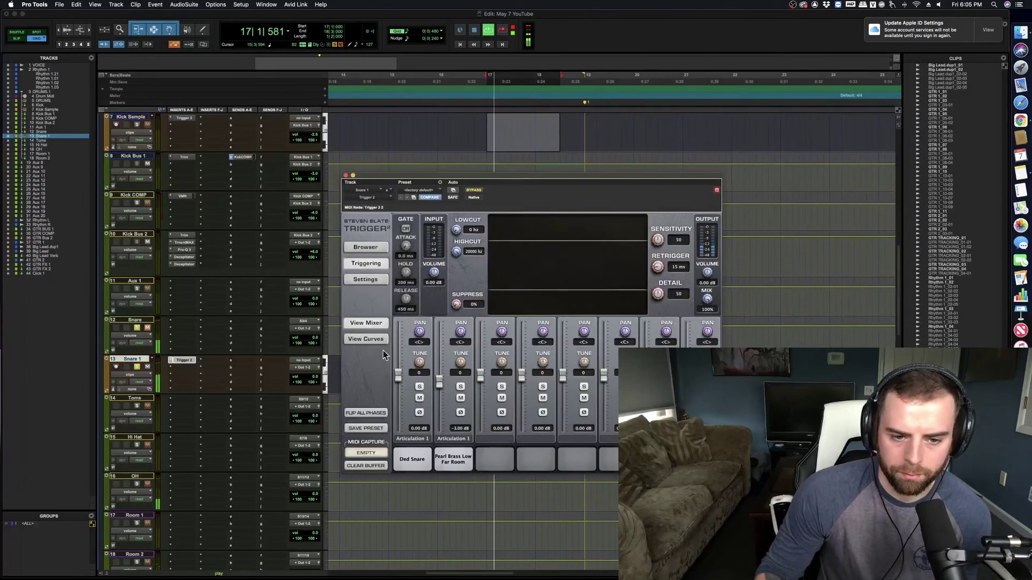
Step: Shorten the Ded Snare envelope to 0.00 s sustain and about 0.51 s release while listening to the fill
{"action": "left_click", "coordinate": [375, 339]}
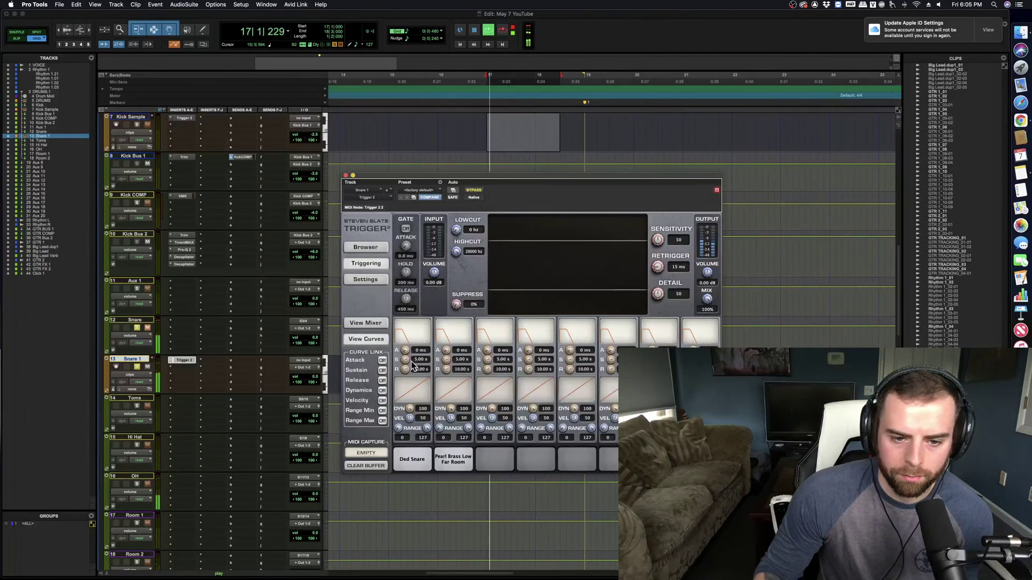
{"action": "key", "text": "space"}
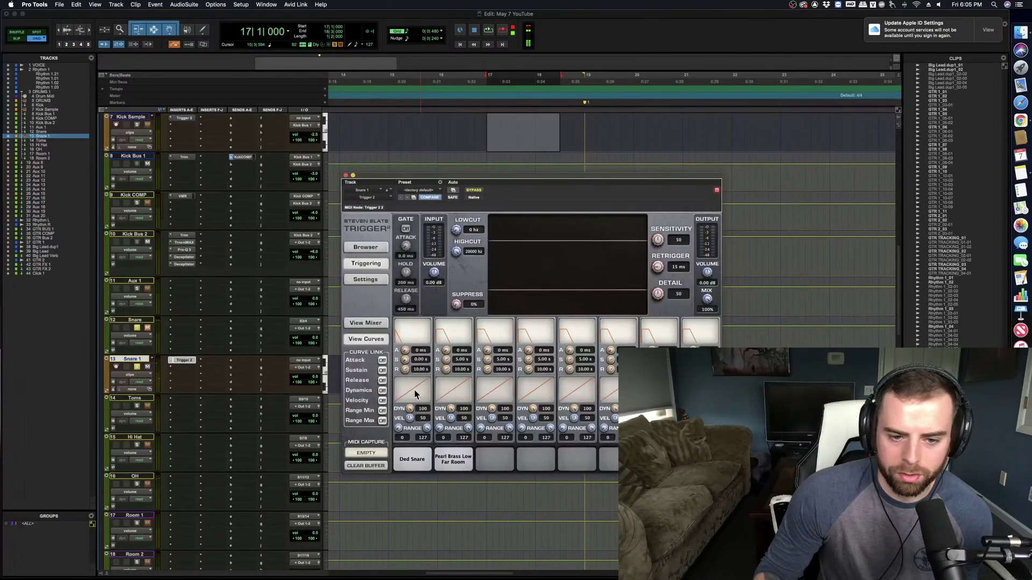
{"action": "key", "text": "space"}
{"action": "left_click_drag", "start_coordinate": [404, 369], "coordinate": [403, 426]}
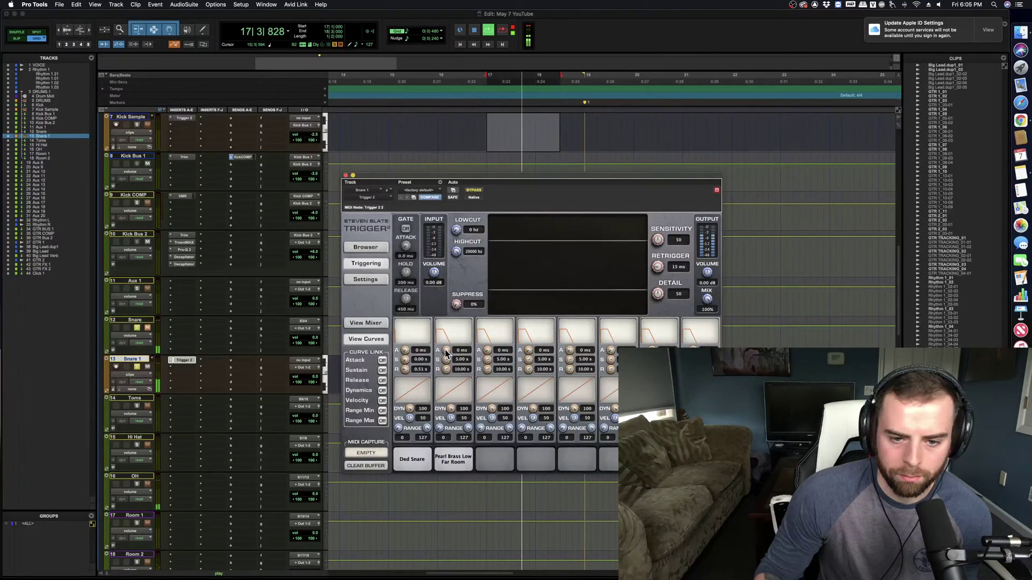
Step: Set the Pearl Brass Low Far Room attack to 30 ms during playback and close Trigger
{"action": "left_click_drag", "start_coordinate": [445, 354], "coordinate": [450, 328]}
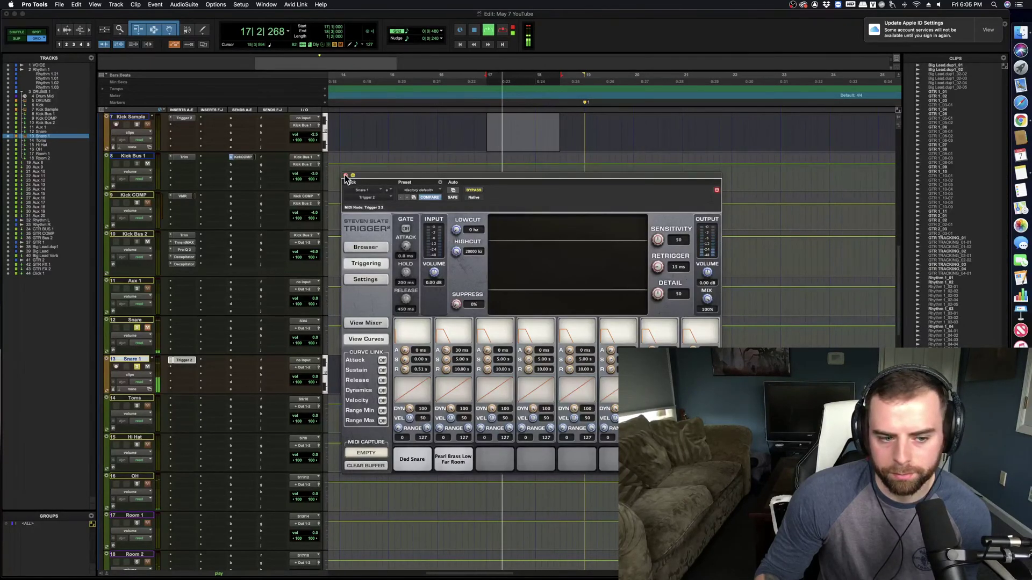
{"action": "left_click", "coordinate": [183, 360]}
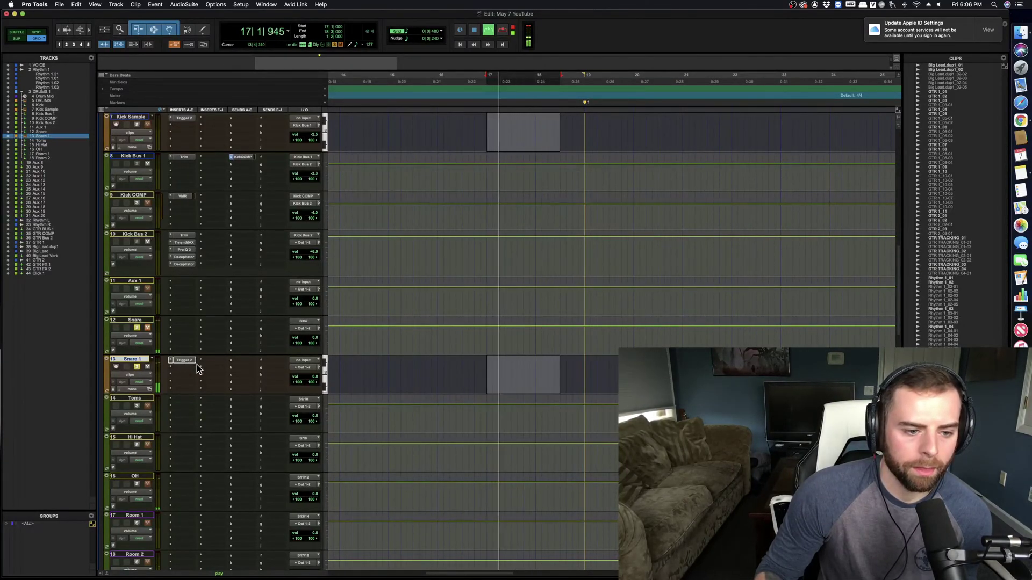
{"action": "key", "text": "space"}
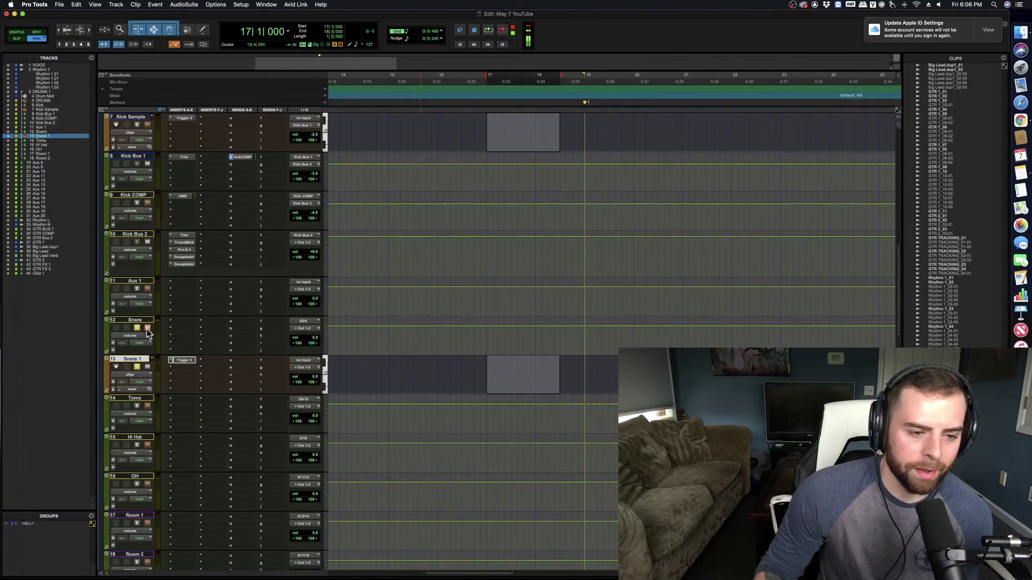
Step: Play the snare fill and lower the Snare 1 track volume to blend it under the Snare track
{"action": "scroll", "coordinate": [175, 346], "scroll_direction": "up", "scroll_amount": 5}
{"action": "scroll", "coordinate": [180, 352], "scroll_direction": "down", "scroll_amount": 5}
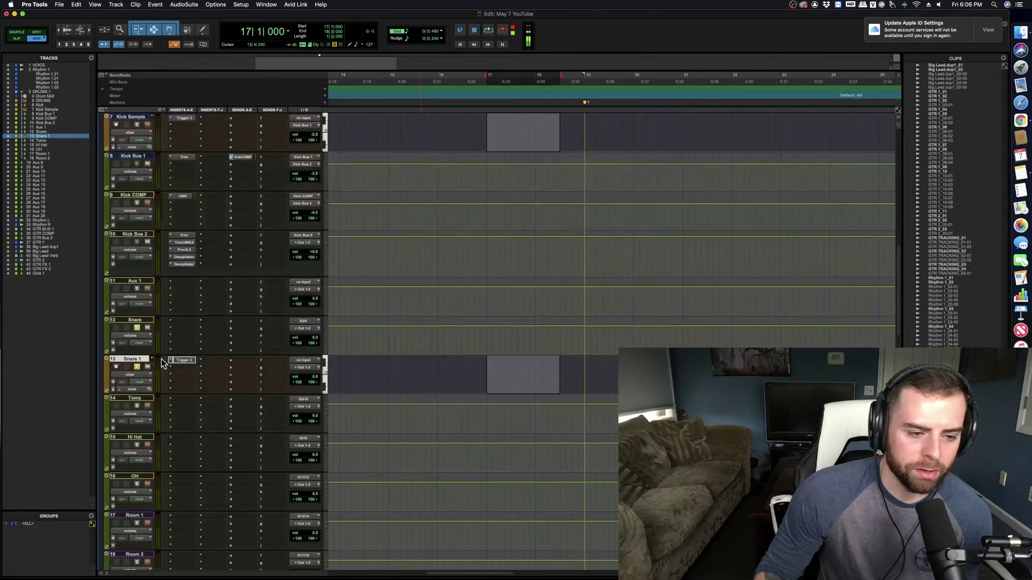
{"action": "key", "text": "space"}
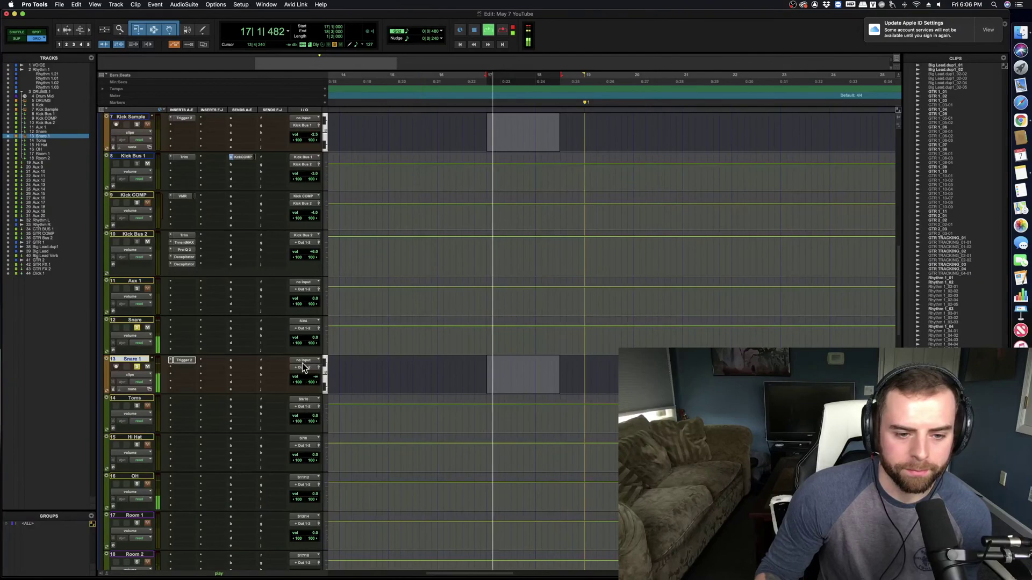
{"action": "left_click", "coordinate": [317, 376]}
{"action": "left_click_drag", "start_coordinate": [317, 376], "coordinate": [320, 351]}
Step: Compare the fill with all sample phases flipped in Trigger's mixer, returning them to their original polarity
{"action": "left_click", "coordinate": [184, 360]}
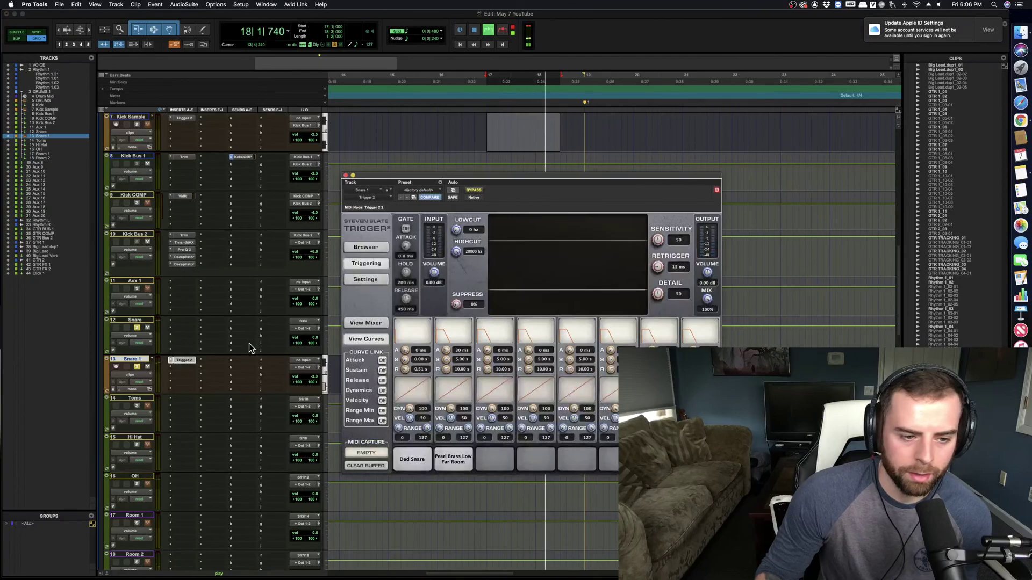
{"action": "left_click", "coordinate": [372, 324]}
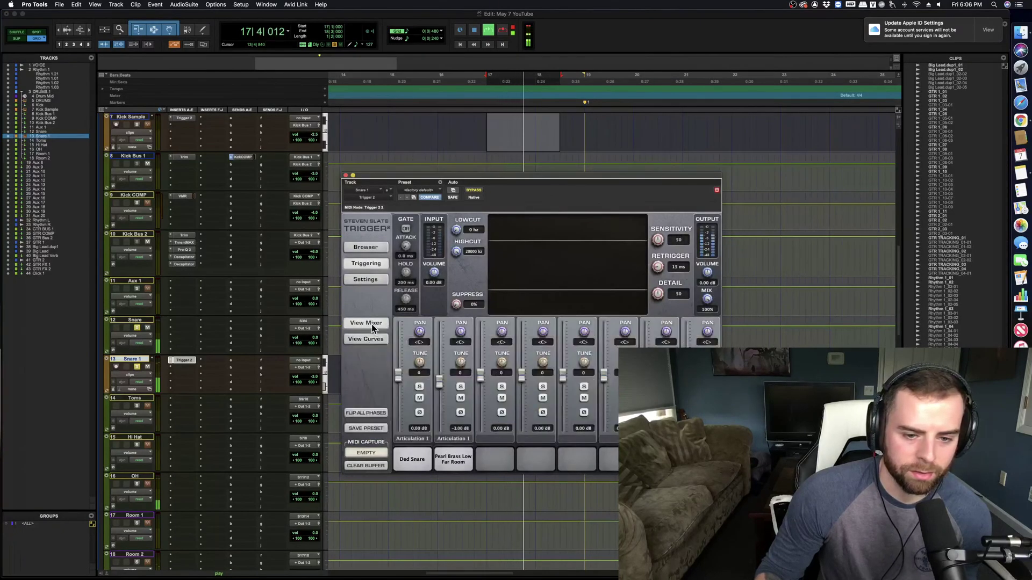
{"action": "left_click", "coordinate": [378, 413]}
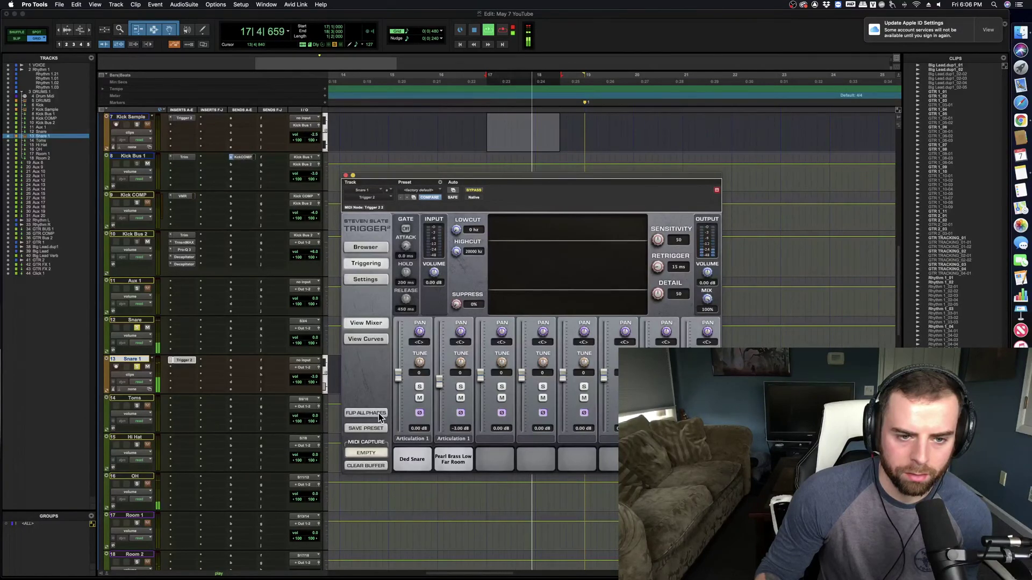
{"action": "left_click", "coordinate": [379, 413]}
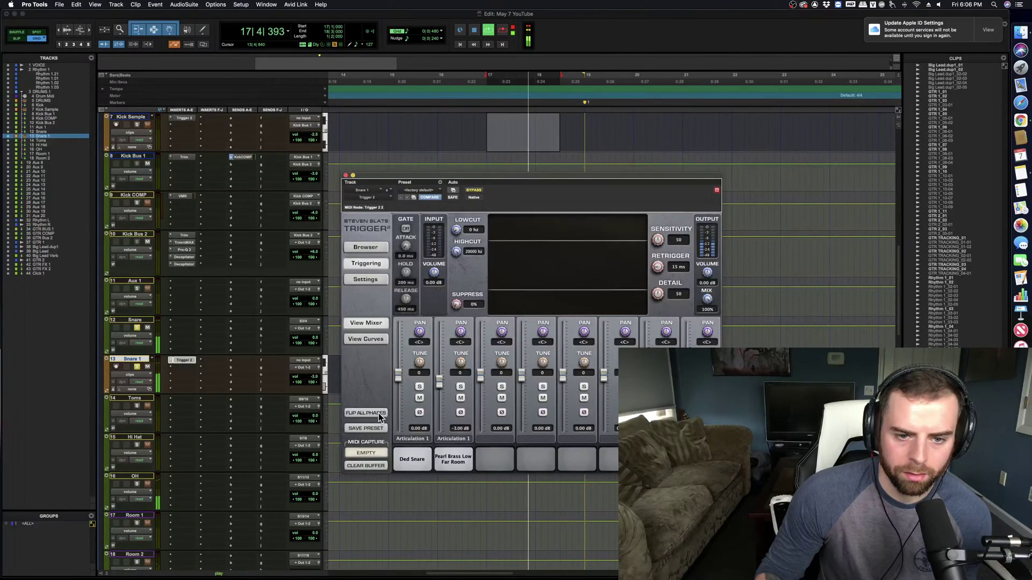
Step: Tune the Ded Snare sample to 15 and the Pearl Brass Low Far Room sample to 10 while listening to the fill
{"action": "left_click", "coordinate": [460, 399]}
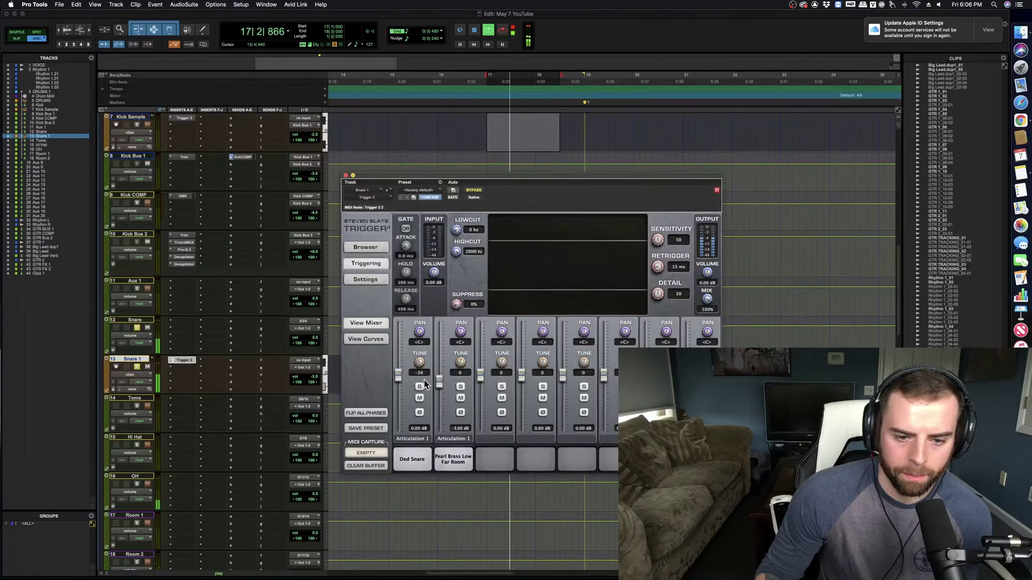
{"action": "mouse_move", "coordinate": [421, 363]}
{"action": "left_mouse_down"}
{"action": "mouse_move", "coordinate": [428, 375]}
{"action": "mouse_move", "coordinate": [430, 357]}
{"action": "left_mouse_up"}
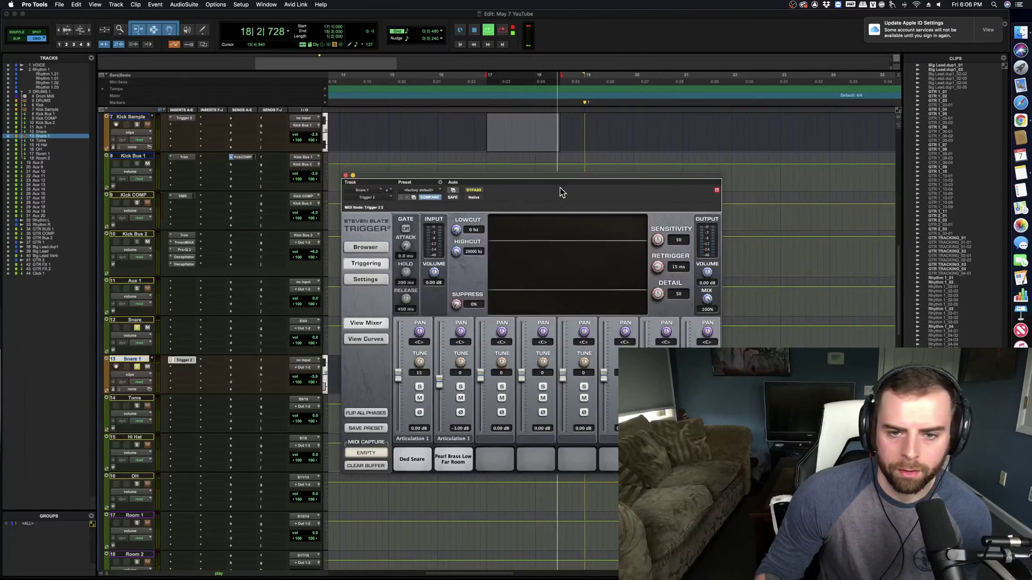
{"action": "key", "text": "space"}
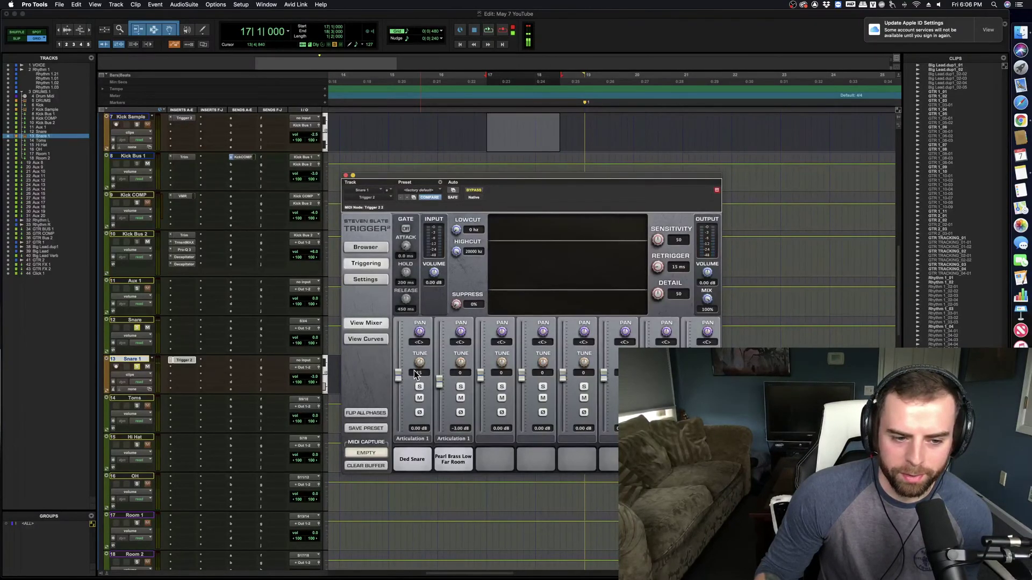
{"action": "key", "text": "space"}
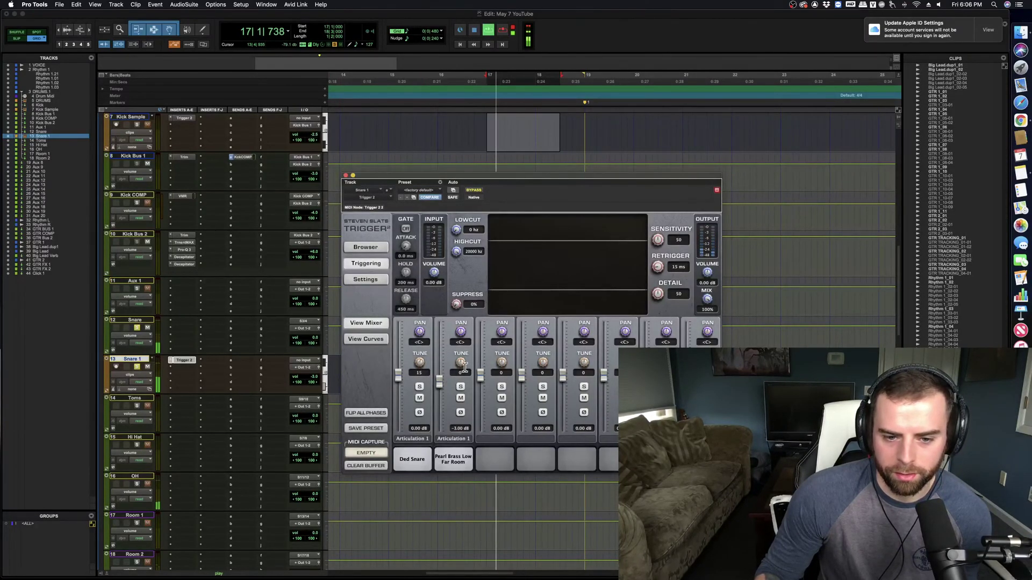
{"action": "left_click_drag", "start_coordinate": [460, 363], "coordinate": [465, 360]}
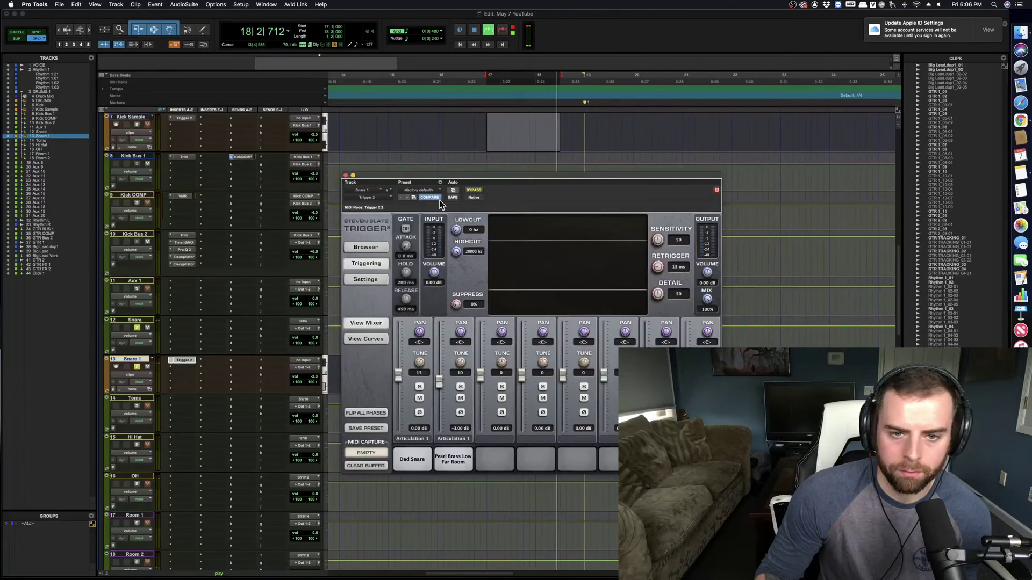
{"action": "left_click", "coordinate": [420, 413]}
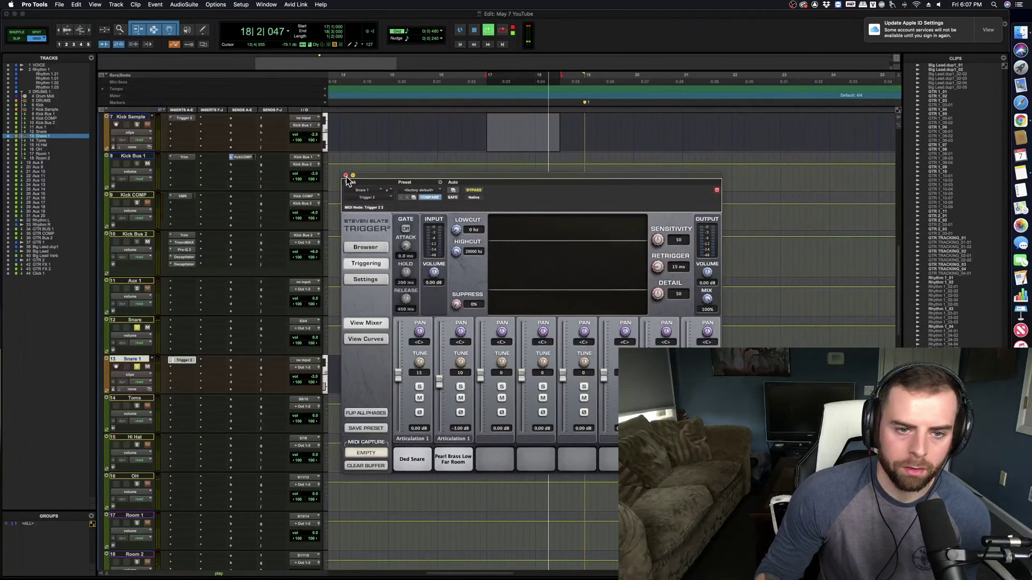
Step: Close Trigger and save the session with playback stopped
{"action": "left_click", "coordinate": [346, 175]}
{"action": "key", "text": "space"}
{"action": "key", "text": "super+s"}
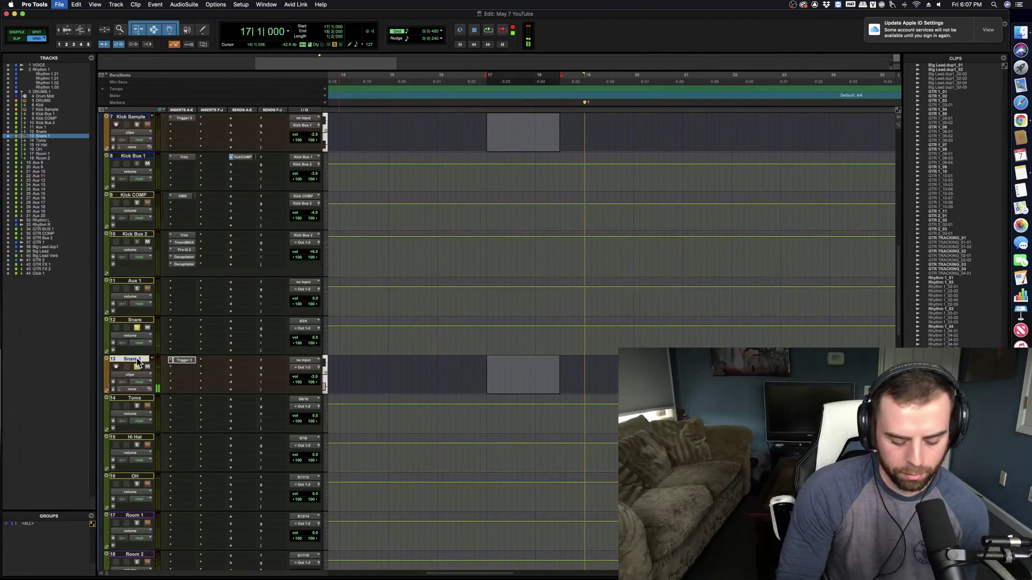
Step: Create three new stereo Aux Input tracks below Snare 1
{"action": "key", "text": "shift+super+n"}
{"action": "left_click", "coordinate": [479, 204]}
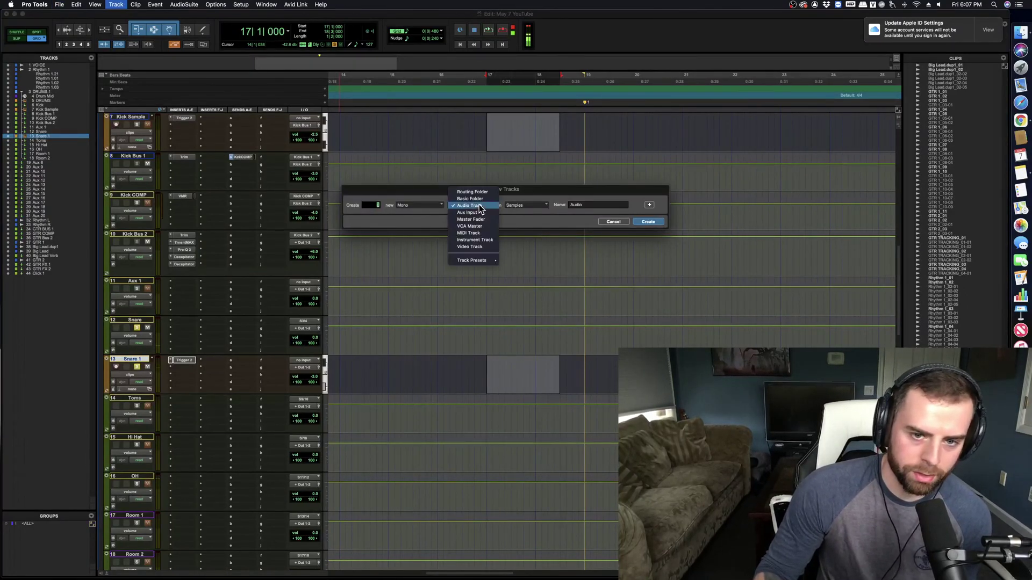
{"action": "key", "text": "Return"}
{"action": "left_click", "coordinate": [423, 211]}
{"action": "left_click", "coordinate": [425, 219]}
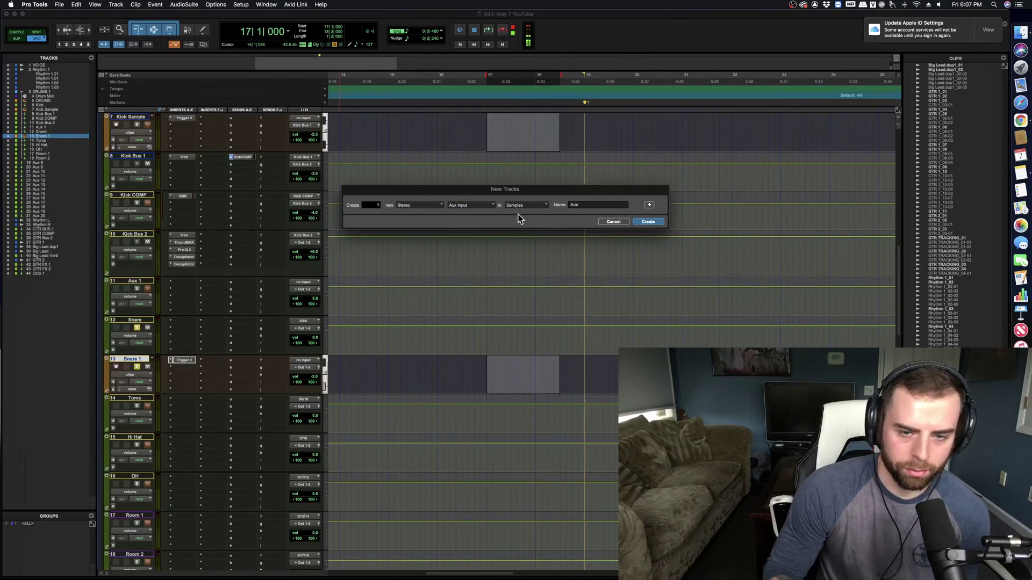
{"action": "key", "text": "Return"}
Step: Rename the first new aux track, Aux 2, as Snarew BUS 1
{"action": "double_click", "coordinate": [133, 399]}
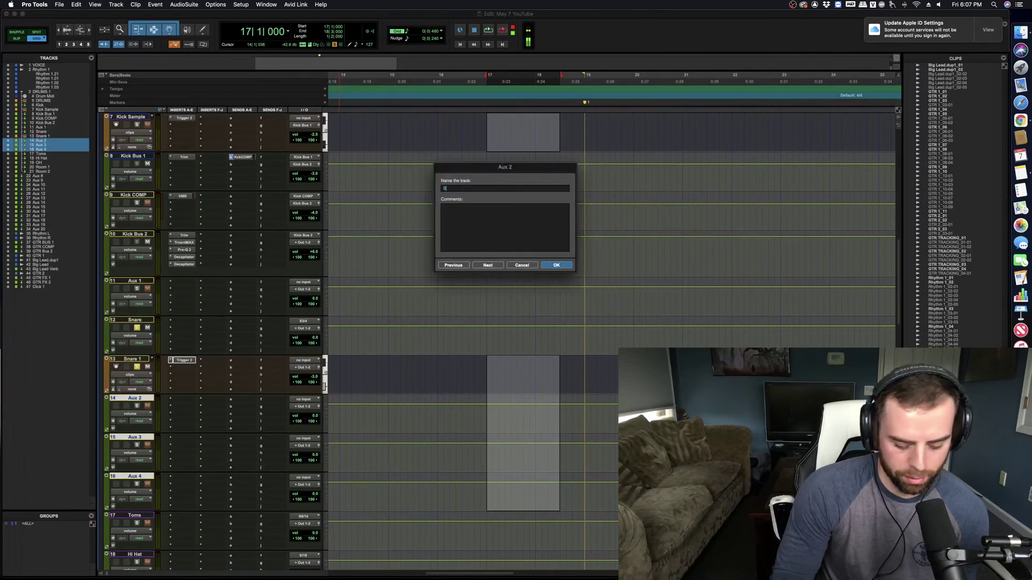
{"action": "type", "text": "Snarew BUS 1"}
{"action": "key", "text": "Return"}
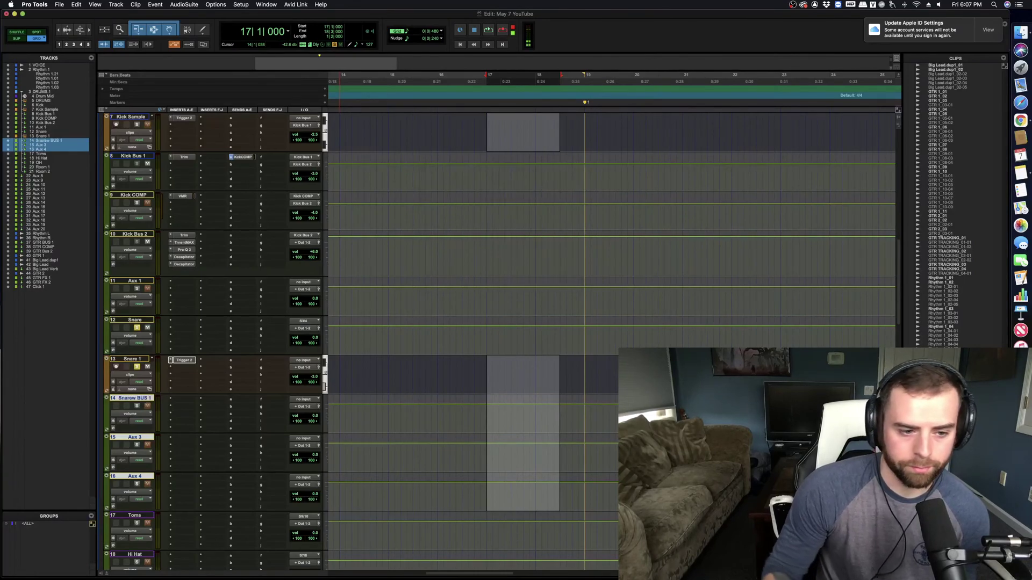
Step: Route the outputs of the Snare and Snare 1 tracks to the Snarew BUS 1 track
{"action": "left_click", "coordinate": [135, 321]}
{"action": "left_click", "coordinate": [134, 360], "text": "shift"}
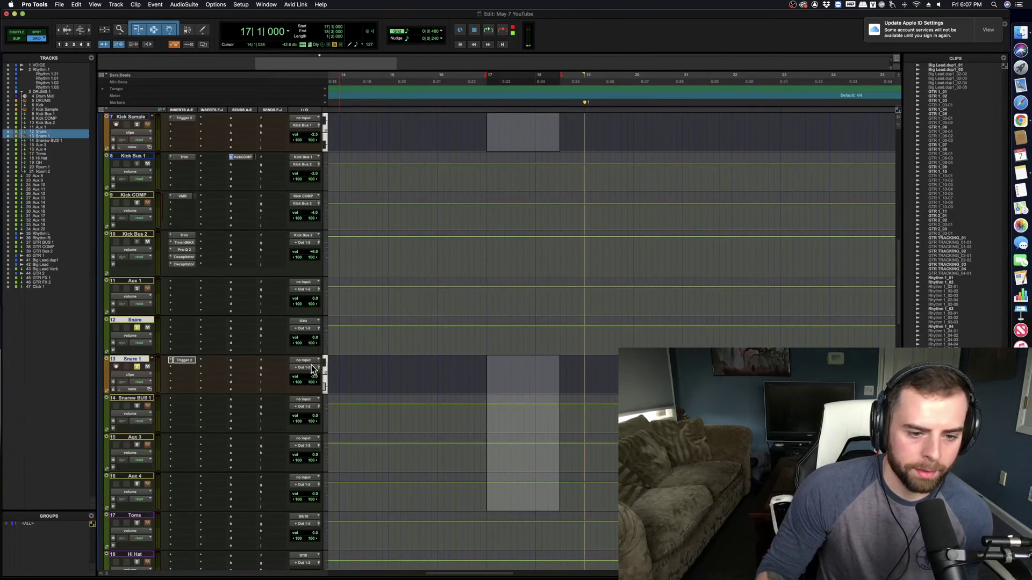
{"action": "left_click", "coordinate": [311, 368]}
{"action": "mouse_move", "coordinate": [320, 390]}
{"action": "left_click", "coordinate": [374, 429], "text": "alt+shift"}
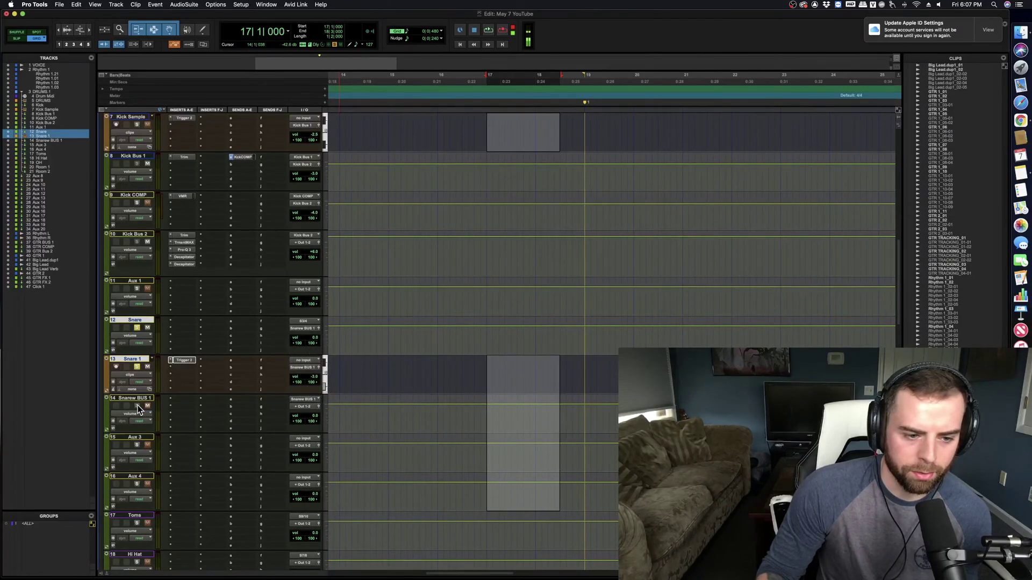
Step: Rename Aux 3 as Snare COMP and Aux 4 as Snare BUs 2
{"action": "double_click", "coordinate": [134, 437]}
{"action": "type", "text": "Snare"}
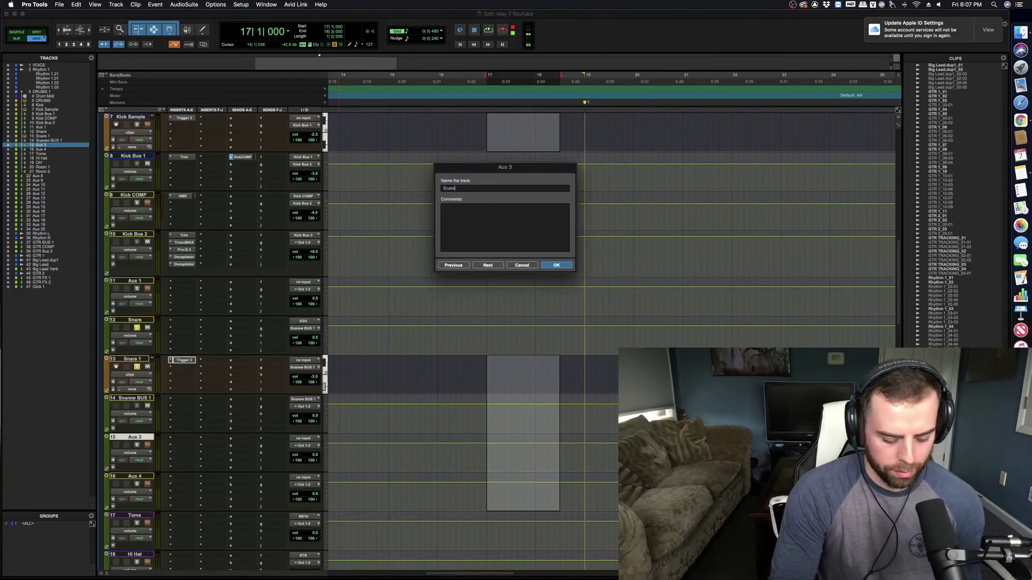
{"action": "type", "text": " COMP"}
{"action": "key", "text": "Return"}
{"action": "double_click", "coordinate": [135, 476]}
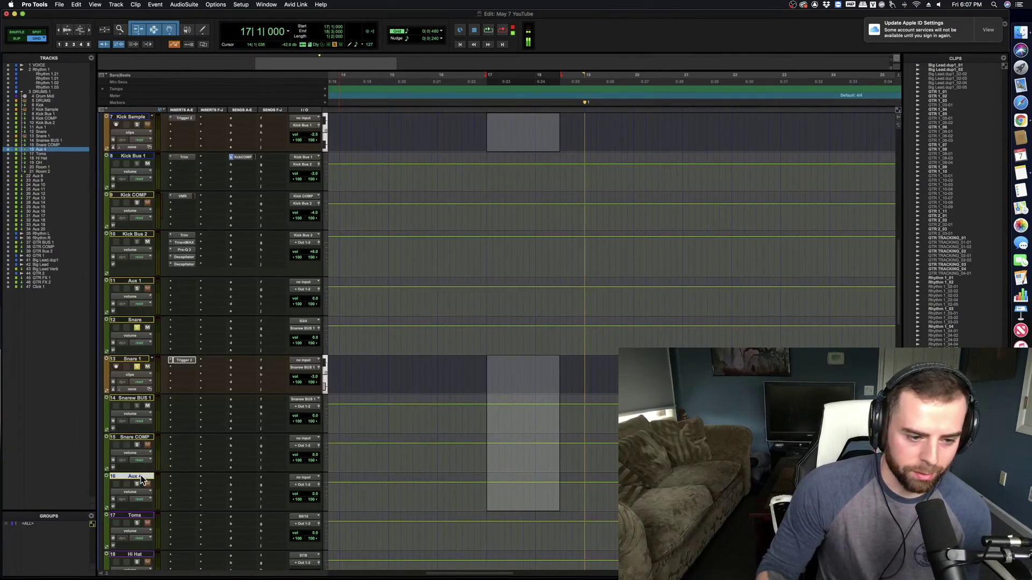
{"action": "type", "text": "Snare BUs 2"}
{"action": "key", "text": "Return"}
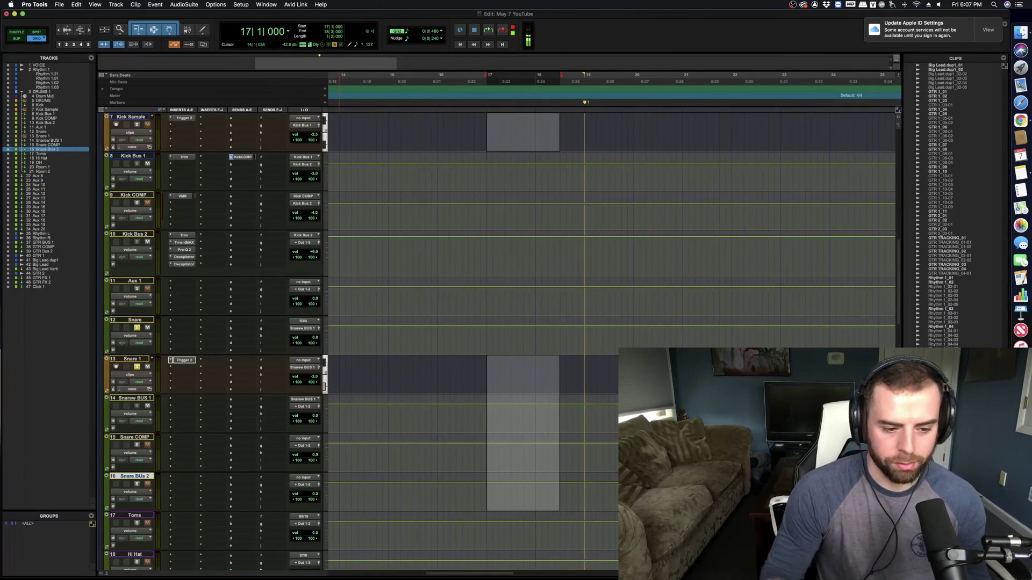
Step: Route the outputs of Snarew BUS 1 and Snare COMP to the Snare BUs 2 track
{"action": "left_click", "coordinate": [140, 360]}
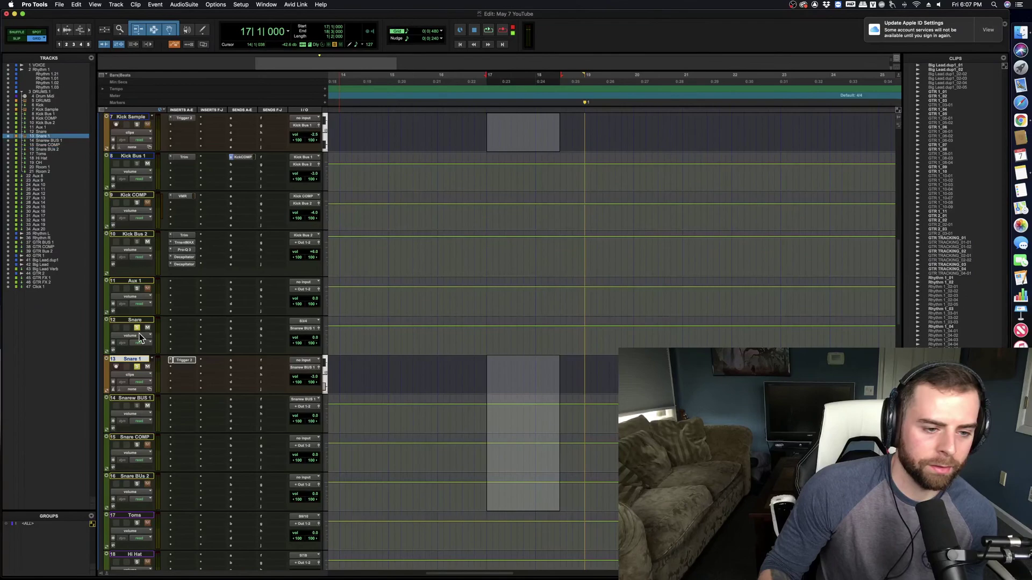
{"action": "left_click", "coordinate": [140, 400]}
{"action": "left_click", "coordinate": [305, 446]}
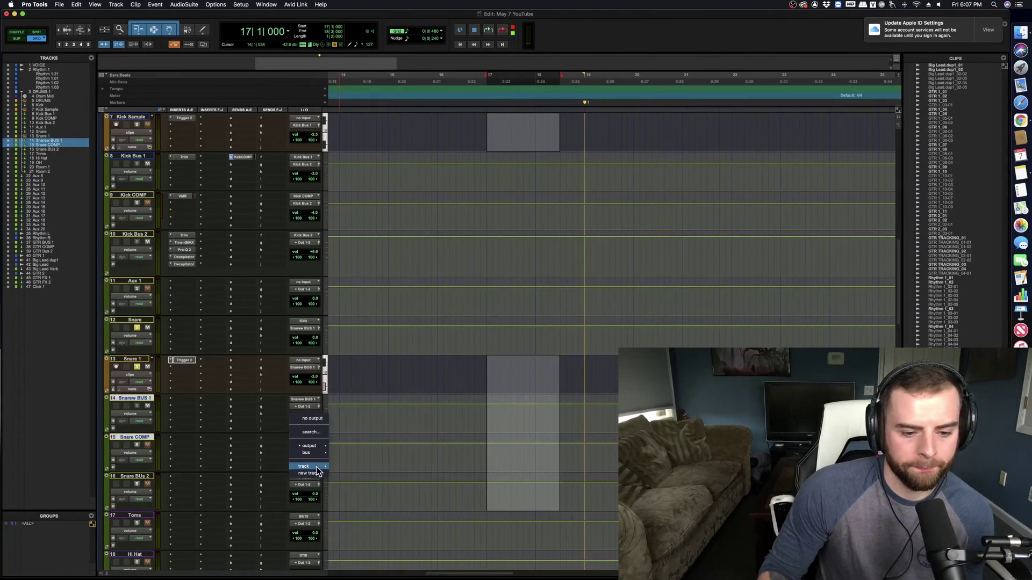
{"action": "mouse_move", "coordinate": [304, 466]}
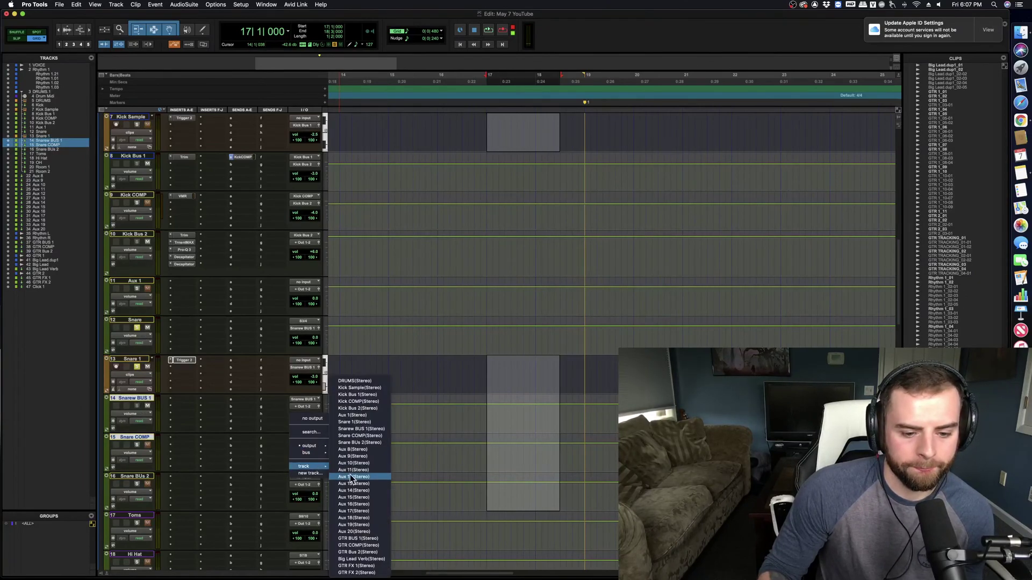
{"action": "left_click", "coordinate": [359, 443]}
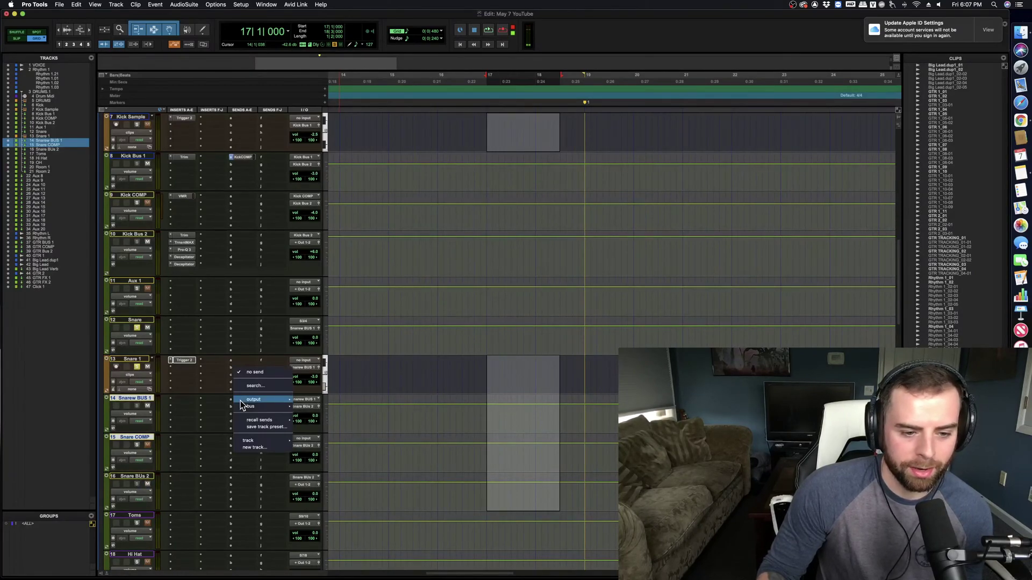
Step: Add a send from Snarew BUS 1 to the Snare COMP track
{"action": "mouse_move", "coordinate": [243, 403]}
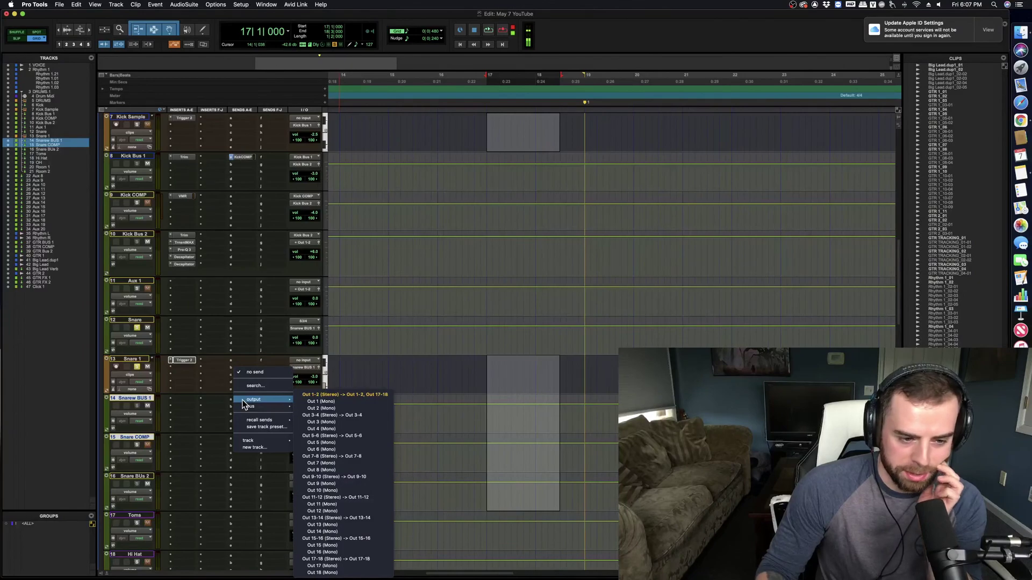
{"action": "mouse_move", "coordinate": [266, 441]}
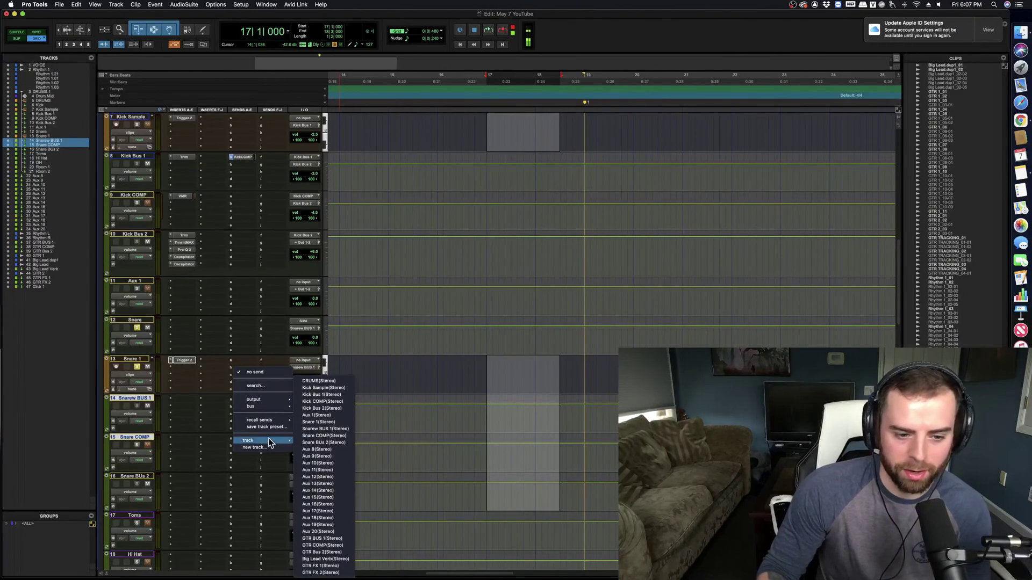
{"action": "left_click", "coordinate": [324, 436]}
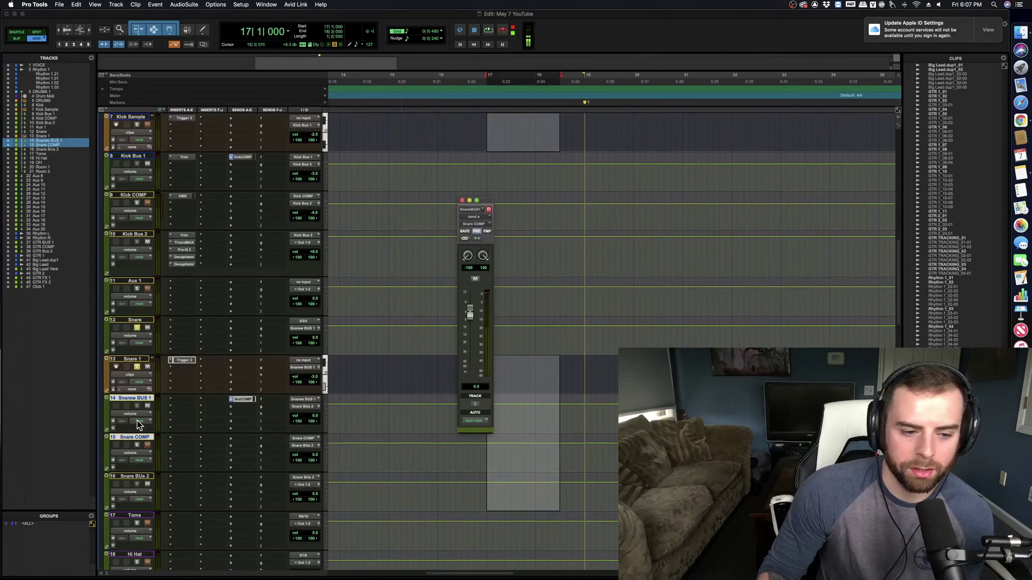
Step: Isolate Snare COMP by muting Snarew BUS 1 and soloing it, and insert the stereo Virtual Mix Rack on it
{"action": "left_click", "coordinate": [147, 406]}
{"action": "left_click", "coordinate": [137, 444]}
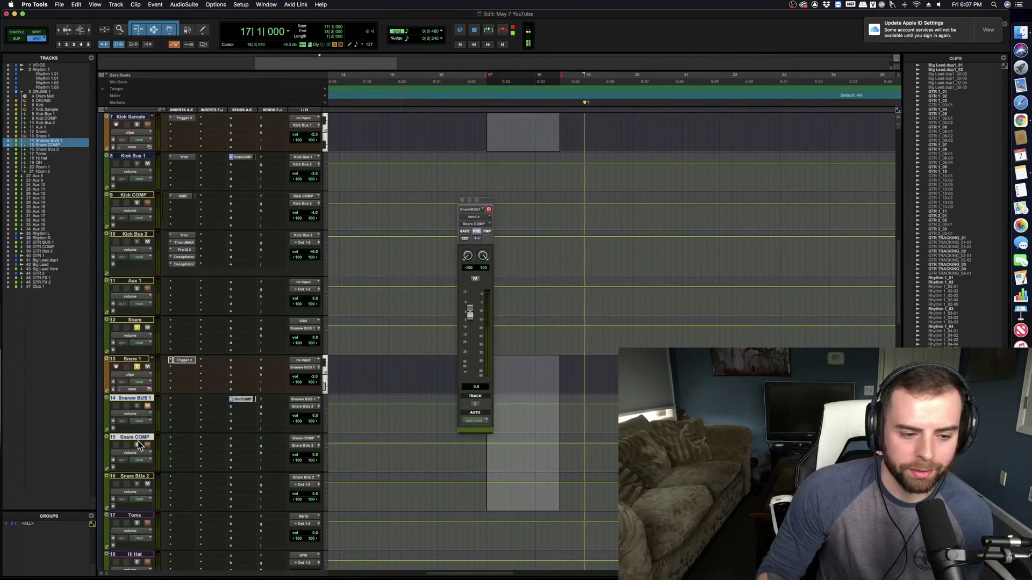
{"action": "left_click", "coordinate": [183, 438]}
{"action": "type", "text": "virtu"}
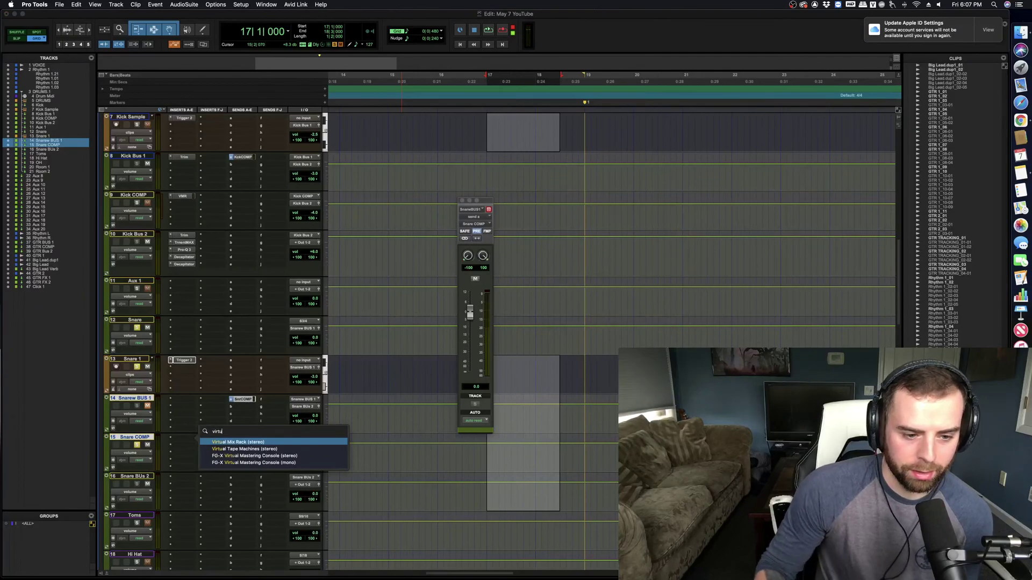
{"action": "key", "text": "Return"}
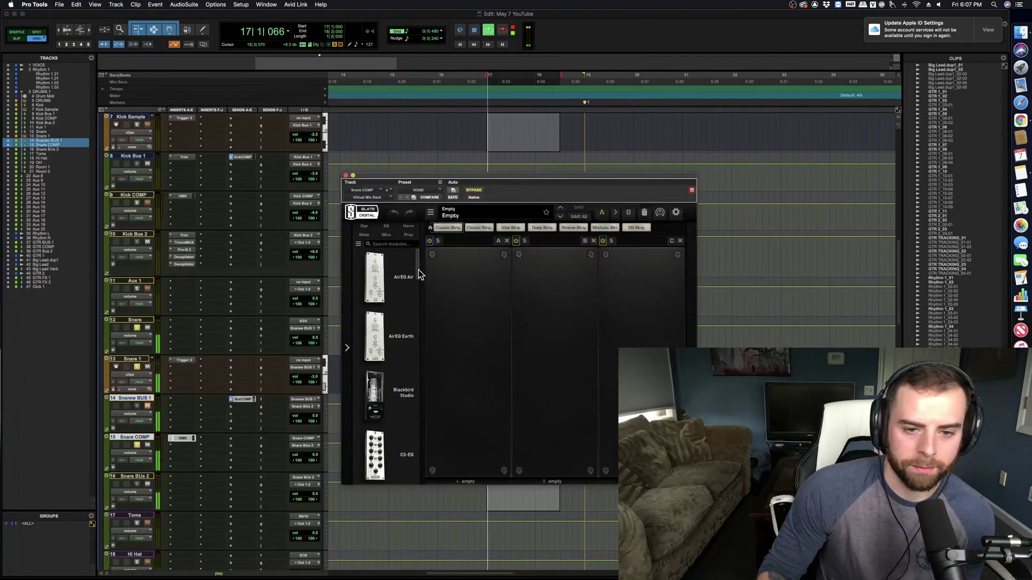
Step: Load the FG-Stress module into the first slot of the Virtual Mix Rack on Snare COMP and start loop playback
{"action": "left_click_drag", "start_coordinate": [419, 274], "coordinate": [422, 390]}
{"action": "left_click_drag", "start_coordinate": [390, 433], "coordinate": [482, 313]}
{"action": "left_click_drag", "start_coordinate": [509, 185], "coordinate": [463, 178]}
{"action": "key", "text": "space"}
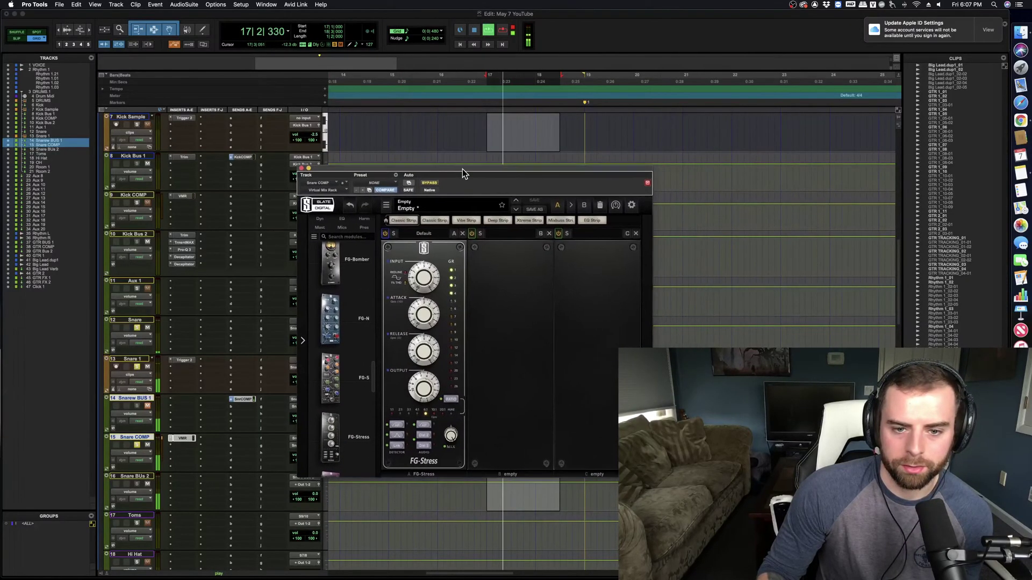
Step: Set the FG-Stress input to 9.80, the attack to about 8.00 and the release to 3.90
{"action": "mouse_move", "coordinate": [422, 278]}
{"action": "left_click_drag", "start_coordinate": [425, 274], "coordinate": [436, 247]}
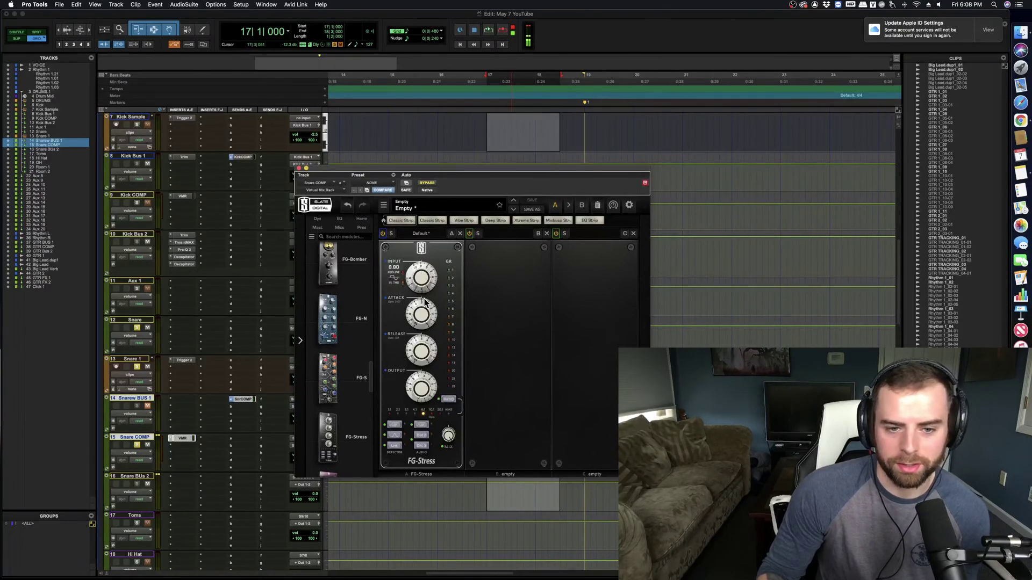
{"action": "key", "text": "space"}
{"action": "left_click_drag", "start_coordinate": [428, 326], "coordinate": [444, 296]}
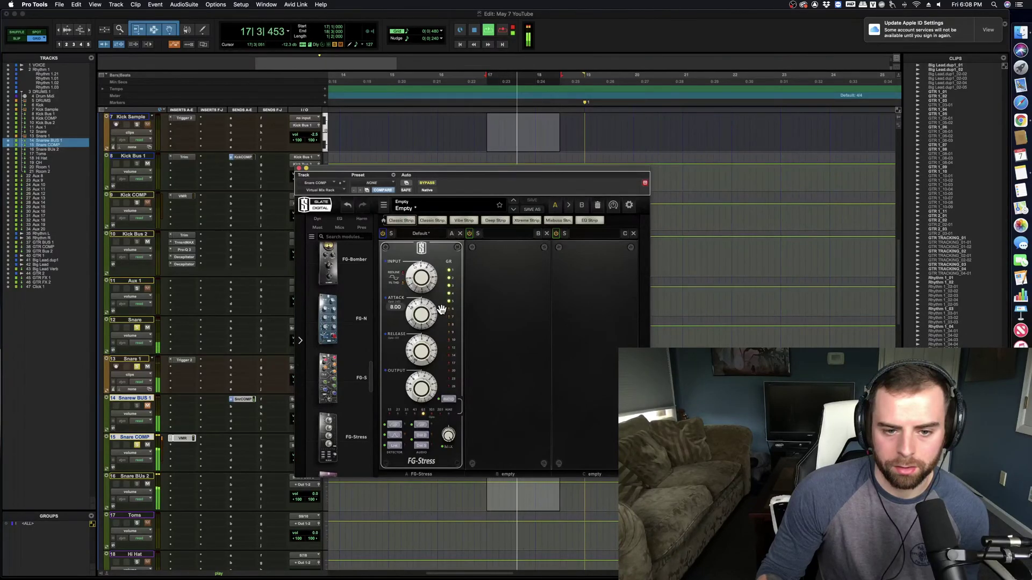
{"action": "mouse_move", "coordinate": [423, 369]}
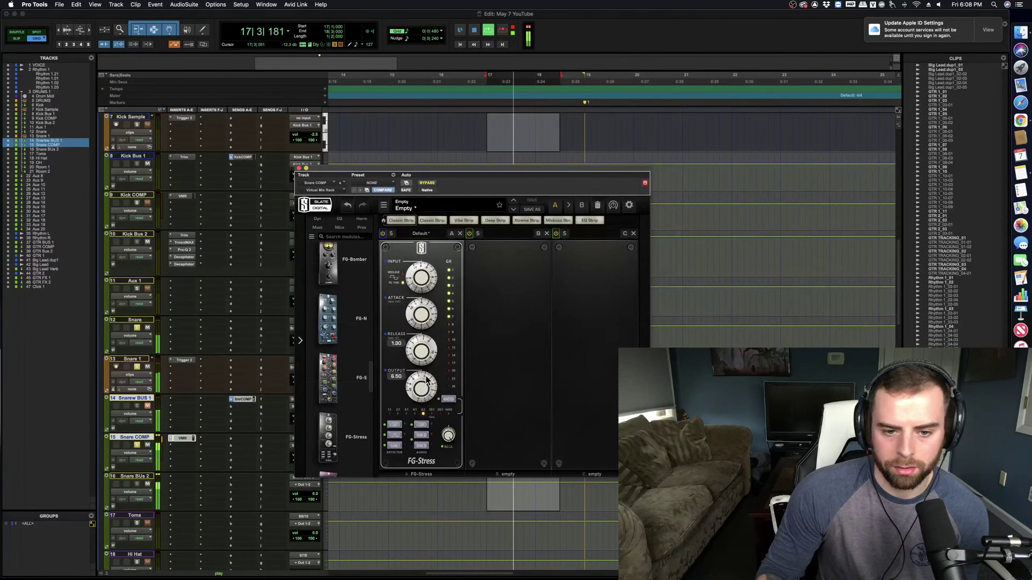
{"action": "left_click_drag", "start_coordinate": [428, 369], "coordinate": [429, 364]}
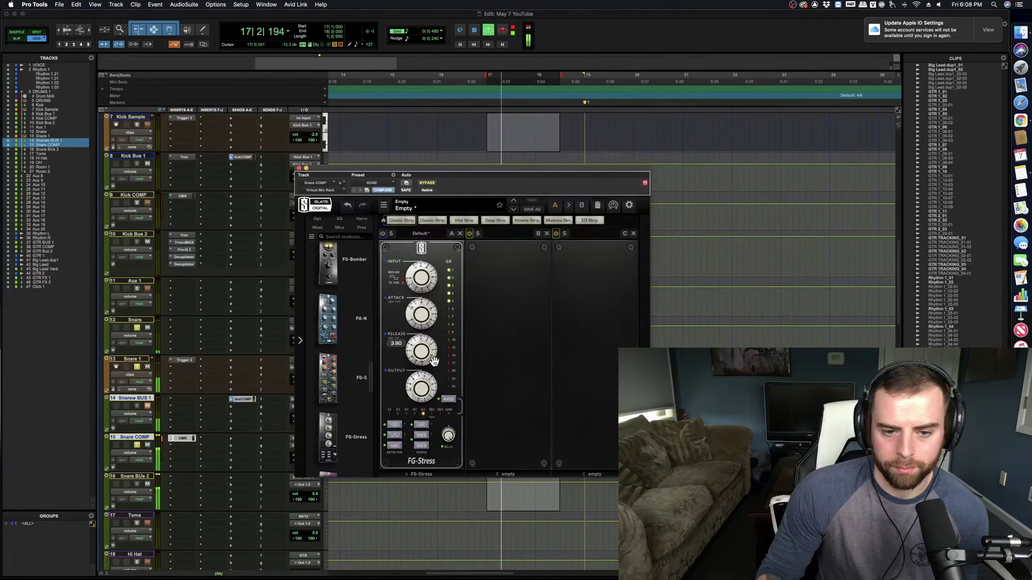
Step: Audition the higher FG-Stress ratios up to Nuke and settle on 20:1
{"action": "left_click", "coordinate": [430, 414]}
{"action": "left_click", "coordinate": [441, 414]}
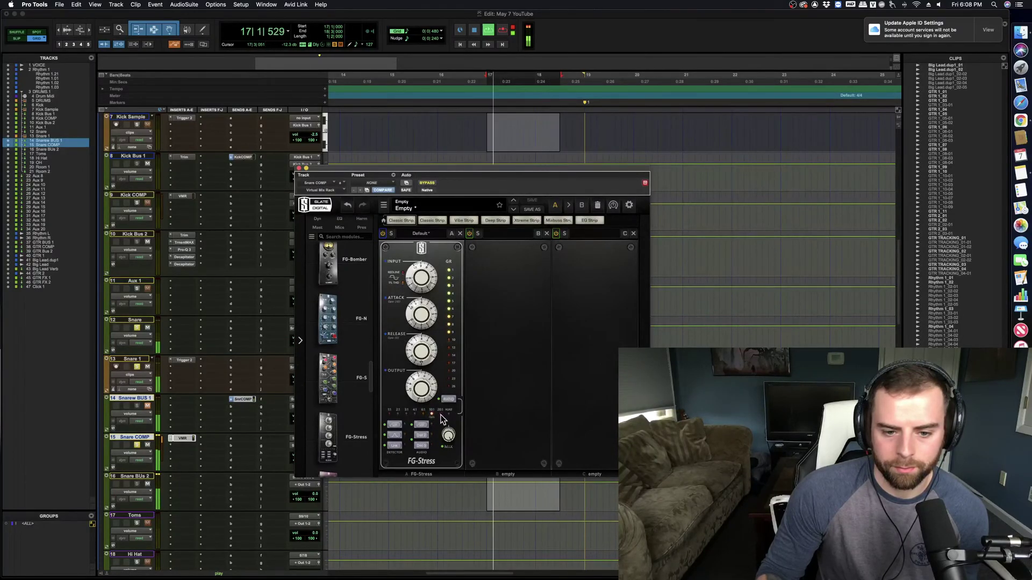
{"action": "left_click", "coordinate": [449, 414]}
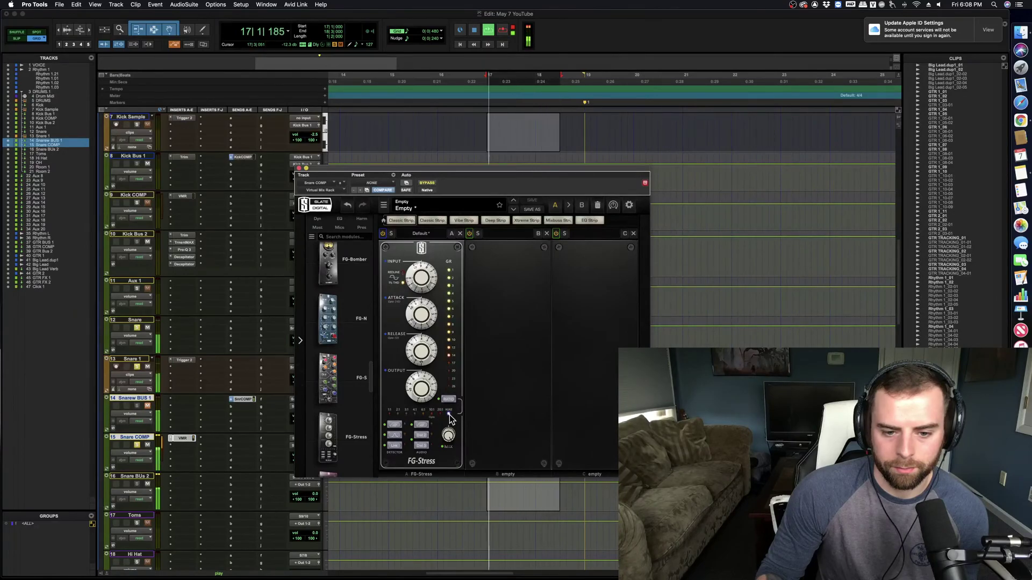
{"action": "left_click", "coordinate": [440, 414]}
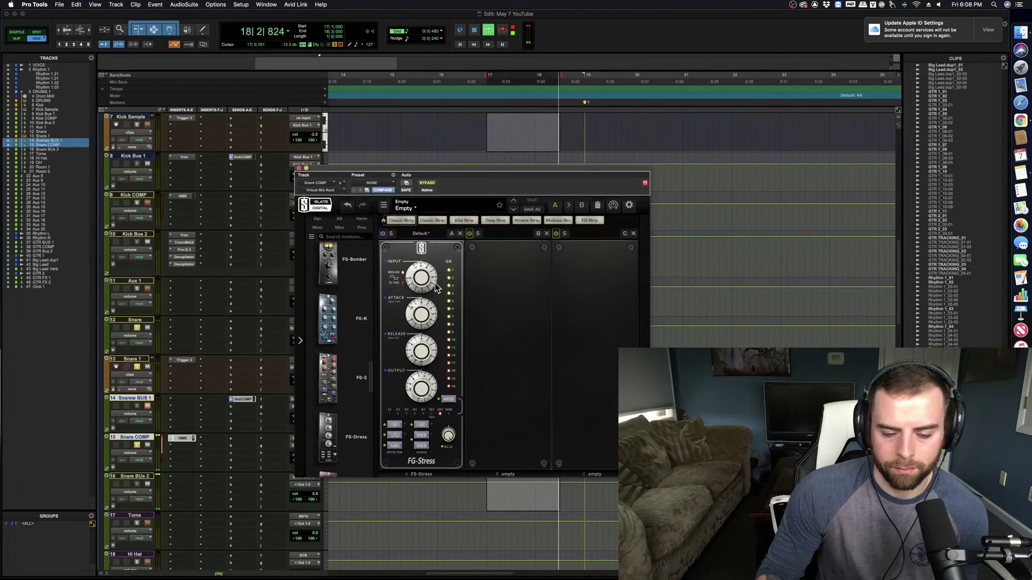
Step: Lower the FG-Stress input to 6.00 while listening to the snare loop
{"action": "left_click_drag", "start_coordinate": [424, 288], "coordinate": [424, 304]}
{"action": "key", "text": "space"}
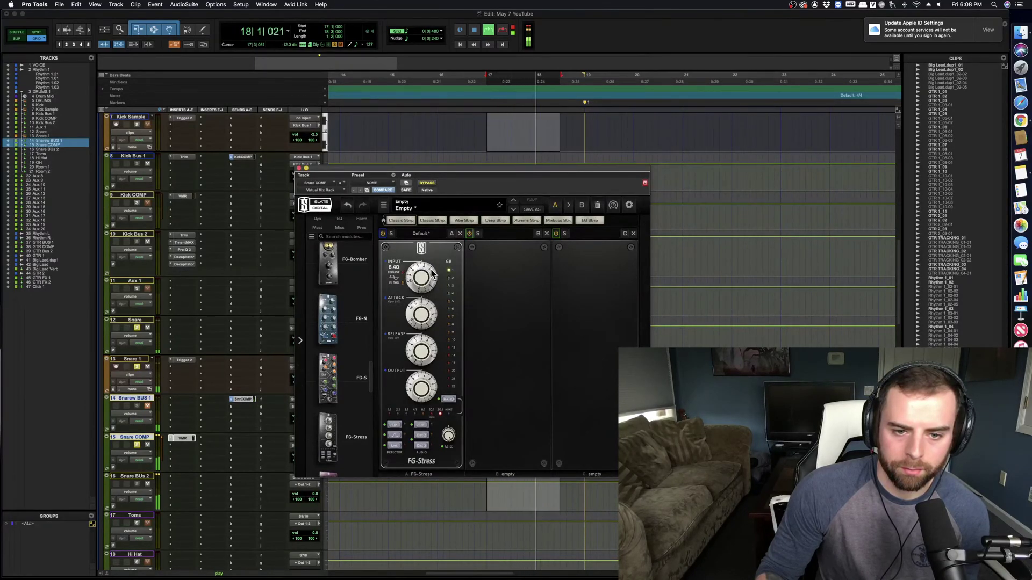
{"action": "left_click_drag", "start_coordinate": [431, 275], "coordinate": [431, 275]}
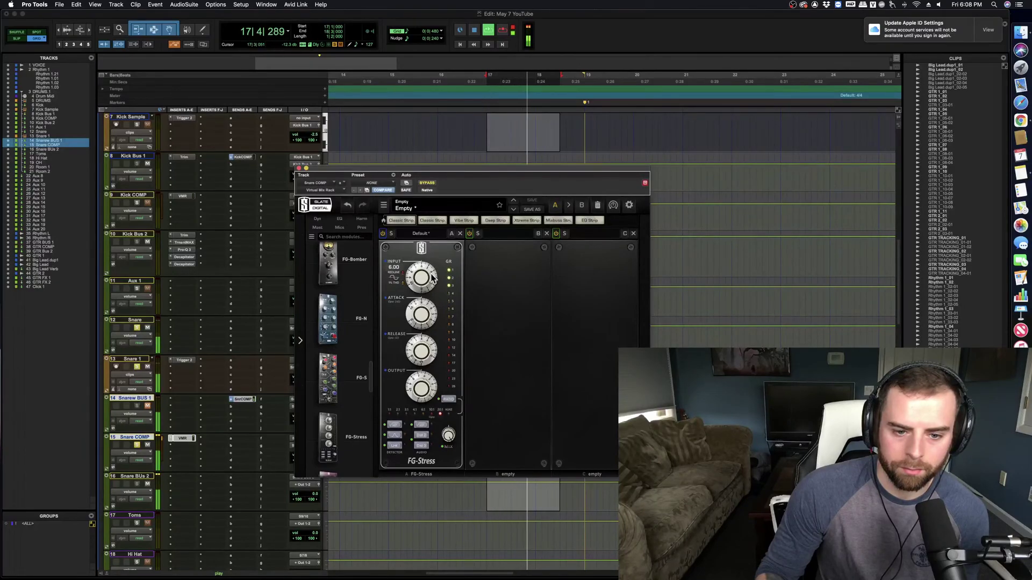
{"action": "key", "text": "space"}
{"action": "key", "text": "space"}
Step: Lower the FG-Stress output on Snare COMP to 3.10 and close the plug-in window
{"action": "left_click", "coordinate": [183, 438]}
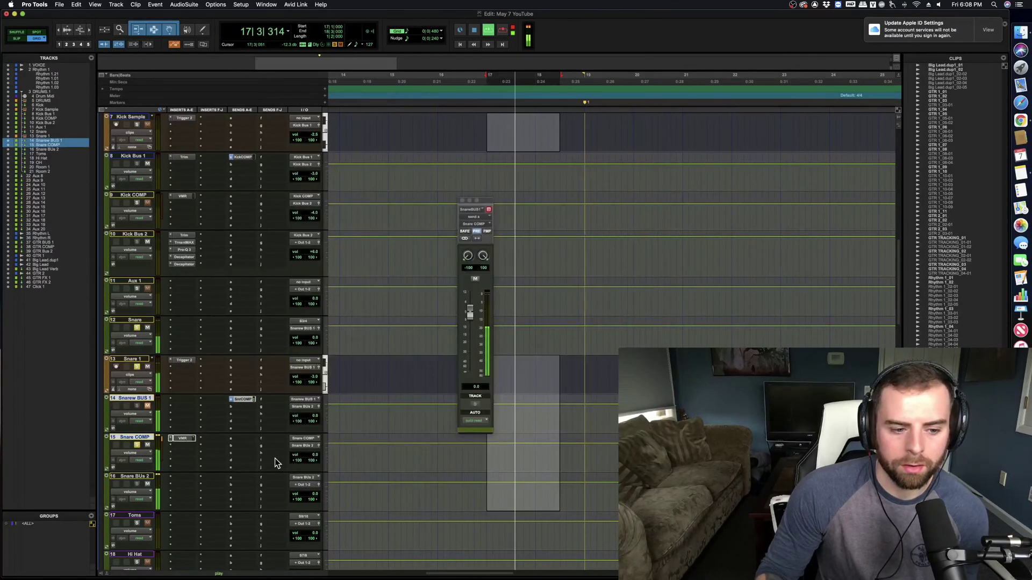
{"action": "left_click", "coordinate": [182, 438]}
{"action": "key", "text": "space"}
{"action": "left_click", "coordinate": [421, 391]}
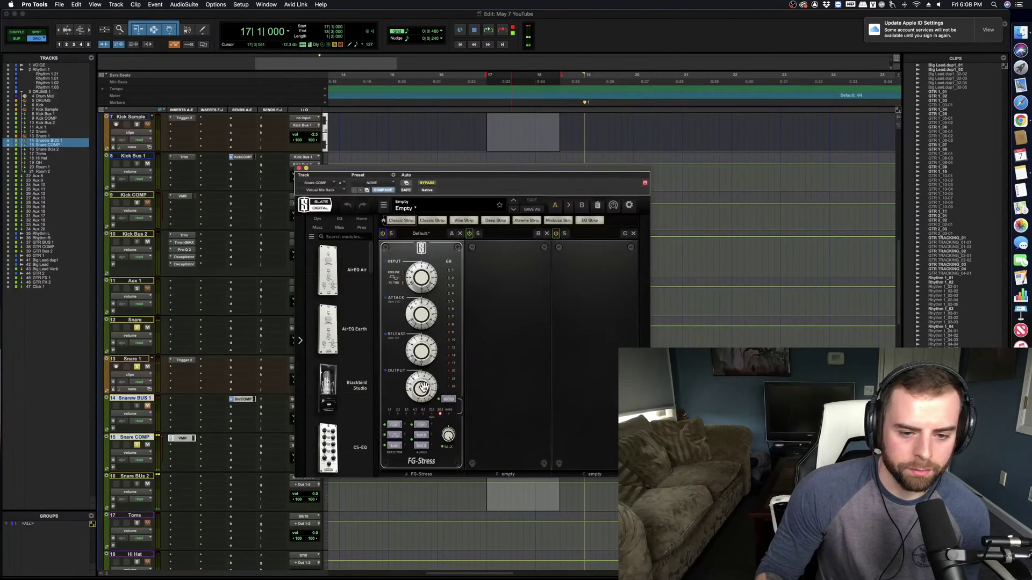
{"action": "left_click_drag", "start_coordinate": [423, 387], "coordinate": [421, 389]}
{"action": "key", "text": "space"}
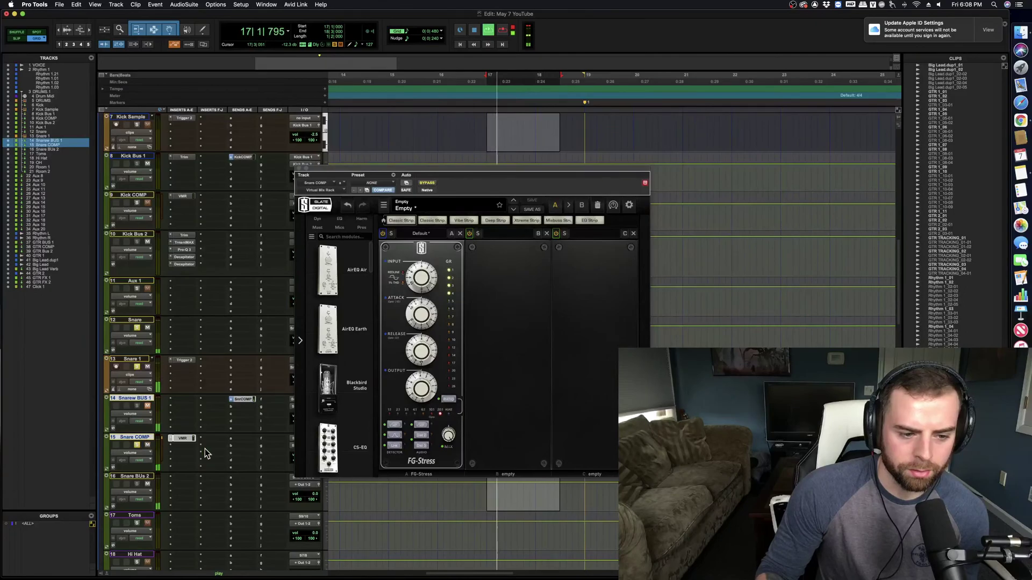
{"action": "left_click_drag", "start_coordinate": [423, 392], "coordinate": [425, 402]}
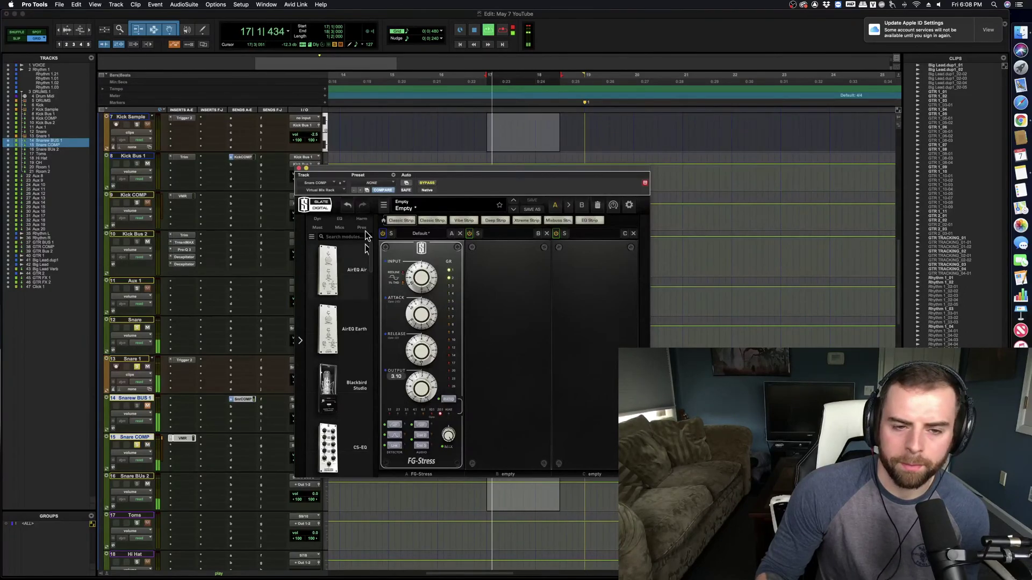
{"action": "left_click", "coordinate": [298, 169]}
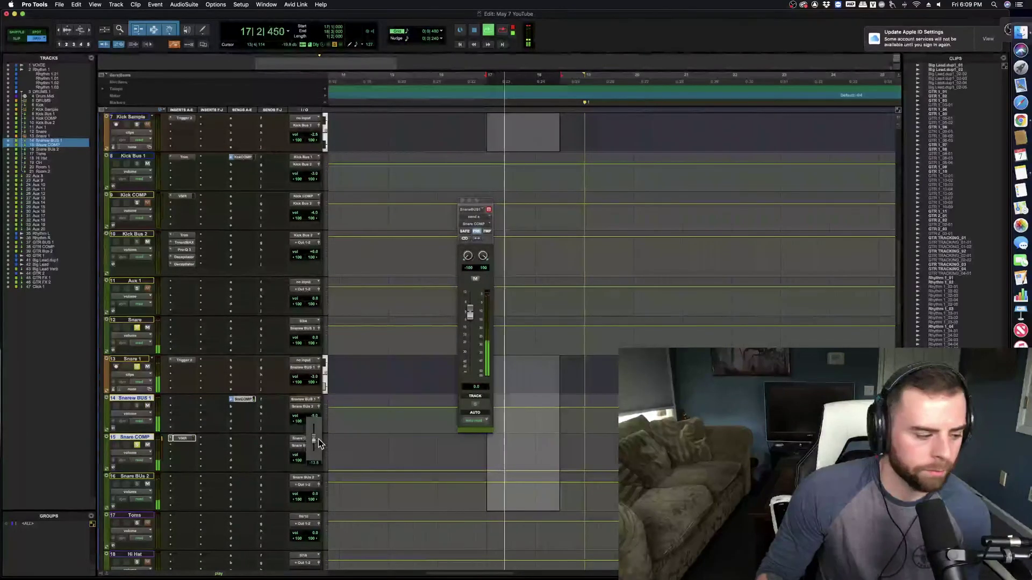
Step: Balance the Snarew BUS 1 and Snare COMP track volumes by ear and save the session
{"action": "left_click_drag", "start_coordinate": [318, 439], "coordinate": [326, 416]}
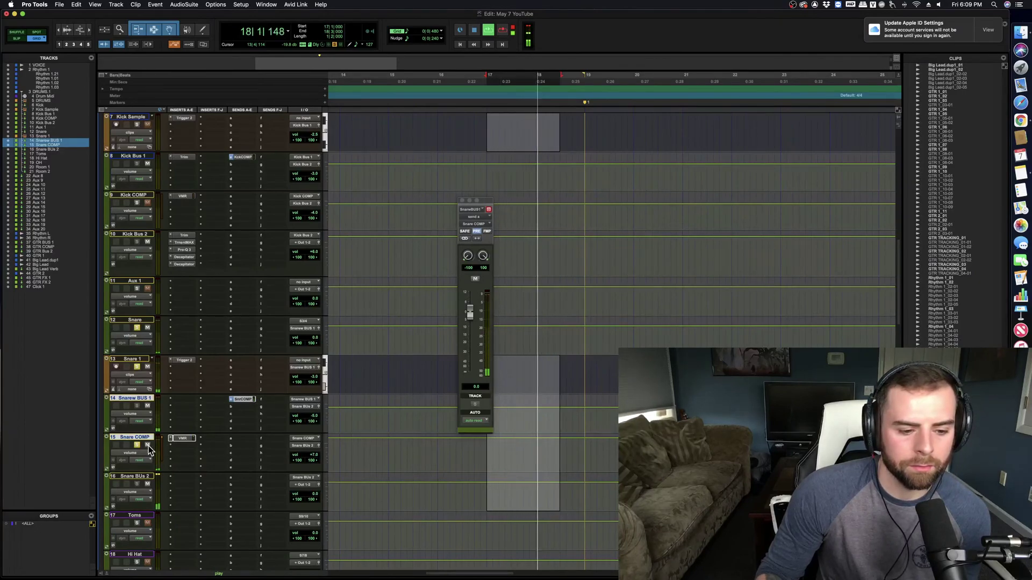
{"action": "key", "text": "space"}
{"action": "key", "text": "super+s"}
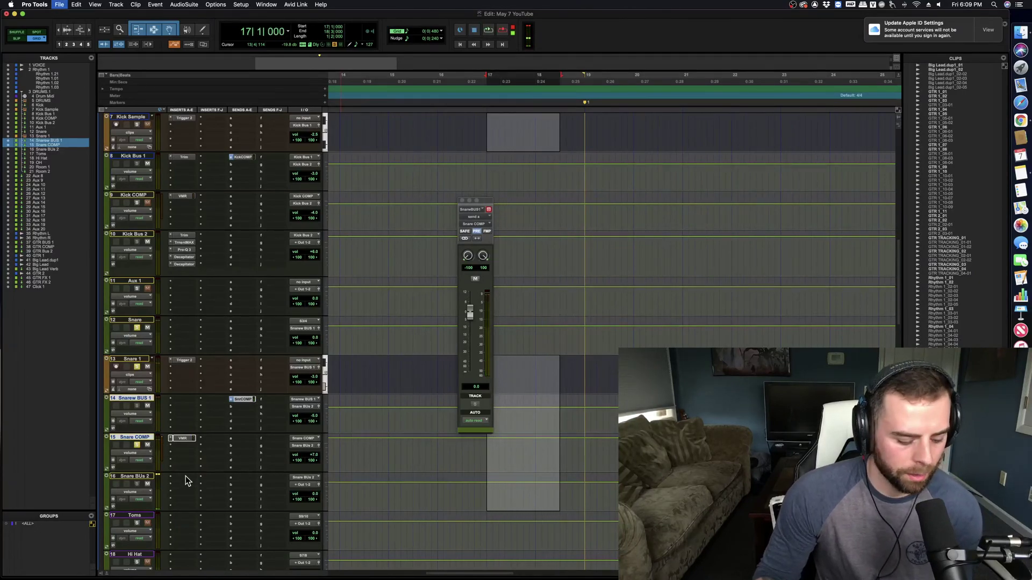
Step: Insert a Trim plug-in on Snare BUs 2 and reduce its gain to about -9 dB
{"action": "left_click", "coordinate": [187, 480]}
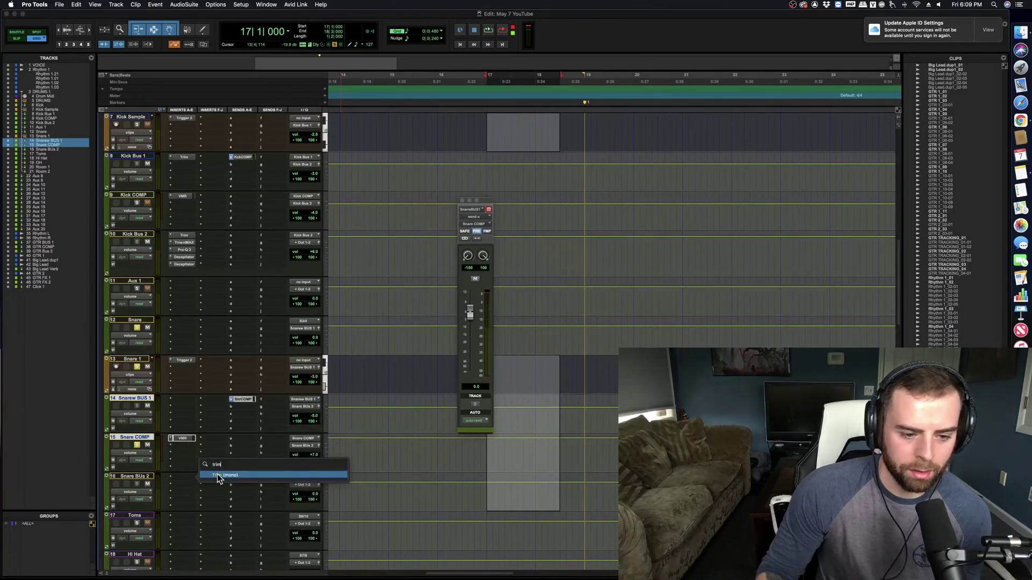
{"action": "left_click", "coordinate": [217, 474]}
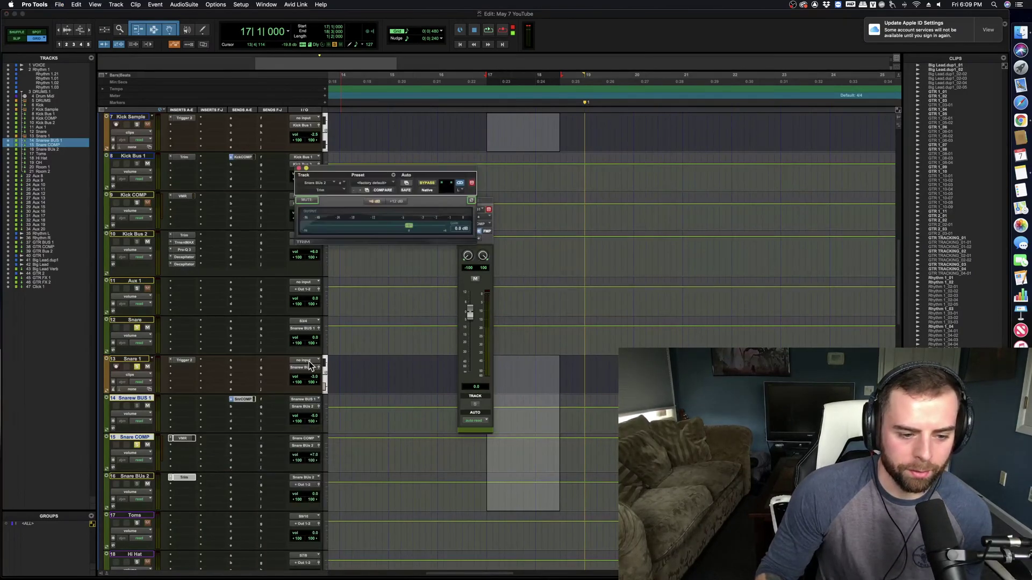
{"action": "left_click", "coordinate": [408, 224]}
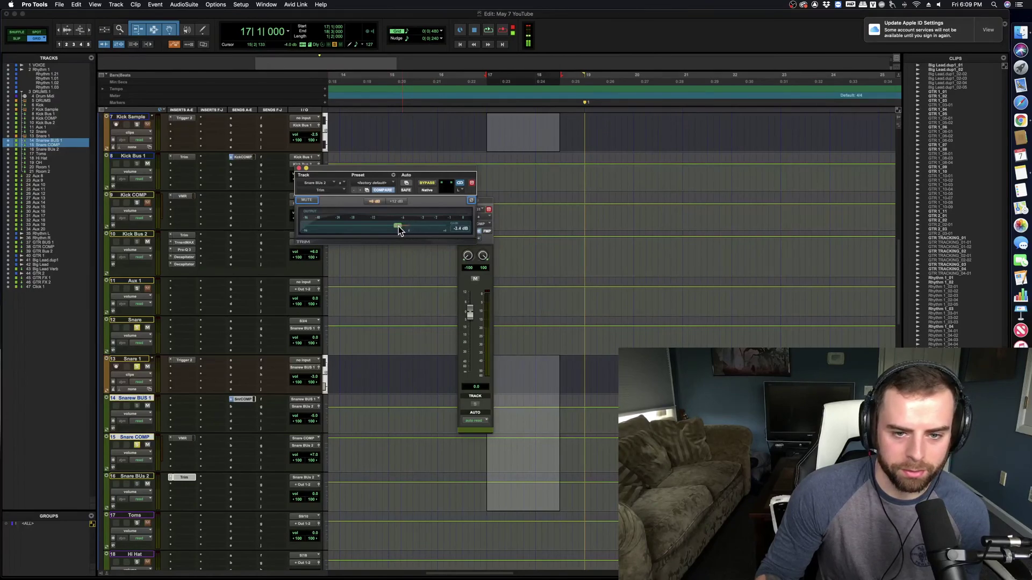
{"action": "key", "text": "space"}
{"action": "left_click_drag", "start_coordinate": [398, 230], "coordinate": [386, 226]}
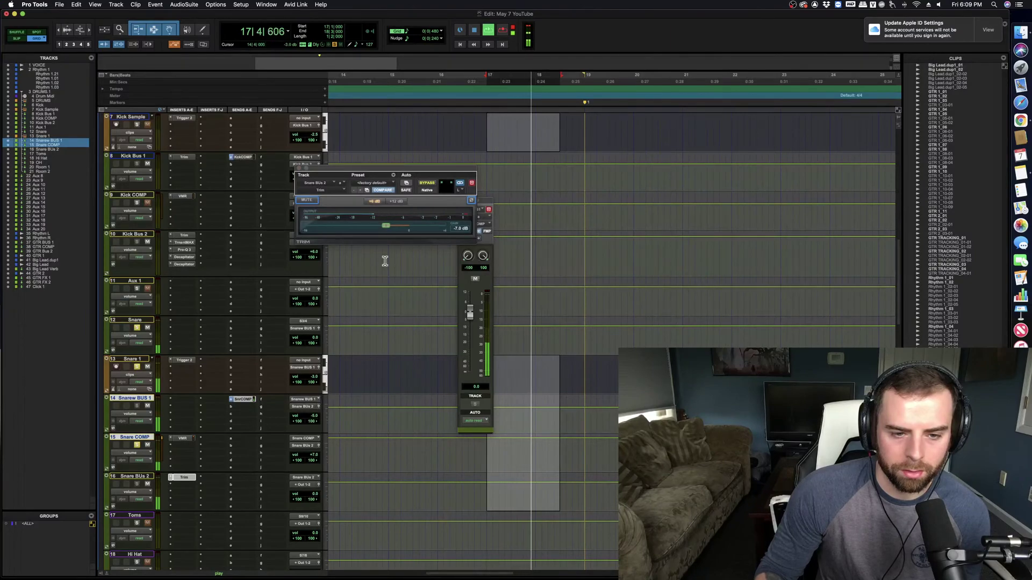
{"action": "left_click_drag", "start_coordinate": [385, 230], "coordinate": [383, 230]}
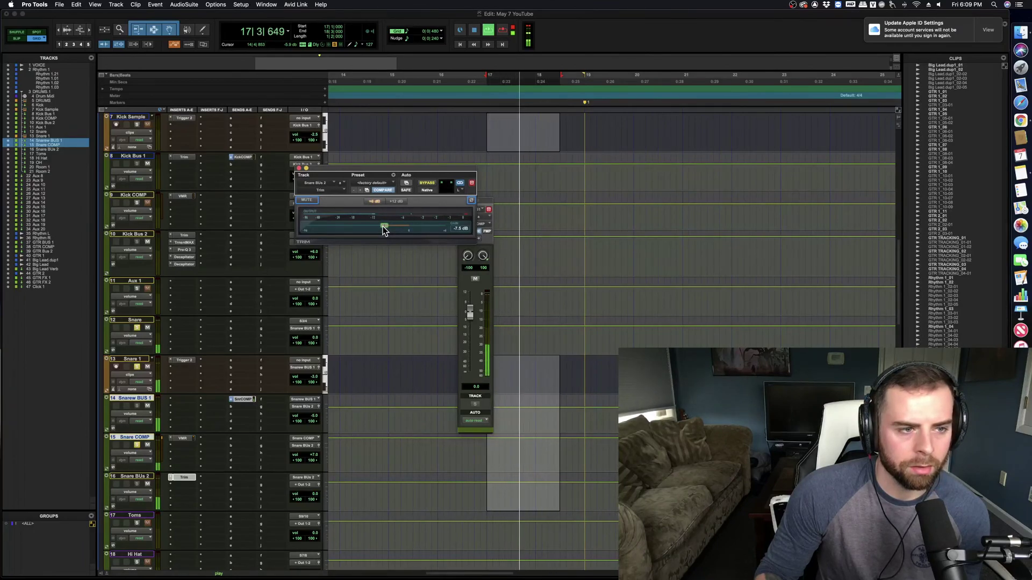
{"action": "left_click_drag", "start_coordinate": [383, 230], "coordinate": [376, 227]}
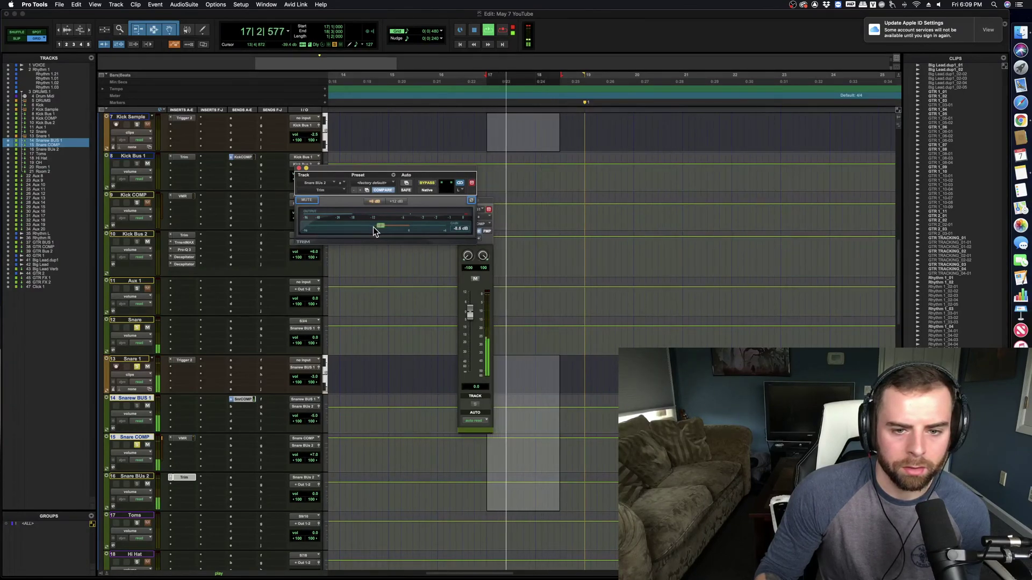
{"action": "left_click_drag", "start_coordinate": [373, 227], "coordinate": [368, 230]}
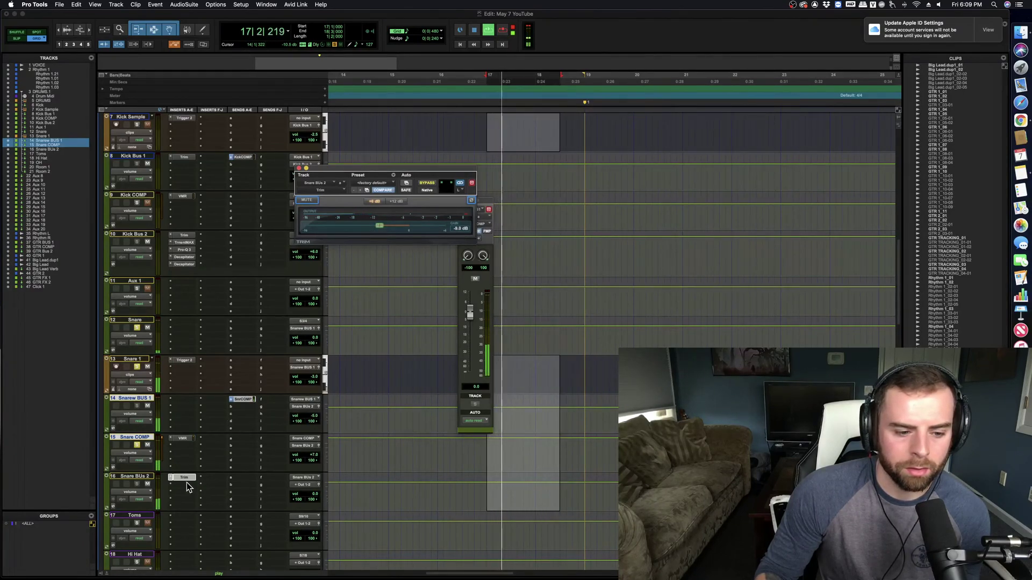
{"action": "key", "text": "space"}
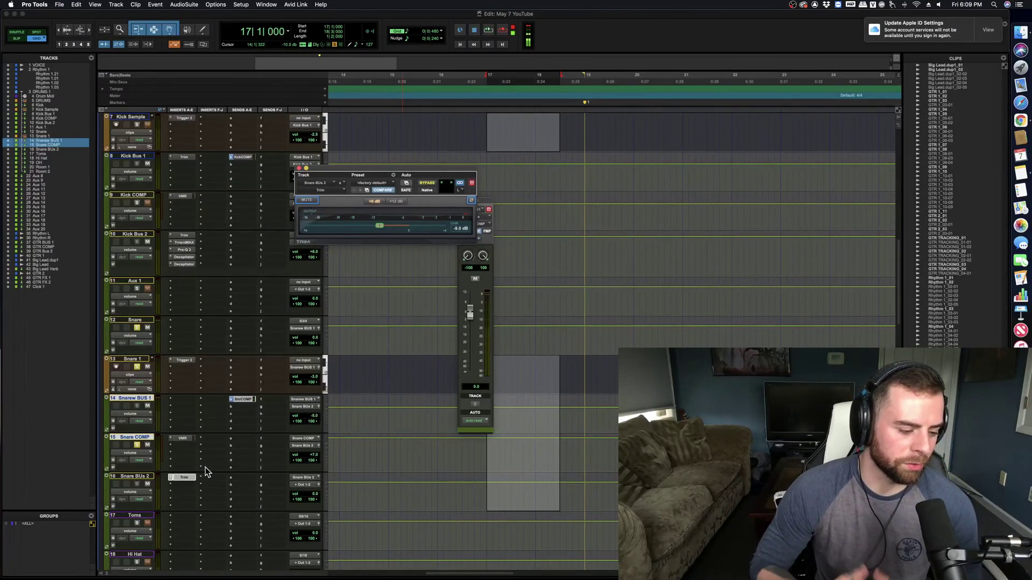
Step: Look through the sample folders in the Trigger 2 browser on the Snare 1 track
{"action": "left_click", "coordinate": [184, 360]}
{"action": "left_click", "coordinate": [321, 242]}
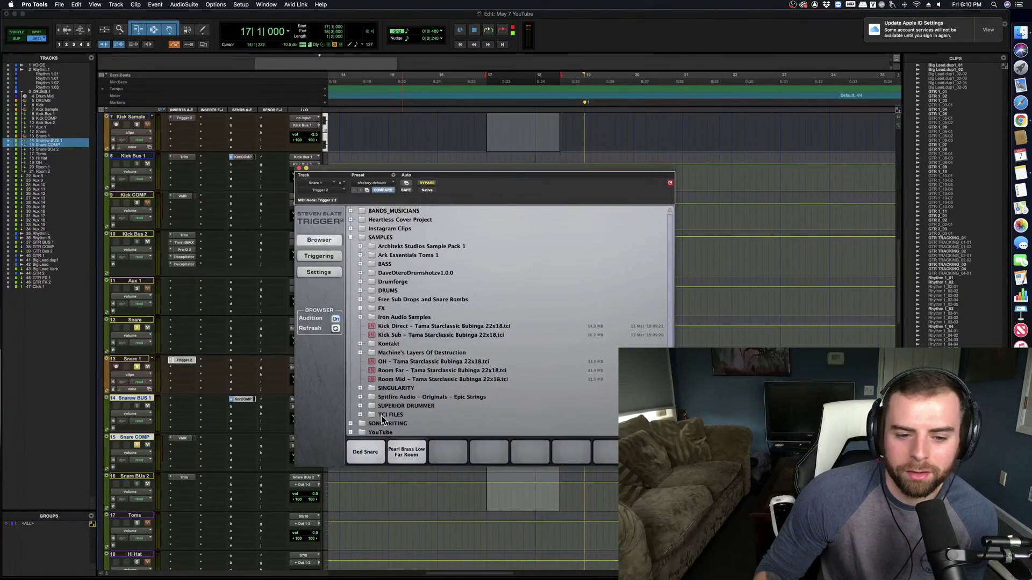
{"action": "scroll", "coordinate": [381, 417], "scroll_direction": "down", "scroll_amount": 1}
{"action": "scroll", "coordinate": [388, 301], "scroll_direction": "up", "scroll_amount": 1}
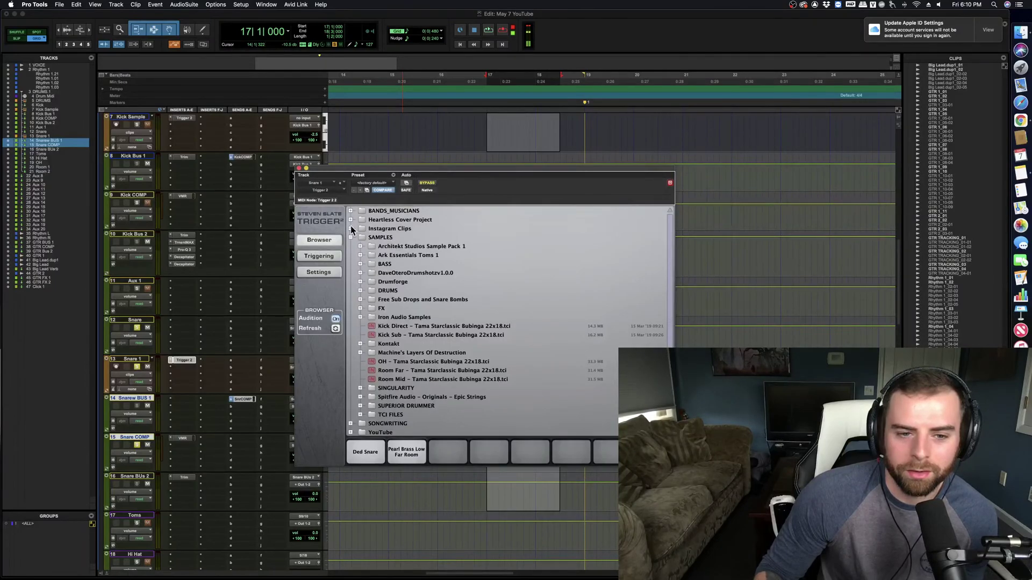
{"action": "left_click", "coordinate": [377, 231]}
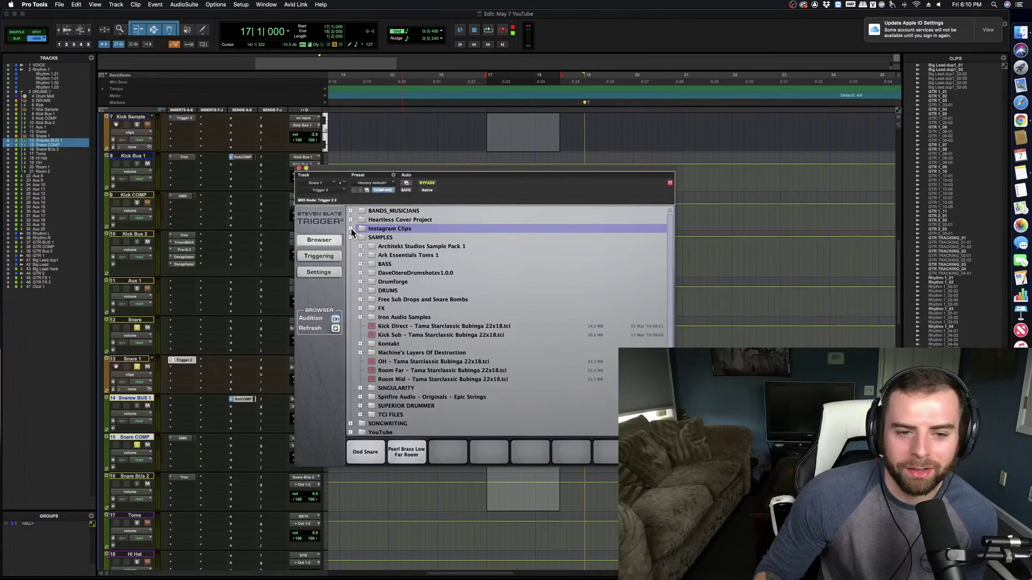
{"action": "left_click", "coordinate": [300, 168]}
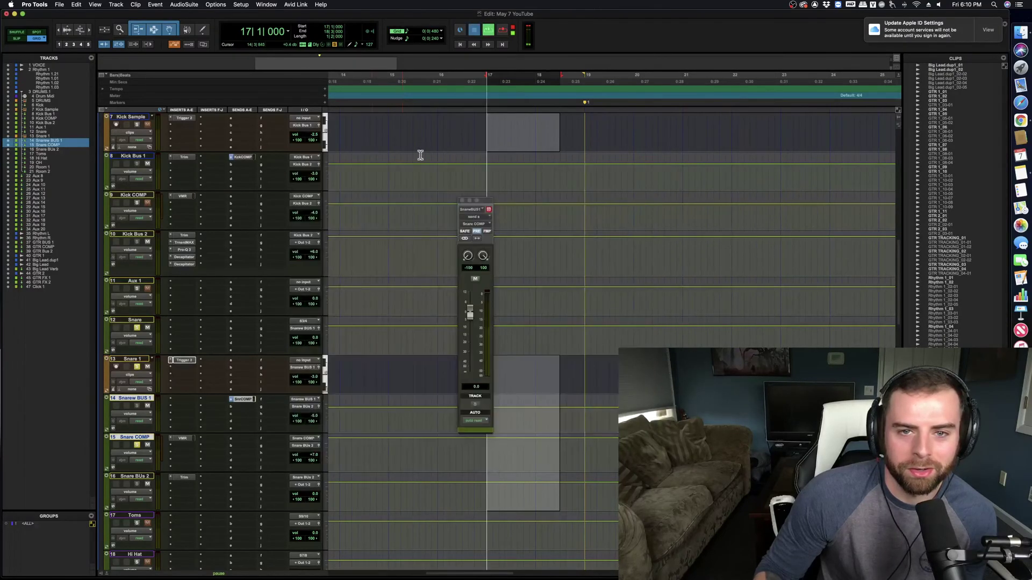
Step: Listen to the soloed snare loop again and save the session
{"action": "key", "text": "space"}
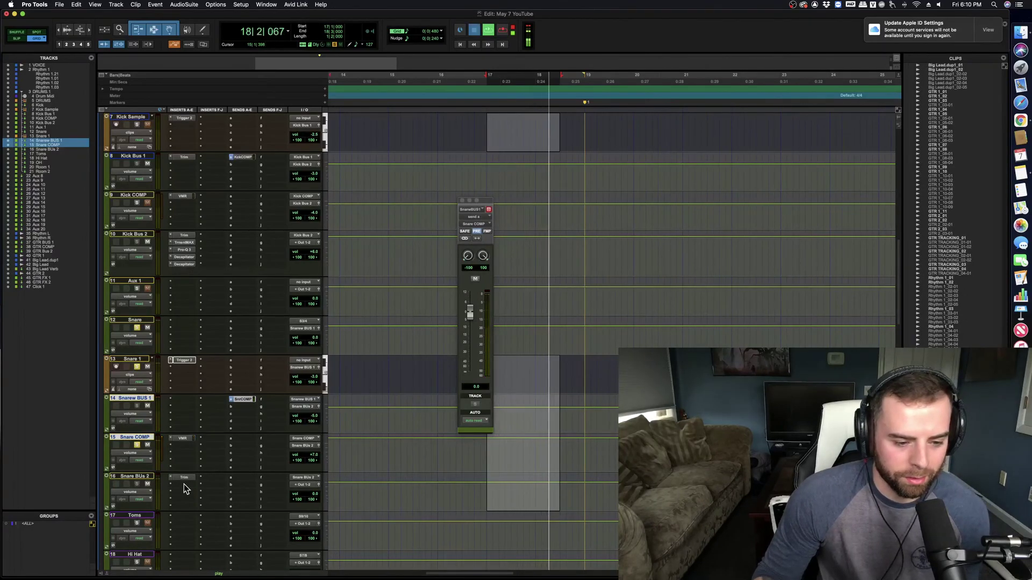
{"action": "key", "text": "space"}
{"action": "key", "text": "super+s"}
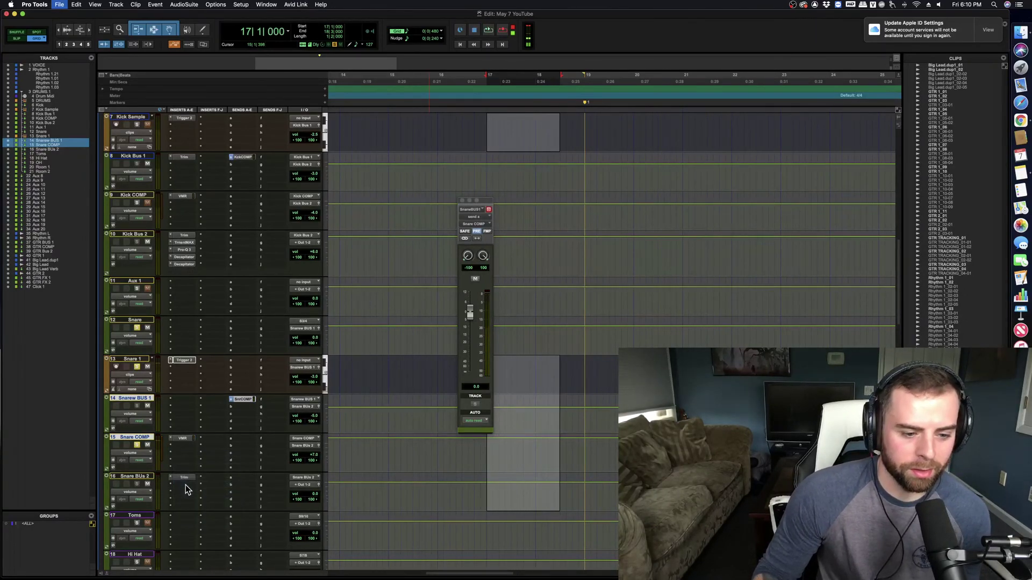
Step: Insert the stereo Transient Master-AAX plug-in on Snare BUs 2 below the Trim
{"action": "left_click", "coordinate": [185, 485]}
{"action": "type", "text": "tran"}
{"action": "key", "text": "Return"}
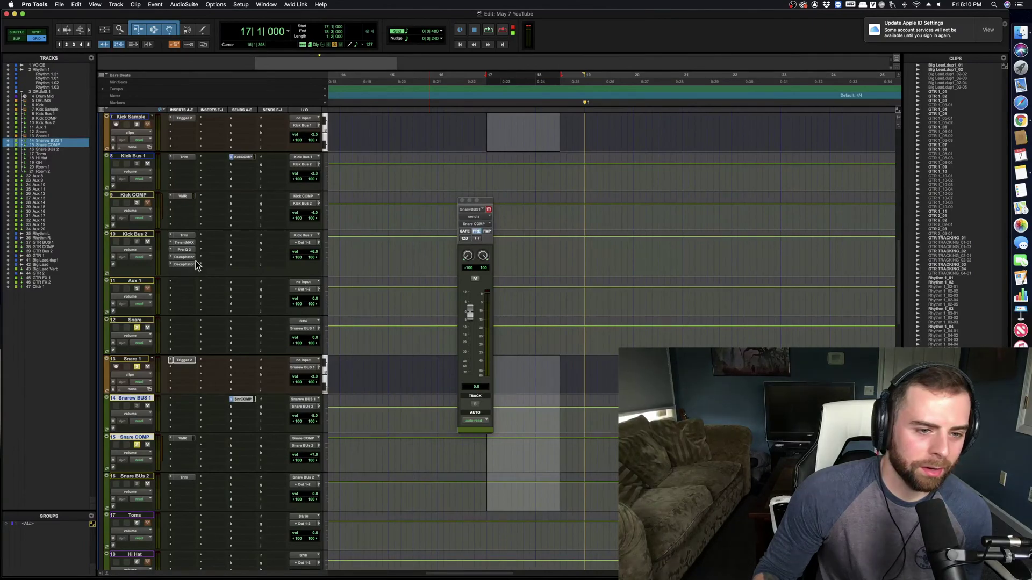
{"action": "left_click", "coordinate": [179, 487]}
{"action": "left_click", "coordinate": [179, 487]}
{"action": "left_click", "coordinate": [182, 490]}
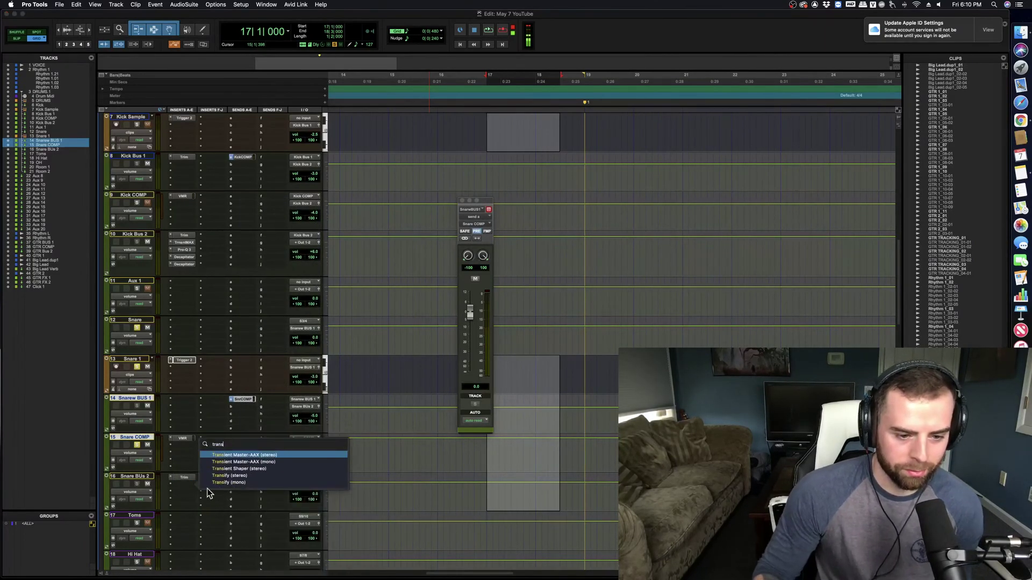
{"action": "left_click", "coordinate": [250, 460]}
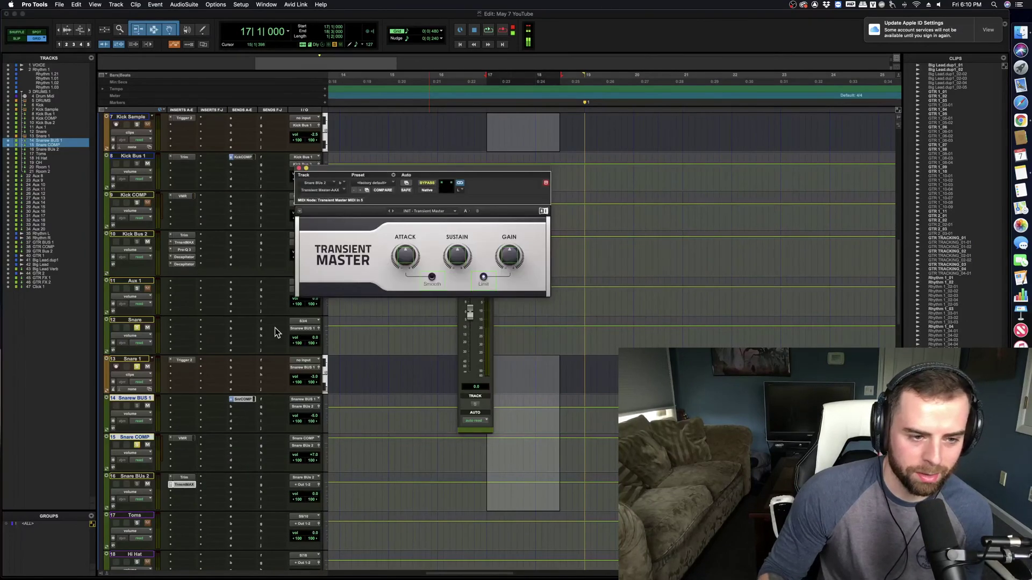
{"action": "left_click_drag", "start_coordinate": [406, 172], "coordinate": [403, 173]}
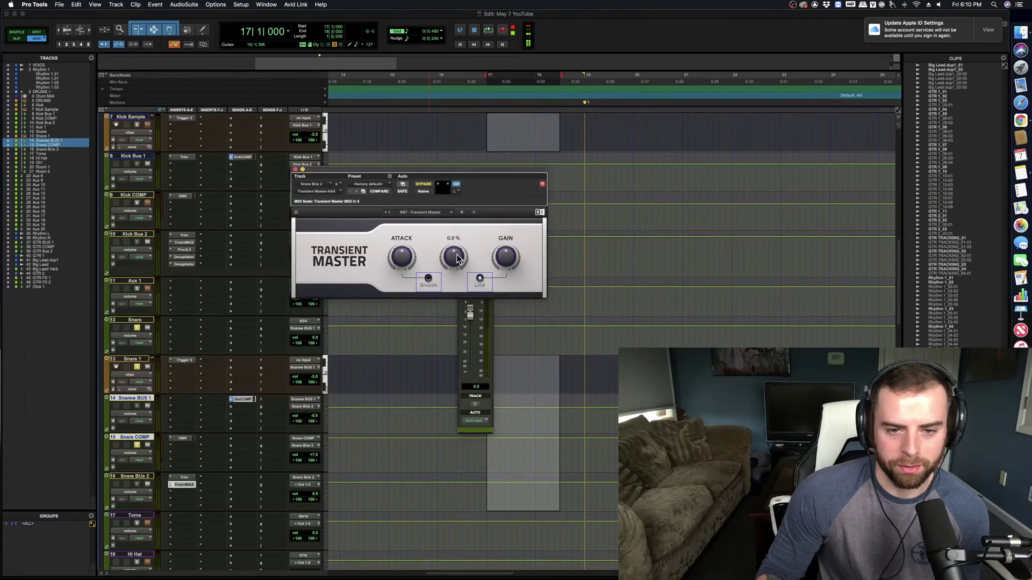
Step: Raise Transient Master's sustain to about 15% during playback, and insert the stereo FabFilter Pro-Q 3 below it on Snare BUs 2
{"action": "key", "text": "space"}
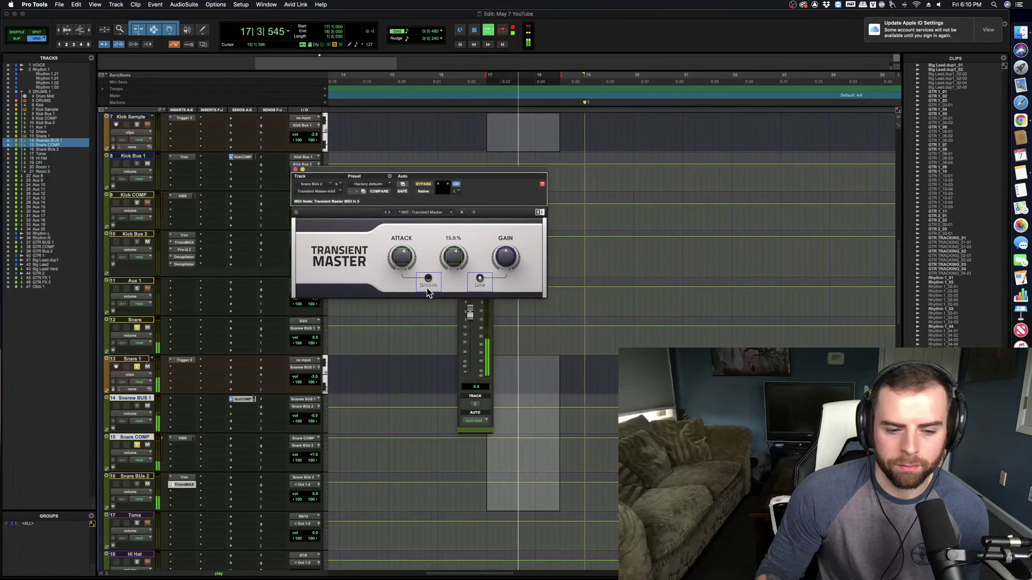
{"action": "left_click", "coordinate": [189, 493]}
{"action": "mouse_move", "coordinate": [207, 492]}
{"action": "mouse_move", "coordinate": [280, 203]}
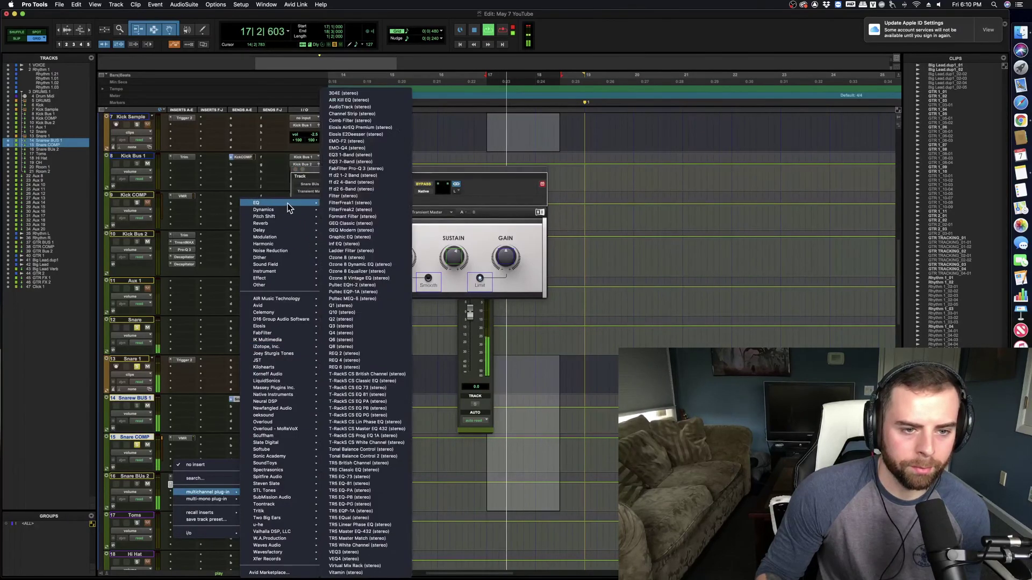
{"action": "left_click", "coordinate": [419, 261]}
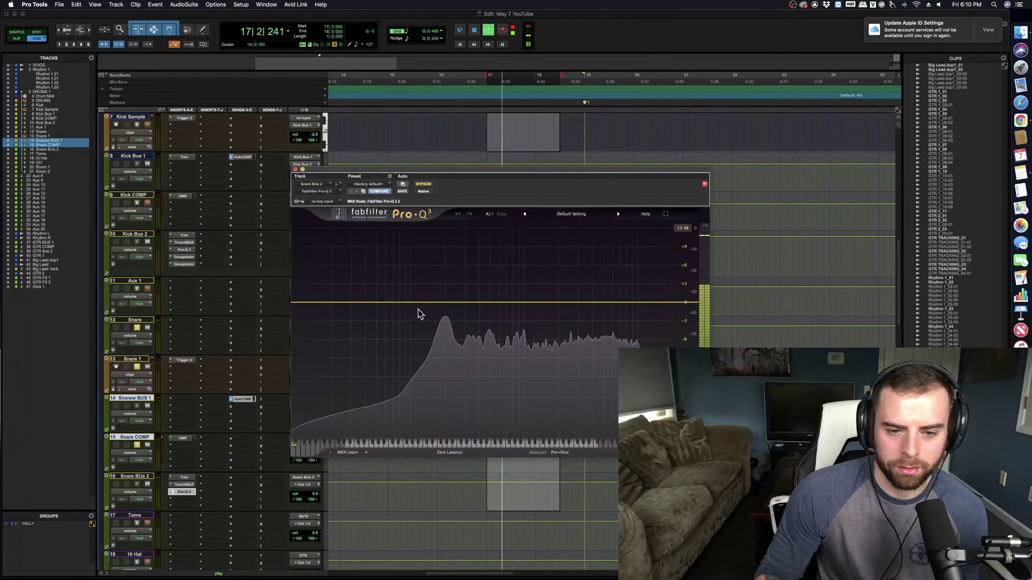
Step: Shape the snare in Pro-Q 3 with a 12 dB/oct low cut, a gentle high boost and about 1.7 dB more near 190 Hz
{"action": "left_click", "coordinate": [311, 302]}
{"action": "left_click_drag", "start_coordinate": [365, 413], "coordinate": [361, 360]}
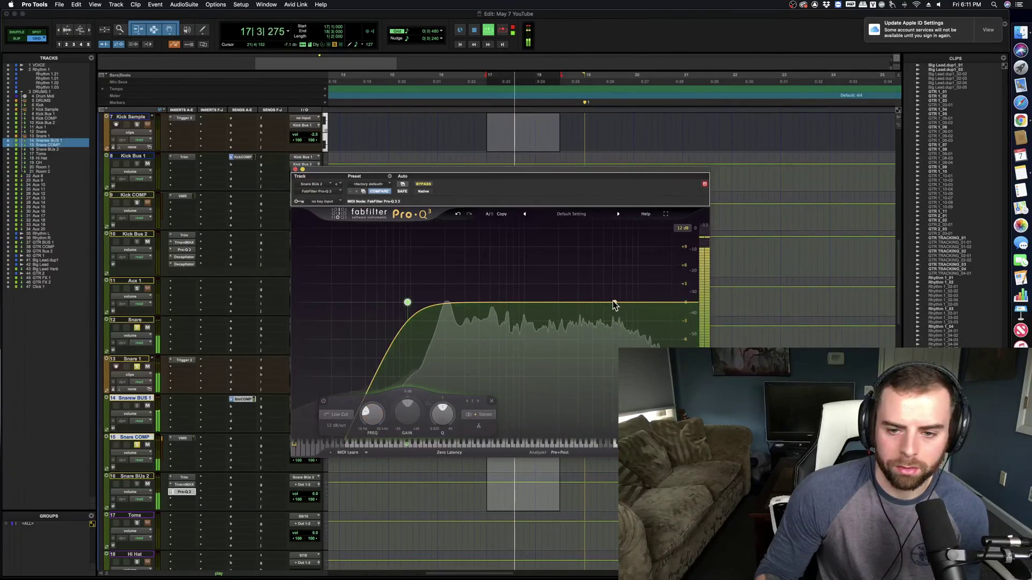
{"action": "left_click_drag", "start_coordinate": [580, 303], "coordinate": [654, 291]}
{"action": "left_click", "coordinate": [537, 302]}
{"action": "left_click_drag", "start_coordinate": [537, 302], "coordinate": [443, 291]}
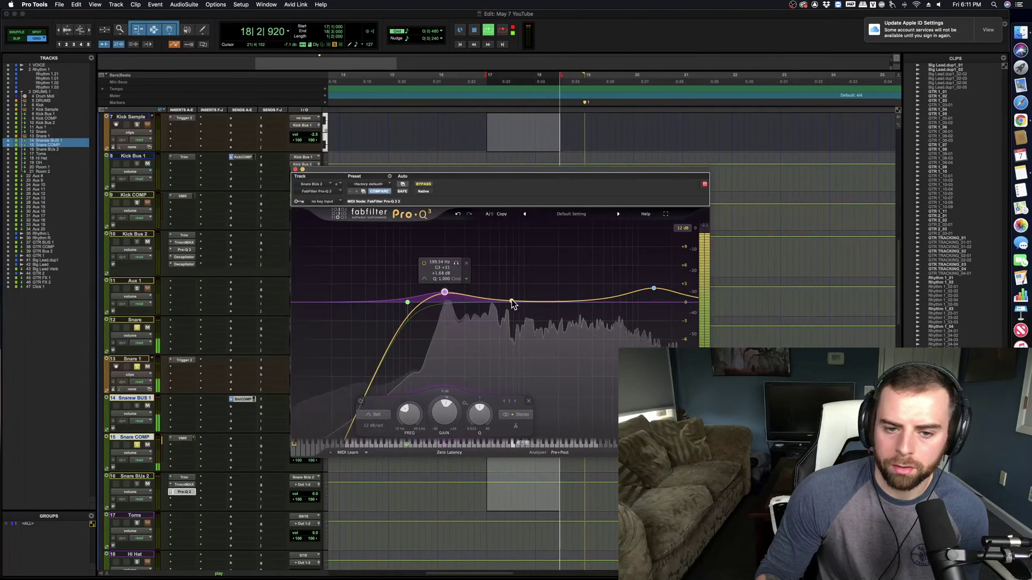
Step: Sweep a narrow boosted bell band through the low mids to about 536 Hz and turn it into a slight cut
{"action": "left_click_drag", "start_coordinate": [515, 300], "coordinate": [481, 235]}
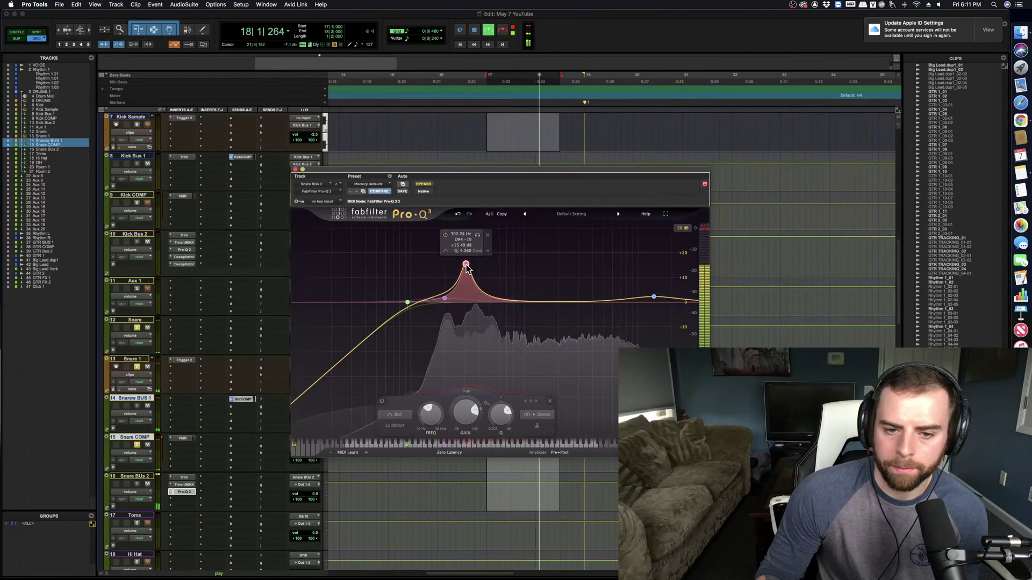
{"action": "left_click_drag", "start_coordinate": [461, 267], "coordinate": [457, 267]}
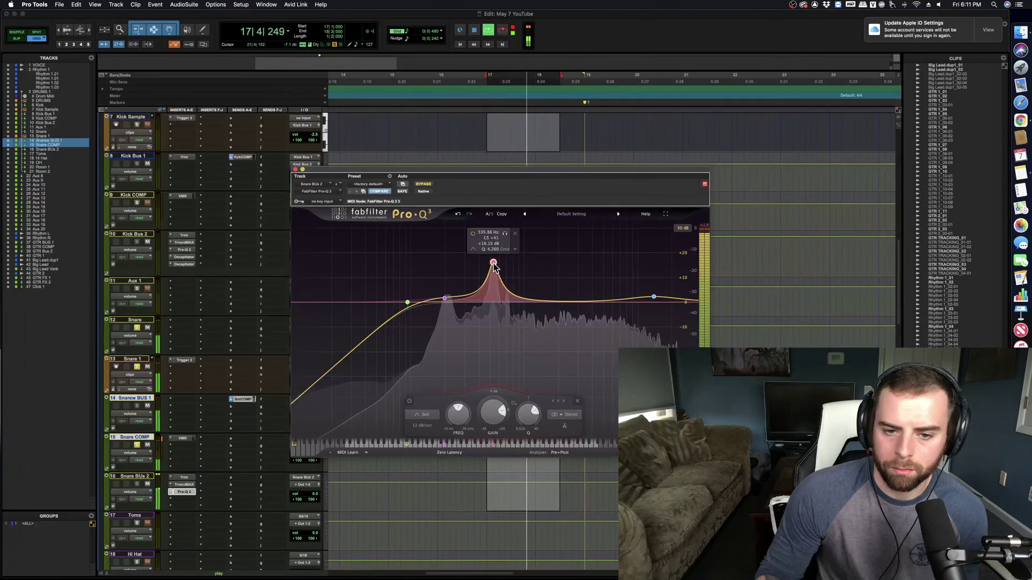
{"action": "double_click", "coordinate": [497, 413]}
{"action": "key", "text": "space"}
{"action": "key", "text": "space"}
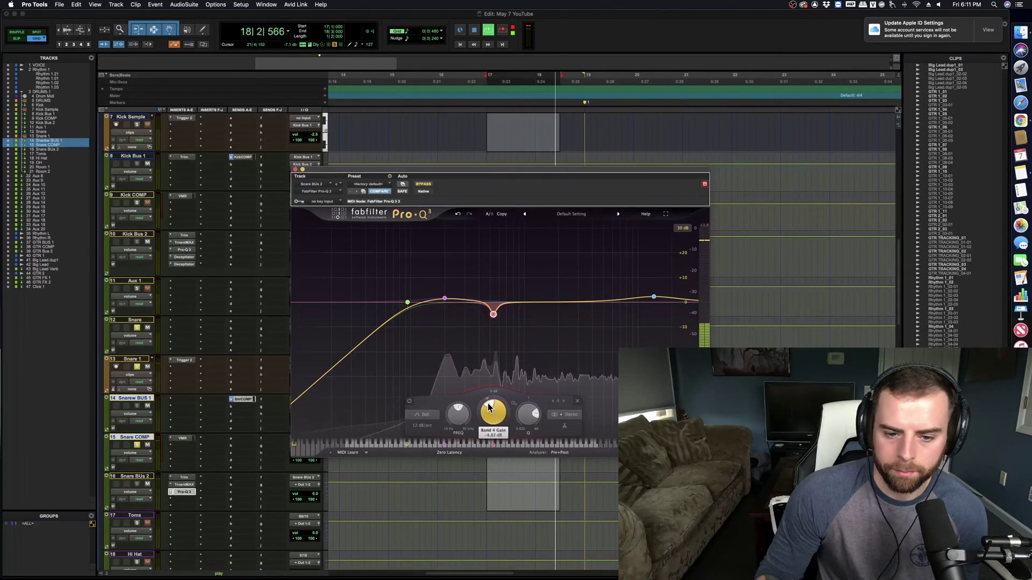
{"action": "scroll", "coordinate": [490, 407], "scroll_direction": "up", "scroll_amount": 3}
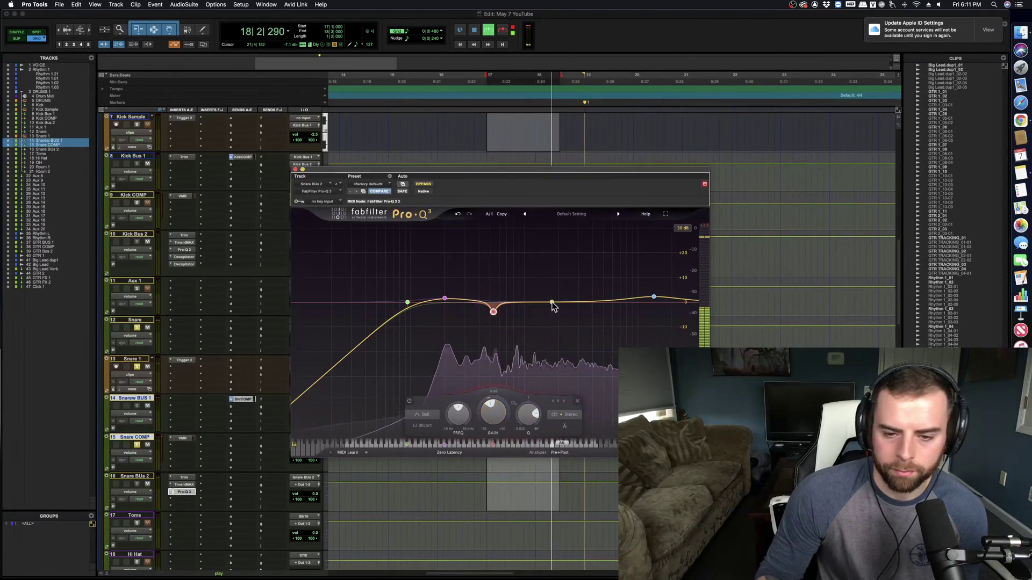
Step: Add a bell boost of about 2.5 dB near 6.7 kHz, compare the EQ with its bypassed sound, and close the plug-in
{"action": "left_click_drag", "start_coordinate": [563, 302], "coordinate": [618, 298]}
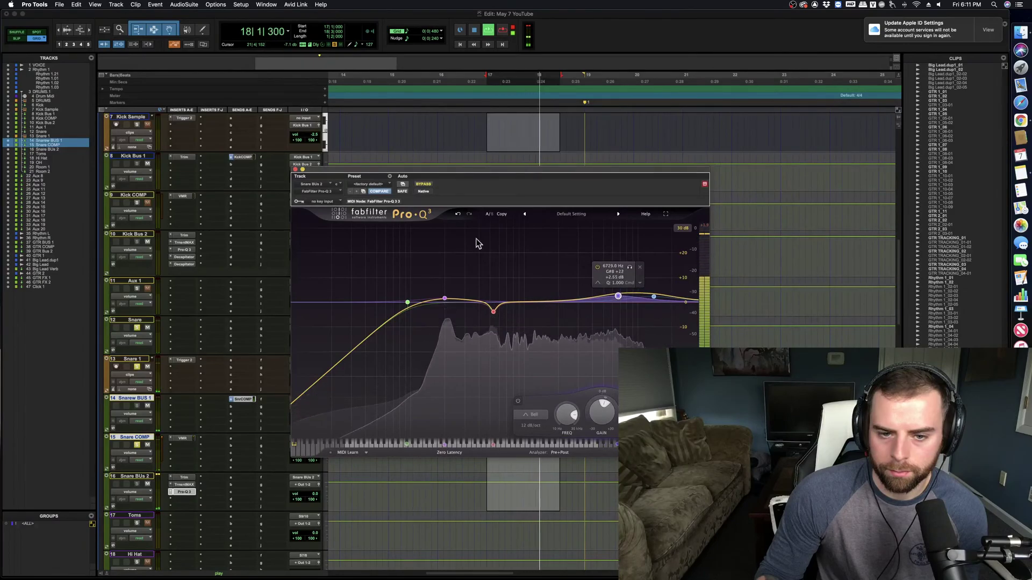
{"action": "left_click", "coordinate": [425, 185]}
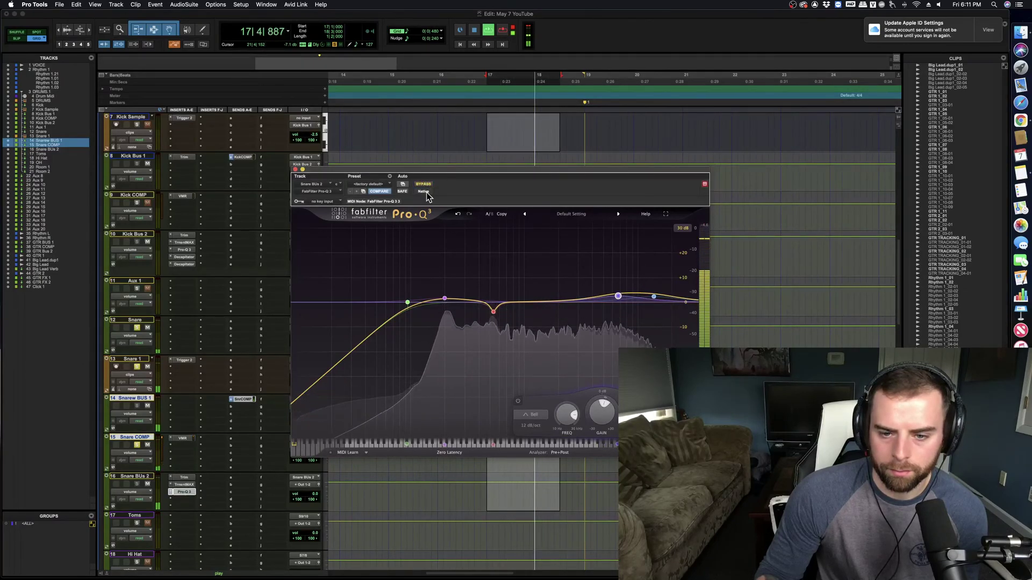
{"action": "left_click", "coordinate": [295, 170]}
{"action": "key", "text": "space"}
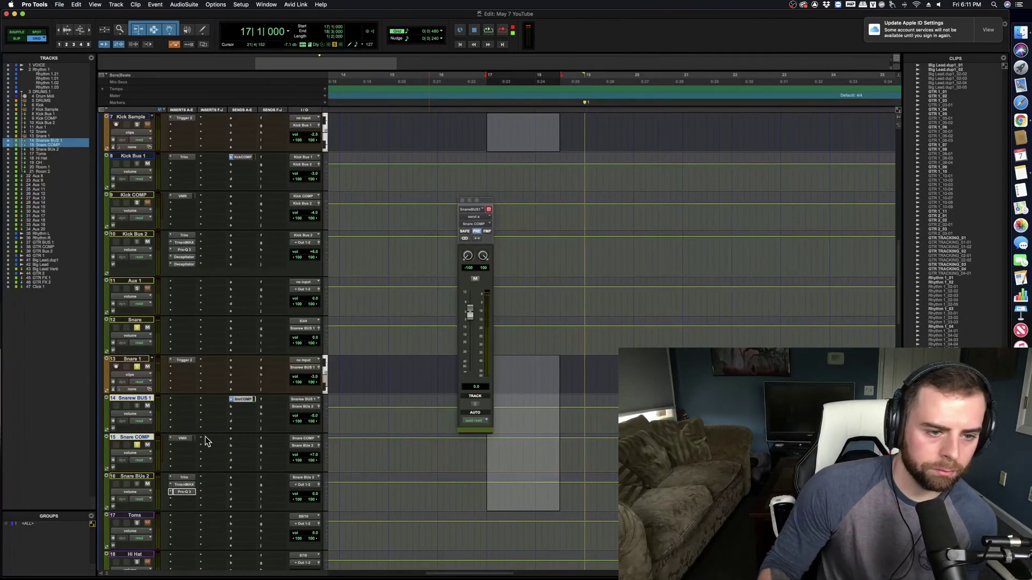
Step: Insert a Decapitator plug-in in the next free insert slot of the Snare BUs 2 track and play the looped selection
{"action": "left_click", "coordinate": [184, 500]}
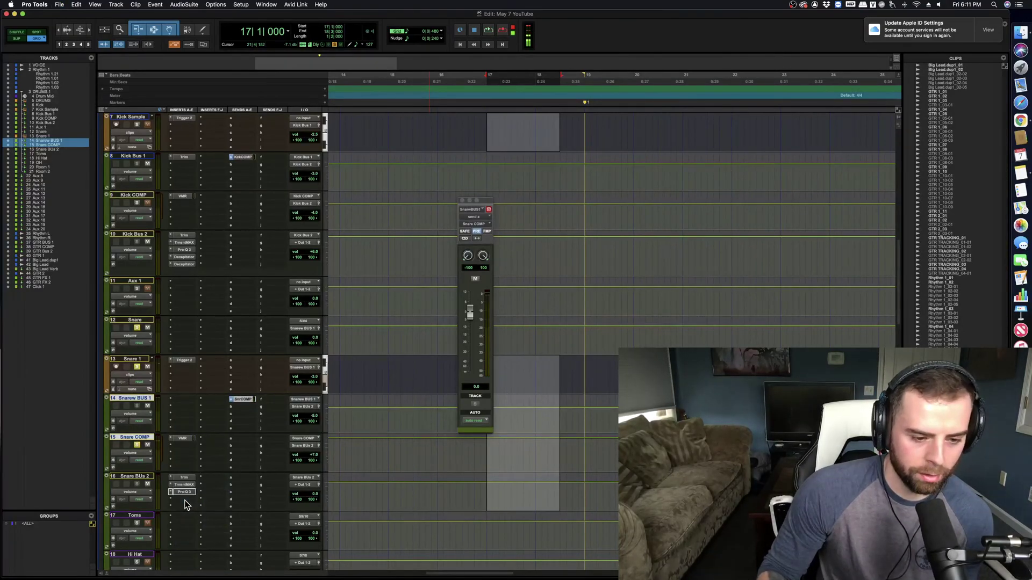
{"action": "type", "text": "dec"}
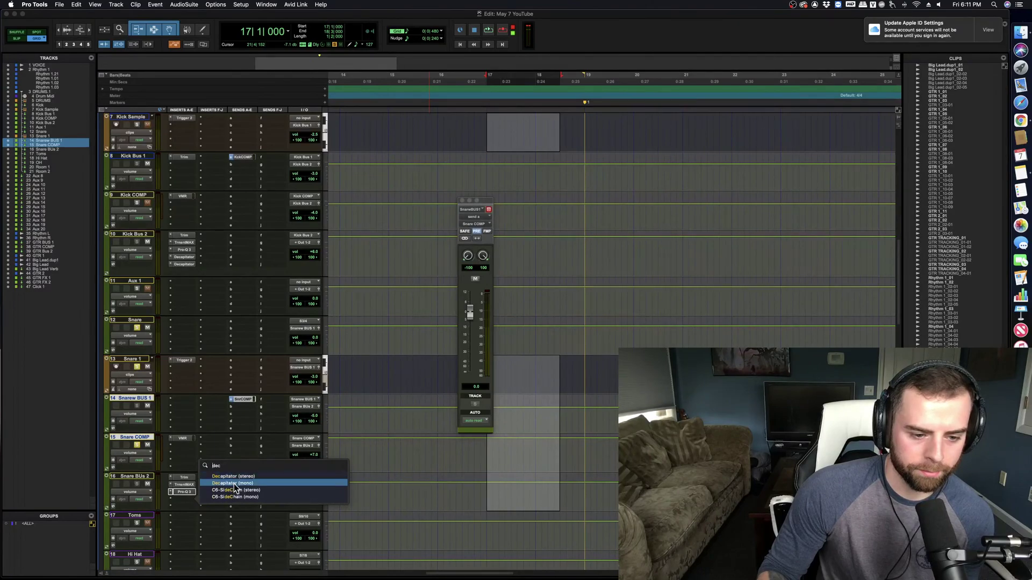
{"action": "left_click", "coordinate": [235, 484]}
{"action": "key", "text": "space"}
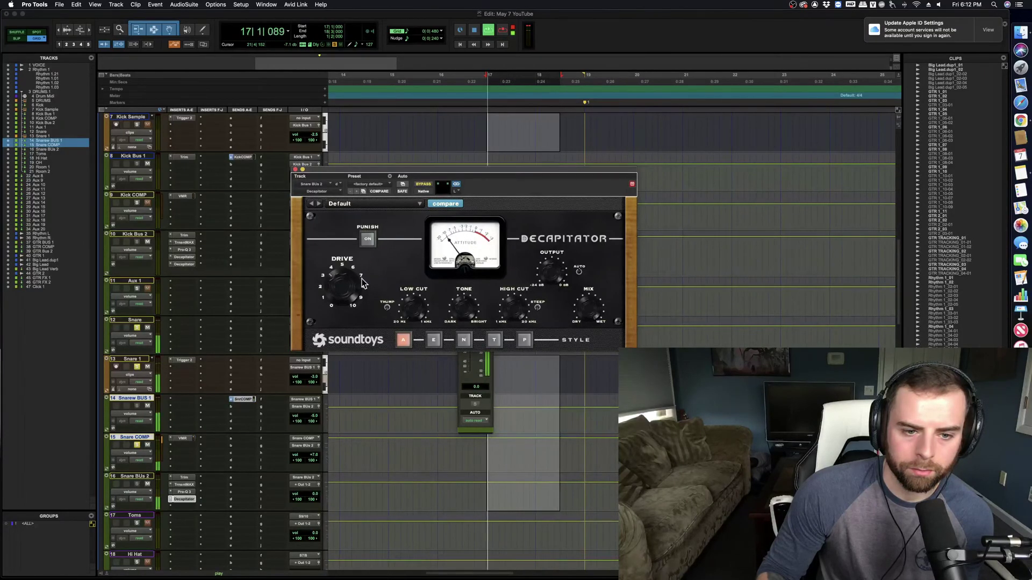
Step: Audition the Decapitator's E, N, T and P styles during playback, settle on style E, then close the plug-in and stop playback
{"action": "left_click", "coordinate": [434, 339]}
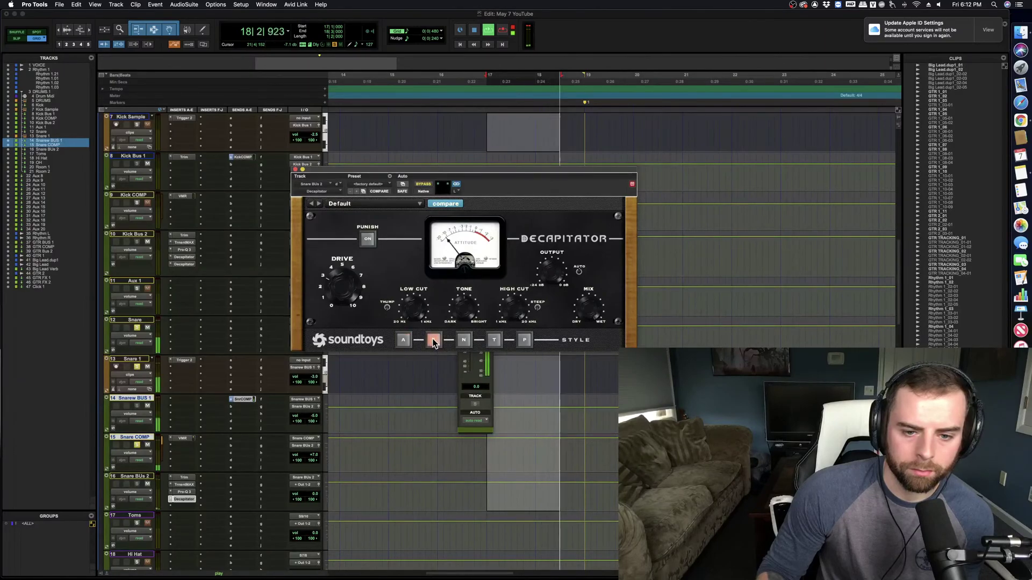
{"action": "left_click", "coordinate": [465, 341]}
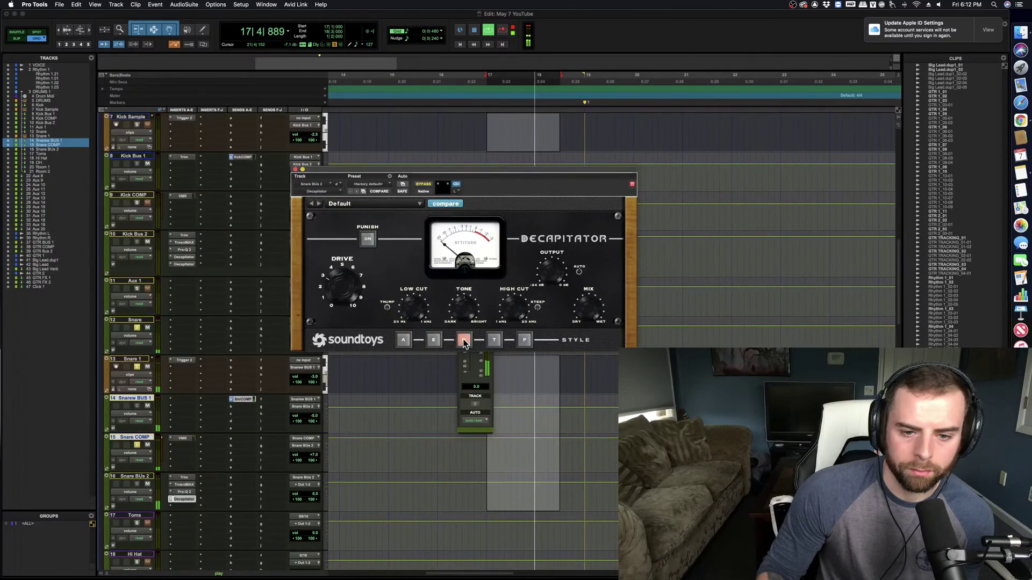
{"action": "left_click", "coordinate": [494, 341]}
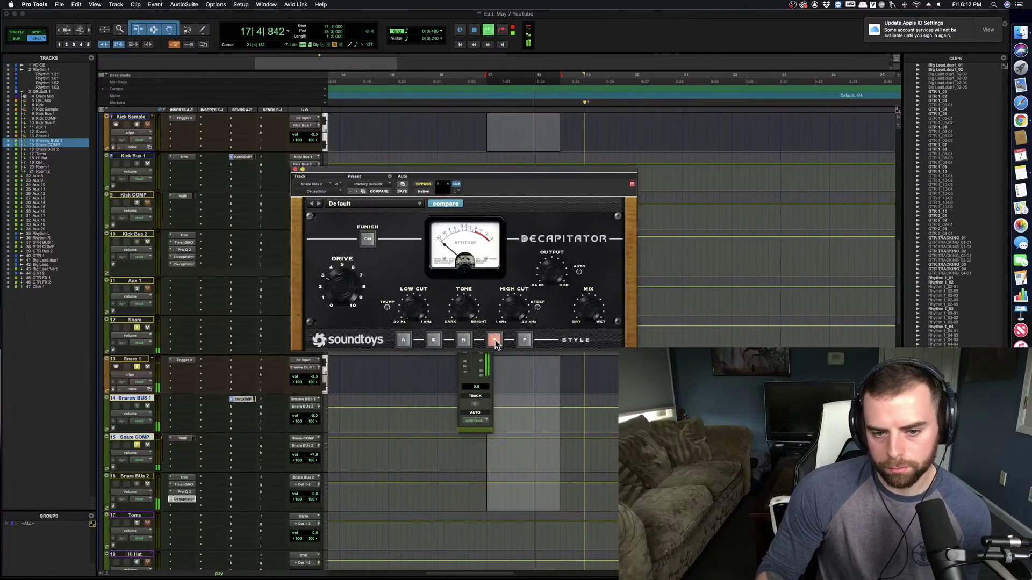
{"action": "left_click", "coordinate": [526, 341]}
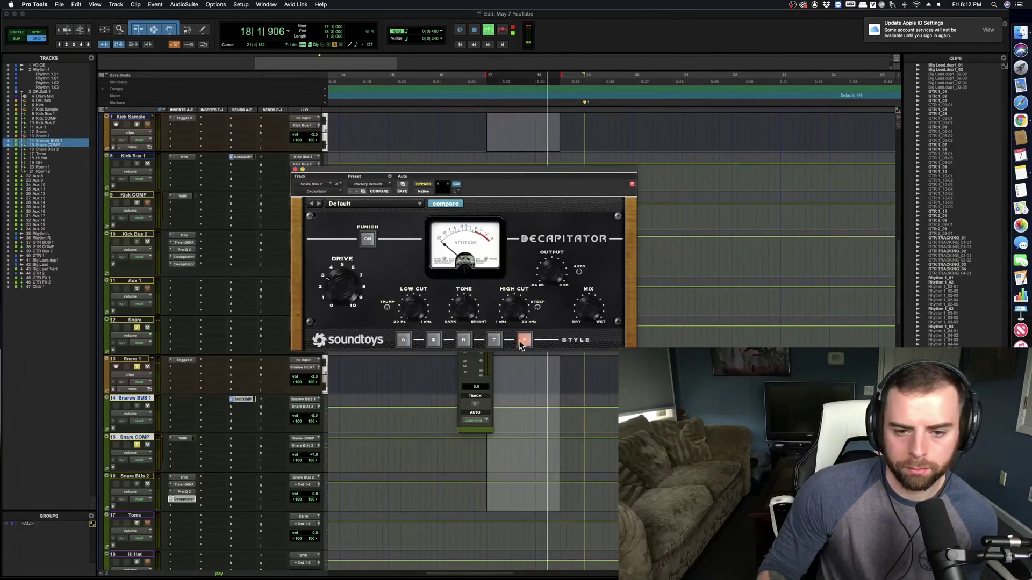
{"action": "left_click", "coordinate": [465, 341]}
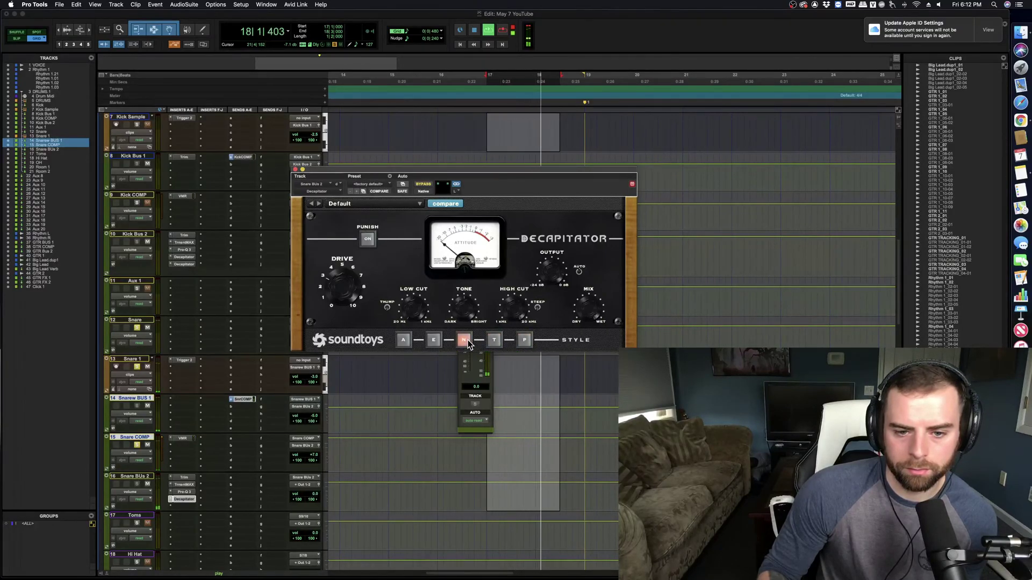
{"action": "left_click", "coordinate": [435, 341]}
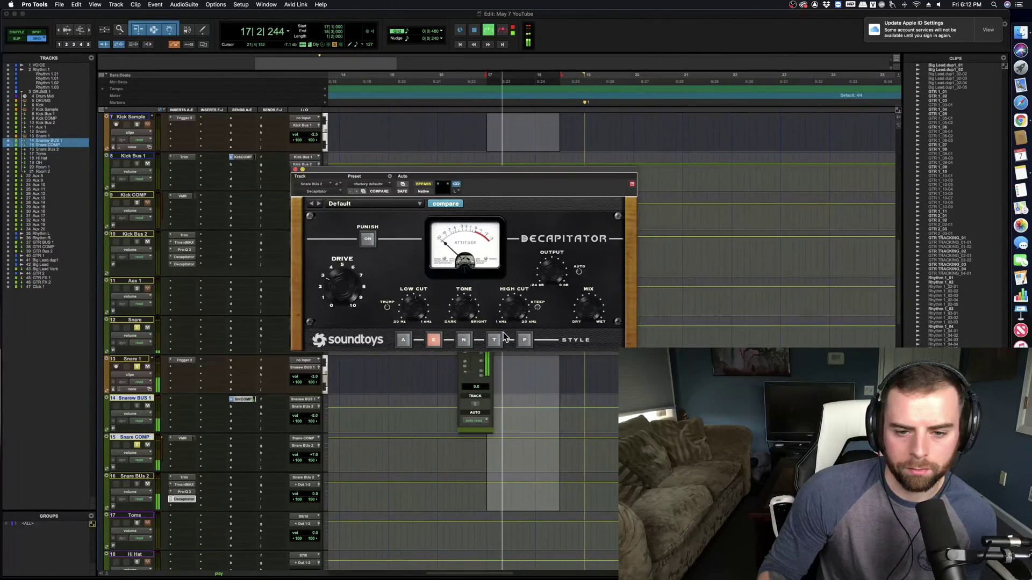
{"action": "left_click", "coordinate": [295, 171]}
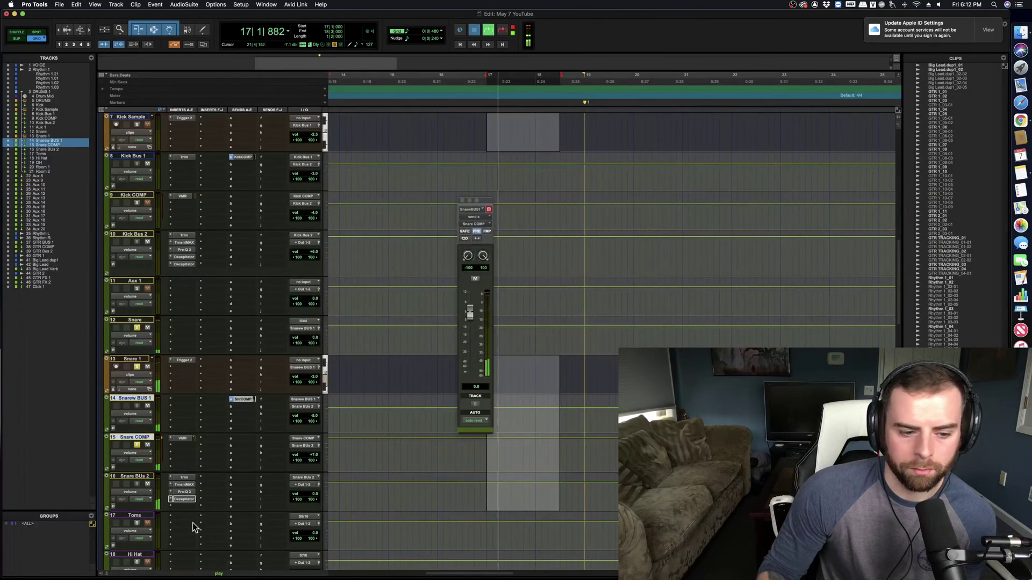
{"action": "key", "text": "space"}
Step: Add a second Decapitator after the first one on Snare BUs 2 and enable Punish
{"action": "left_click", "coordinate": [188, 507]}
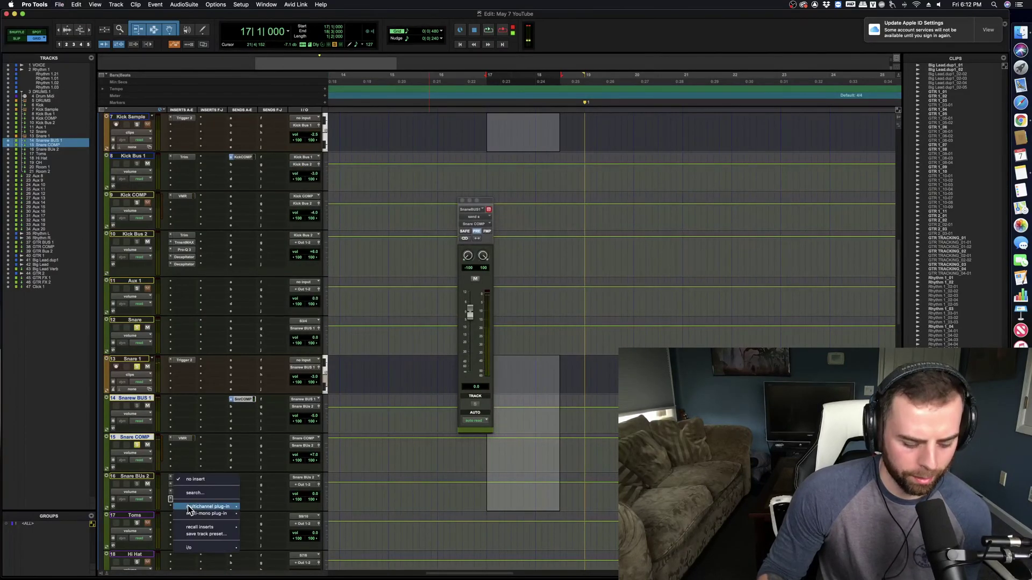
{"action": "type", "text": "dec"}
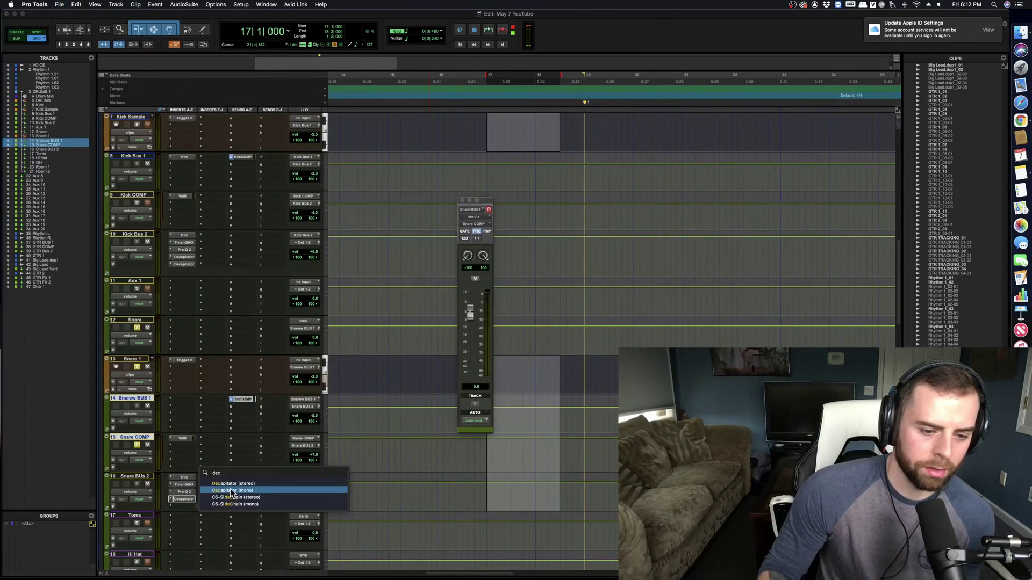
{"action": "left_click", "coordinate": [233, 483]}
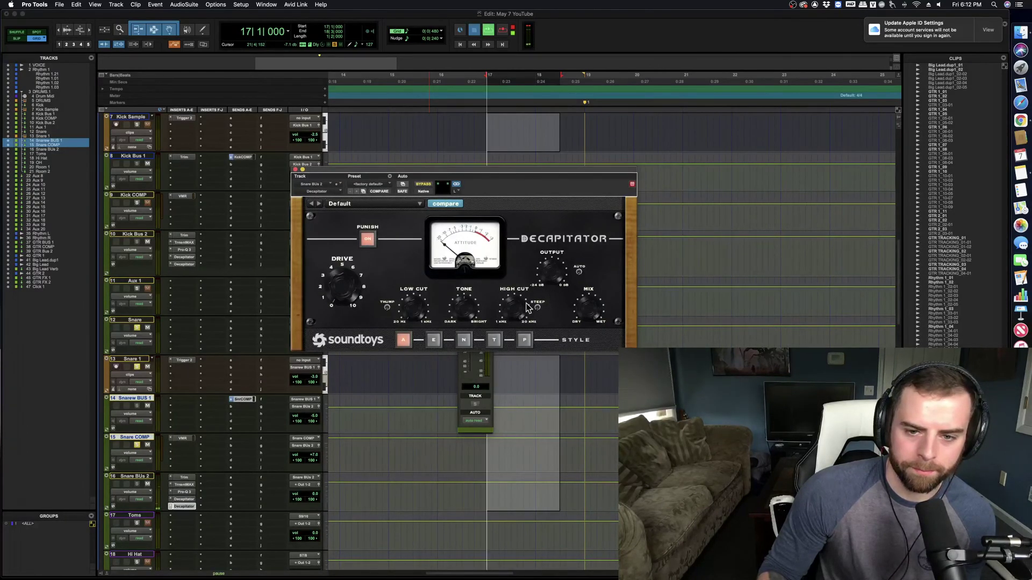
Step: Set the second Decapitator's mix to 45% while the loop plays, and close the plug-in window
{"action": "key", "text": "space"}
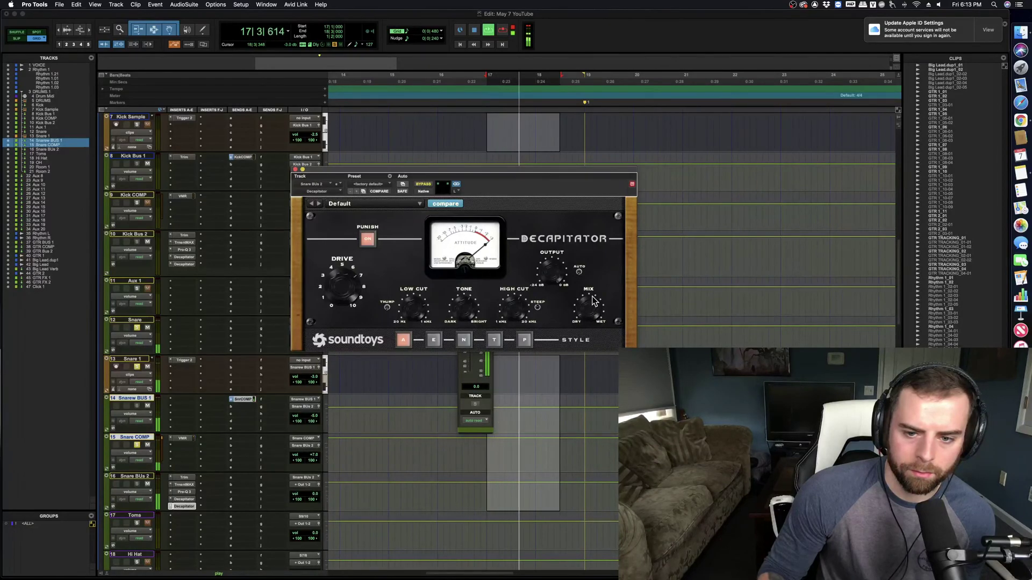
{"action": "mouse_move", "coordinate": [591, 312]}
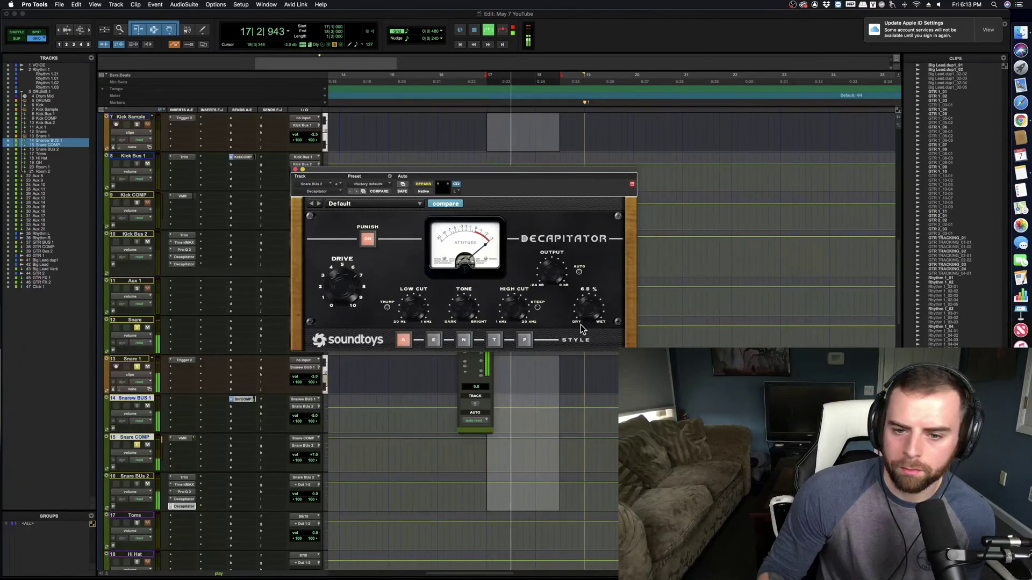
{"action": "left_click_drag", "start_coordinate": [580, 325], "coordinate": [579, 335]}
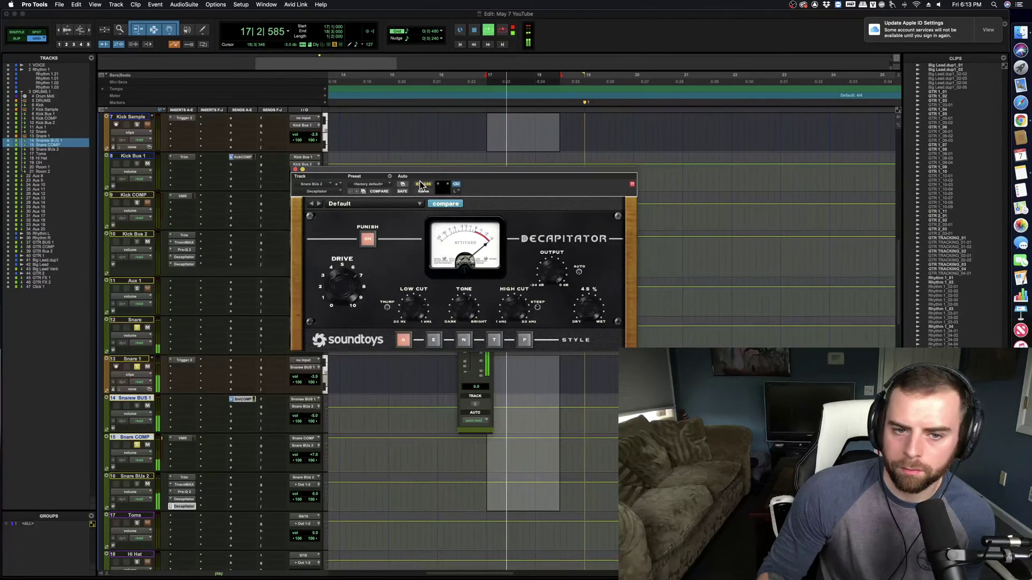
{"action": "left_click", "coordinate": [295, 169]}
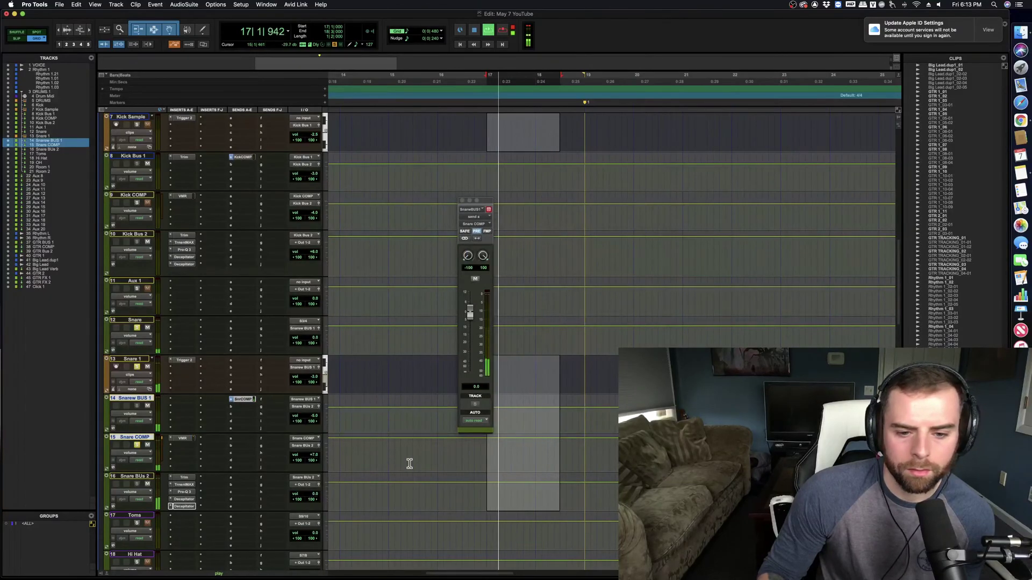
Step: Move the playback start to bar 19 and briefly play the drums from there
{"action": "scroll", "coordinate": [538, 377], "scroll_direction": "up", "scroll_amount": 5}
{"action": "key", "text": "space"}
{"action": "left_click", "coordinate": [582, 281]}
{"action": "key", "text": "space"}
{"action": "scroll", "coordinate": [575, 291], "scroll_direction": "right", "scroll_amount": 2}
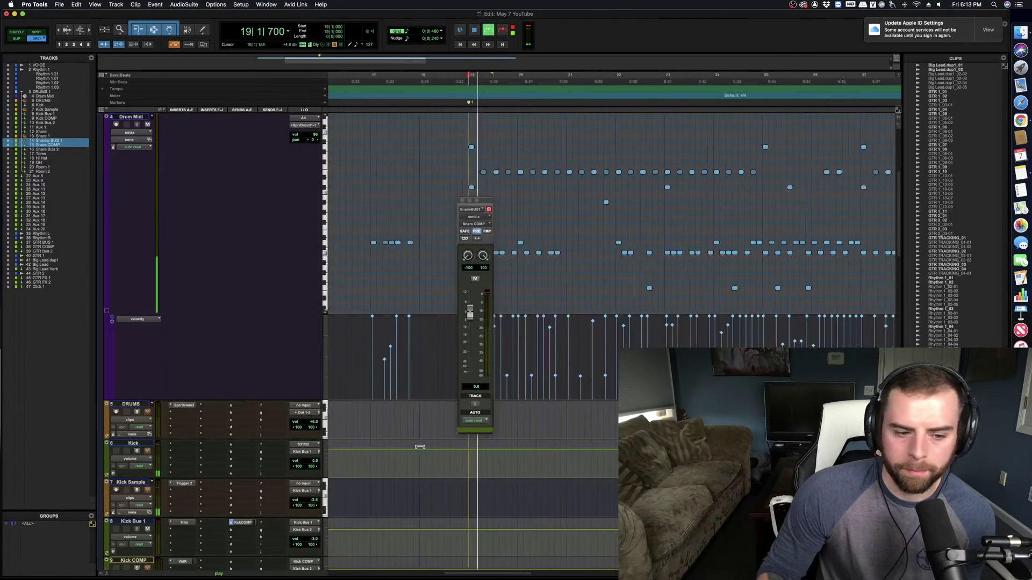
{"action": "scroll", "coordinate": [322, 430], "scroll_direction": "down", "scroll_amount": 5}
{"action": "key", "text": "space"}
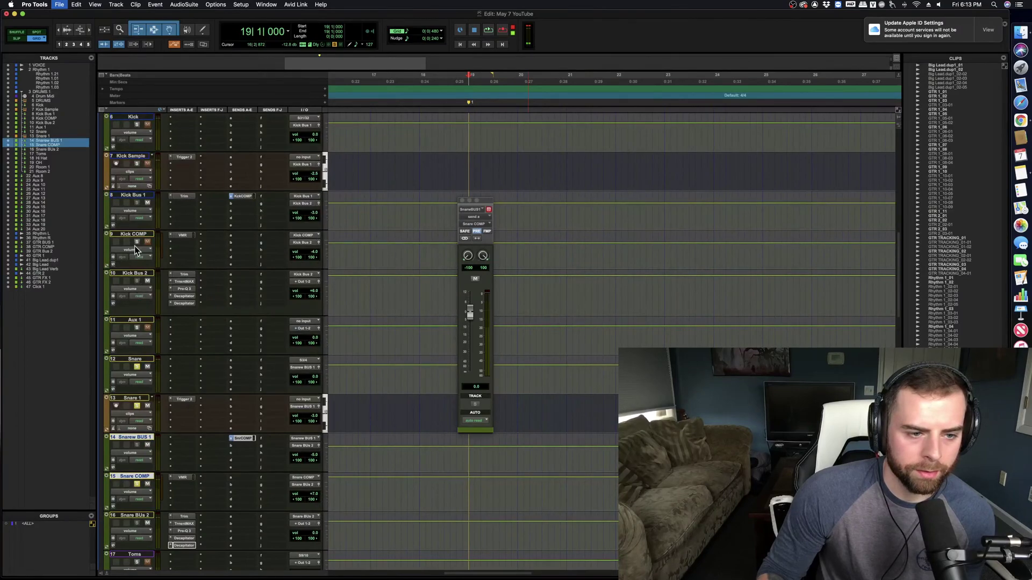
Step: Solo the Kick COMP and Kick Sample tracks and play them together with the soloed snare tracks
{"action": "left_click", "coordinate": [136, 242]}
{"action": "left_click", "coordinate": [136, 164]}
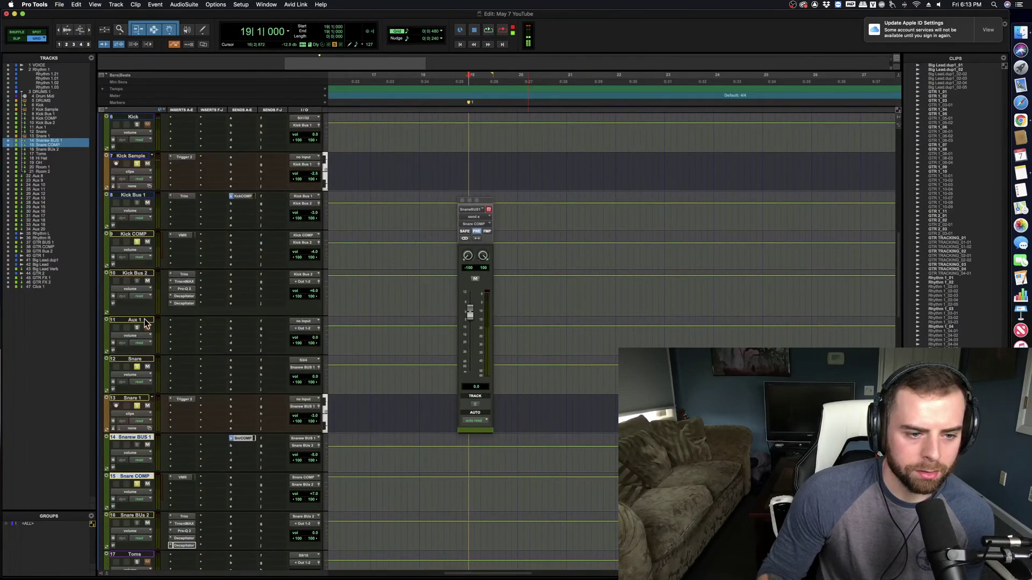
{"action": "key", "text": "space"}
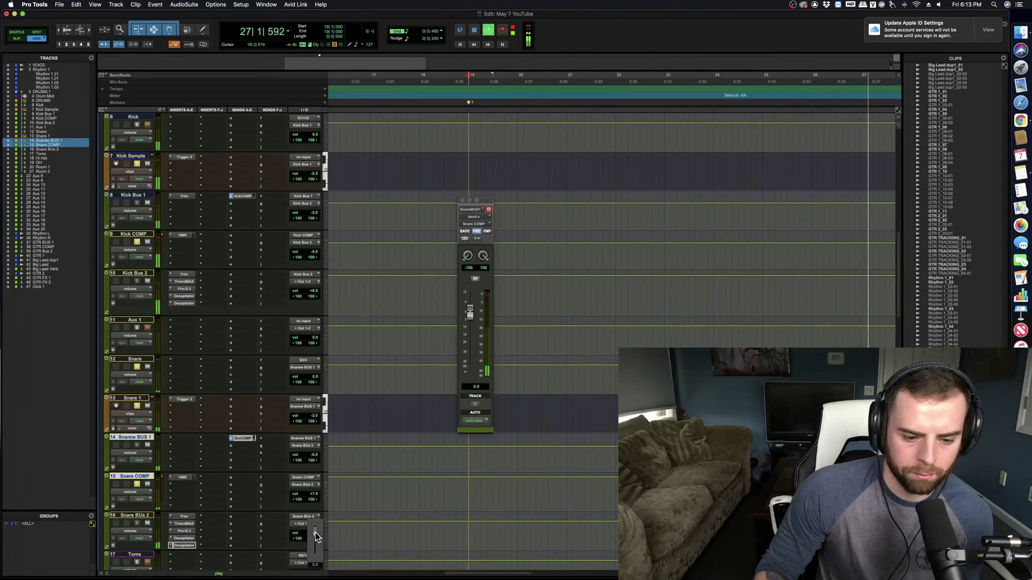
Step: Lower the Snare BUs 2 volume to about -1 dB while listening against the kick
{"action": "left_click_drag", "start_coordinate": [315, 533], "coordinate": [325, 560]}
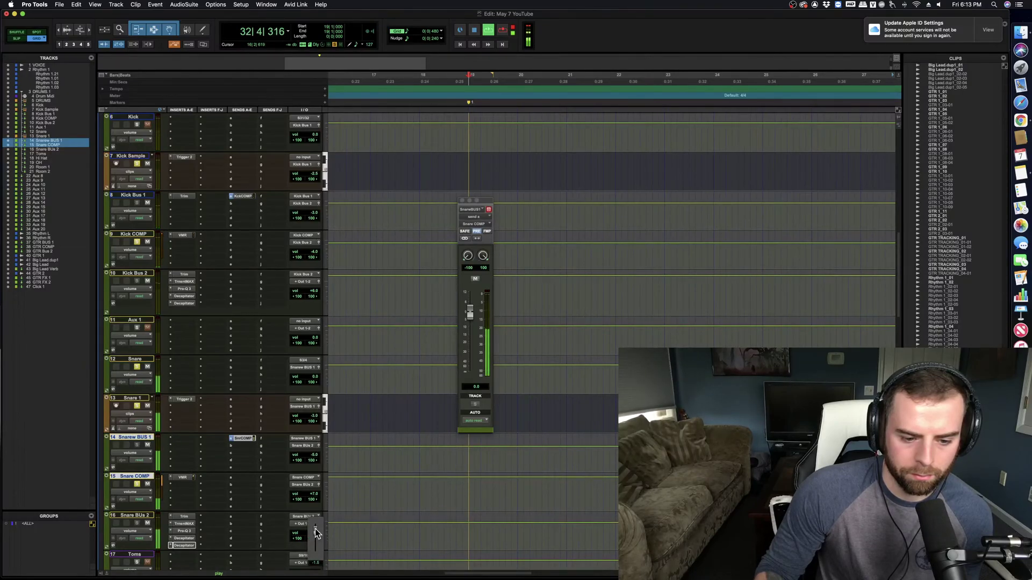
{"action": "key", "text": "space"}
Step: Select the five snare tracks from Snare to Snare BUs 2, stop playback, and reduce their track height
{"action": "left_click", "coordinate": [153, 515], "text": "shift"}
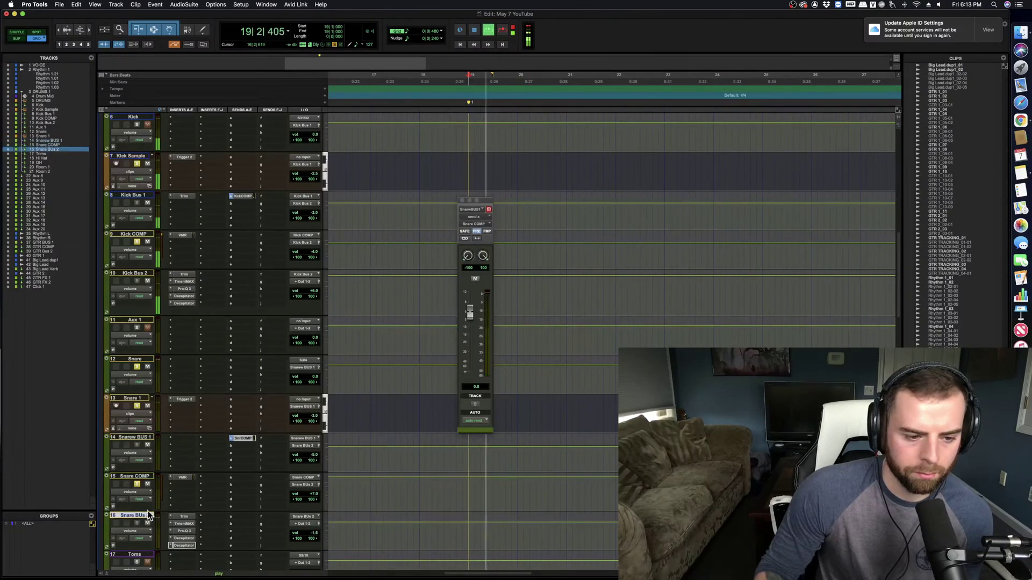
{"action": "left_click", "coordinate": [131, 398], "text": "shift"}
{"action": "left_click", "coordinate": [135, 360], "text": "shift"}
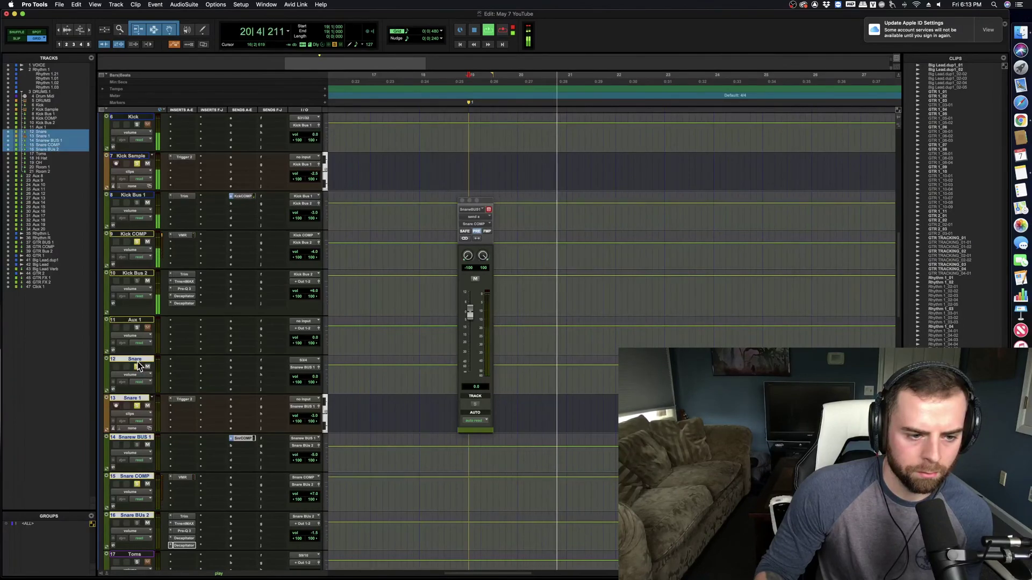
{"action": "key", "text": "space"}
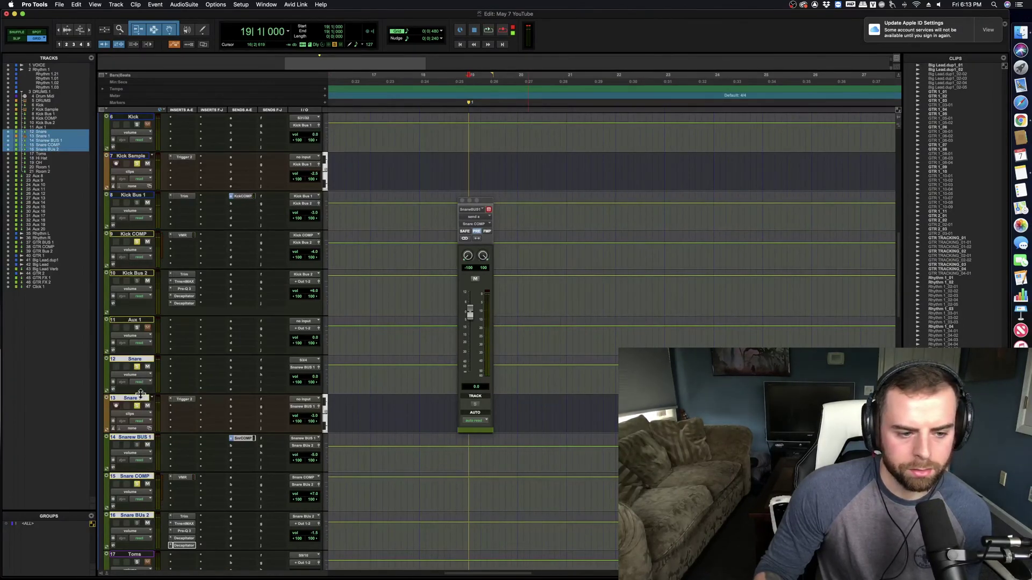
{"action": "key", "text": "ctrl+Down"}
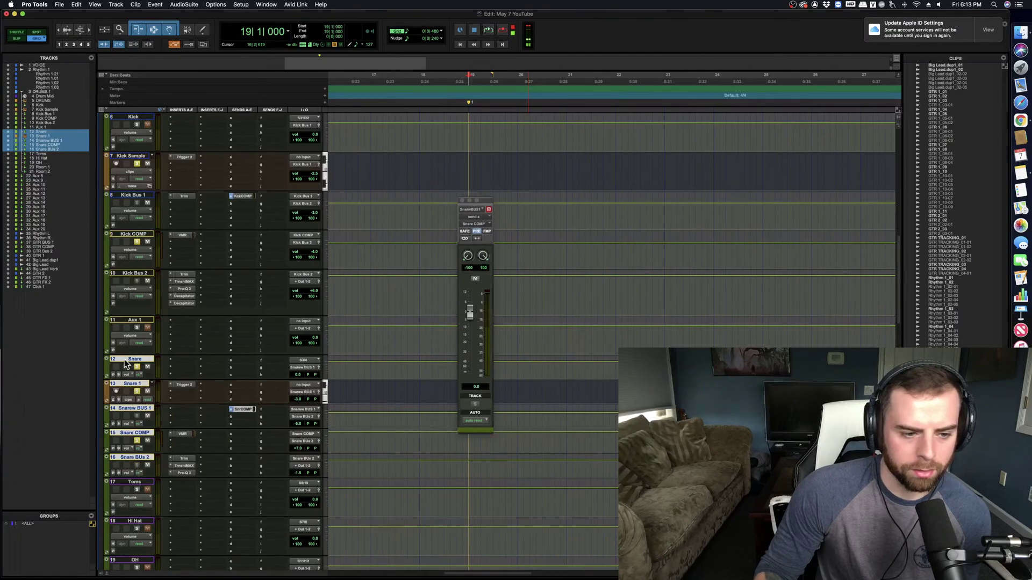
Step: Color the five selected snare tracks orange and close the color palette
{"action": "double_click", "coordinate": [107, 367]}
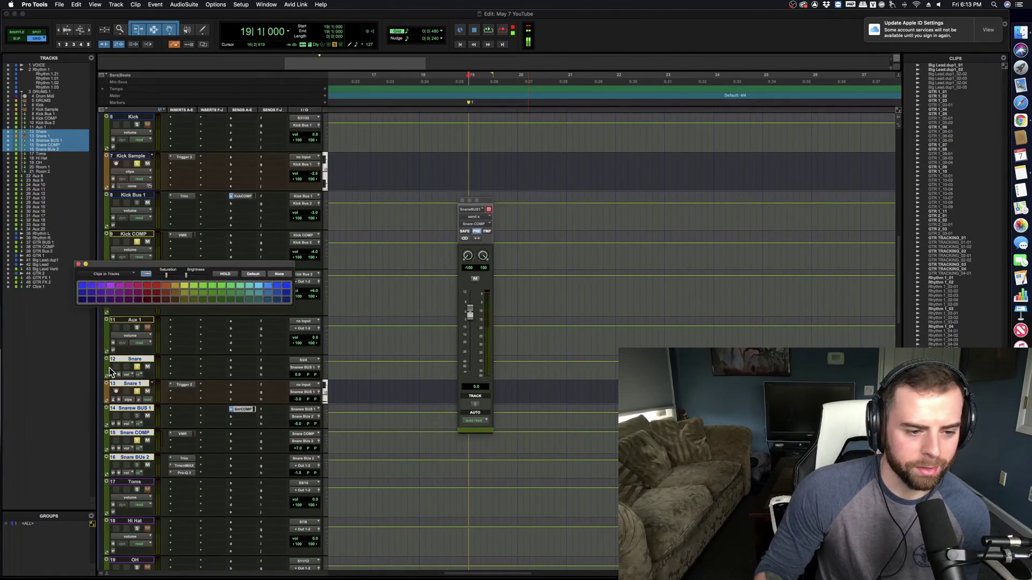
{"action": "left_click", "coordinate": [166, 286]}
{"action": "left_click", "coordinate": [78, 264]}
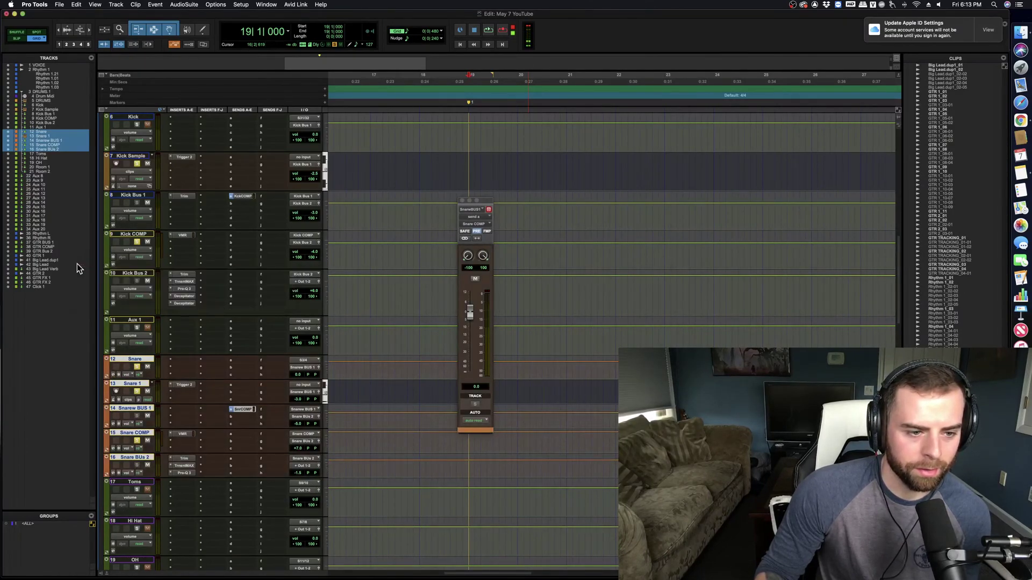
Step: Select the five kick tracks from Kick to Kick Bus 2, color them bright green, and reduce their track height
{"action": "left_click", "coordinate": [128, 273]}
{"action": "left_click", "coordinate": [131, 156], "text": "shift"}
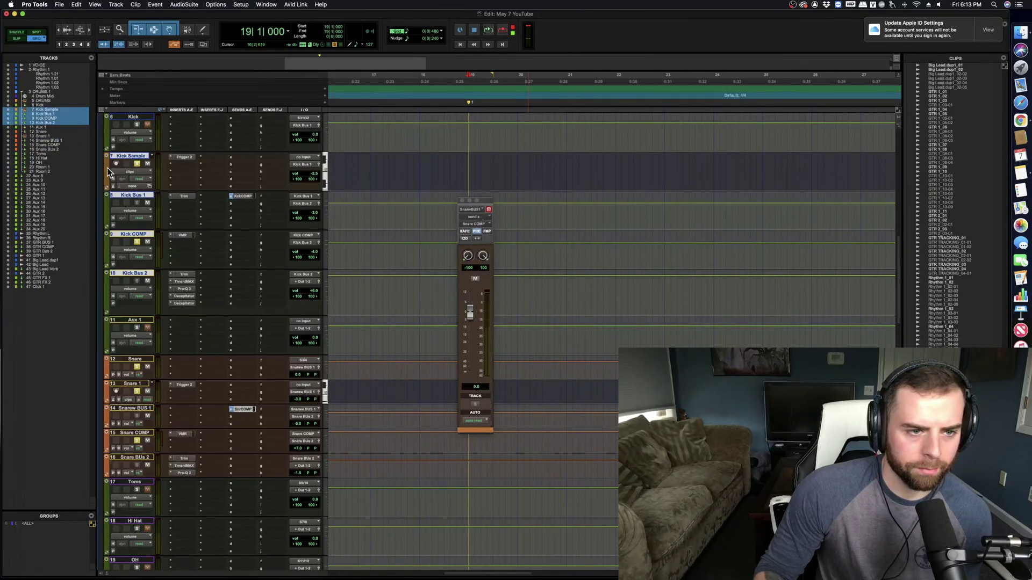
{"action": "left_click", "coordinate": [134, 118], "text": "shift"}
{"action": "scroll", "coordinate": [133, 238], "scroll_direction": "up", "scroll_amount": 3}
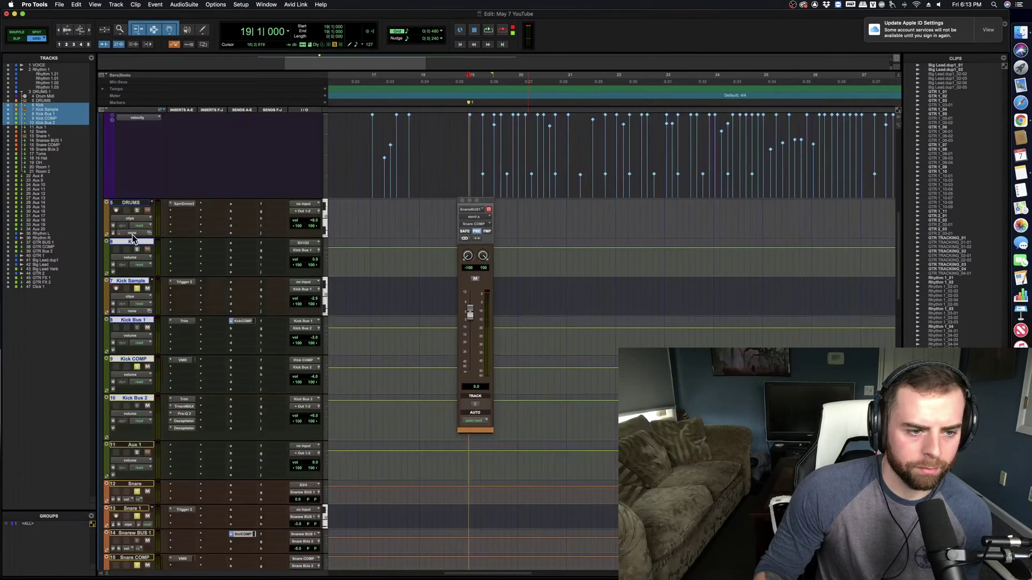
{"action": "double_click", "coordinate": [107, 263]}
{"action": "left_click", "coordinate": [204, 287]}
{"action": "left_click", "coordinate": [79, 265]}
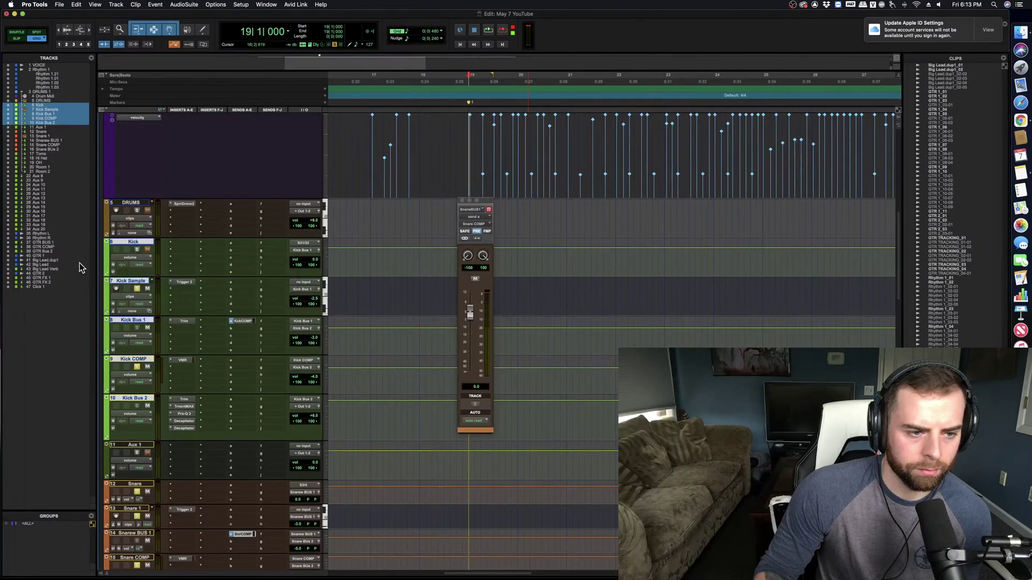
{"action": "left_click_drag", "start_coordinate": [133, 276], "coordinate": [144, 258]}
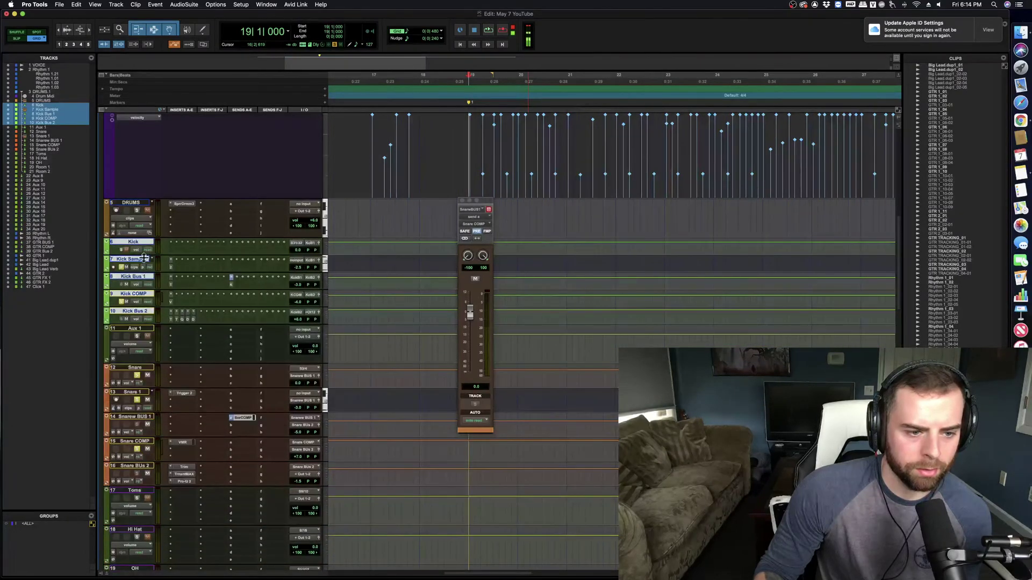
Step: Shrink the five snare tracks to match the kick tracks, move them above Aux 1, and close the floating send window
{"action": "left_click", "coordinate": [135, 368]}
{"action": "left_click", "coordinate": [141, 467], "text": "shift"}
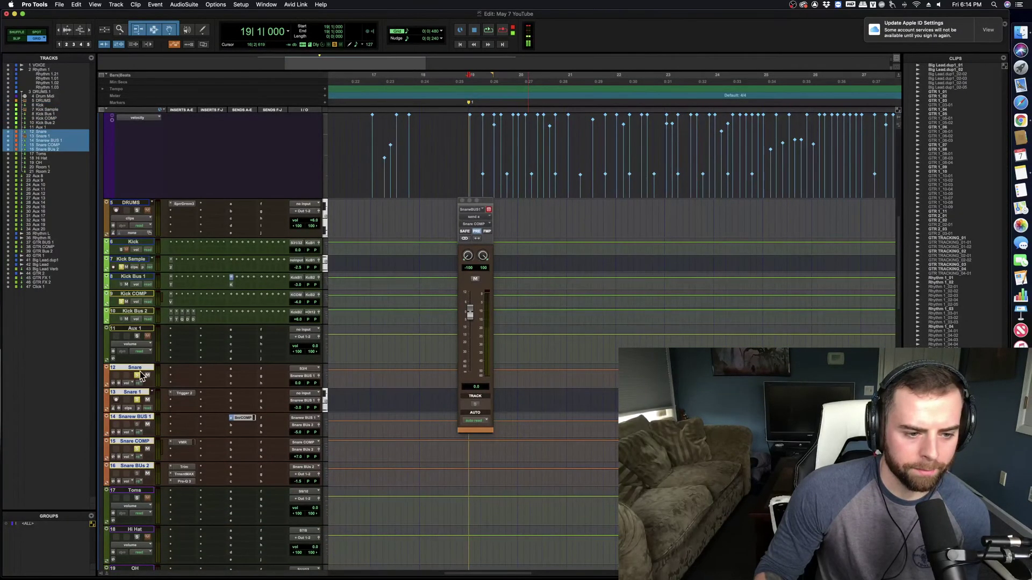
{"action": "left_click_drag", "start_coordinate": [141, 376], "coordinate": [137, 339]}
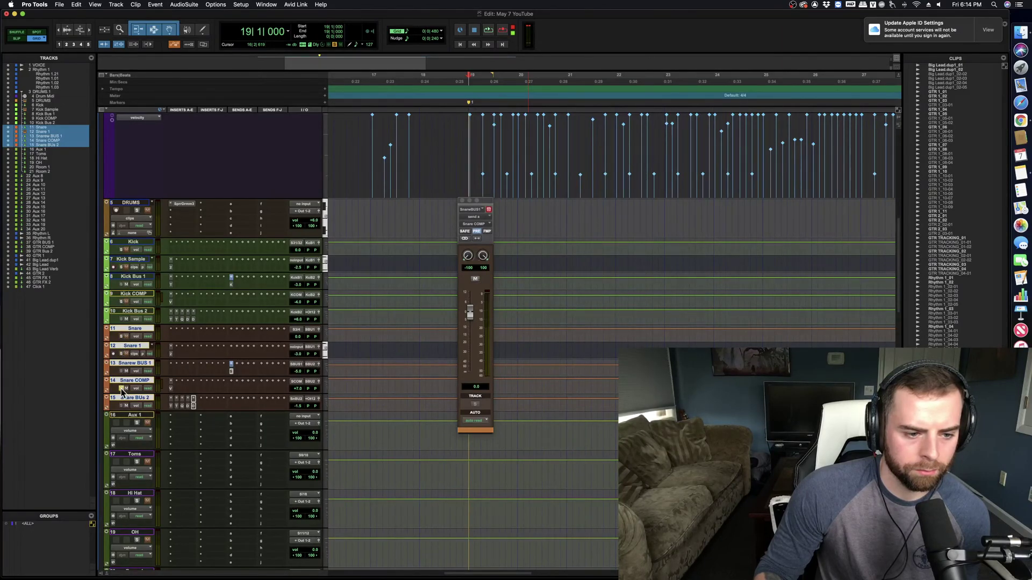
{"action": "left_click", "coordinate": [462, 204]}
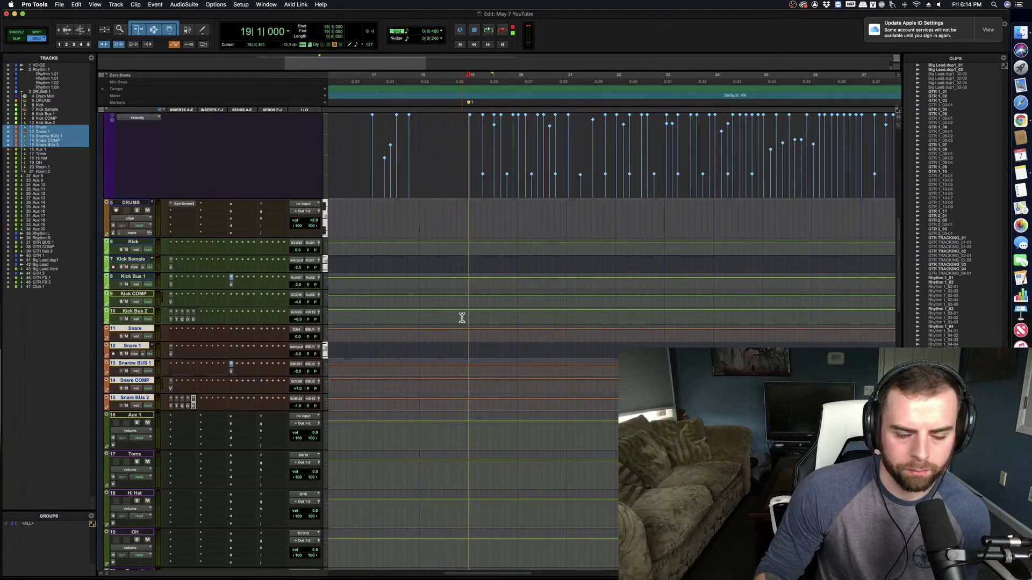
Step: Save the session, solo the OH track, and audition it in playback before selecting it
{"action": "key", "text": "super+s"}
{"action": "scroll", "coordinate": [457, 374], "scroll_direction": "up", "scroll_amount": 5}
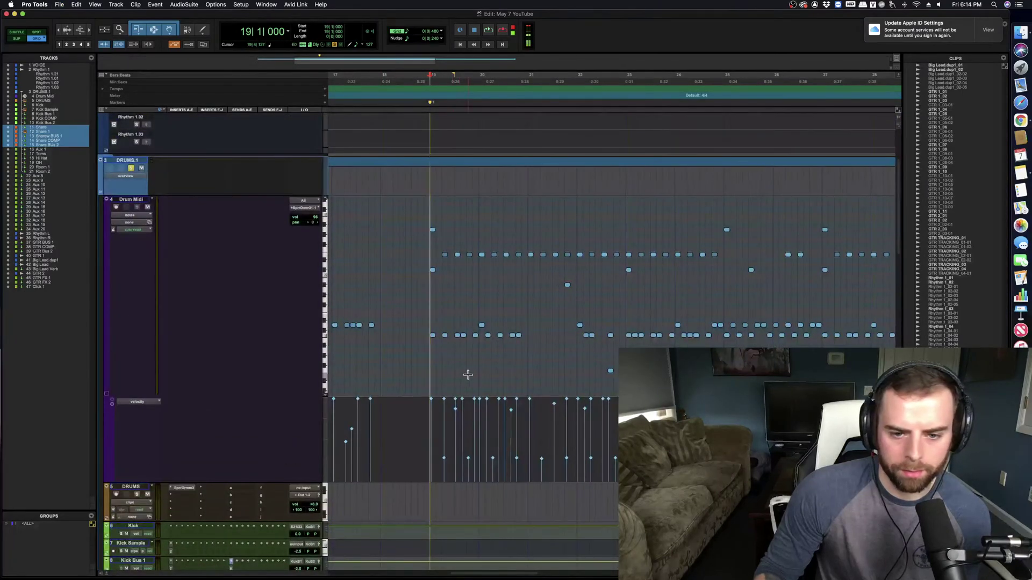
{"action": "scroll", "coordinate": [185, 413], "scroll_direction": "down", "scroll_amount": 10}
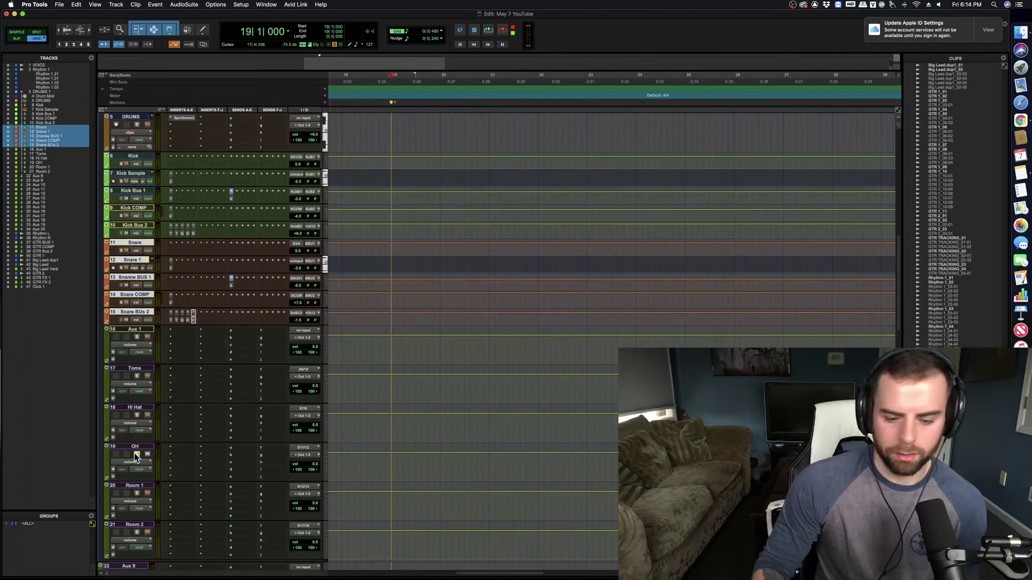
{"action": "left_click", "coordinate": [137, 455]}
{"action": "key", "text": "space"}
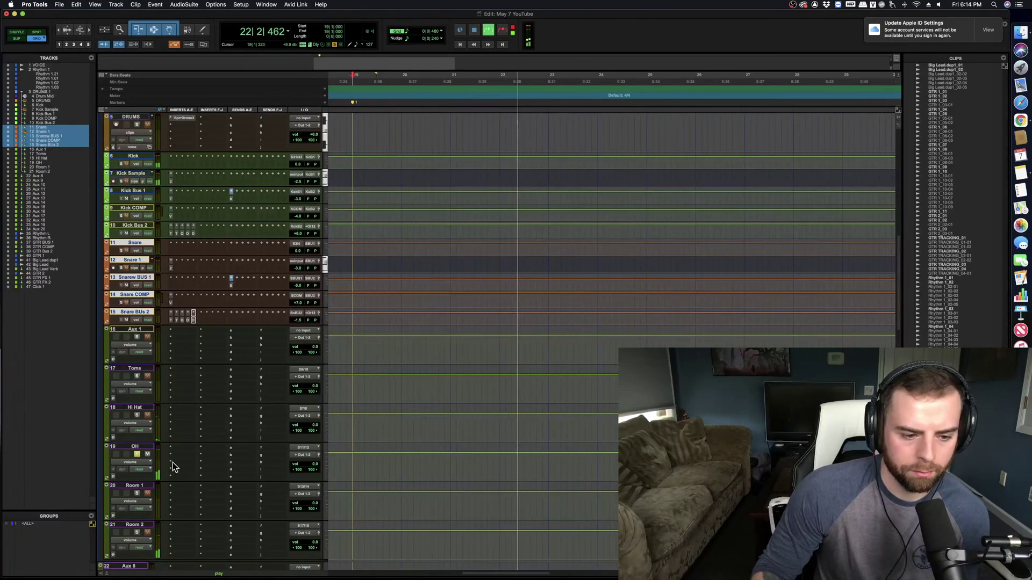
{"action": "scroll", "coordinate": [177, 469], "scroll_direction": "down", "scroll_amount": 2}
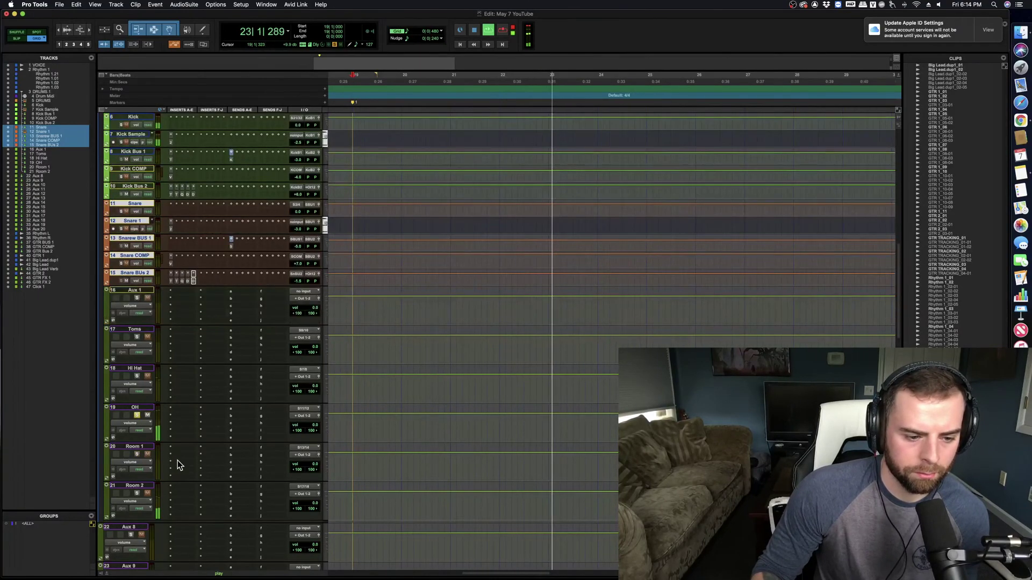
{"action": "left_click", "coordinate": [138, 408]}
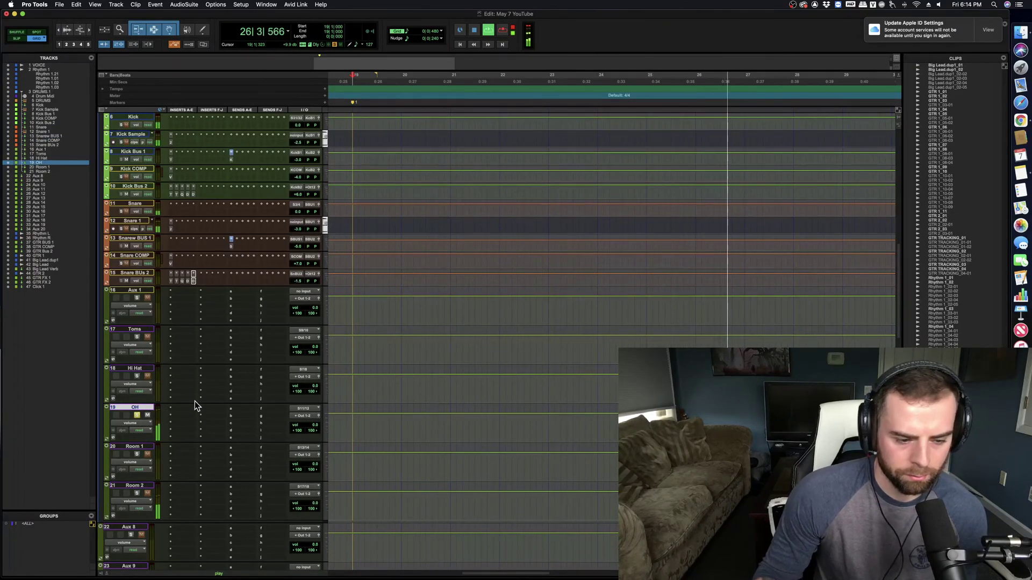
{"action": "key", "text": "space"}
Step: Create two new stereo Aux Input tracks directly below the OH track
{"action": "key", "text": "super+shift+n"}
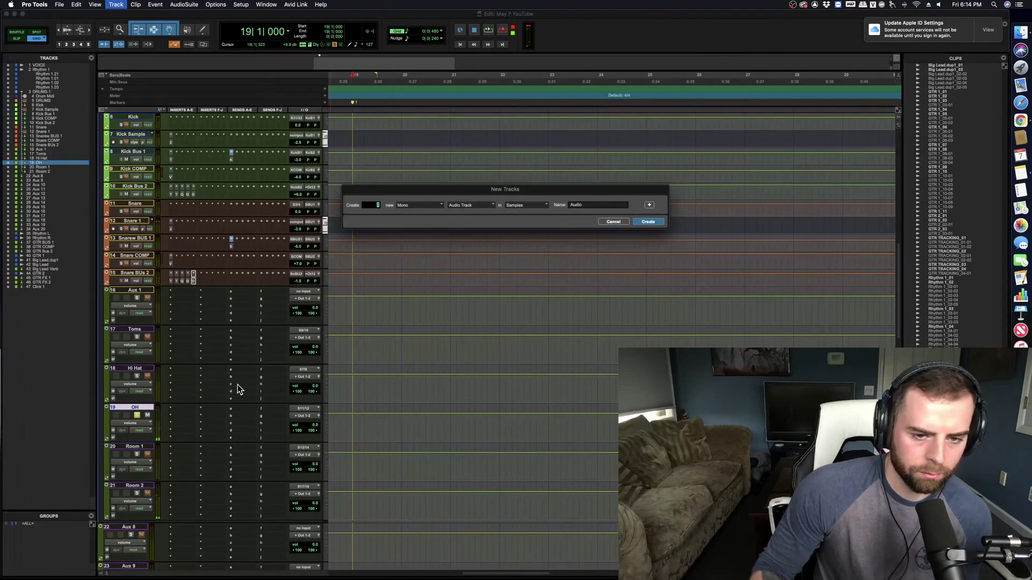
{"action": "left_click", "coordinate": [466, 206]}
{"action": "left_click", "coordinate": [467, 213]}
{"action": "left_click", "coordinate": [421, 205]}
{"action": "left_click", "coordinate": [425, 213]}
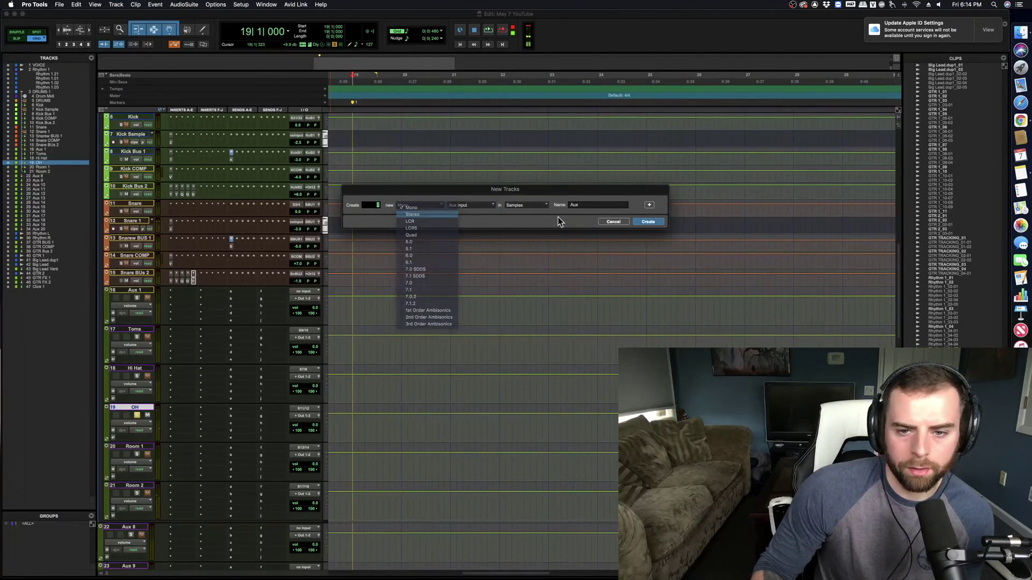
{"action": "type", "text": "2"}
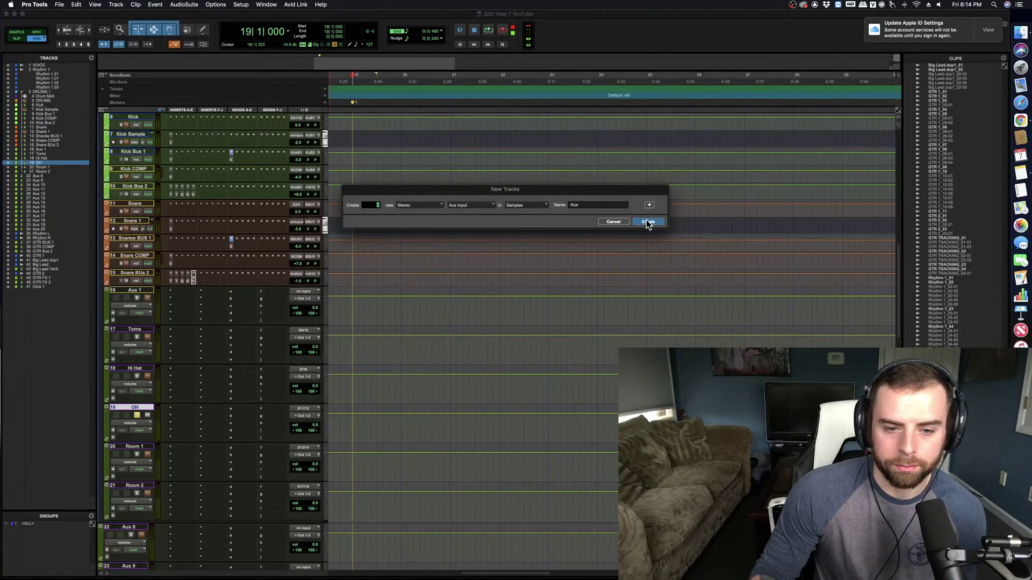
{"action": "left_click", "coordinate": [648, 222]}
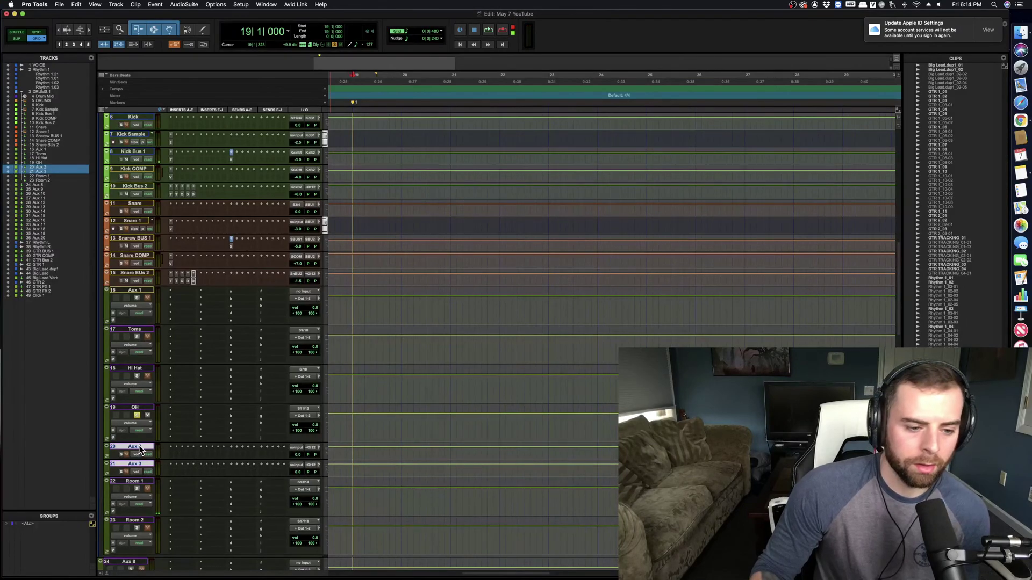
Step: Rename the two new aux tracks OH COMP and OH BUS 1
{"action": "double_click", "coordinate": [138, 447]}
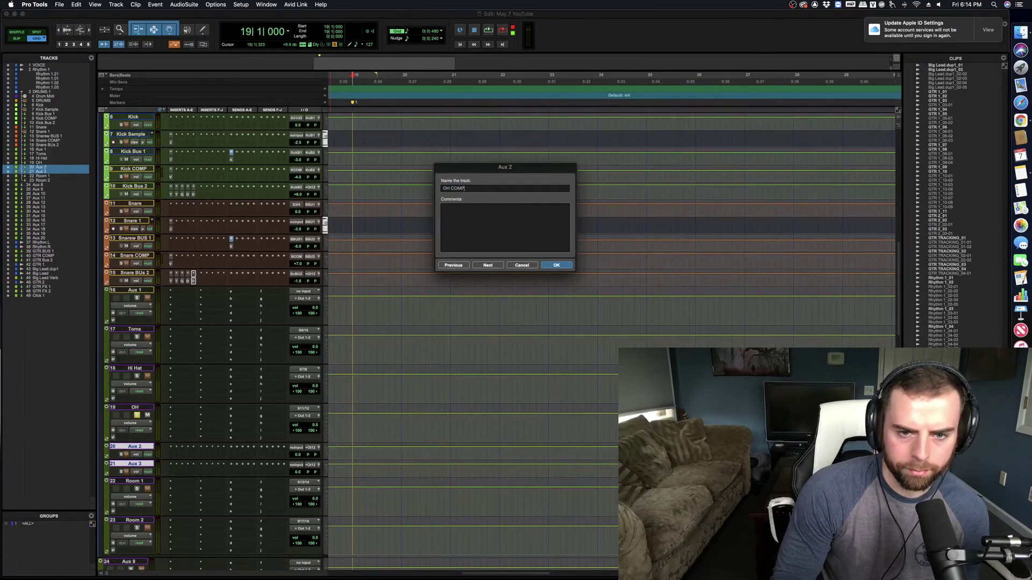
{"action": "key", "text": "Return"}
{"action": "double_click", "coordinate": [142, 466]}
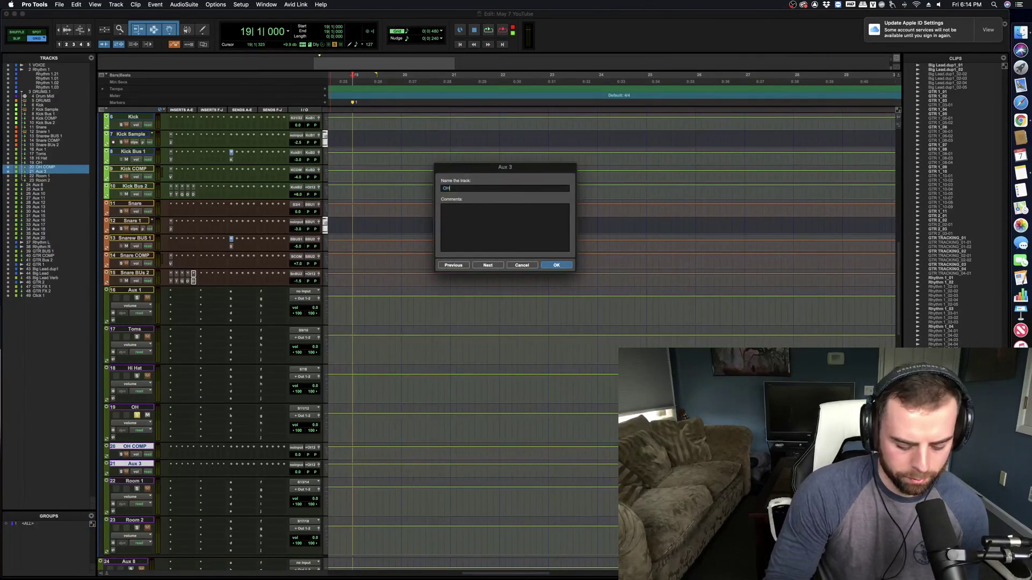
{"action": "key", "text": "Return"}
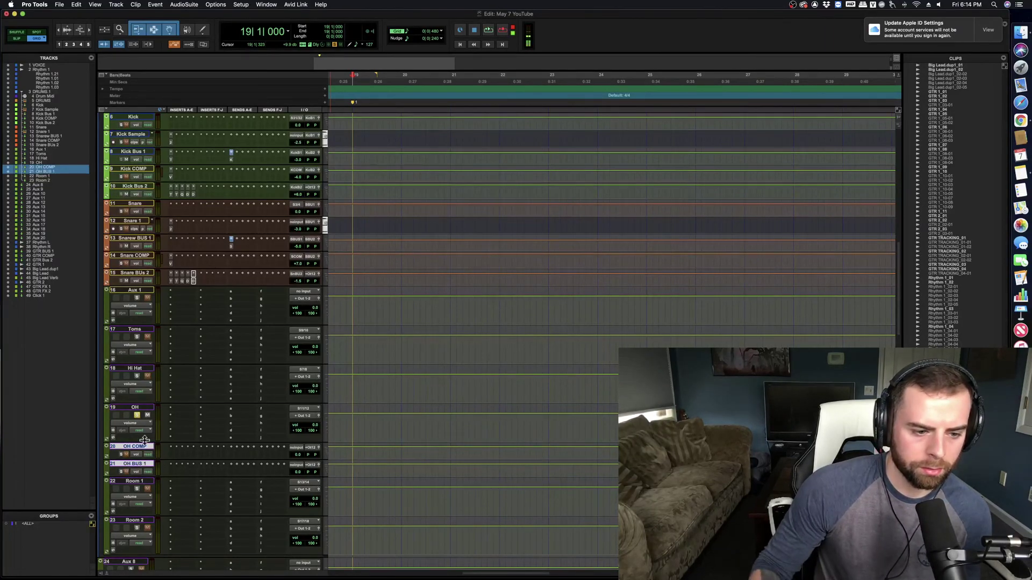
Step: Select the OH and OH COMP tracks and route both outputs to OH BUS 1
{"action": "left_click", "coordinate": [135, 408]}
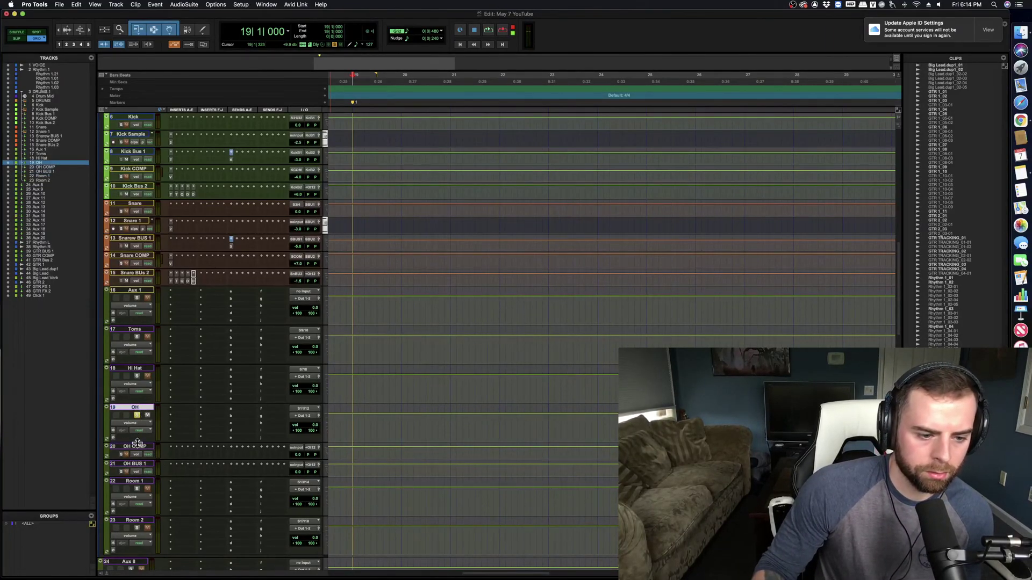
{"action": "left_click", "coordinate": [311, 448]}
{"action": "mouse_move", "coordinate": [325, 468]}
{"action": "left_click", "coordinate": [393, 443]}
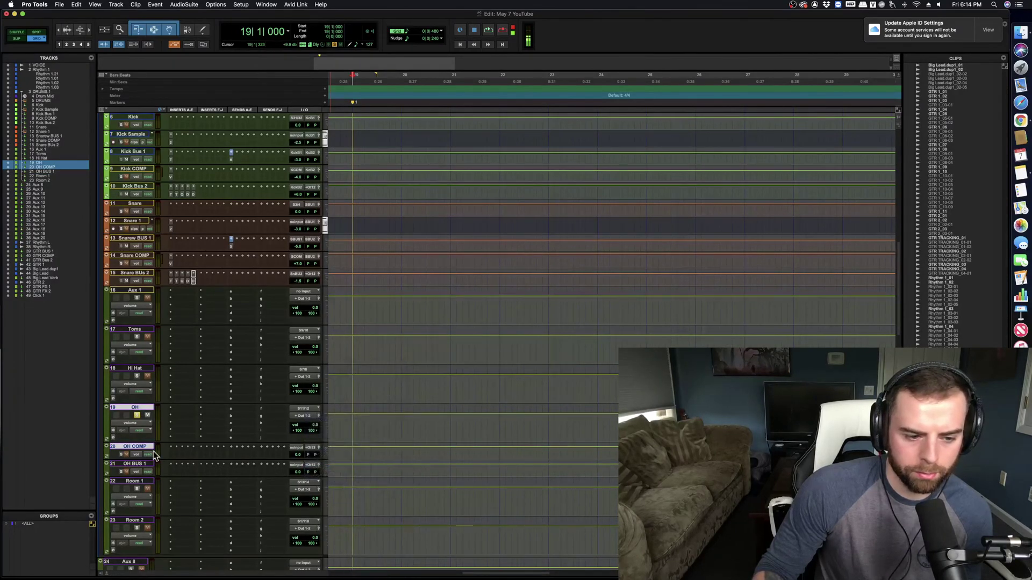
Step: Add a send from the OH track to the OH COMP (Stereo) track
{"action": "left_click", "coordinate": [242, 412]}
{"action": "mouse_move", "coordinate": [241, 411]}
{"action": "mouse_move", "coordinate": [277, 451]}
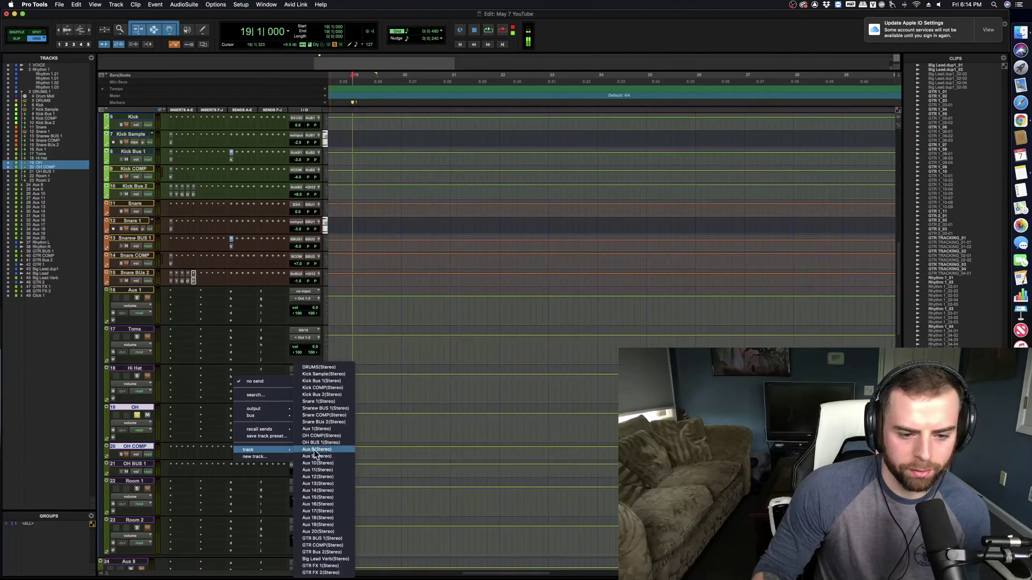
{"action": "left_click", "coordinate": [323, 438]}
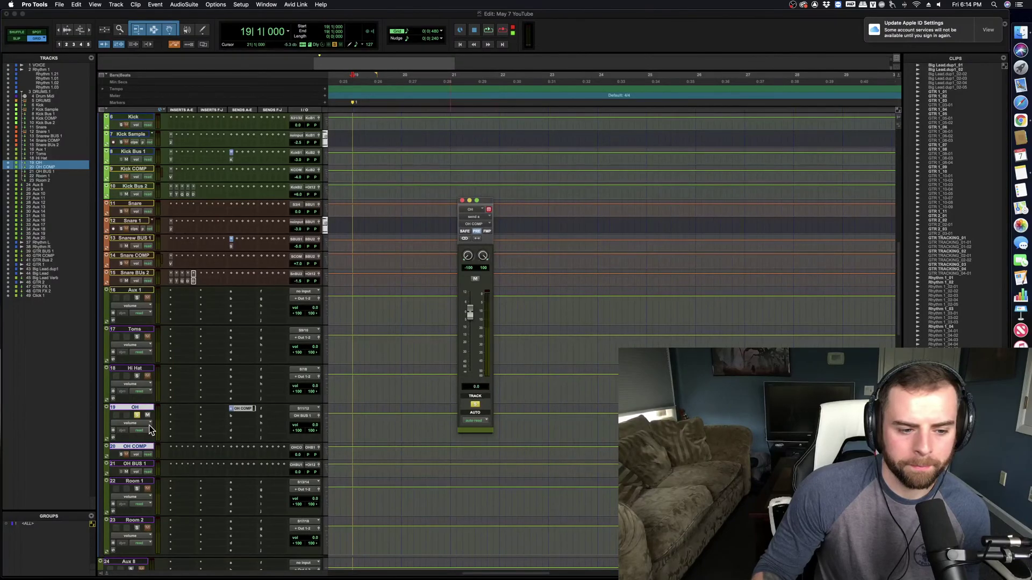
Step: Search the plug-ins for "virtu" and insert Virtual Mix Rack on the OH COMP track
{"action": "left_click", "coordinate": [173, 456]}
{"action": "mouse_move", "coordinate": [174, 460]}
{"action": "left_click", "coordinate": [190, 441]}
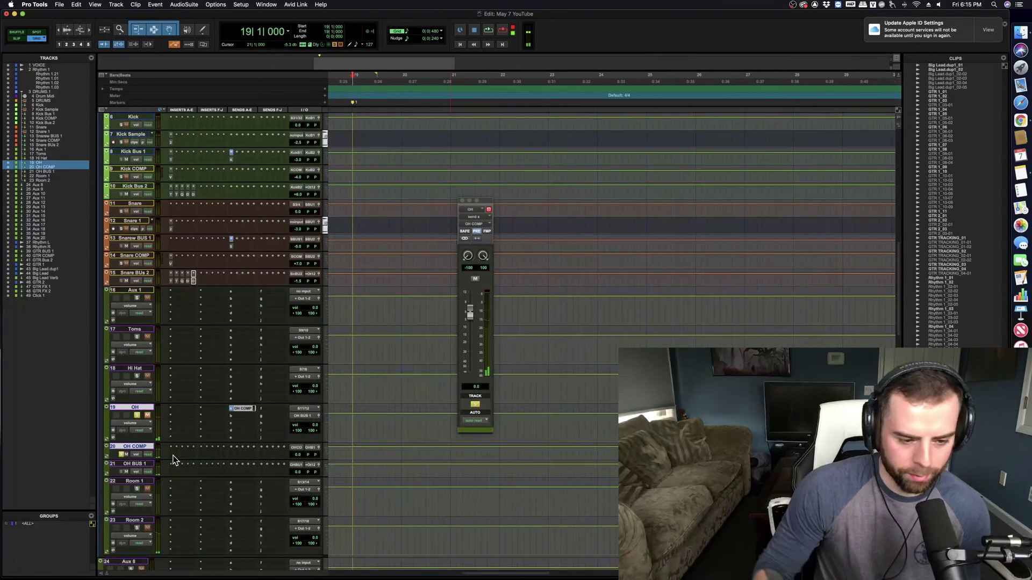
{"action": "type", "text": "virtu"}
{"action": "left_click", "coordinate": [212, 443]}
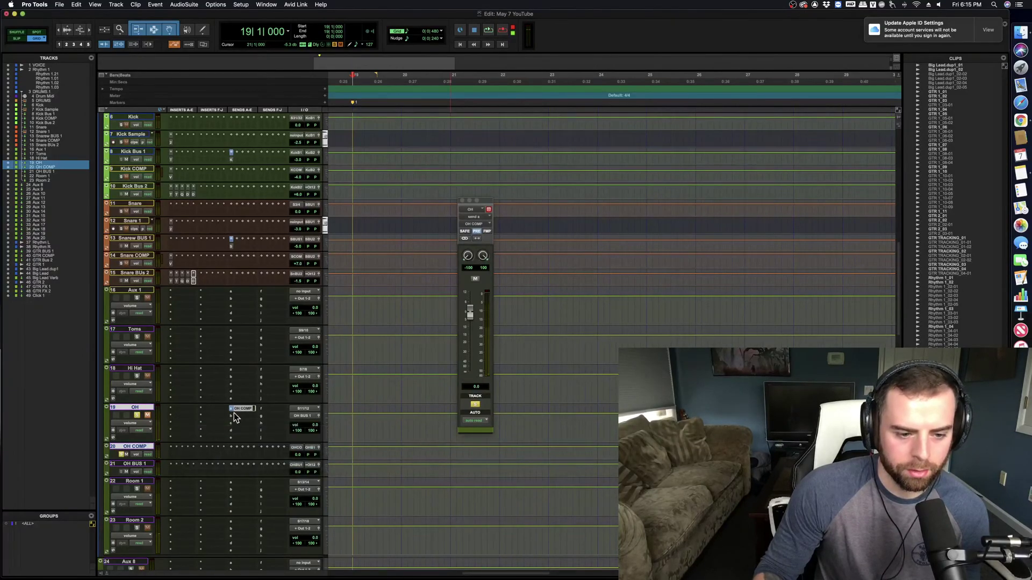
{"action": "left_click_drag", "start_coordinate": [462, 187], "coordinate": [460, 183]}
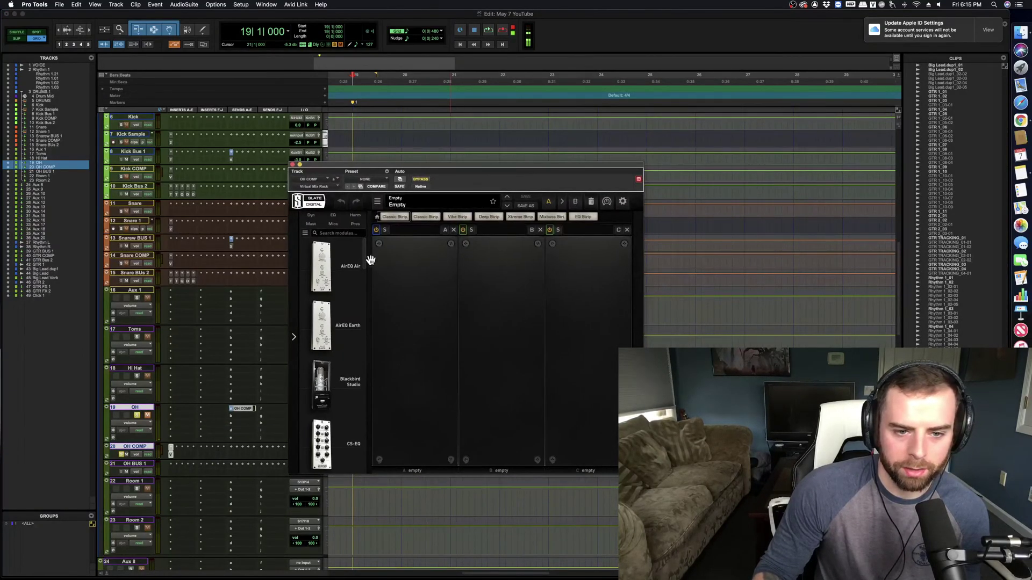
Step: Load the FG-Stress compressor module into the first slot of the Virtual Mix Rack
{"action": "scroll", "coordinate": [360, 344], "scroll_direction": "down", "scroll_amount": 10}
{"action": "scroll", "coordinate": [359, 385], "scroll_direction": "down", "scroll_amount": 2}
{"action": "left_click_drag", "start_coordinate": [323, 371], "coordinate": [414, 413]}
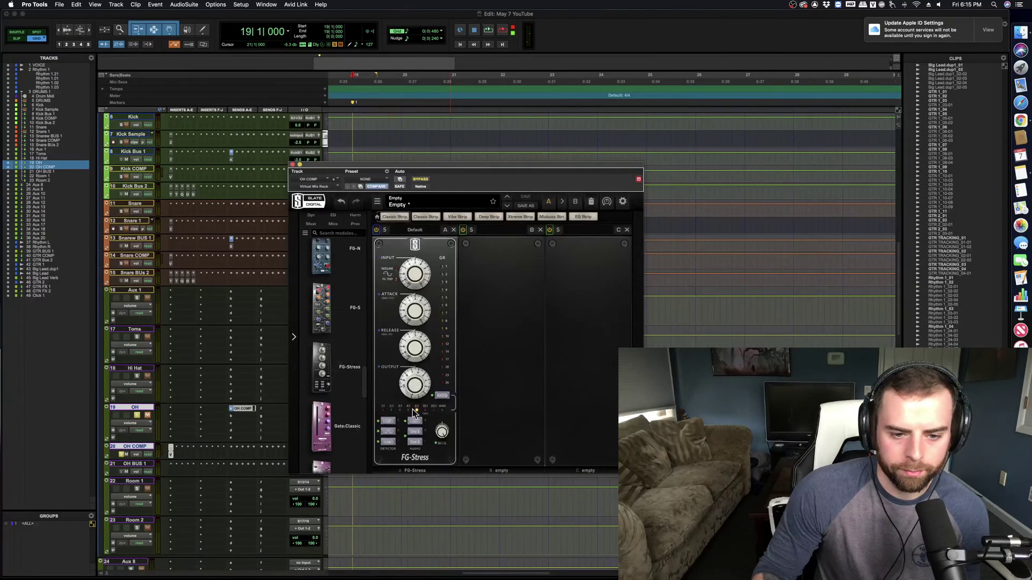
{"action": "mouse_move", "coordinate": [416, 399]}
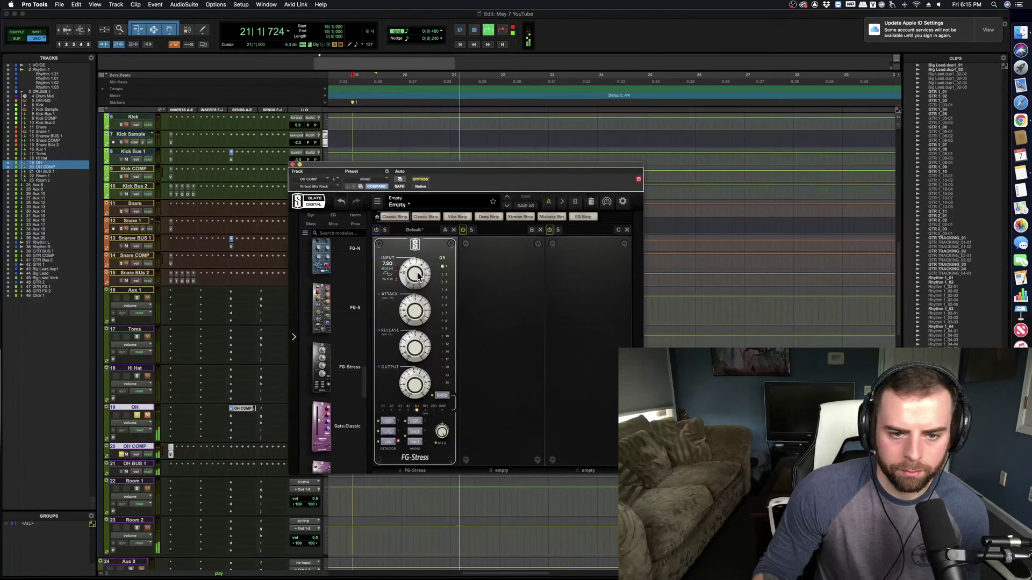
Step: During playback, adjust the FG-Stress input, set attack to 6.50, release to 3.00 and output to 4.00, and close the plug-in
{"action": "left_click_drag", "start_coordinate": [425, 263], "coordinate": [414, 347]}
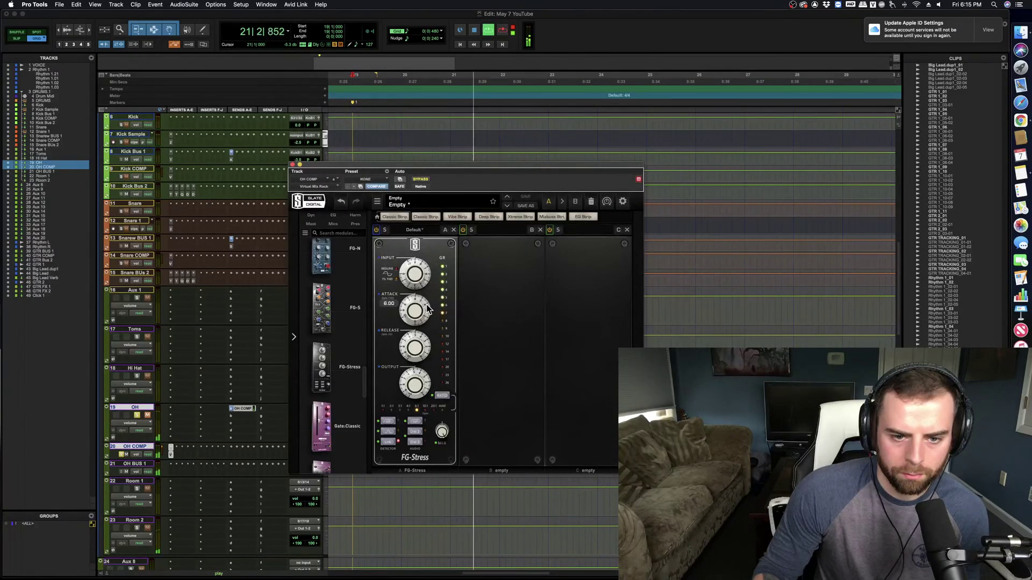
{"action": "left_click_drag", "start_coordinate": [429, 310], "coordinate": [431, 308]}
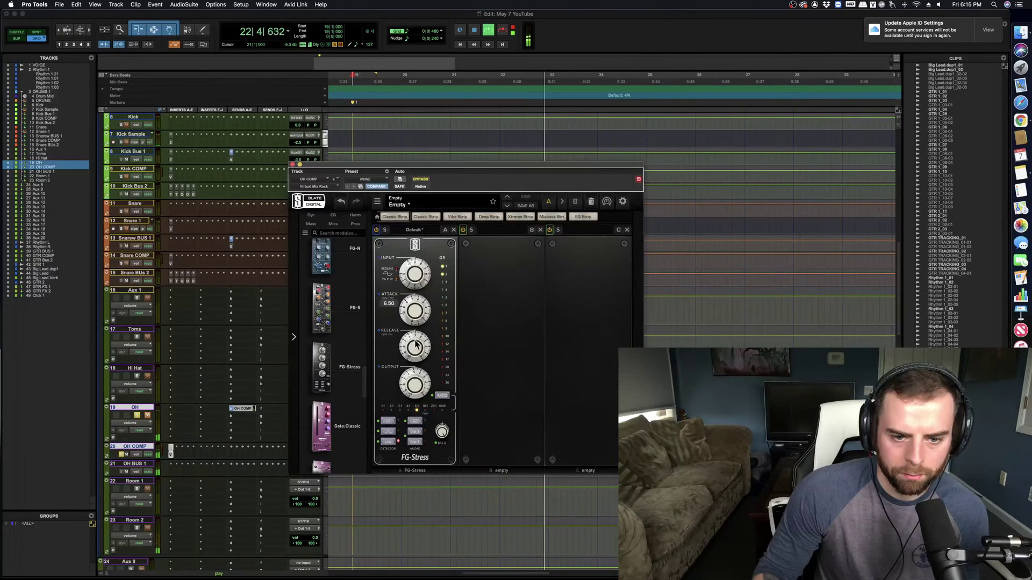
{"action": "left_click_drag", "start_coordinate": [417, 344], "coordinate": [415, 352]}
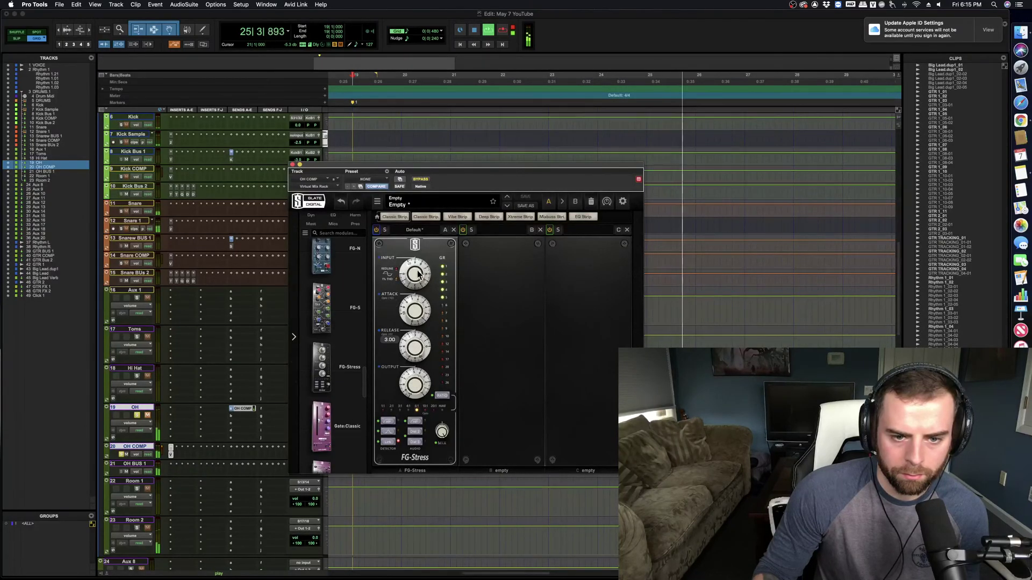
{"action": "key", "text": "space"}
{"action": "mouse_move", "coordinate": [419, 275]}
{"action": "left_mouse_down"}
{"action": "mouse_move", "coordinate": [410, 321]}
{"action": "mouse_move", "coordinate": [424, 275]}
{"action": "left_mouse_up"}
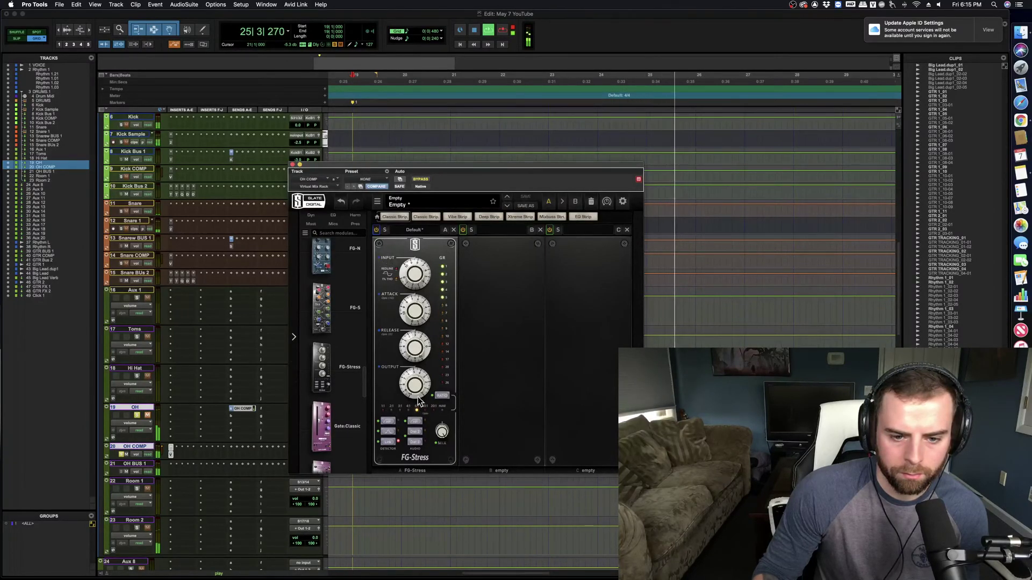
{"action": "left_click_drag", "start_coordinate": [417, 398], "coordinate": [416, 396]}
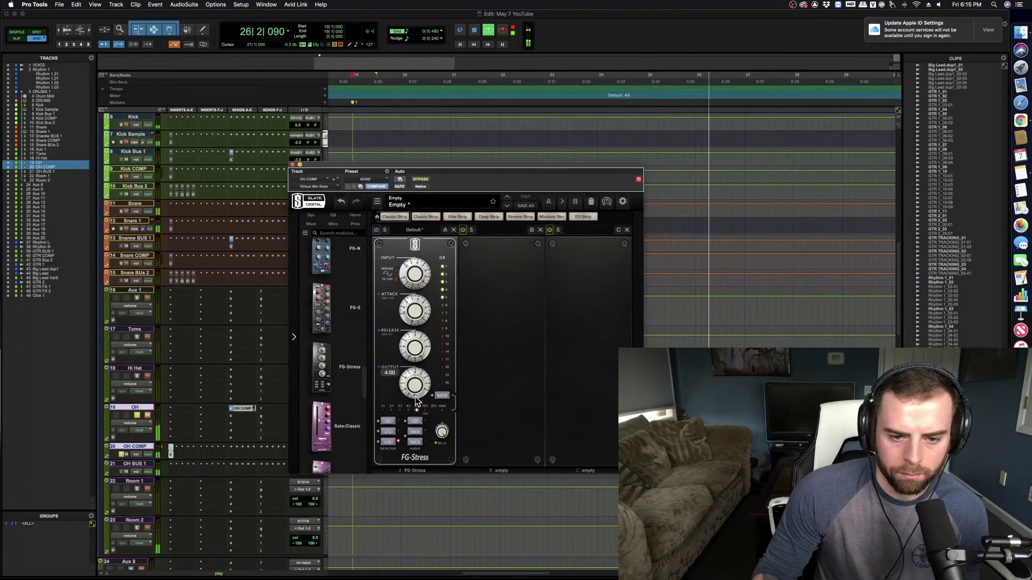
{"action": "left_click", "coordinate": [292, 165]}
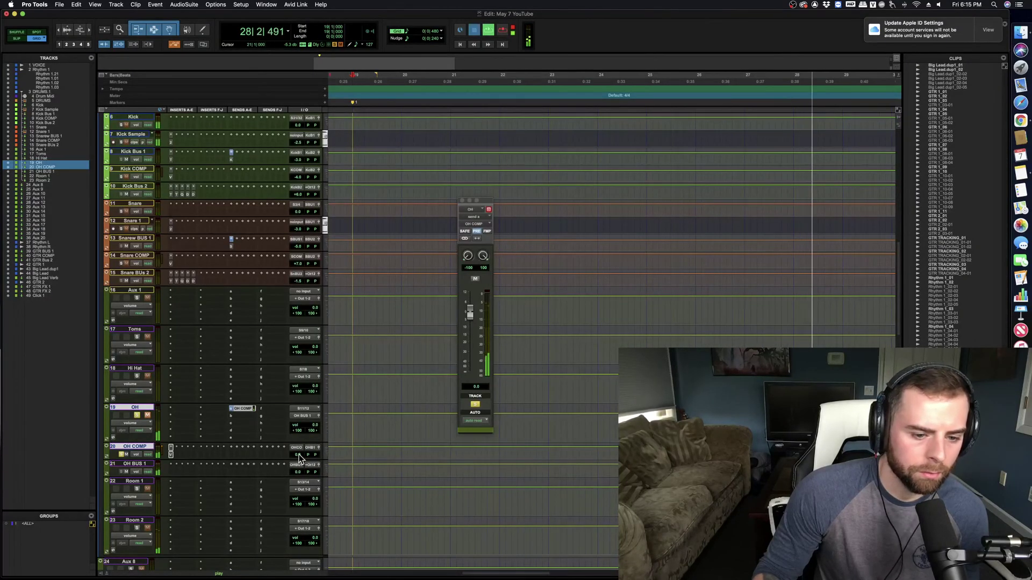
Step: Balance the overheads in playback by setting the OH volume to -4.0 and the OH COMP volume to -6.5
{"action": "left_click_drag", "start_coordinate": [299, 487], "coordinate": [299, 489]}
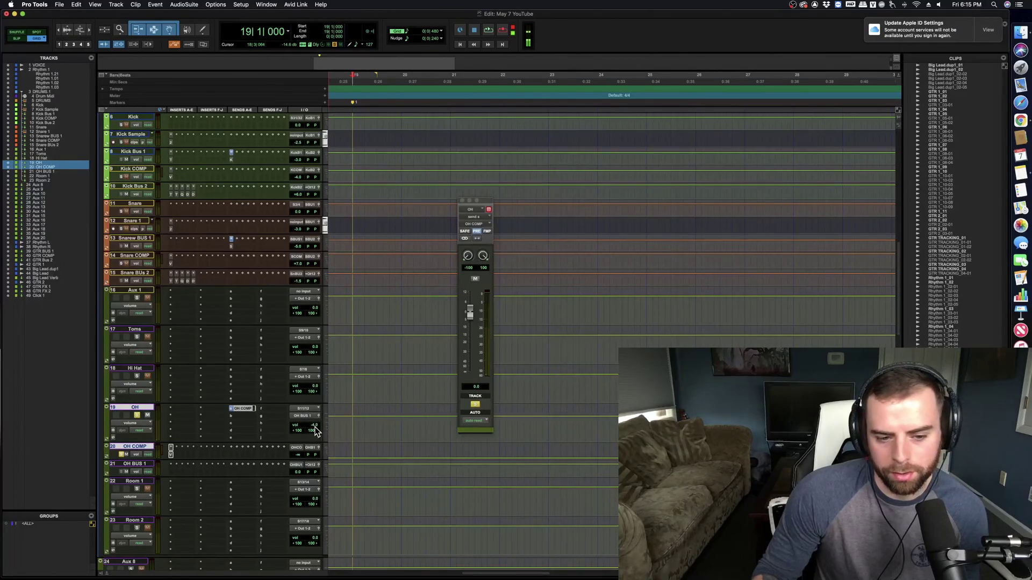
{"action": "key", "text": "space"}
{"action": "mouse_move", "coordinate": [316, 427]}
{"action": "left_mouse_down"}
{"action": "mouse_move", "coordinate": [300, 456]}
{"action": "mouse_move", "coordinate": [307, 414]}
{"action": "mouse_move", "coordinate": [311, 436]}
{"action": "left_mouse_up"}
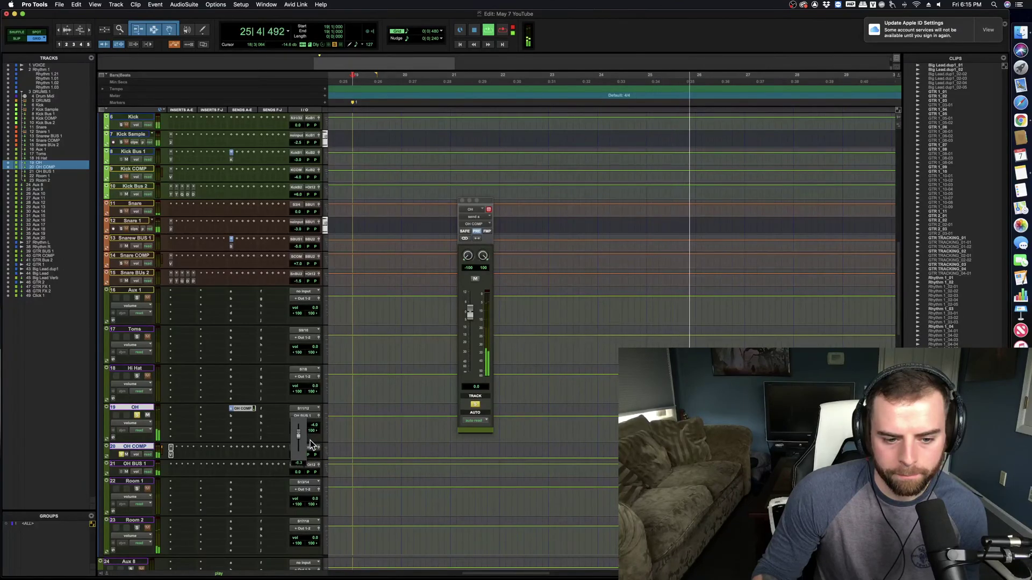
{"action": "left_click_drag", "start_coordinate": [311, 446], "coordinate": [311, 447]}
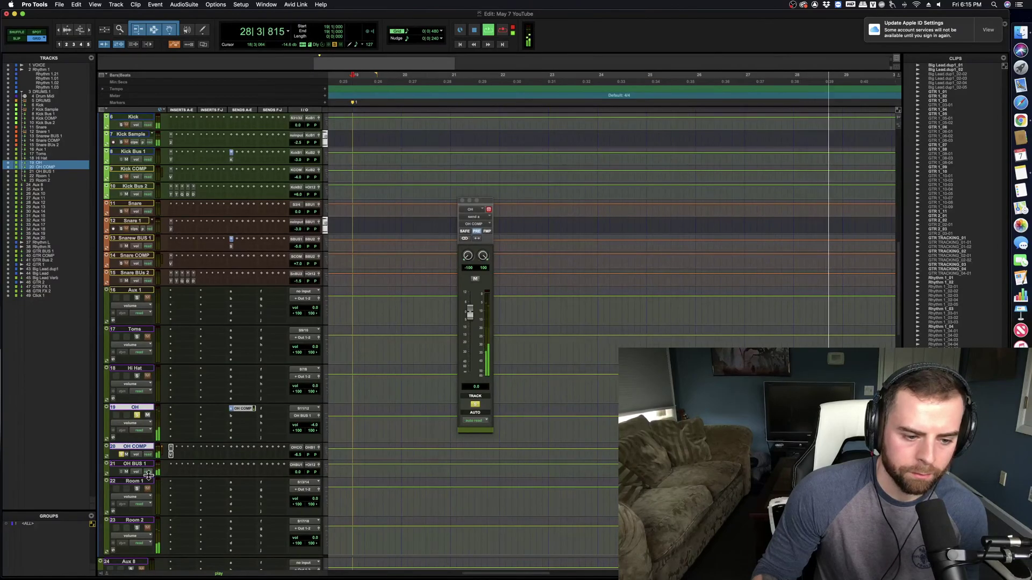
Step: Increase the OH BUS 1 track height, insert Transient Master-AAX (stereo) on it, and start playback
{"action": "left_click_drag", "start_coordinate": [148, 475], "coordinate": [150, 536]}
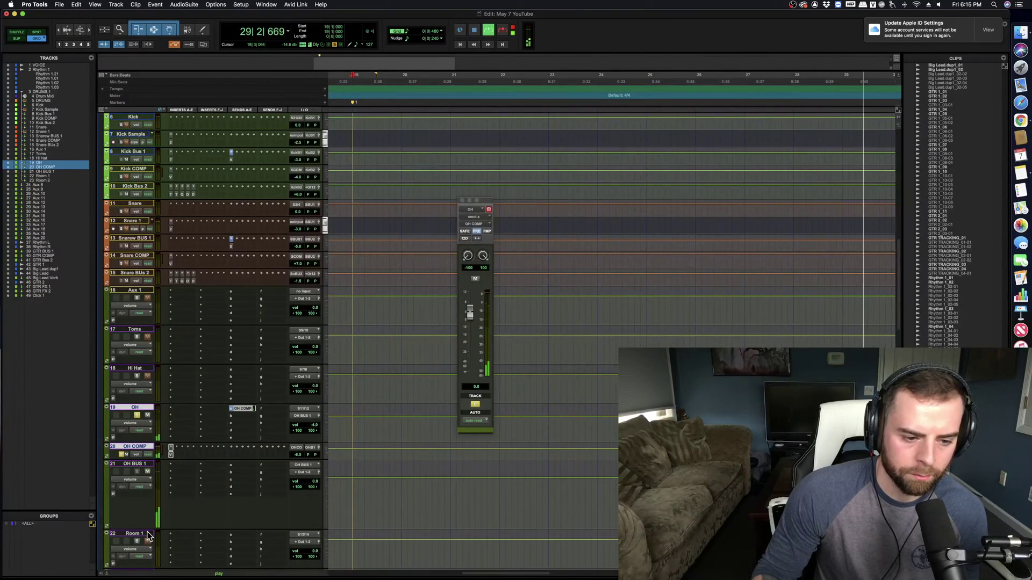
{"action": "key", "text": "space"}
{"action": "left_click", "coordinate": [181, 465]}
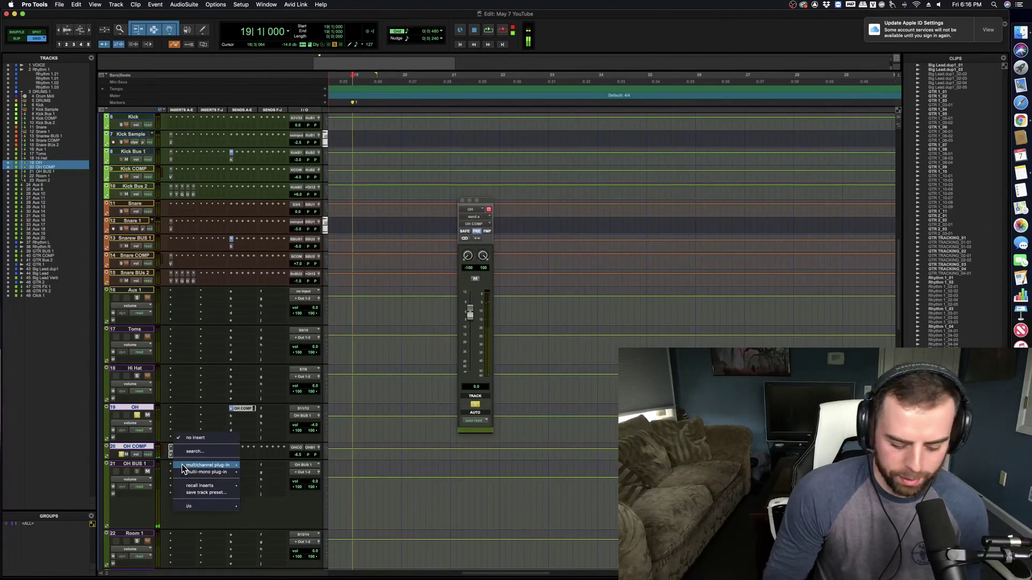
{"action": "type", "text": "trans"}
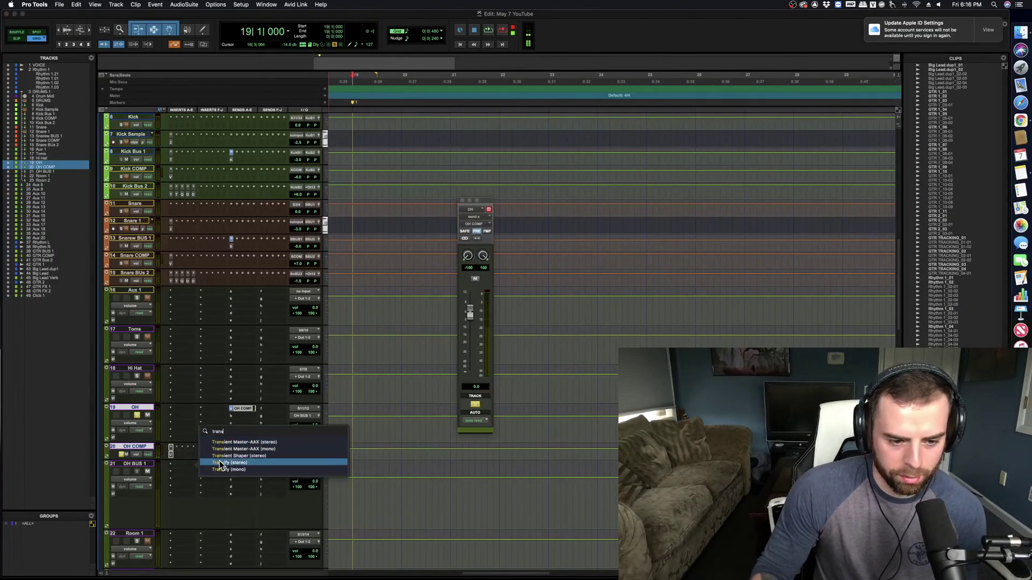
{"action": "left_click", "coordinate": [245, 442]}
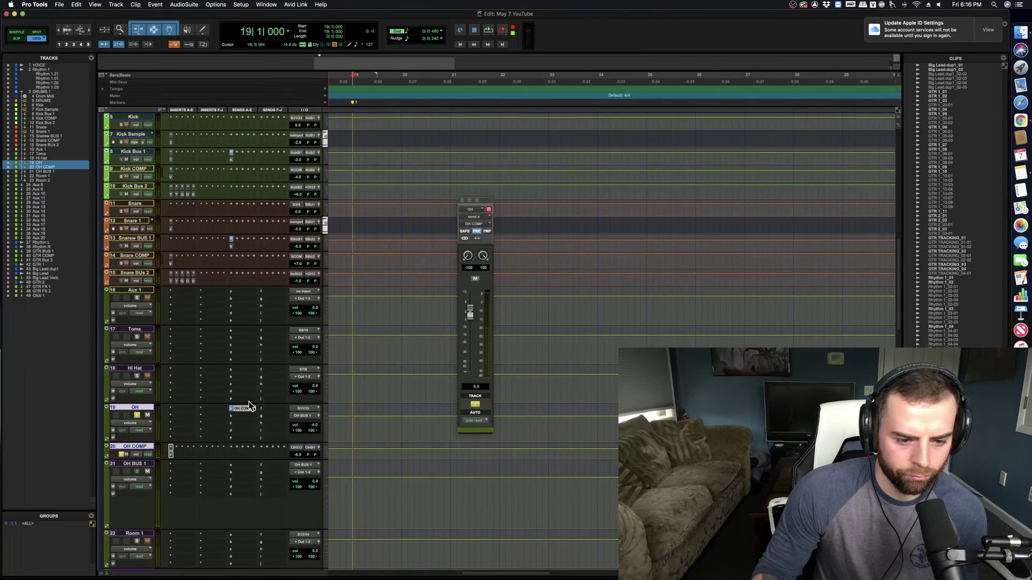
{"action": "key", "text": "space"}
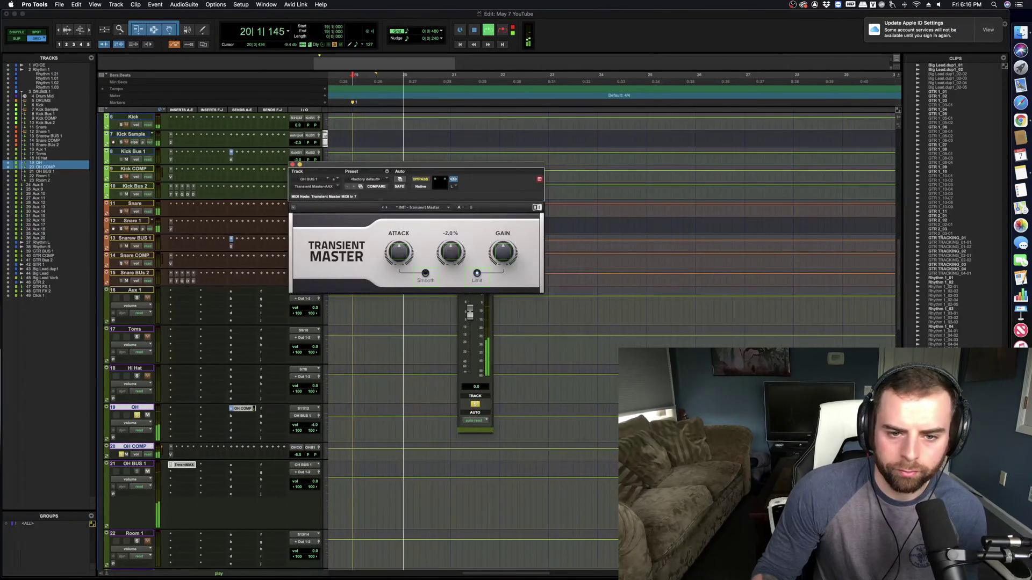
Step: Set the Transient Master sustain to 30.0 %, close it, and insert FabFilter Pro-Q 3 in the next slot on OH BUS 1
{"action": "left_click_drag", "start_coordinate": [450, 252], "coordinate": [451, 259]}
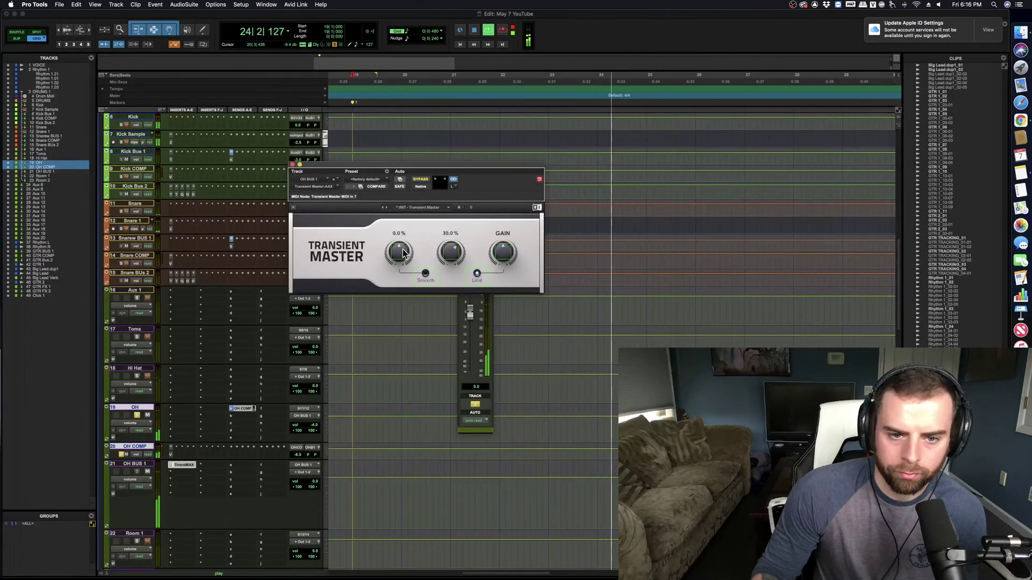
{"action": "left_click", "coordinate": [292, 165]}
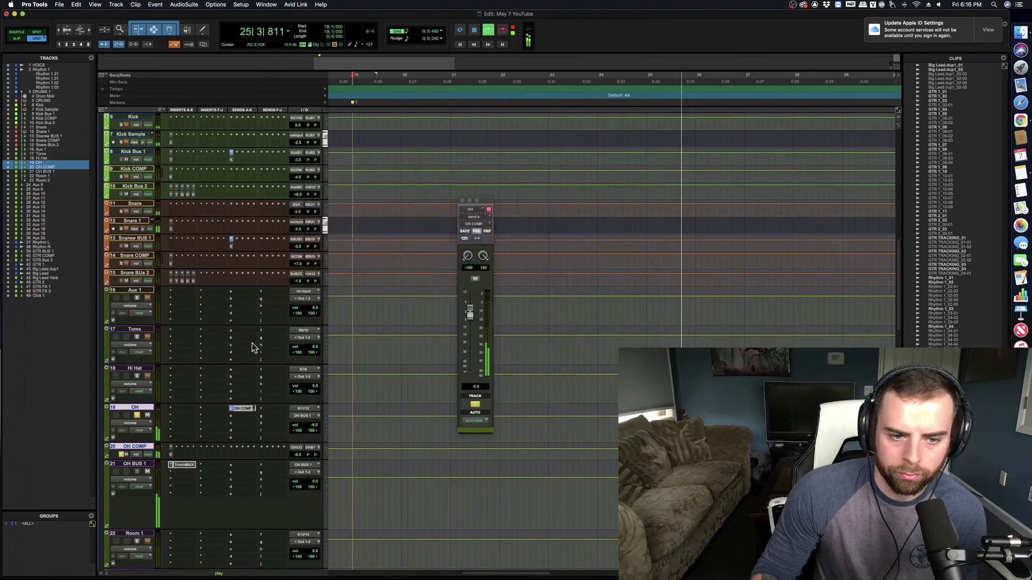
{"action": "left_click", "coordinate": [183, 473]}
{"action": "mouse_move", "coordinate": [183, 473]}
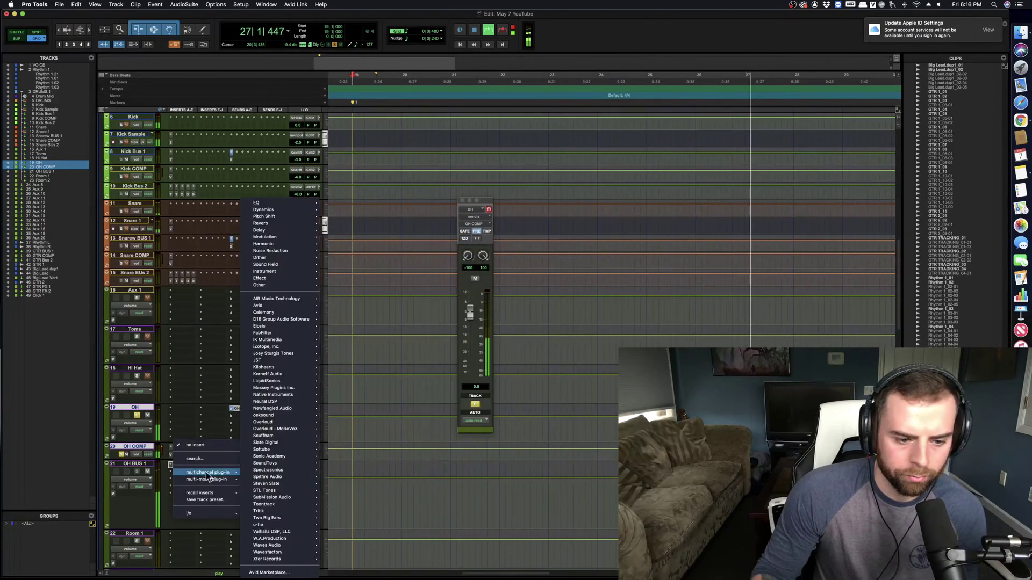
{"action": "mouse_move", "coordinate": [279, 203]}
{"action": "left_click", "coordinate": [360, 171]}
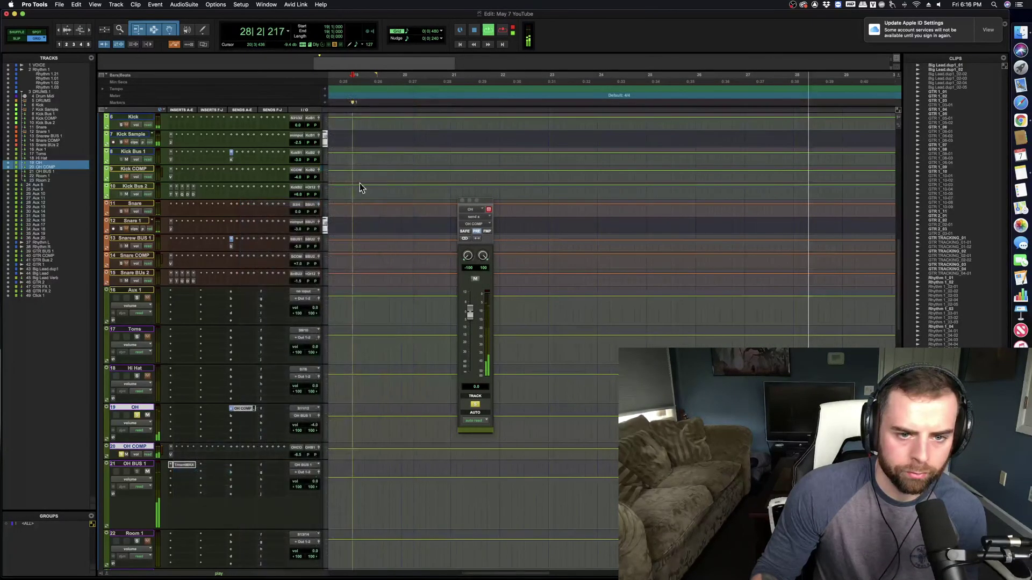
Step: Add a low-cut band in Pro-Q 3 on OH BUS 1, raise its frequency to remove low end, and check it in playback
{"action": "left_click", "coordinate": [314, 297]}
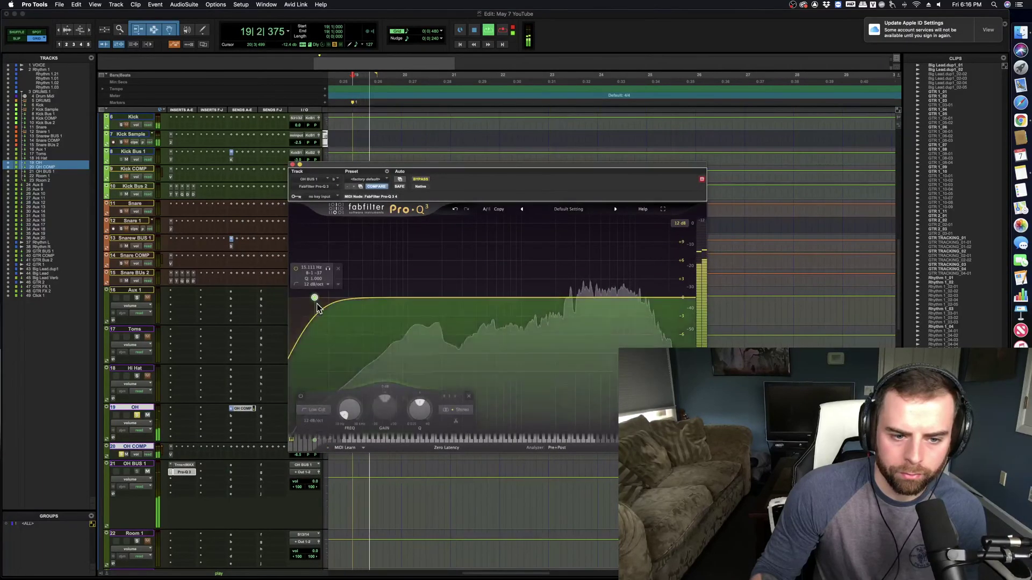
{"action": "mouse_move", "coordinate": [347, 402]}
{"action": "left_mouse_down"}
{"action": "mouse_move", "coordinate": [358, 355]}
{"action": "mouse_move", "coordinate": [348, 417]}
{"action": "left_mouse_up"}
{"action": "key", "text": "space"}
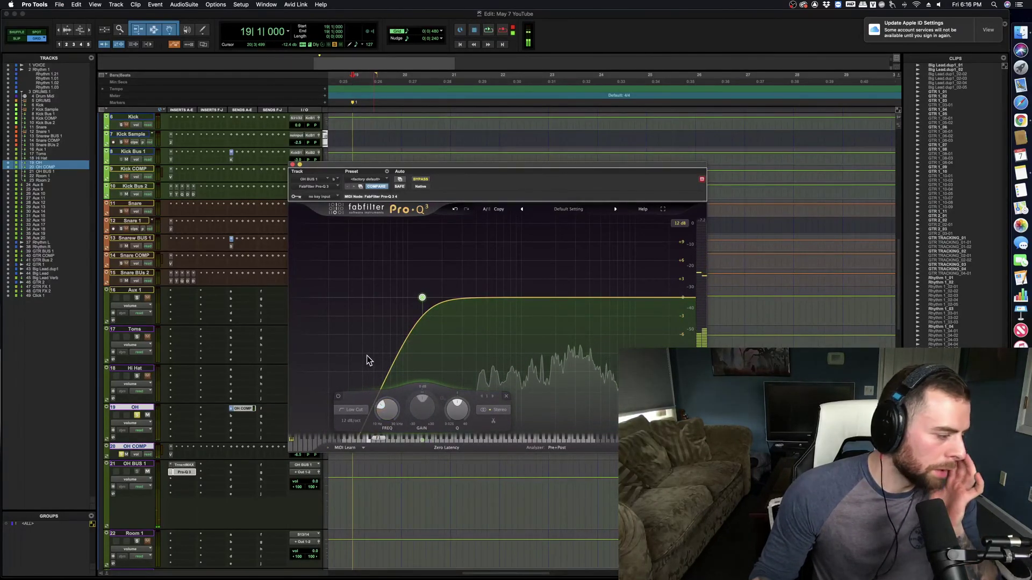
{"action": "key", "text": "space"}
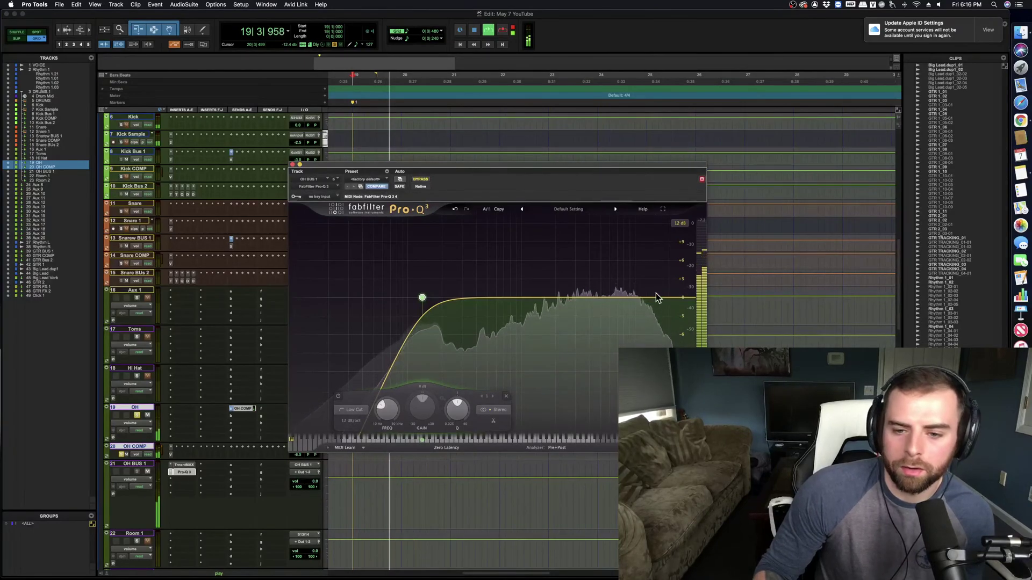
{"action": "key", "text": "space"}
Step: Add a narrow bell band near 3 kHz in Pro-Q 3 and cut it by about 3 dB during playback
{"action": "left_click_drag", "start_coordinate": [515, 300], "coordinate": [575, 225]}
{"action": "key", "text": "space"}
{"action": "scroll", "coordinate": [503, 256], "scroll_direction": "up", "scroll_amount": 4}
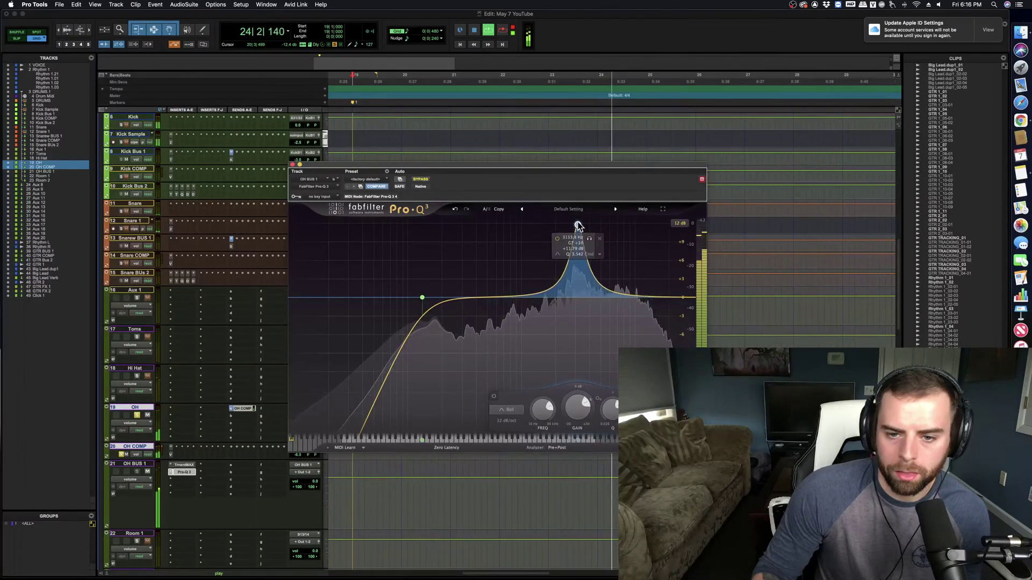
{"action": "left_click_drag", "start_coordinate": [574, 406], "coordinate": [576, 405]}
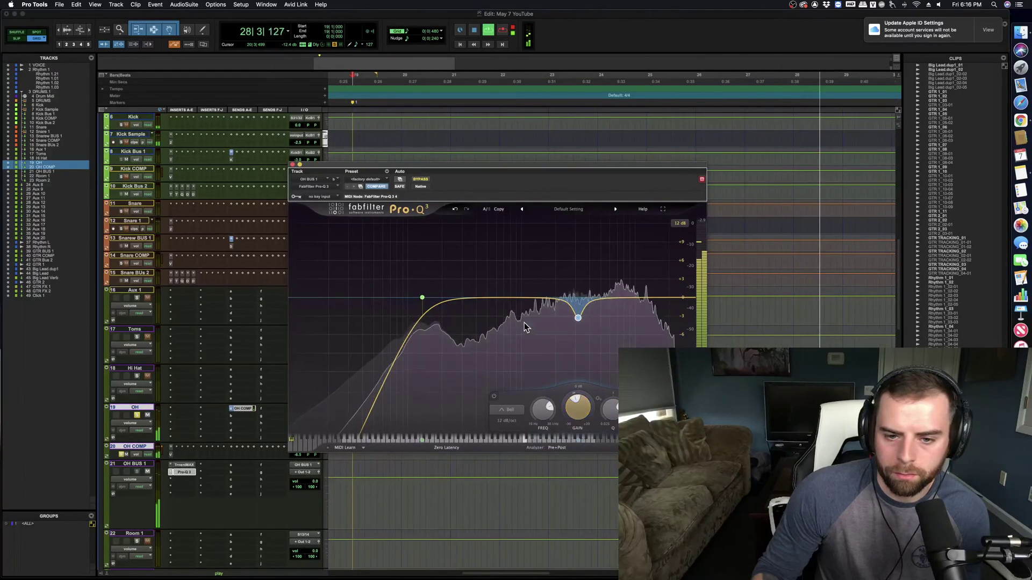
Step: Add another bell band at about 250 Hz in Pro-Q 3 and cut it by about 2 dB during playback
{"action": "left_click_drag", "start_coordinate": [511, 298], "coordinate": [454, 243]}
{"action": "scroll", "coordinate": [455, 248], "scroll_direction": "down", "scroll_amount": 3}
{"action": "scroll", "coordinate": [454, 408], "scroll_direction": "down", "scroll_amount": 10}
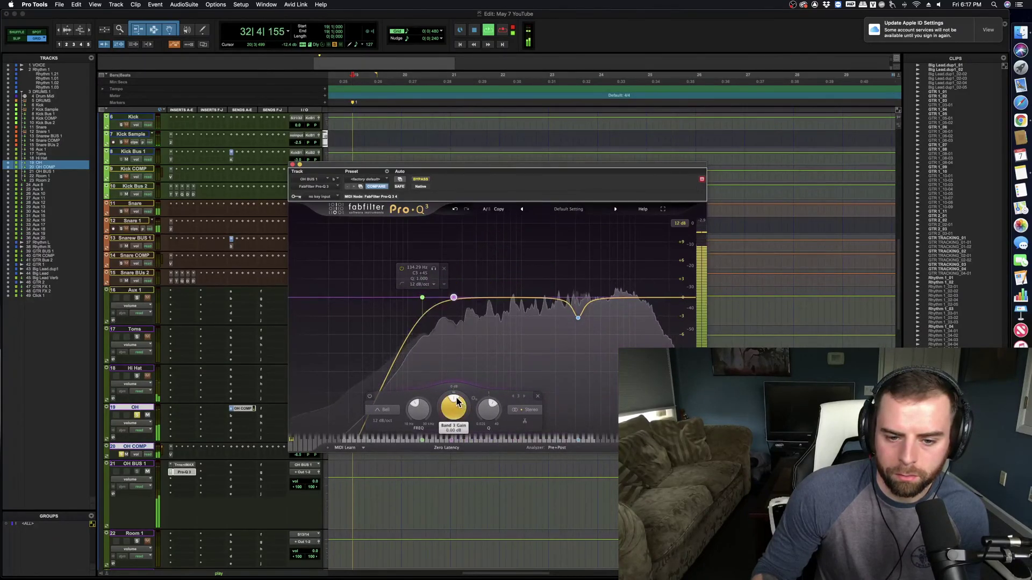
{"action": "scroll", "coordinate": [489, 409], "scroll_direction": "up", "scroll_amount": 5}
{"action": "key", "text": "space"}
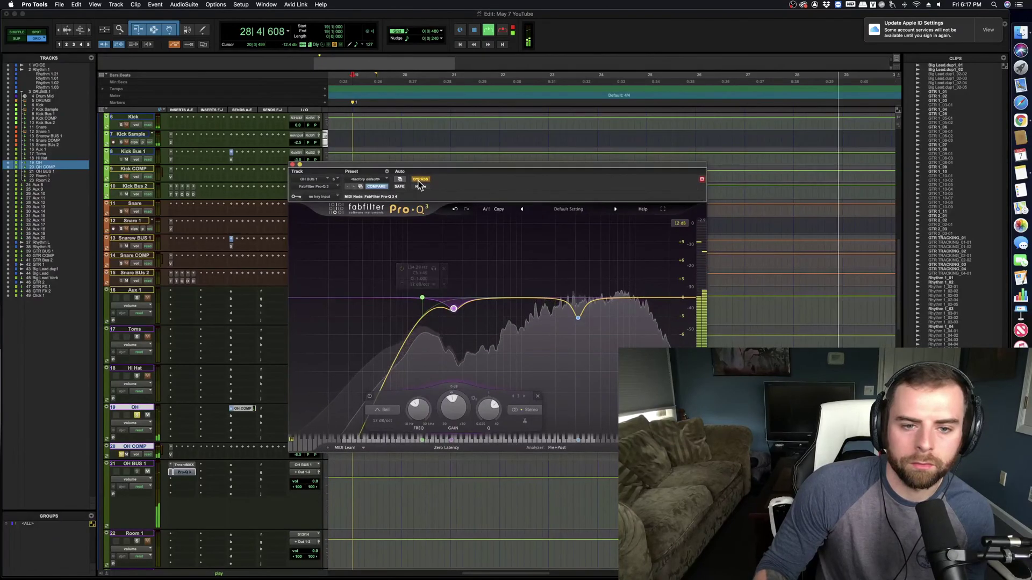
Step: Close Pro-Q 3, stop playback and save the session
{"action": "left_click", "coordinate": [184, 472]}
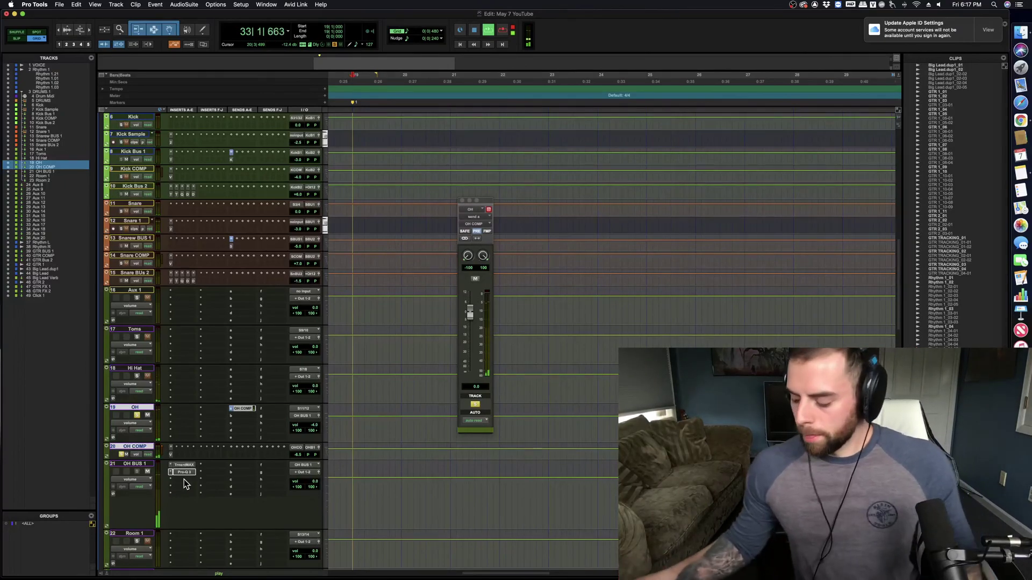
{"action": "key", "text": "space"}
{"action": "key", "text": "super+s"}
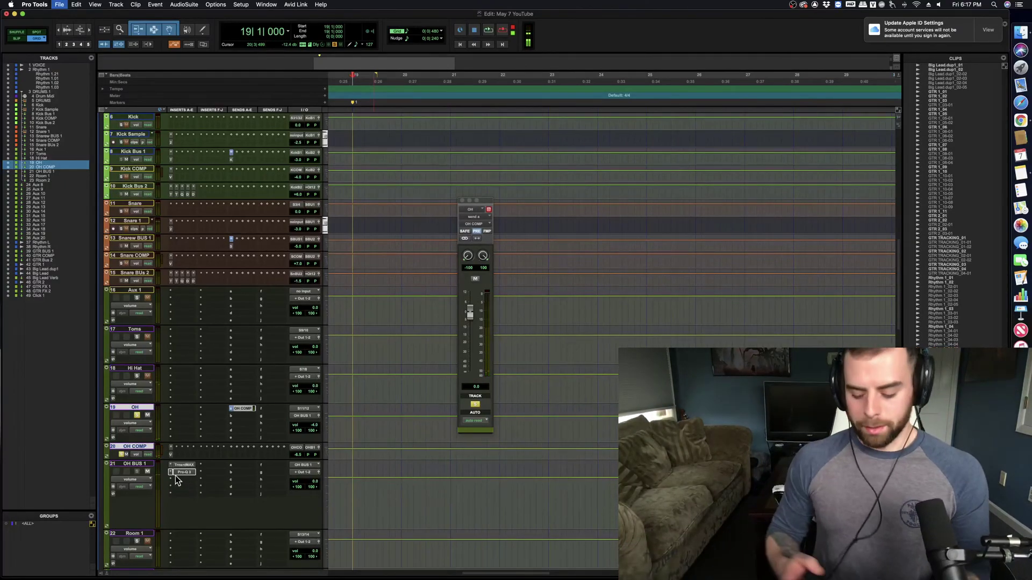
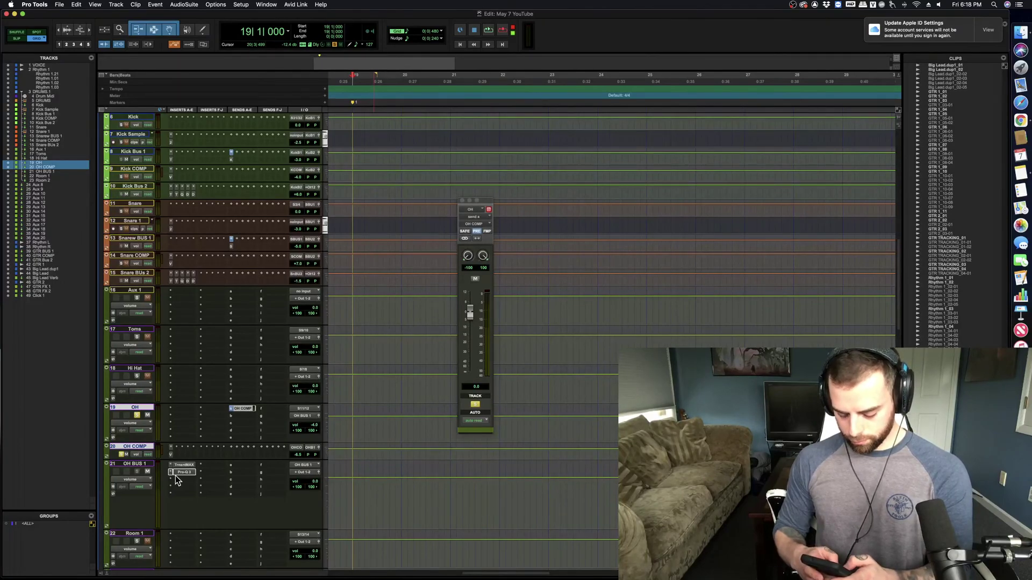
Step: Play the overheads briefly and insert Soundtoys Decapitator in the third insert slot of OH BUS 1
{"action": "key", "text": "space"}
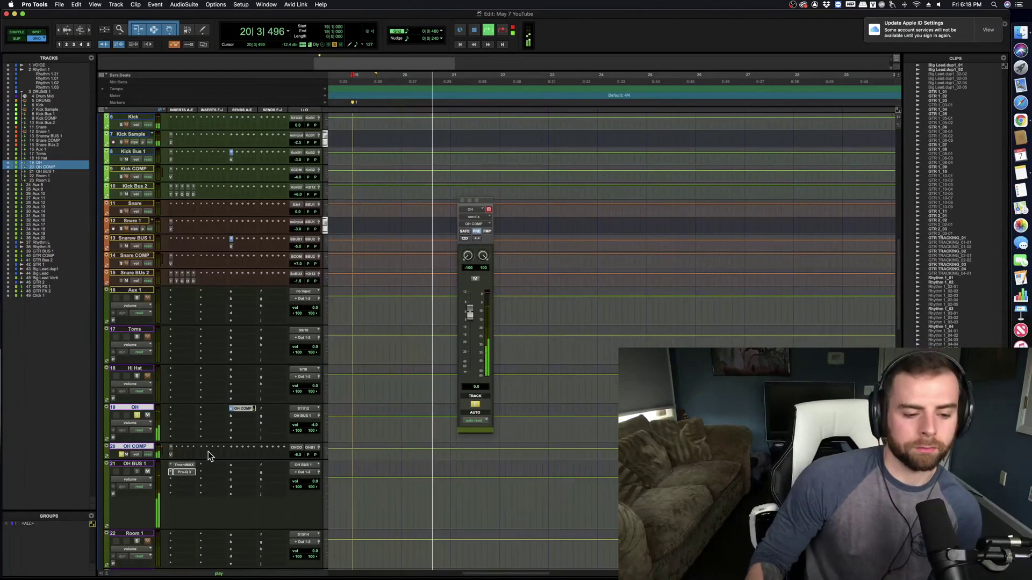
{"action": "key", "text": "space"}
{"action": "left_click", "coordinate": [189, 485]}
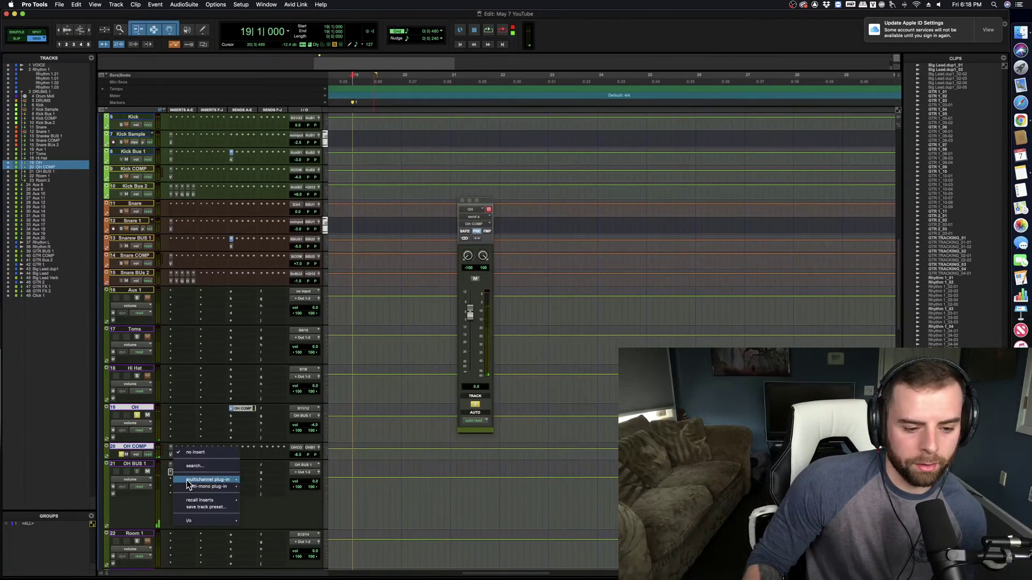
{"action": "left_click", "coordinate": [186, 479]}
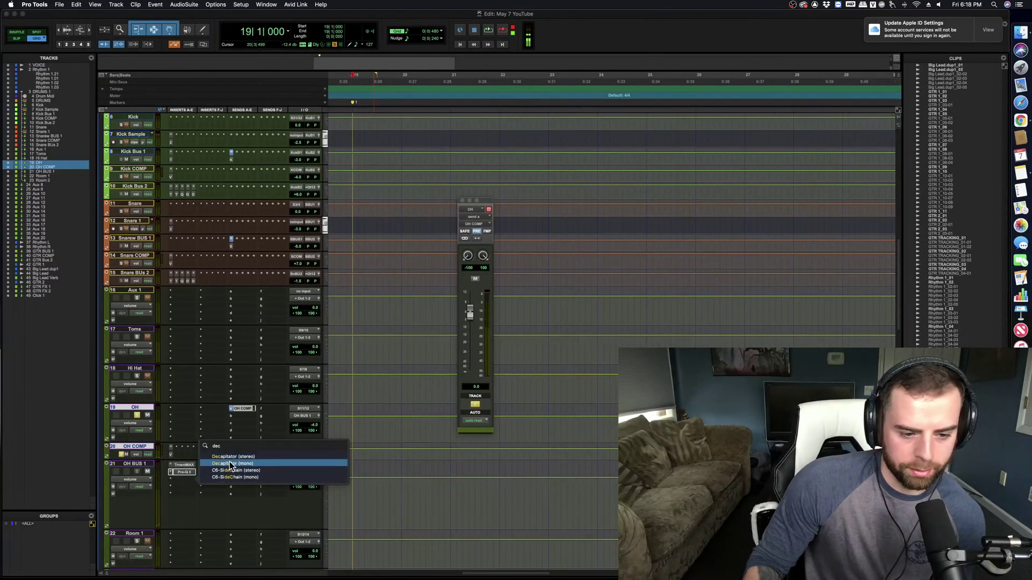
{"action": "left_click", "coordinate": [251, 464]}
Step: Audition Decapitator's E and N styles and its bypass during playback, settle on style A, and close the plug-in
{"action": "key", "text": "space"}
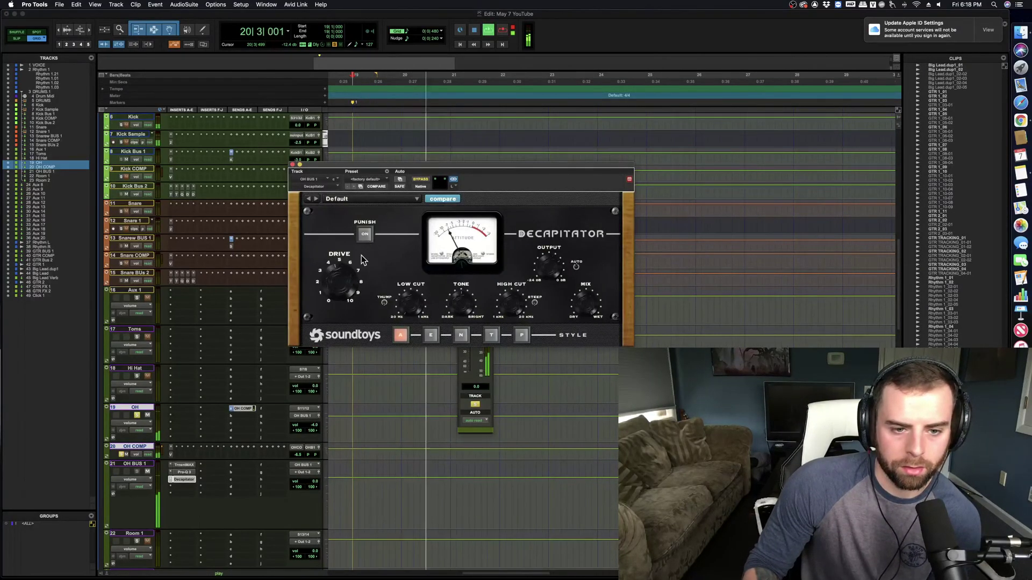
{"action": "left_click", "coordinate": [432, 335]}
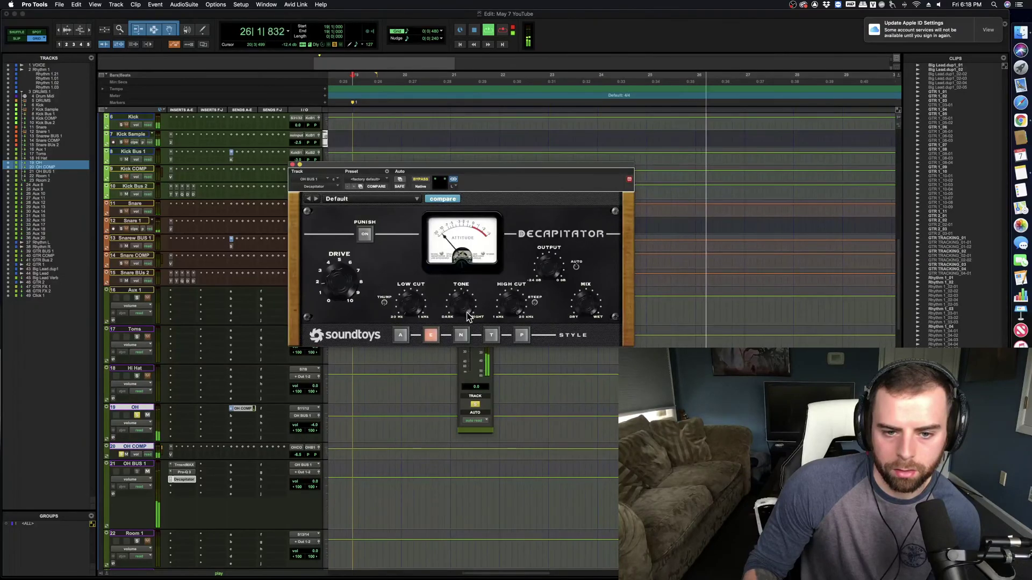
{"action": "left_click", "coordinate": [460, 337]}
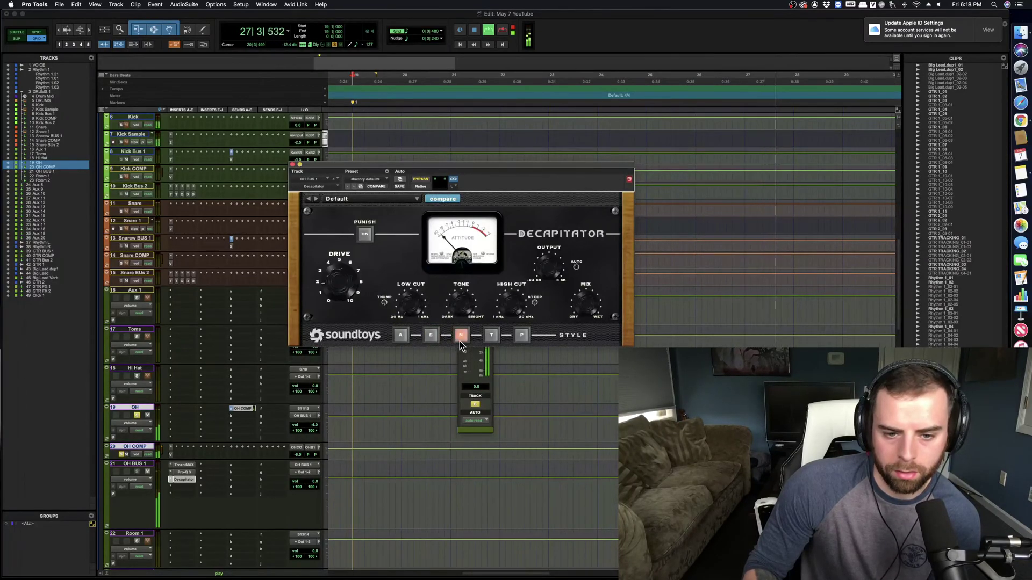
{"action": "left_click", "coordinate": [431, 334]}
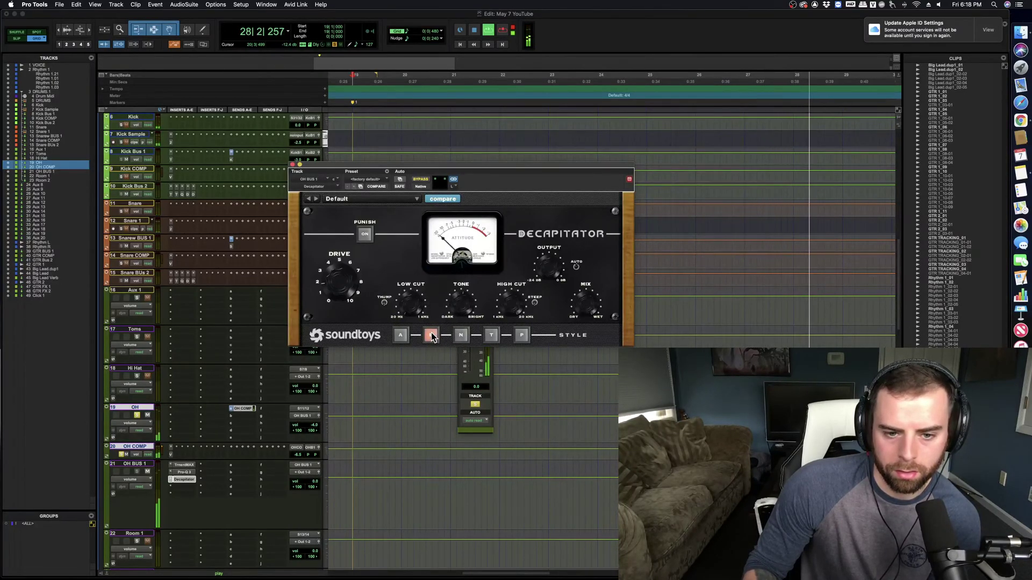
{"action": "left_click", "coordinate": [421, 181]}
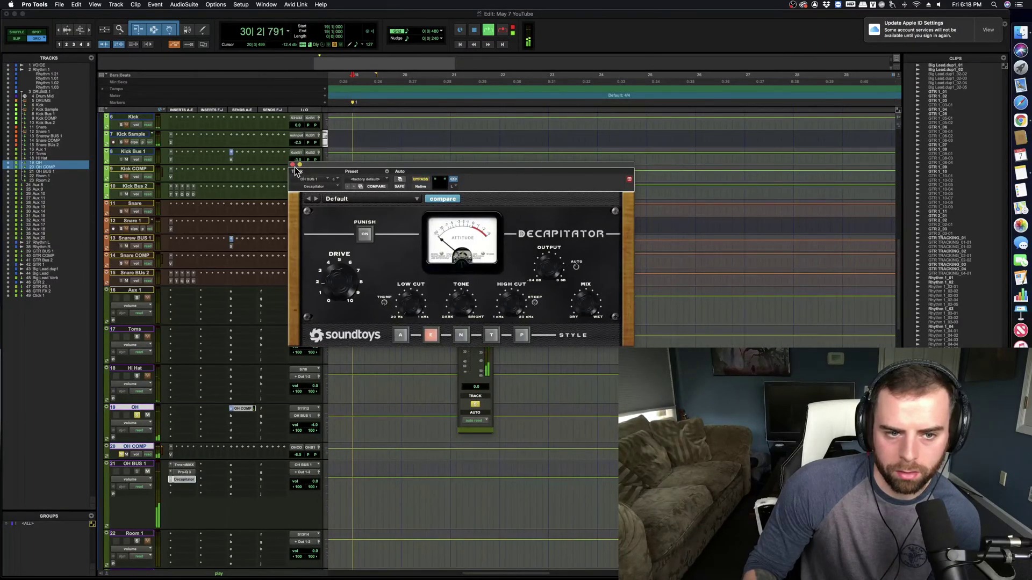
{"action": "left_click", "coordinate": [401, 335]}
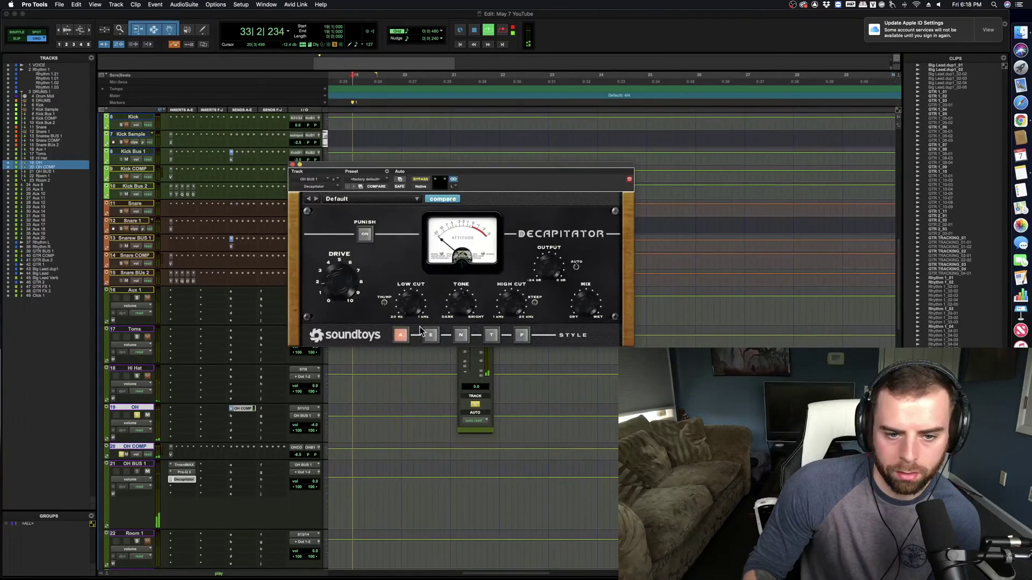
{"action": "key", "text": "space"}
{"action": "left_click", "coordinate": [293, 165]}
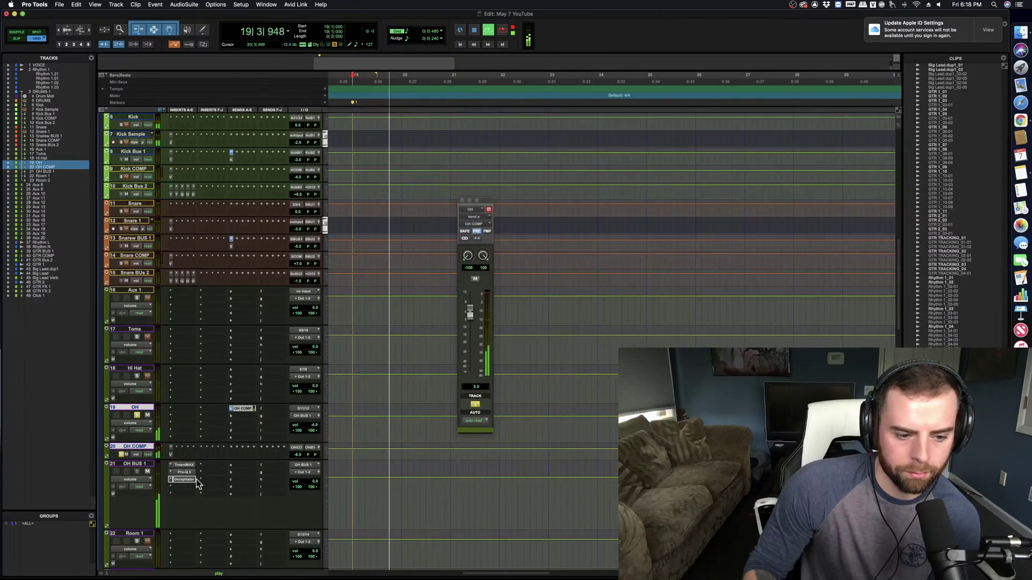
Step: Stop playback and insert a second Decapitator (stereo) in the fourth insert slot of OH BUS 1
{"action": "key", "text": "space"}
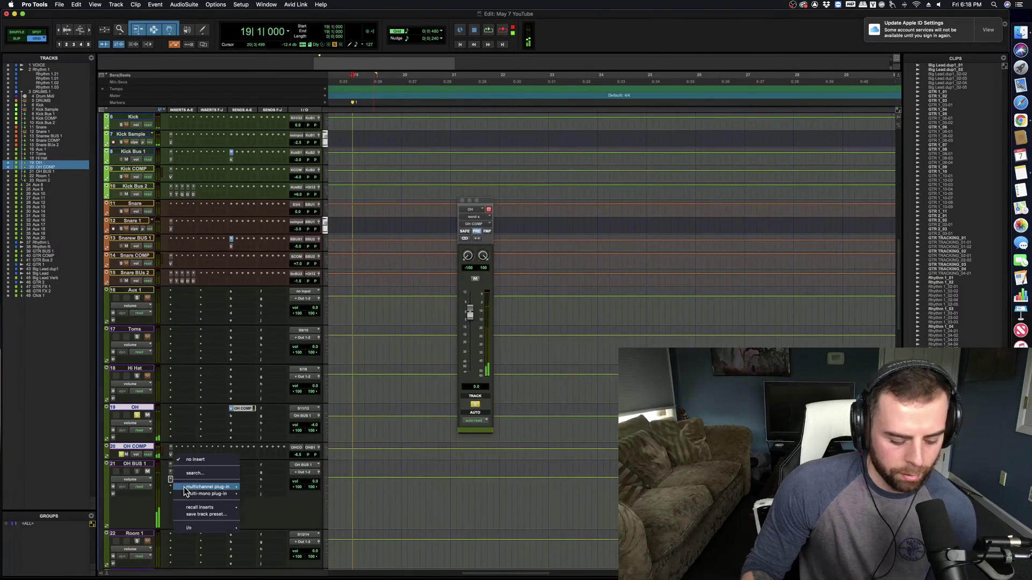
{"action": "left_click", "coordinate": [184, 487]}
{"action": "type", "text": "dec"}
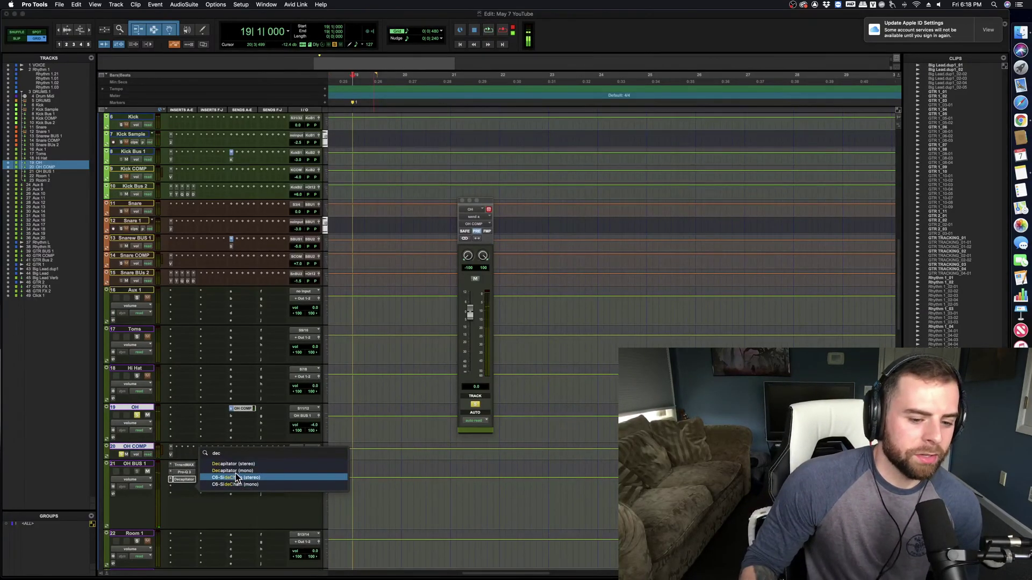
{"action": "left_click", "coordinate": [233, 464]}
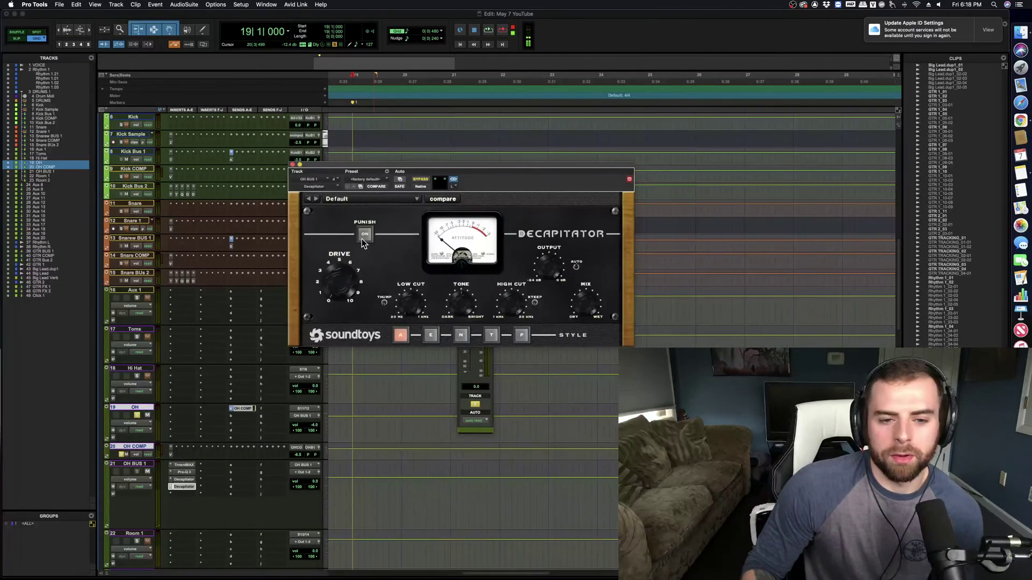
Step: Turn on Punish in the second Decapitator and lower its wet/dry mix during playback
{"action": "key", "text": "space"}
{"action": "left_click", "coordinate": [365, 236]}
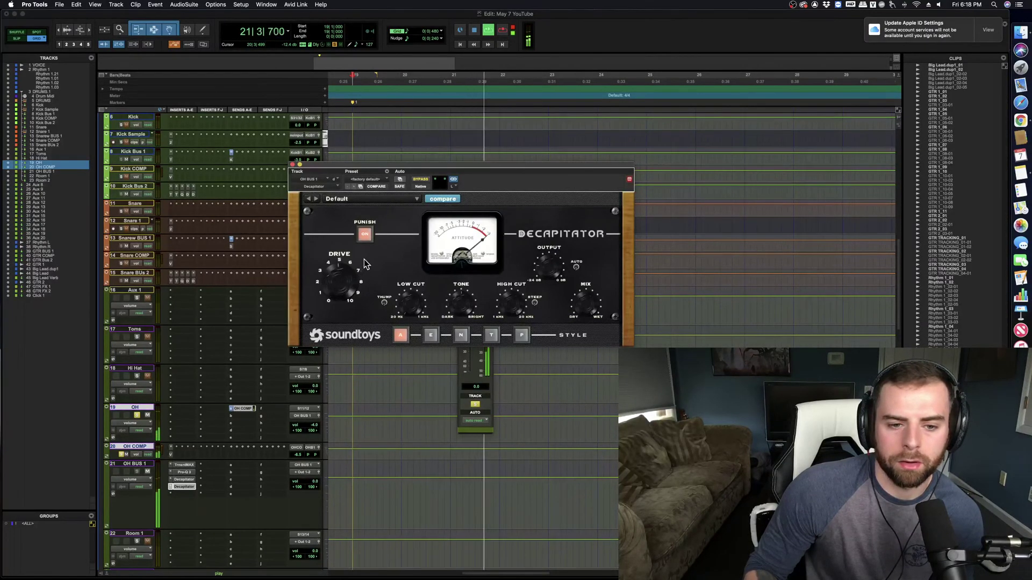
{"action": "key", "text": "space"}
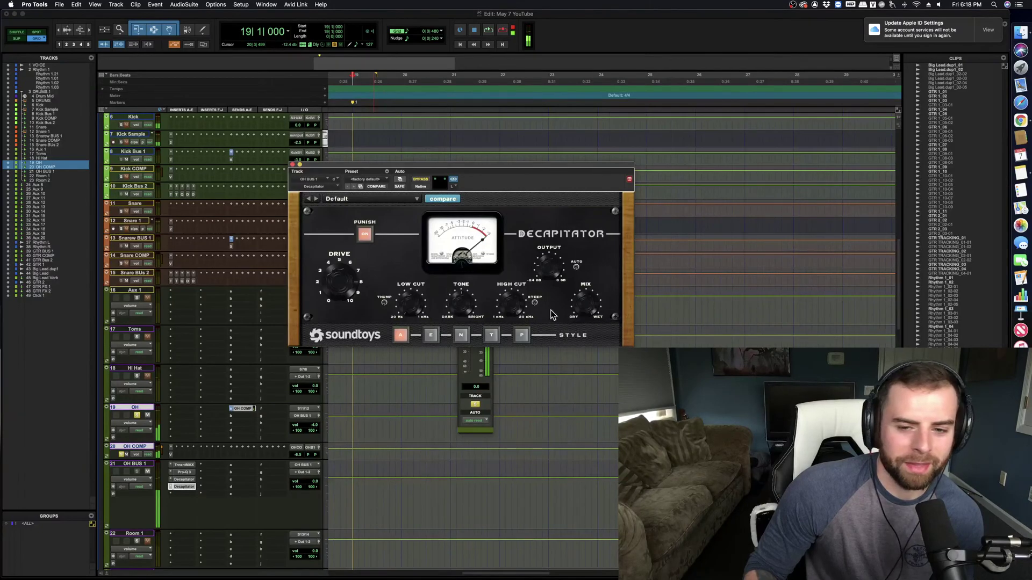
{"action": "key", "text": "space"}
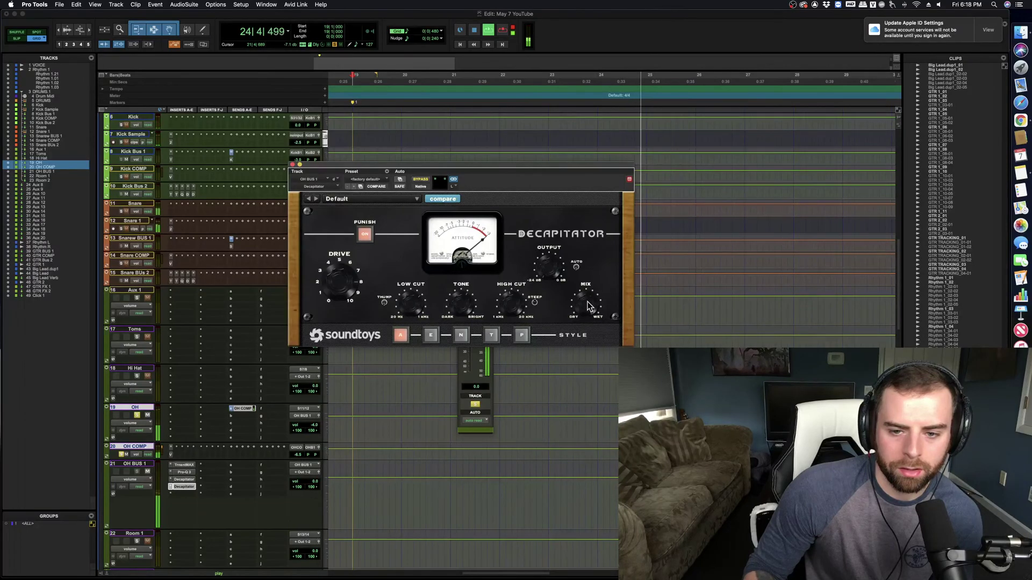
{"action": "key", "text": "space"}
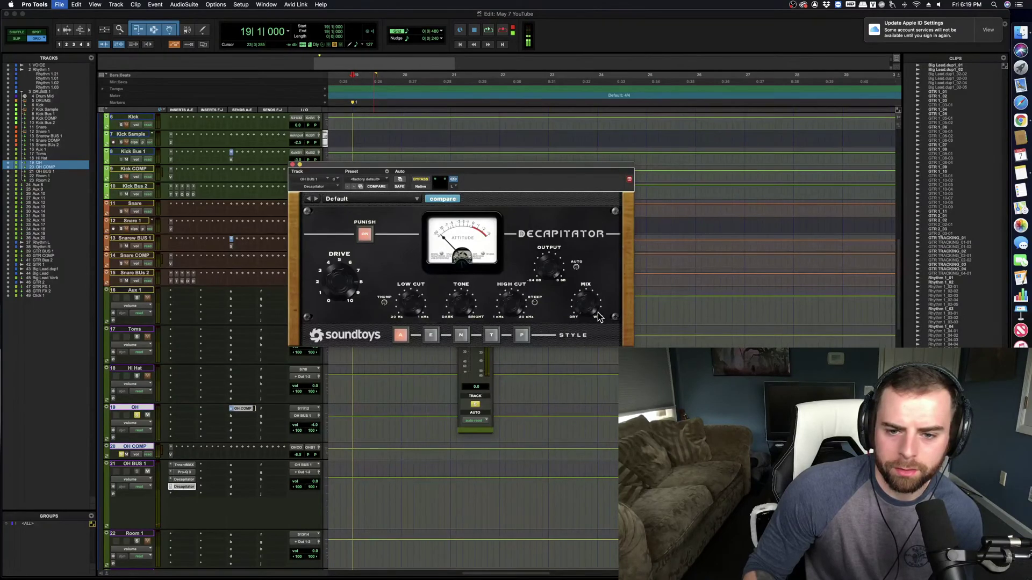
{"action": "key", "text": "space"}
{"action": "mouse_move", "coordinate": [595, 316]}
{"action": "left_mouse_down"}
{"action": "mouse_move", "coordinate": [593, 295]}
{"action": "mouse_move", "coordinate": [585, 308]}
{"action": "left_mouse_up"}
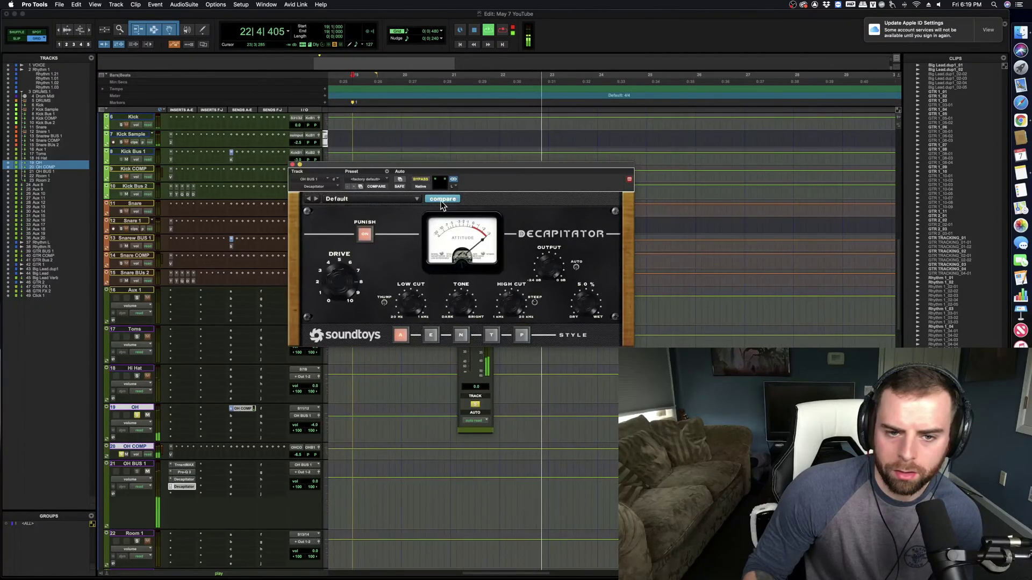
Step: Compare the second Decapitator bypassed and active during playback, stop, and close the plug-in
{"action": "left_click", "coordinate": [421, 180]}
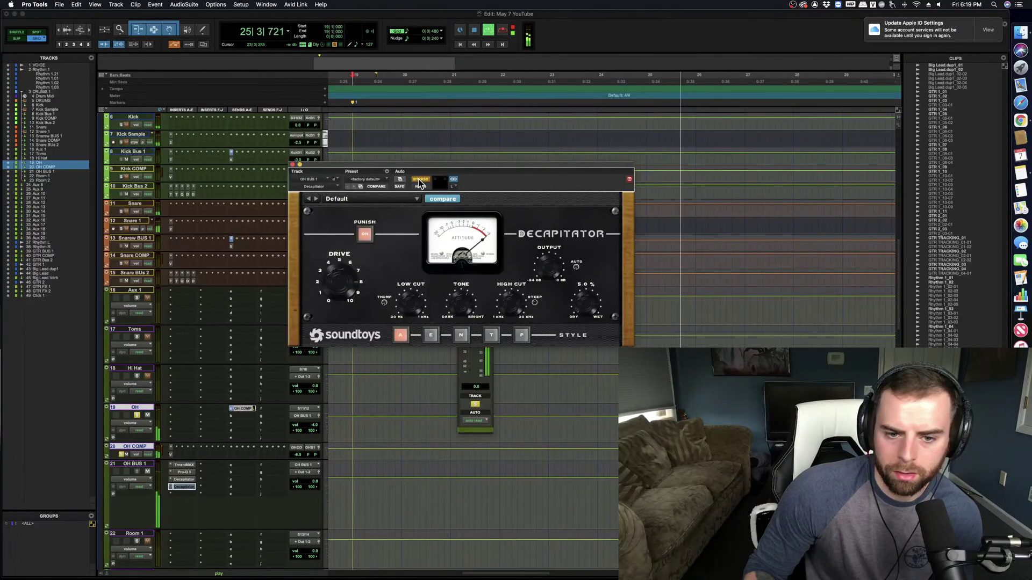
{"action": "left_click", "coordinate": [420, 180]}
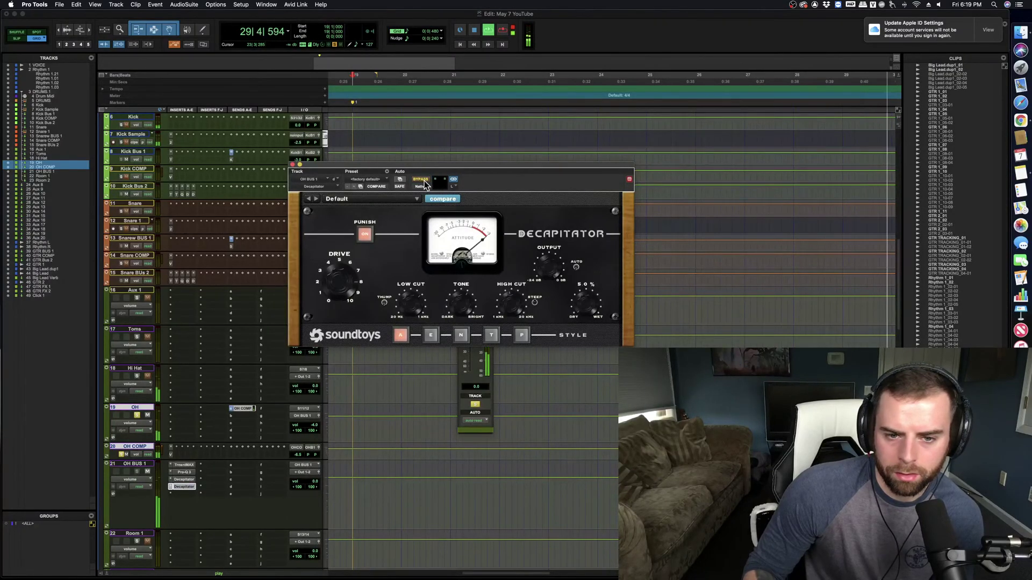
{"action": "key", "text": "space"}
{"action": "left_click", "coordinate": [292, 164]}
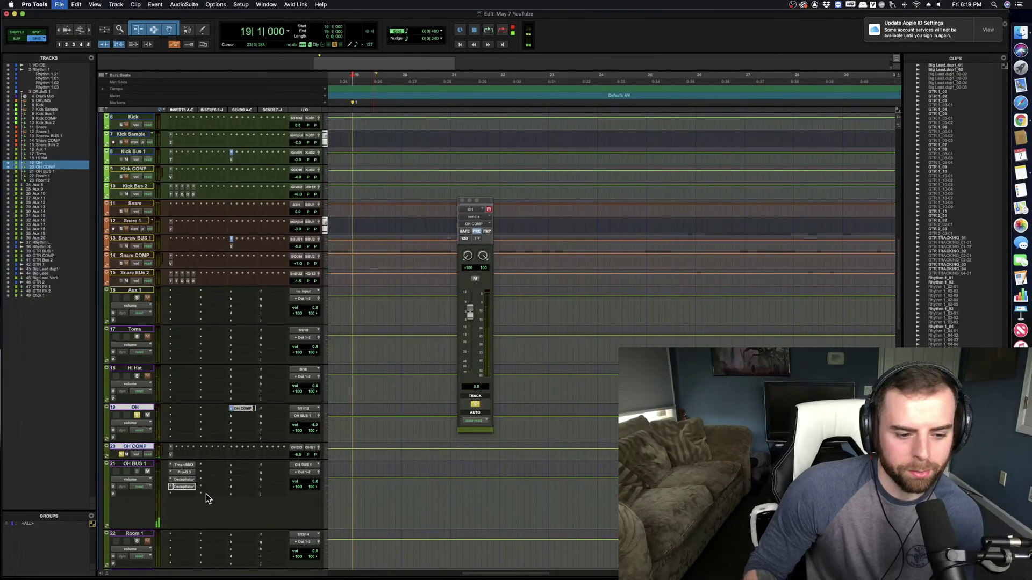
Step: Audition the soloed overhead tracks during playback, stop, clear every track solo, and save the session
{"action": "key", "text": "space"}
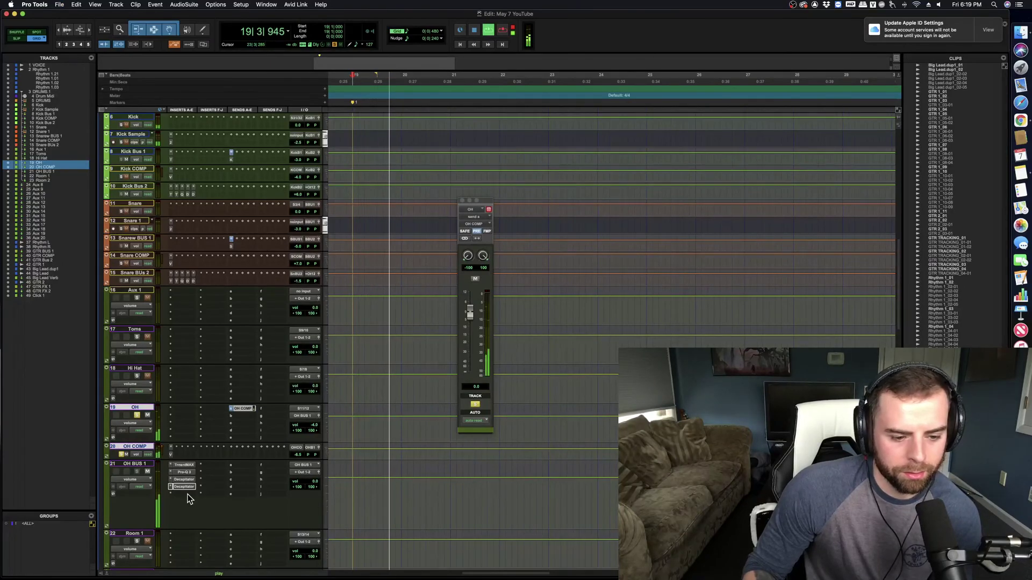
{"action": "scroll", "coordinate": [220, 469], "scroll_direction": "up", "scroll_amount": 5}
{"action": "scroll", "coordinate": [220, 466], "scroll_direction": "down", "scroll_amount": 4}
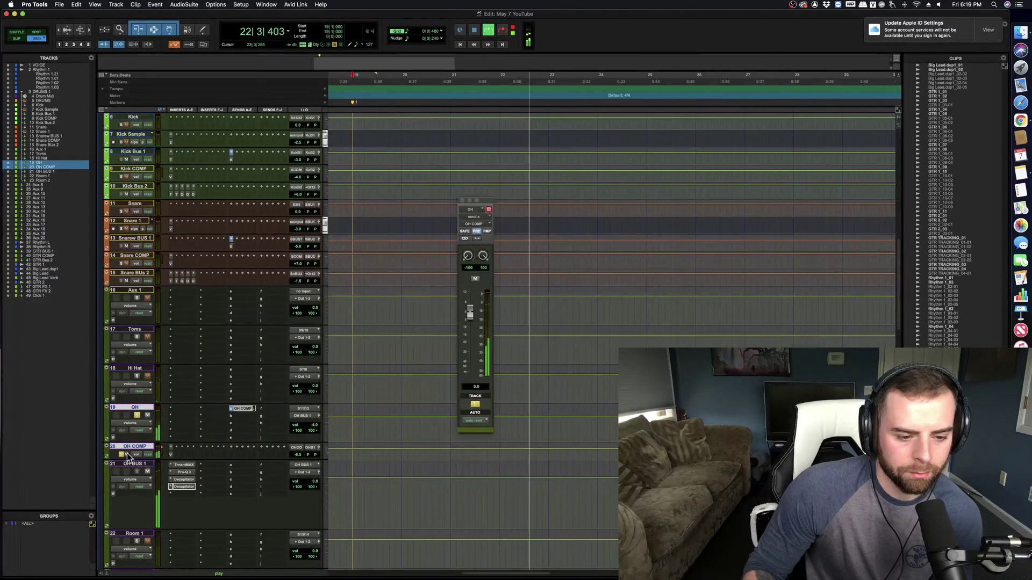
{"action": "scroll", "coordinate": [210, 420], "scroll_direction": "down", "scroll_amount": 1}
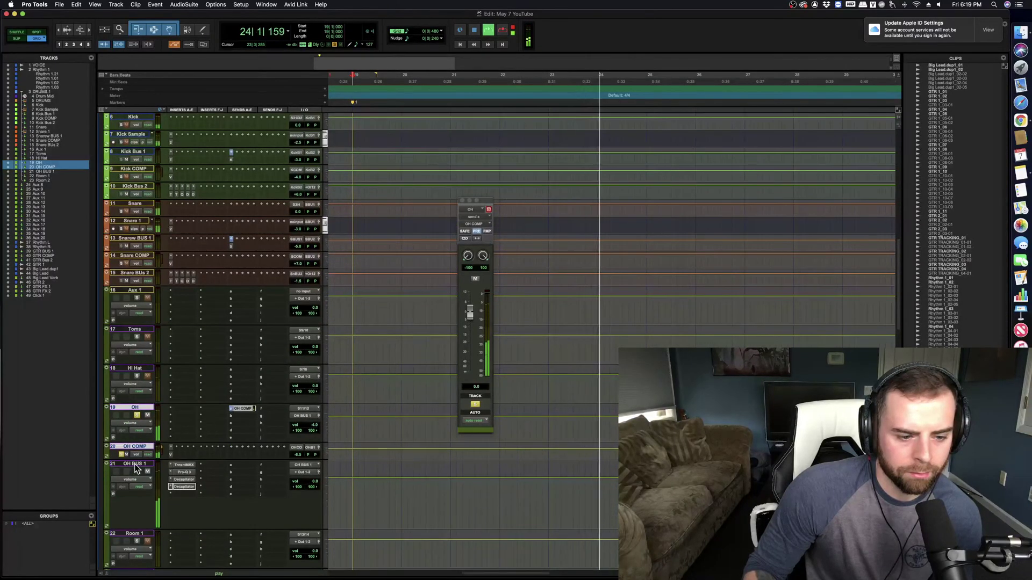
{"action": "key", "text": "space"}
{"action": "left_click", "coordinate": [120, 454], "text": "alt"}
{"action": "key", "text": "super+s"}
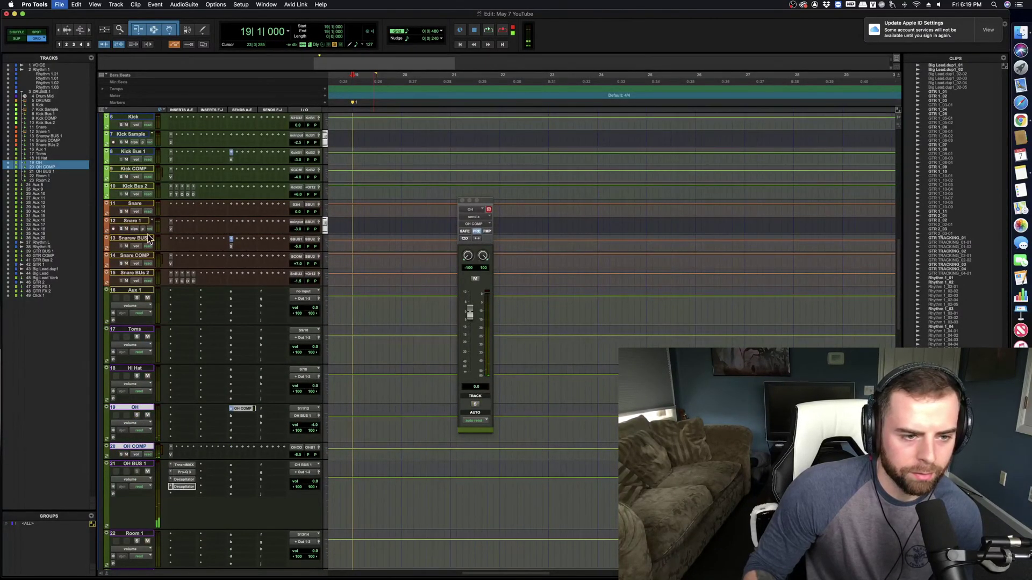
Step: Solo the kick and snare tracks together with OH and OH COMP and restart playback
{"action": "scroll", "coordinate": [139, 183], "scroll_direction": "up", "scroll_amount": 1}
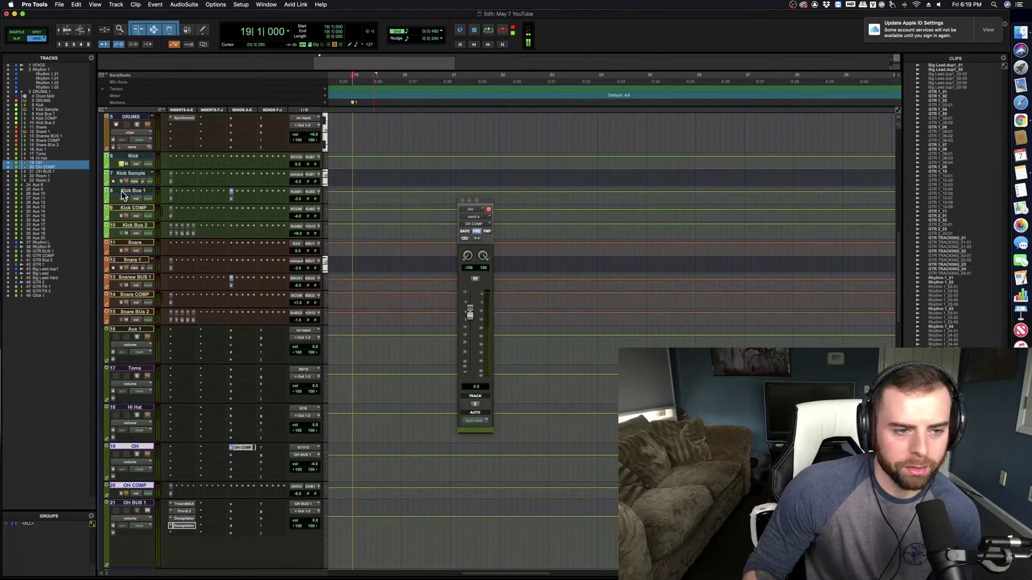
{"action": "key", "text": "space"}
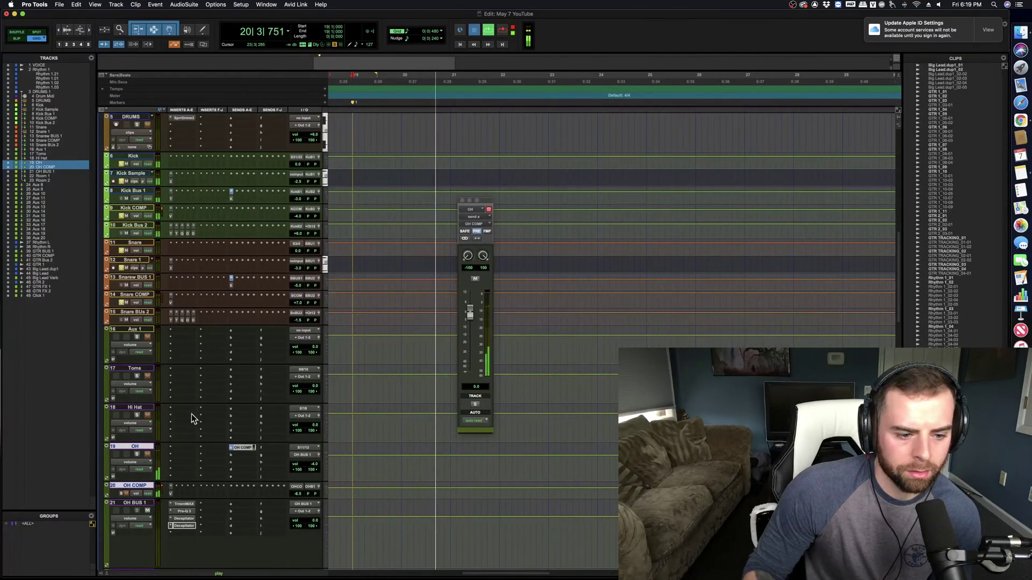
{"action": "key", "text": "space"}
{"action": "key", "text": "space"}
{"action": "left_click", "coordinate": [136, 454]}
{"action": "left_click", "coordinate": [122, 493]}
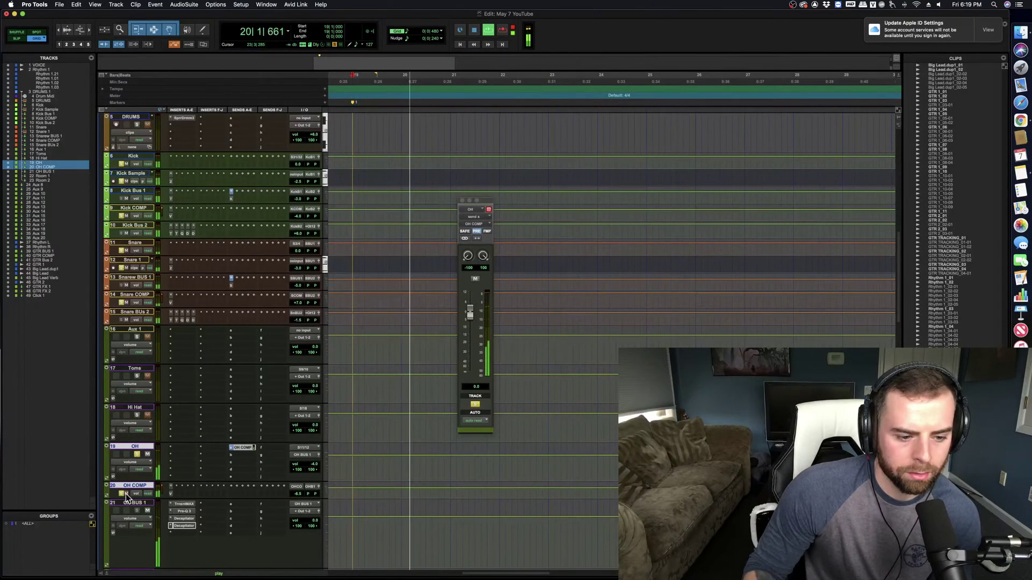
Step: Lower the OH BUS 1 volume against the kick and snare during playback, recheck the balance, and save the session
{"action": "scroll", "coordinate": [259, 498], "scroll_direction": "down", "scroll_amount": 1}
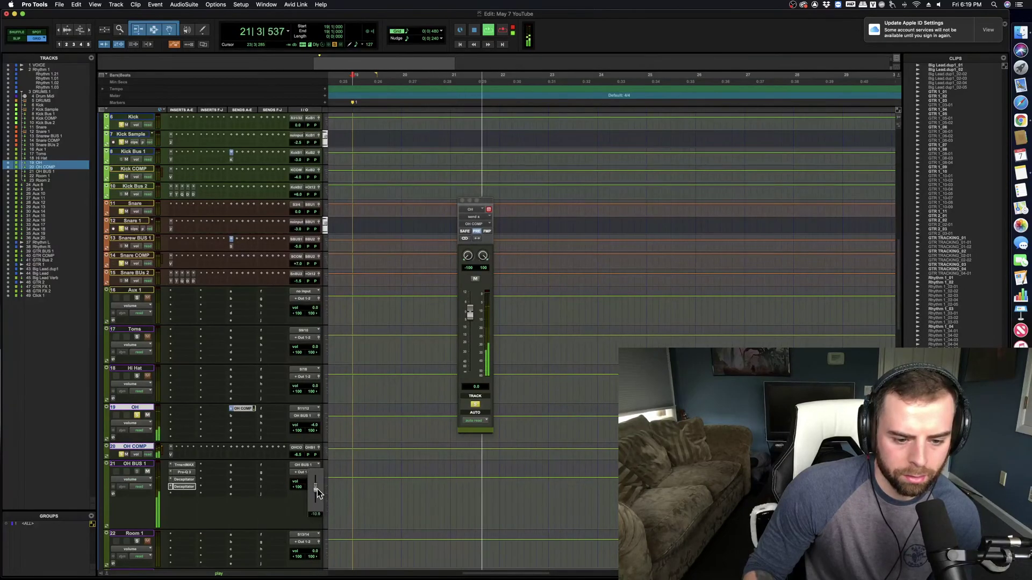
{"action": "mouse_move", "coordinate": [317, 489]}
{"action": "left_mouse_down"}
{"action": "mouse_move", "coordinate": [325, 465]}
{"action": "mouse_move", "coordinate": [326, 489]}
{"action": "mouse_move", "coordinate": [328, 471]}
{"action": "mouse_move", "coordinate": [318, 475]}
{"action": "left_mouse_up"}
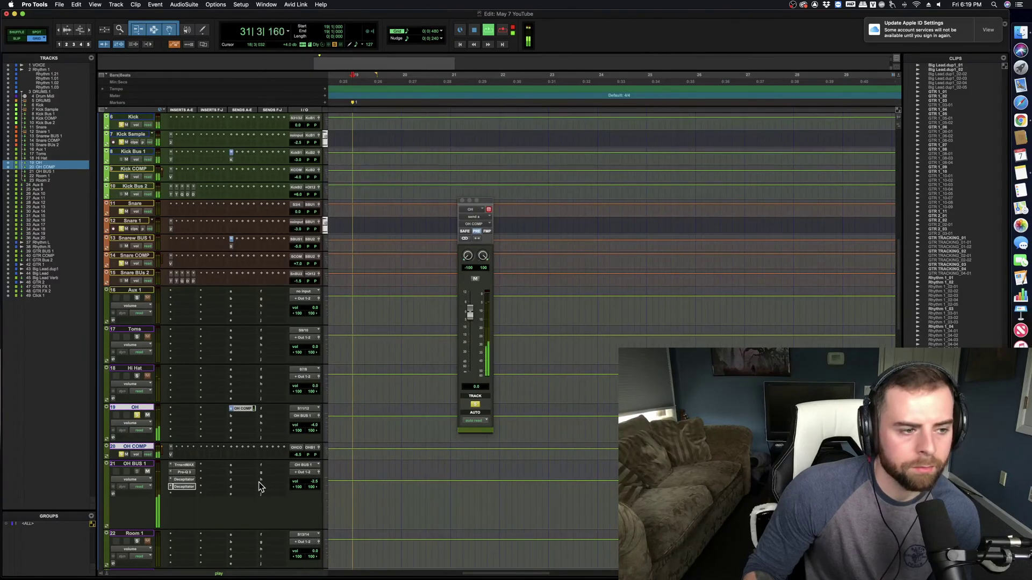
{"action": "left_click_drag", "start_coordinate": [316, 482], "coordinate": [315, 478]}
{"action": "key", "text": "space"}
{"action": "key", "text": "space"}
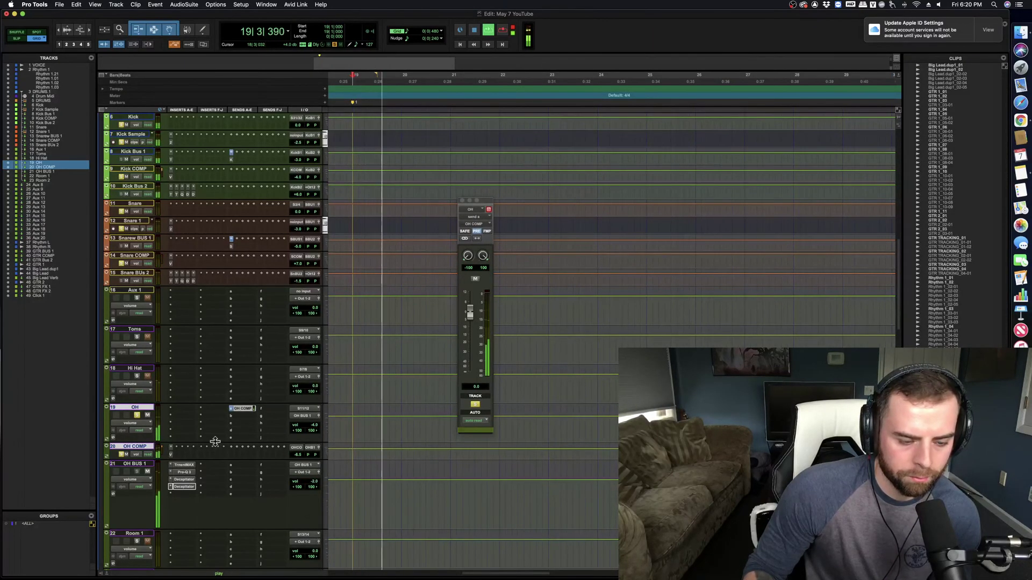
{"action": "scroll", "coordinate": [207, 347], "scroll_direction": "up", "scroll_amount": 1}
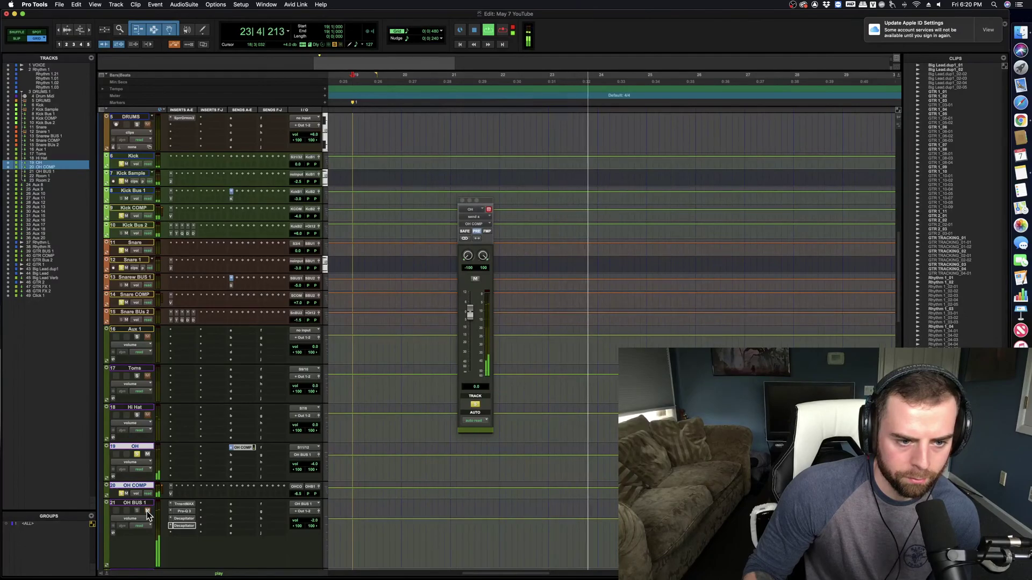
{"action": "key", "text": "space"}
{"action": "key", "text": "super+s"}
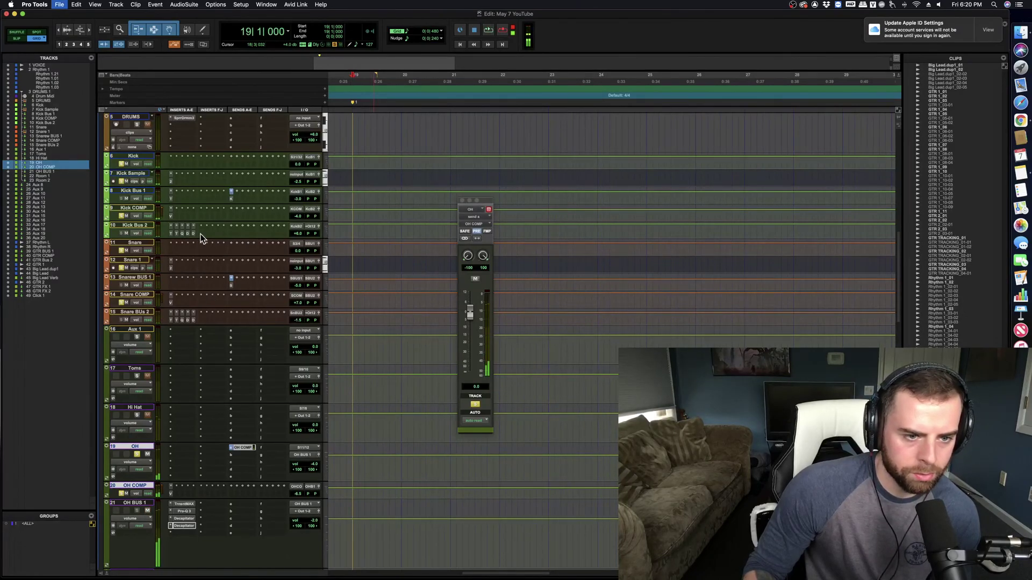
Step: Insert a mono Trim after the existing plug-ins on Kick Bus 2 and compare inverted and normal polarity during playback
{"action": "left_click", "coordinate": [202, 238]}
{"action": "type", "text": "trim"}
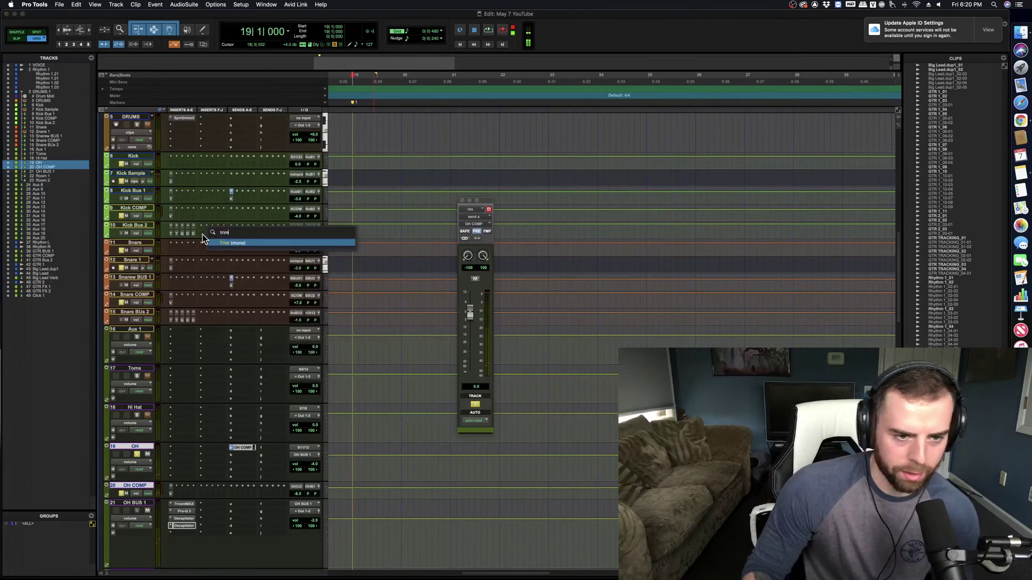
{"action": "left_click", "coordinate": [230, 242]}
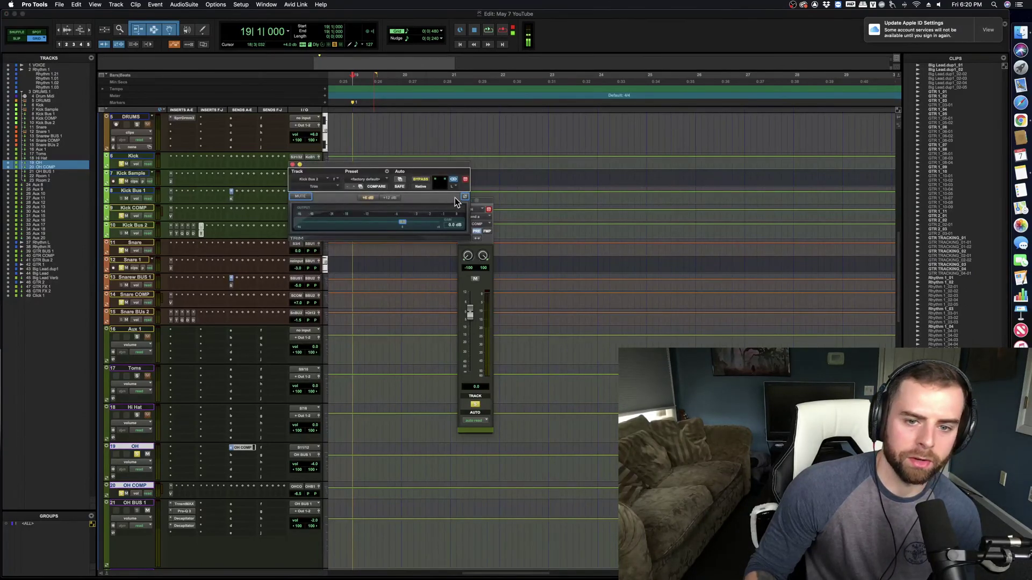
{"action": "key", "text": "space"}
{"action": "left_click", "coordinate": [466, 196]}
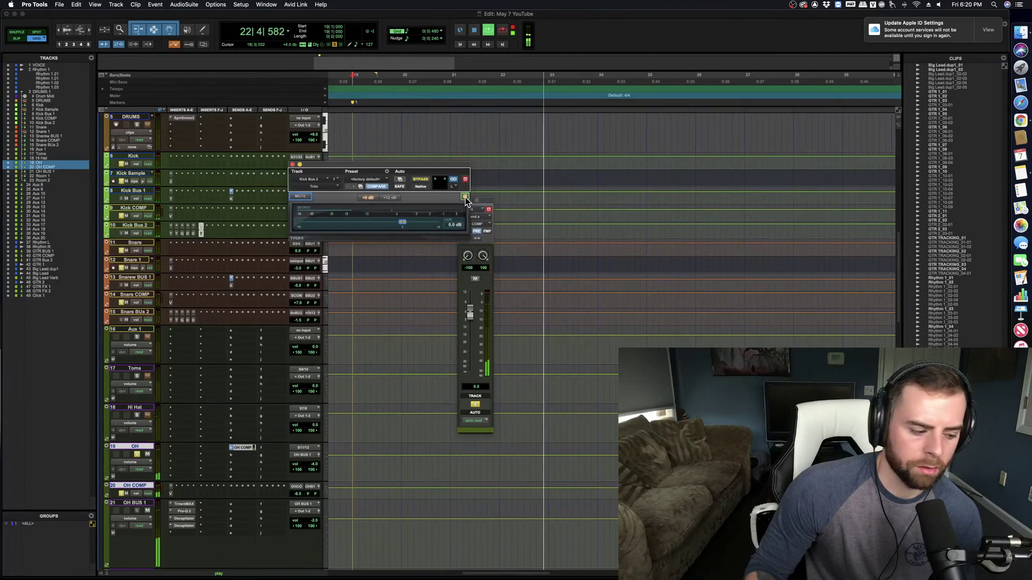
{"action": "left_click", "coordinate": [465, 197]}
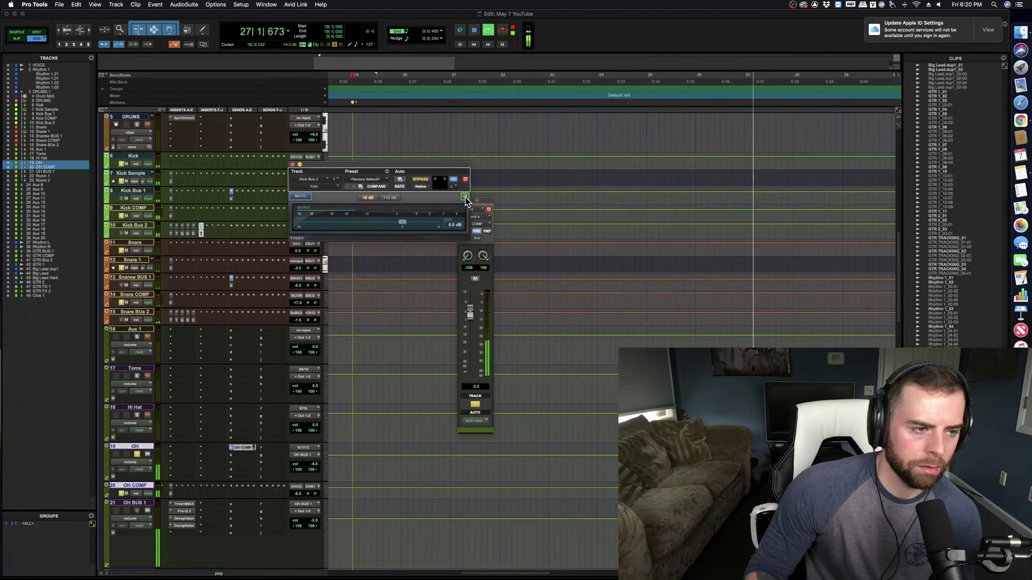
{"action": "left_click", "coordinate": [466, 198]}
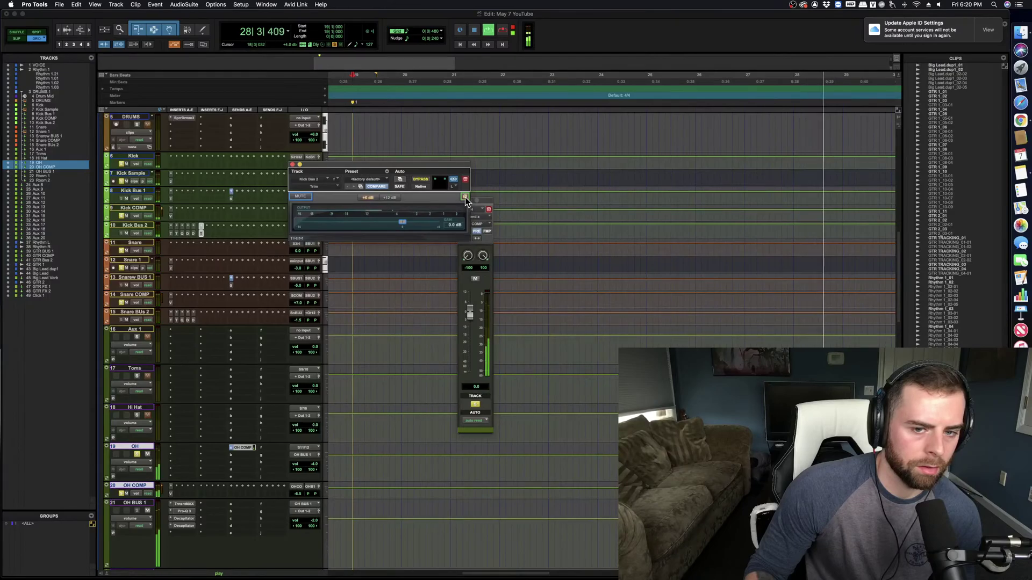
{"action": "left_click", "coordinate": [465, 198]}
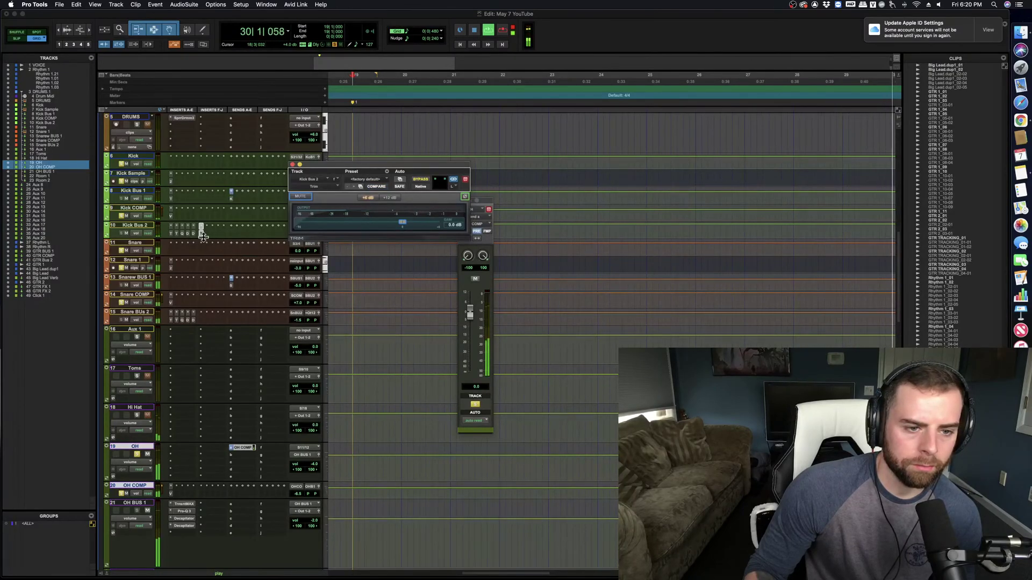
Step: Move the Trim from Kick Bus 2 to Snare BUs 2 and compare the snare's inverted and normal polarity during playback
{"action": "left_click", "coordinate": [201, 317]}
{"action": "key", "text": "space"}
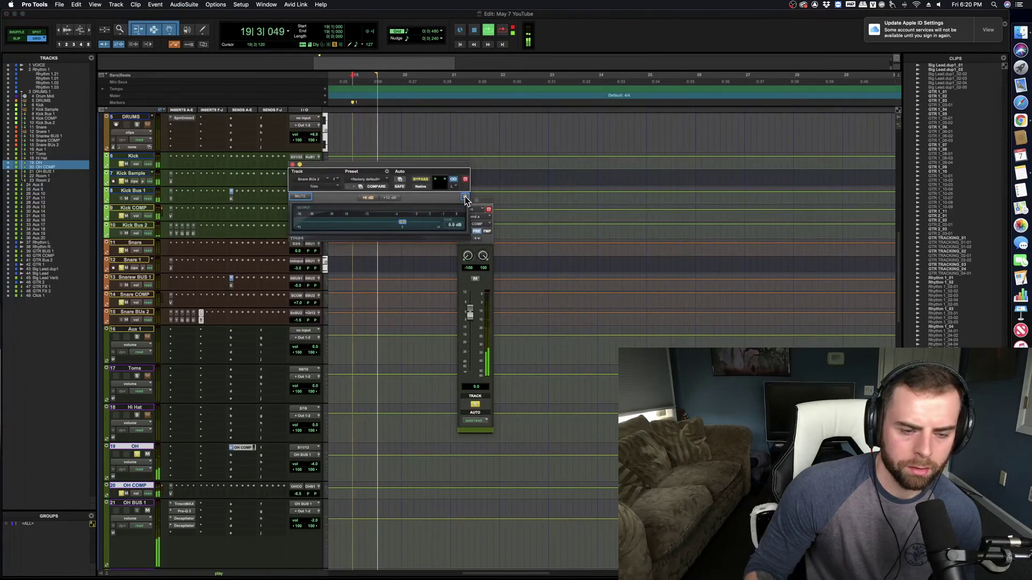
{"action": "left_click", "coordinate": [465, 198]}
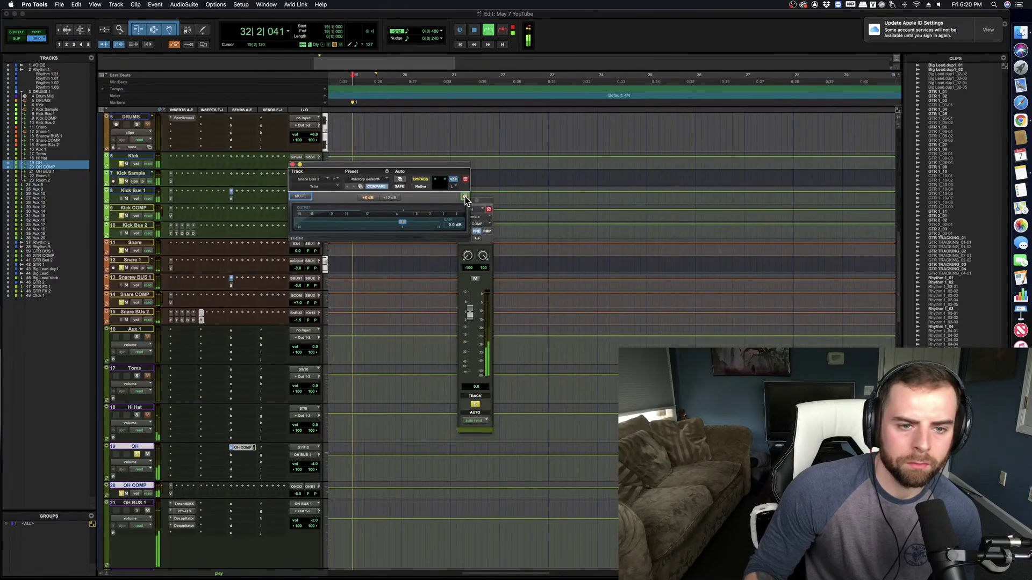
{"action": "key", "text": "space"}
{"action": "key", "text": "space"}
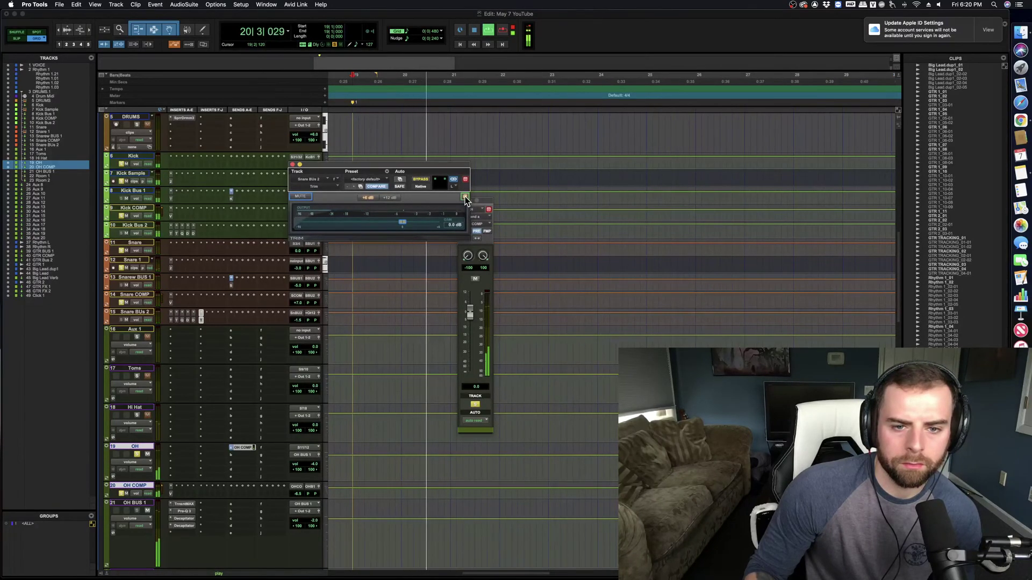
{"action": "key", "text": "space"}
{"action": "key", "text": "space"}
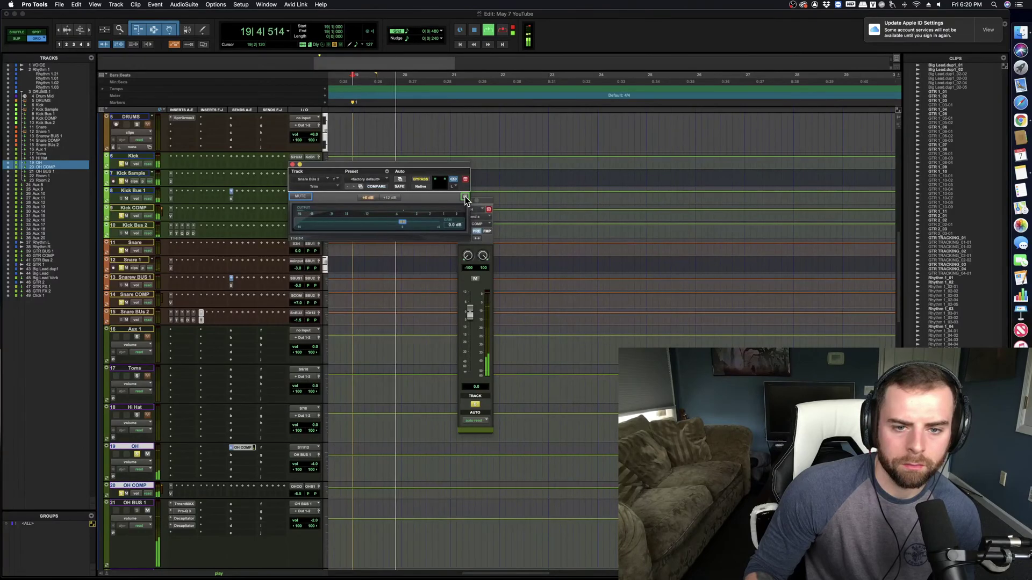
Step: Stop playback and remove the Trim plug-in from Snare BUs 2
{"action": "key", "text": "space"}
{"action": "left_click", "coordinate": [315, 186]}
{"action": "key", "text": "Escape"}
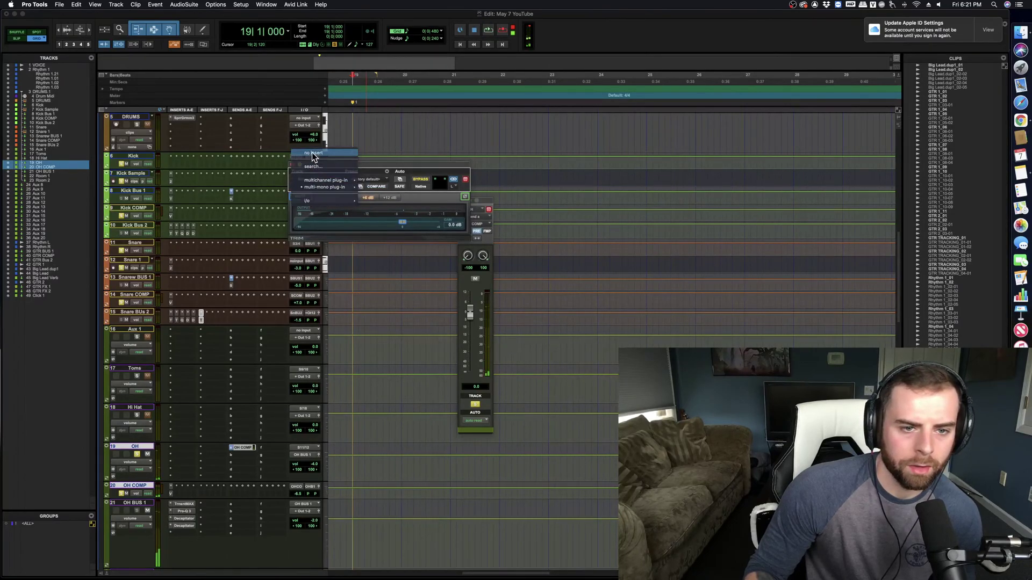
{"action": "left_click", "coordinate": [295, 167]}
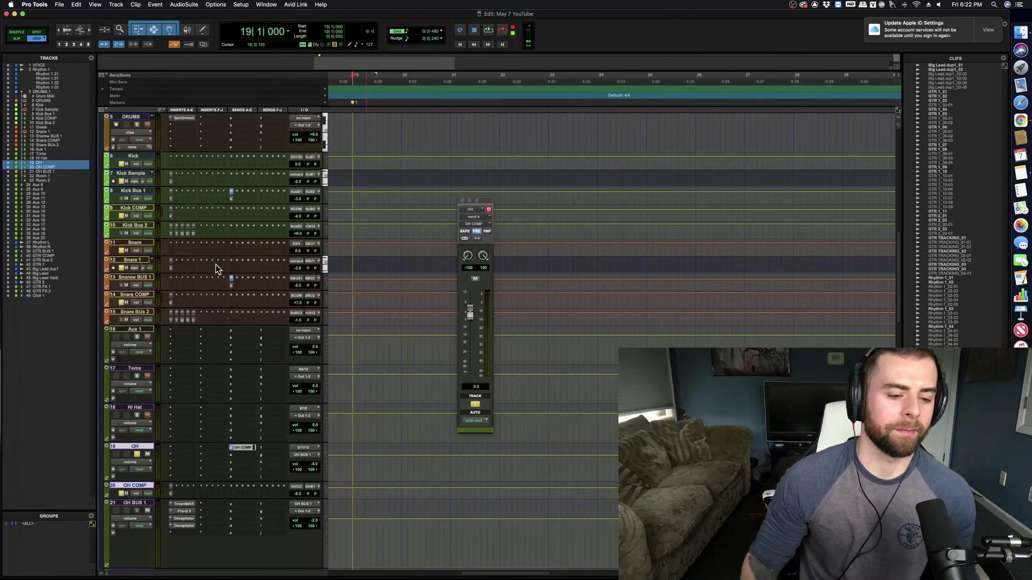
Step: Fine-tune the OH BUS 1 and Snare BUs 2 volumes against the rest of the soloed drums during playback
{"action": "key", "text": "space"}
{"action": "scroll", "coordinate": [228, 309], "scroll_direction": "down", "scroll_amount": 3}
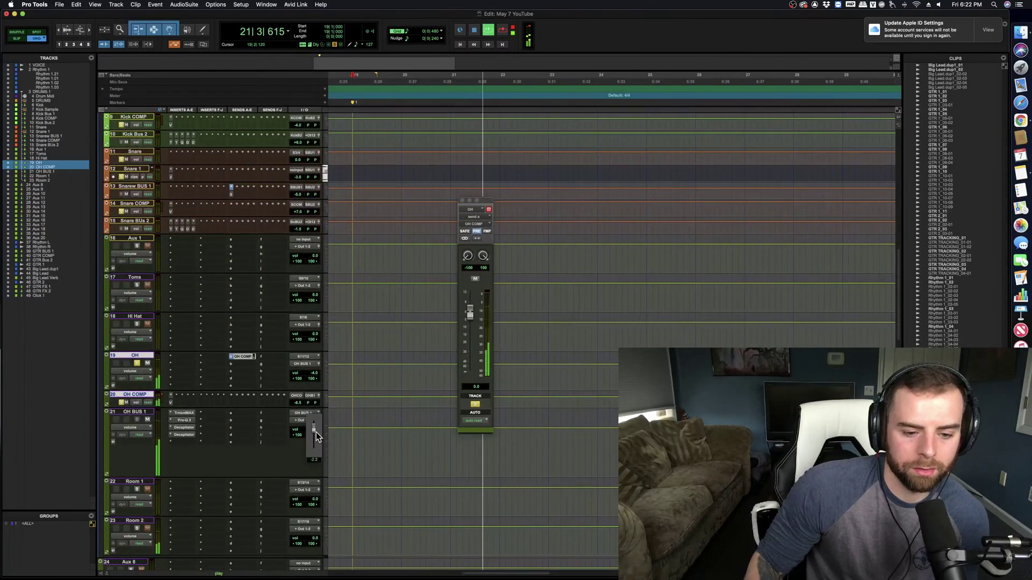
{"action": "mouse_move", "coordinate": [316, 431]}
{"action": "left_mouse_down"}
{"action": "mouse_move", "coordinate": [318, 442]}
{"action": "mouse_move", "coordinate": [322, 431]}
{"action": "left_mouse_up"}
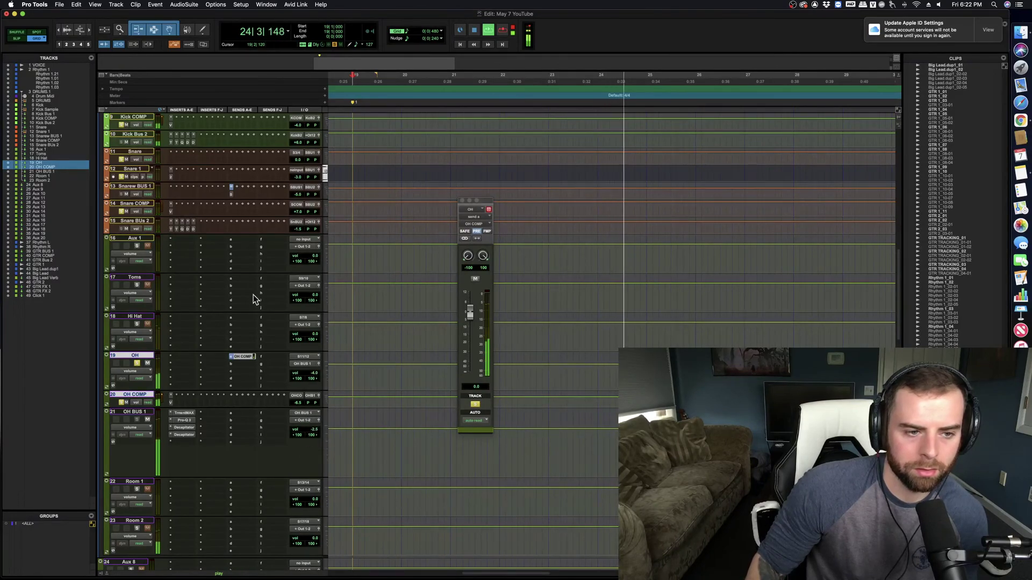
{"action": "left_click_drag", "start_coordinate": [299, 228], "coordinate": [304, 222]}
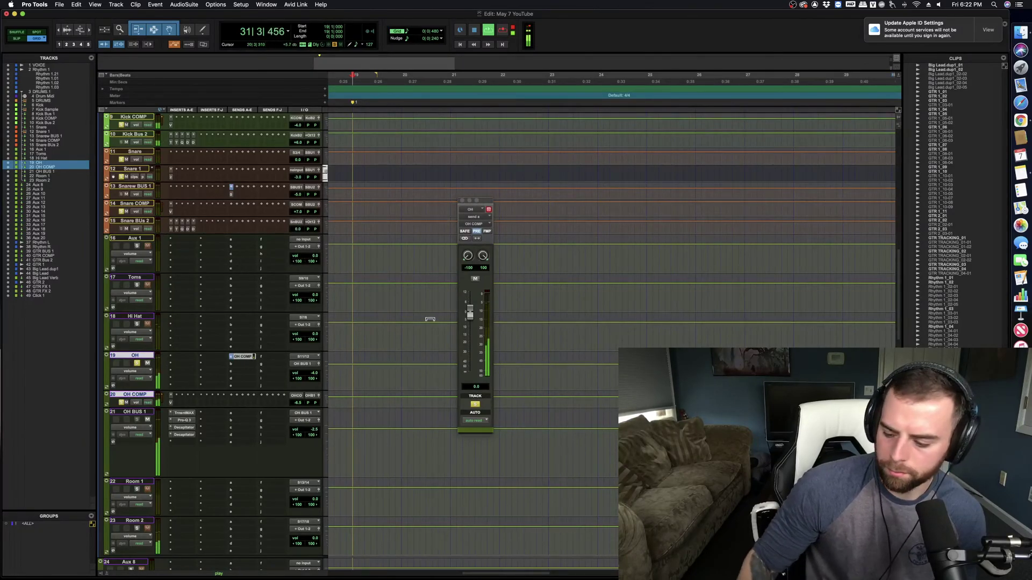
Step: Select the OH, OH COMP and OH BUS 1 tracks and colour them yellow with the color palette
{"action": "left_click", "coordinate": [136, 412]}
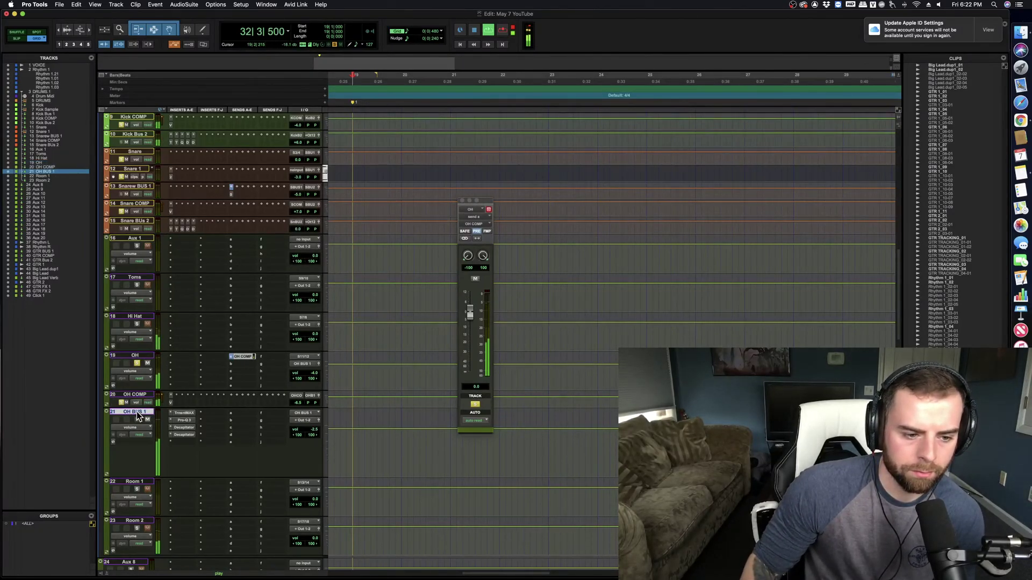
{"action": "left_click", "coordinate": [135, 356], "text": "shift"}
{"action": "key", "text": "space"}
{"action": "double_click", "coordinate": [108, 369]}
{"action": "left_click", "coordinate": [165, 286]}
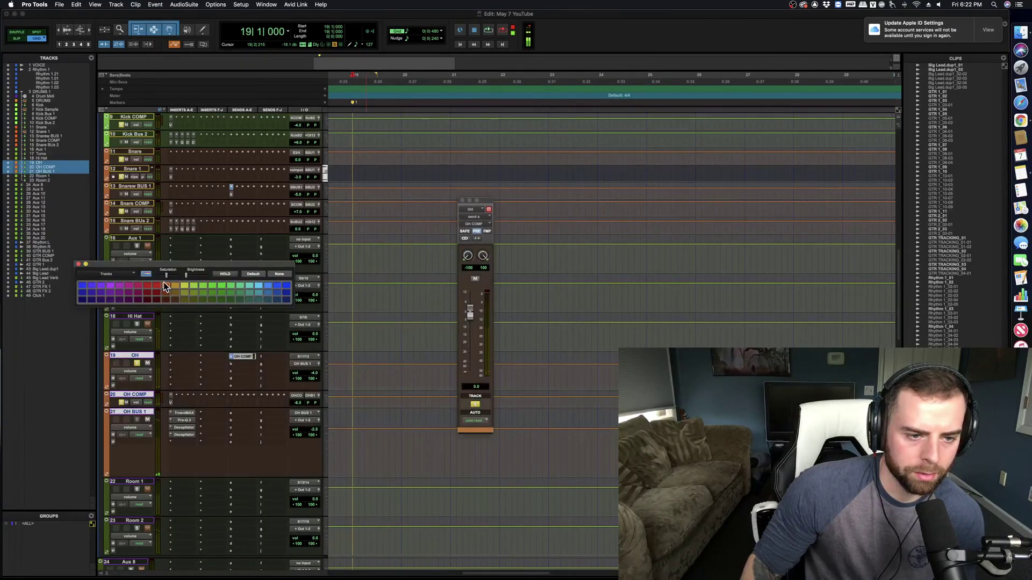
{"action": "left_click", "coordinate": [183, 292]}
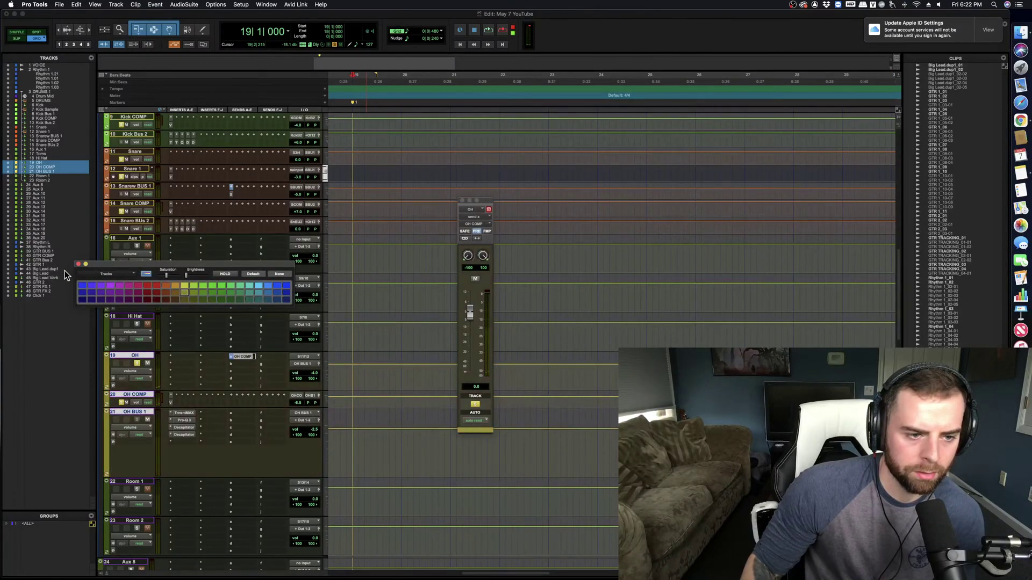
{"action": "left_click", "coordinate": [78, 265]}
Step: Move the three overhead tracks directly below Snare BUs 2 at compact track height and restart playback
{"action": "left_click_drag", "start_coordinate": [136, 389], "coordinate": [164, 251]}
{"action": "key", "text": "space"}
{"action": "scroll", "coordinate": [209, 269], "scroll_direction": "up", "scroll_amount": 3}
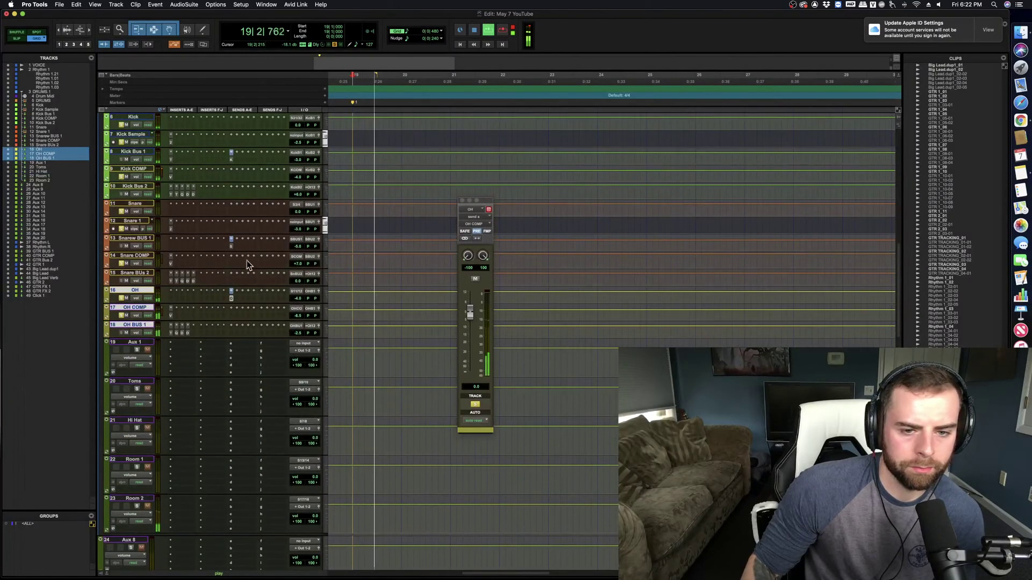
Step: Close the floating OH send window and save the session after listening through the soloed drums
{"action": "left_click", "coordinate": [462, 200]}
{"action": "key", "text": "super+bracketleft"}
{"action": "key", "text": "super+bracketleft"}
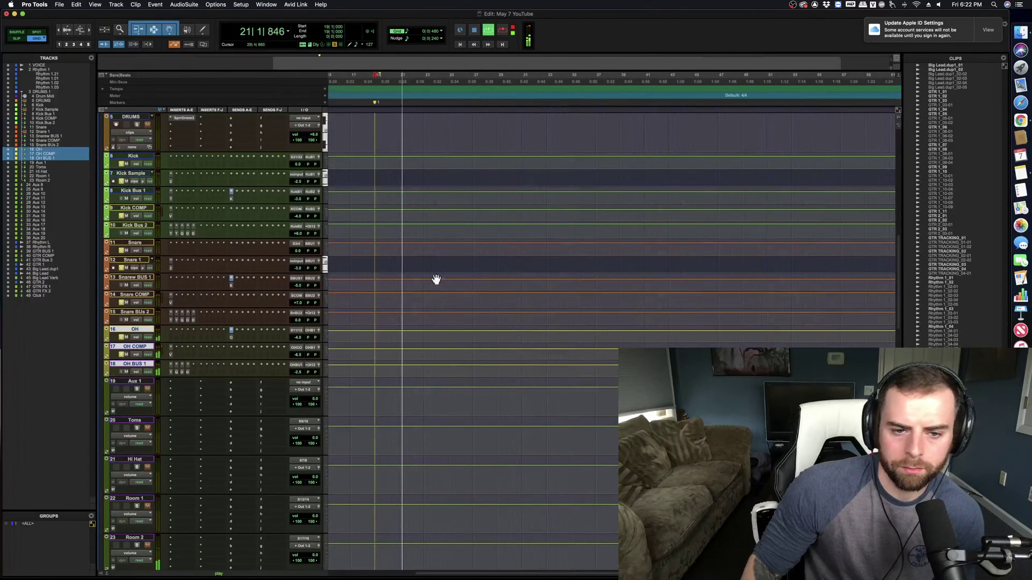
{"action": "scroll", "coordinate": [177, 360], "scroll_direction": "down", "scroll_amount": 3}
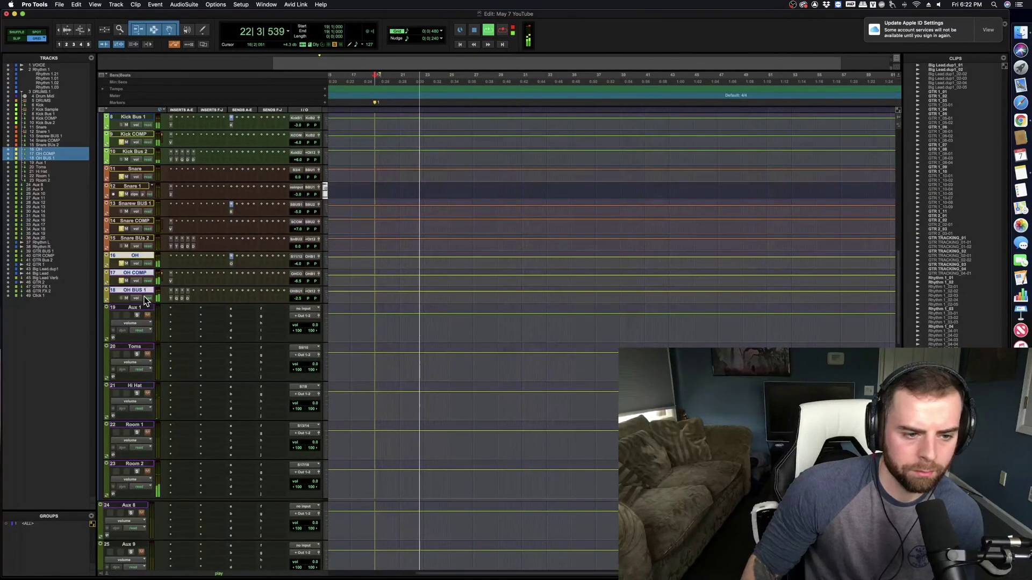
{"action": "scroll", "coordinate": [162, 306], "scroll_direction": "up", "scroll_amount": 3}
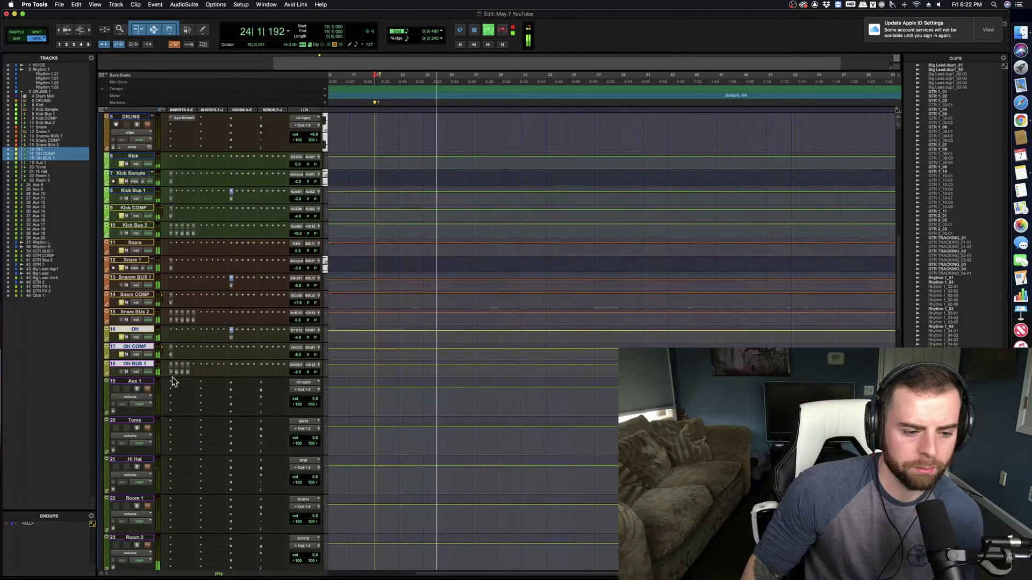
{"action": "key", "text": "space"}
{"action": "key", "text": "super+s"}
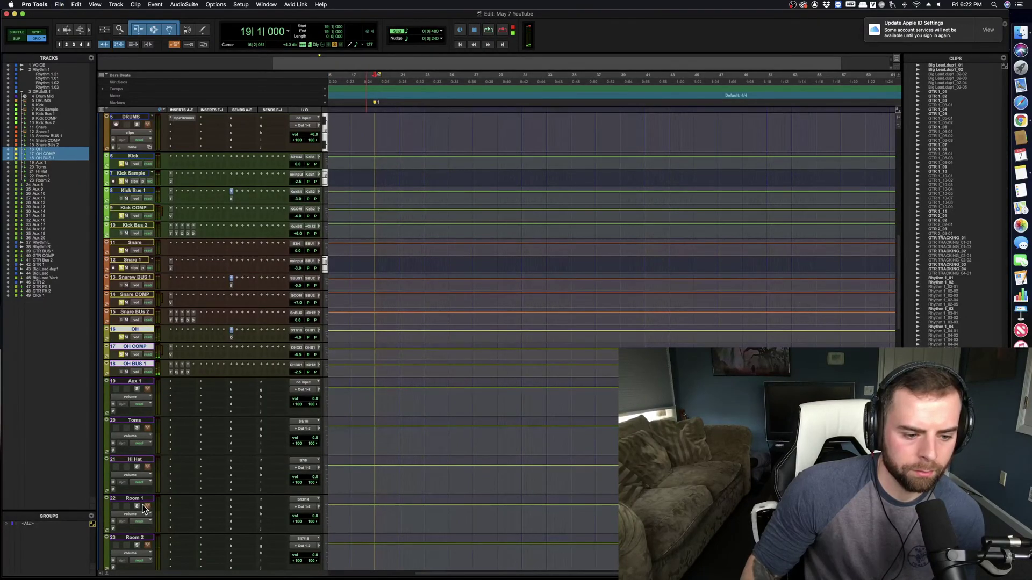
Step: Move the Room 1 track directly below OH BUS 1, solo it and check it for signal during playback
{"action": "left_click_drag", "start_coordinate": [138, 501], "coordinate": [125, 359]}
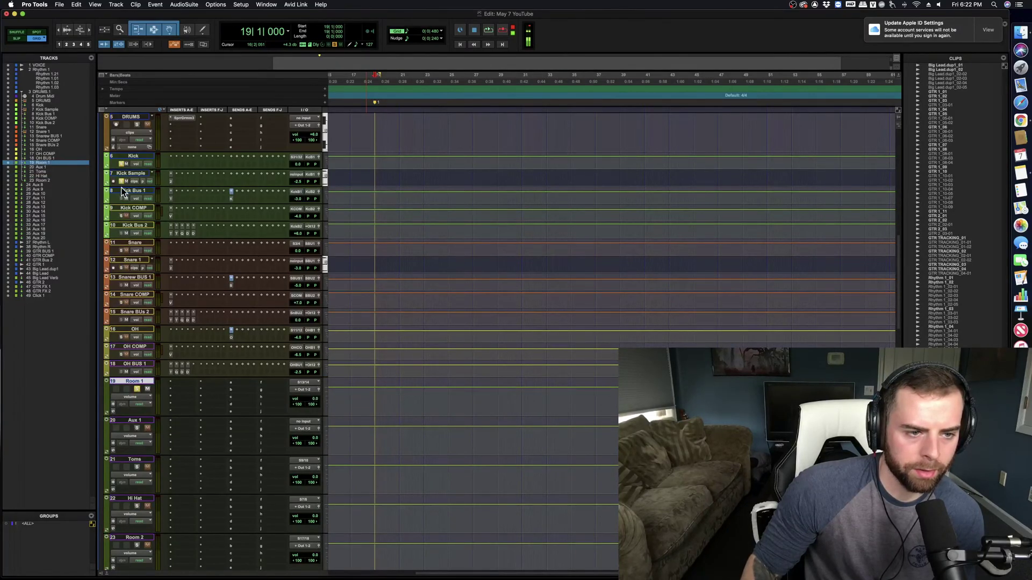
{"action": "key", "text": "space"}
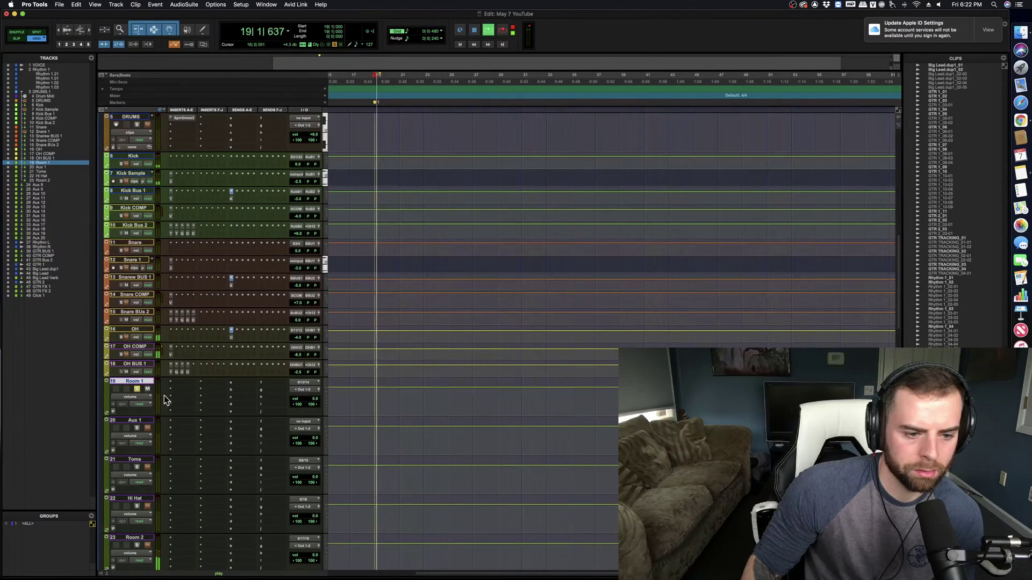
{"action": "scroll", "coordinate": [386, 406], "scroll_direction": "up", "scroll_amount": 5}
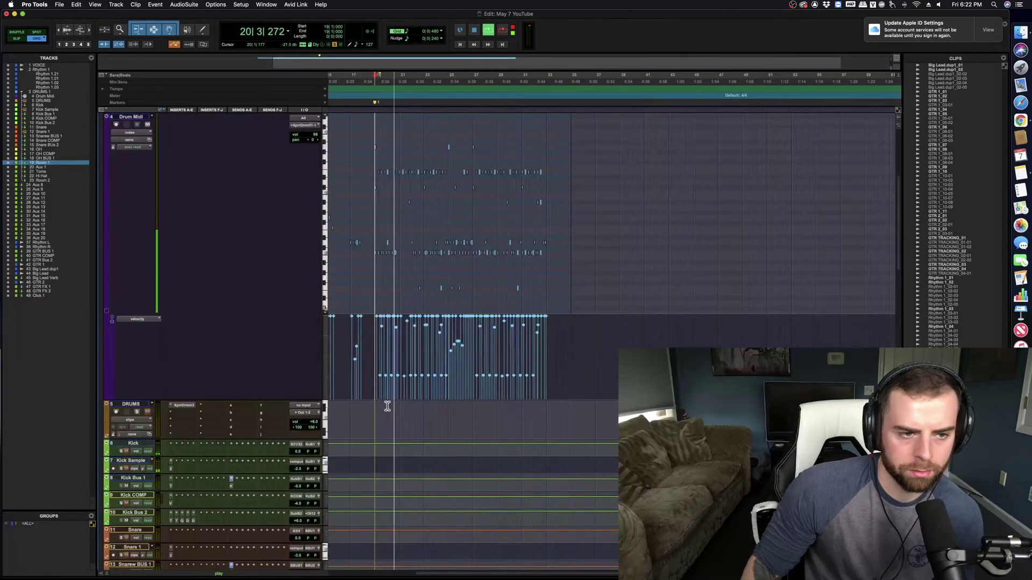
{"action": "scroll", "coordinate": [408, 412], "scroll_direction": "down", "scroll_amount": 5}
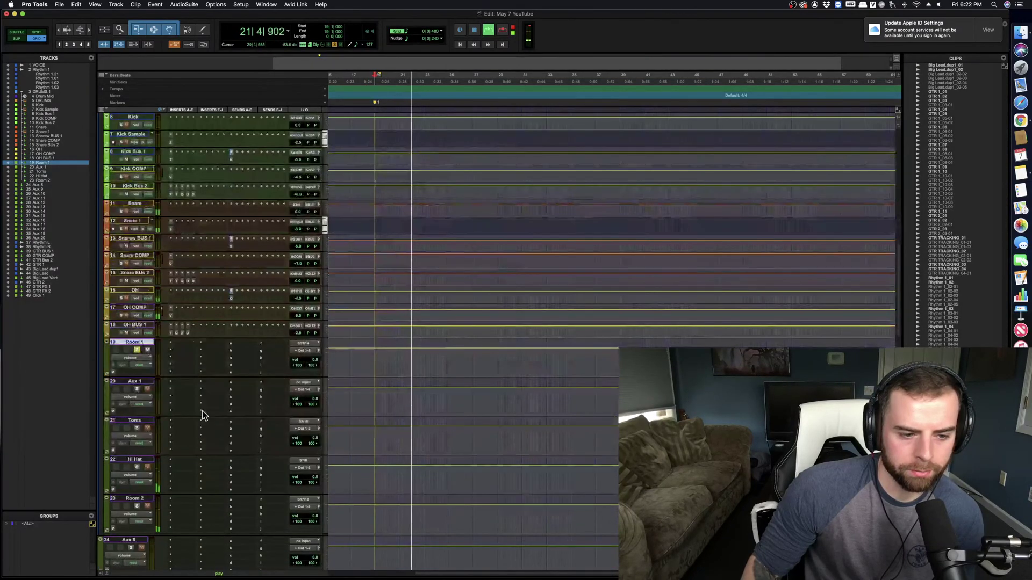
{"action": "key", "text": "space"}
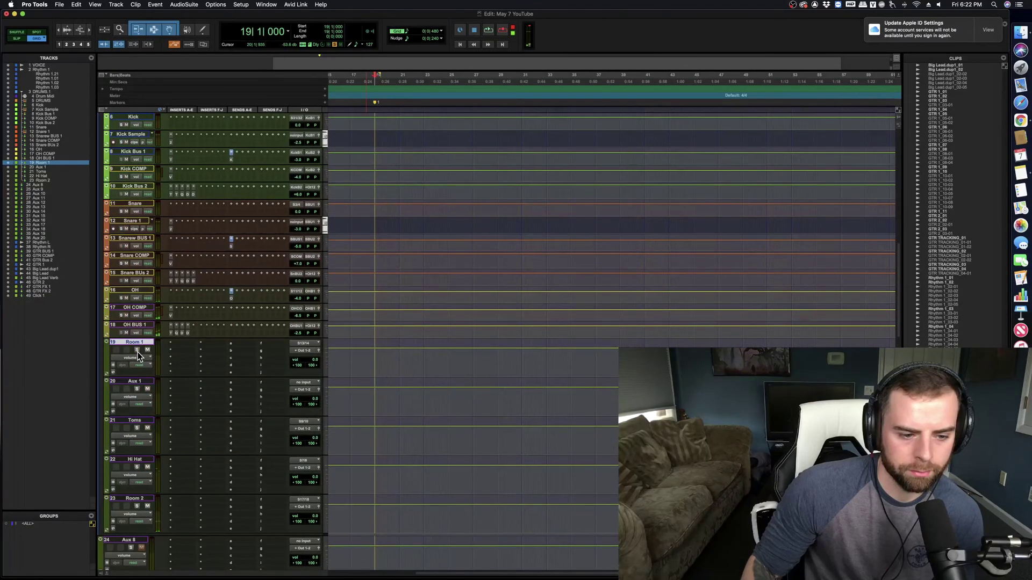
Step: Solo the Room 2 track and move it directly below Room 1 while playback runs
{"action": "left_click", "coordinate": [137, 506]}
{"action": "key", "text": "space"}
{"action": "left_click_drag", "start_coordinate": [140, 497], "coordinate": [162, 376]}
Step: Open the Superior Drummer 3 mixer from the DRUMS track and select the Amb Close channel
{"action": "scroll", "coordinate": [220, 357], "scroll_direction": "up", "scroll_amount": 5}
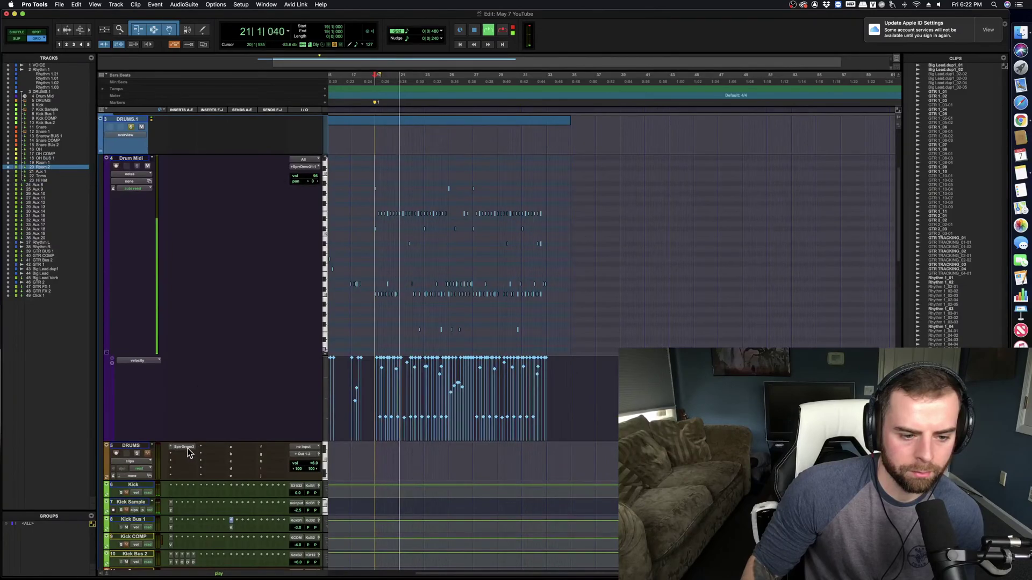
{"action": "left_click", "coordinate": [184, 447]}
{"action": "left_click", "coordinate": [490, 210]}
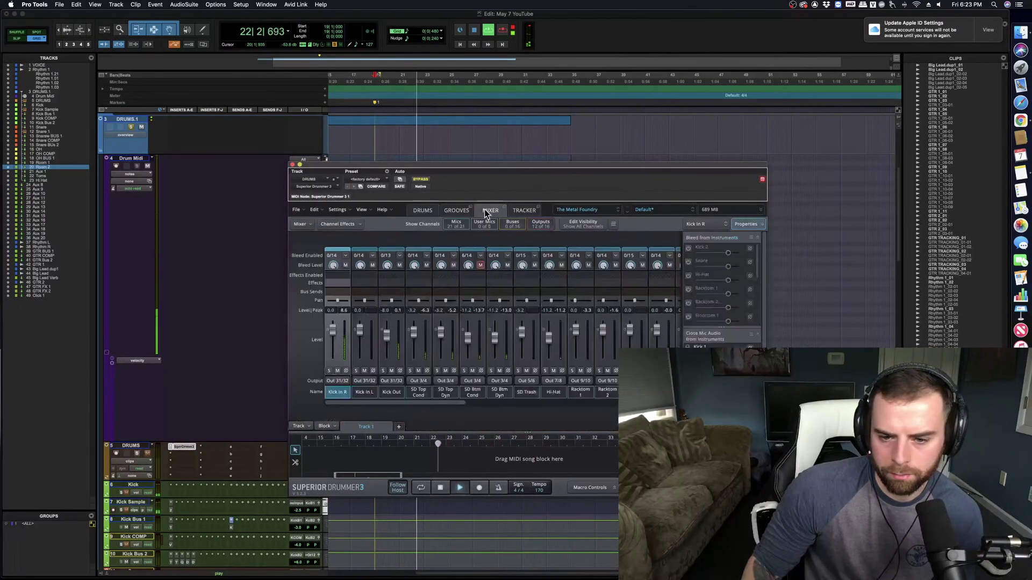
{"action": "scroll", "coordinate": [570, 409], "scroll_direction": "right", "scroll_amount": 5}
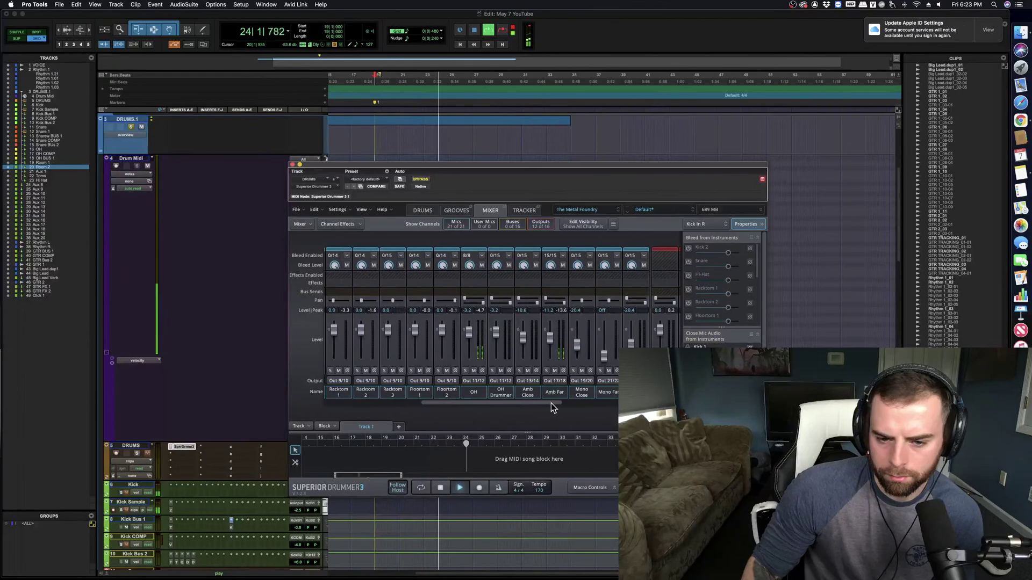
{"action": "left_click", "coordinate": [522, 260]}
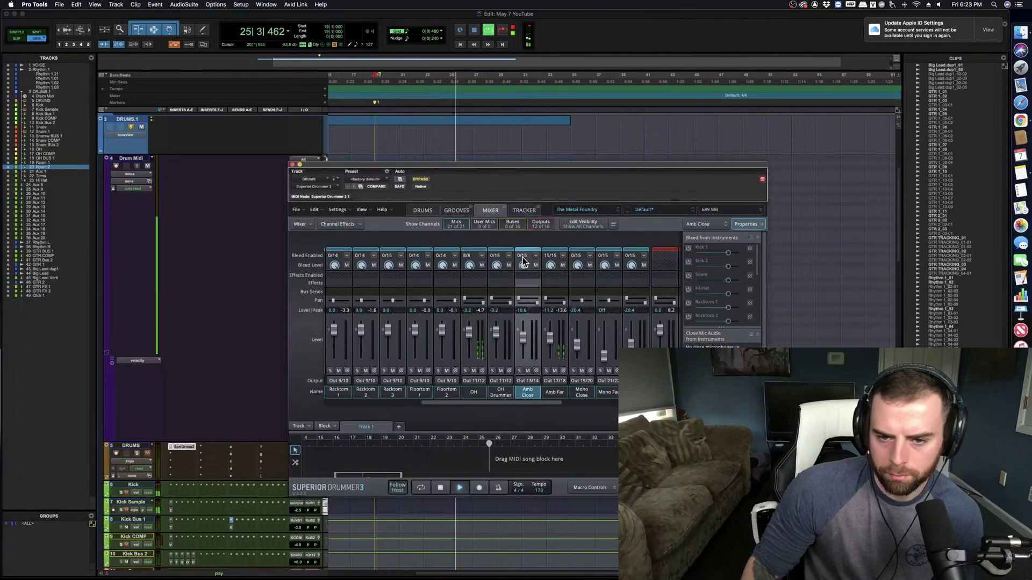
Step: Enable bleed into Amb Close from Kick 1, Kick 2, Snare, Hi-Hat, both racktoms and both floortoms
{"action": "left_click", "coordinate": [688, 249]}
{"action": "left_click", "coordinate": [688, 263]}
{"action": "left_click", "coordinate": [688, 276]}
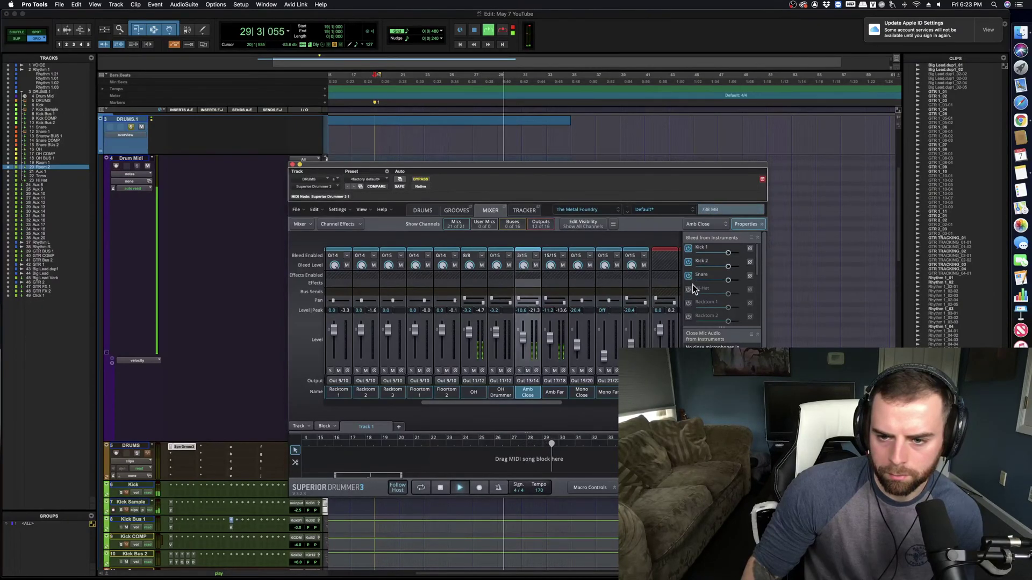
{"action": "scroll", "coordinate": [692, 285], "scroll_direction": "down", "scroll_amount": 1}
{"action": "left_click", "coordinate": [688, 271]}
{"action": "left_click", "coordinate": [688, 284]}
{"action": "left_click", "coordinate": [688, 297]}
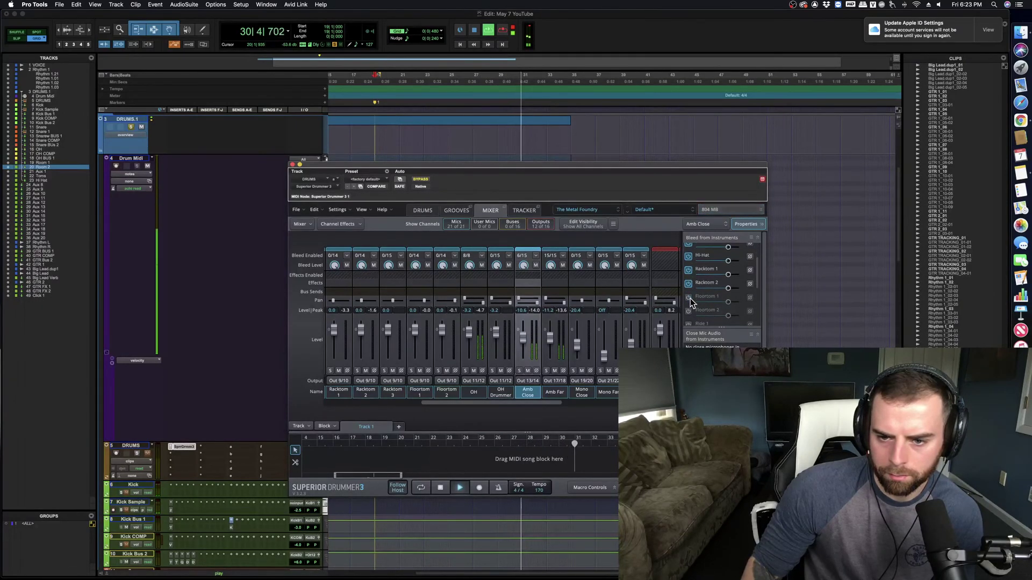
{"action": "scroll", "coordinate": [691, 301], "scroll_direction": "down", "scroll_amount": 1}
{"action": "left_click", "coordinate": [689, 298]}
{"action": "left_click", "coordinate": [689, 311]}
Step: Enable bleed into Amb Close from Ride 1, Cymbals 2, 3 and 5, China 2, Splash and the last instrument, and close the plug-in
{"action": "scroll", "coordinate": [690, 290], "scroll_direction": "down", "scroll_amount": 3}
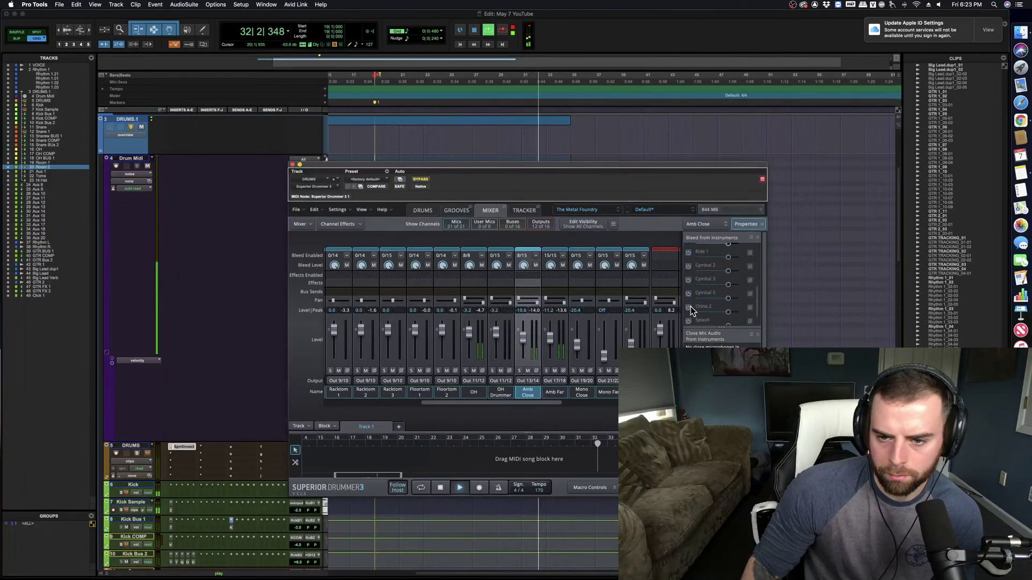
{"action": "left_click", "coordinate": [689, 252]}
{"action": "left_click", "coordinate": [689, 266]}
{"action": "left_click", "coordinate": [689, 279]}
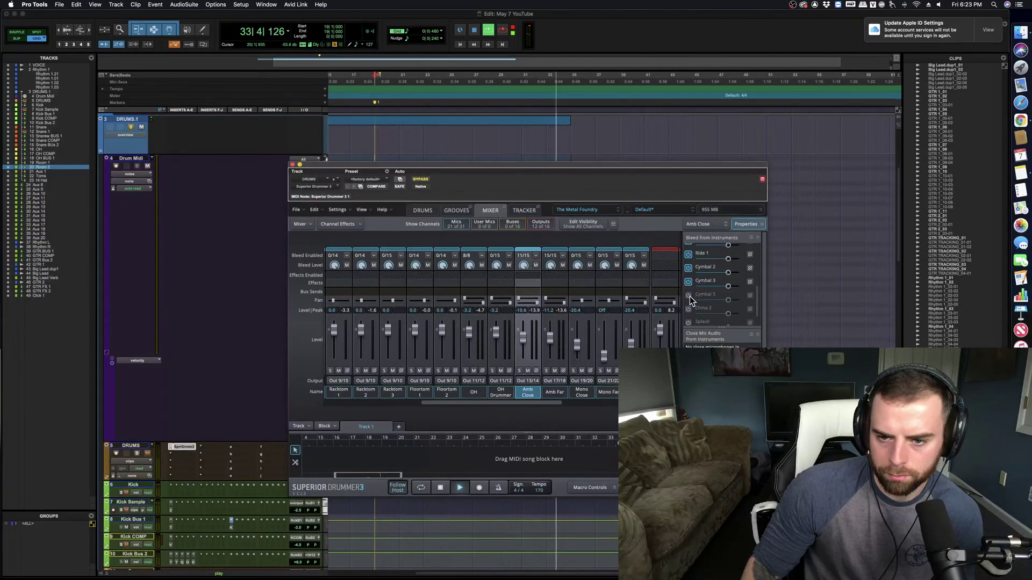
{"action": "left_click", "coordinate": [688, 293]}
{"action": "left_click", "coordinate": [688, 308]}
{"action": "scroll", "coordinate": [691, 301], "scroll_direction": "down", "scroll_amount": 1}
{"action": "left_click", "coordinate": [689, 303]}
{"action": "left_click", "coordinate": [689, 316]}
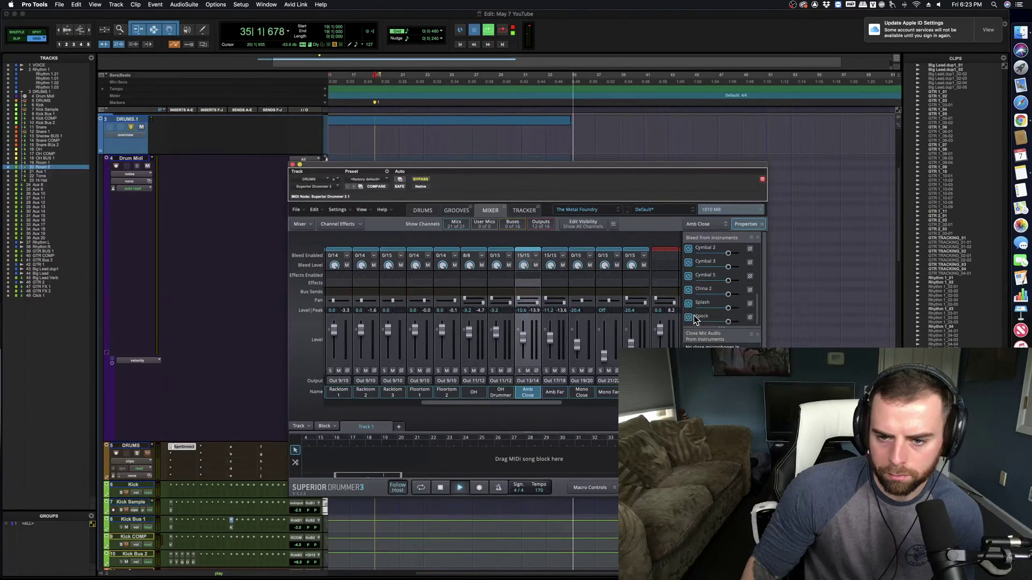
{"action": "left_click", "coordinate": [292, 165]}
Step: Switch the solo from Room 2 to Room 1, select Room 1 and save the session
{"action": "scroll", "coordinate": [199, 482], "scroll_direction": "down", "scroll_amount": 10}
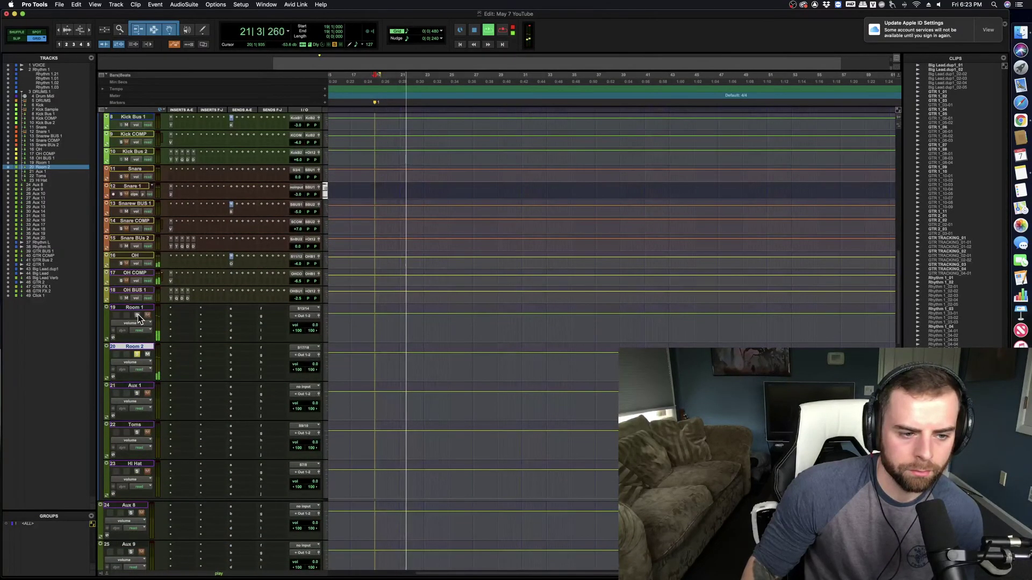
{"action": "left_click", "coordinate": [137, 354]}
{"action": "left_click", "coordinate": [138, 356]}
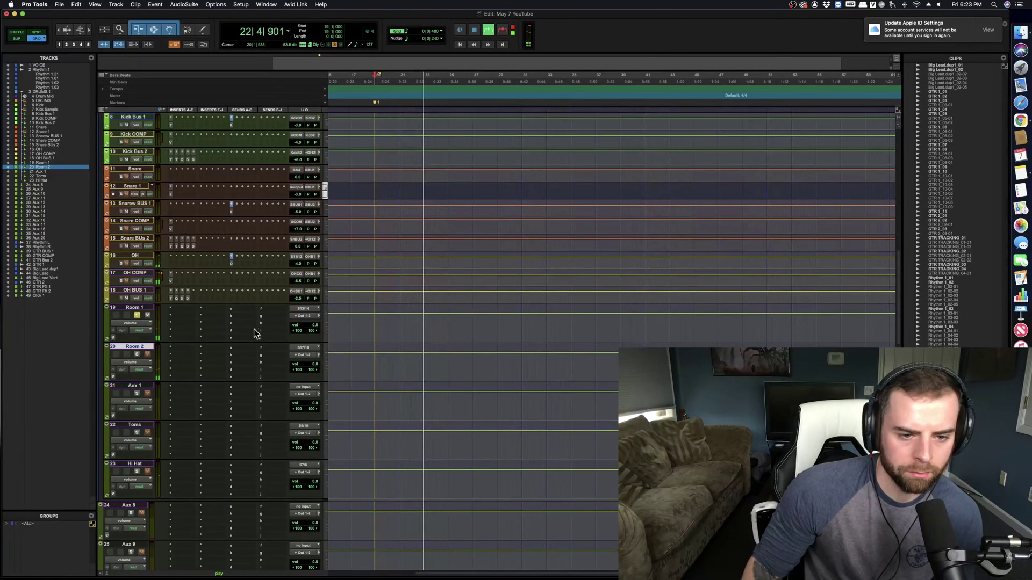
{"action": "left_click", "coordinate": [144, 308]}
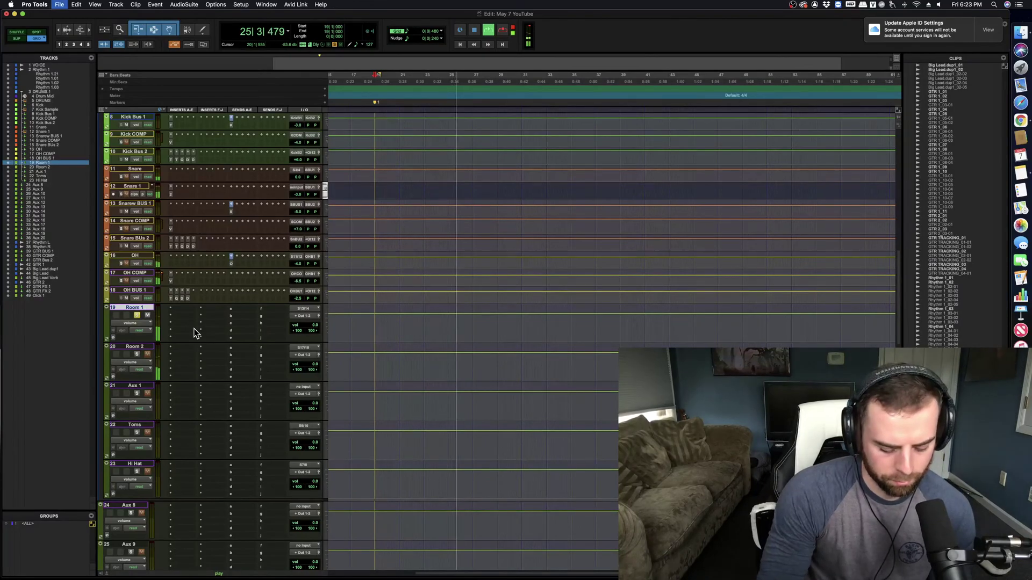
{"action": "key", "text": "super+s"}
Step: Create two new stereo Aux Input tracks below Room 1
{"action": "key", "text": "super+shift+n"}
{"action": "left_click", "coordinate": [454, 206]}
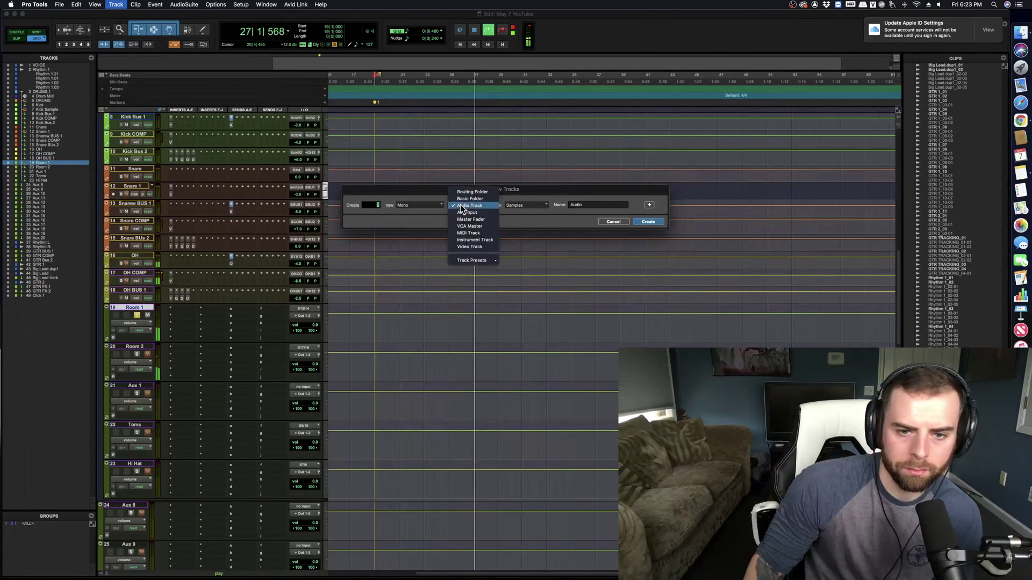
{"action": "left_click", "coordinate": [453, 213]}
{"action": "left_click", "coordinate": [420, 205]}
{"action": "left_click", "coordinate": [419, 212]}
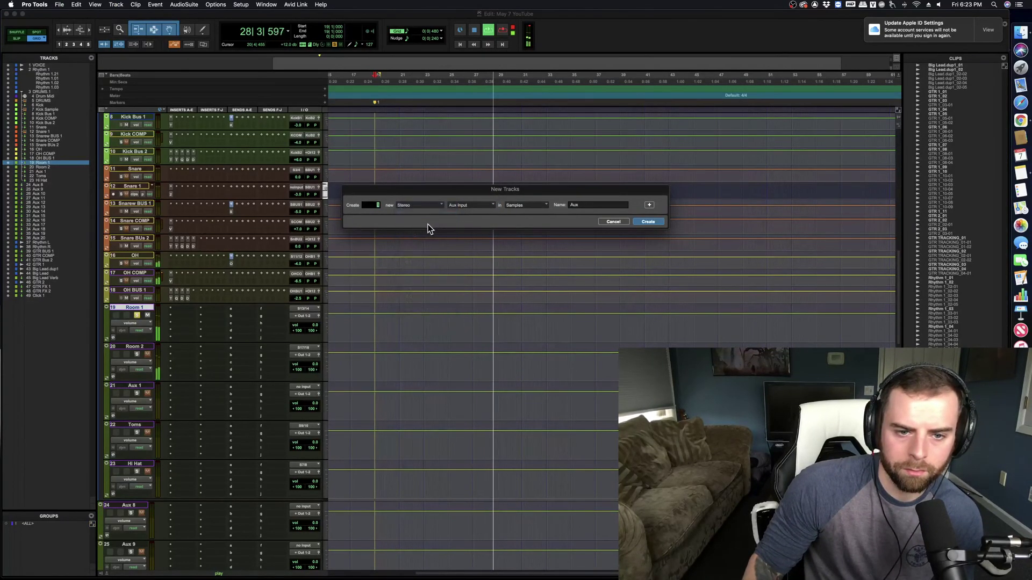
{"action": "type", "text": "2"}
{"action": "left_click", "coordinate": [647, 222]}
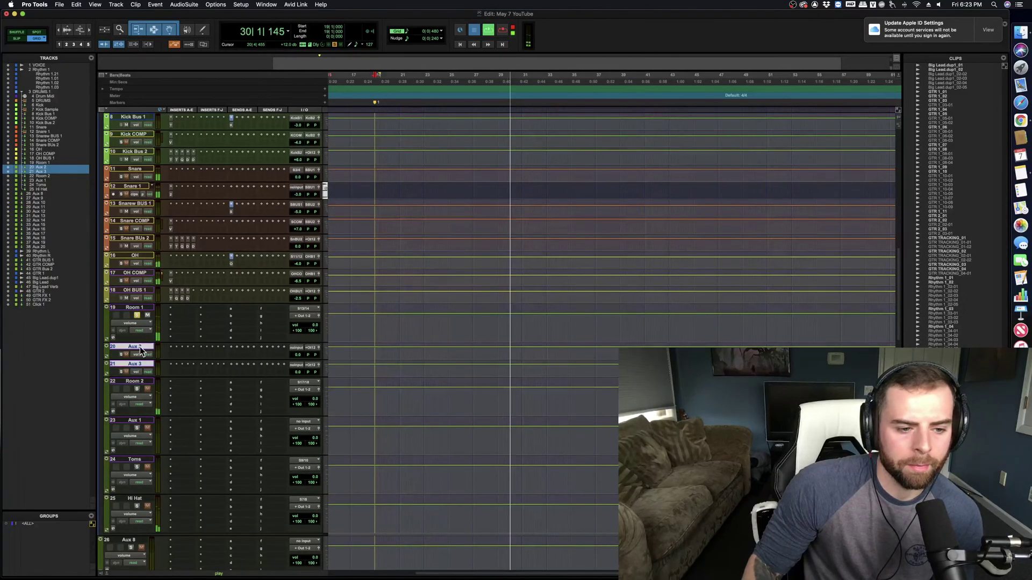
Step: Stop playback and rename the first new aux track Room COMP
{"action": "key", "text": "space"}
{"action": "double_click", "coordinate": [140, 347]}
{"action": "type", "text": "Room COMP"}
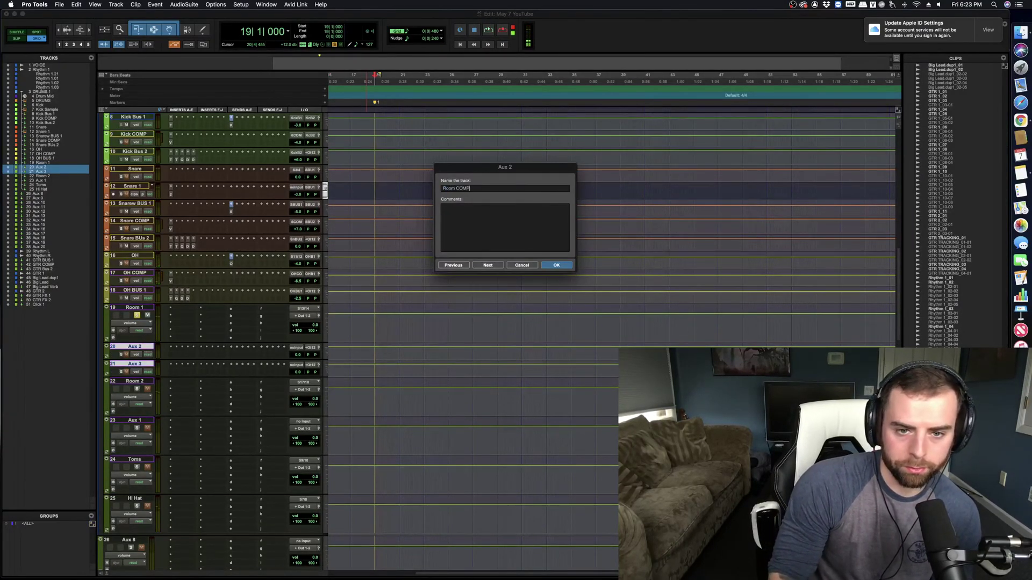
{"action": "key", "text": "Return"}
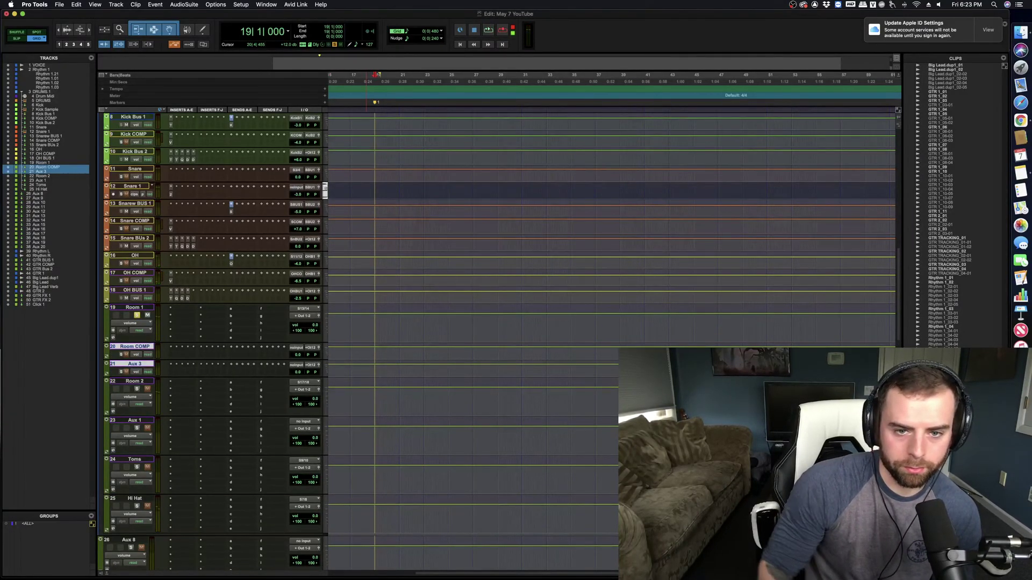
Step: Rename the second new aux track Room Bus 1
{"action": "double_click", "coordinate": [140, 365]}
{"action": "type", "text": "Room BUs 1"}
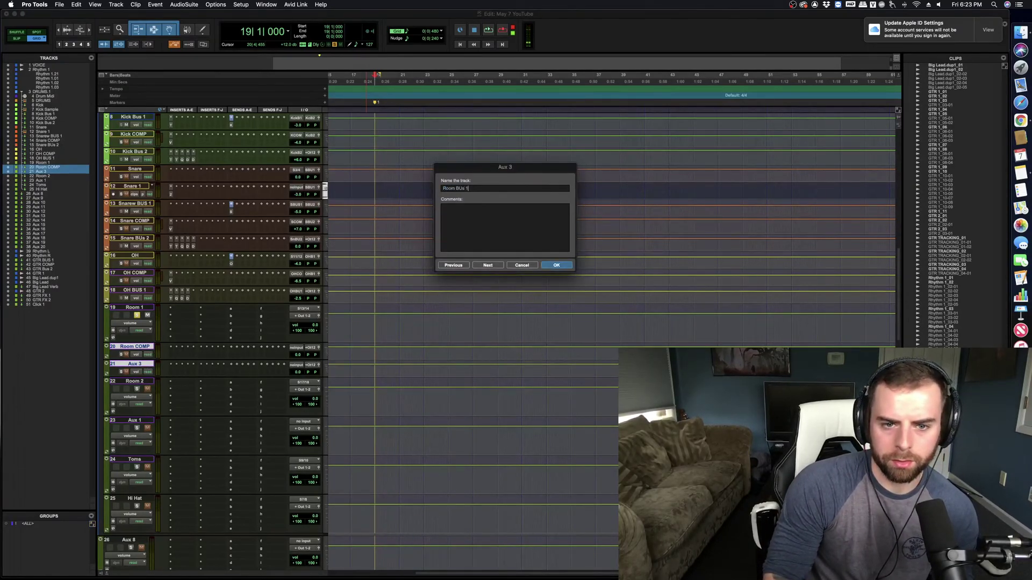
{"action": "key", "text": "BackSpace"}
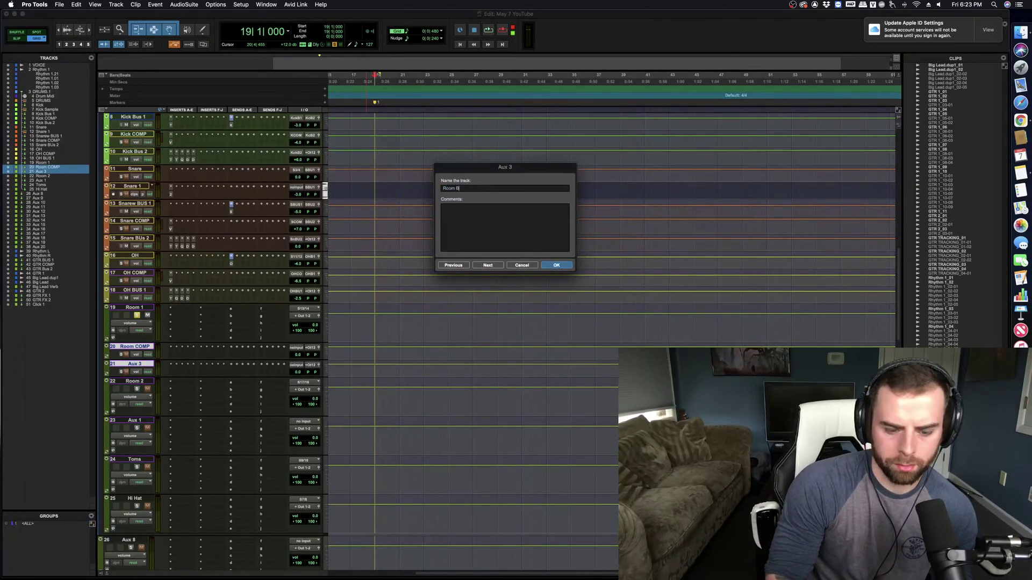
{"action": "type", "text": "1"}
{"action": "key", "text": "Return"}
Step: Select Room 1 and Room COMP and route both of their outputs to the Room Bus 1 track
{"action": "left_click", "coordinate": [136, 316]}
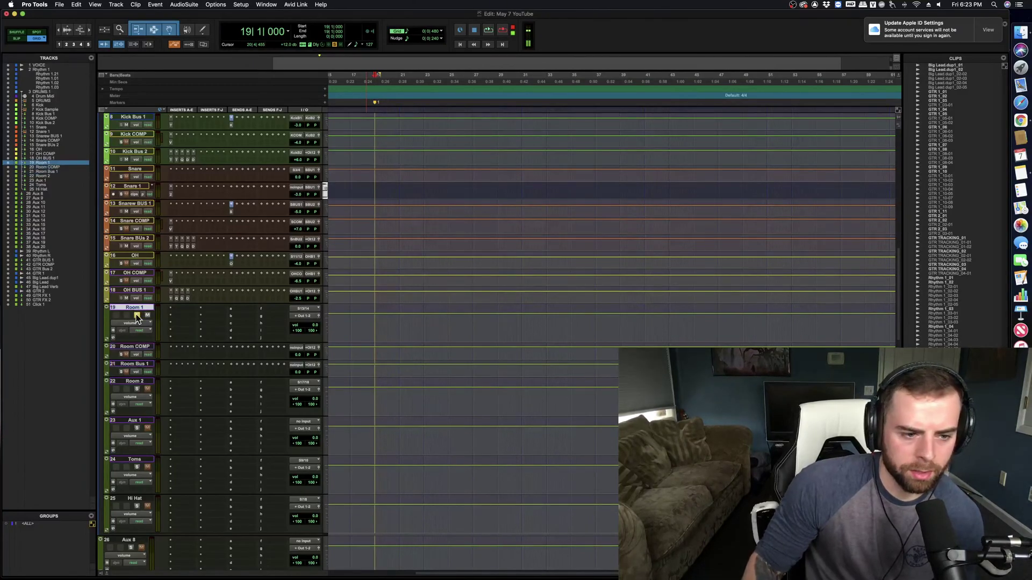
{"action": "left_click", "coordinate": [137, 347], "text": "shift"}
{"action": "left_click", "coordinate": [314, 351]}
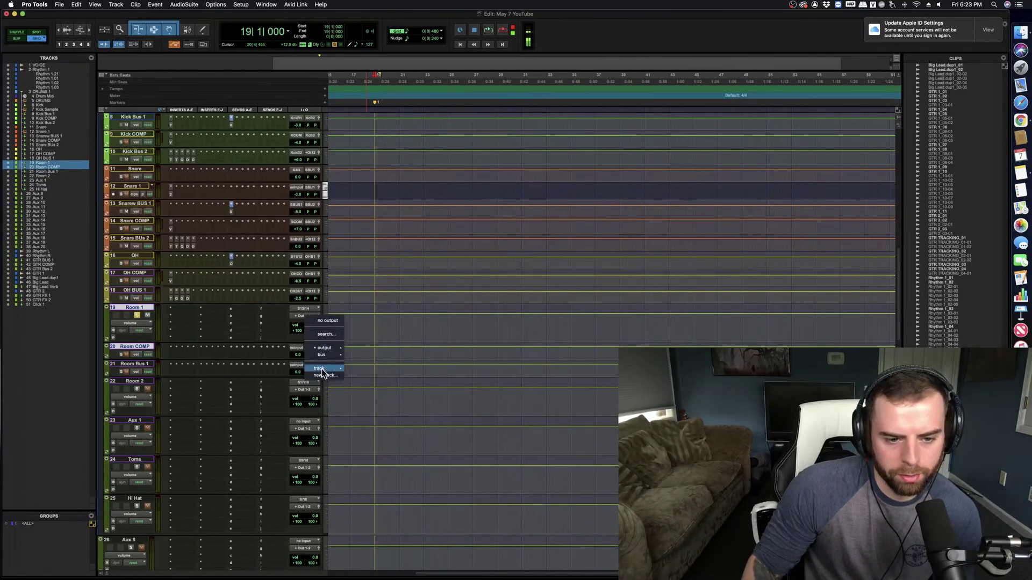
{"action": "mouse_move", "coordinate": [322, 368]}
{"action": "left_click", "coordinate": [380, 436]}
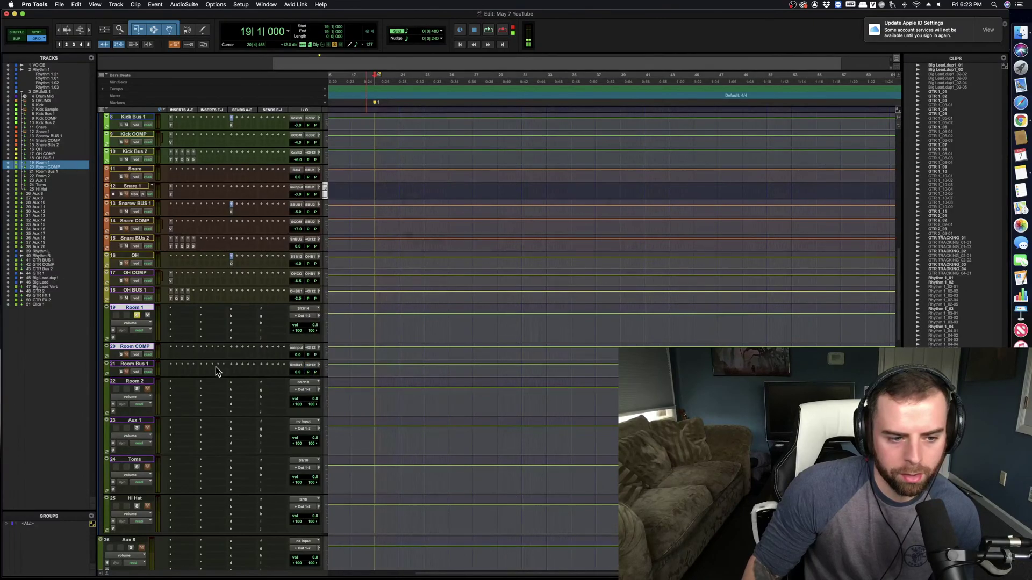
Step: Add a pre-fader send from Room 1 to Room COMP and set its level to 0.0 dB
{"action": "left_click", "coordinate": [267, 338]}
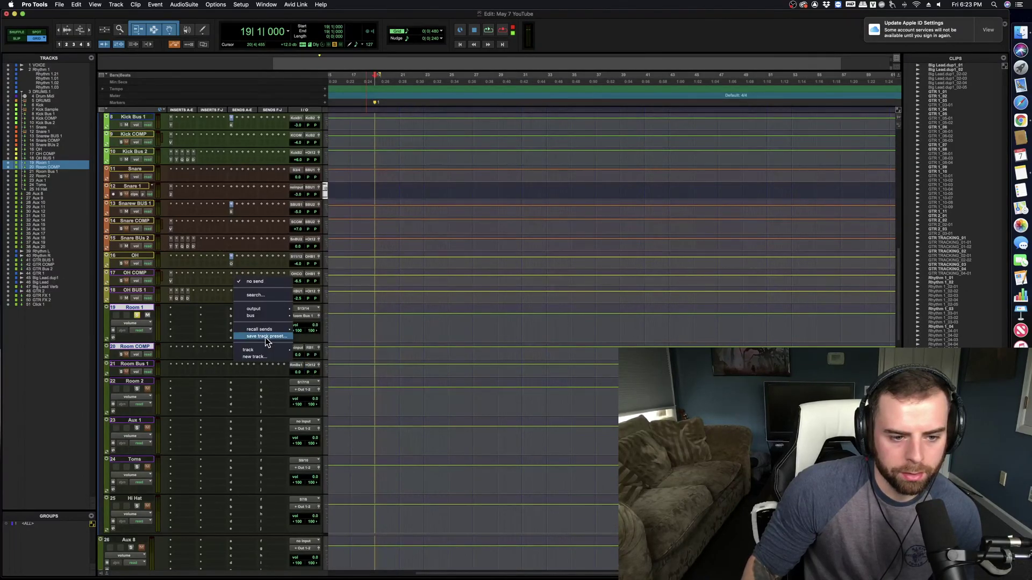
{"action": "mouse_move", "coordinate": [256, 349]}
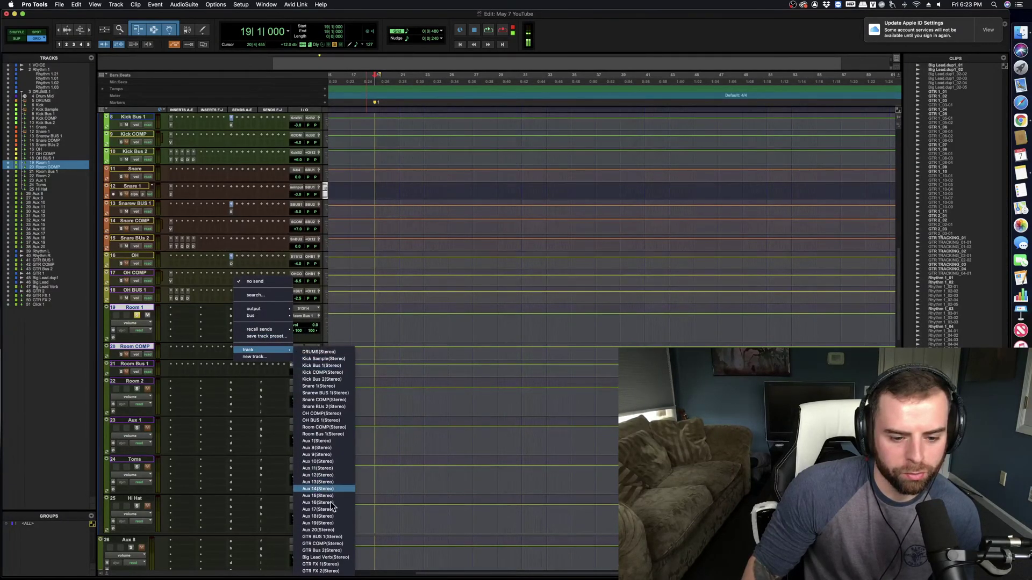
{"action": "left_click", "coordinate": [324, 427]}
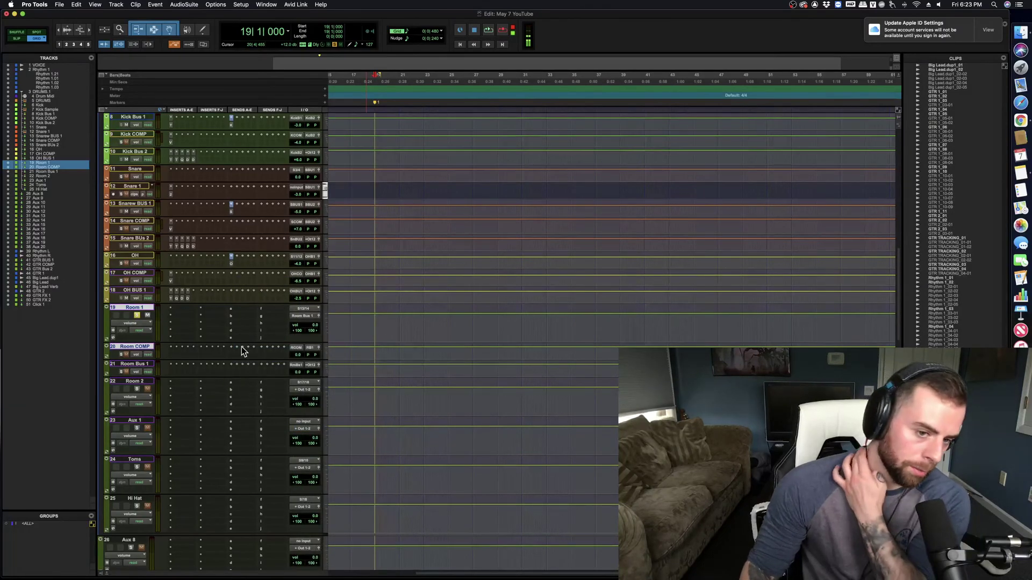
{"action": "left_click", "coordinate": [477, 231]}
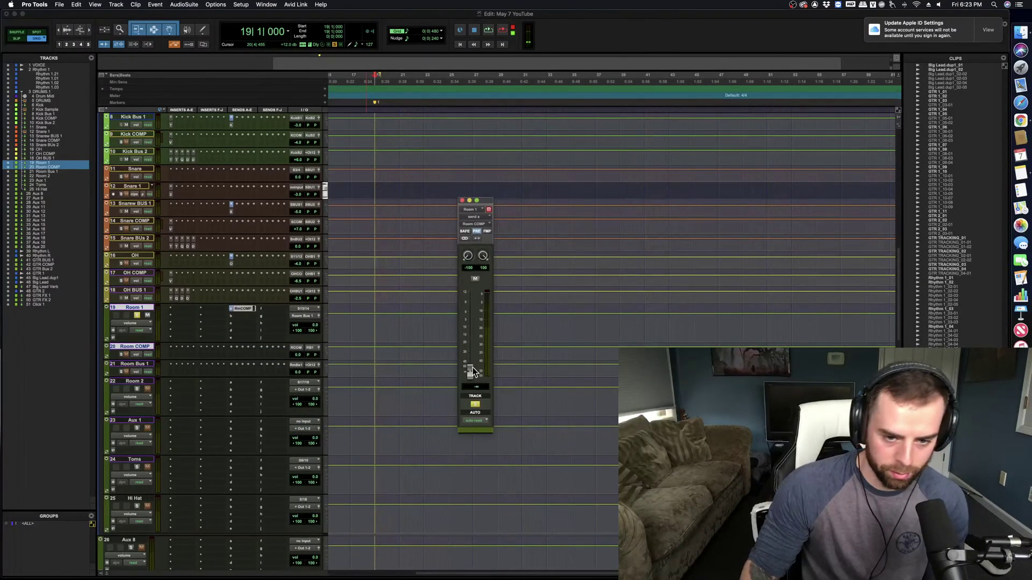
{"action": "left_click", "coordinate": [471, 372], "text": "alt"}
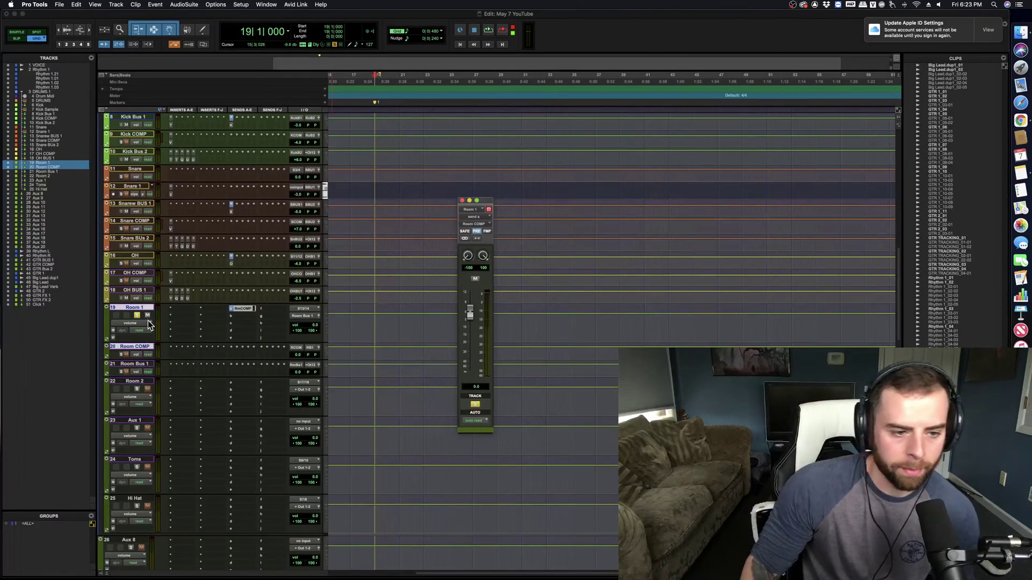
Step: Solo Room COMP along with Room 1 and insert the stereo Virtual Mix Rack on Room COMP
{"action": "scroll", "coordinate": [147, 314], "scroll_direction": "down", "scroll_amount": 1}
{"action": "left_click", "coordinate": [147, 298]}
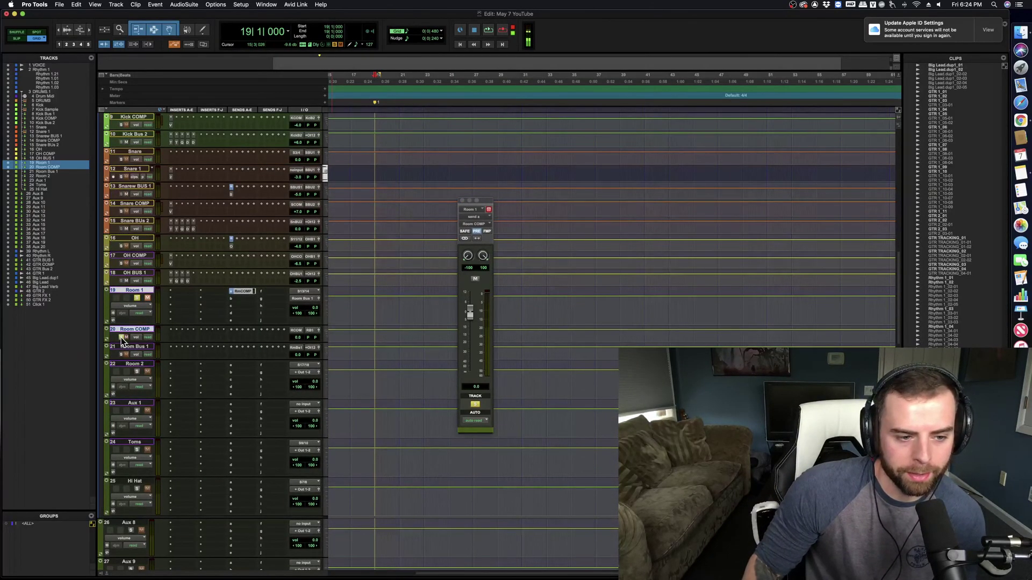
{"action": "left_click", "coordinate": [172, 337]}
{"action": "mouse_move", "coordinate": [205, 337]}
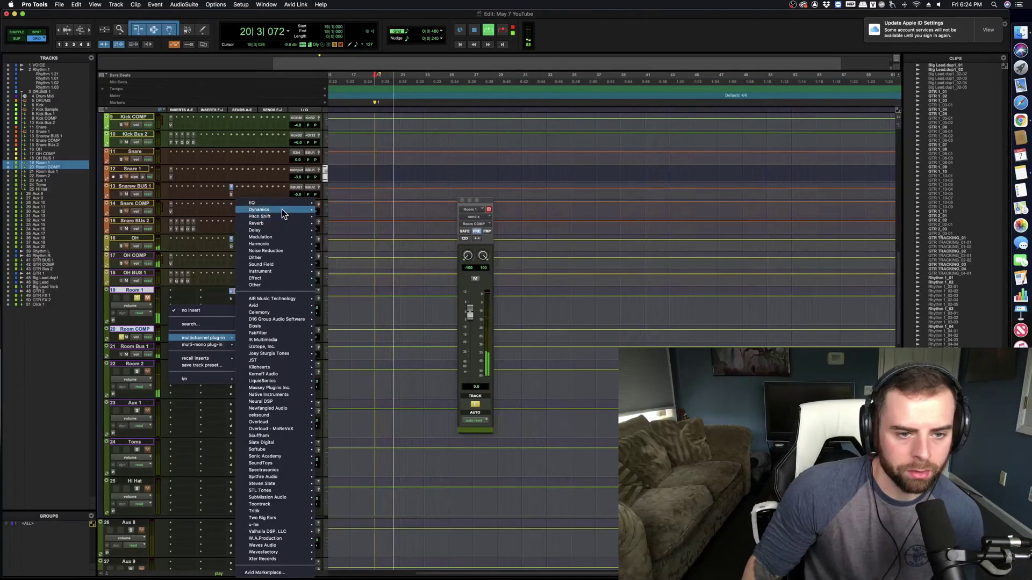
{"action": "mouse_move", "coordinate": [268, 209]}
{"action": "scroll", "coordinate": [366, 408], "scroll_direction": "down", "scroll_amount": 5}
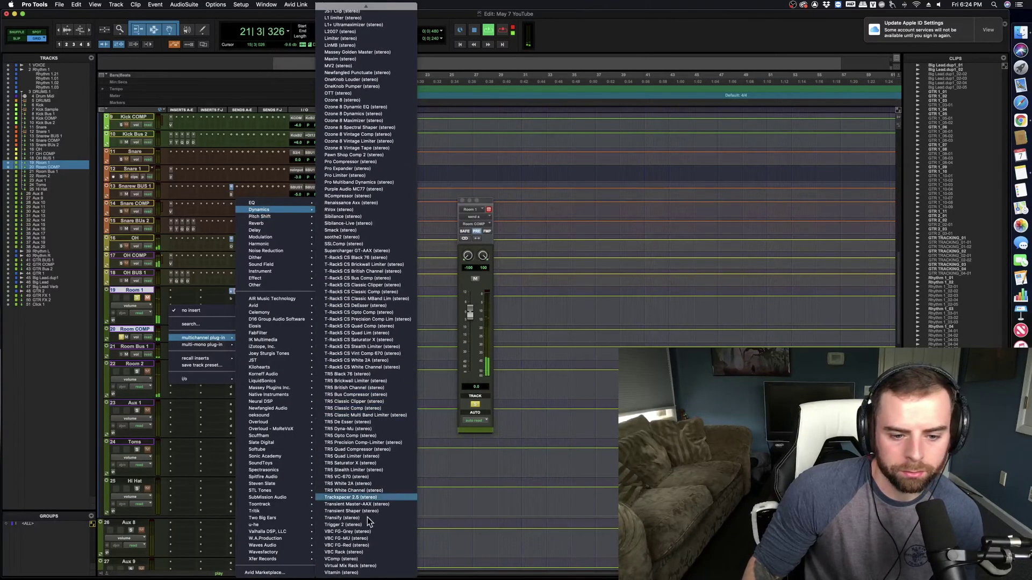
{"action": "left_click", "coordinate": [369, 559]}
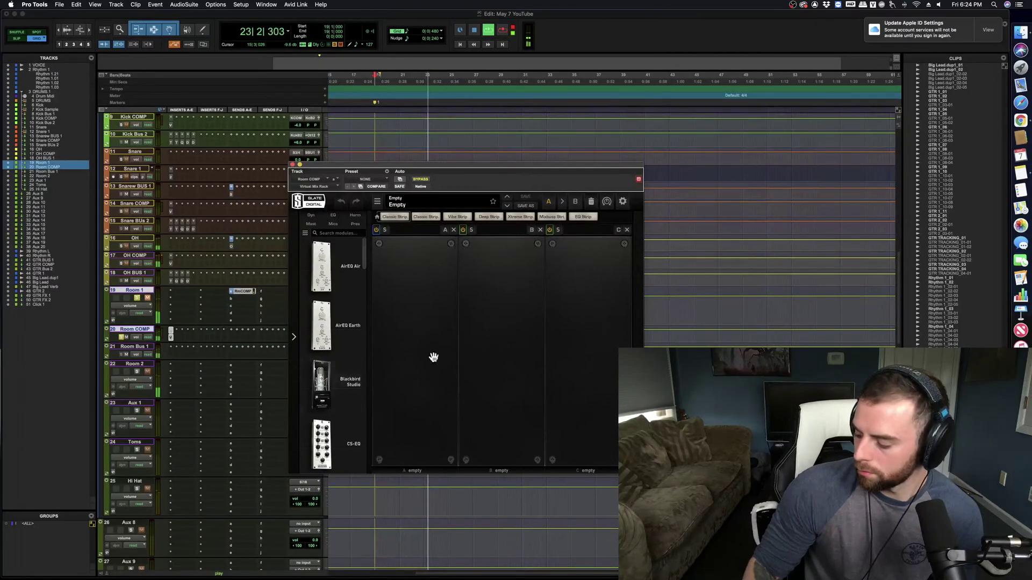
Step: Load The Monster module into the first slot of Room COMP's Virtual Mix Rack, then close the rack
{"action": "key", "text": "space"}
{"action": "key", "text": "space"}
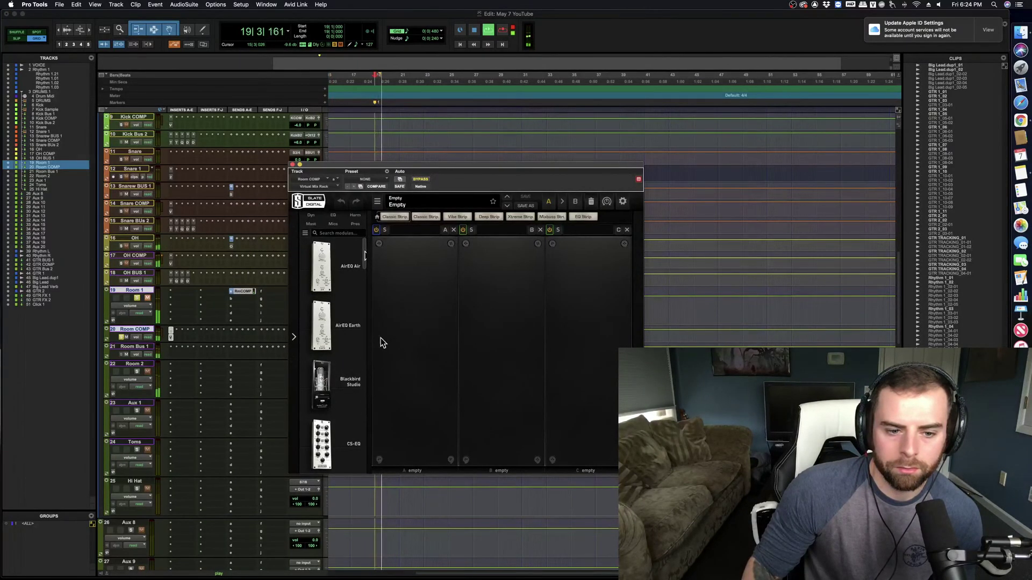
{"action": "scroll", "coordinate": [371, 344], "scroll_direction": "down", "scroll_amount": 8}
{"action": "scroll", "coordinate": [365, 408], "scroll_direction": "down", "scroll_amount": 5}
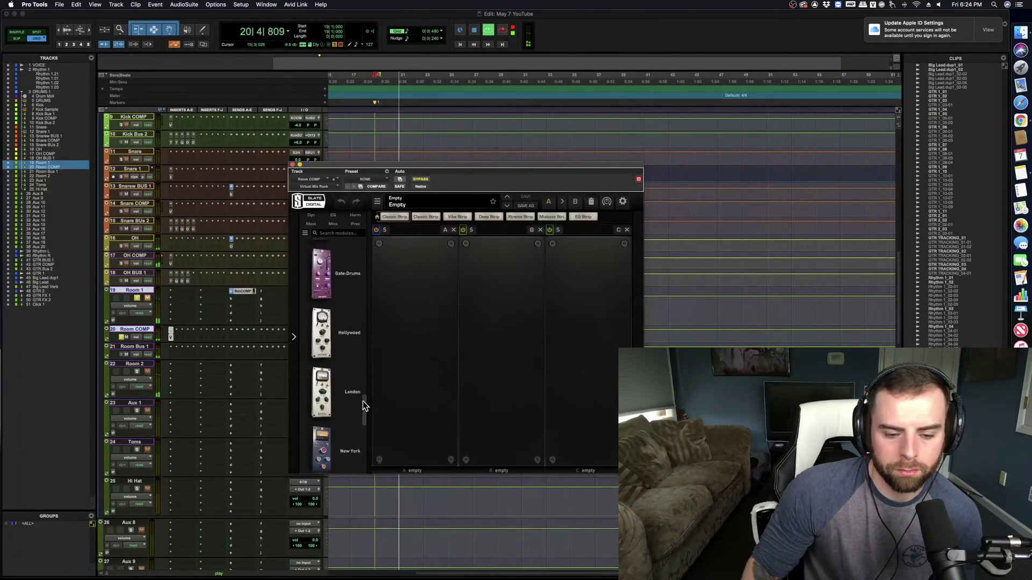
{"action": "scroll", "coordinate": [363, 391], "scroll_direction": "down", "scroll_amount": 10}
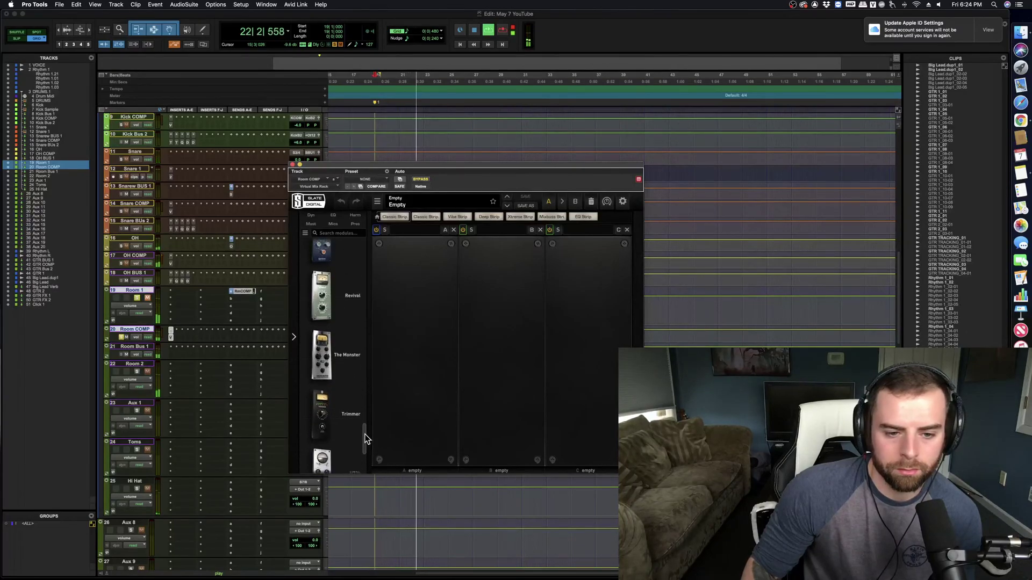
{"action": "key", "text": "space"}
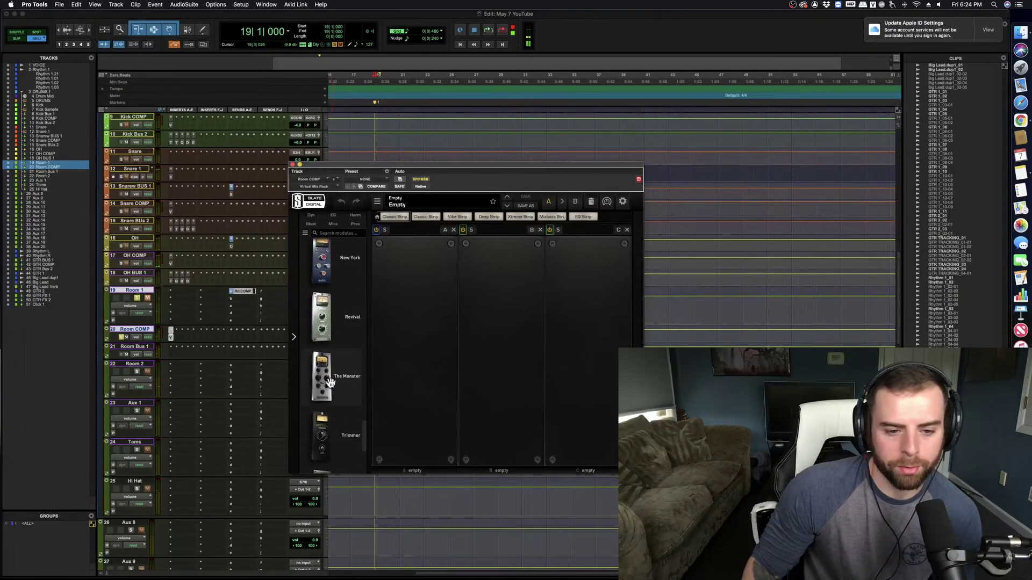
{"action": "left_click_drag", "start_coordinate": [328, 380], "coordinate": [424, 364]}
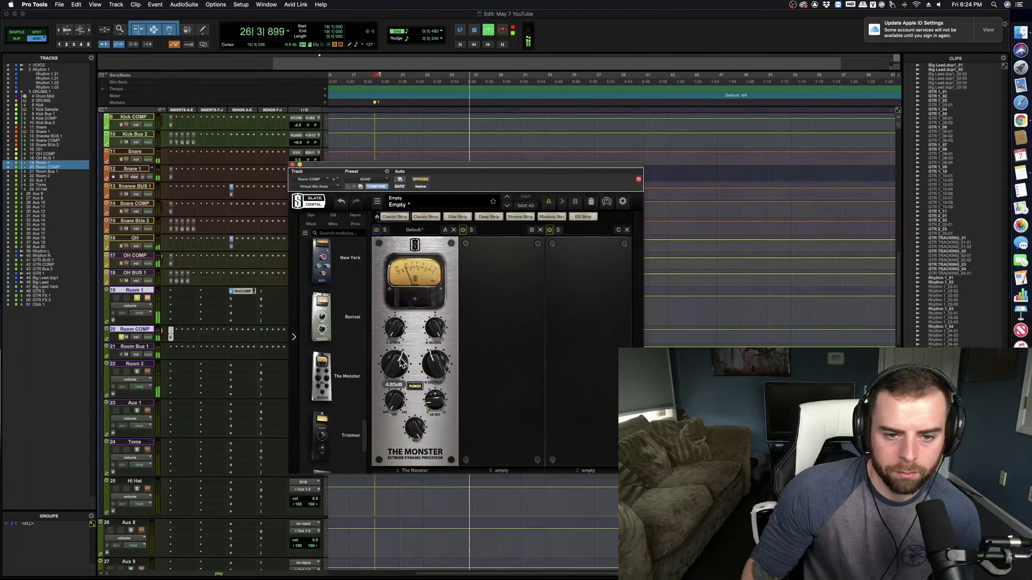
{"action": "left_click", "coordinate": [293, 166]}
Step: Lower the volumes of Room COMP and Room 1 to balance them during playback
{"action": "key", "text": "space"}
{"action": "left_click", "coordinate": [299, 337]}
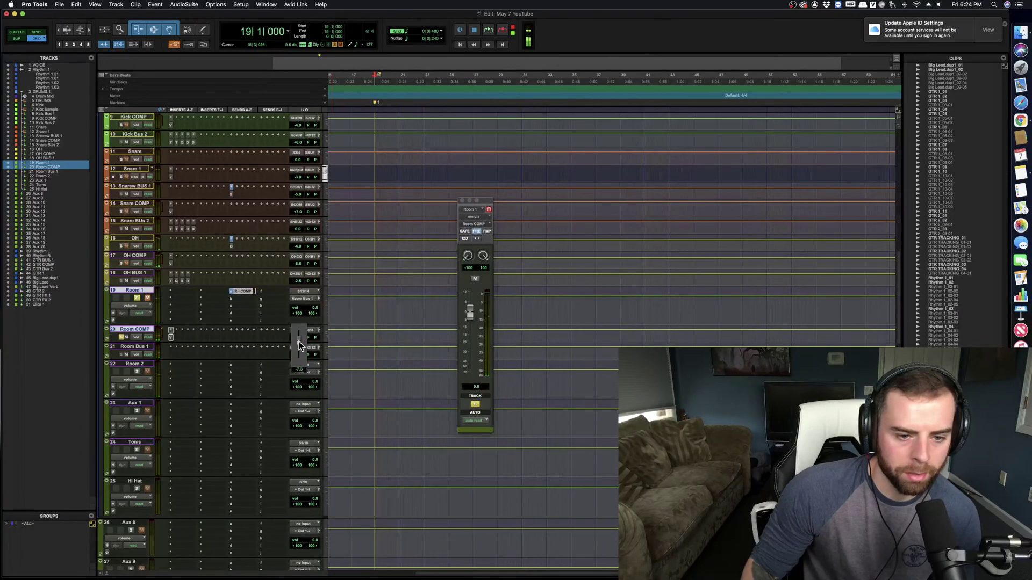
{"action": "key", "text": "space"}
{"action": "mouse_move", "coordinate": [315, 308]}
{"action": "left_mouse_down"}
{"action": "mouse_move", "coordinate": [320, 328]}
{"action": "mouse_move", "coordinate": [299, 334]}
{"action": "mouse_move", "coordinate": [301, 320]}
{"action": "left_mouse_up"}
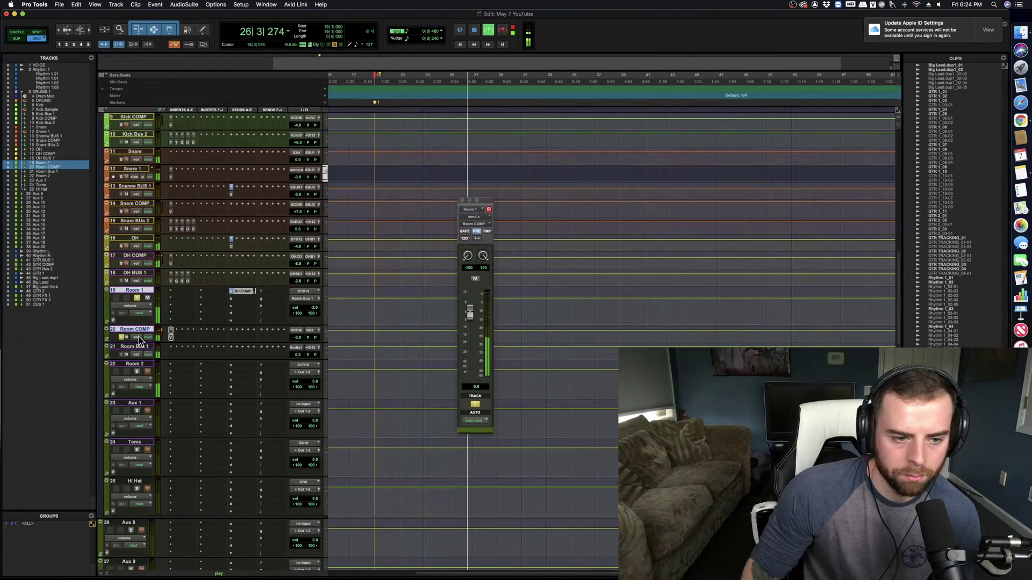
{"action": "key", "text": "space"}
Step: Insert Transient Master on the first insert of Room Bus 1
{"action": "left_click", "coordinate": [171, 356]}
{"action": "type", "text": "t"}
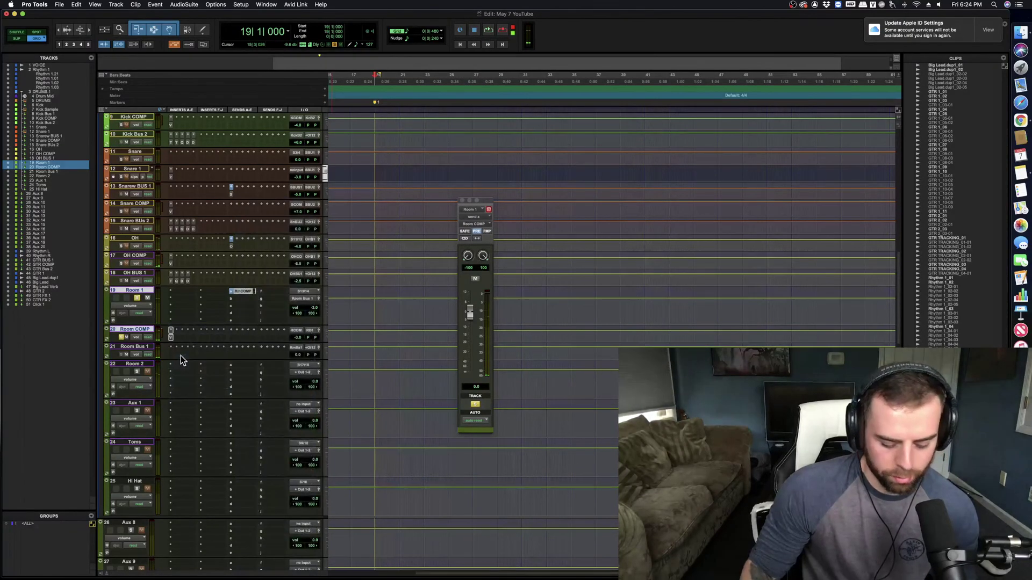
{"action": "type", "text": "rans"}
{"action": "left_click", "coordinate": [231, 372]}
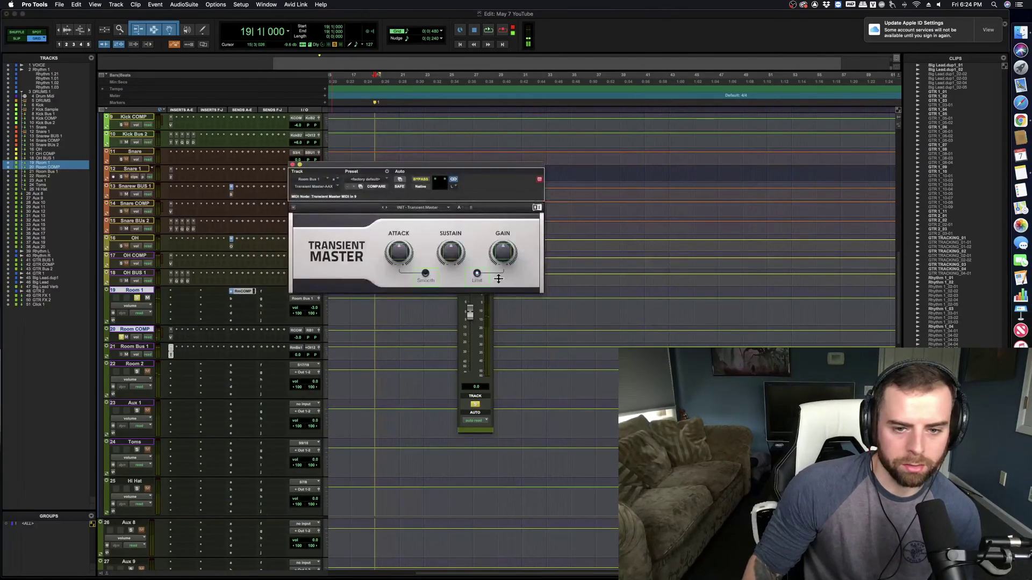
Step: Adjust Transient Master's sustain on Room Bus 1 during playback and set its attack to about 26%
{"action": "key", "text": "space"}
{"action": "mouse_move", "coordinate": [451, 253]}
{"action": "left_mouse_down"}
{"action": "mouse_move", "coordinate": [451, 273]}
{"action": "mouse_move", "coordinate": [451, 222]}
{"action": "mouse_move", "coordinate": [452, 257]}
{"action": "left_mouse_up"}
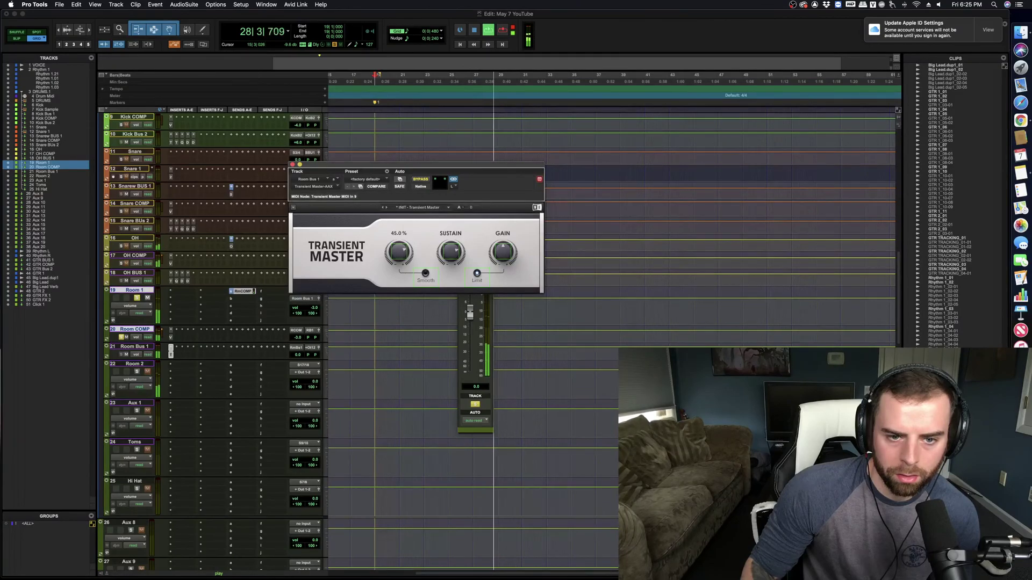
{"action": "left_click_drag", "start_coordinate": [399, 252], "coordinate": [399, 275]}
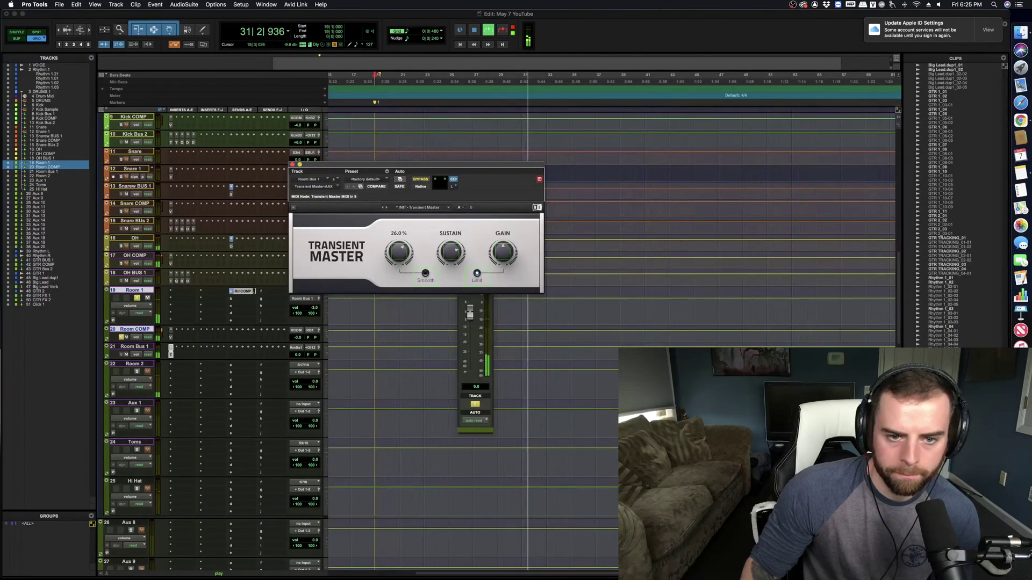
{"action": "left_click", "coordinate": [171, 348]}
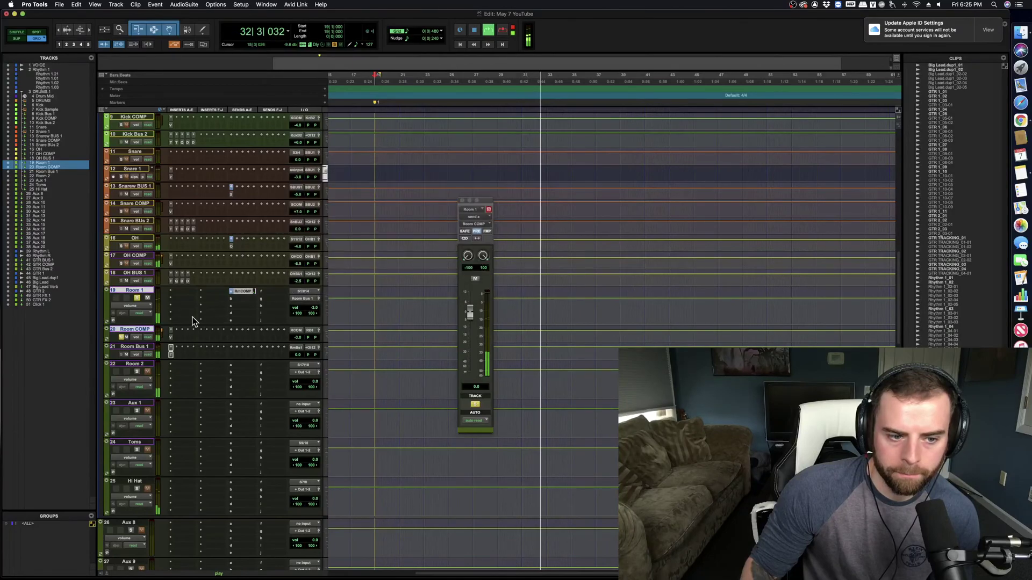
Step: Insert the stereo FabFilter Pro-Q 3 after Transient Master on Room Bus 1
{"action": "left_click", "coordinate": [178, 355]}
{"action": "mouse_move", "coordinate": [212, 356]}
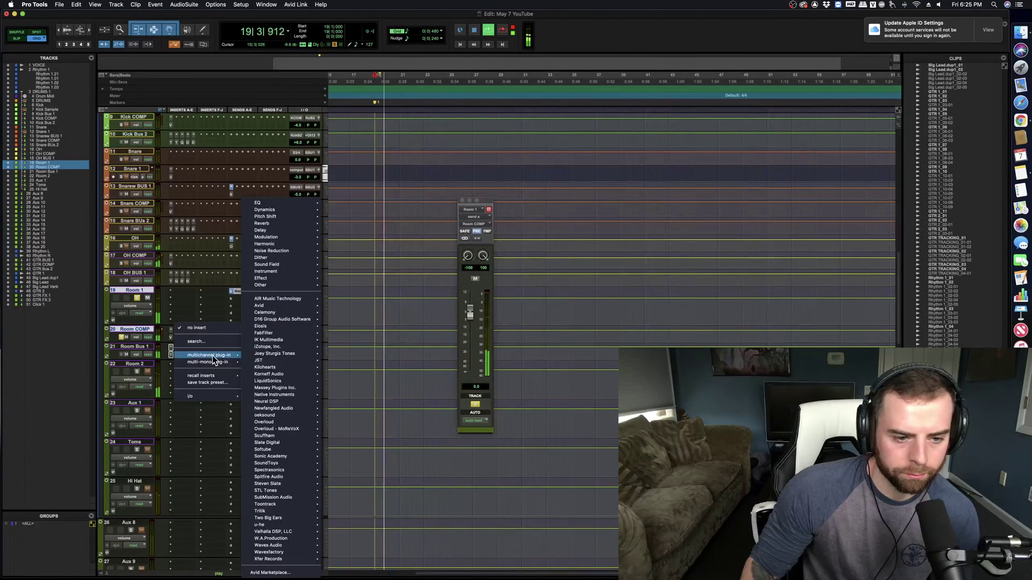
{"action": "mouse_move", "coordinate": [263, 354]}
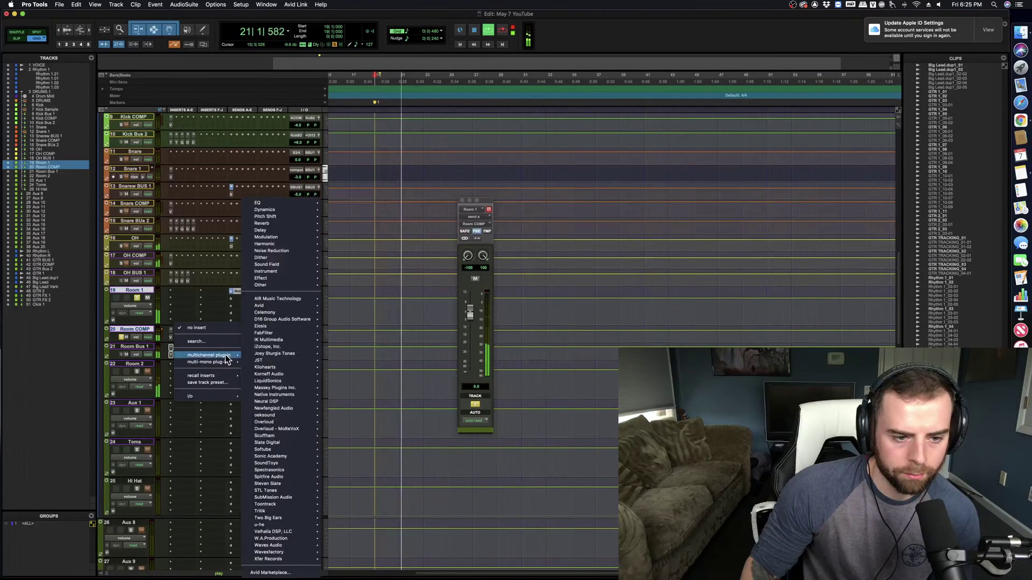
{"action": "mouse_move", "coordinate": [273, 208]}
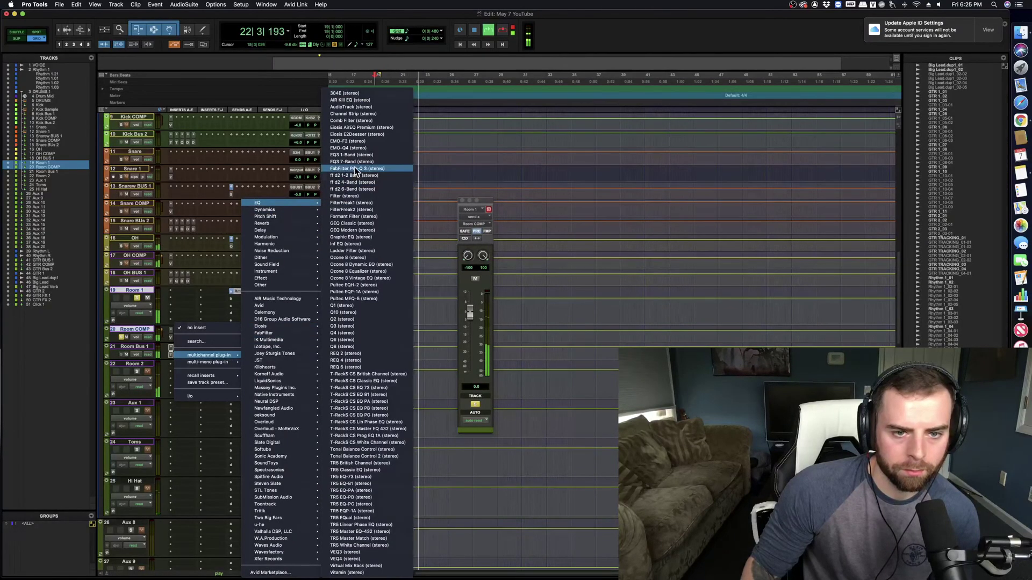
{"action": "left_click", "coordinate": [354, 167]}
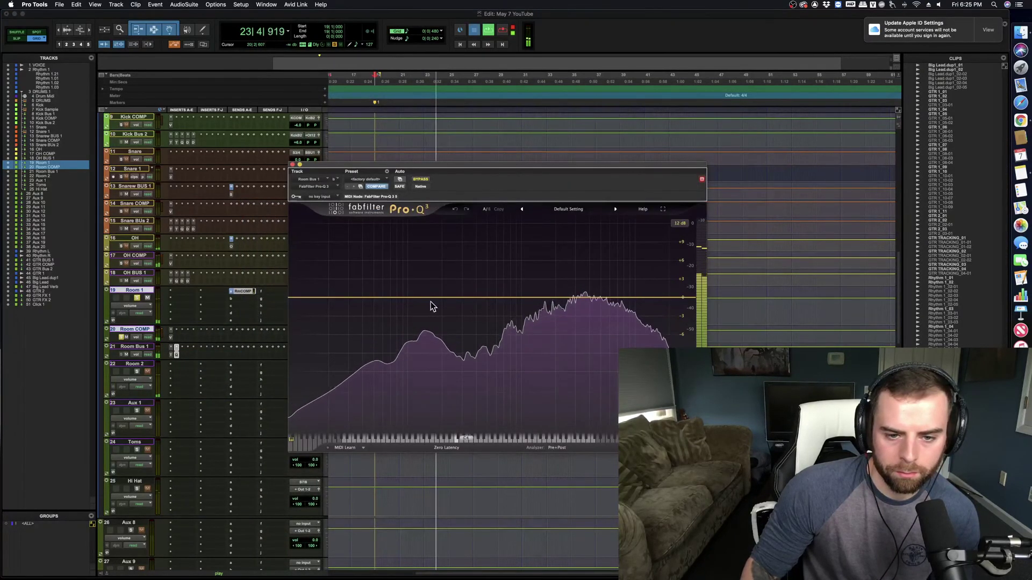
Step: Add a 12 dB/oct low cut and a high cut at about 10 kHz to the Room Bus 1 EQ, and save the session
{"action": "left_click", "coordinate": [351, 297]}
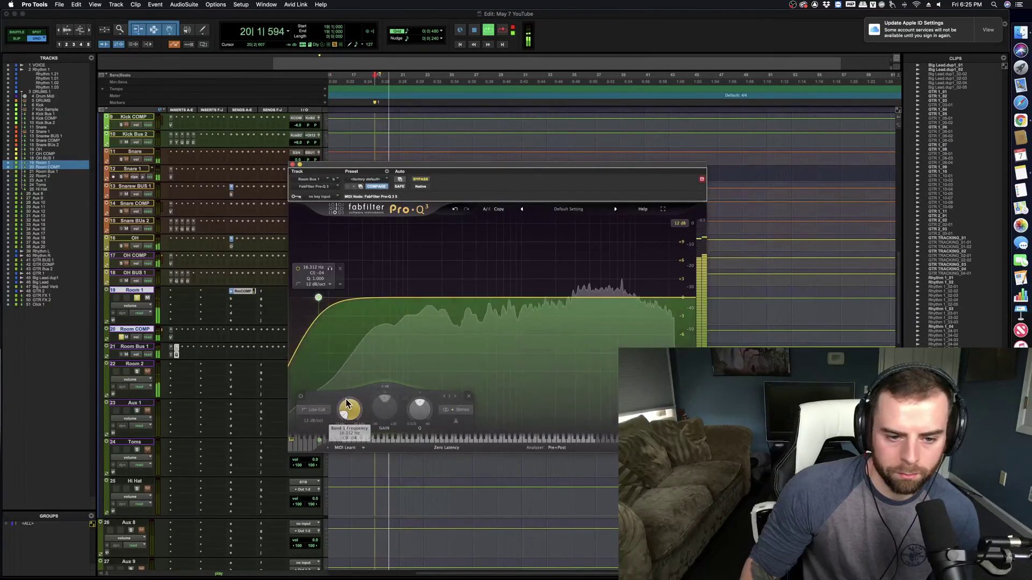
{"action": "left_click_drag", "start_coordinate": [349, 398], "coordinate": [356, 373]}
{"action": "left_click", "coordinate": [684, 298]}
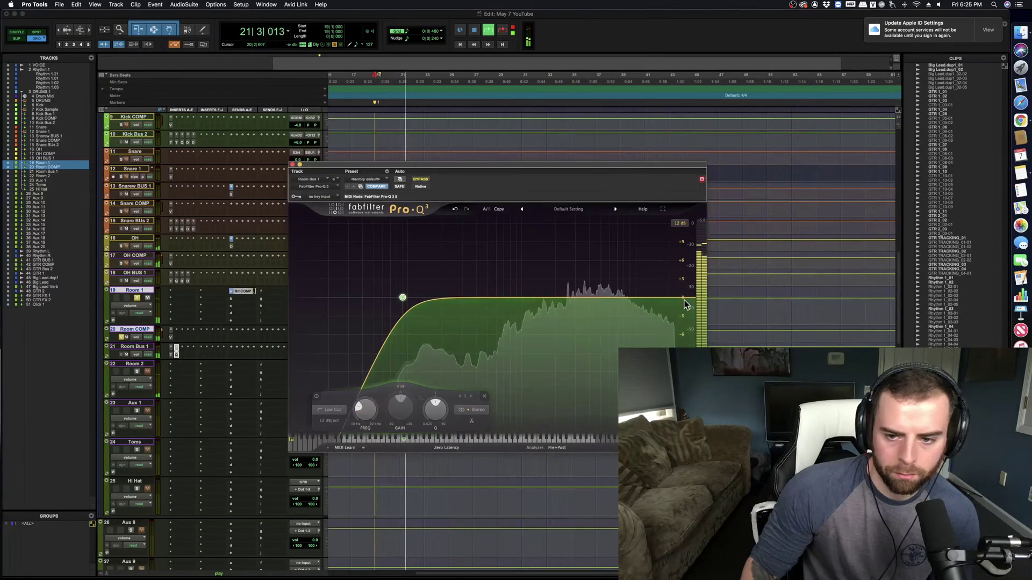
{"action": "left_click_drag", "start_coordinate": [562, 412], "coordinate": [568, 425]}
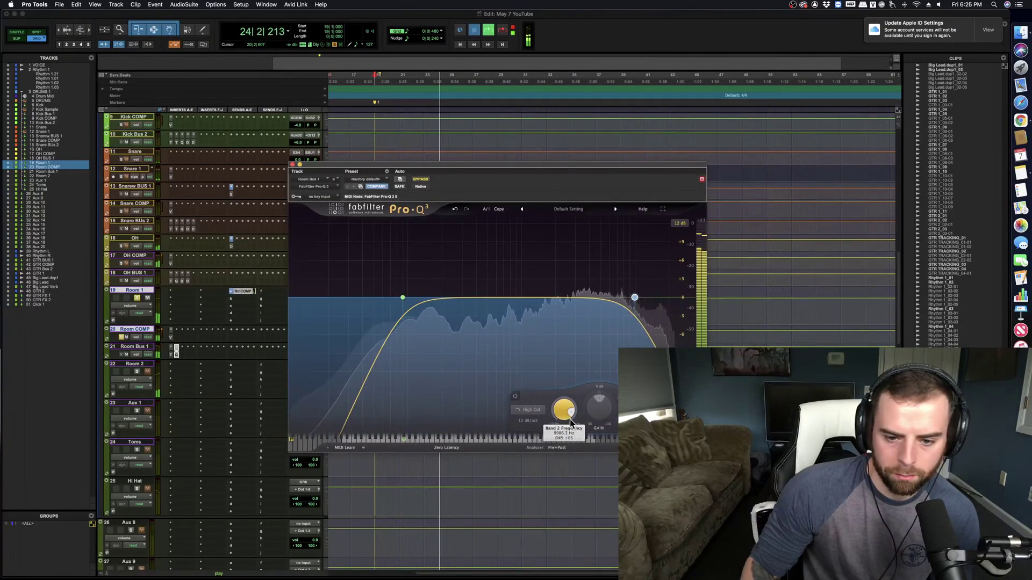
{"action": "key", "text": "space"}
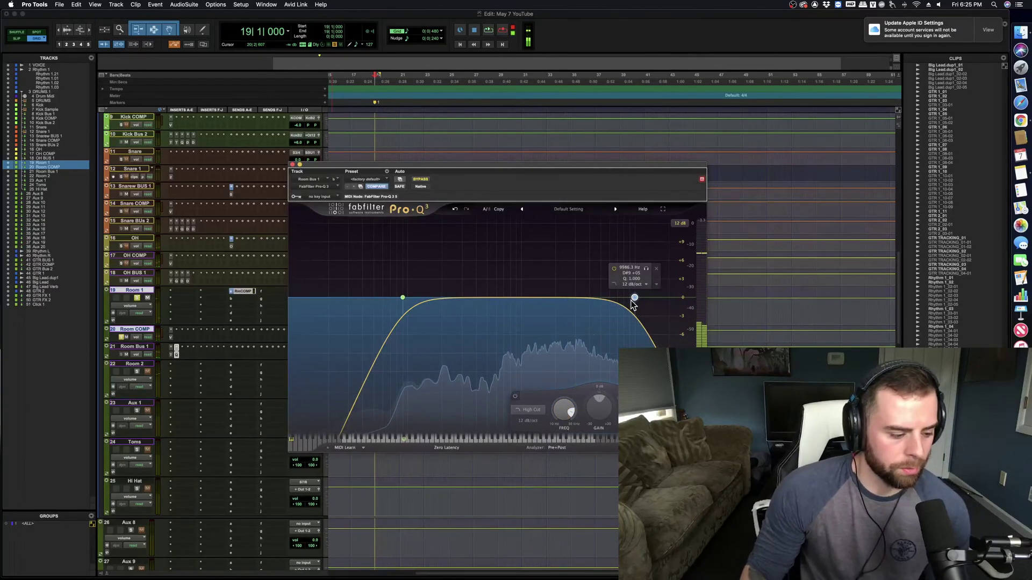
{"action": "key", "text": "super+s"}
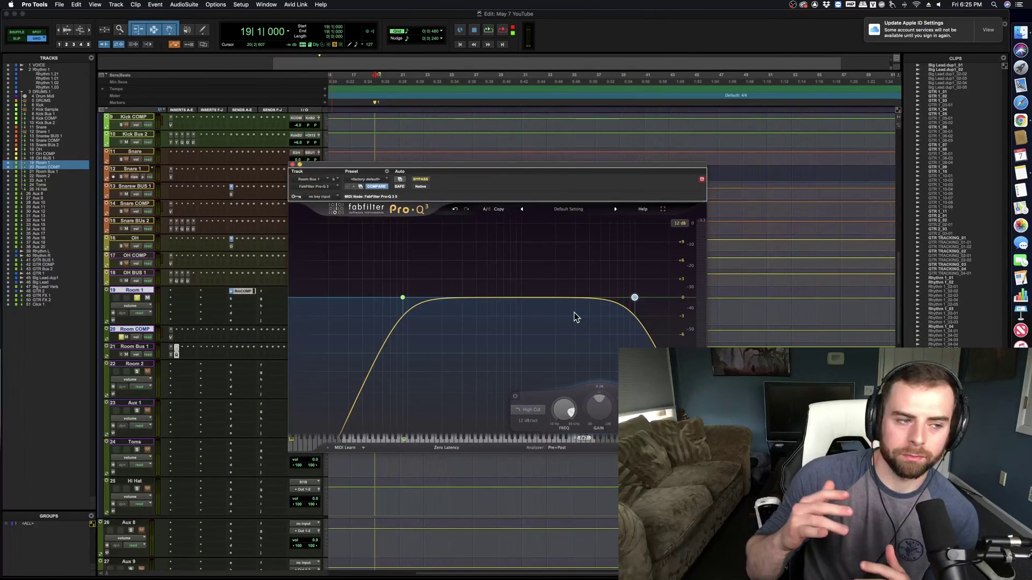
Step: Add a bell band at about 90 Hz to the Room Bus 1 EQ and cut it by about 4 dB
{"action": "key", "text": "space"}
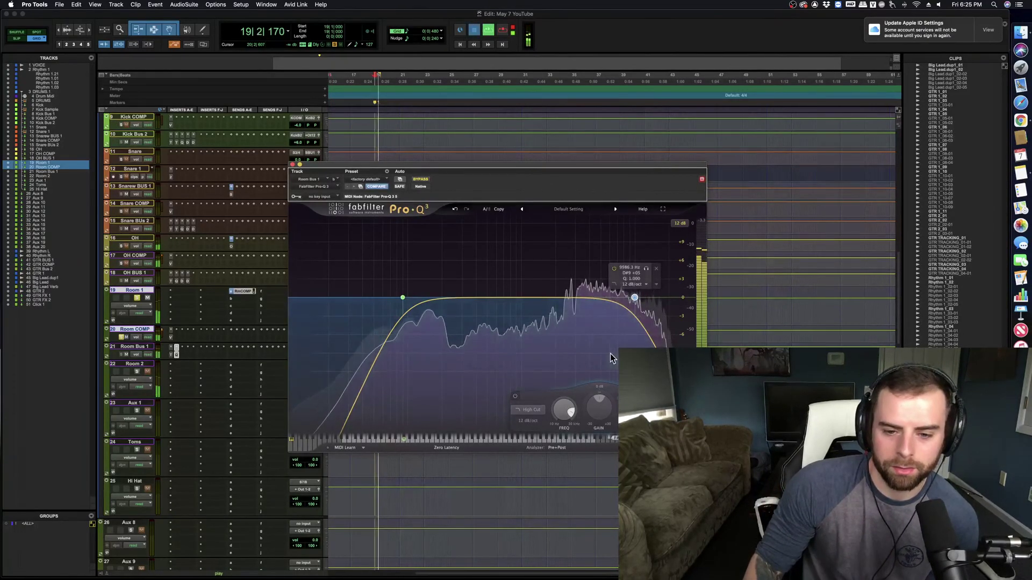
{"action": "left_click", "coordinate": [495, 297]}
{"action": "key", "text": "space"}
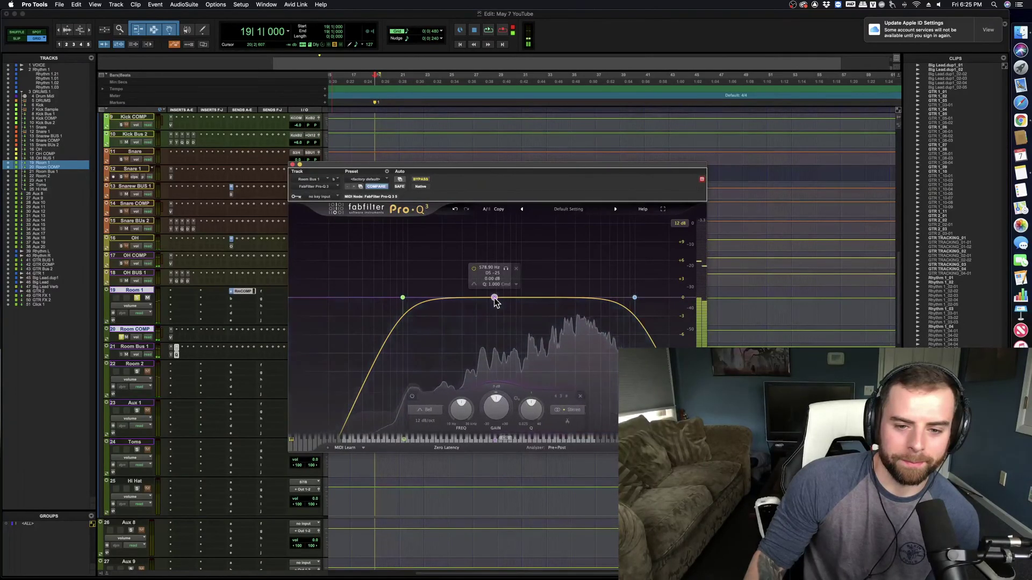
{"action": "left_click_drag", "start_coordinate": [494, 297], "coordinate": [427, 236]}
{"action": "key", "text": "space"}
{"action": "scroll", "coordinate": [444, 273], "scroll_direction": "up", "scroll_amount": 8}
{"action": "double_click", "coordinate": [432, 412]}
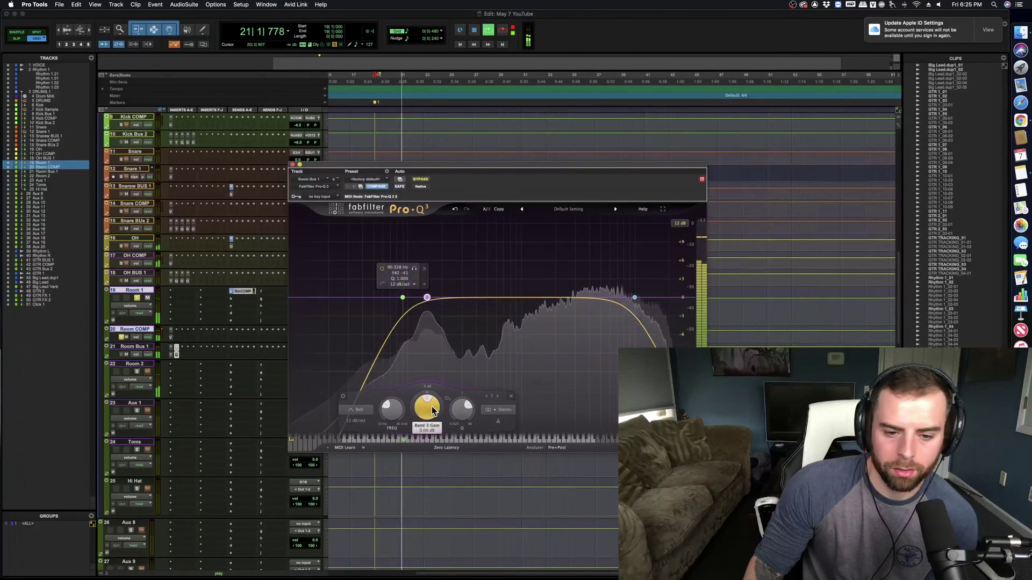
{"action": "mouse_move", "coordinate": [433, 411]}
{"action": "left_mouse_down"}
{"action": "mouse_move", "coordinate": [430, 422]}
{"action": "mouse_move", "coordinate": [427, 404]}
{"action": "left_mouse_up"}
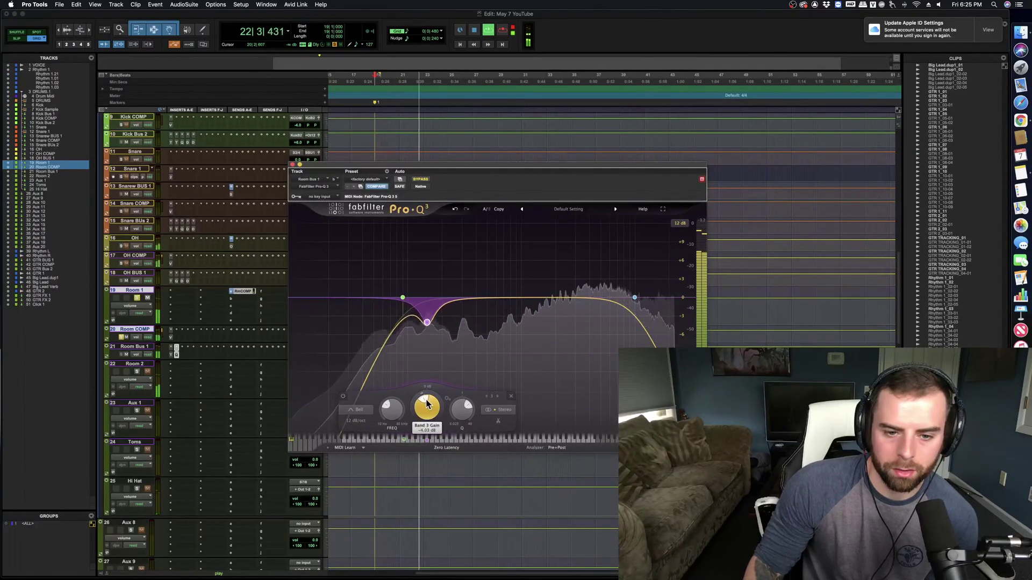
Step: Add a narrow bell cut of about 6 dB near 3 kHz and a bell boost of about 1.4 dB near 1170 Hz
{"action": "left_click_drag", "start_coordinate": [520, 297], "coordinate": [574, 233]}
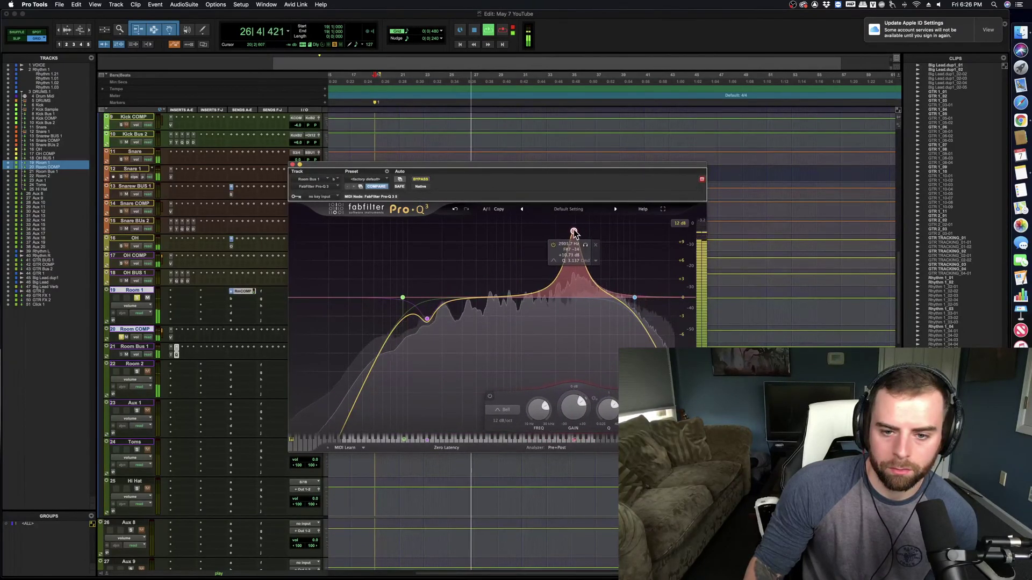
{"action": "left_click_drag", "start_coordinate": [574, 408], "coordinate": [574, 444]}
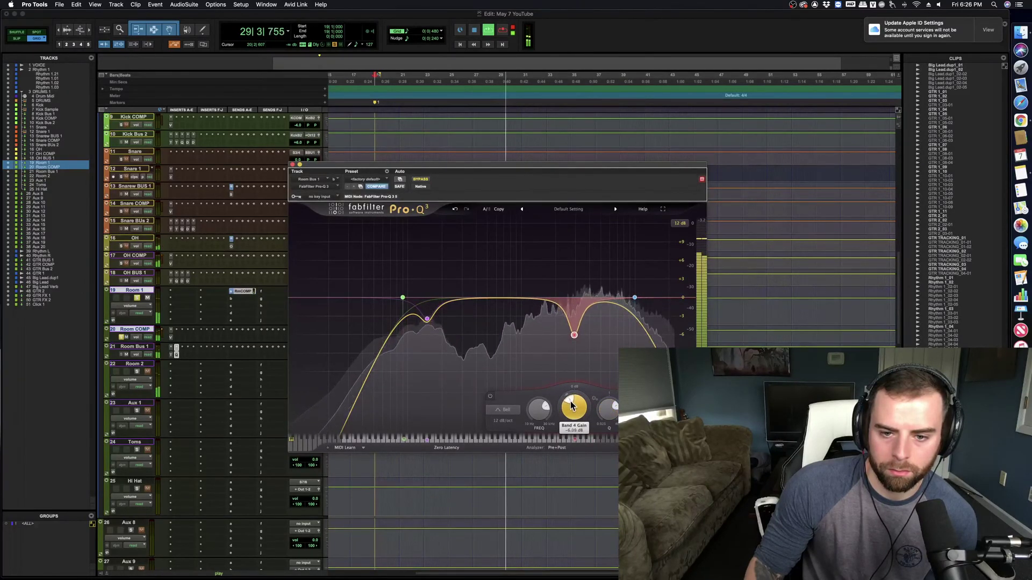
{"action": "left_click_drag", "start_coordinate": [502, 297], "coordinate": [530, 291]}
{"action": "key", "text": "space"}
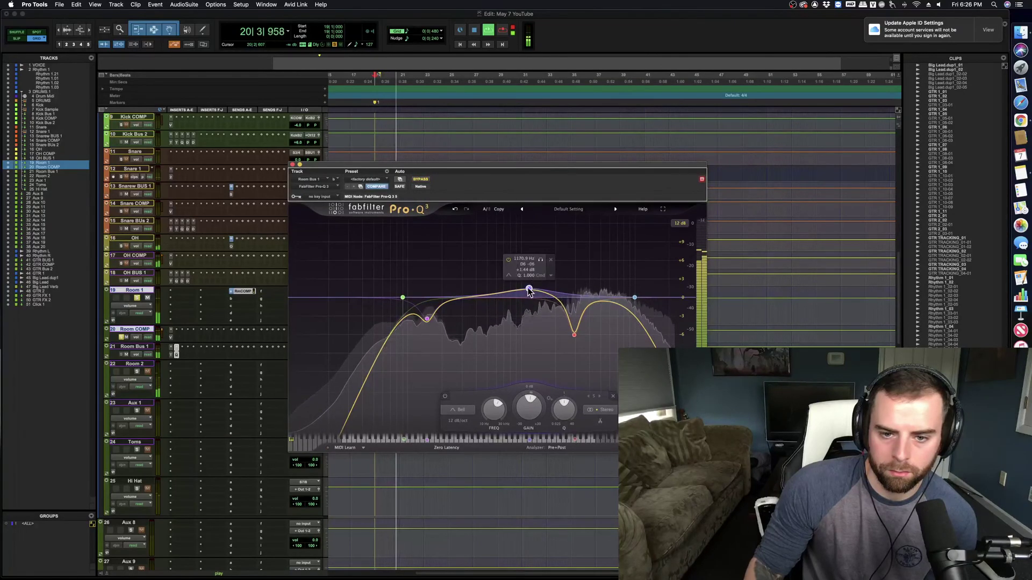
Step: Close the EQ, insert Decapitator on the third insert of Room Bus 1 and set its style to E
{"action": "left_click", "coordinate": [242, 291]}
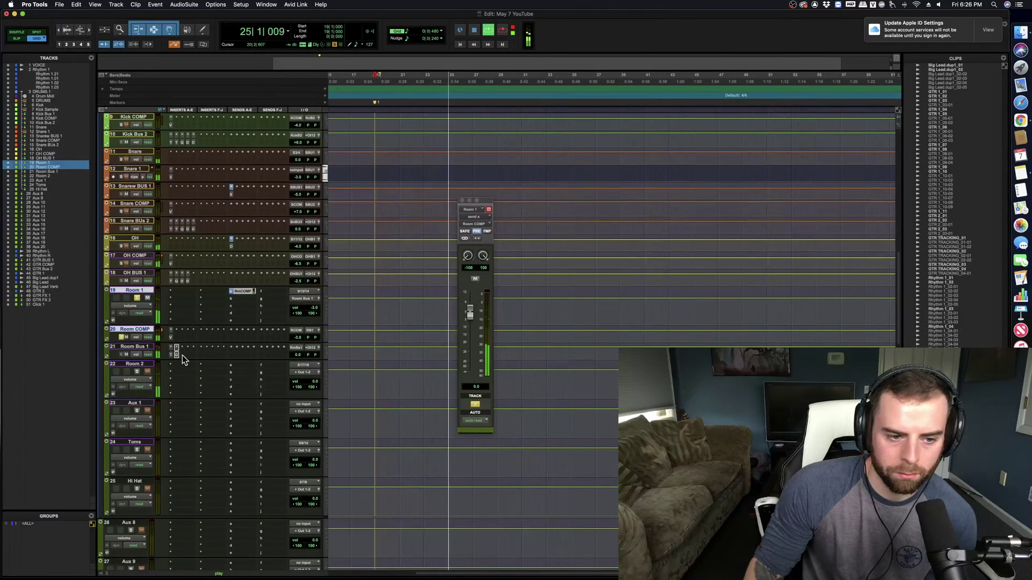
{"action": "left_click", "coordinate": [209, 367]}
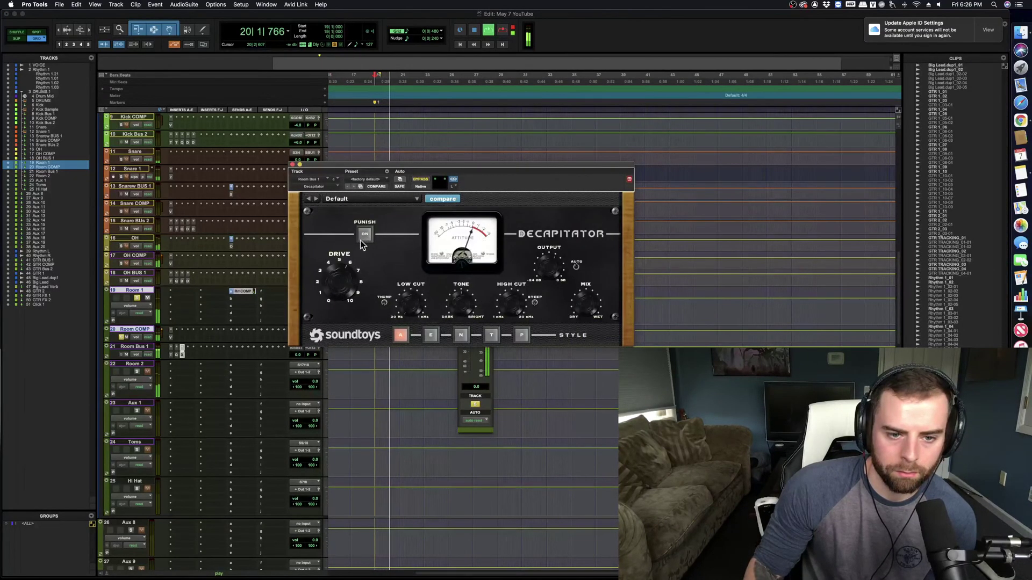
{"action": "left_click", "coordinate": [431, 335]}
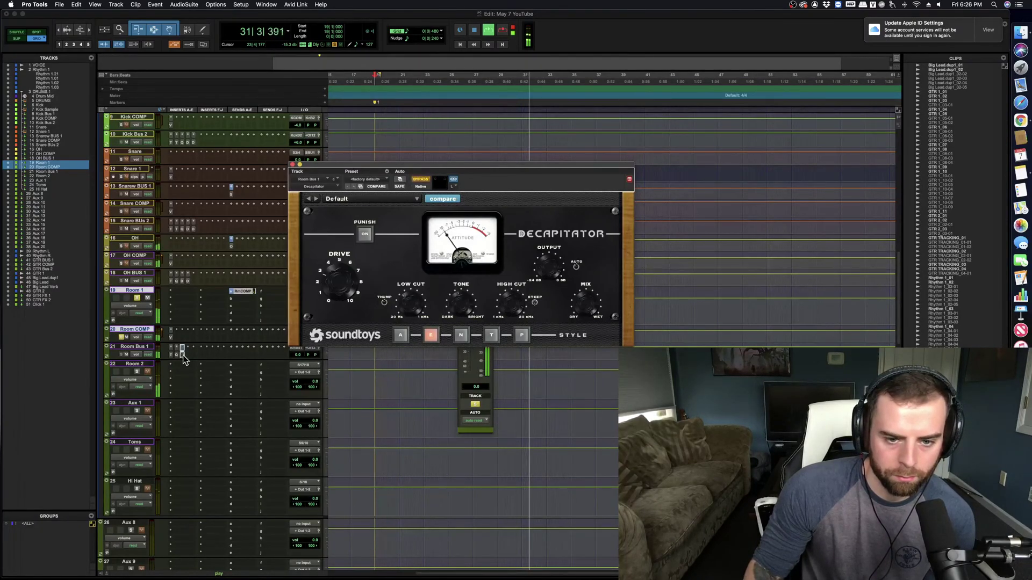
Step: Add a second, mono Decapitator on the fourth insert of Room Bus 1, turn on Punish and audition it
{"action": "key", "text": "space"}
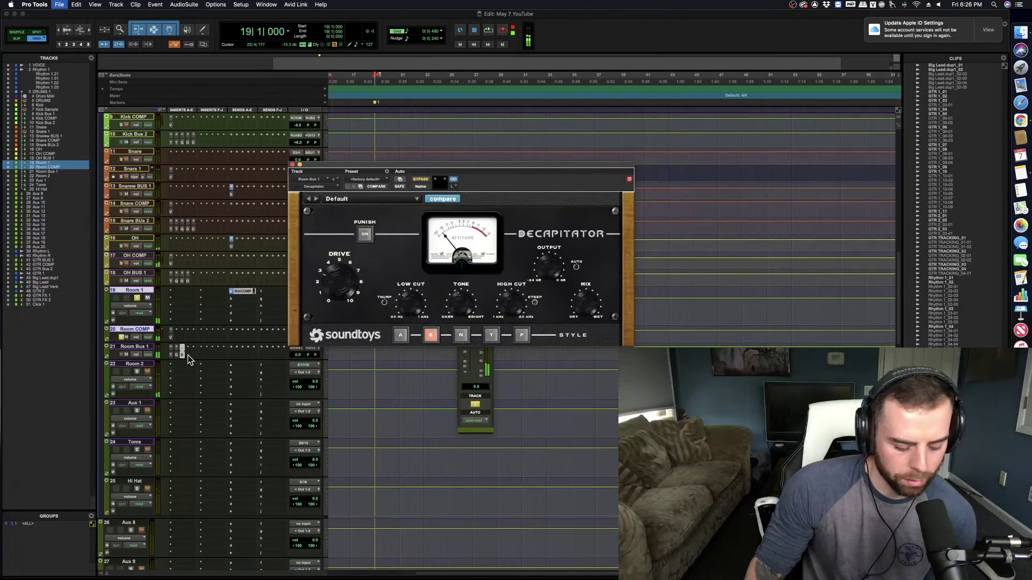
{"action": "left_click", "coordinate": [188, 354]}
{"action": "type", "text": "dec"}
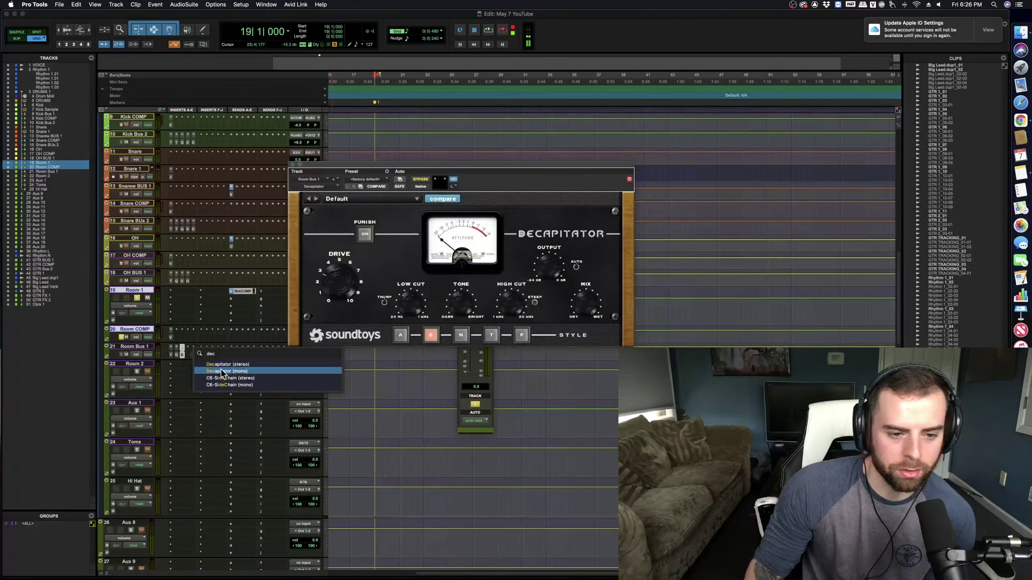
{"action": "left_click", "coordinate": [223, 371]}
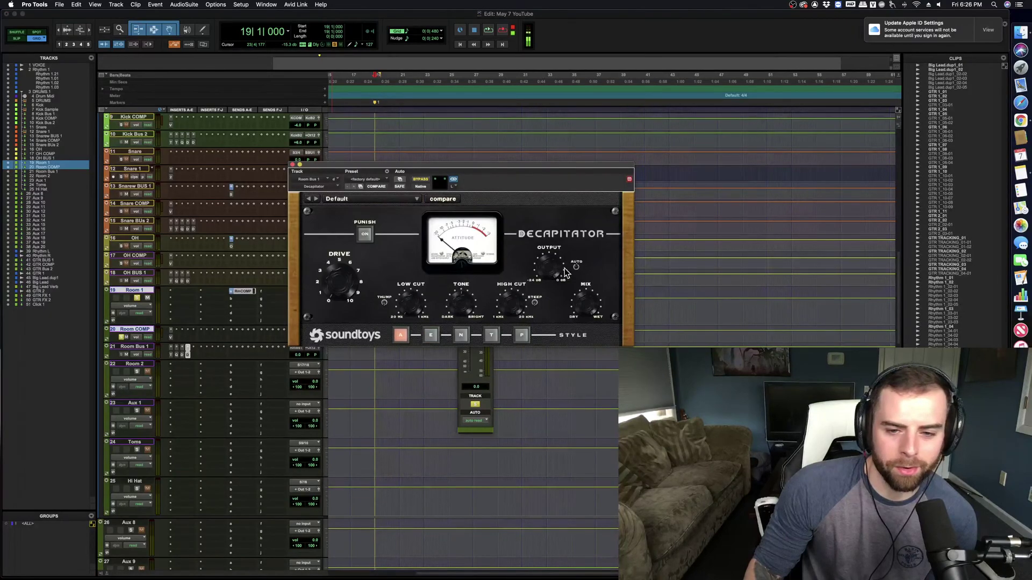
{"action": "key", "text": "space"}
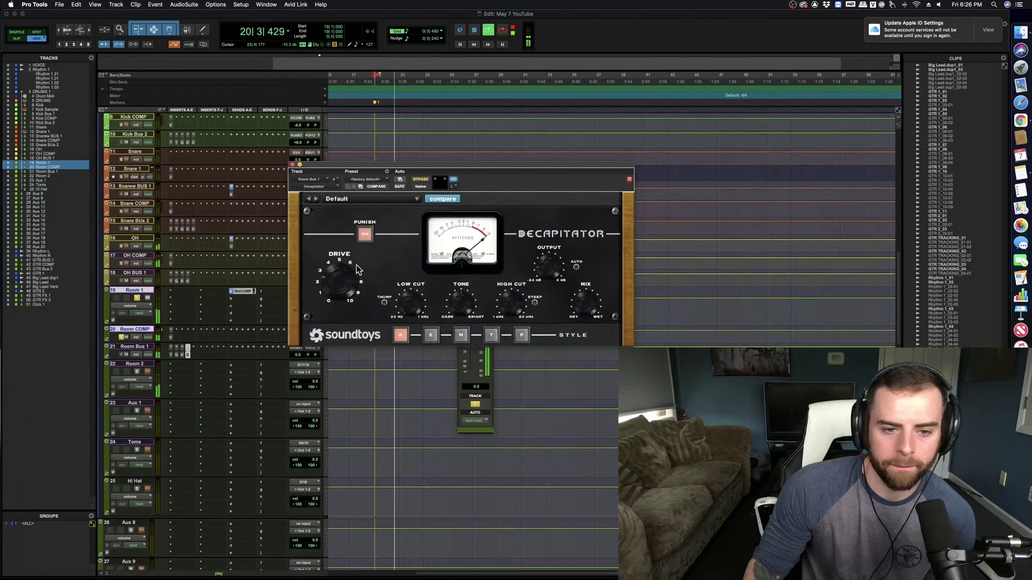
{"action": "key", "text": "space"}
{"action": "key", "text": "space"}
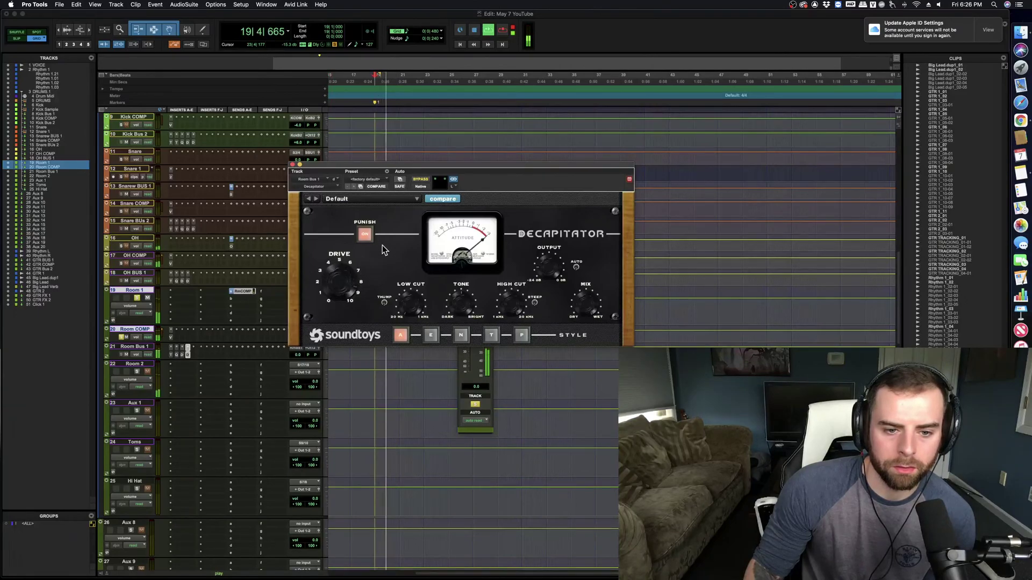
{"action": "key", "text": "space"}
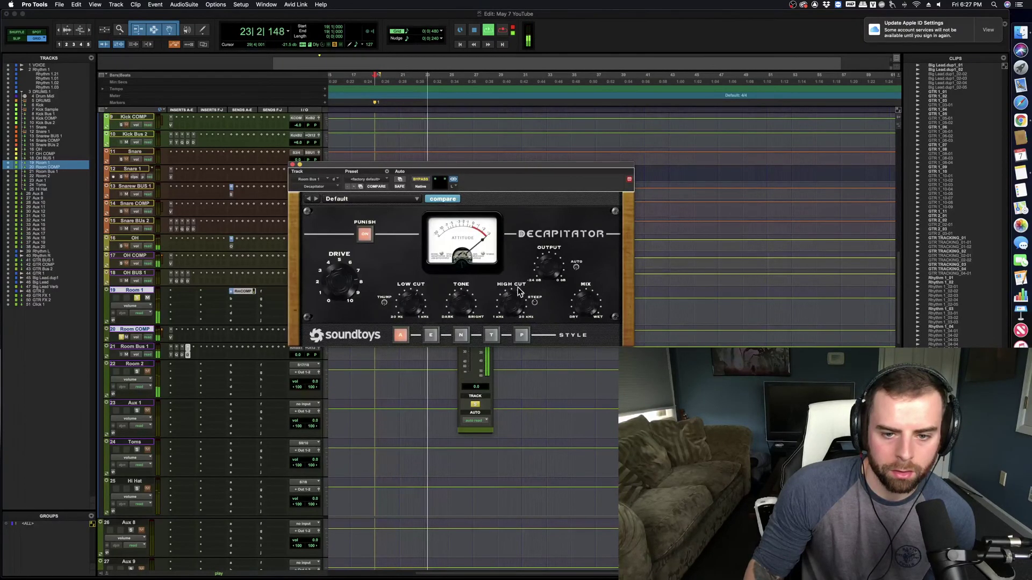
{"action": "key", "text": "space"}
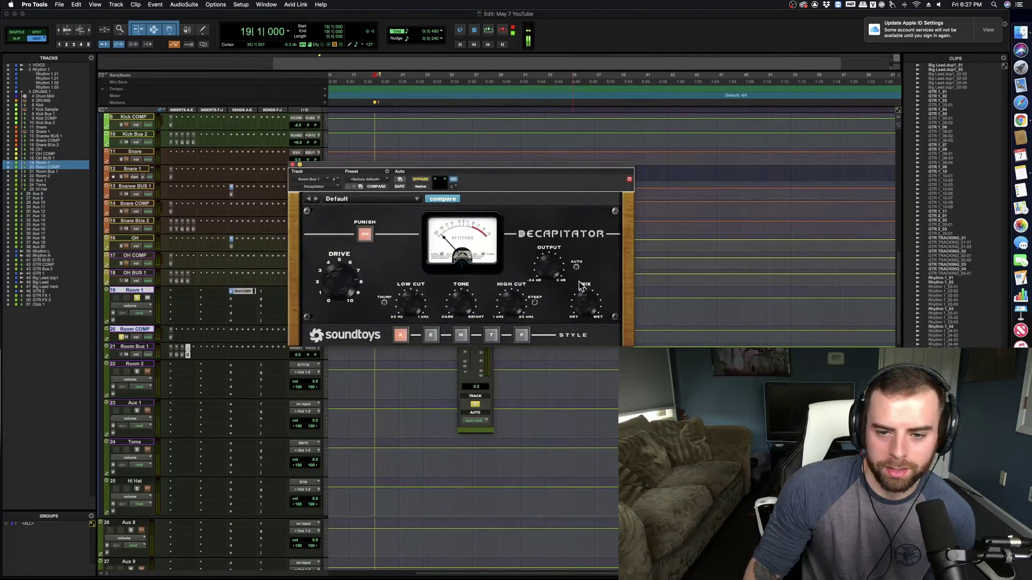
Step: Set this Decapitator's mix to 3%, compare it against bypass during playback and close the plug-in
{"action": "key", "text": "space"}
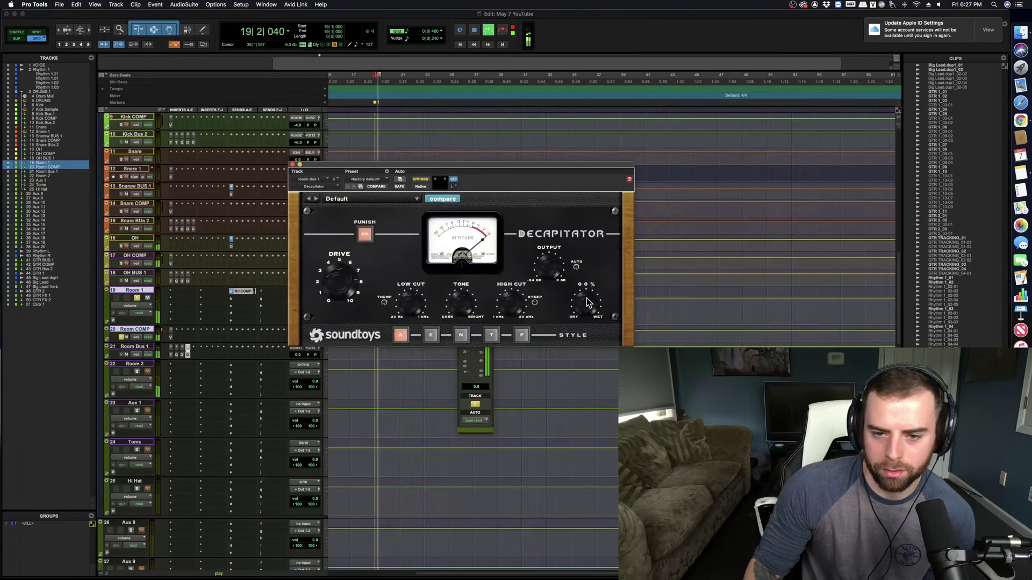
{"action": "scroll", "coordinate": [587, 301], "scroll_direction": "up", "scroll_amount": 5}
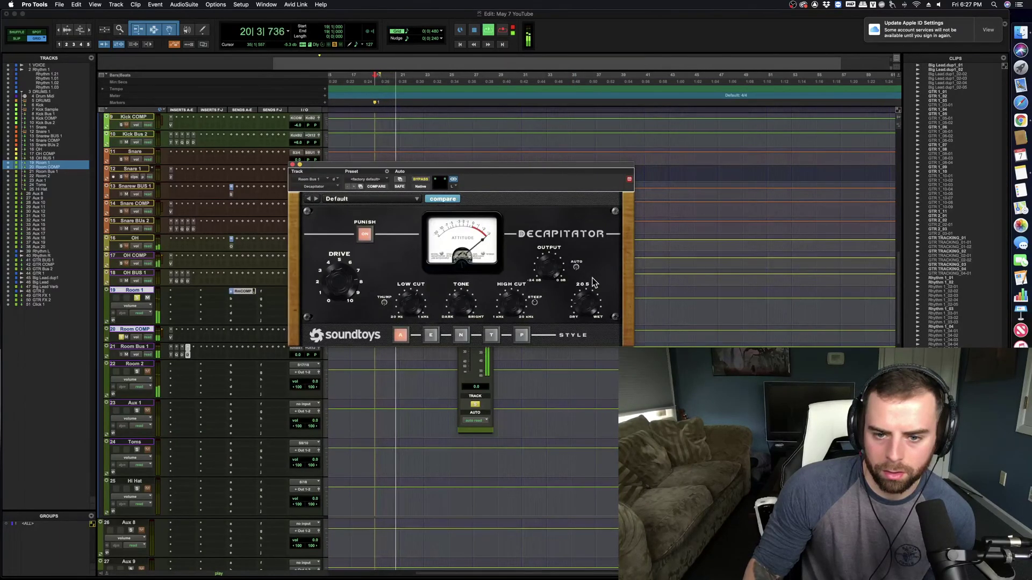
{"action": "scroll", "coordinate": [584, 308], "scroll_direction": "down", "scroll_amount": 3}
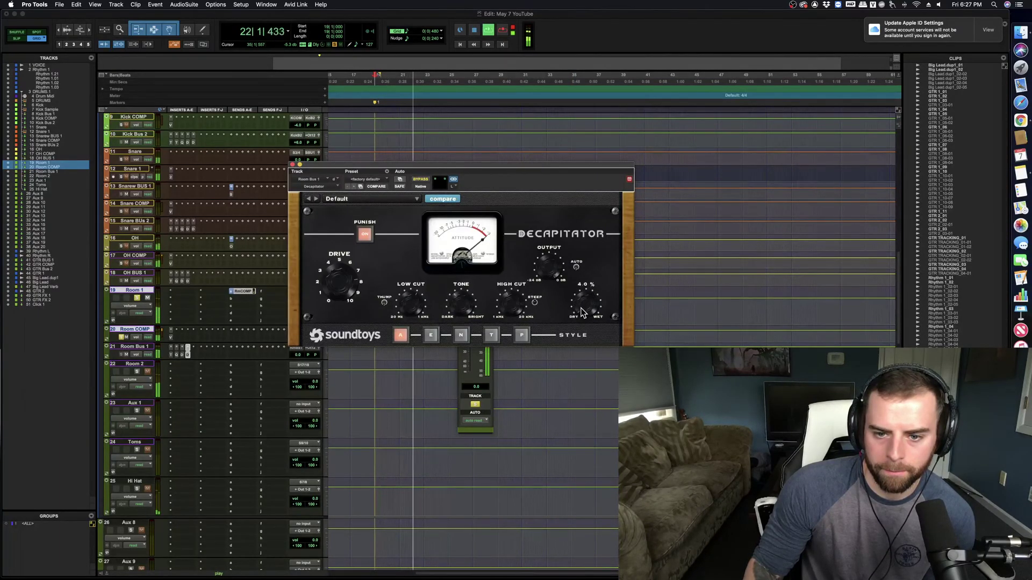
{"action": "scroll", "coordinate": [580, 316], "scroll_direction": "down", "scroll_amount": 2}
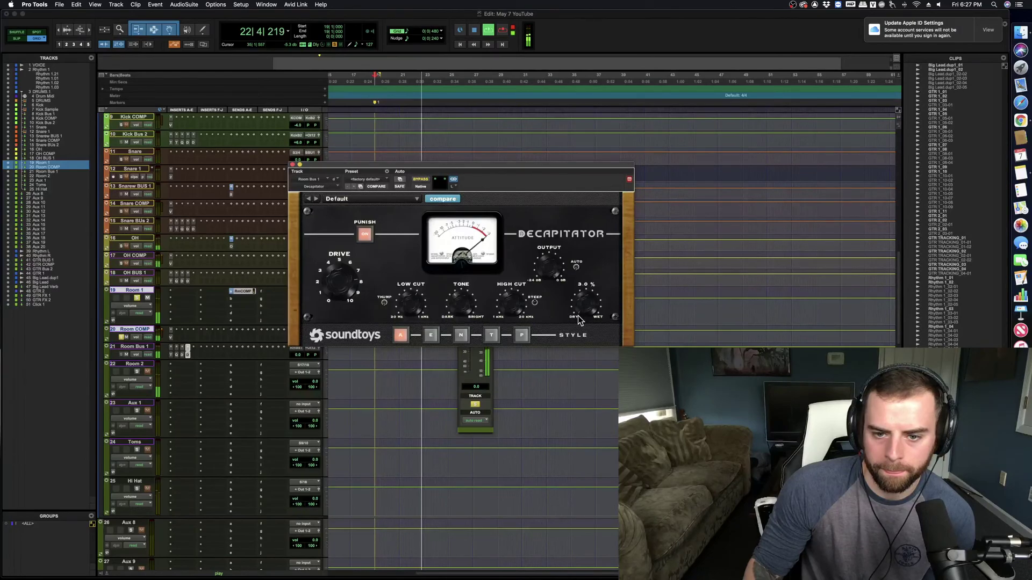
{"action": "left_click", "coordinate": [419, 180]}
{"action": "left_click", "coordinate": [420, 180]}
{"action": "left_click", "coordinate": [293, 165]}
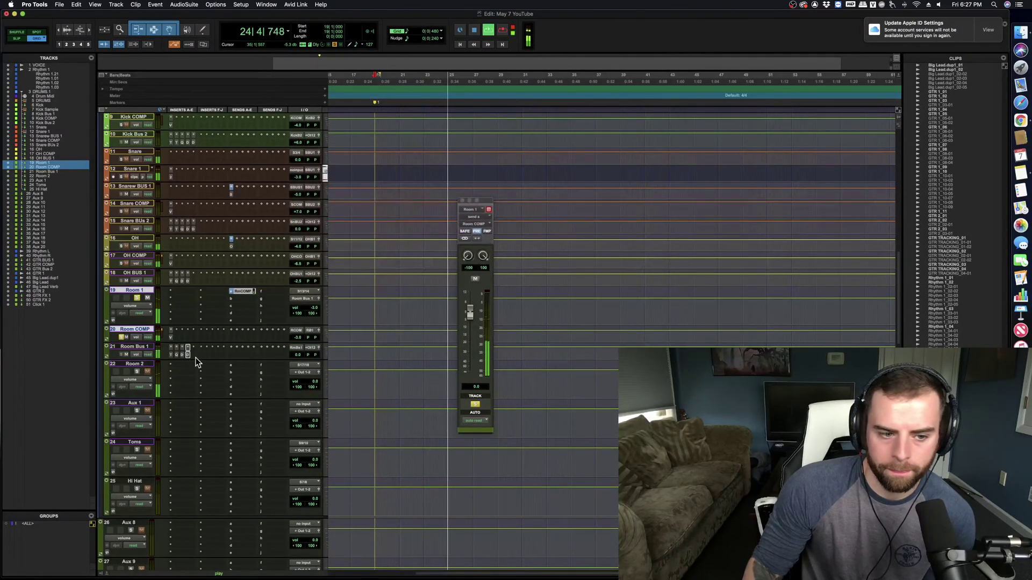
Step: Insert the S1 Imager on the fifth insert of Room Bus 1 and narrow its stereo width to about 0.5
{"action": "key", "text": "space"}
{"action": "left_click", "coordinate": [193, 356]}
{"action": "type", "text": "s1"}
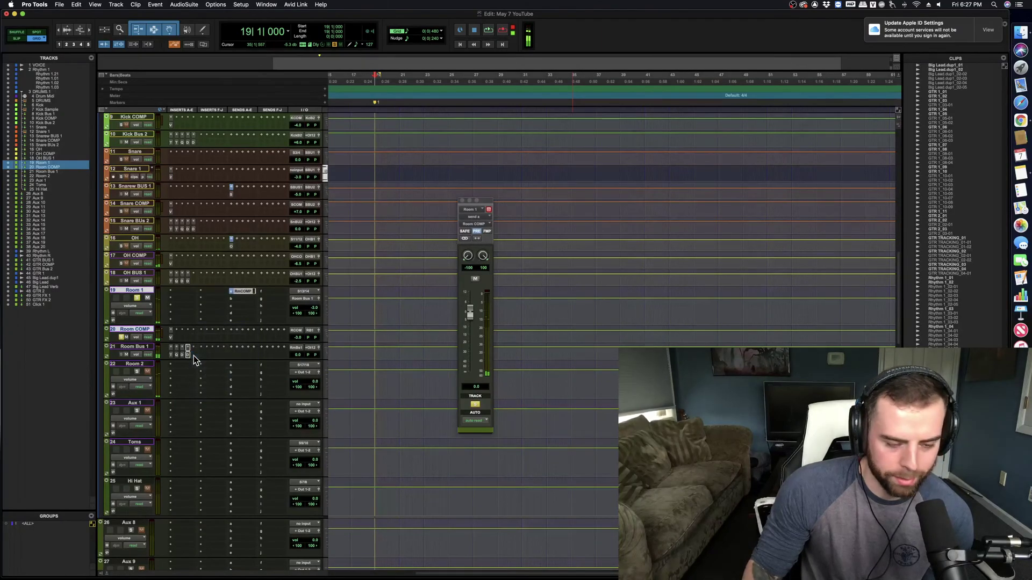
{"action": "left_click", "coordinate": [218, 363]}
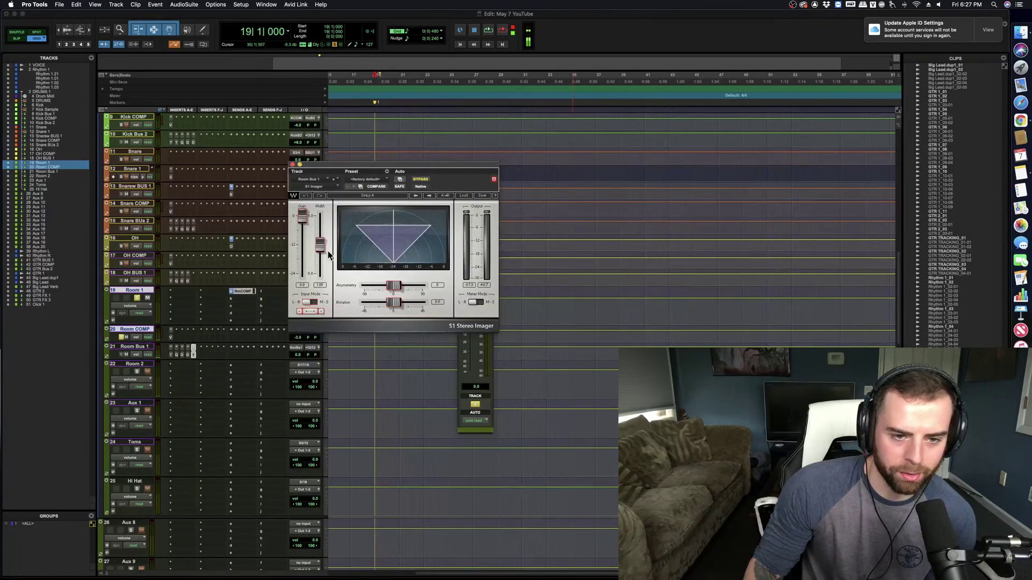
{"action": "key", "text": "space"}
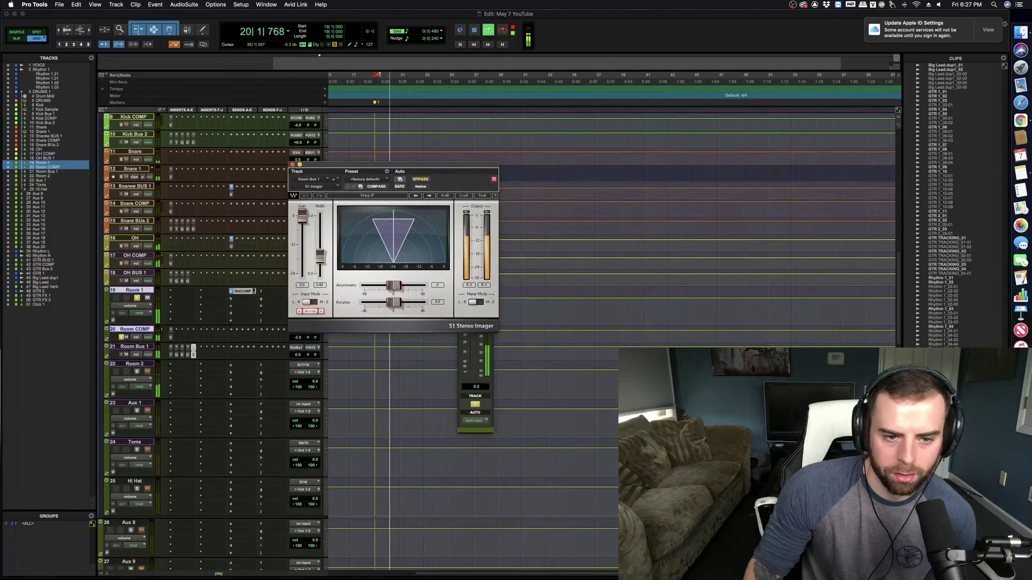
{"action": "left_click_drag", "start_coordinate": [321, 264], "coordinate": [323, 260]}
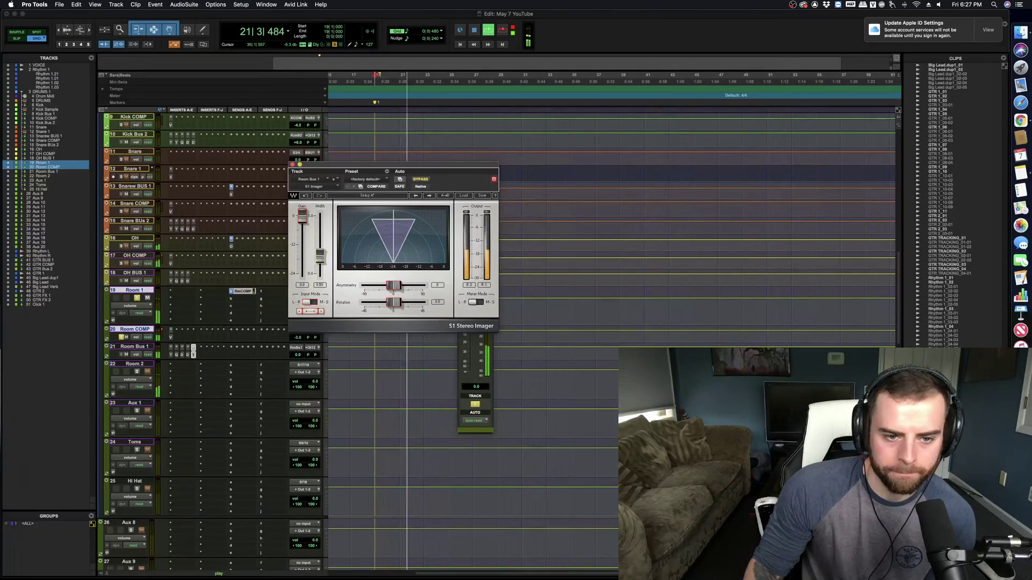
{"action": "left_click", "coordinate": [292, 164]}
{"action": "key", "text": "space"}
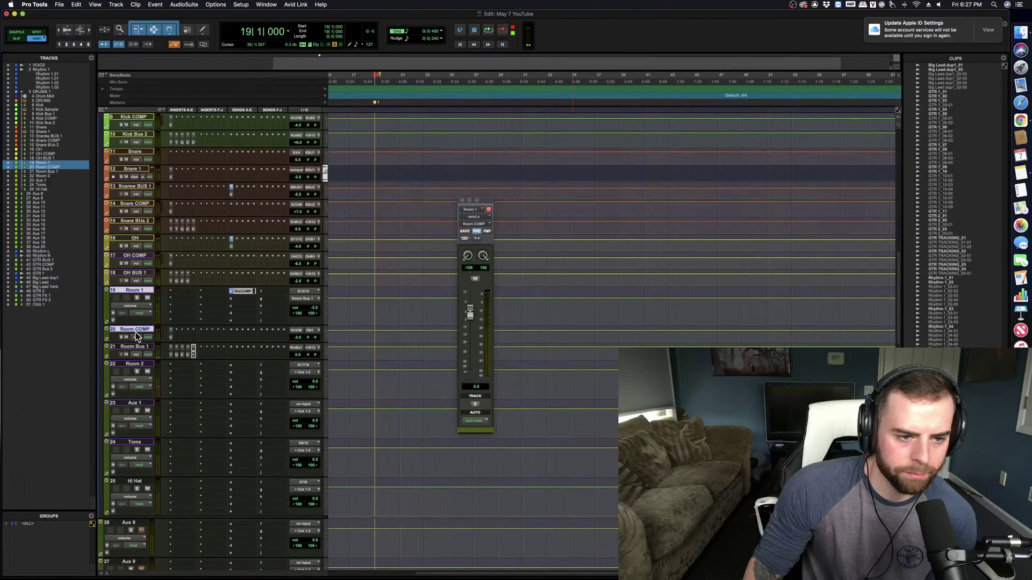
Step: Mute Room 2 and lower the Room Bus 1 volume while listening to it in the full drum mix
{"action": "left_click", "coordinate": [147, 371]}
{"action": "key", "text": "space"}
{"action": "scroll", "coordinate": [160, 375], "scroll_direction": "up", "scroll_amount": 3}
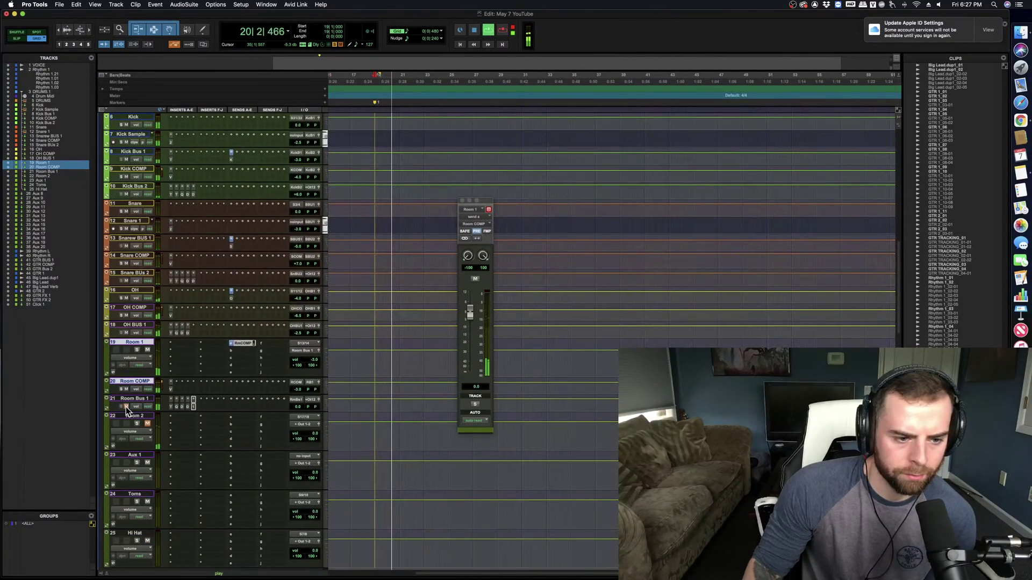
{"action": "mouse_move", "coordinate": [295, 407]}
{"action": "left_mouse_down"}
{"action": "mouse_move", "coordinate": [298, 427]}
{"action": "mouse_move", "coordinate": [302, 417]}
{"action": "left_mouse_up"}
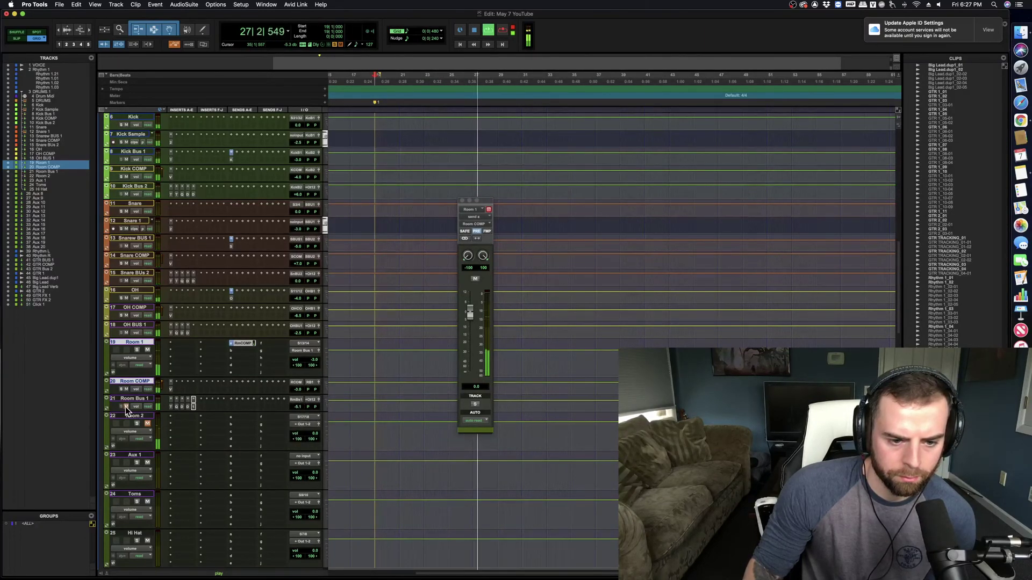
{"action": "left_click_drag", "start_coordinate": [298, 407], "coordinate": [301, 425]}
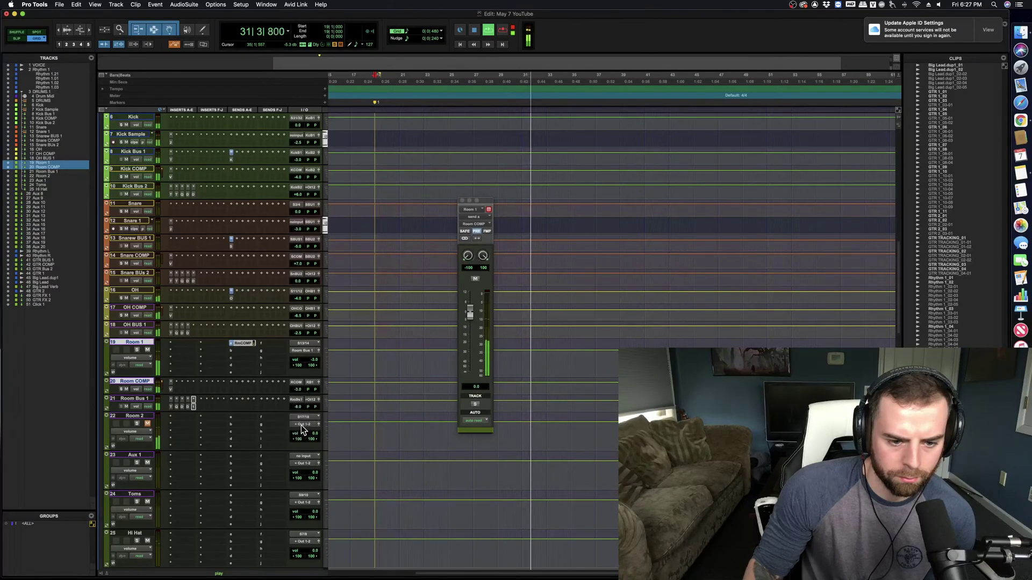
{"action": "key", "text": "space"}
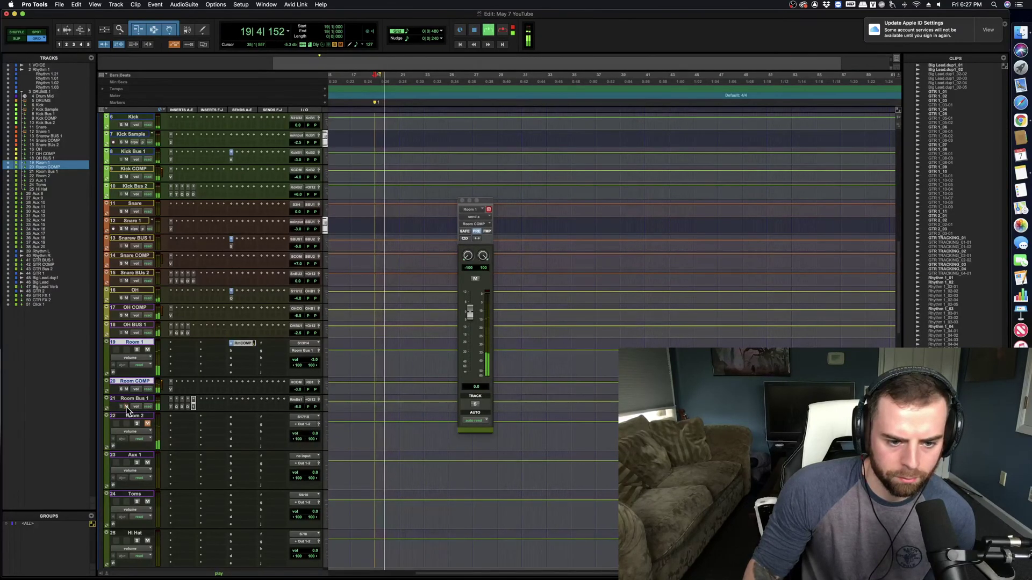
{"action": "left_click_drag", "start_coordinate": [298, 406], "coordinate": [298, 415]}
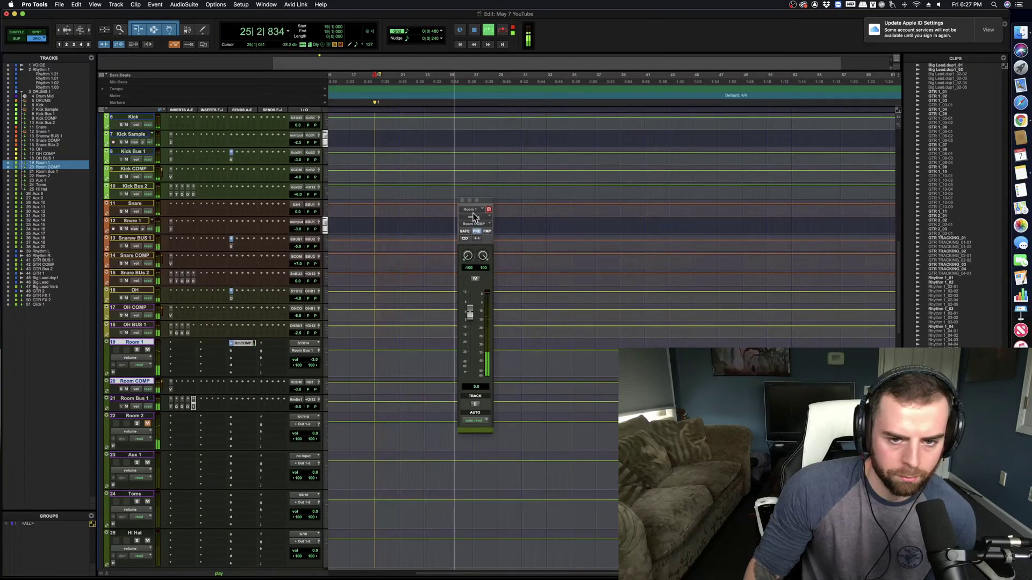
Step: Close the Room 1 send window and save the session
{"action": "left_click", "coordinate": [242, 343]}
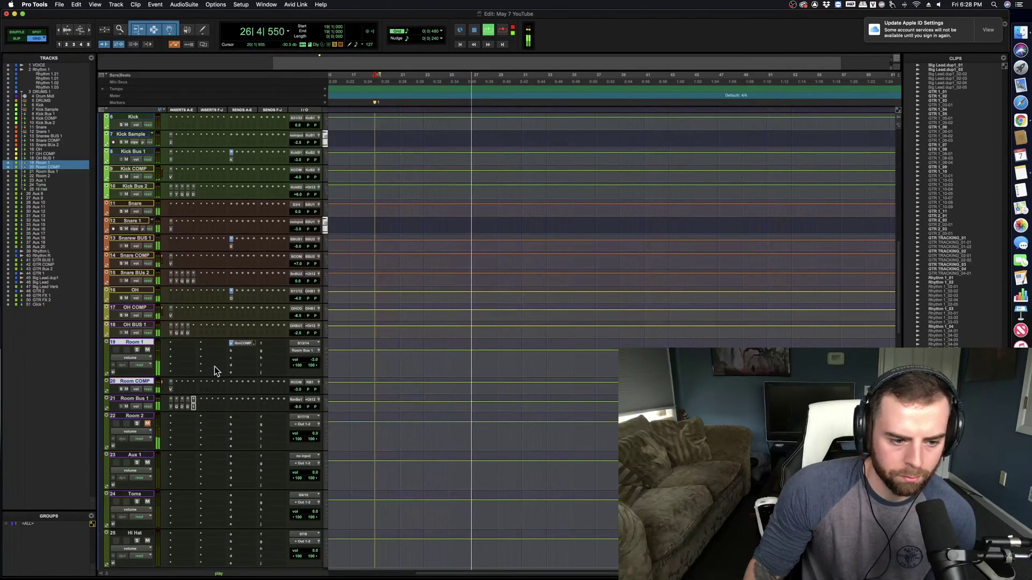
{"action": "key", "text": "space"}
{"action": "key", "text": "super+s"}
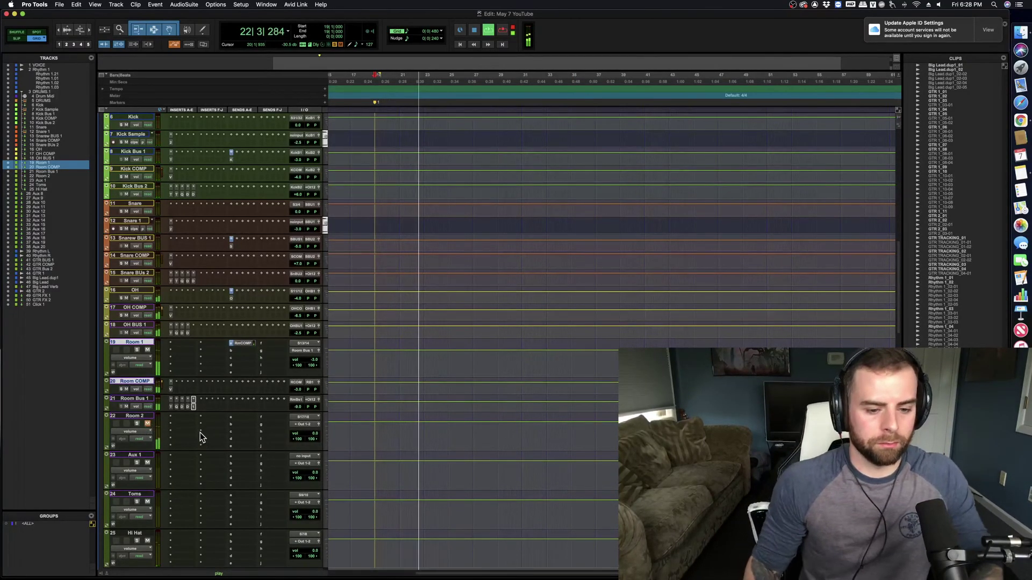
Step: Unmute and solo Room 2, select only that track and save the session
{"action": "scroll", "coordinate": [191, 421], "scroll_direction": "down", "scroll_amount": 2}
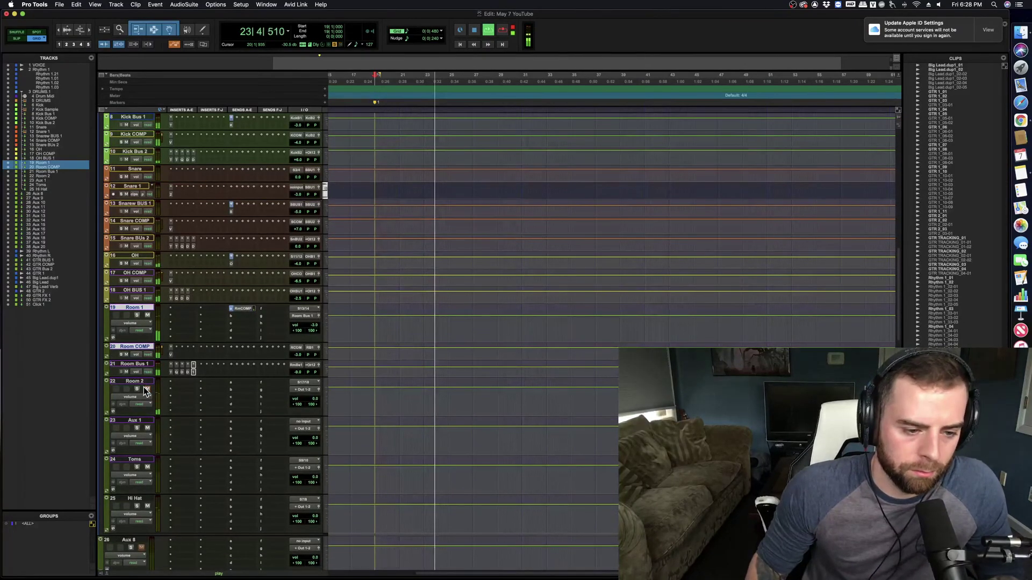
{"action": "left_click", "coordinate": [147, 389]}
{"action": "left_click", "coordinate": [137, 389]}
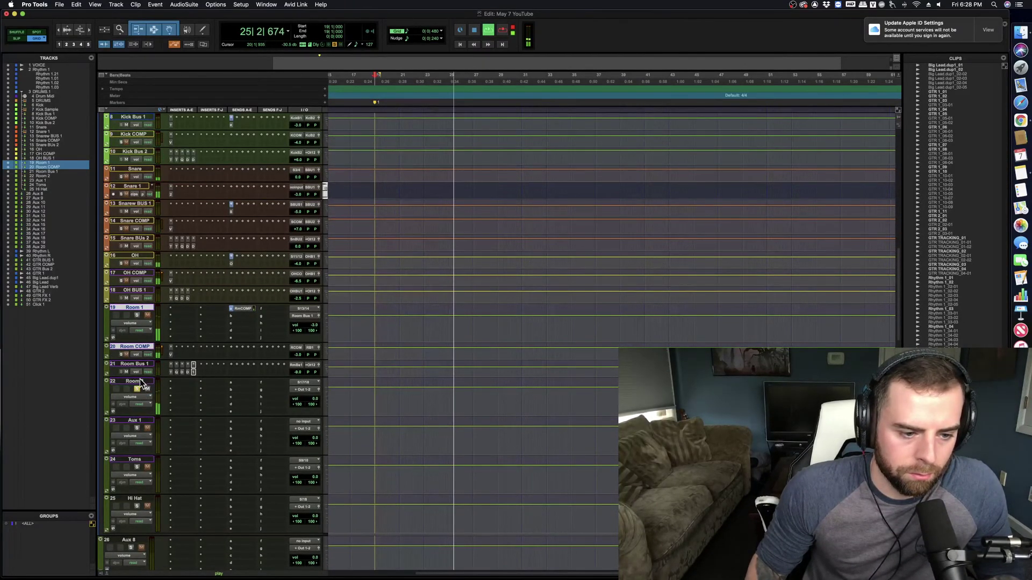
{"action": "left_click", "coordinate": [134, 381], "text": "super"}
{"action": "left_click", "coordinate": [139, 382]}
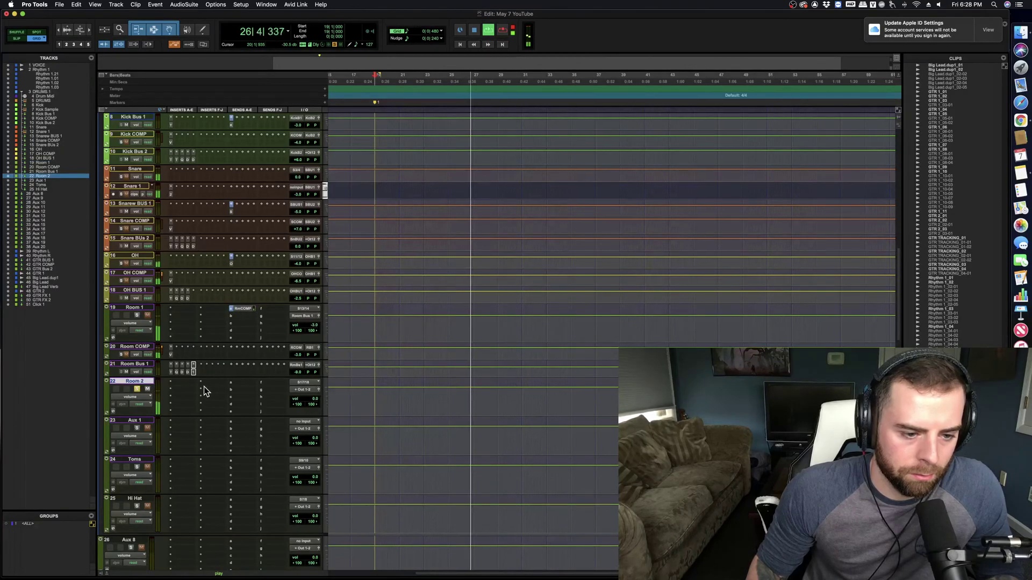
{"action": "key", "text": "space"}
{"action": "key", "text": "super+s"}
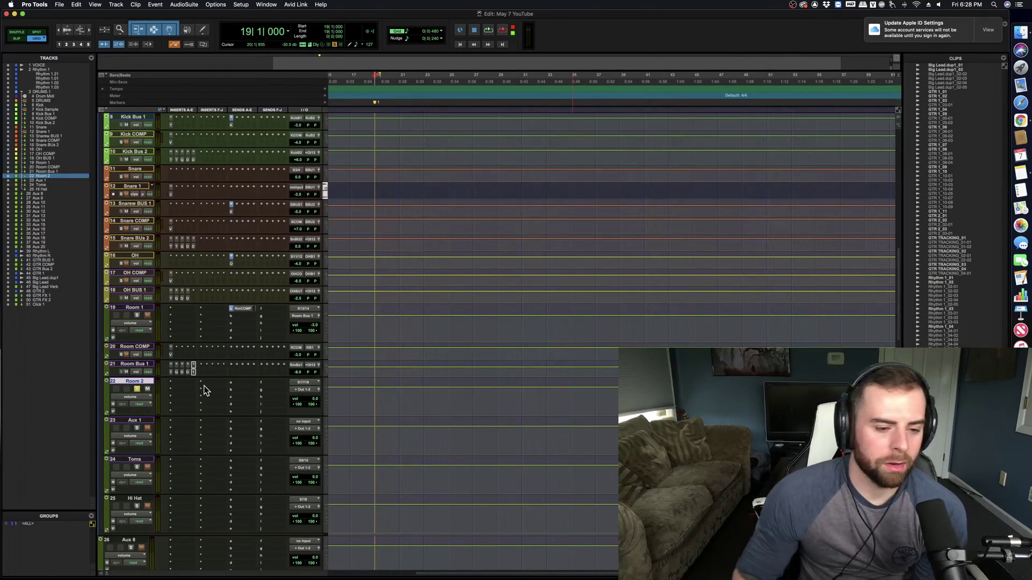
Step: Insert the S1 Imager on the first insert of Room 2 and narrow its stereo width slightly, using the Room Bus 1 imager as reference
{"action": "left_click", "coordinate": [186, 383]}
{"action": "type", "text": "s1"}
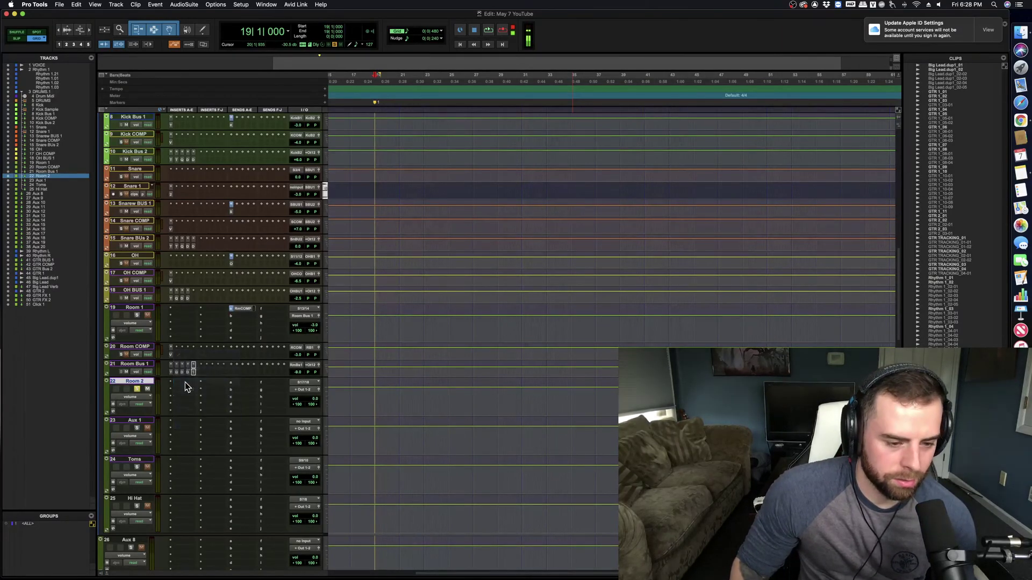
{"action": "left_click", "coordinate": [226, 391]}
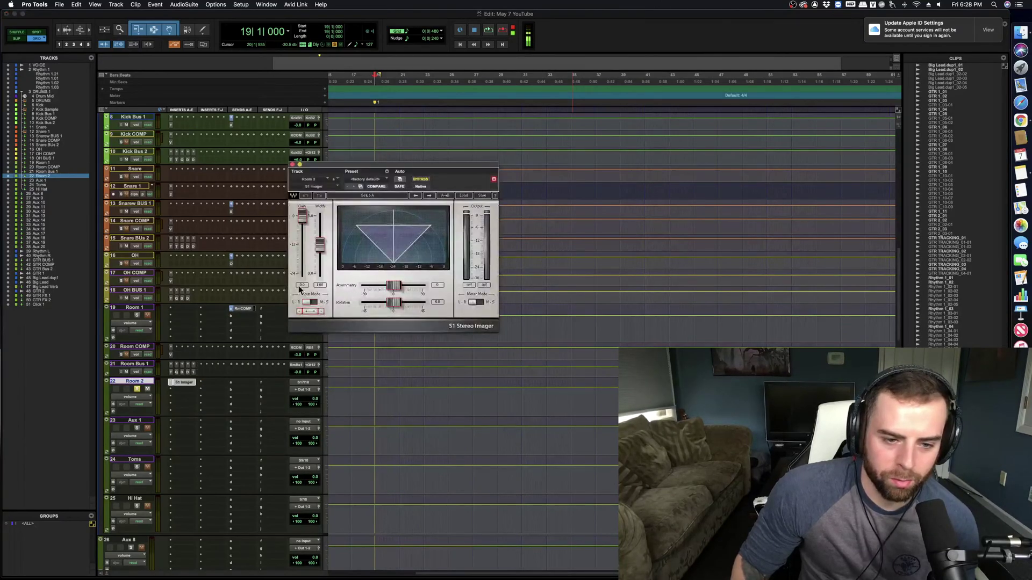
{"action": "left_click", "coordinate": [193, 373]}
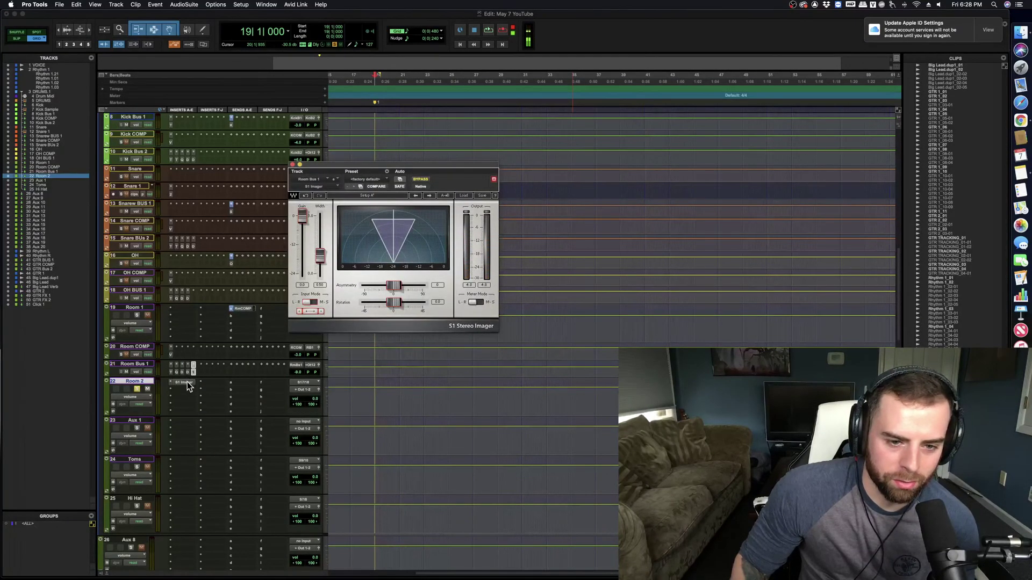
{"action": "left_click", "coordinate": [185, 382]}
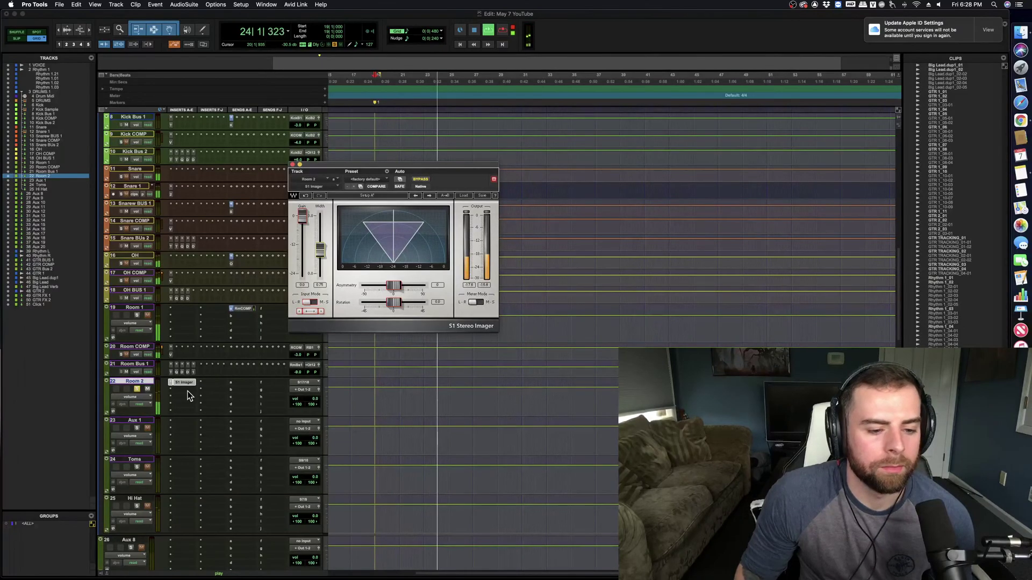
{"action": "left_click", "coordinate": [187, 396]}
{"action": "mouse_move", "coordinate": [215, 390]}
{"action": "mouse_move", "coordinate": [299, 248]}
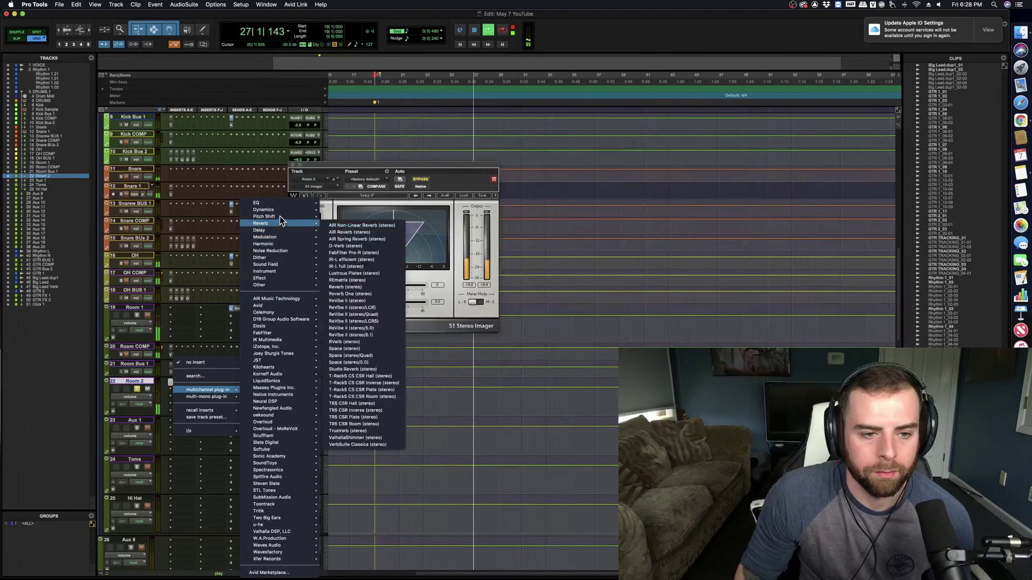
{"action": "mouse_move", "coordinate": [279, 210]}
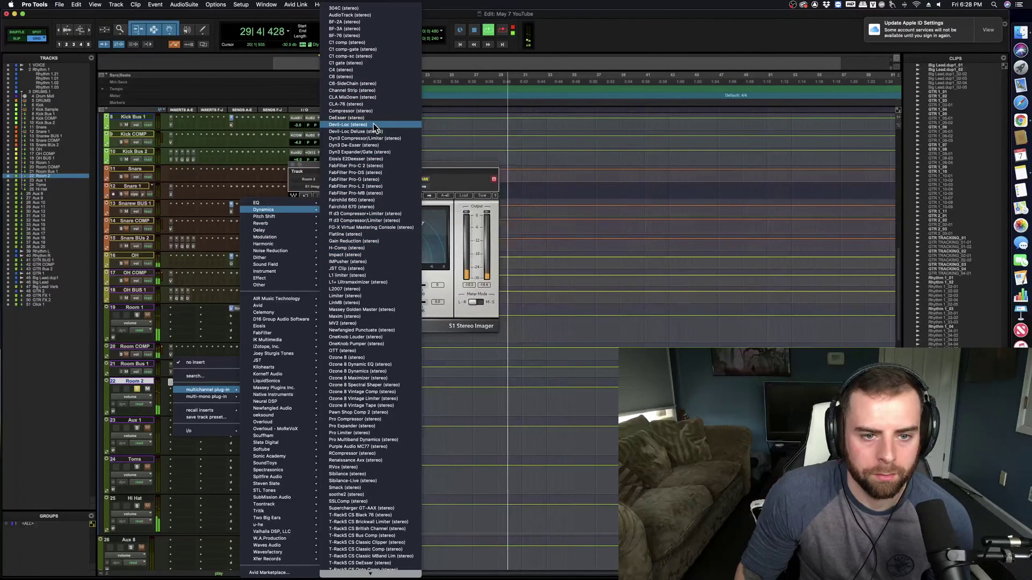
{"action": "left_click", "coordinate": [207, 329]}
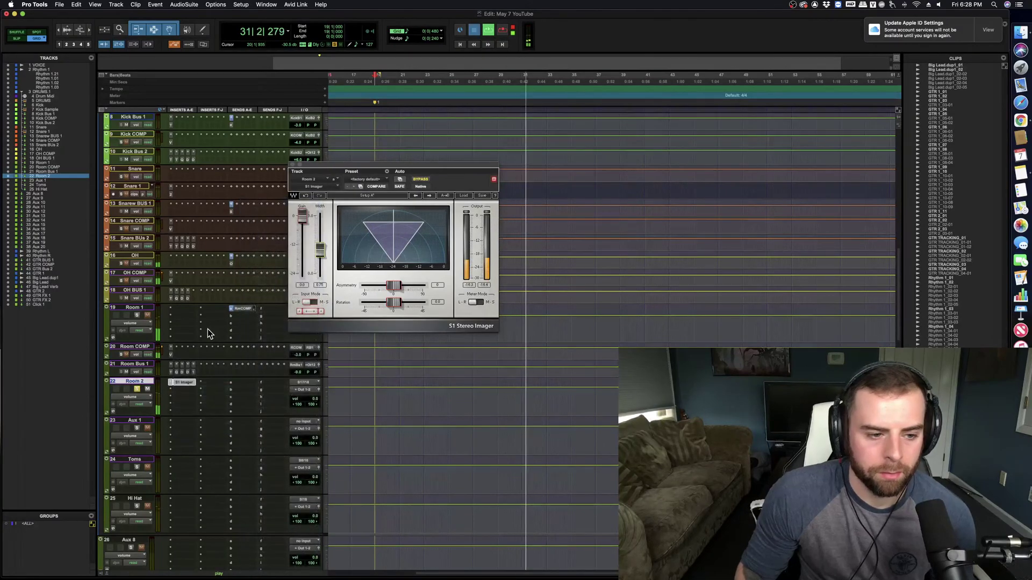
Step: Insert Decapitator on the second insert of Room 2 and audition its saturation styles during playback, settling on style T
{"action": "key", "text": "space"}
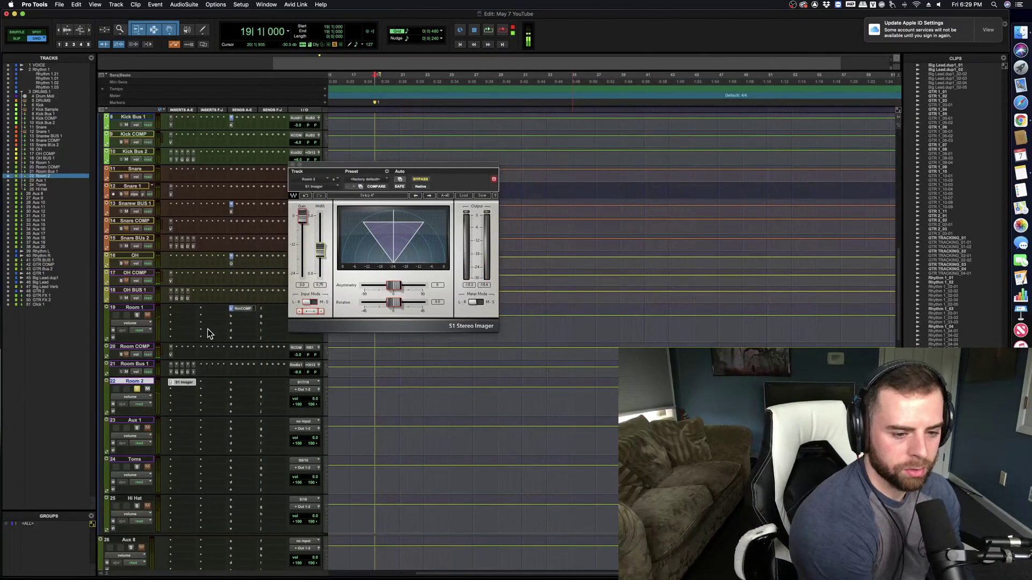
{"action": "left_click", "coordinate": [188, 396]}
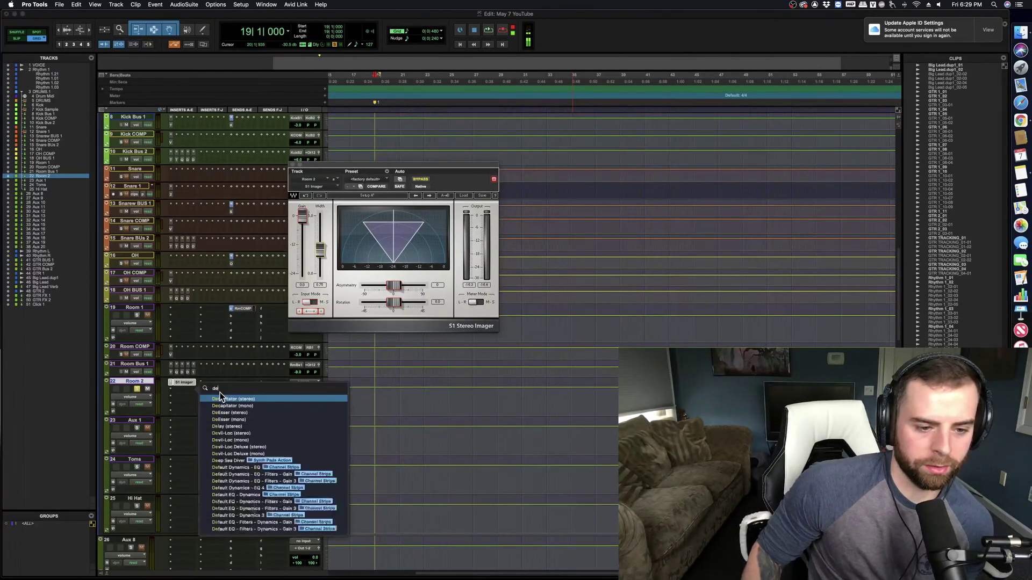
{"action": "left_click", "coordinate": [226, 401]}
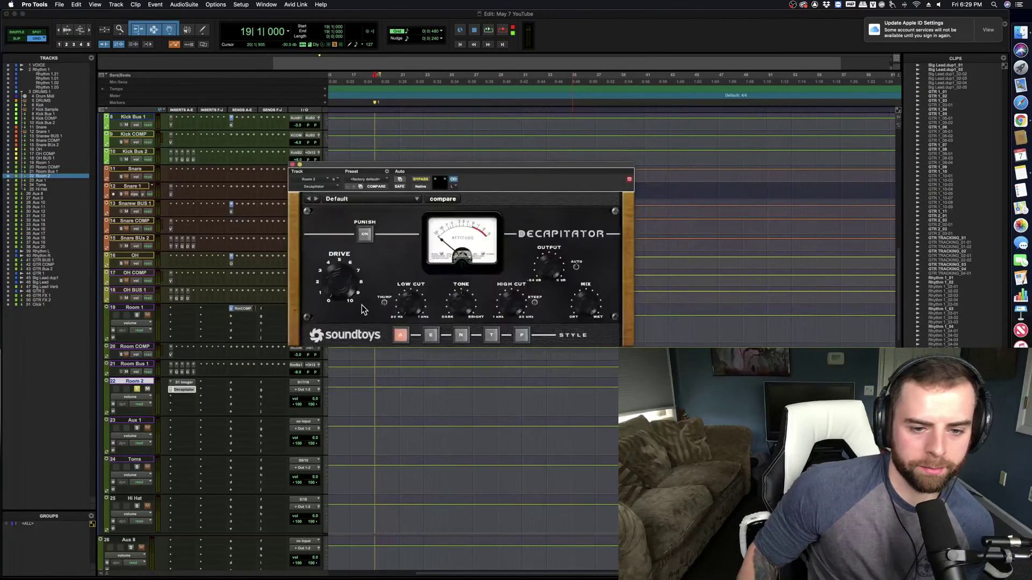
{"action": "key", "text": "space"}
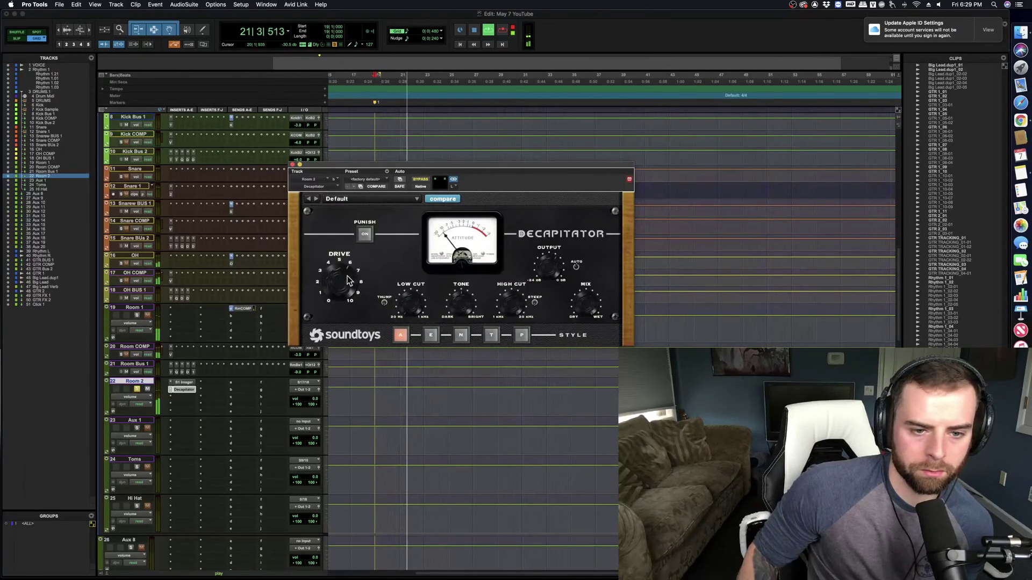
{"action": "left_click", "coordinate": [433, 334]}
{"action": "left_click", "coordinate": [462, 336]}
{"action": "left_click", "coordinate": [490, 336]}
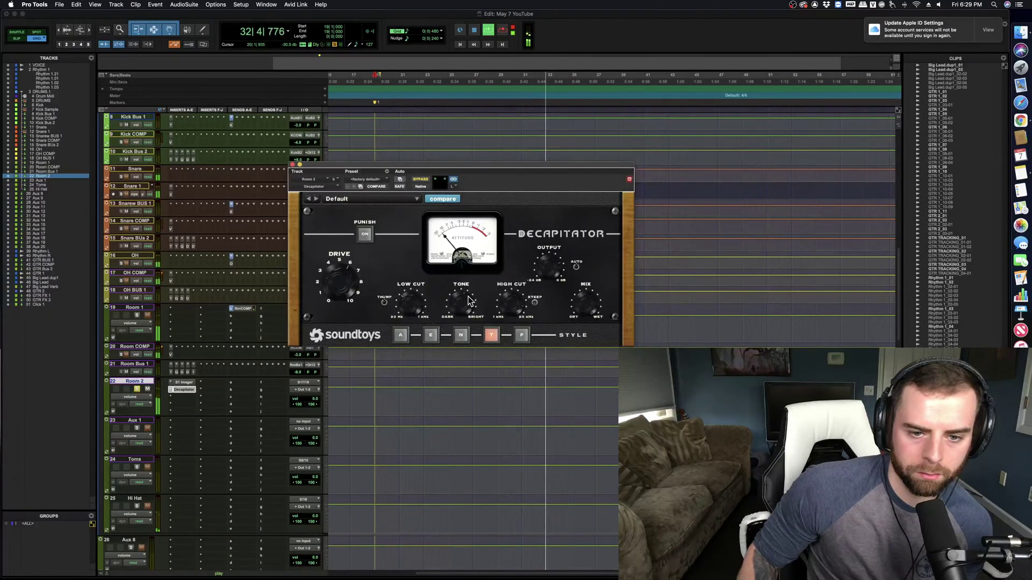
{"action": "left_click", "coordinate": [293, 165]}
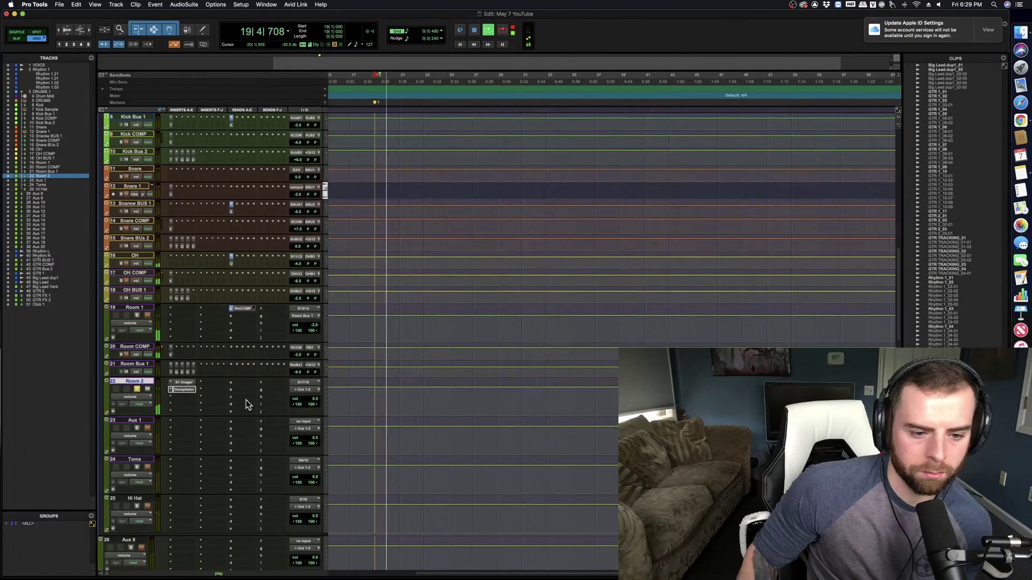
Step: Insert soothe2 on the third insert of Room 2 and load its Drum room harsh preset
{"action": "key", "text": "space"}
{"action": "left_click", "coordinate": [188, 398]}
{"action": "type", "text": "soothe"}
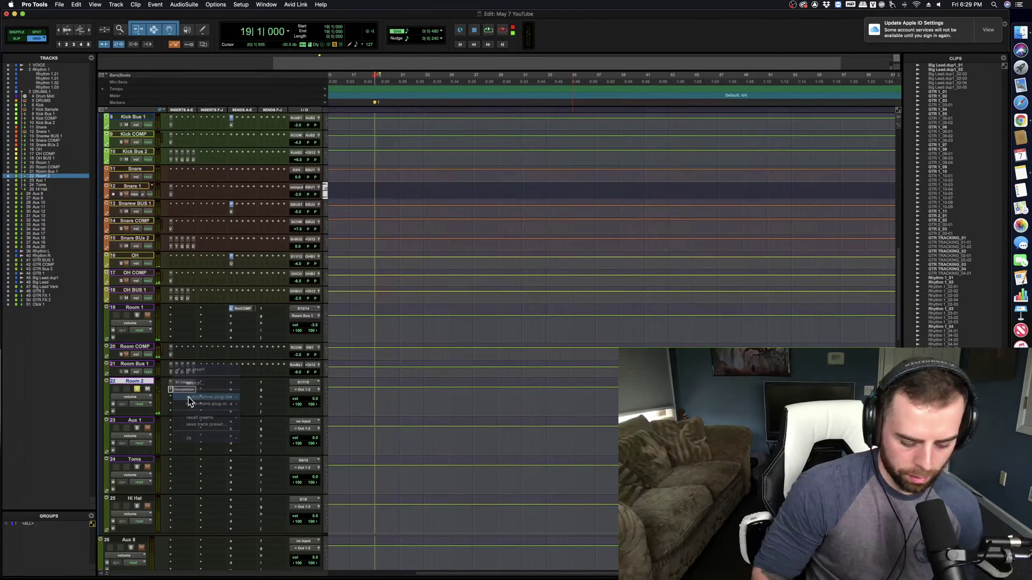
{"action": "left_click", "coordinate": [229, 407]}
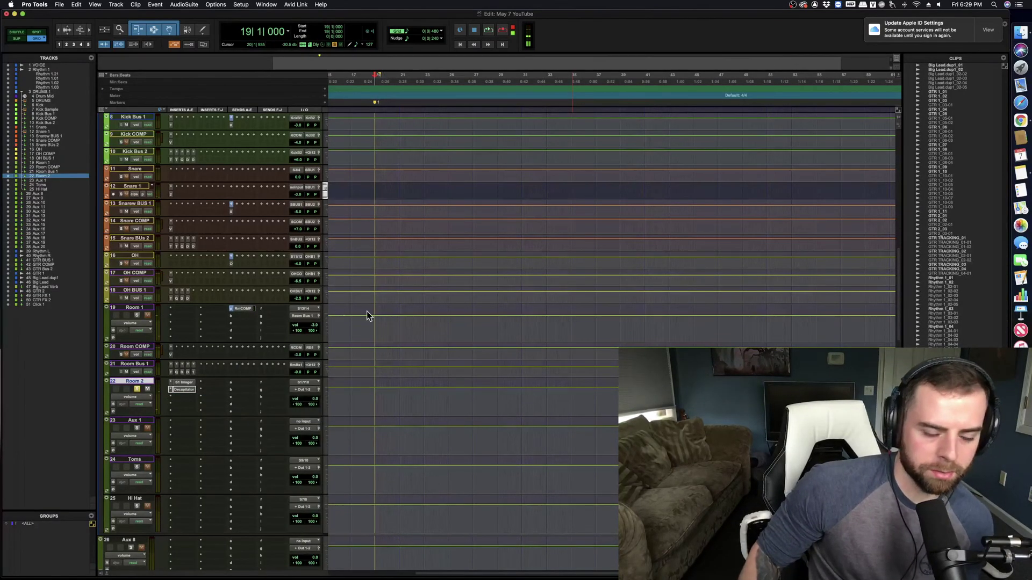
{"action": "left_click", "coordinate": [418, 209]}
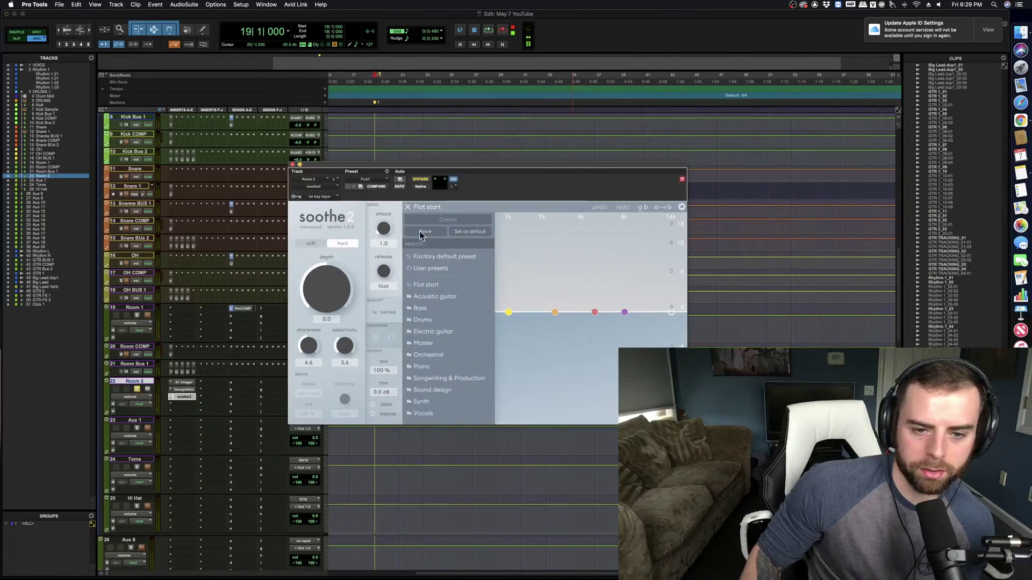
{"action": "left_click", "coordinate": [430, 321]}
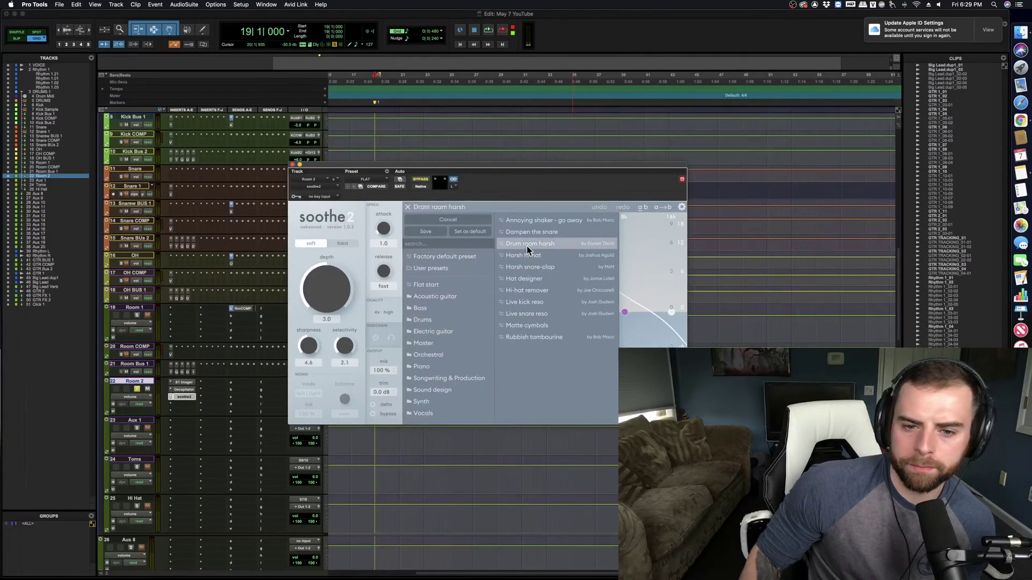
{"action": "left_click", "coordinate": [529, 244]}
Step: Raise the soothe2 depth on Room 2 to about 6.2 during playback and close the plug-in
{"action": "key", "text": "space"}
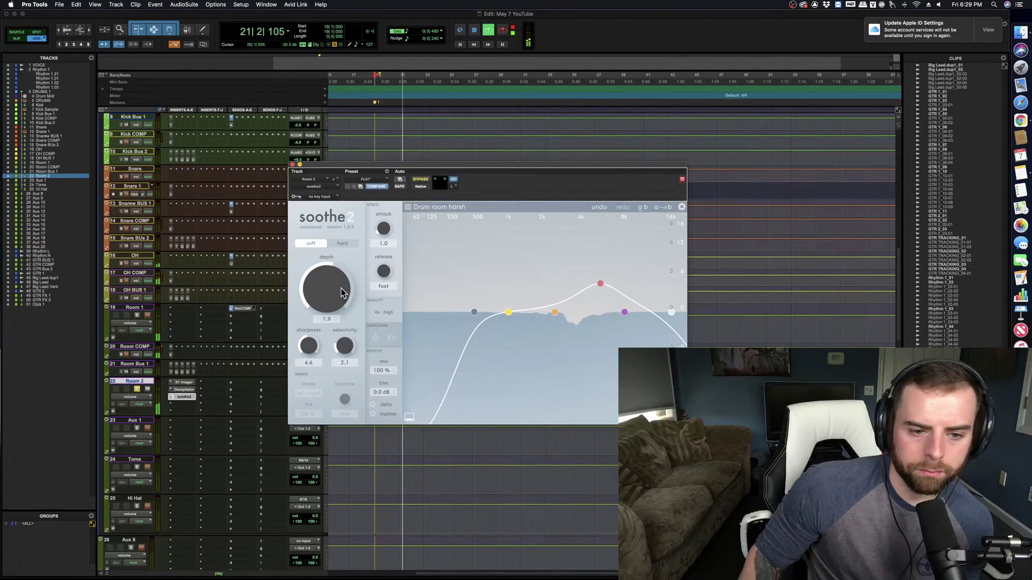
{"action": "left_click_drag", "start_coordinate": [341, 292], "coordinate": [341, 280]}
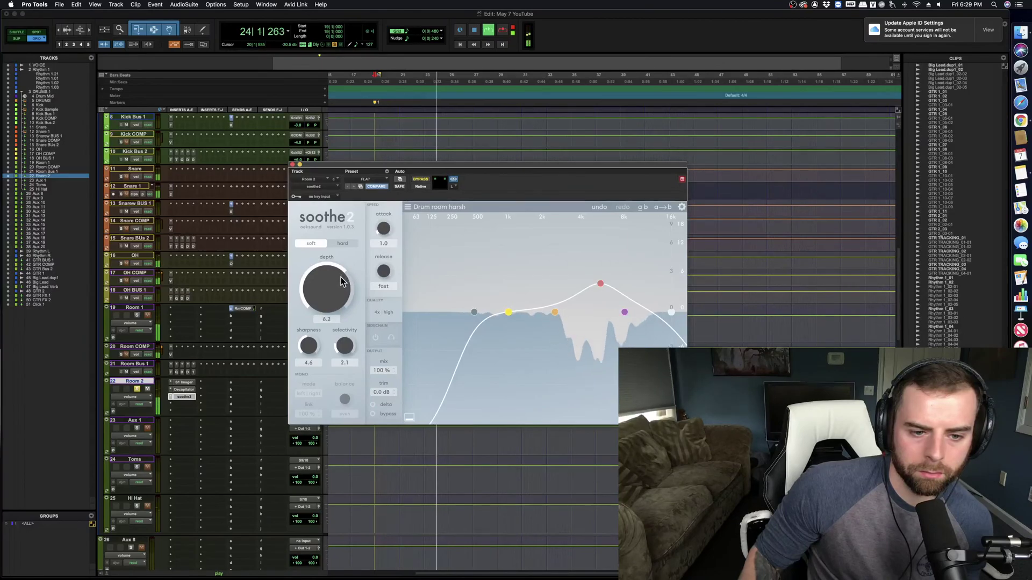
{"action": "left_click", "coordinate": [292, 165]}
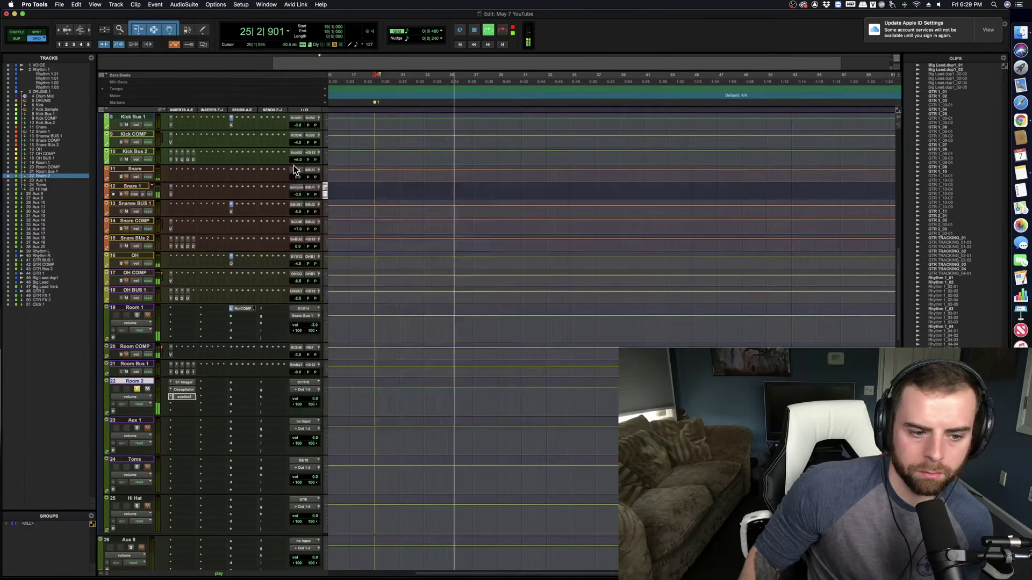
Step: Unsolo Room 2 and toggle its mute to compare the full drum mix with and without it
{"action": "left_click", "coordinate": [137, 388]}
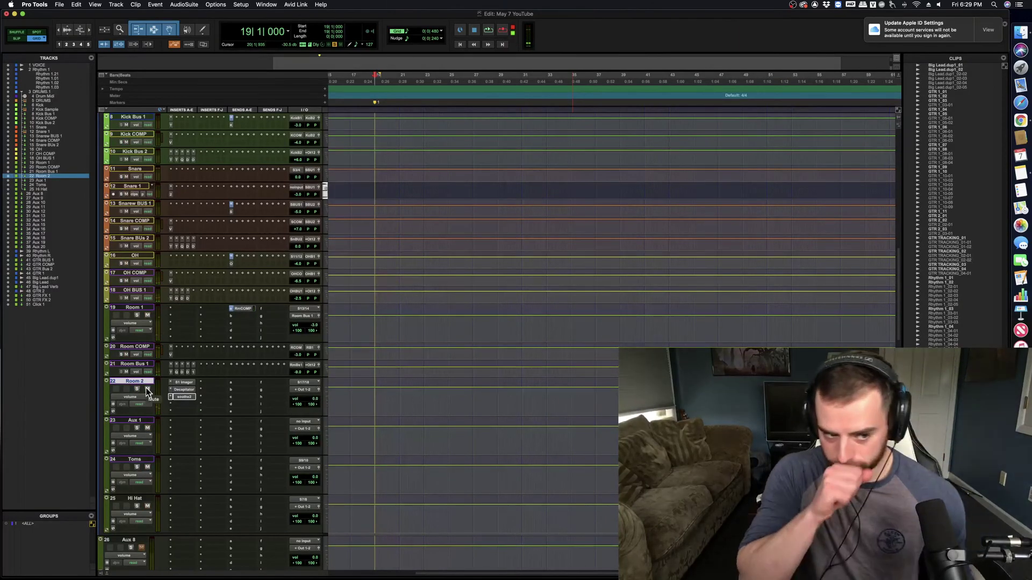
{"action": "left_click", "coordinate": [147, 389]}
{"action": "key", "text": "space"}
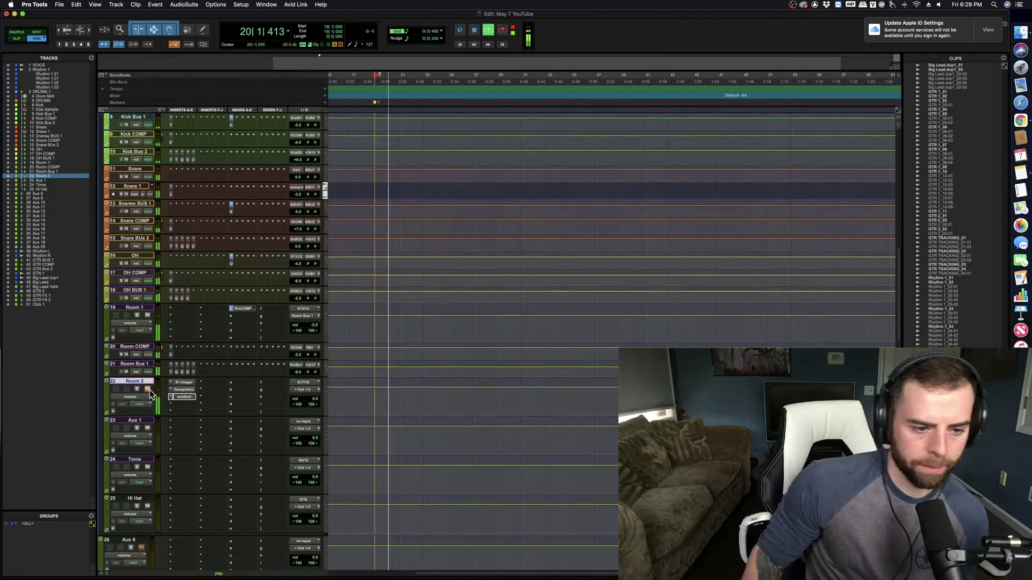
{"action": "left_click", "coordinate": [147, 388]}
Step: Balance the Room 2 volume against the full drum mix, ending slightly below unity, and save the session
{"action": "left_click", "coordinate": [315, 401]}
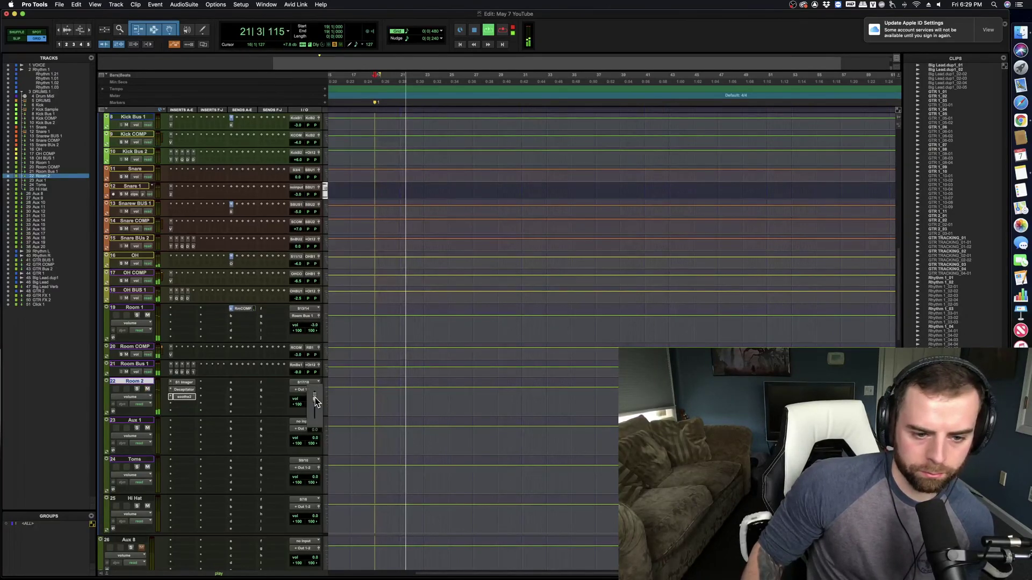
{"action": "left_click_drag", "start_coordinate": [314, 398], "coordinate": [318, 405]}
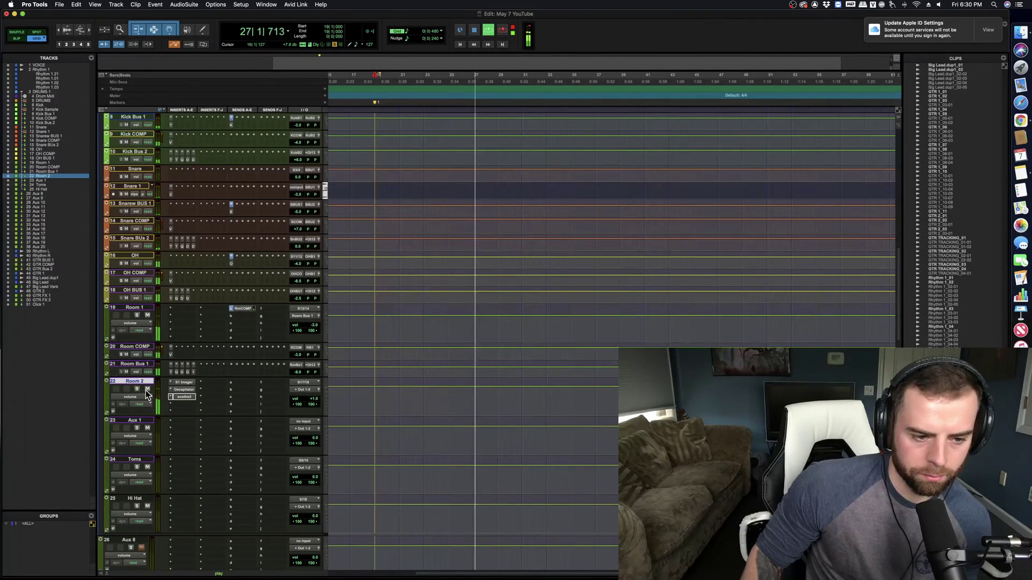
{"action": "left_click", "coordinate": [315, 404], "text": "alt"}
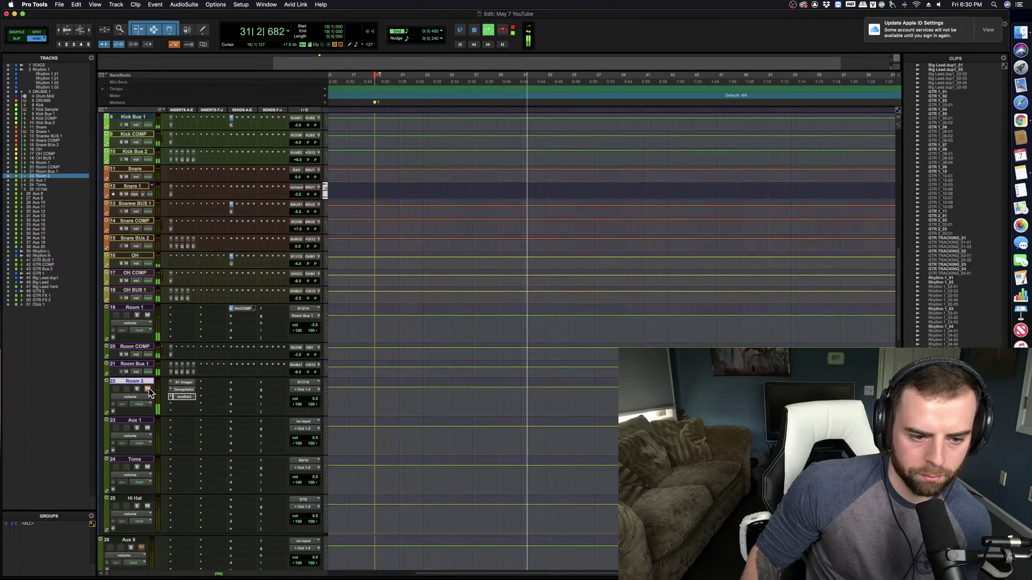
{"action": "left_click", "coordinate": [315, 401]}
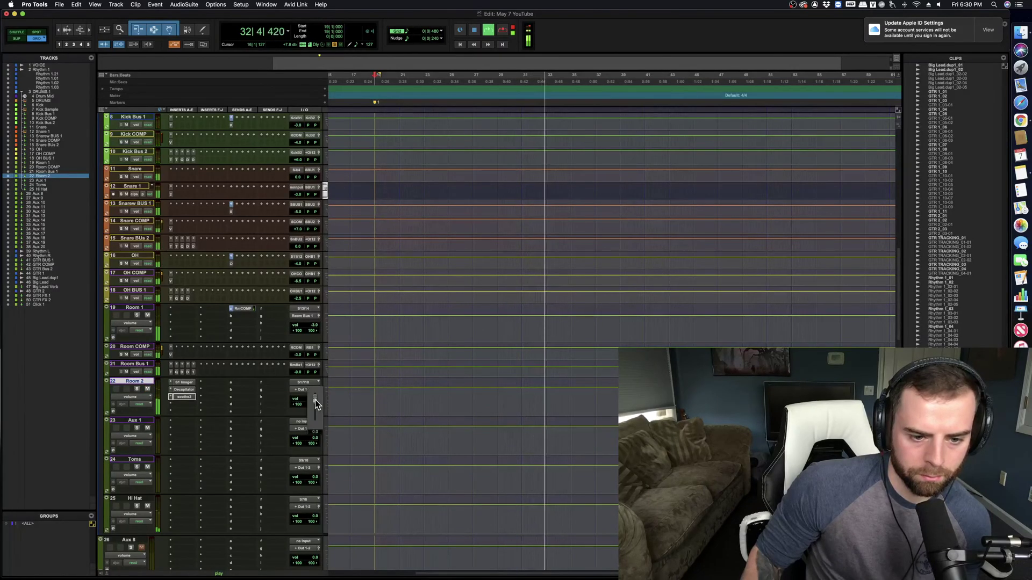
{"action": "left_click_drag", "start_coordinate": [315, 400], "coordinate": [315, 406]}
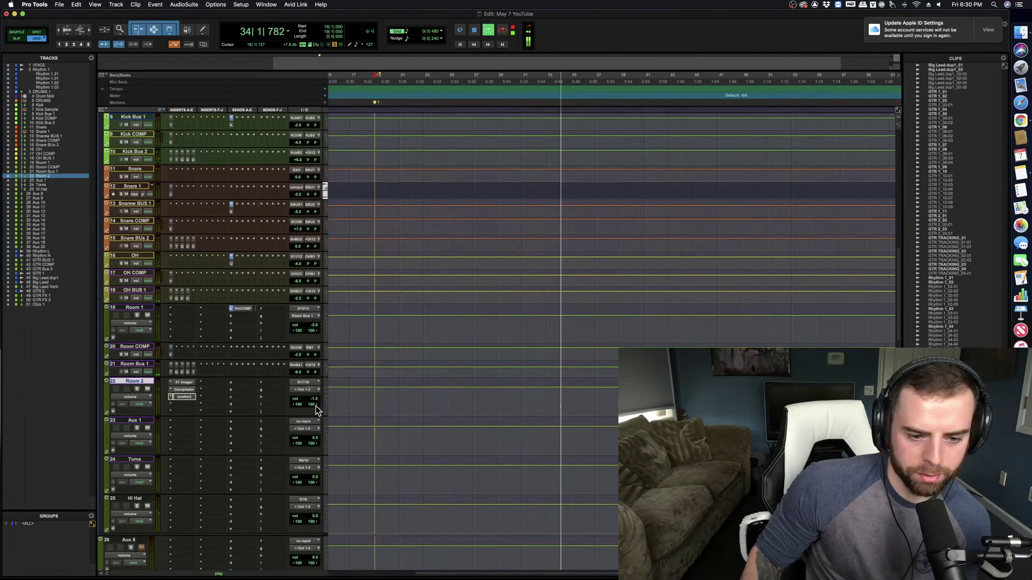
{"action": "key", "text": "super+s"}
Step: Rename the Aux 1 track as DRUM BUS
{"action": "double_click", "coordinate": [141, 419]}
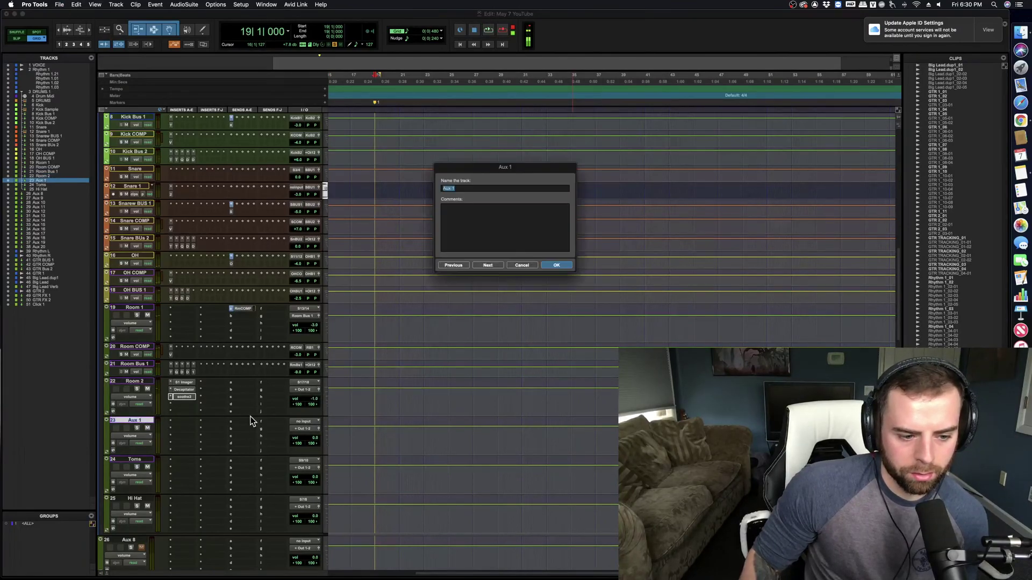
{"action": "type", "text": "DRUM"}
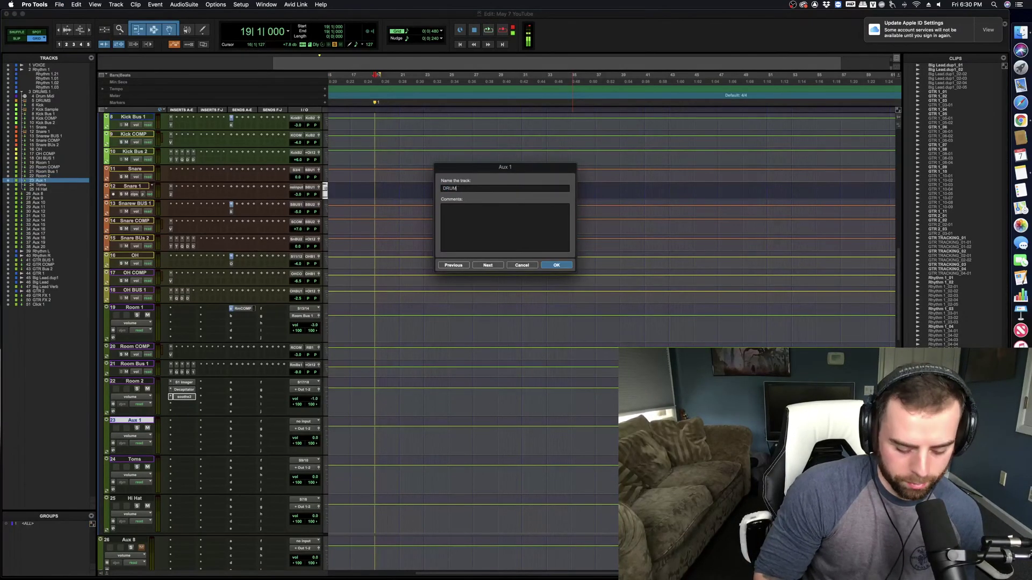
{"action": "type", "text": "S BUS"}
{"action": "key", "text": "Return"}
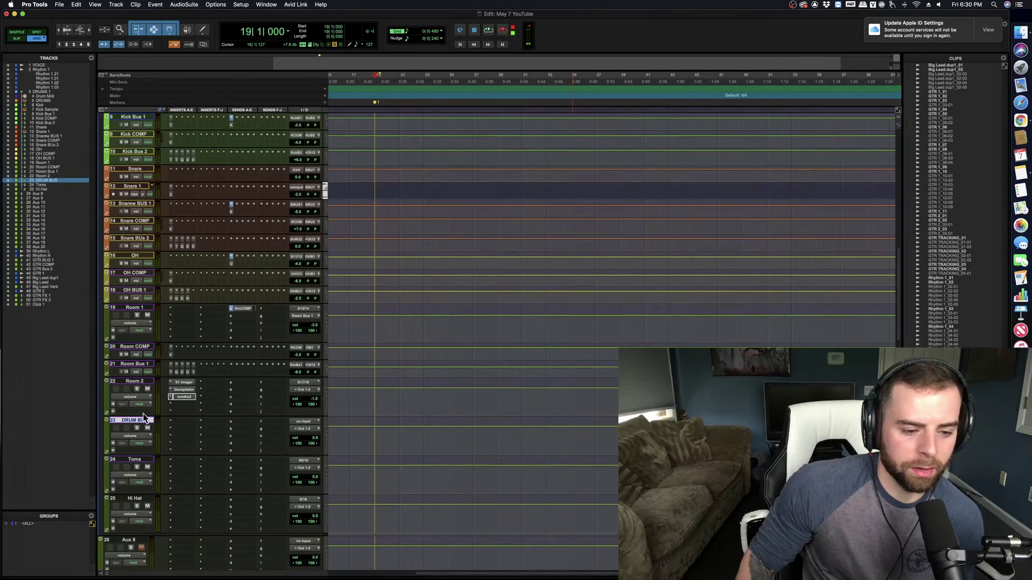
Step: Select Room 1, Room COMP and Room Bus 1, shrink their track height and colour them yellow
{"action": "left_click", "coordinate": [146, 381]}
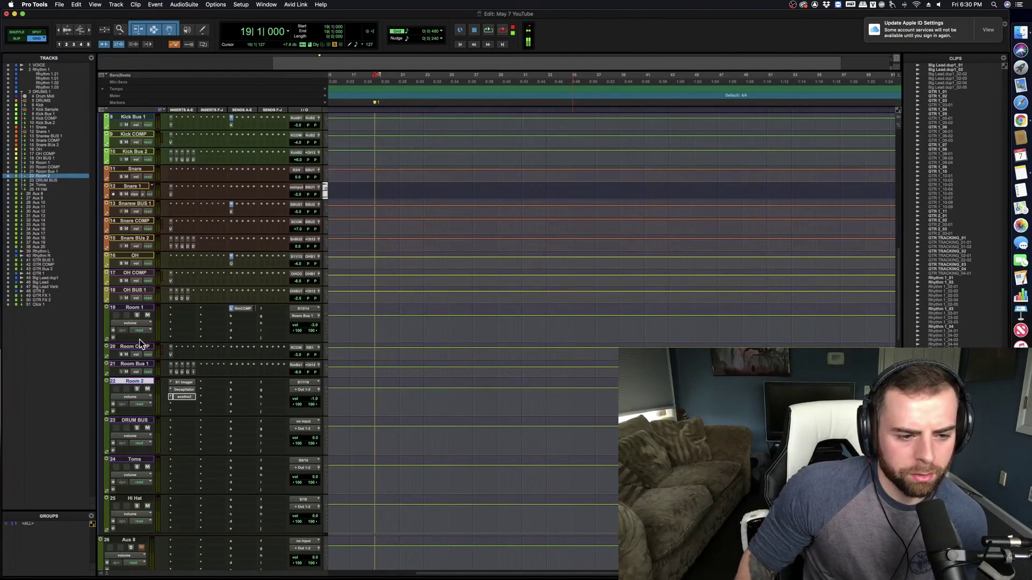
{"action": "left_click", "coordinate": [135, 308]}
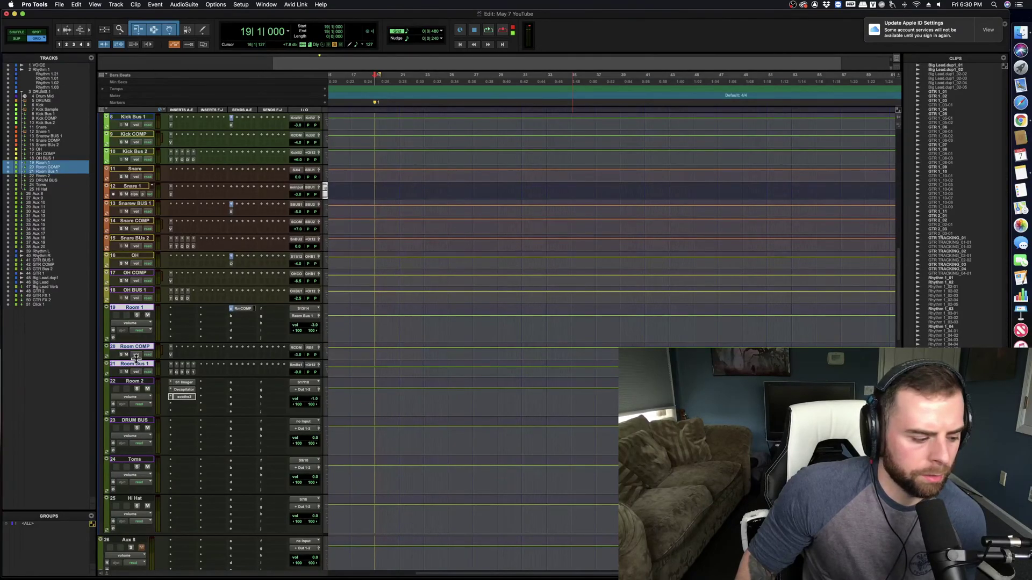
{"action": "key", "text": "ctrl+Up"}
{"action": "key", "text": "ctrl+Up"}
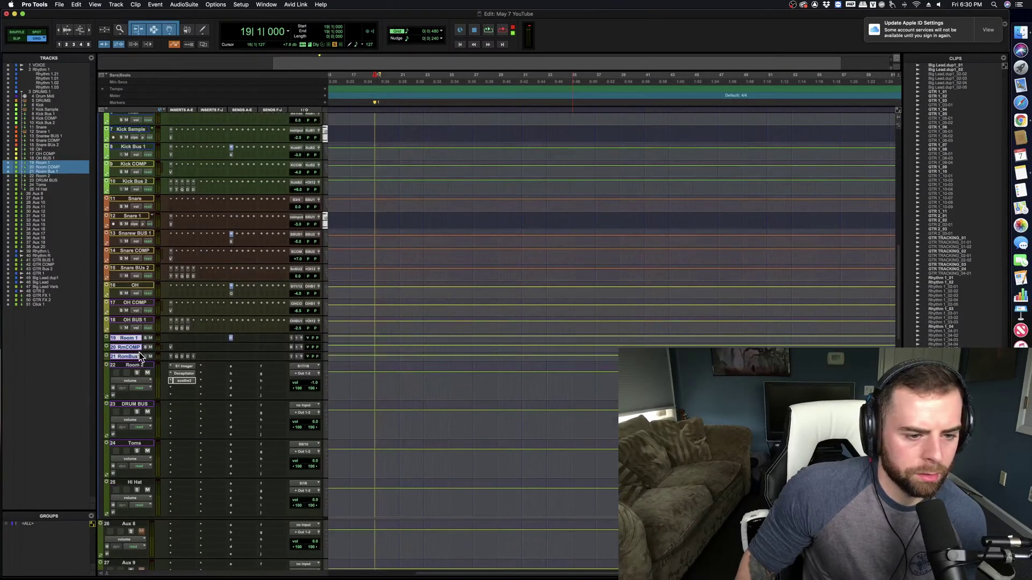
{"action": "double_click", "coordinate": [107, 340]}
{"action": "left_click", "coordinate": [185, 286]}
{"action": "left_click", "coordinate": [78, 262]}
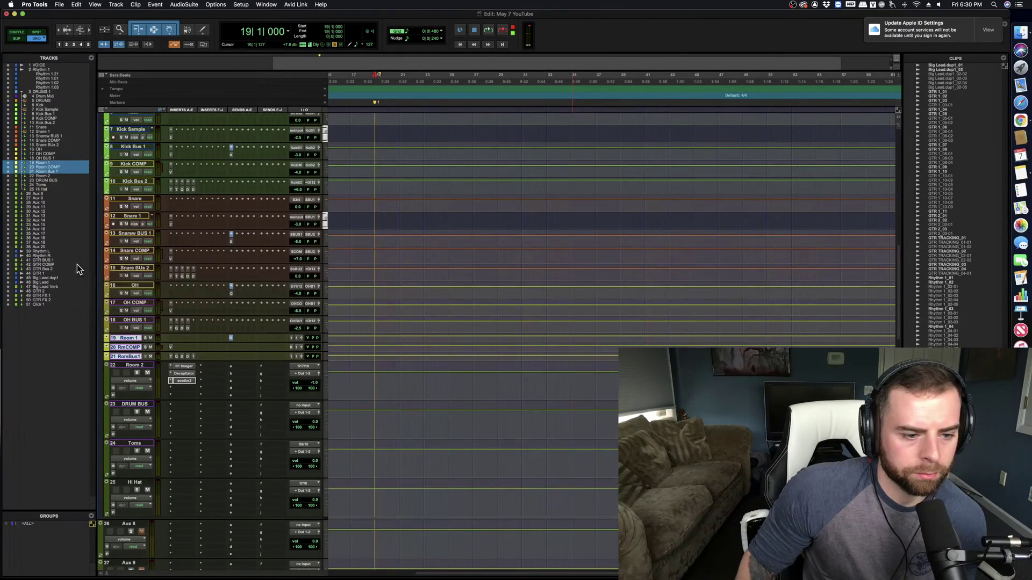
Step: Route the outputs of Kick Bus 2, Snare BUs 2, OH BUS 1, Room Bus 1 and Room 2 to the DRUM BUS track and check its signal
{"action": "left_click", "coordinate": [132, 364]}
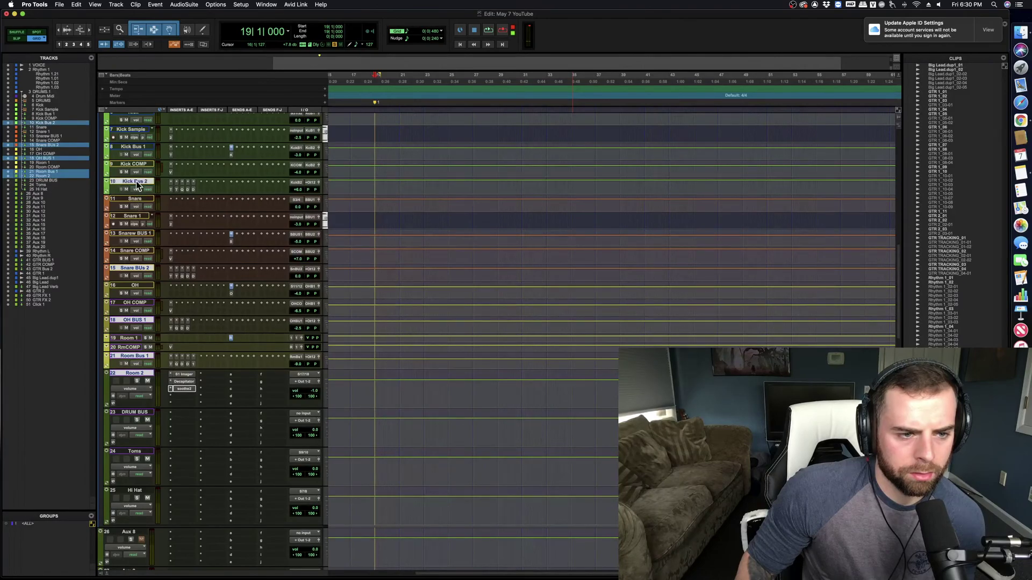
{"action": "left_click", "coordinate": [310, 183]}
{"action": "mouse_move", "coordinate": [322, 204]}
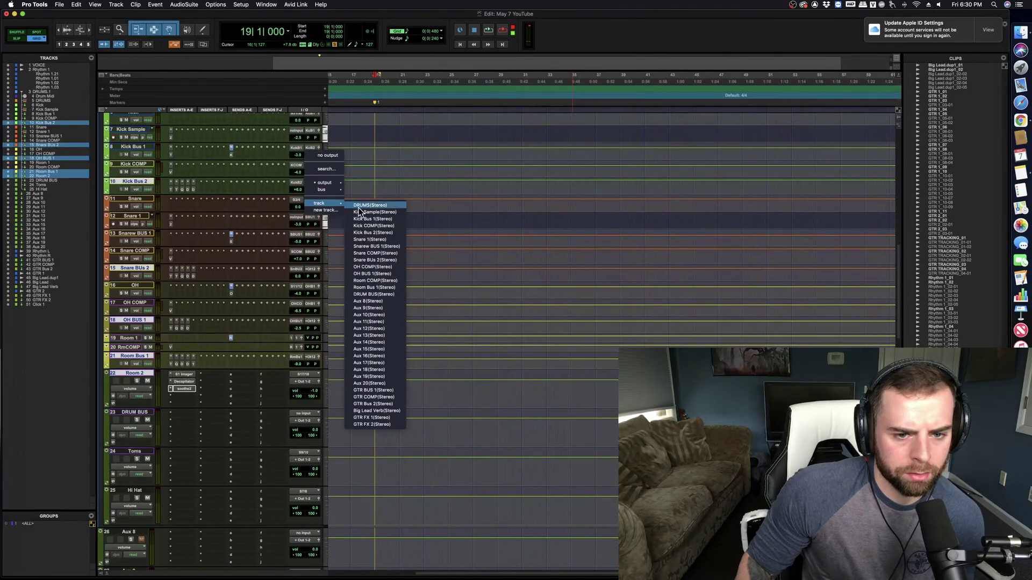
{"action": "left_click", "coordinate": [377, 294], "text": "alt+shift"}
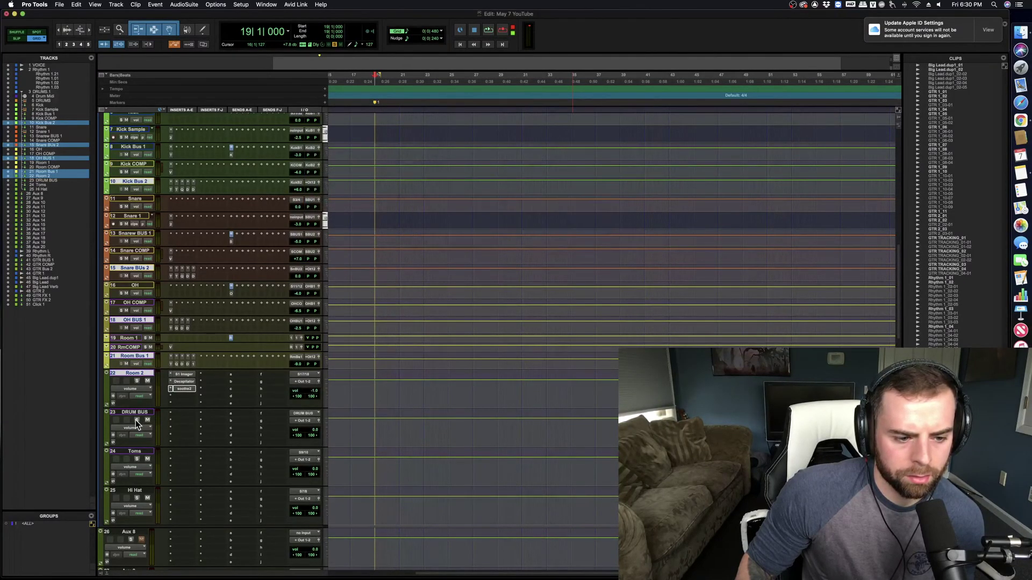
{"action": "key", "text": "space"}
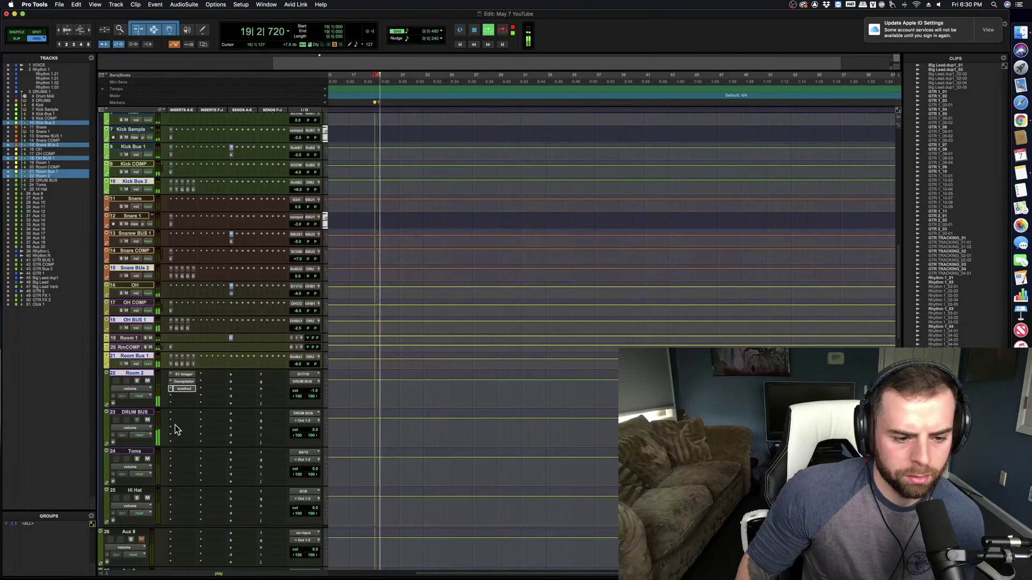
{"action": "key", "text": "space"}
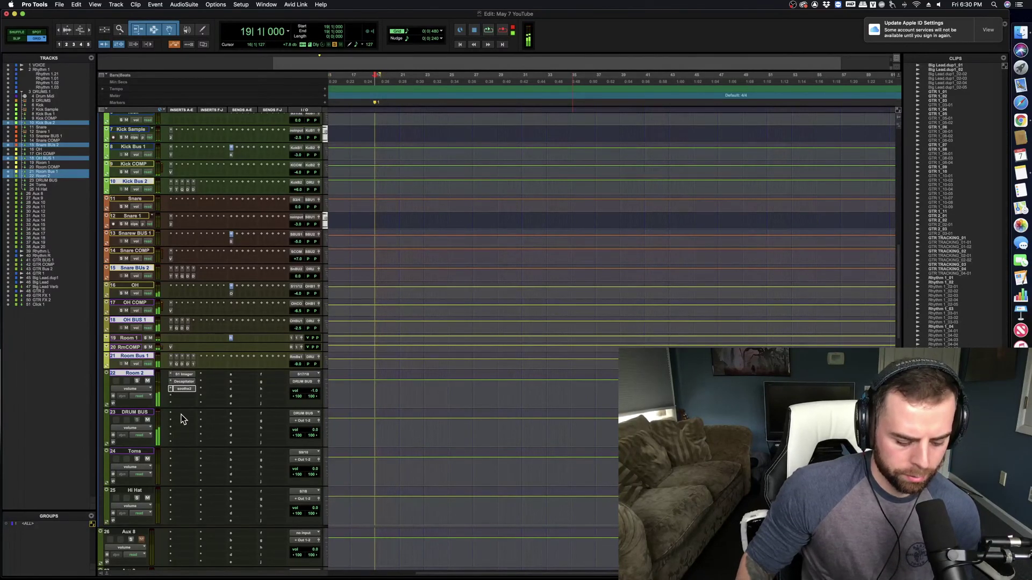
Step: Insert Trim on the first insert of DRUM BUS with about 4 dB of gain reduction, and mute the Hi Hat track
{"action": "left_click", "coordinate": [232, 424]}
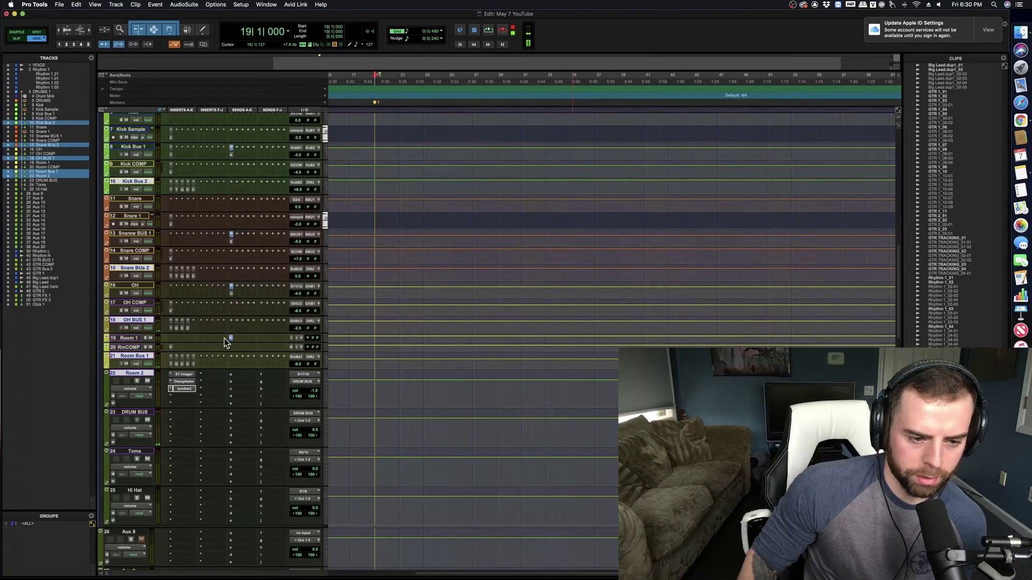
{"action": "key", "text": "space"}
{"action": "left_click_drag", "start_coordinate": [403, 224], "coordinate": [389, 224]}
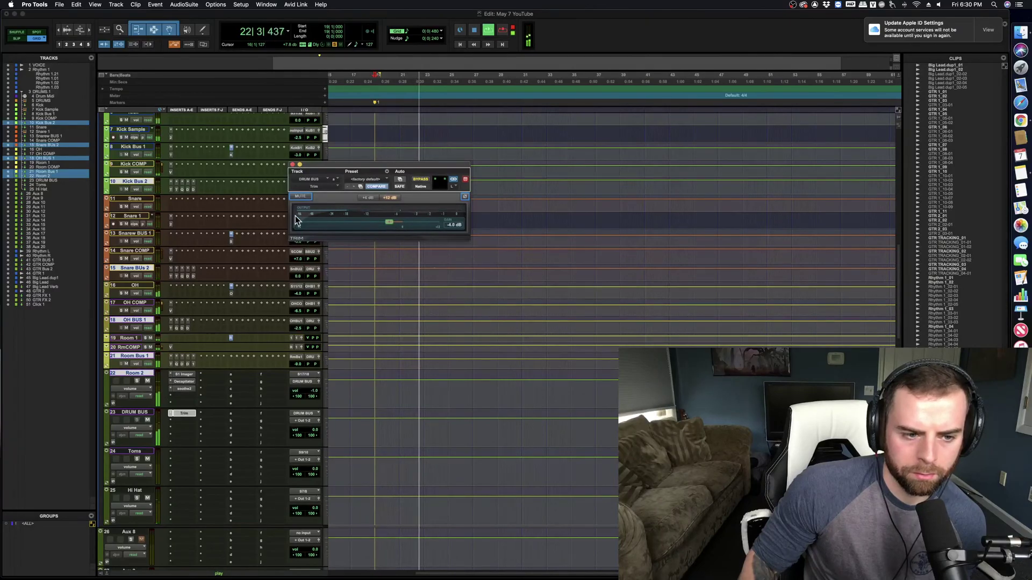
{"action": "left_click", "coordinate": [147, 499]}
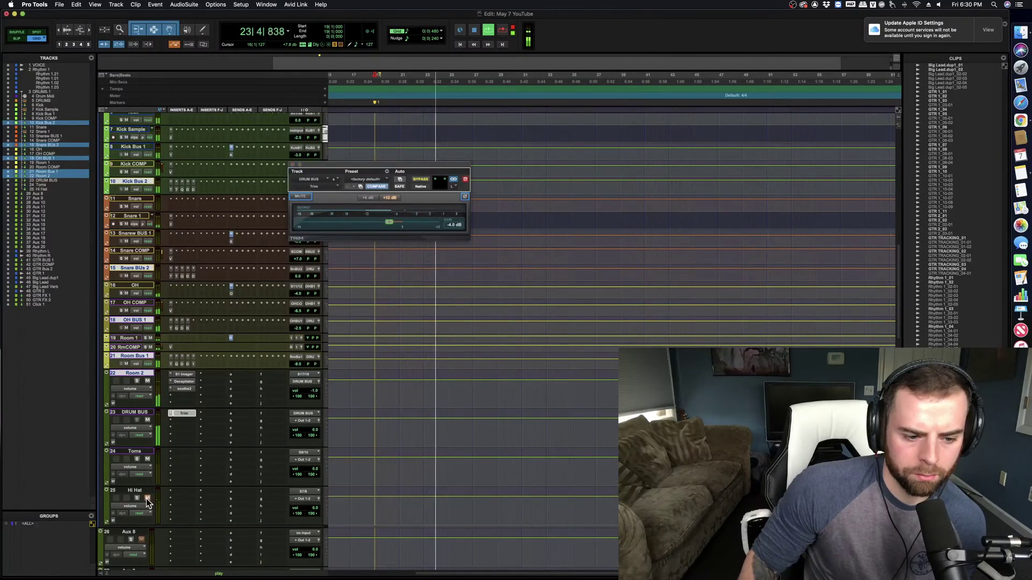
Step: Mute the Toms track, close the Trim plug-in and stop playback
{"action": "left_click", "coordinate": [147, 459]}
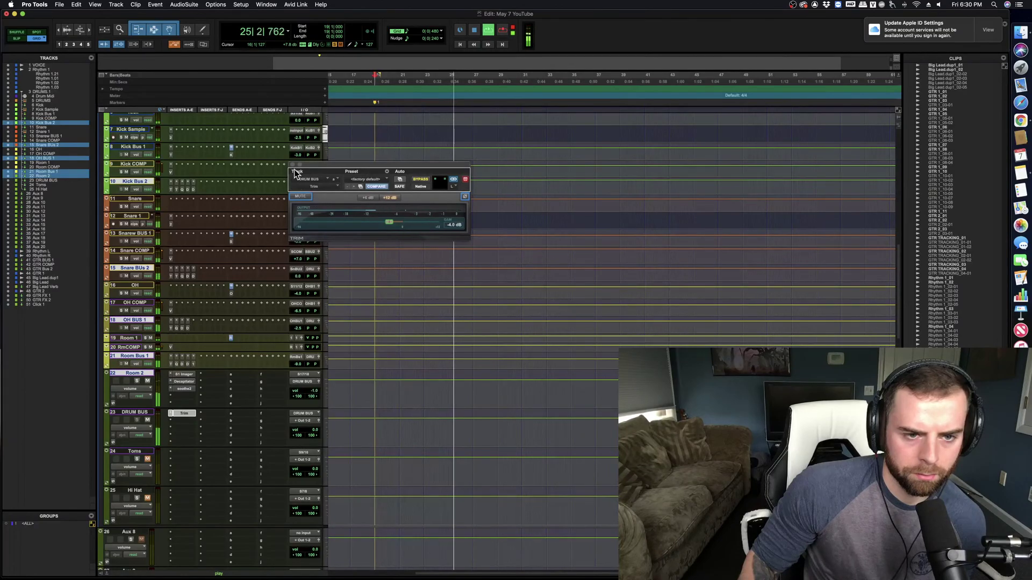
{"action": "left_click", "coordinate": [184, 414]}
{"action": "scroll", "coordinate": [184, 371], "scroll_direction": "up", "scroll_amount": 10}
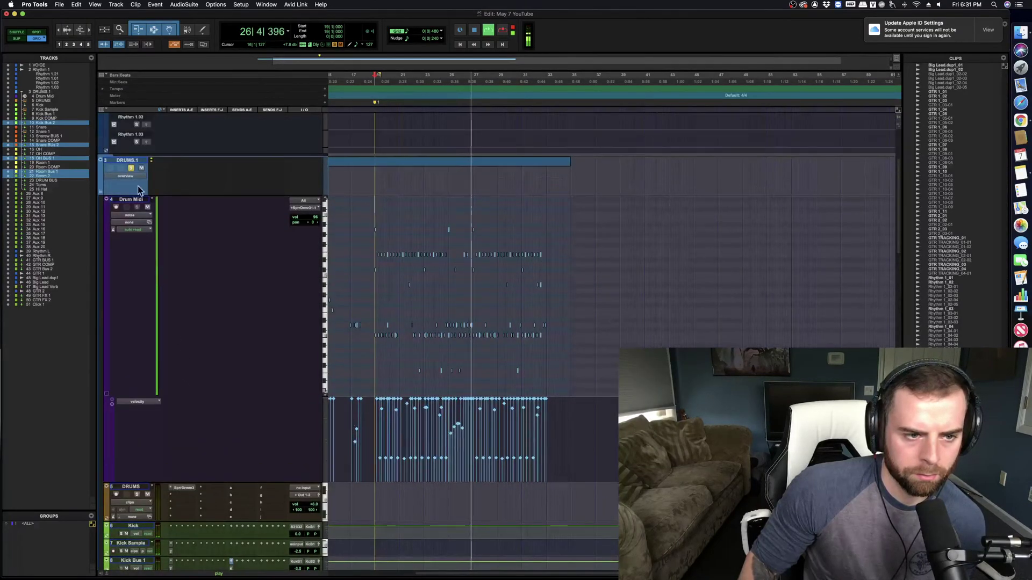
{"action": "scroll", "coordinate": [230, 385], "scroll_direction": "down", "scroll_amount": 10}
{"action": "key", "text": "space"}
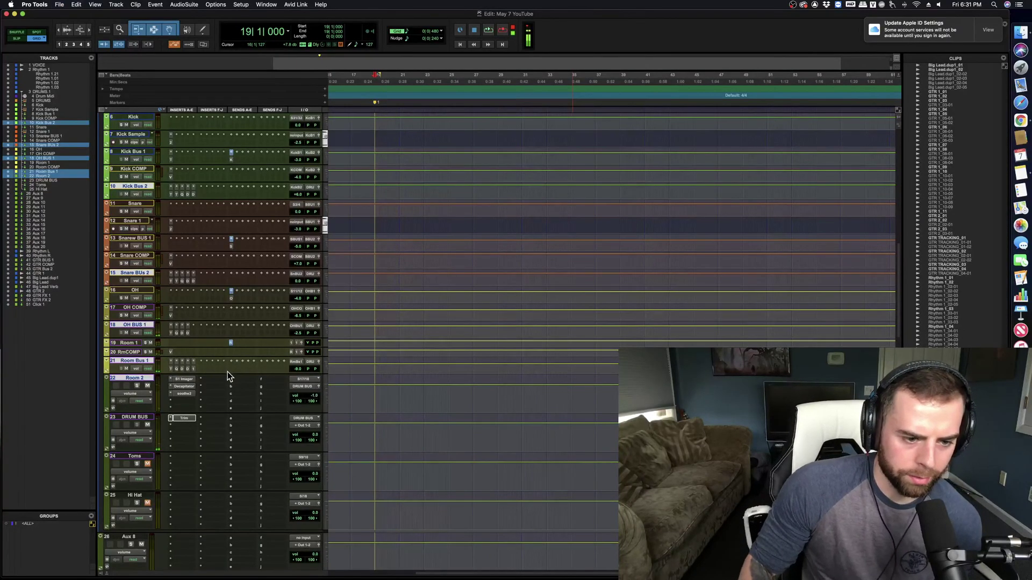
Step: Select the tracks from GTR 1 to GTR FX 2 and shrink their track height
{"action": "scroll", "coordinate": [227, 376], "scroll_direction": "down", "scroll_amount": 3}
{"action": "scroll", "coordinate": [247, 395], "scroll_direction": "down", "scroll_amount": 7}
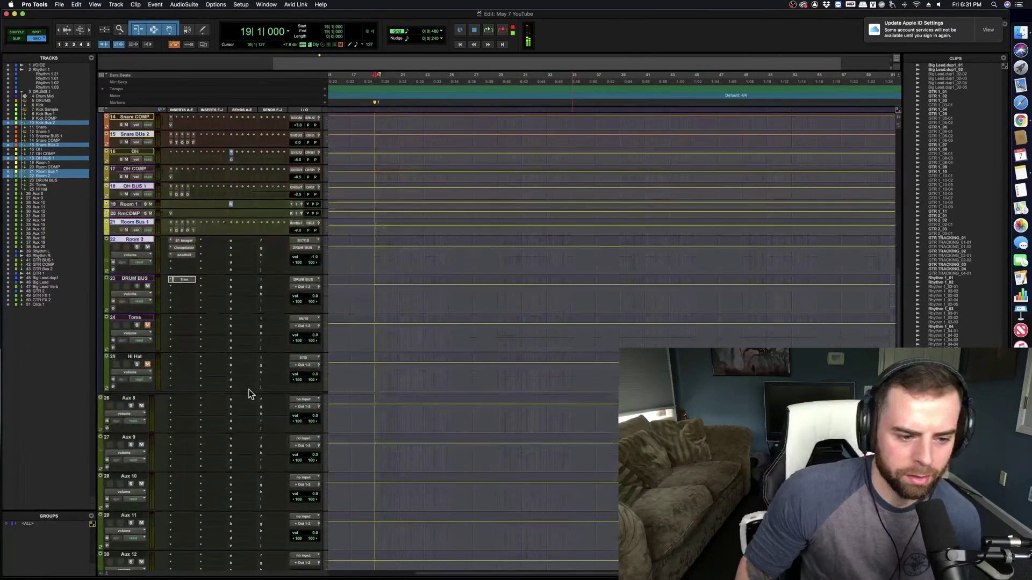
{"action": "scroll", "coordinate": [237, 289], "scroll_direction": "down", "scroll_amount": 20}
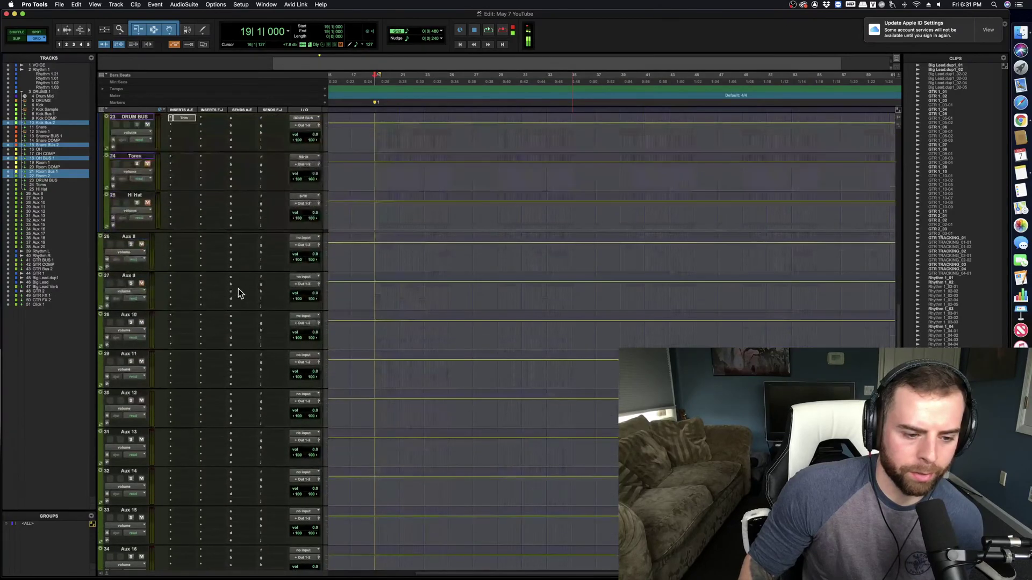
{"action": "scroll", "coordinate": [238, 296], "scroll_direction": "down", "scroll_amount": 12}
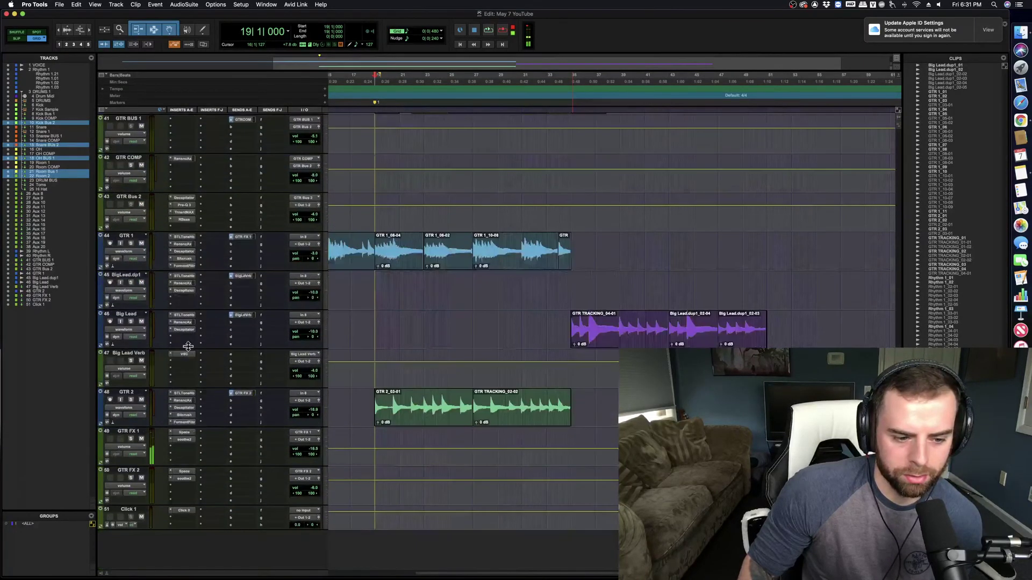
{"action": "left_click", "coordinate": [130, 468]}
{"action": "scroll", "coordinate": [142, 262], "scroll_direction": "up", "scroll_amount": 4}
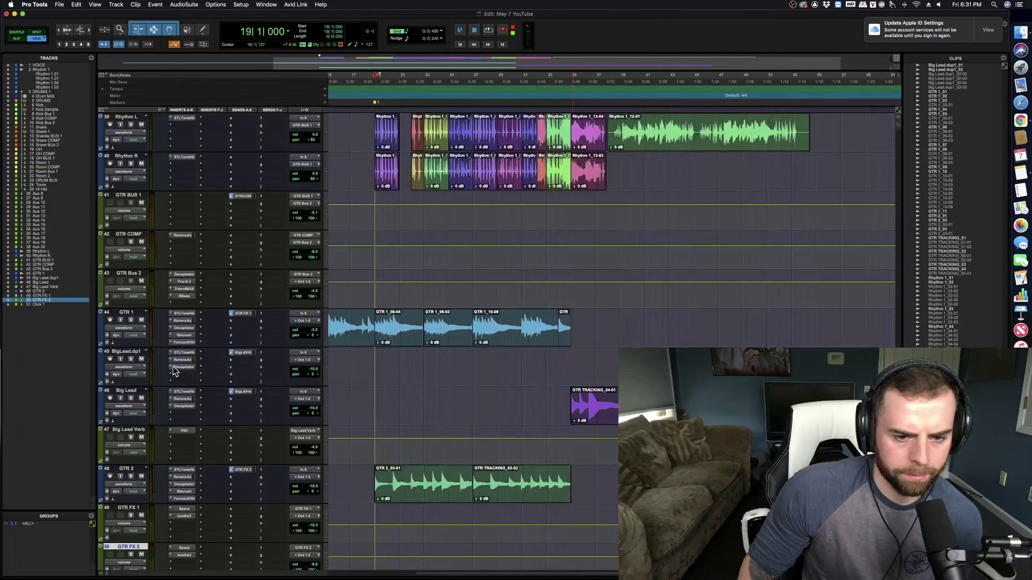
{"action": "left_click", "coordinate": [132, 316], "text": "shift"}
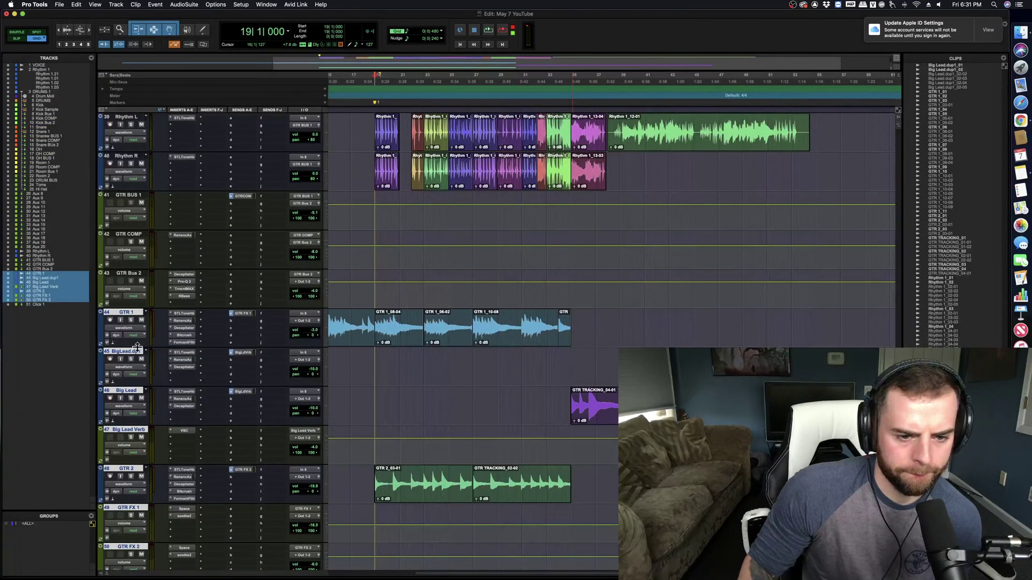
{"action": "left_click_drag", "start_coordinate": [138, 347], "coordinate": [144, 336]}
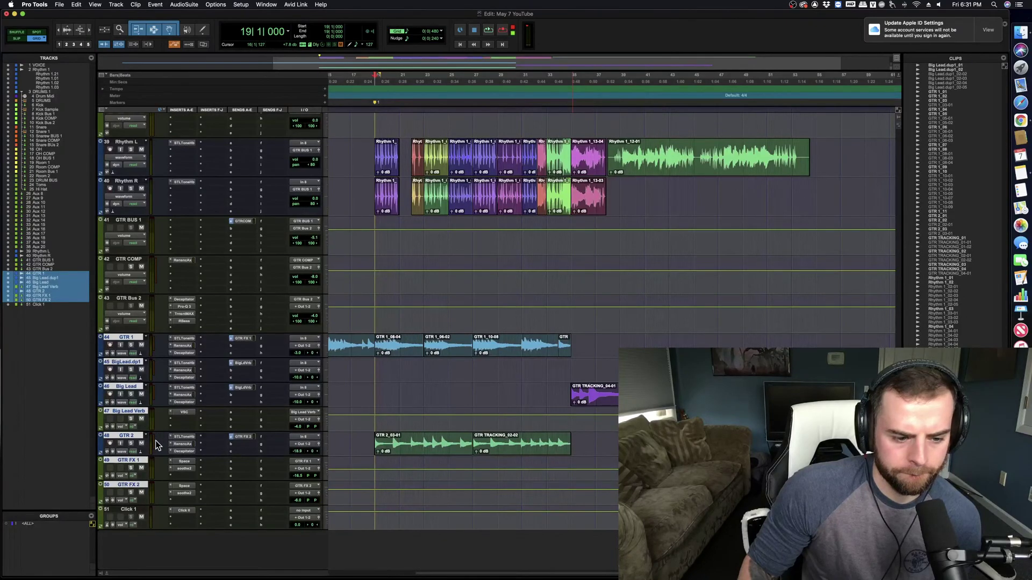
Step: Create one new stereo Aux Input track below GTR FX 2
{"action": "key", "text": "super+shift+n"}
{"action": "left_click", "coordinate": [482, 208]}
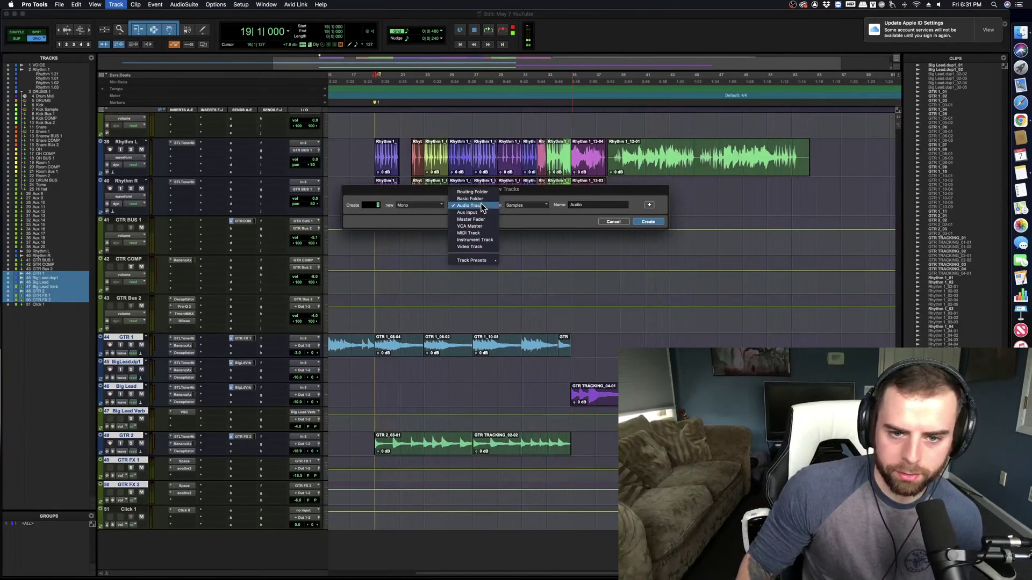
{"action": "left_click", "coordinate": [475, 210]}
{"action": "left_click", "coordinate": [475, 210]}
{"action": "left_click", "coordinate": [469, 214]}
{"action": "left_click", "coordinate": [424, 205]}
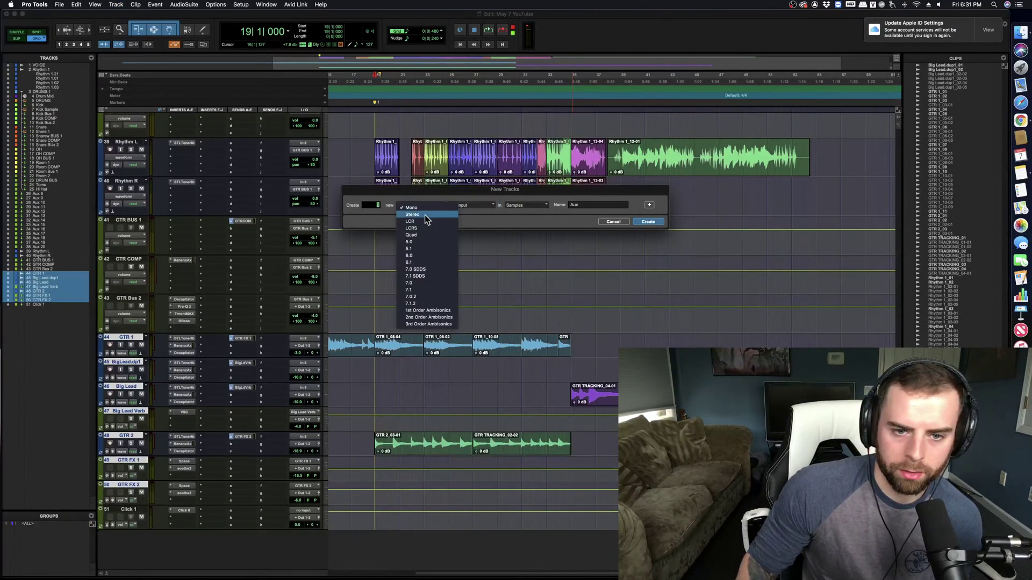
{"action": "left_click", "coordinate": [424, 215]}
{"action": "key", "text": "Return"}
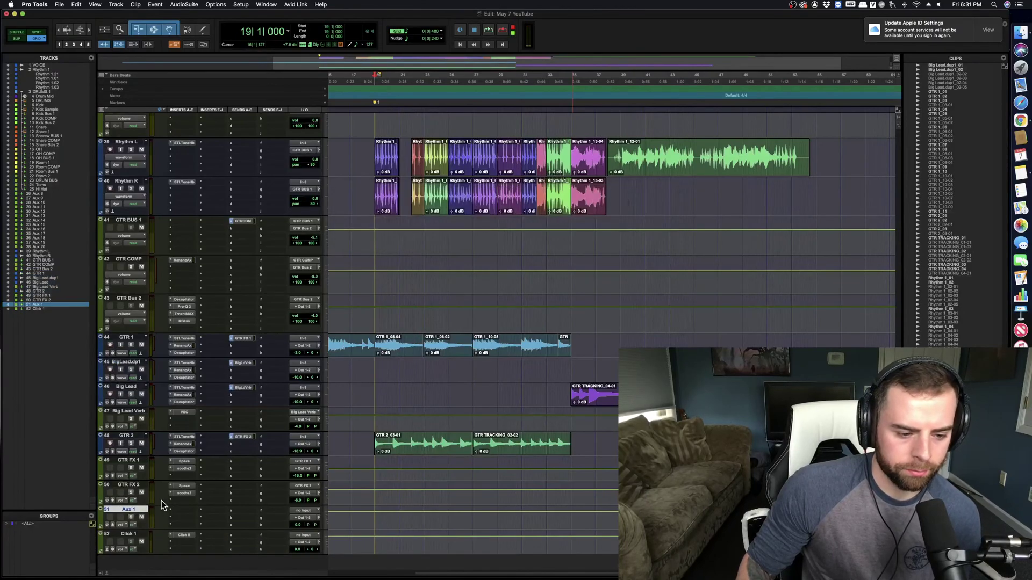
Step: Rename the new Aux 1 track as Ambience Bus
{"action": "double_click", "coordinate": [129, 509]}
{"action": "type", "text": "Ambience"}
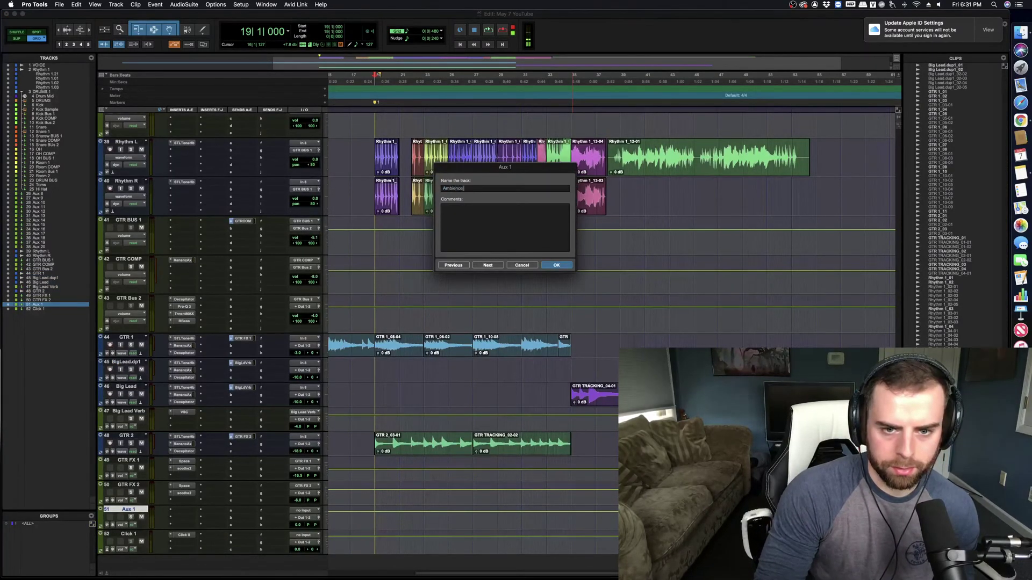
{"action": "type", "text": " Bus"}
{"action": "key", "text": "Return"}
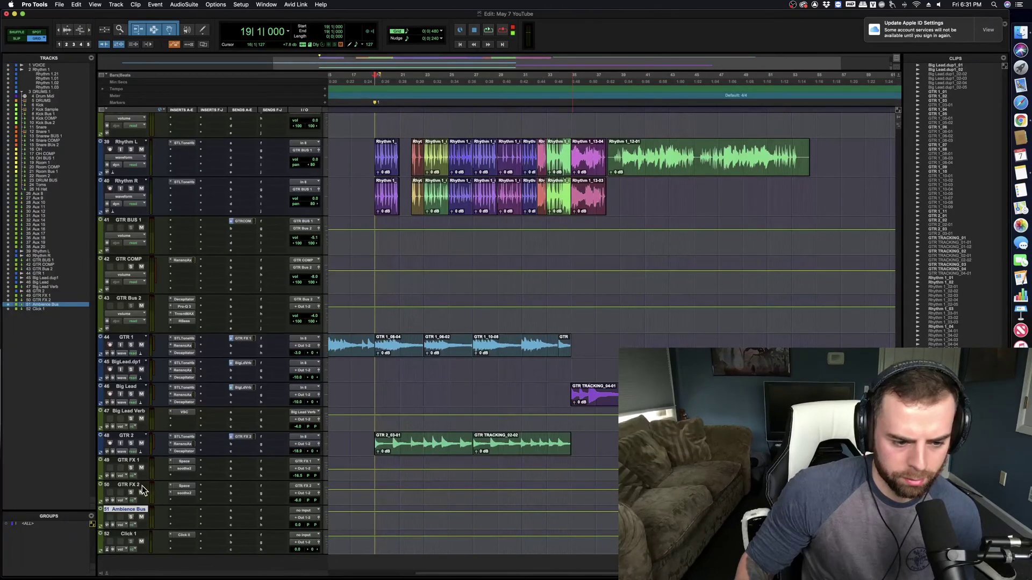
Step: Route the outputs of all tracks from GTR 1 to GTR FX 2 to the Ambience Bus track
{"action": "left_click", "coordinate": [141, 486]}
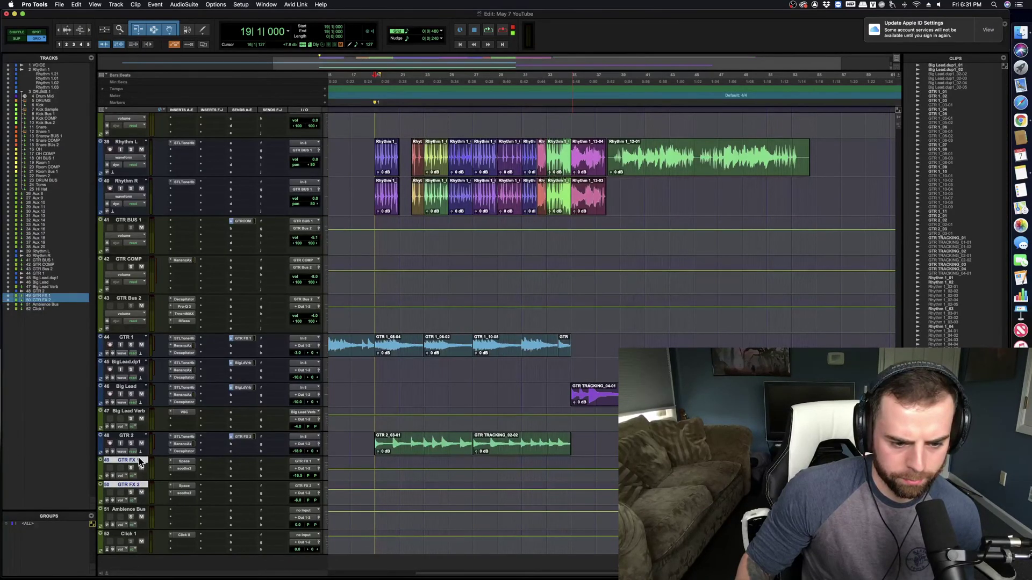
{"action": "left_click", "coordinate": [135, 415], "text": "shift"}
{"action": "left_click", "coordinate": [135, 385], "text": "shift"}
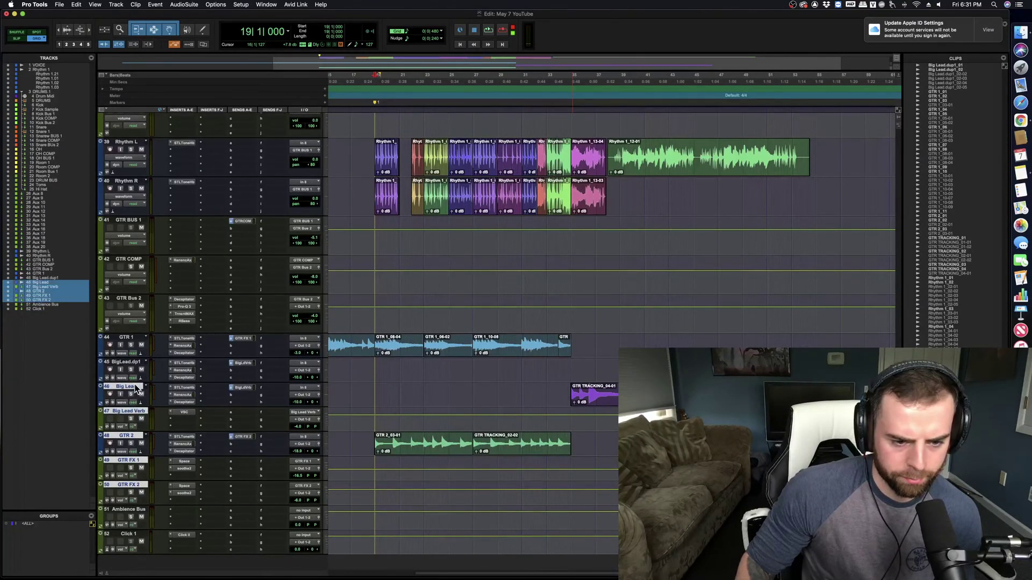
{"action": "left_click", "coordinate": [131, 362], "text": "shift"}
{"action": "left_click", "coordinate": [133, 341], "text": "shift"}
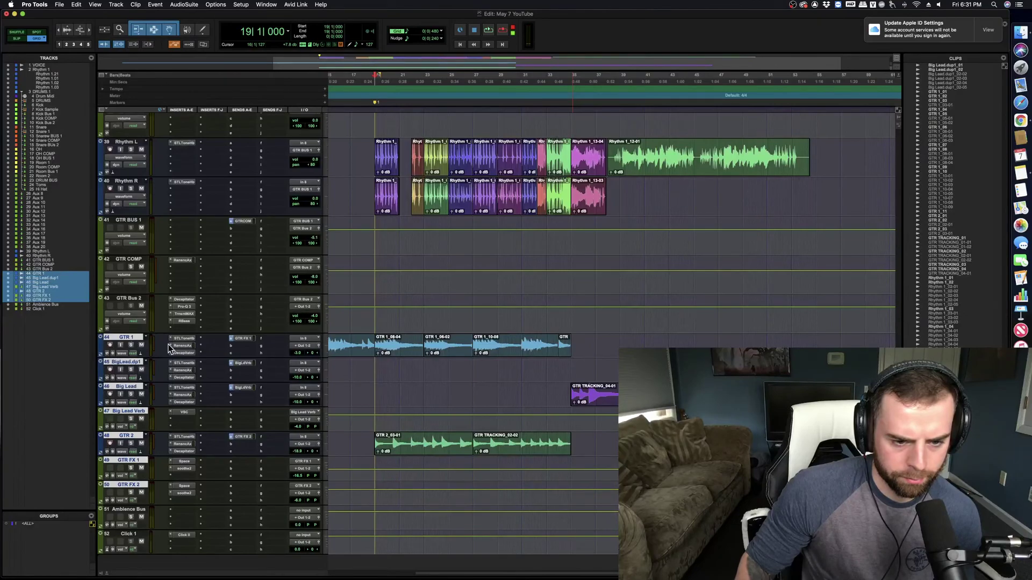
{"action": "left_click", "coordinate": [304, 345]}
{"action": "mouse_move", "coordinate": [305, 366]}
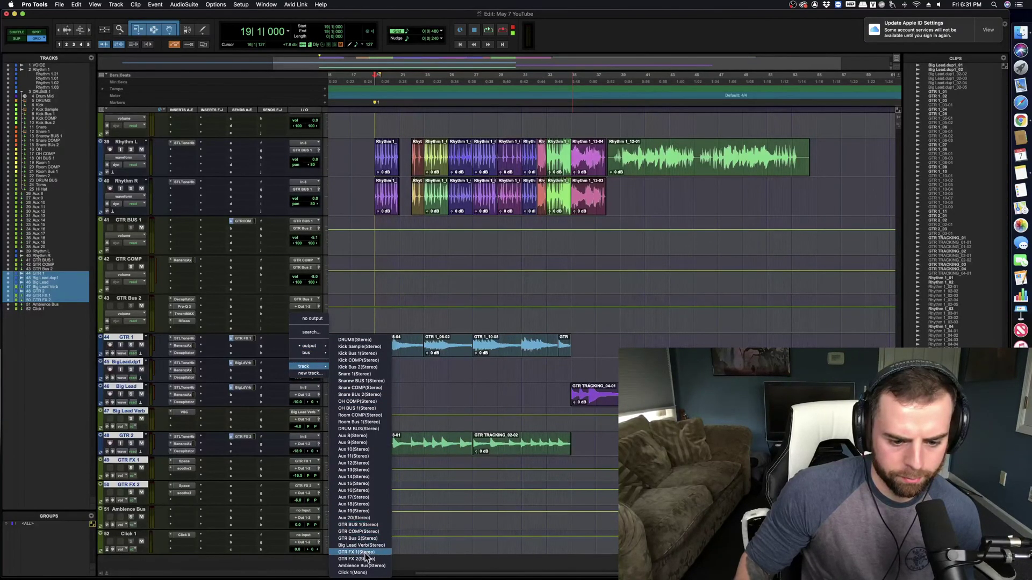
{"action": "left_click", "coordinate": [362, 566]}
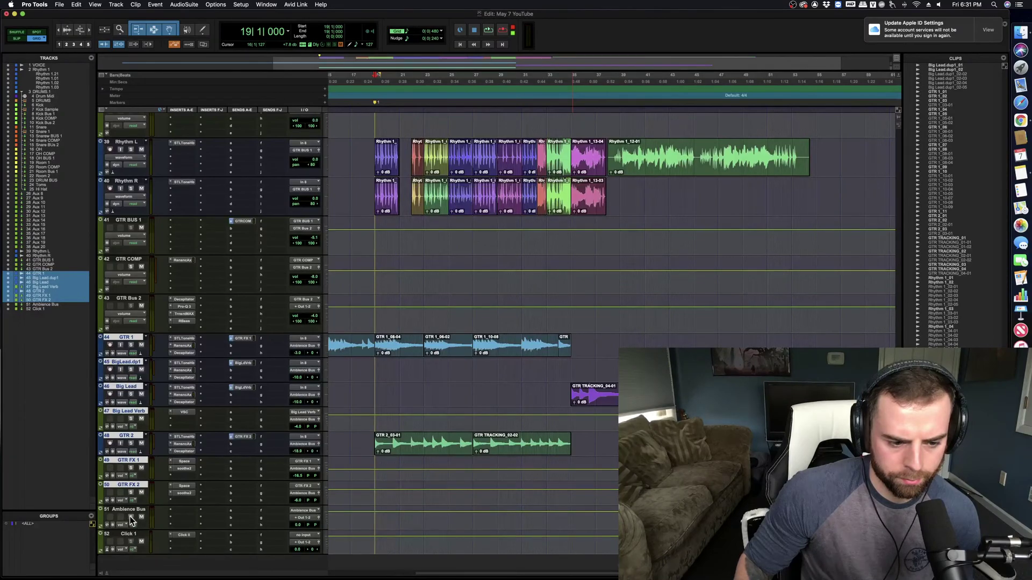
Step: Play the mix and set the volume of GTR Bus 2 to -7.0 dB
{"action": "key", "text": "space"}
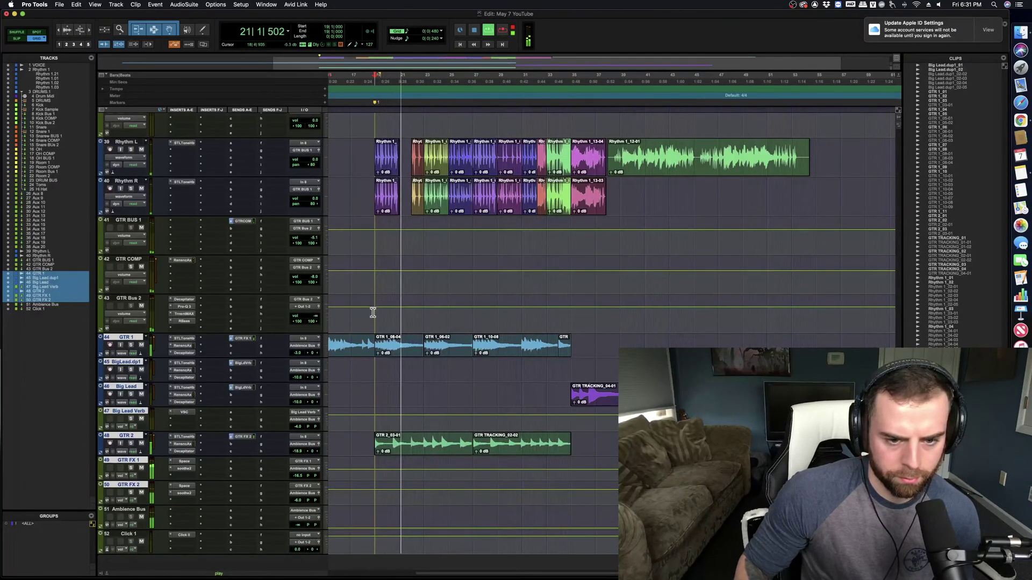
{"action": "key", "text": "space"}
{"action": "key", "text": "t"}
{"action": "key", "text": "t"}
{"action": "key", "text": "t"}
{"action": "scroll", "coordinate": [409, 326], "scroll_direction": "right", "scroll_amount": 5}
{"action": "scroll", "coordinate": [406, 325], "scroll_direction": "up", "scroll_amount": 8}
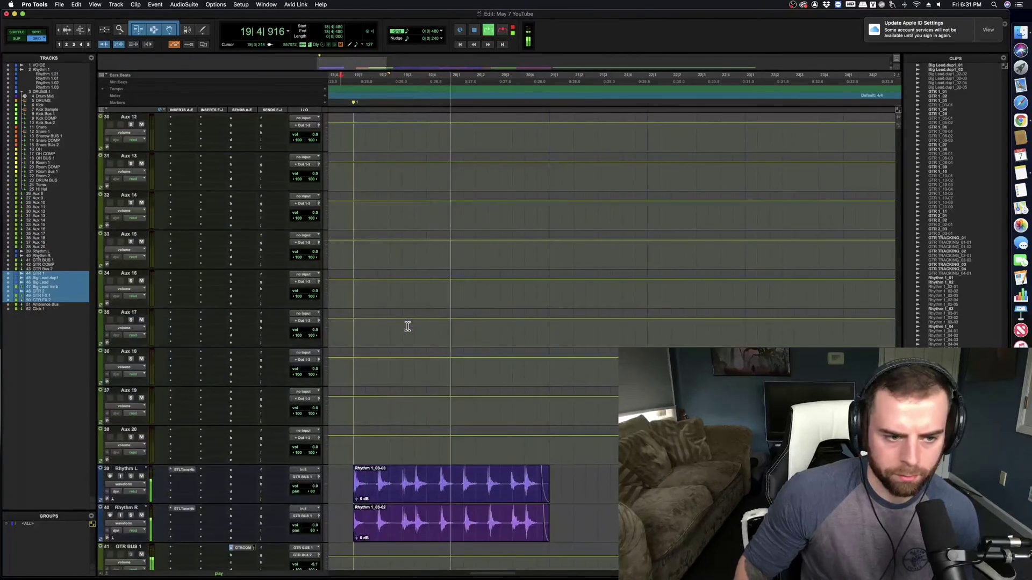
{"action": "scroll", "coordinate": [407, 324], "scroll_direction": "down", "scroll_amount": 5}
{"action": "left_click_drag", "start_coordinate": [316, 409], "coordinate": [329, 456]}
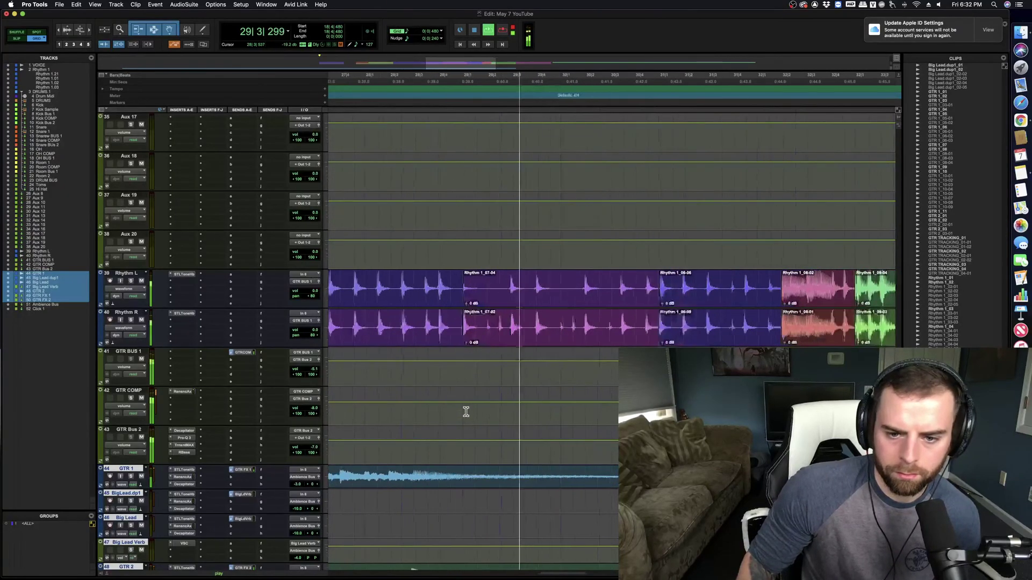
Step: Replay the section from just before marker 1 and set the Ambience Bus volume to -2.0 dB
{"action": "scroll", "coordinate": [458, 410], "scroll_direction": "down", "scroll_amount": 5}
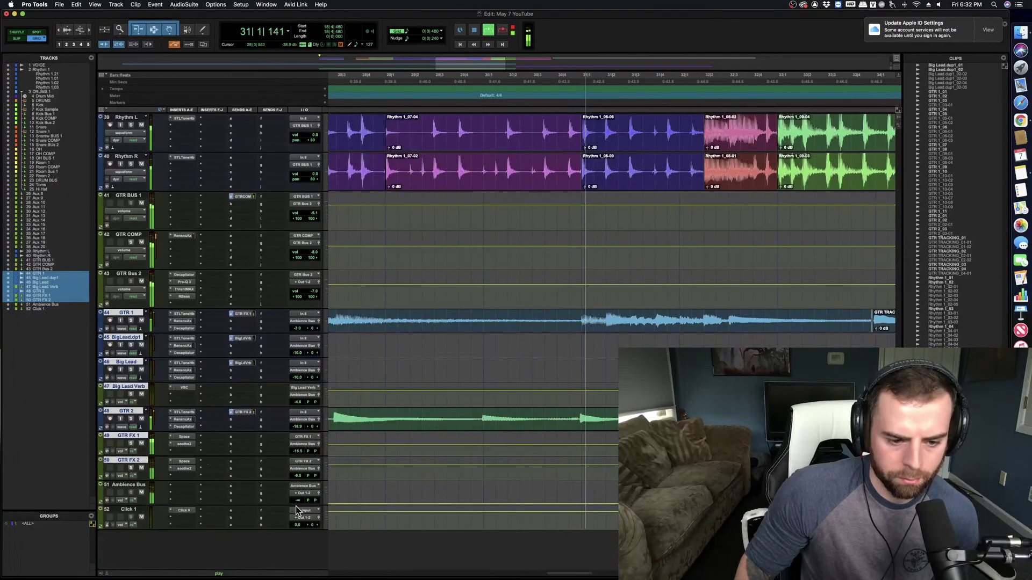
{"action": "key", "text": "super+bracketleft"}
{"action": "key", "text": "super+bracketleft"}
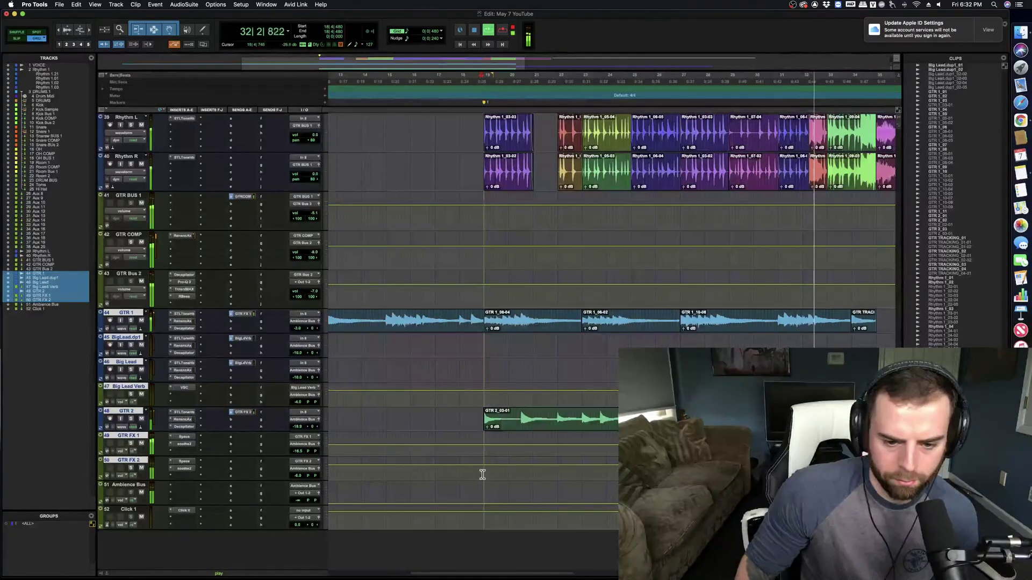
{"action": "left_click", "coordinate": [483, 474]}
{"action": "key", "text": "space"}
{"action": "key", "text": "space"}
{"action": "left_click_drag", "start_coordinate": [299, 500], "coordinate": [303, 473]}
{"action": "scroll", "coordinate": [279, 483], "scroll_direction": "right", "scroll_amount": 5}
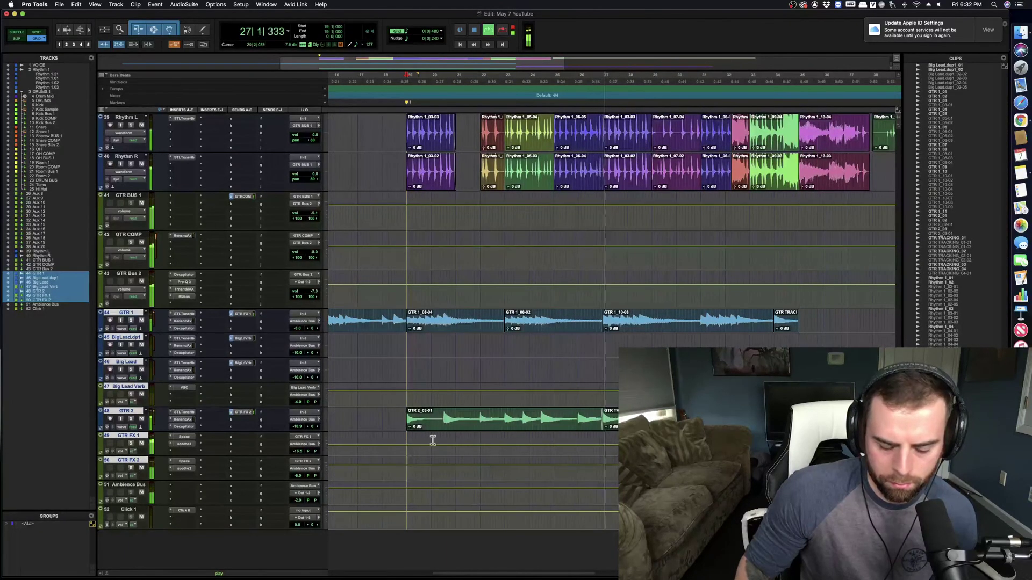
Step: Listen to the guitar balance again from about bar 18, stop playback and save the session
{"action": "scroll", "coordinate": [280, 463], "scroll_direction": "up", "scroll_amount": 6}
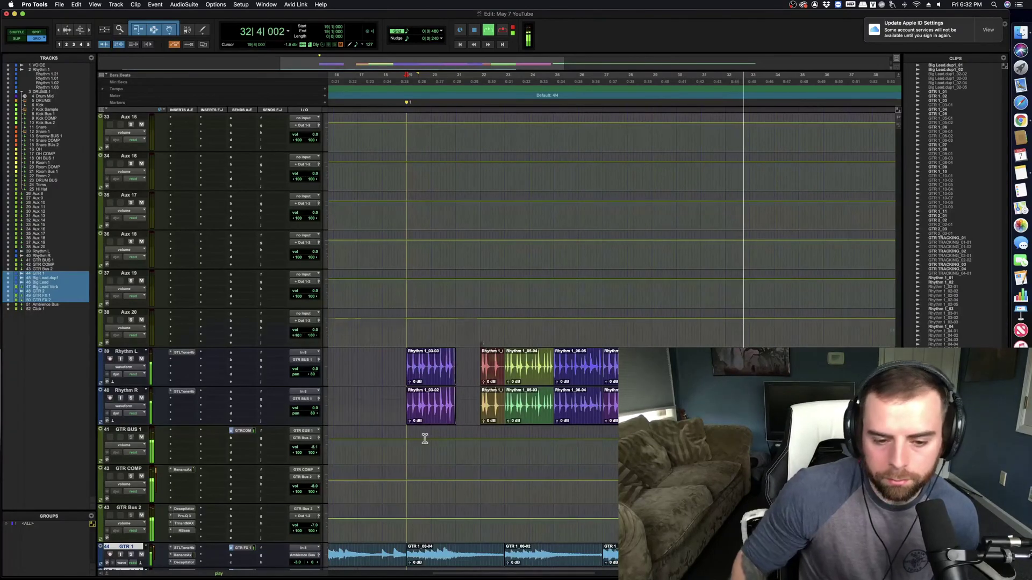
{"action": "scroll", "coordinate": [424, 435], "scroll_direction": "down", "scroll_amount": 2}
{"action": "scroll", "coordinate": [430, 432], "scroll_direction": "right", "scroll_amount": 5}
{"action": "scroll", "coordinate": [480, 422], "scroll_direction": "left", "scroll_amount": 6}
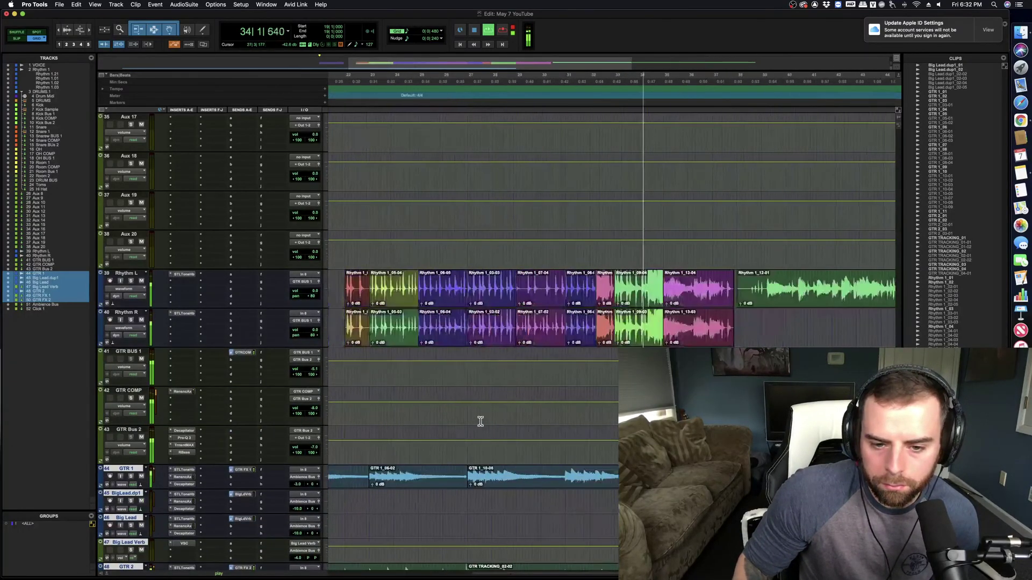
{"action": "left_click", "coordinate": [420, 415]}
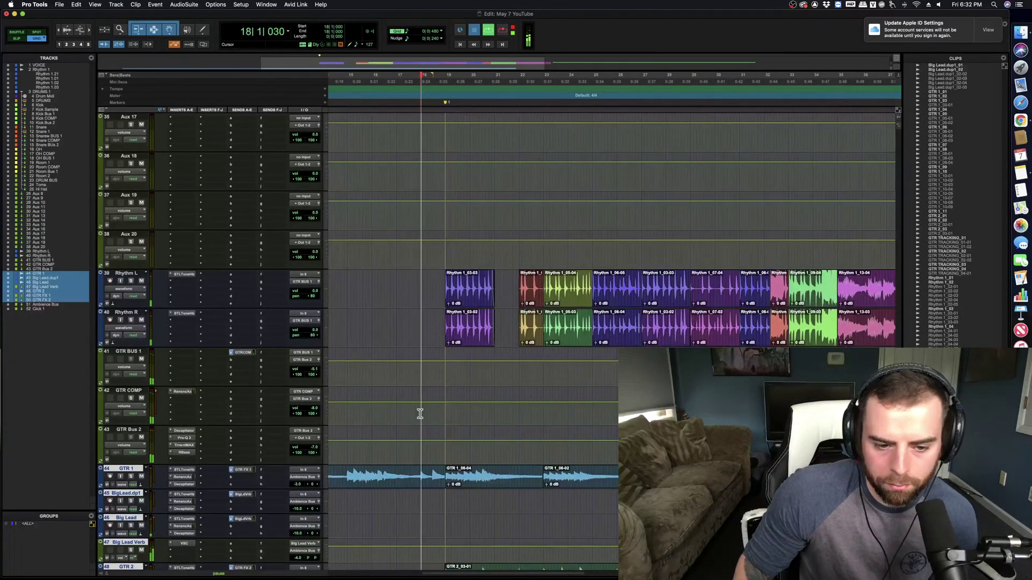
{"action": "scroll", "coordinate": [444, 409], "scroll_direction": "left", "scroll_amount": 1}
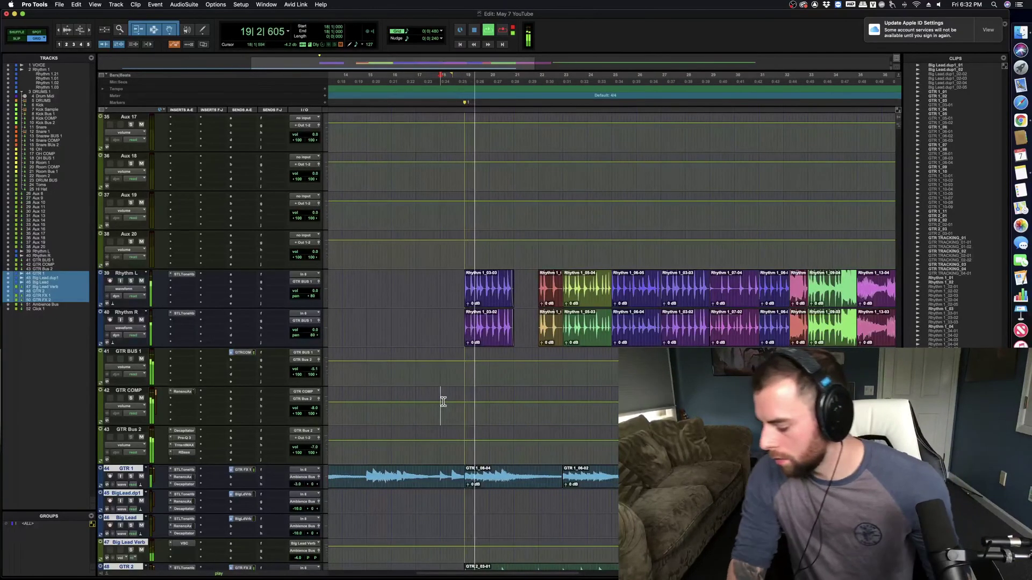
{"action": "scroll", "coordinate": [443, 400], "scroll_direction": "down", "scroll_amount": 5}
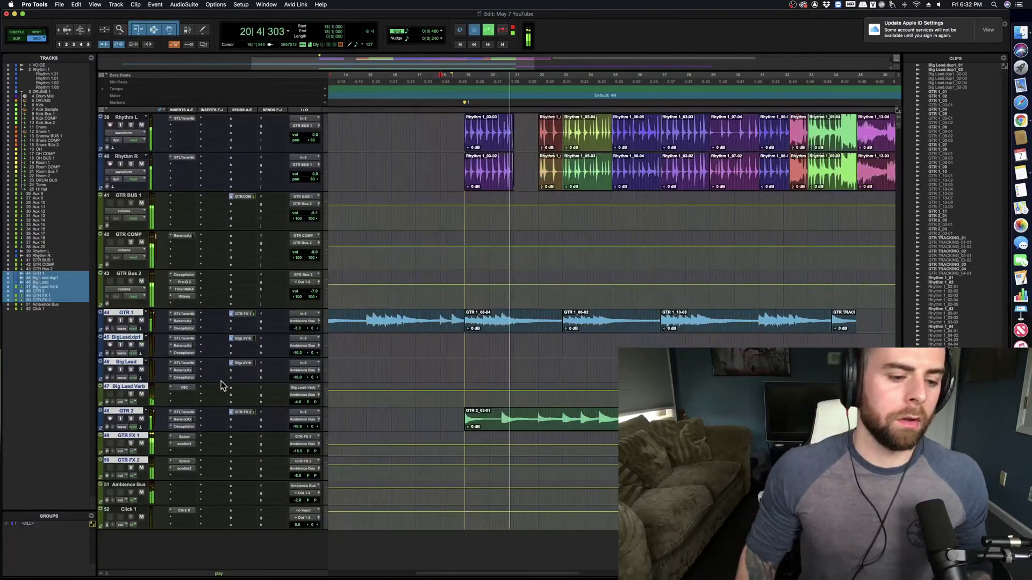
{"action": "key", "text": "space"}
{"action": "key", "text": "super+s"}
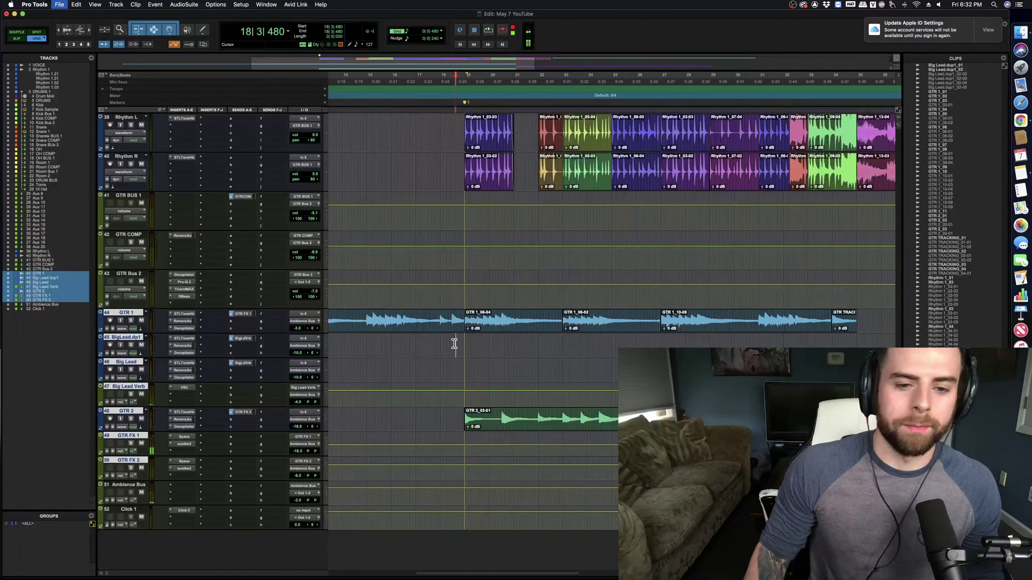
Step: Set the Ambience Bus volume to -4.0 dB while playing the section around marker 1, stop playback and save the session
{"action": "scroll", "coordinate": [464, 352], "scroll_direction": "up", "scroll_amount": 8}
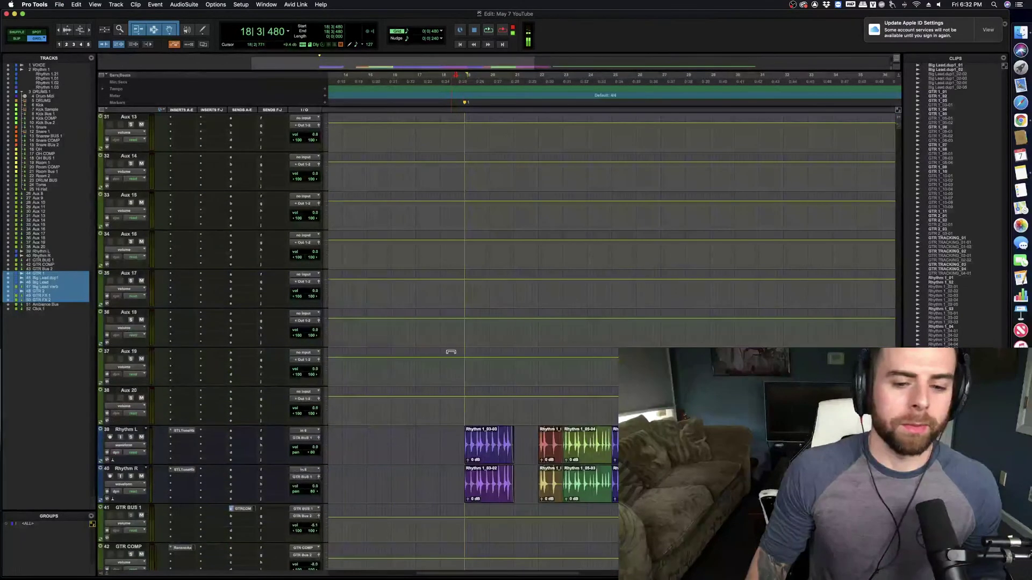
{"action": "scroll", "coordinate": [461, 370], "scroll_direction": "down", "scroll_amount": 6}
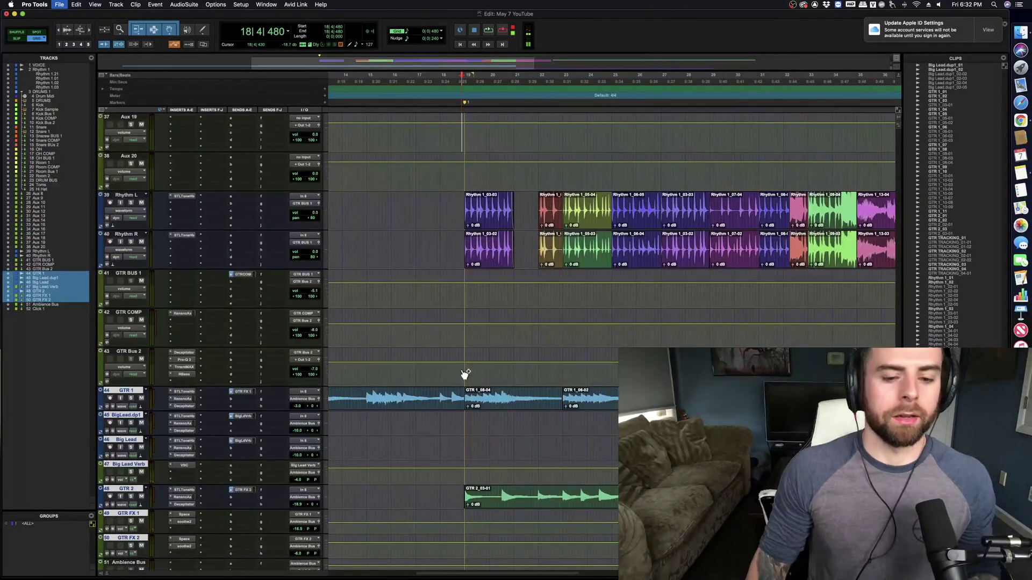
{"action": "scroll", "coordinate": [465, 374], "scroll_direction": "down", "scroll_amount": 1}
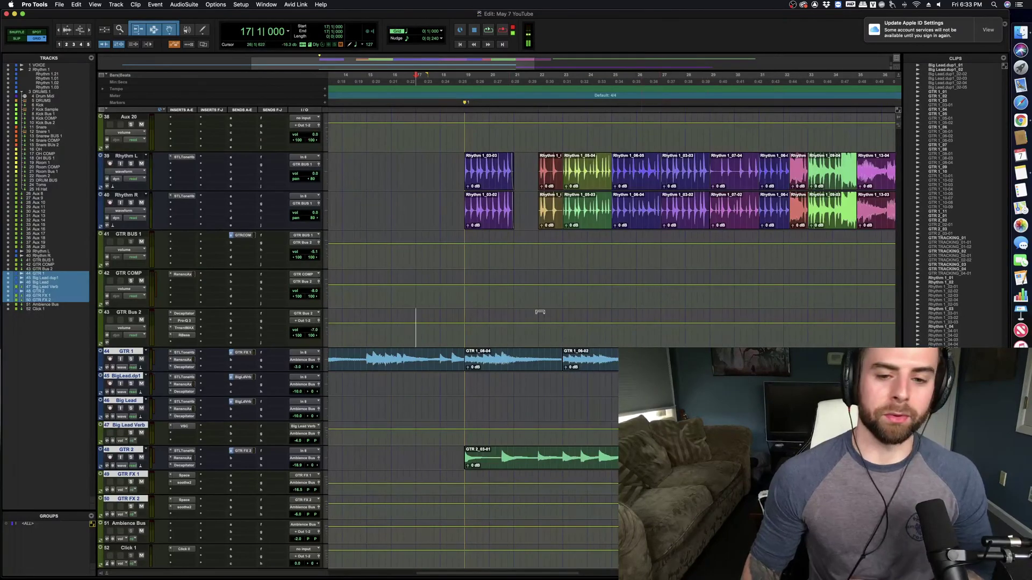
{"action": "key", "text": "space"}
{"action": "scroll", "coordinate": [455, 300], "scroll_direction": "down", "scroll_amount": 1}
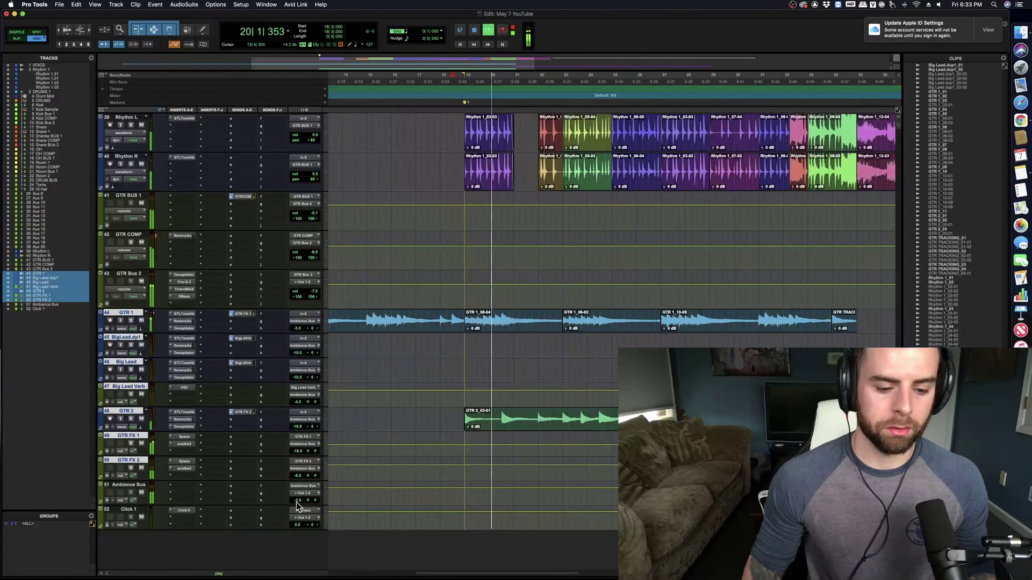
{"action": "left_click_drag", "start_coordinate": [297, 500], "coordinate": [310, 479]}
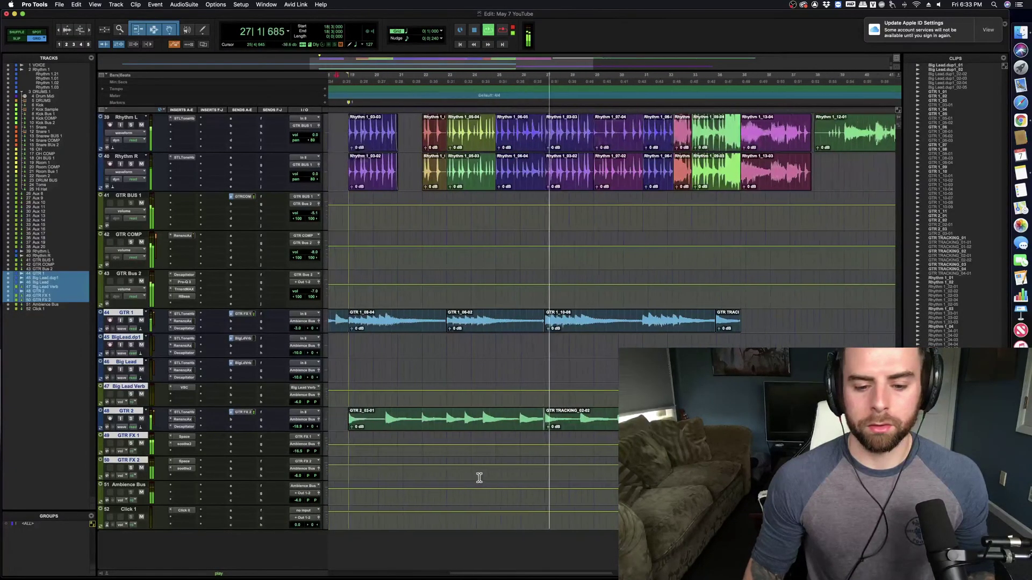
{"action": "key", "text": "space"}
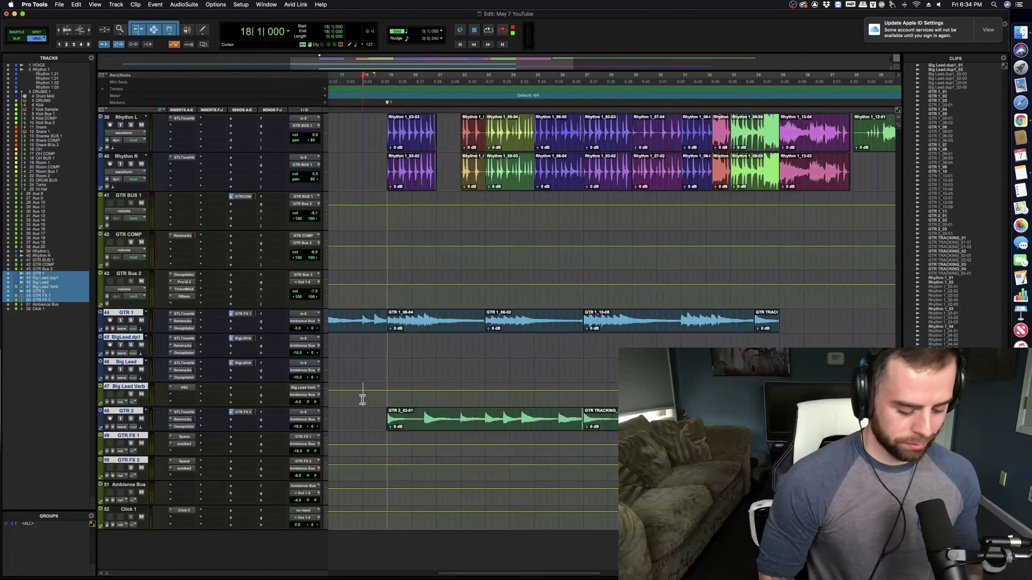
{"action": "key", "text": "super+s"}
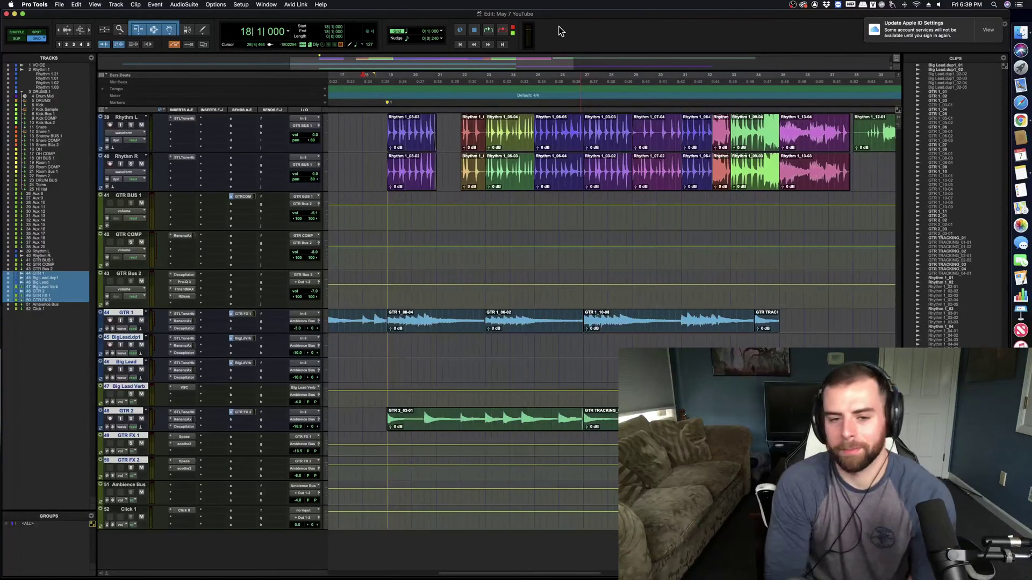
{"action": "left_click", "coordinate": [59, 5]}
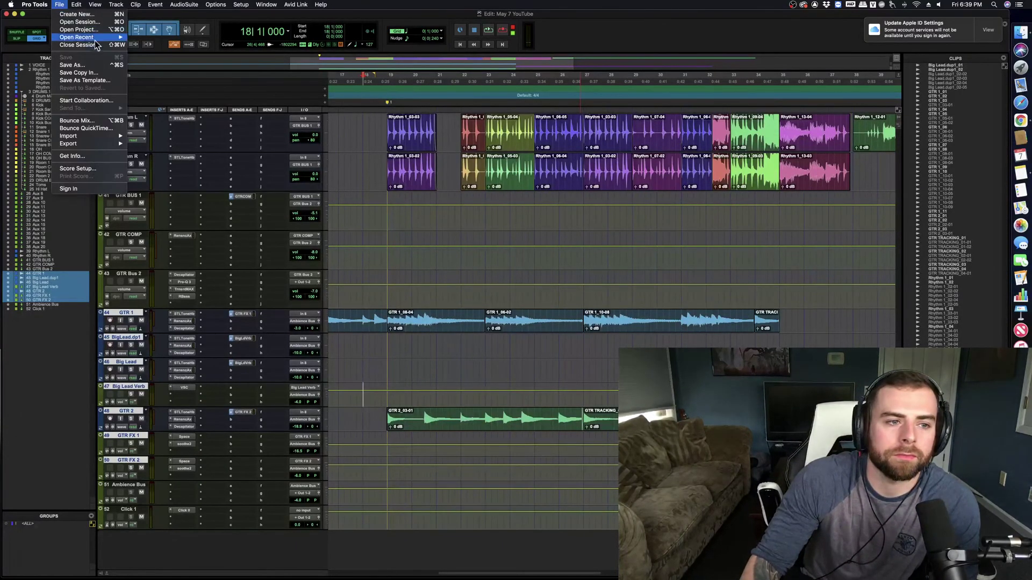
{"action": "left_click", "coordinate": [235, 22]}
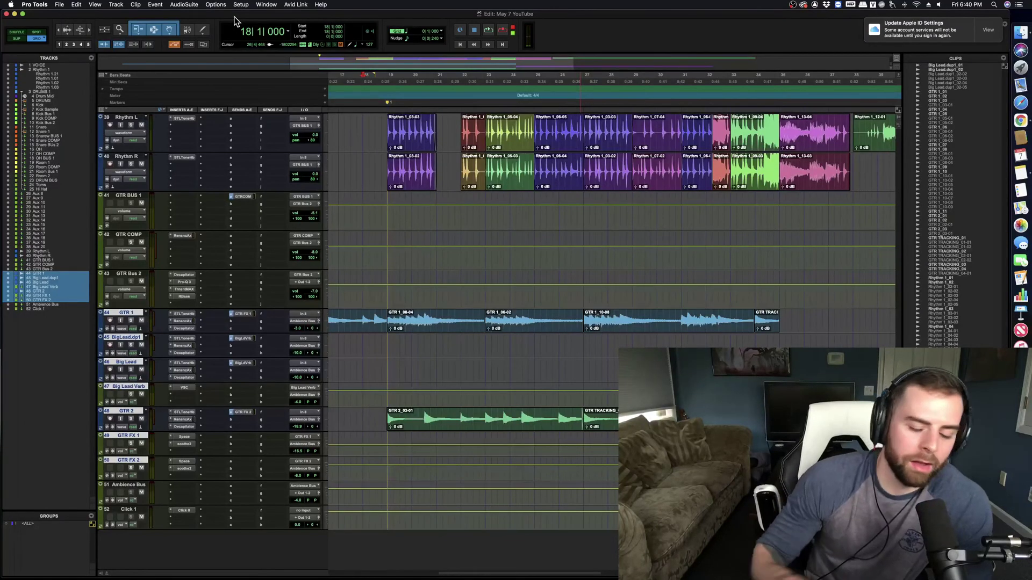
{"action": "left_click", "coordinate": [60, 6]}
{"action": "left_click", "coordinate": [564, 36]}
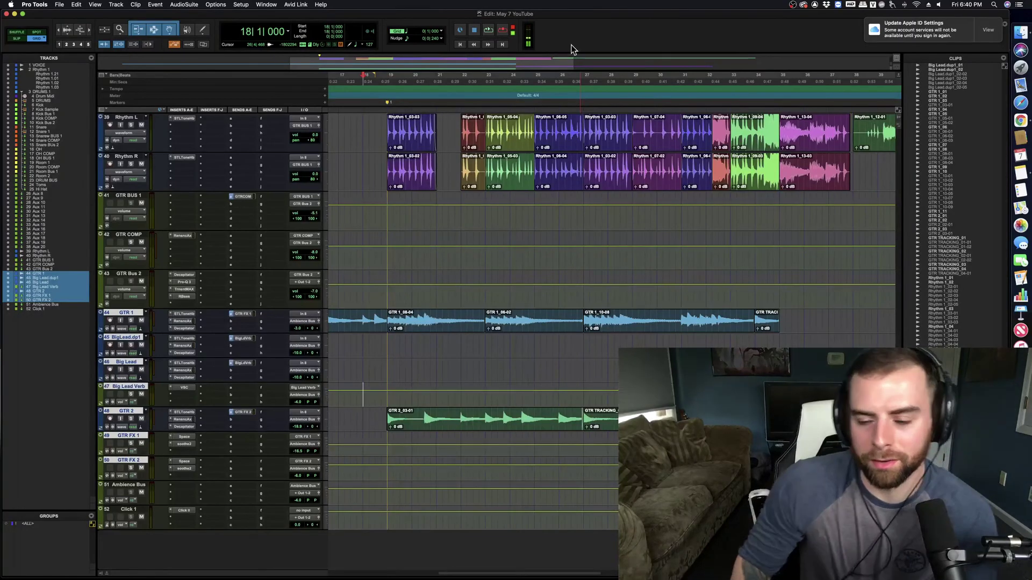
Step: Place the edit cursor at the start of bar 18 and save the session
{"action": "left_click", "coordinate": [387, 291]}
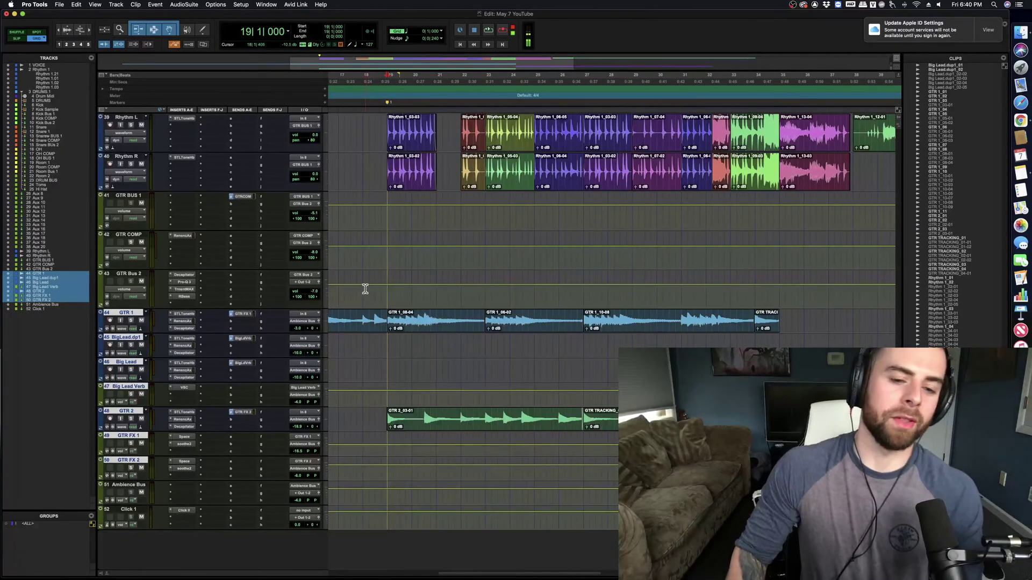
{"action": "left_click", "coordinate": [363, 291]}
{"action": "left_click", "coordinate": [59, 4]}
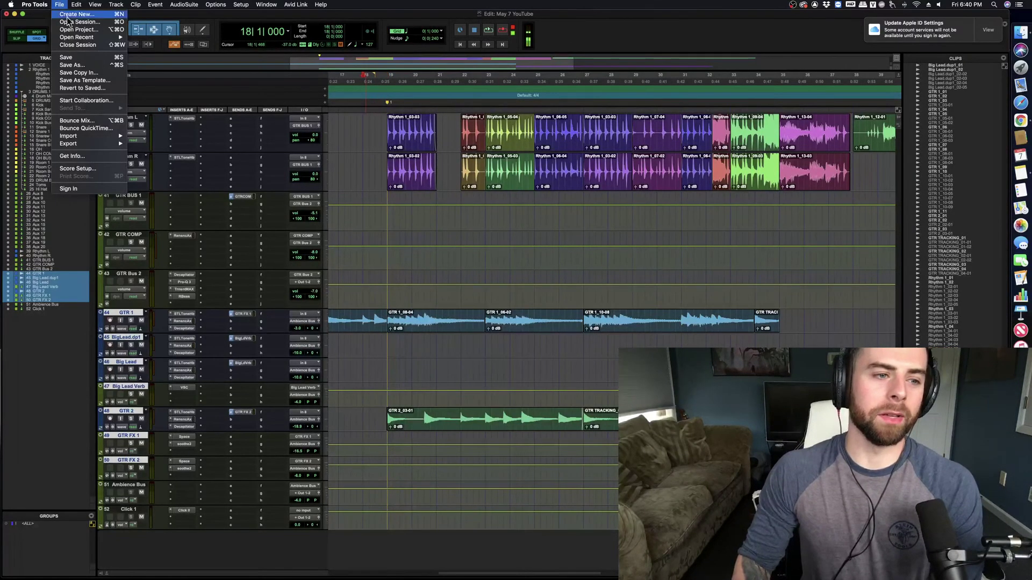
{"action": "left_click", "coordinate": [86, 57]}
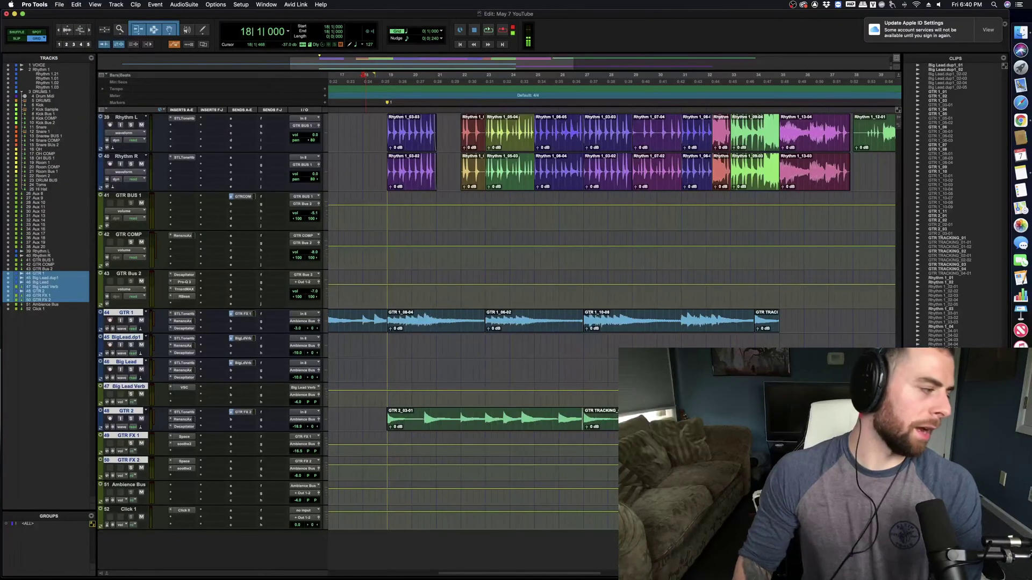